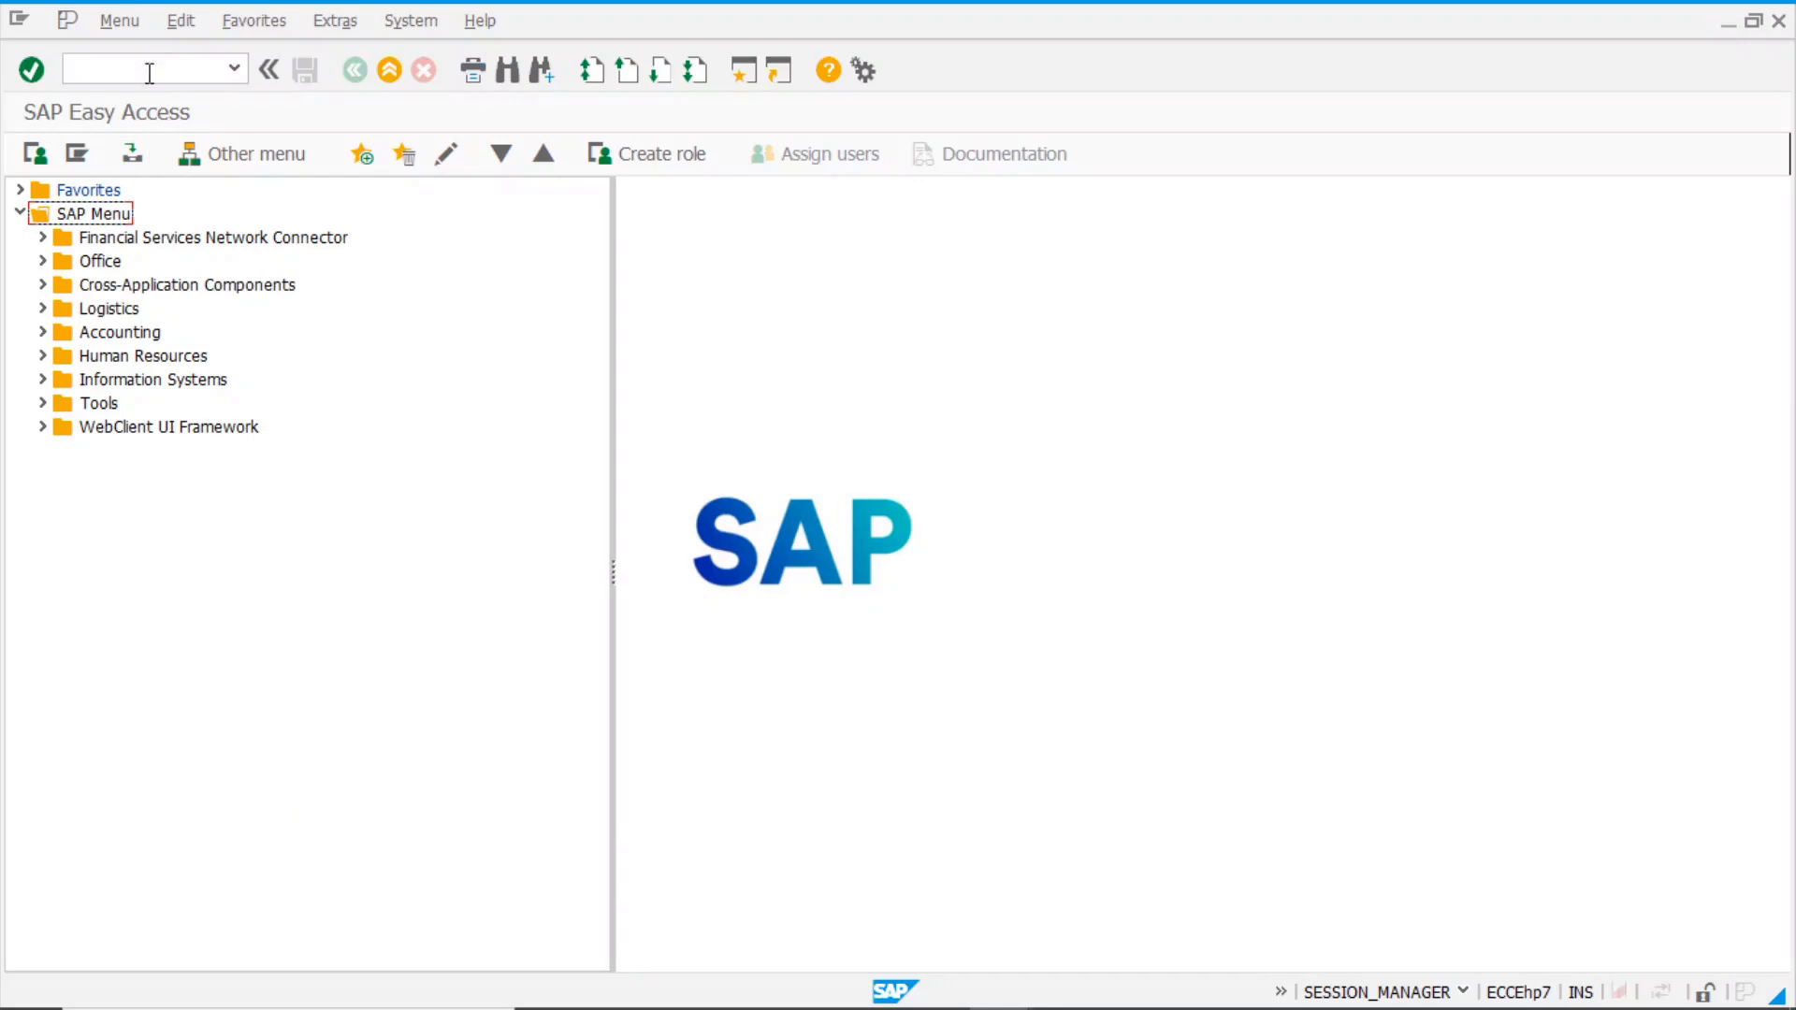
- Start transaction MM01 and proceed to the view selection for a new mechanical engineering material of type HALB
click(161, 75)
key(Return)
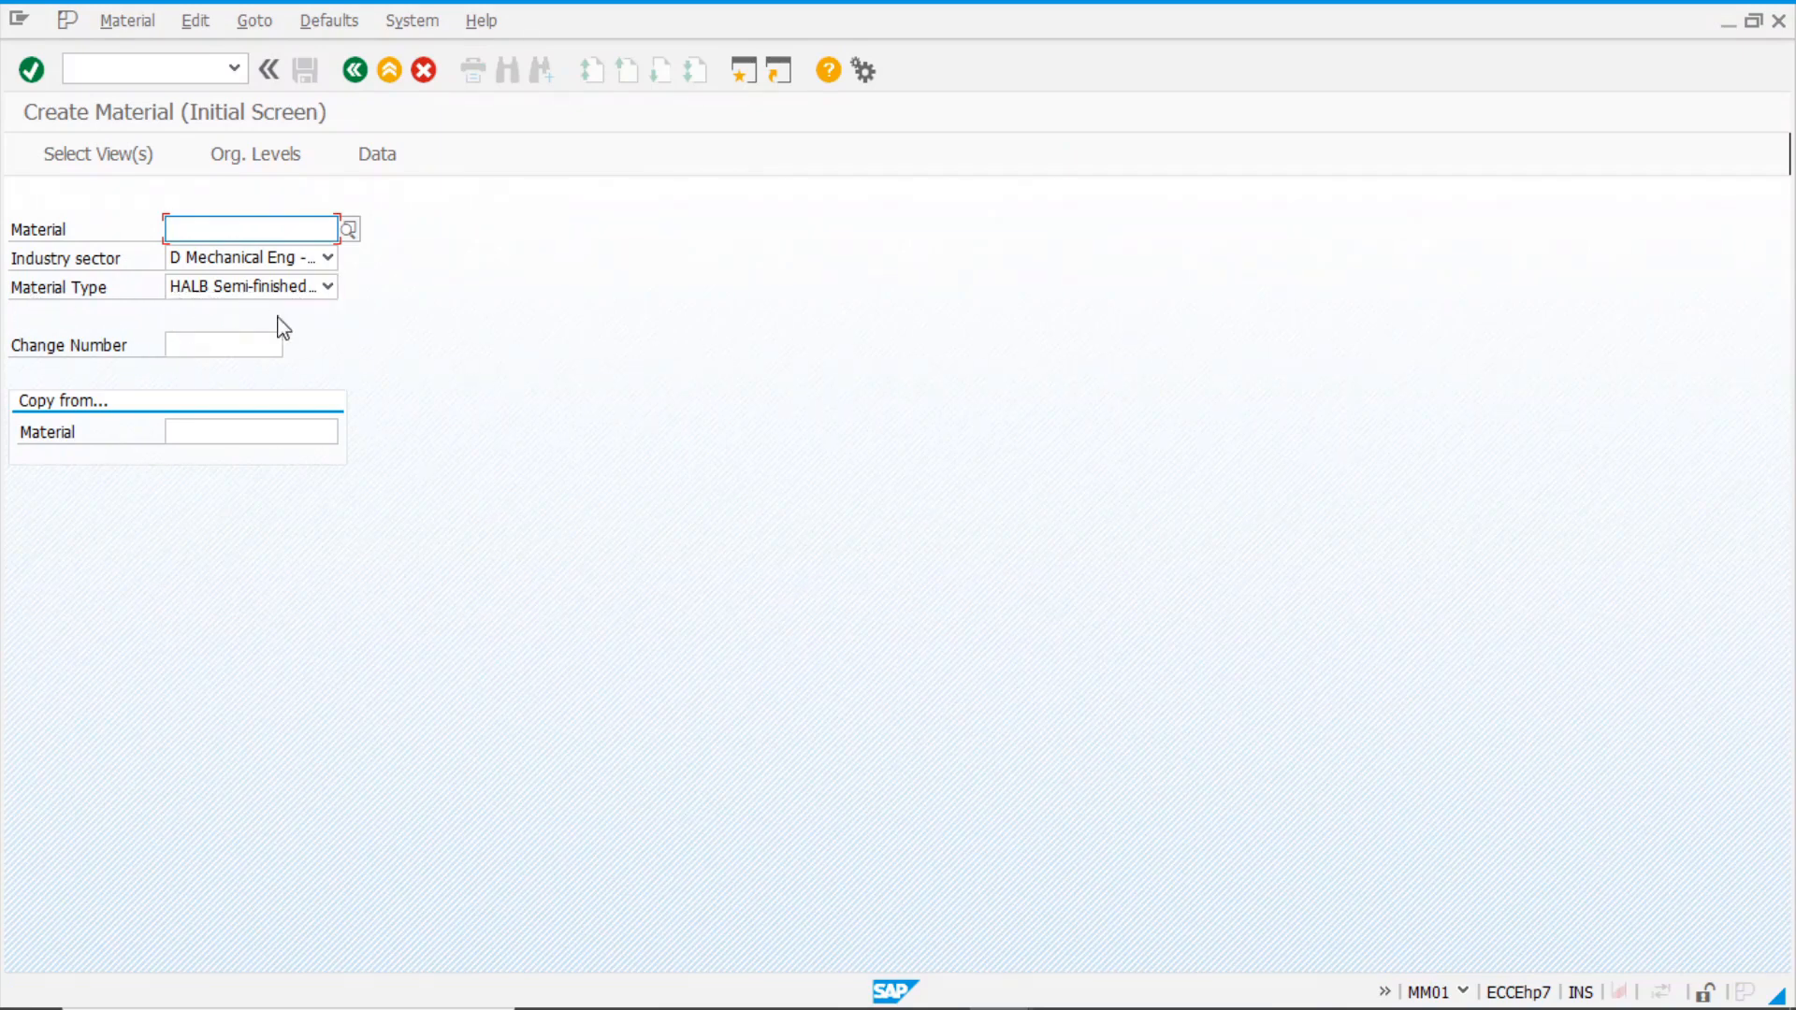
key(Return)
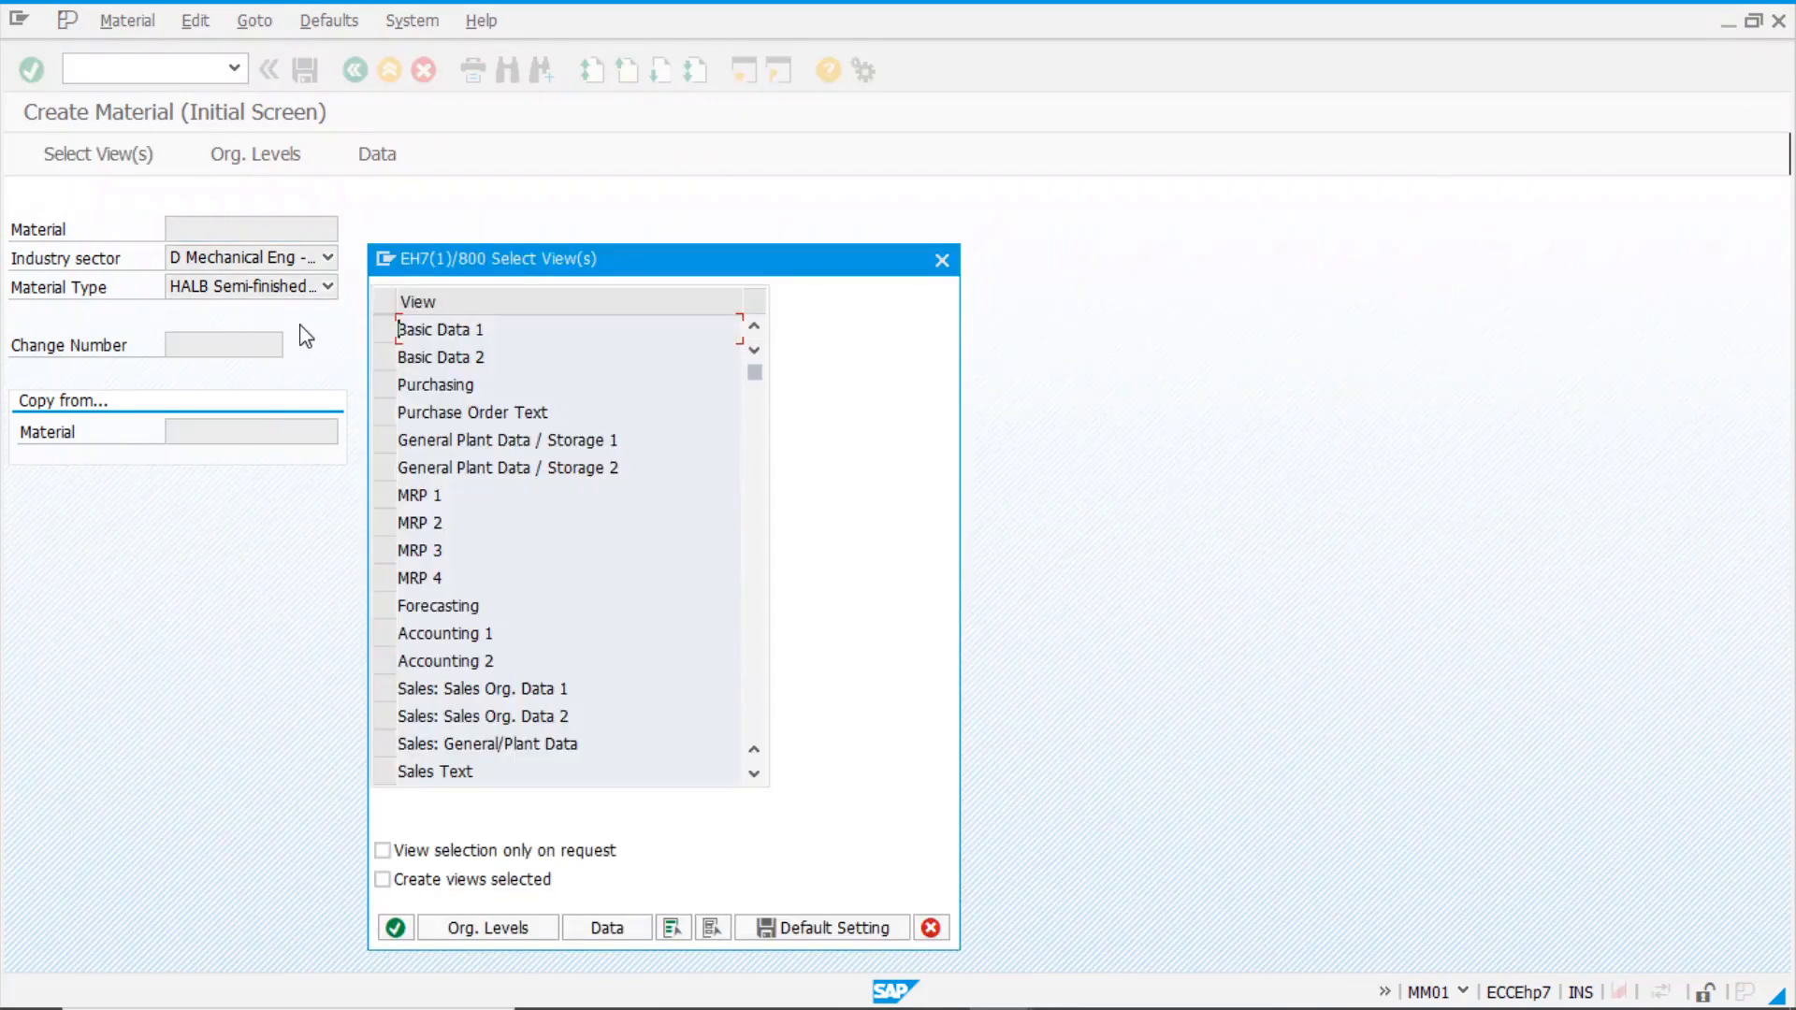
- Select the views Basic Data 1, Purchasing, General Plant Data / Storage 1, MRP 1 and Accounting 1 for the new material
click(385, 330)
click(383, 385)
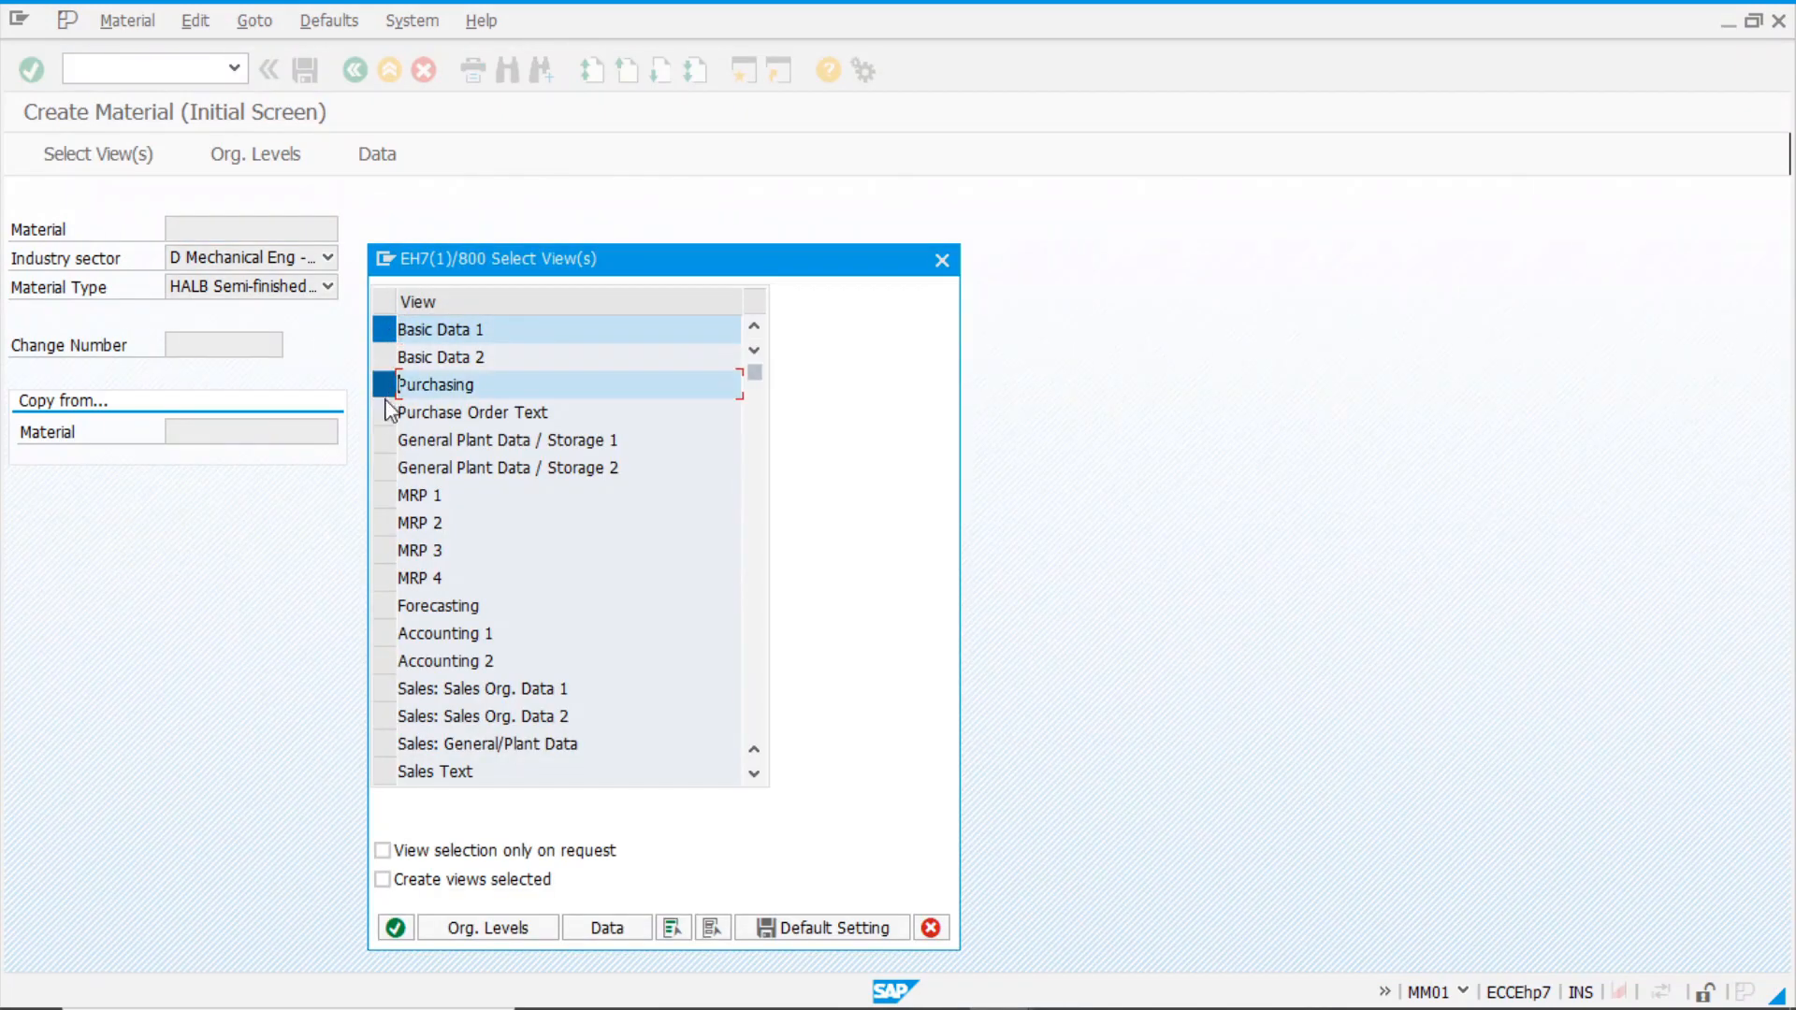
click(383, 495)
click(383, 634)
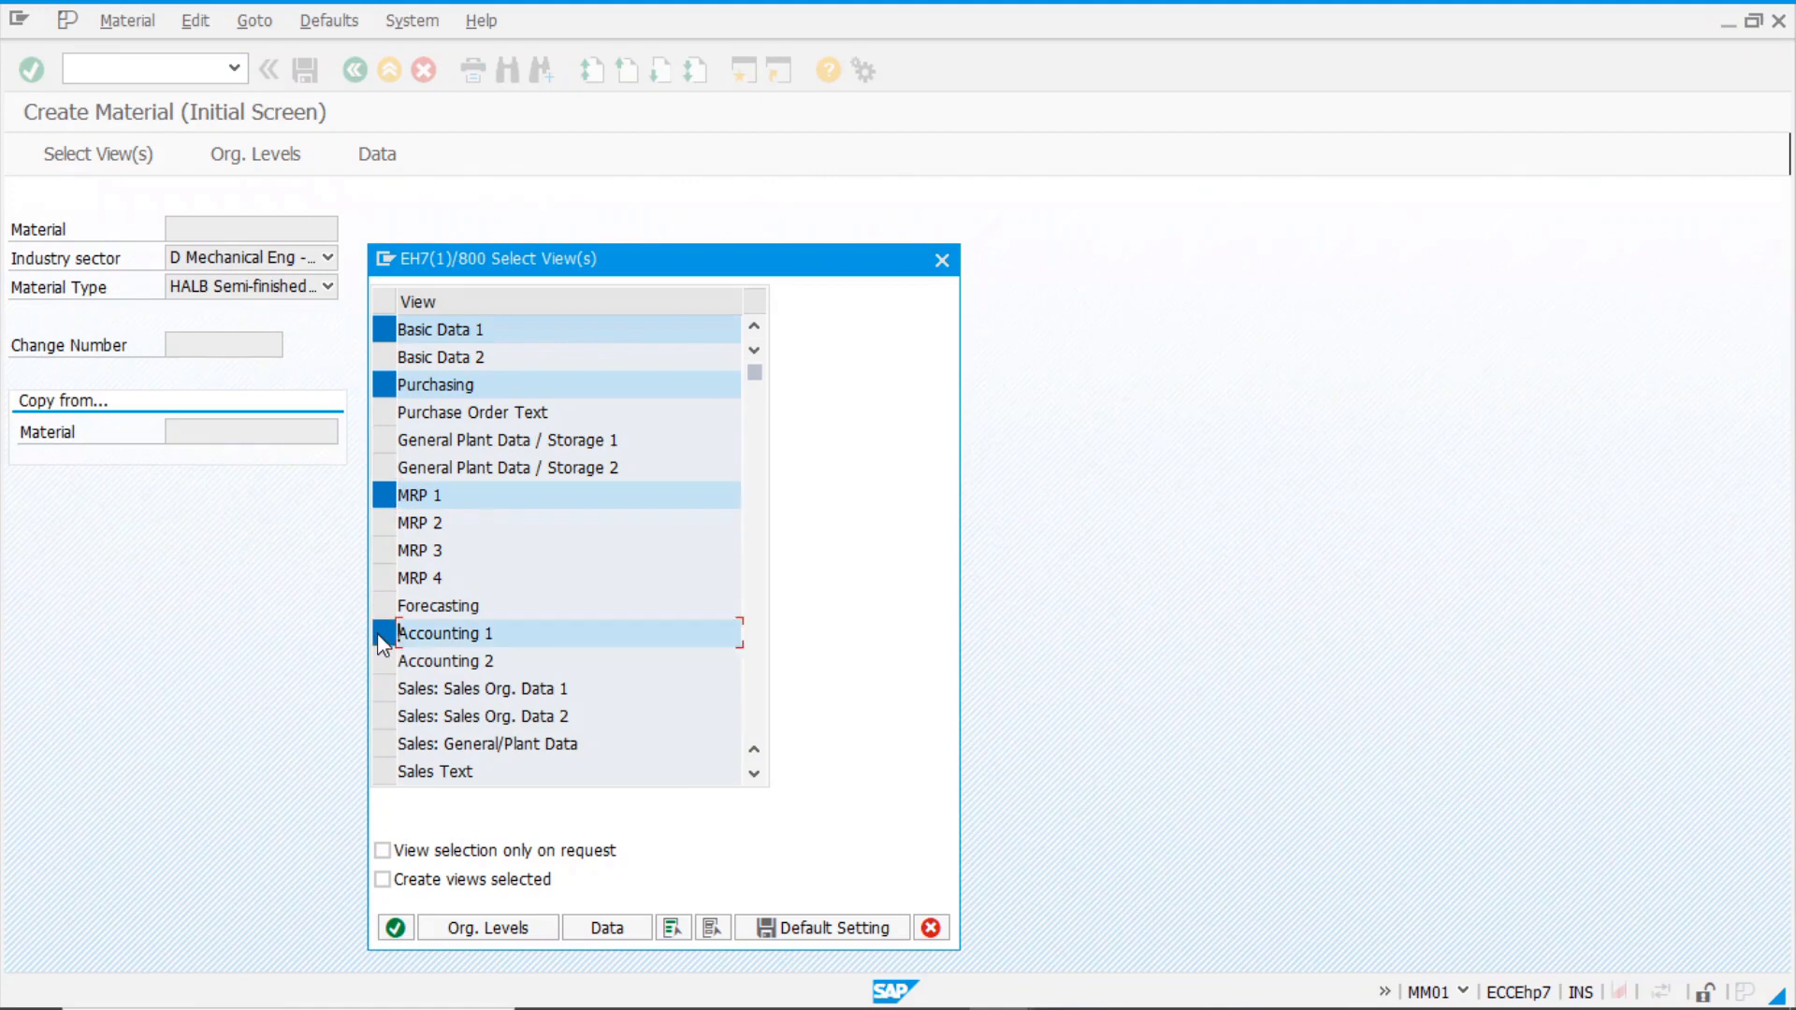
click(384, 440)
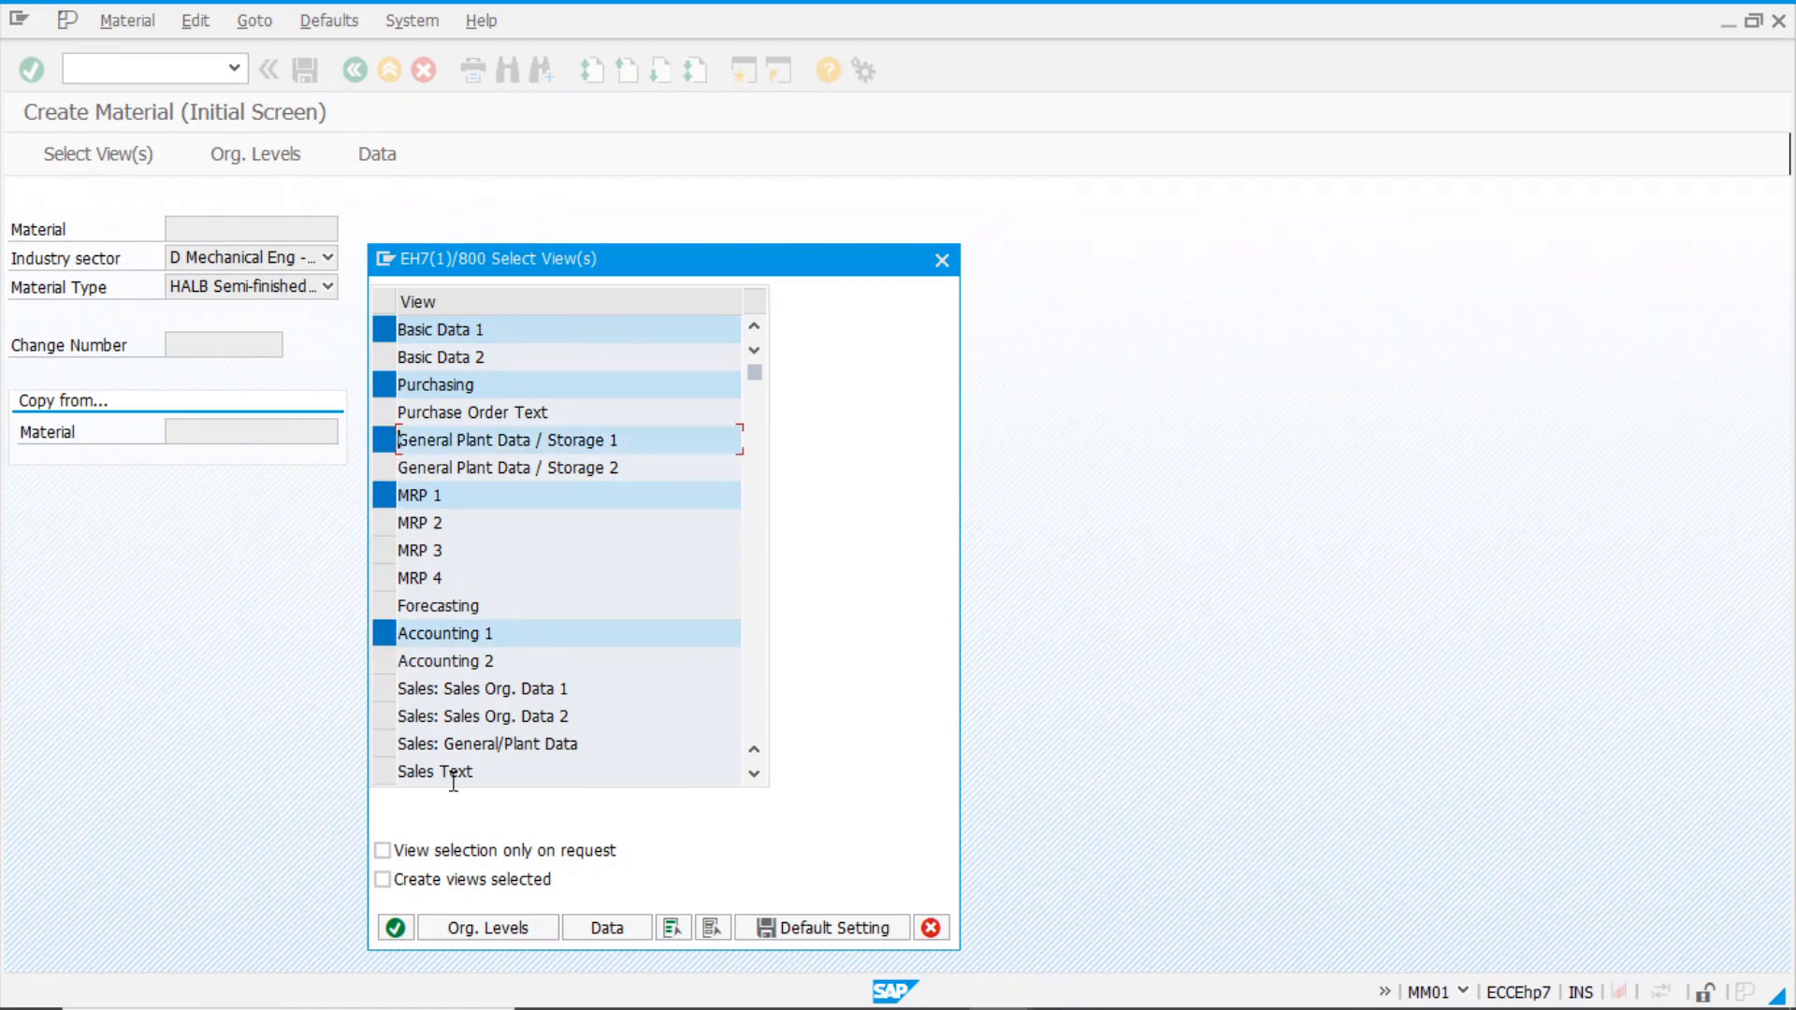
click(397, 927)
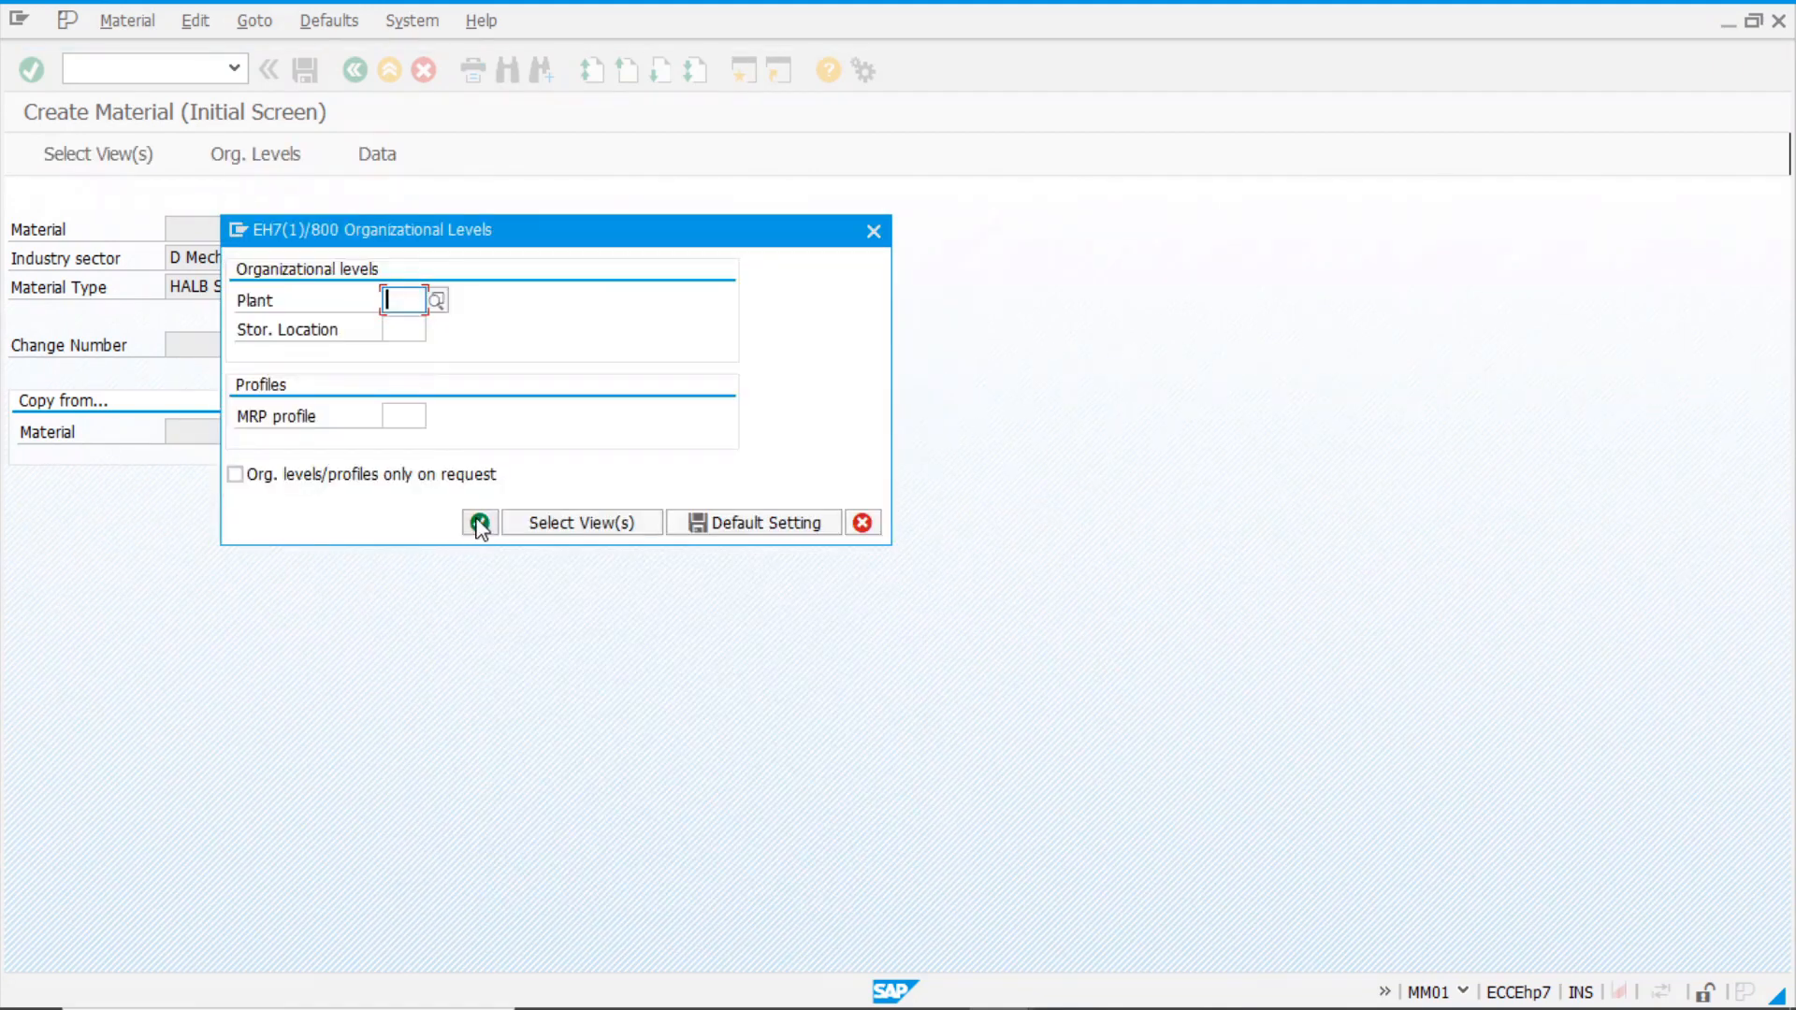
- Set the organizational levels to plant 1000 and storage location 0001
text(1000)
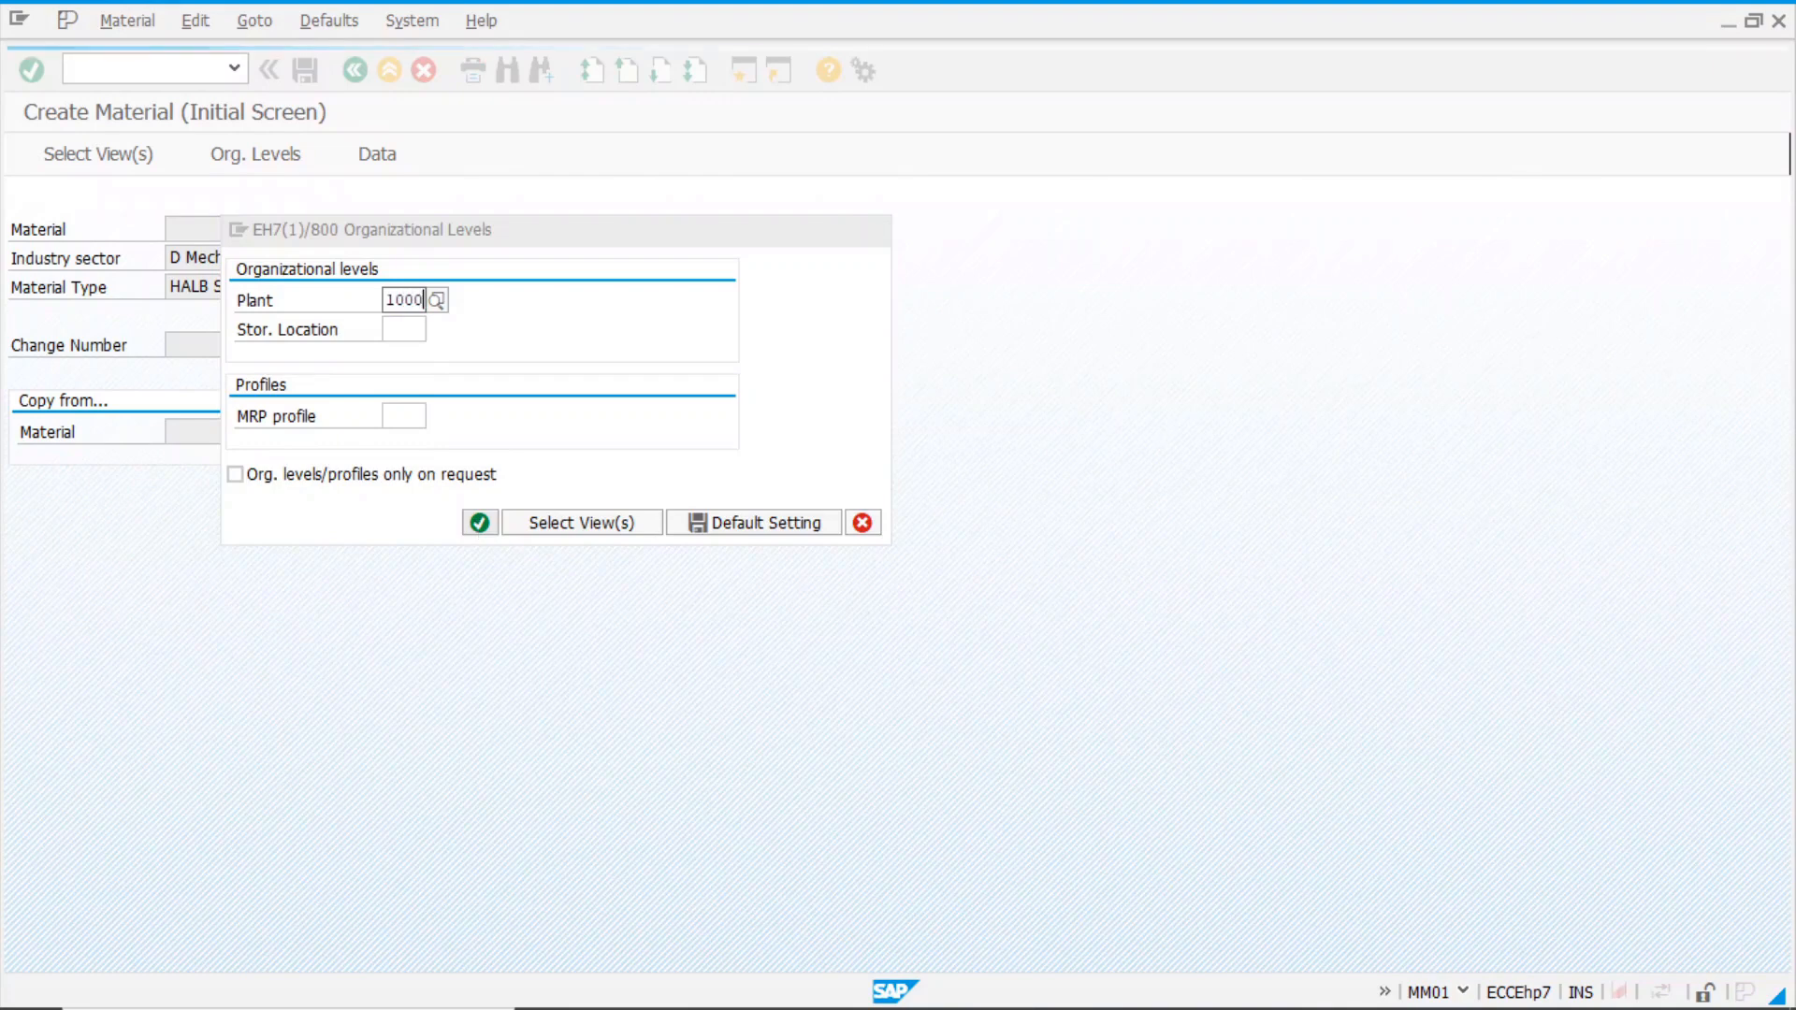
key(Tab)
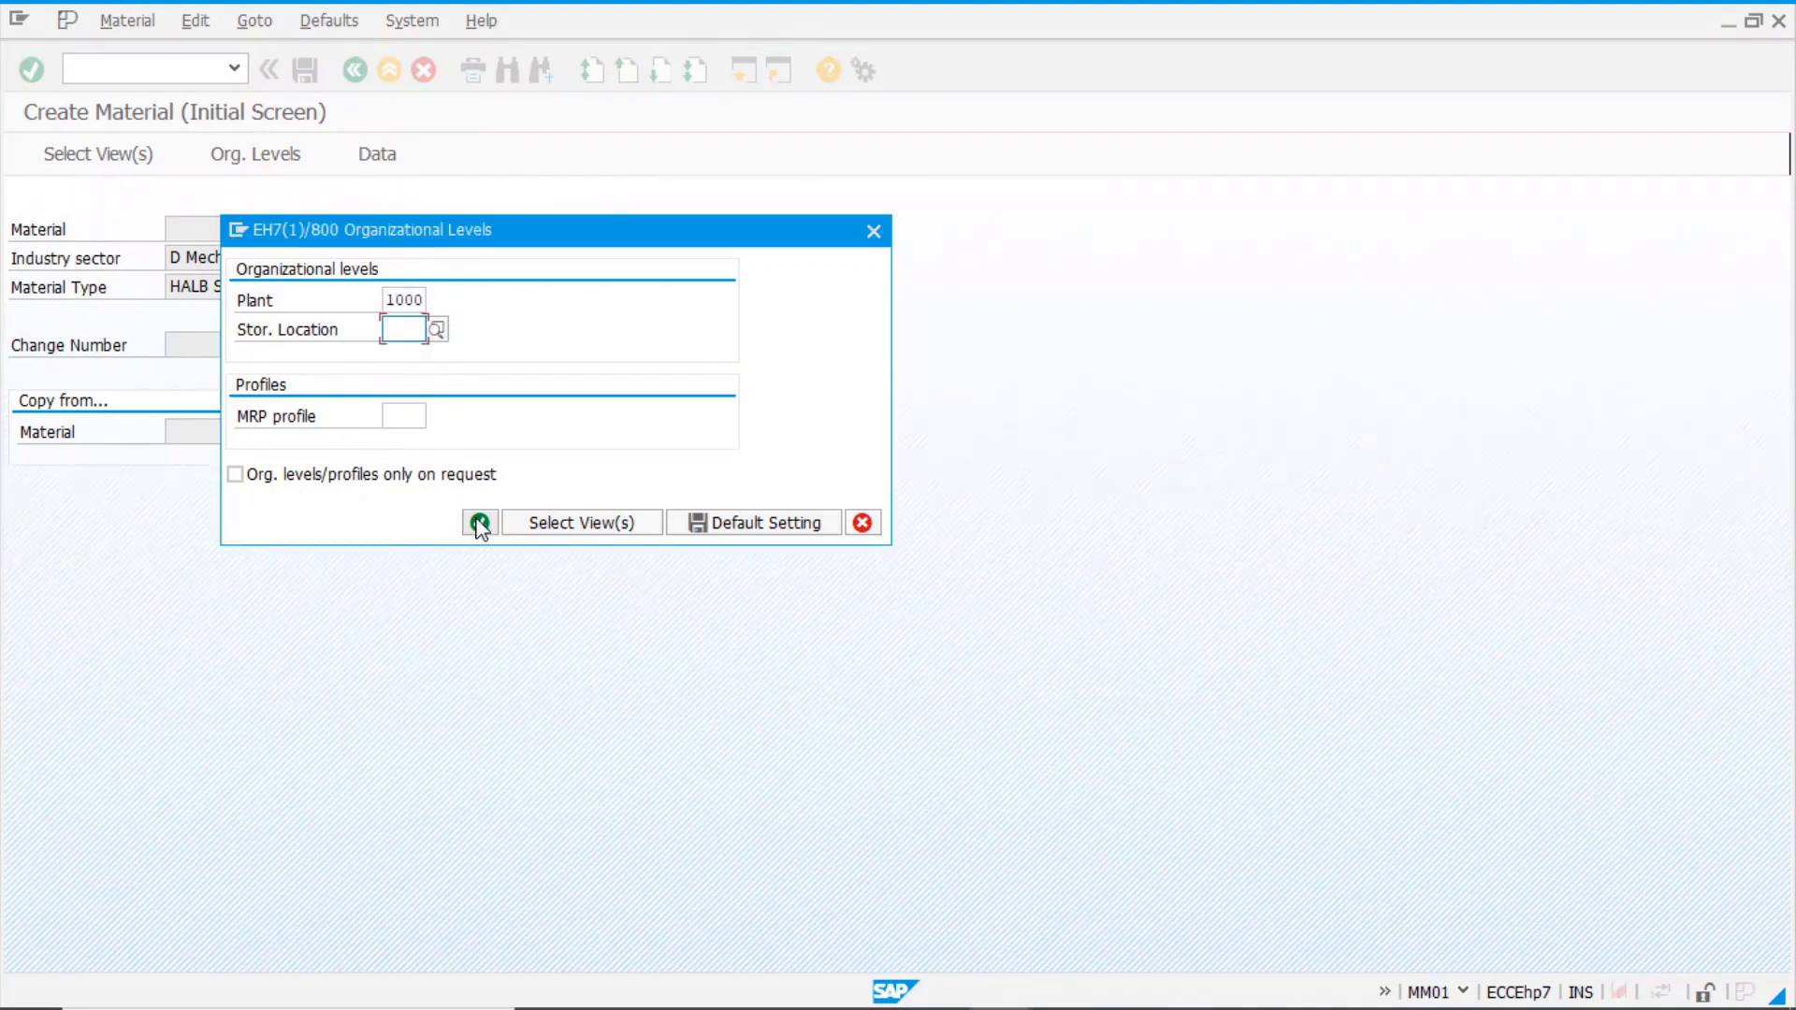
text(0001)
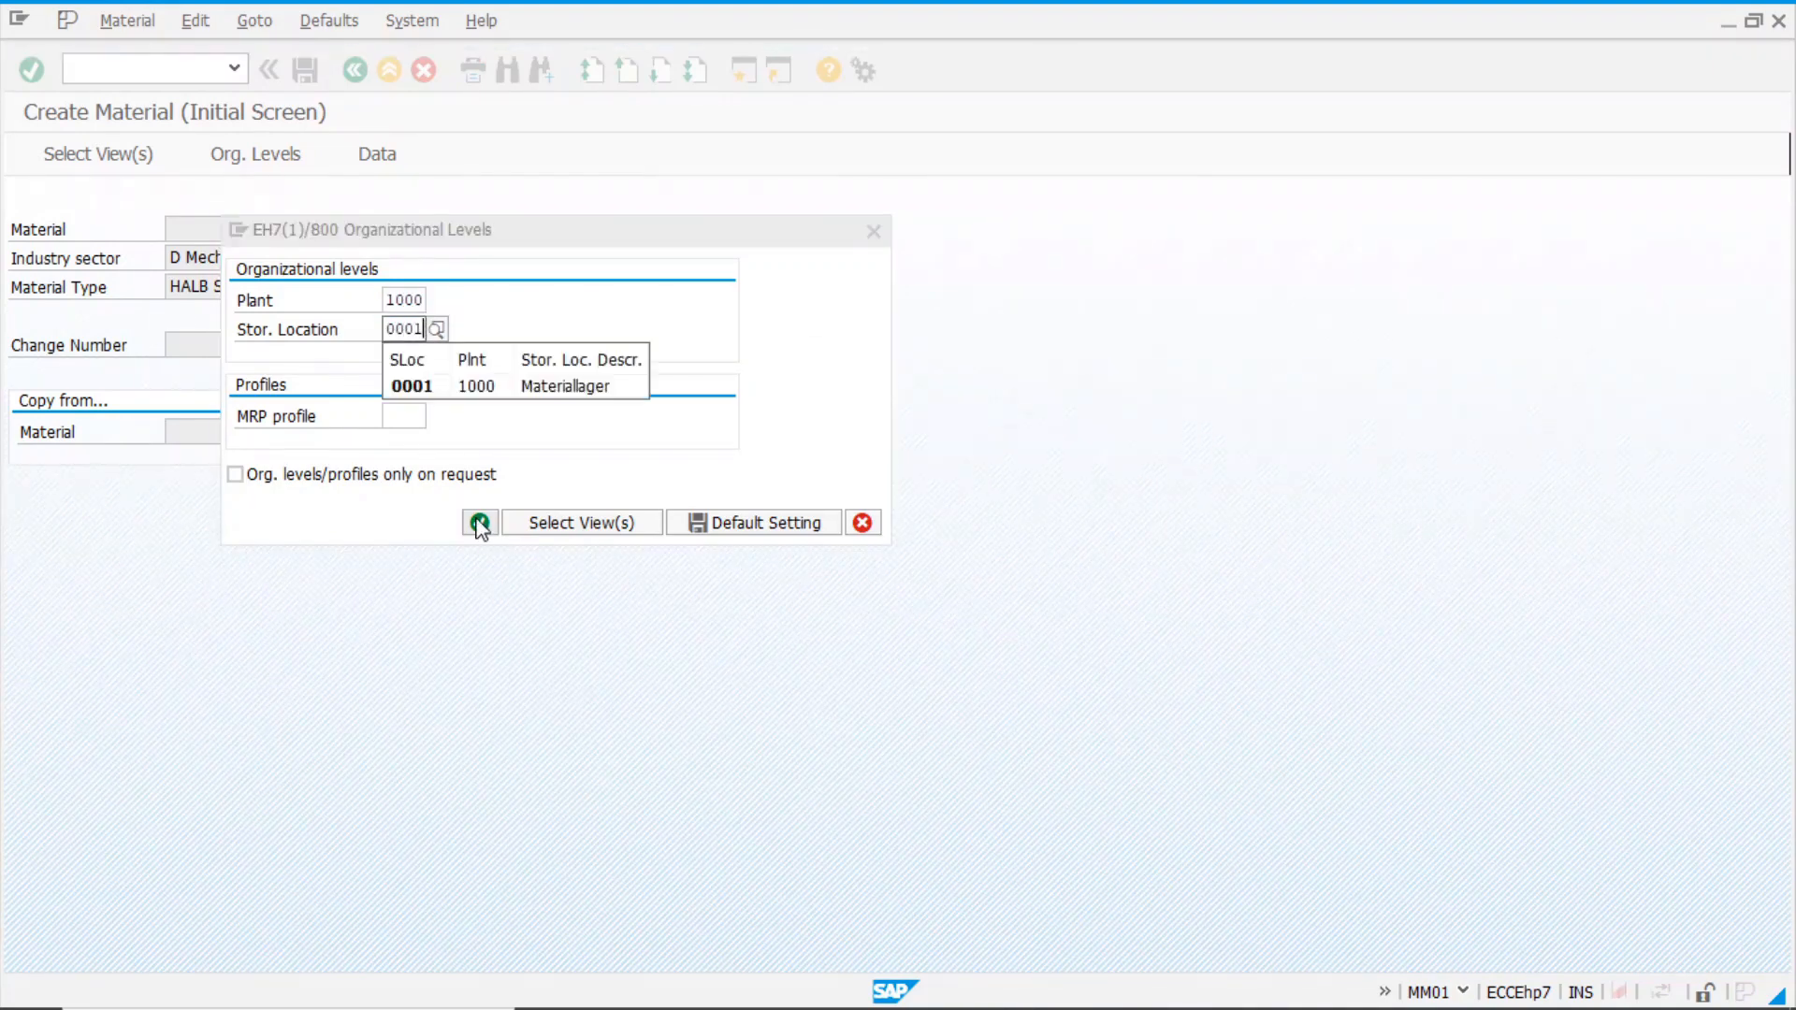
click(479, 522)
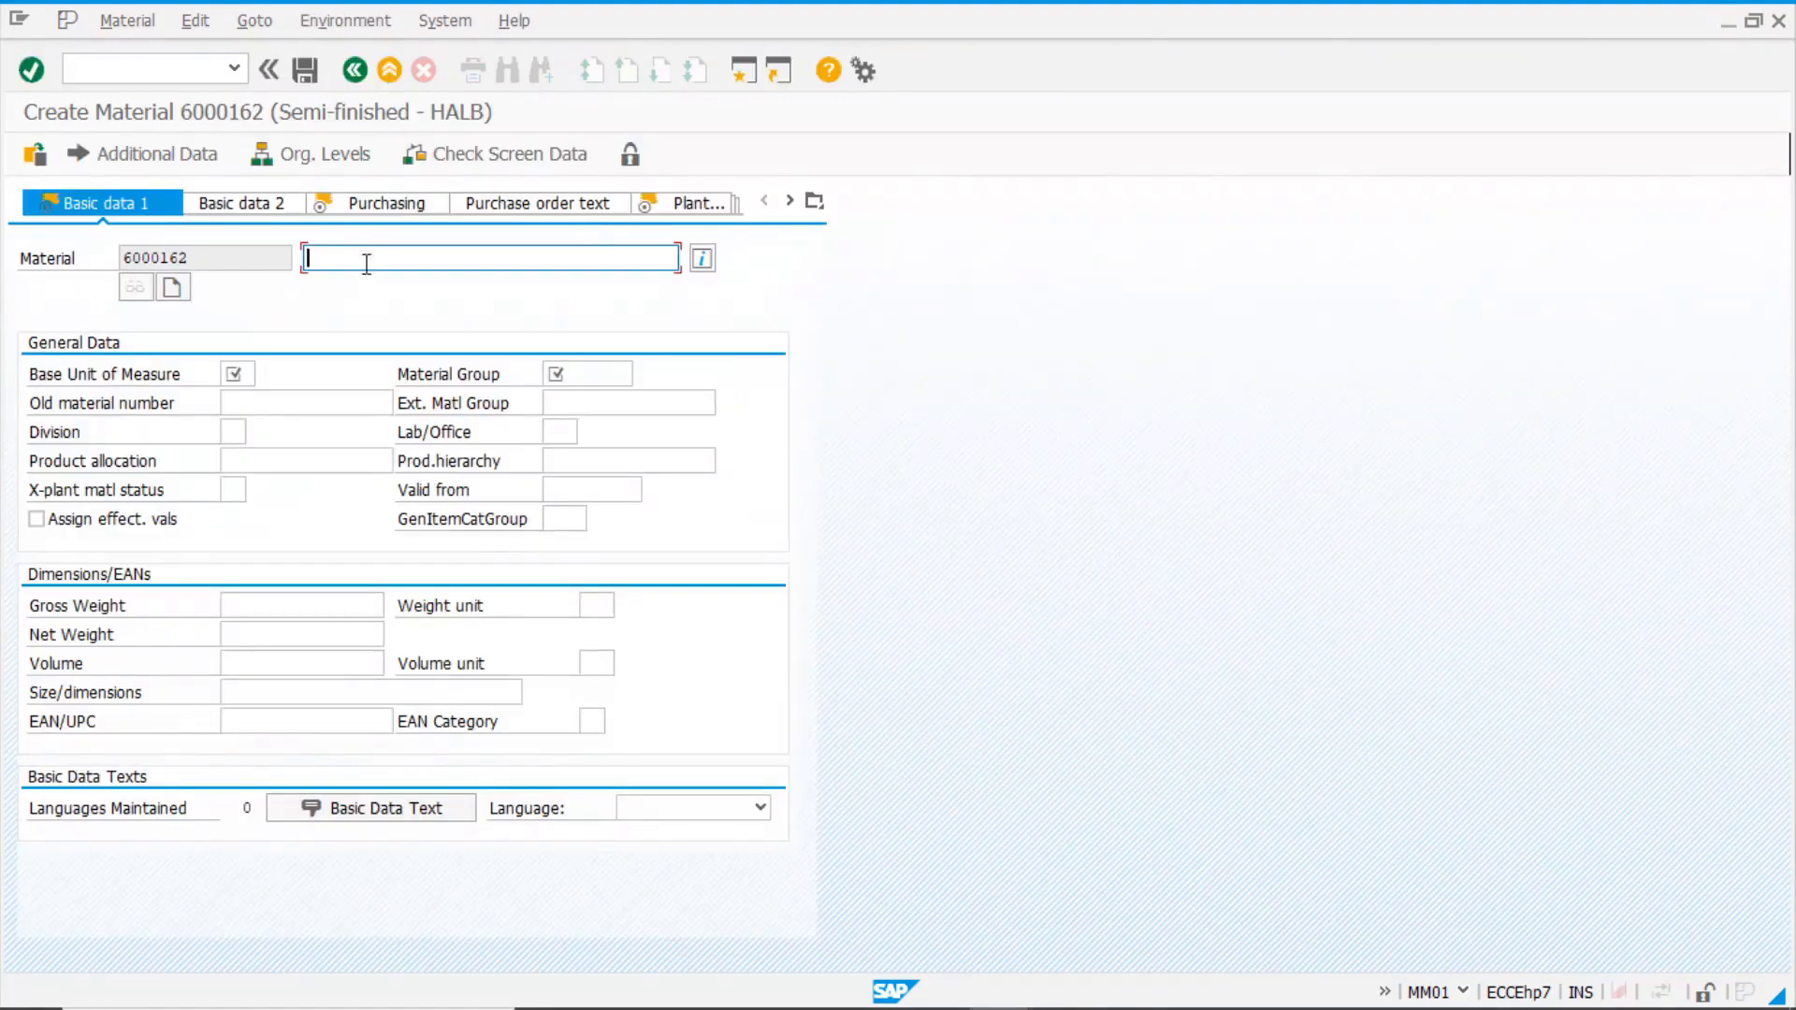
- Enter the description "test Stock Det.", base unit of measure pc and material group 00101 in the basic data
text(test )
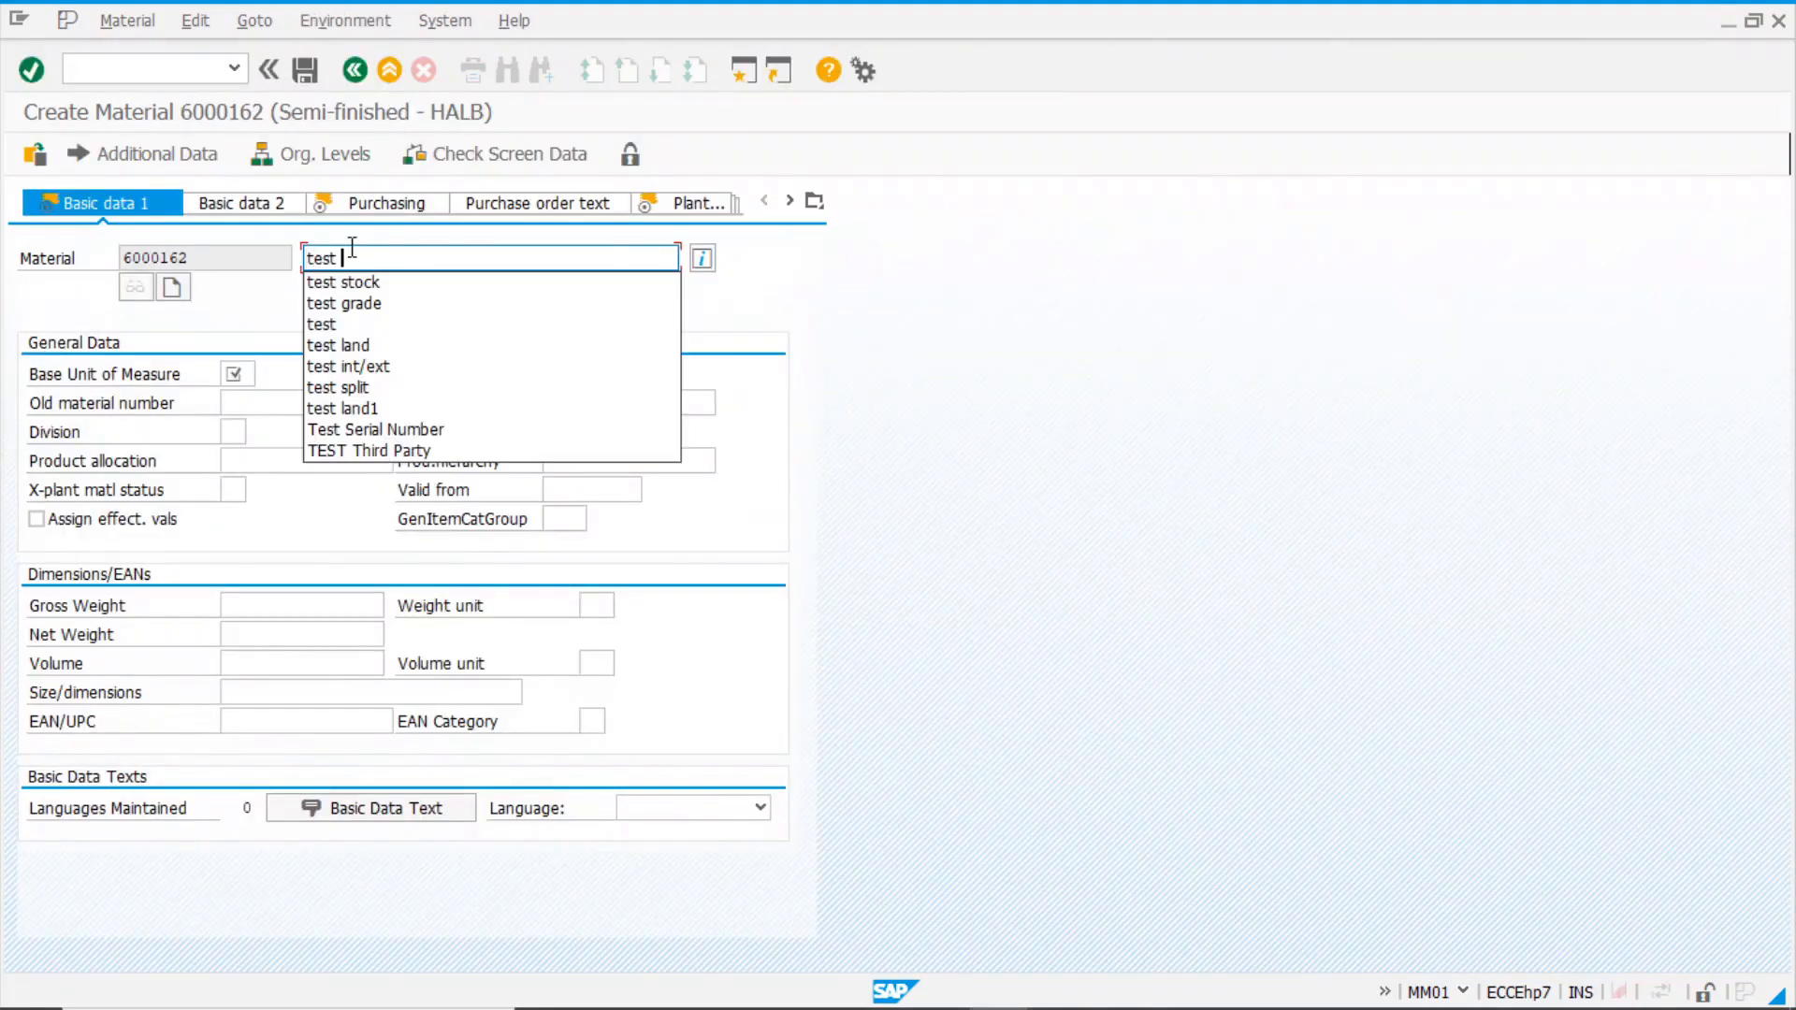
text(Stock Det.)
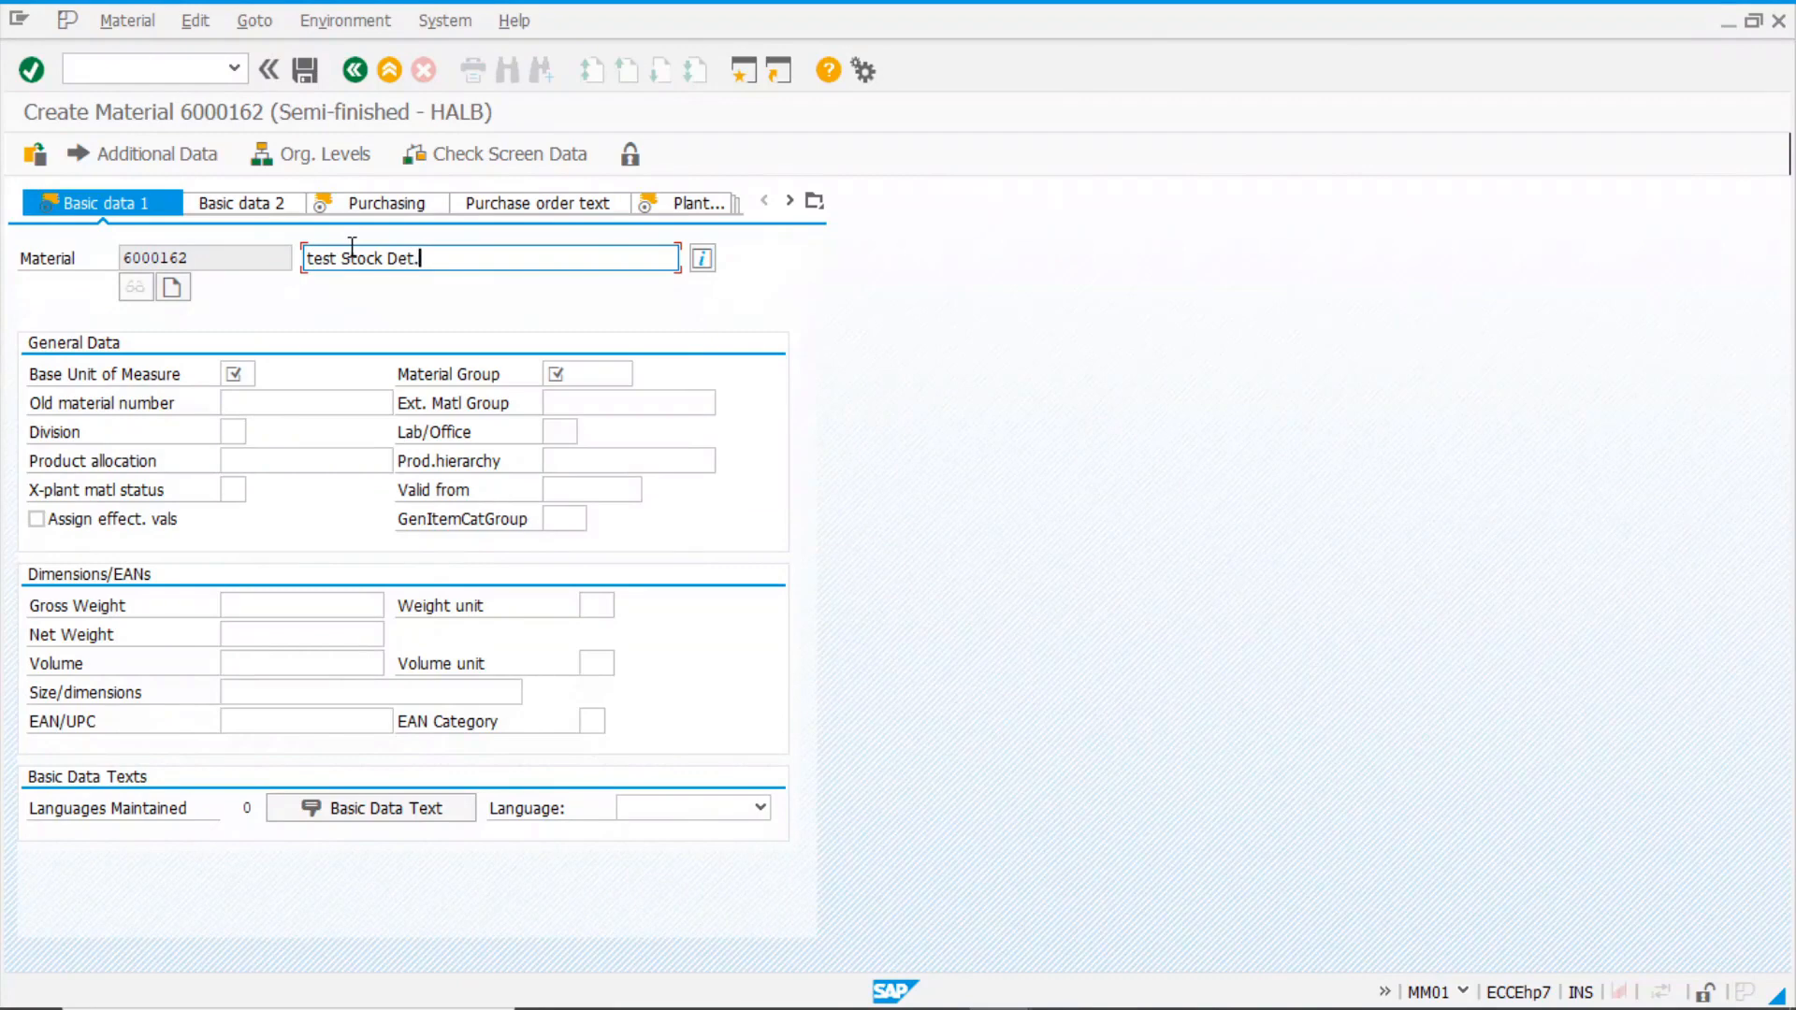
click(235, 373)
text(pc)
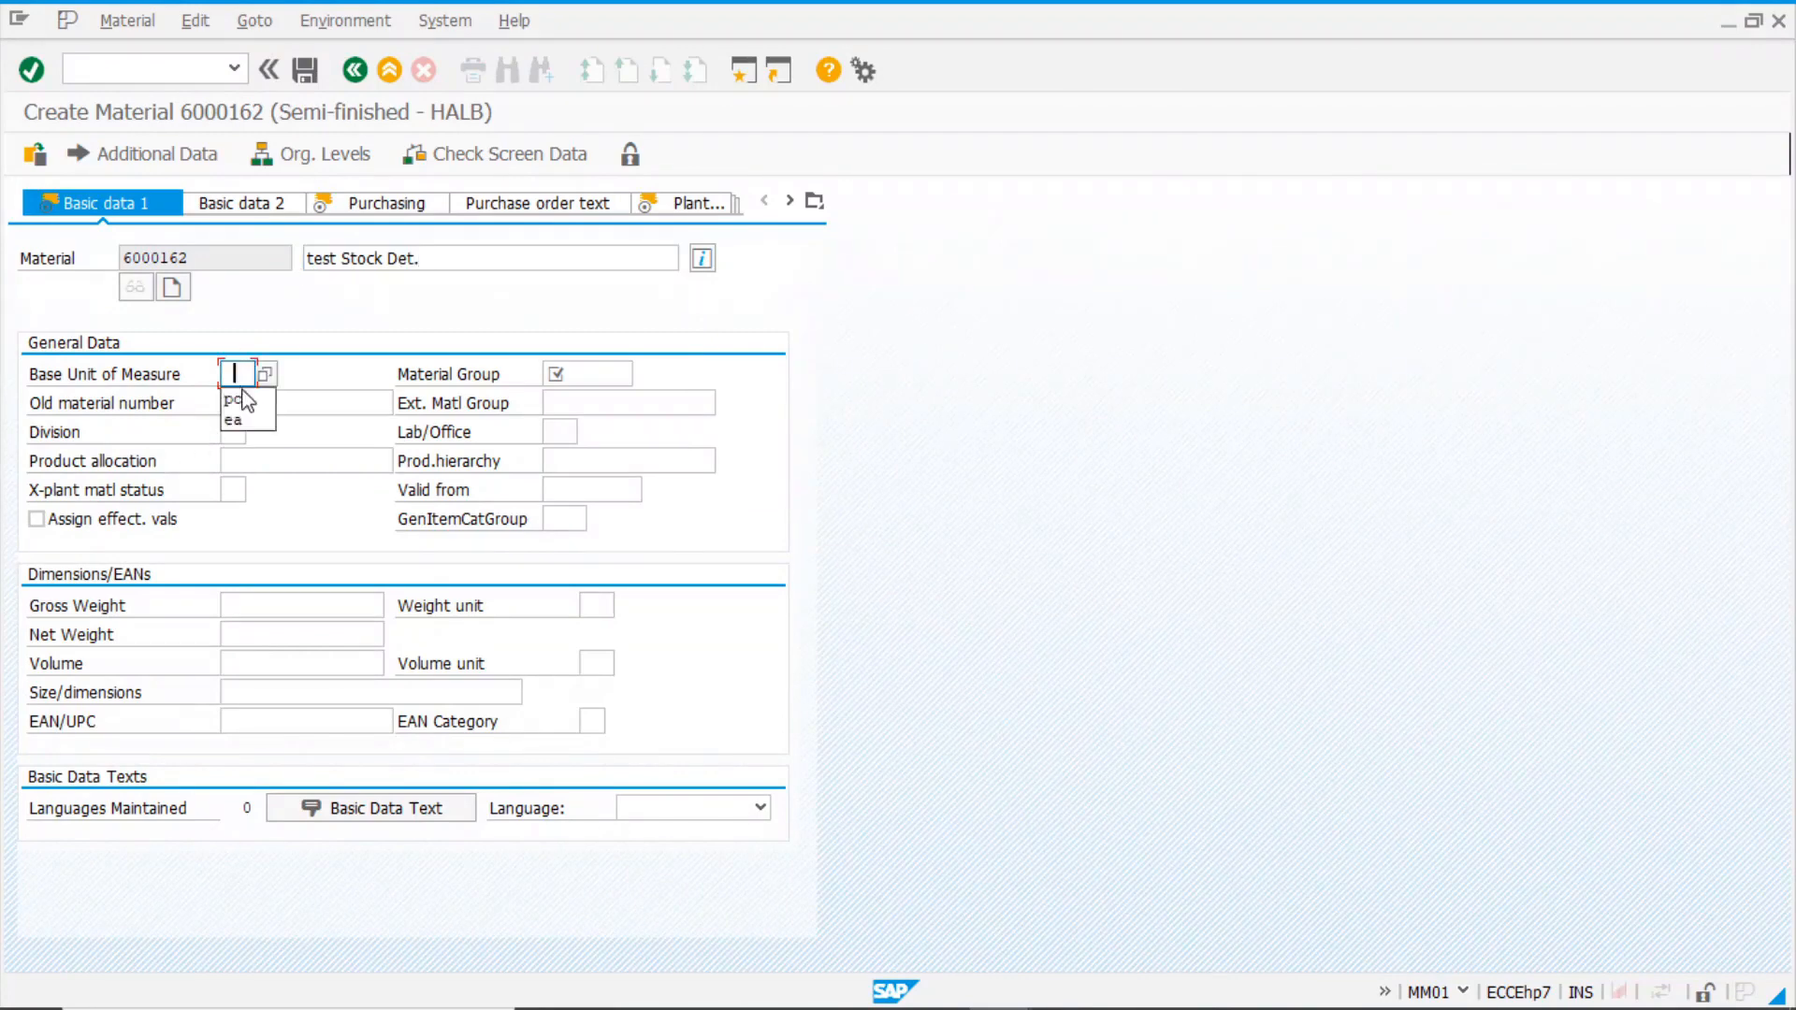
click(590, 381)
text(0)
click(598, 406)
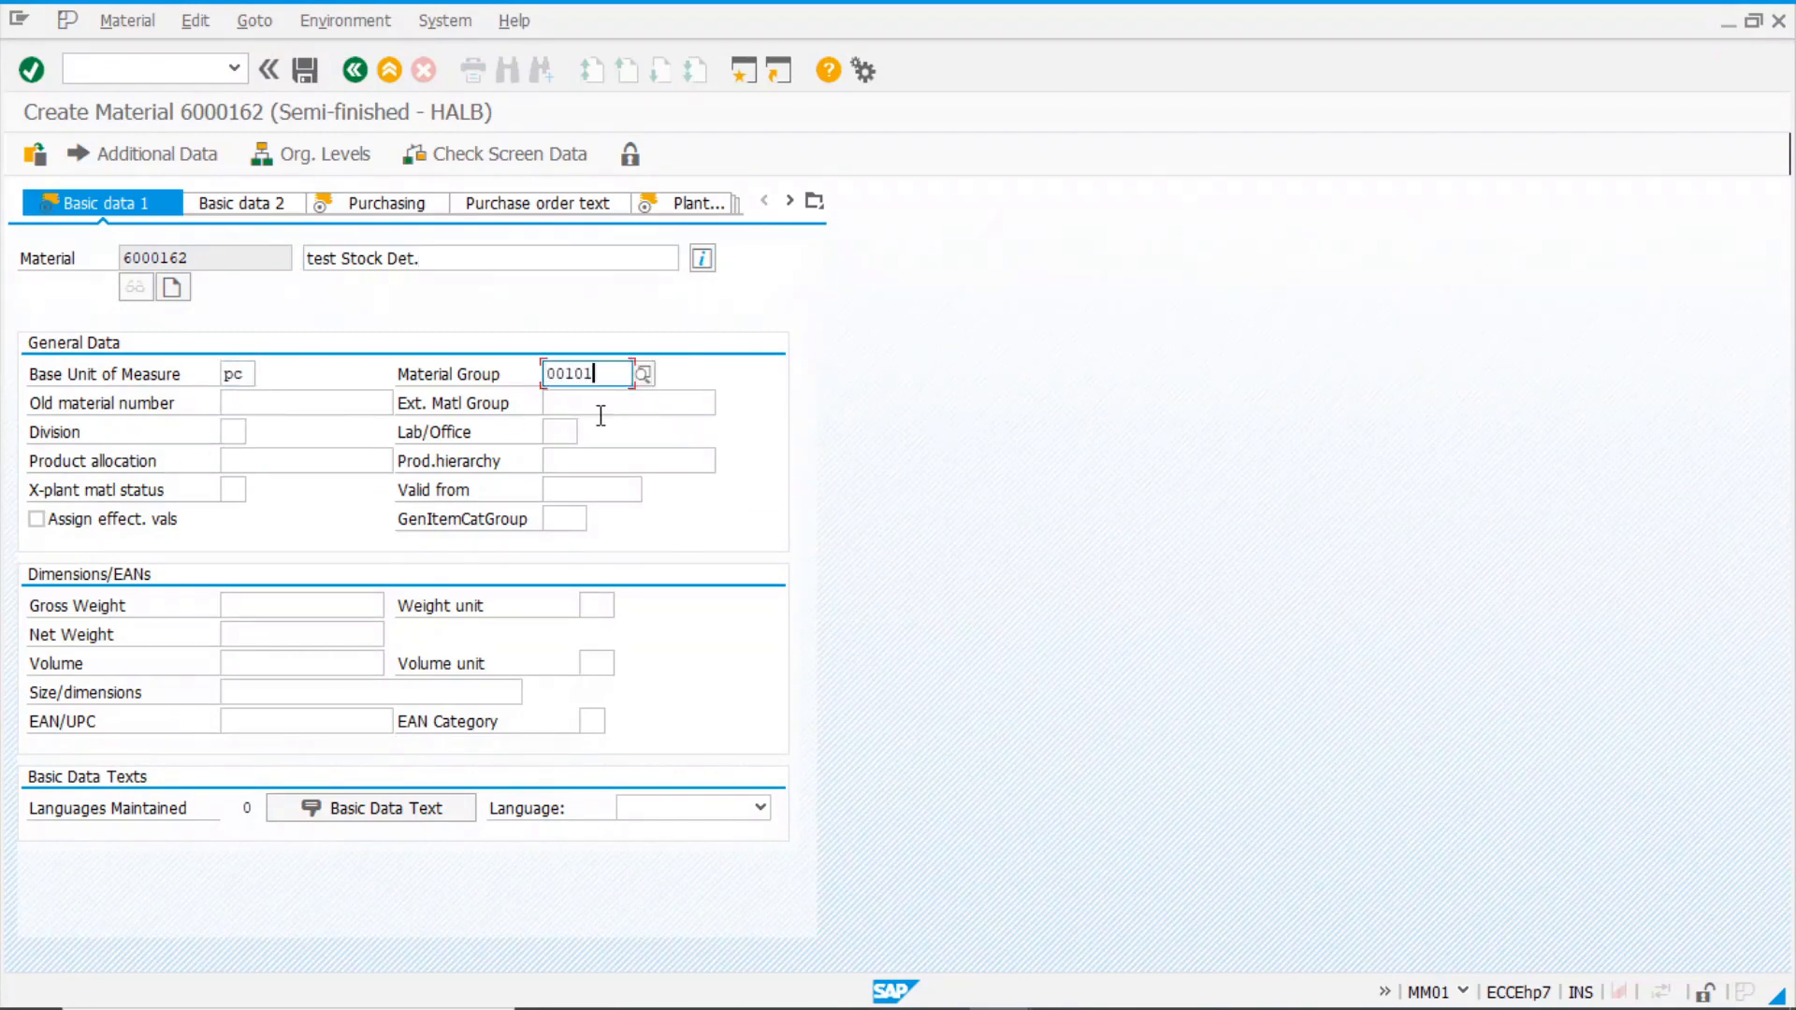
key(Return)
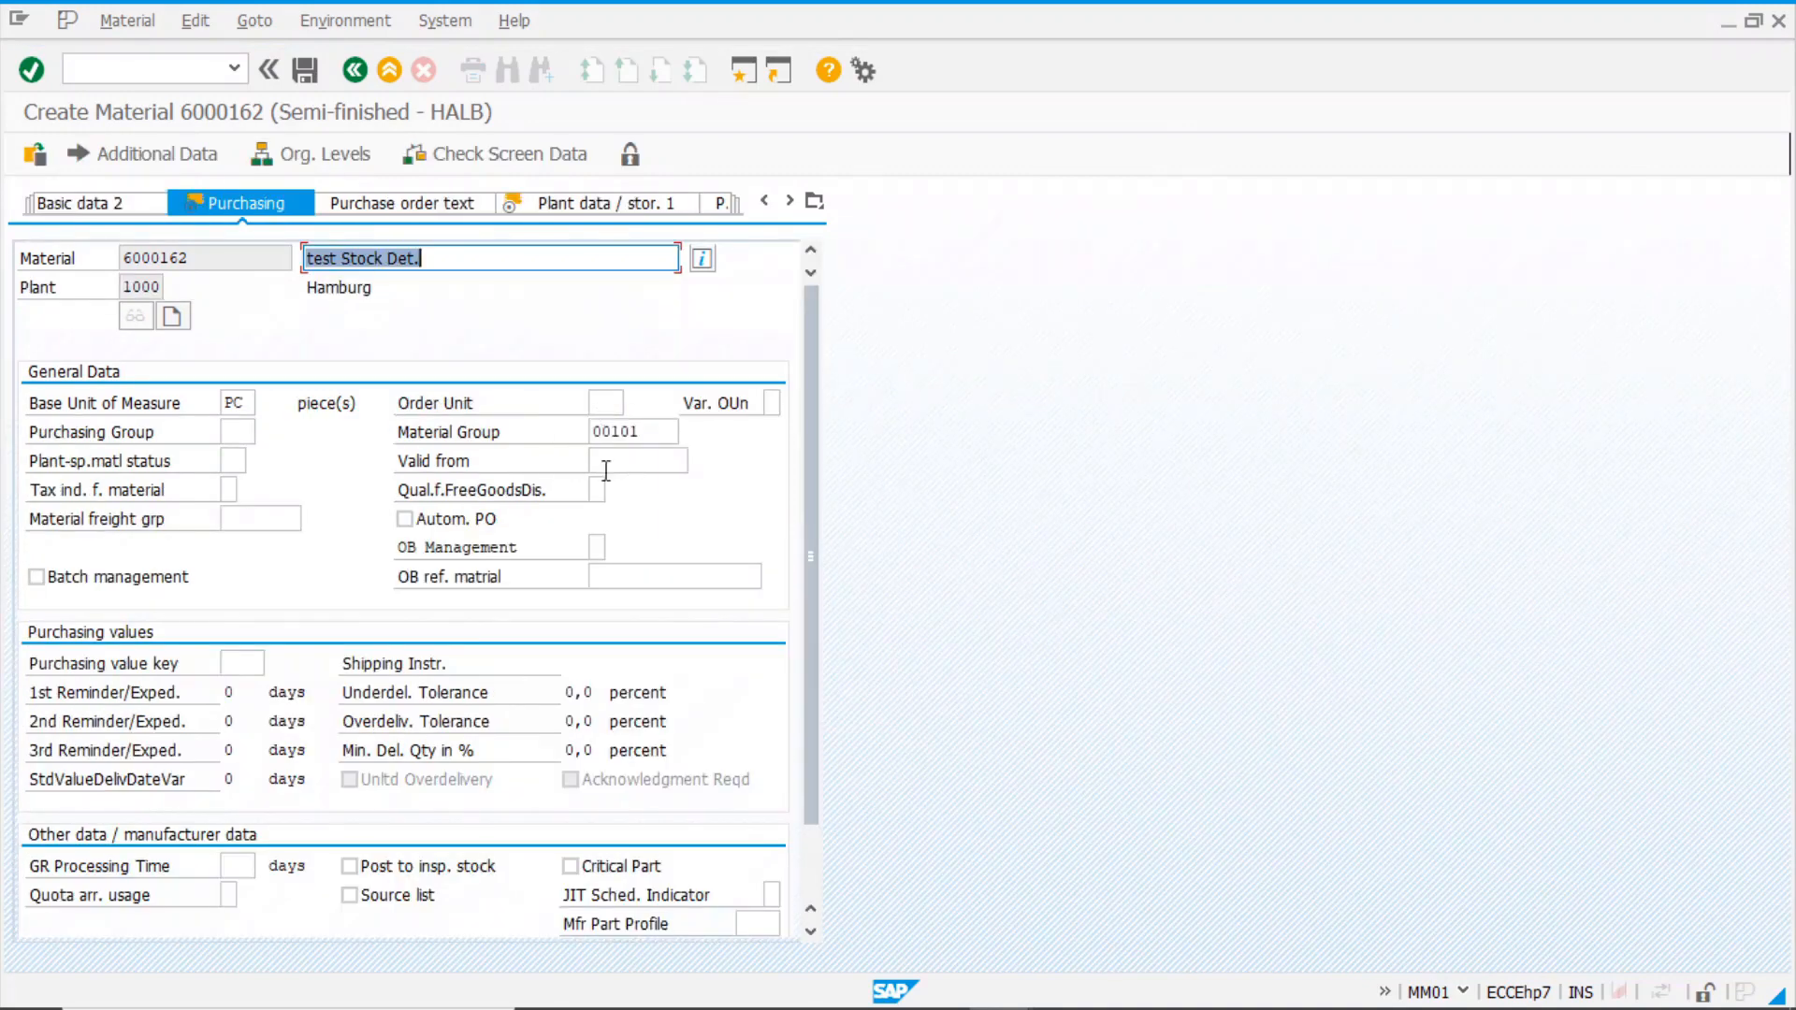
- Set the purchasing value key to 1 and the GR processing time to 5 days in the purchasing data
click(239, 664)
text(1)
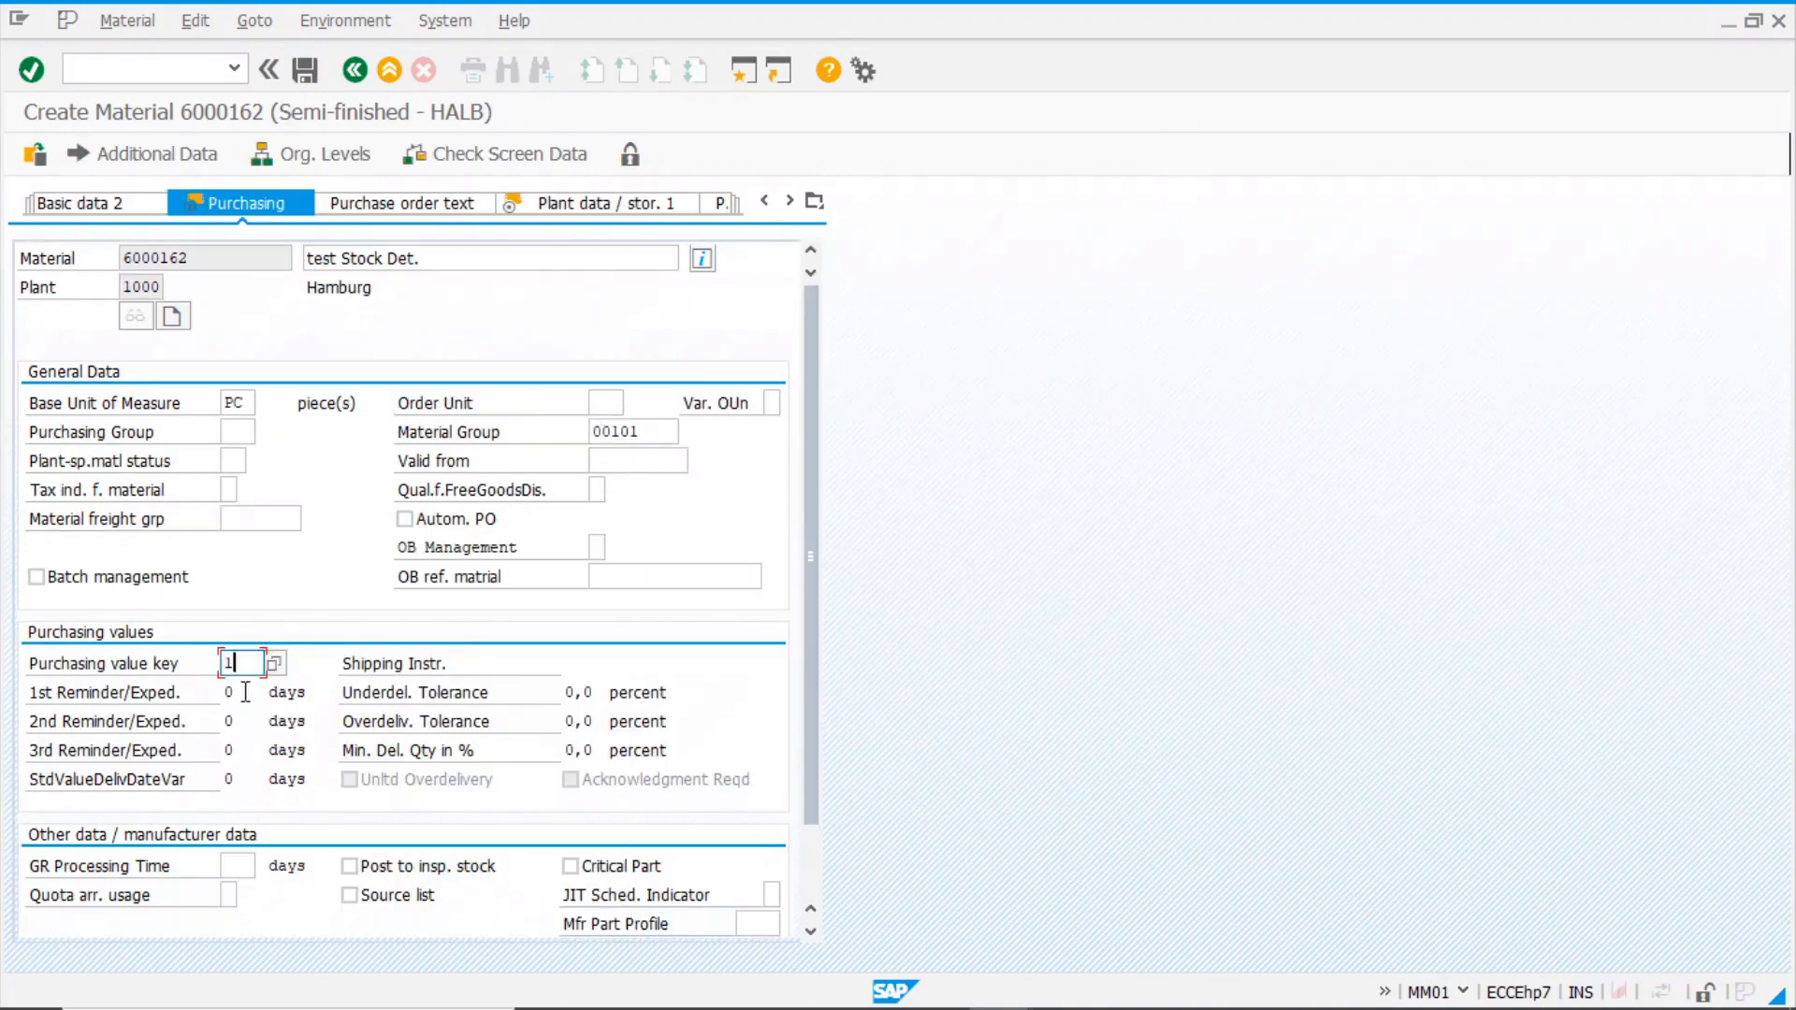
click(251, 870)
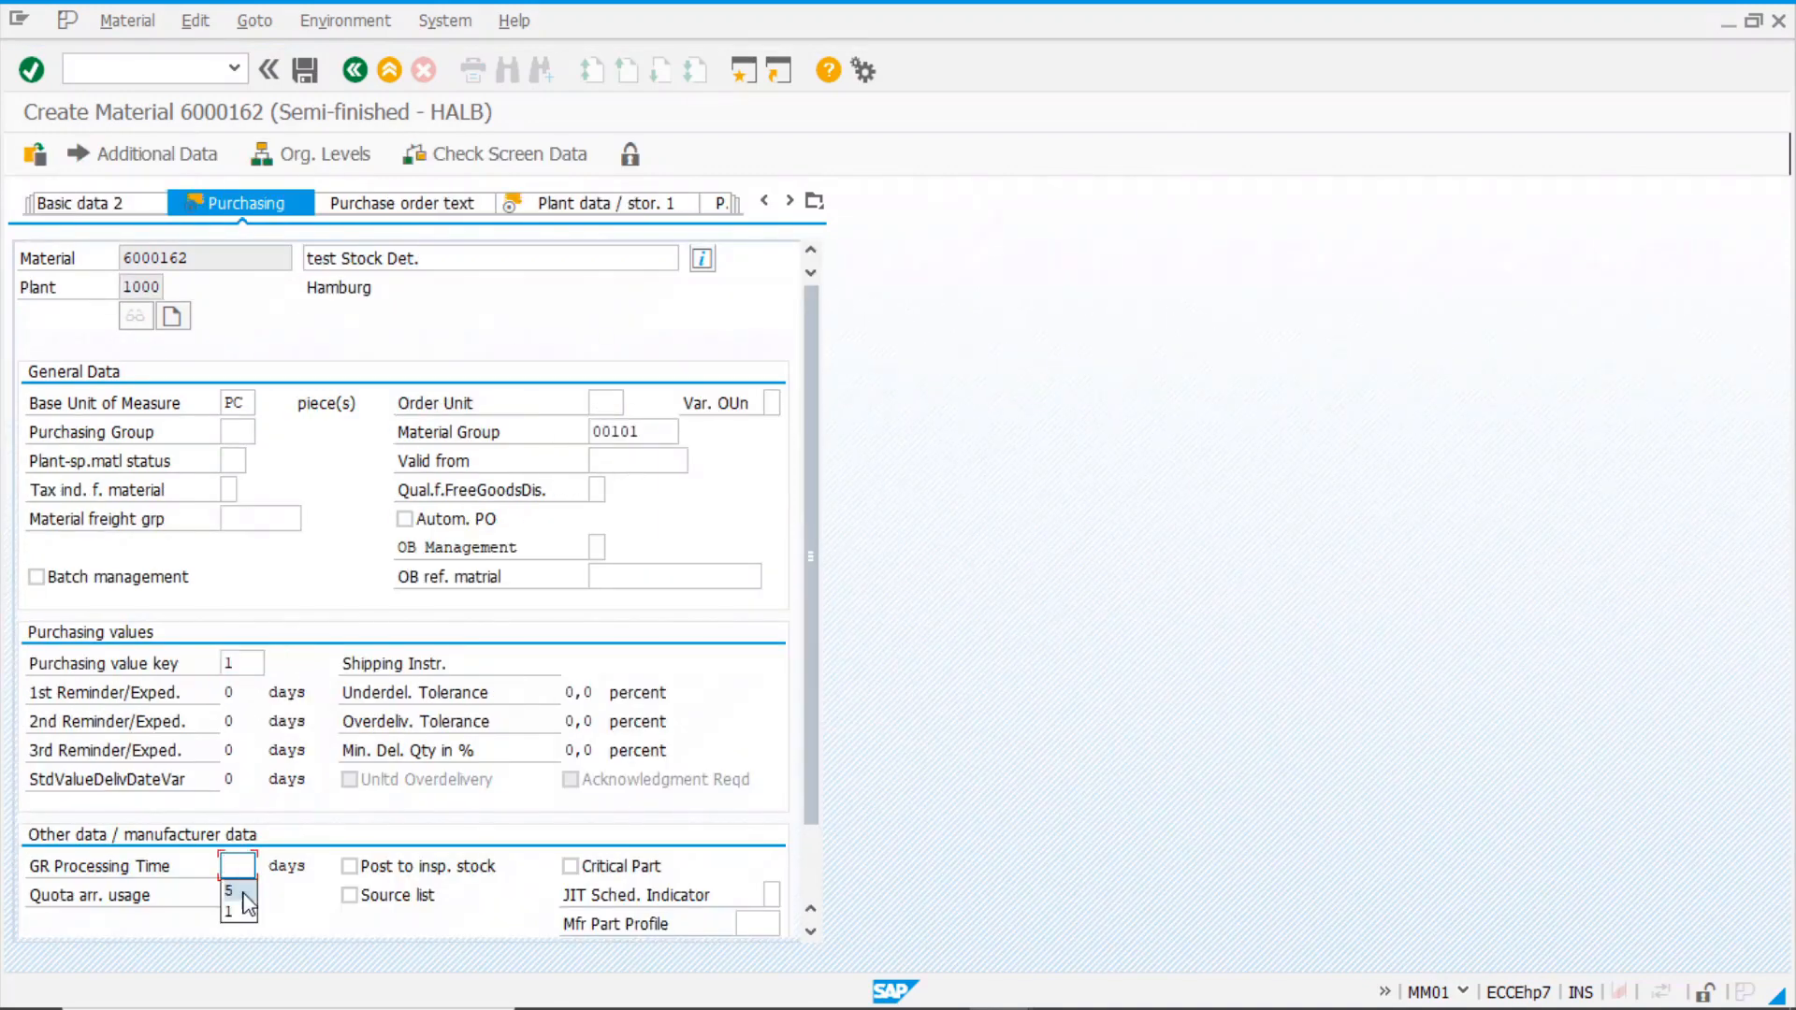
text(5)
key(Return)
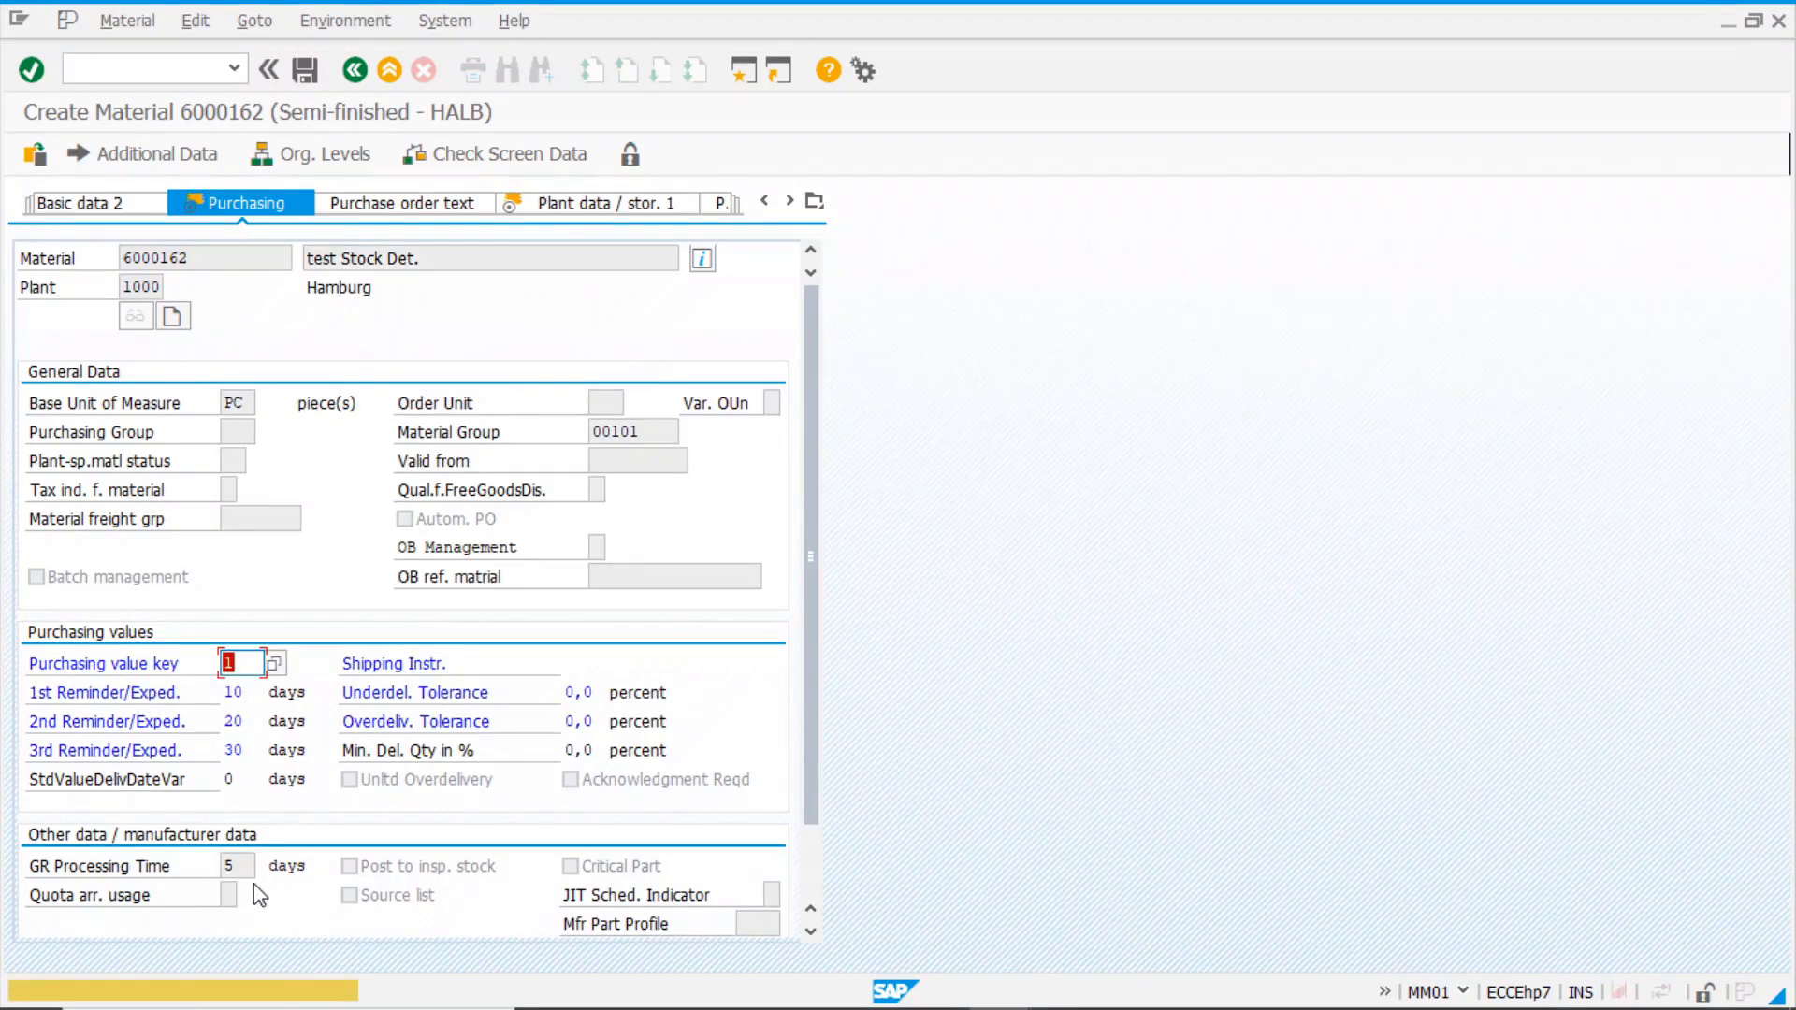
key(Return)
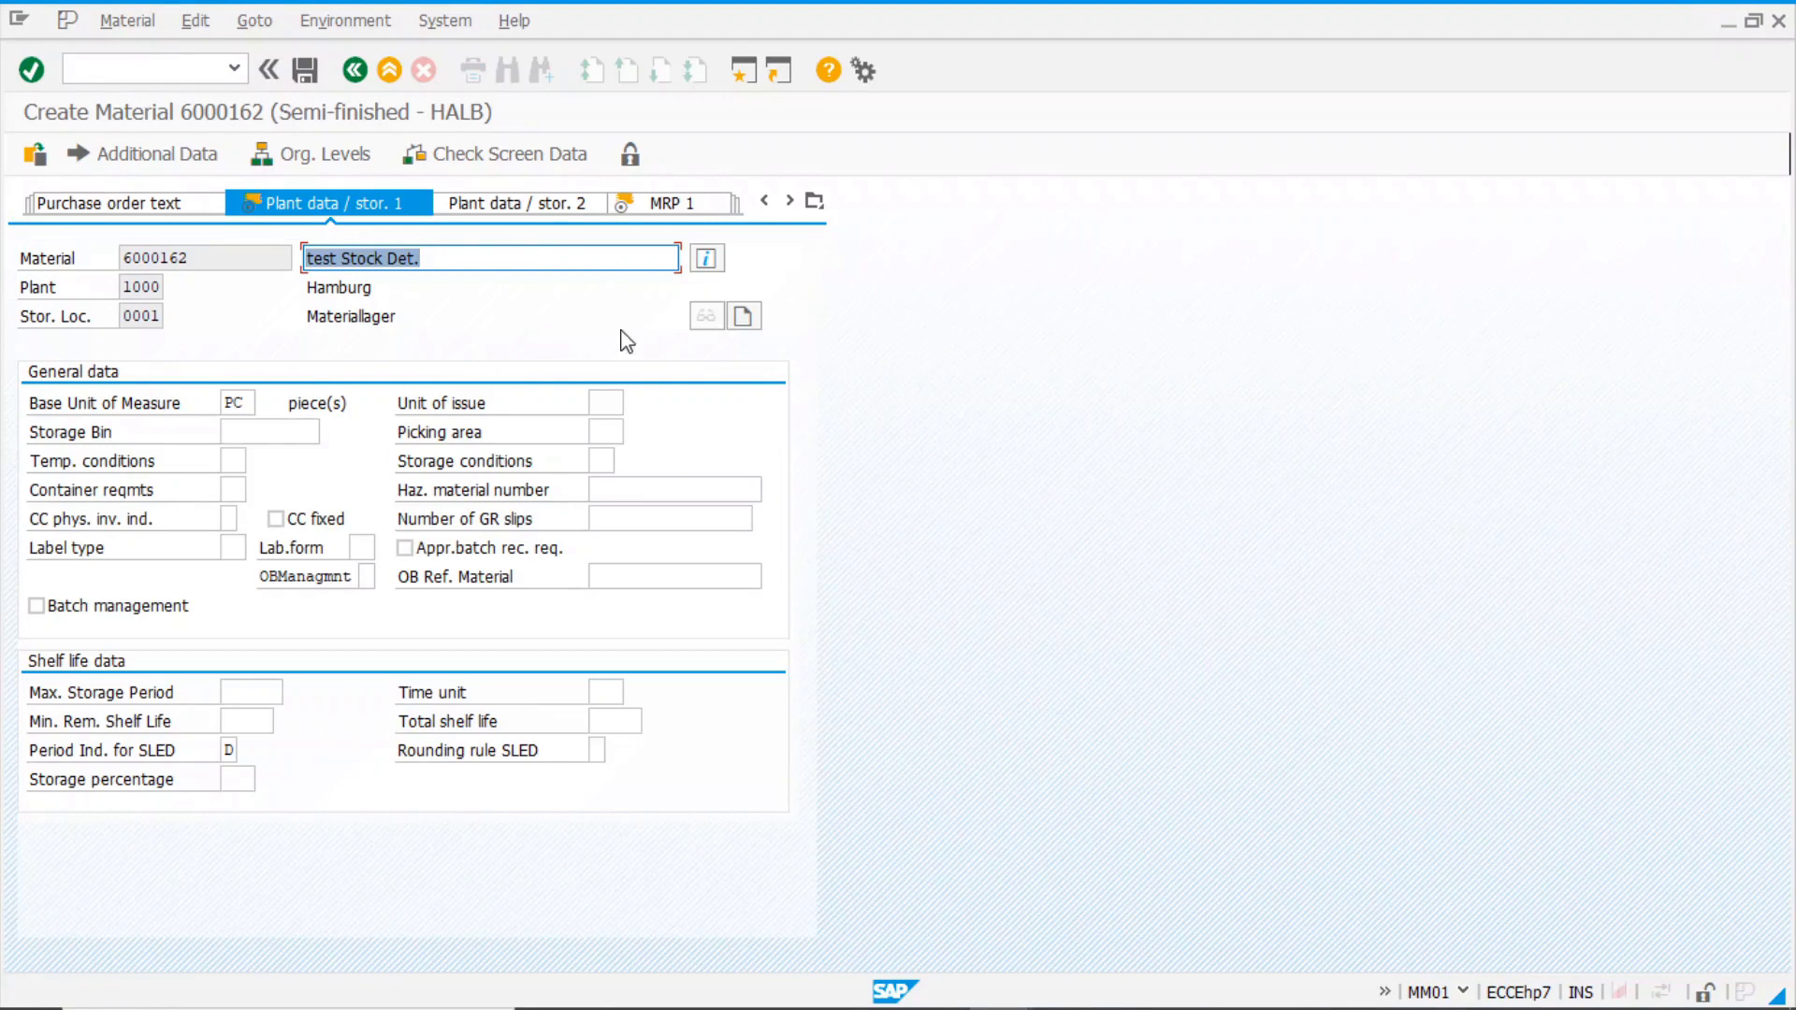
- Skip the plant storage data and set MRP type pd, MRP controller 000 and lot size ex in the MRP 1 data
key(Return)
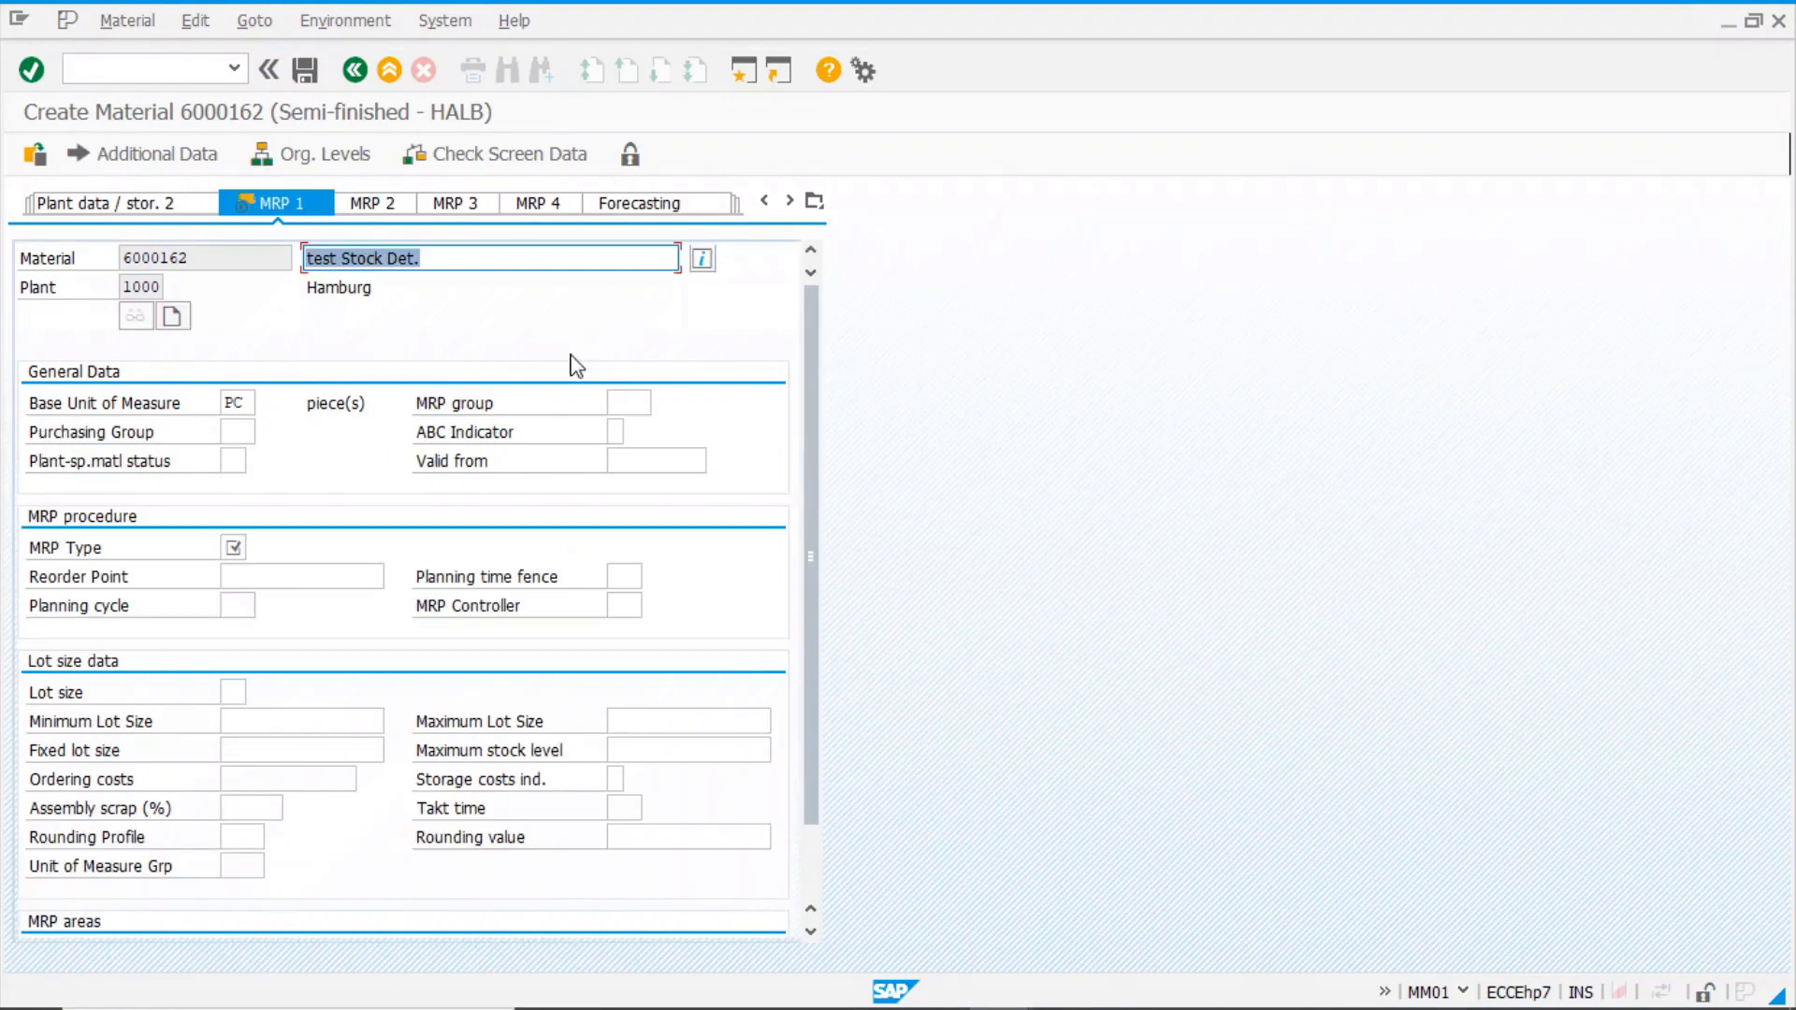
click(242, 552)
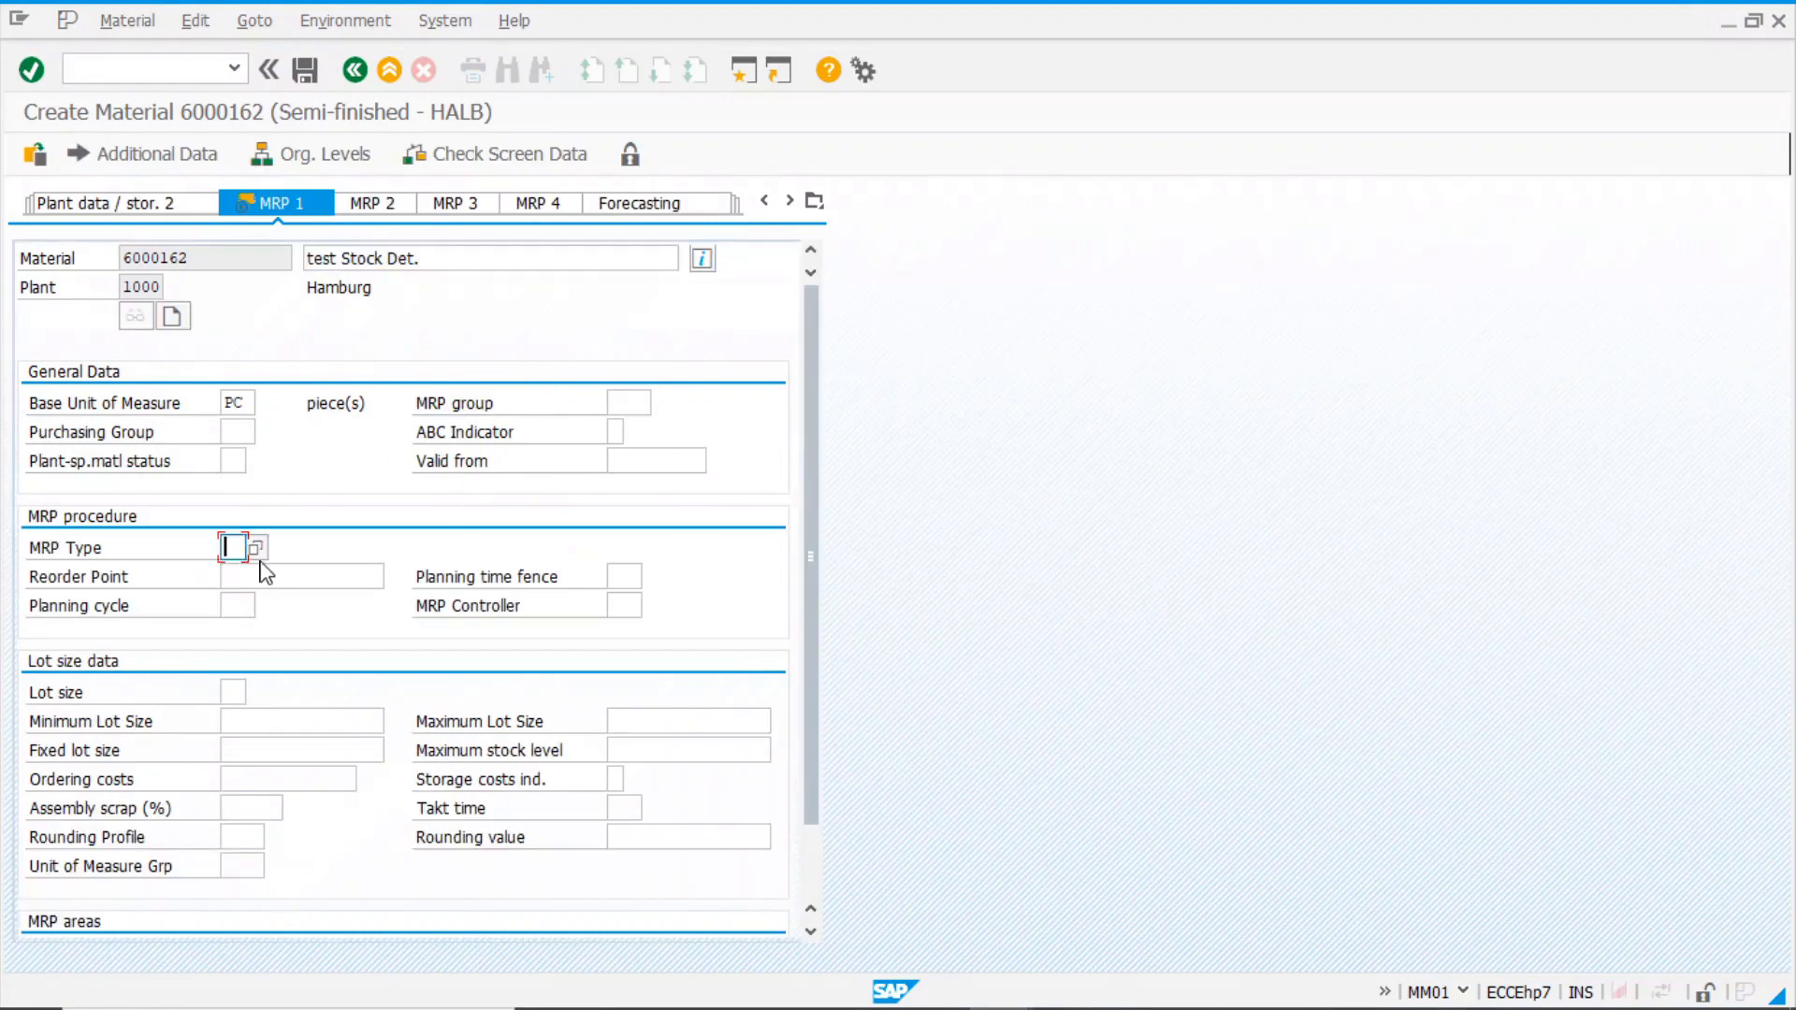
text(pd)
click(624, 606)
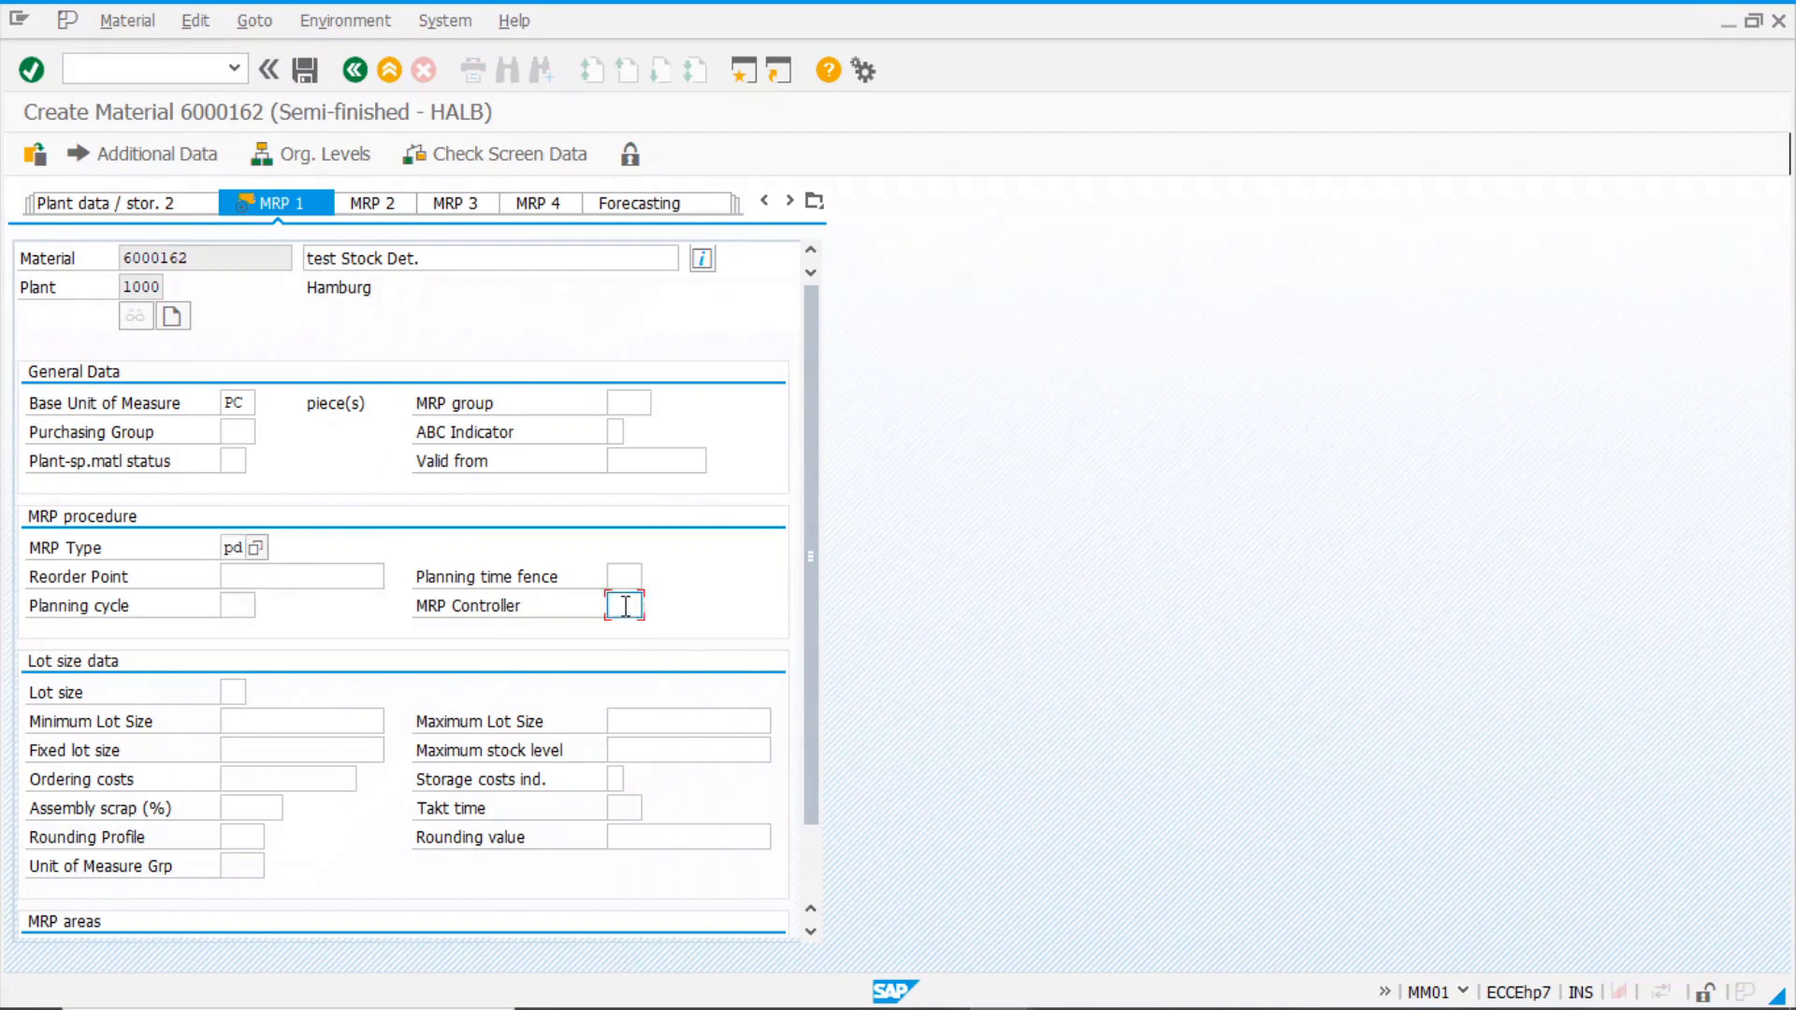
text(000)
click(233, 692)
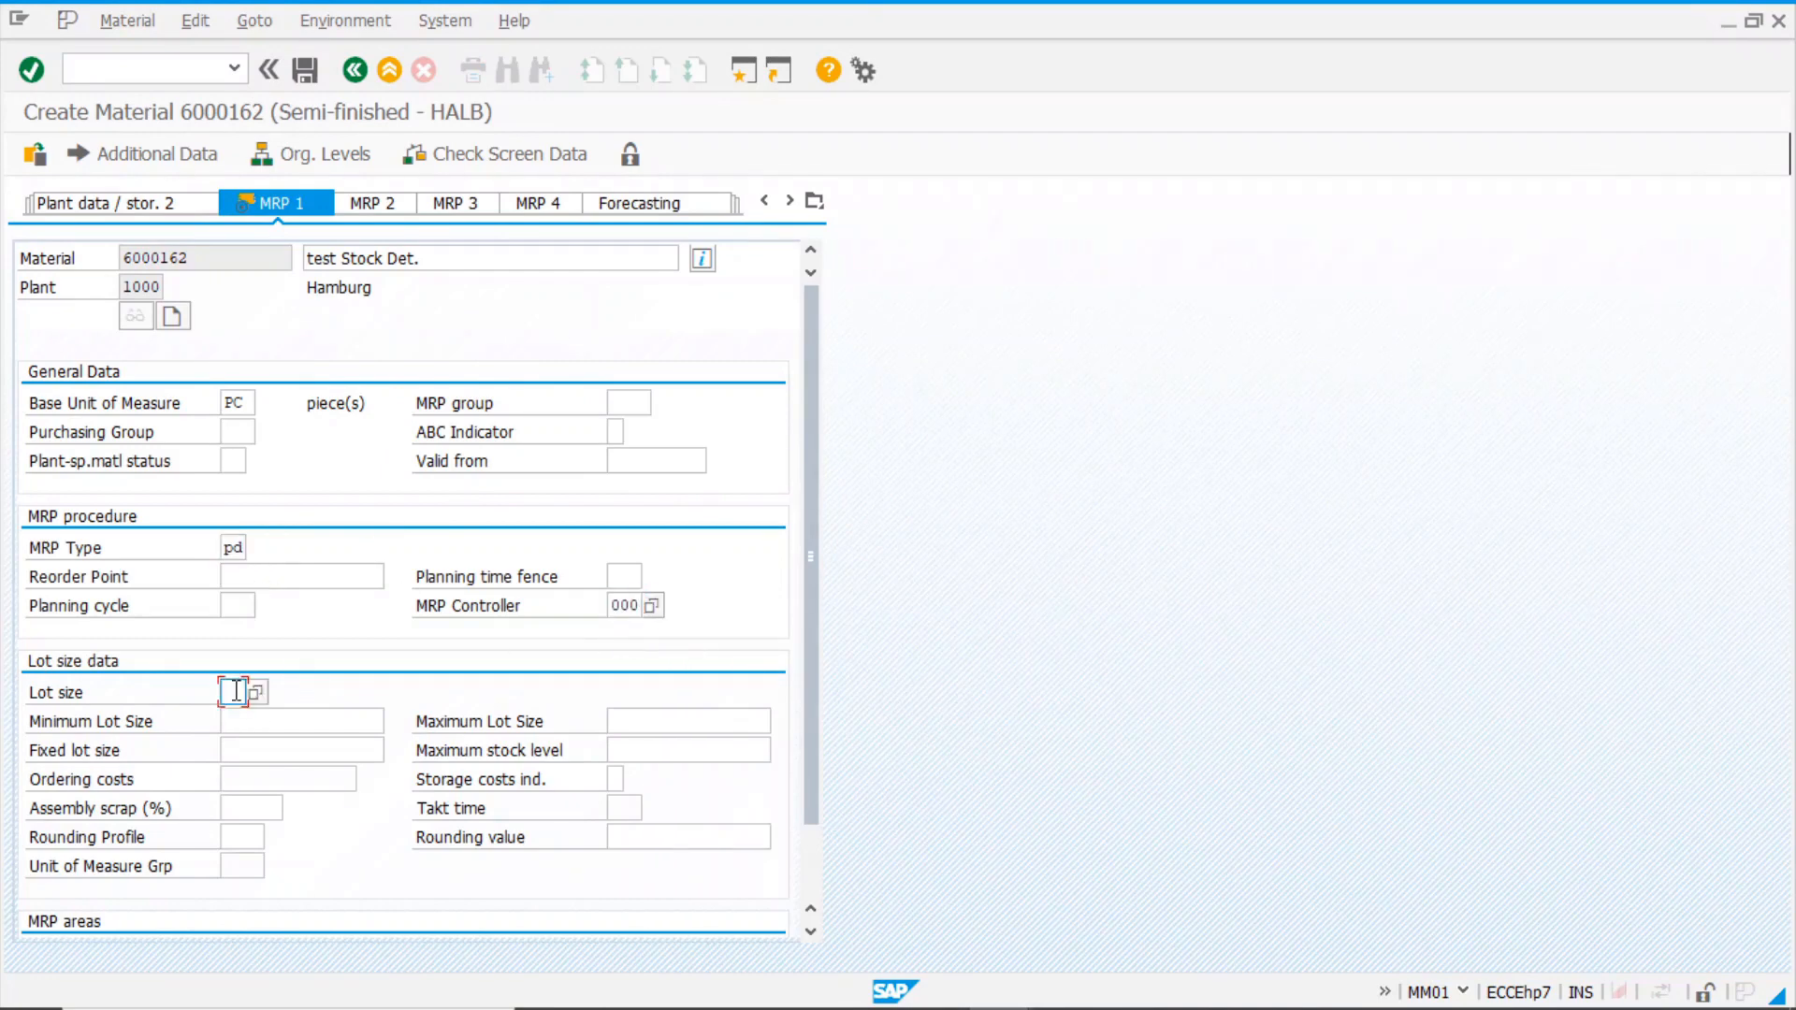
text(ex)
key(Return)
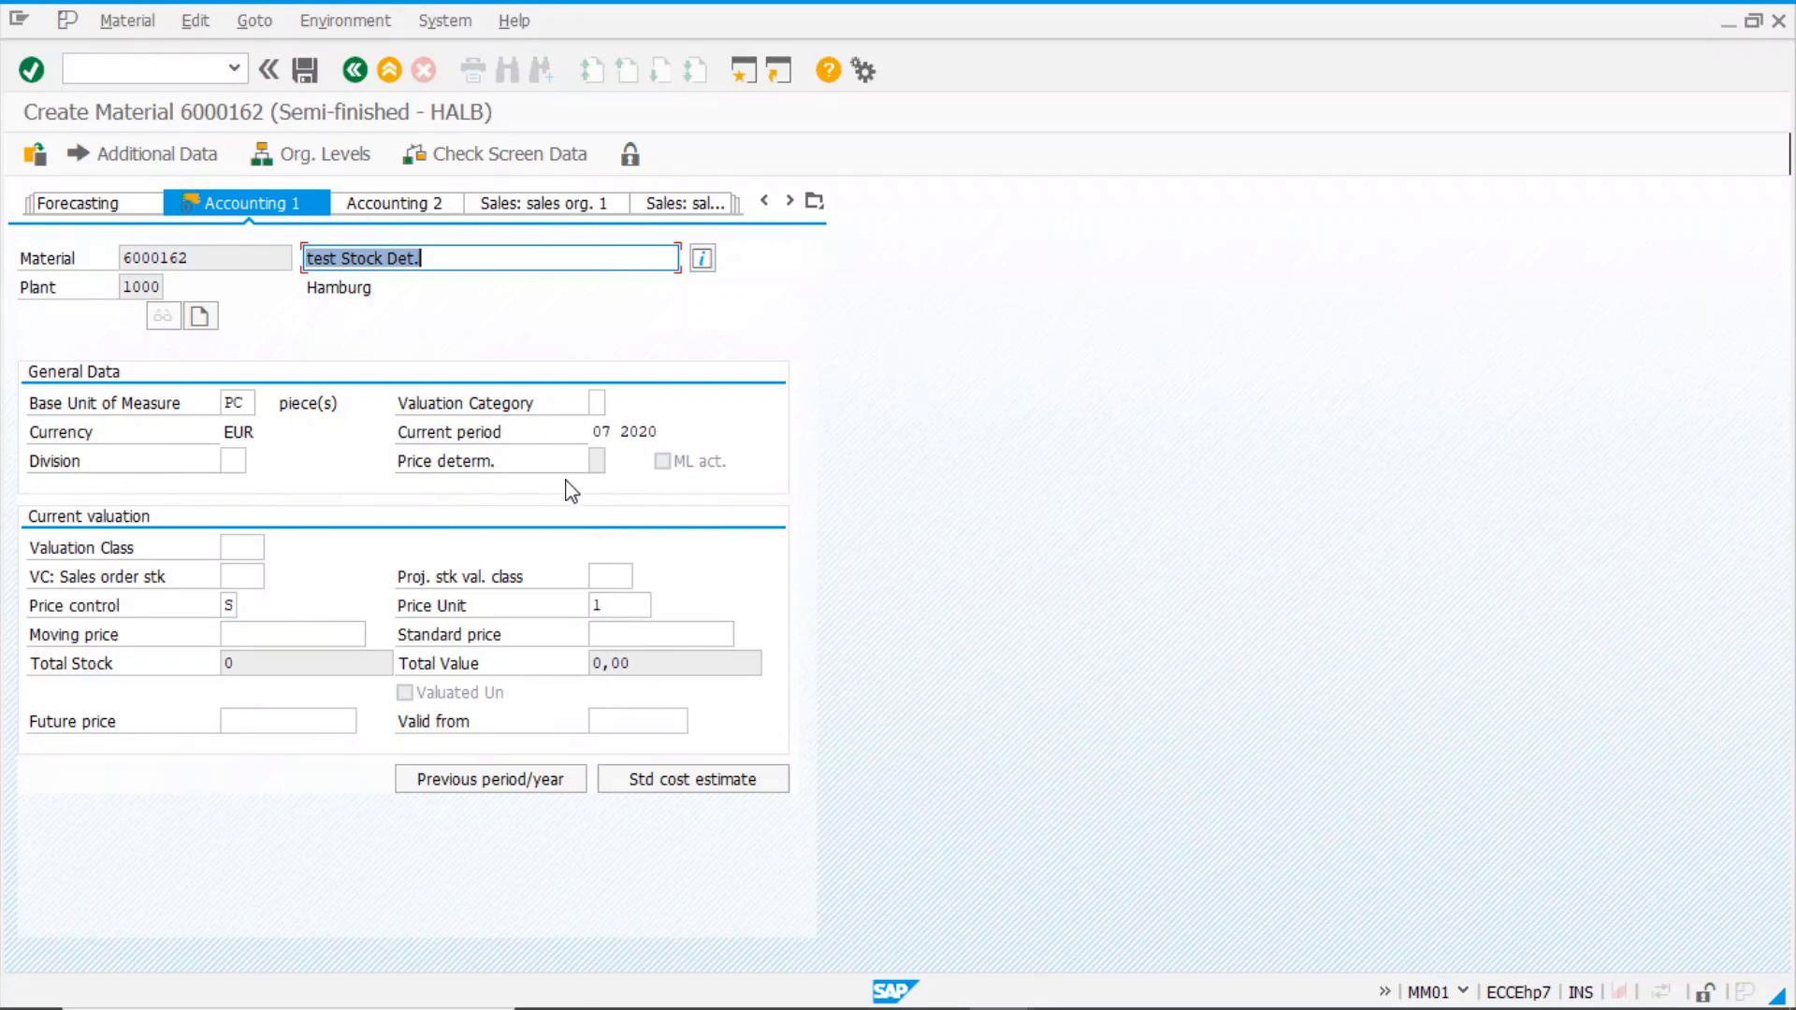
- Choose valuation category D (Grades) from the possible values in the accounting data
click(594, 402)
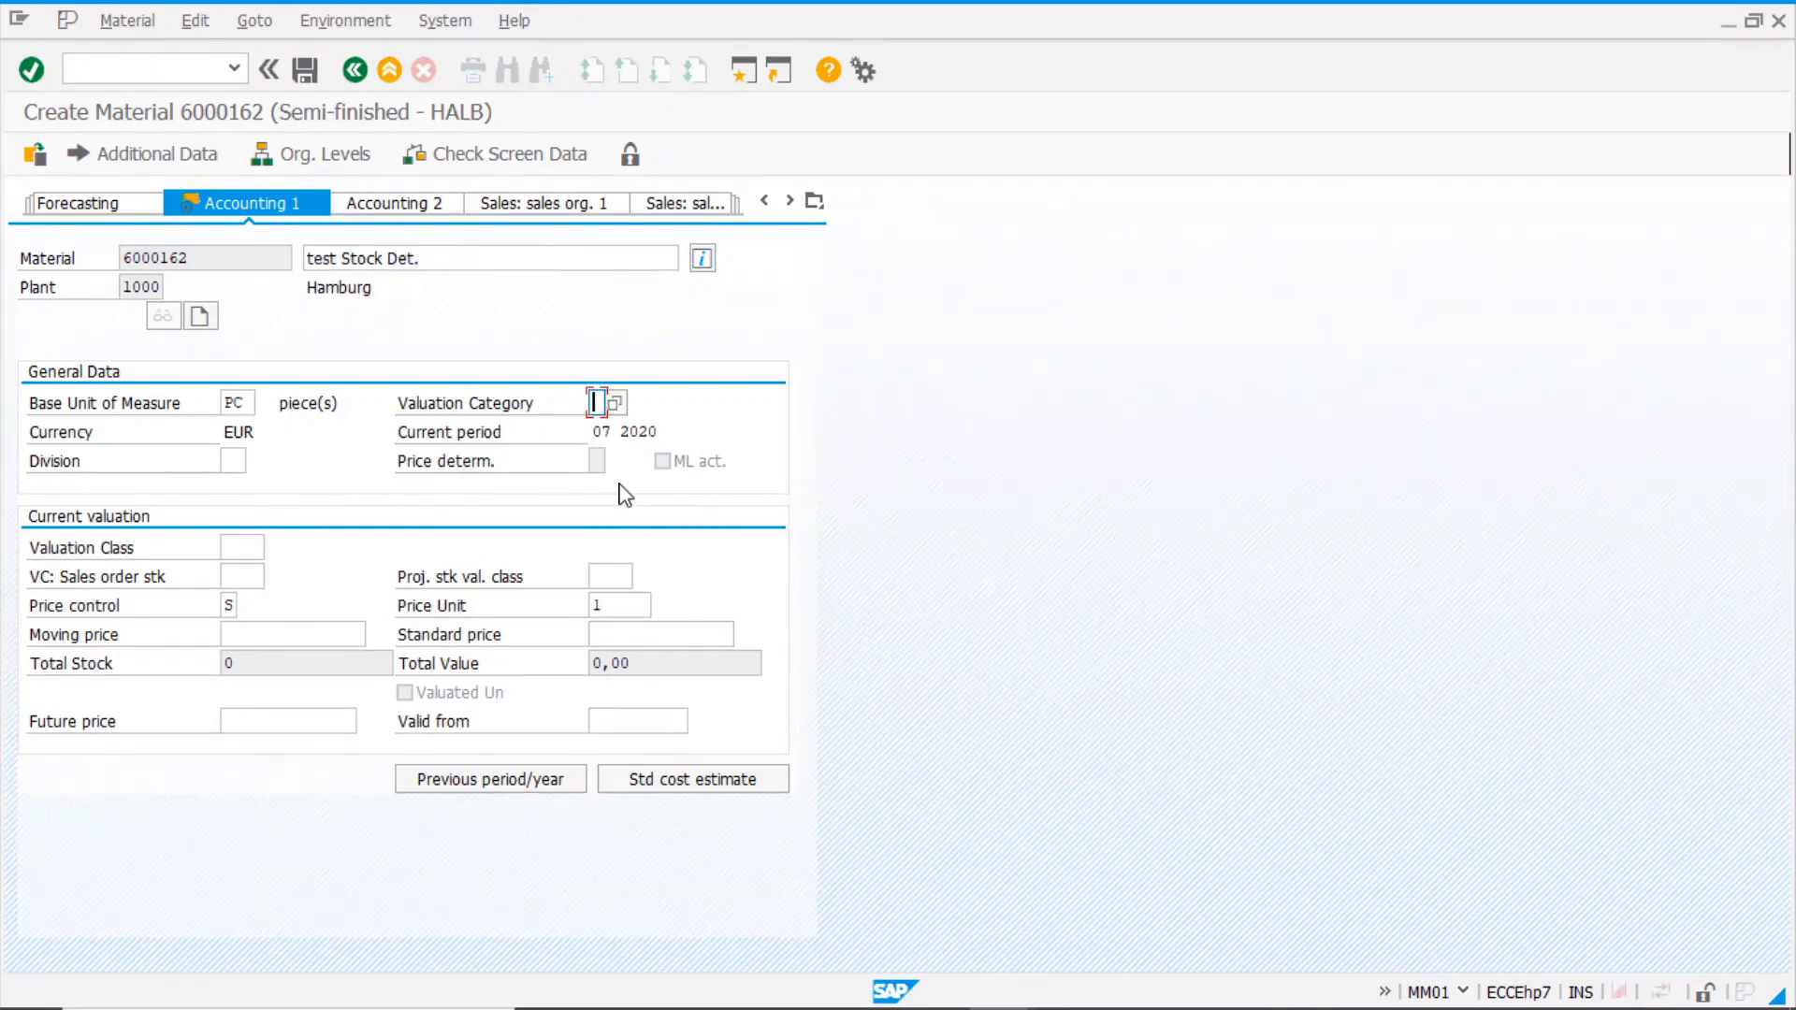
click(615, 402)
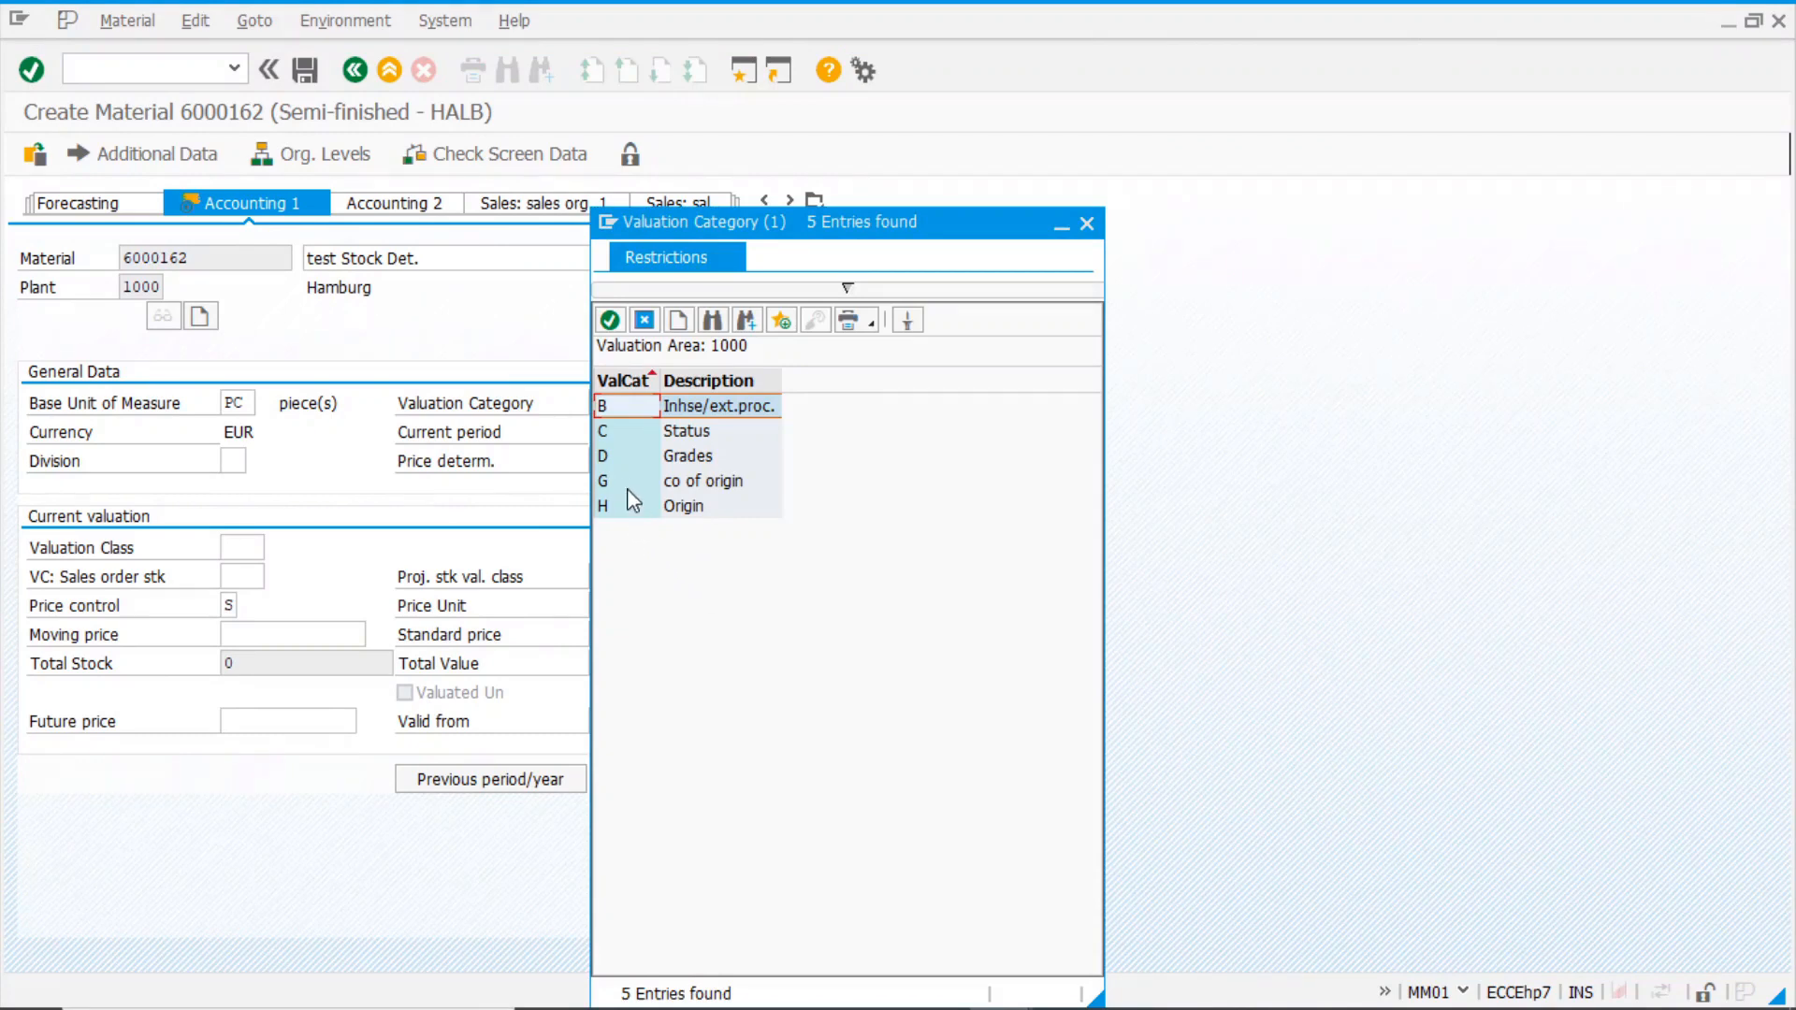
double_click(619, 457)
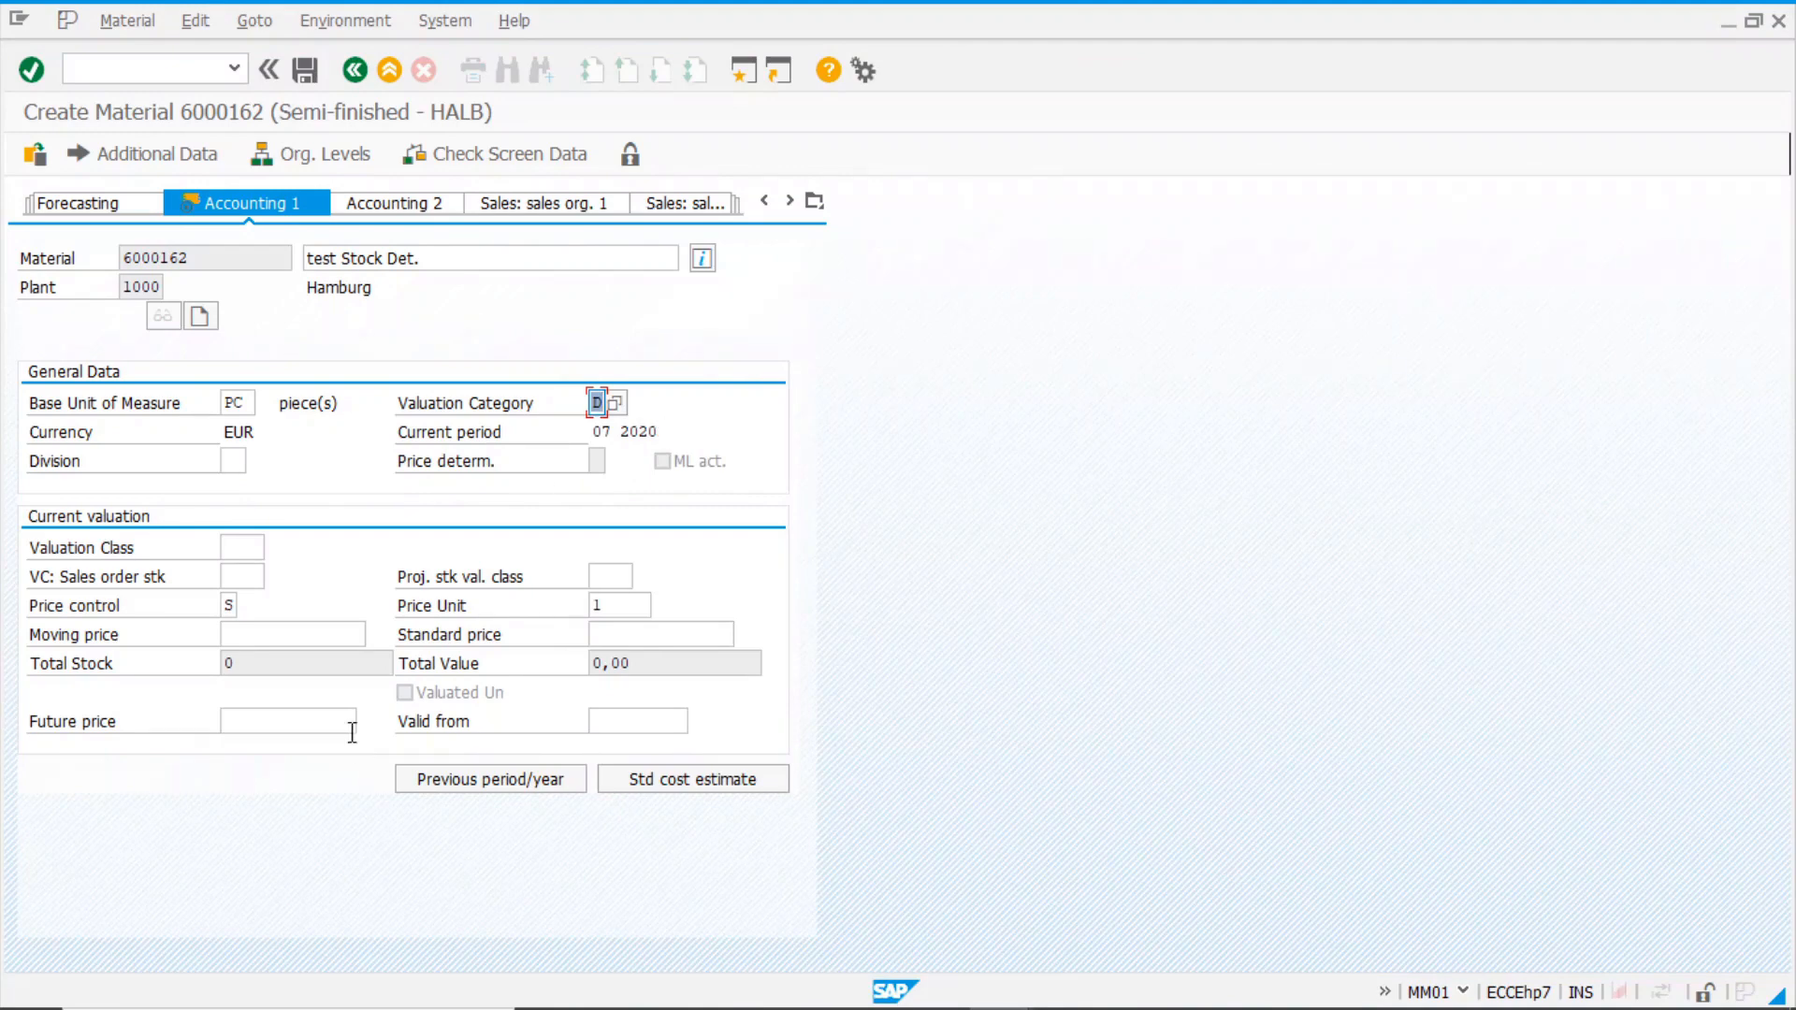
- Set price control to V and the moving price to 10, and agree to save the material data
click(229, 607)
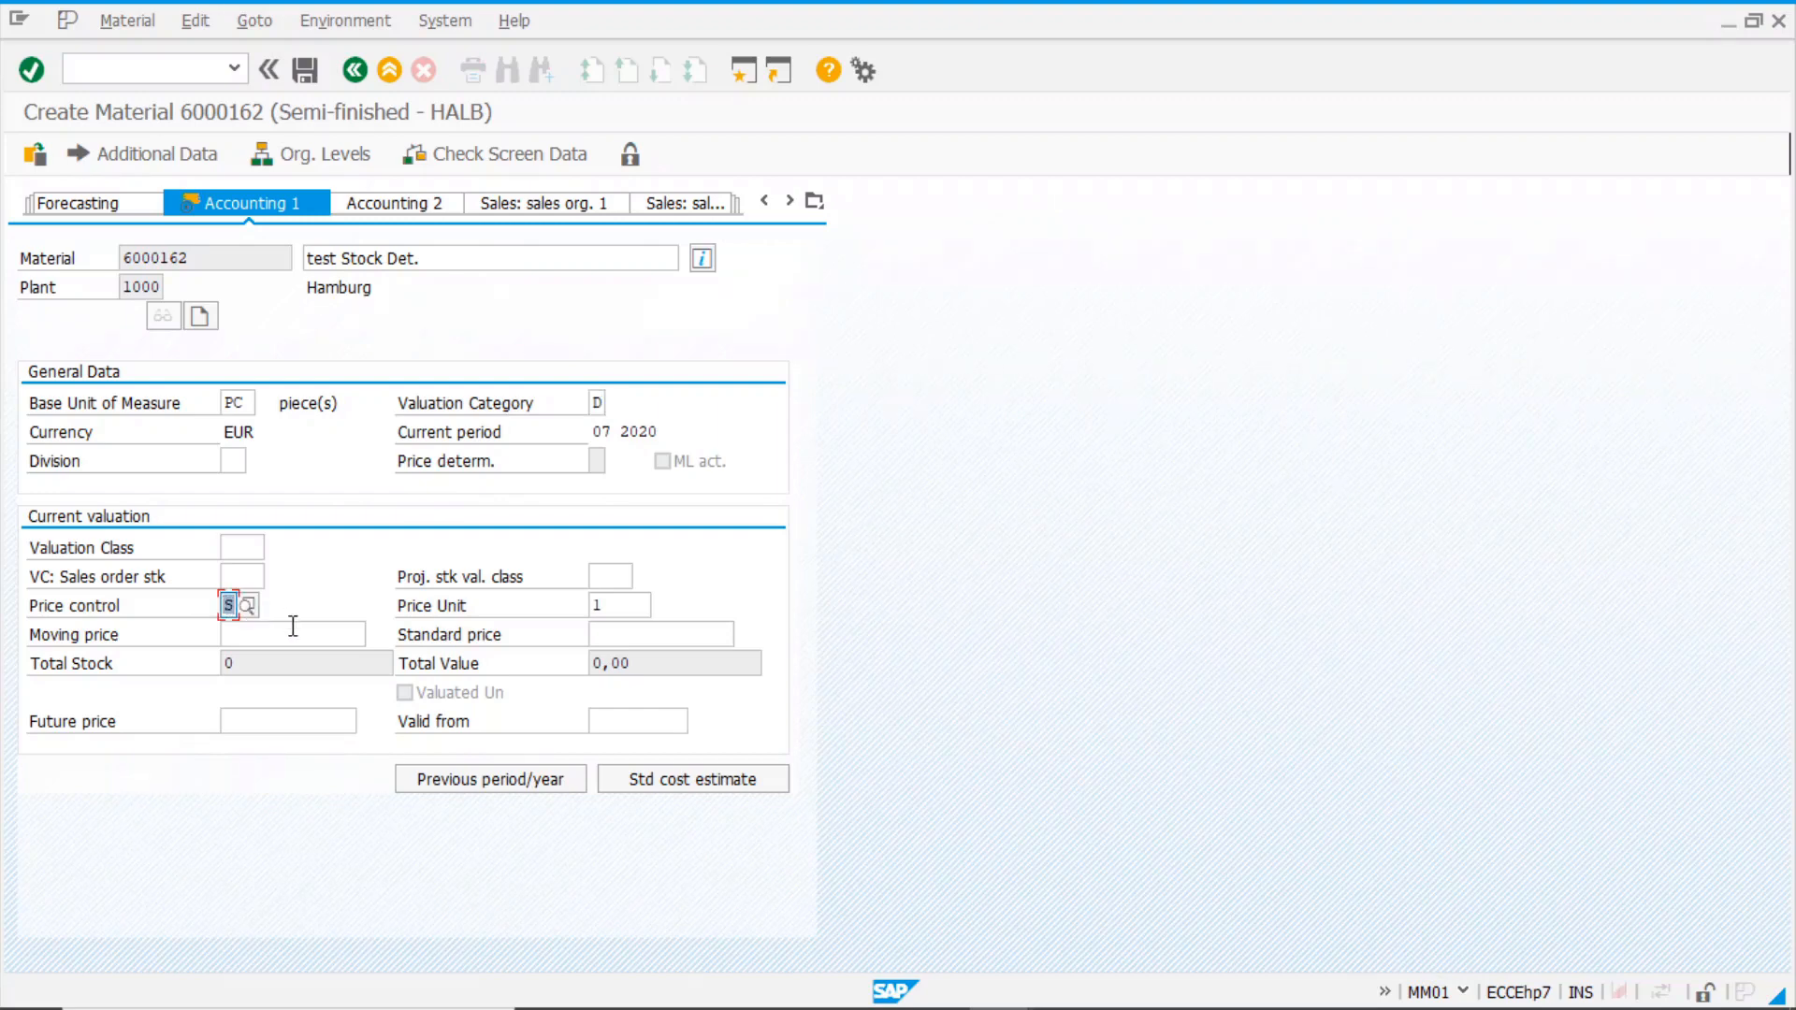
text(v)
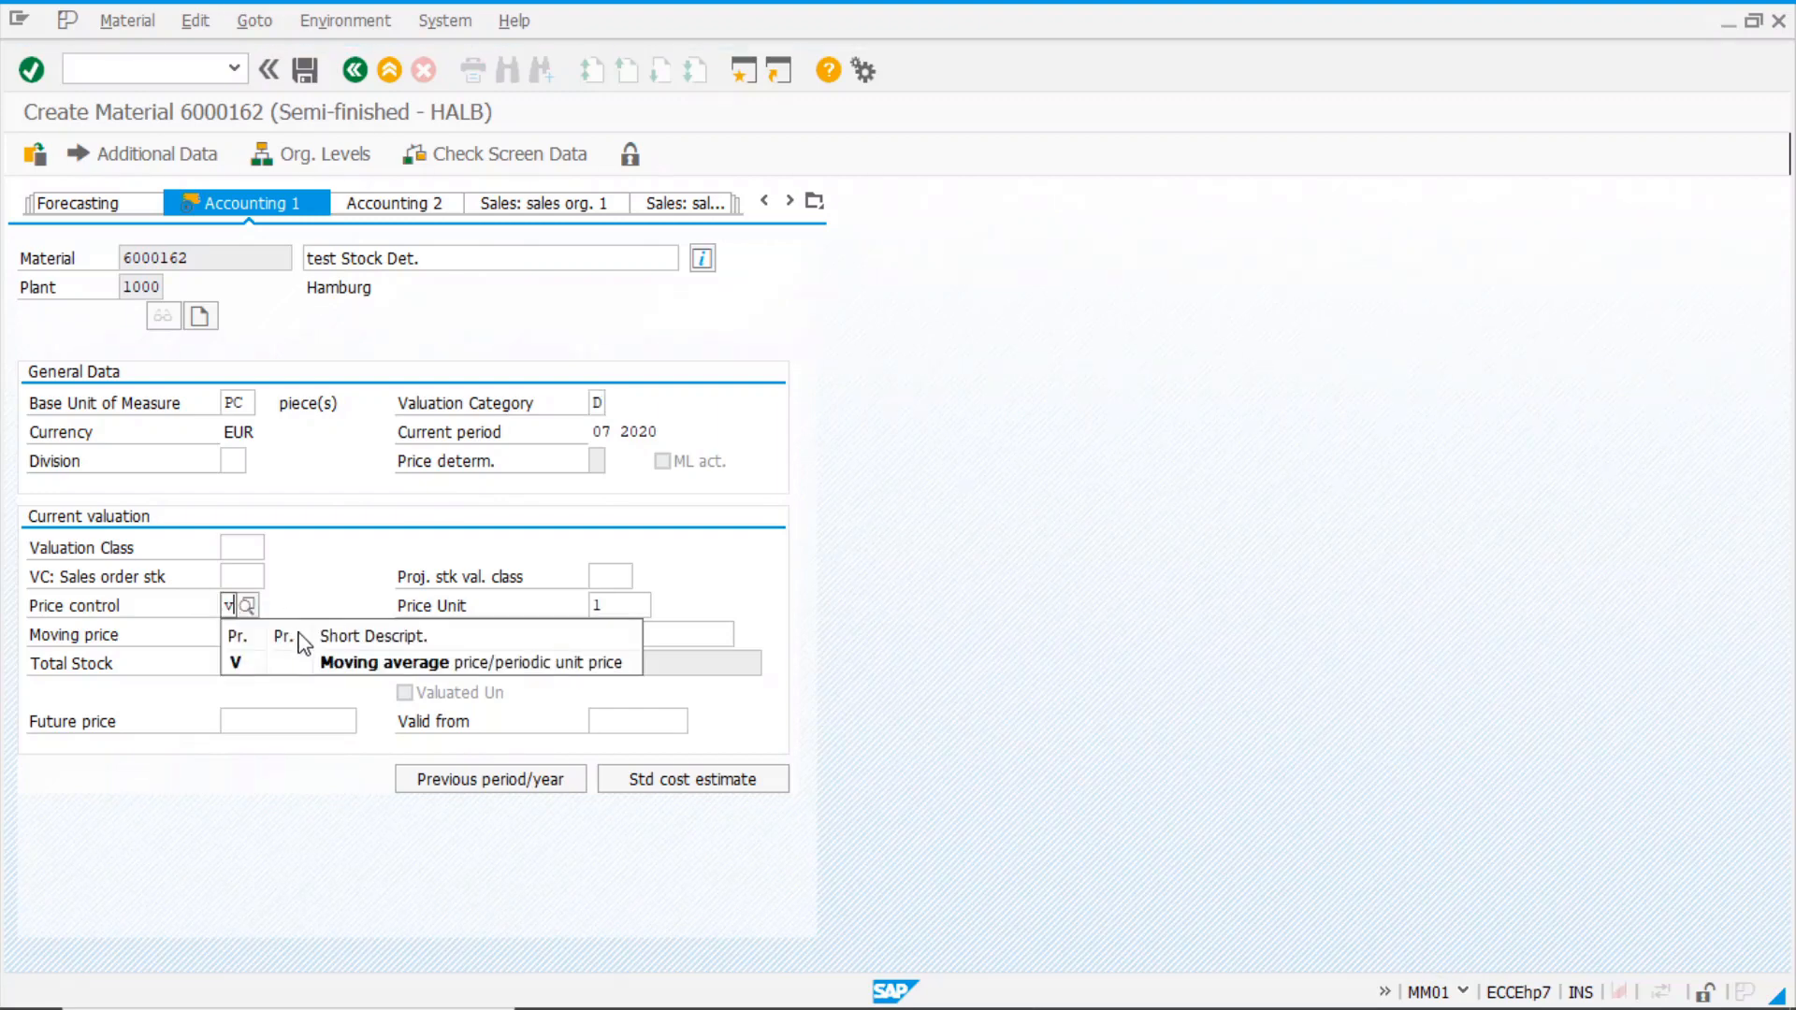
click(243, 665)
click(240, 633)
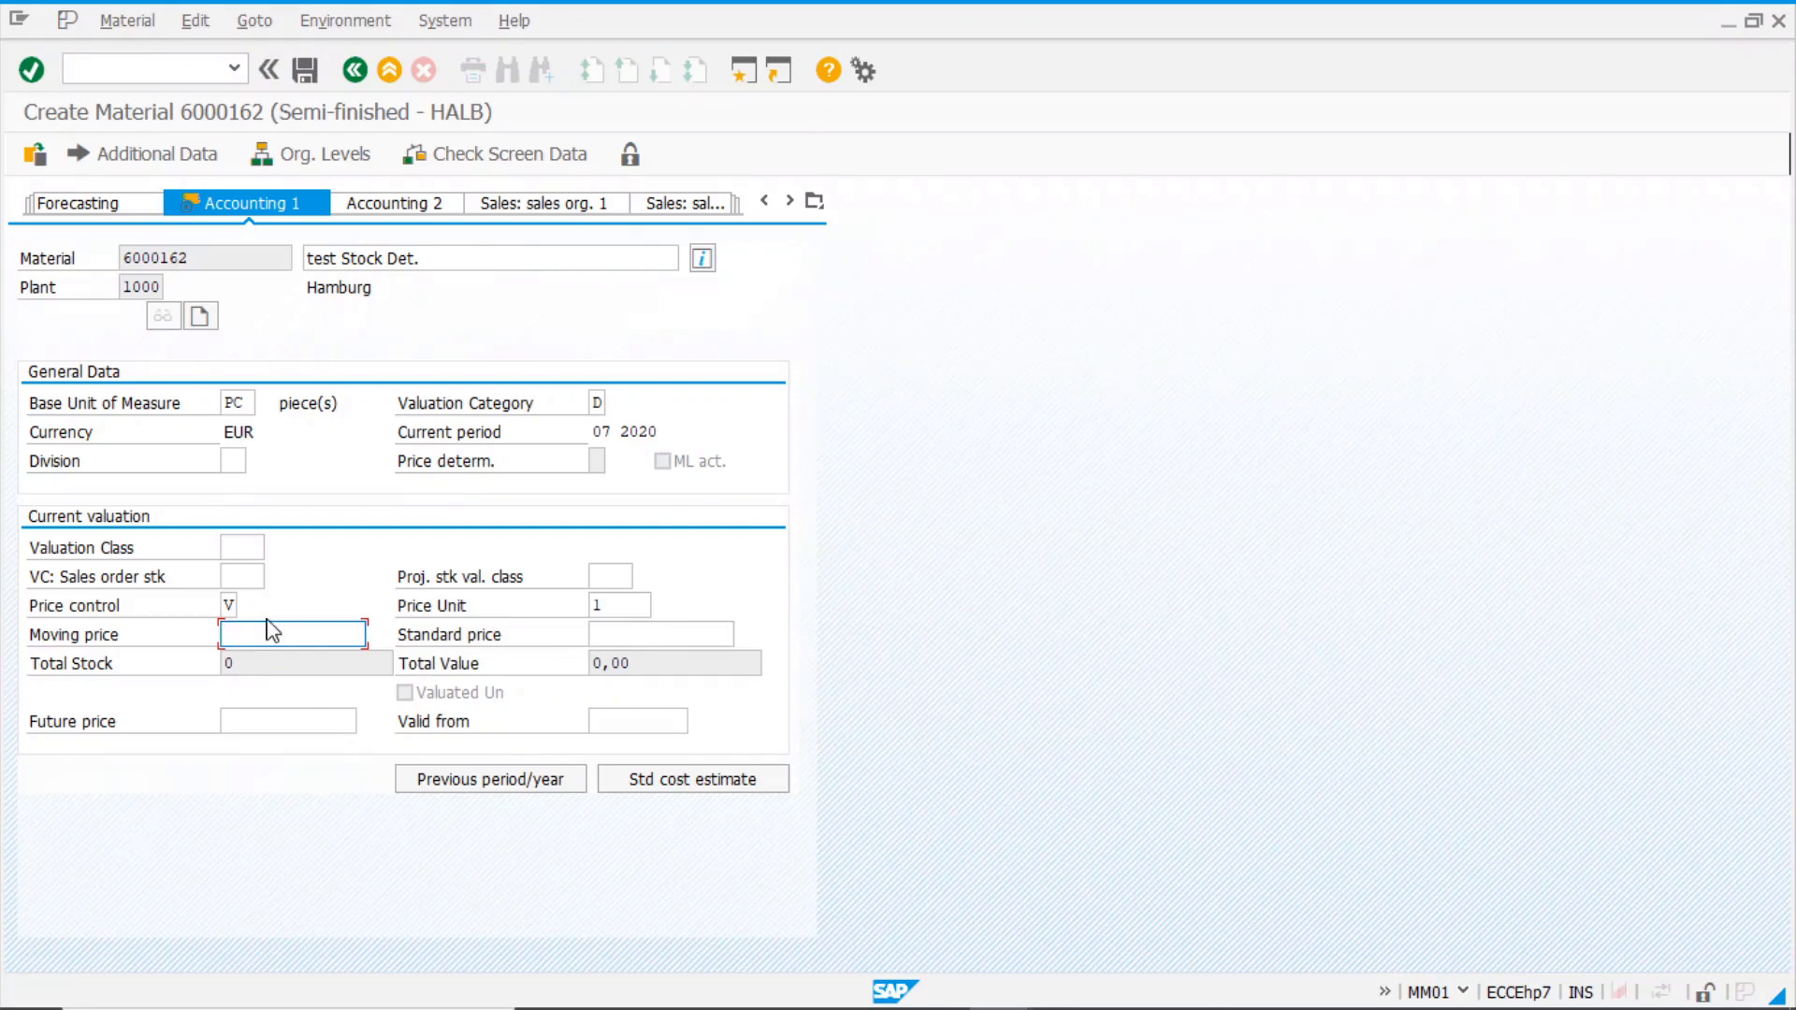
text(10)
key(Return)
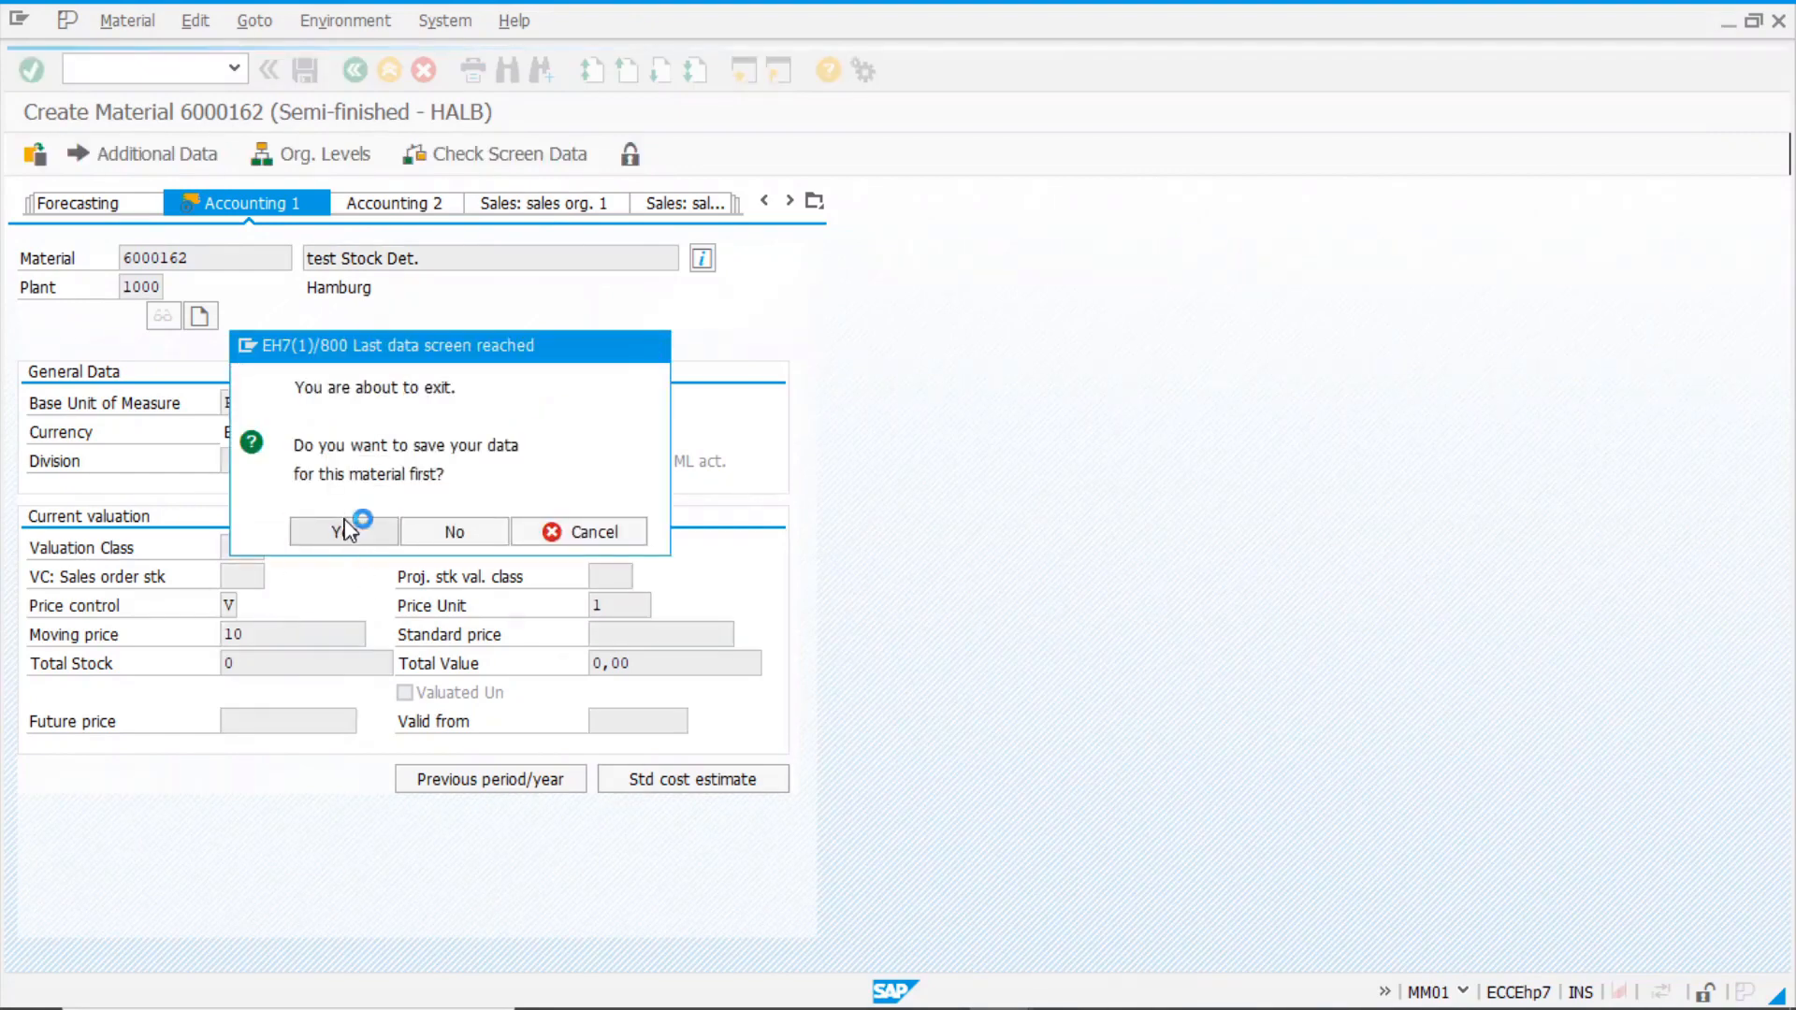
click(344, 529)
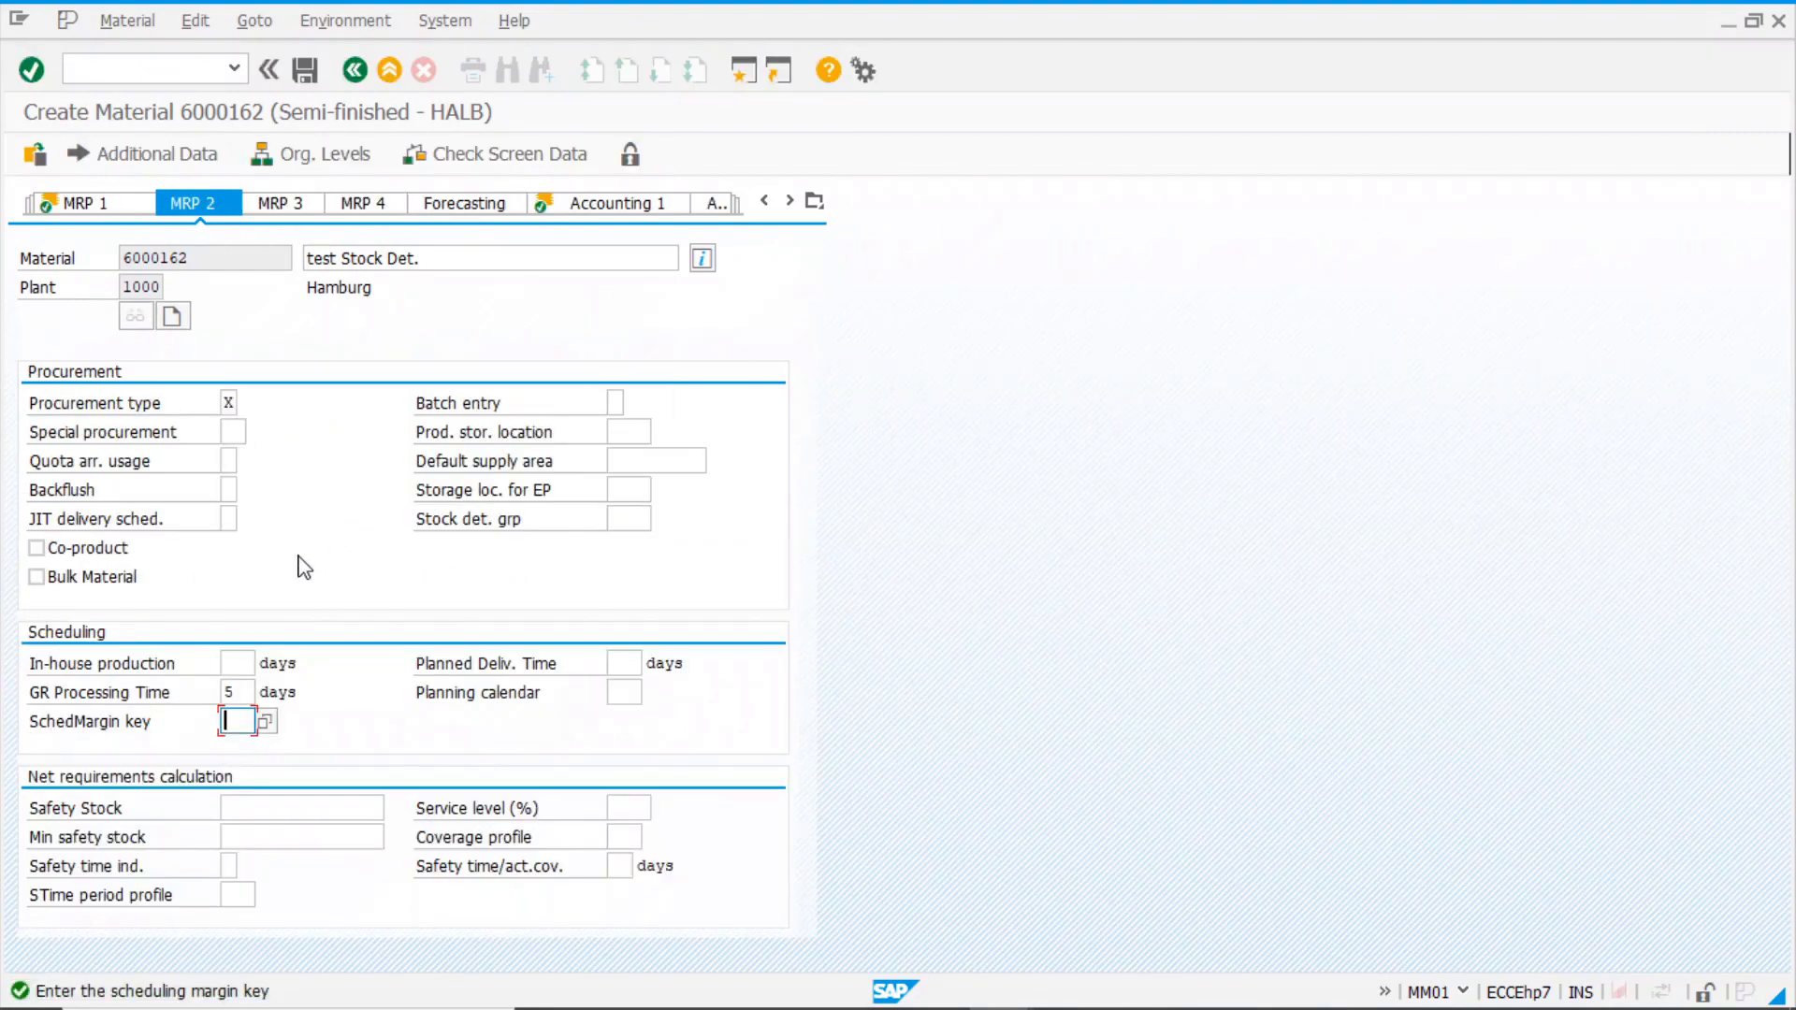
- Set the scheduling margin key to 001 in the MRP 2 data and save the new material
click(241, 723)
click(247, 744)
key(Return)
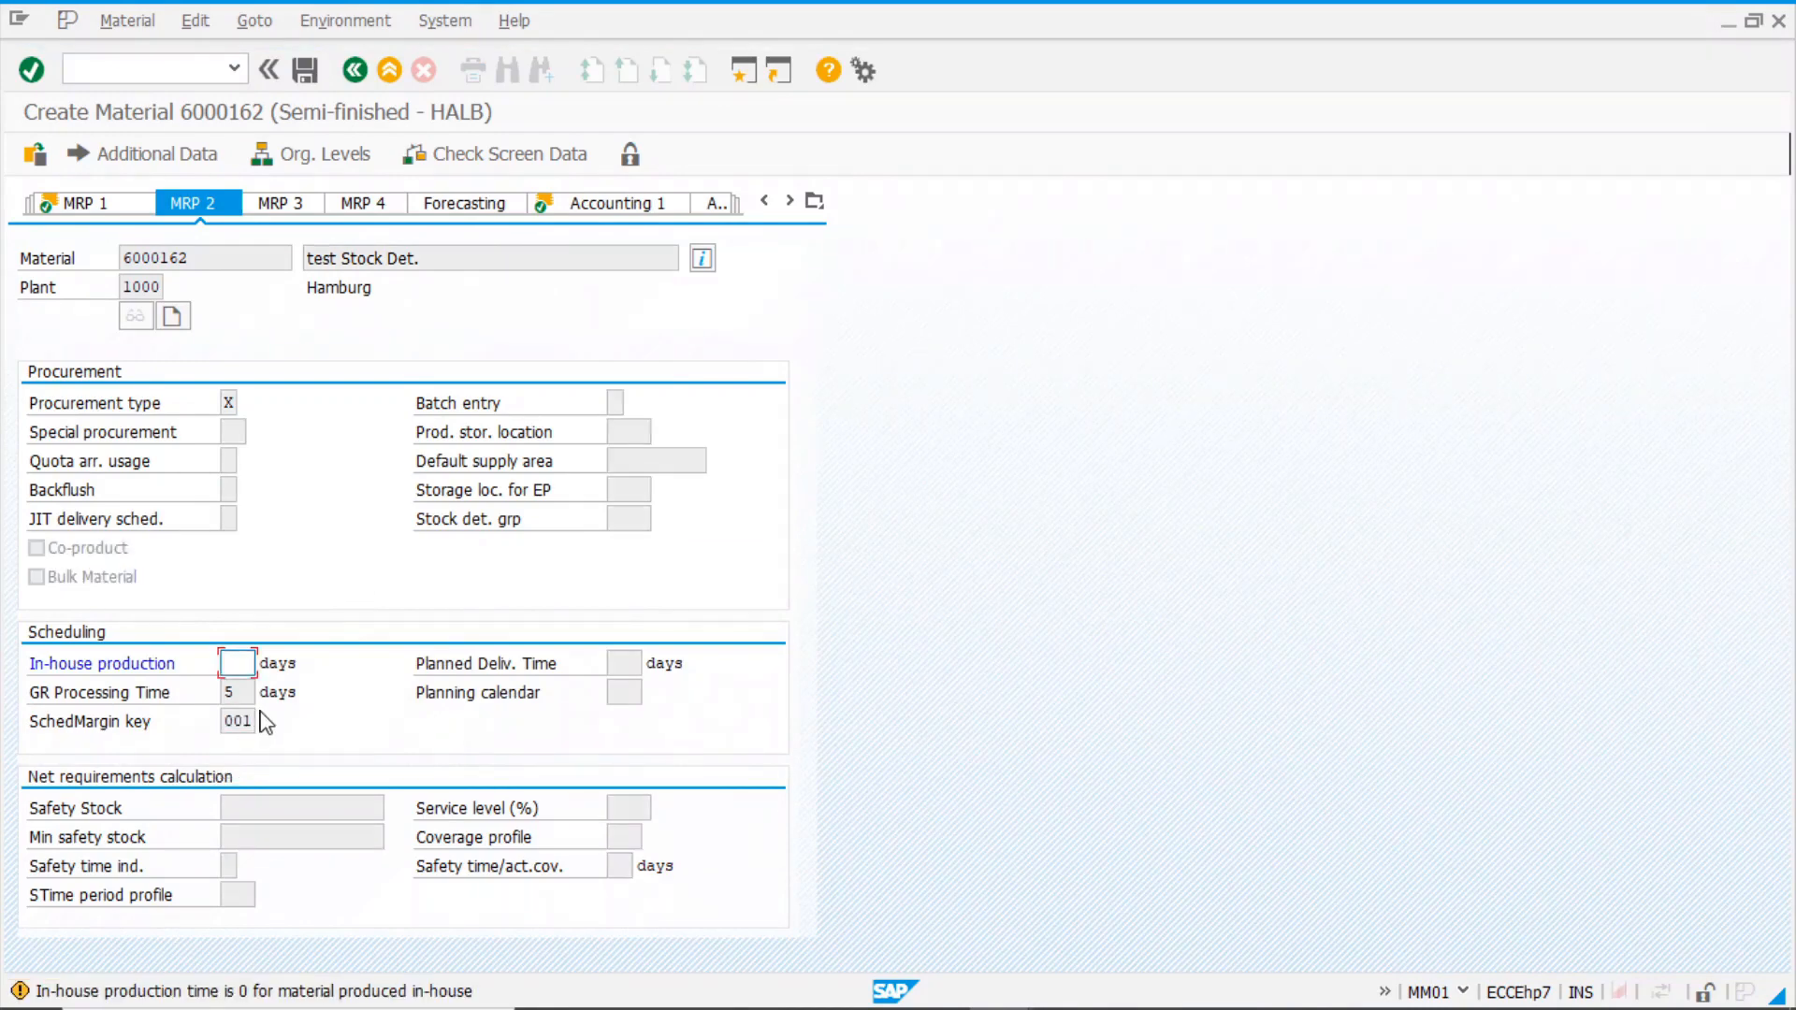
key(Return)
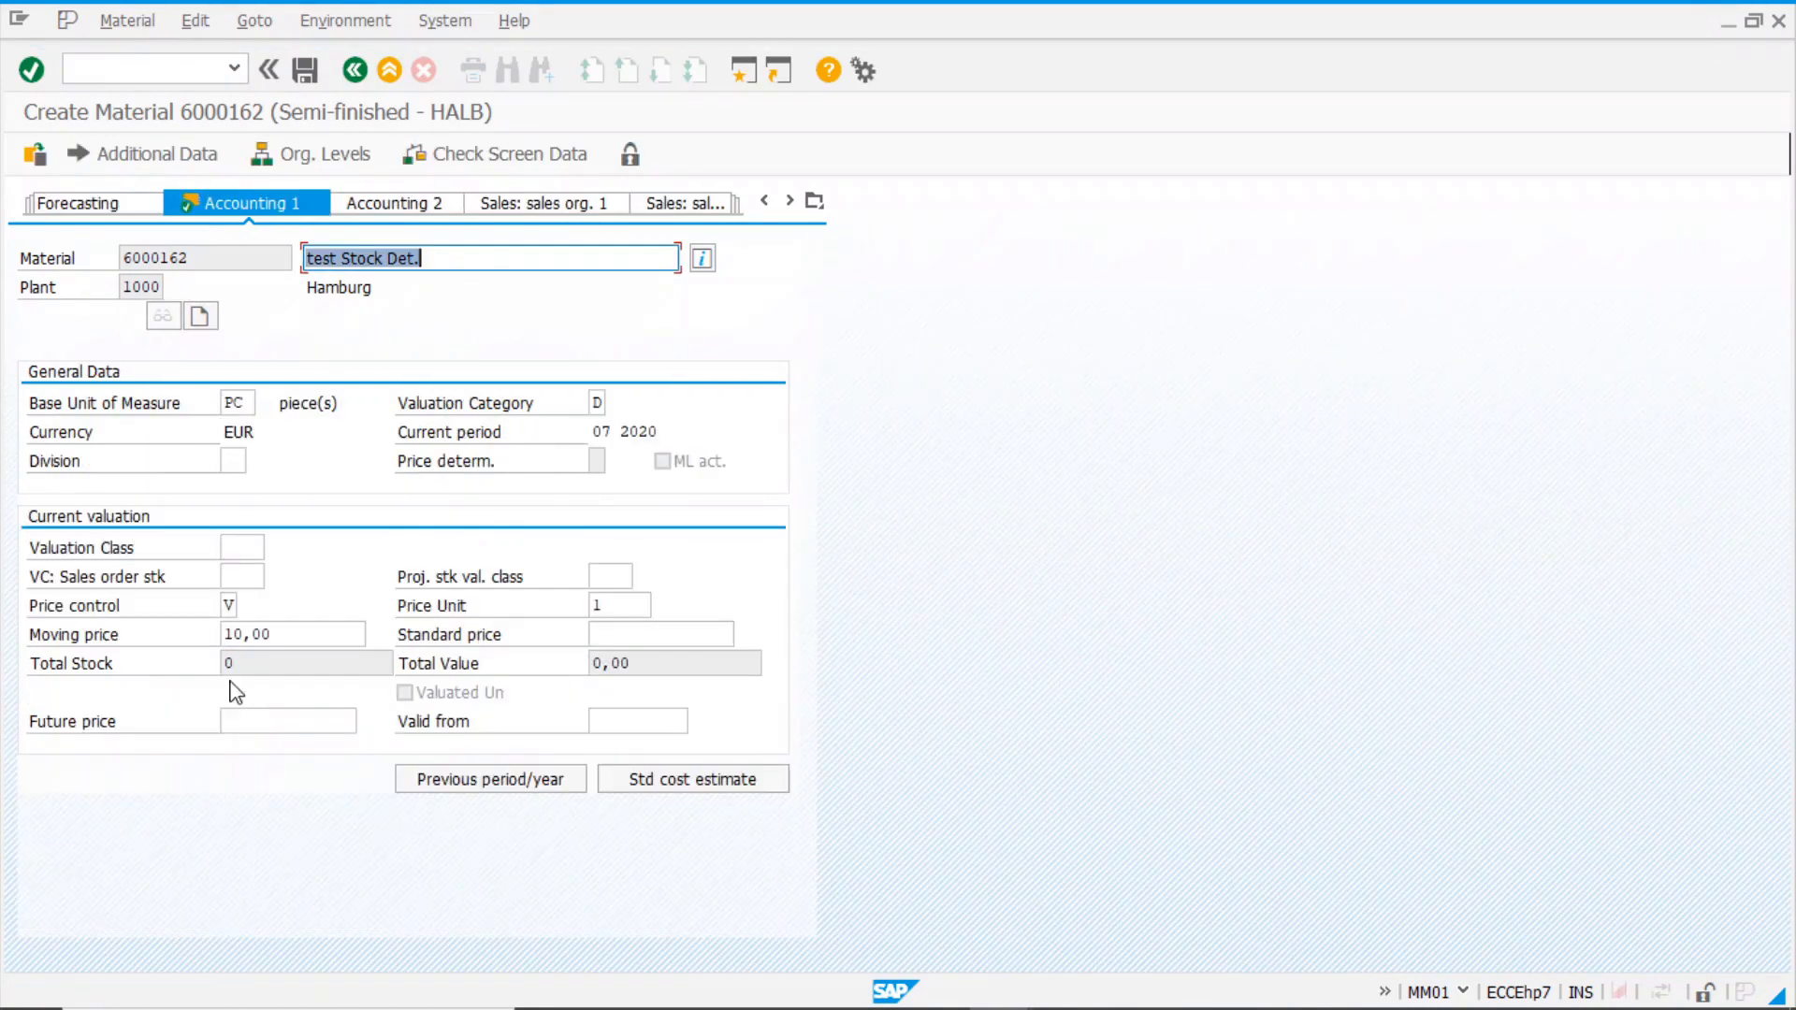
click(305, 70)
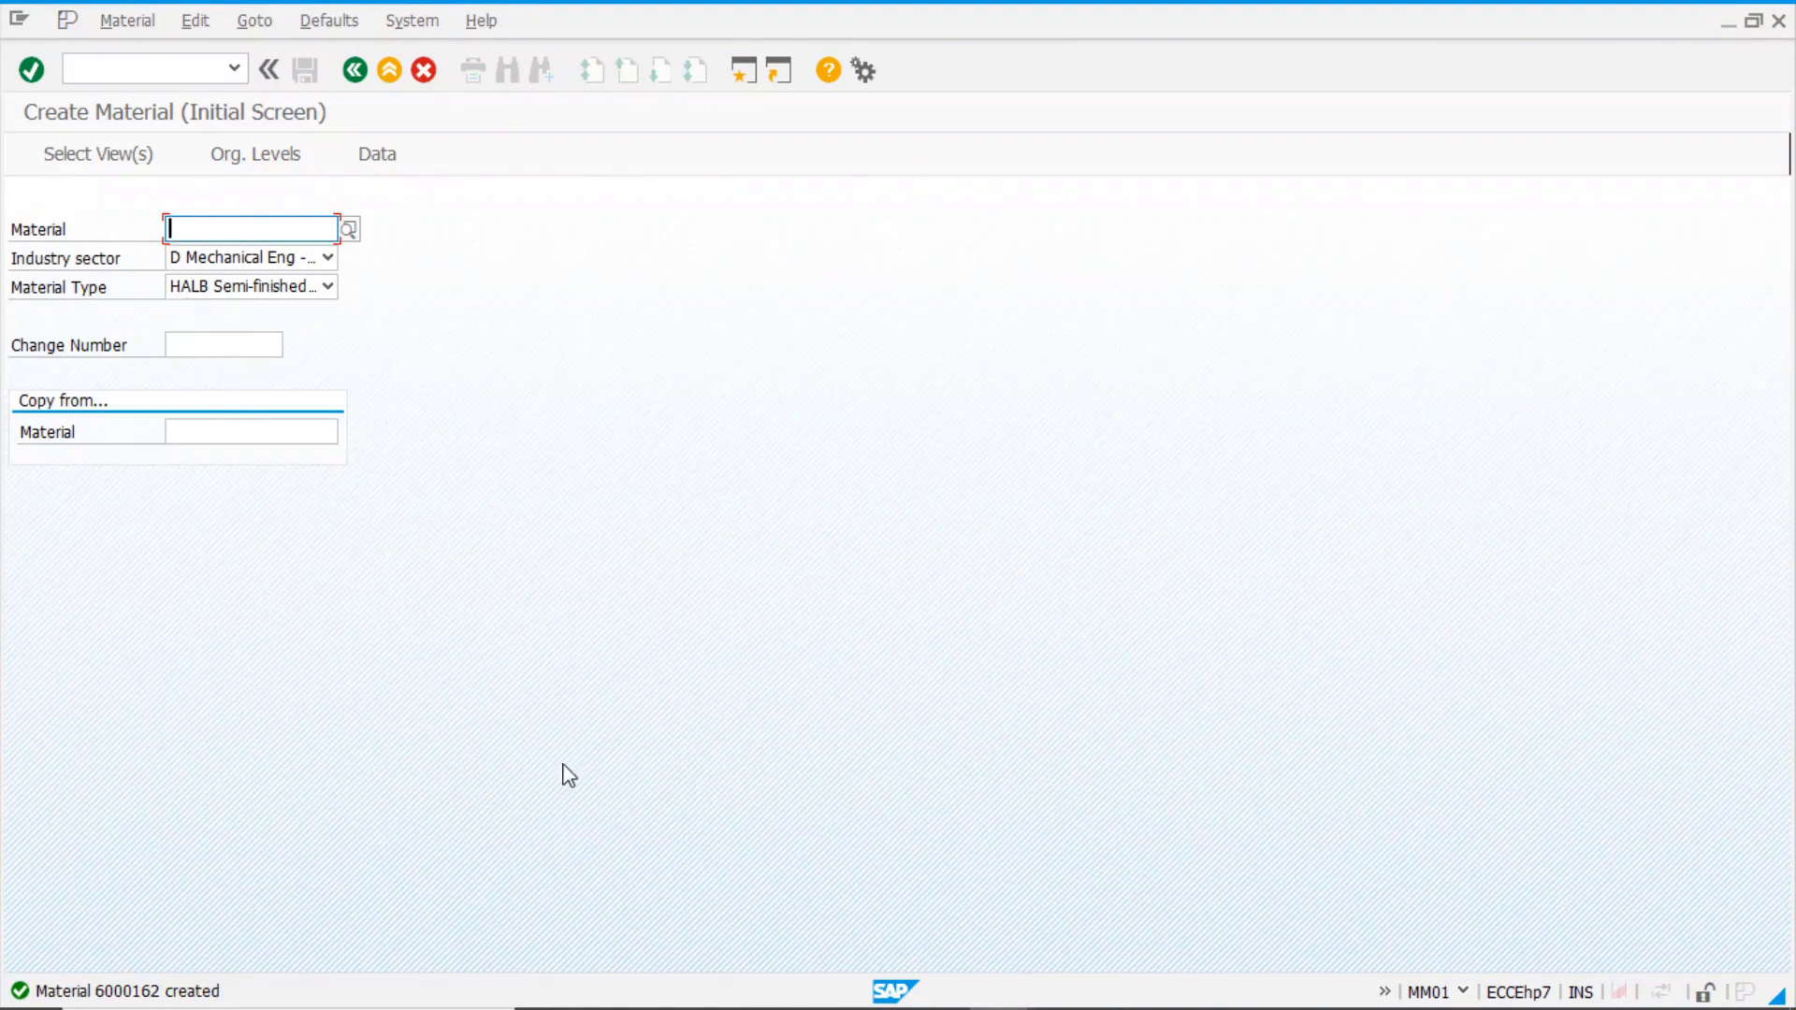
- Switch to the Display IMG session and open the global valuation categories under Configure Split Valuation
mouse_move(694, 1005)
click(1003, 1004)
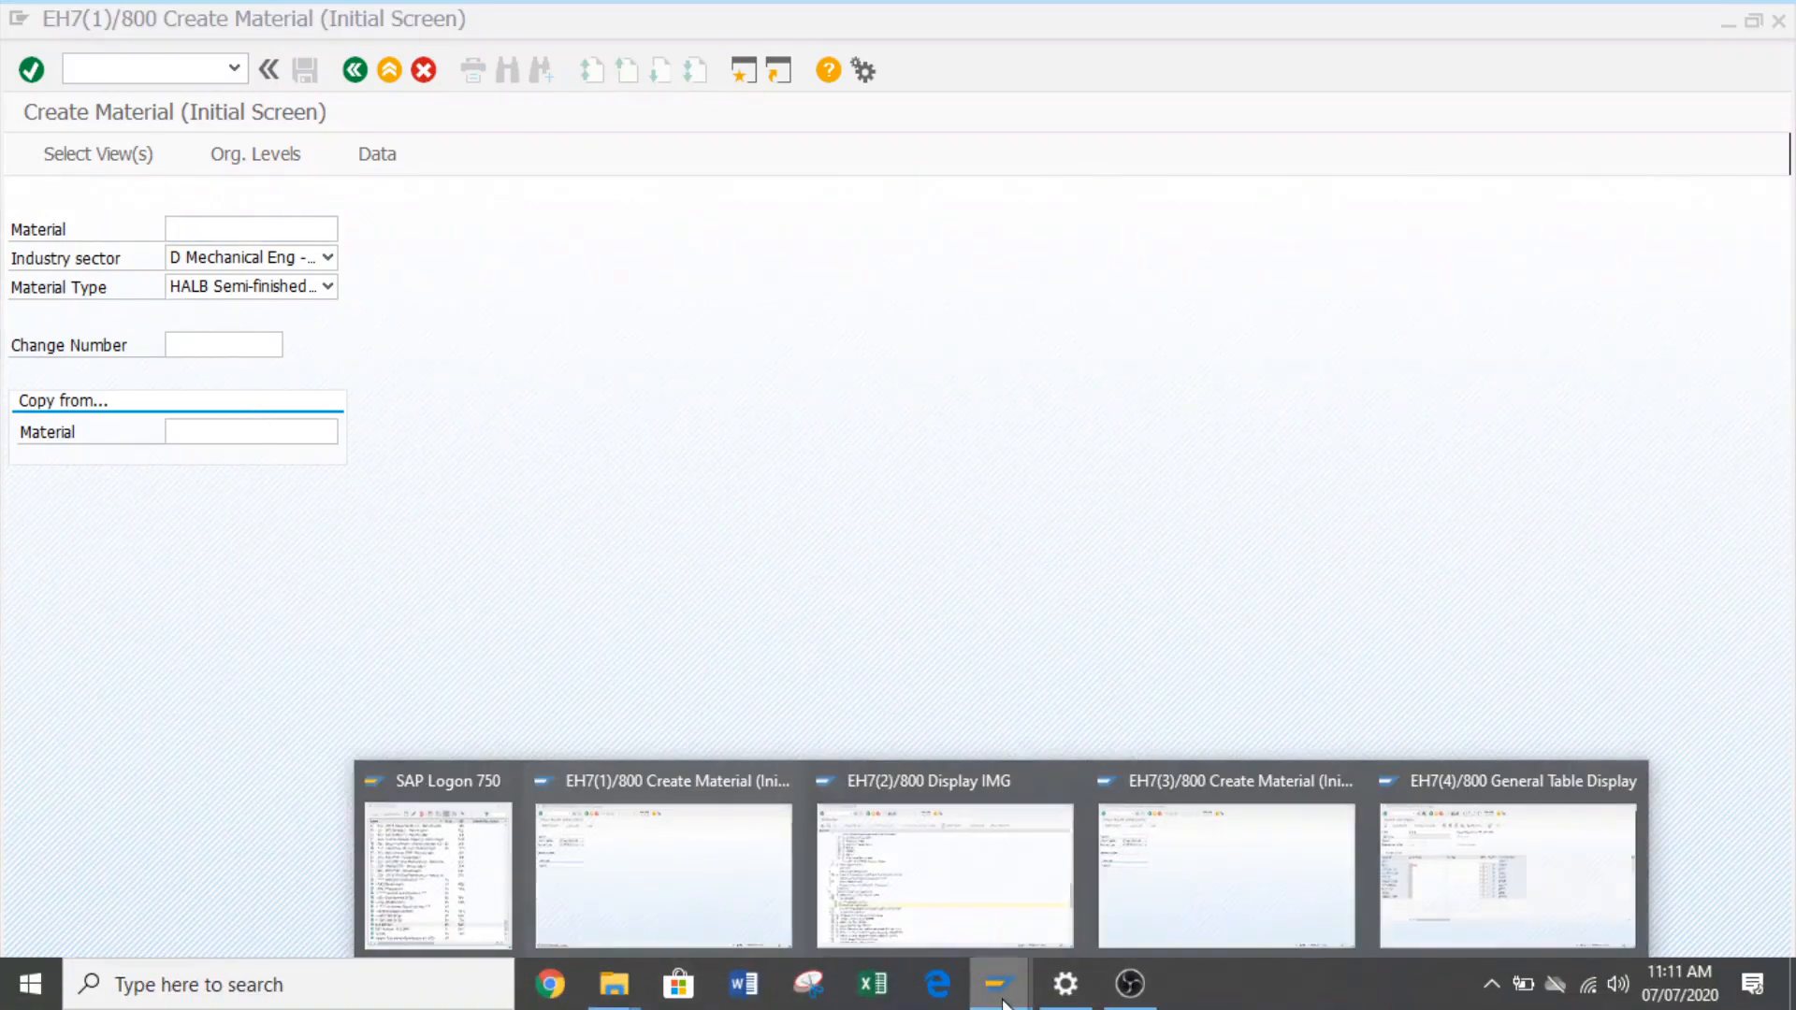
click(942, 874)
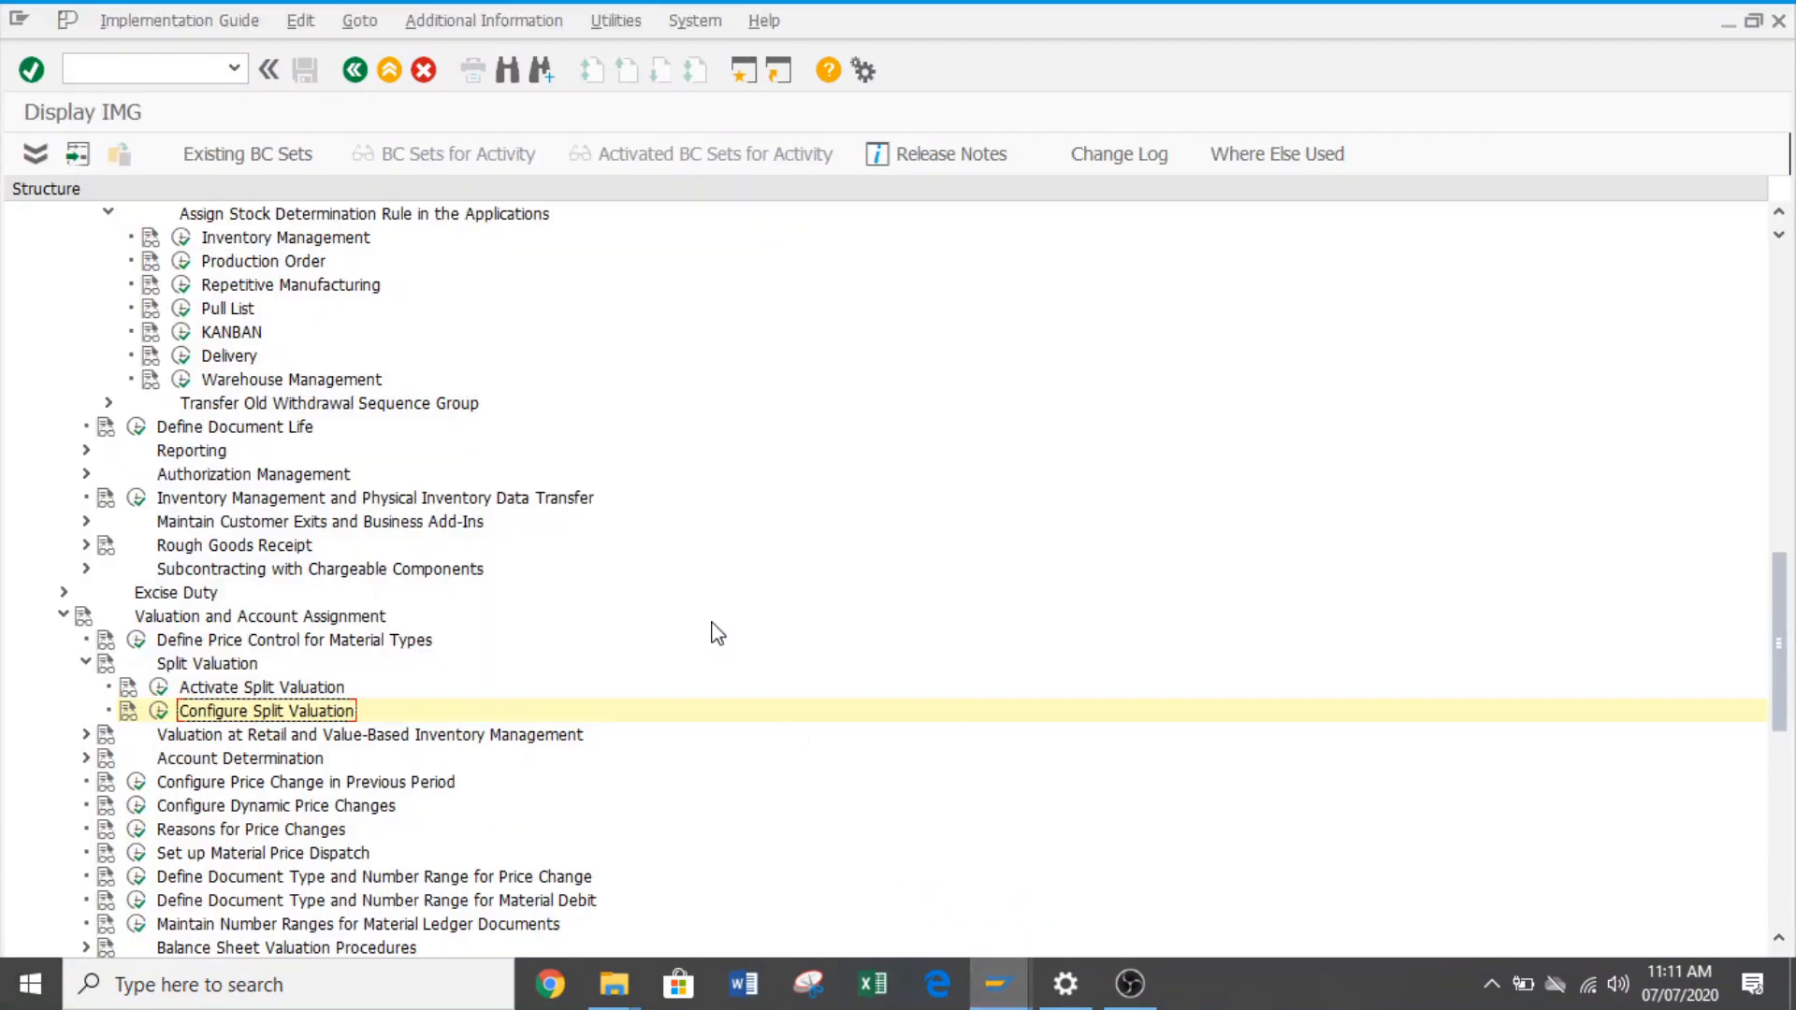
click(159, 711)
click(577, 524)
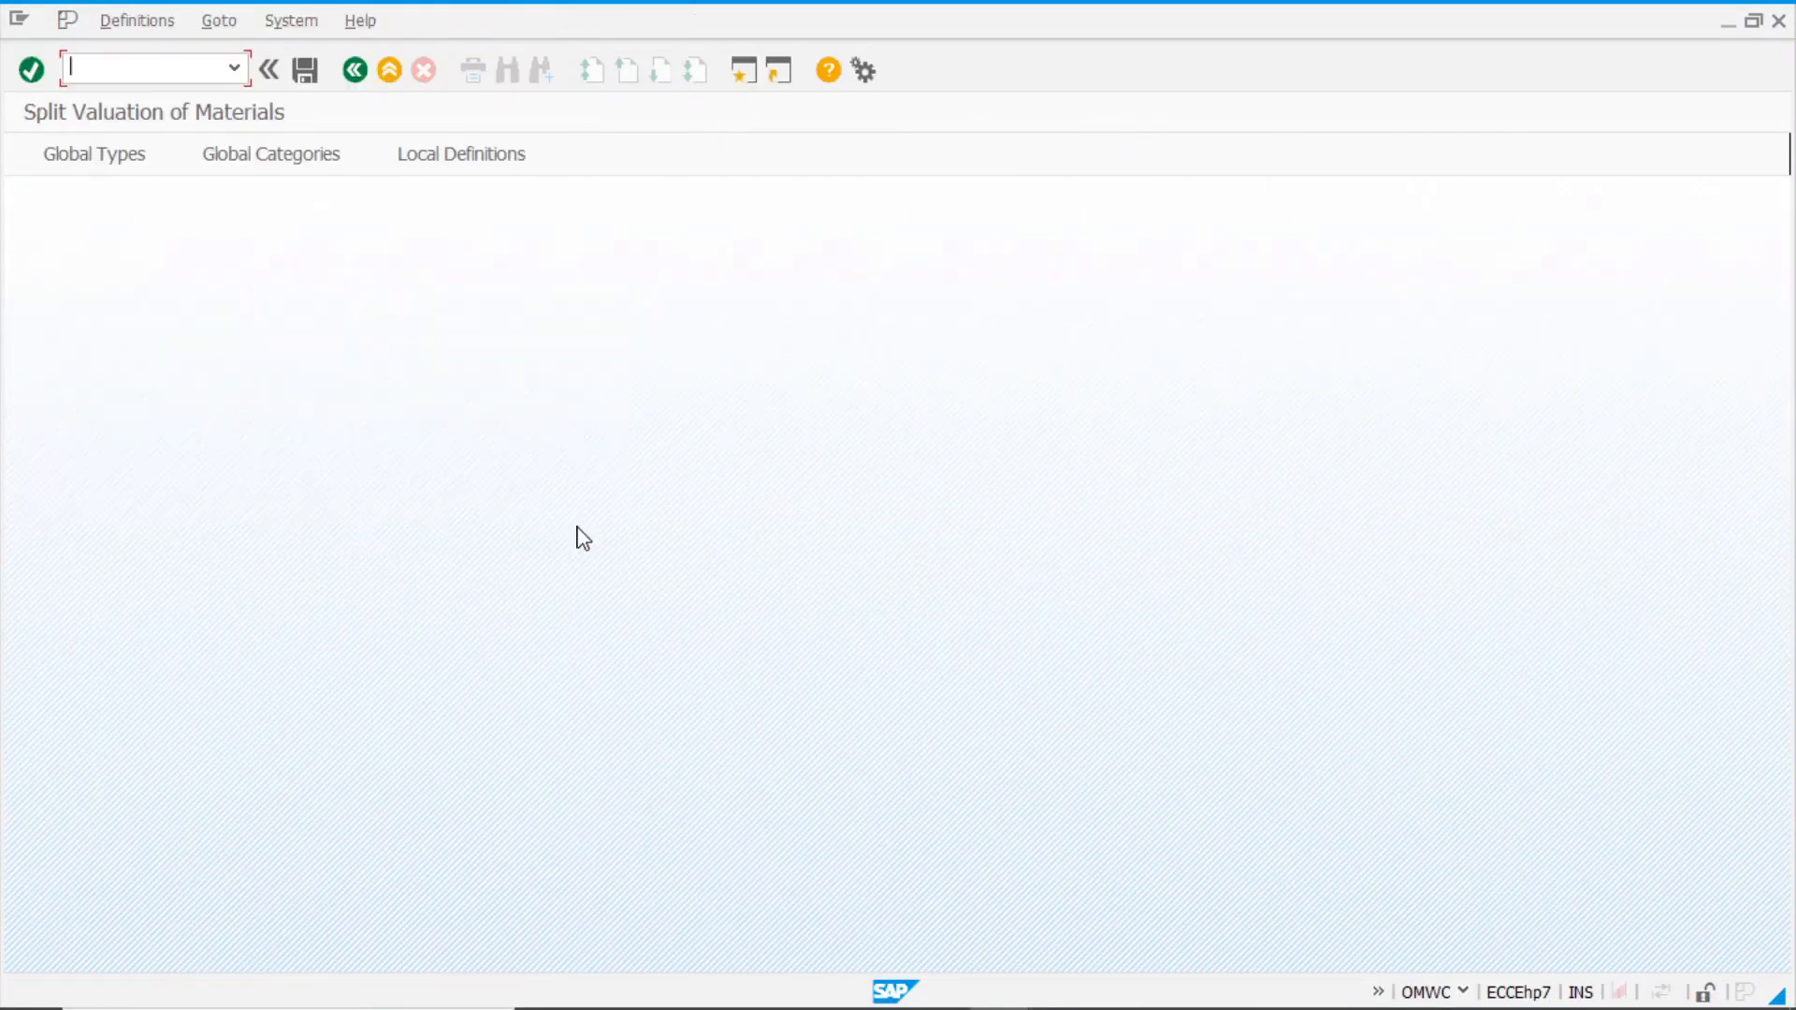
click(321, 159)
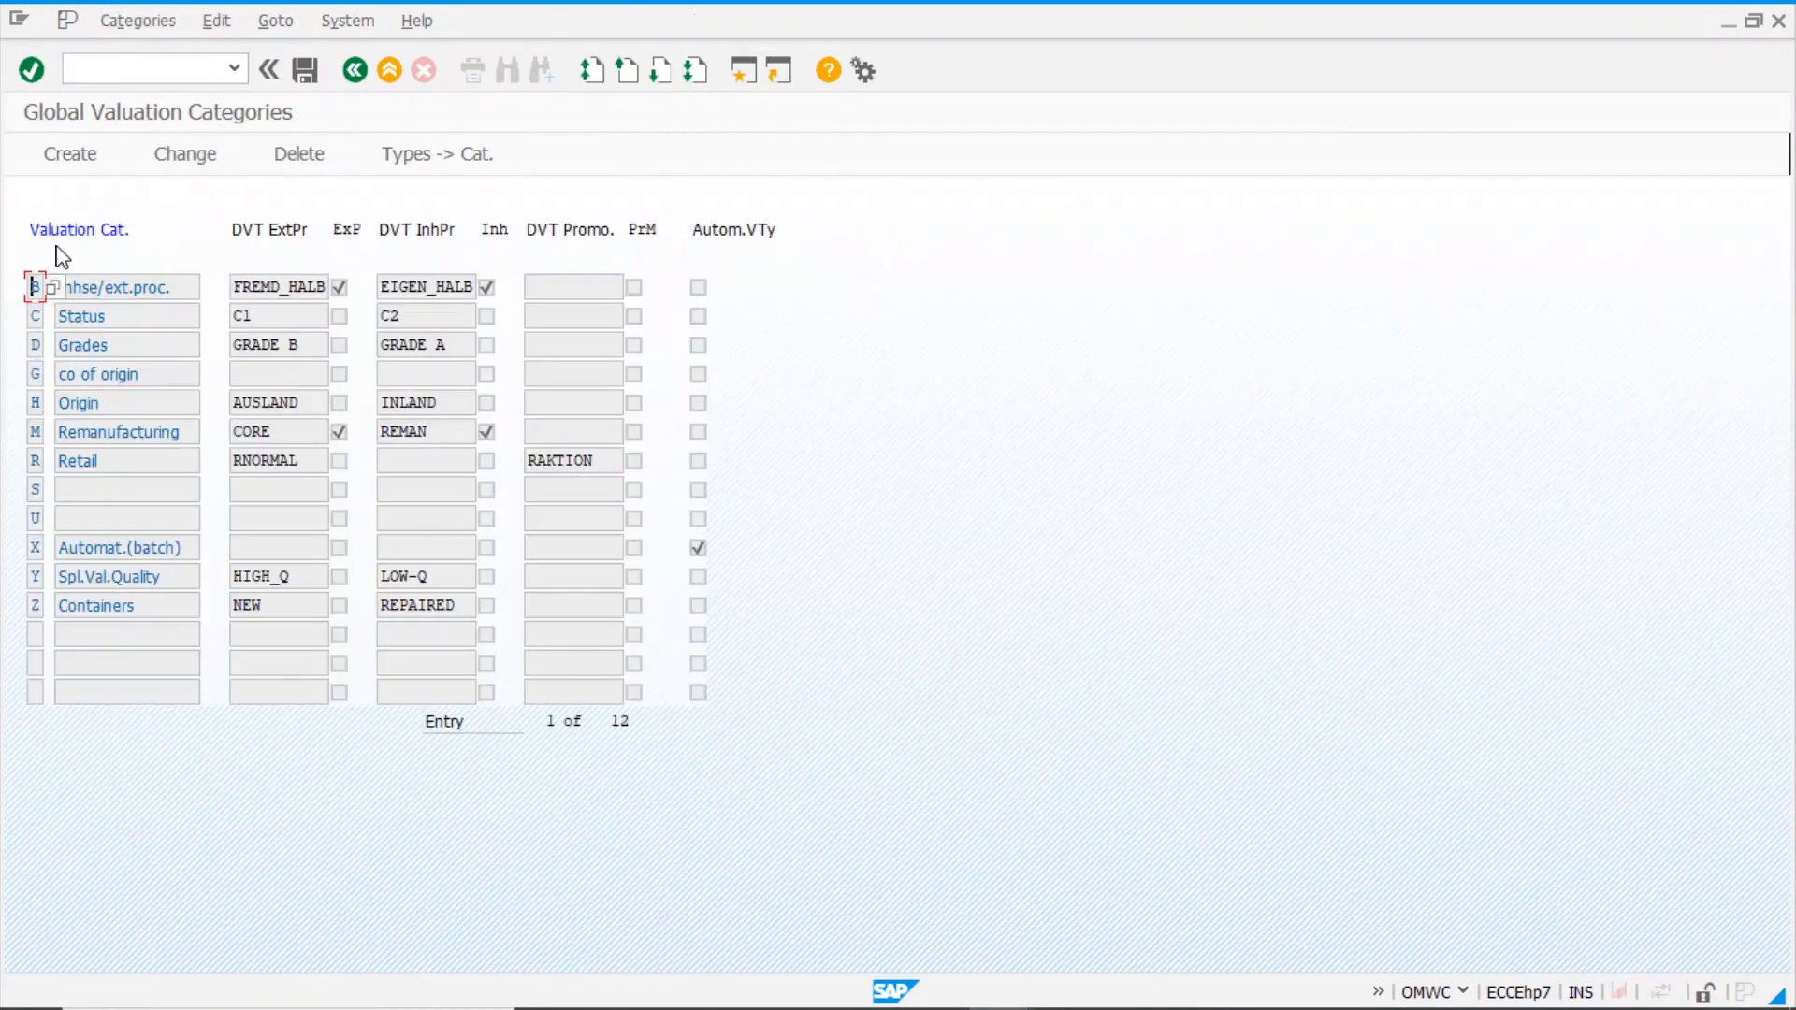
- Examine the default valuation types of category D (Grades) and the valuation types allocated to it, then return to the split valuation overview
click(109, 345)
click(285, 348)
click(429, 344)
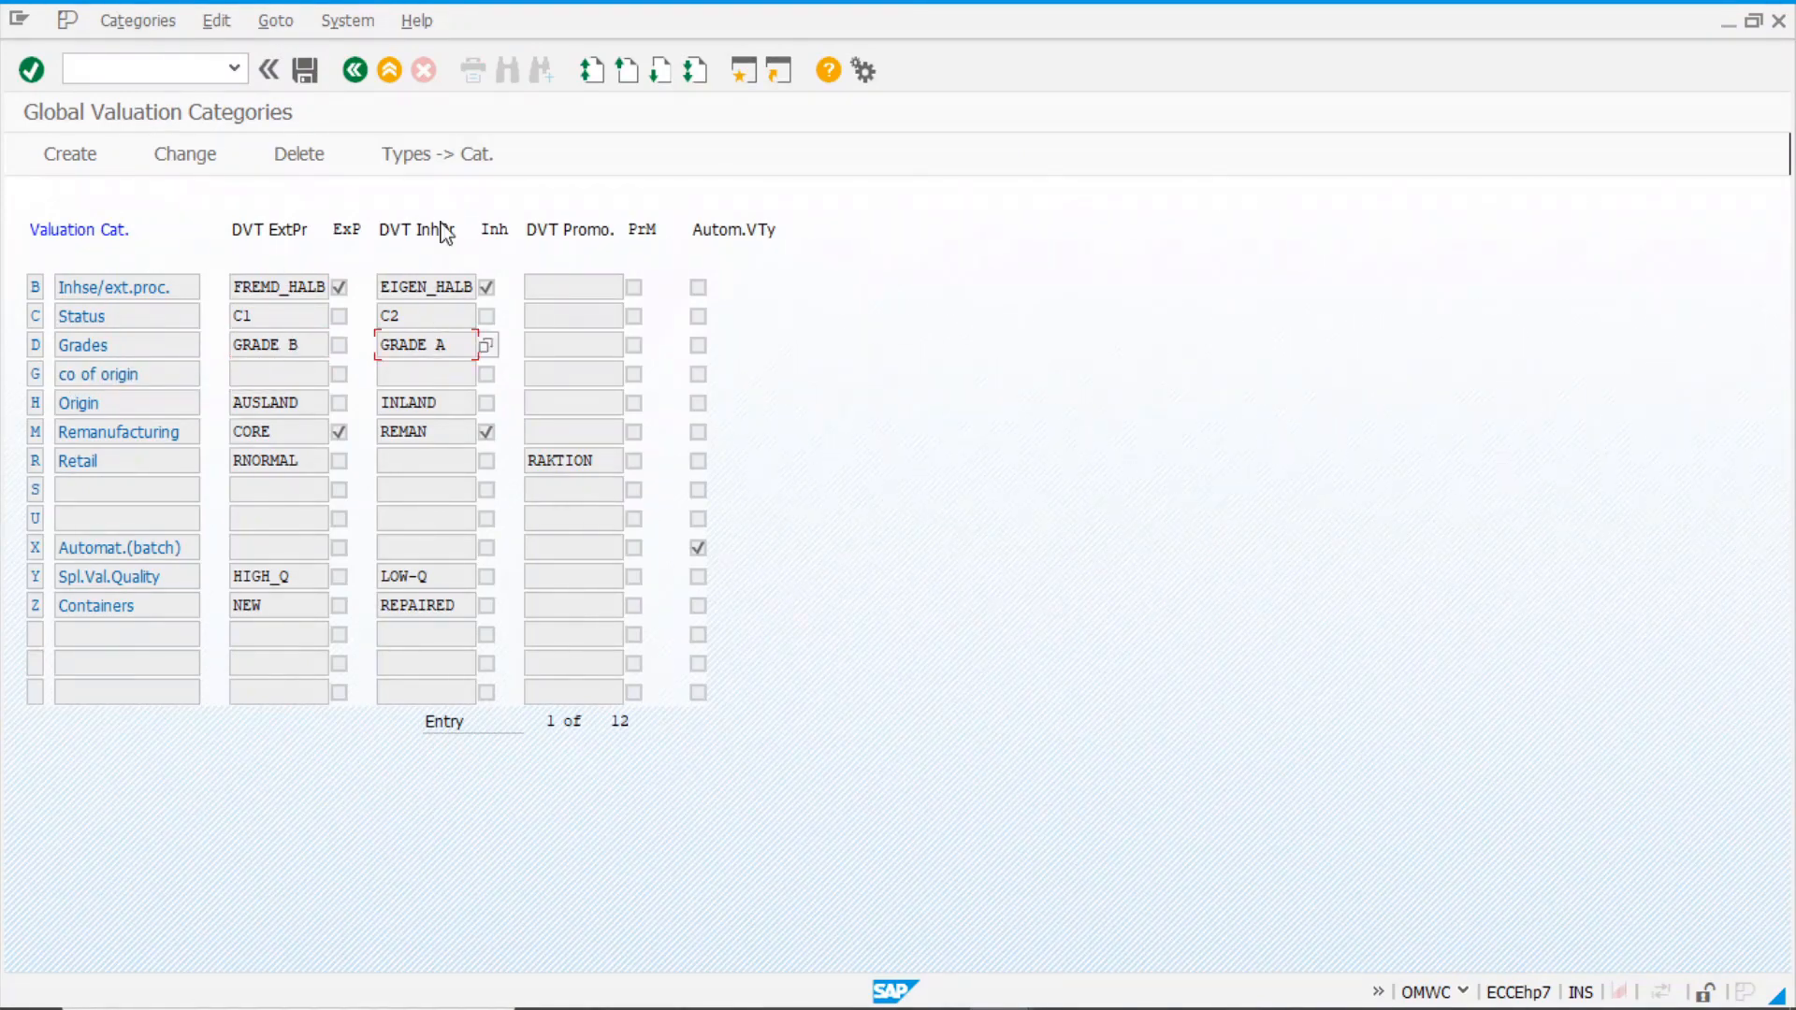
click(467, 157)
scroll(77, 818, down, 6)
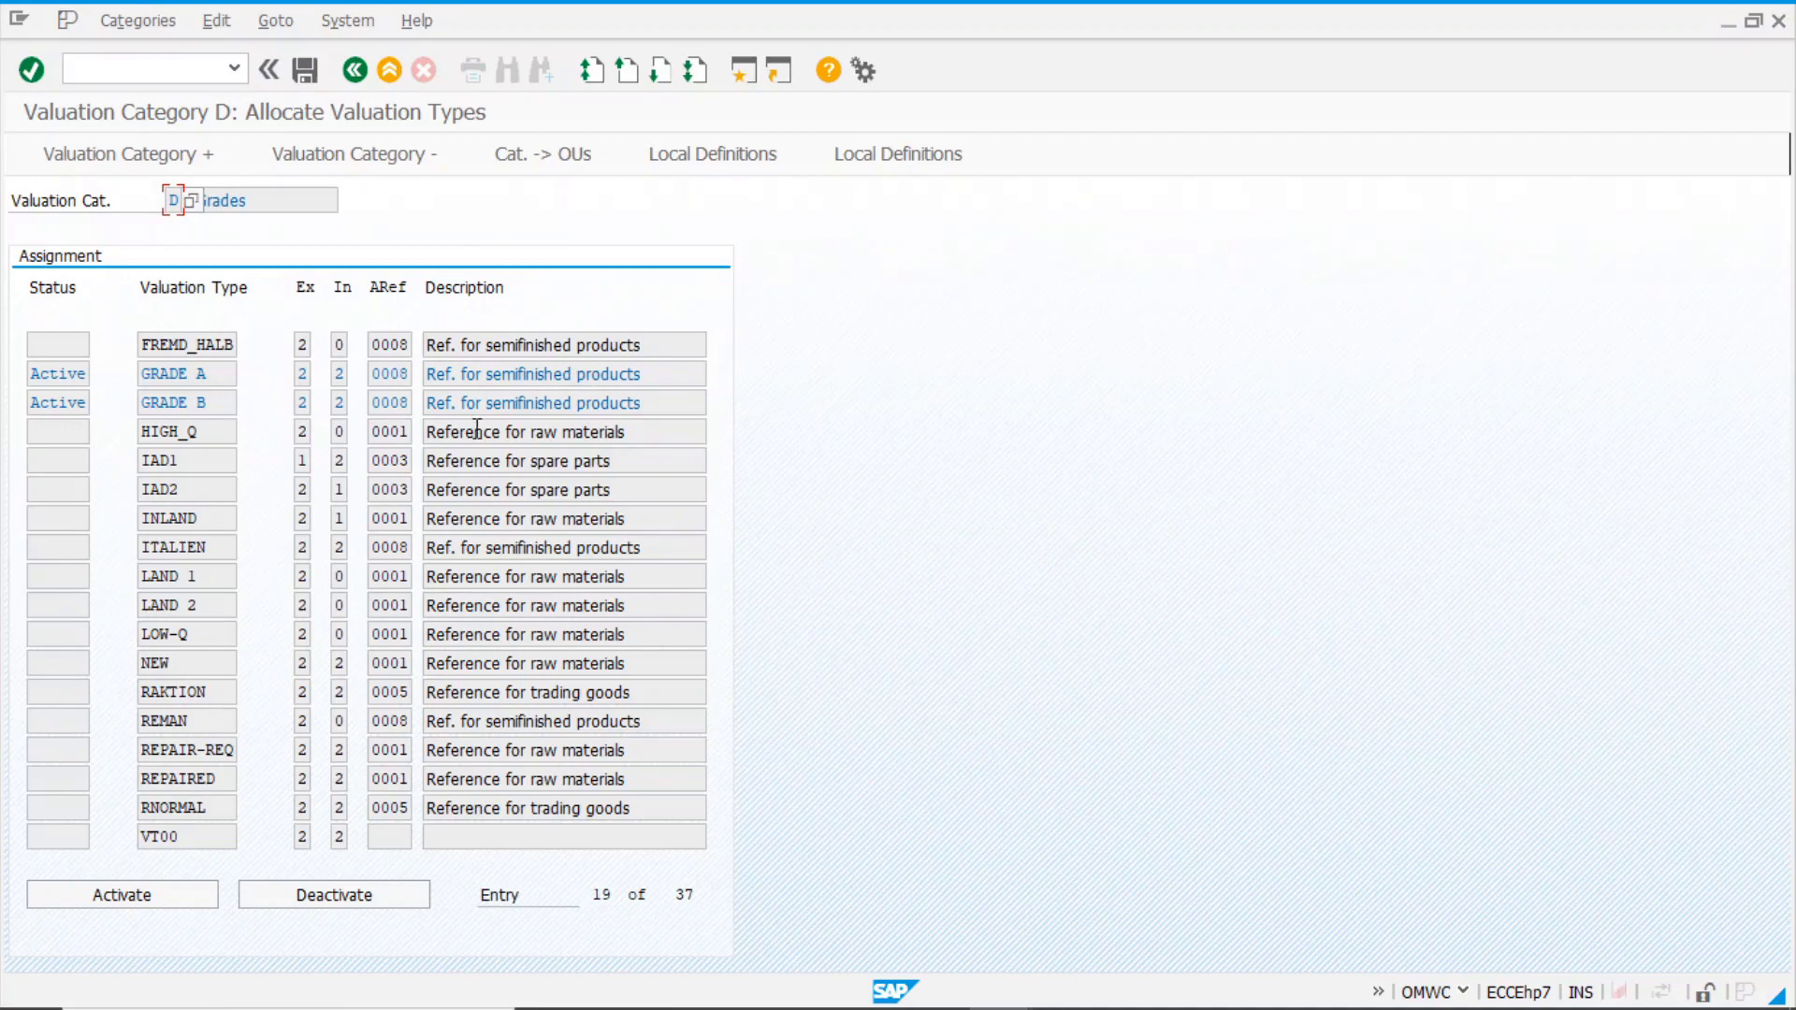
click(355, 71)
click(355, 71)
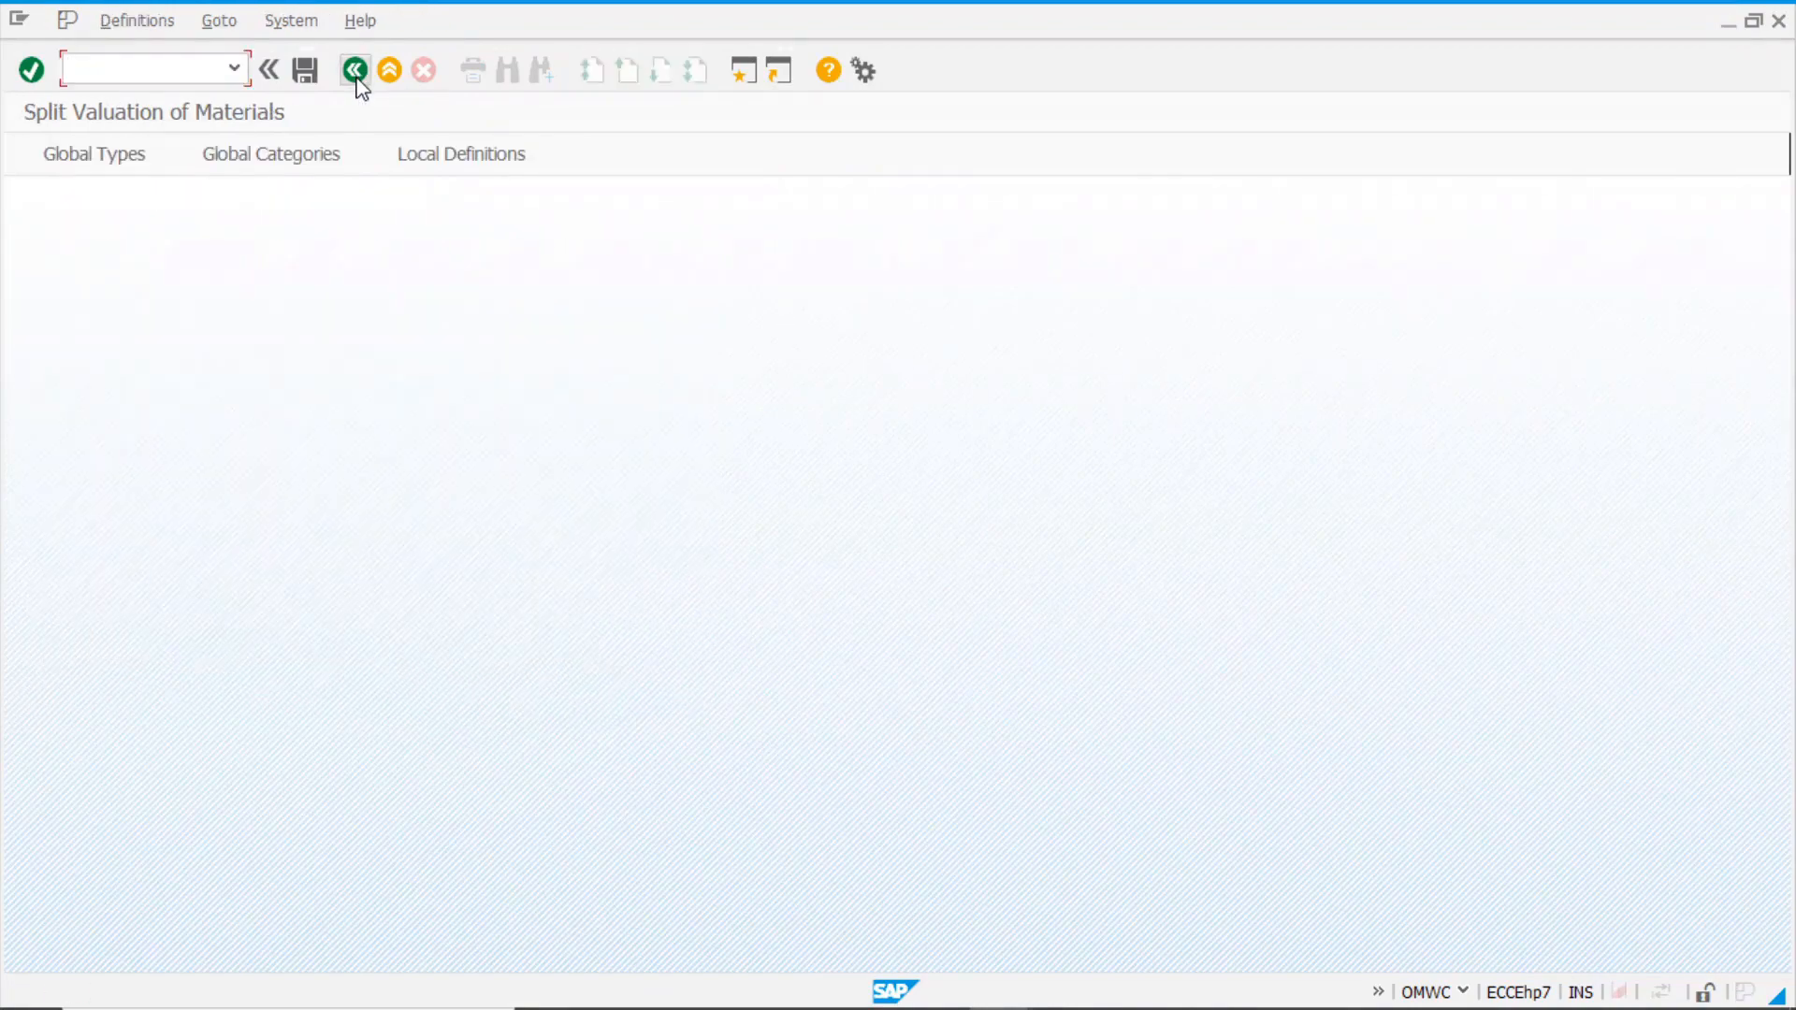
- Return to the Create Material session and extend material 6000162 with only the Accounting 1 view
key(alt+Tab)
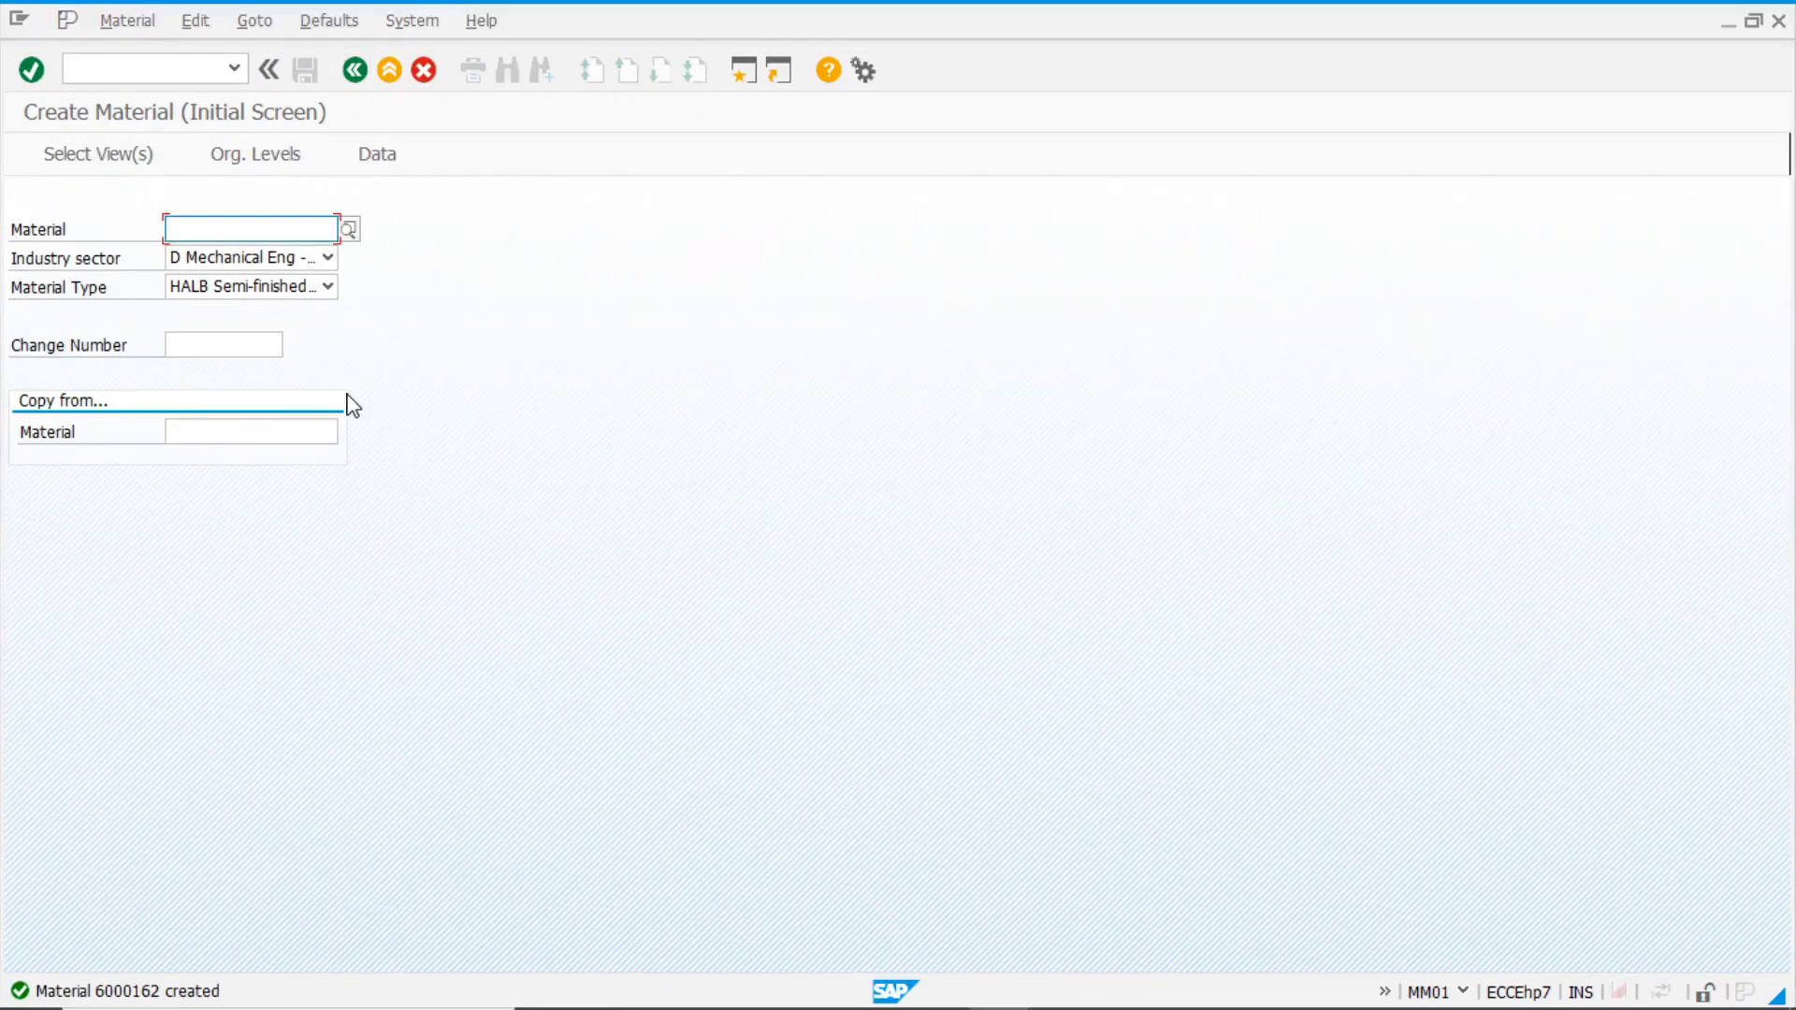
text(6)
key(BackSpace)
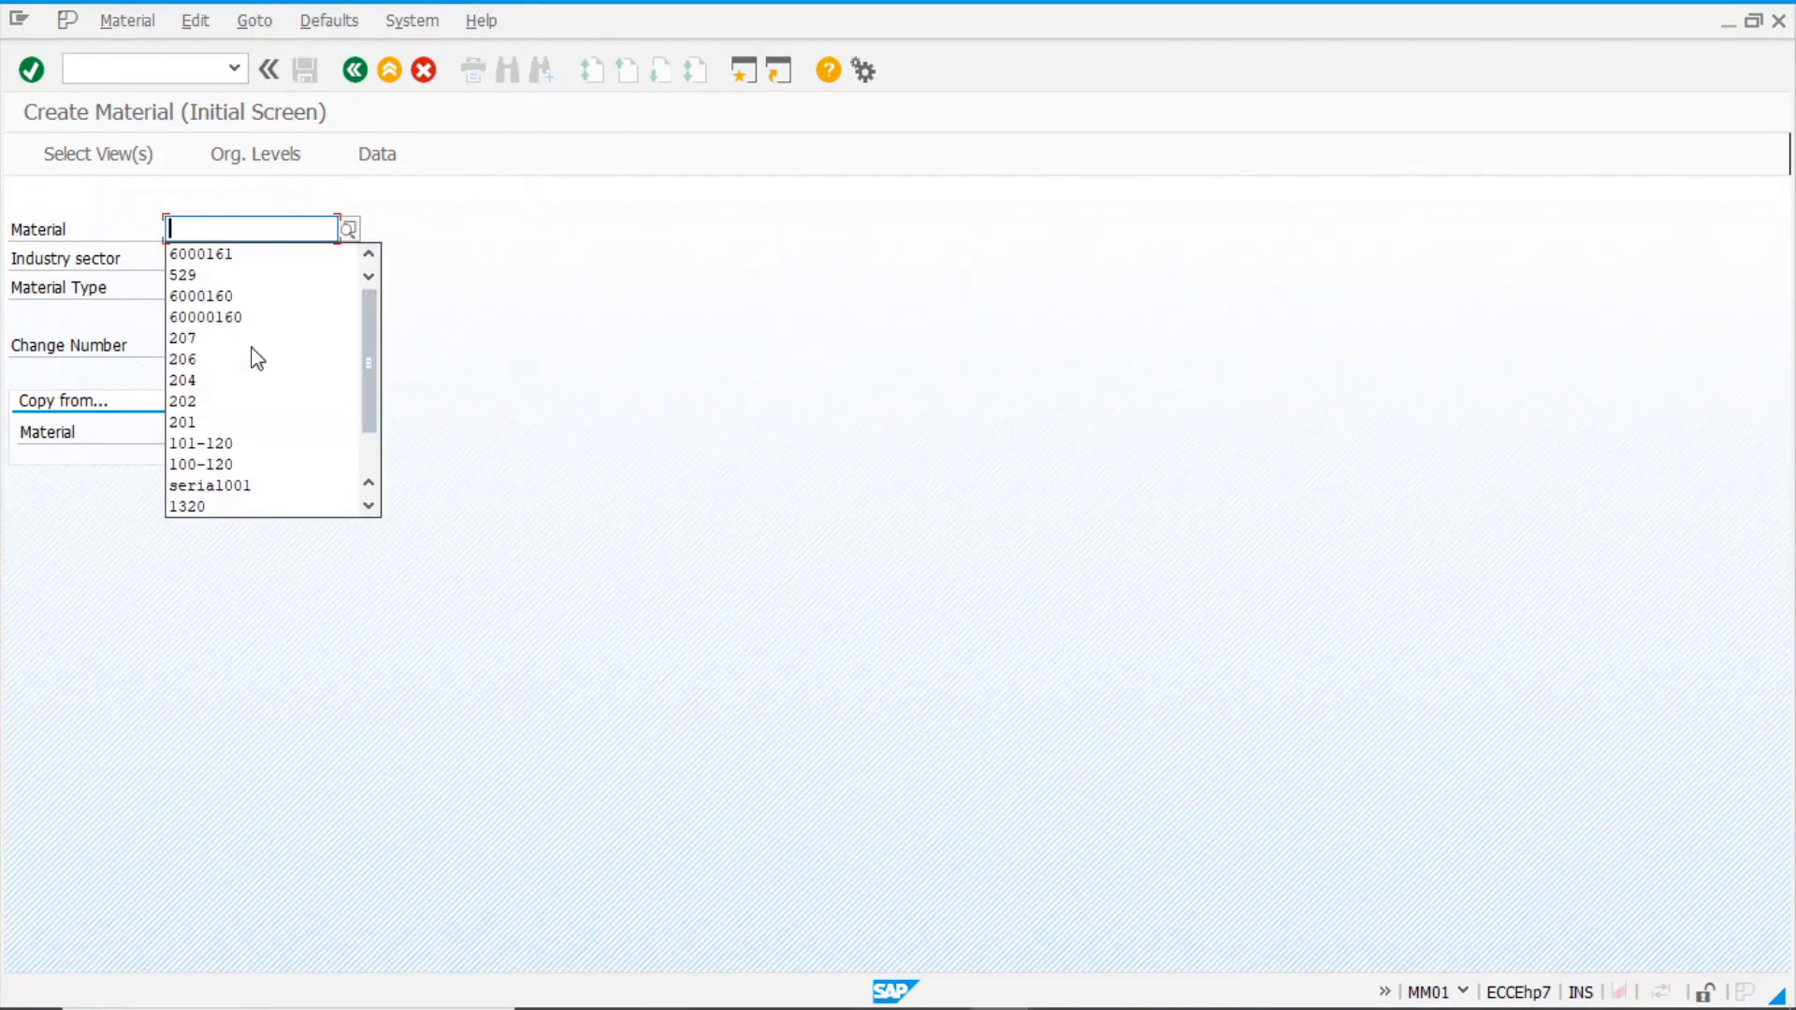
text(6000162)
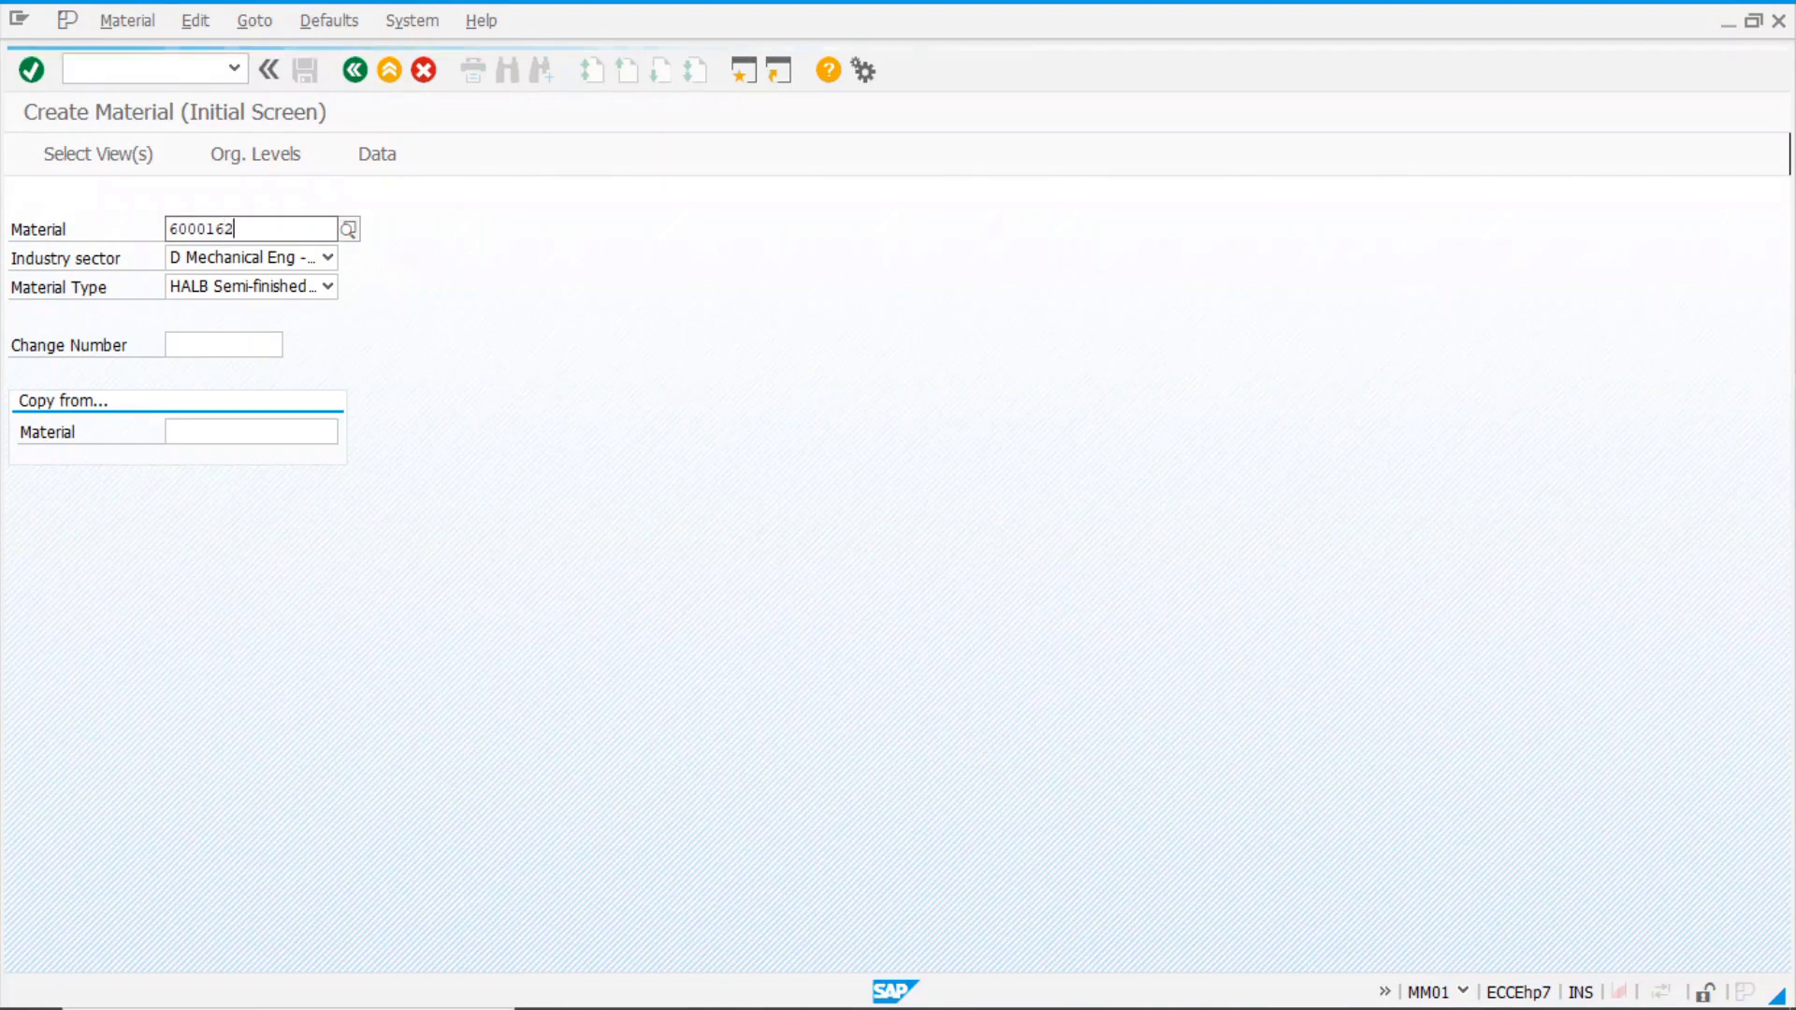
key(Return)
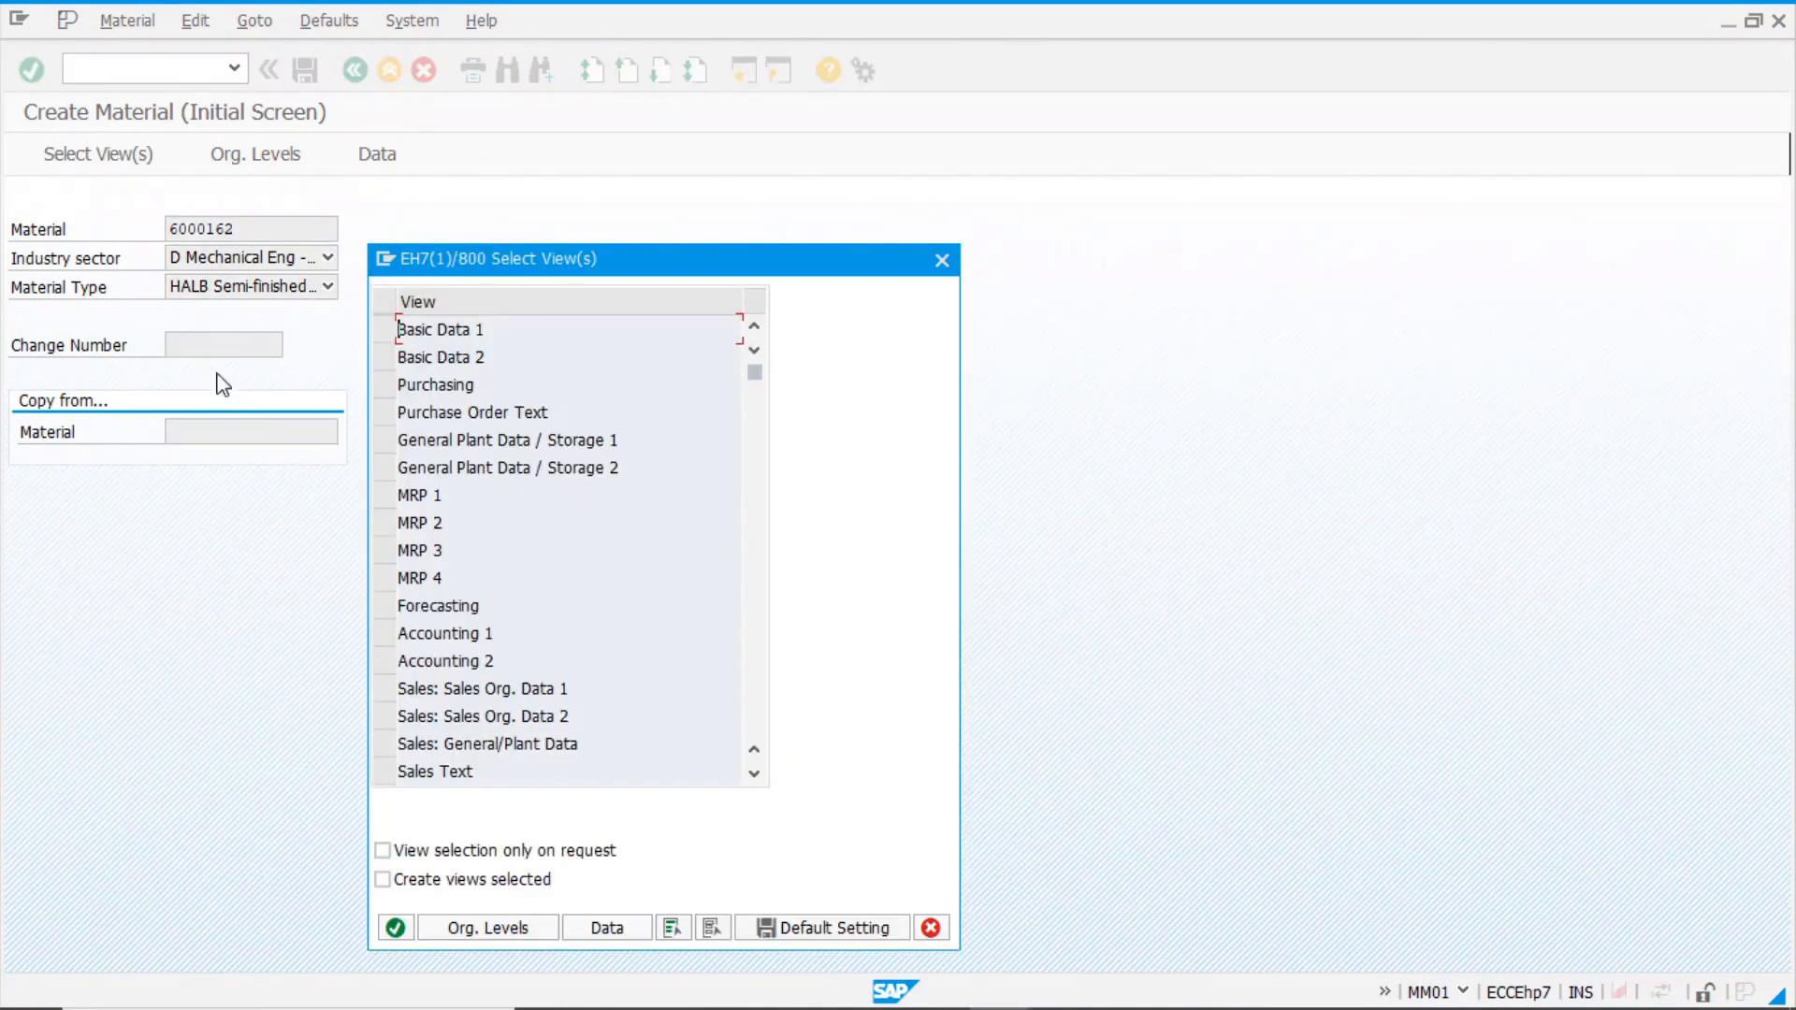
click(384, 634)
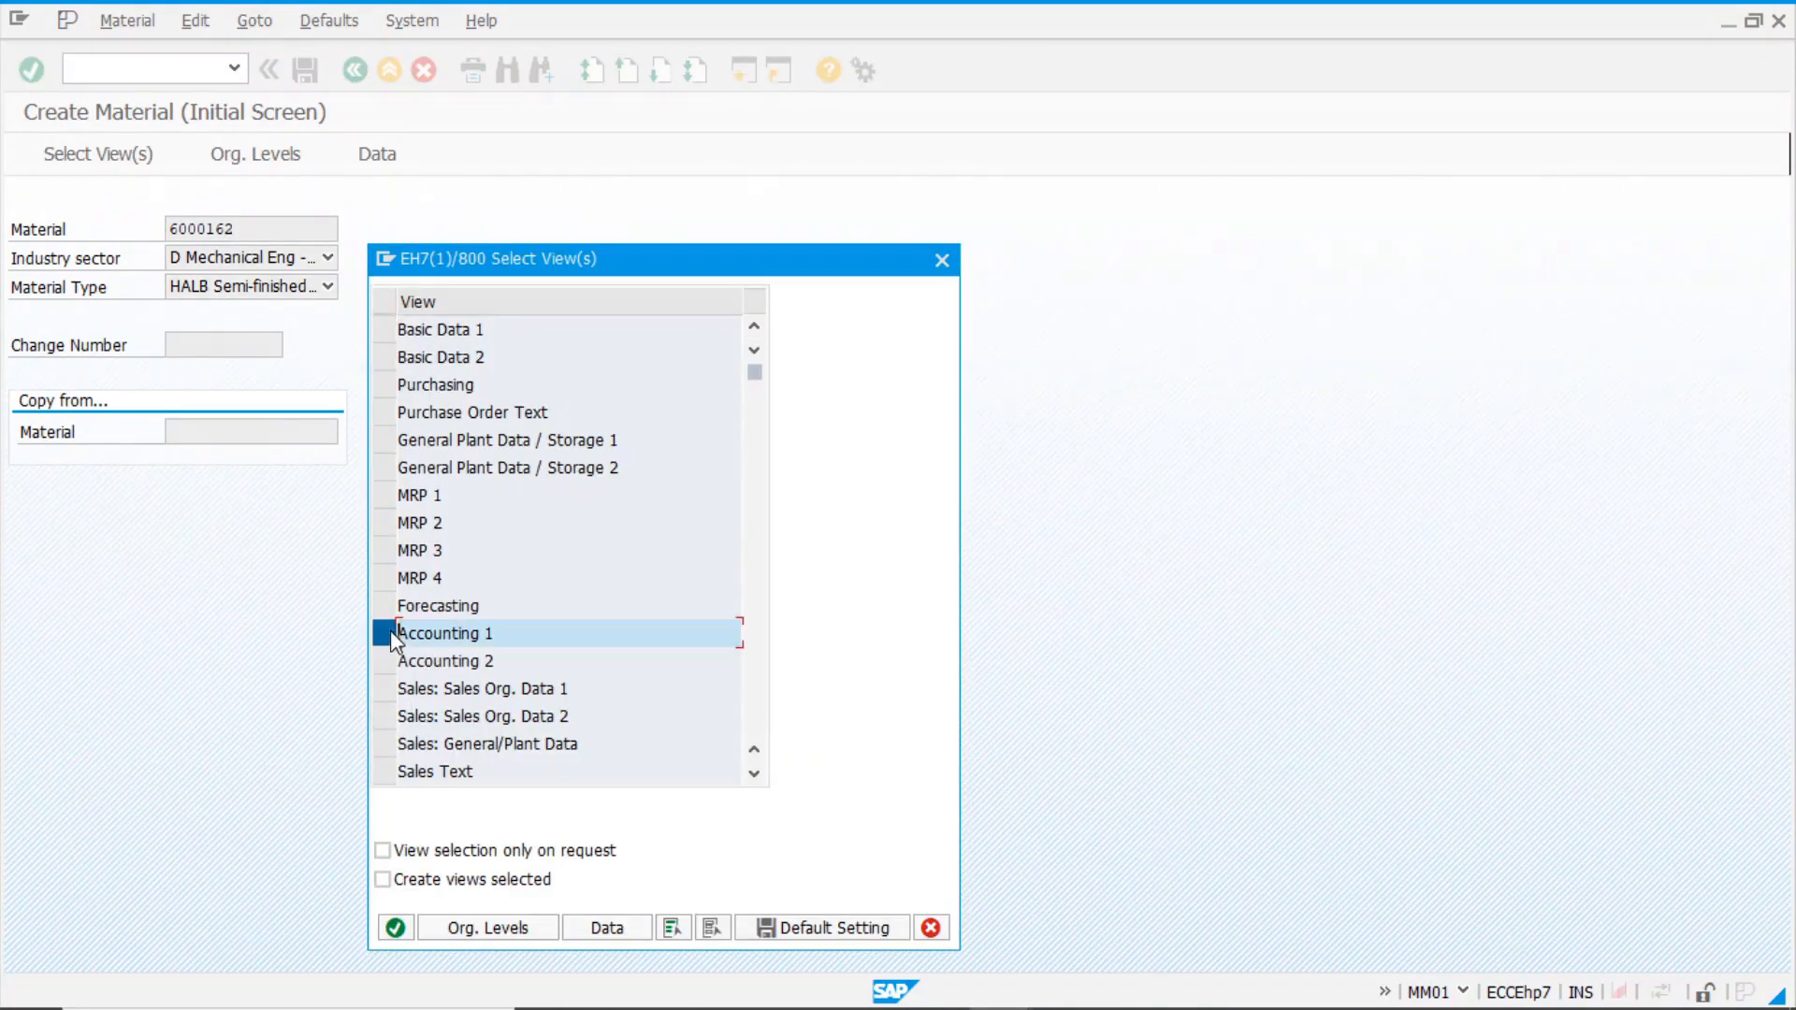
click(395, 927)
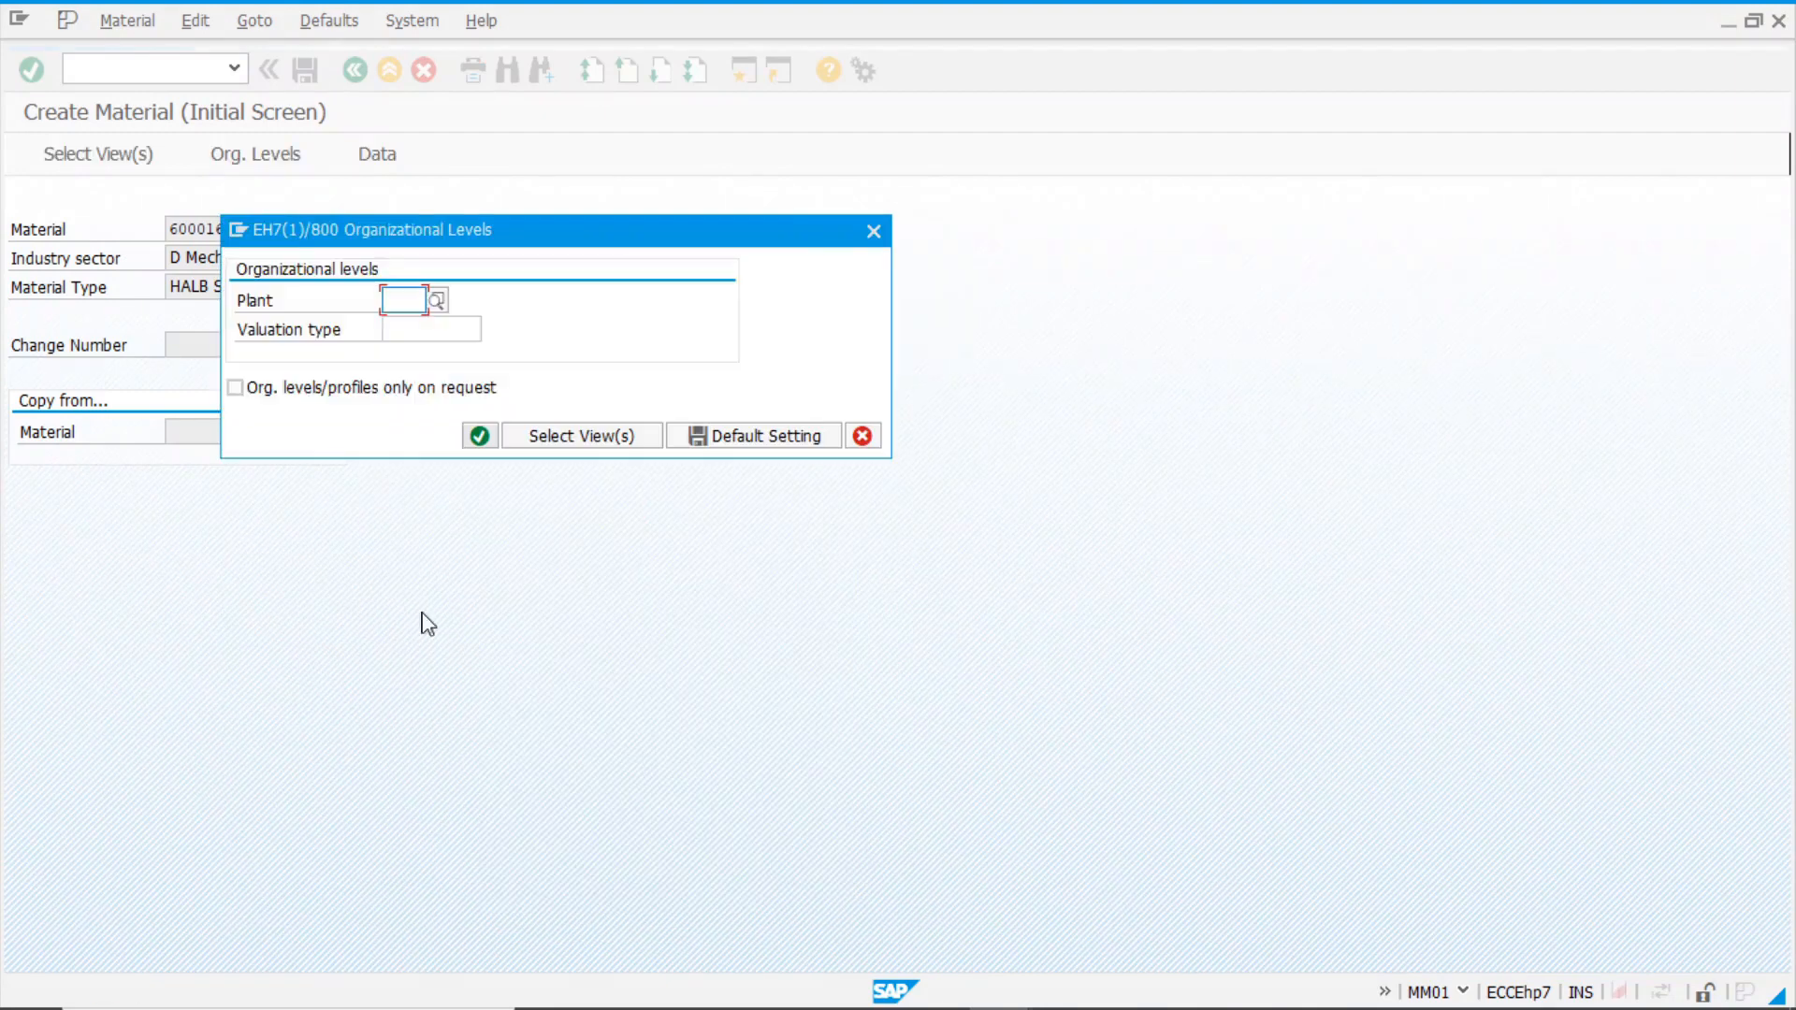
- Set the organizational levels to plant 1000 and valuation type GRADE A, and open the accounting data
click(400, 300)
click(402, 322)
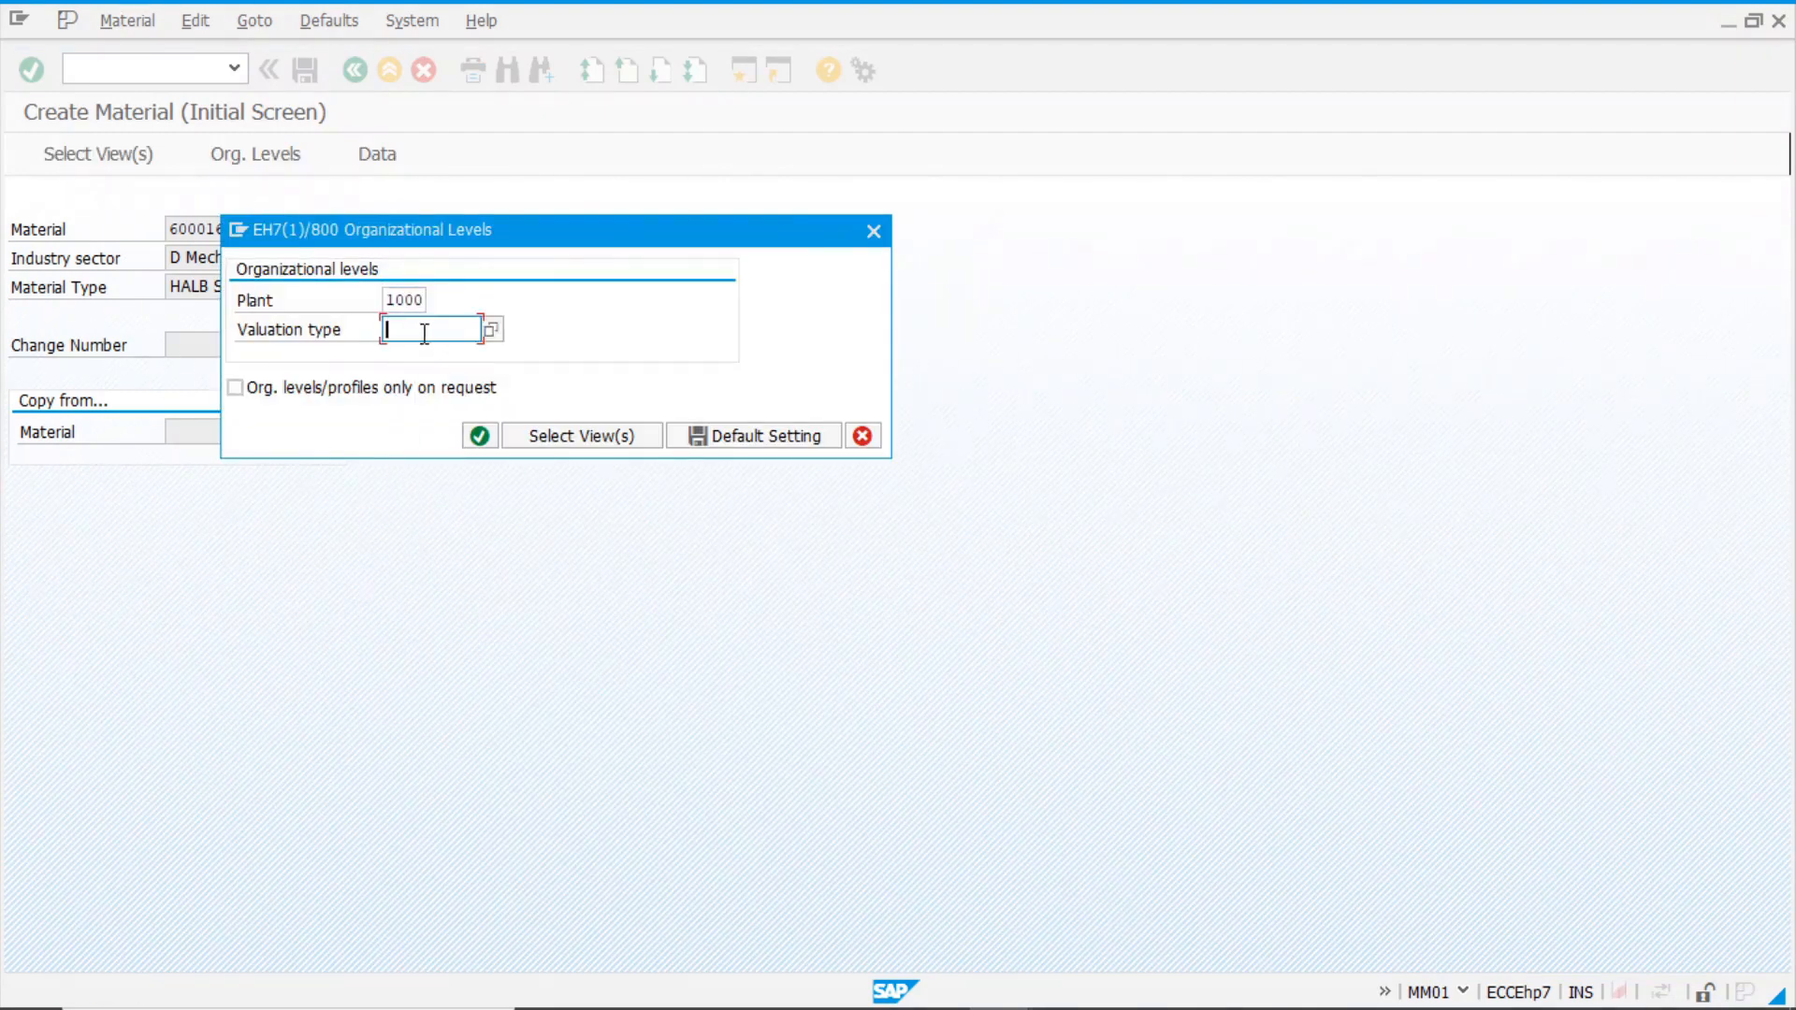
click(393, 328)
click(433, 374)
key(Return)
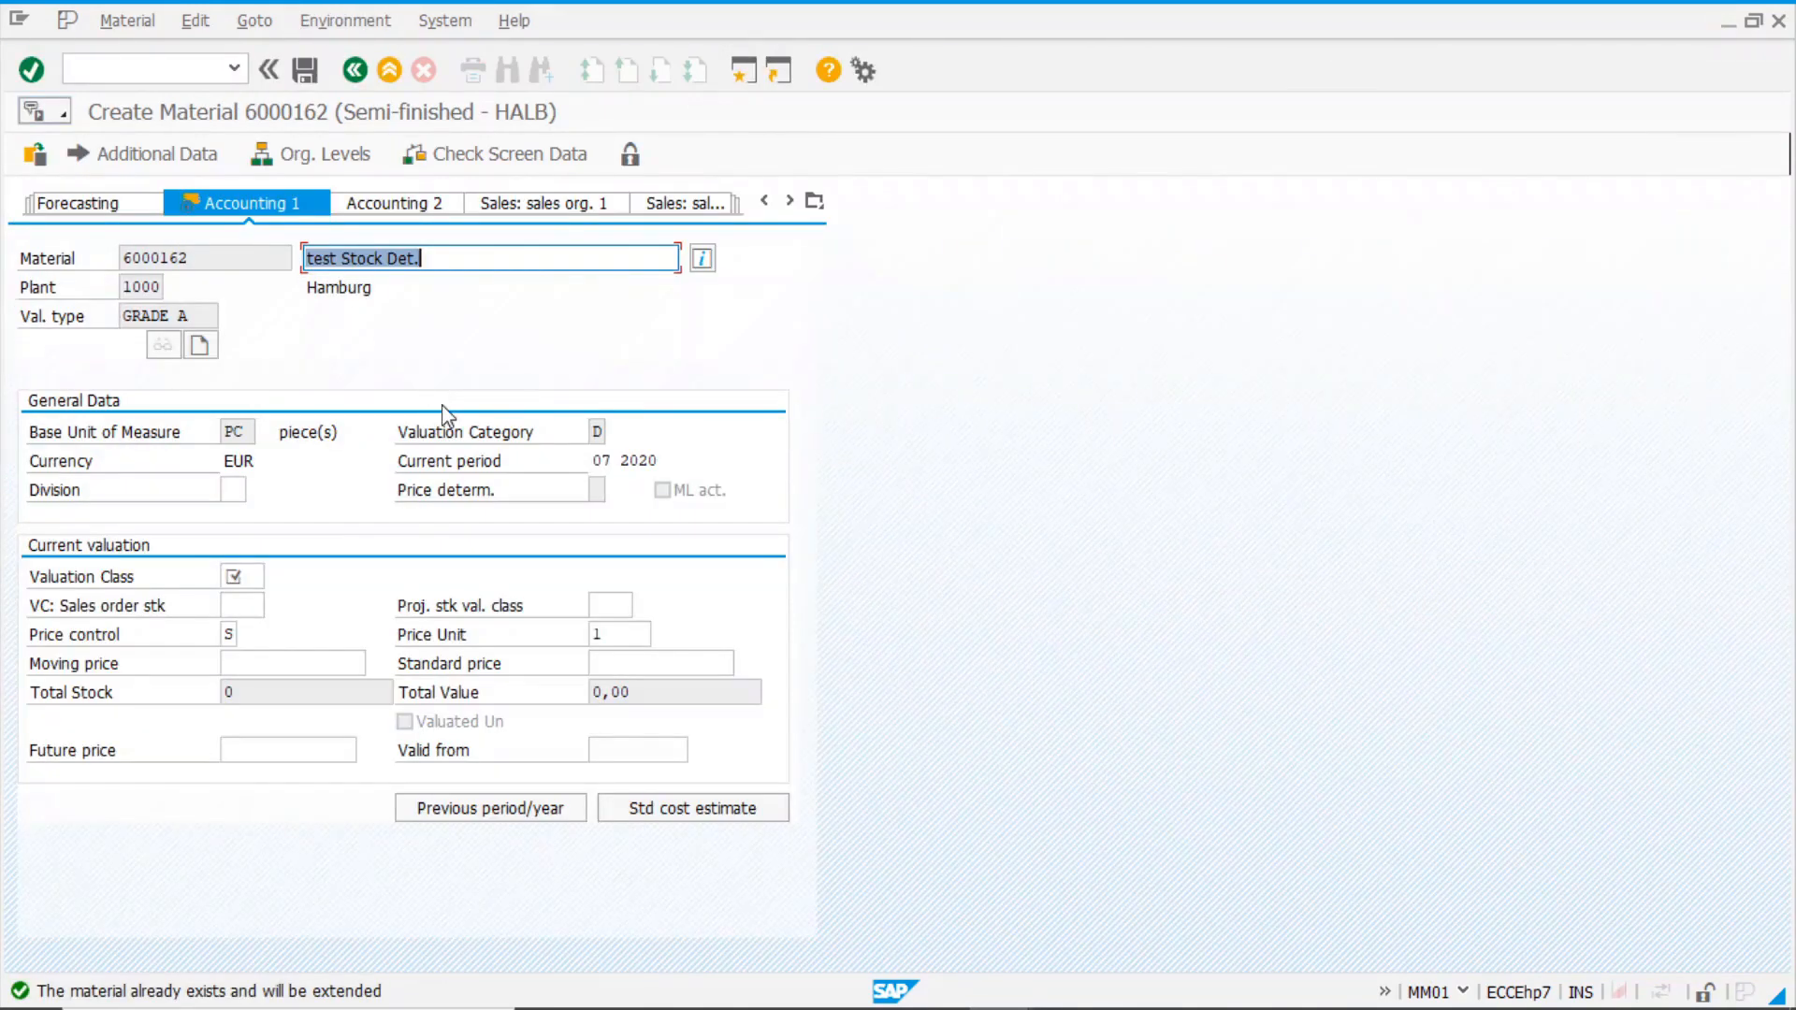
- Set valuation class 7900, price control V and moving price 10 for GRADE A, and save the material
click(240, 577)
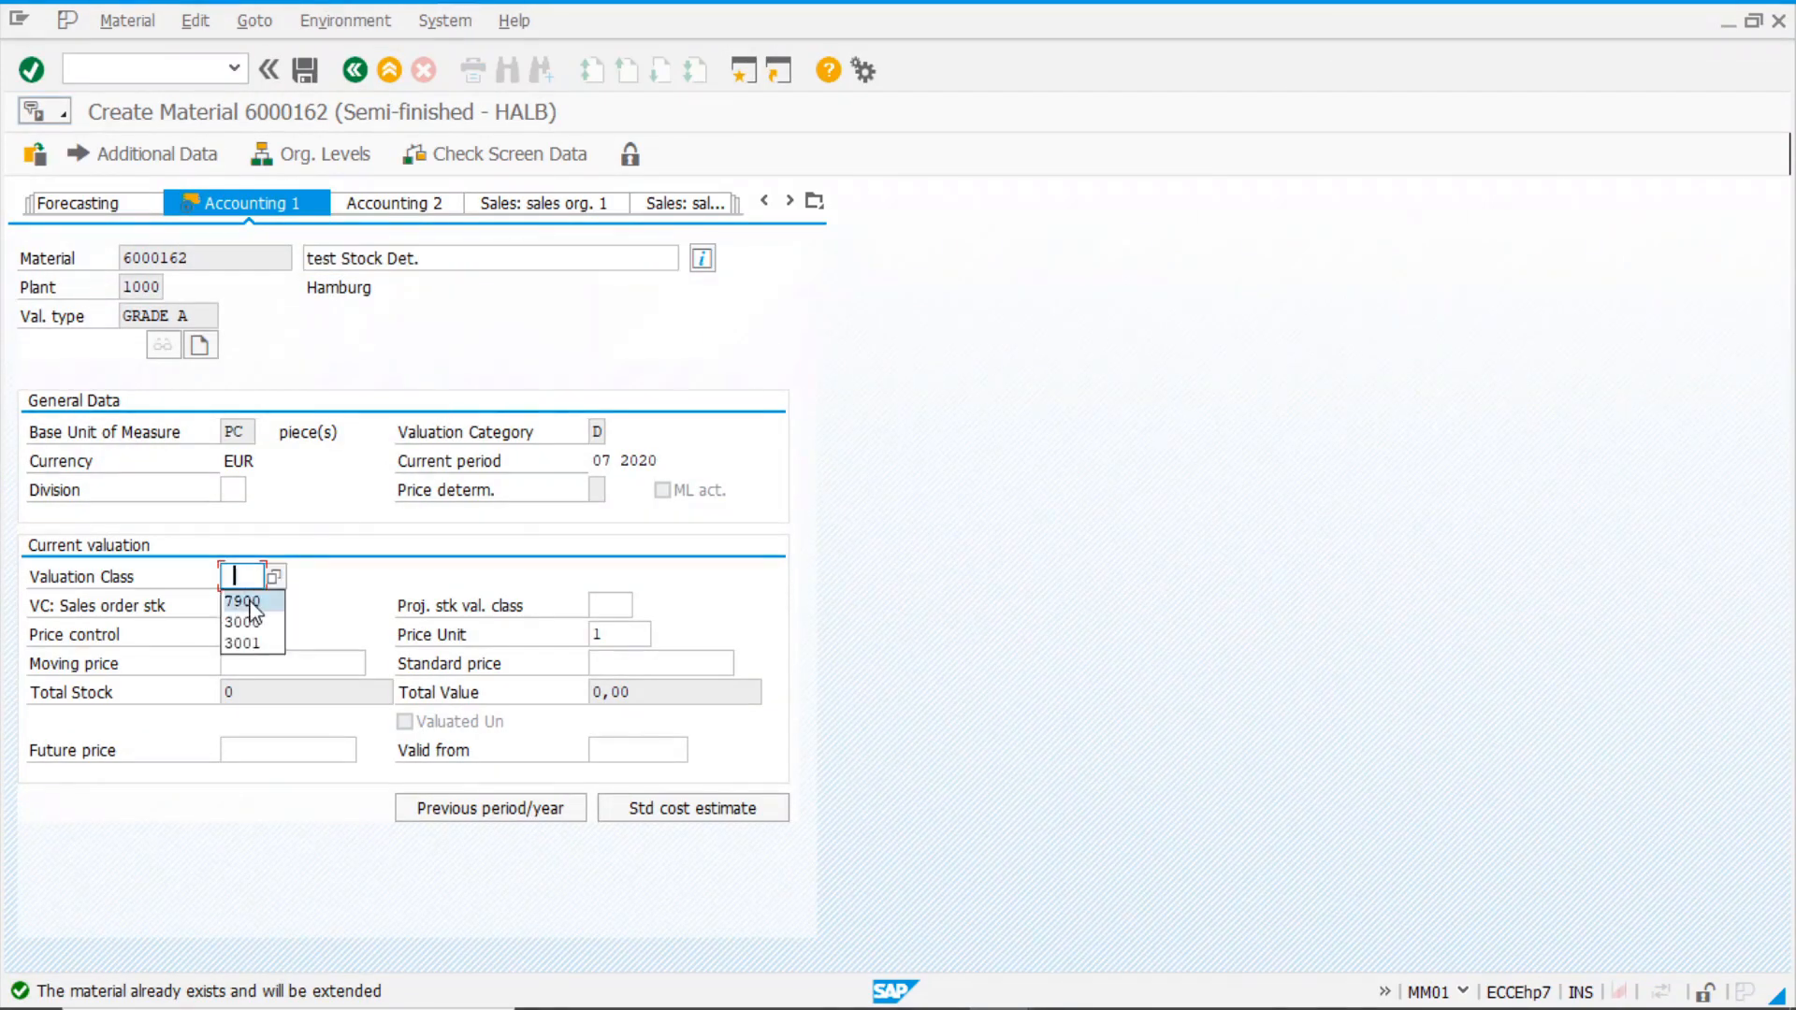
click(249, 602)
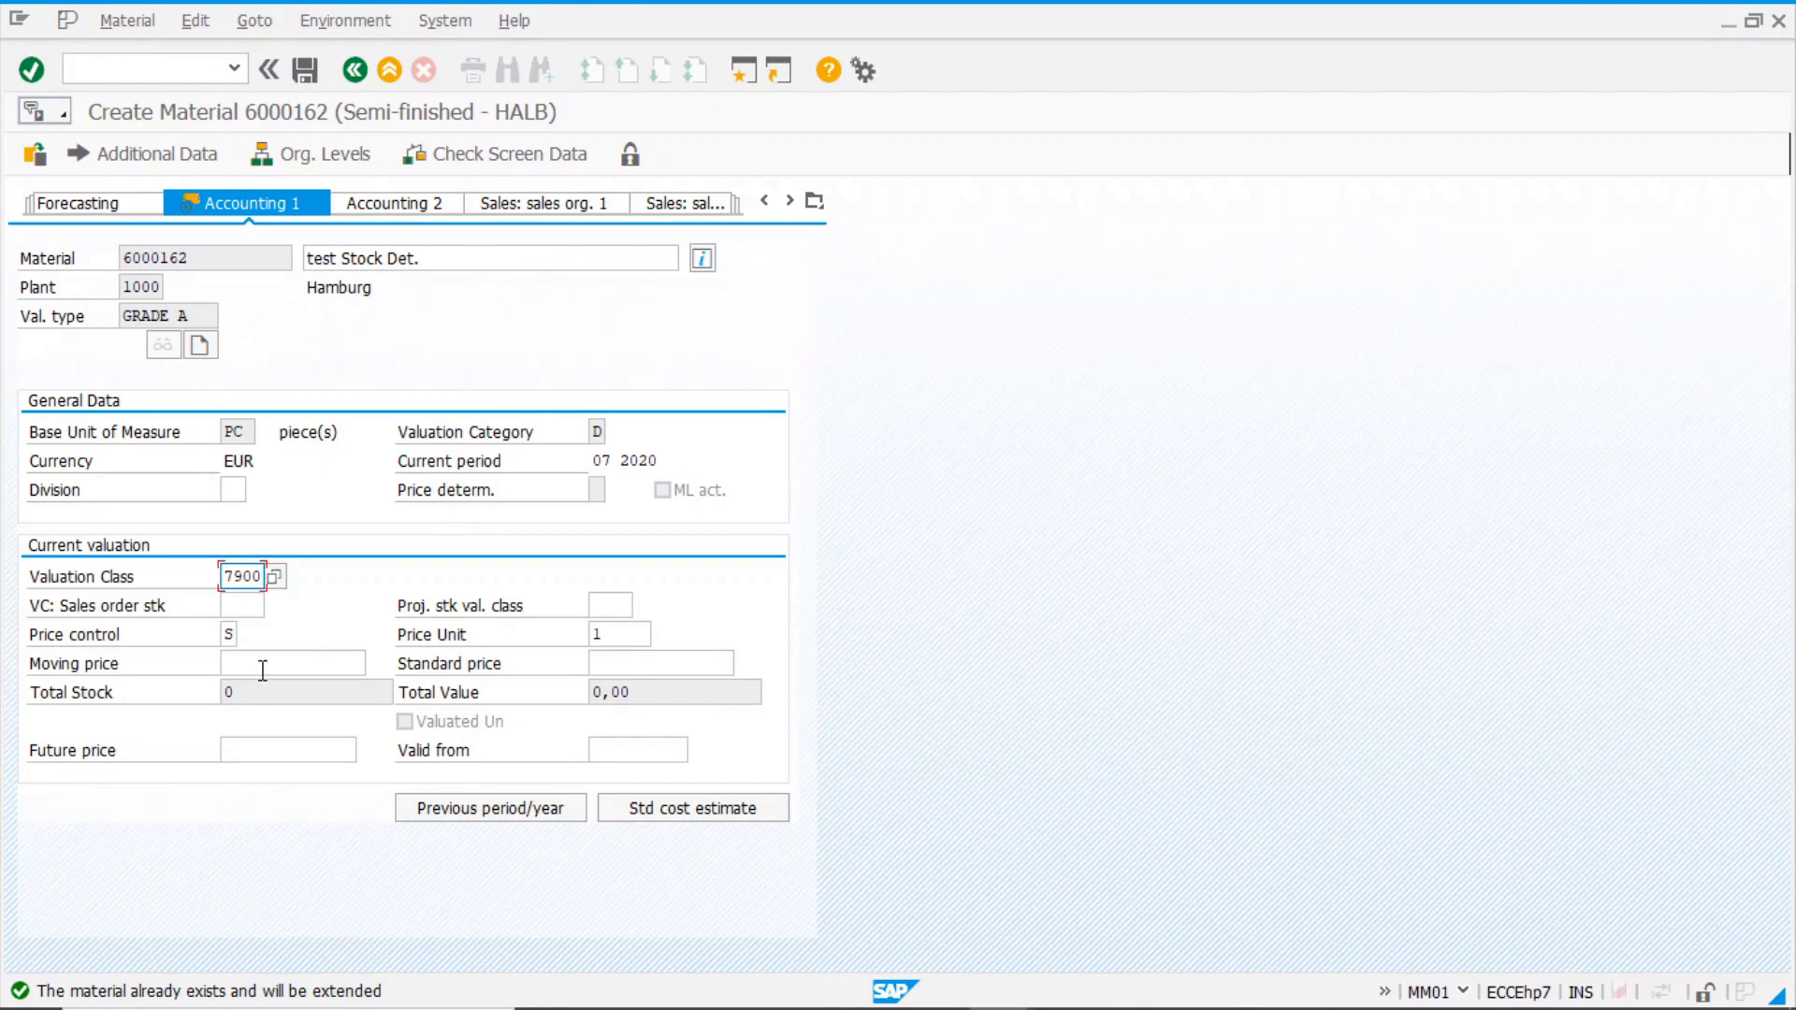
click(226, 635)
text(v)
click(297, 660)
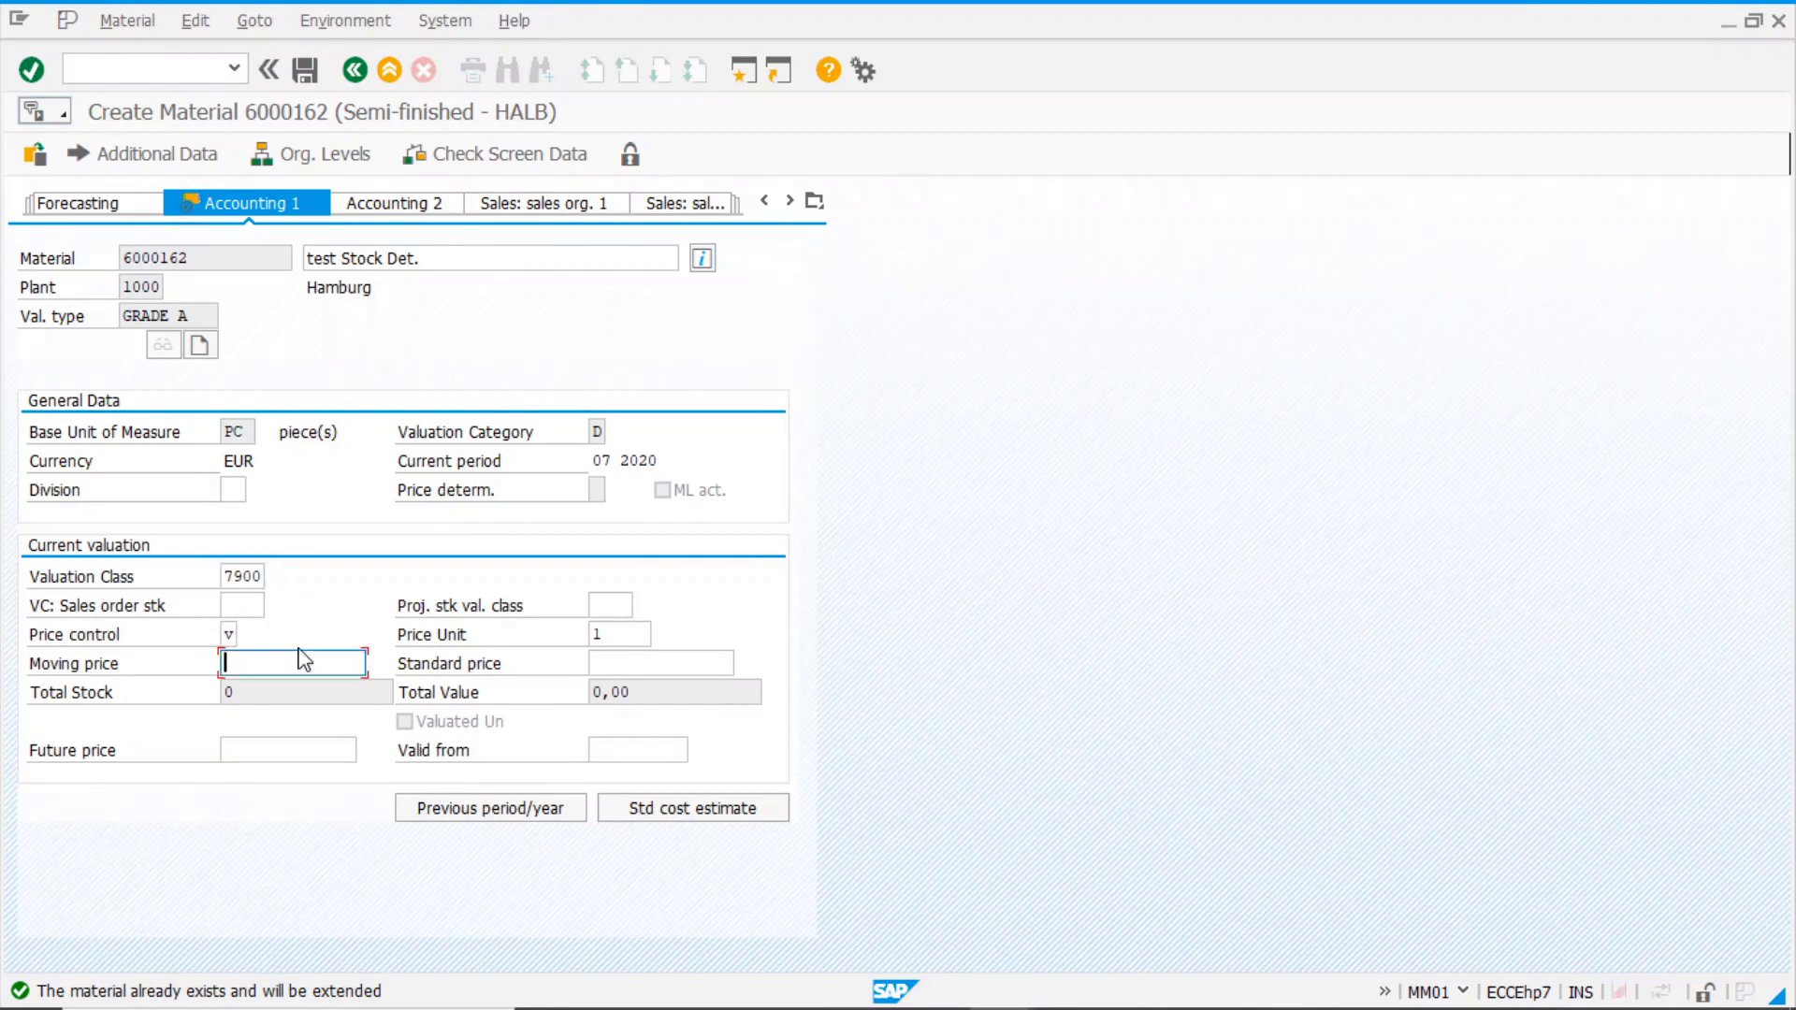
text(10)
key(Return)
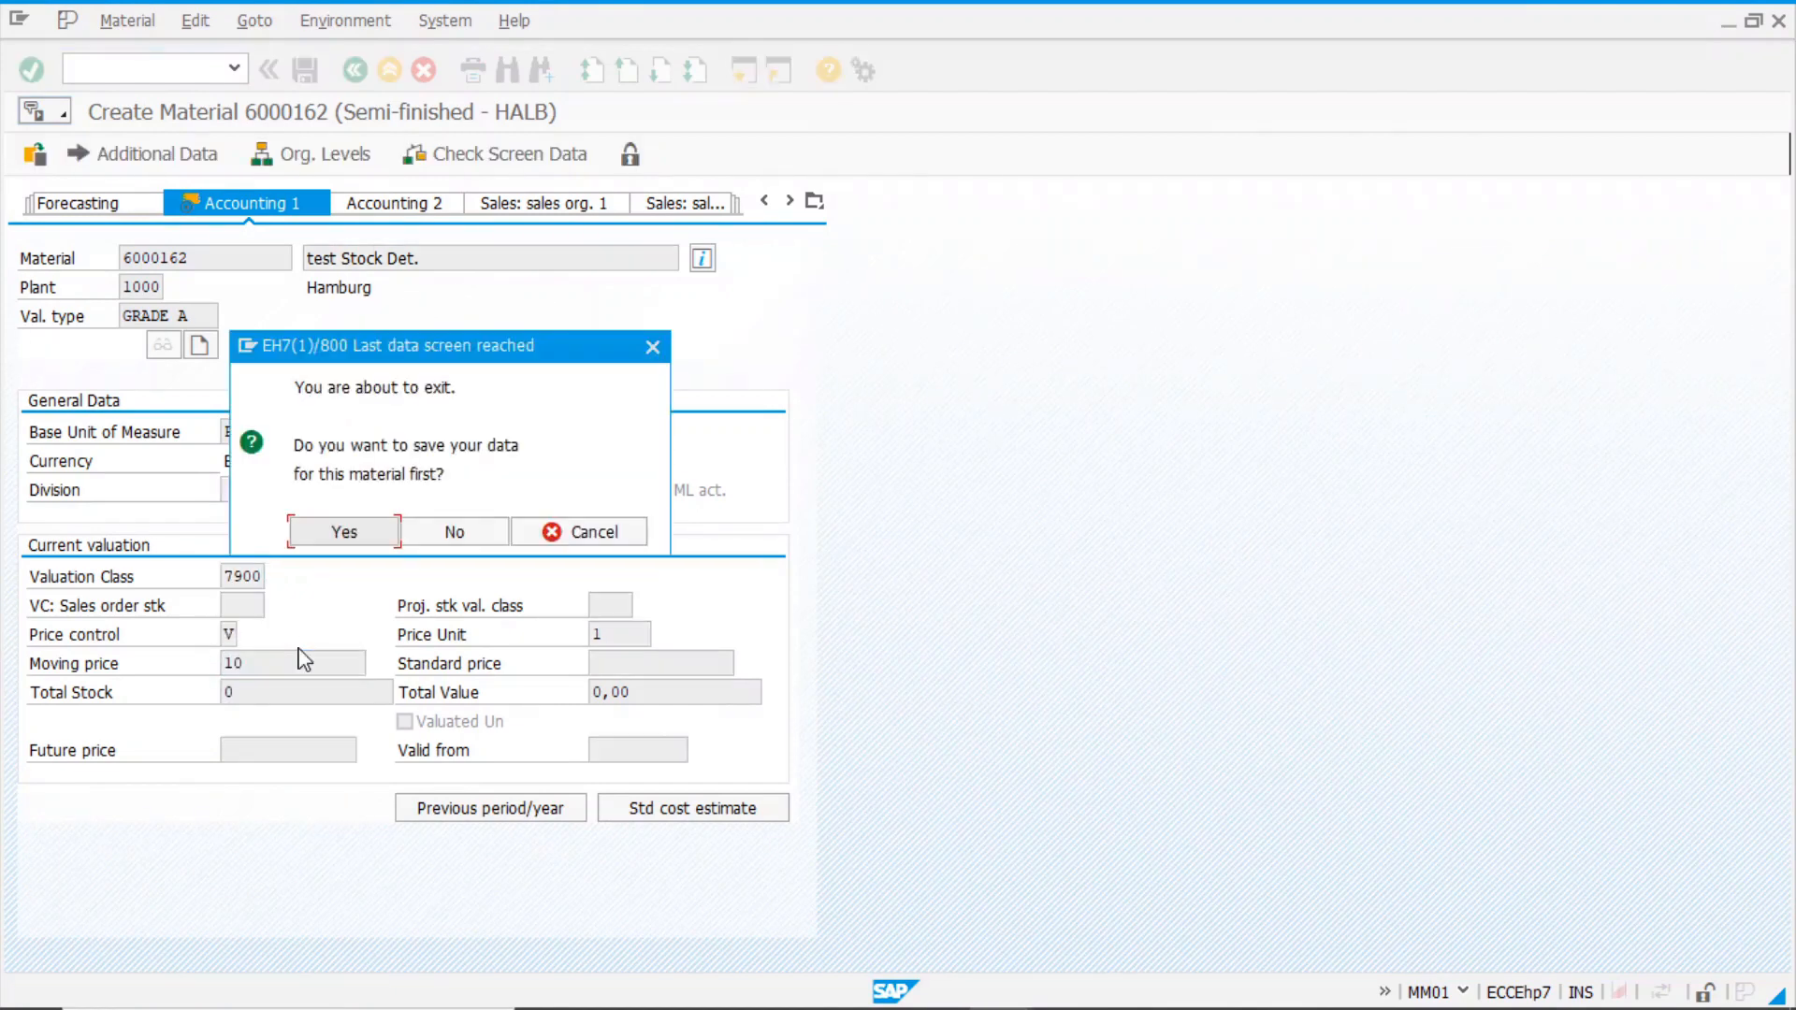
click(377, 533)
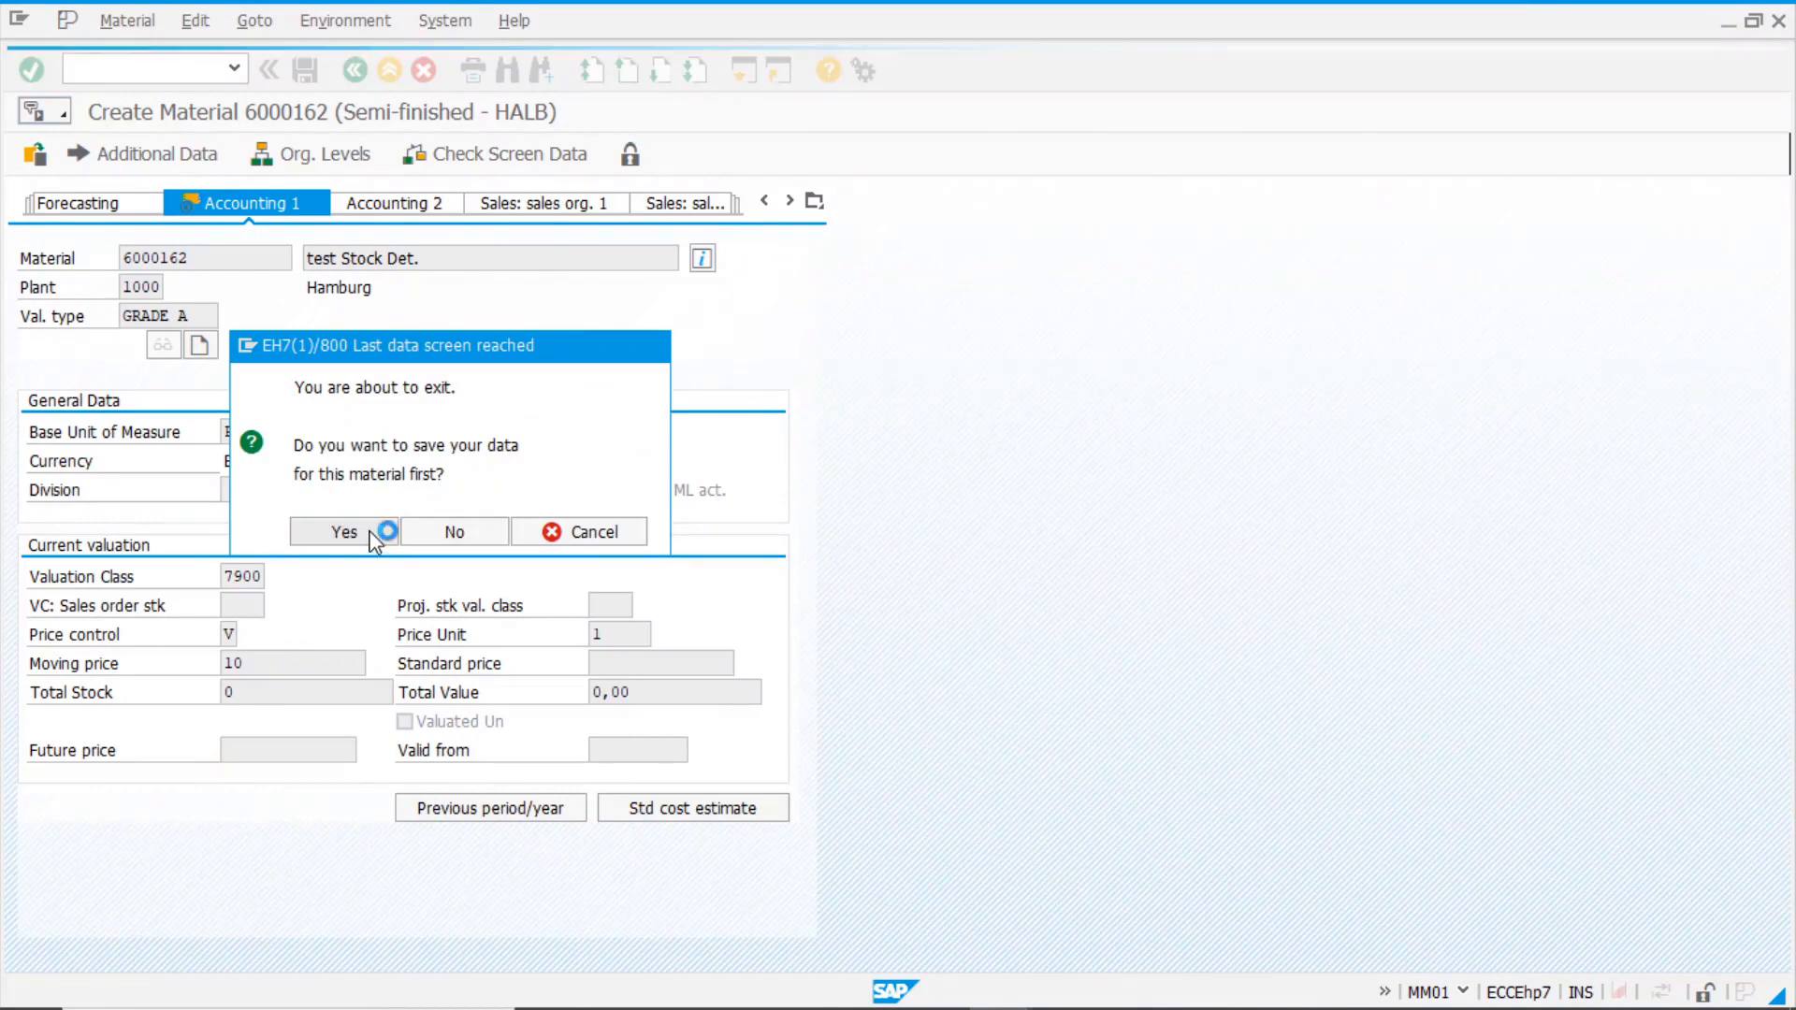
- Open the Accounting 1 view of material 6000162 for plant 1000 and valuation type GRADE B
text(6000162)
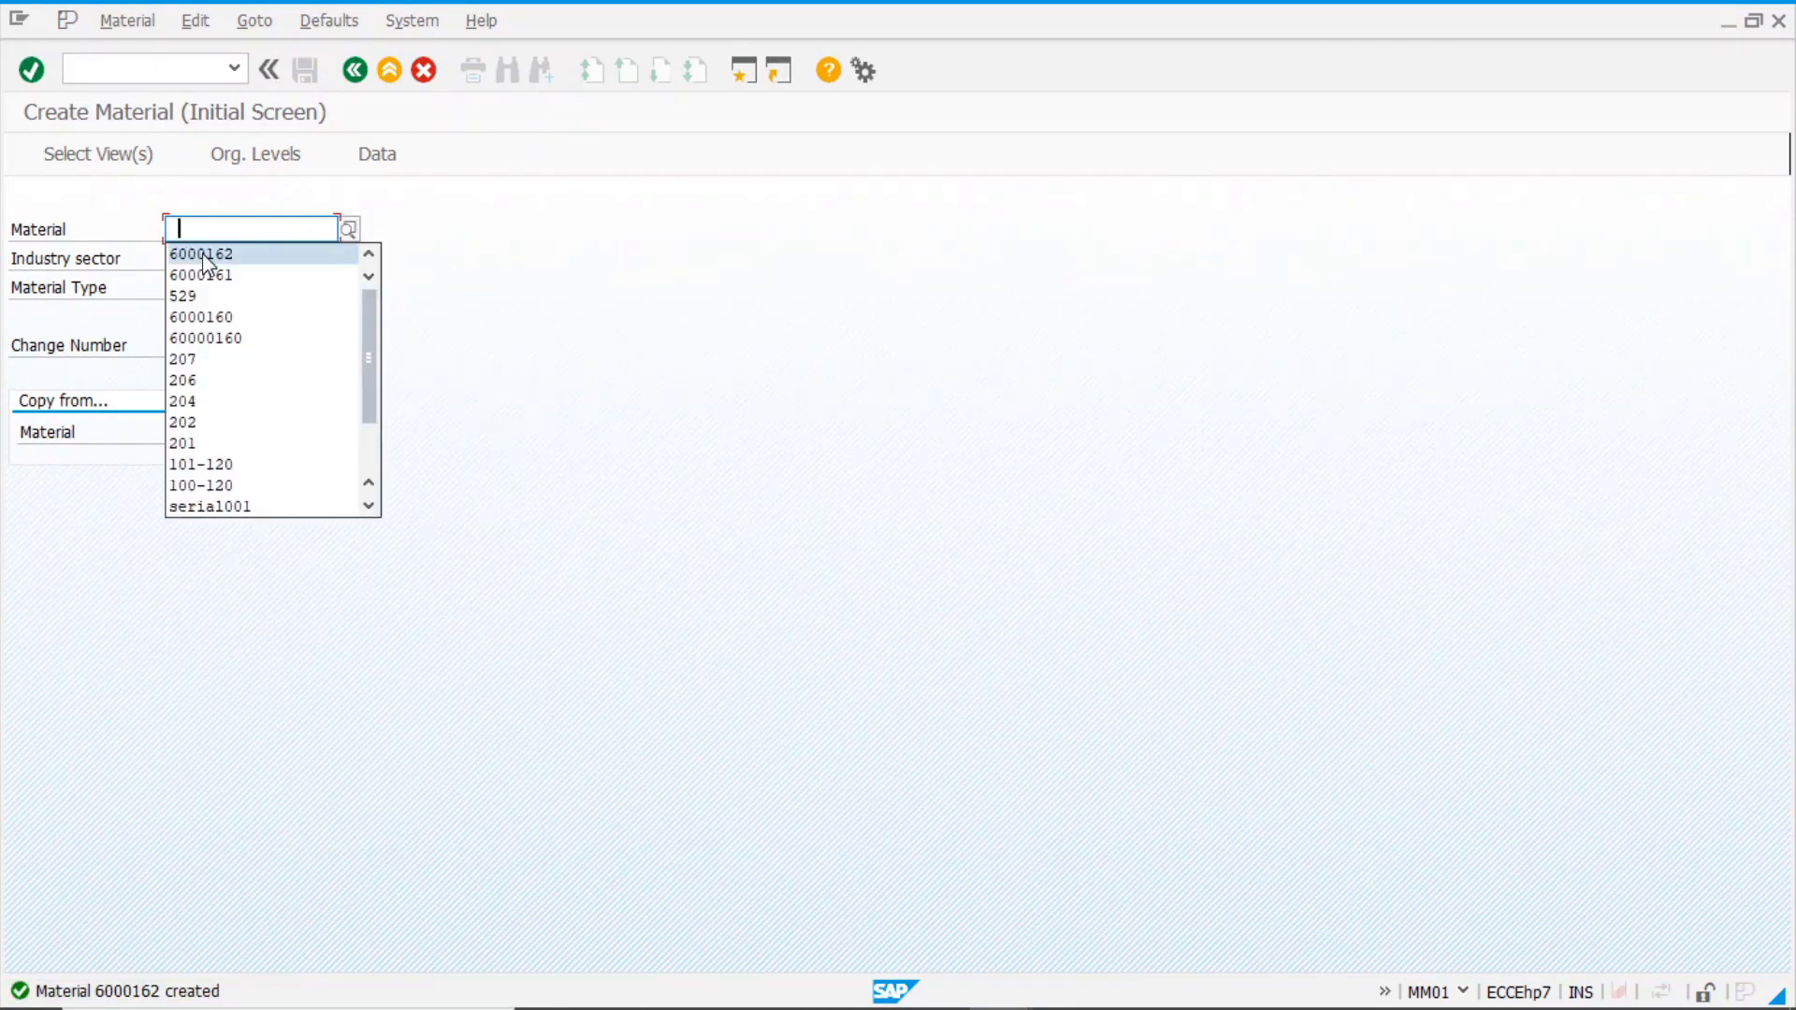
key(Return)
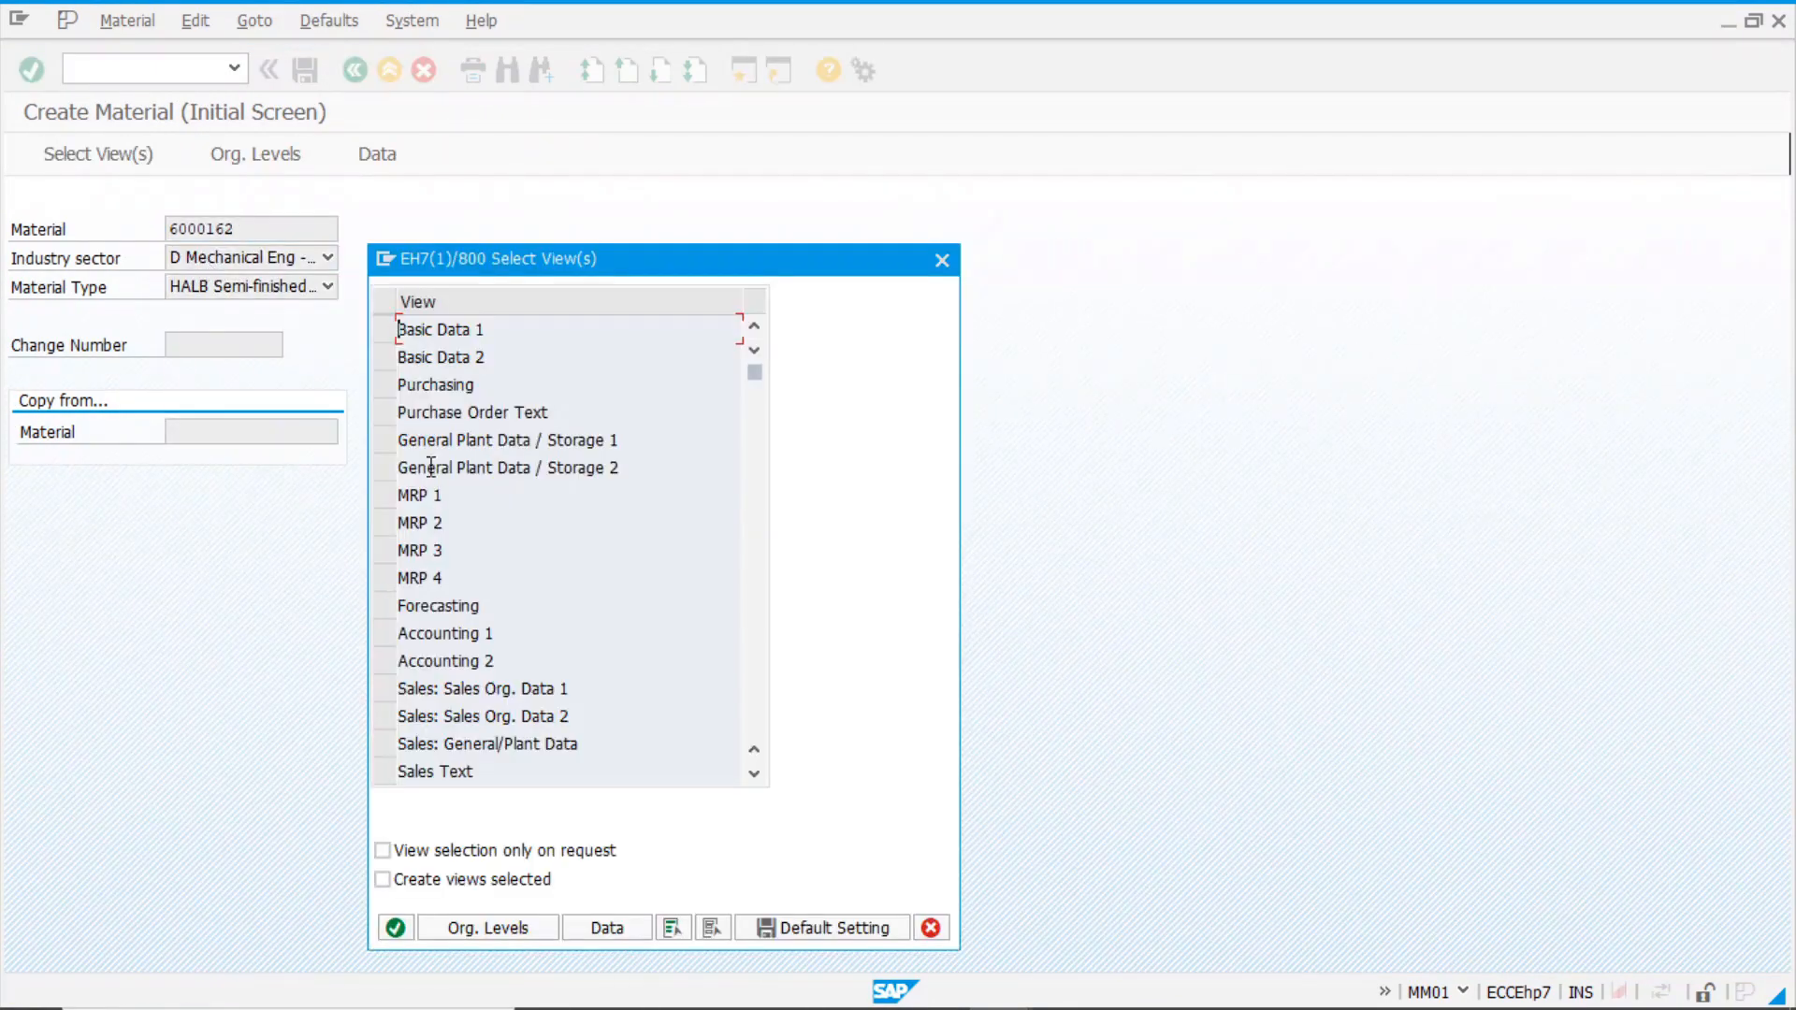
click(383, 634)
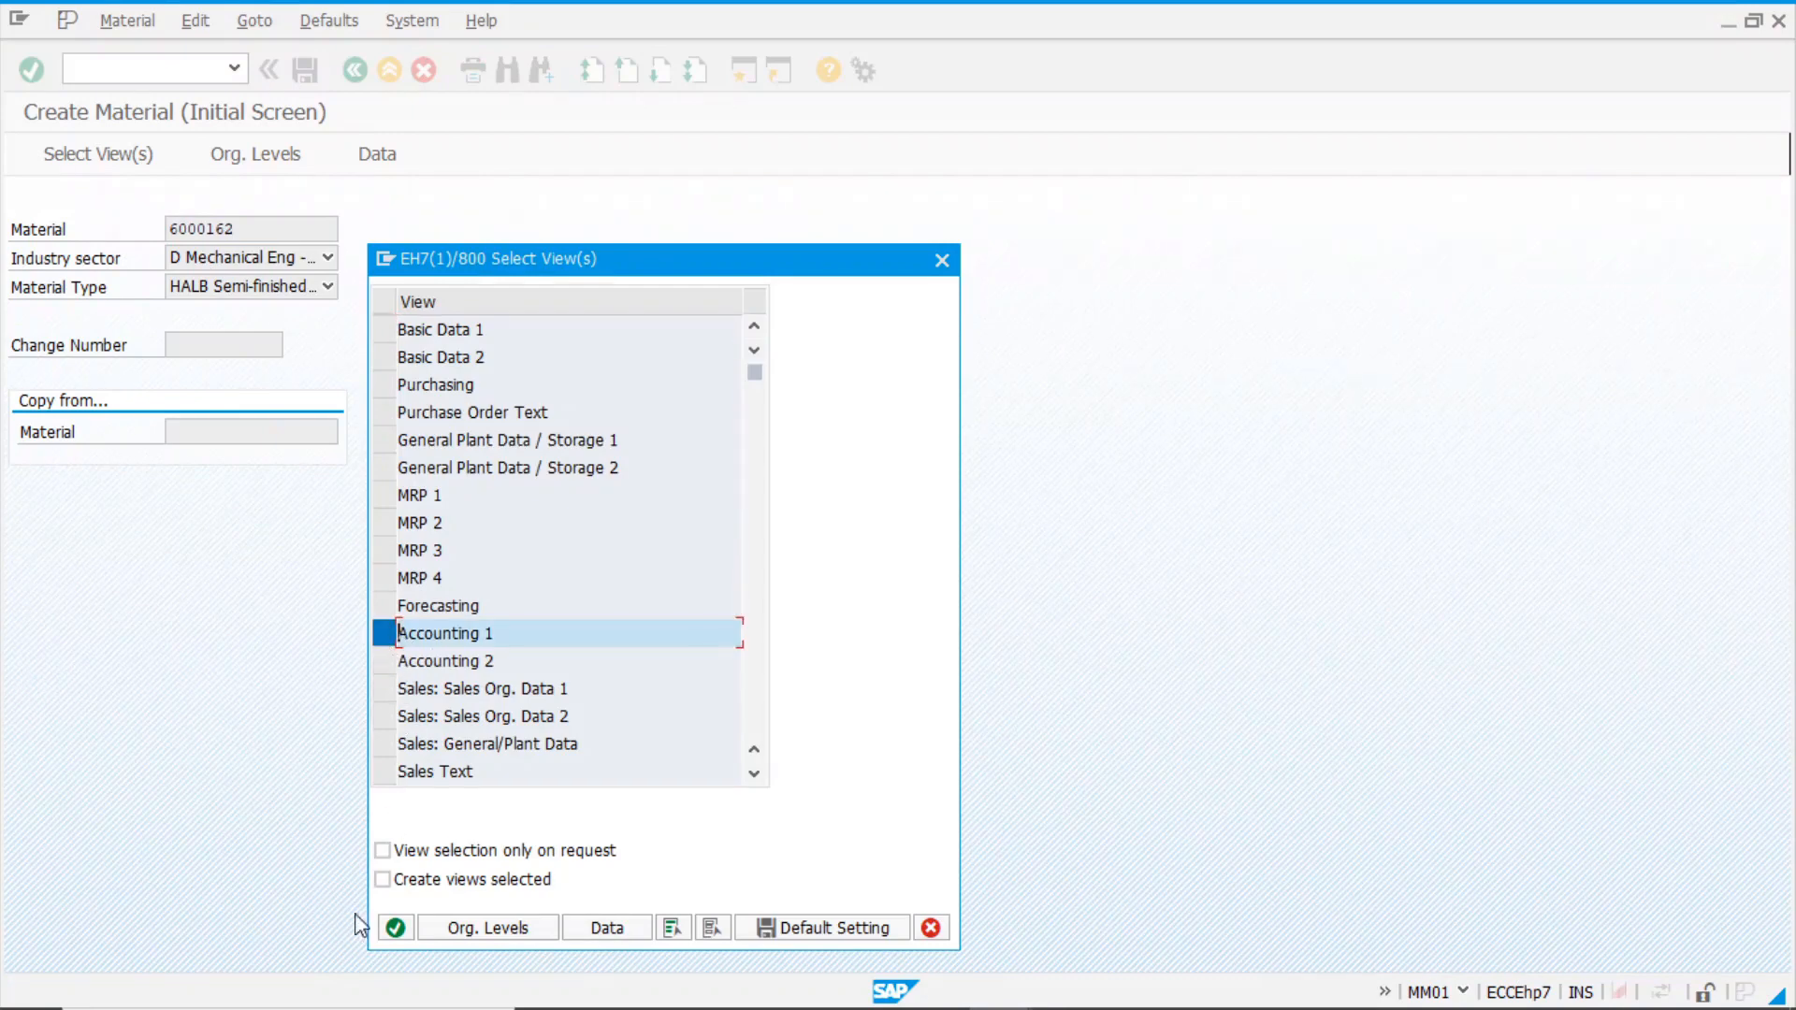
click(395, 928)
click(400, 300)
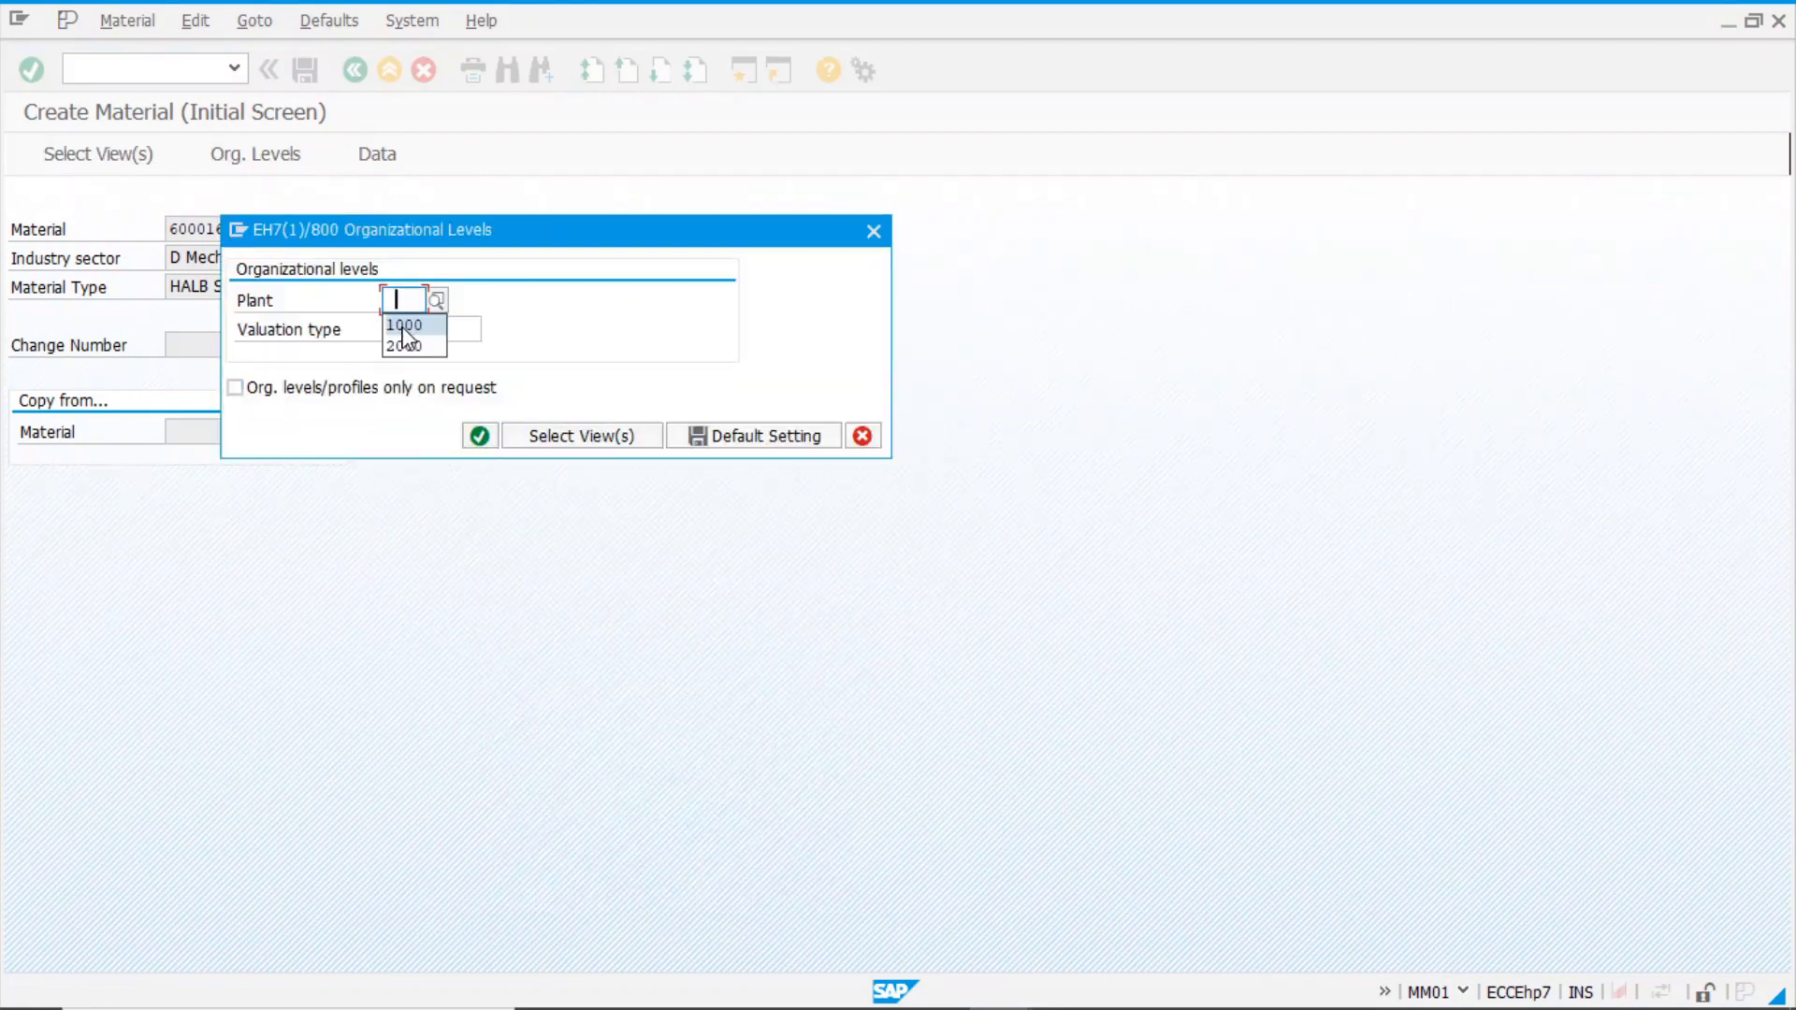
click(405, 327)
click(426, 368)
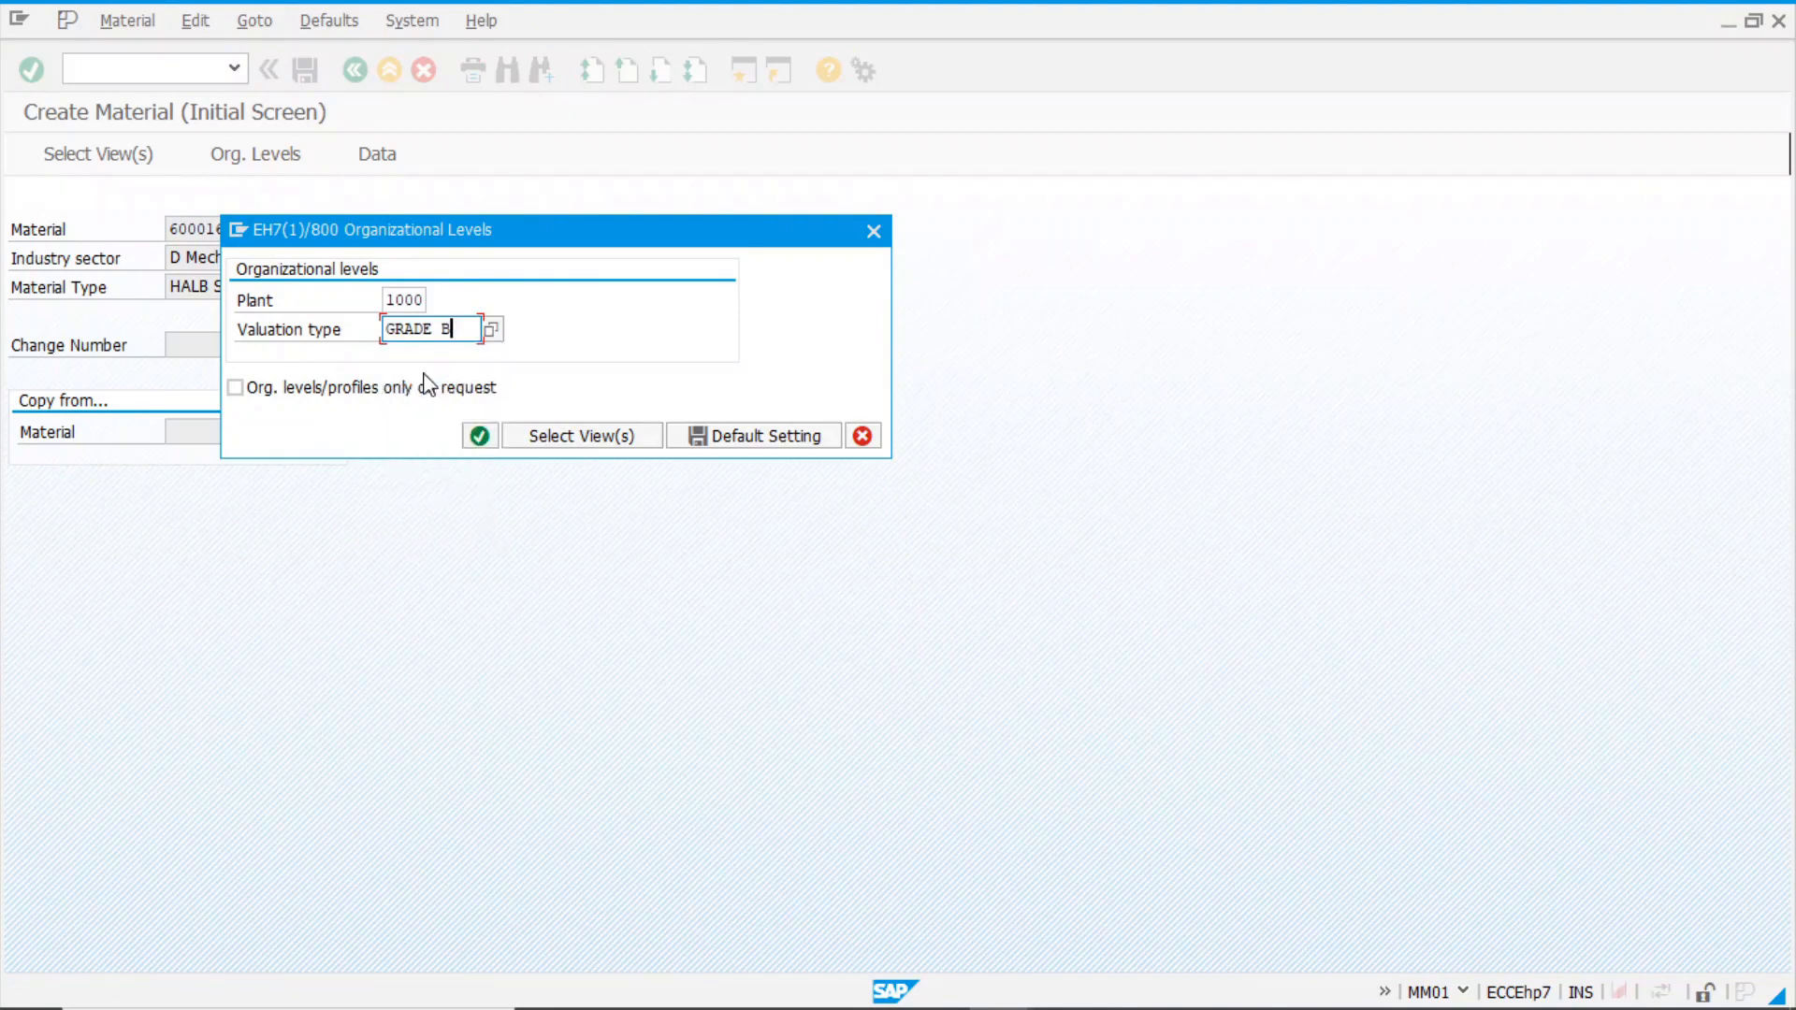
click(480, 436)
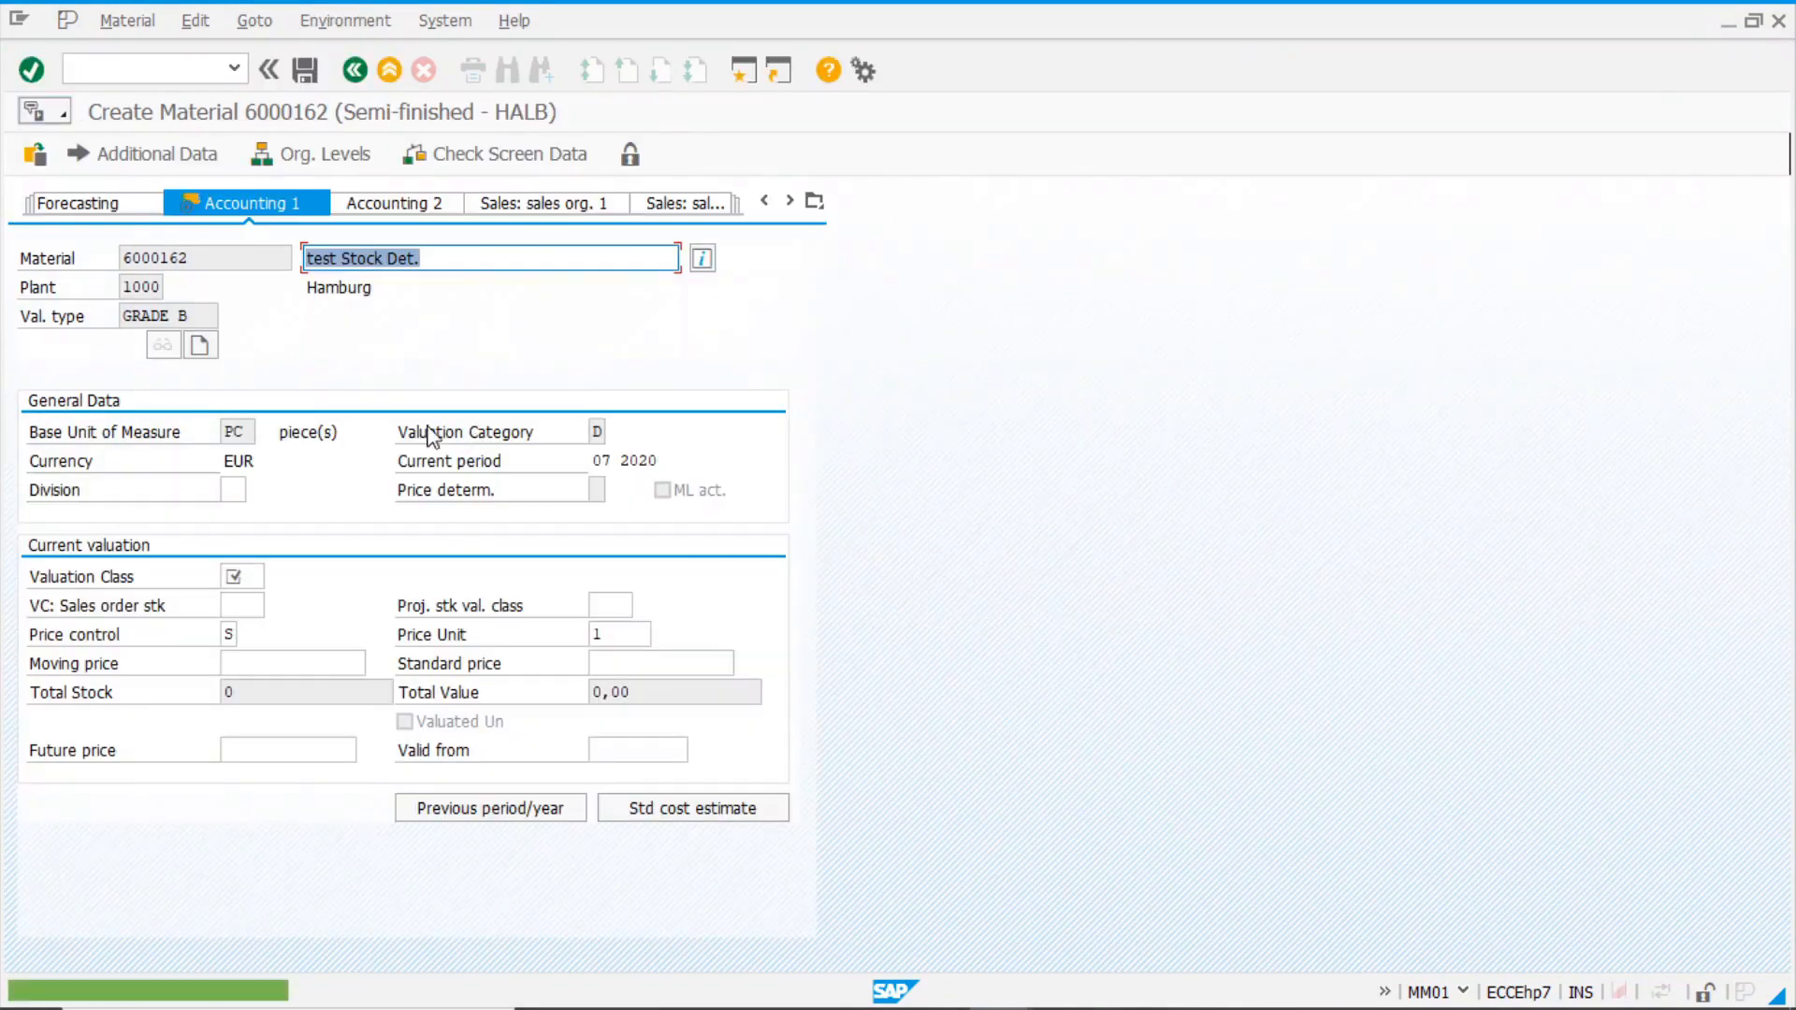
- Set valuation class 7900 and price control V for GRADE B, enter its moving price and save the material
click(239, 576)
click(242, 594)
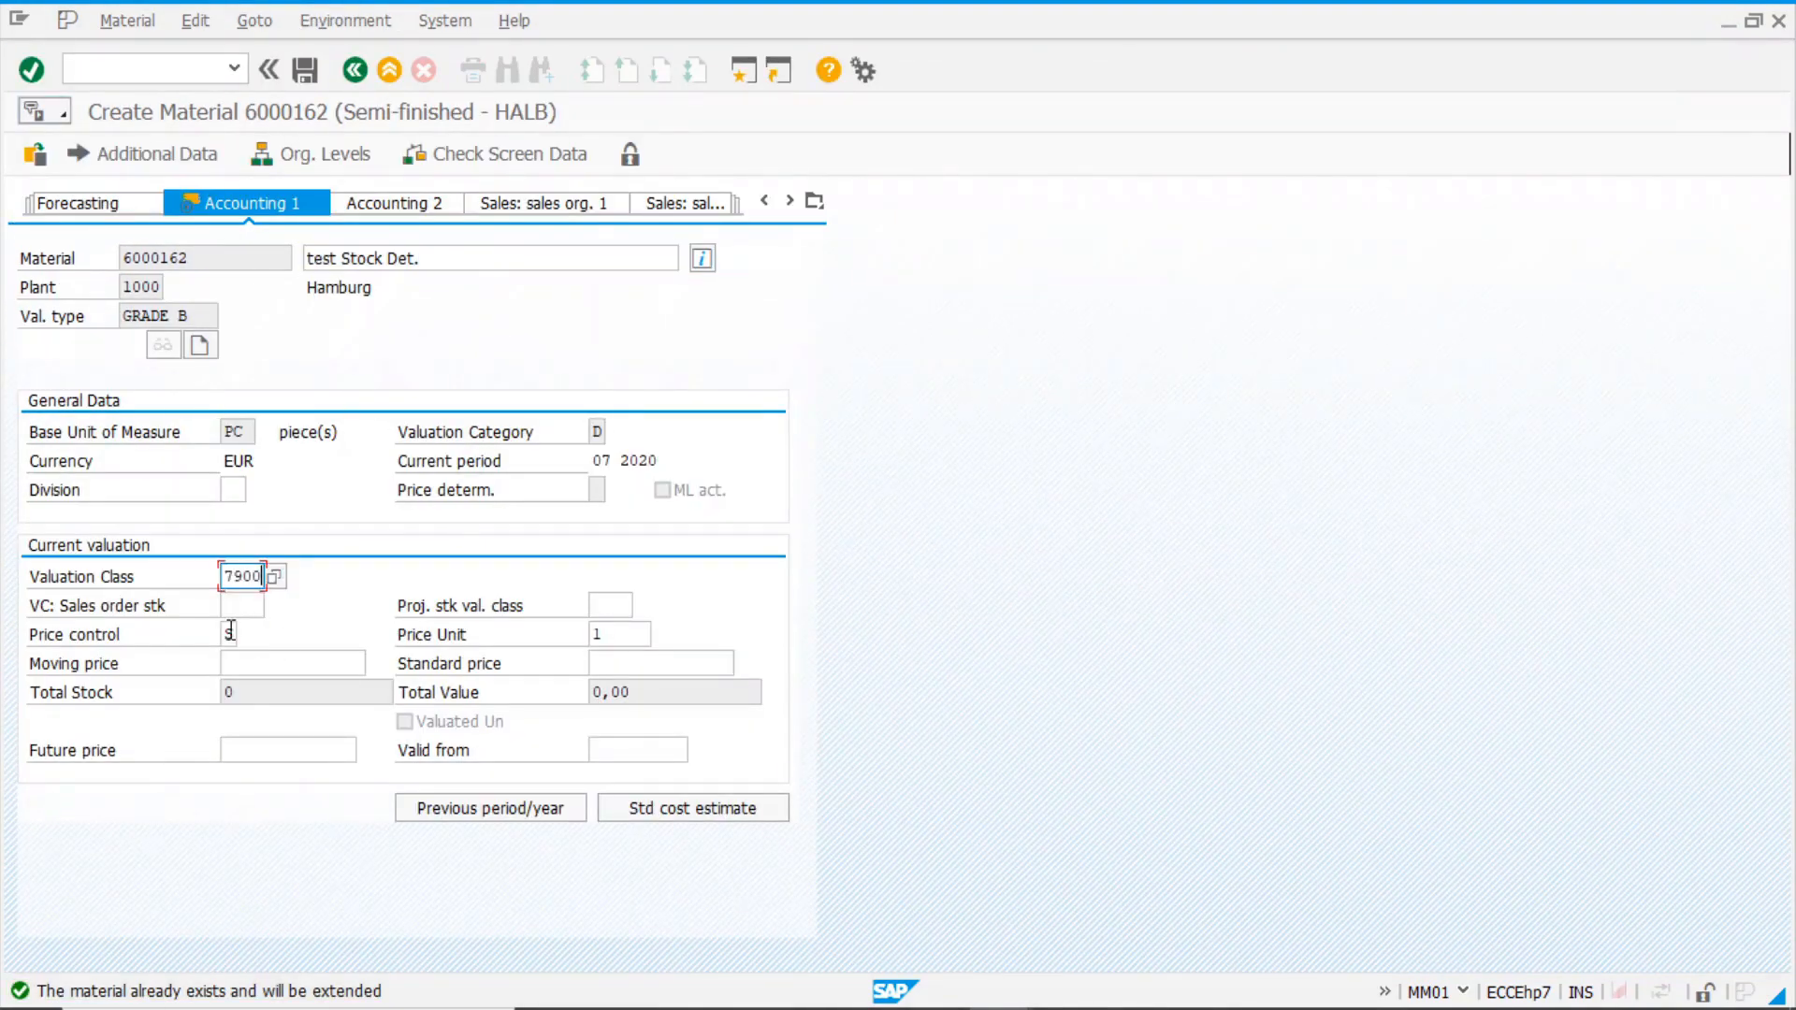
double_click(229, 634)
text(V)
key(Return)
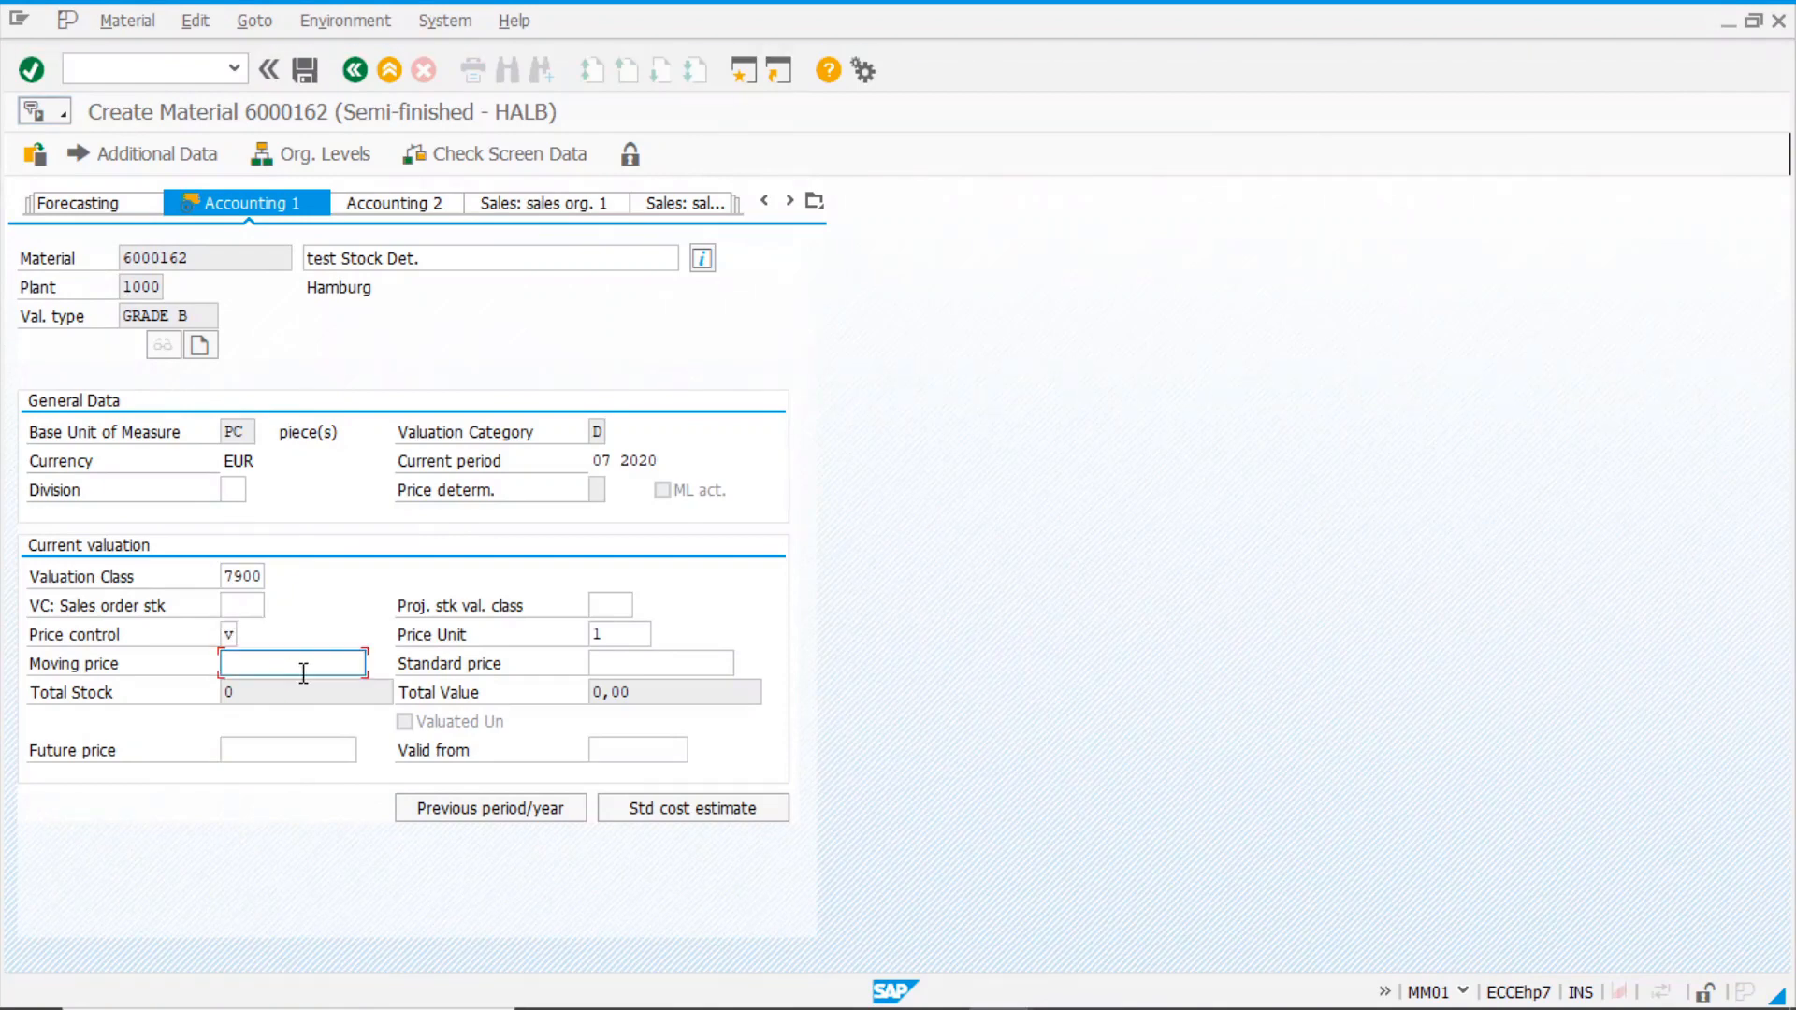
key(Return)
click(344, 532)
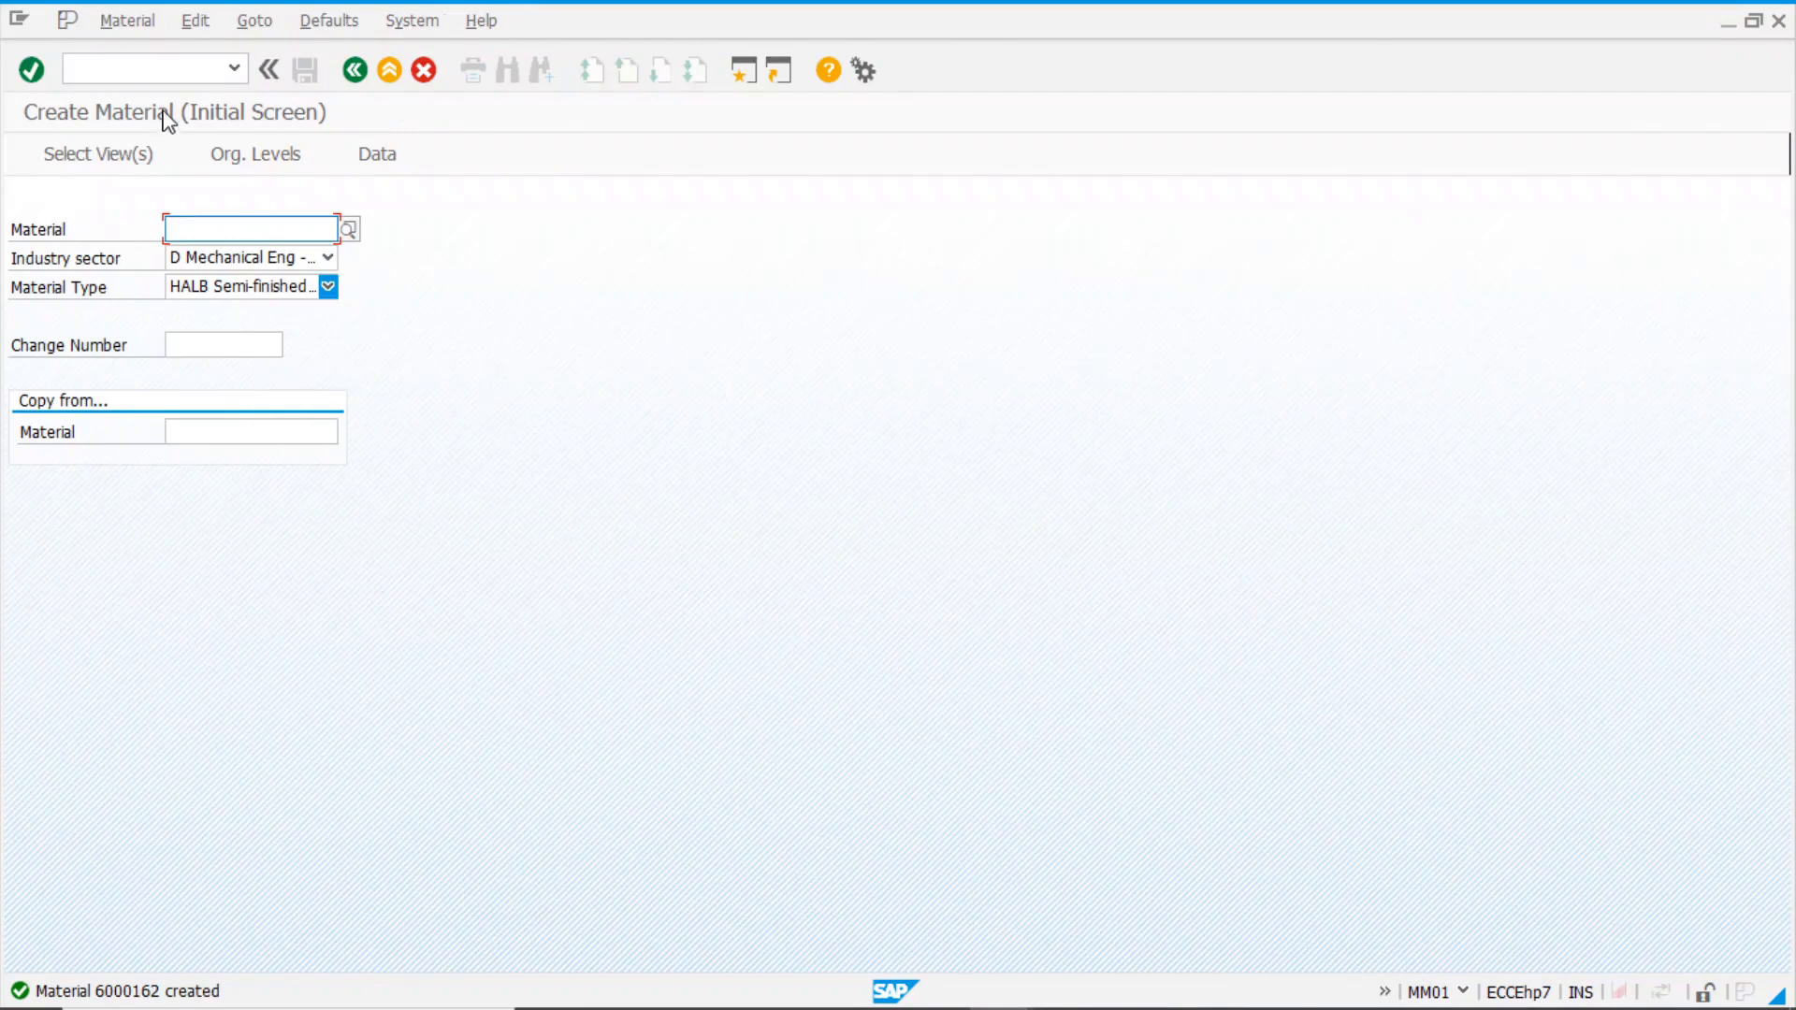
- Start a consignment info record in ME11 for vendor 1111, material 6000162, purchasing organization 1000 and plant 1000, accepting the general data
click(159, 70)
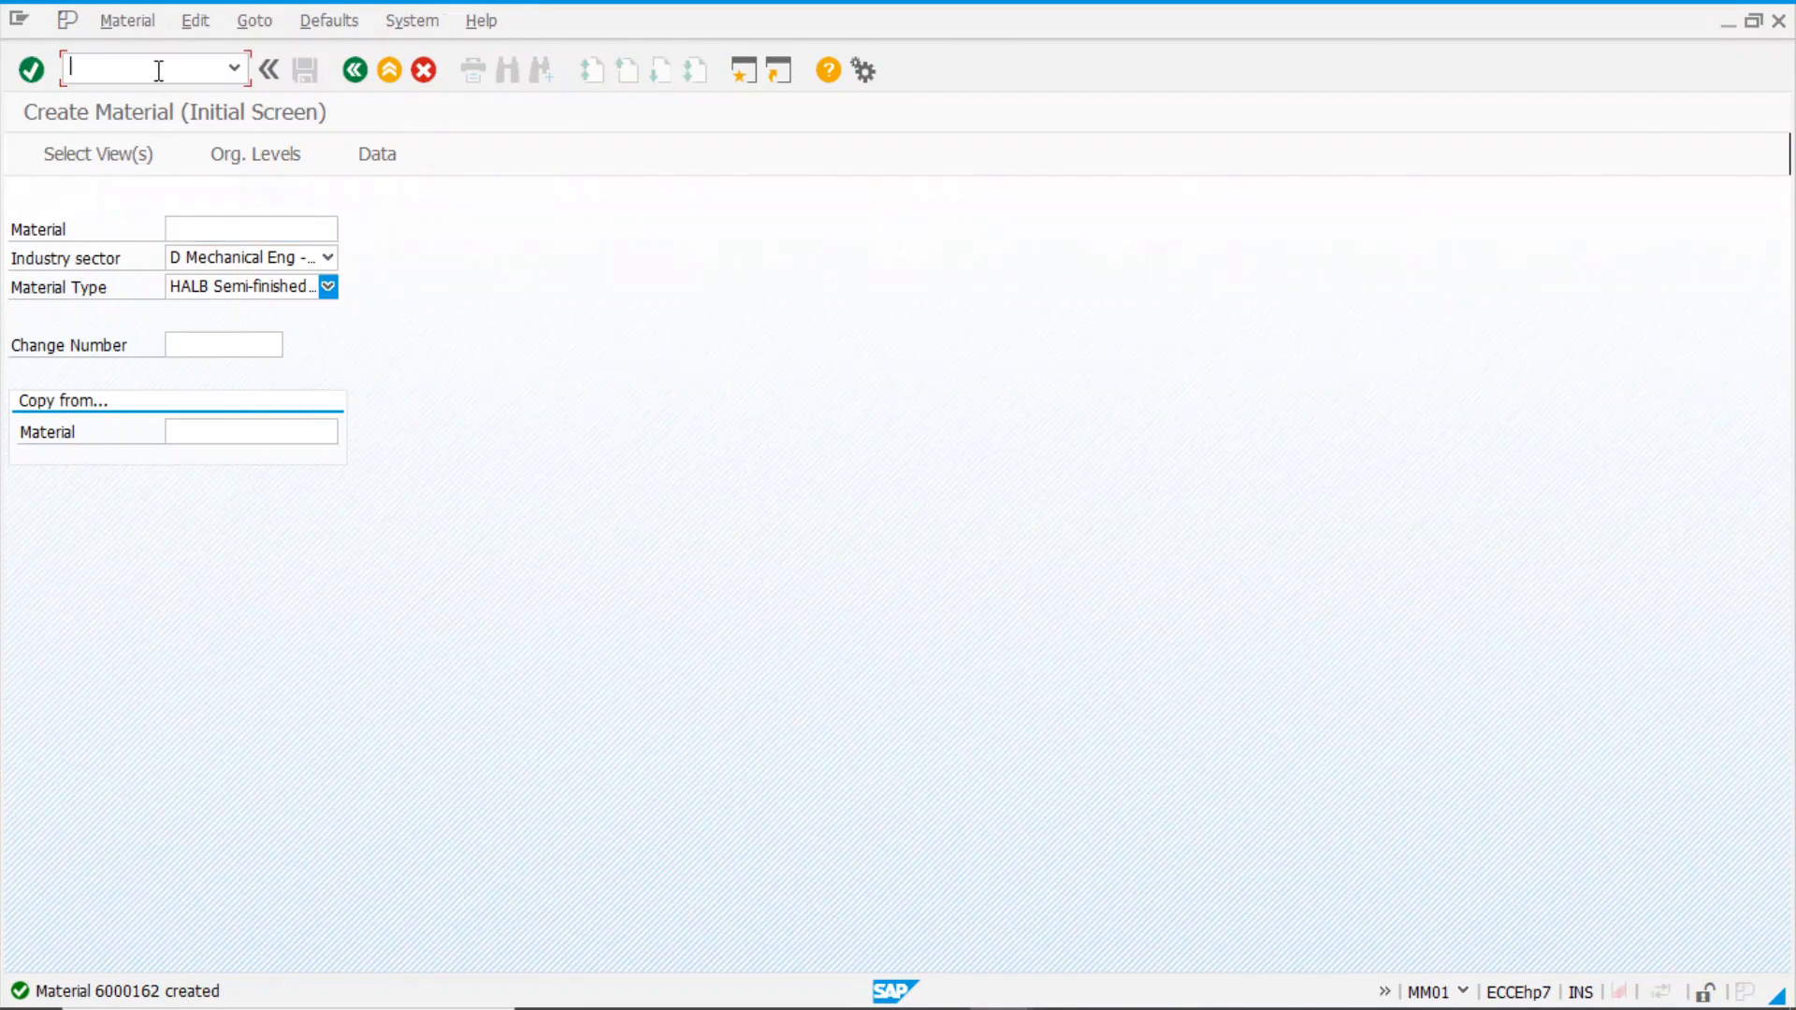
text(/nme11)
key(Return)
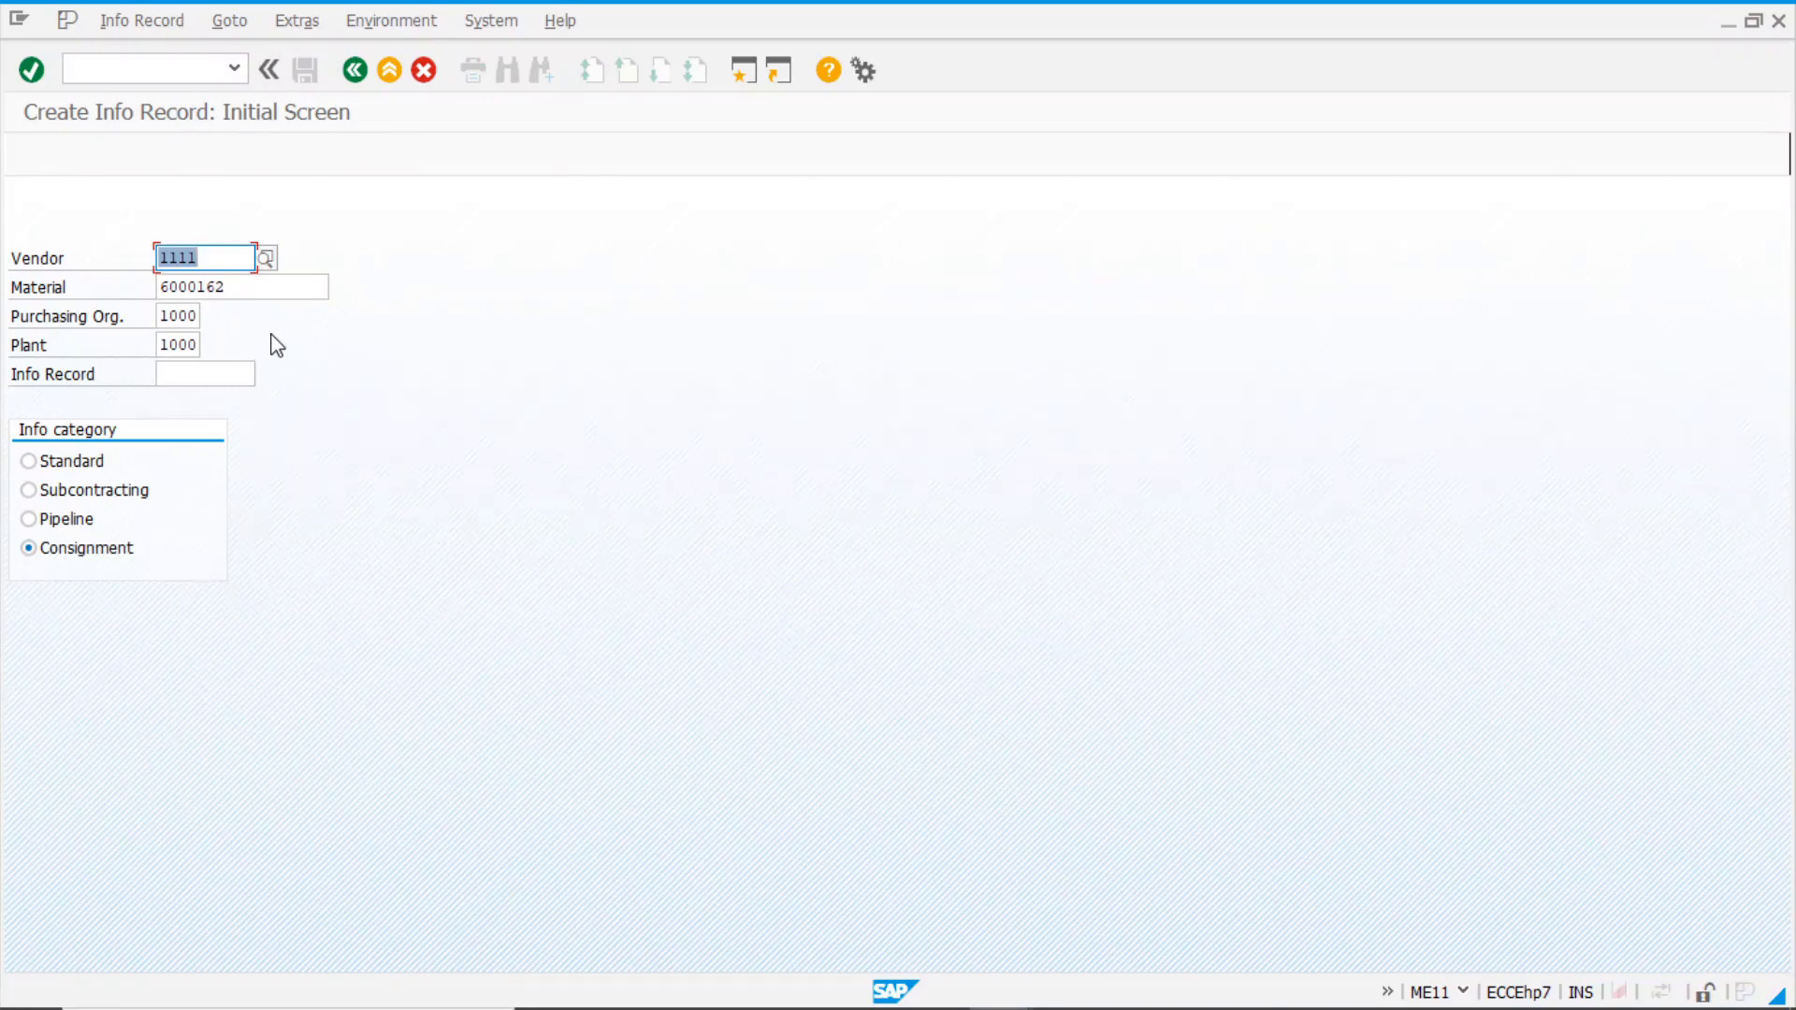
key(Return)
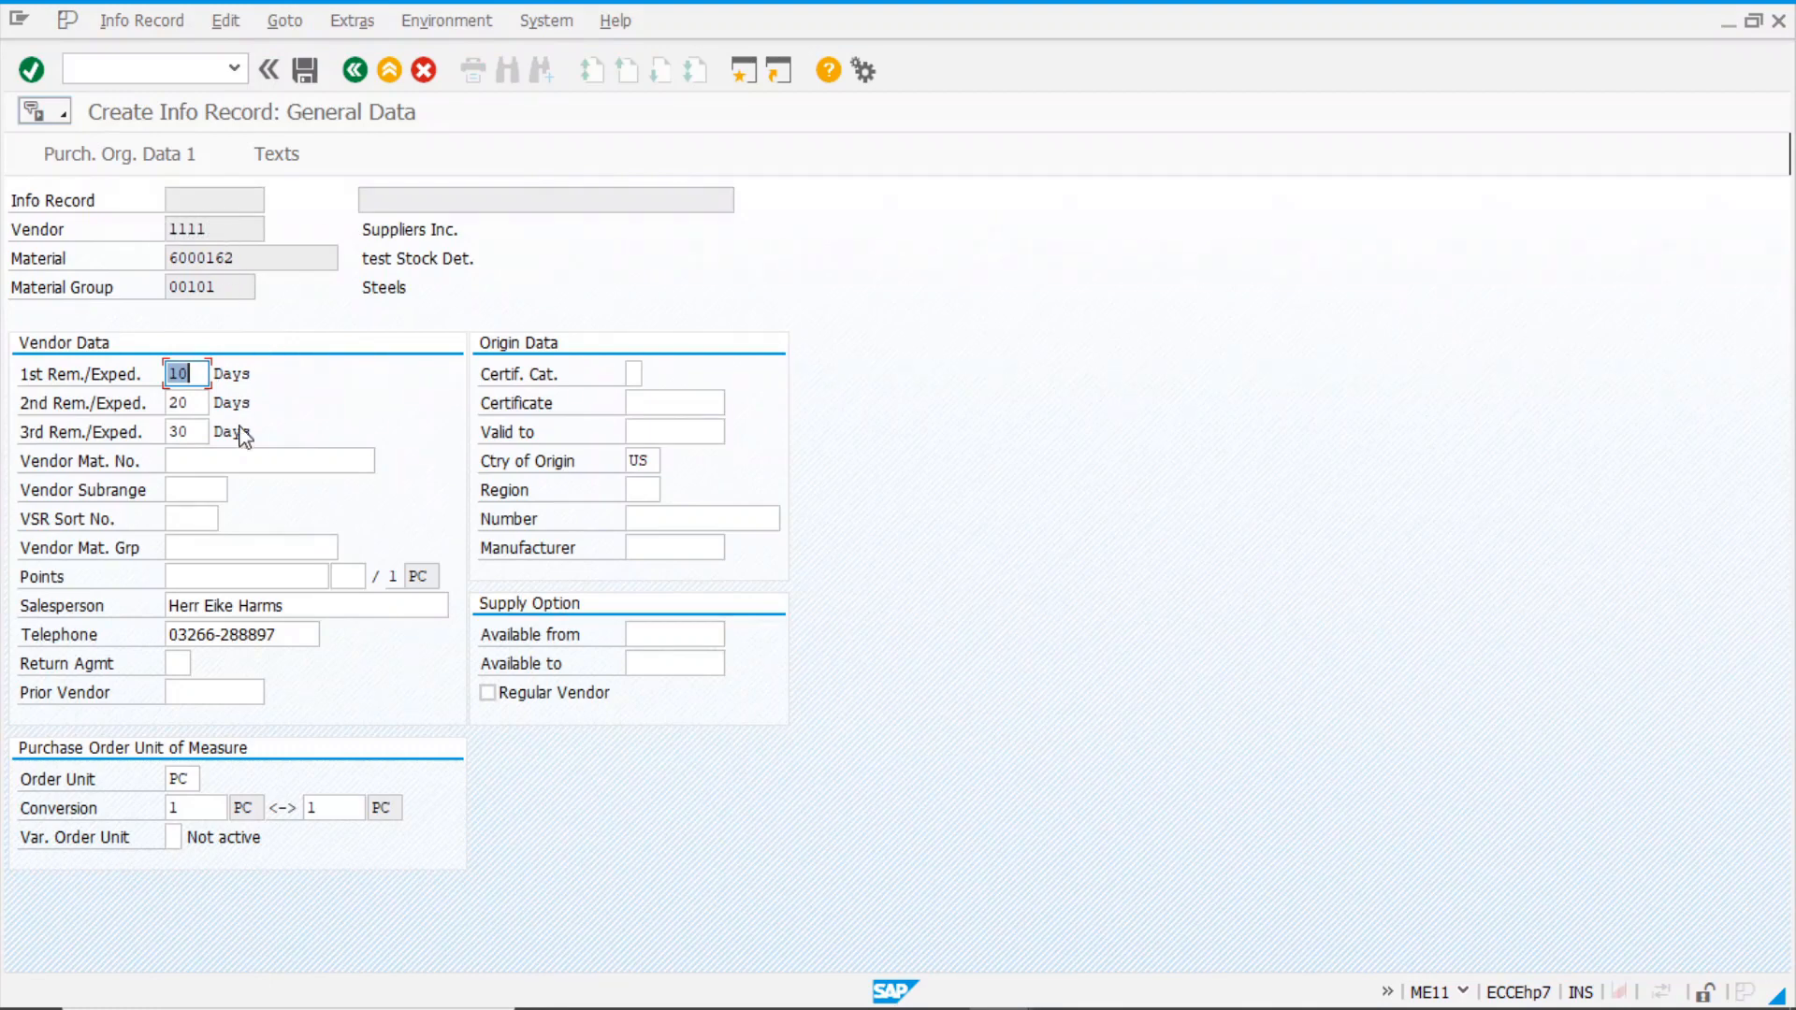
key(Return)
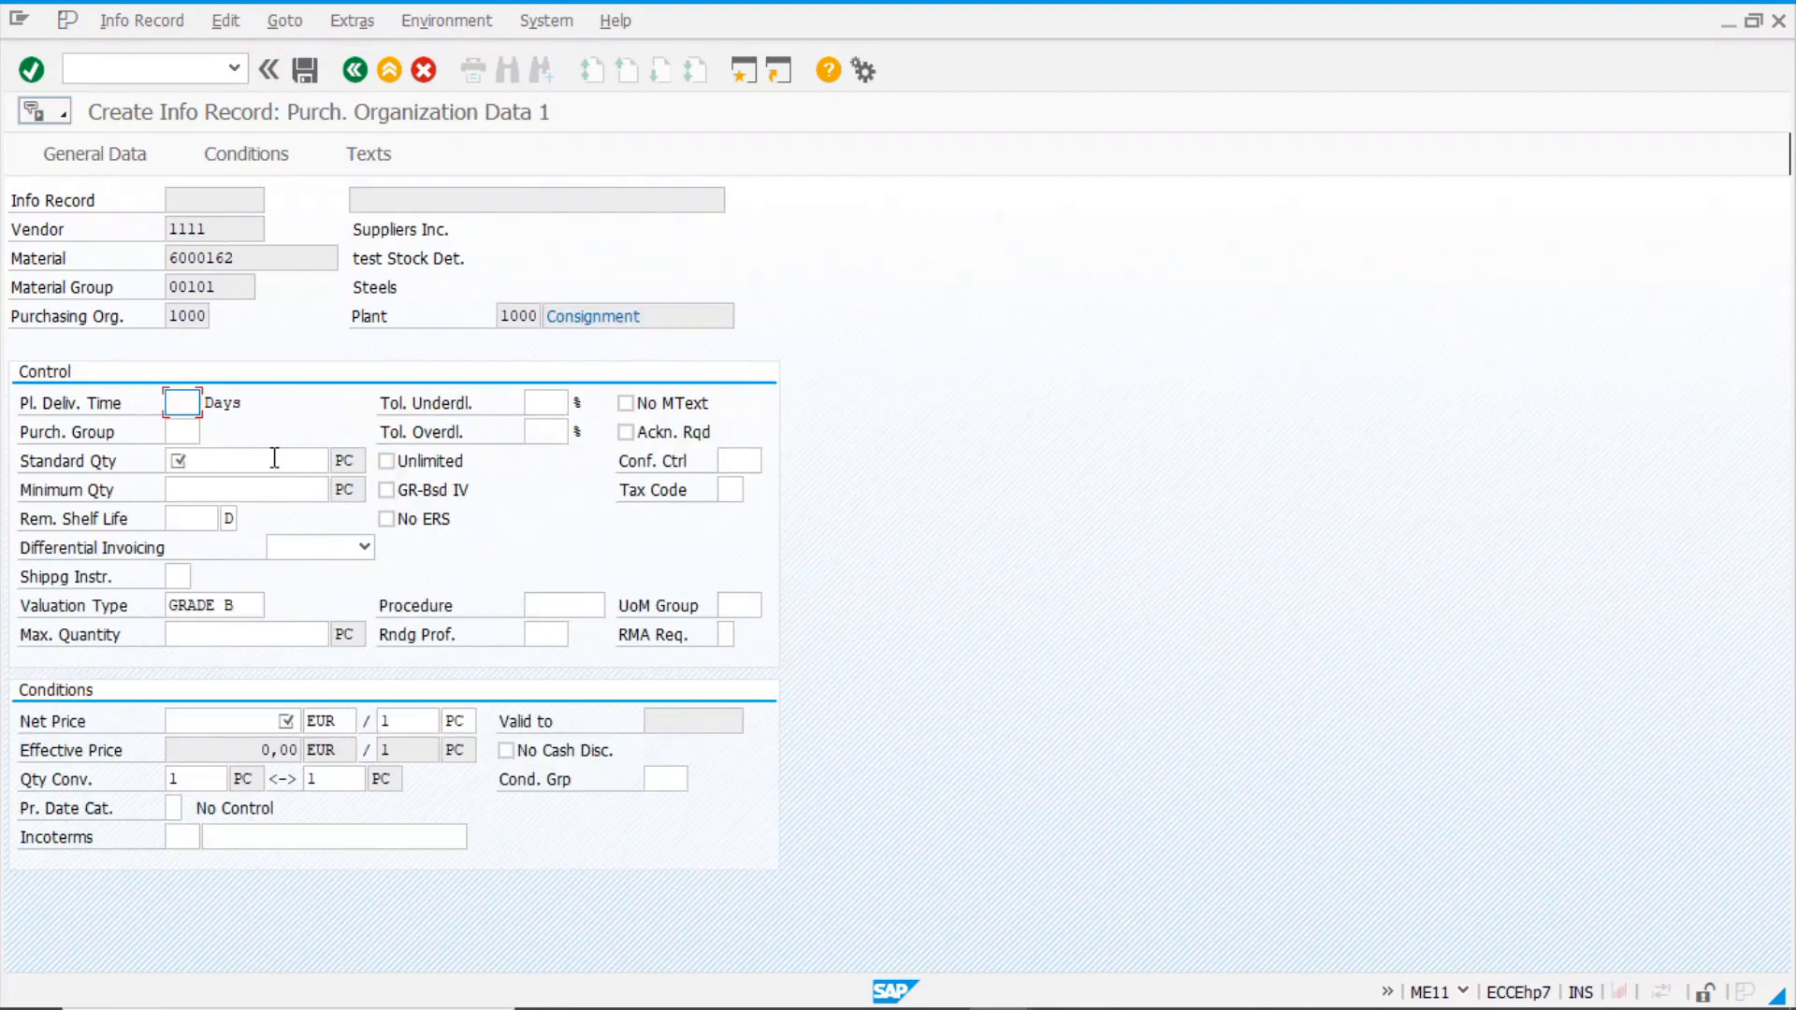
- Enter a planned delivery time of 5 days, standard quantity 1 and tax code 0I in the info record's control data
text(5)
click(190, 461)
text(1)
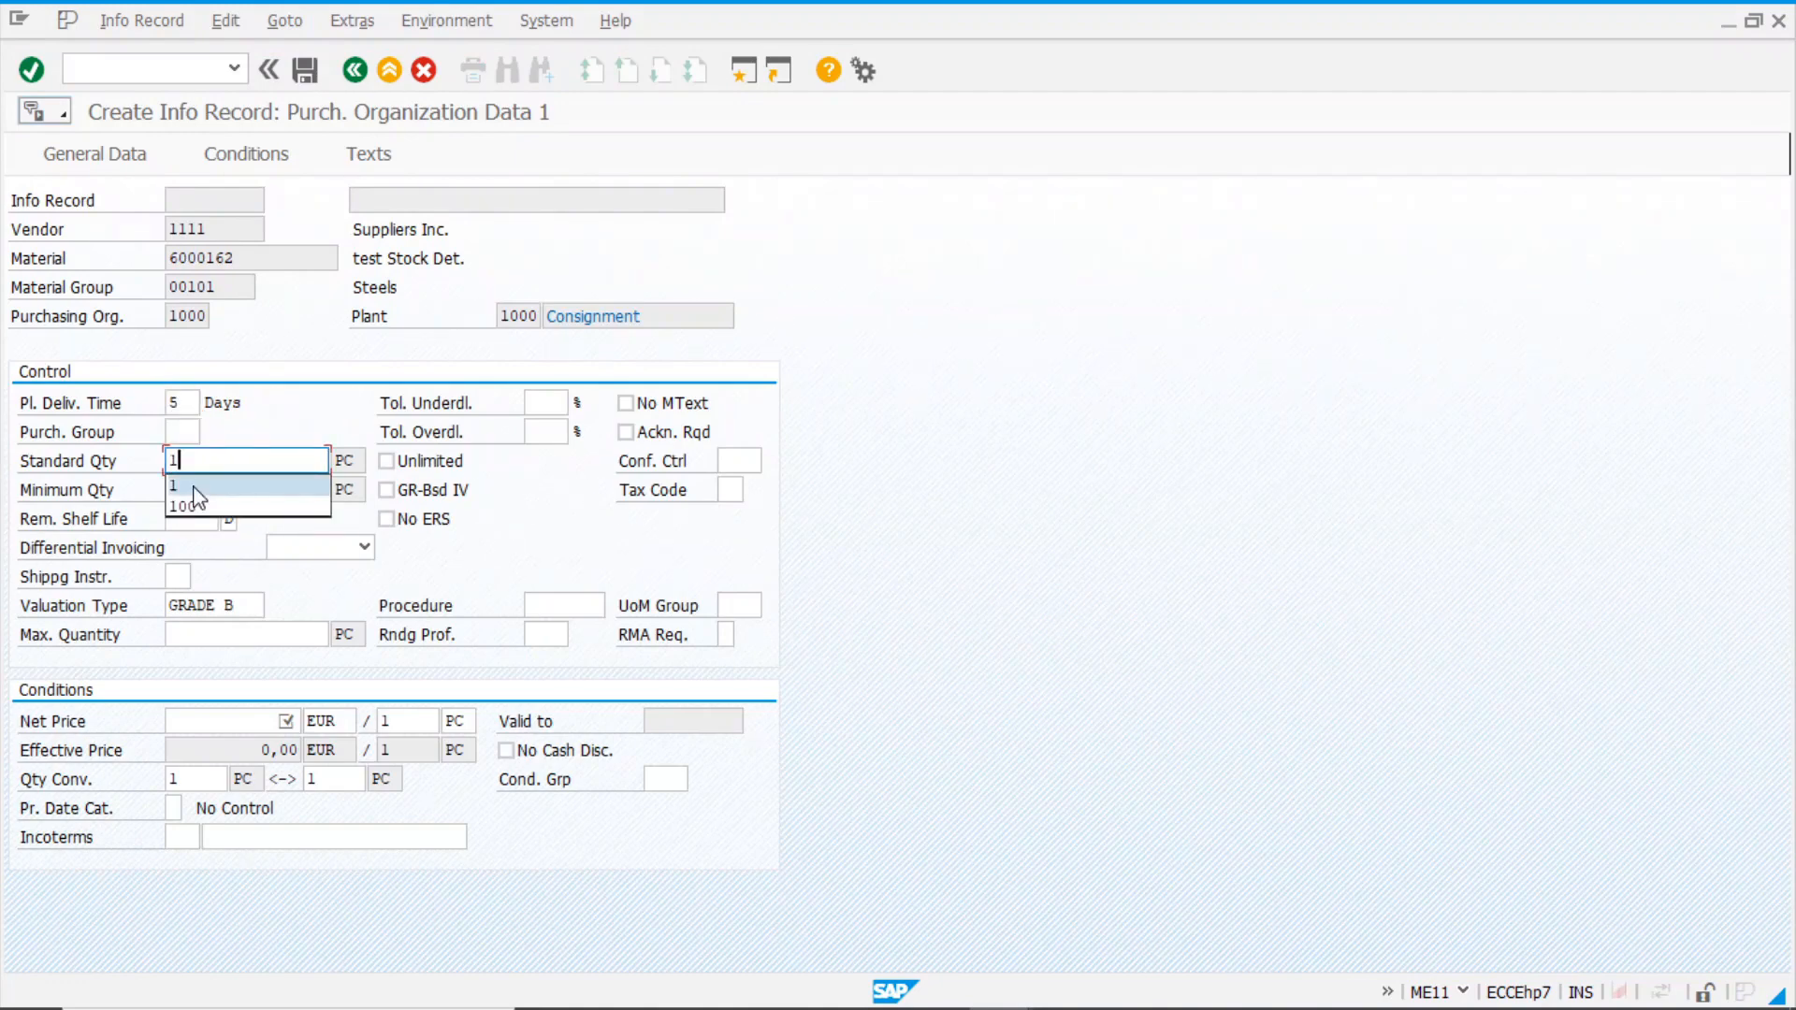
click(731, 489)
click(741, 517)
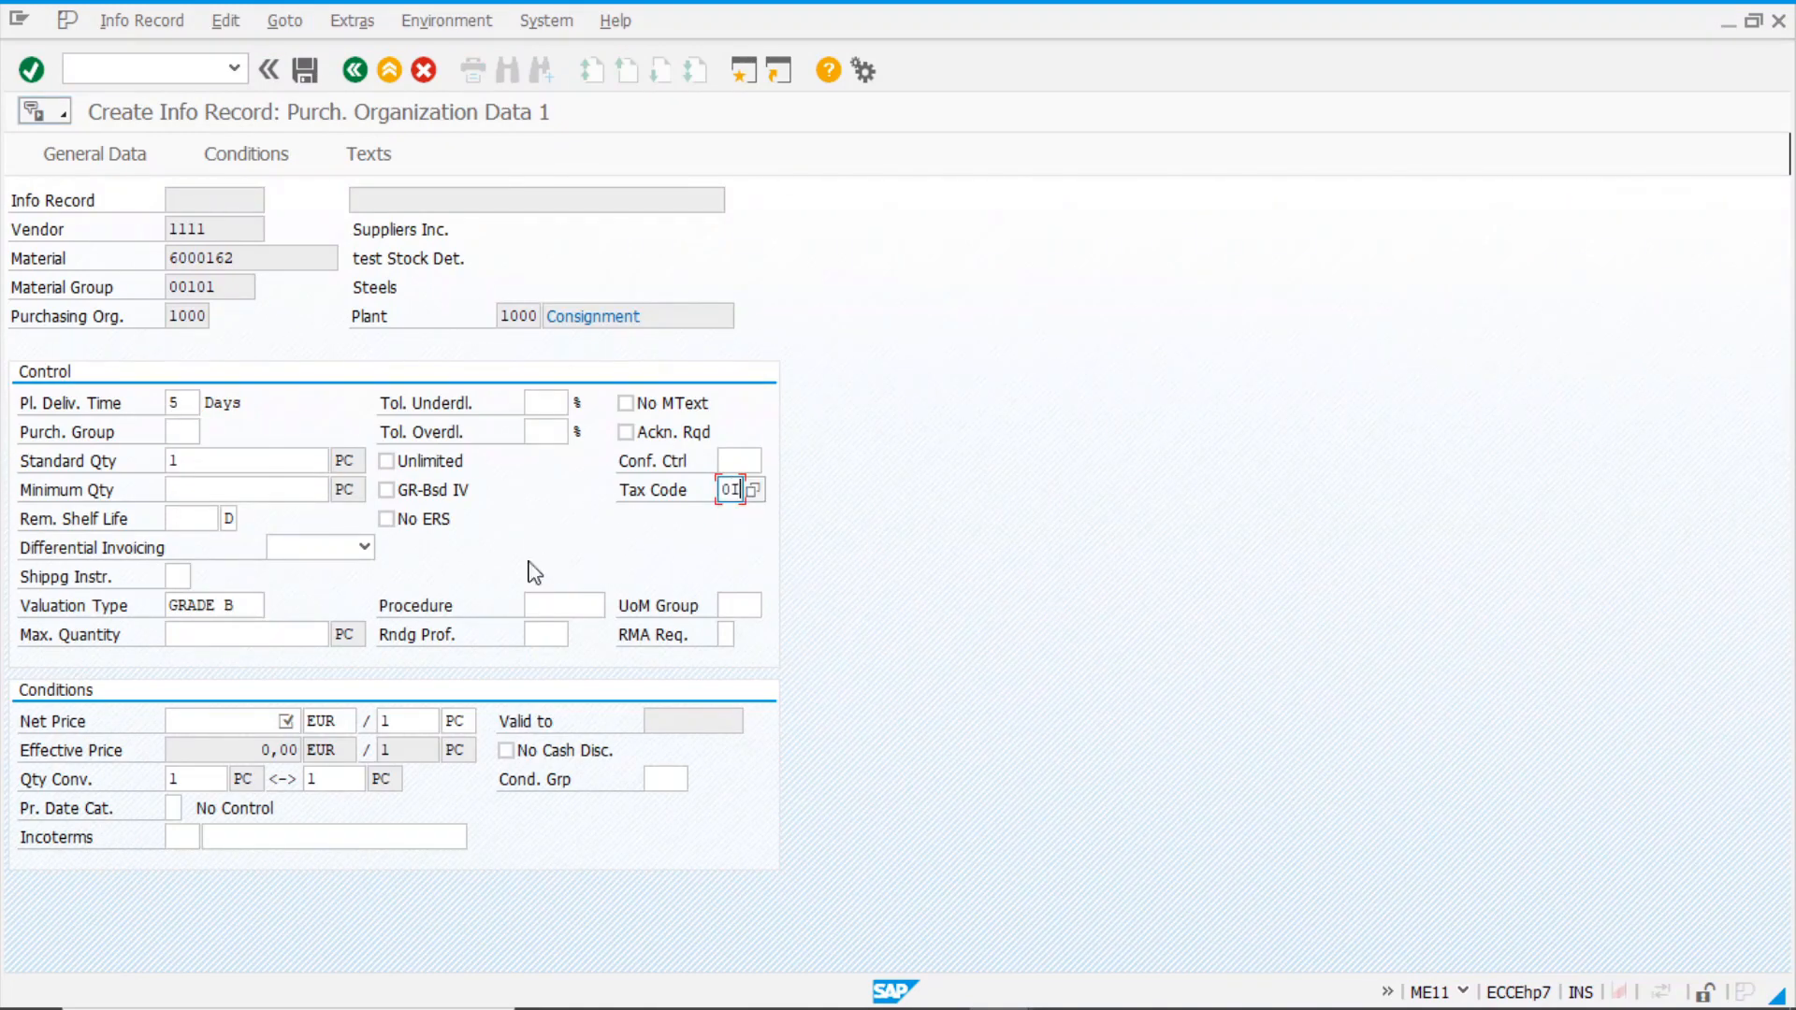
- Set the info record's net price to 12 EUR and its purchasing group to 000, and accept the purchasing organization data
click(240, 727)
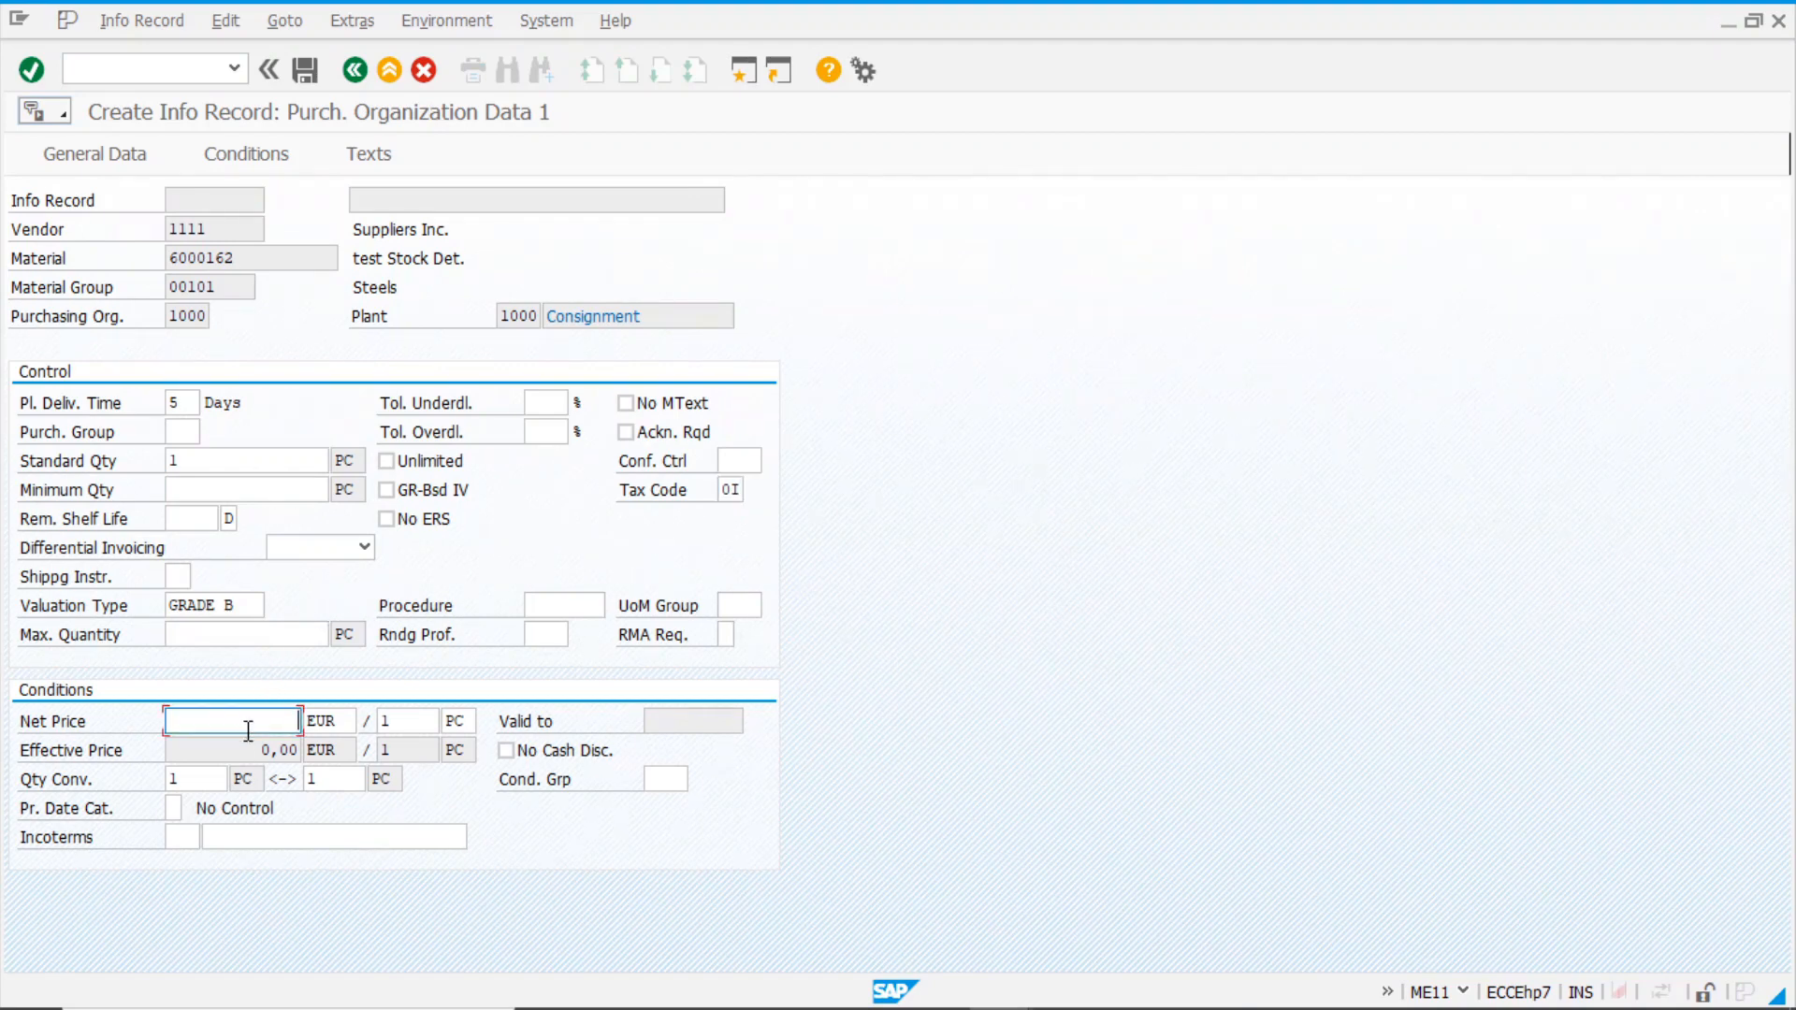
text(12)
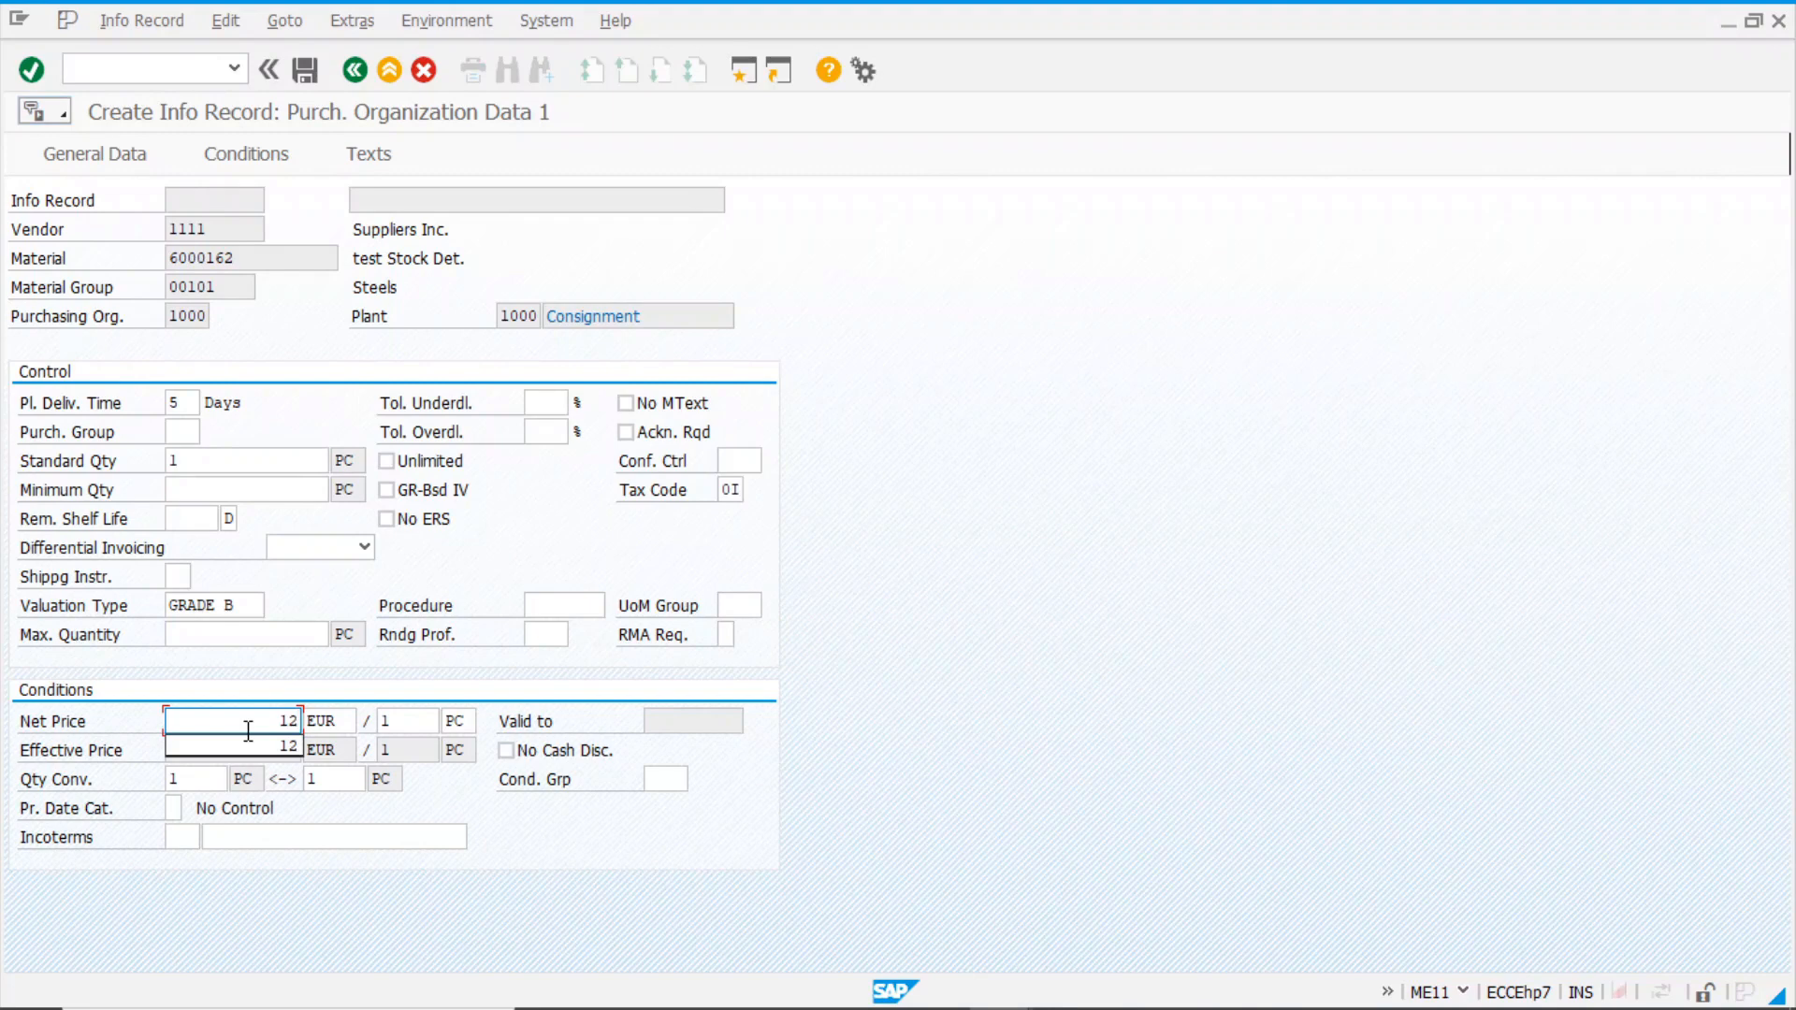
key(Return)
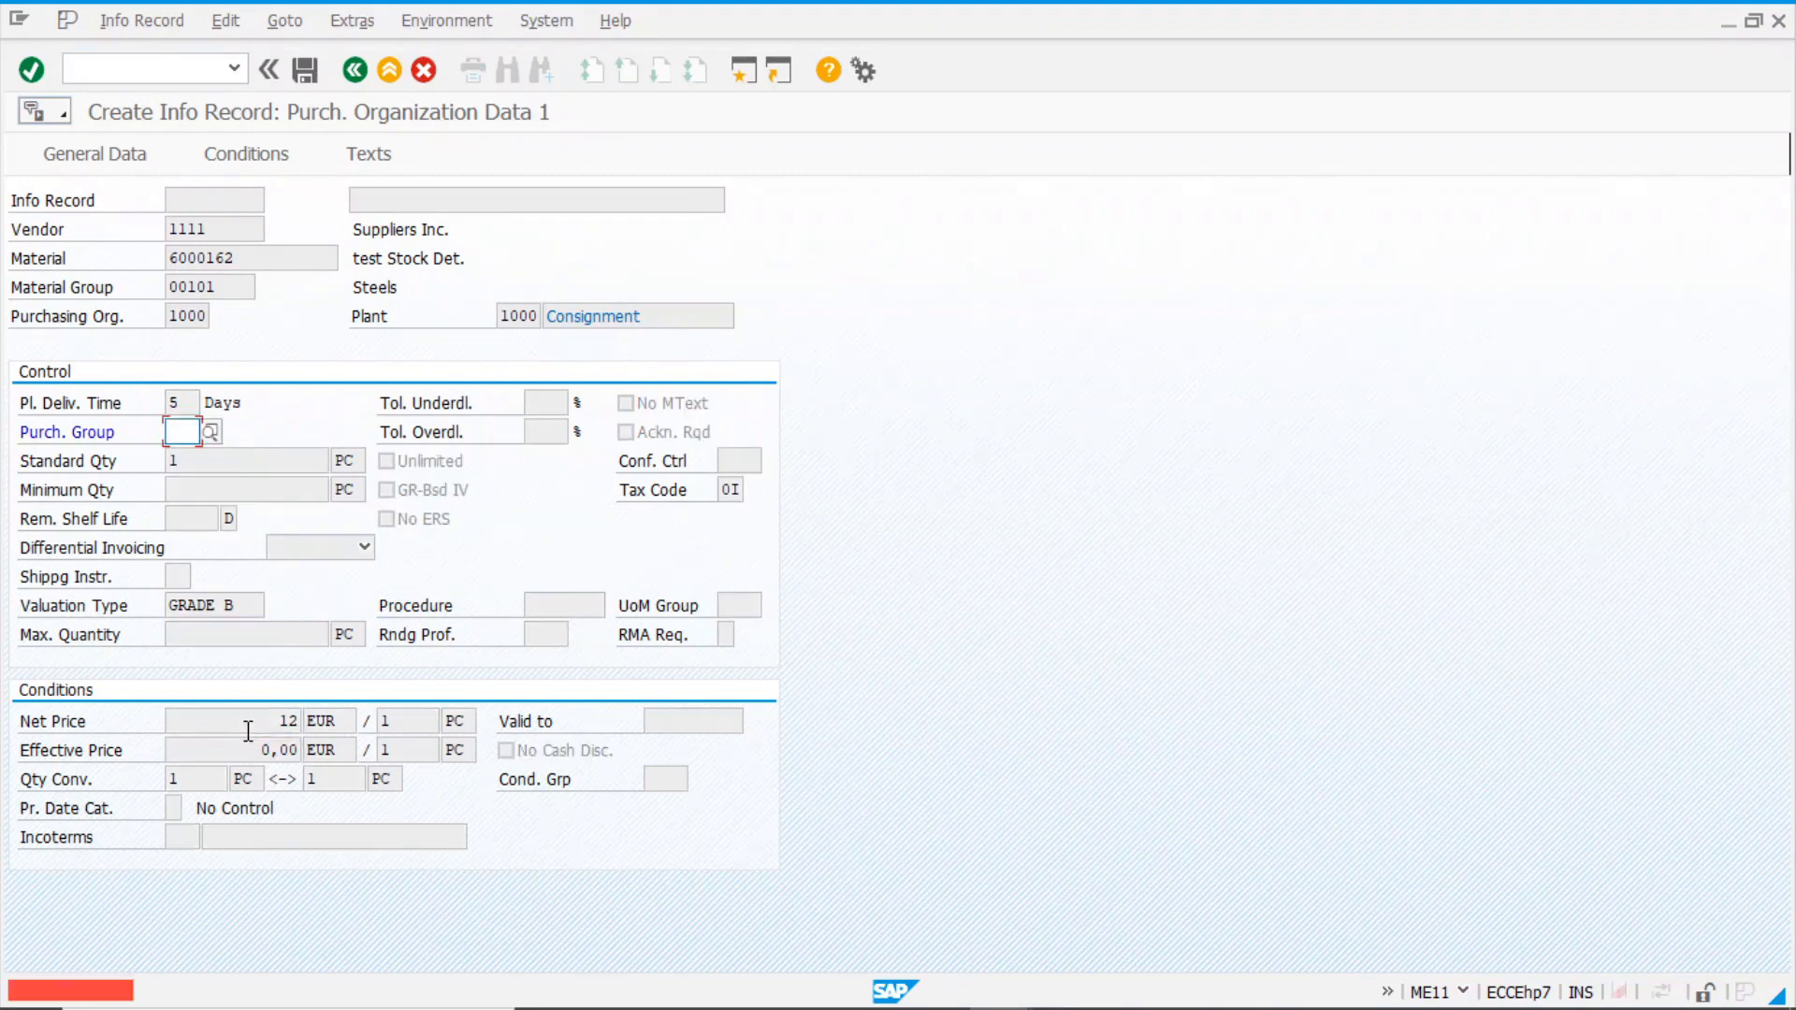
text(000)
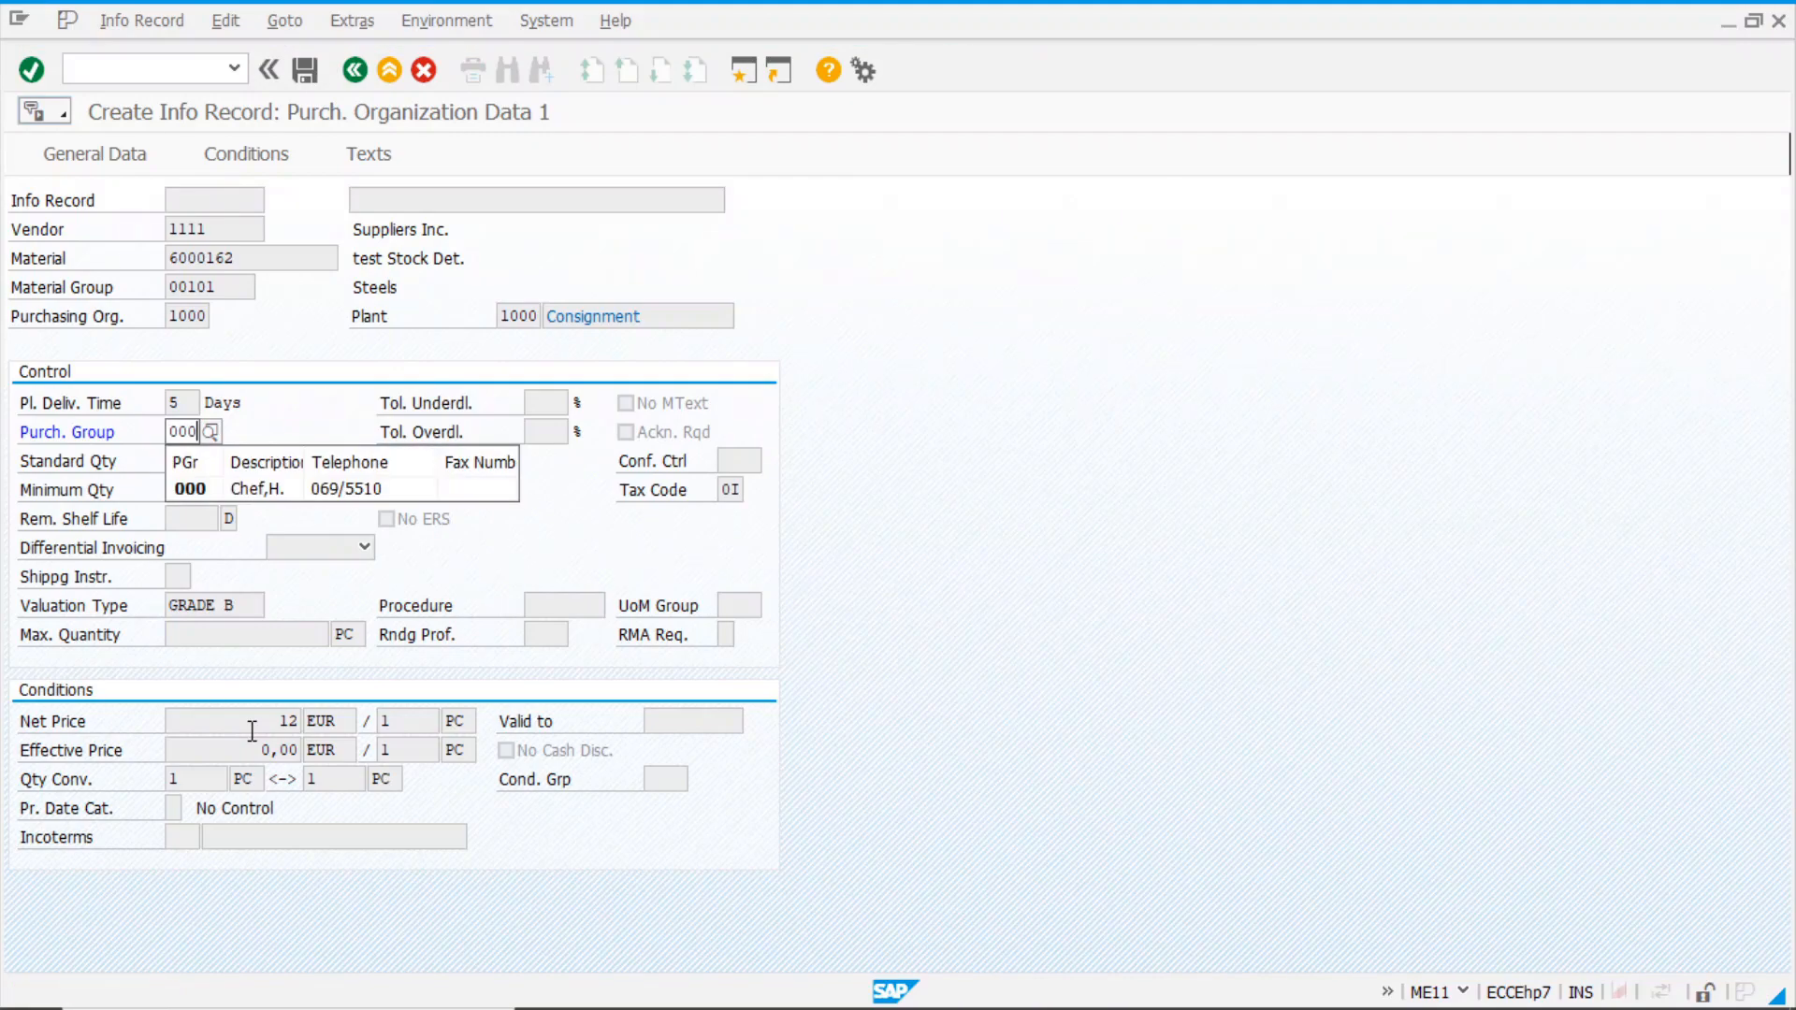
key(Return)
key(Return)
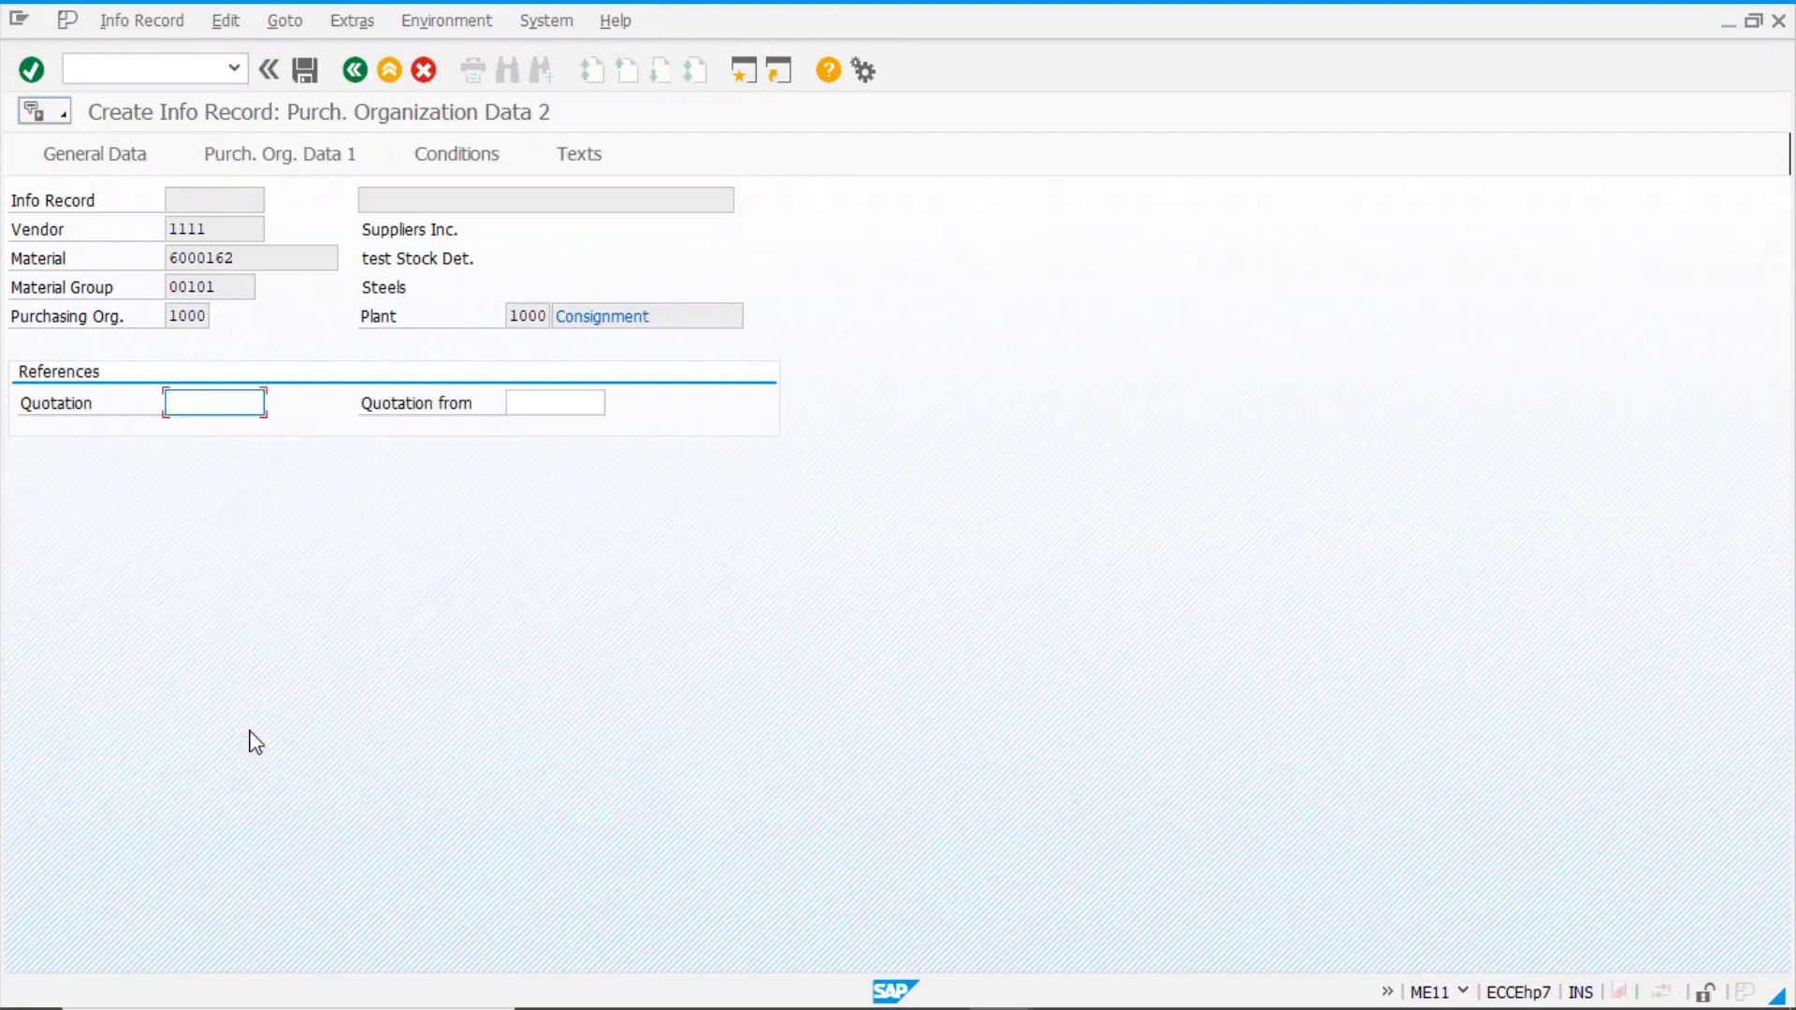
- Return to the first purchasing organization data screen, change the valuation type to GRADE A and save the info record
click(318, 169)
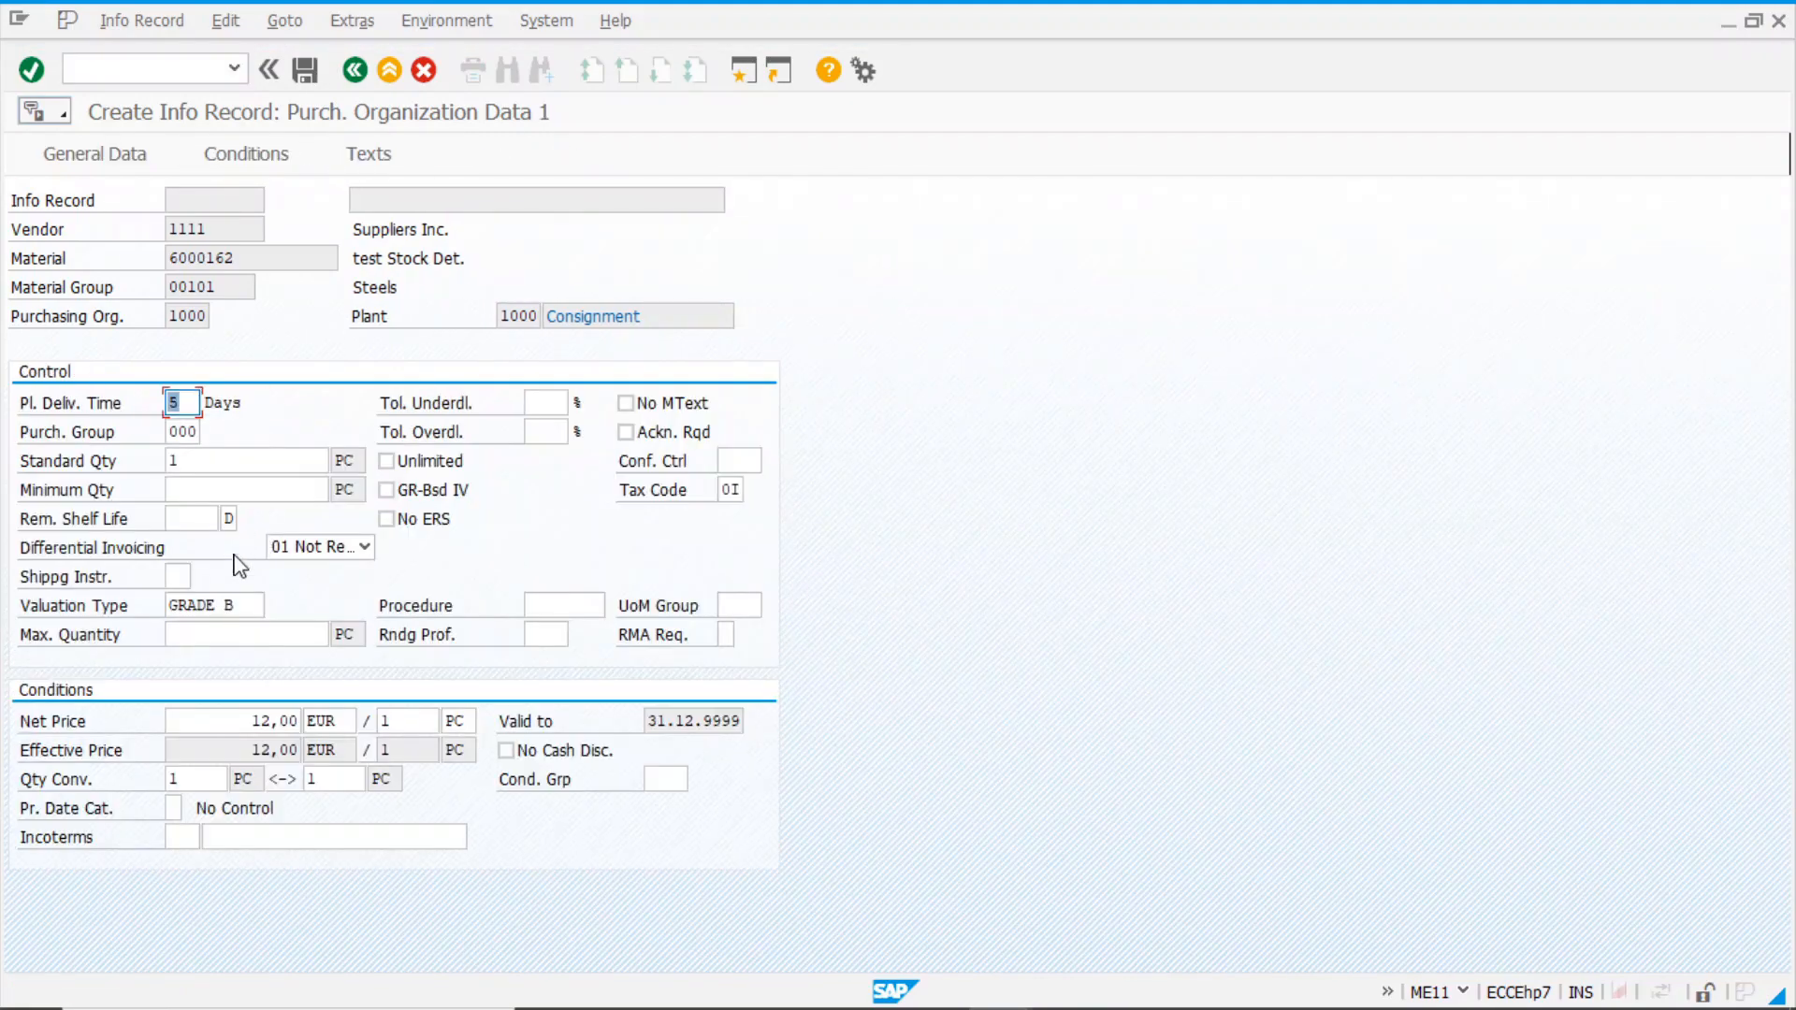
click(256, 608)
key(BackSpace)
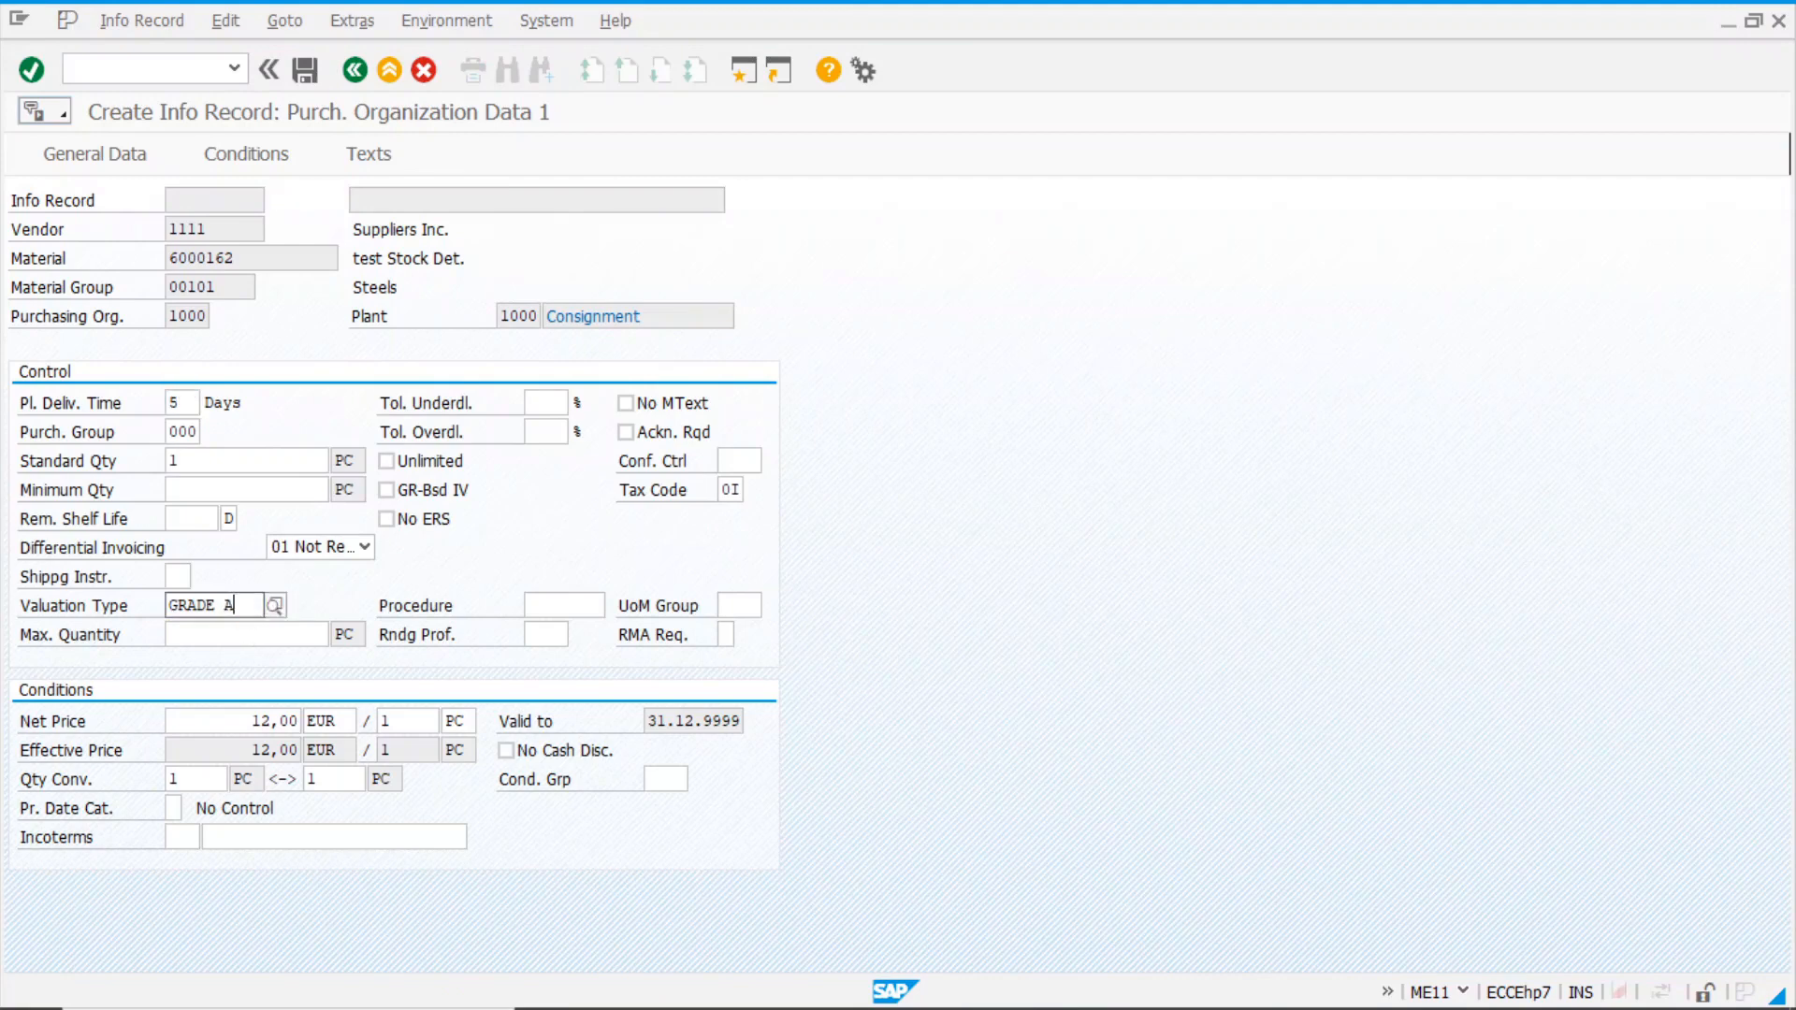
text(A)
click(305, 70)
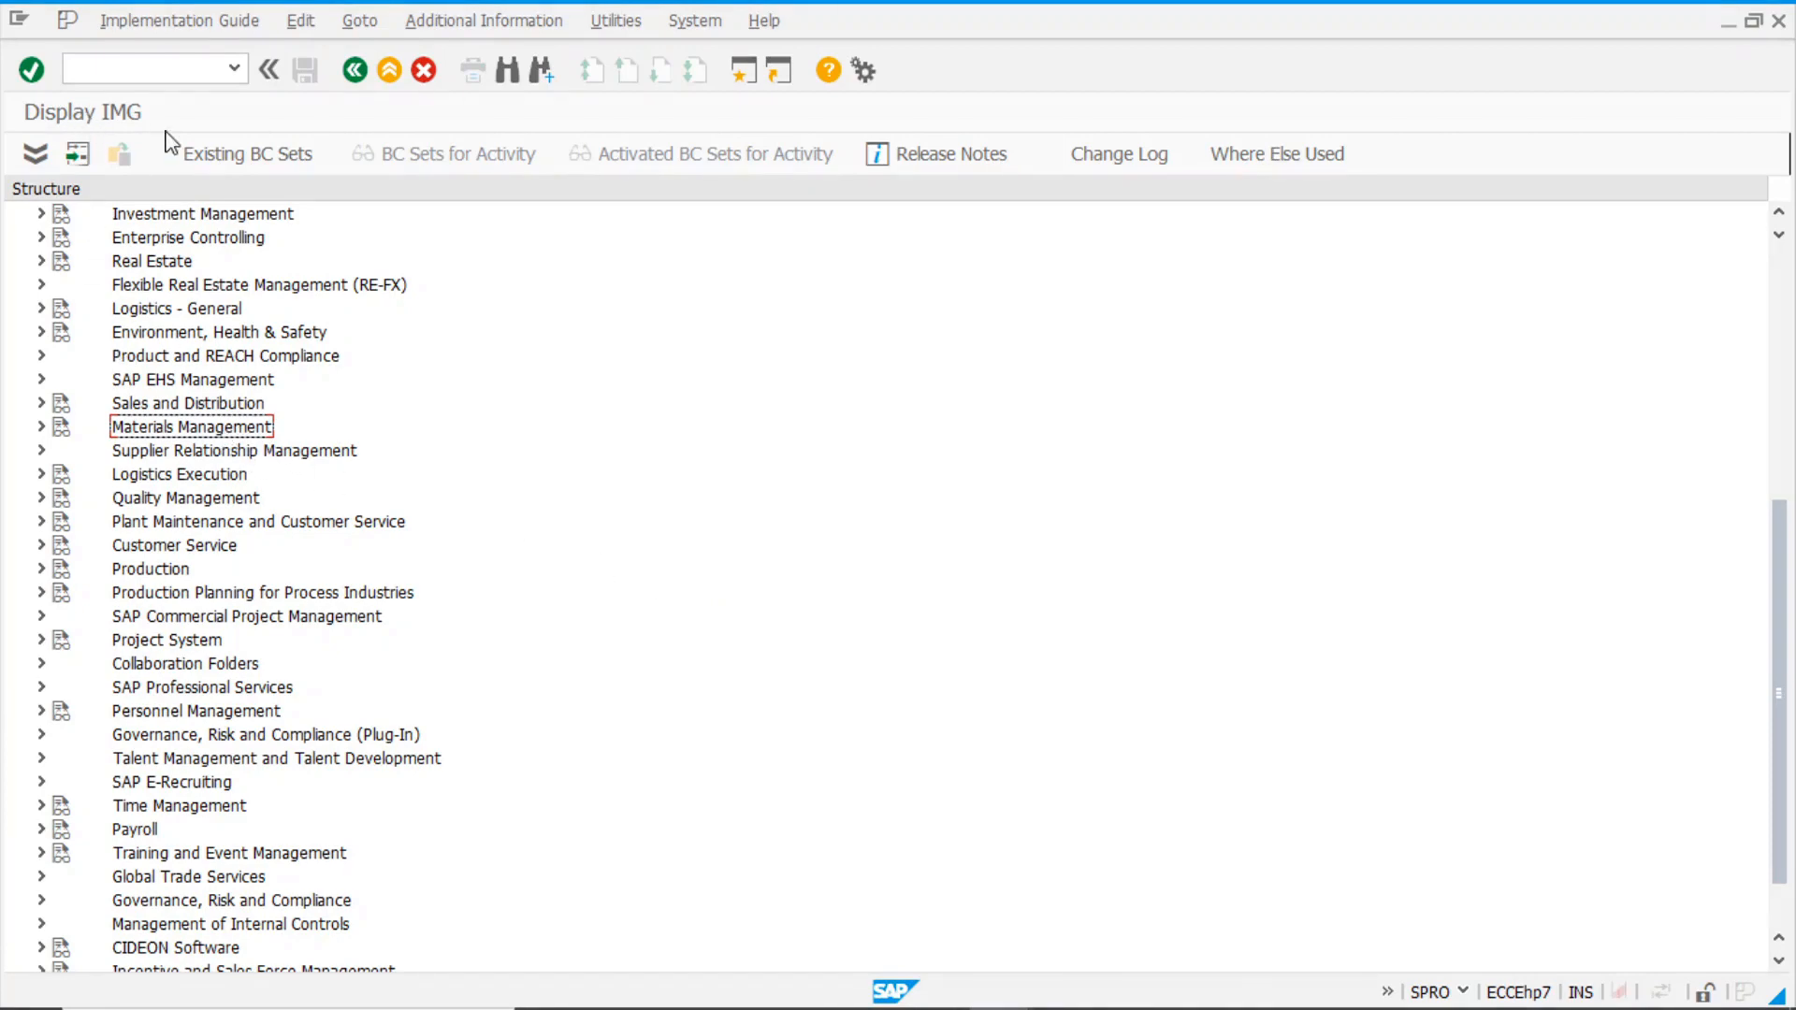
- In the SPRO implementation guide, open Define Strategies for Stock Determination under Inventory Management and Physical Inventory, and widen the dialog structure
click(41, 429)
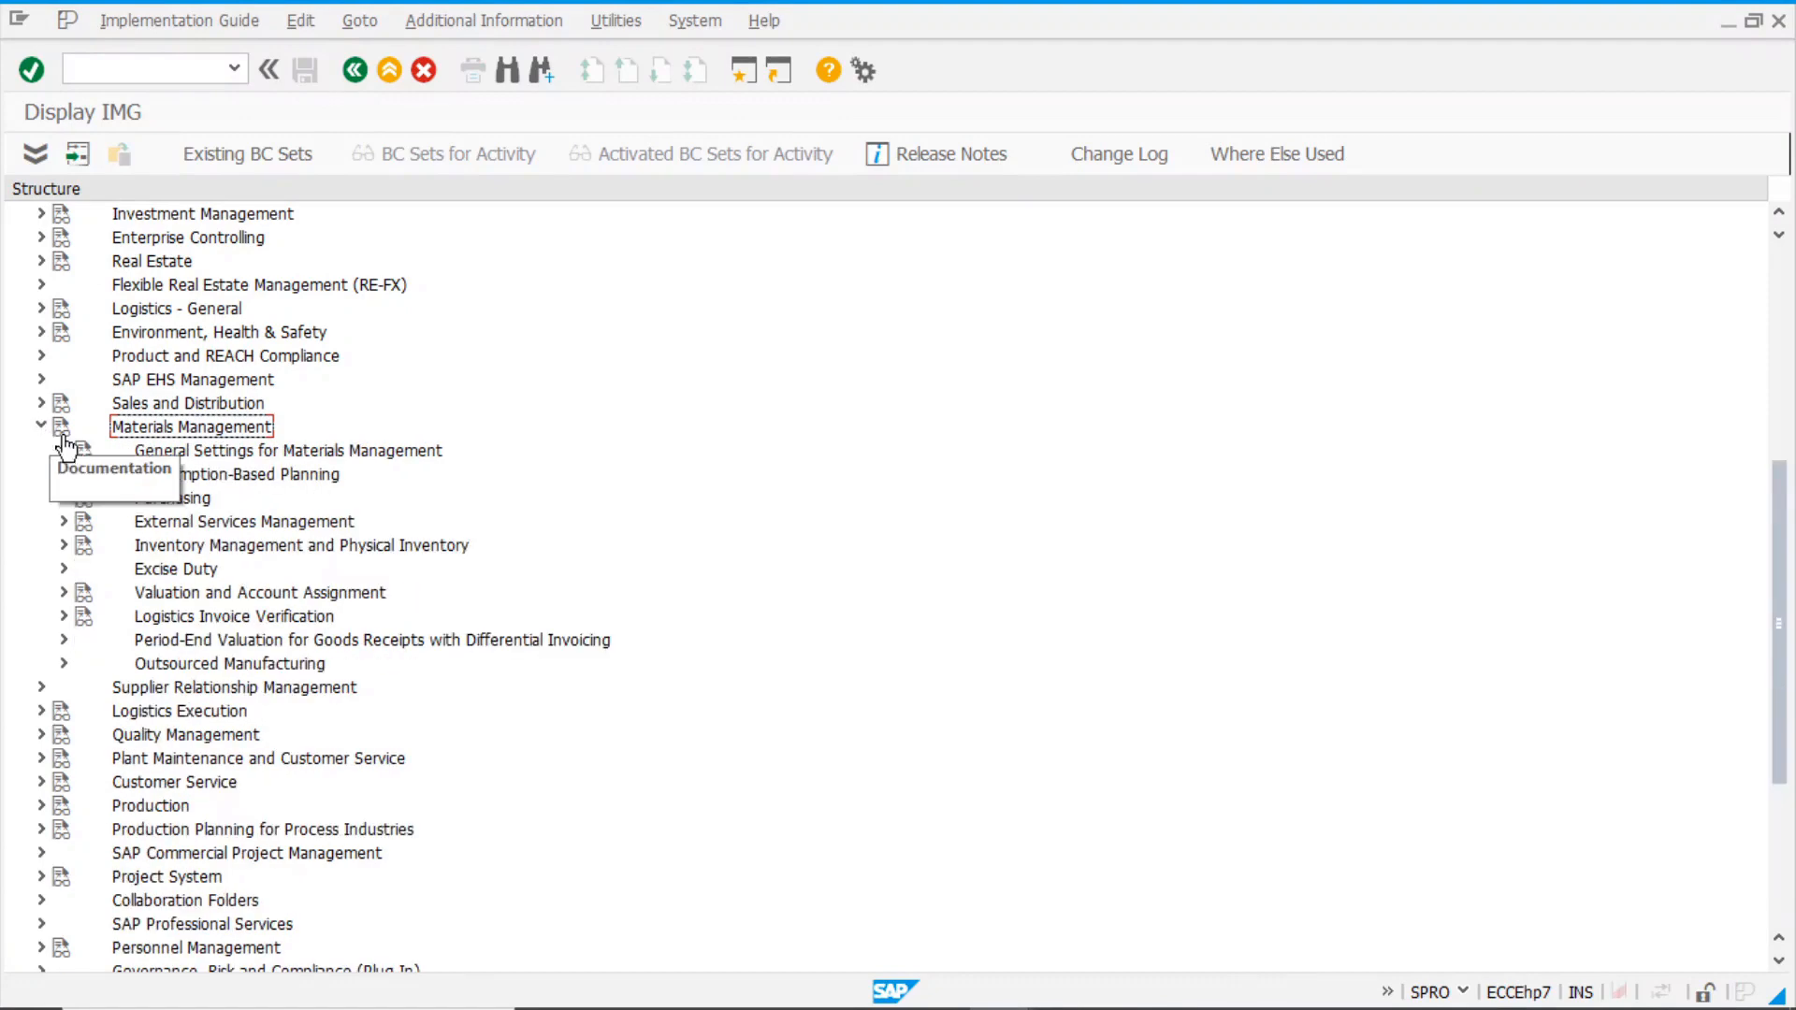
click(63, 546)
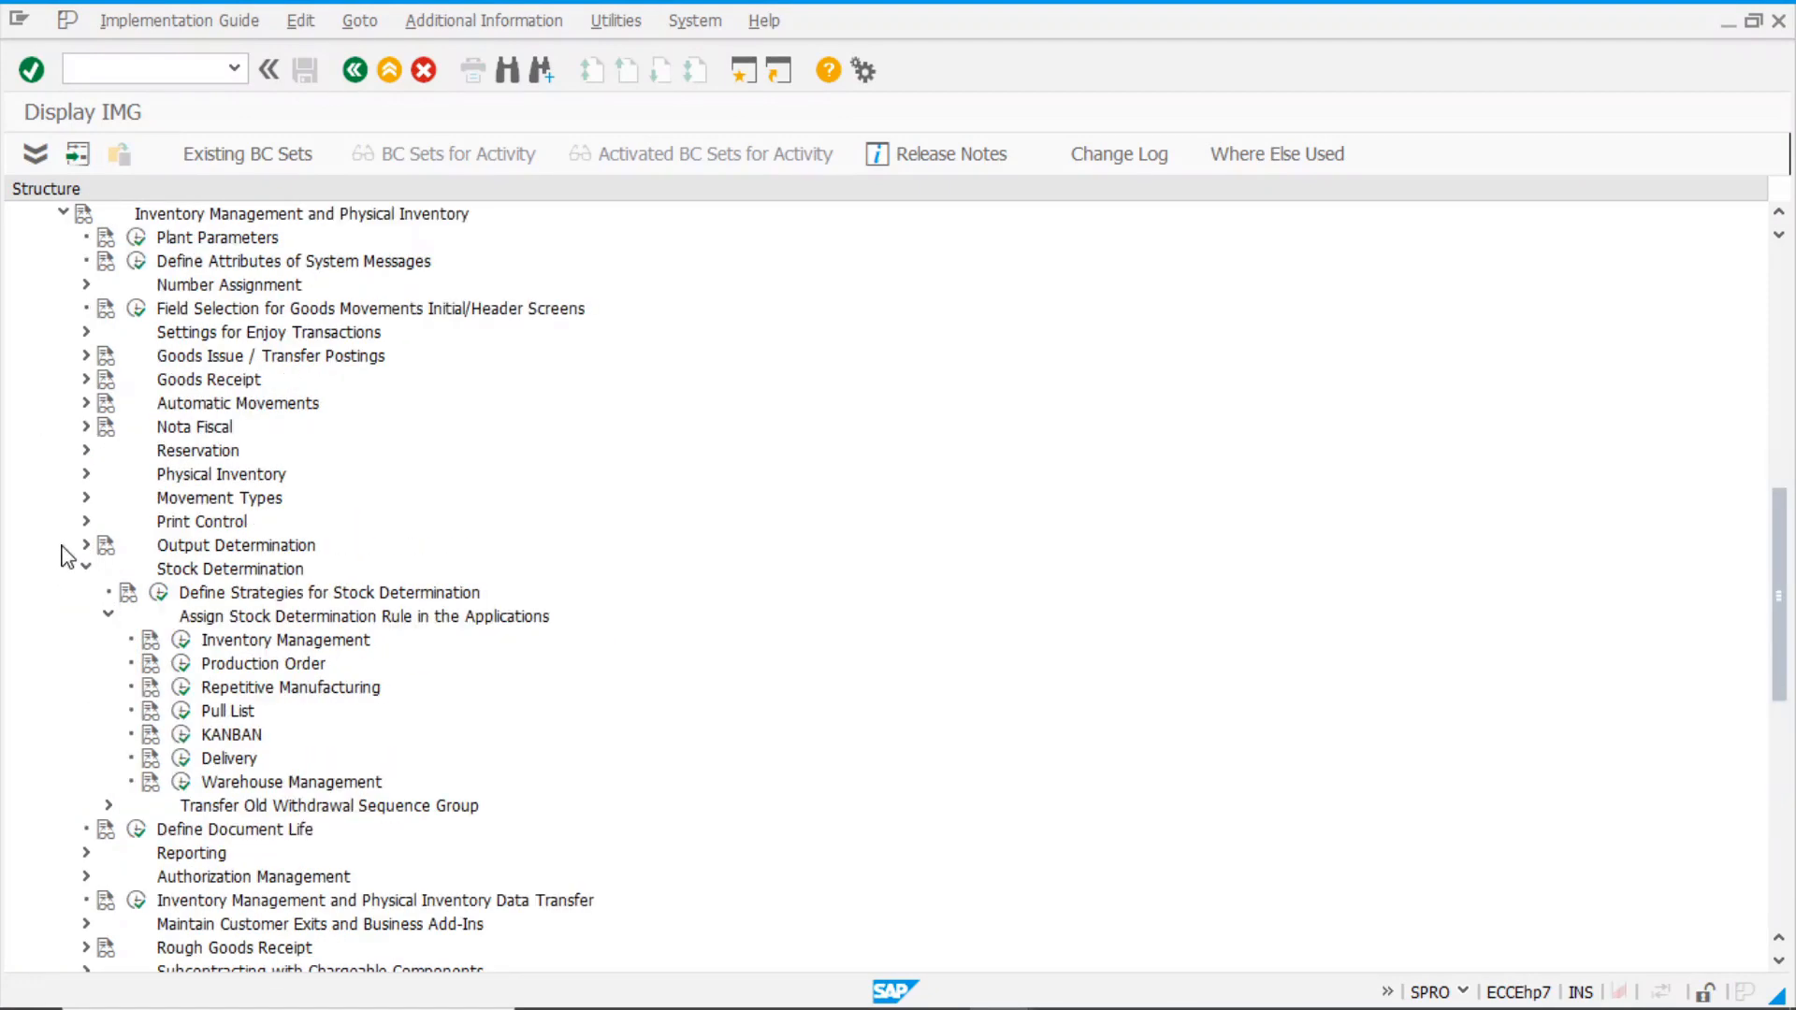
click(227, 573)
click(158, 596)
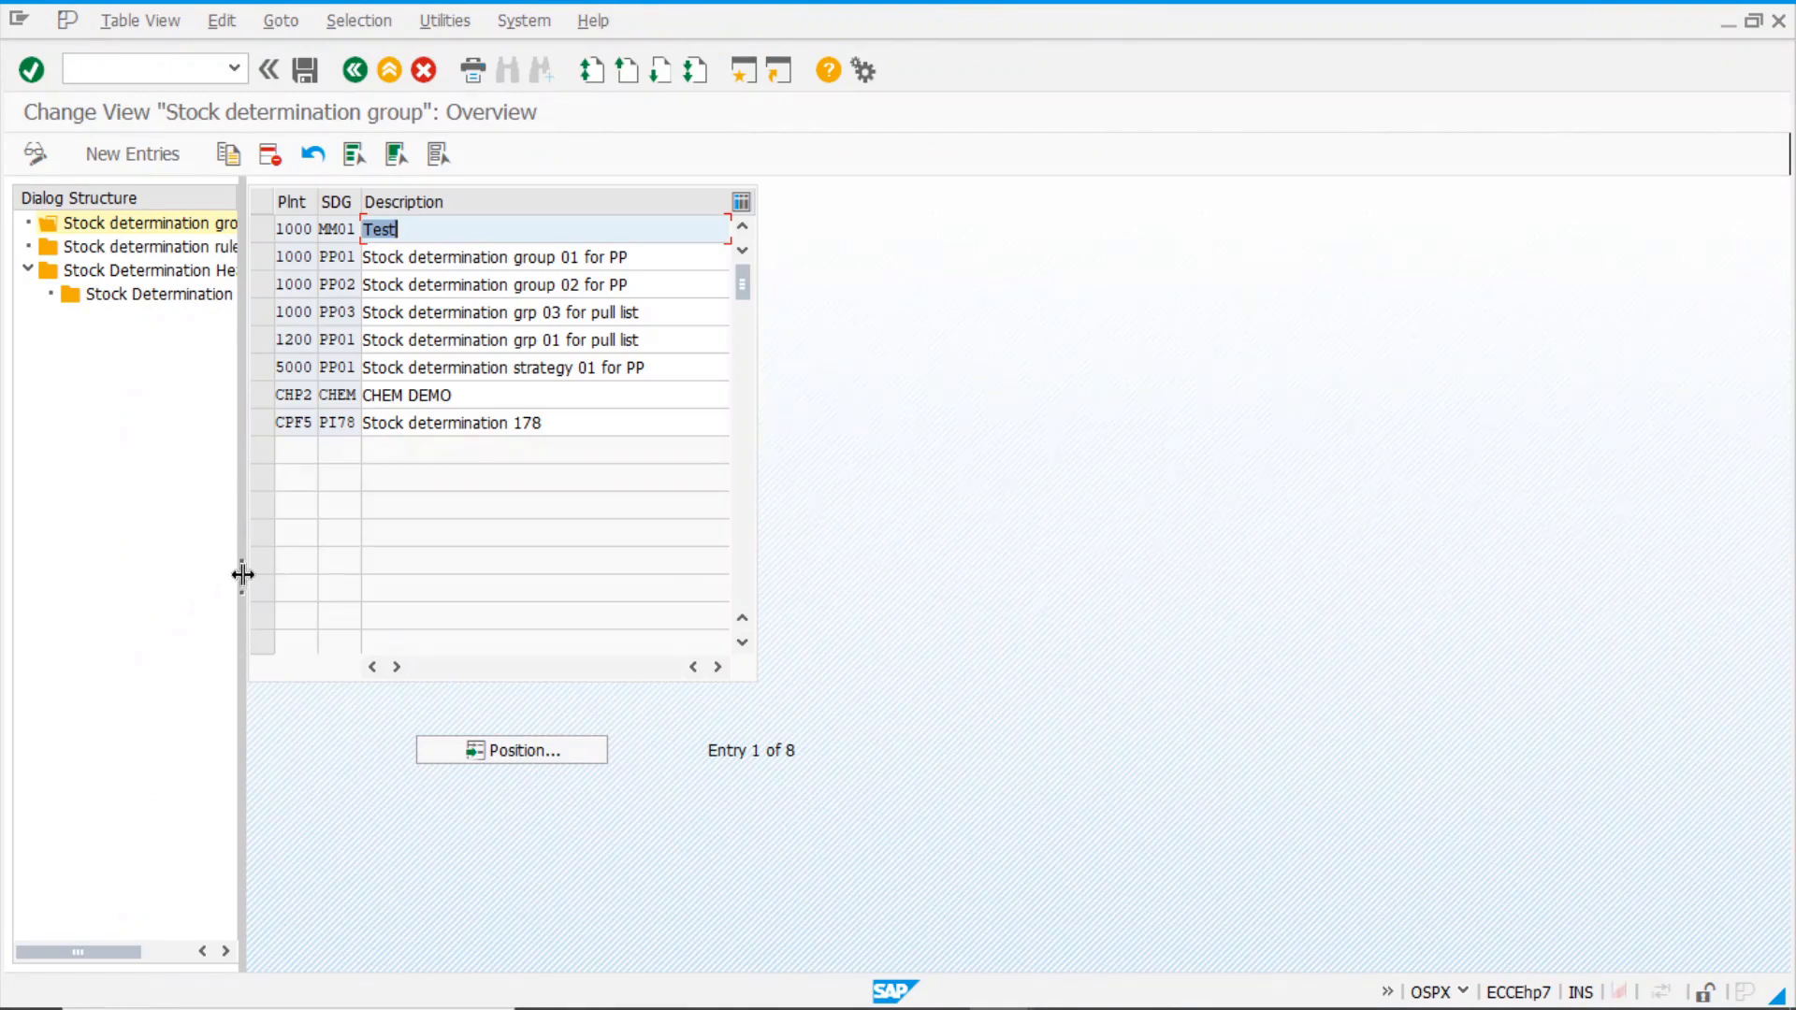
drag(241, 578, 395, 589)
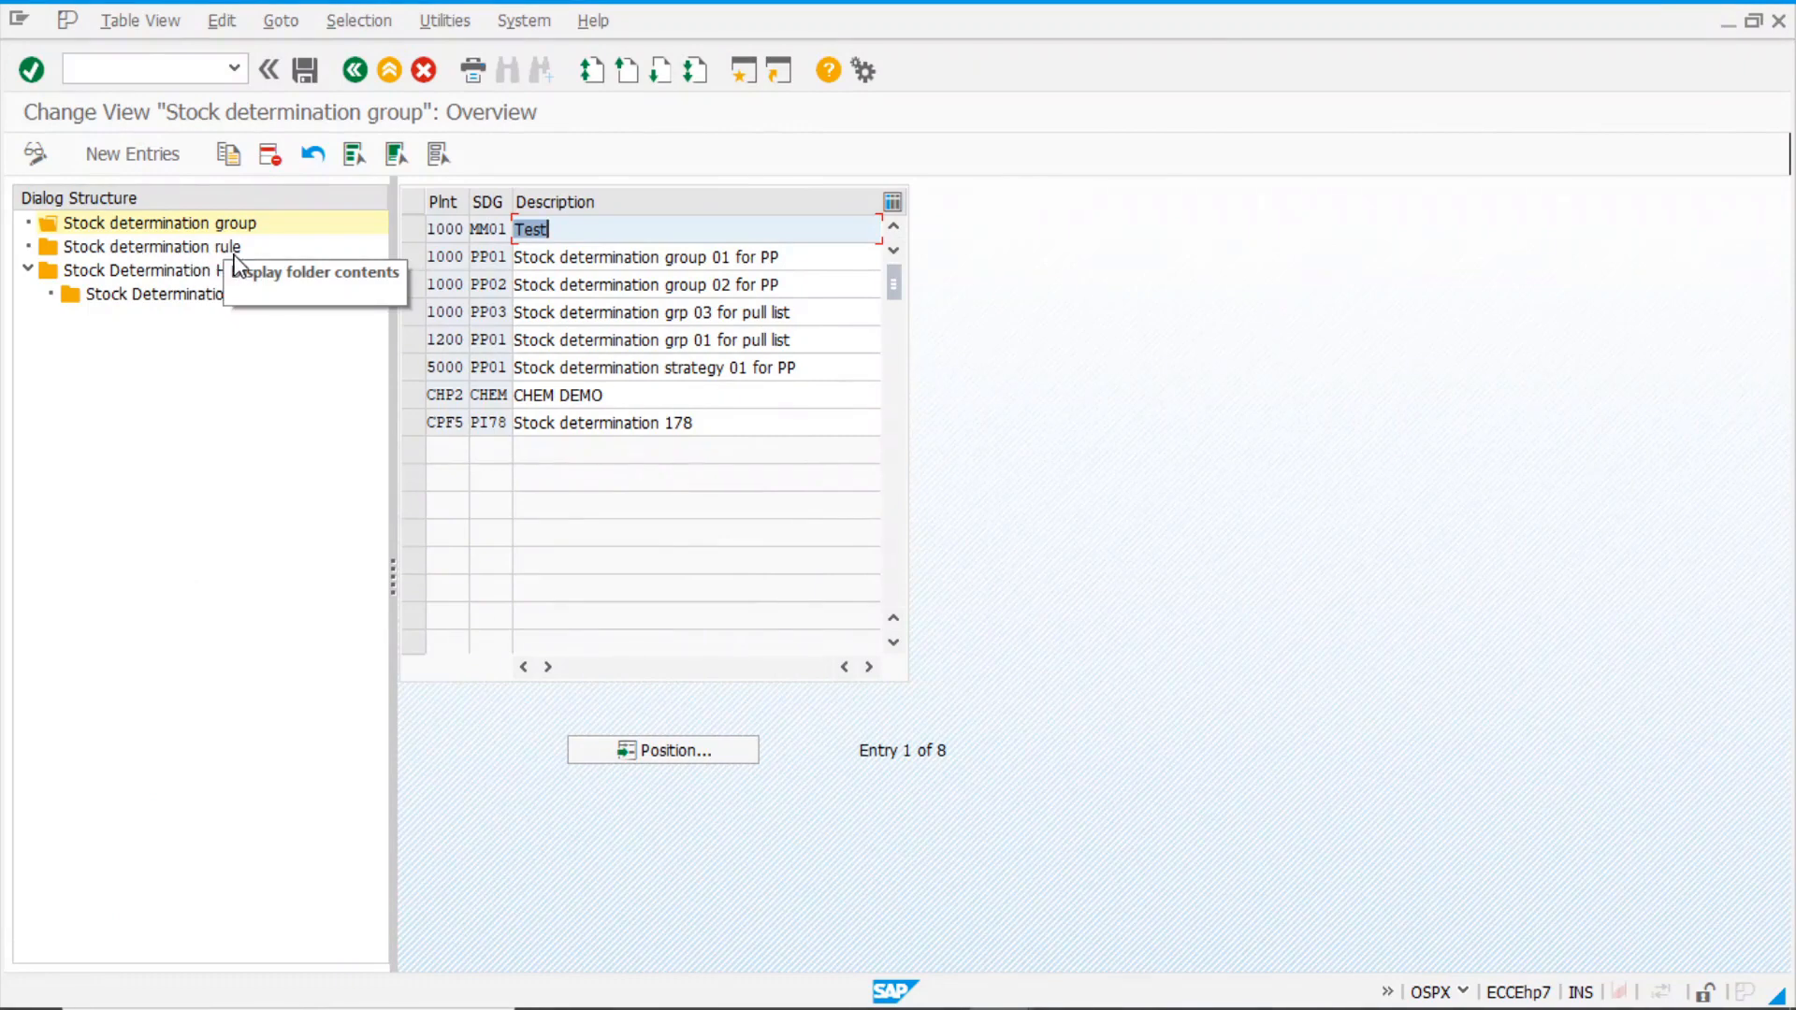
- Add stock determination group Z001 for plant 1000 with description "Test Stock det." and save it in the proposed customizing request
click(240, 224)
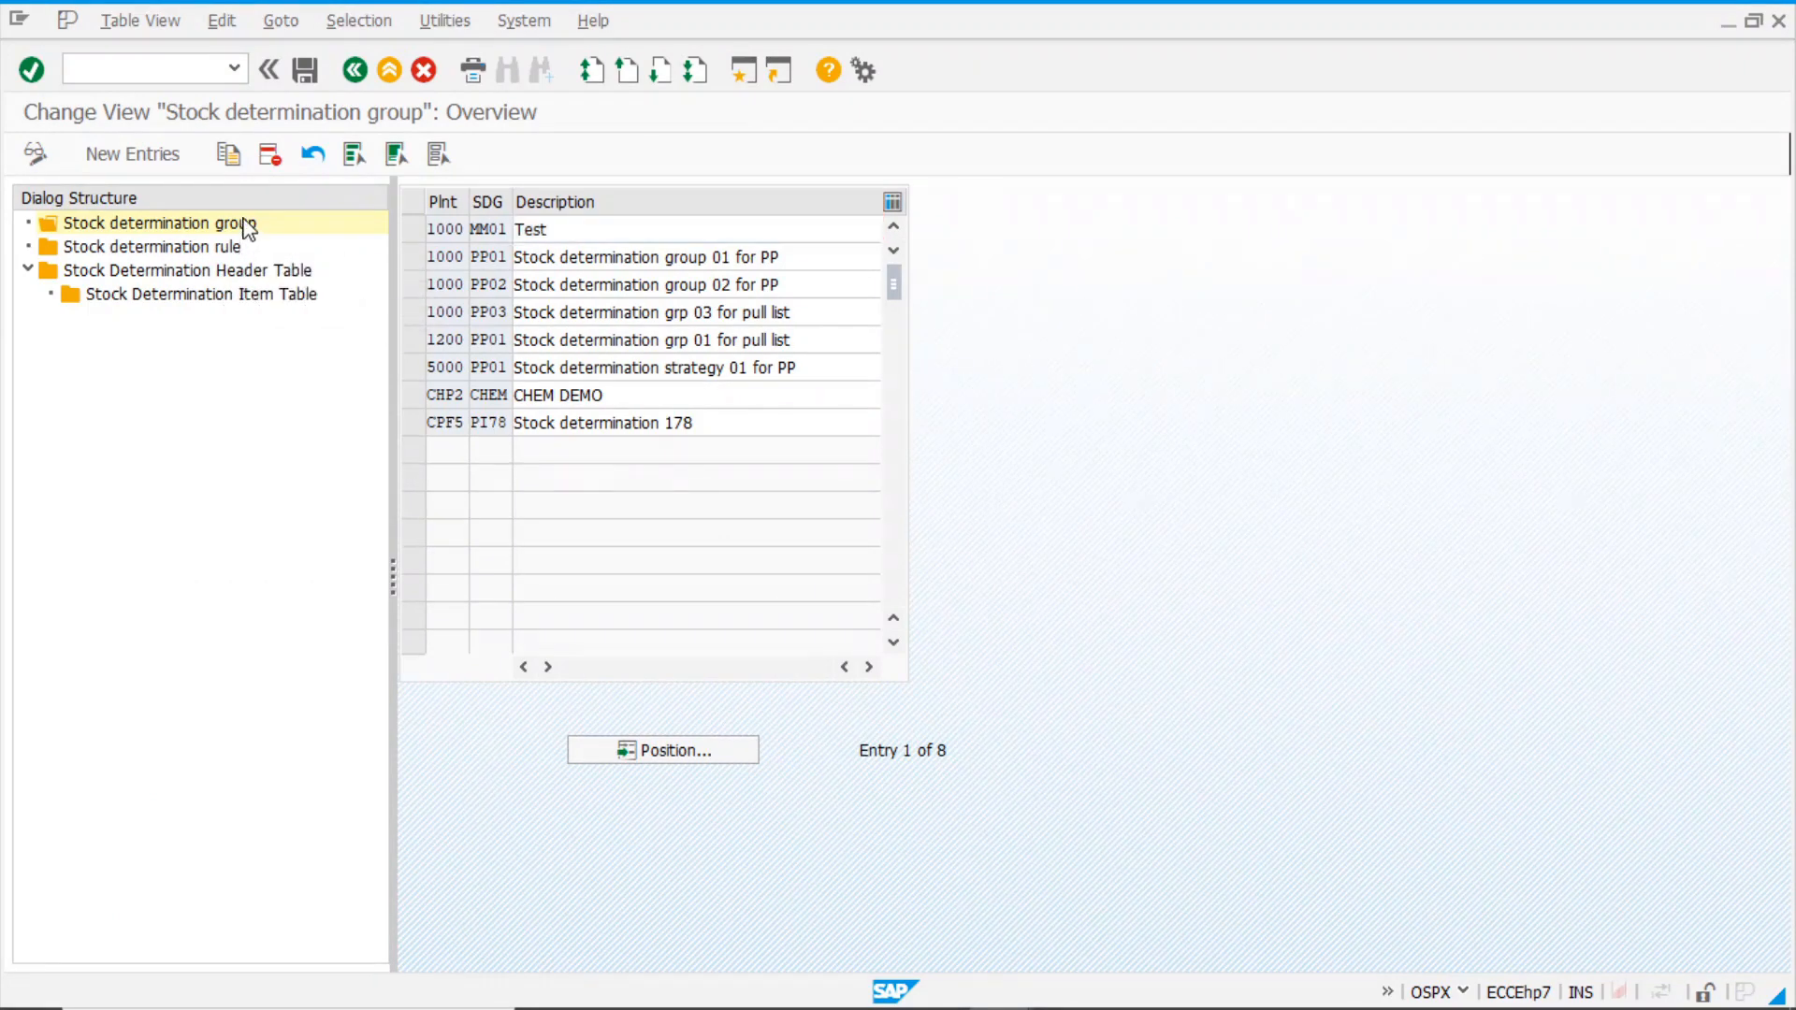
click(132, 153)
text(1)
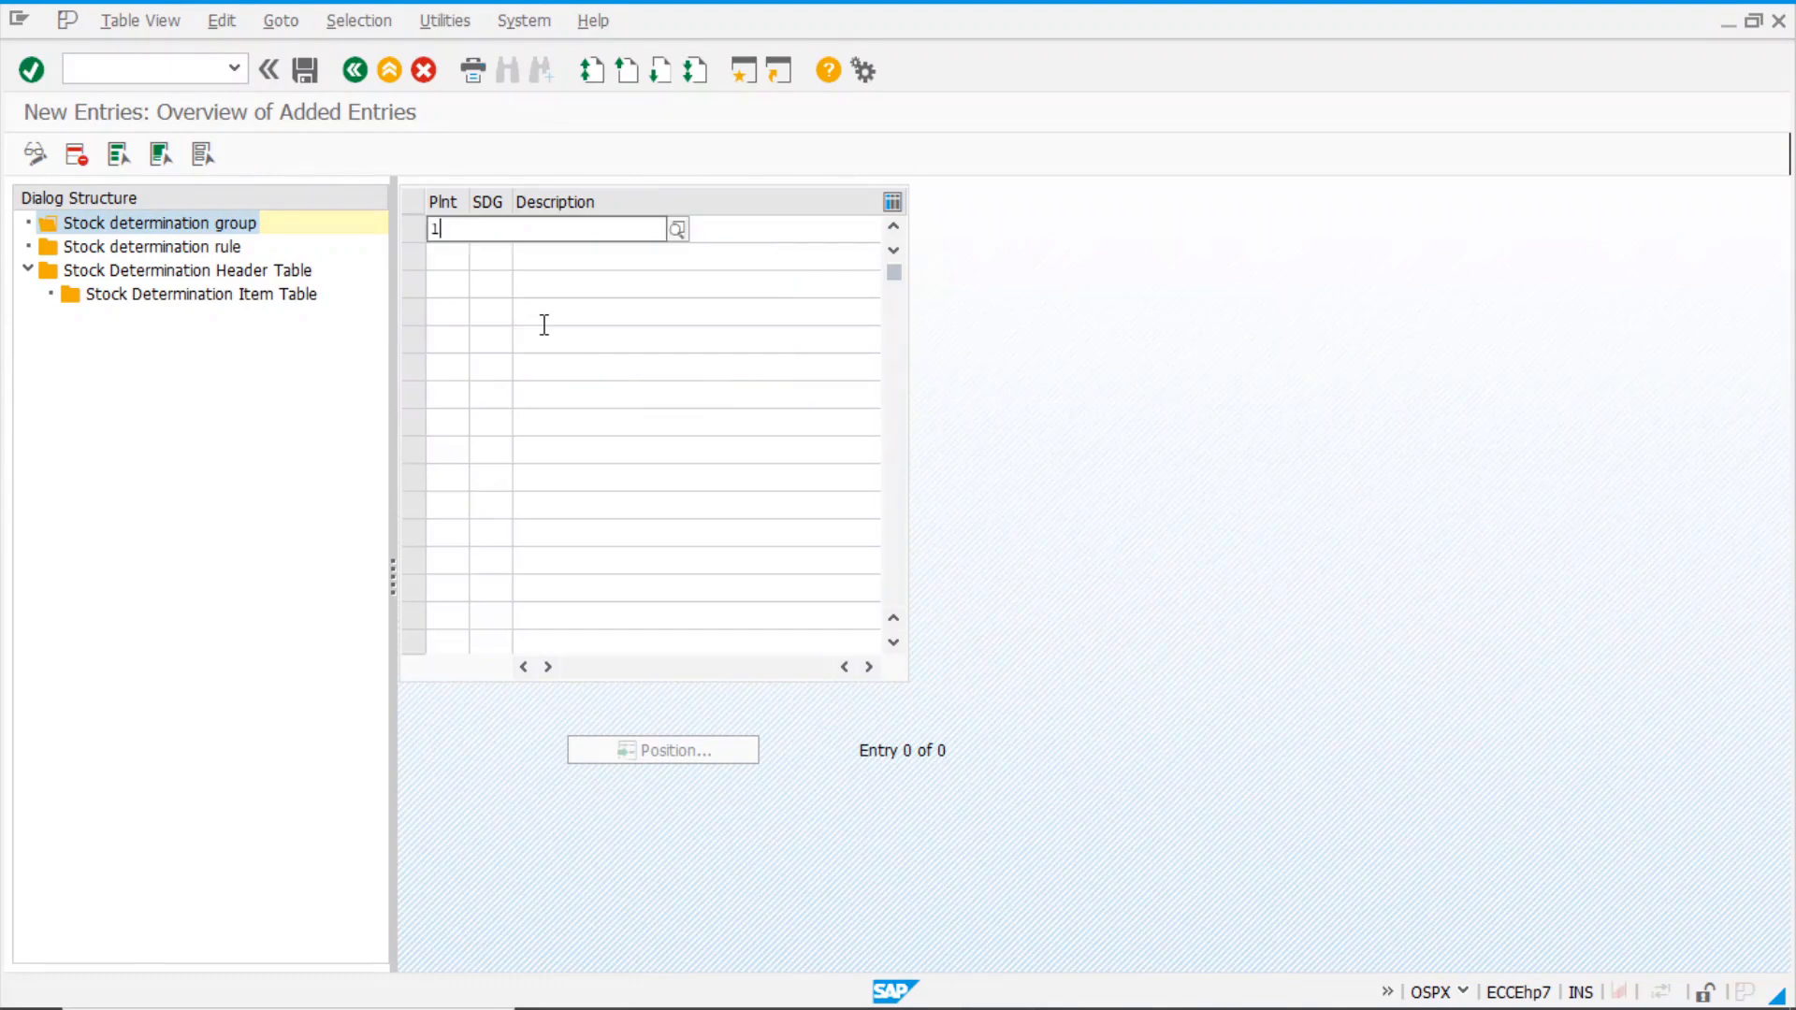
text(000)
key(Return)
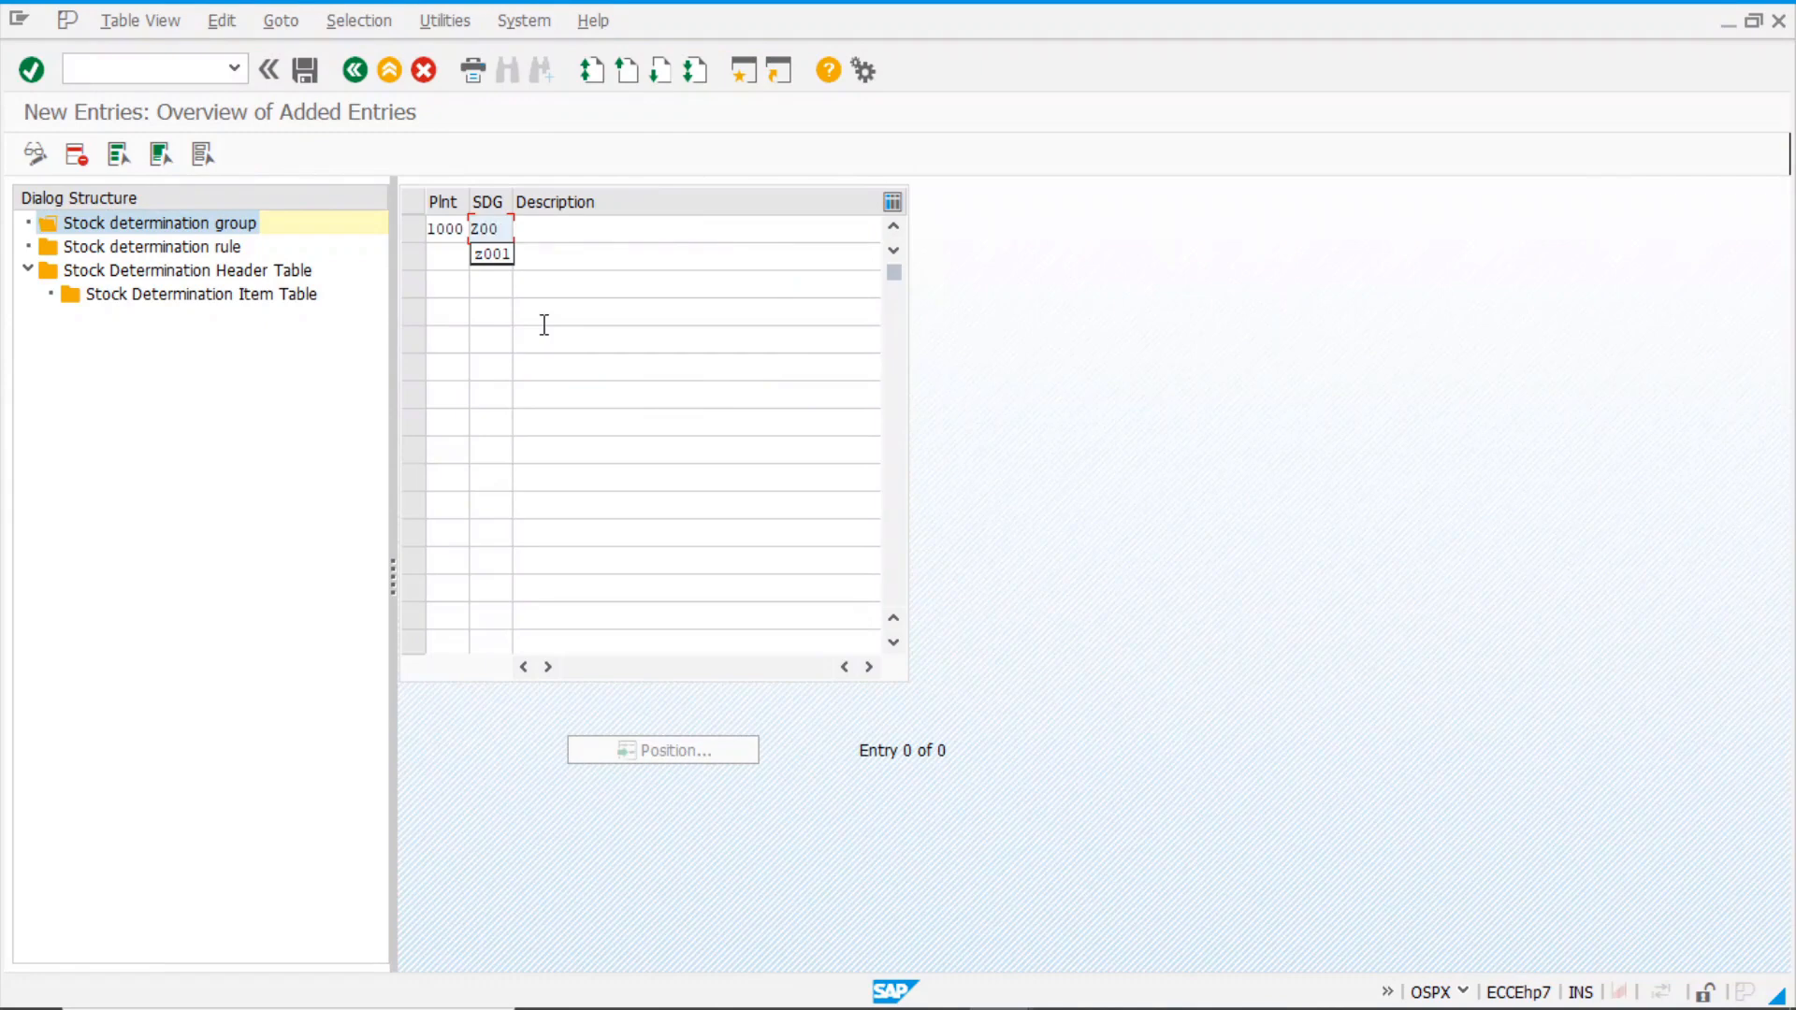
text(Z001)
key(Tab)
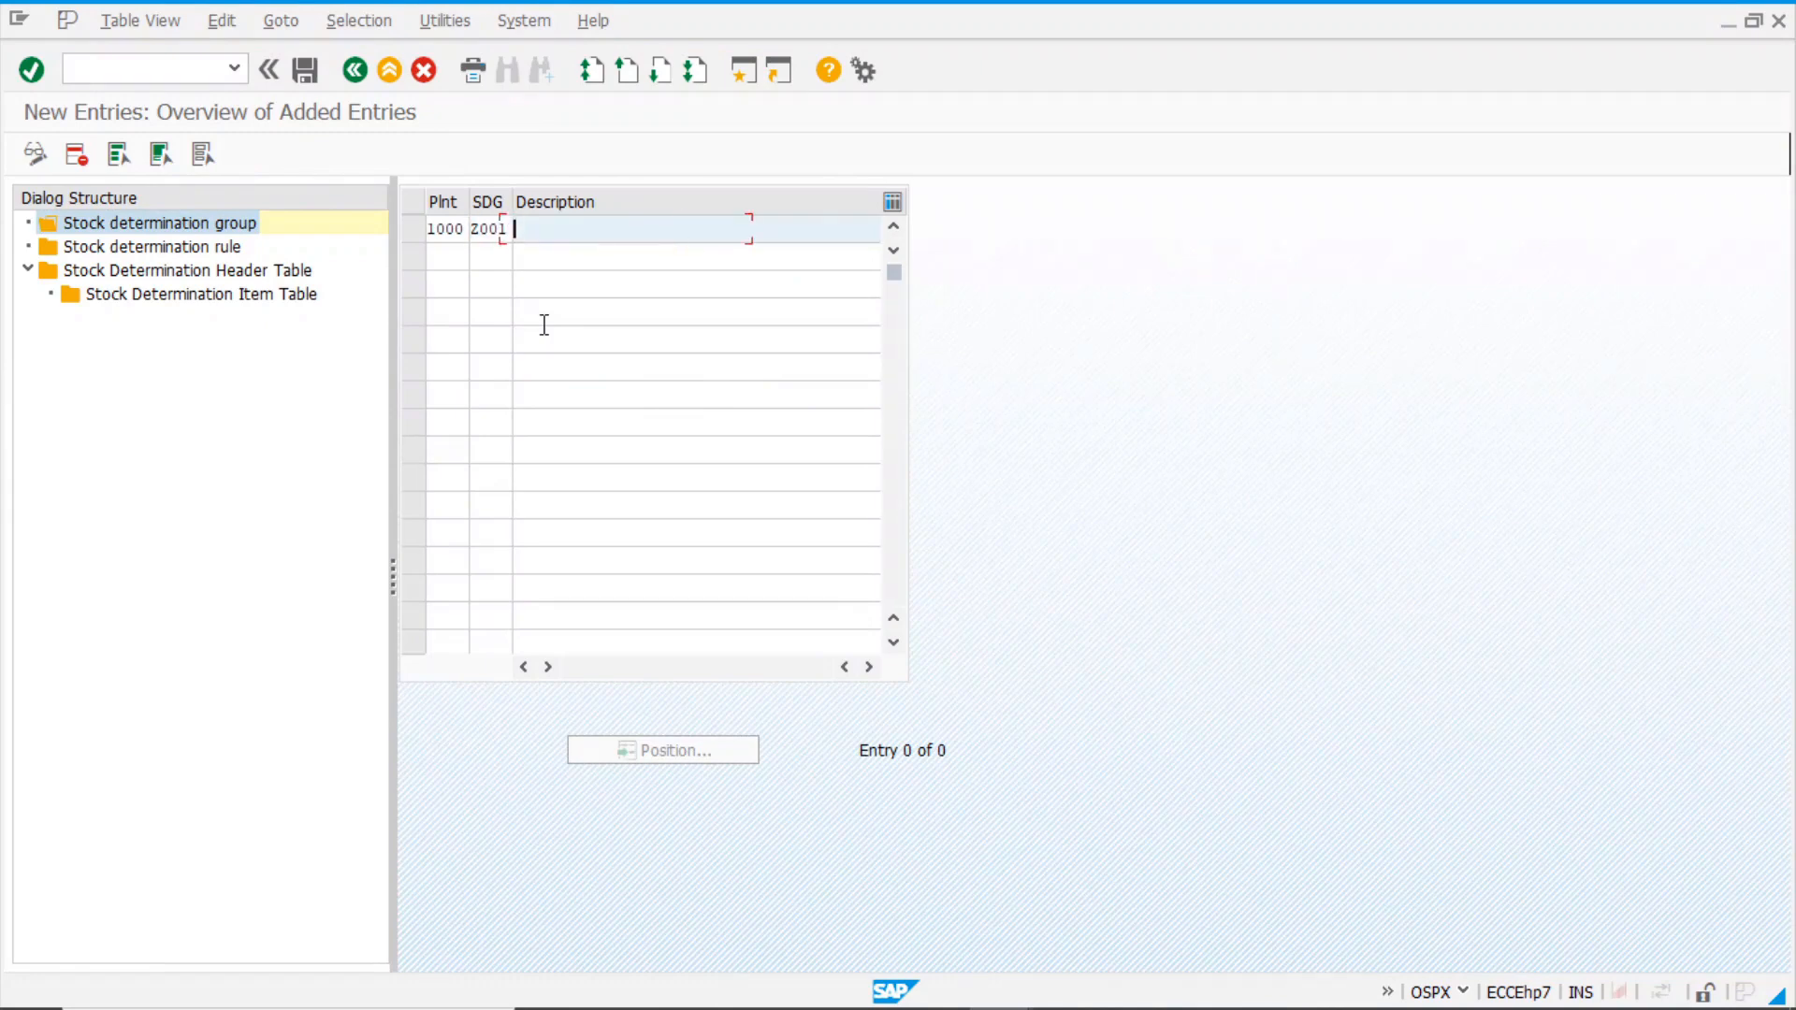
text(Test Stock det.)
key(Return)
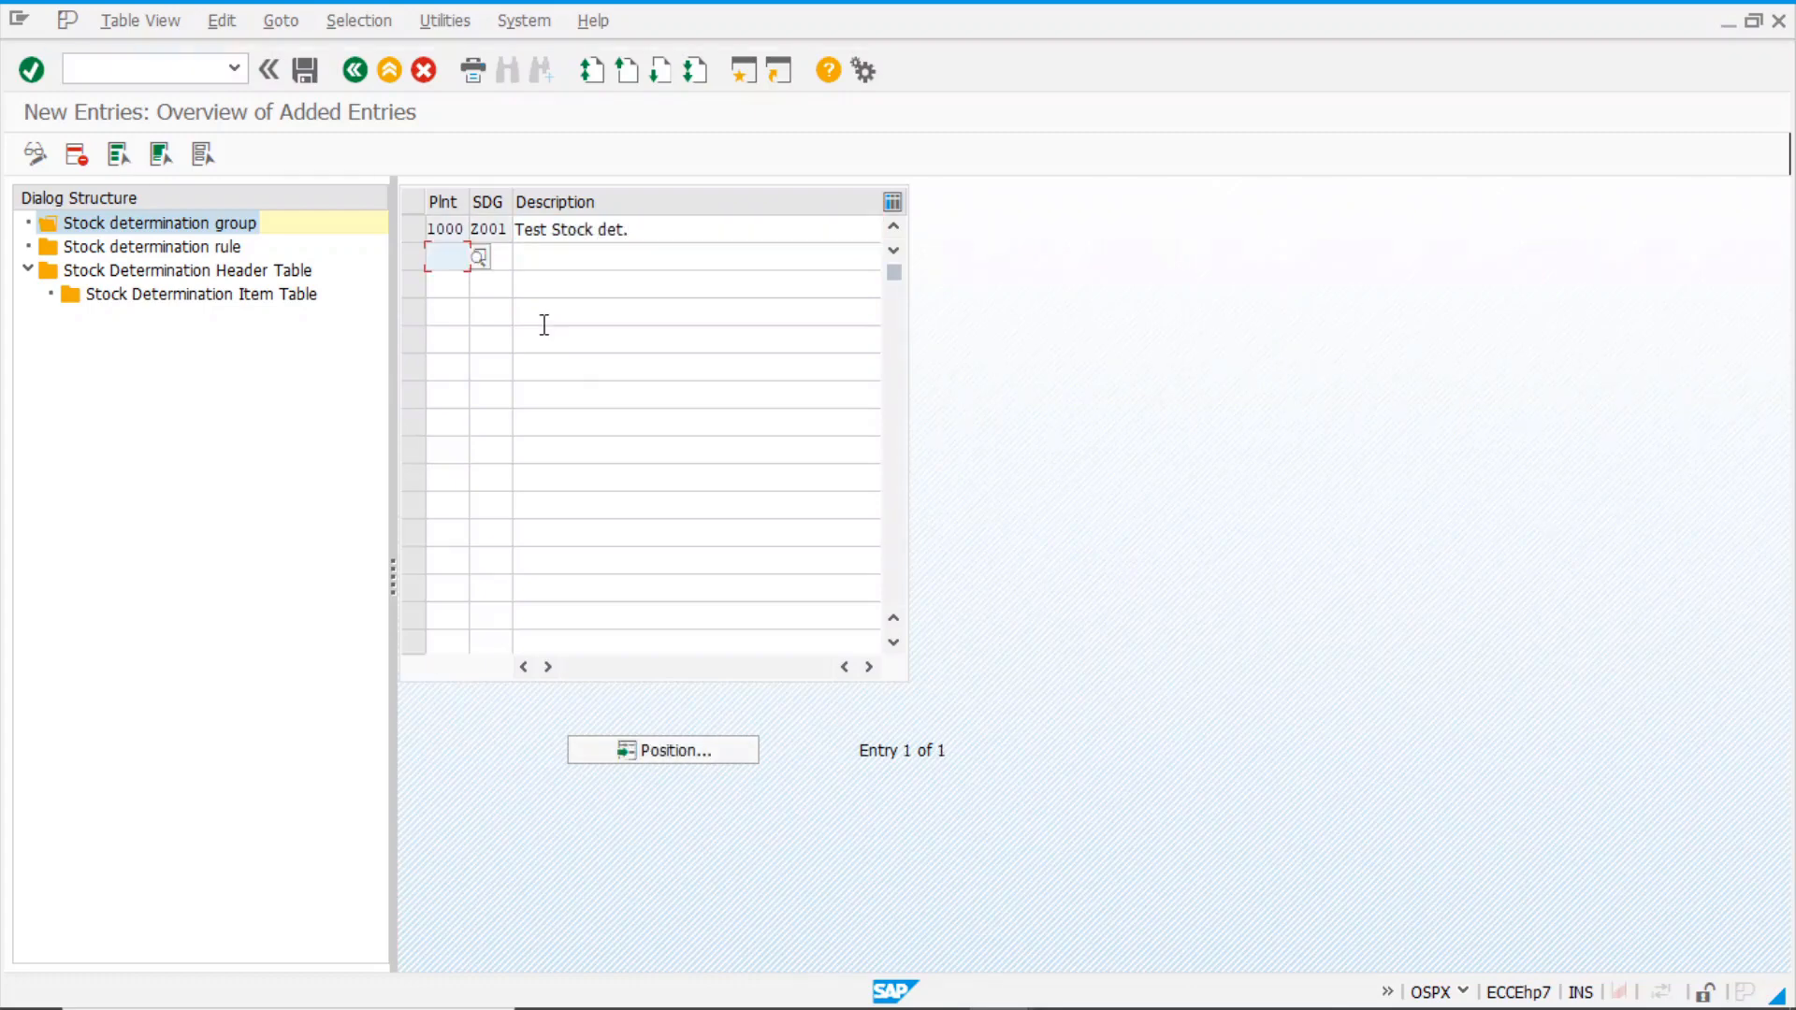
click(305, 71)
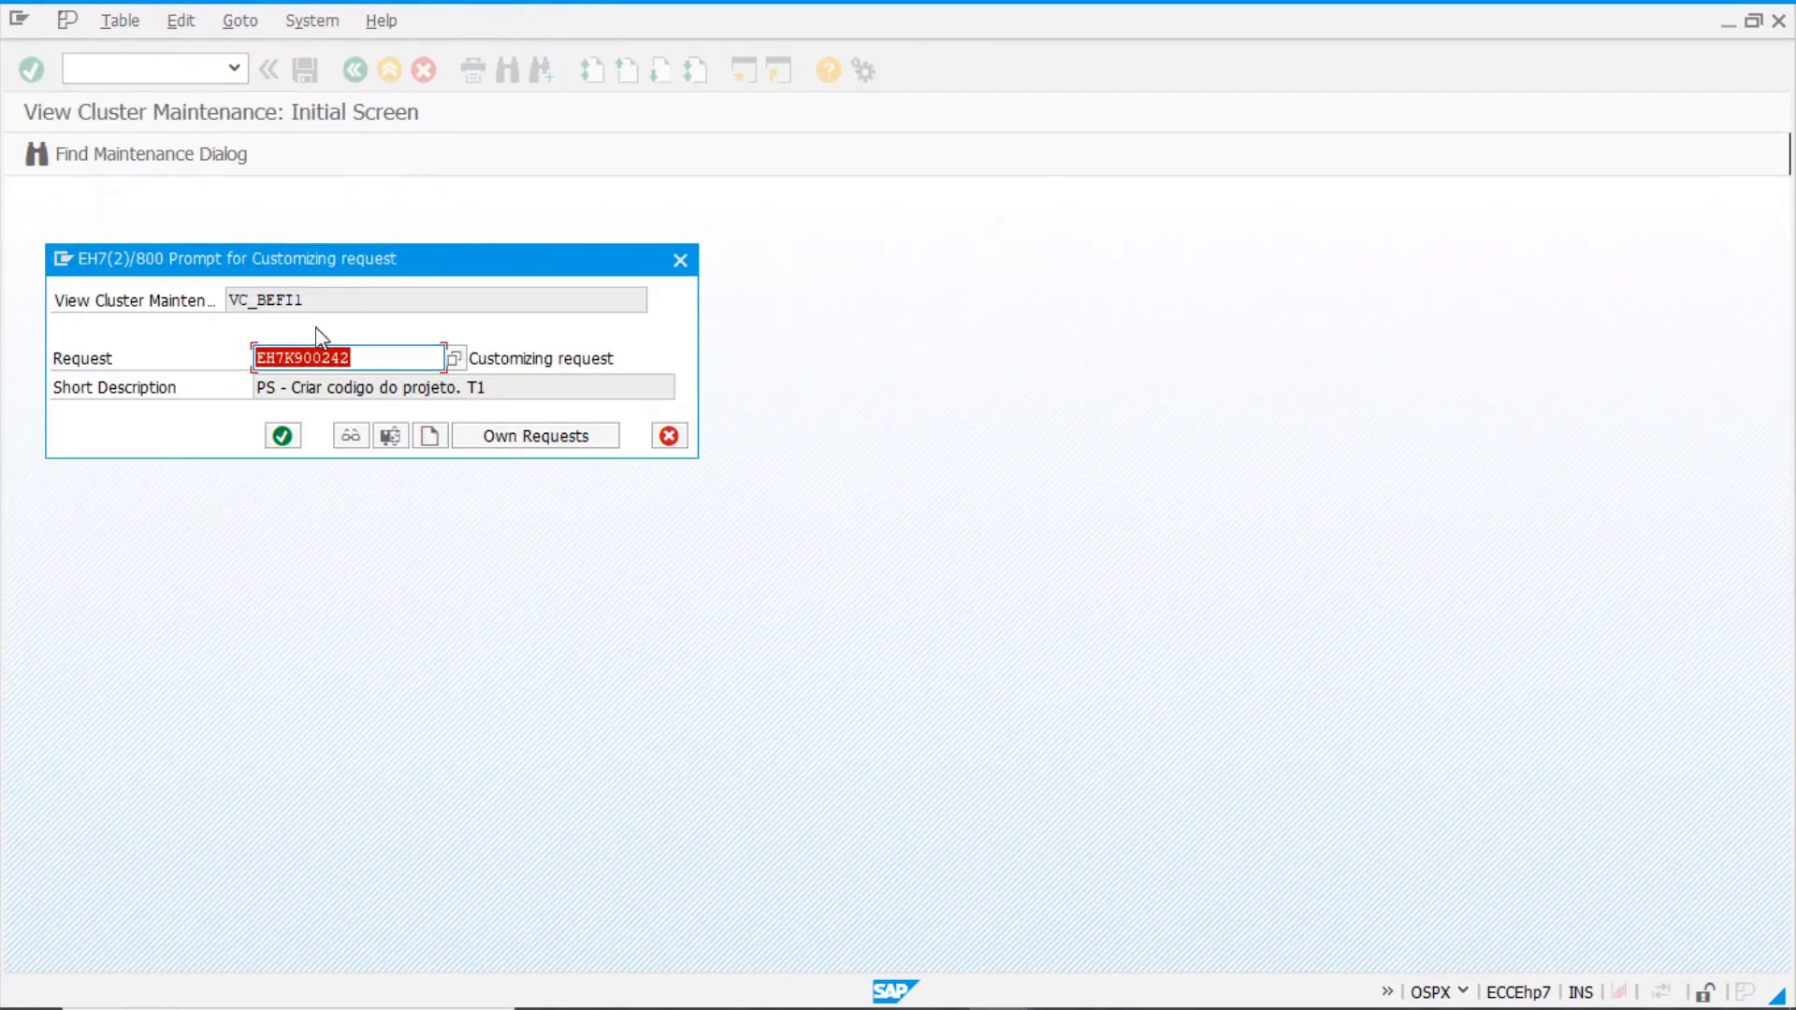
click(282, 436)
click(423, 232)
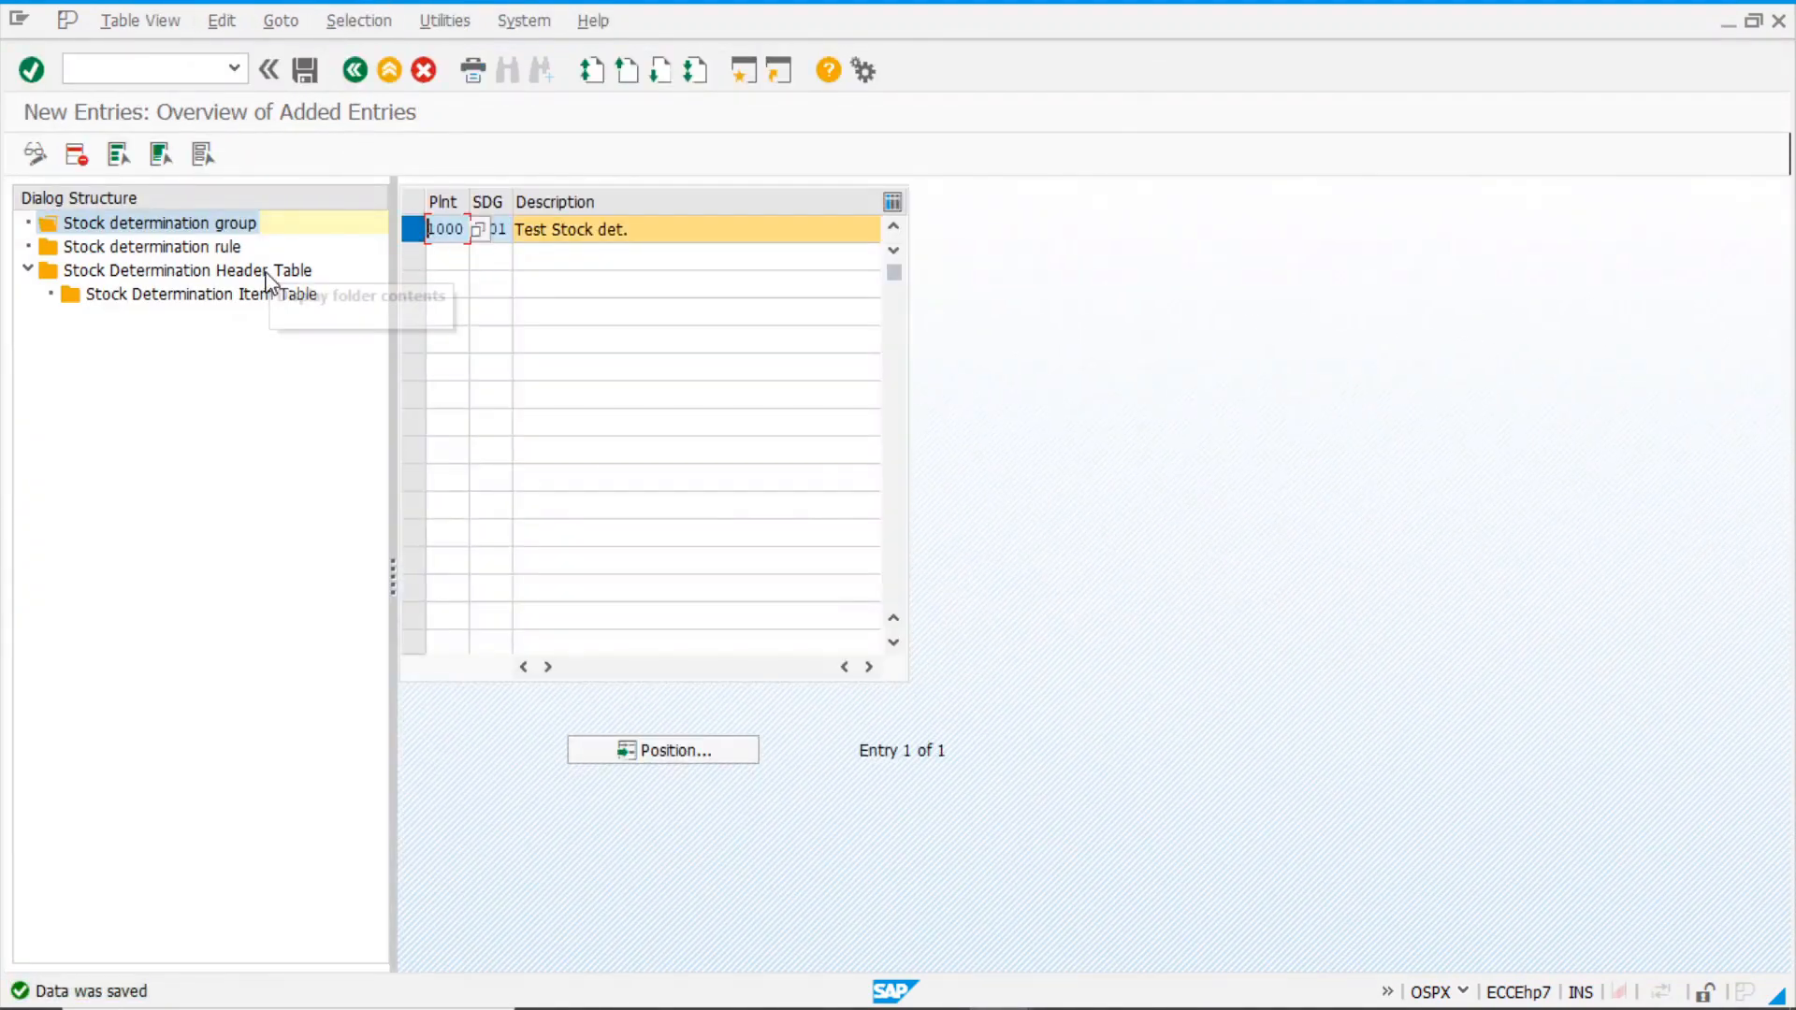
- Add stock determination rule Z001 with description "Test Stock Det." and save it
double_click(201, 248)
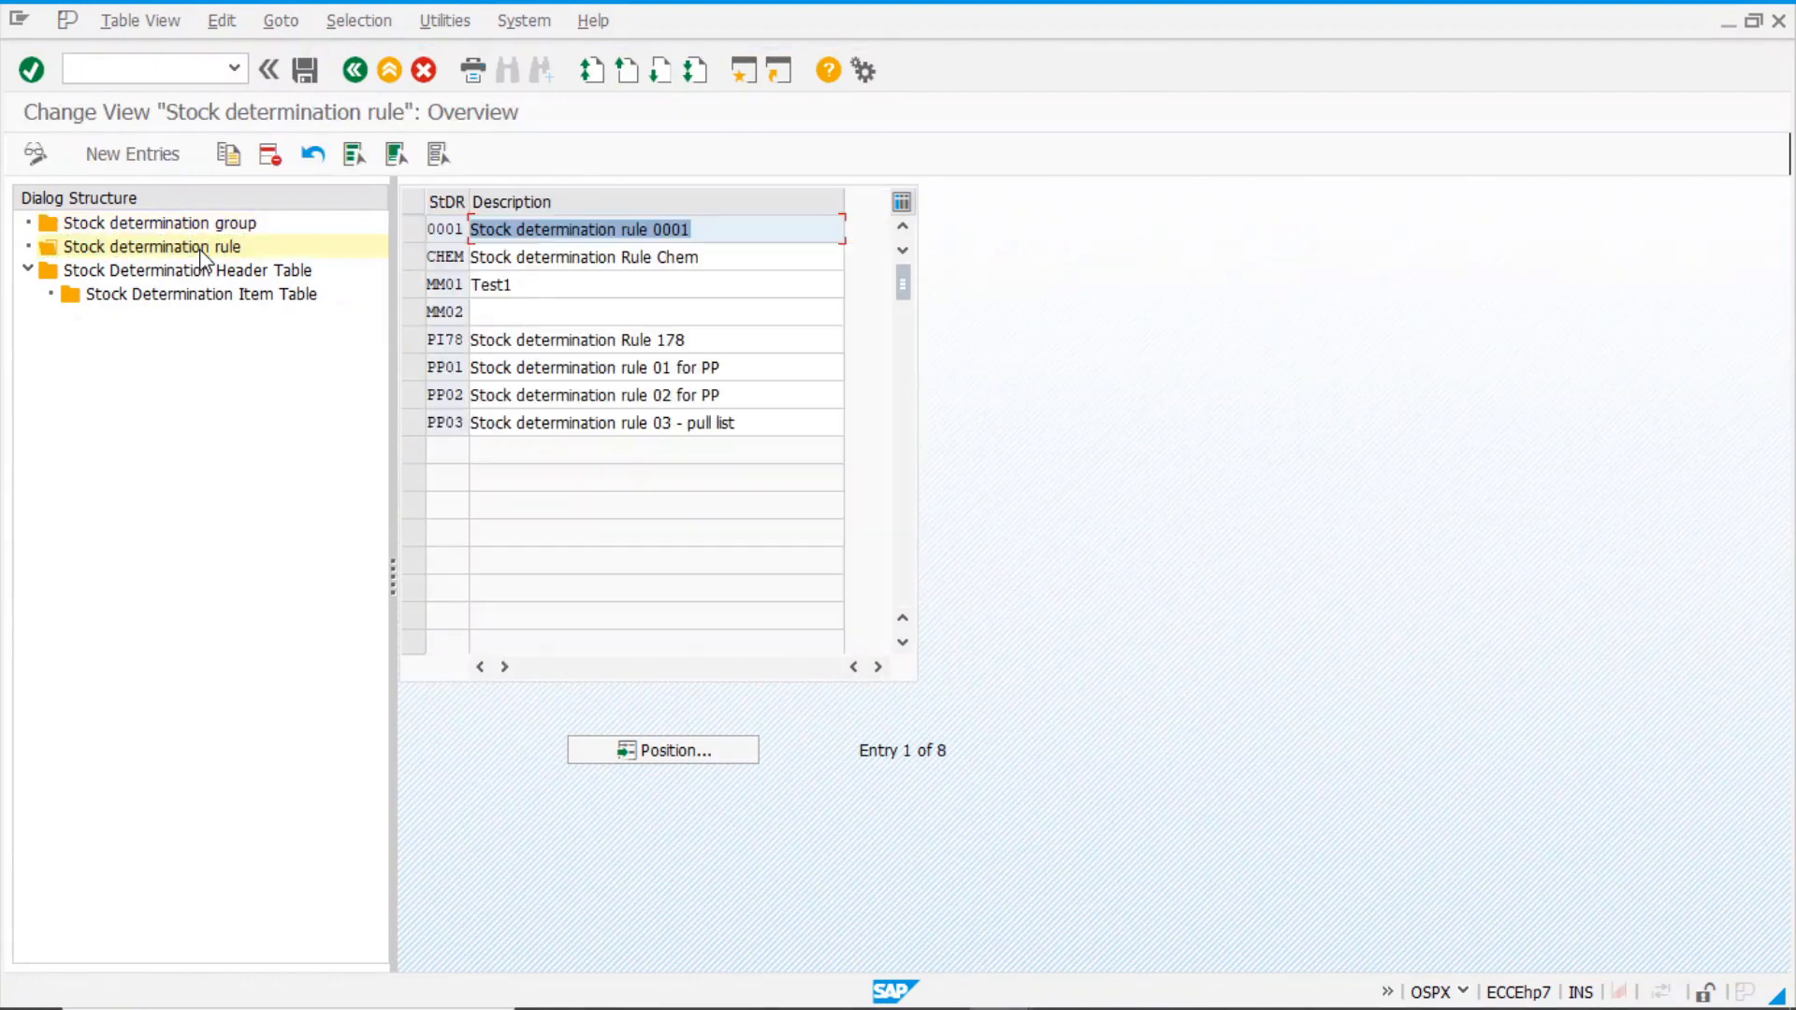
click(157, 165)
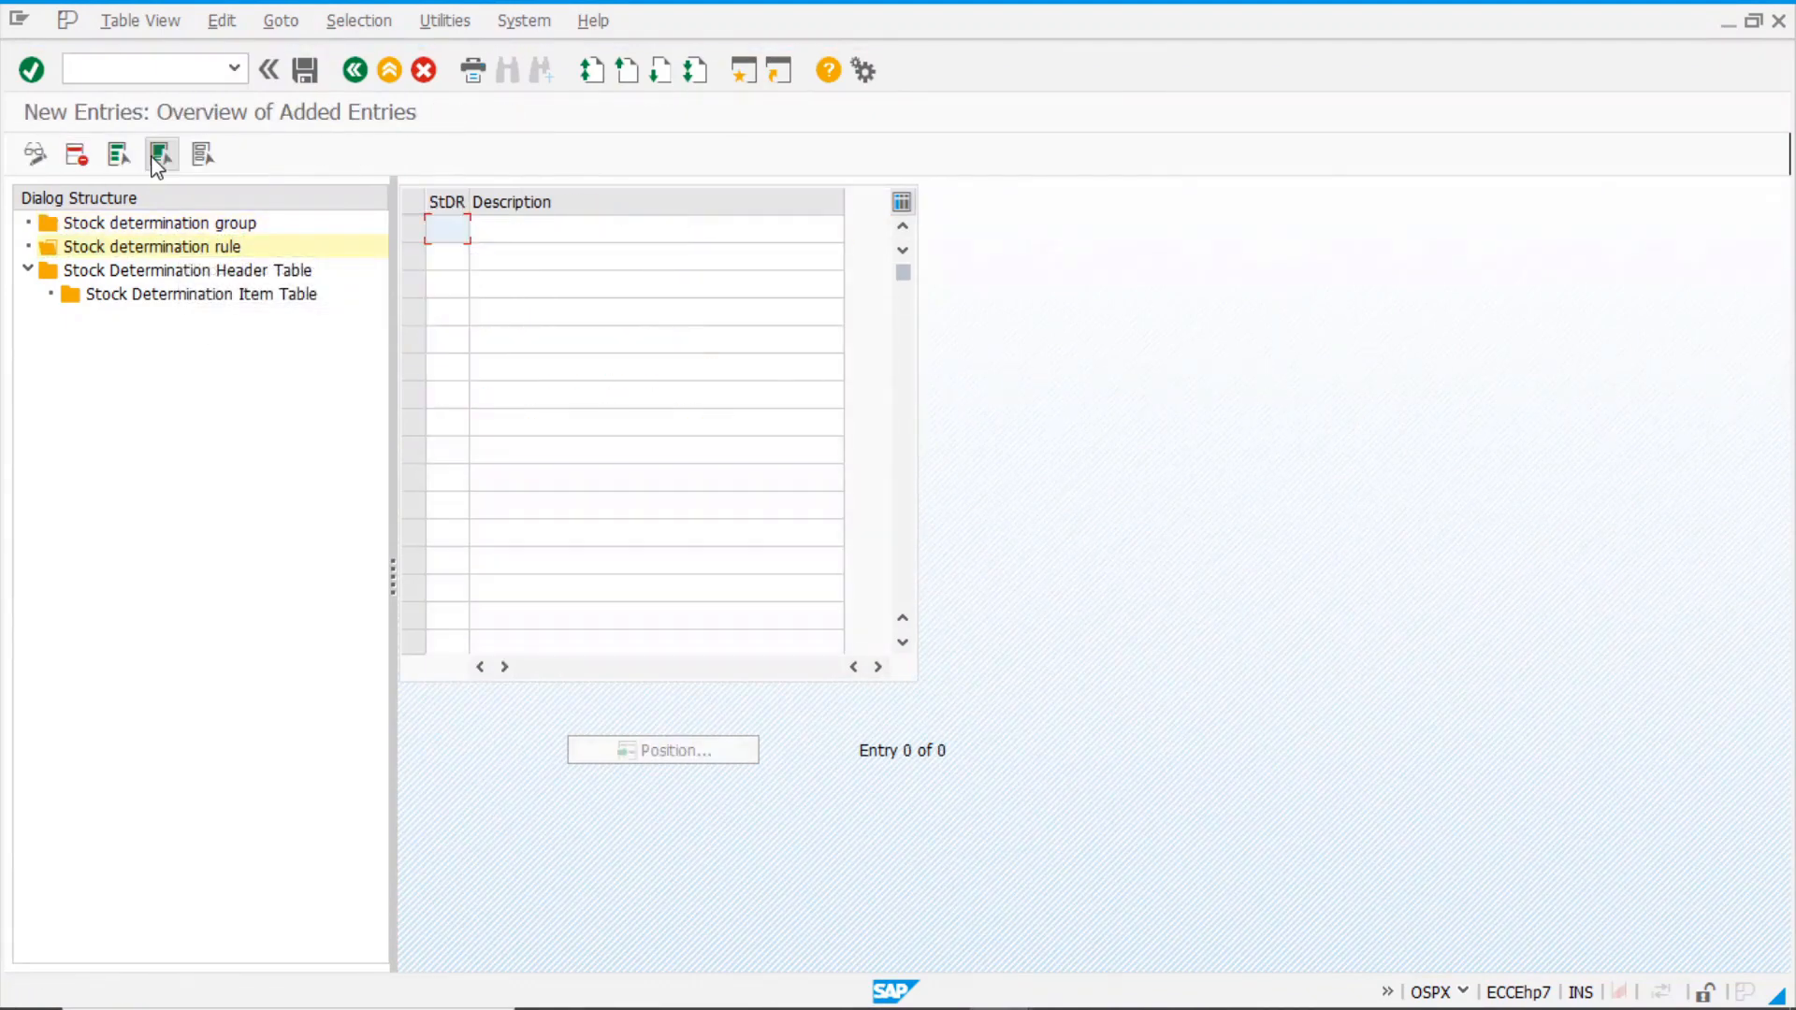
text(z)
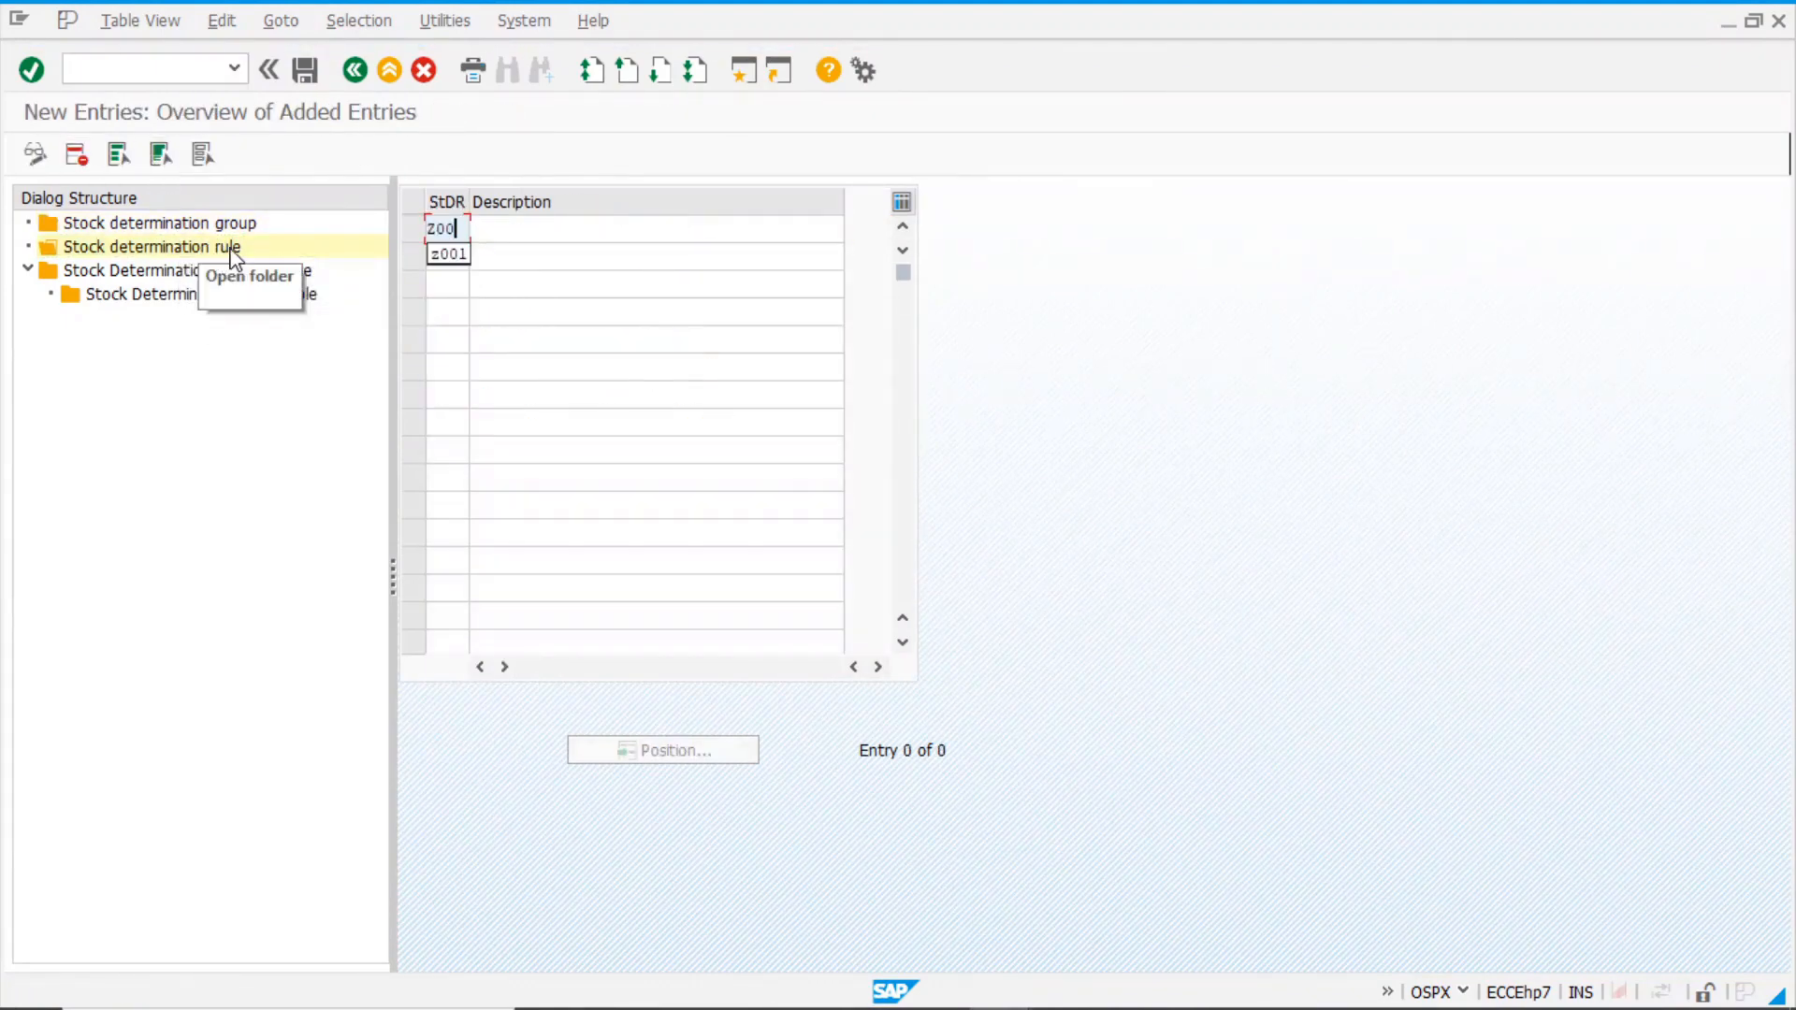
text(001)
key(Tab)
text(T)
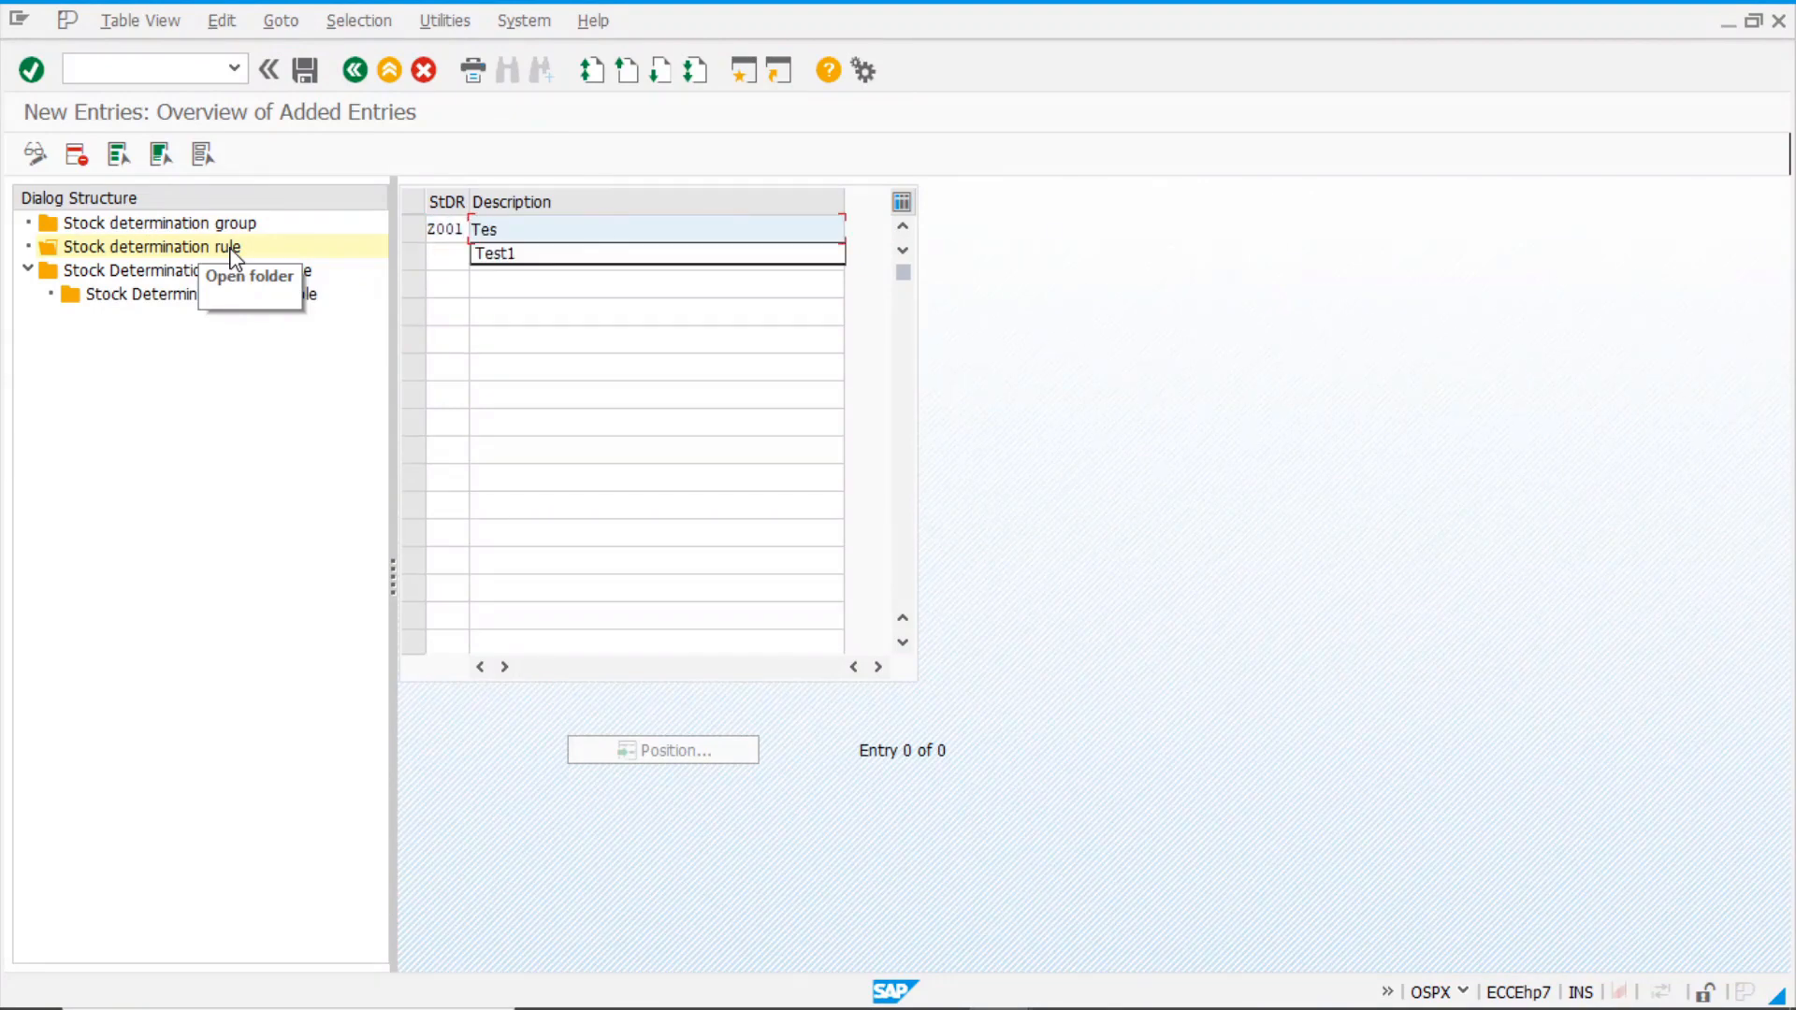
text(est Rule)
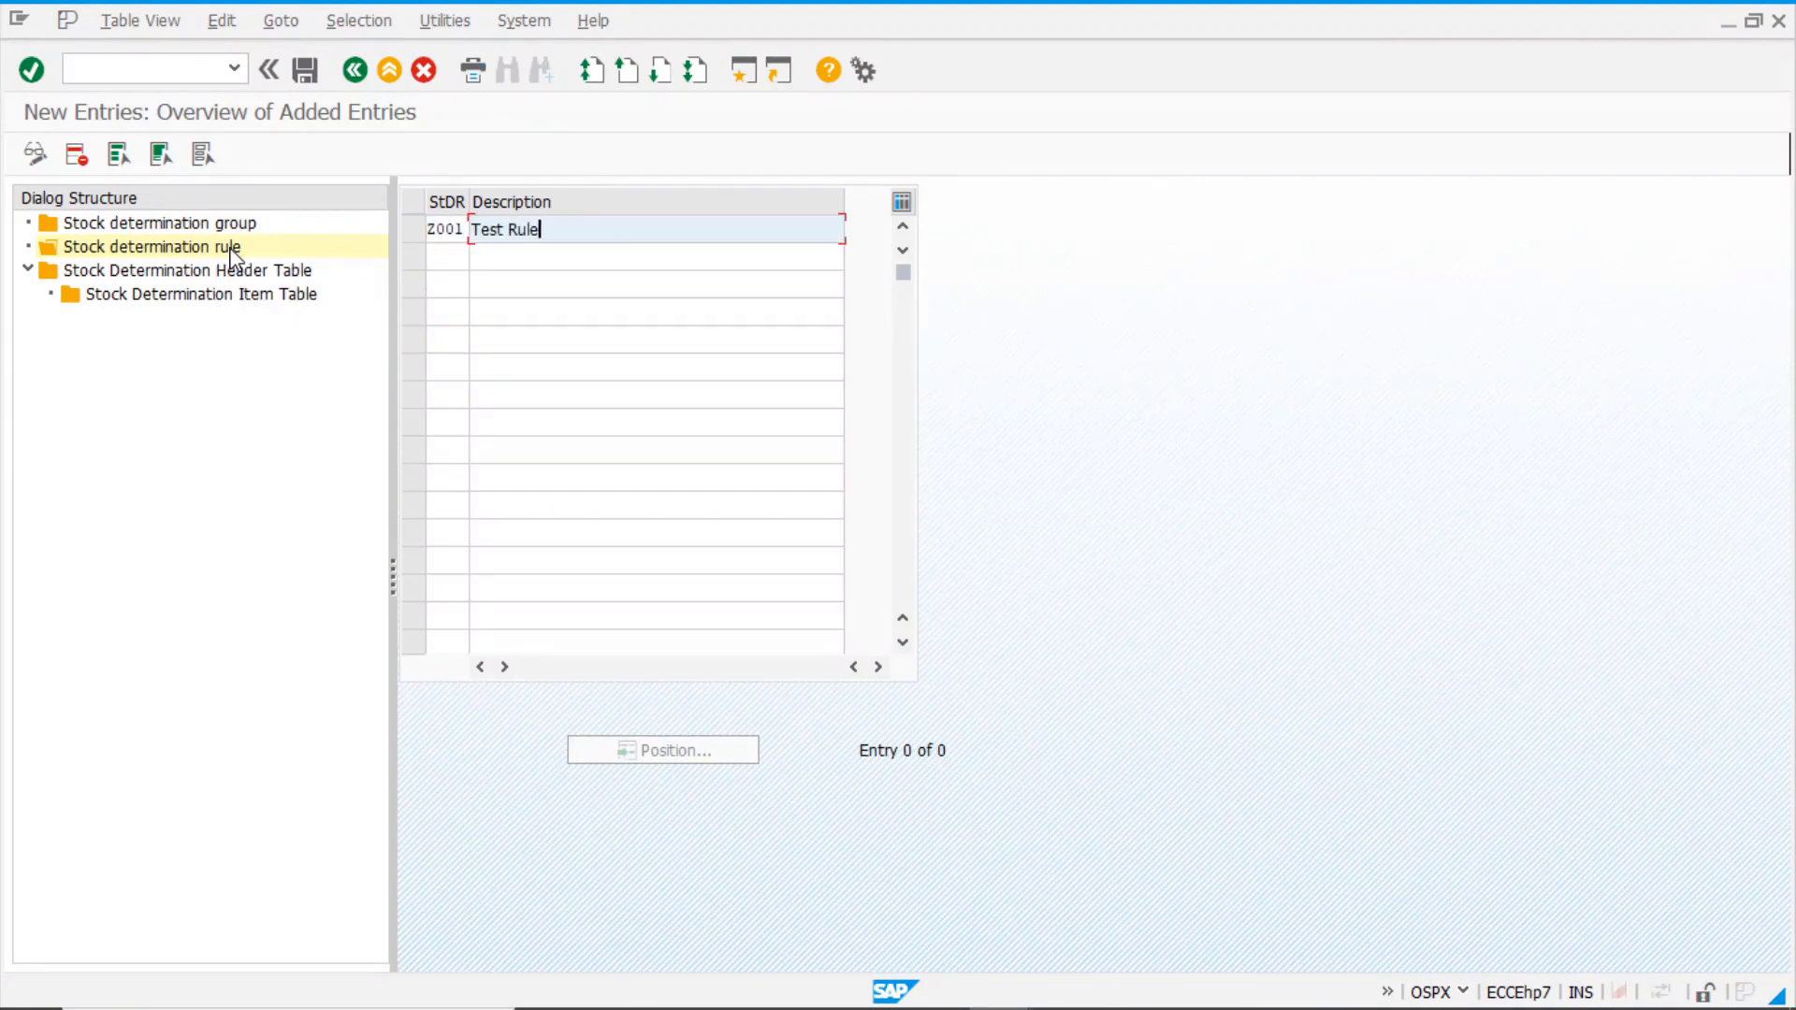
key(BackSpace)
key(BackSpace)
text(Stock Det.)
key(Return)
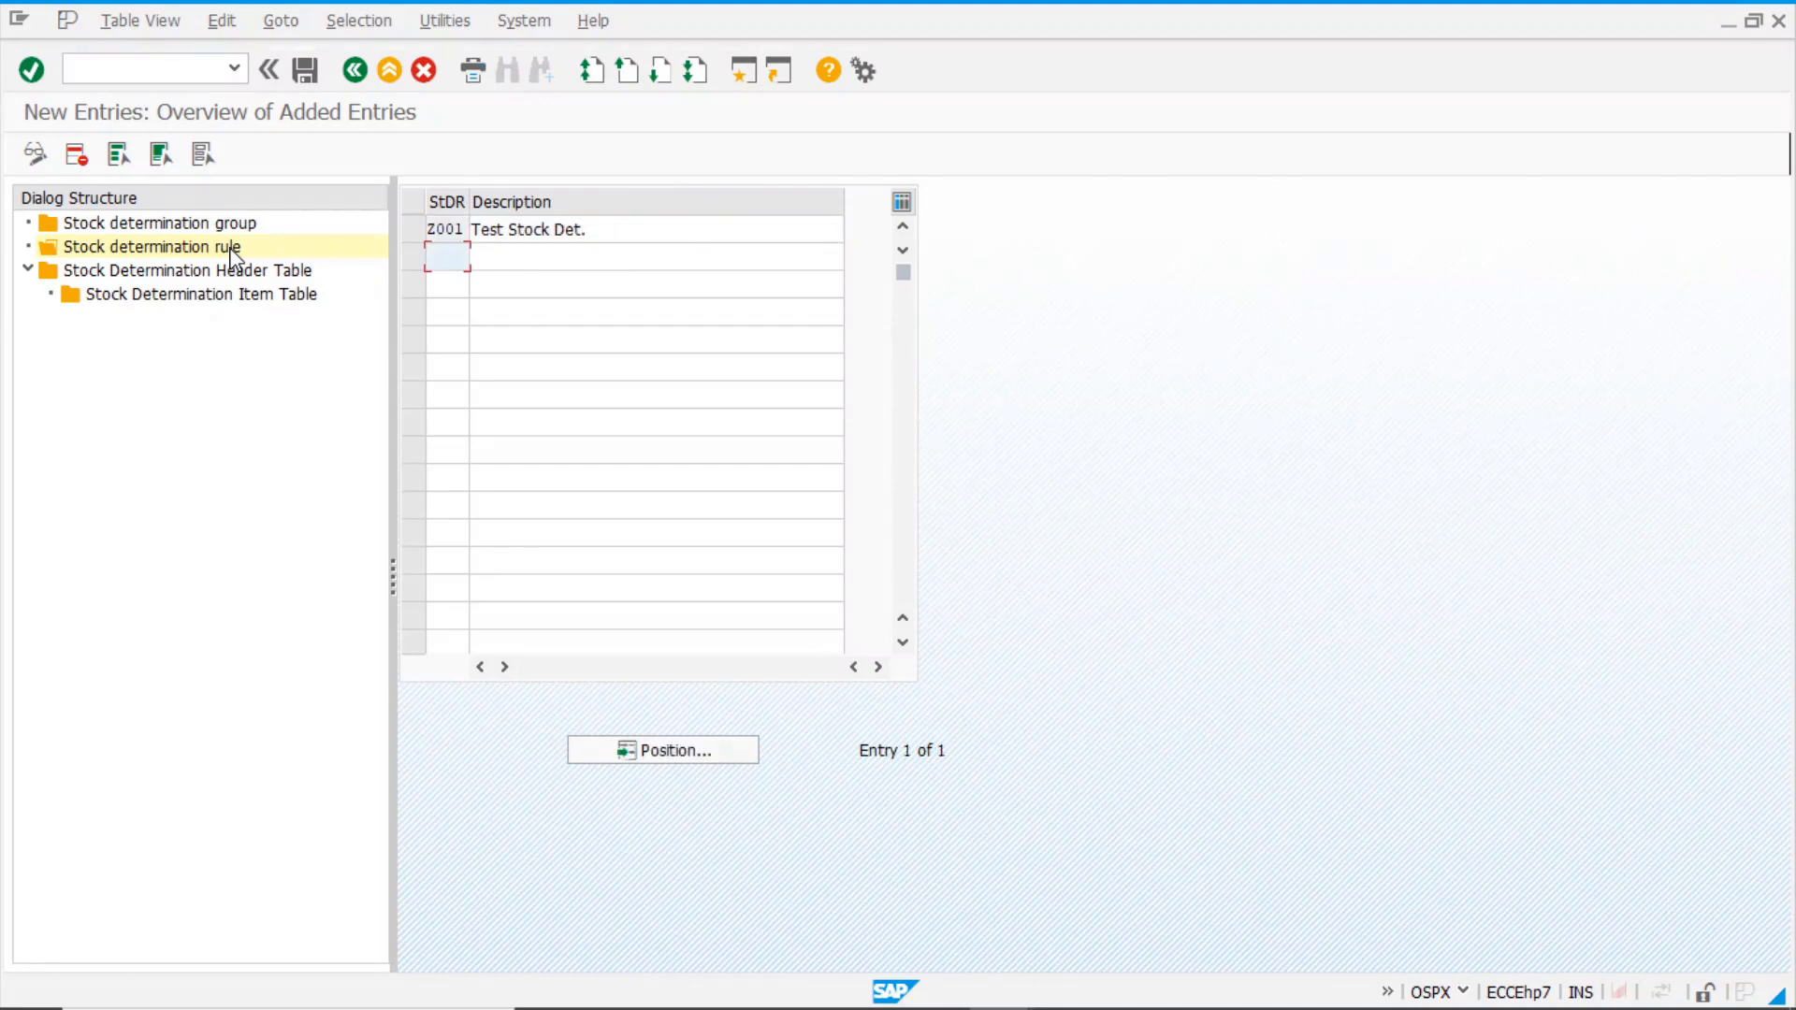
click(306, 72)
- Create a new stock determination header entry for plant 1000 with stock determination group Z001 and rule Z001
click(127, 274)
double_click(128, 279)
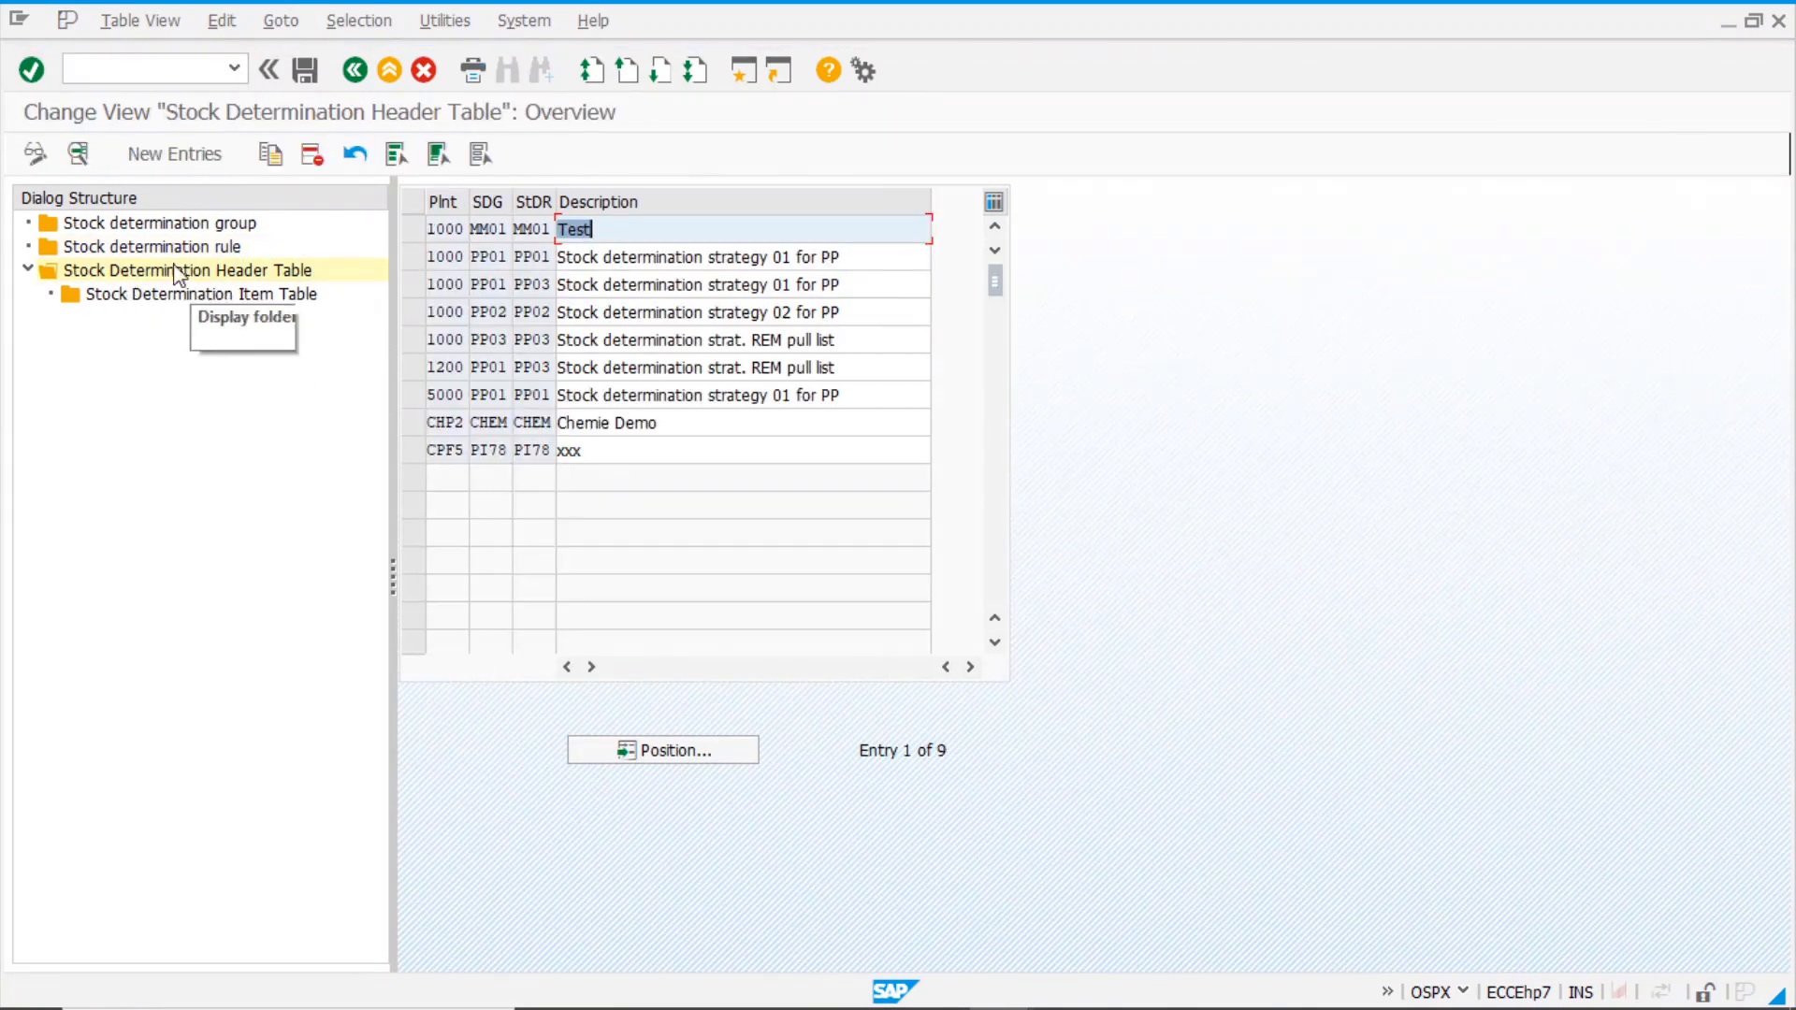
click(191, 160)
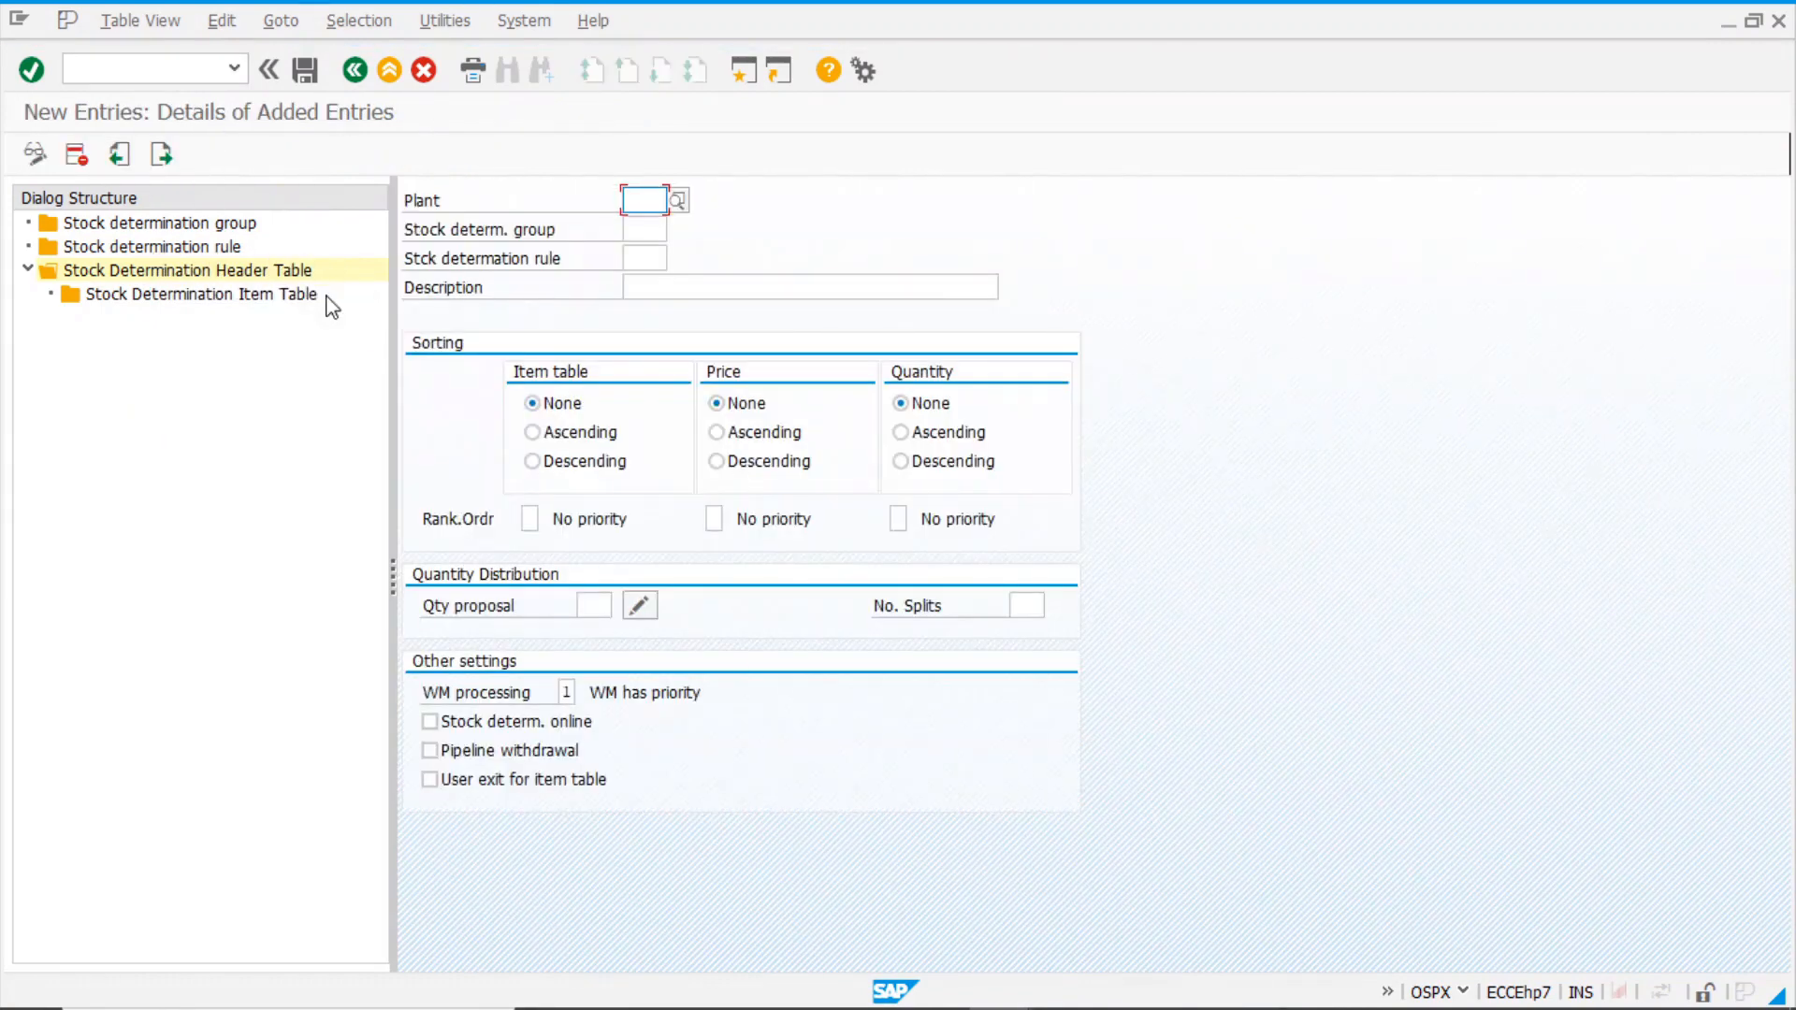
text(1000)
key(Tab)
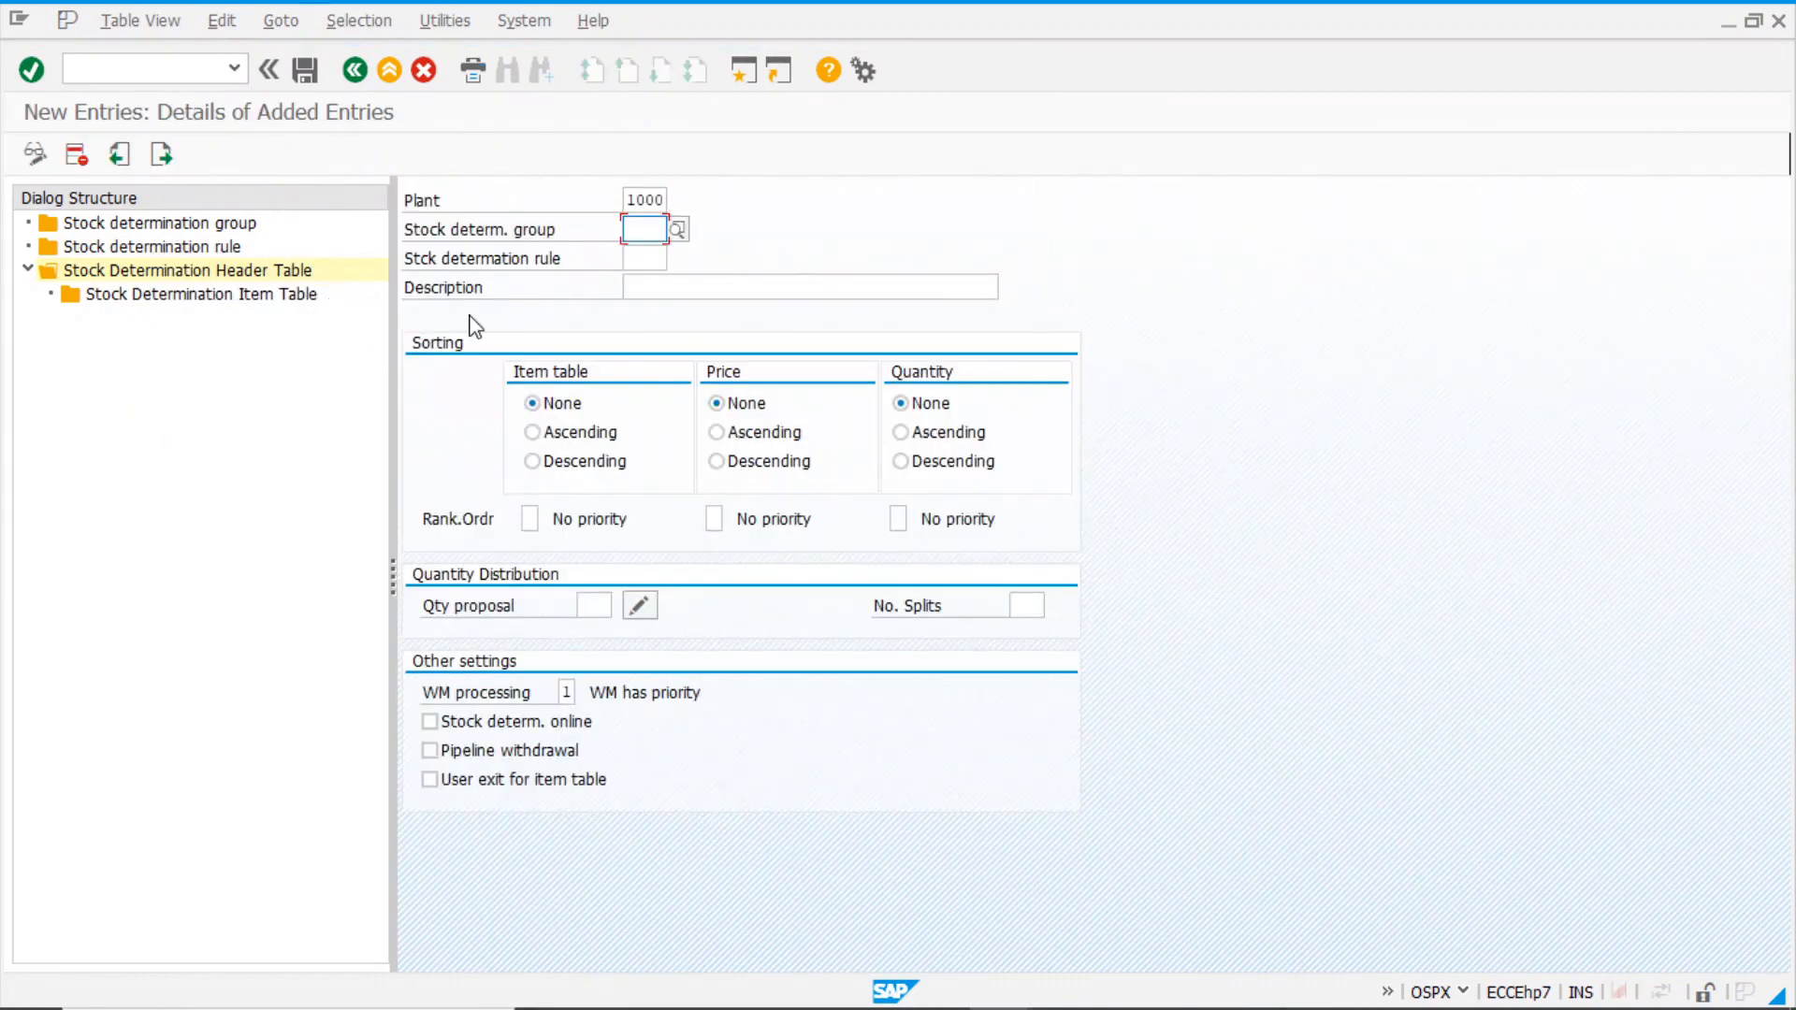
click(678, 230)
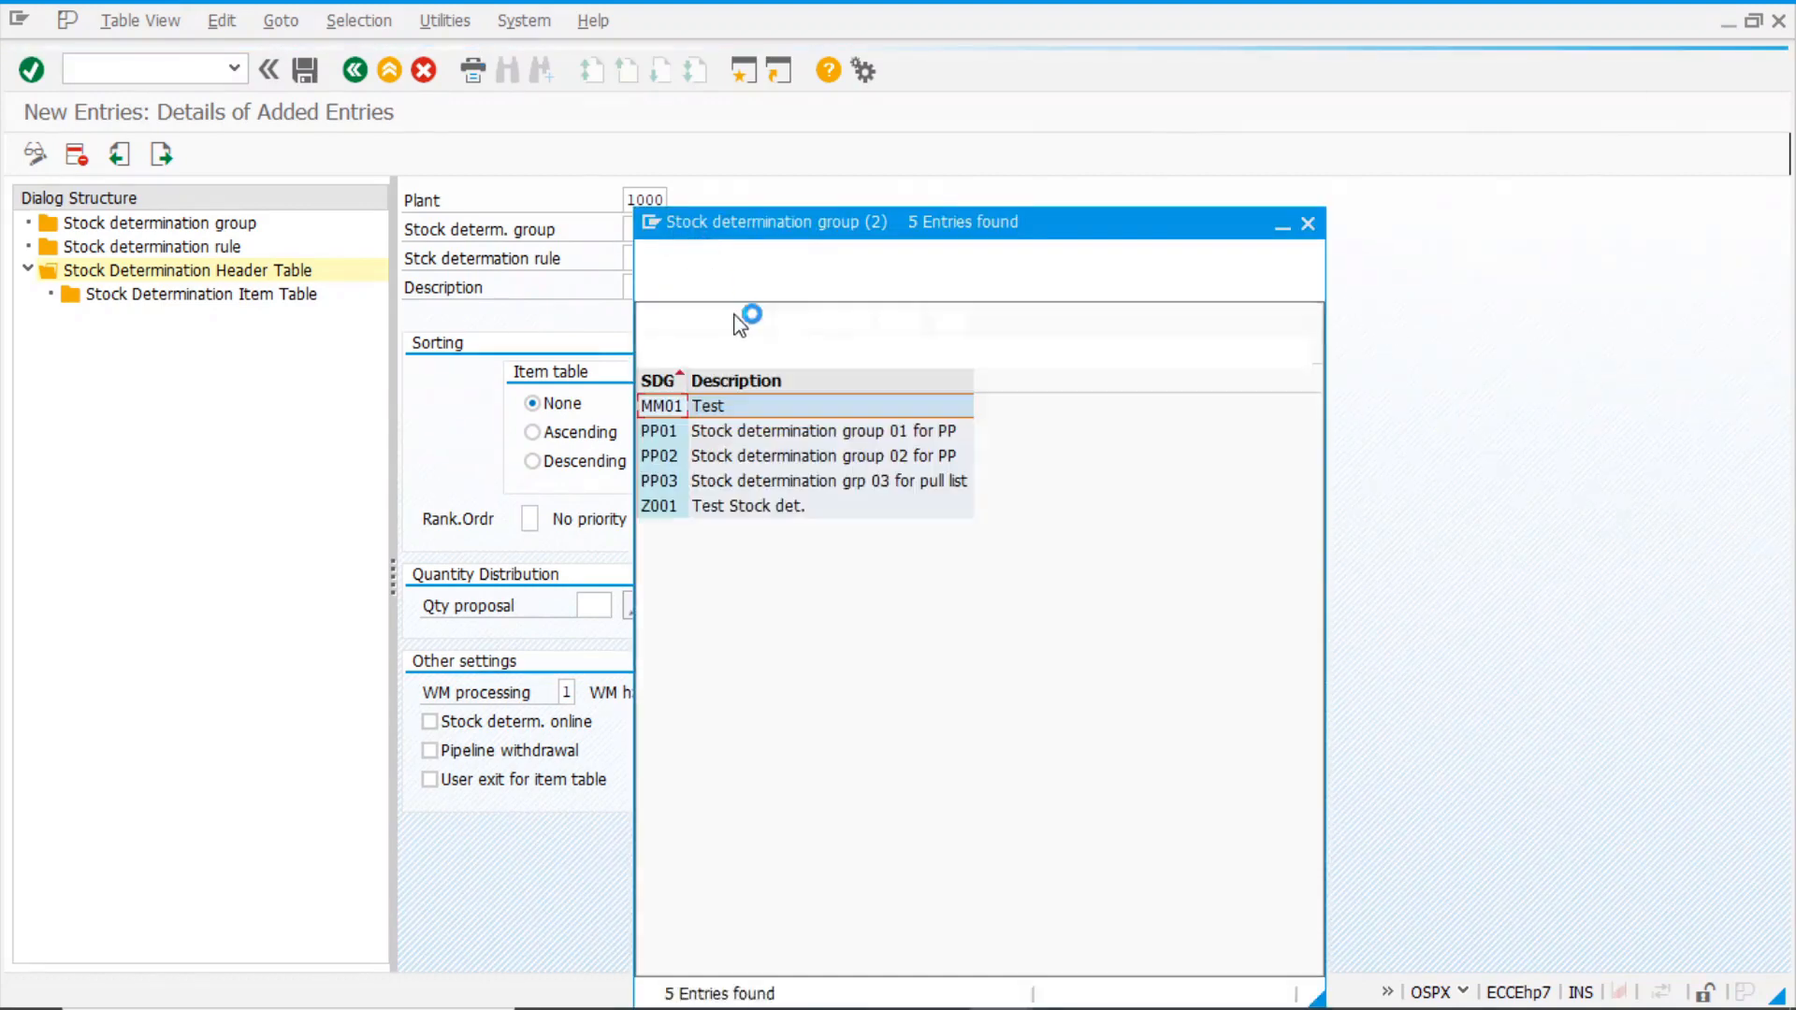
double_click(663, 510)
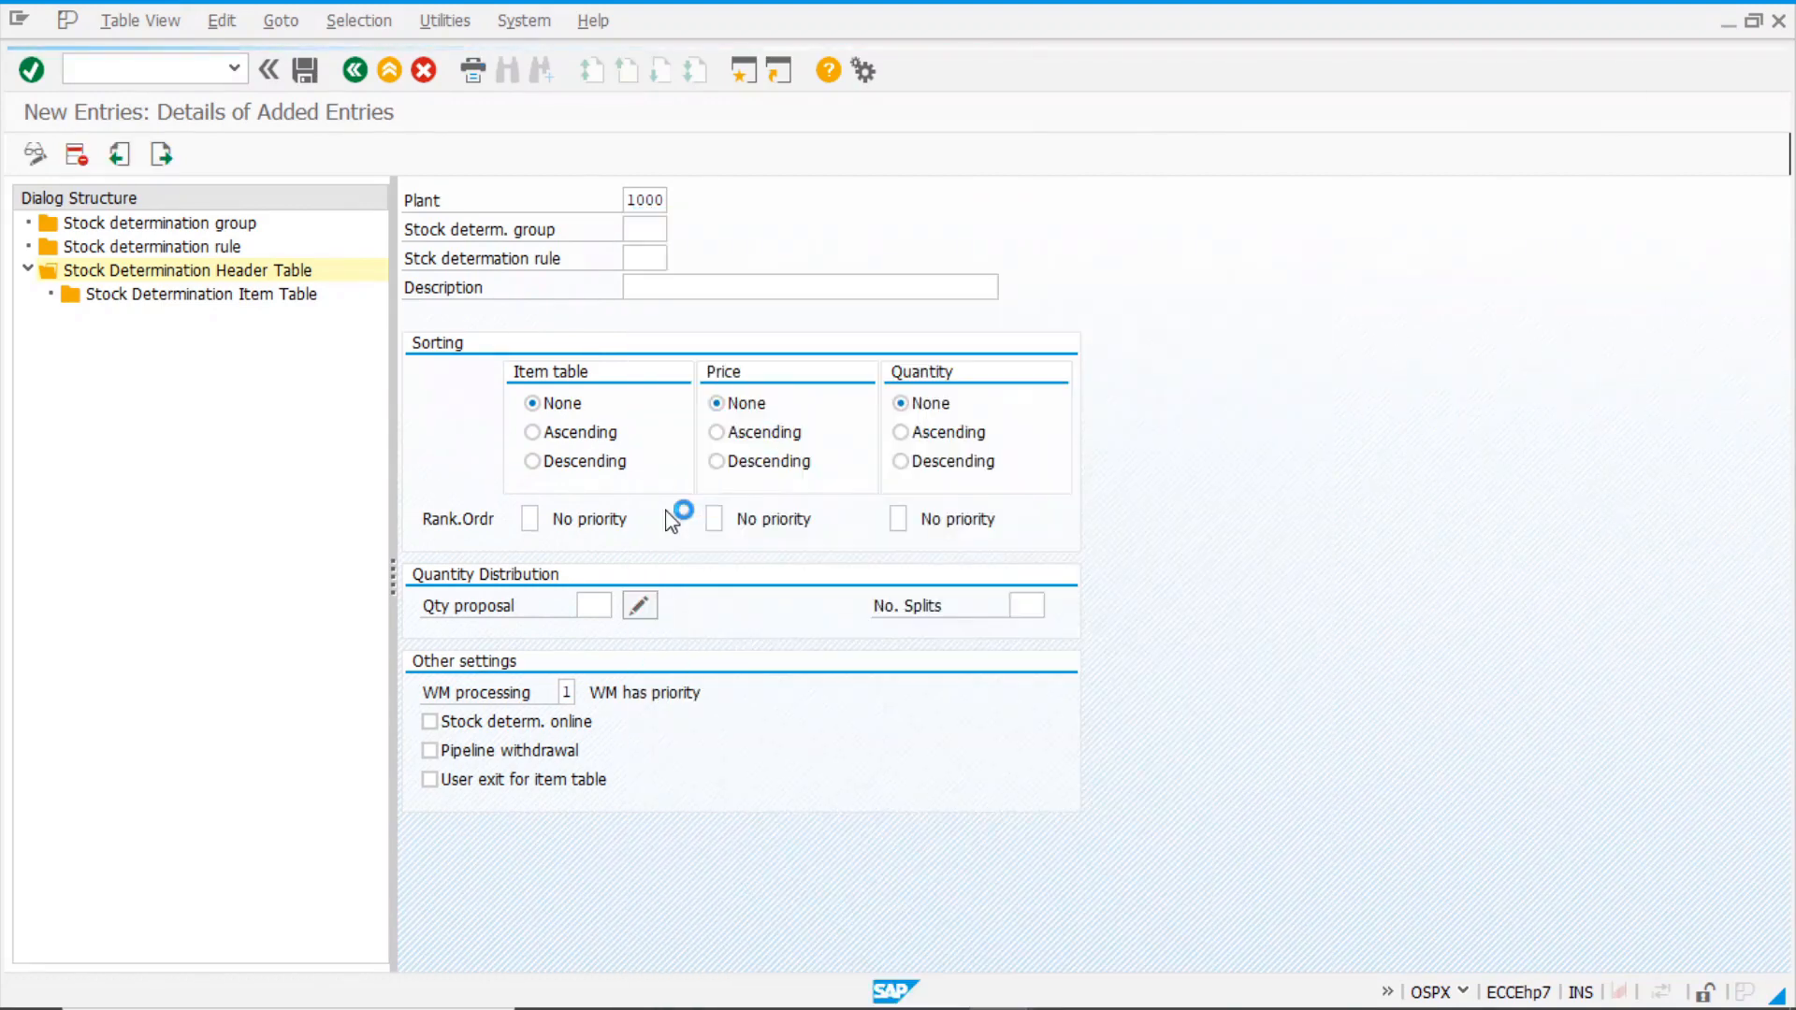
click(660, 258)
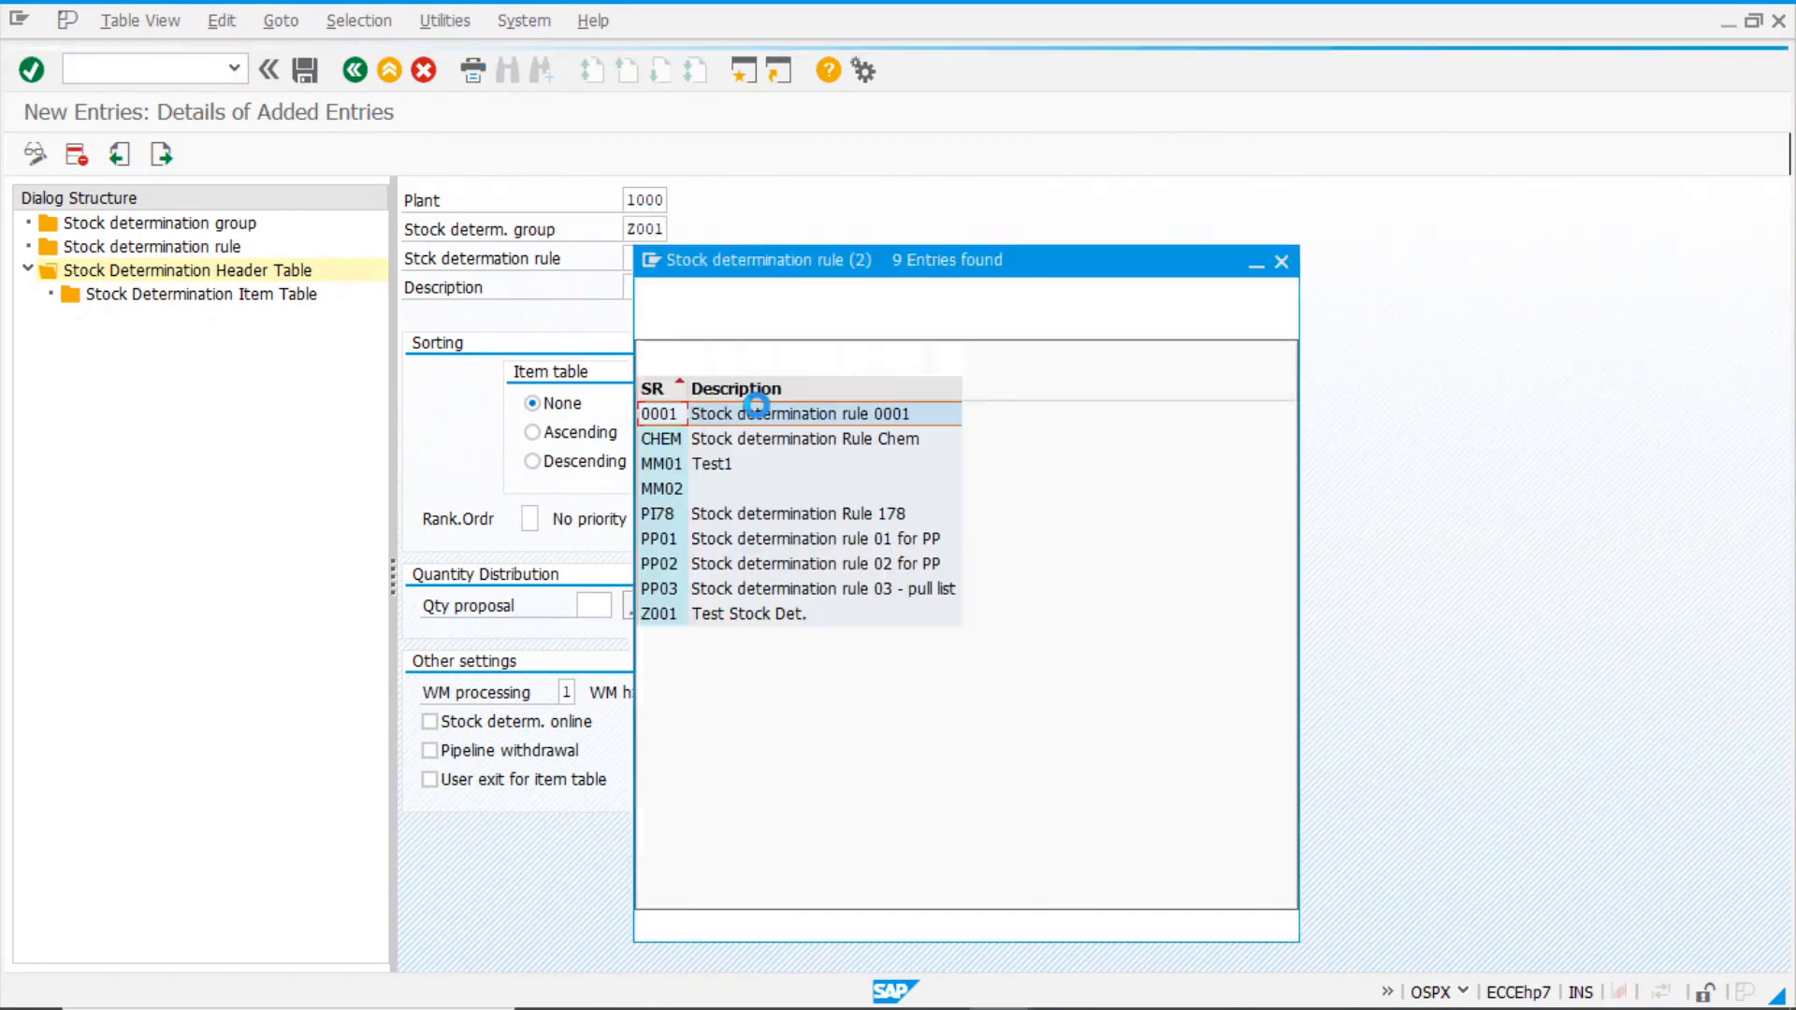
double_click(664, 613)
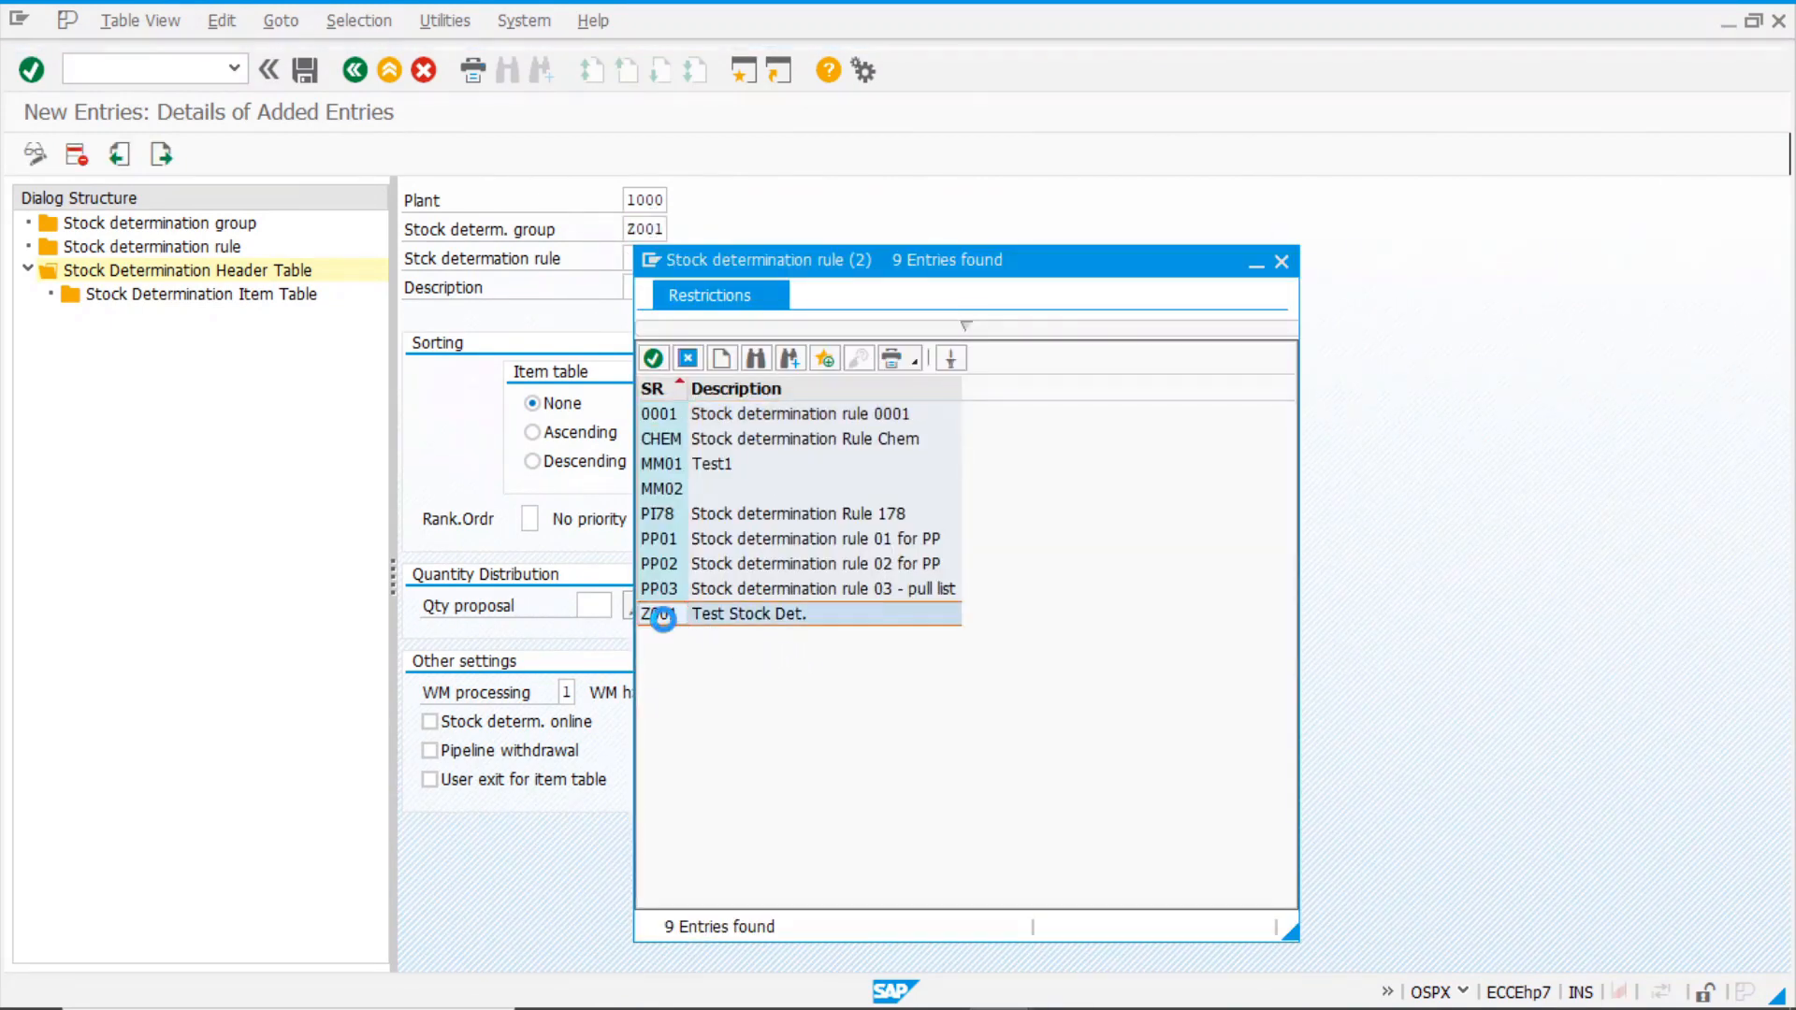
- Enter "Test Strategy Stock Det" as the header entry's description and validate the entry
click(655, 294)
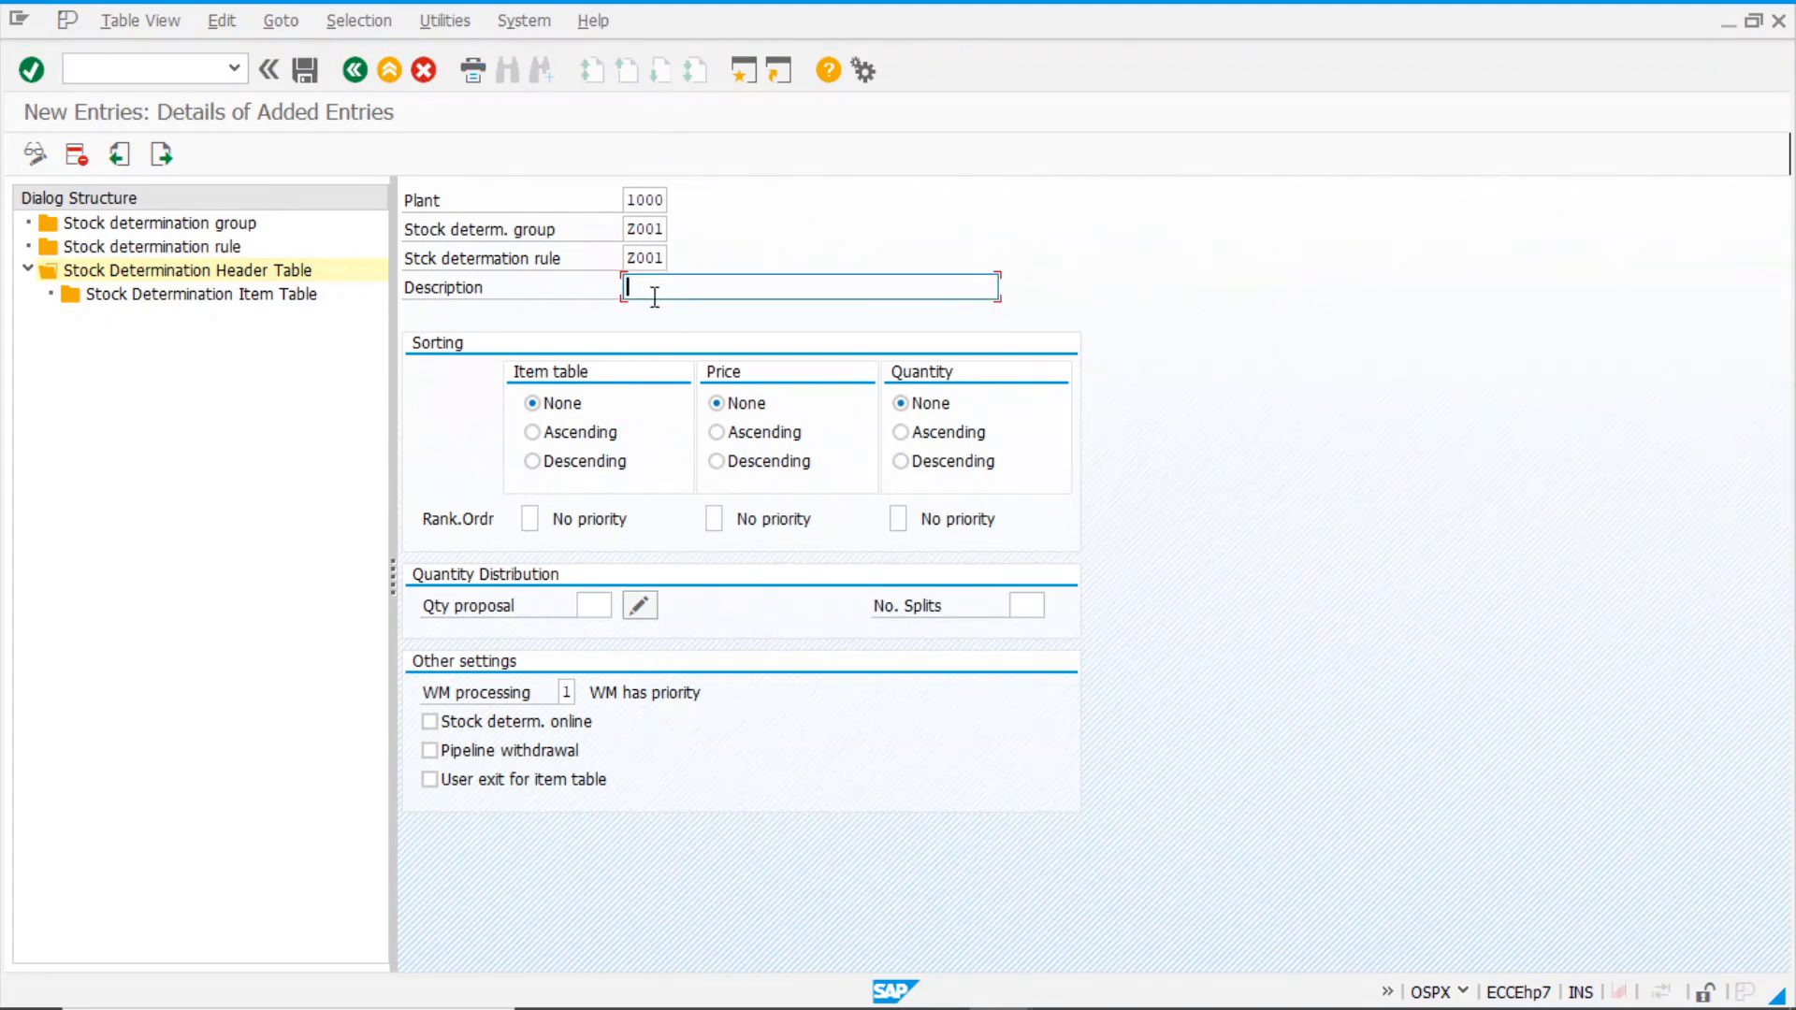
text(Strategy)
text(Test)
key(End)
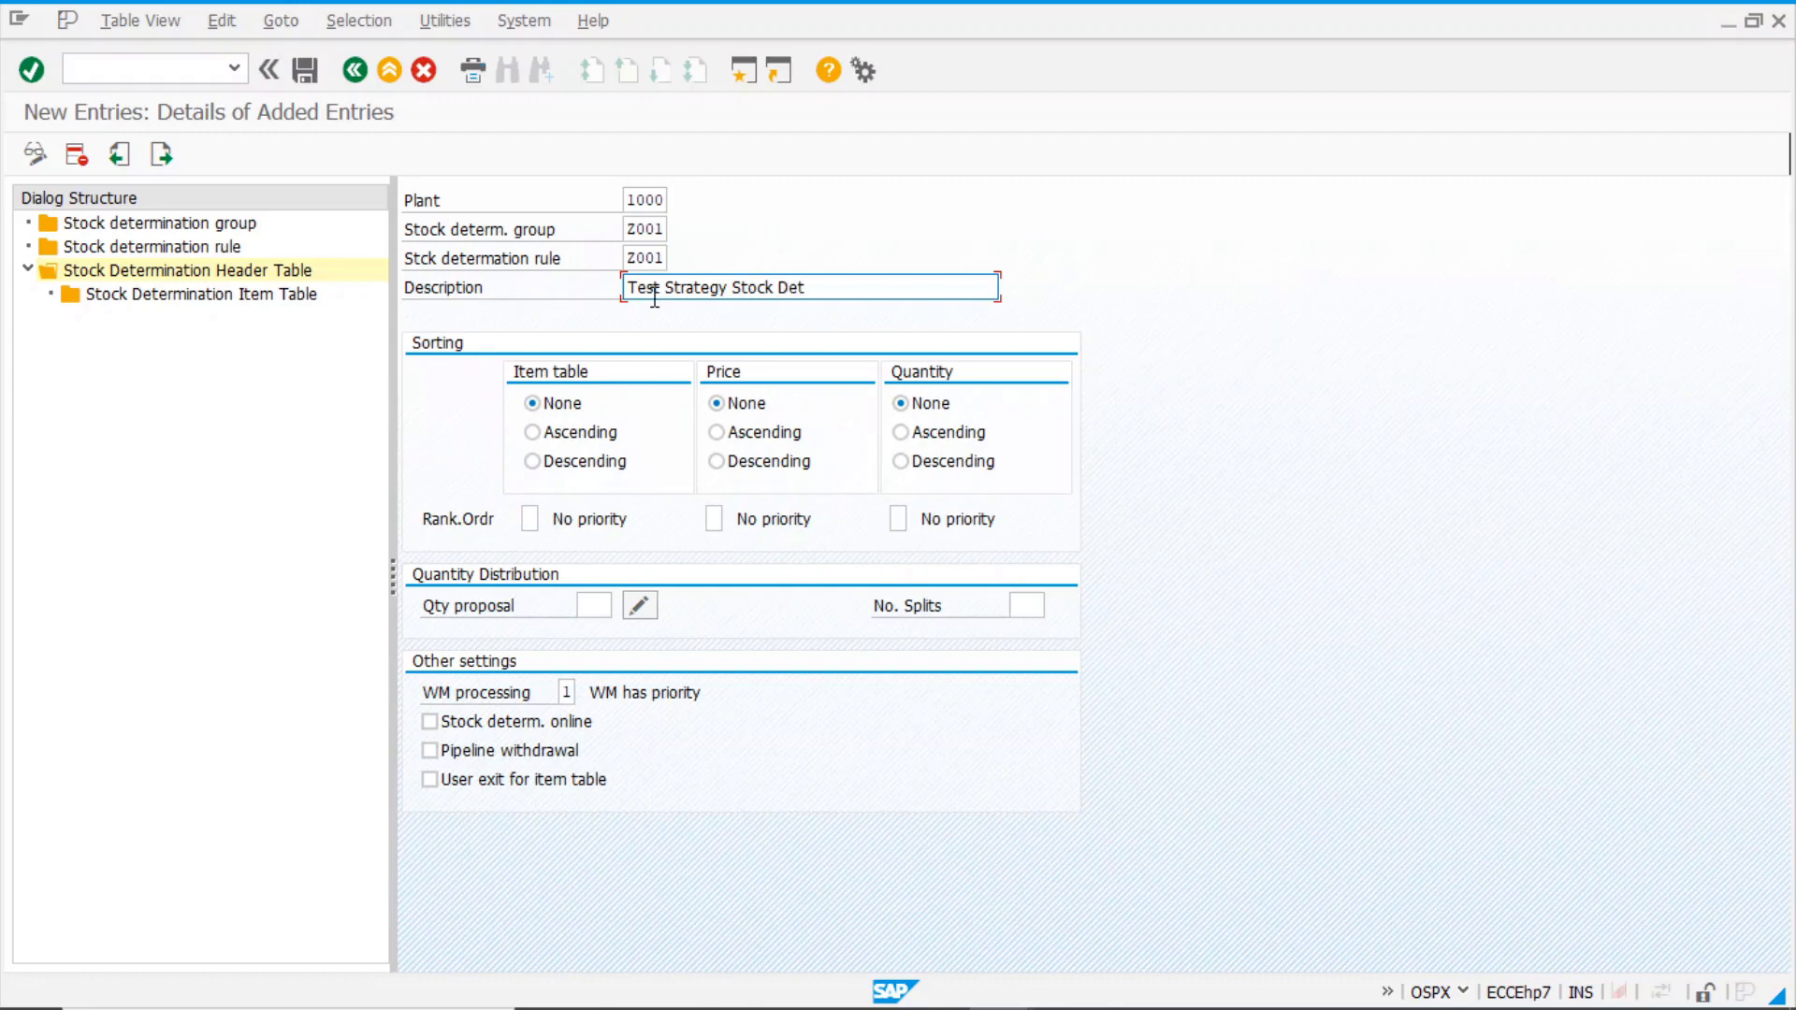
key(Return)
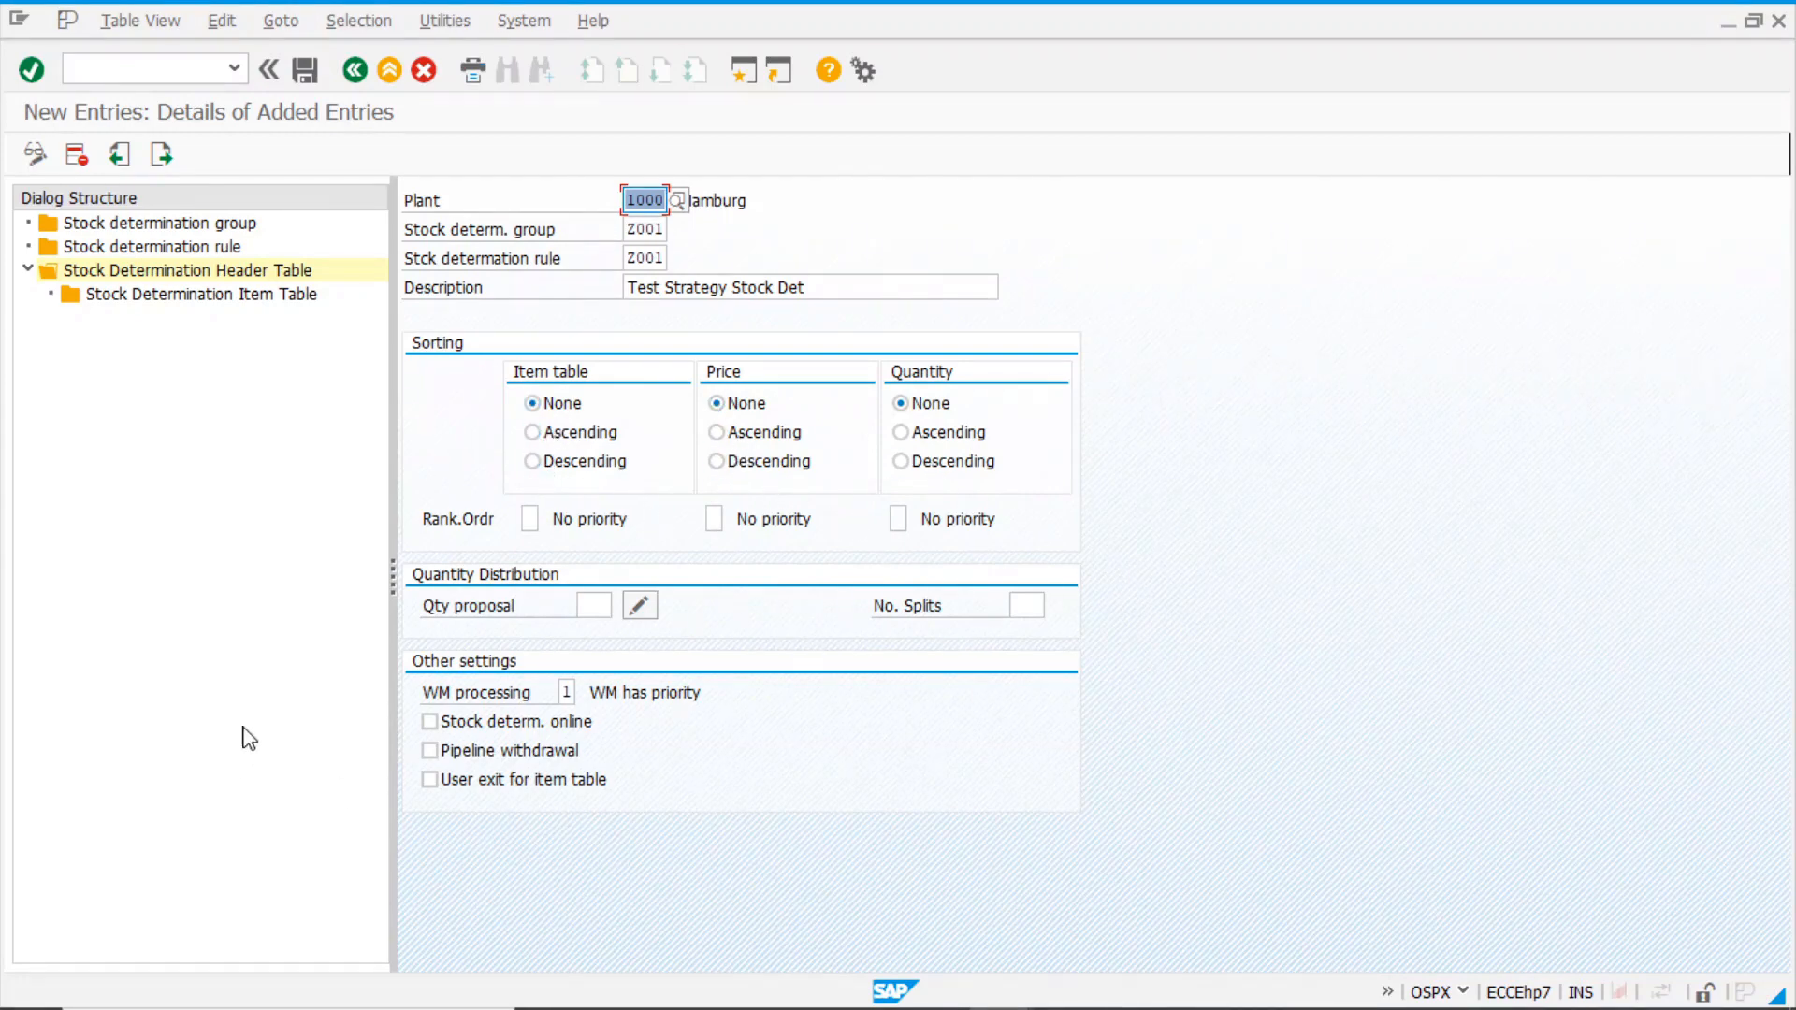
- Check which routines are available for the quantity proposal without choosing one
click(591, 605)
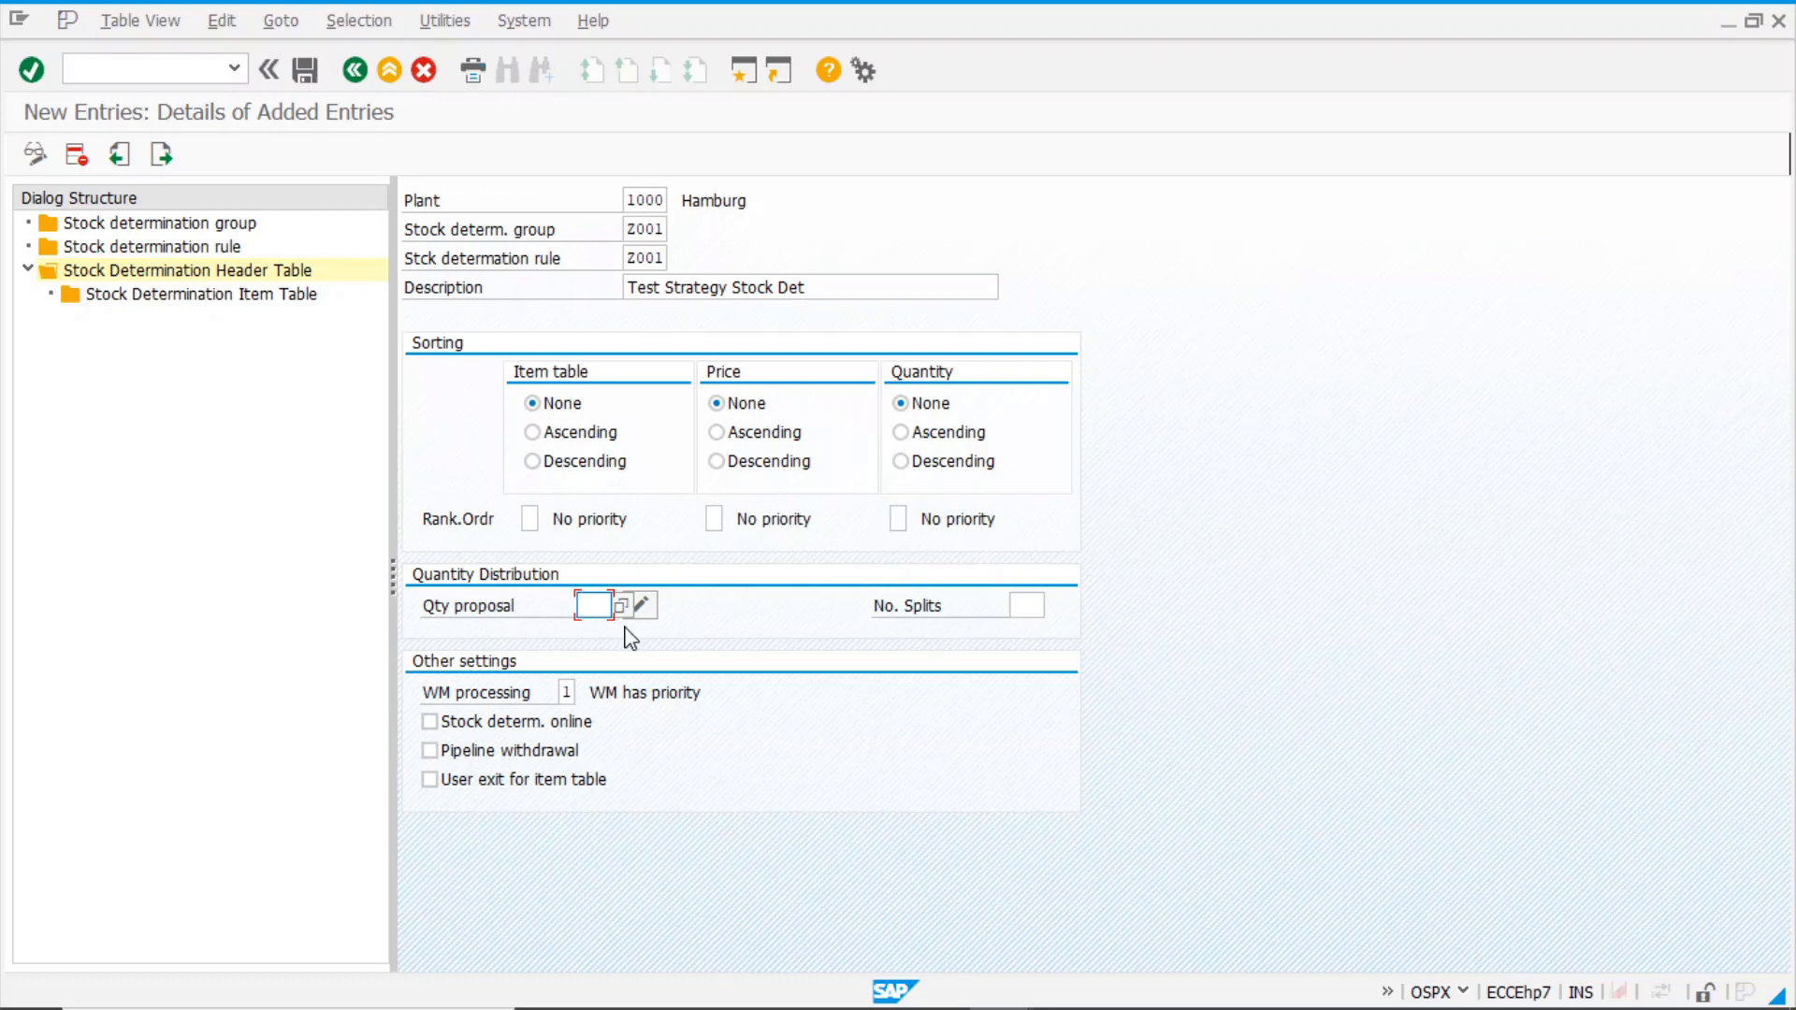
key(F4)
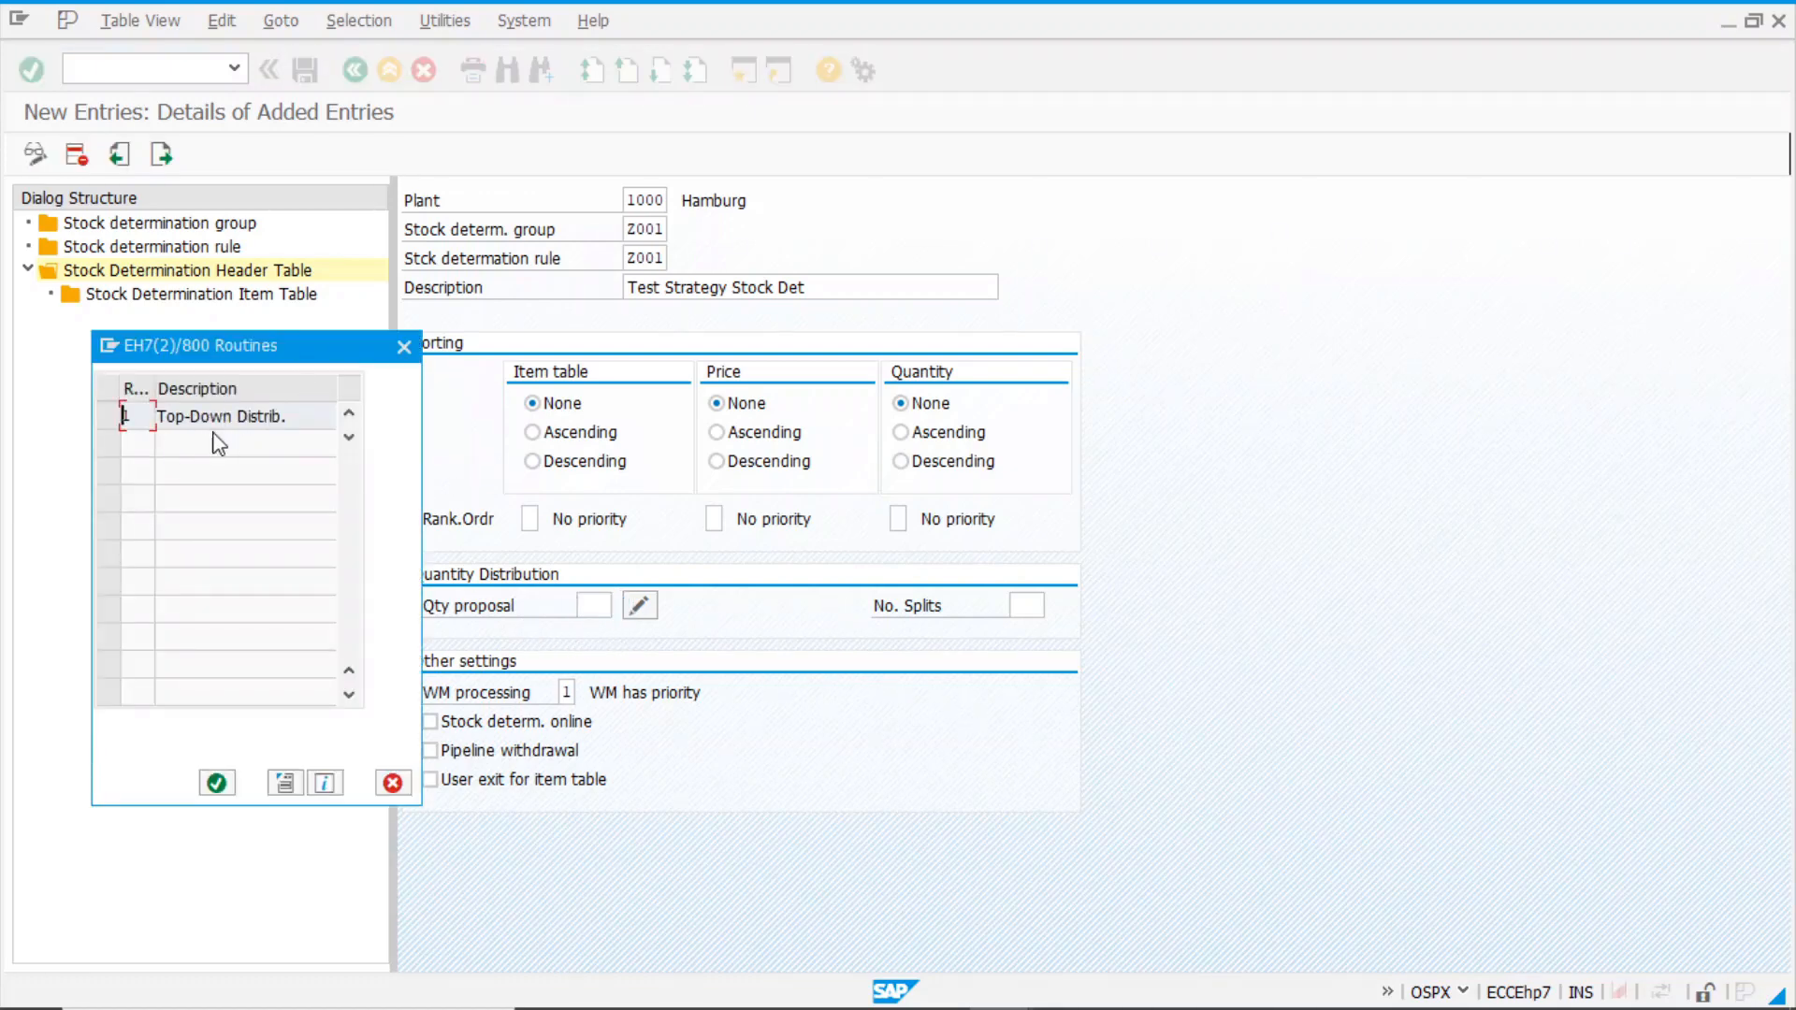
click(404, 348)
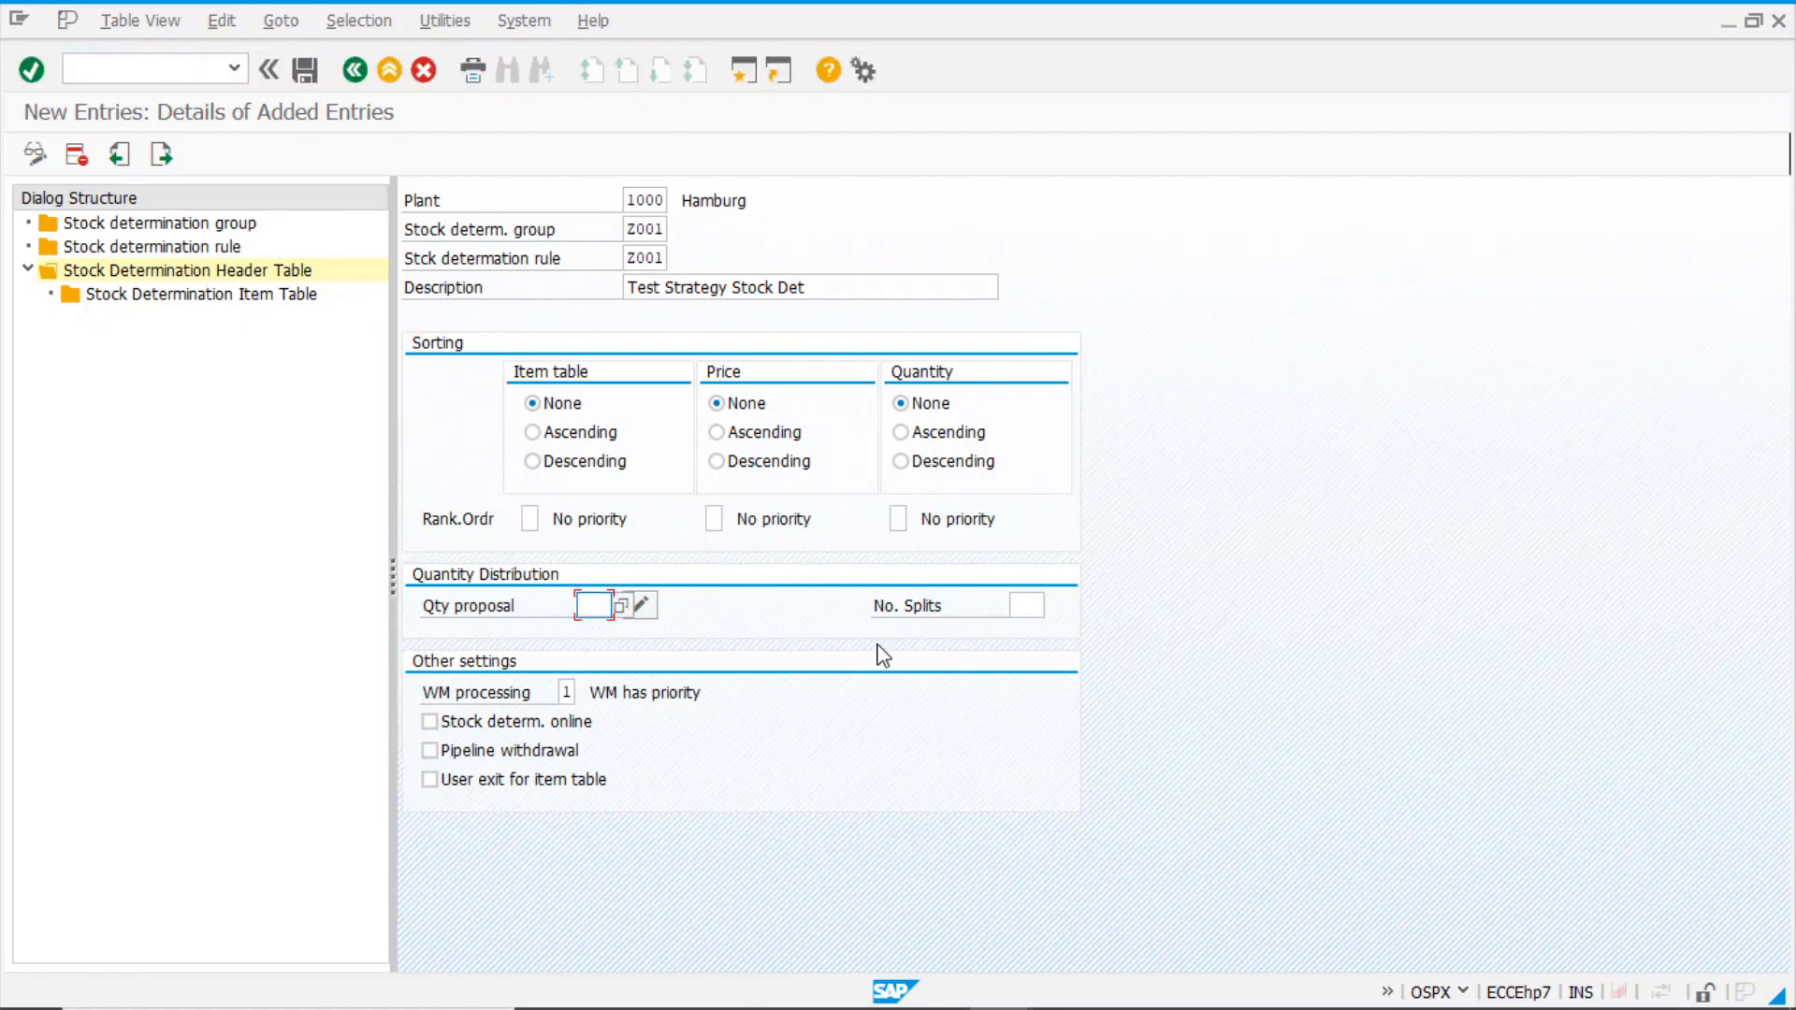
click(1028, 606)
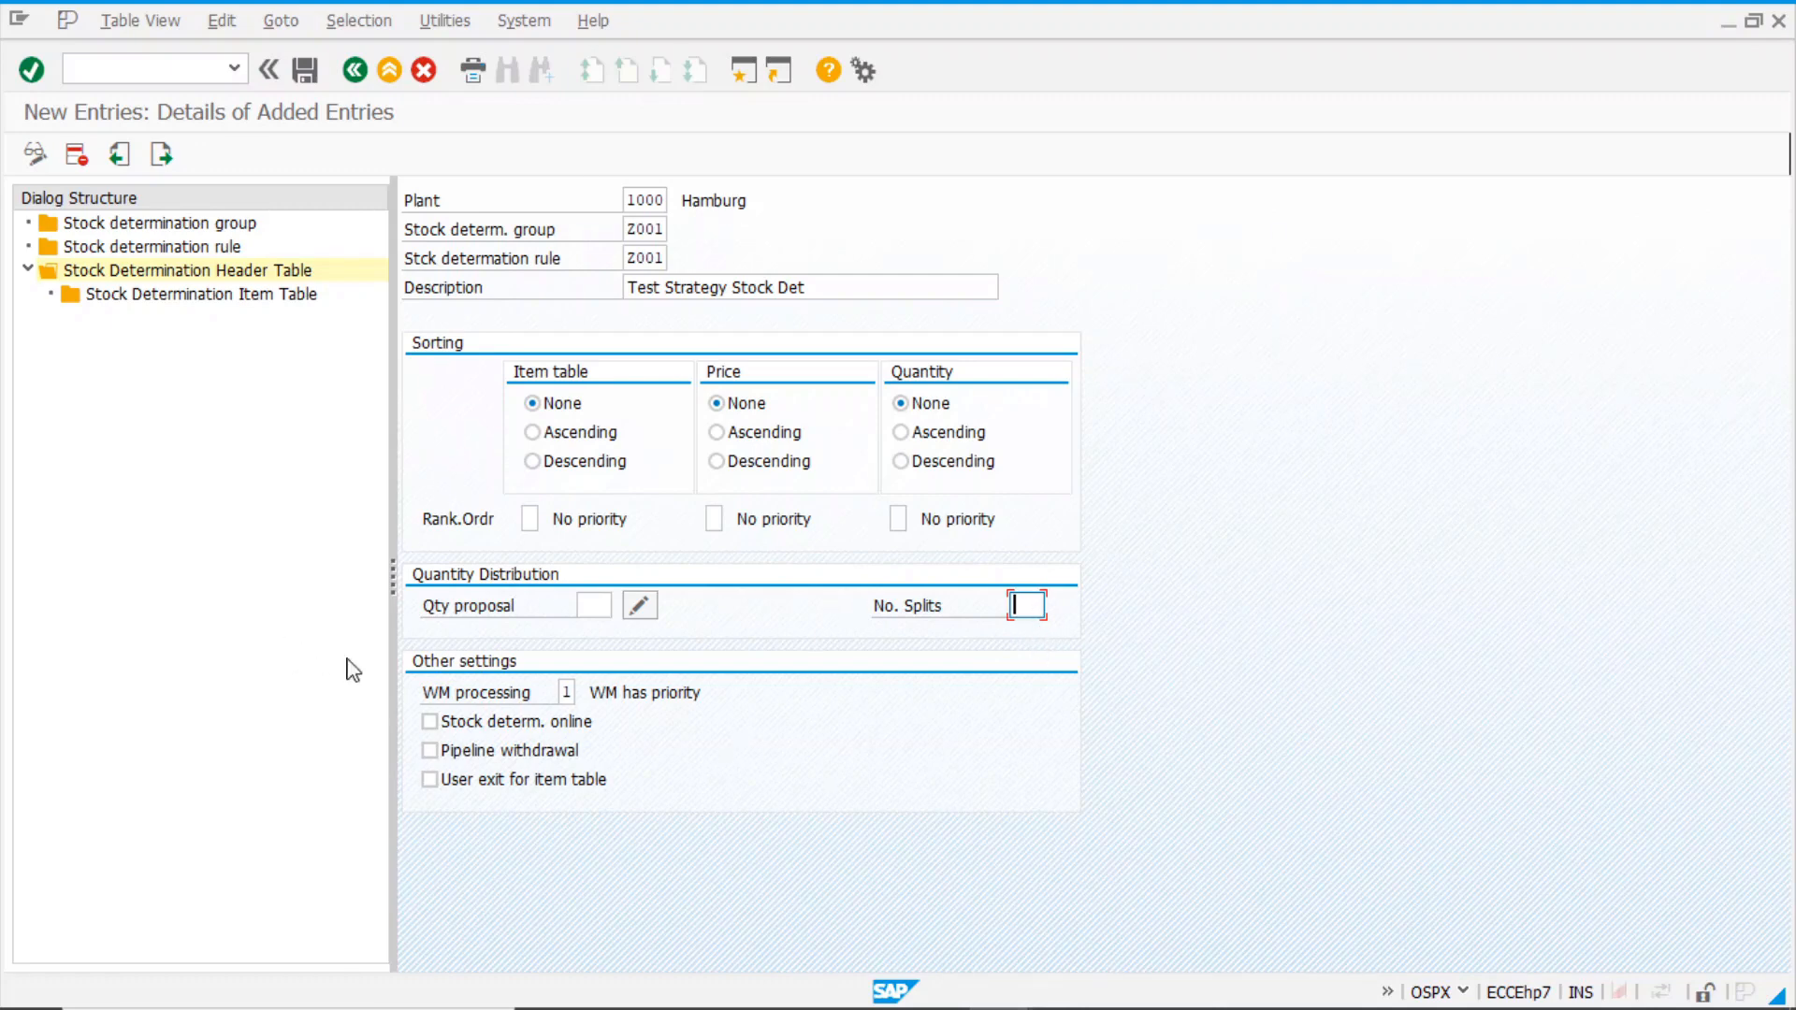
- Set WM processing to 3 (Stock determination has priority), enable online stock determination, and save the header entry
click(568, 694)
click(585, 694)
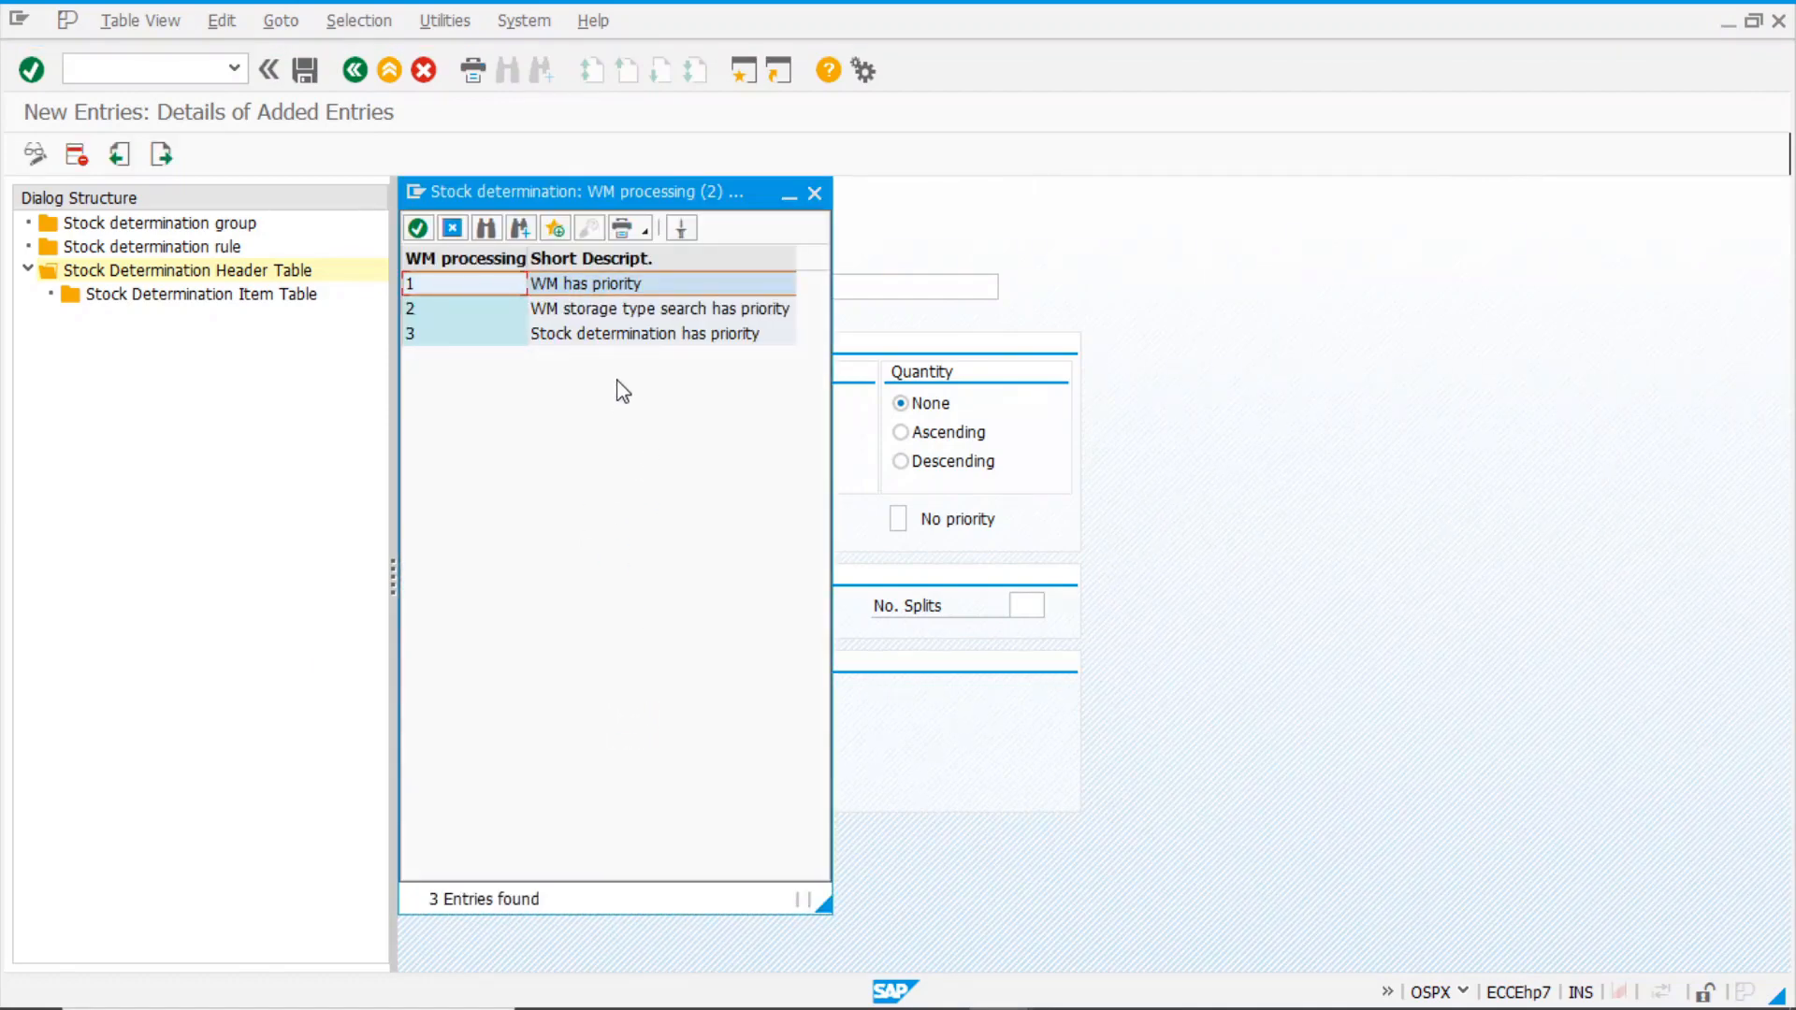
click(594, 336)
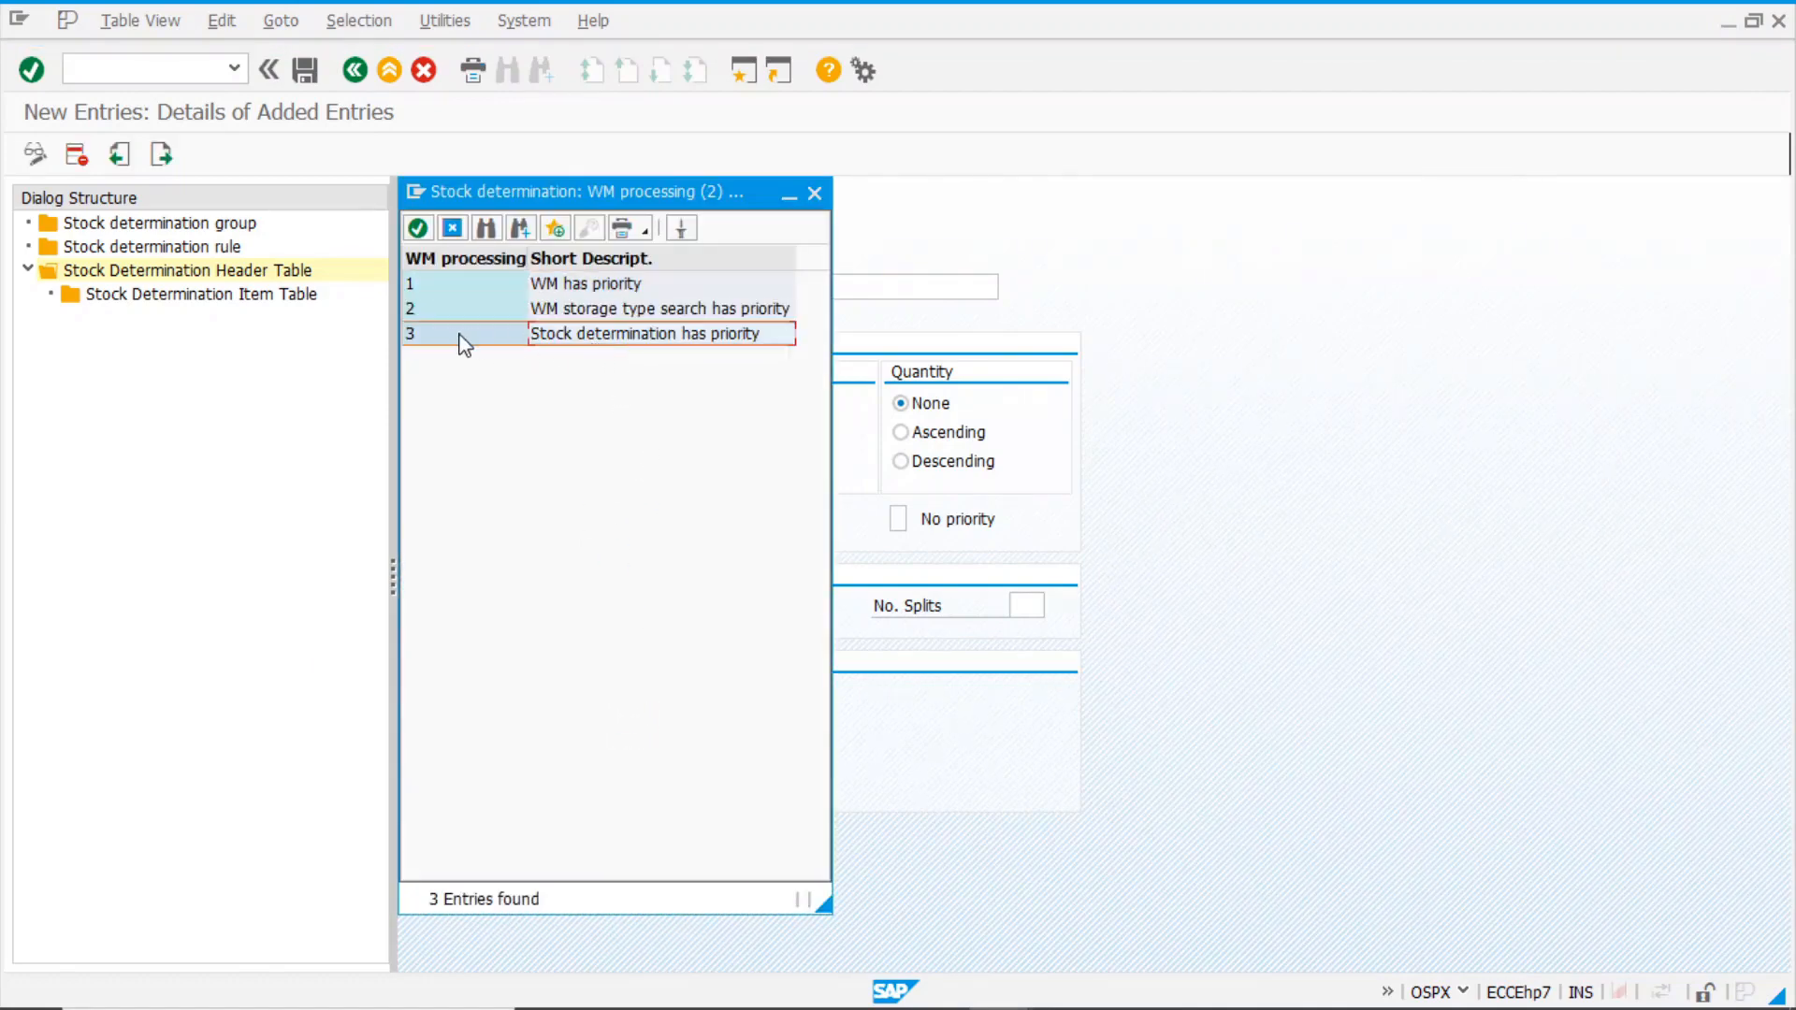
double_click(461, 339)
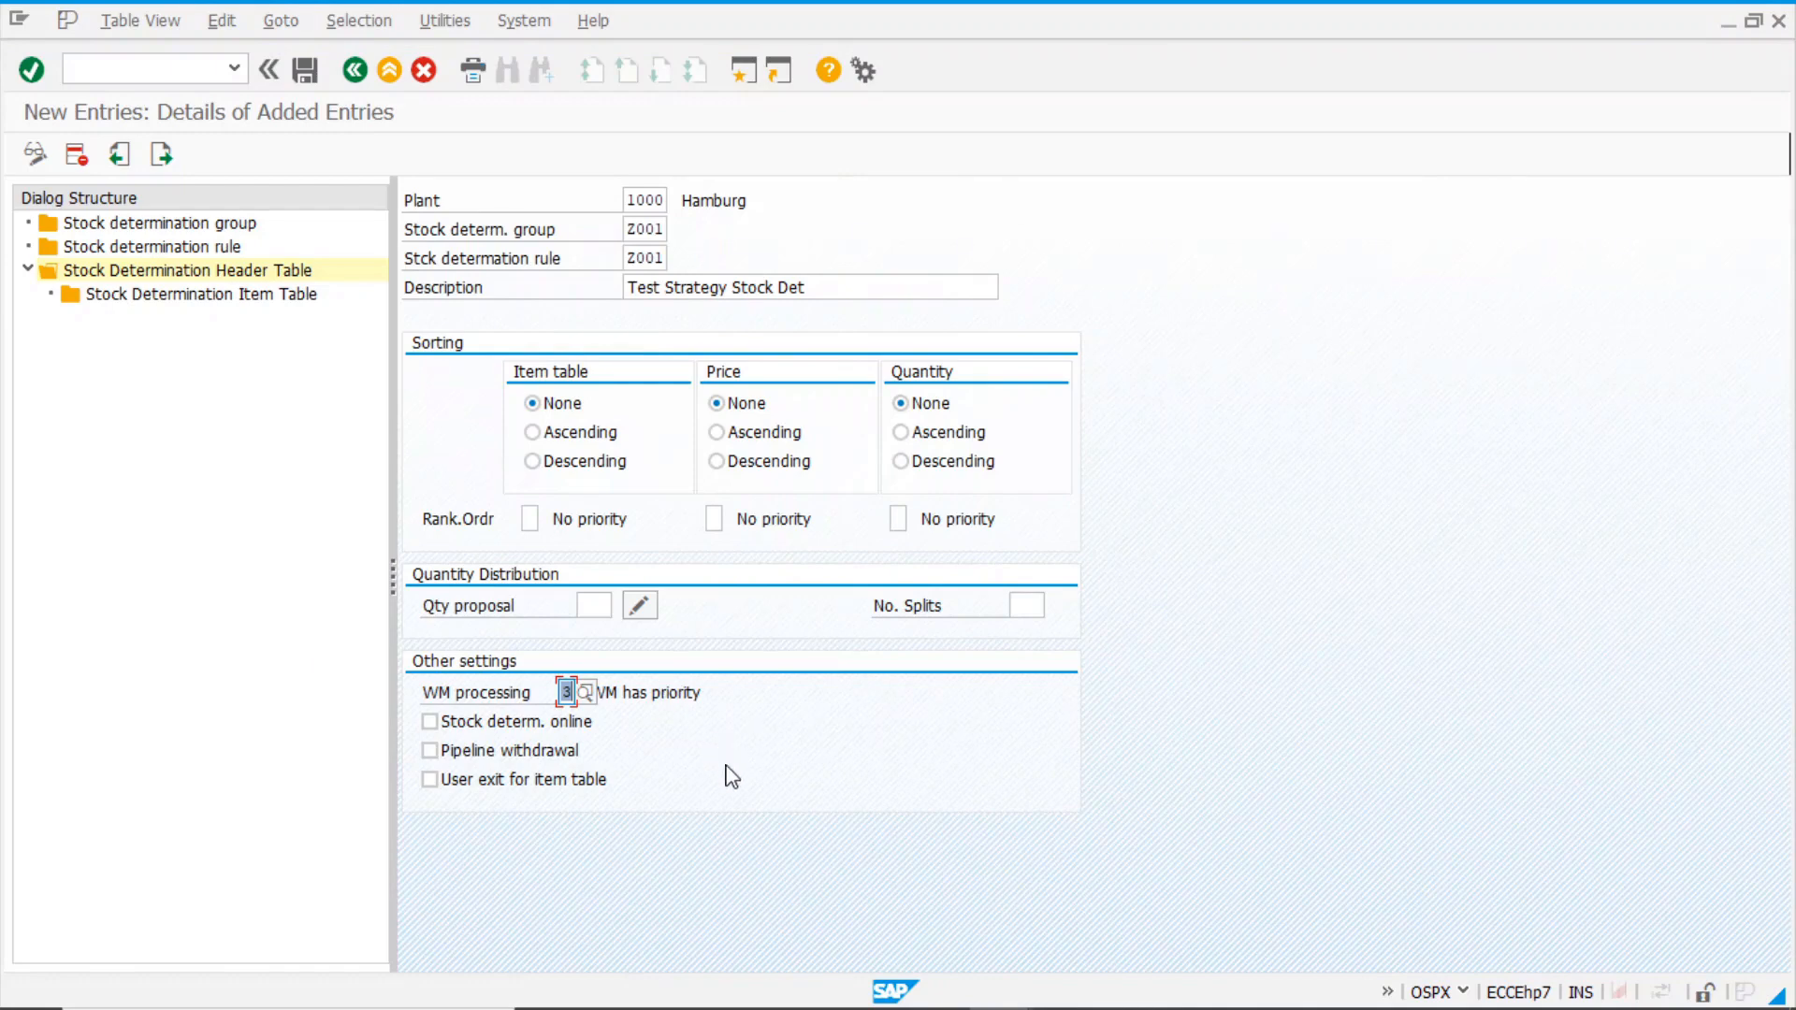
click(711, 693)
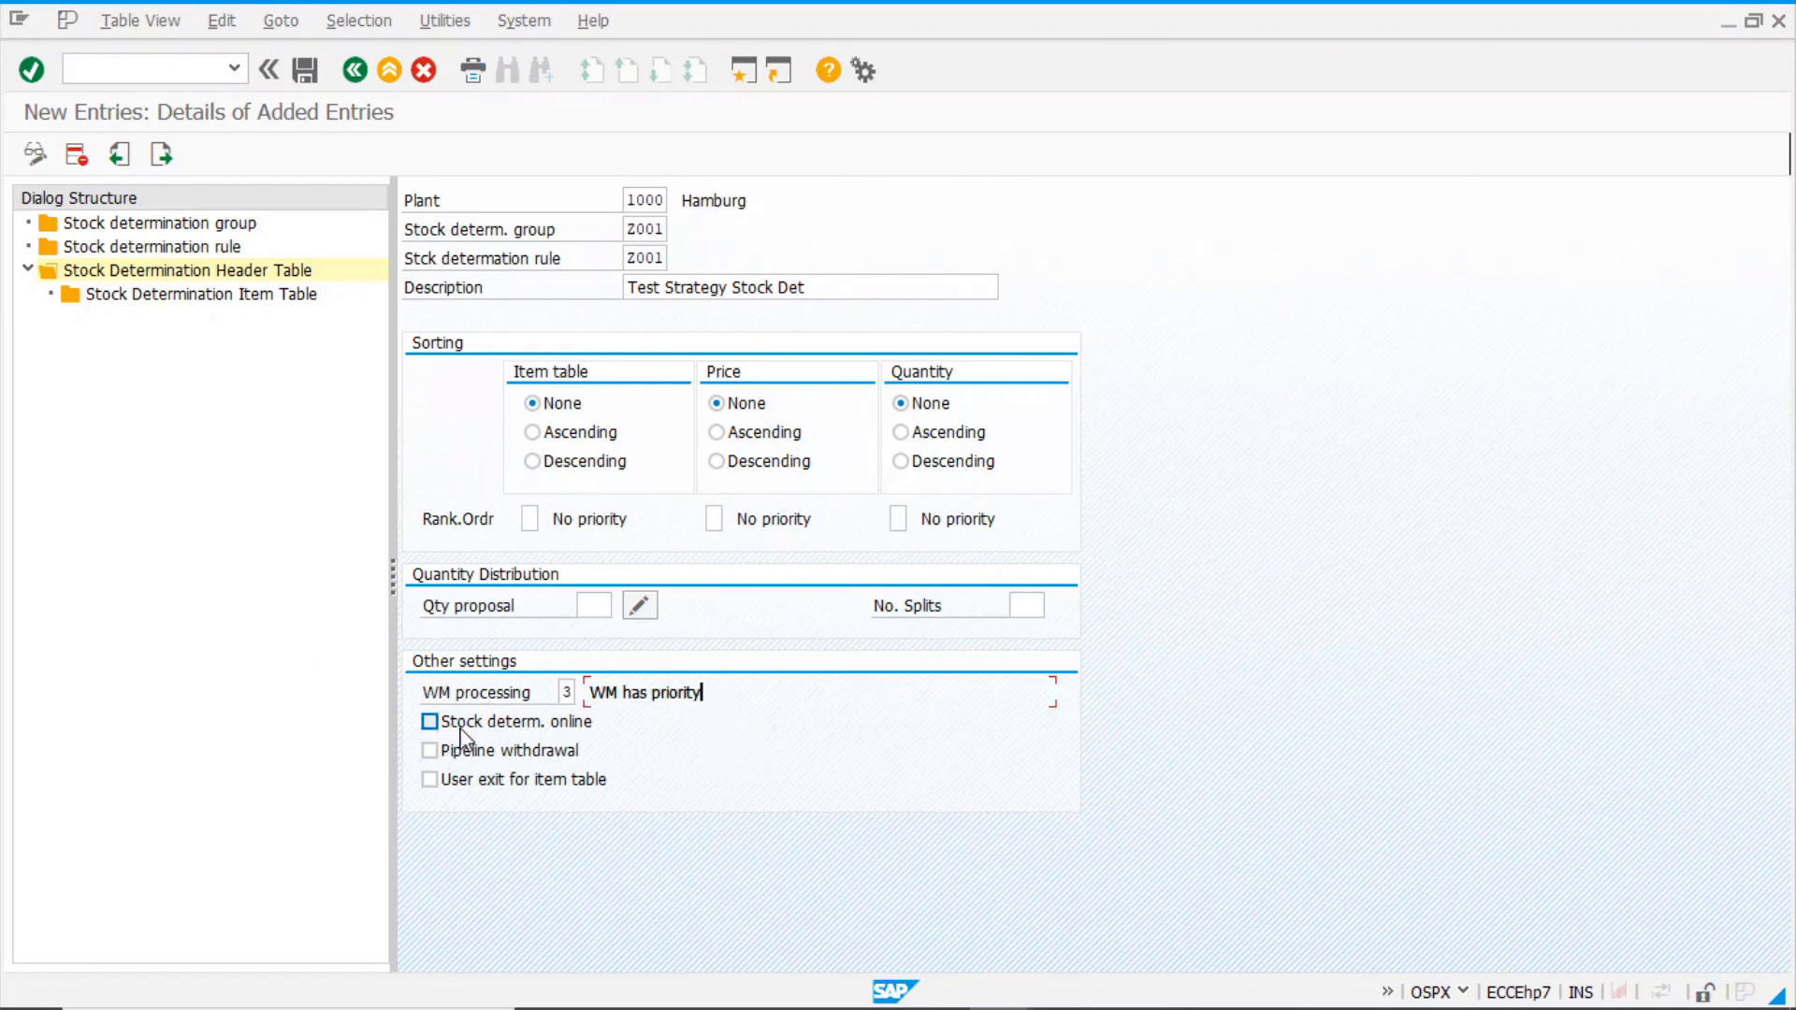
click(430, 722)
click(304, 71)
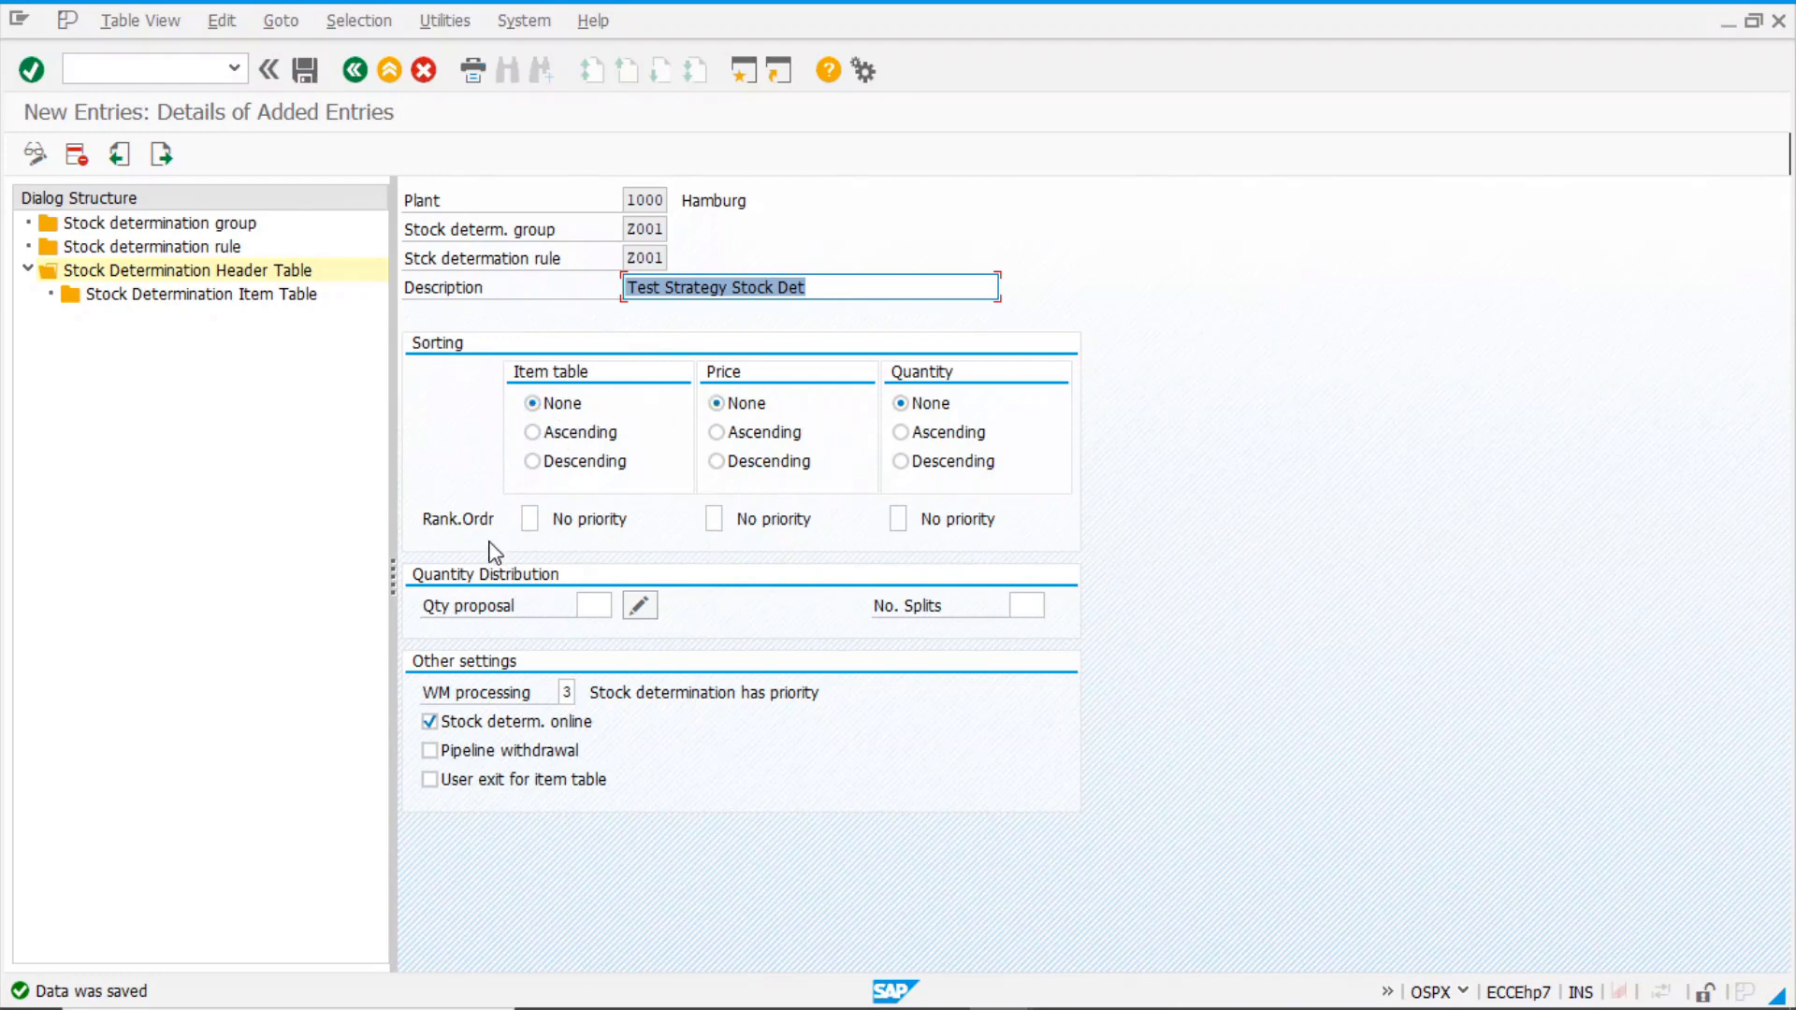
- Start a new item in the strategy's Stock Determination Item Table with special stock indicator F and storage location 0001
double_click(208, 296)
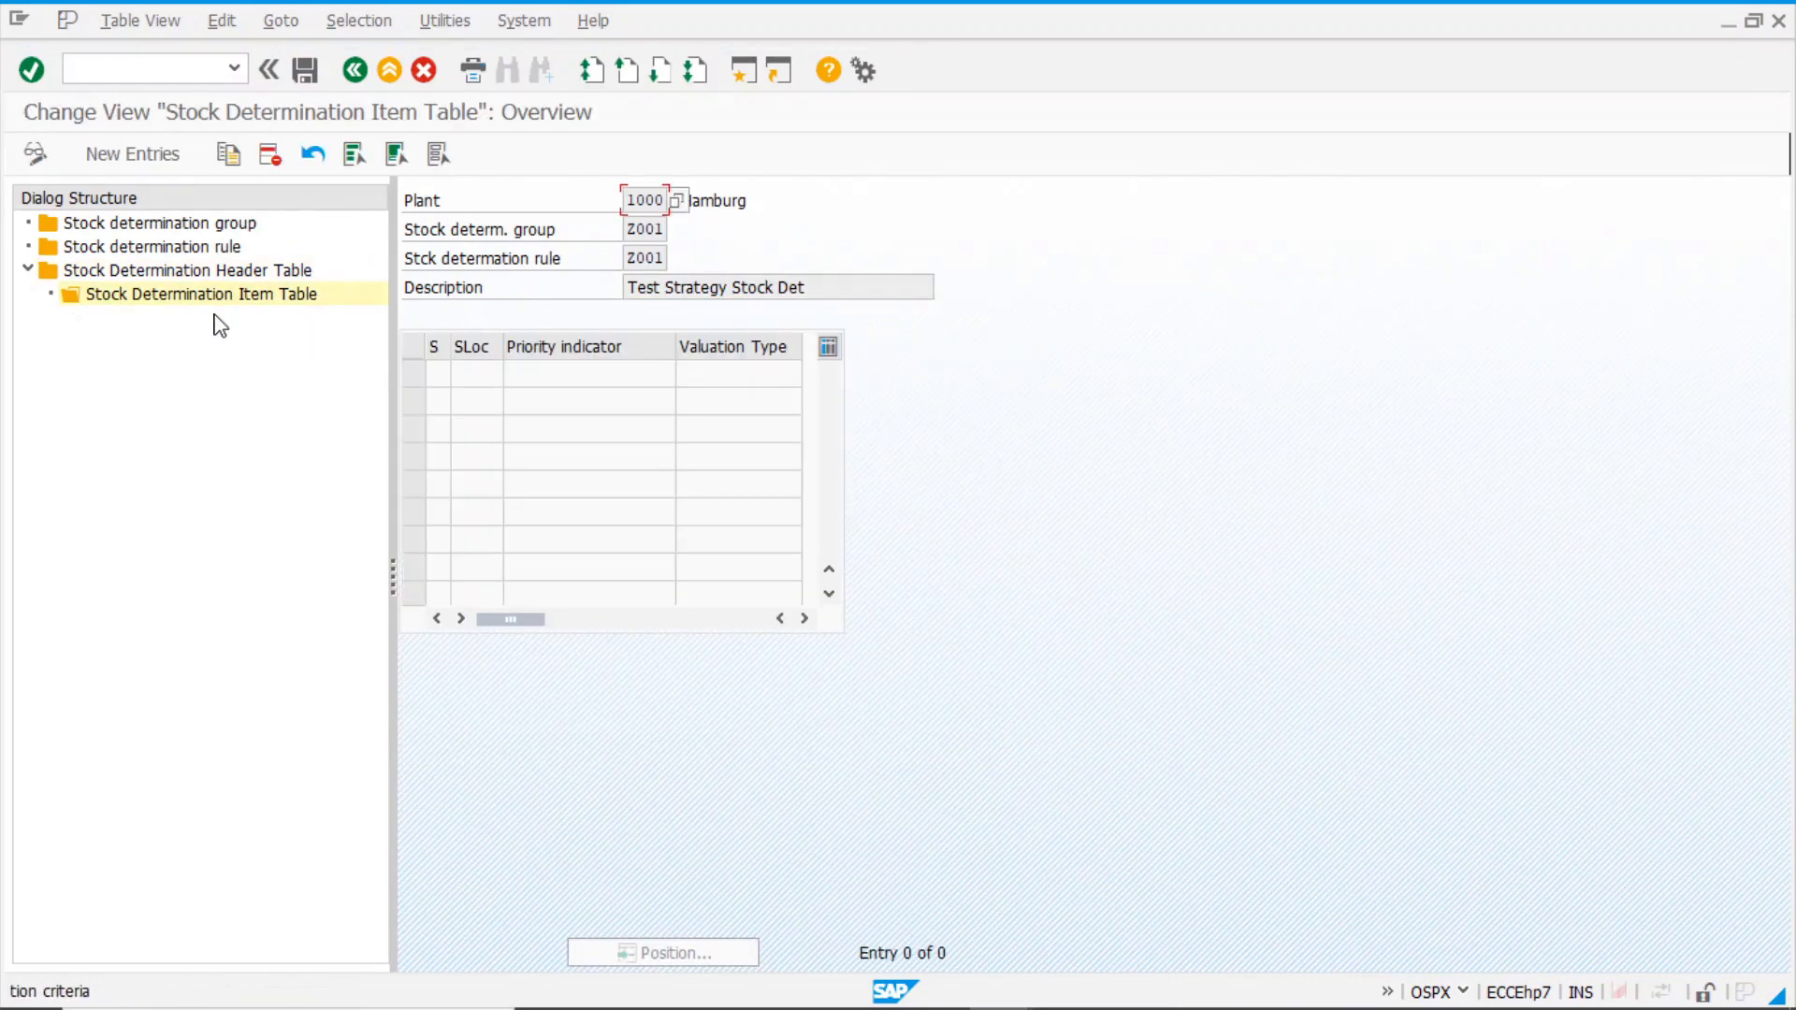
click(150, 155)
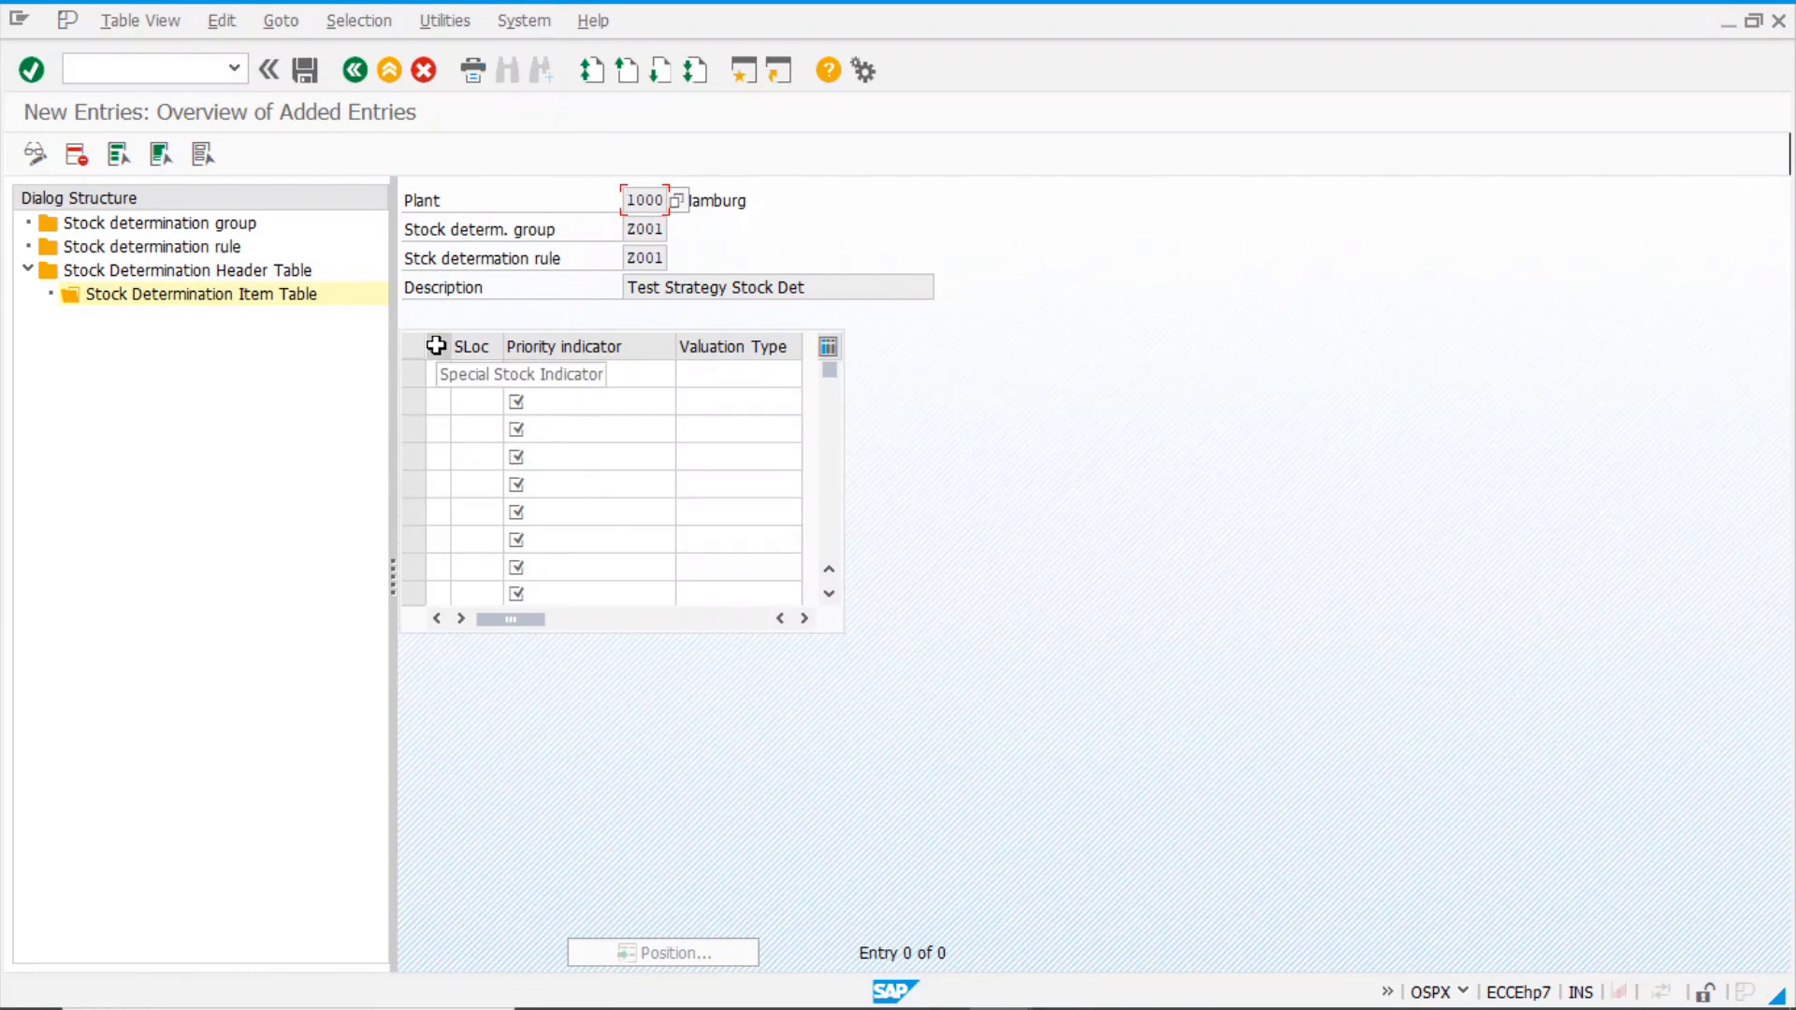
click(442, 382)
click(457, 383)
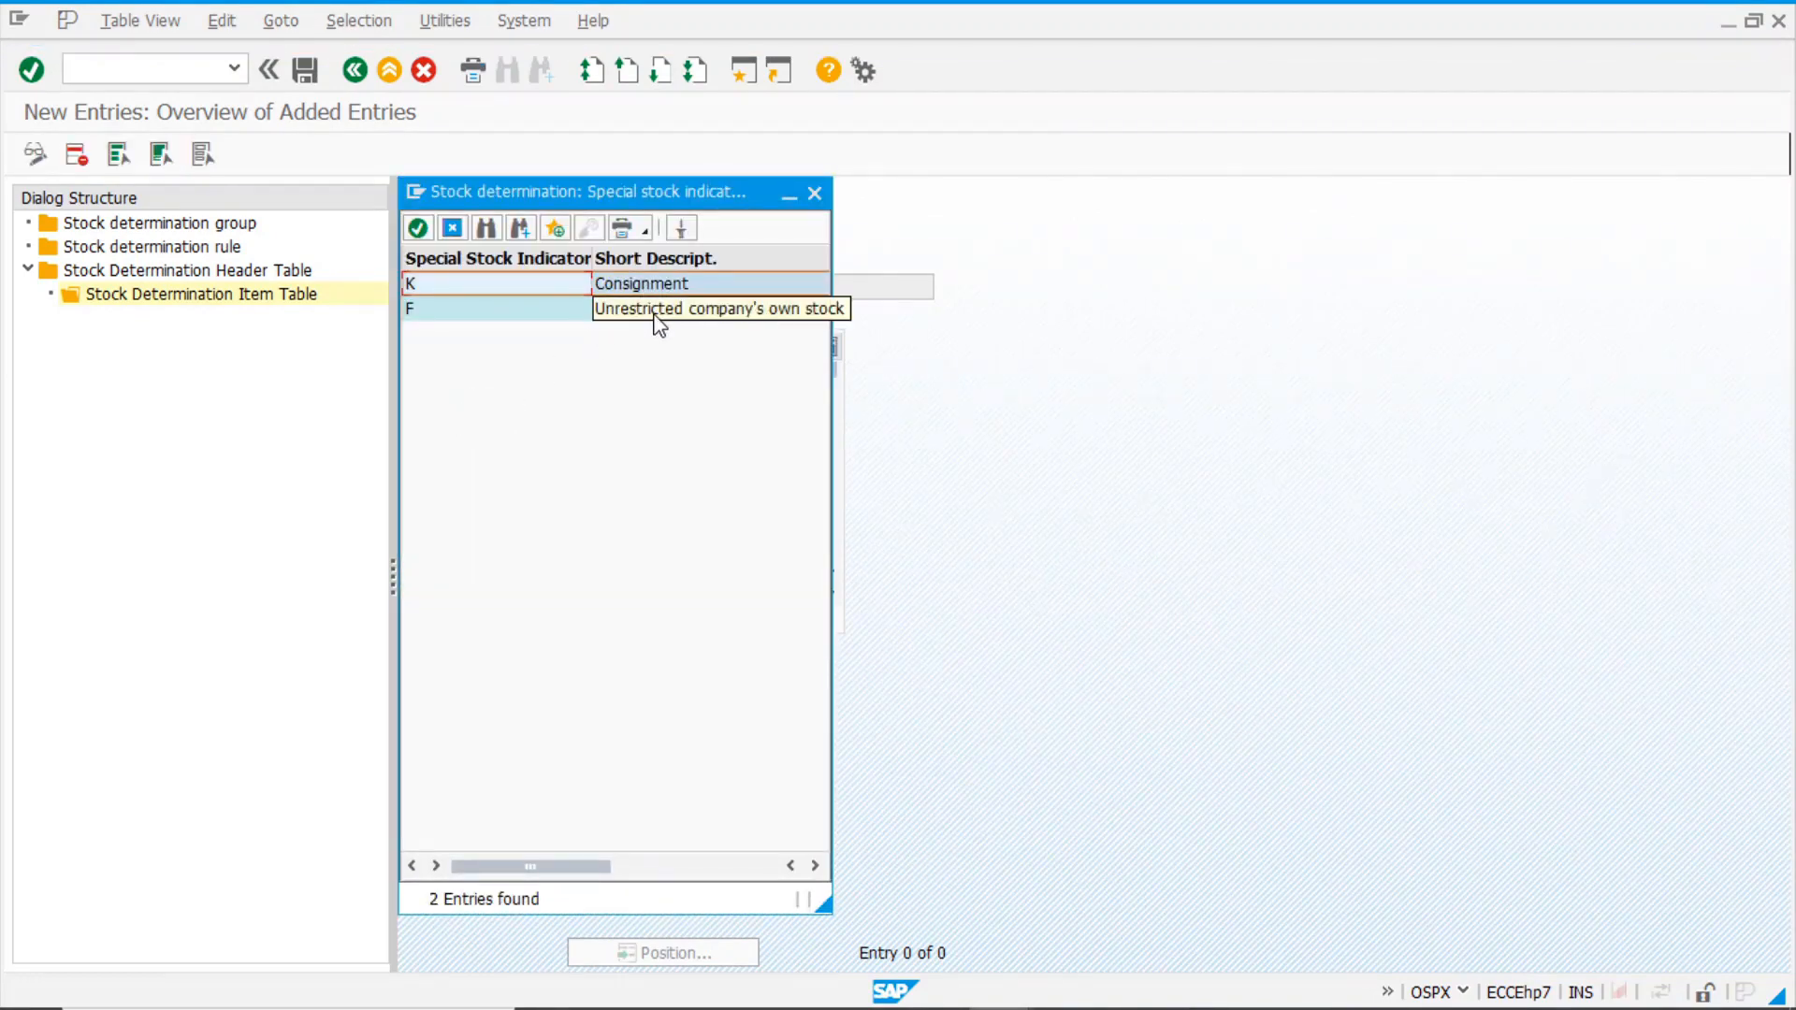
drag(581, 193, 1245, 174)
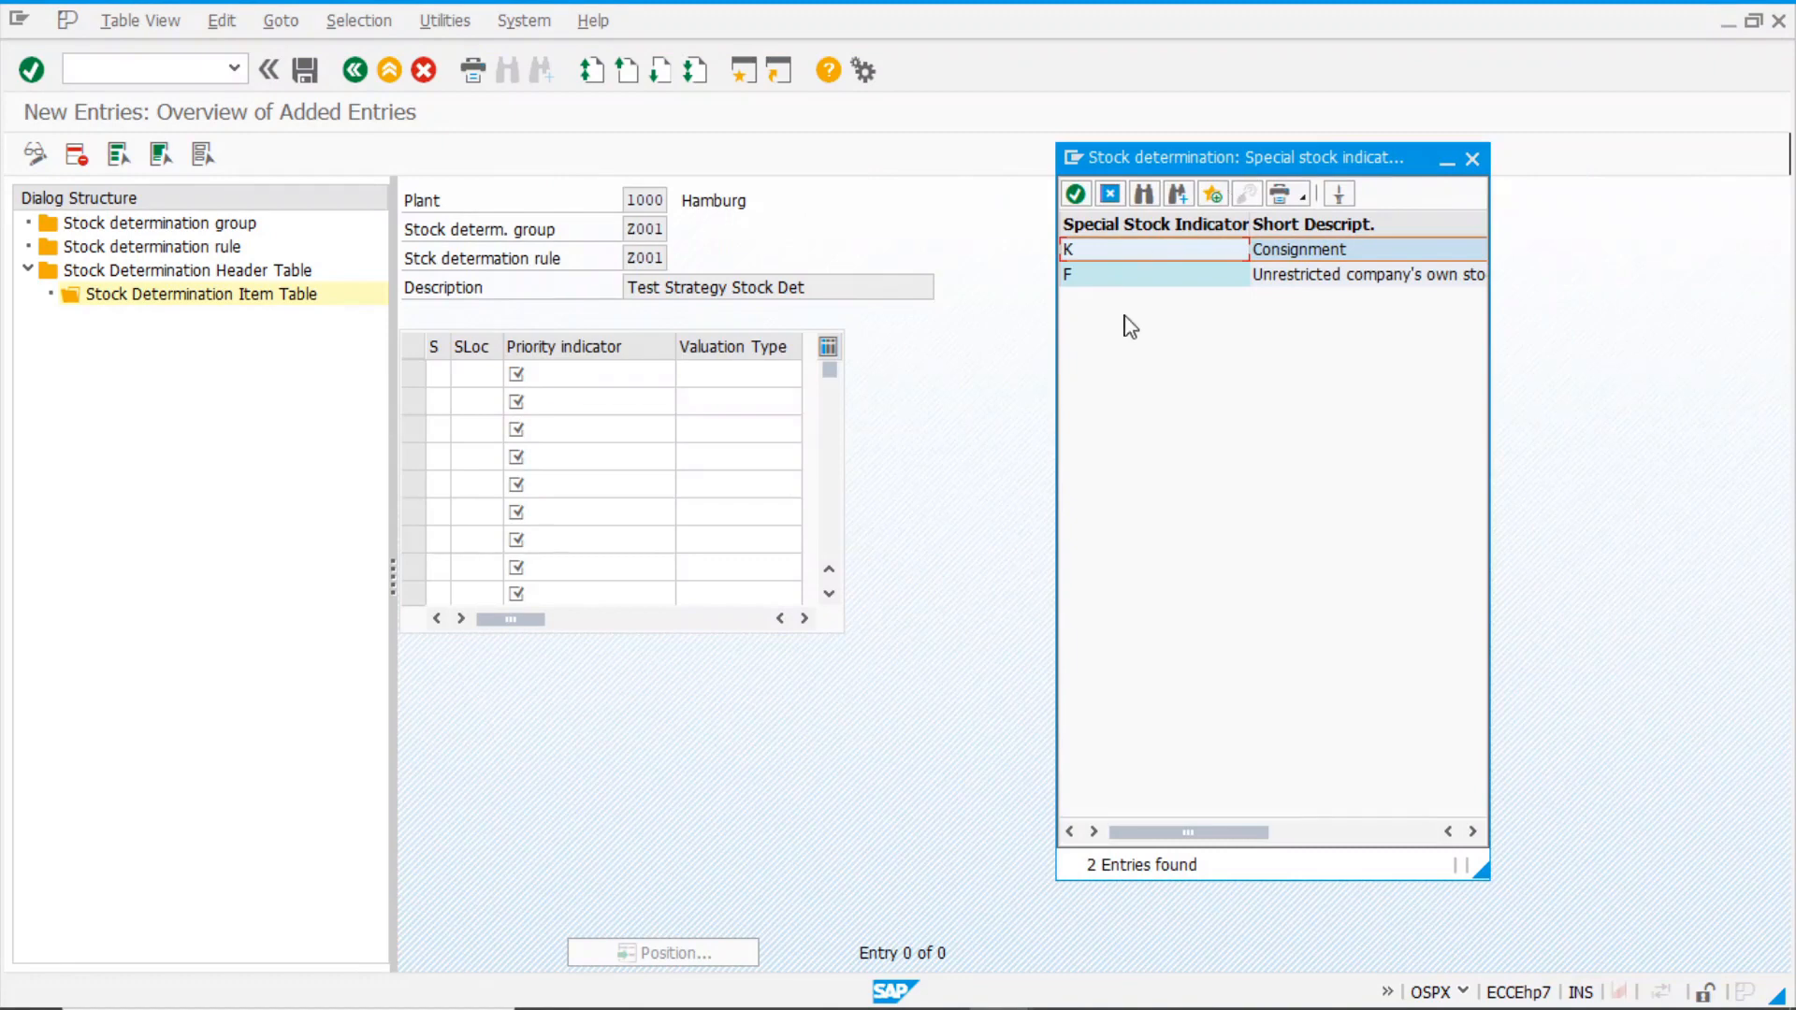
double_click(1093, 281)
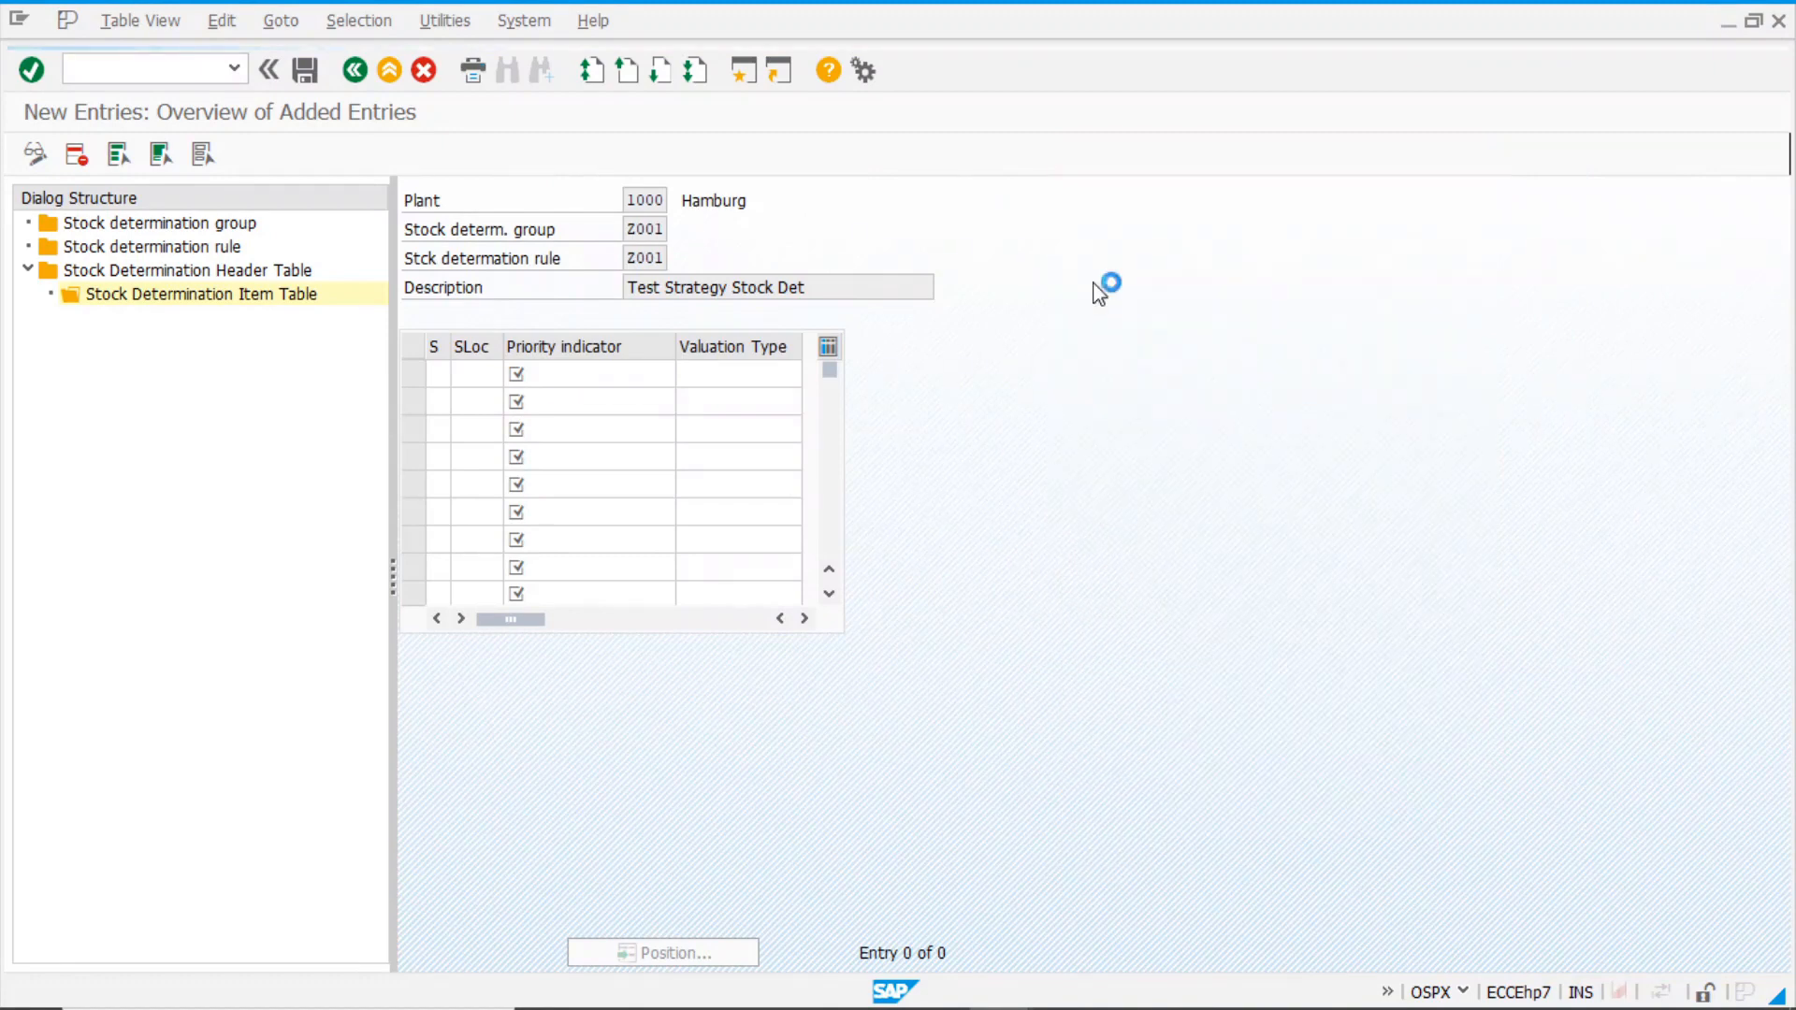
click(484, 374)
text(0001)
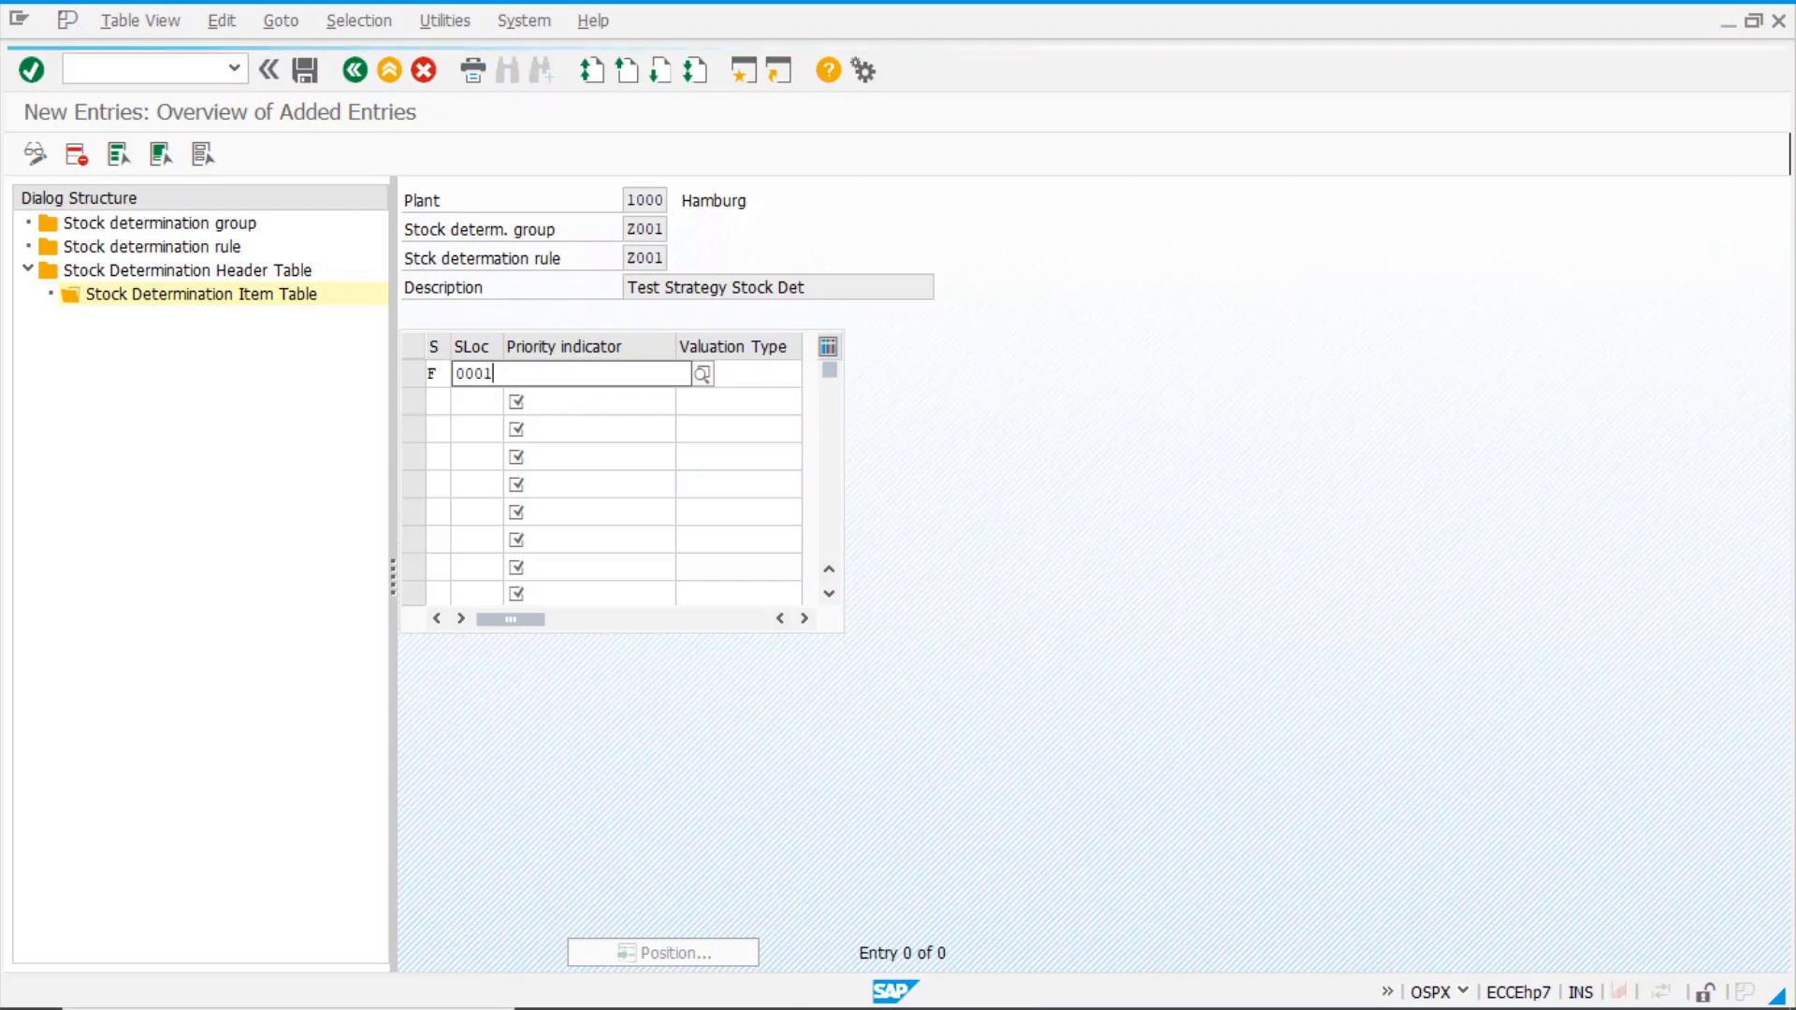
- Give the company-owned stock item priority indicator 1 and valuation type GRADE A
click(590, 309)
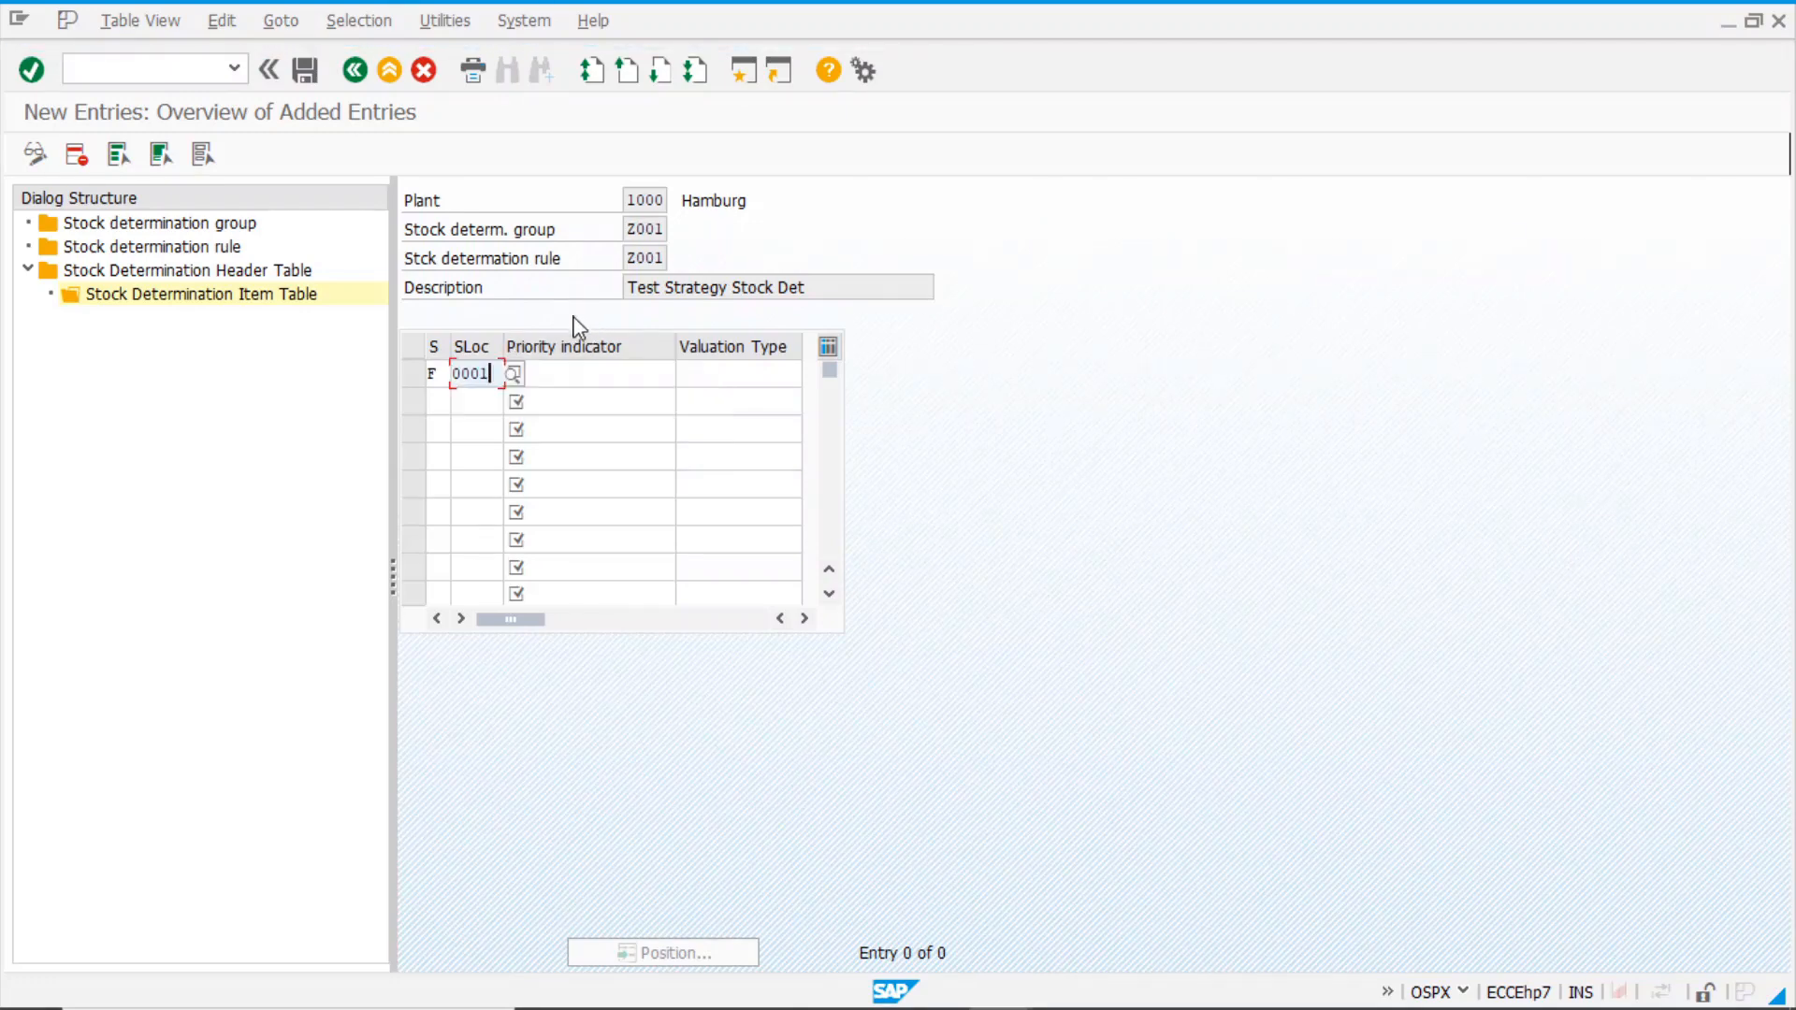
click(595, 379)
text(1)
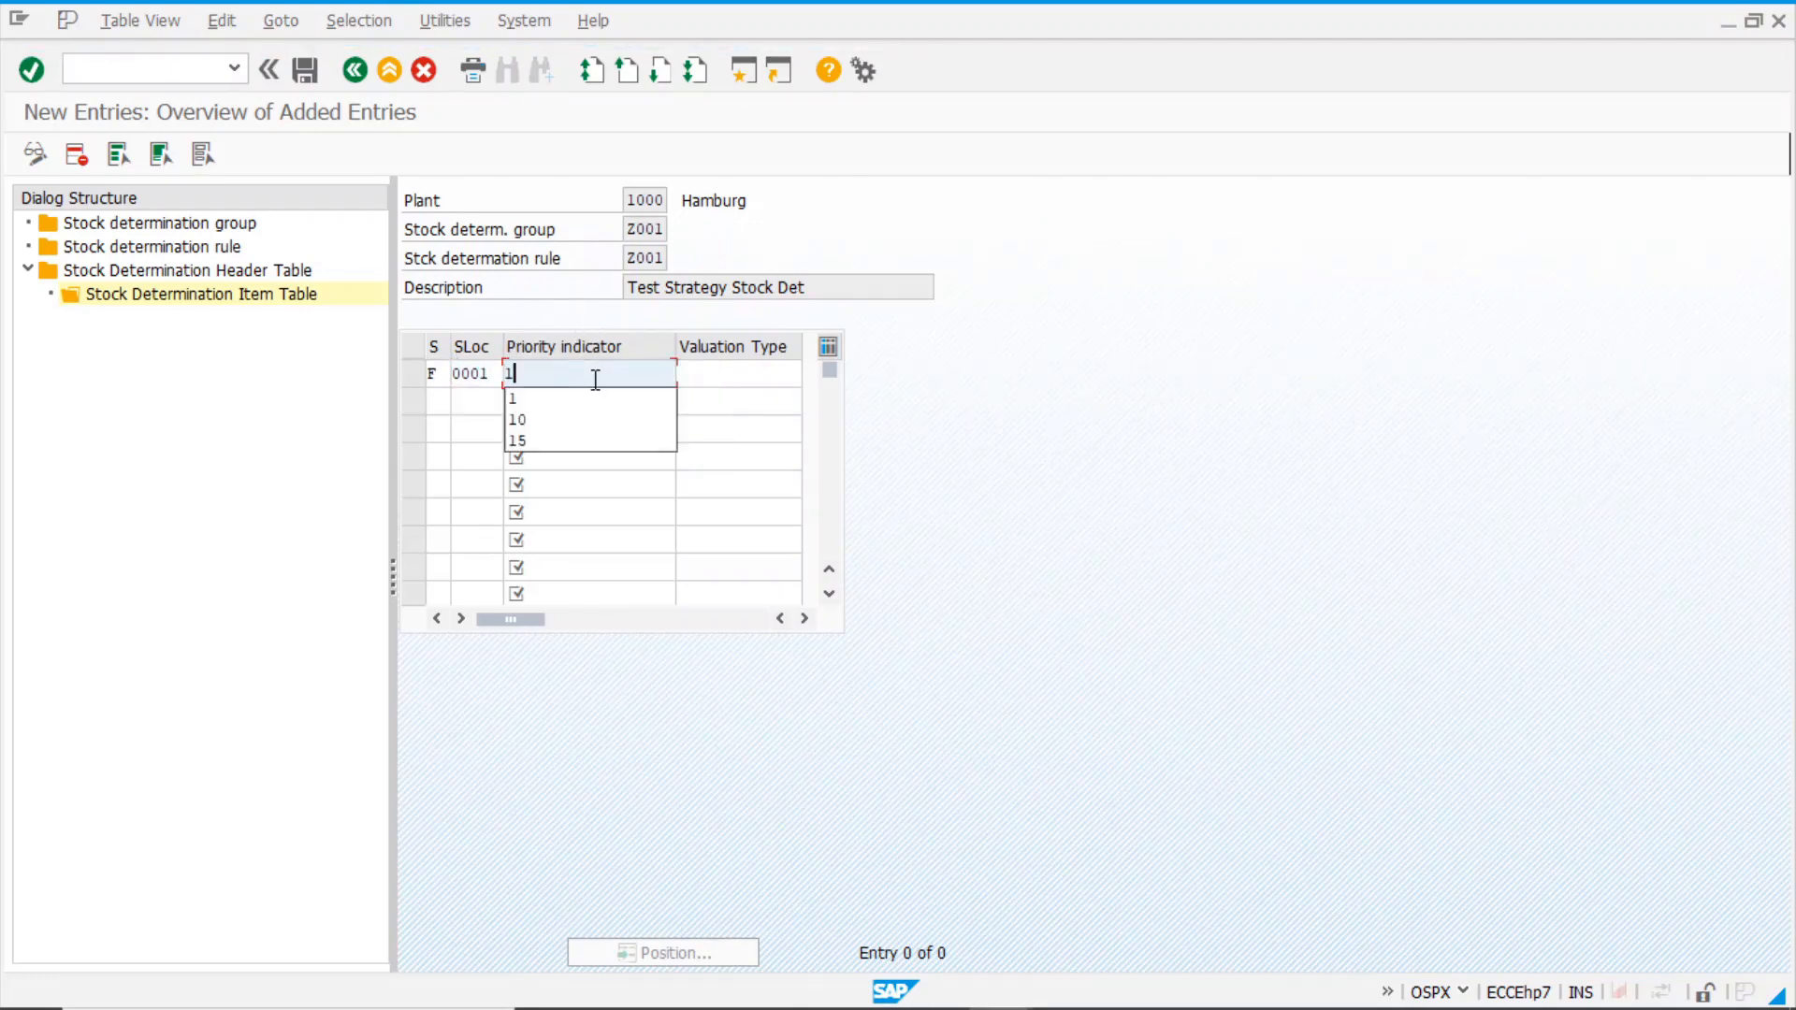
click(726, 379)
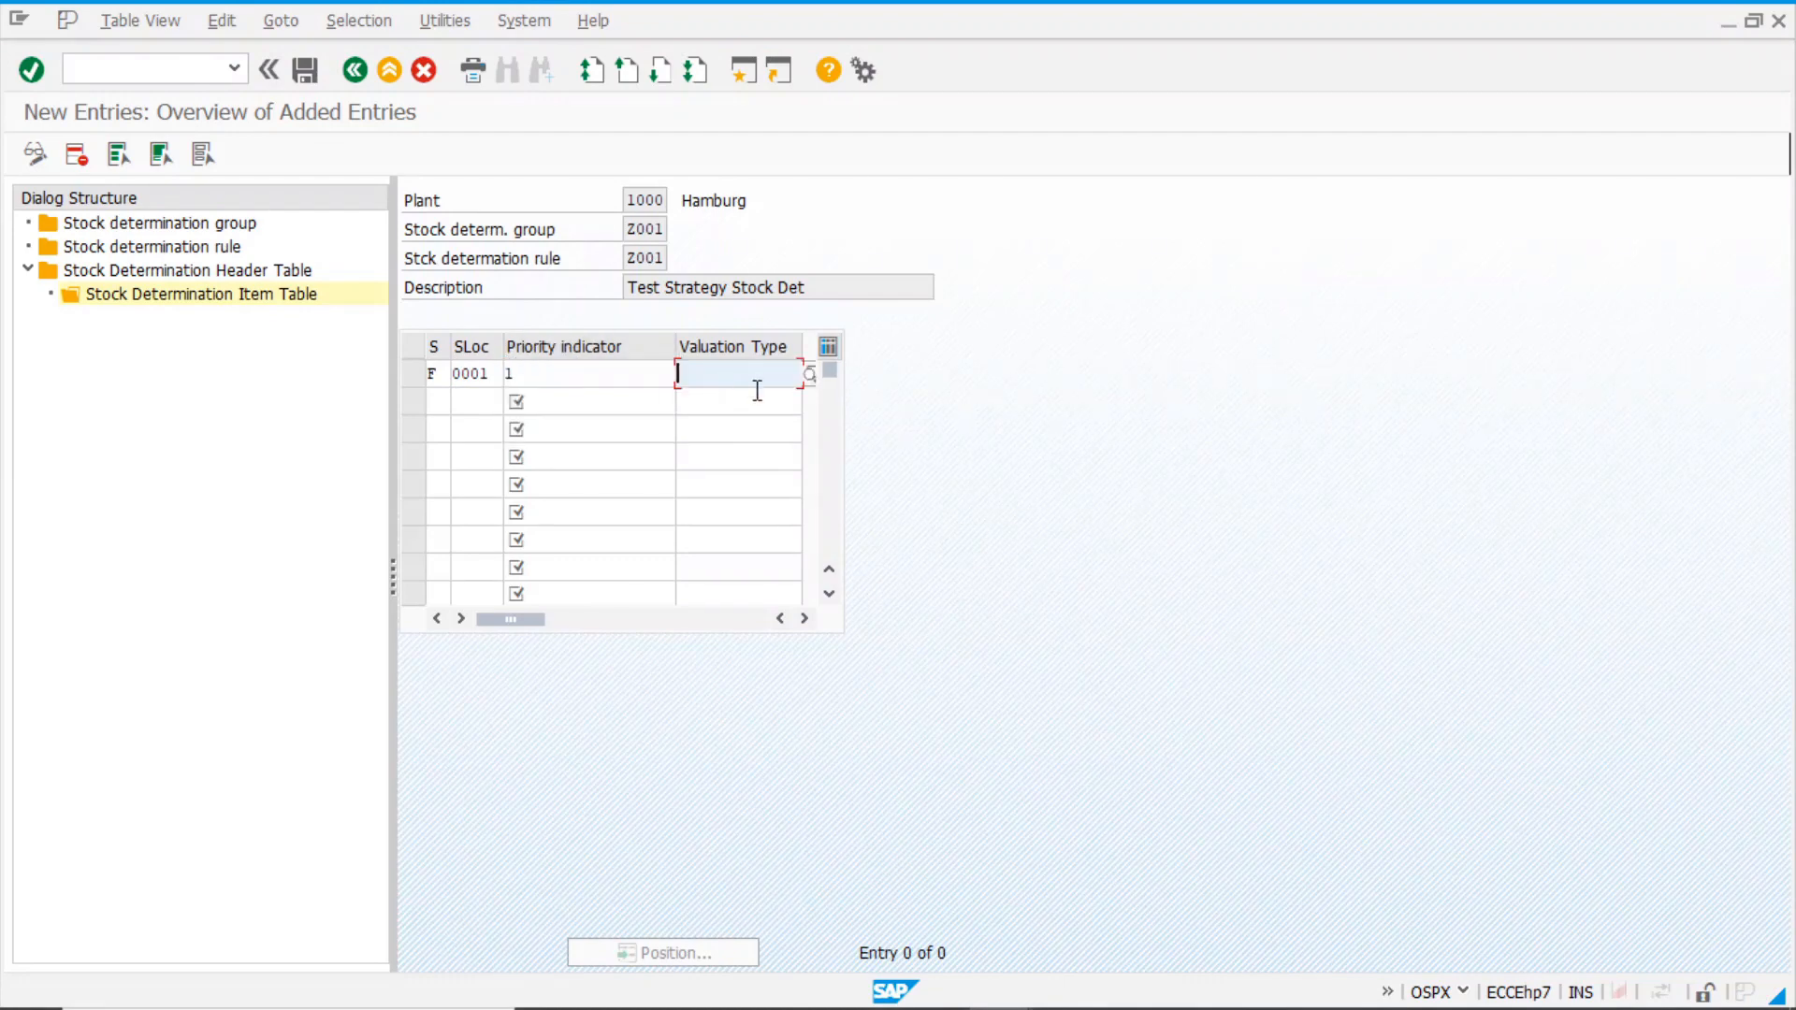
click(810, 375)
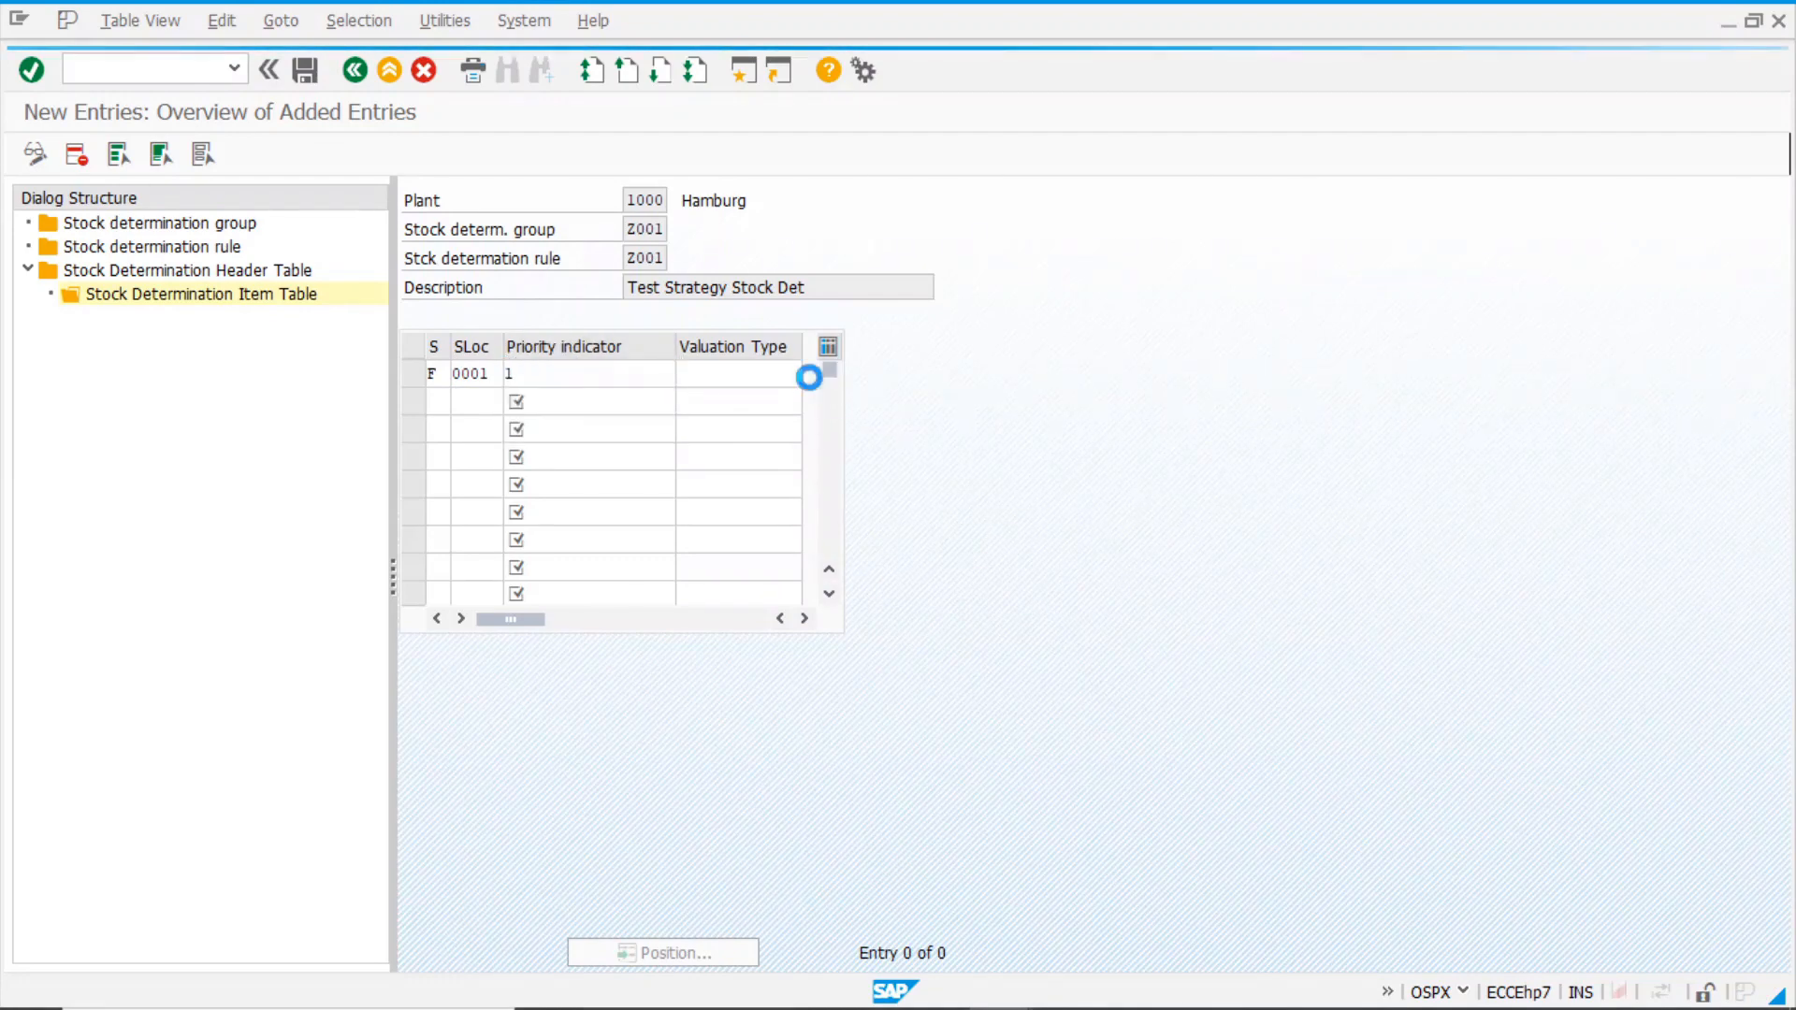
scroll(665, 561, down, 4)
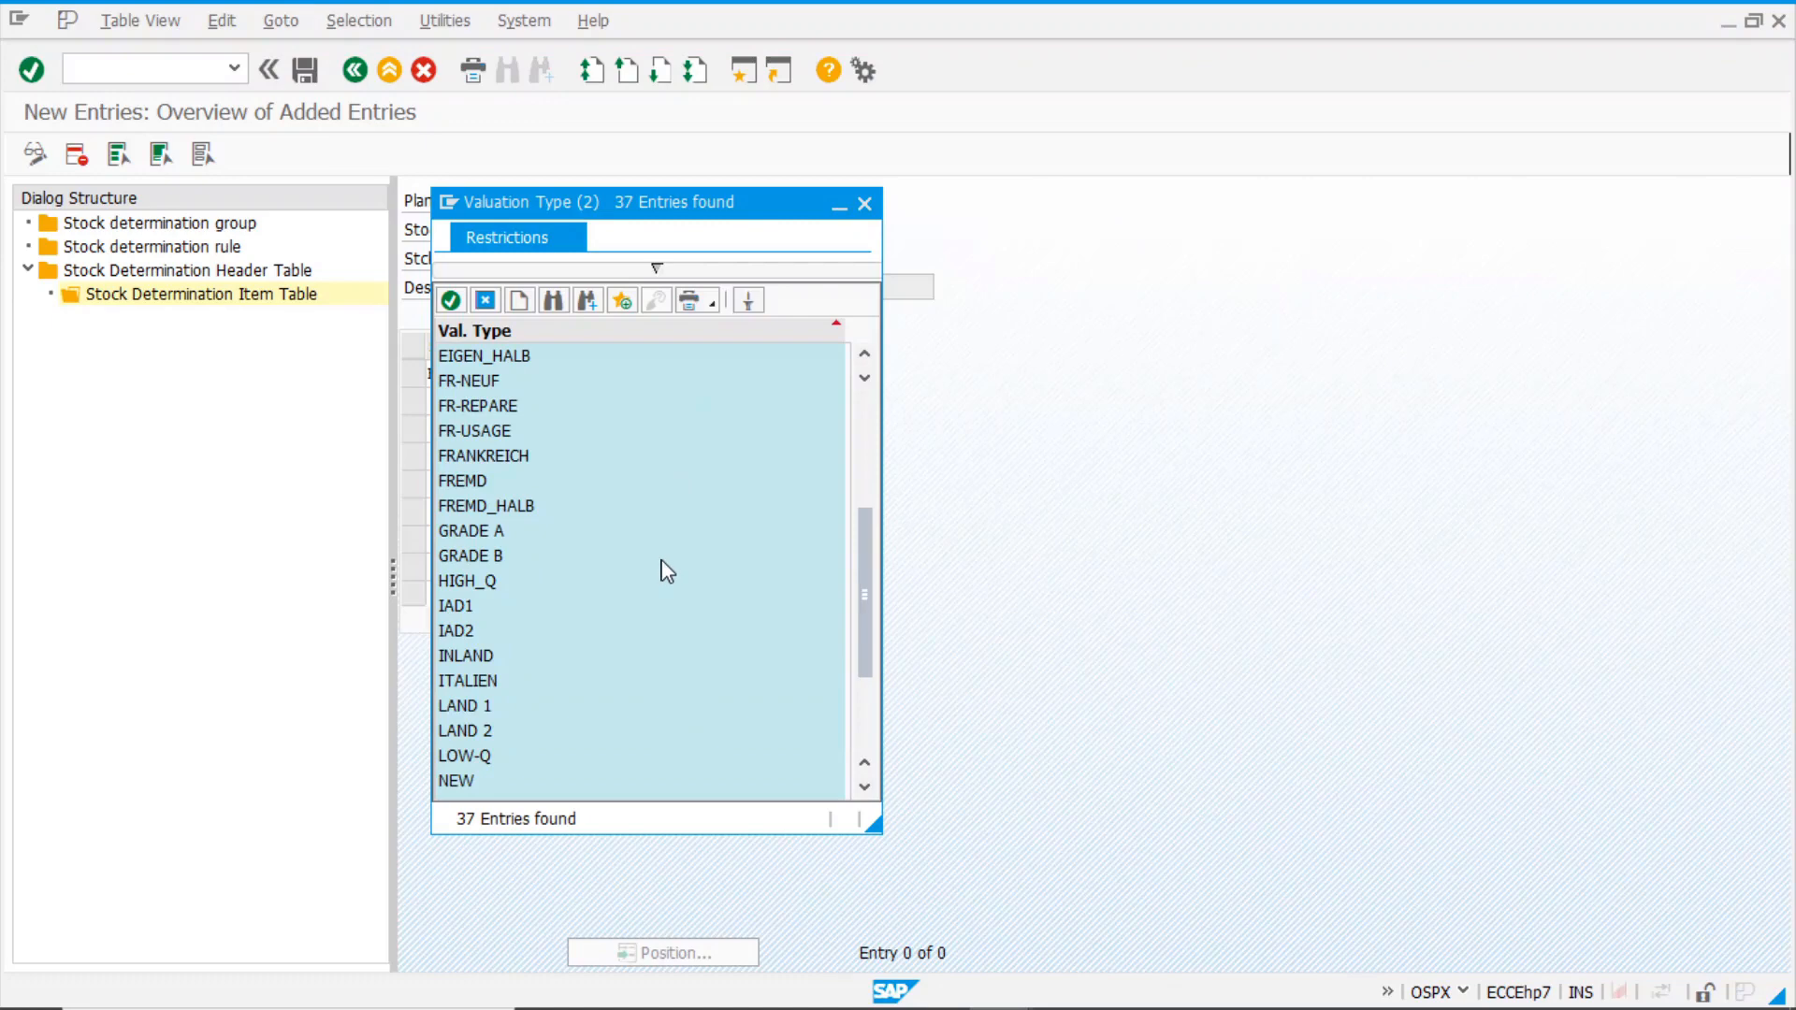
click(480, 533)
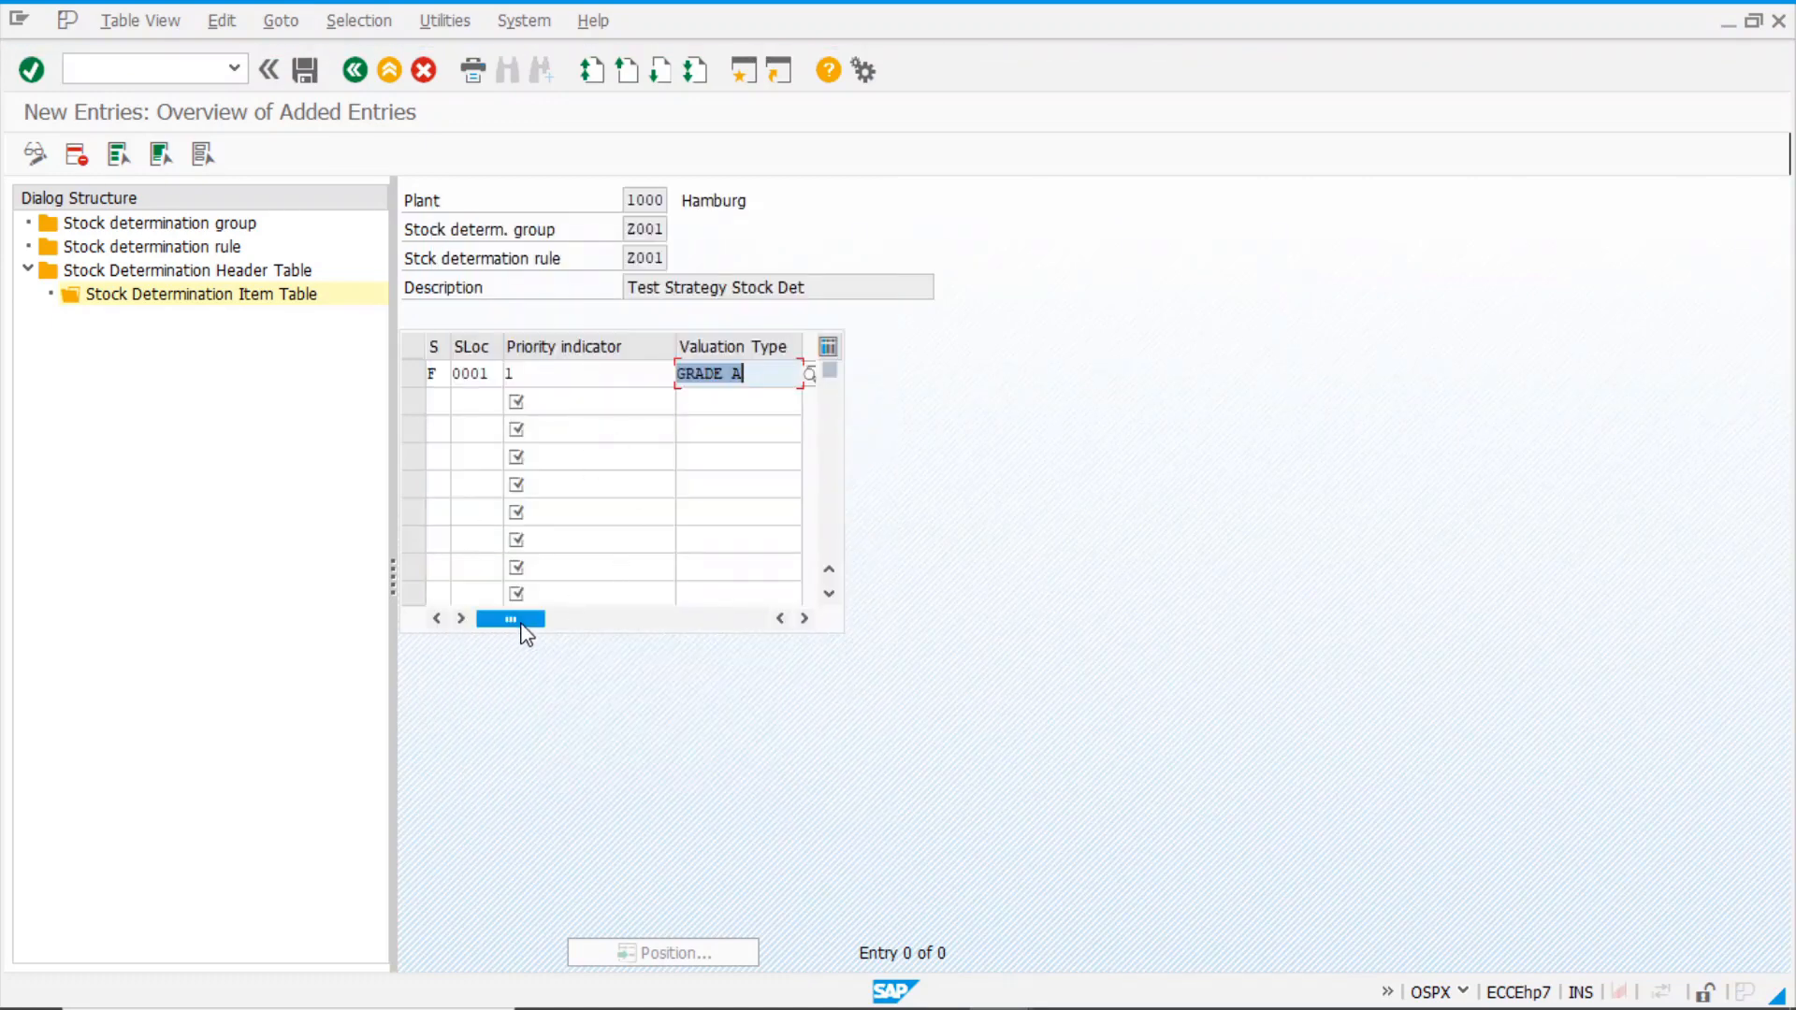
- Add a consignment stock item (K) for storage location 0001 with priority indicator 5 and valuation type GRADE A
click(430, 402)
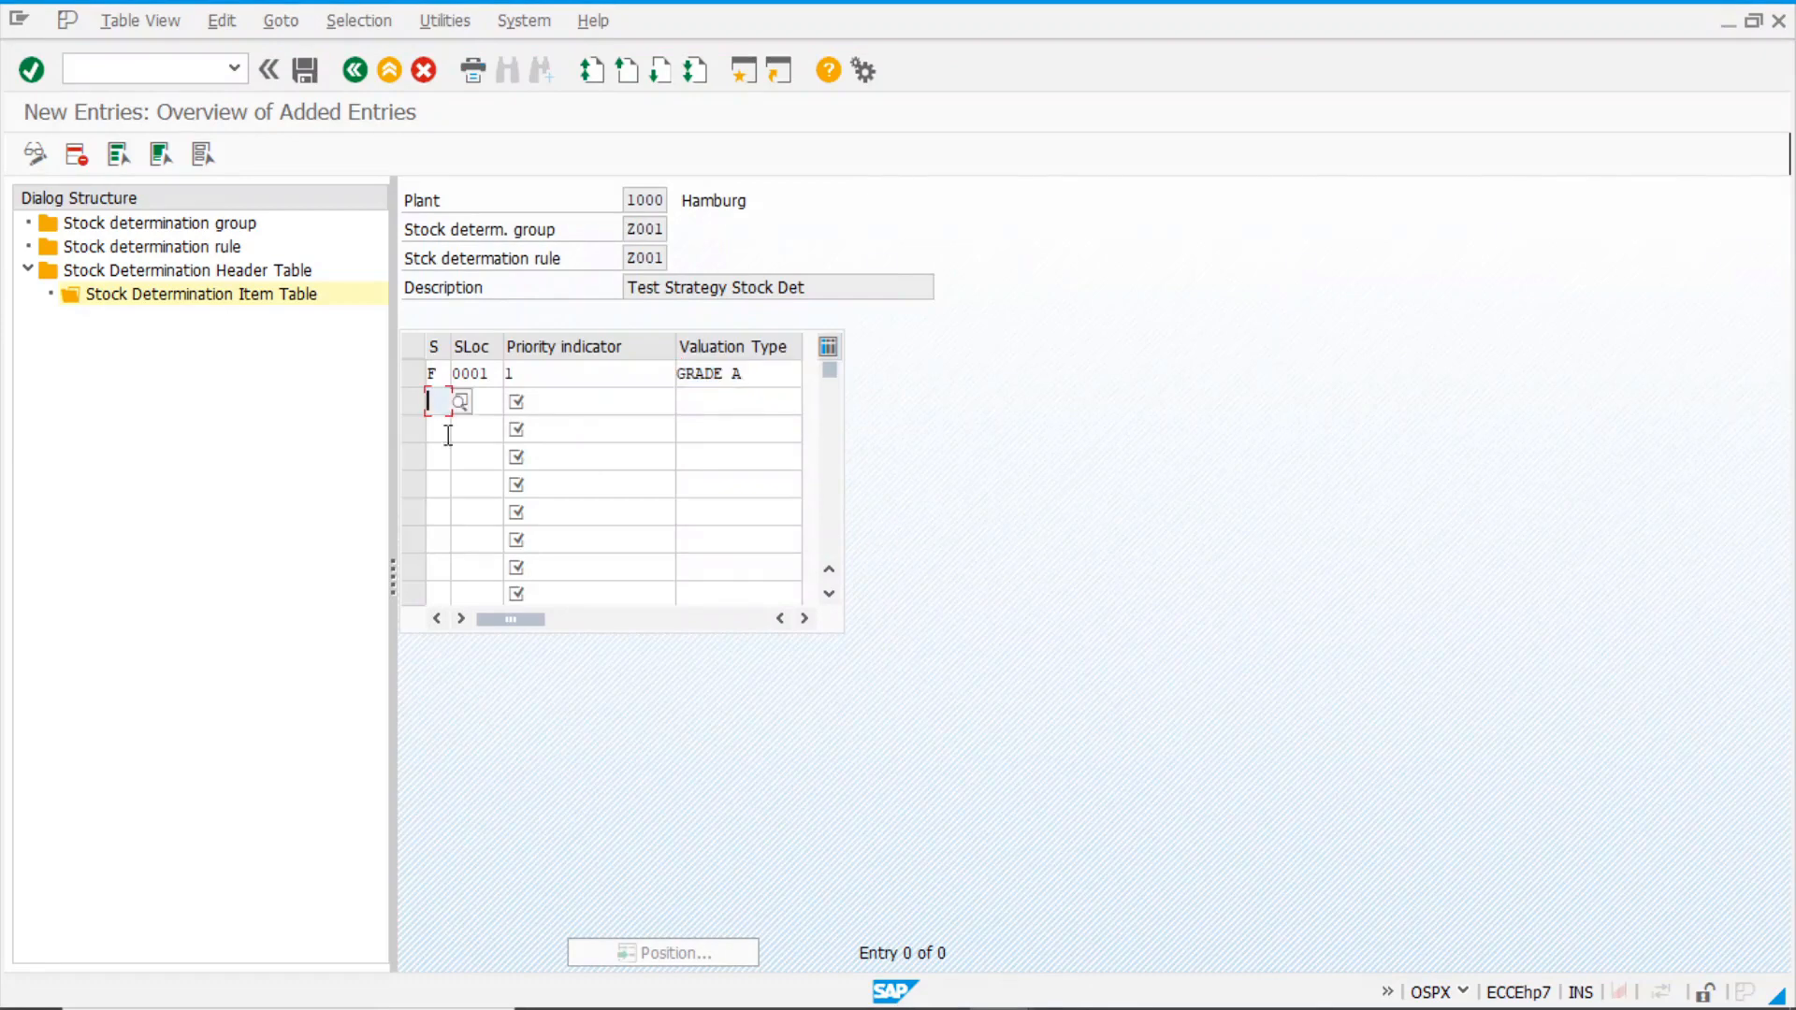
click(460, 402)
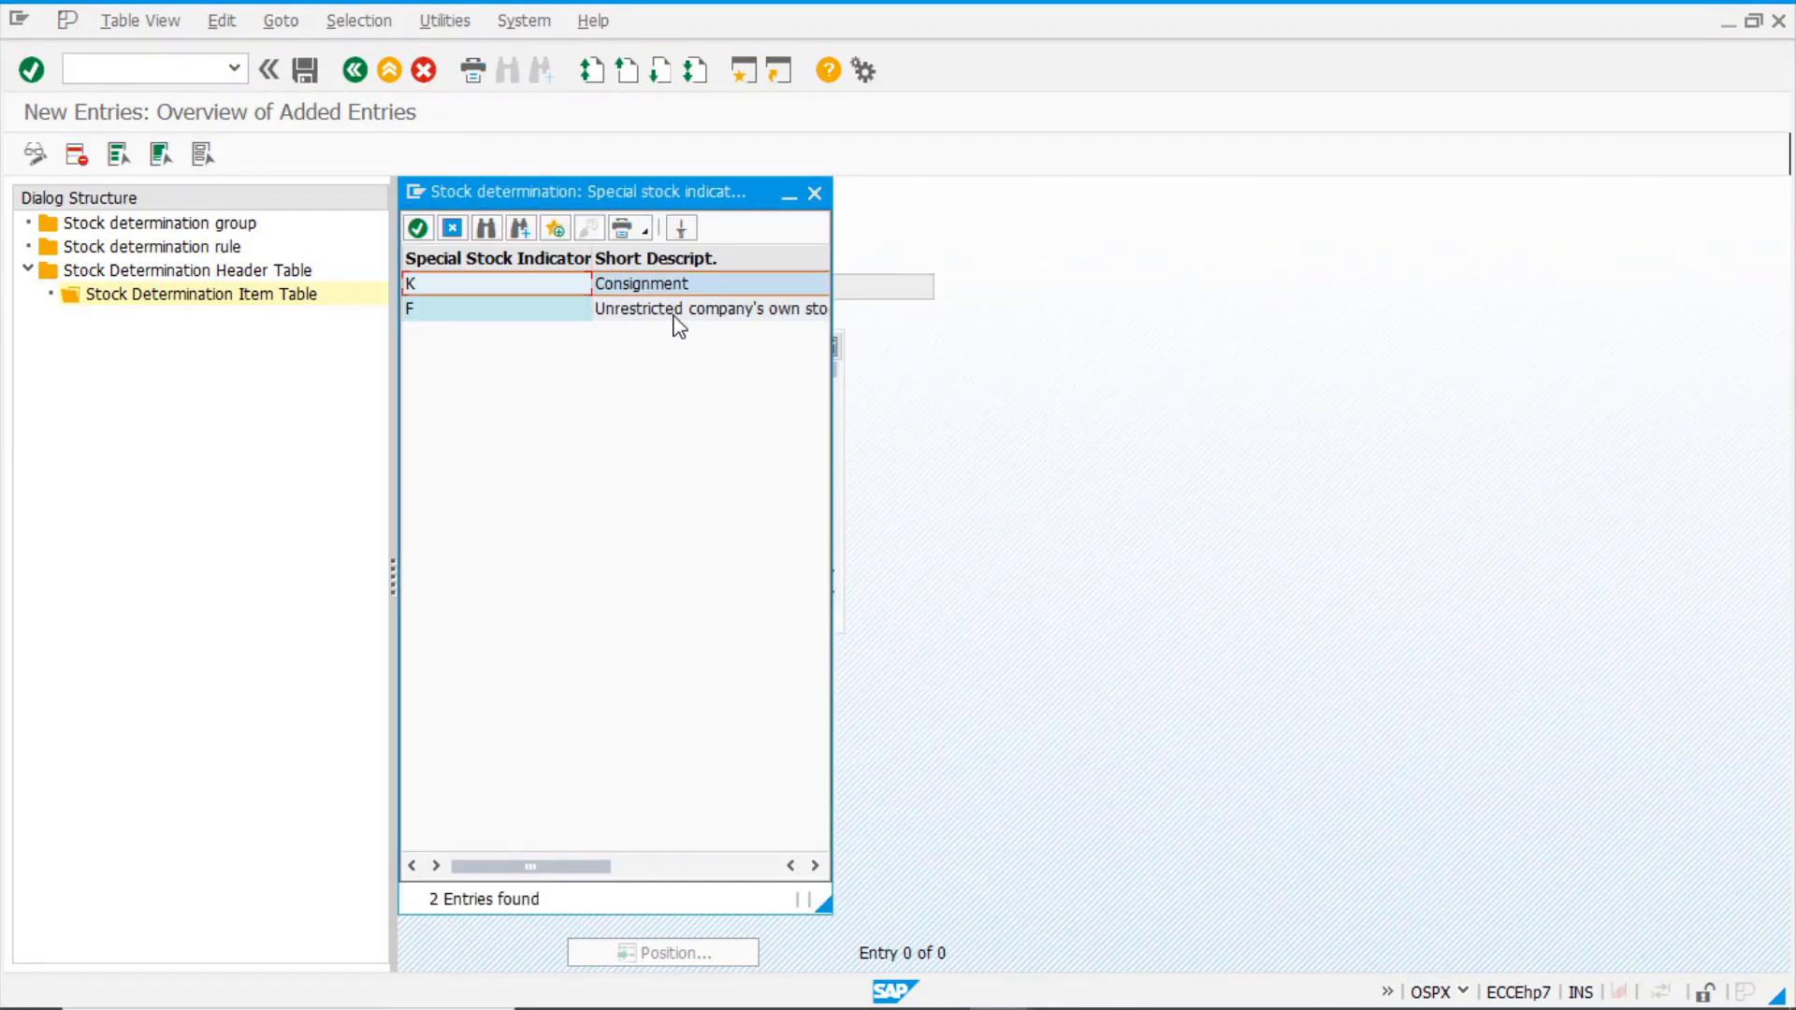
double_click(464, 285)
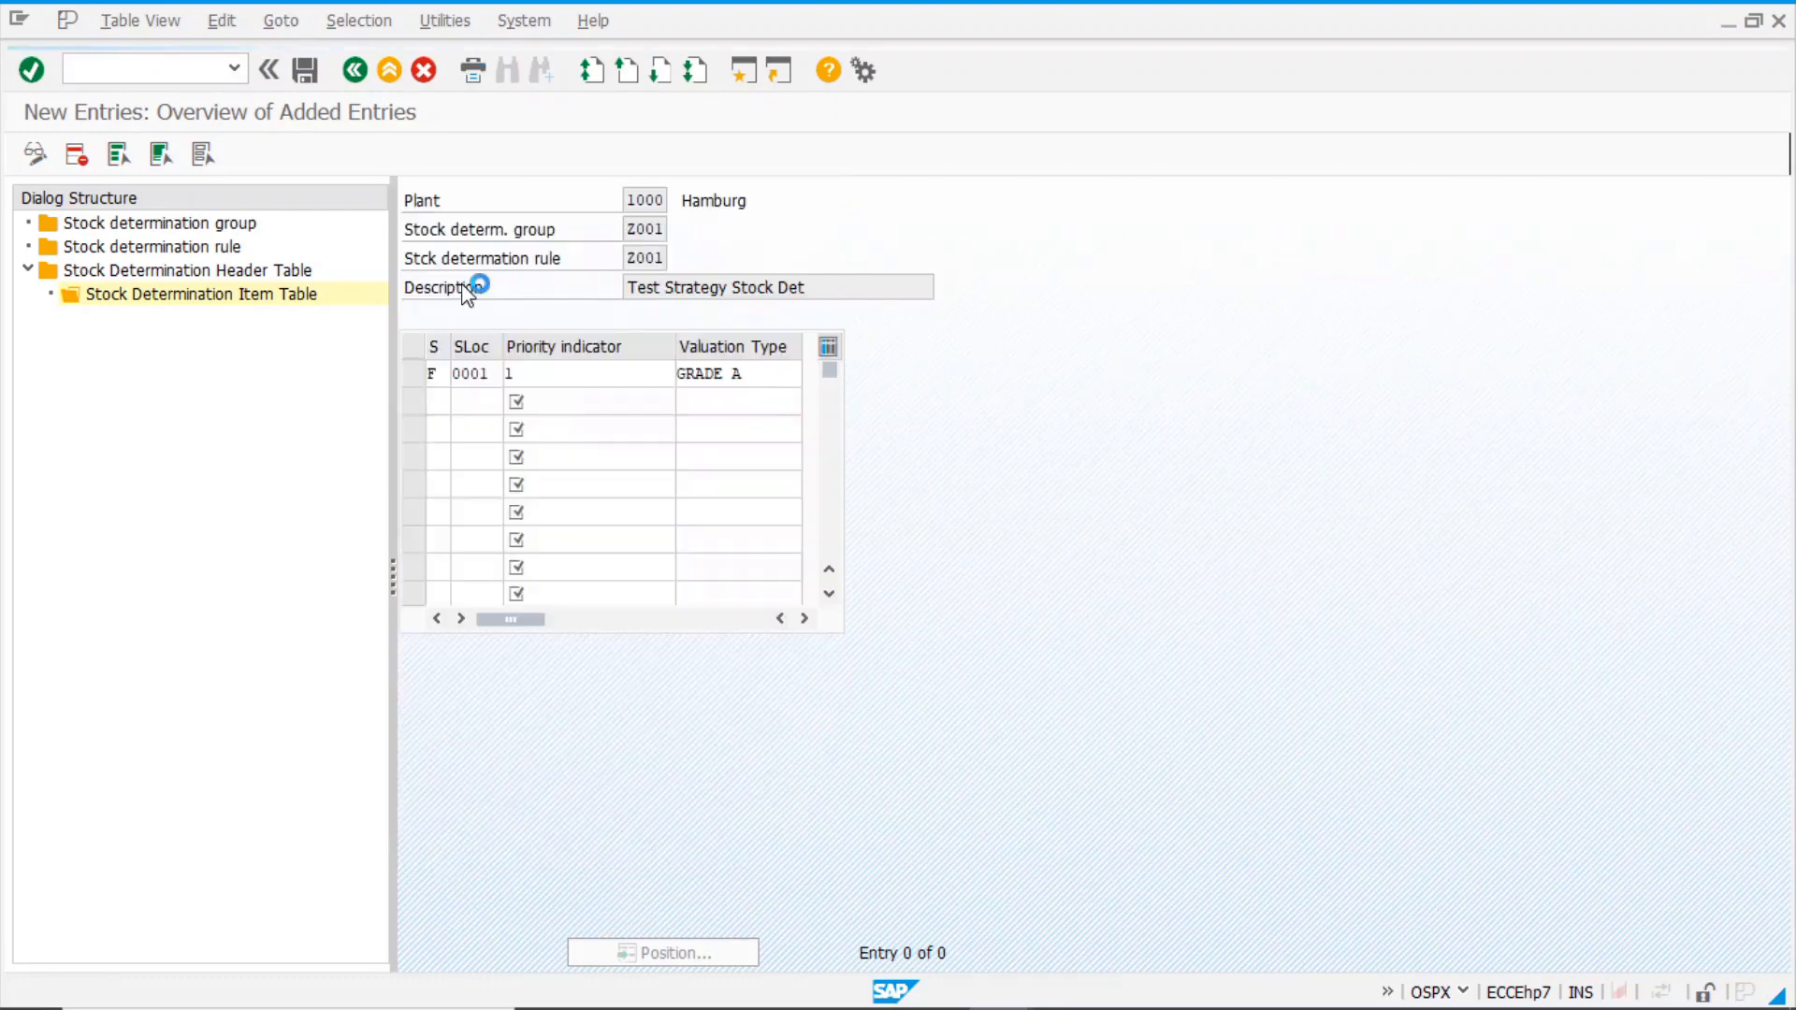
click(487, 404)
text(0001)
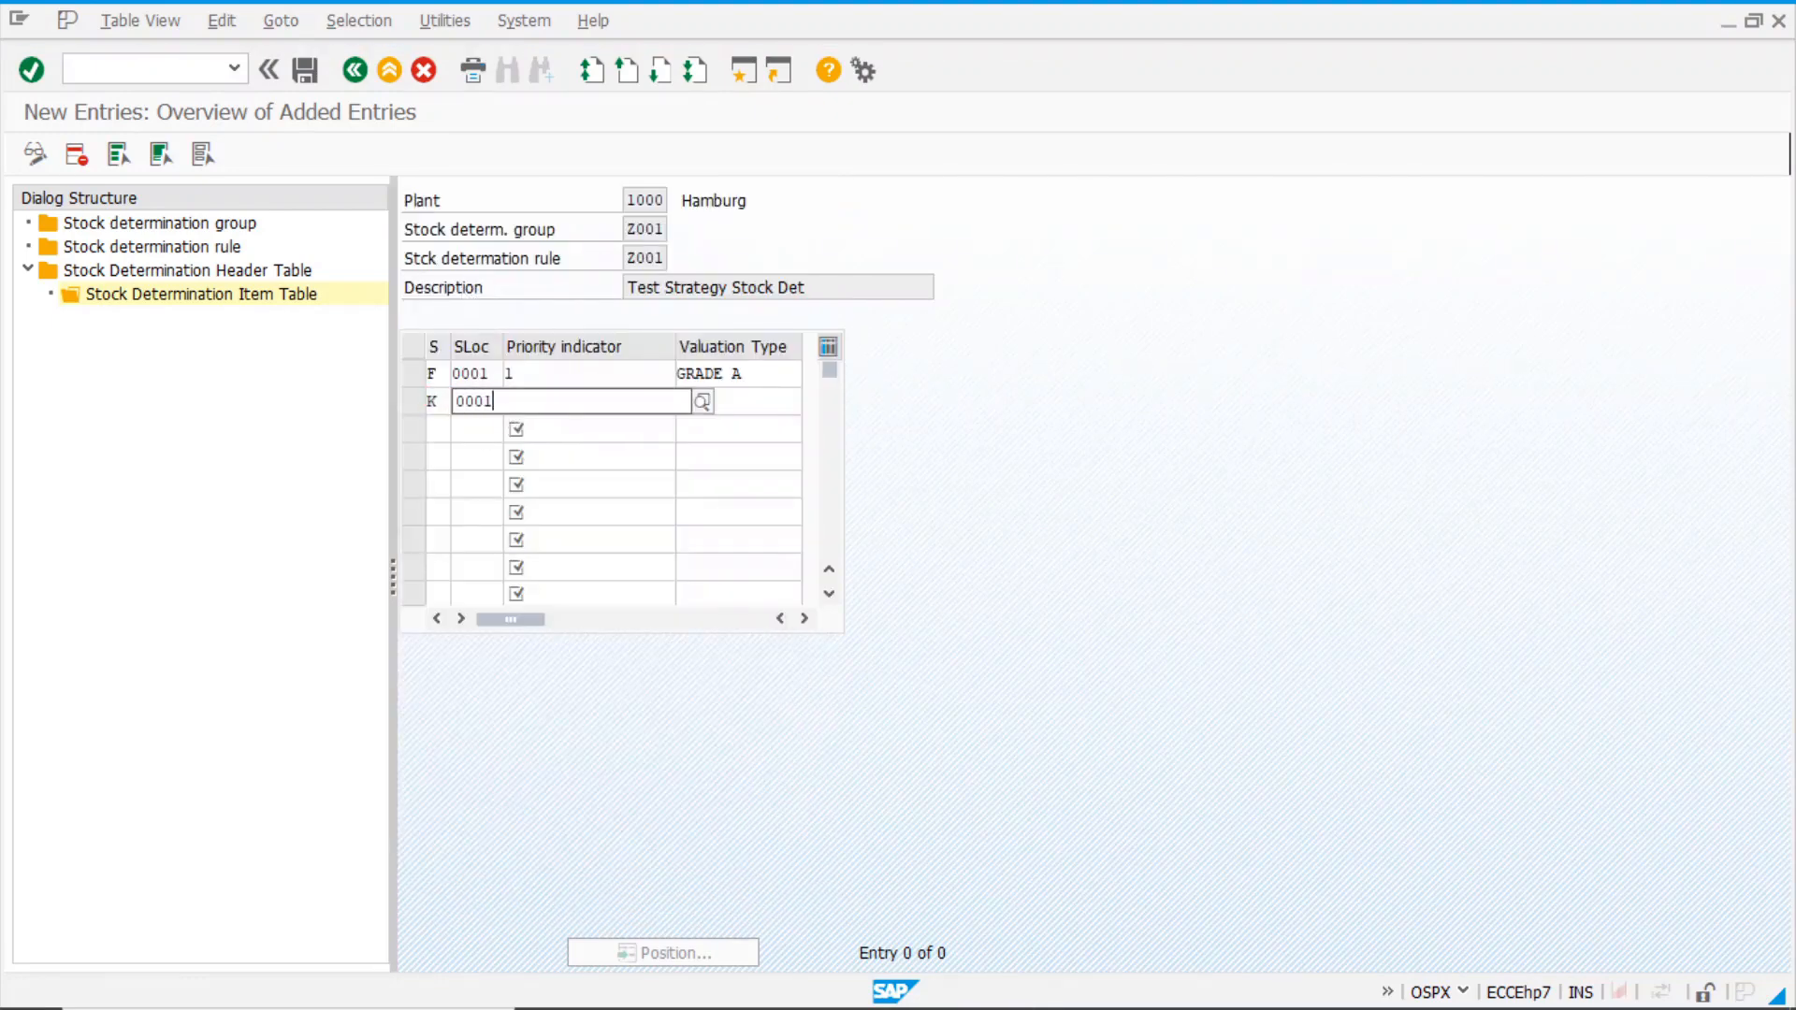
click(517, 410)
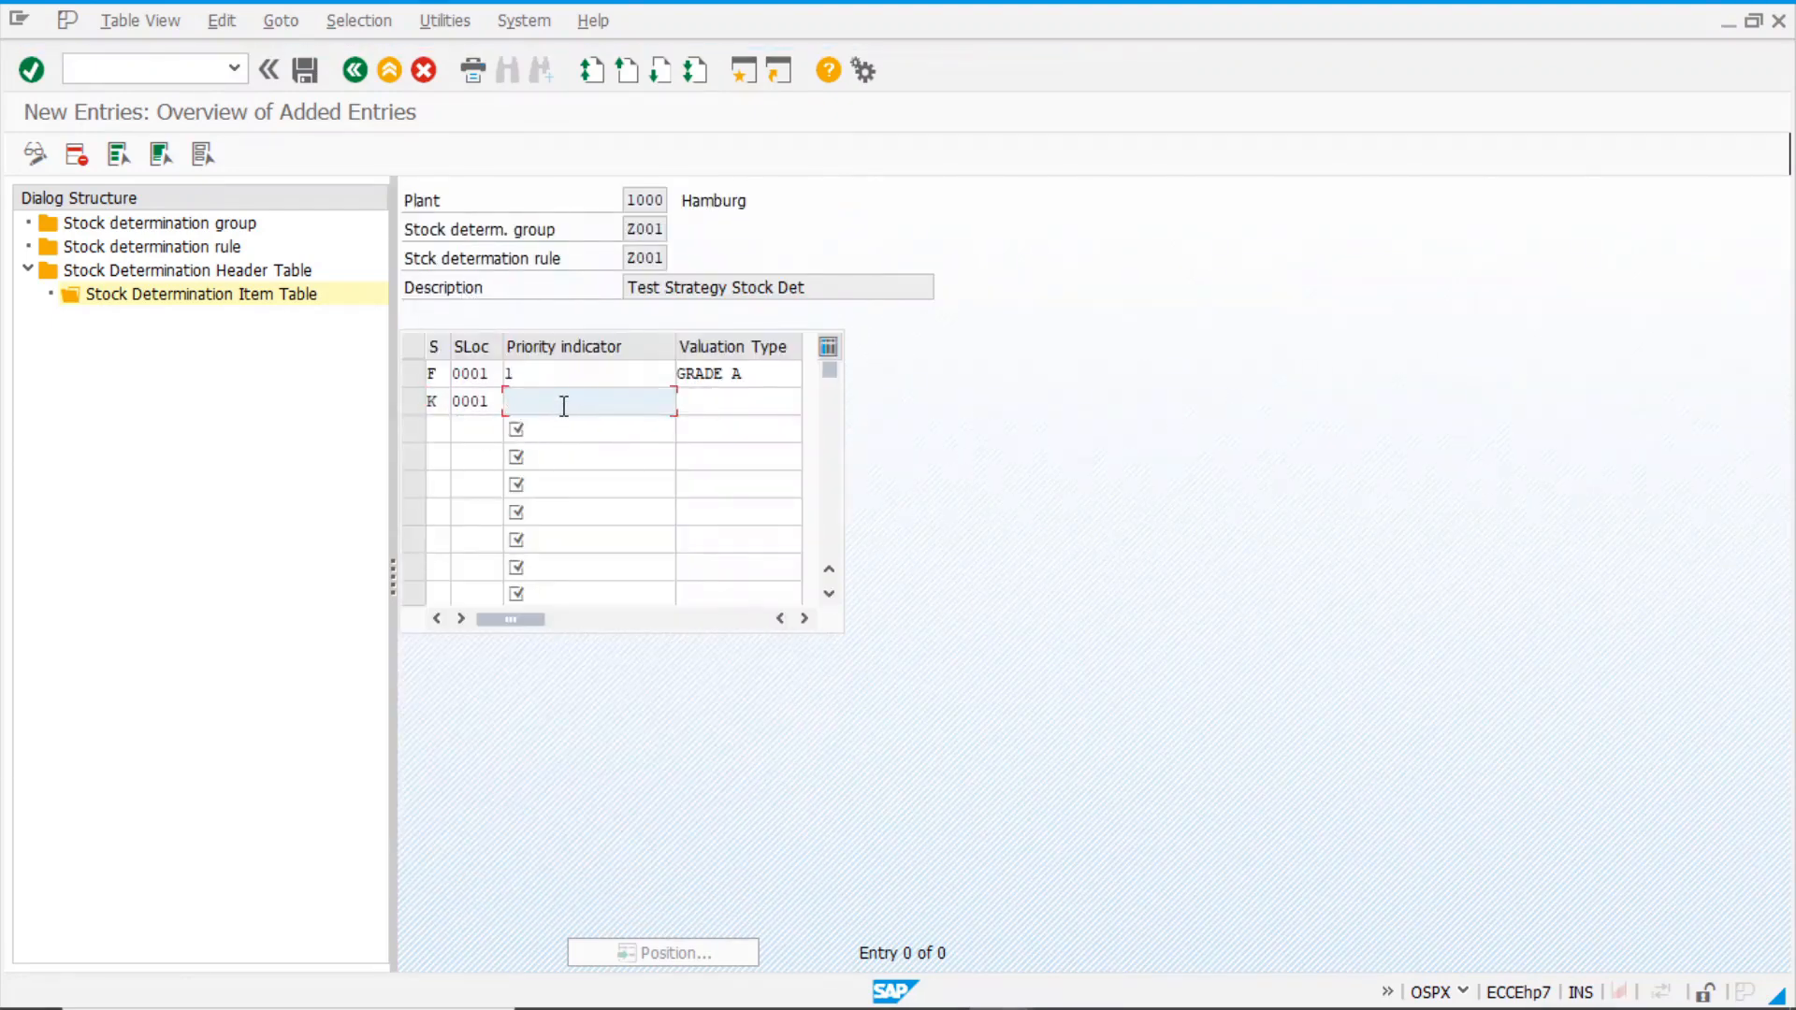
click(738, 399)
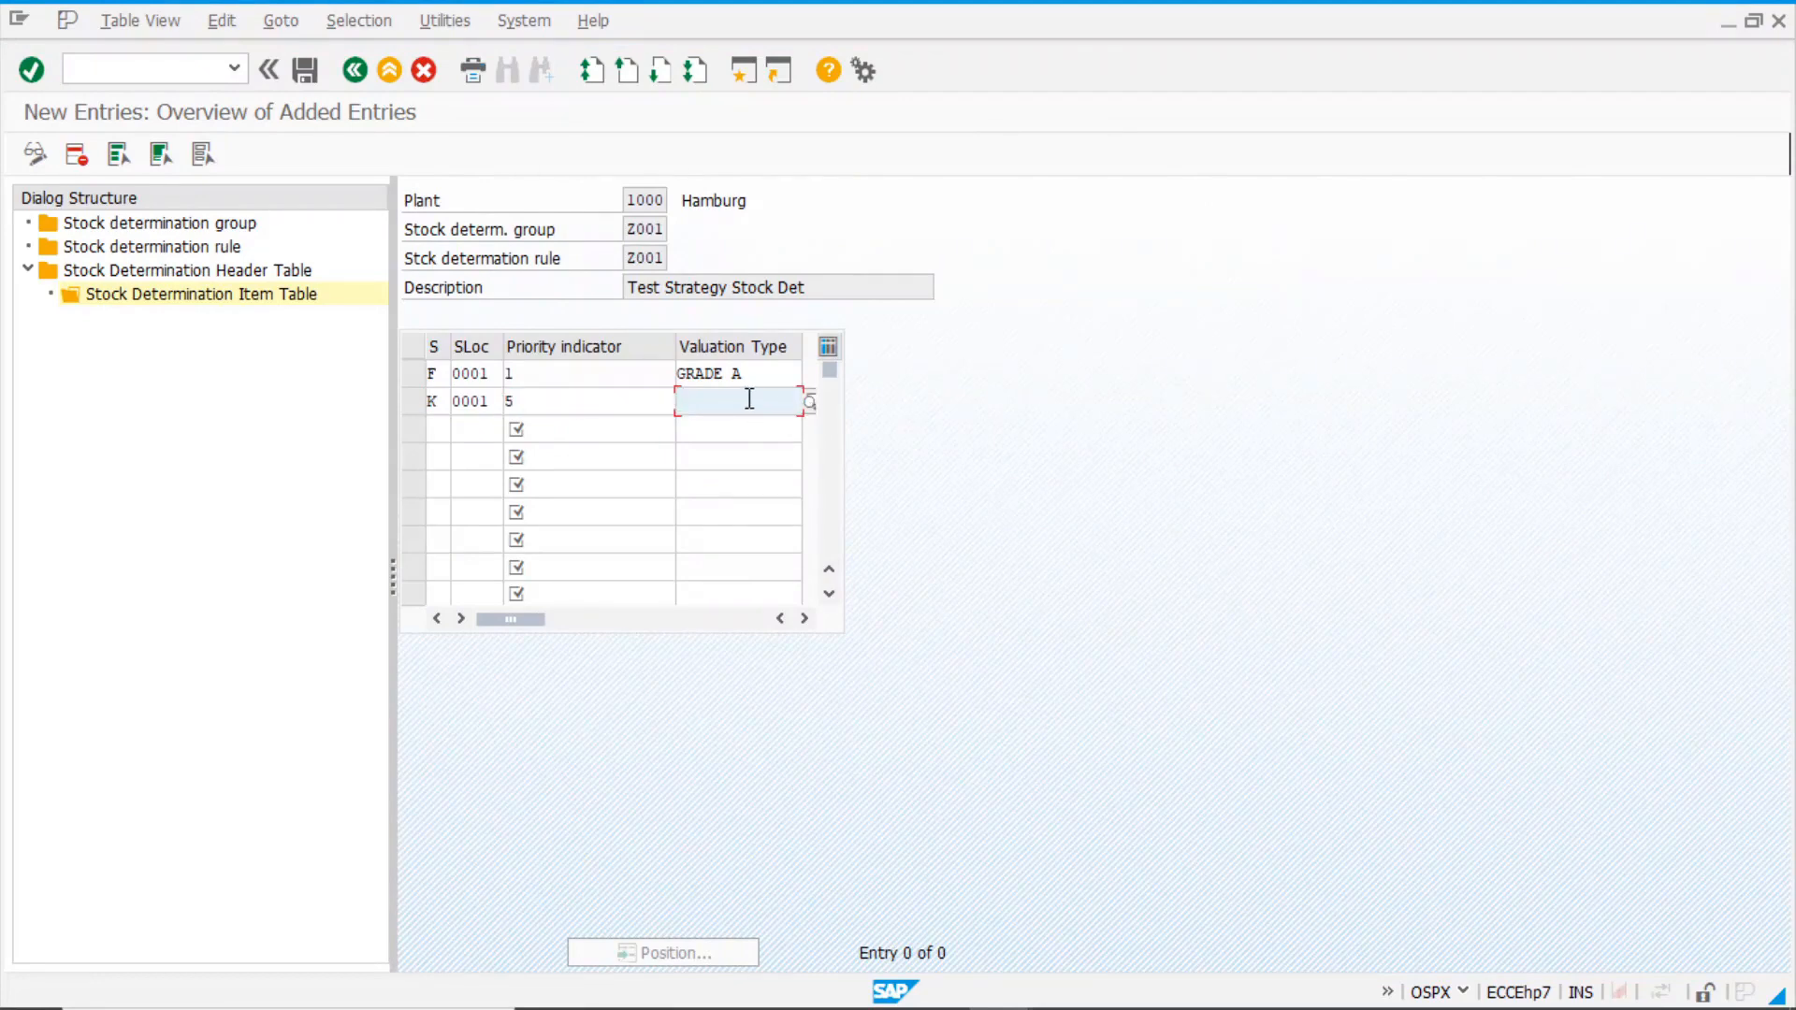
click(747, 401)
click(741, 427)
- Start a third item in the item table with special stock indicator F and storage location 0001
click(433, 432)
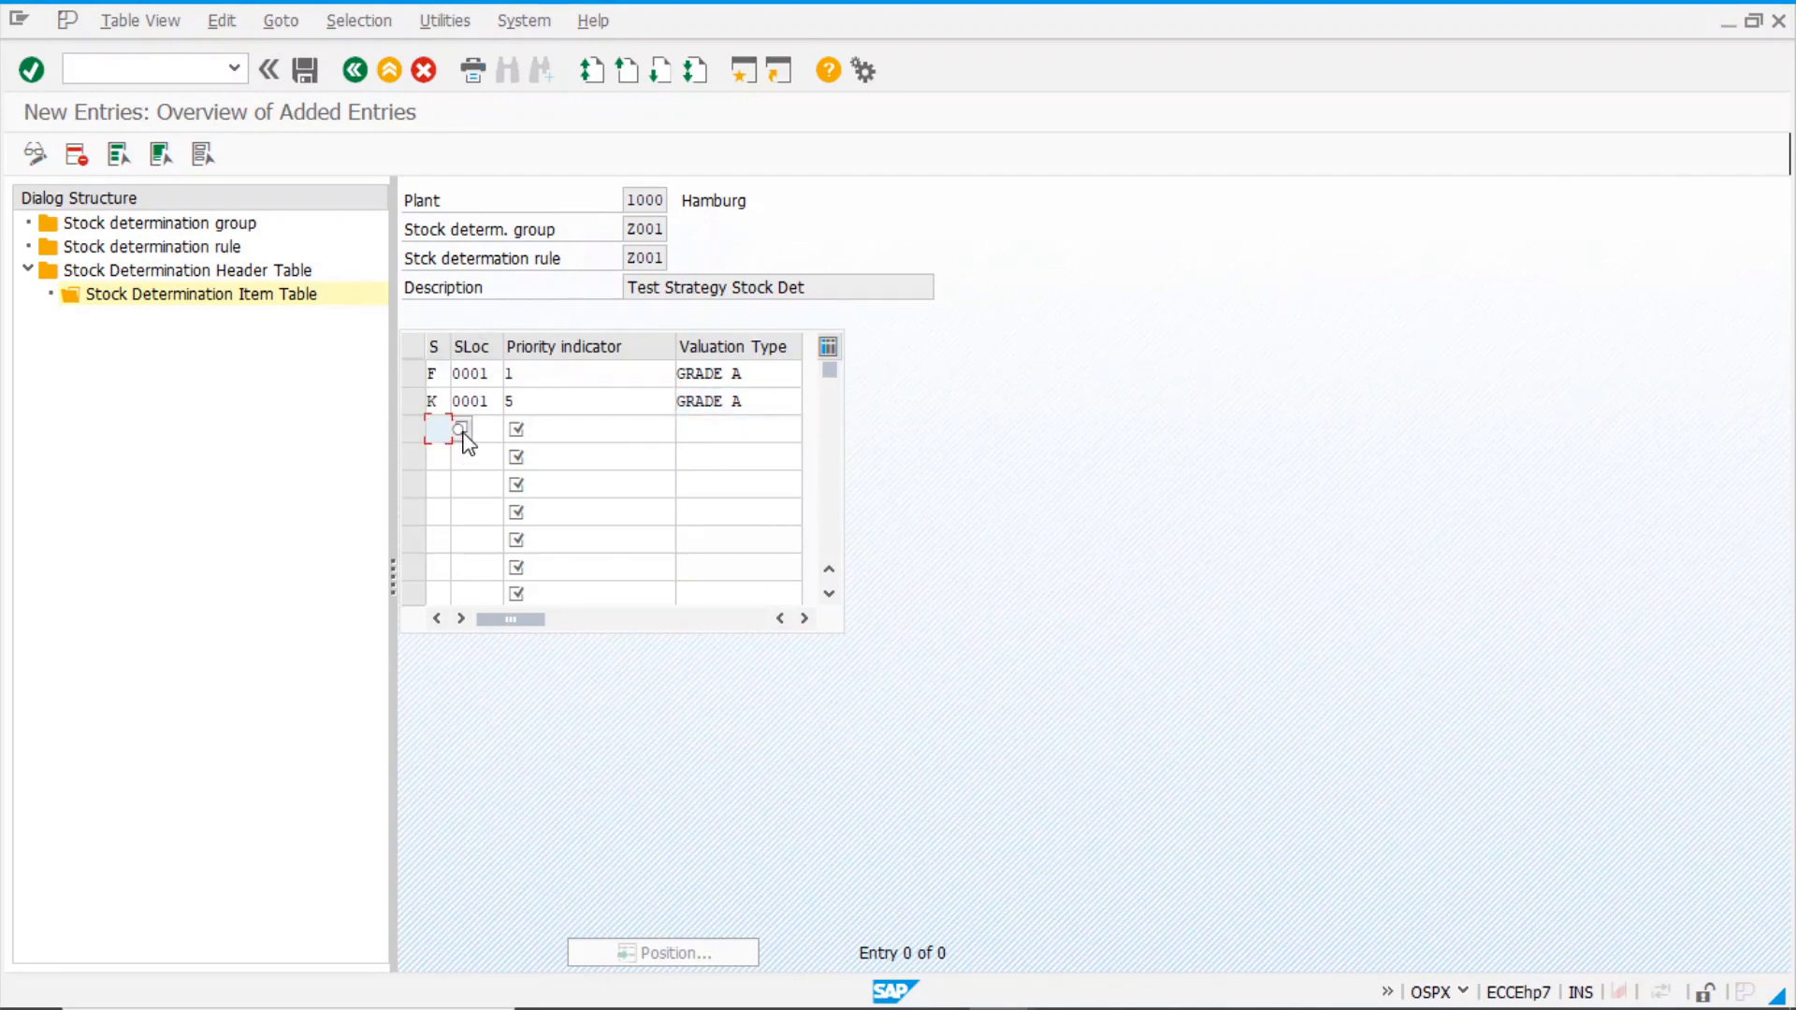
click(460, 429)
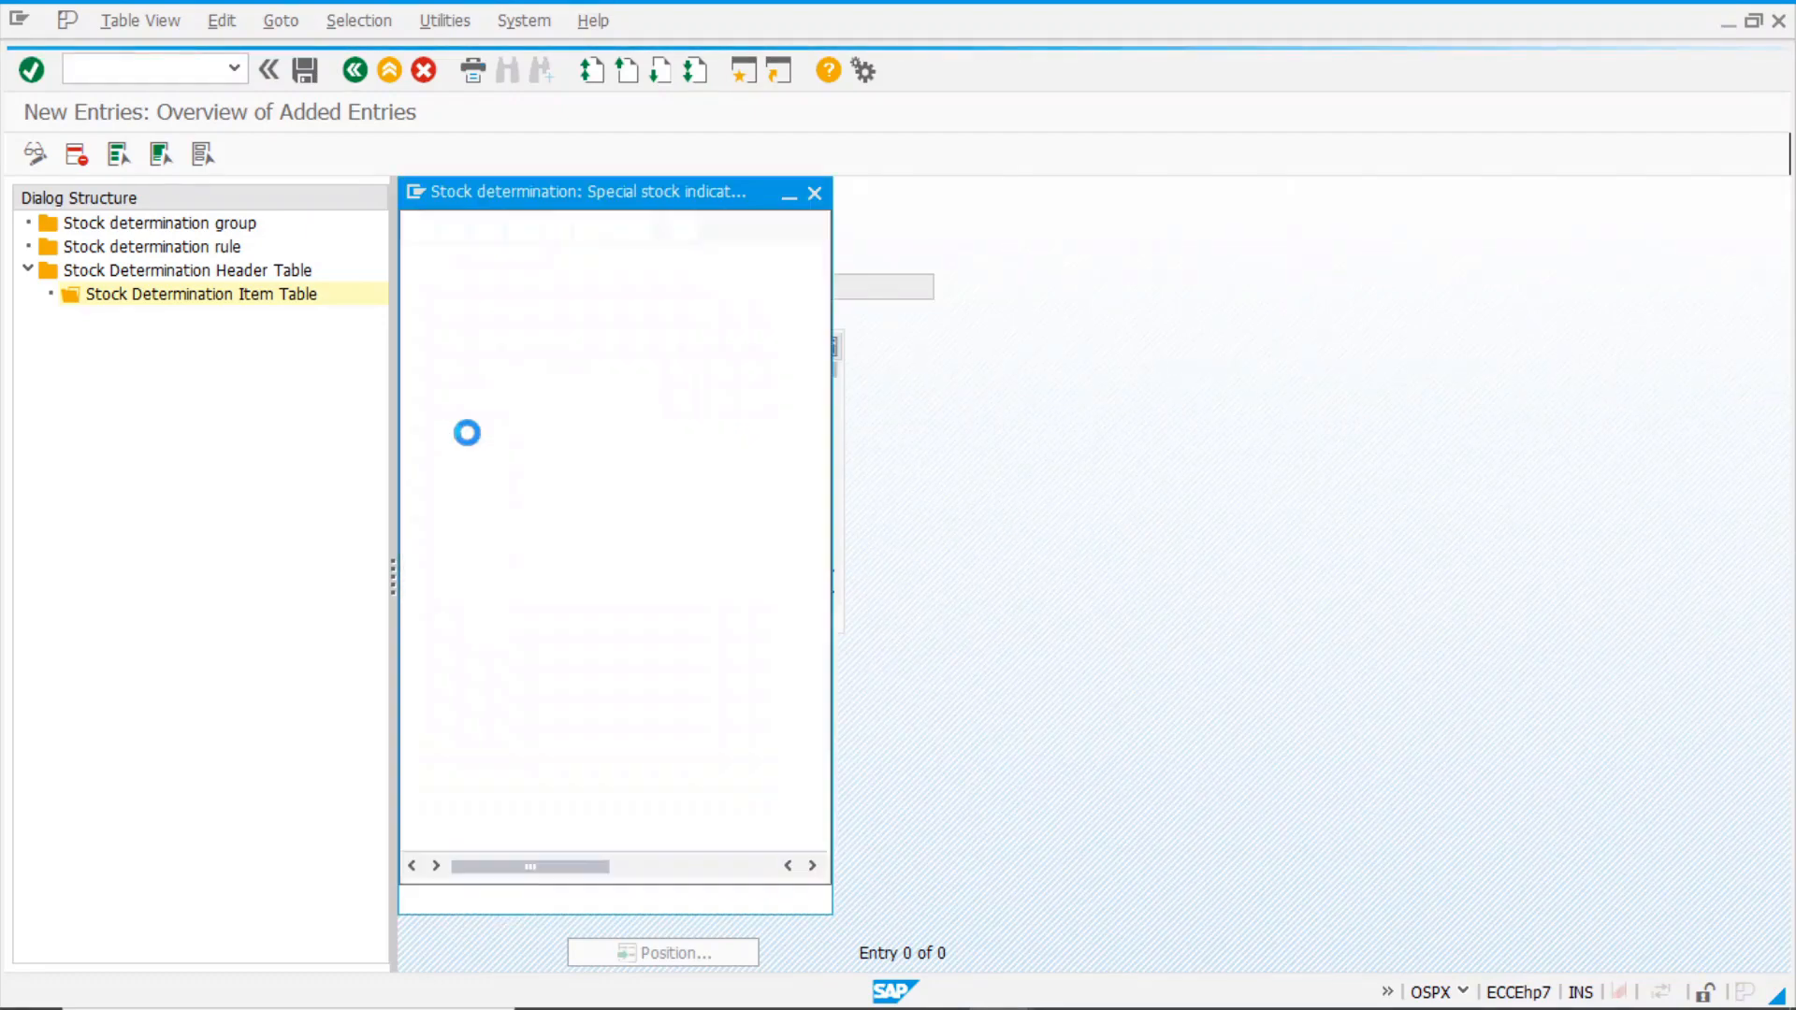
double_click(440, 309)
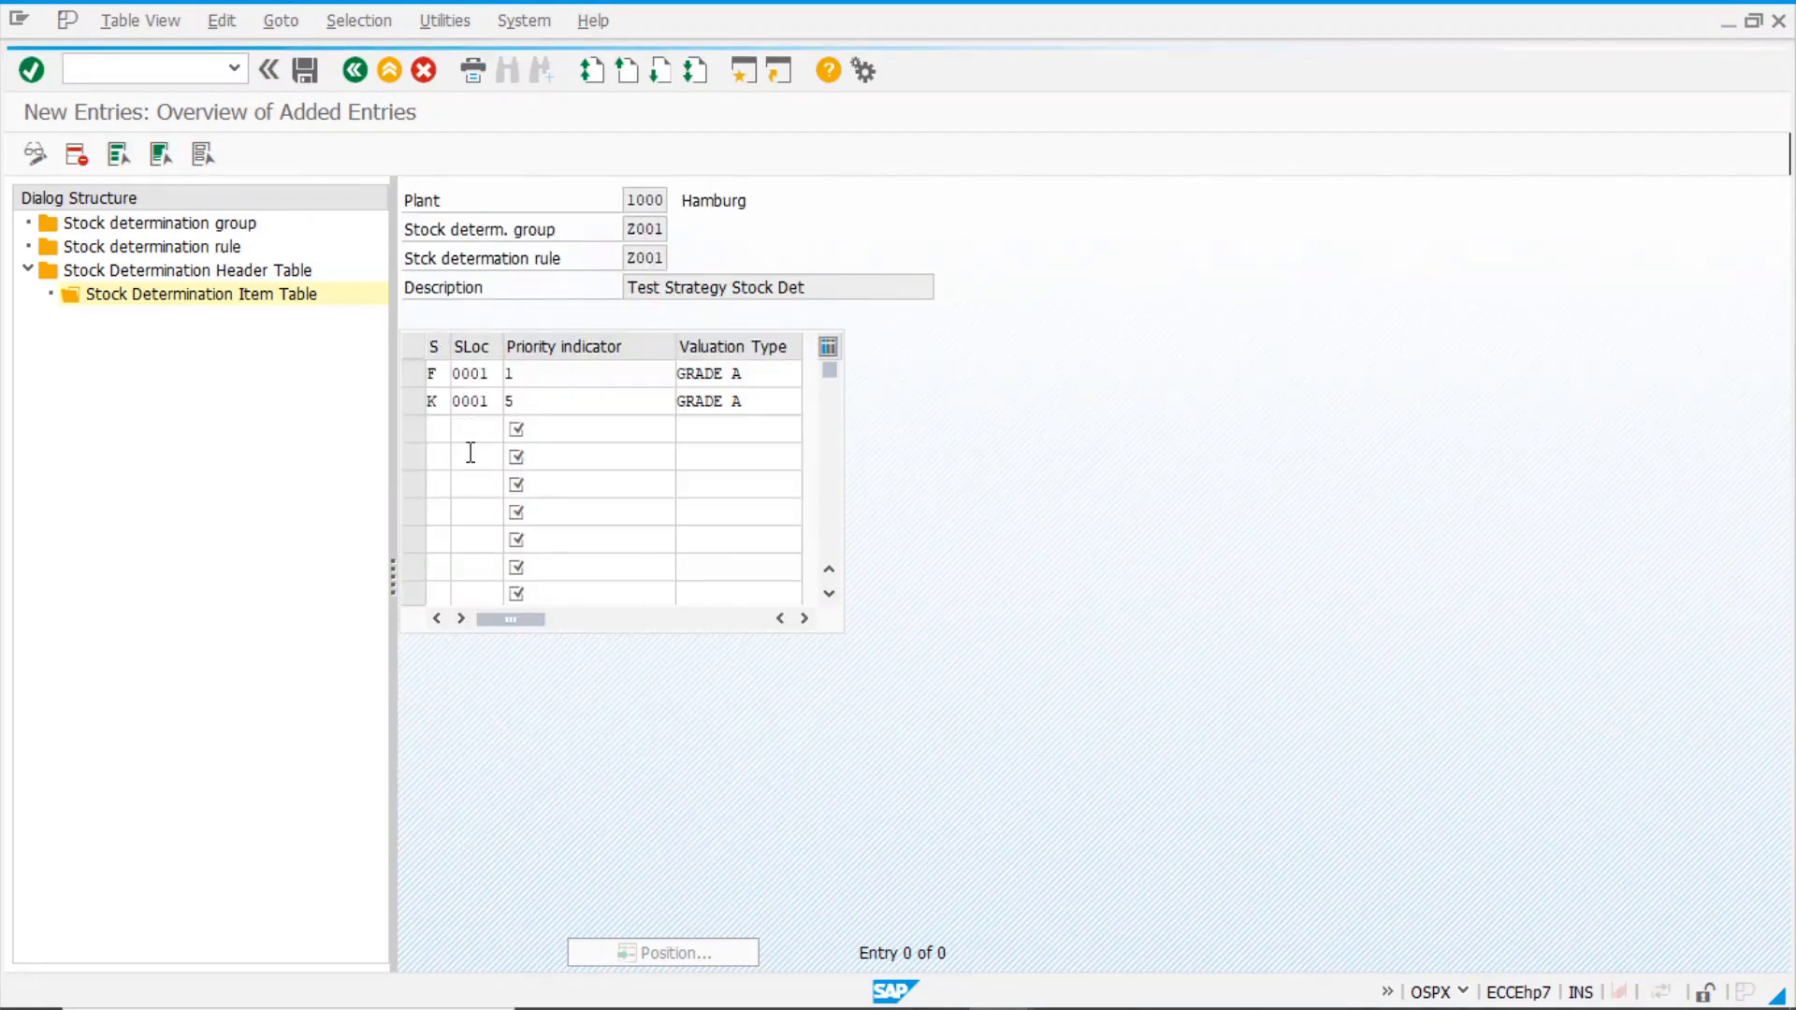
click(488, 426)
text(00)
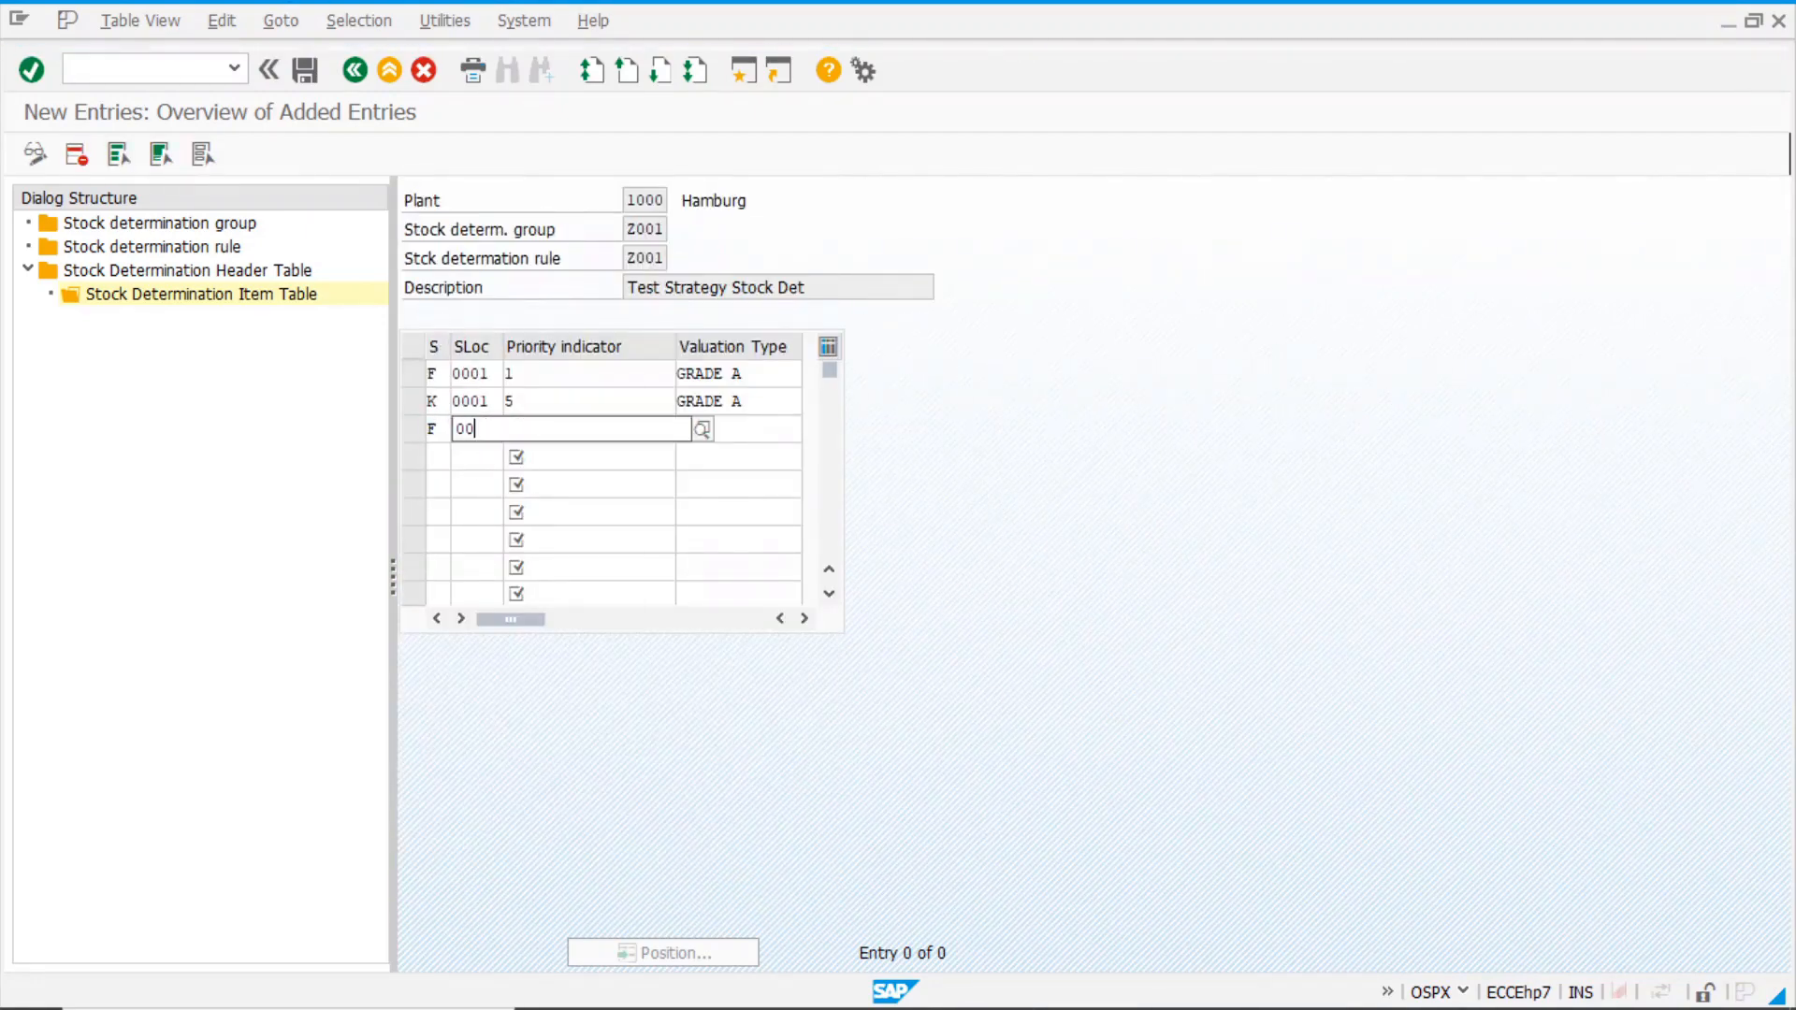
text(01)
key(Return)
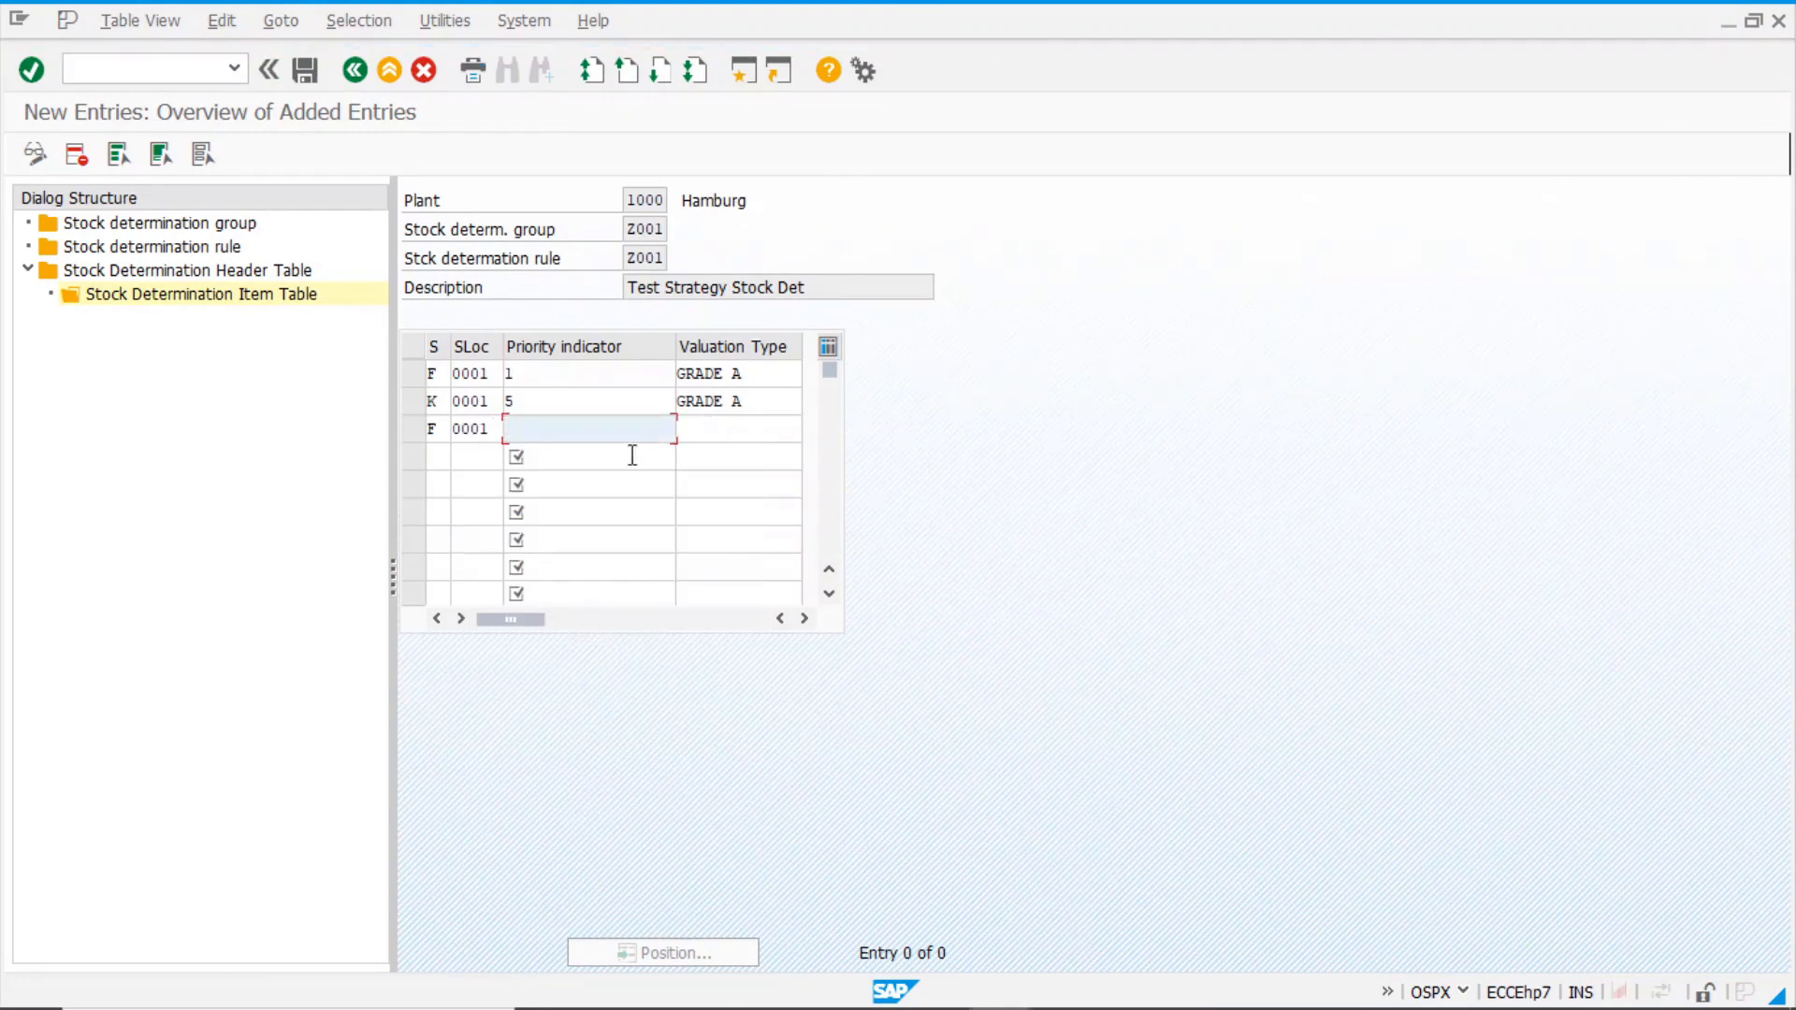
- Give the third item priority indicator 10 and valuation type GRADE B, and save the item table
text(10)
click(726, 431)
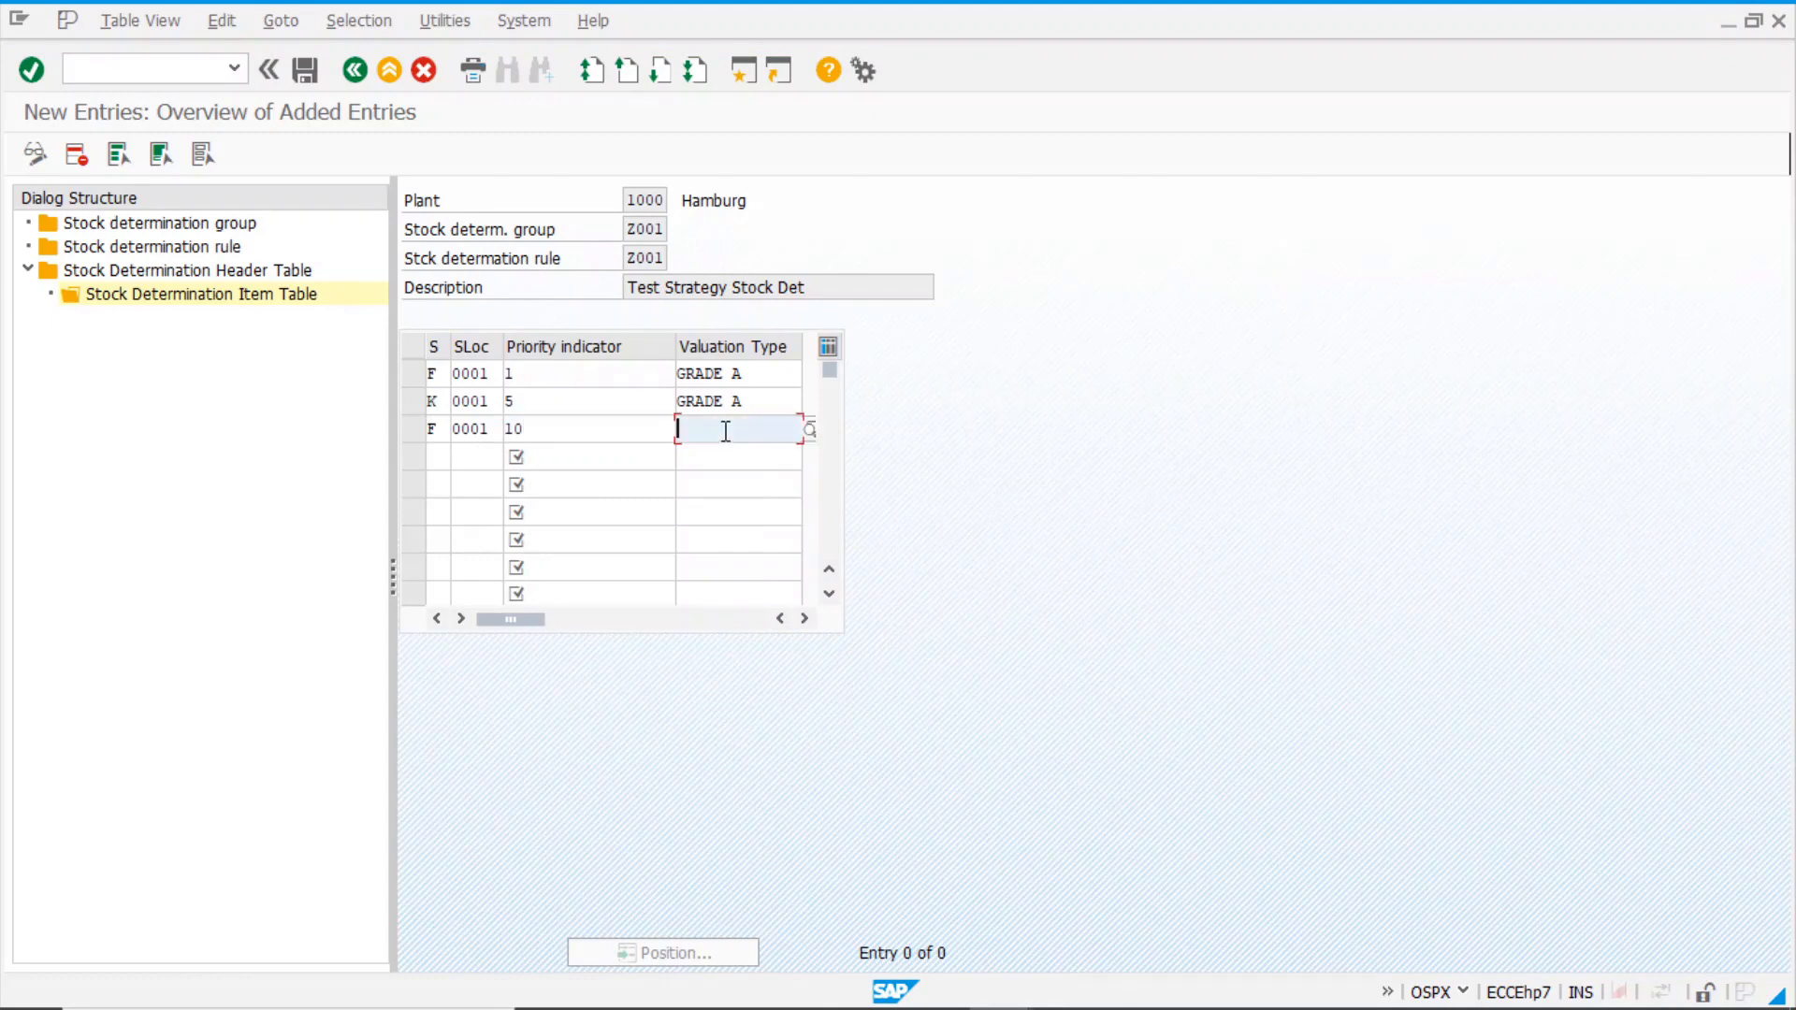
click(809, 431)
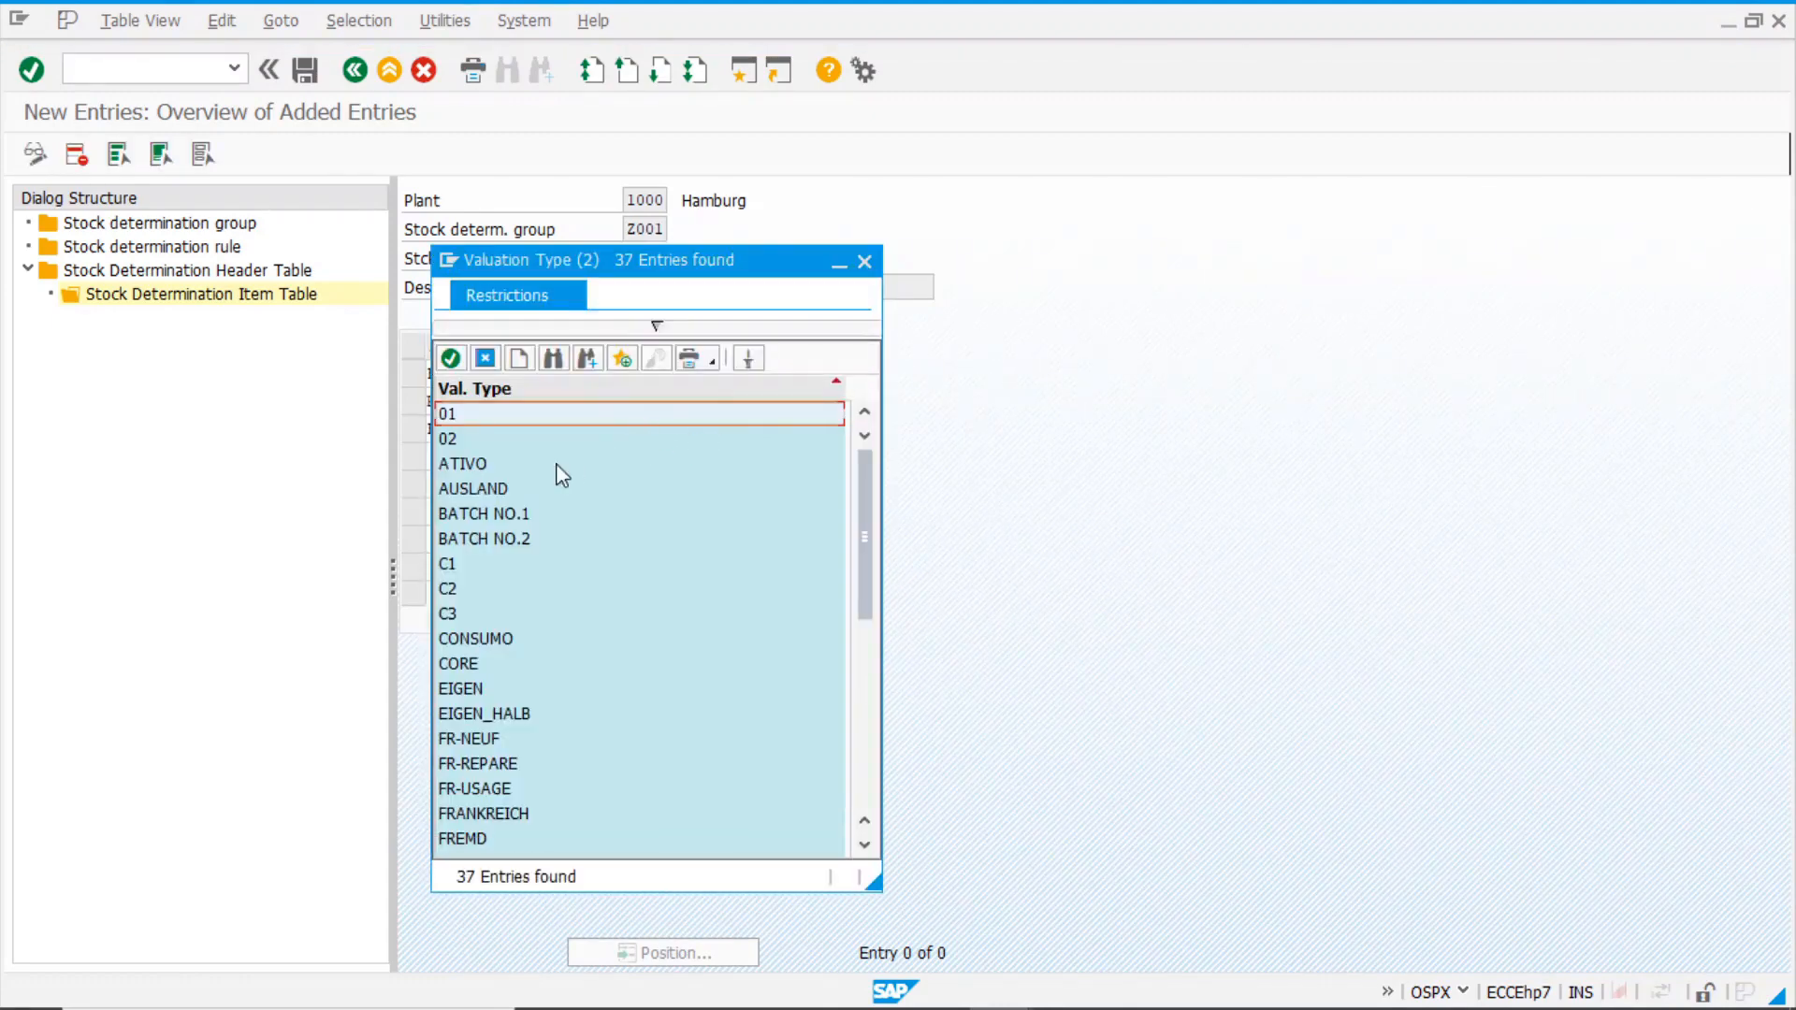
scroll(567, 655, down, 6)
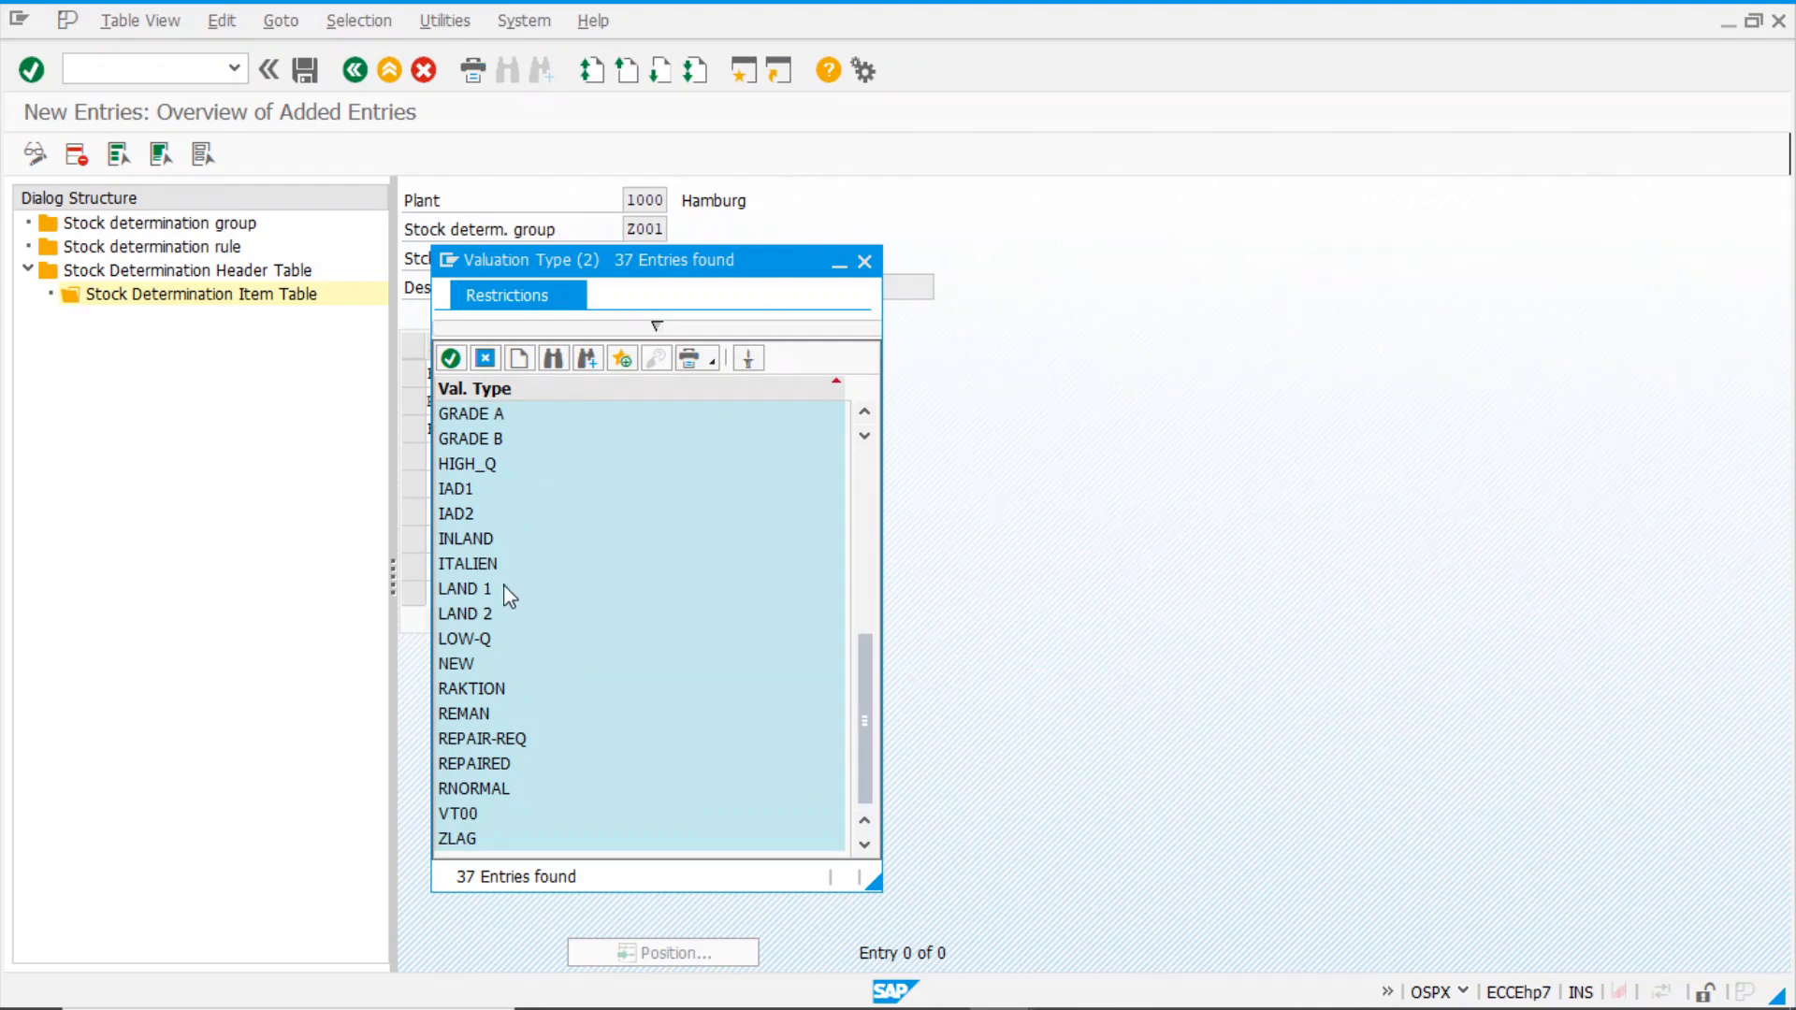
double_click(504, 439)
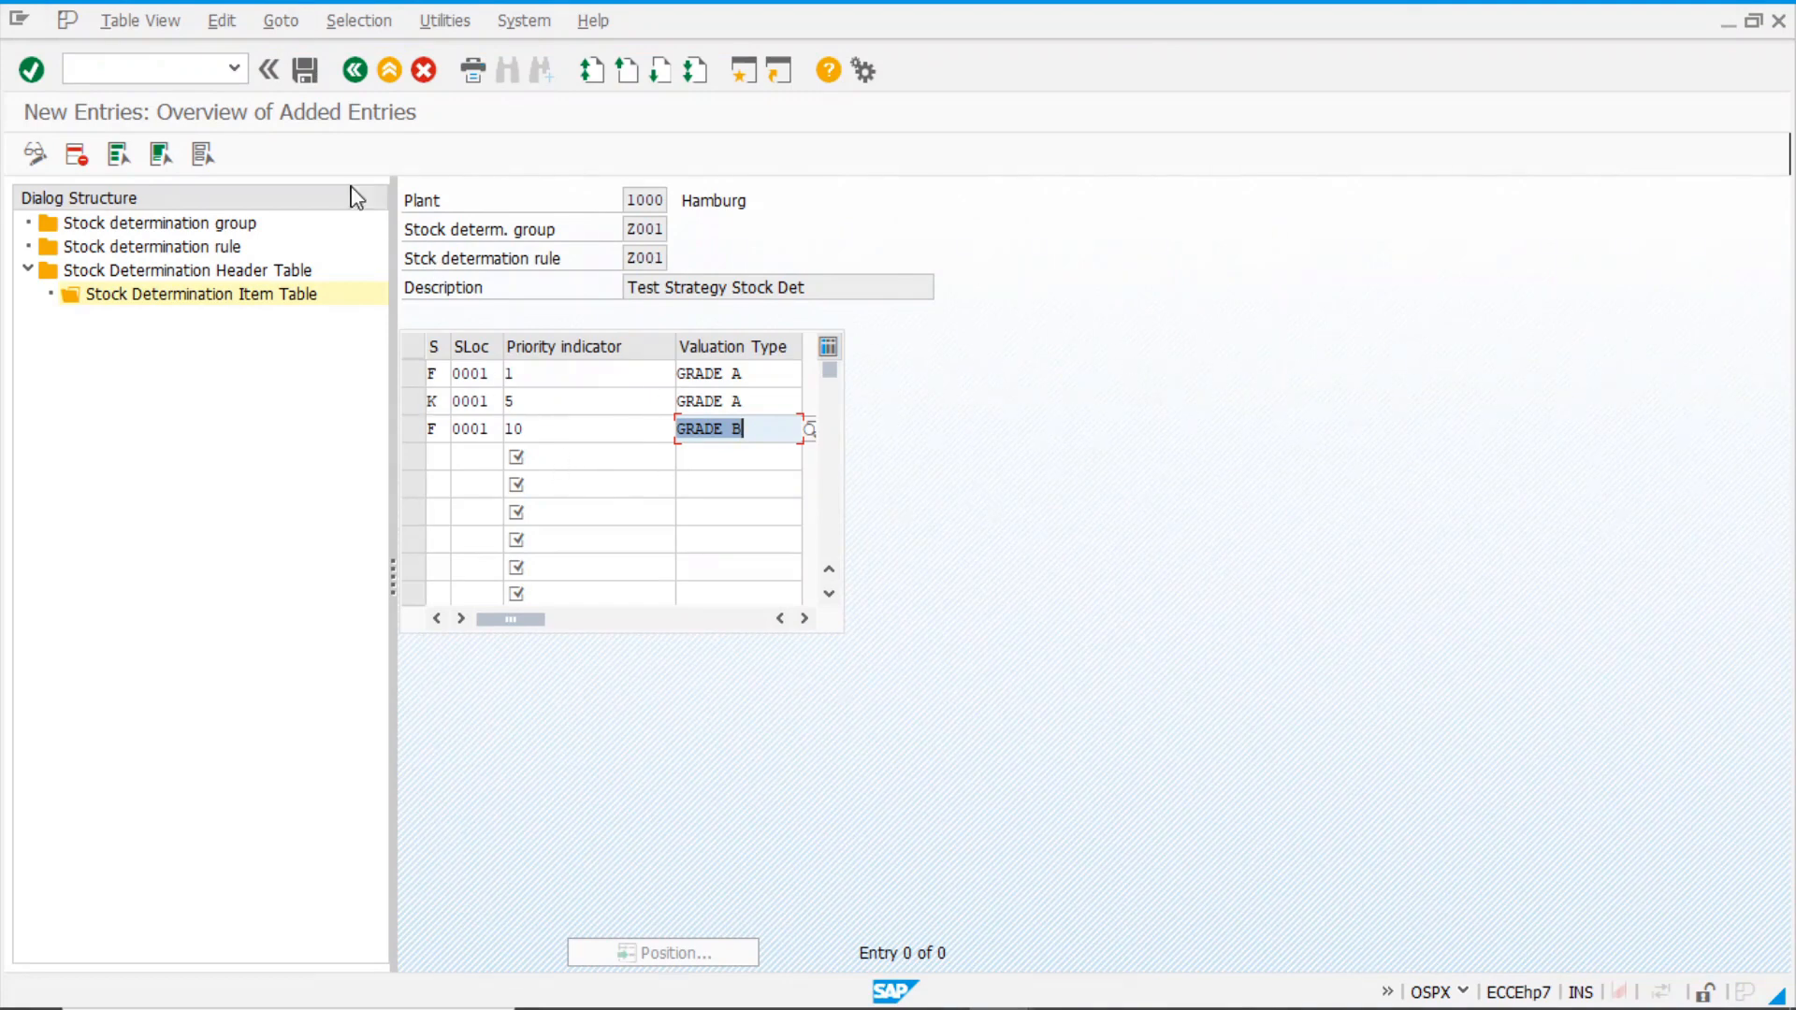
click(306, 71)
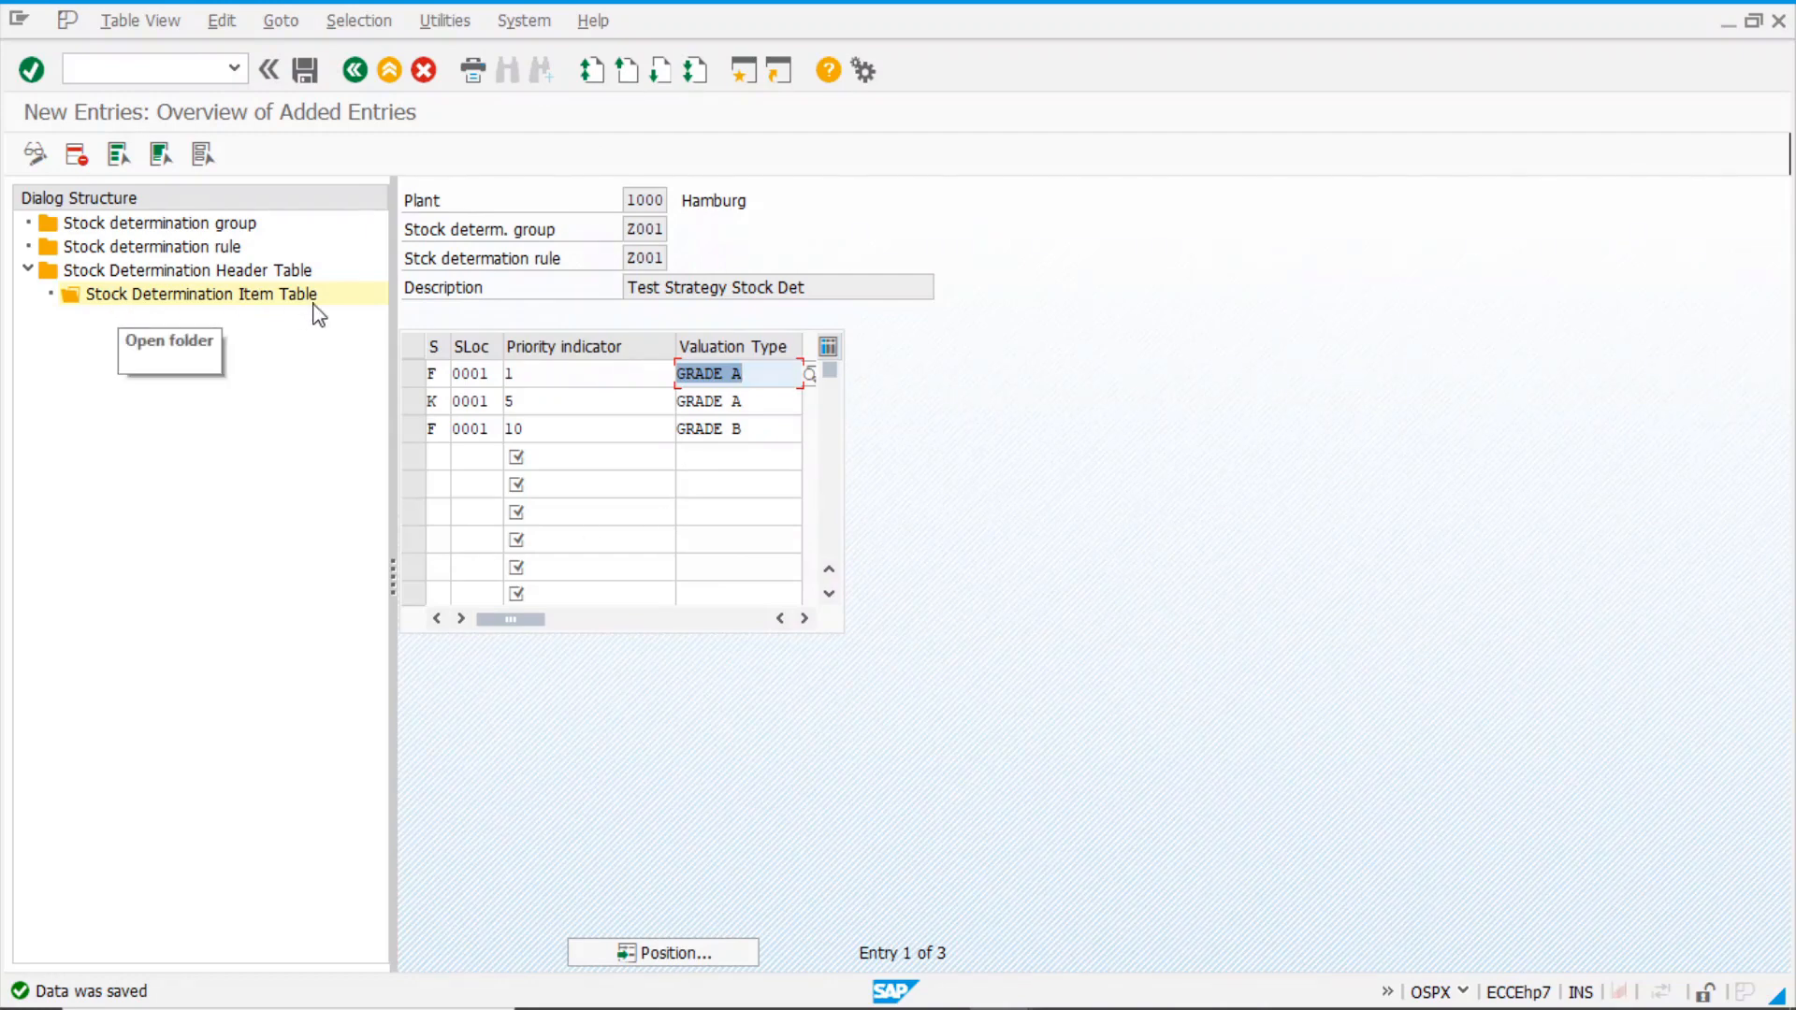
double_click(270, 274)
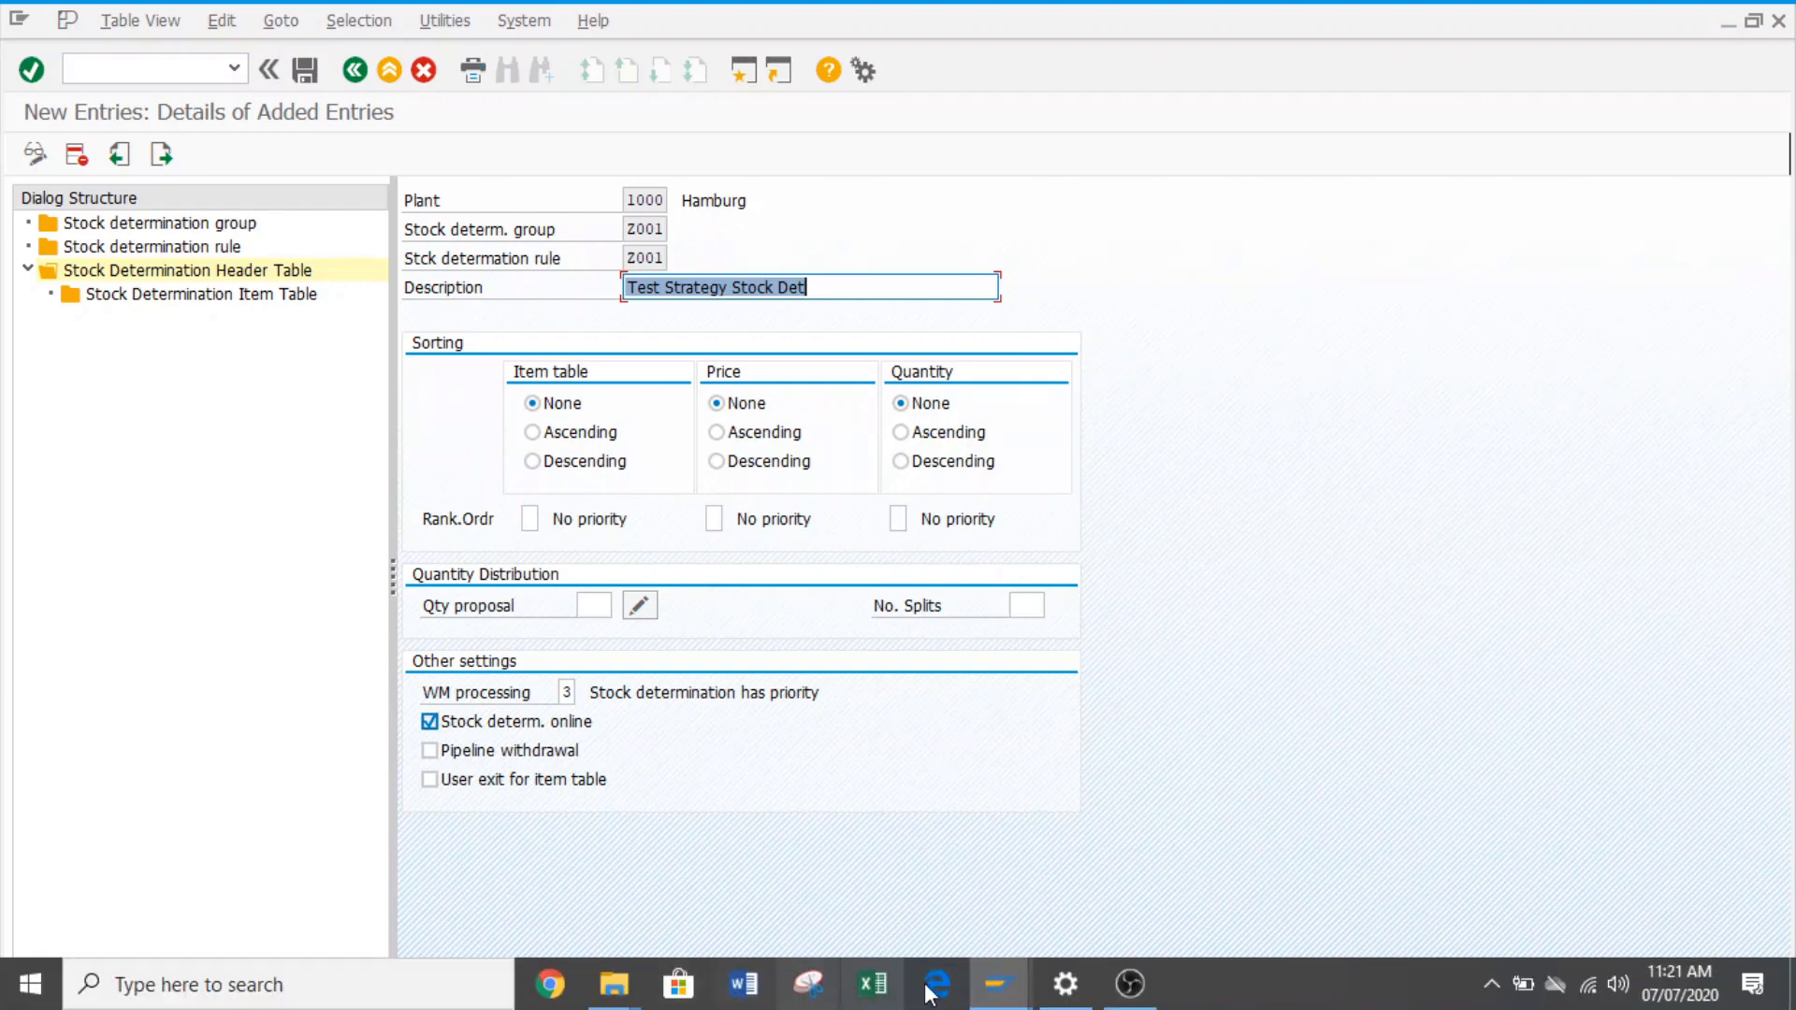
click(1022, 1001)
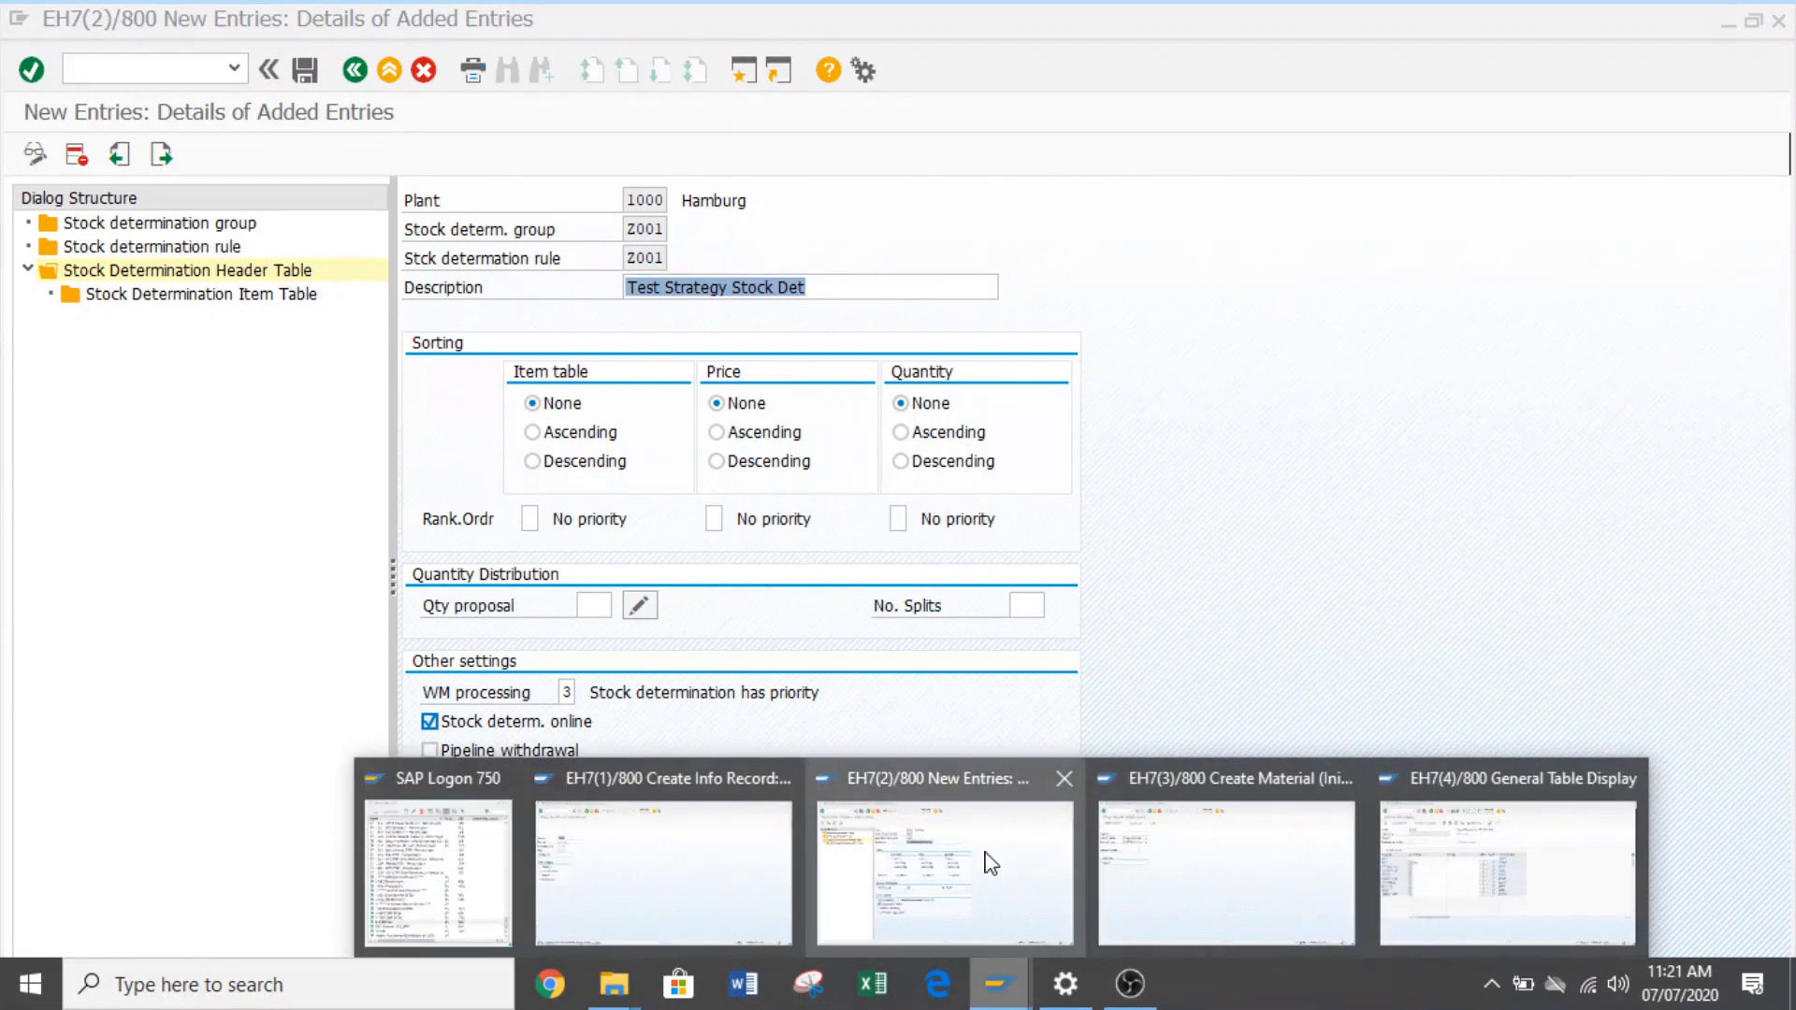
click(1225, 869)
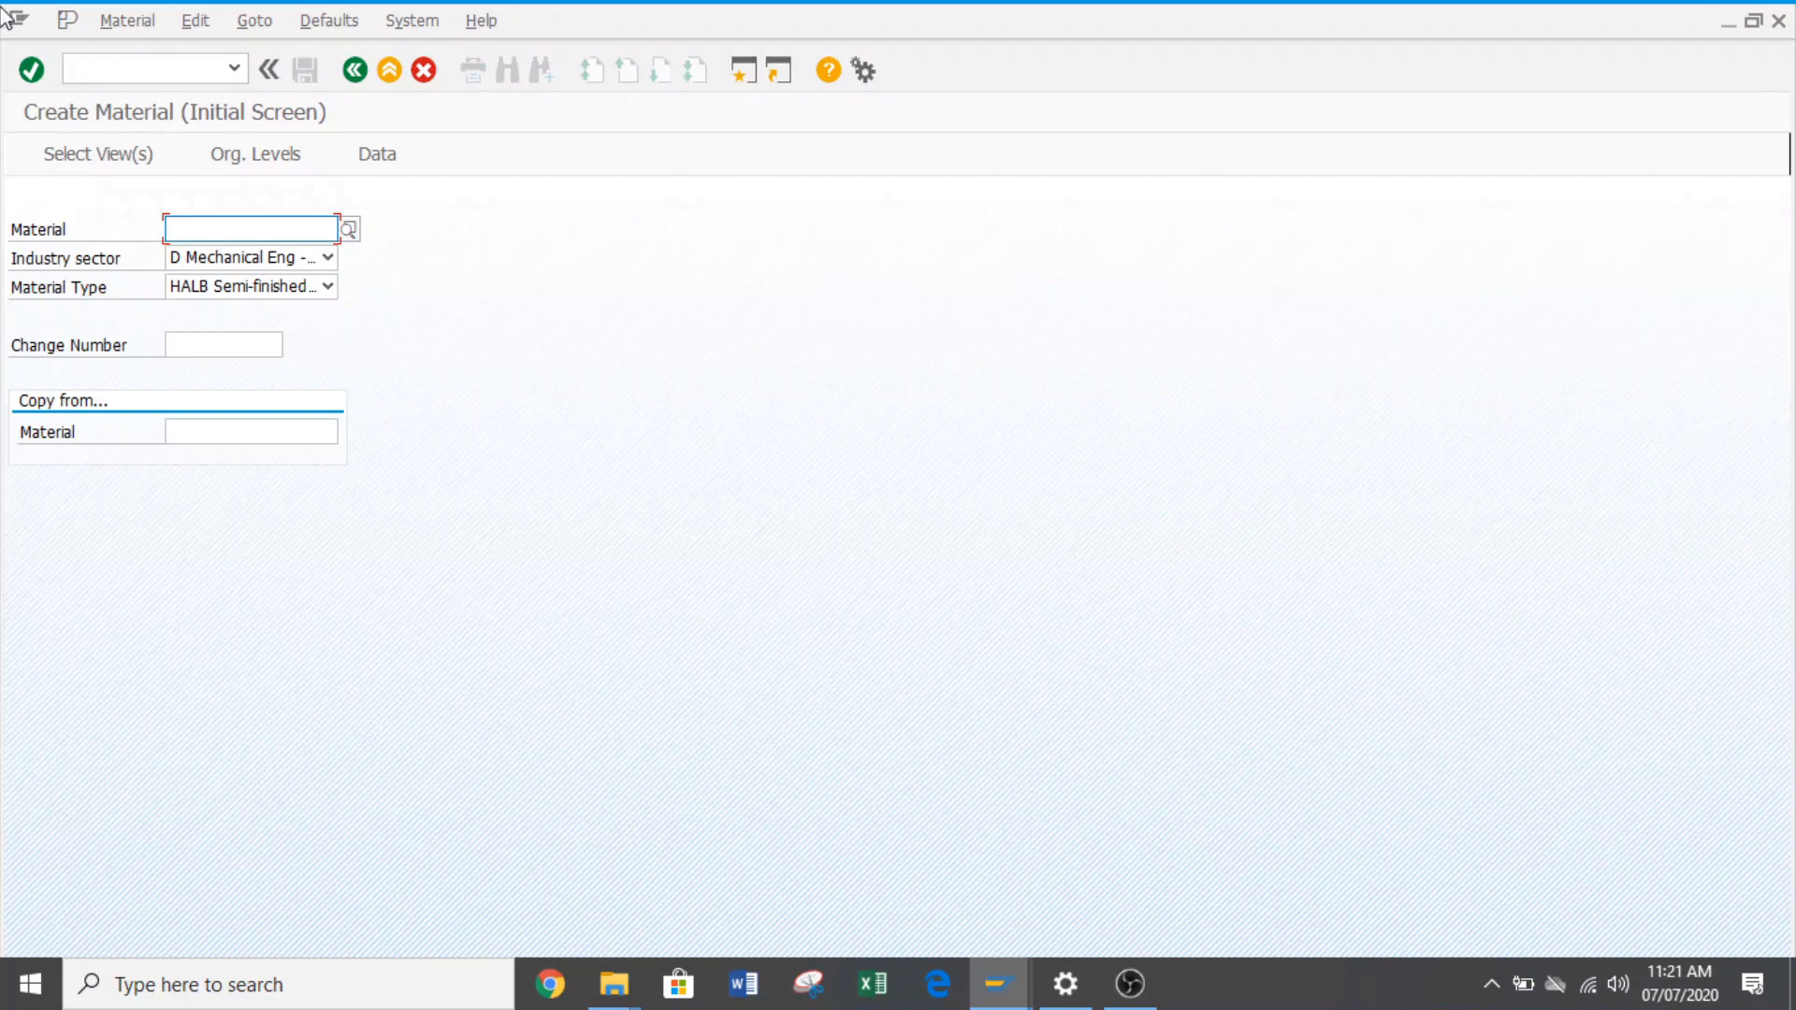
click(168, 69)
key(alt+Tab)
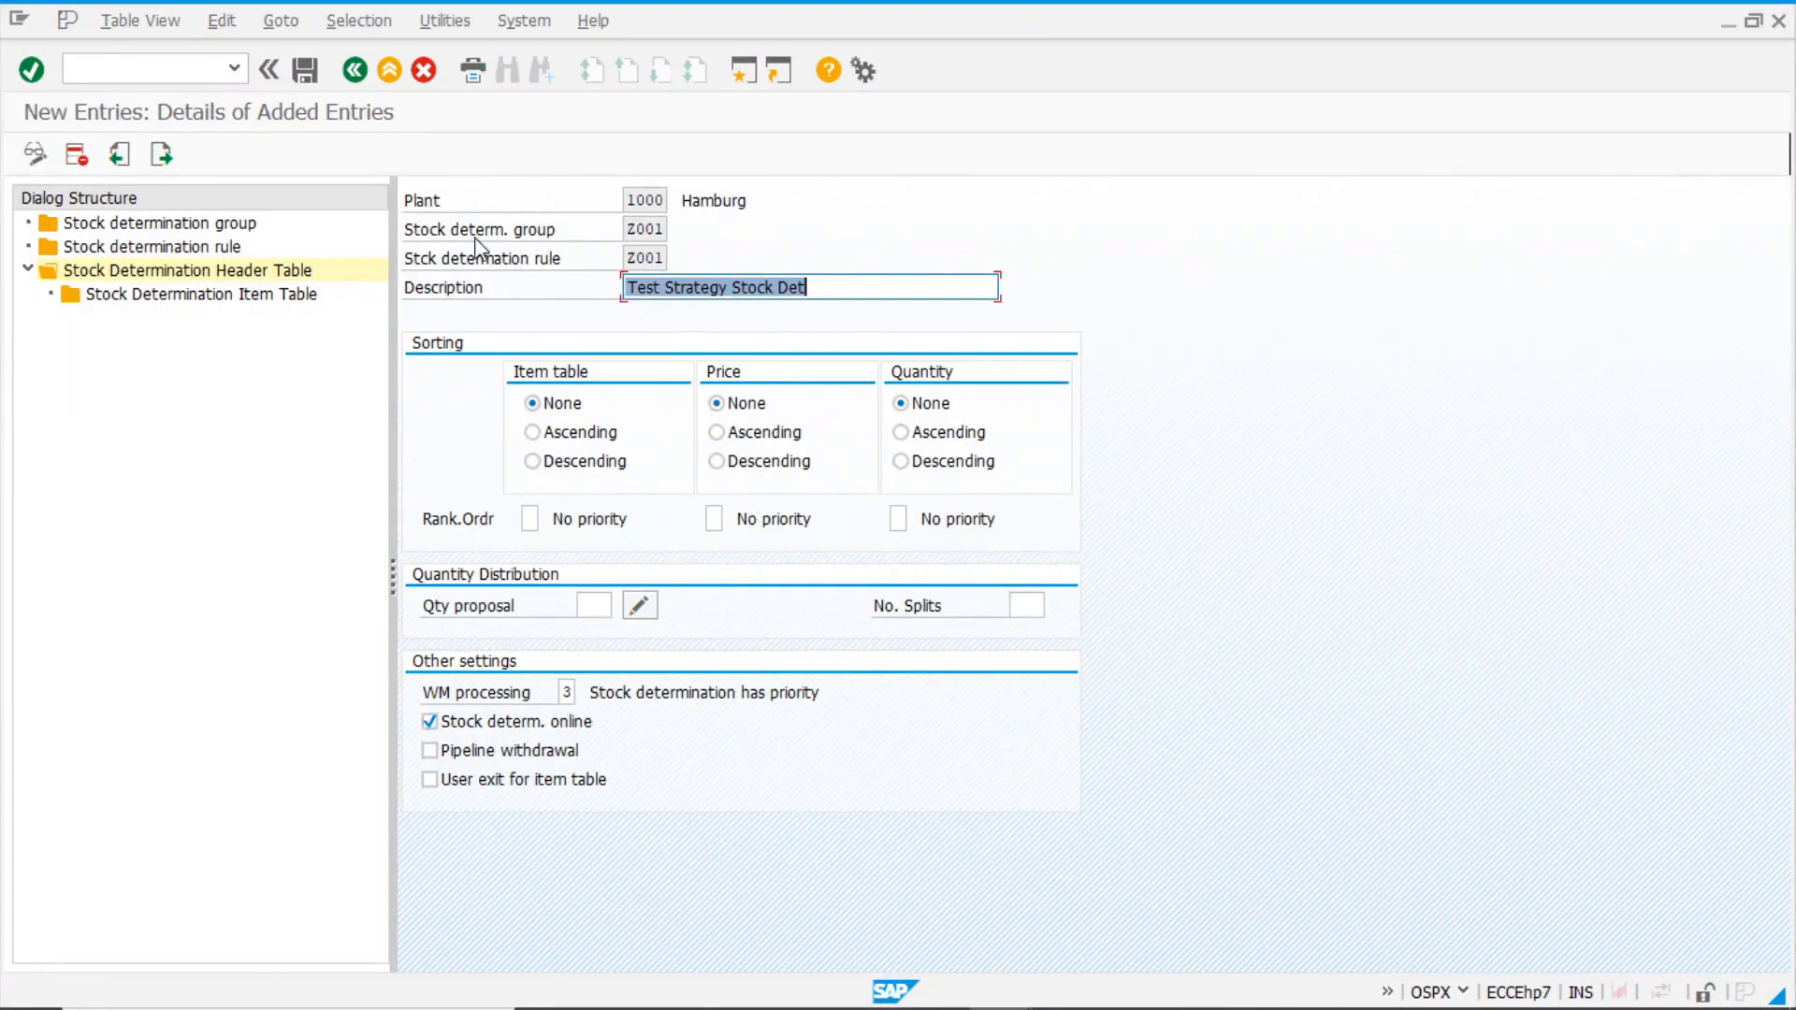
- Leave the strategy definition and open the stock determination rule assignment for Inventory Management in the Implementation Guide
click(356, 73)
click(357, 73)
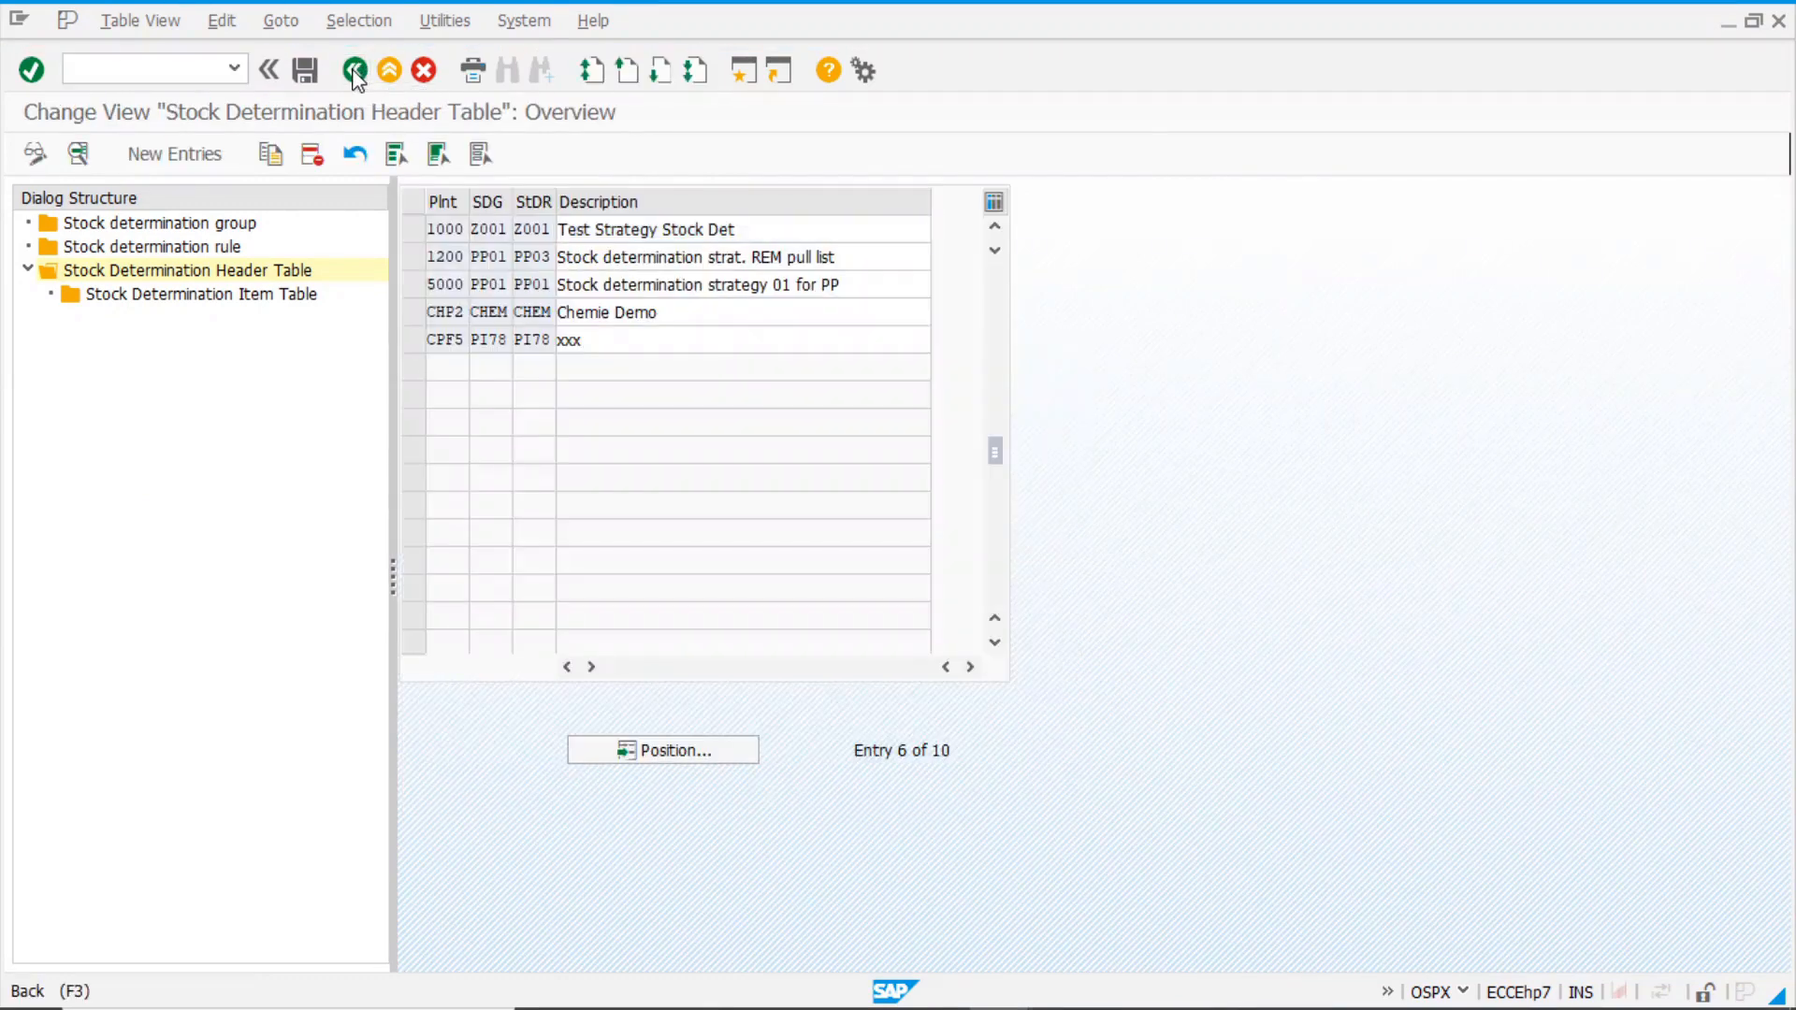
click(356, 73)
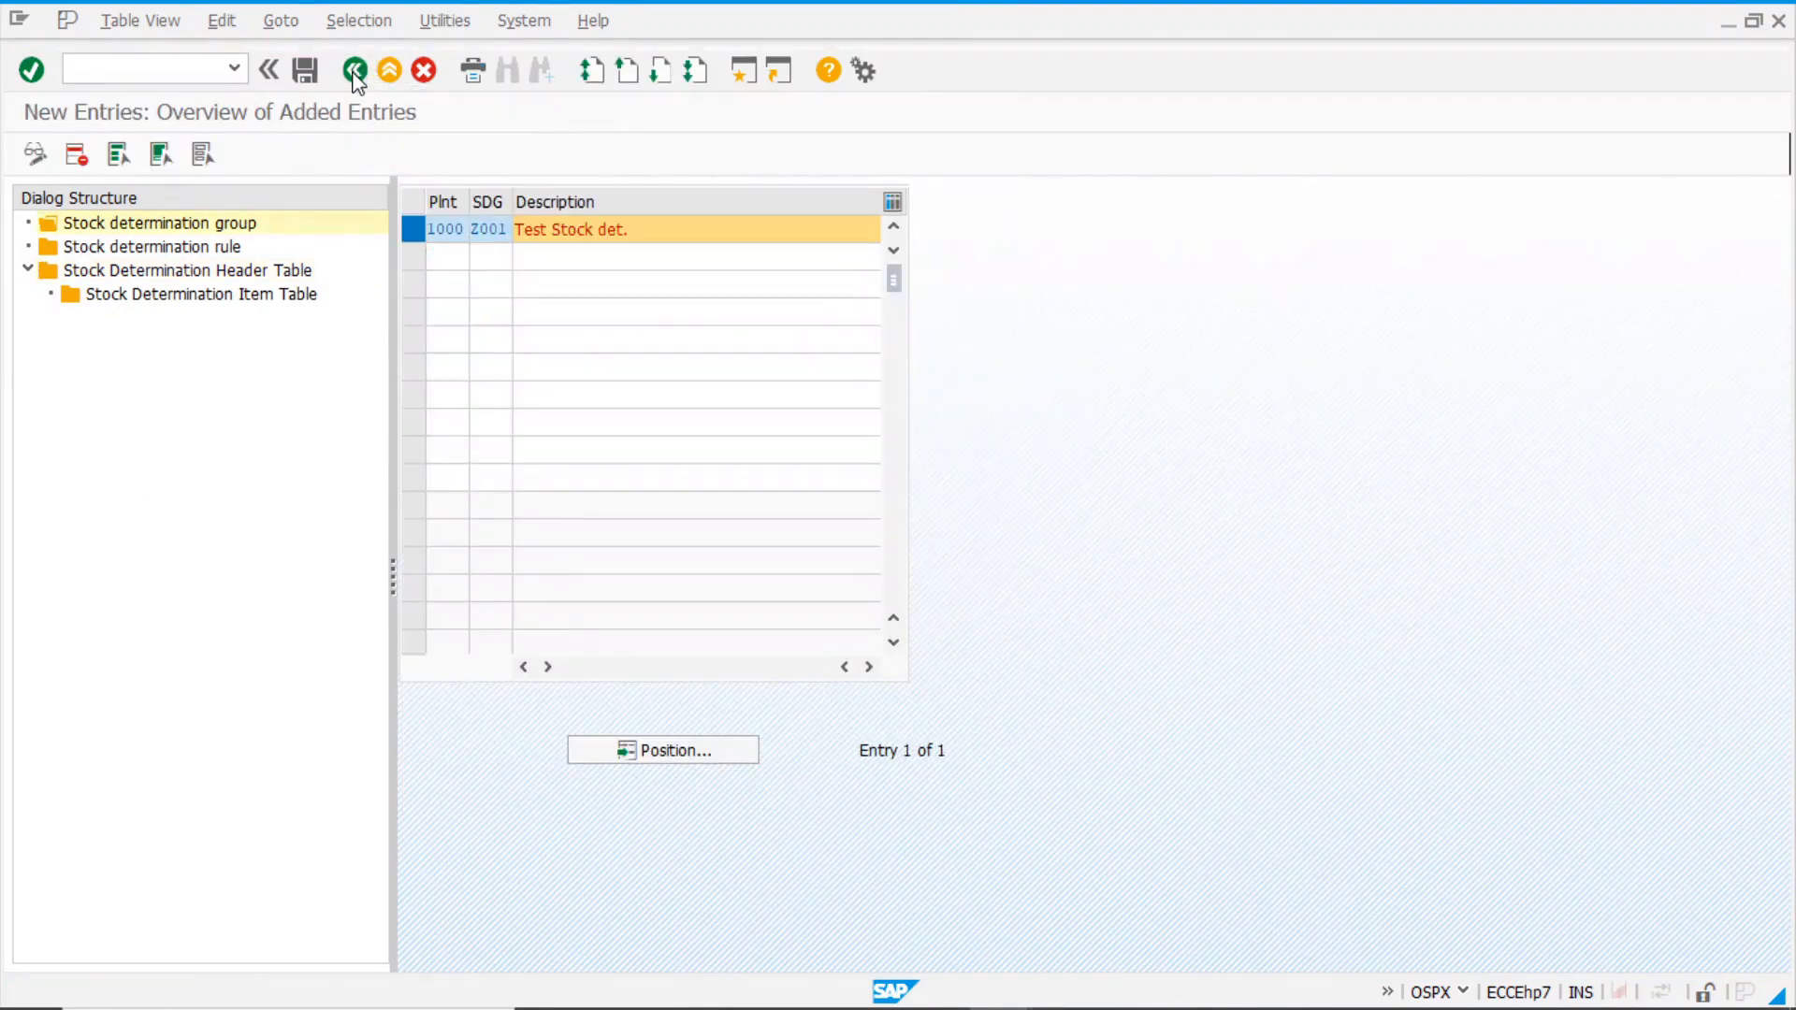
click(356, 73)
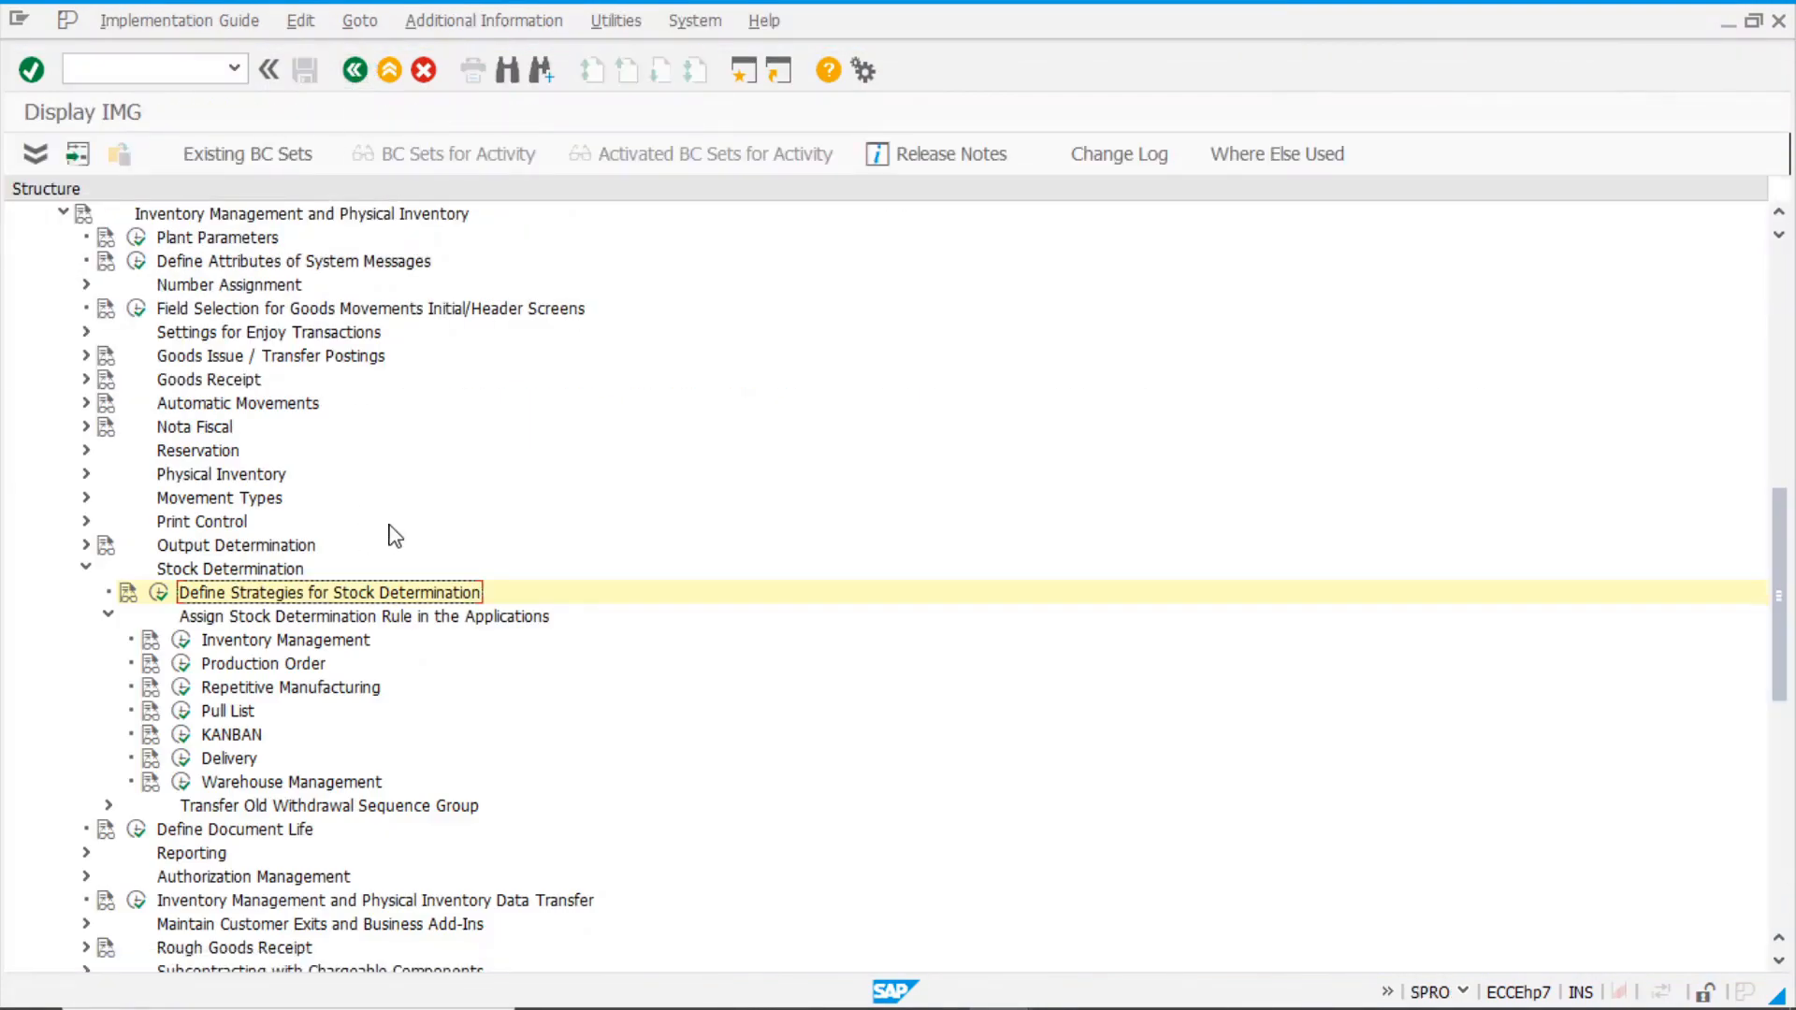
click(181, 639)
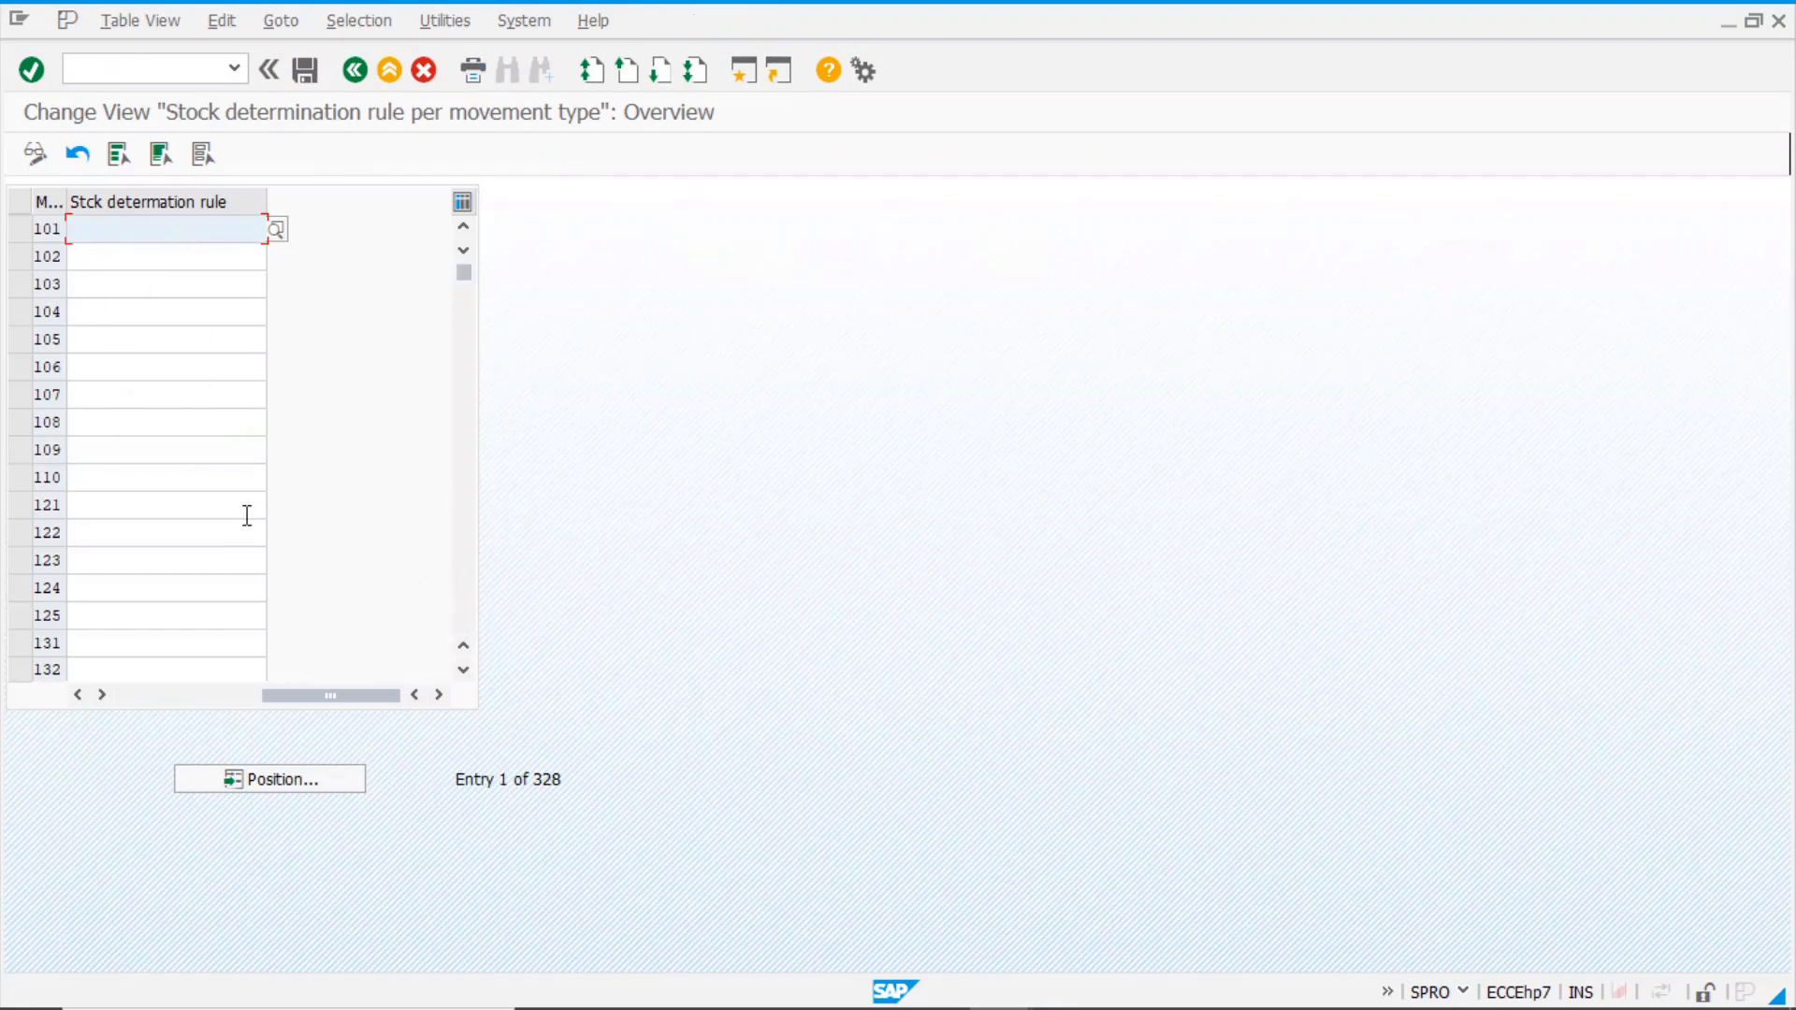
- Assign stock determination rule Z001 to movement type 201, save it under the proposed customizing request, and return to the Implementation Guide
click(468, 613)
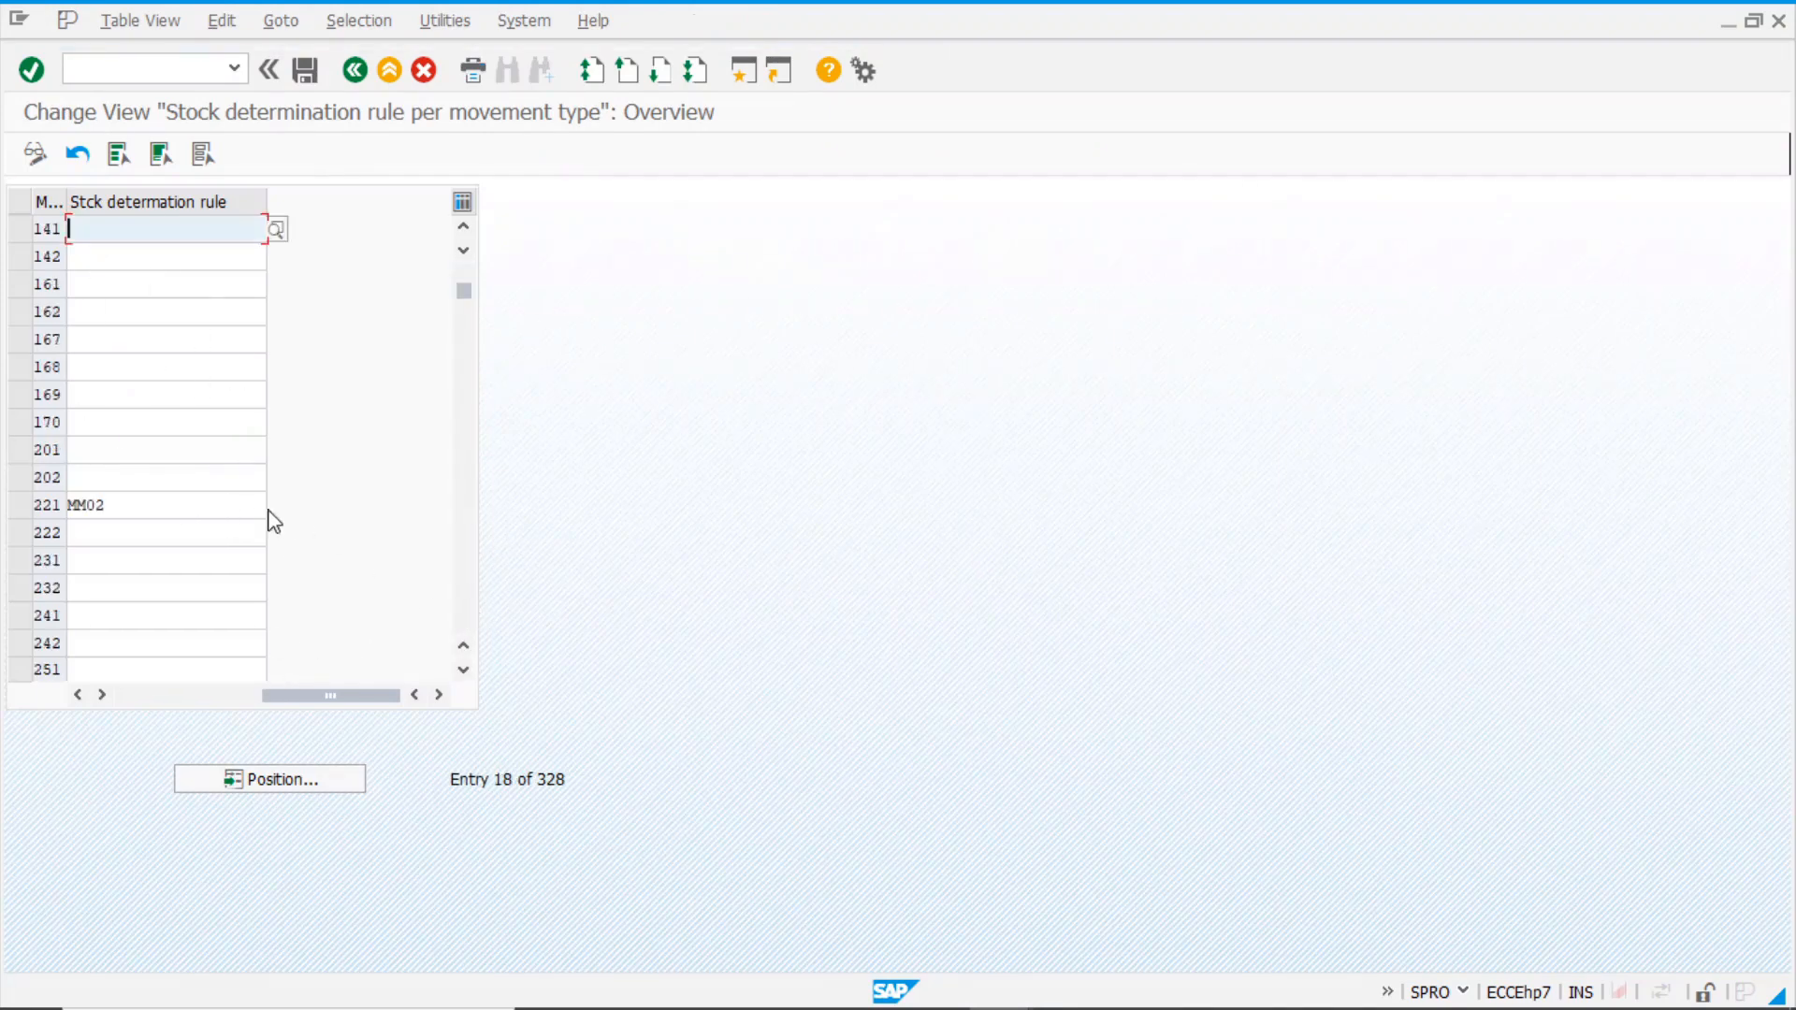
click(120, 453)
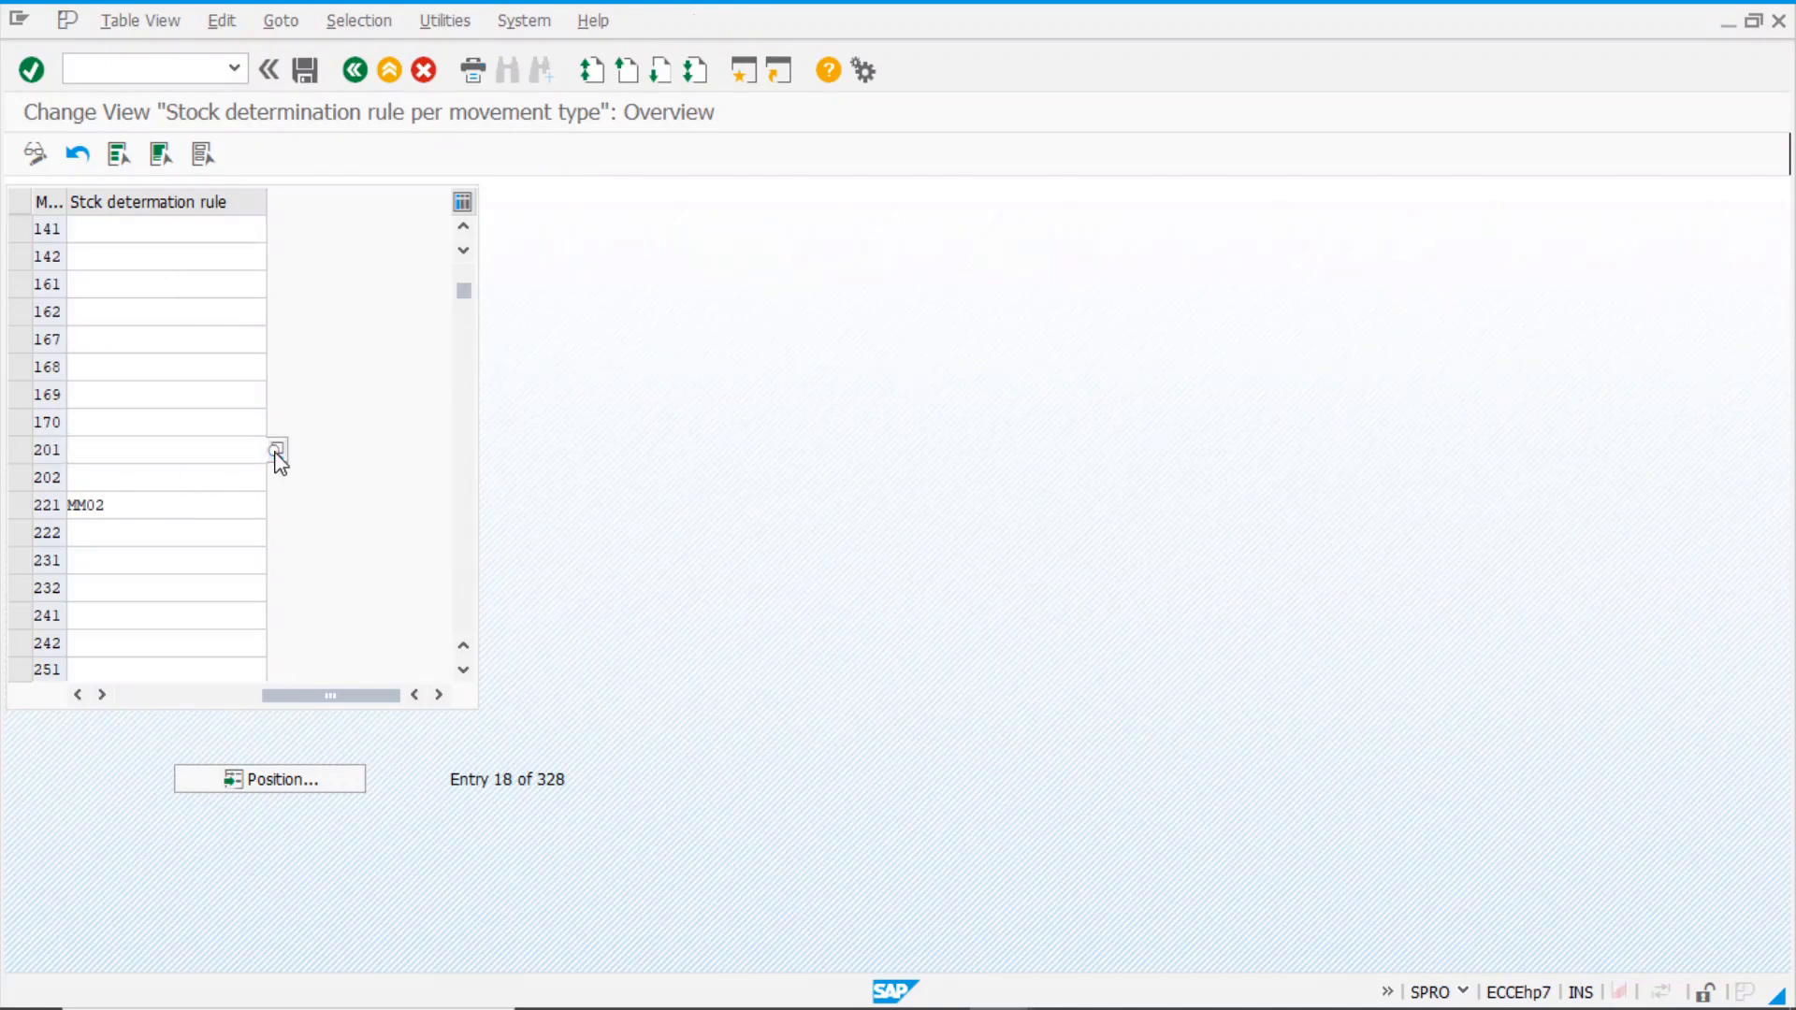
click(276, 451)
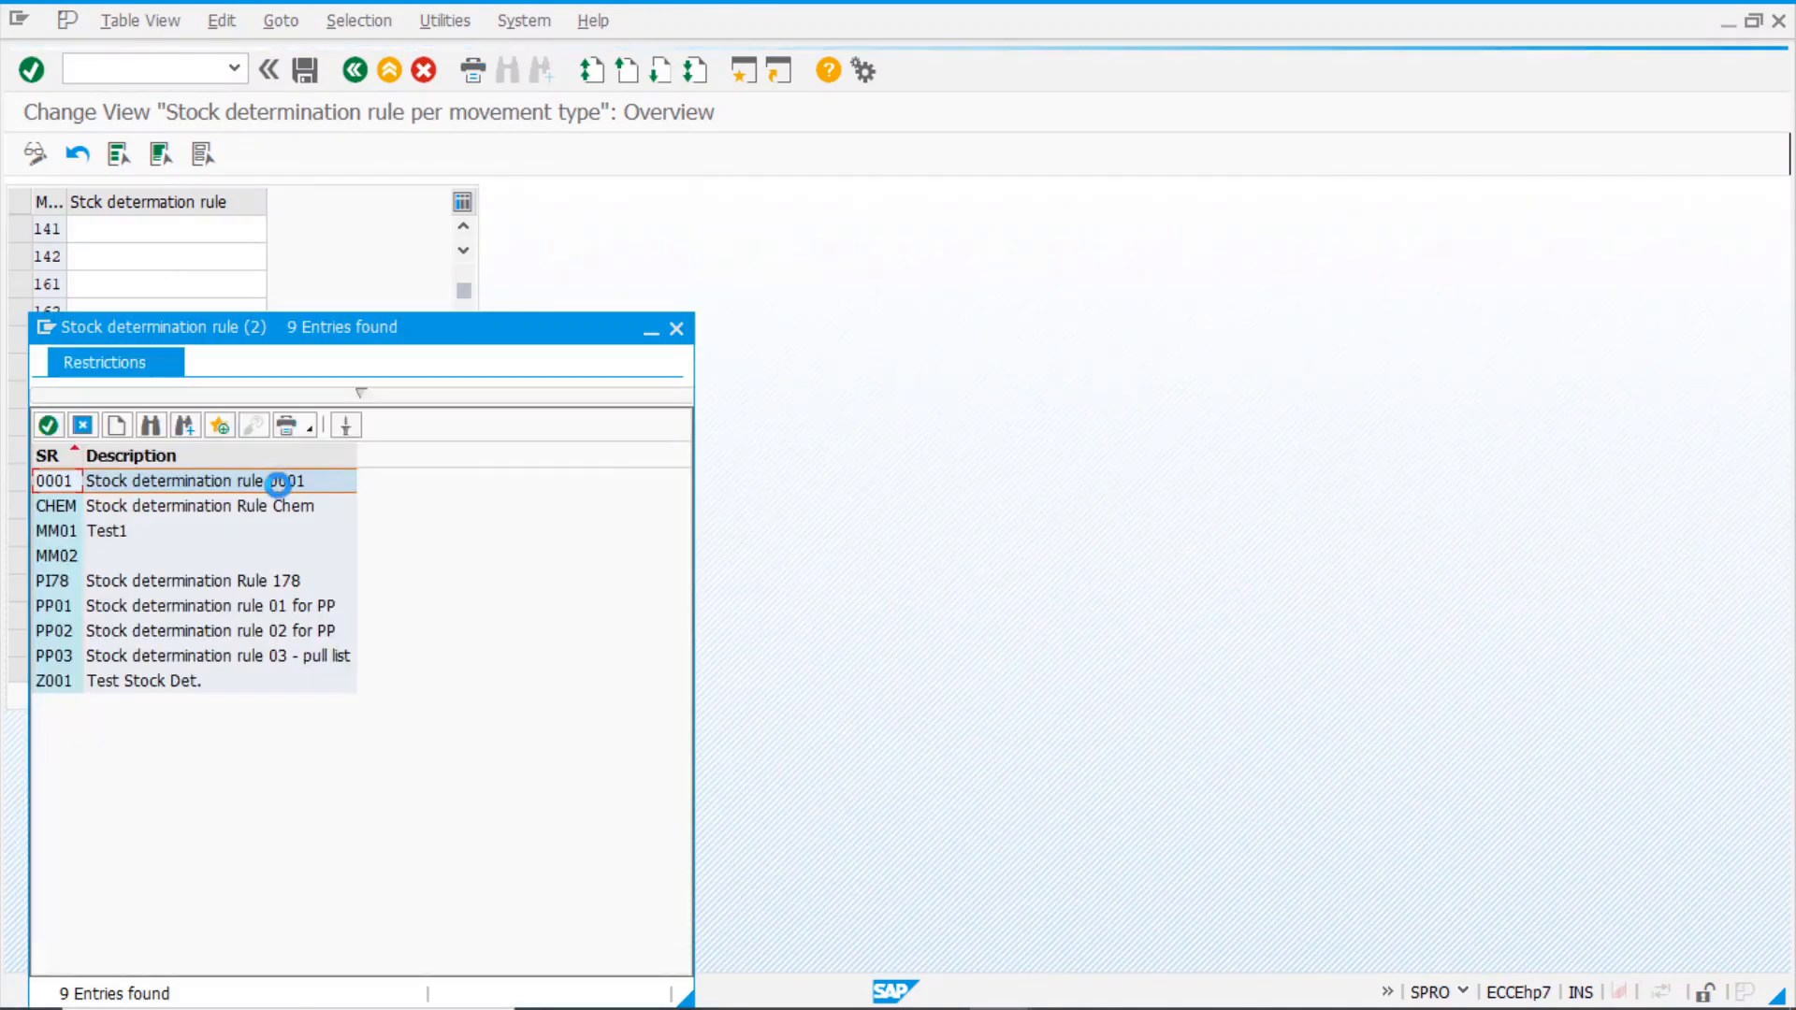
drag(412, 339, 747, 200)
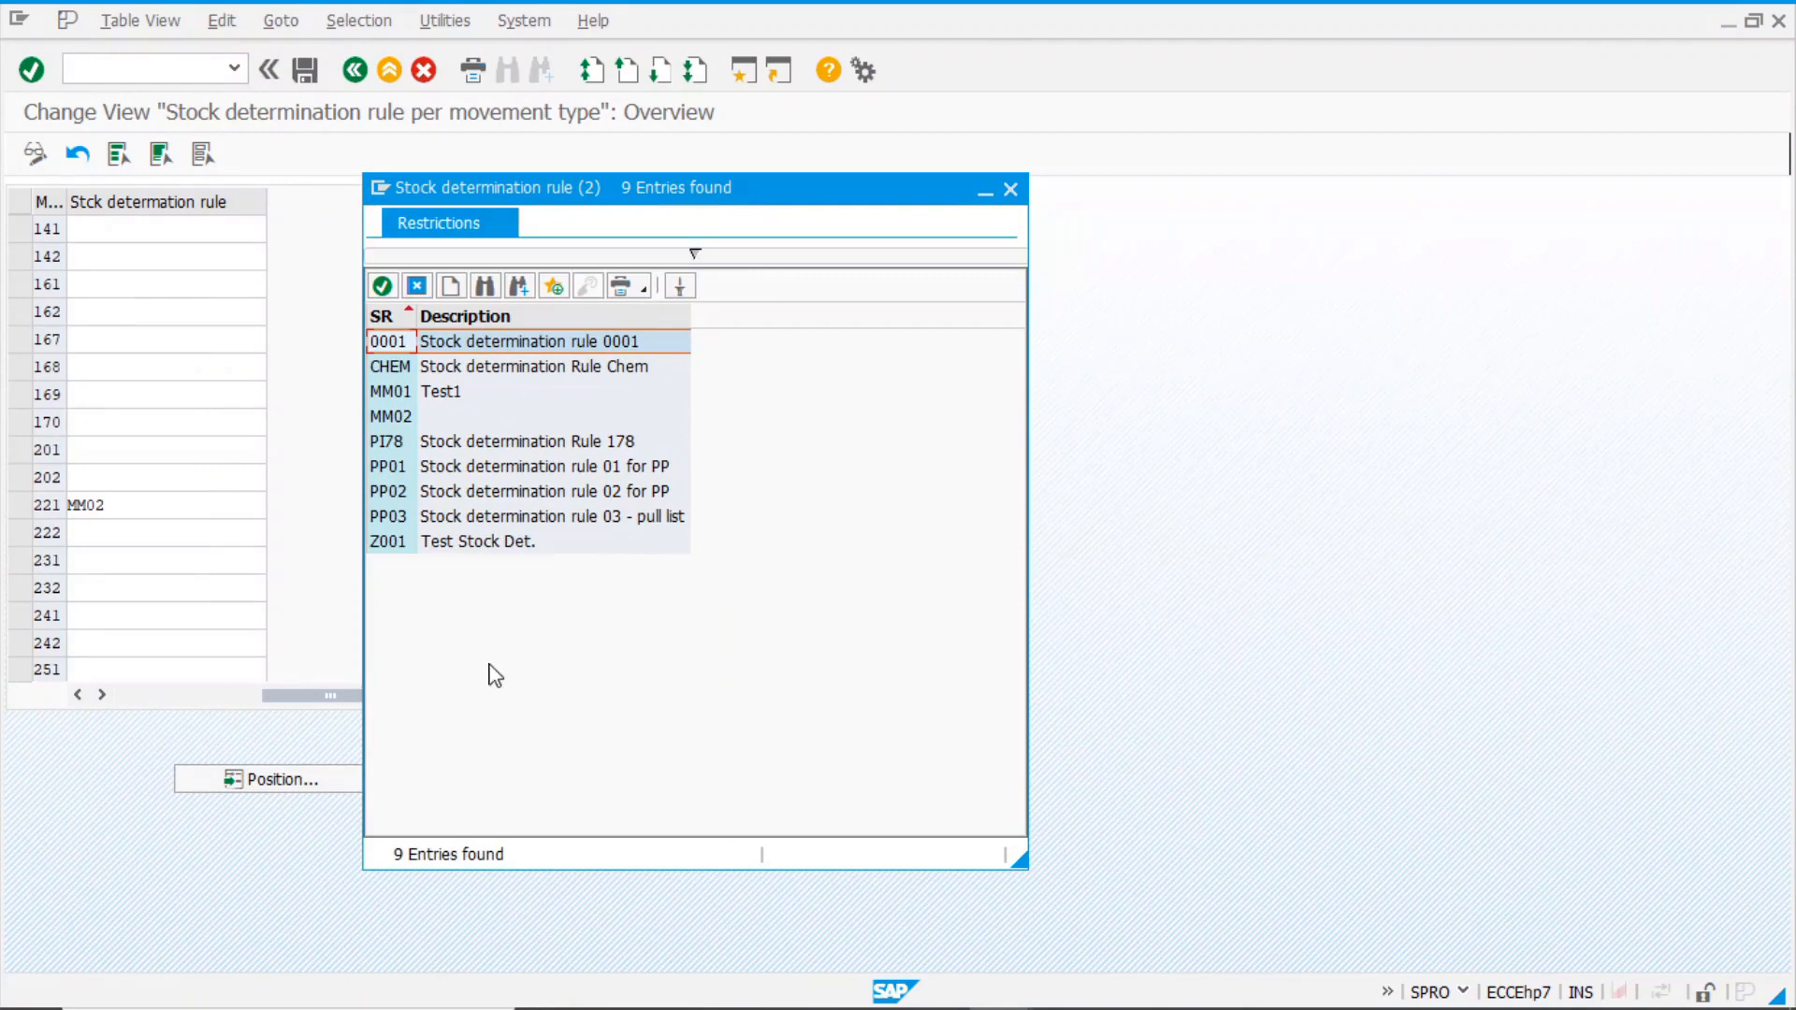
double_click(394, 544)
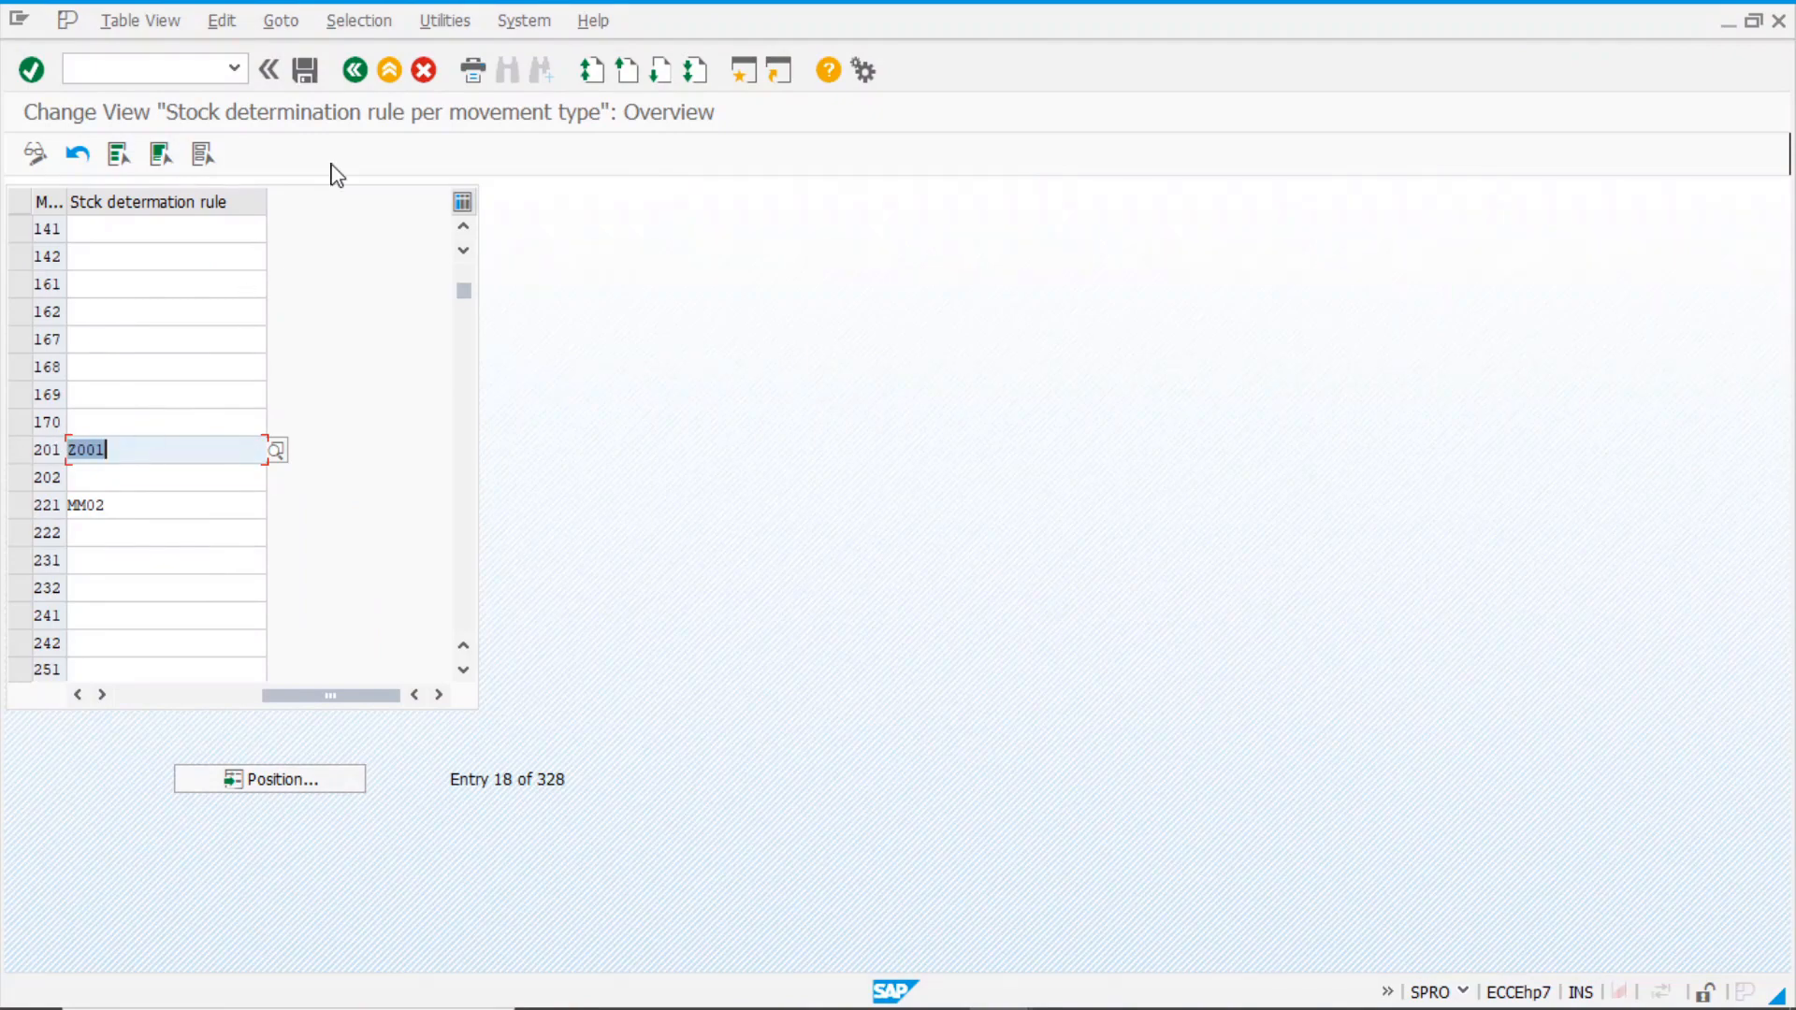
click(312, 85)
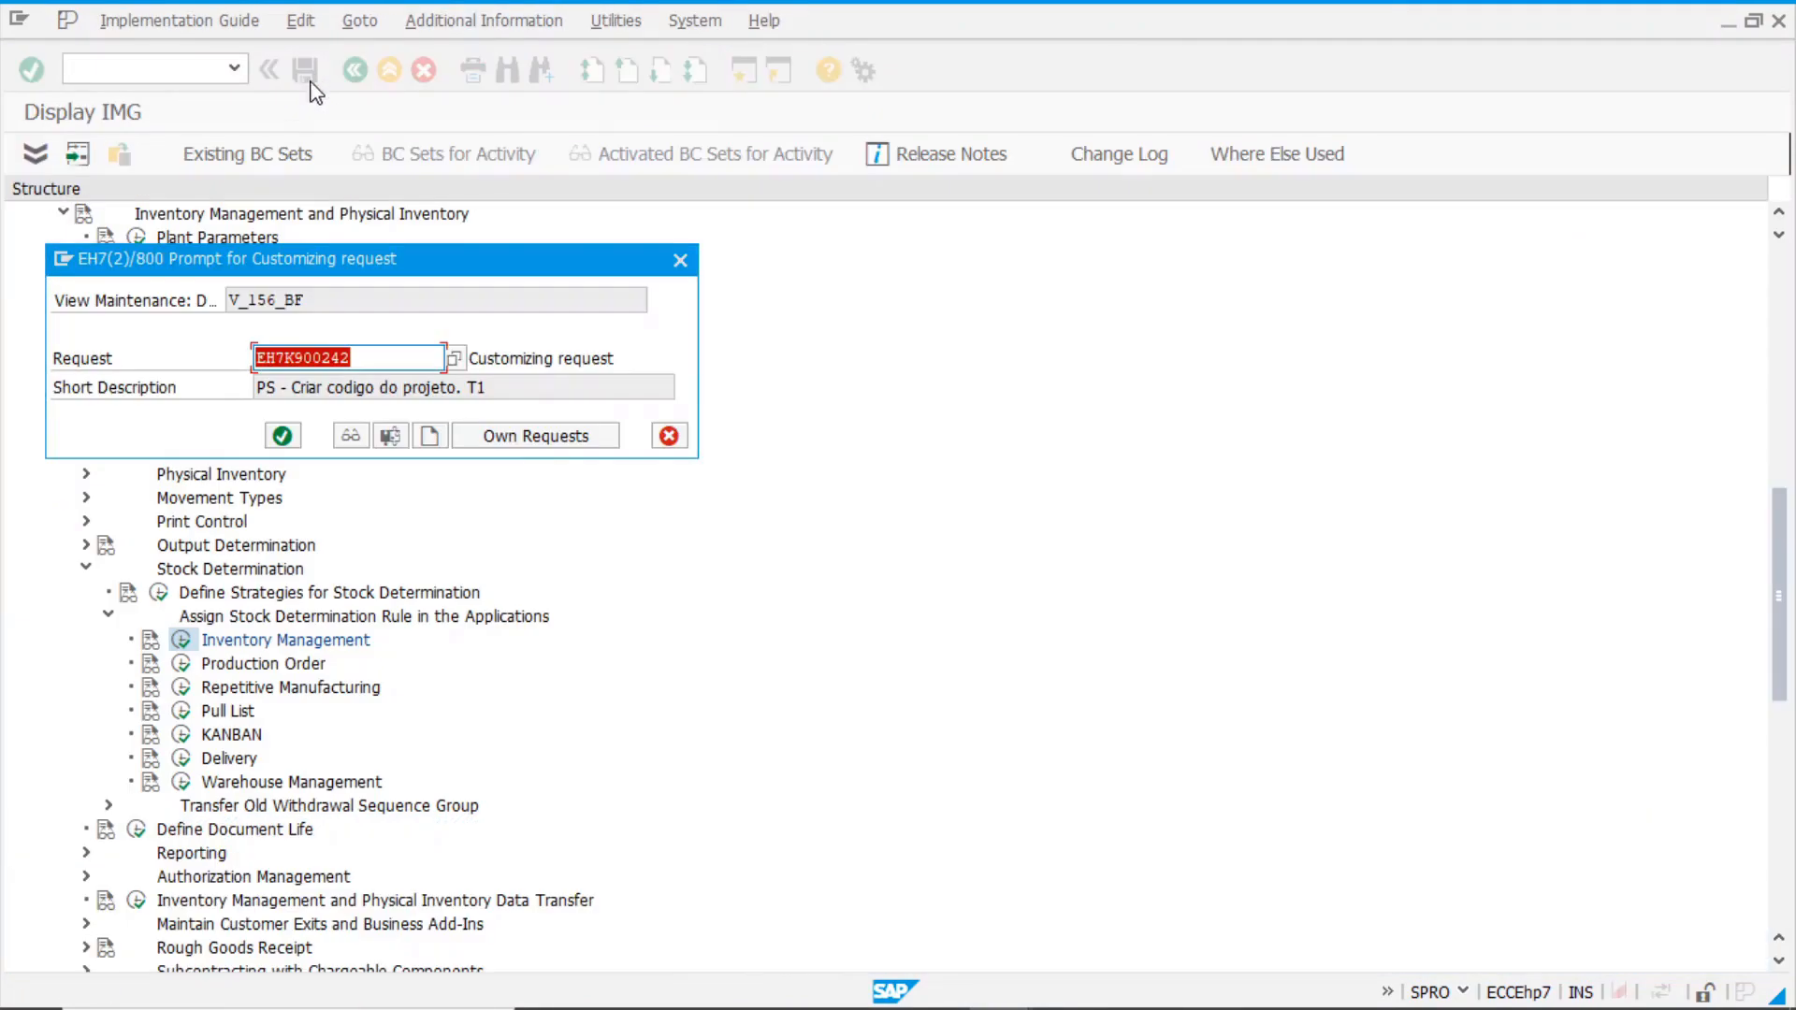
click(282, 436)
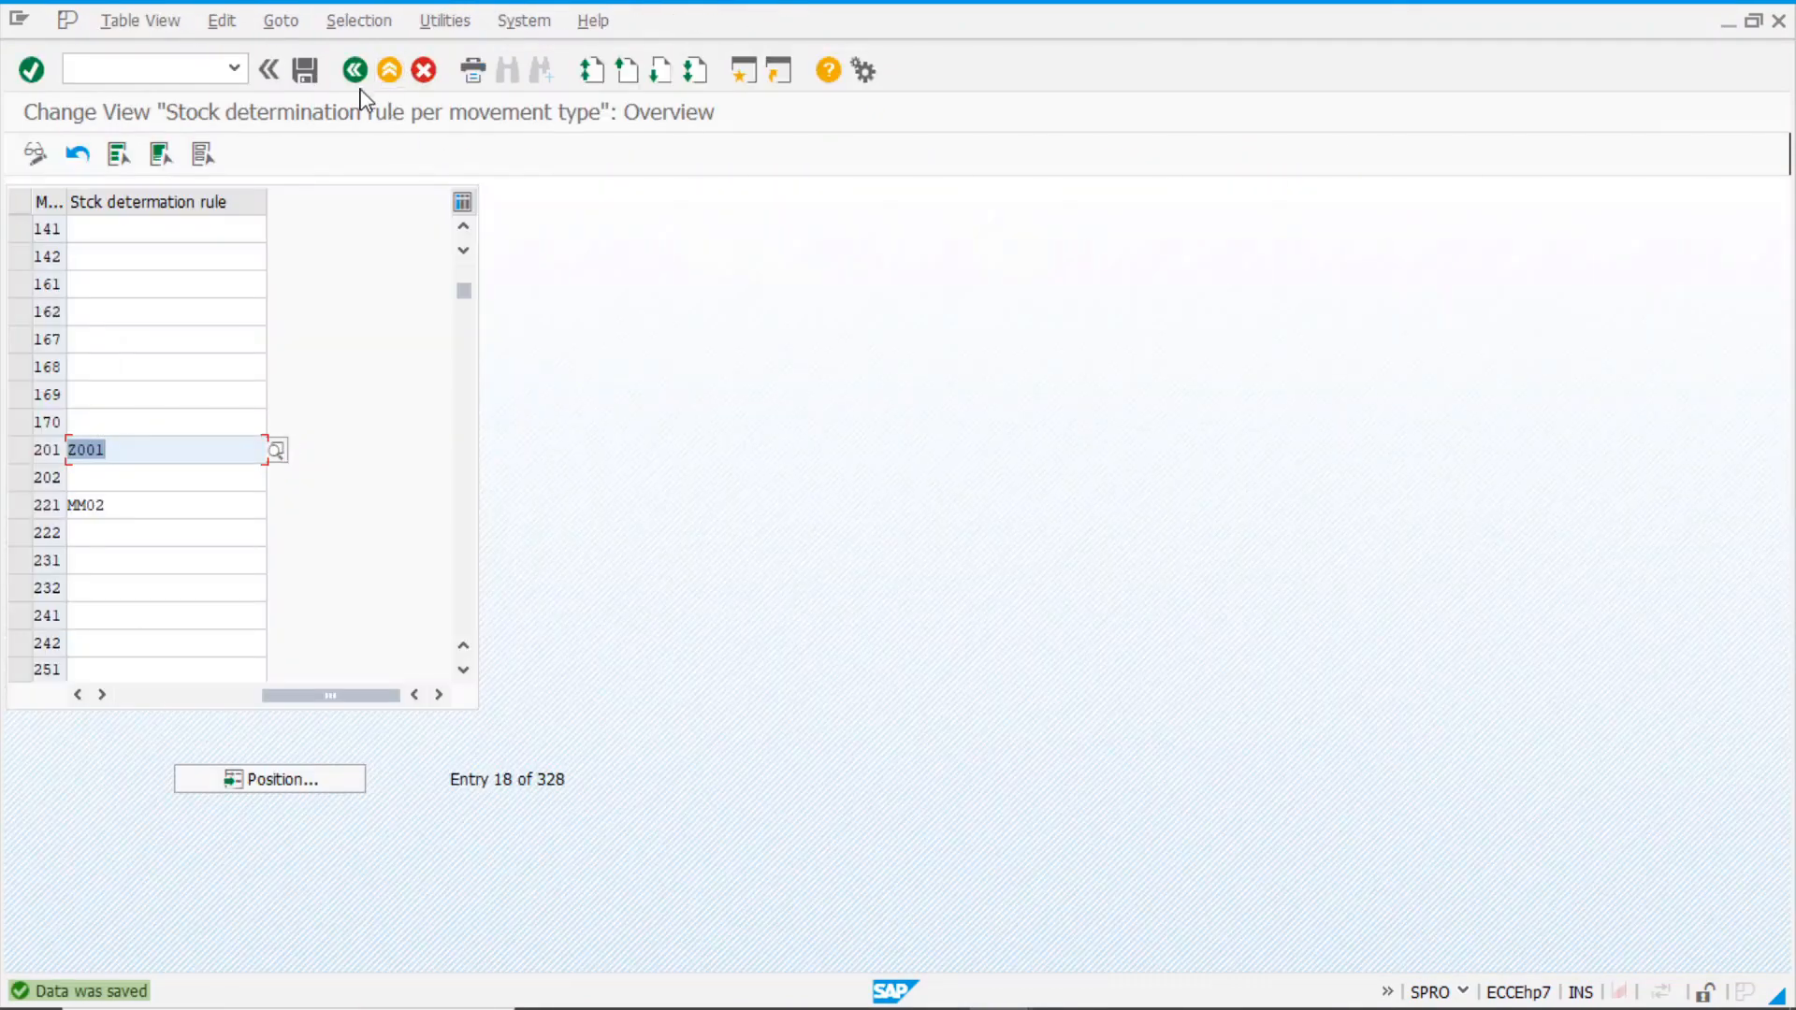
key(F3)
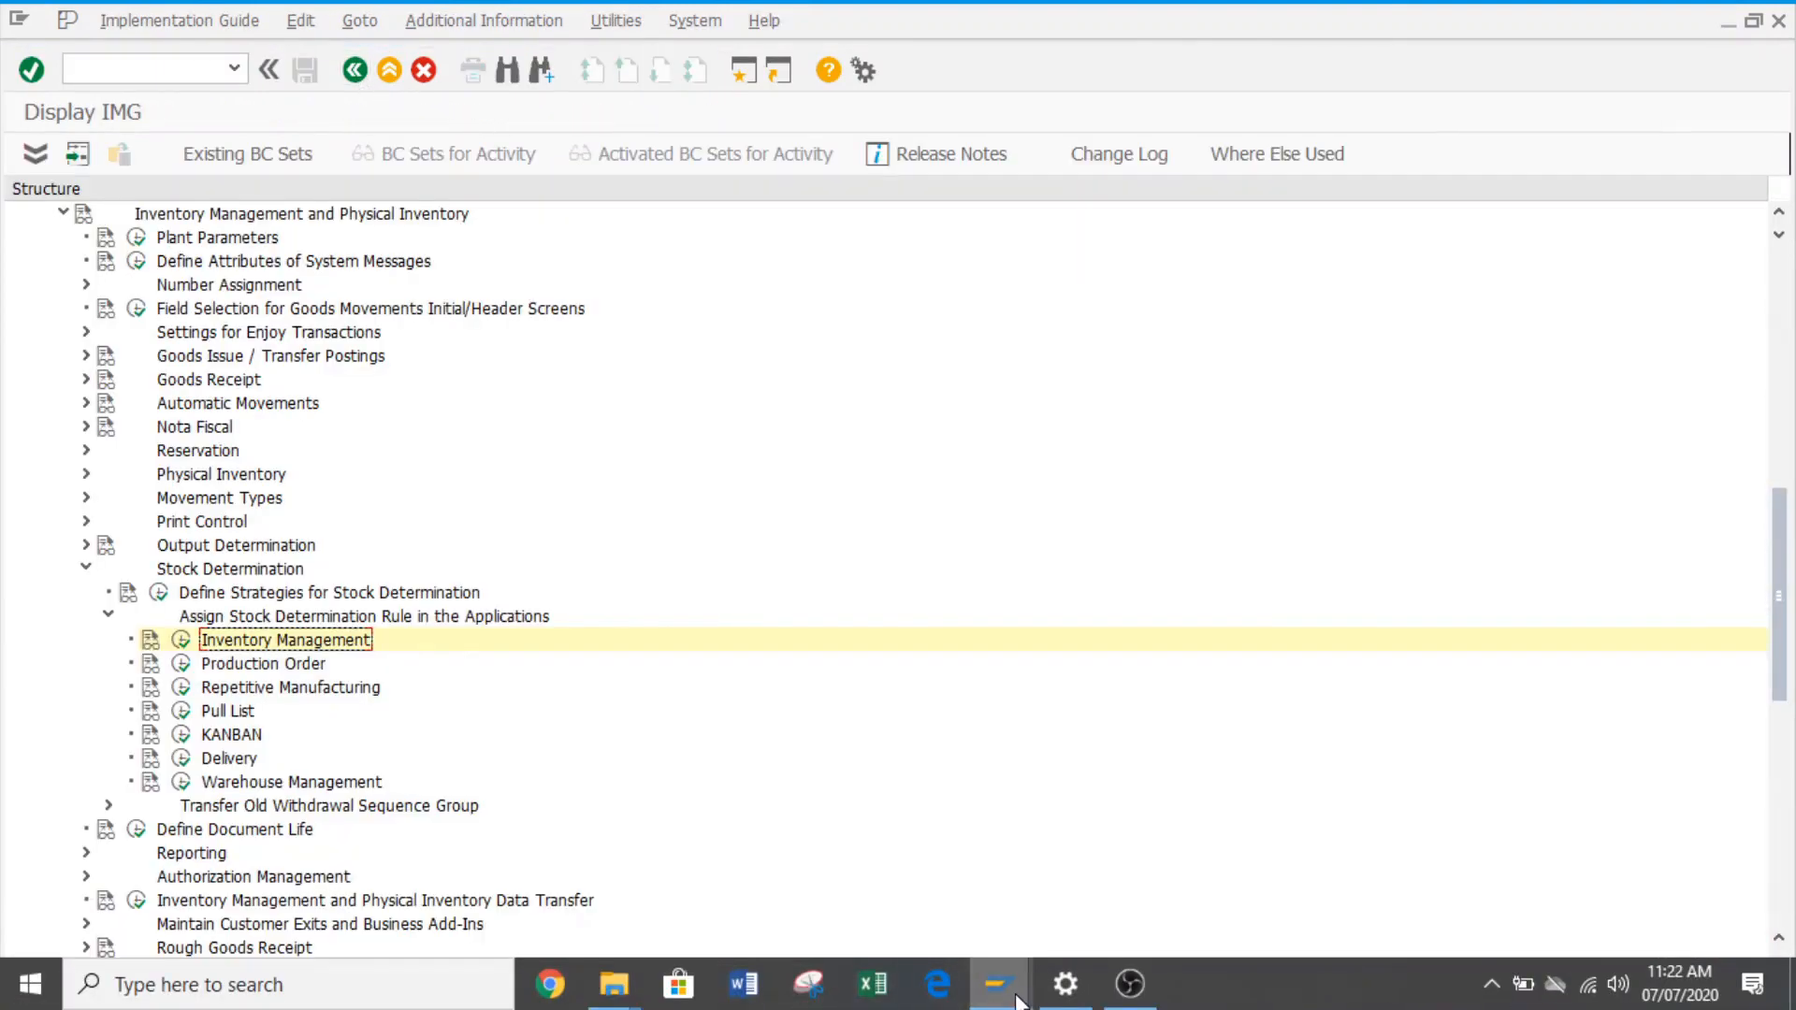
- Switch to the Create Material session, enter material 6000162, and change over to editing that material
mouse_move(1013, 998)
click(1226, 896)
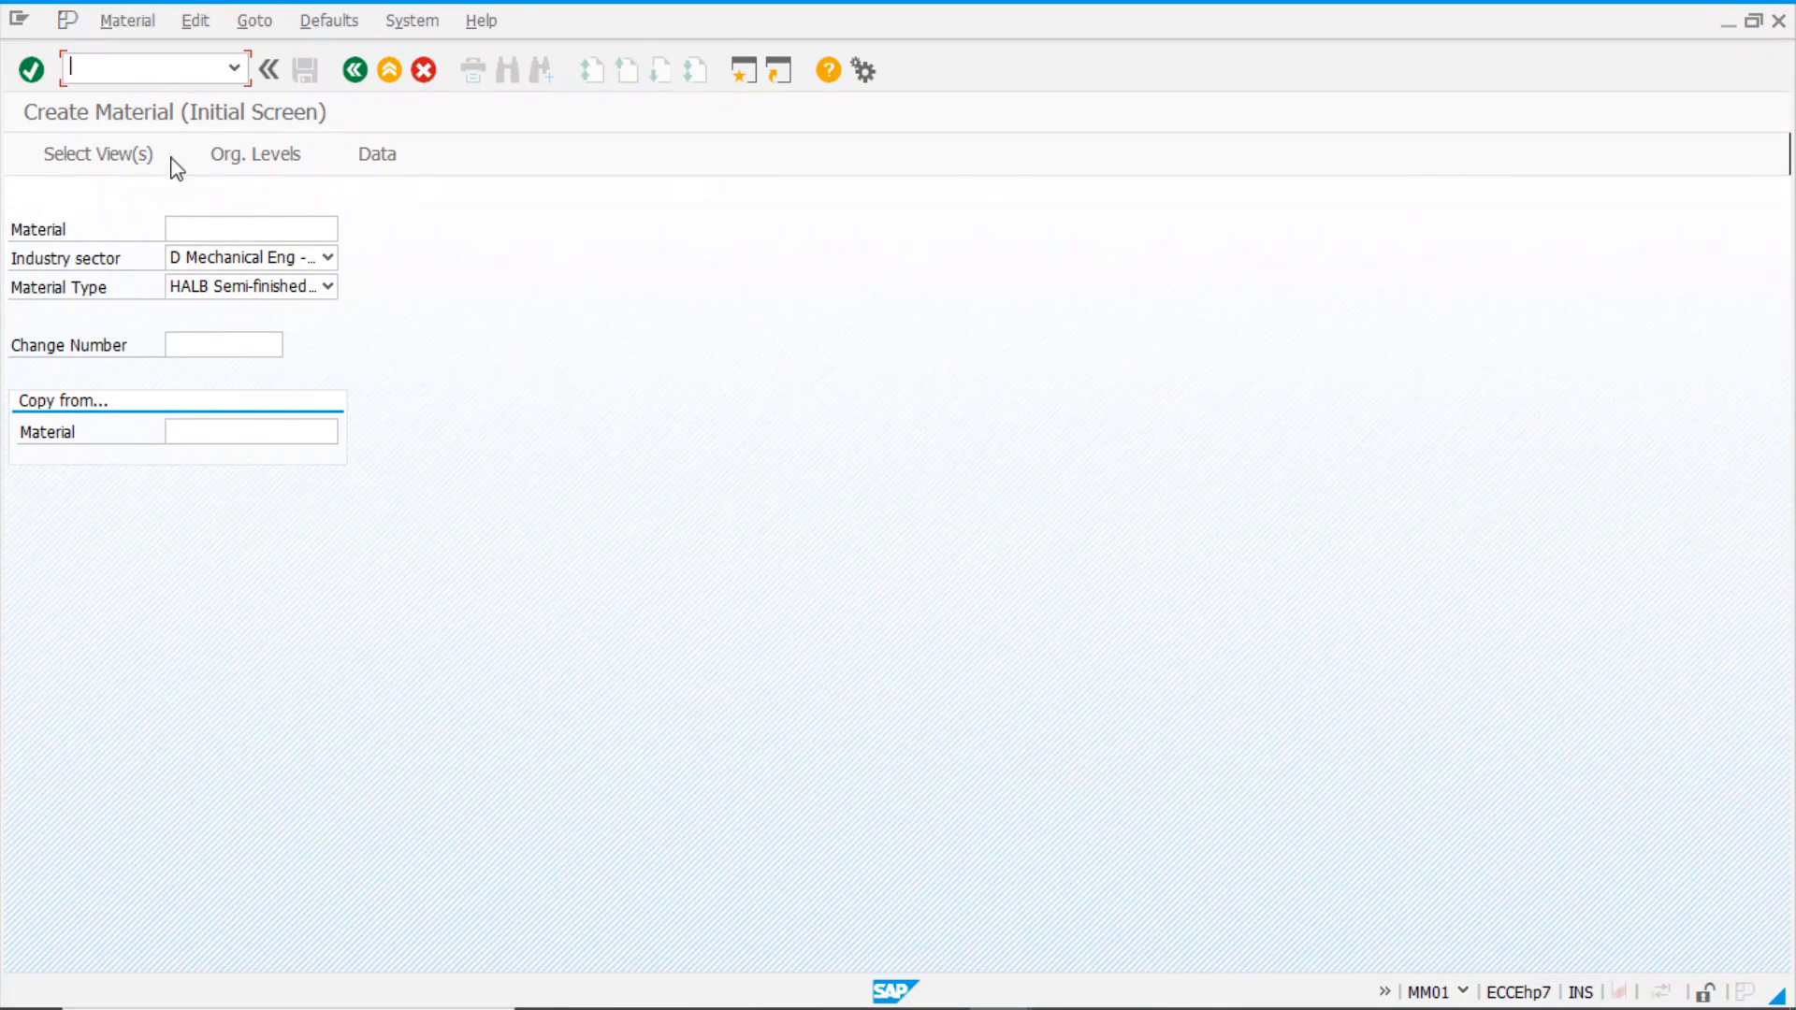
click(211, 230)
click(213, 254)
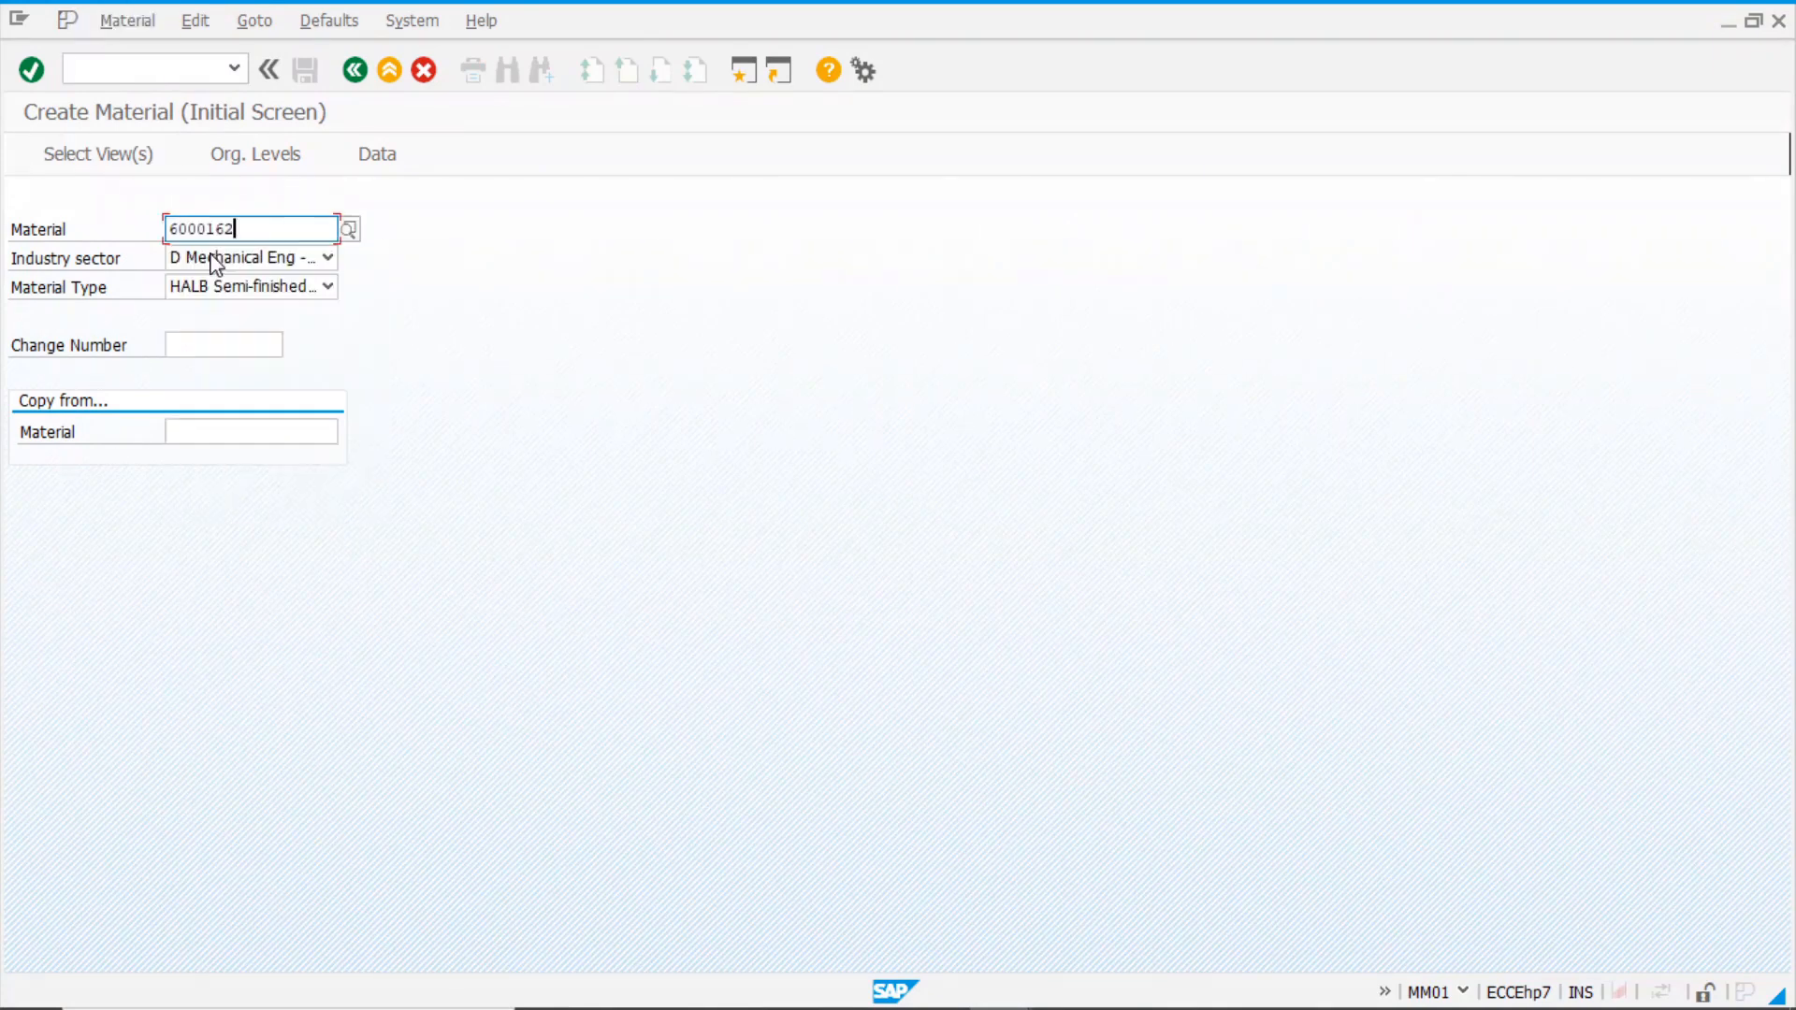
click(127, 20)
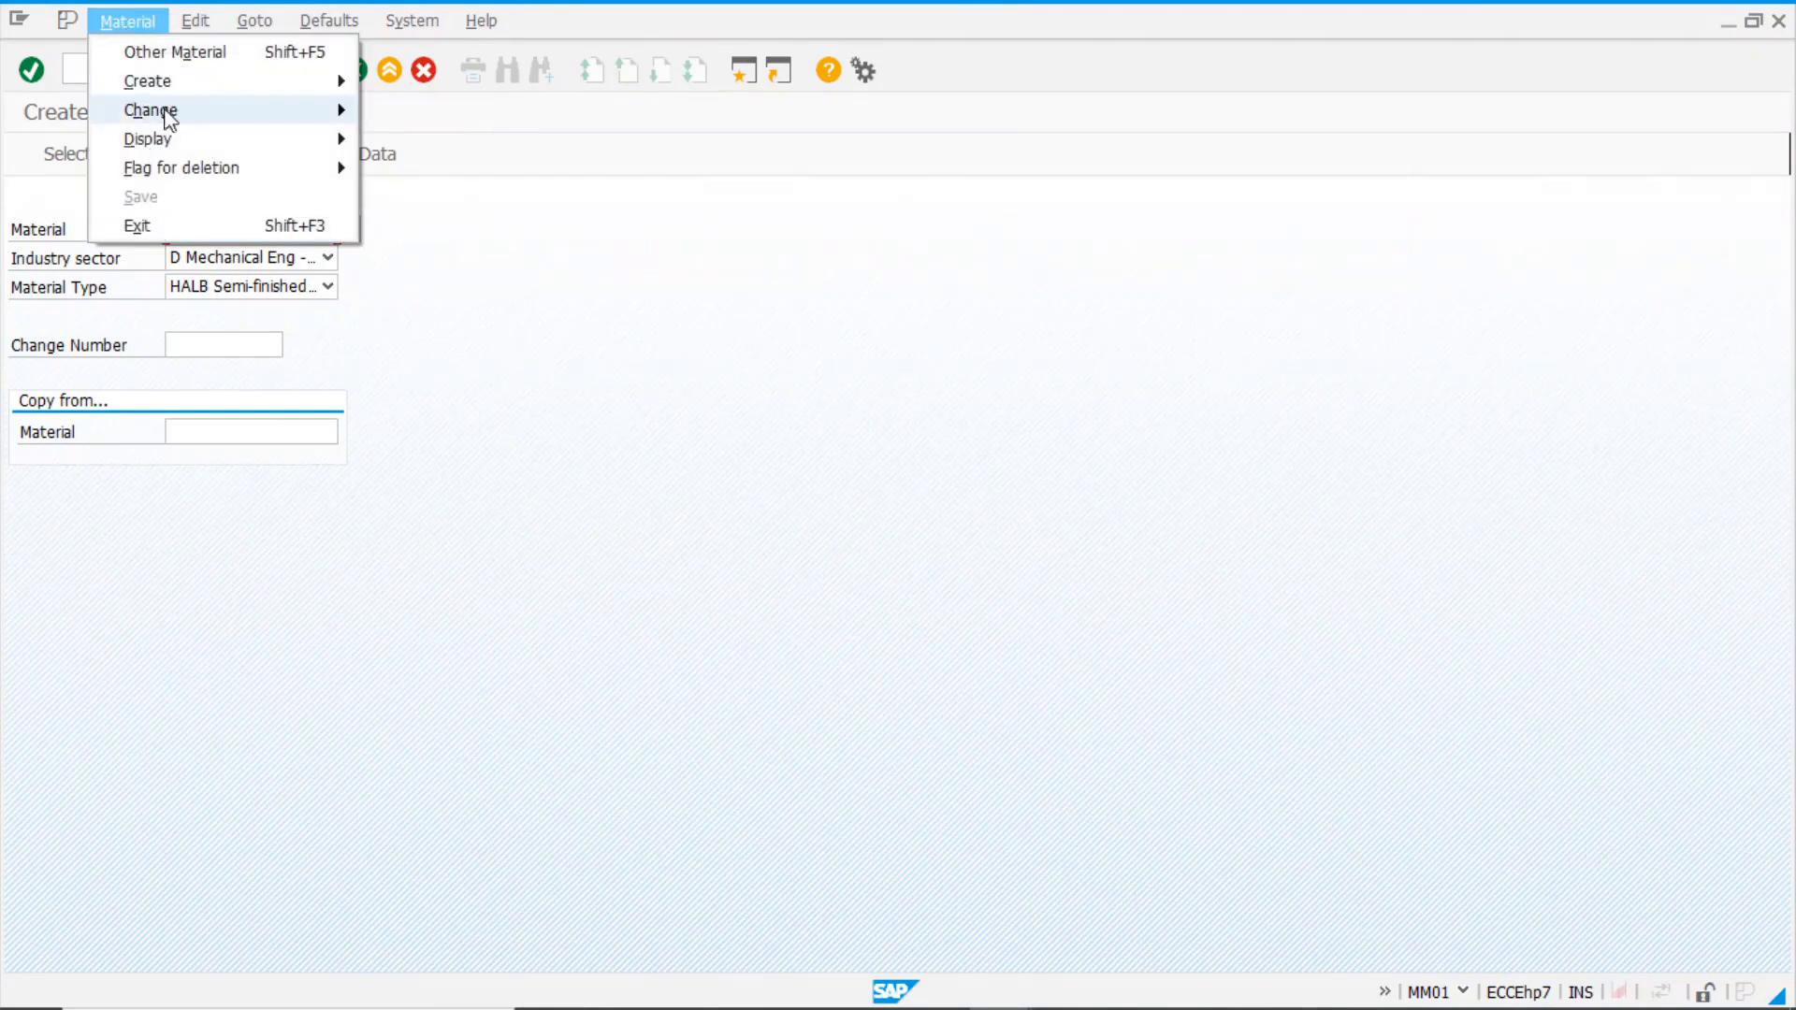
mouse_move(159, 113)
click(426, 110)
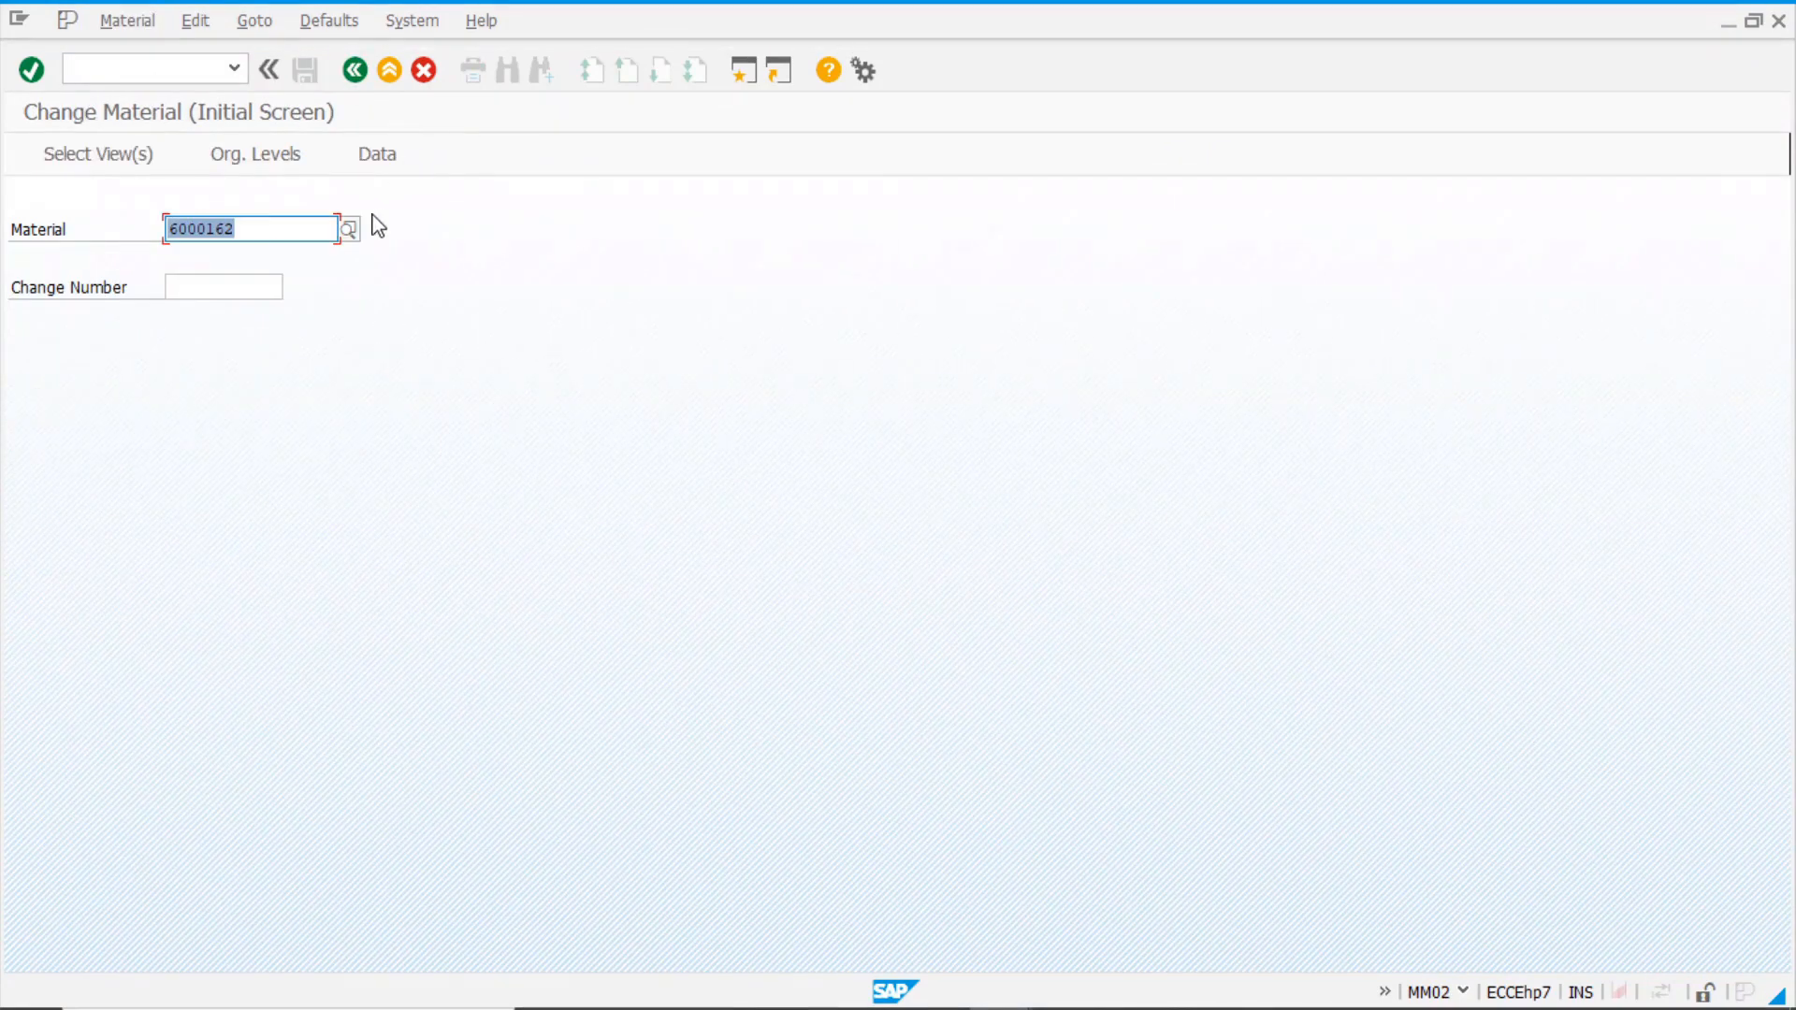
- Open the MRP 2 view of material 6000162 for plant 1000
key(Return)
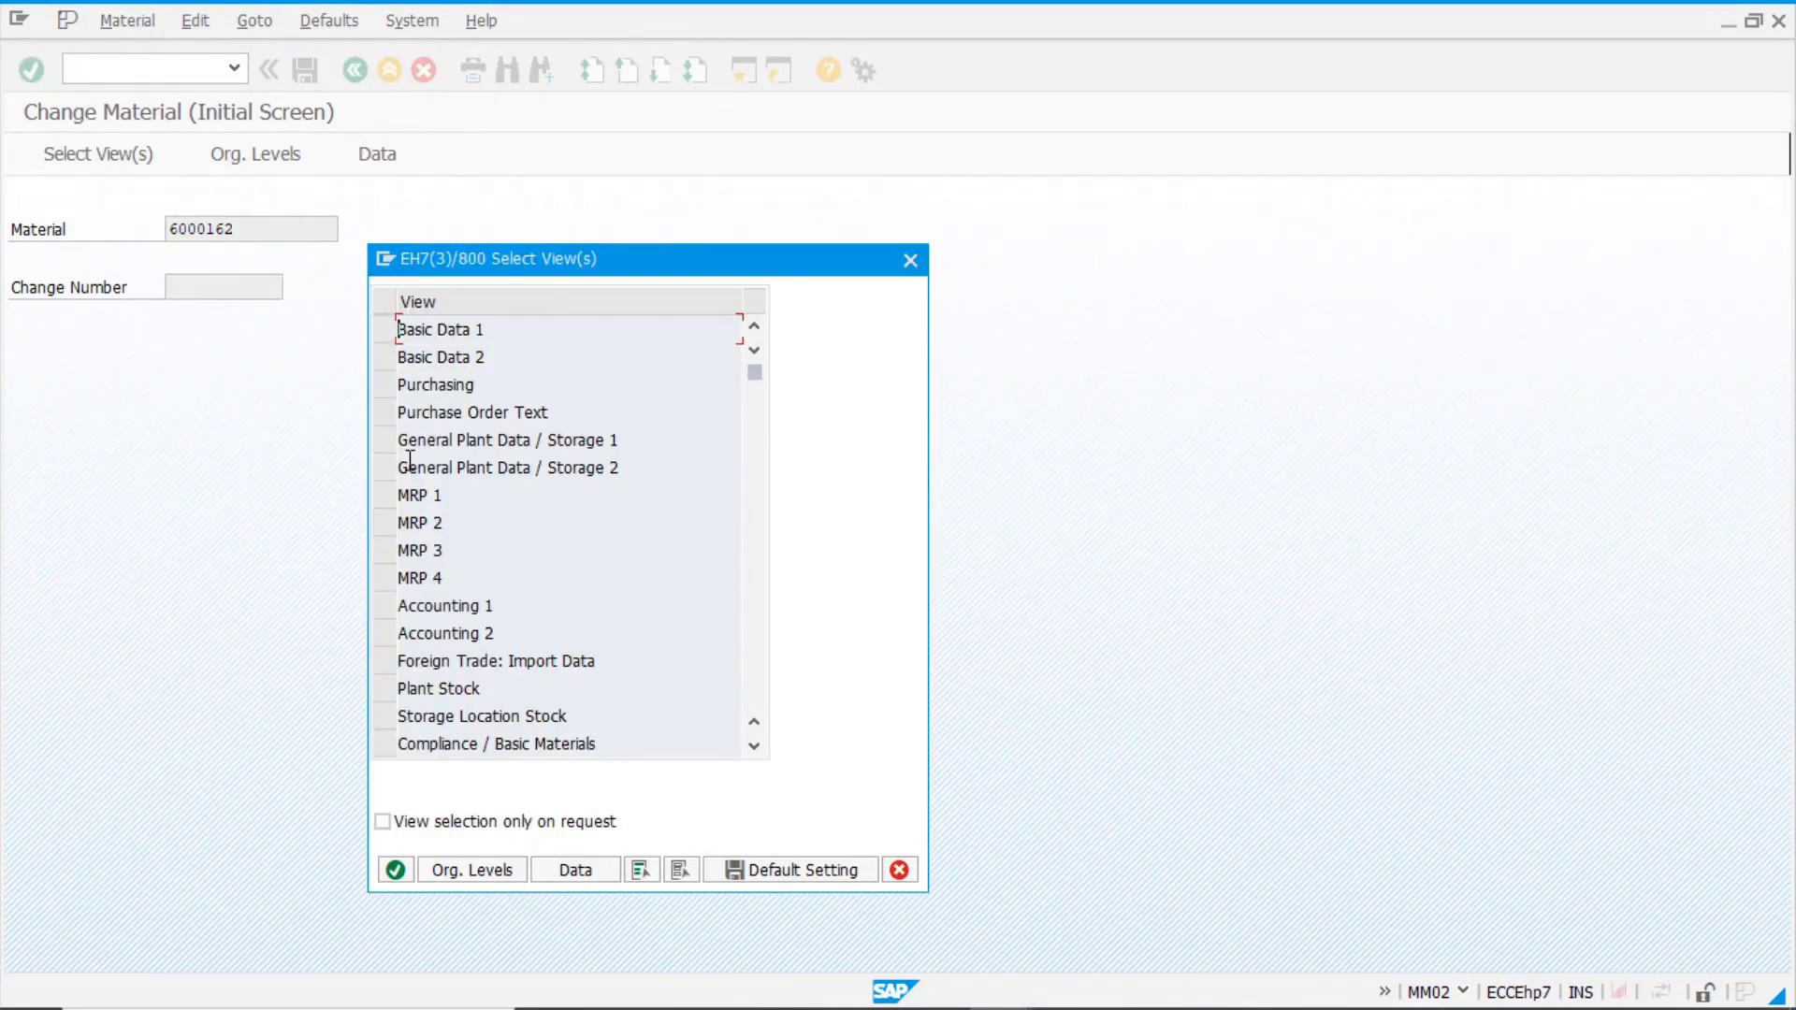
click(384, 523)
click(394, 870)
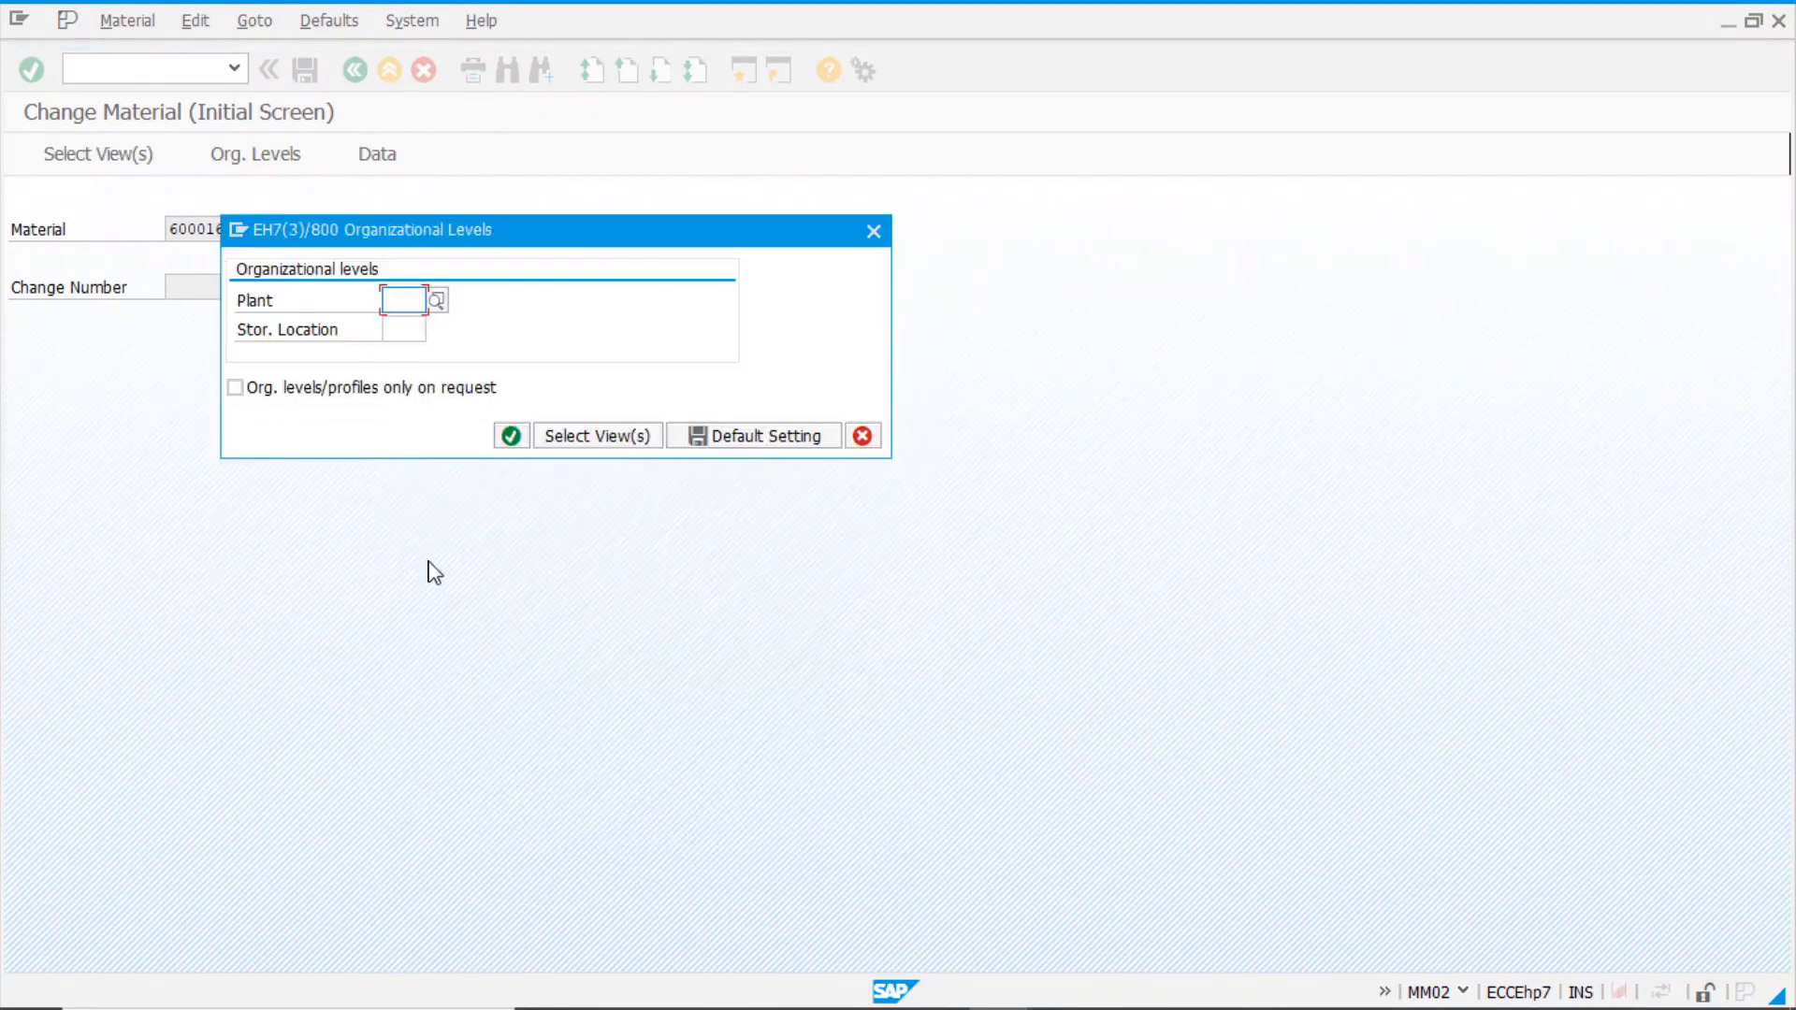
text(1000)
key(Return)
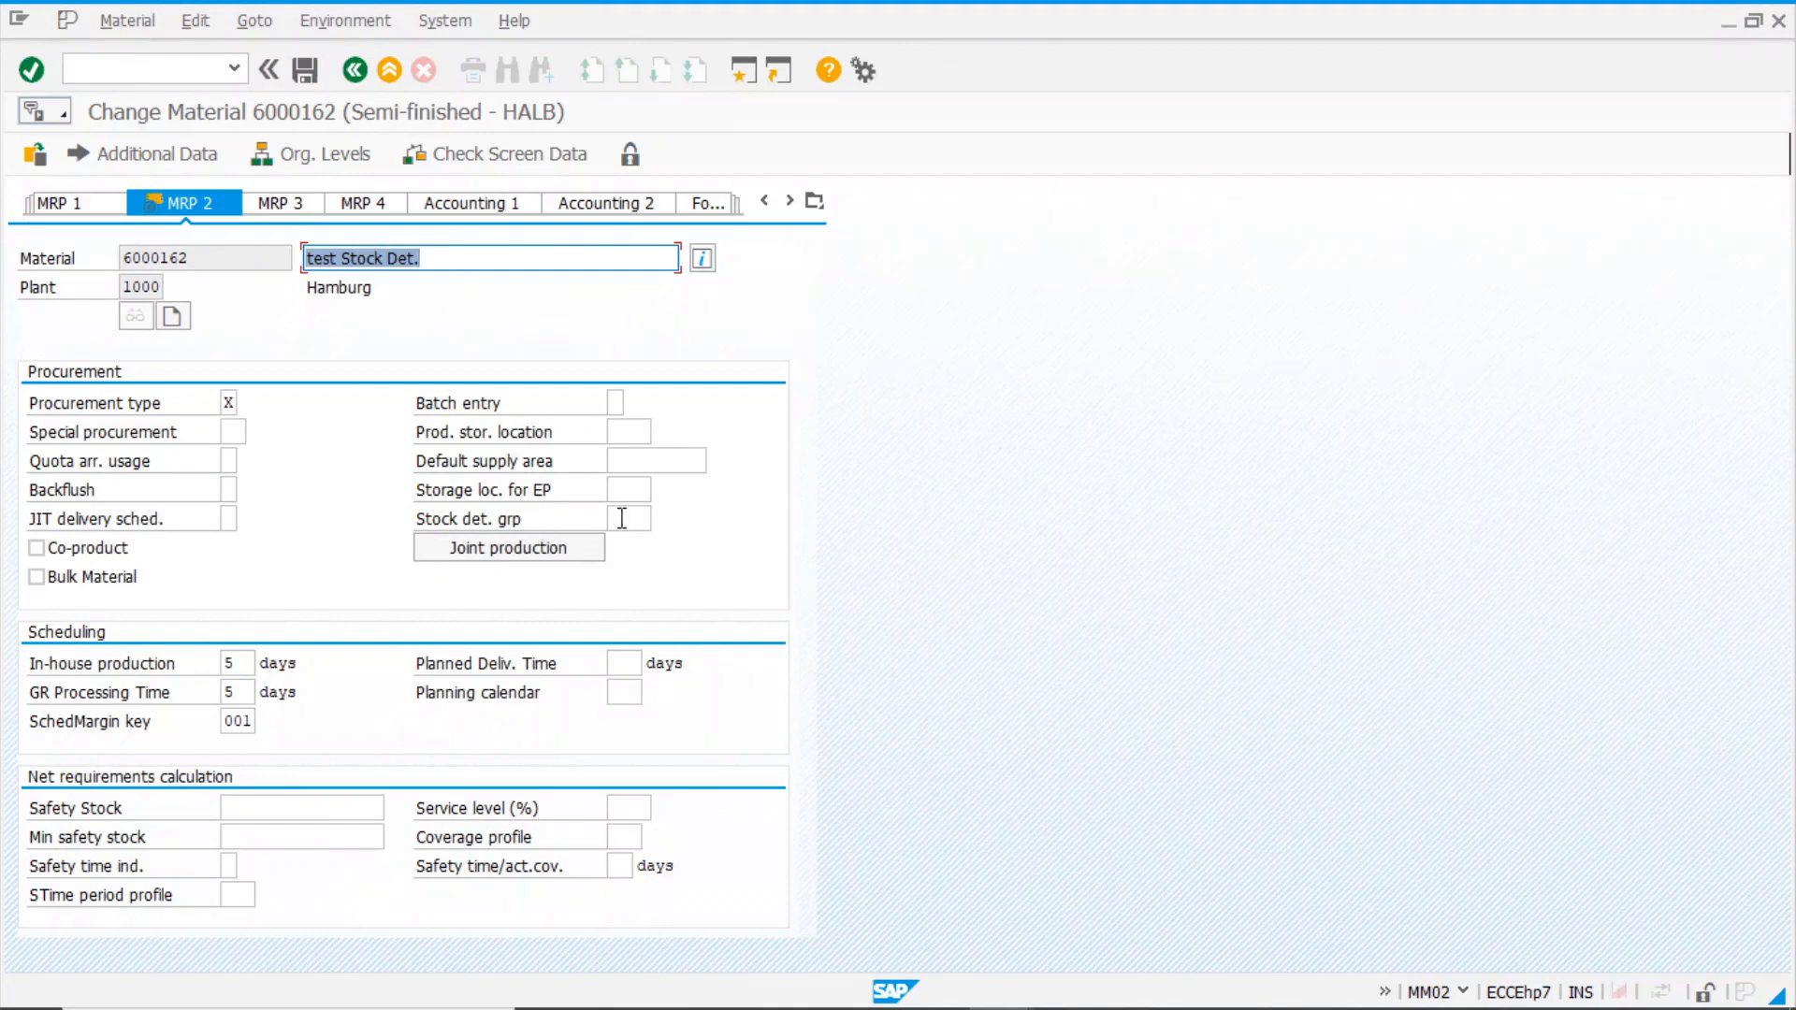
- Assign stock determination group Z001 to the material and save the material master
click(621, 518)
click(661, 528)
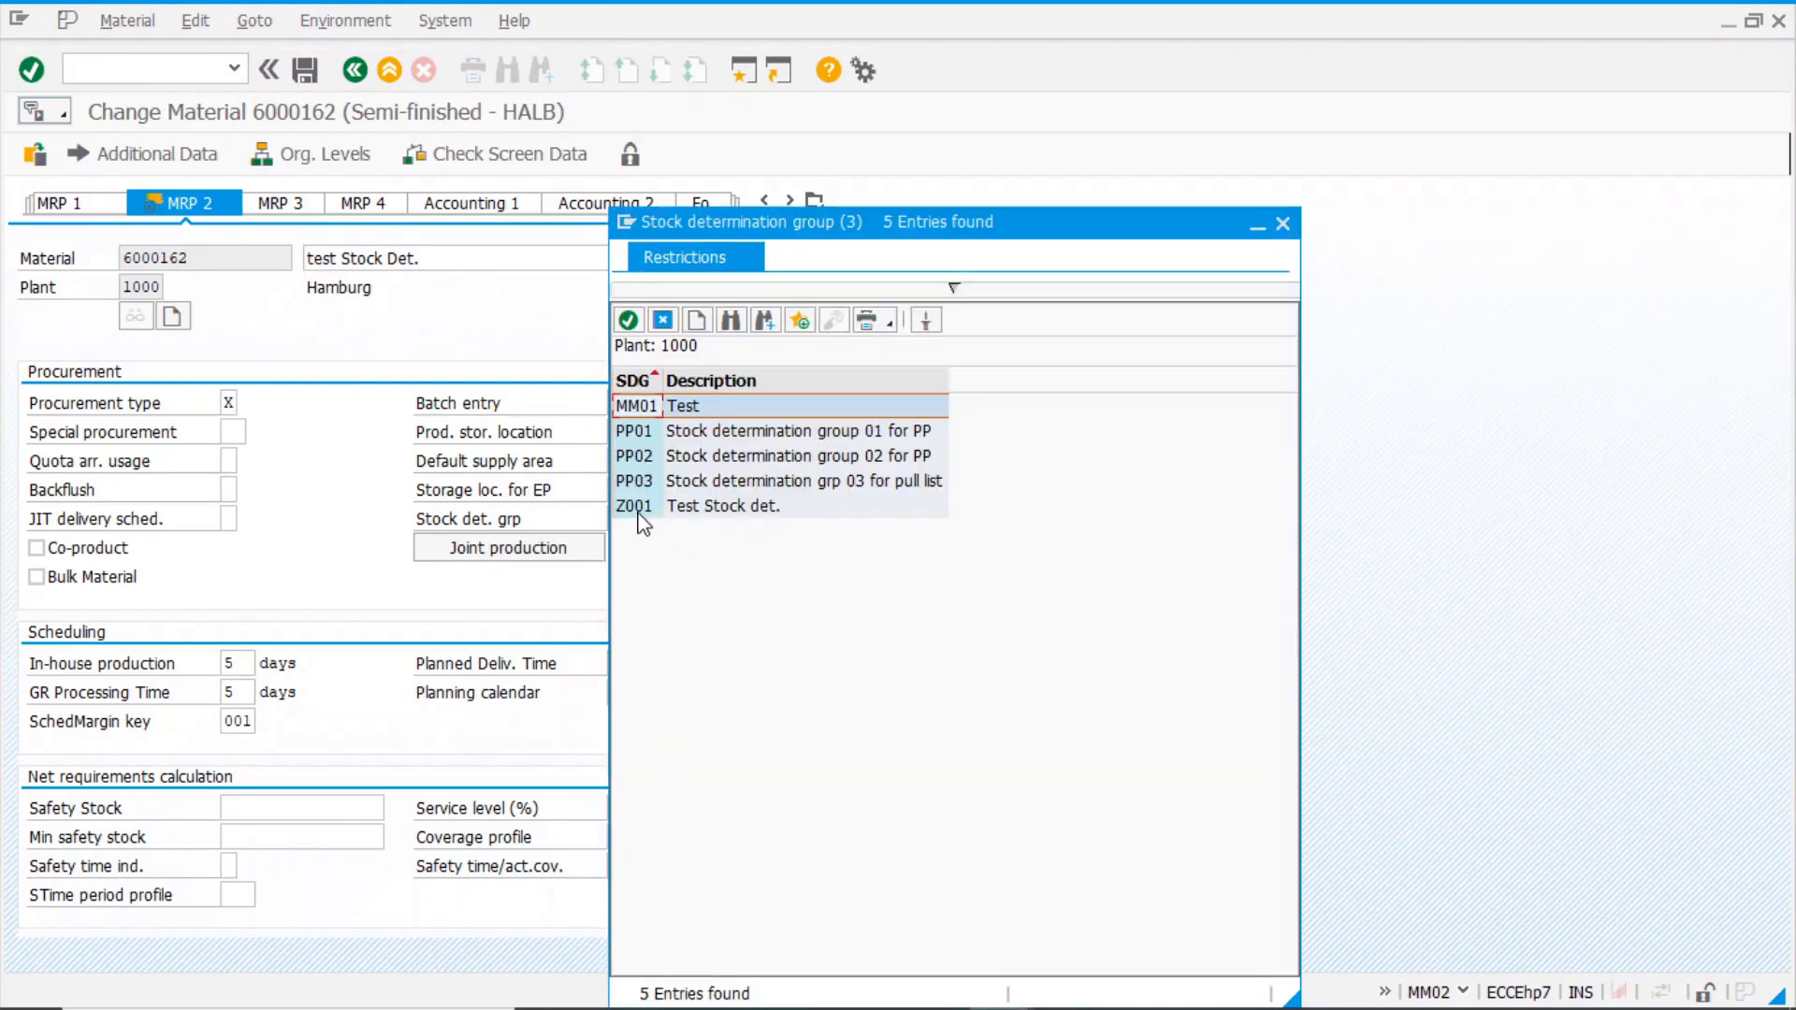
double_click(642, 520)
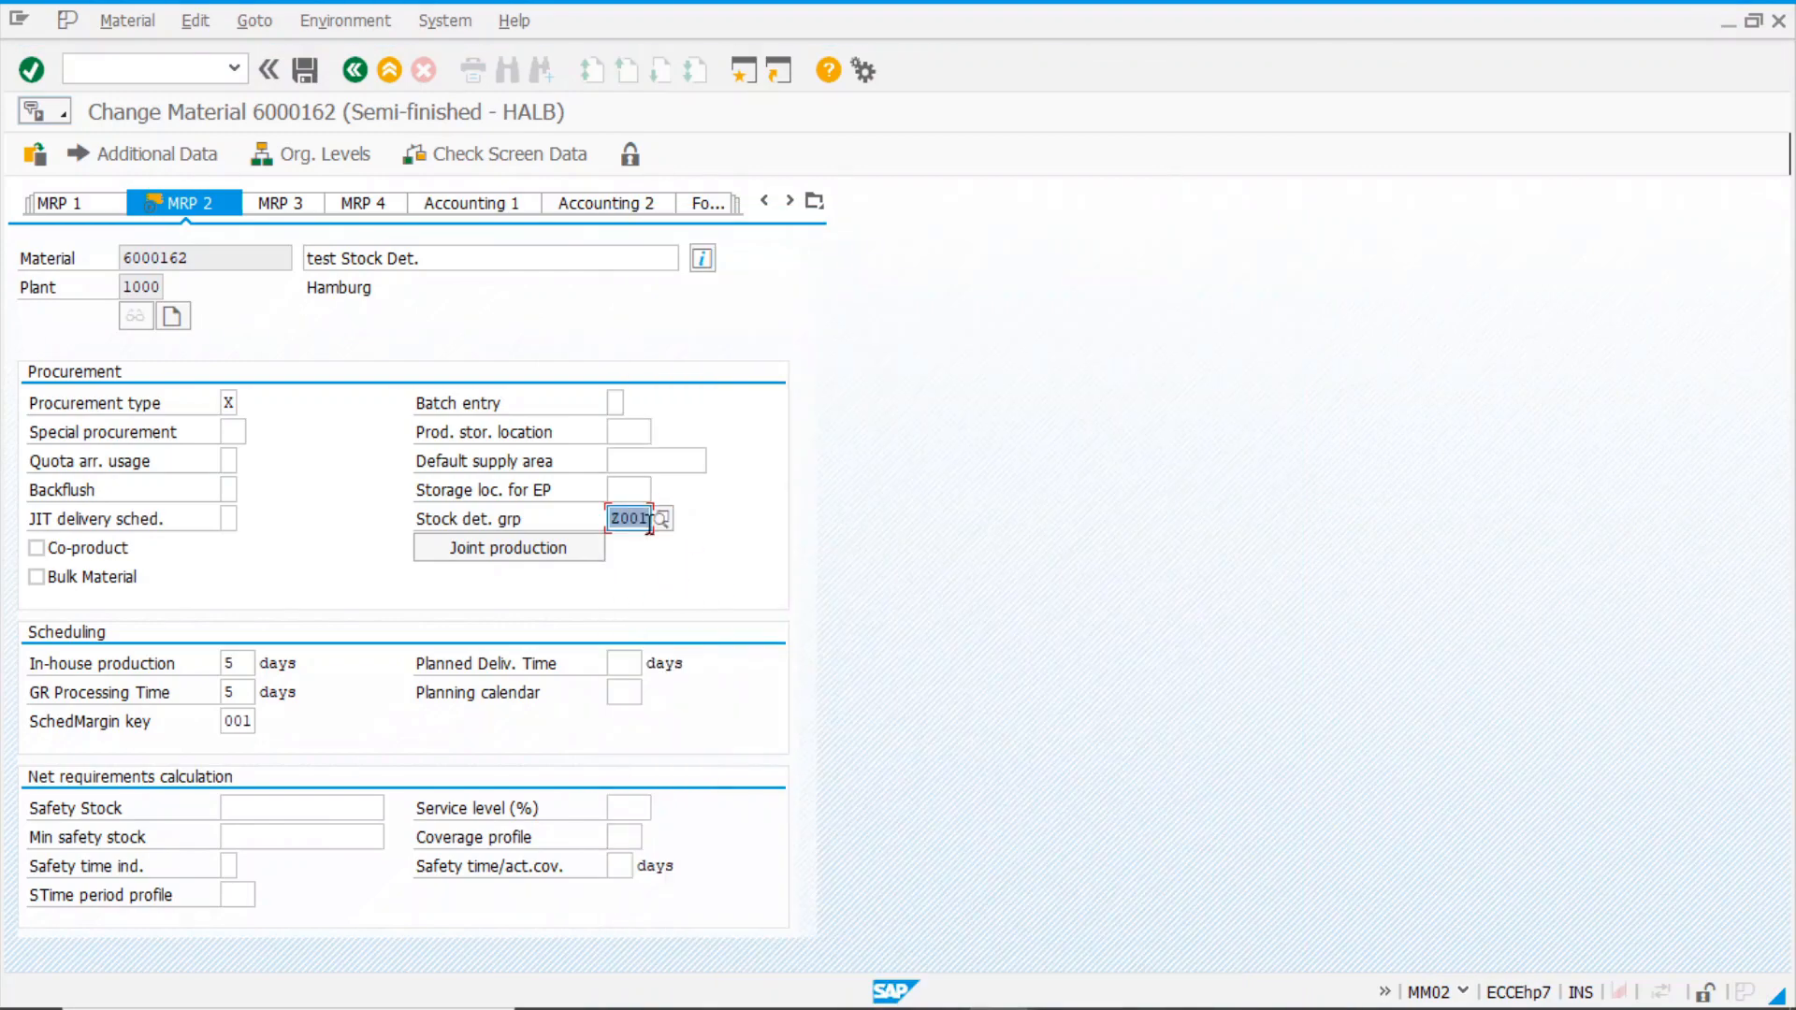
click(305, 75)
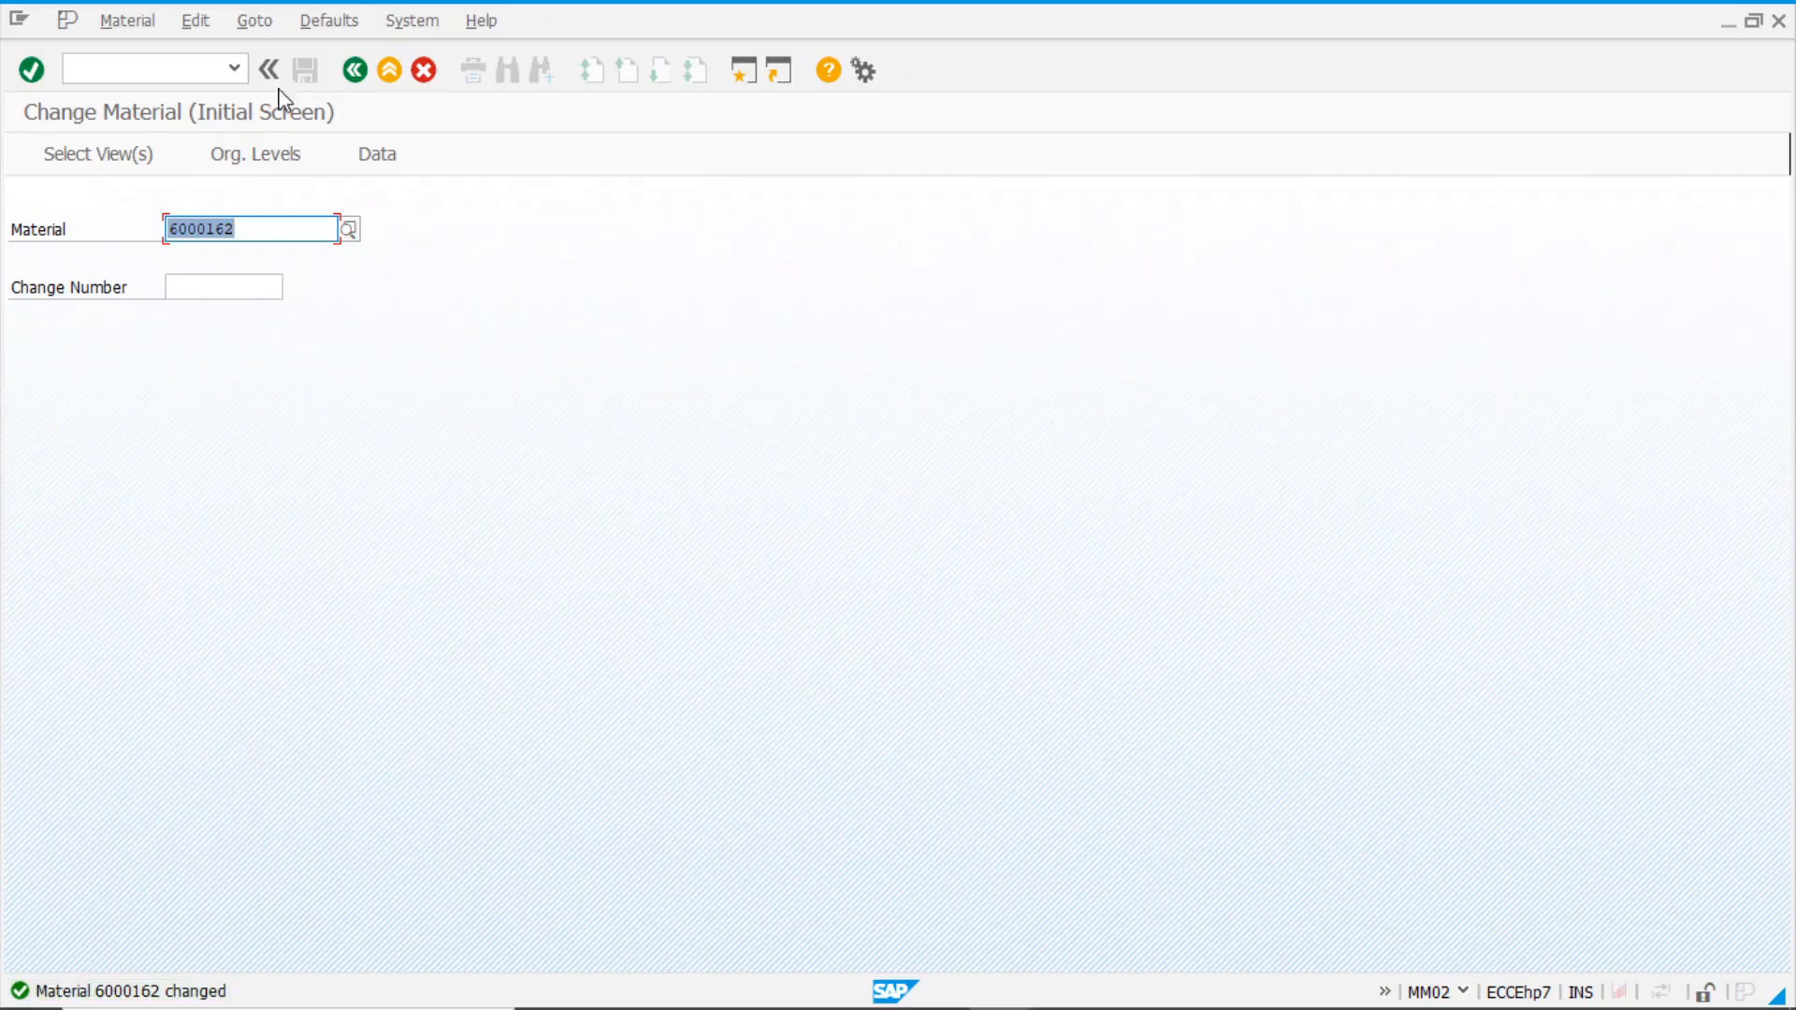
- Open transaction MIGO and enter material 6000162 with quantity 10 for a goods receipt of type Other
click(159, 71)
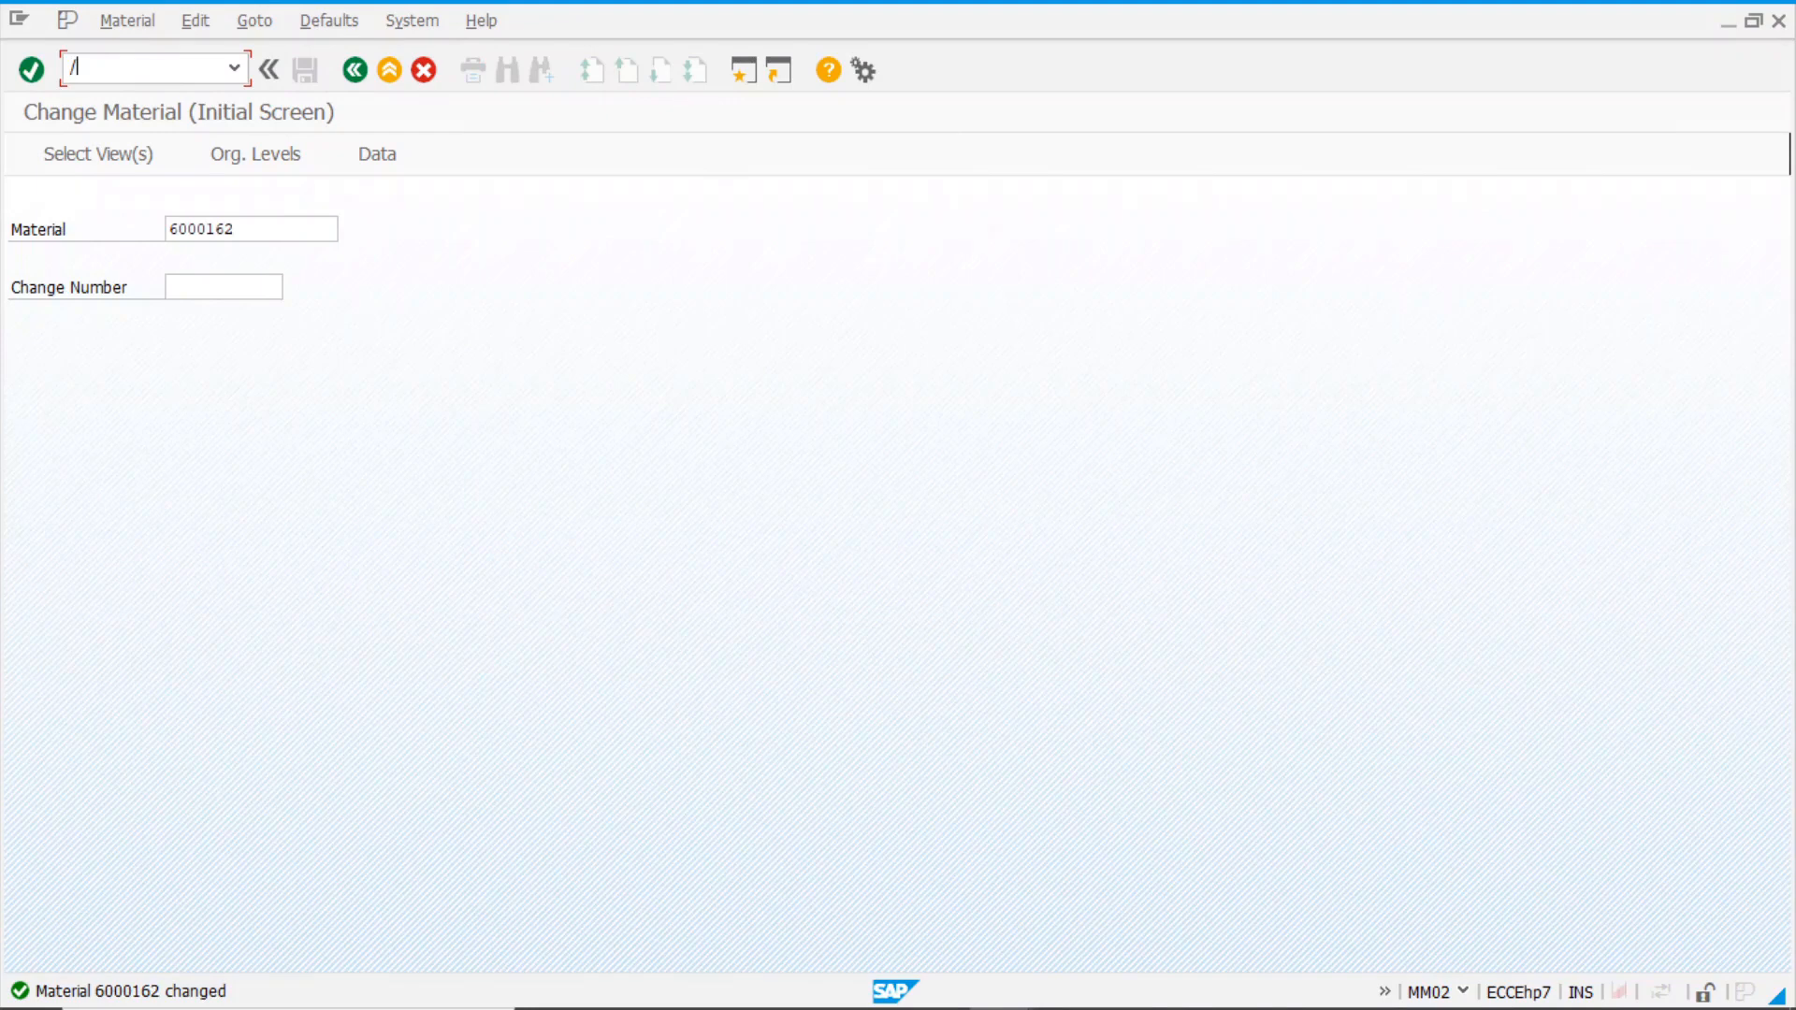
key(Return)
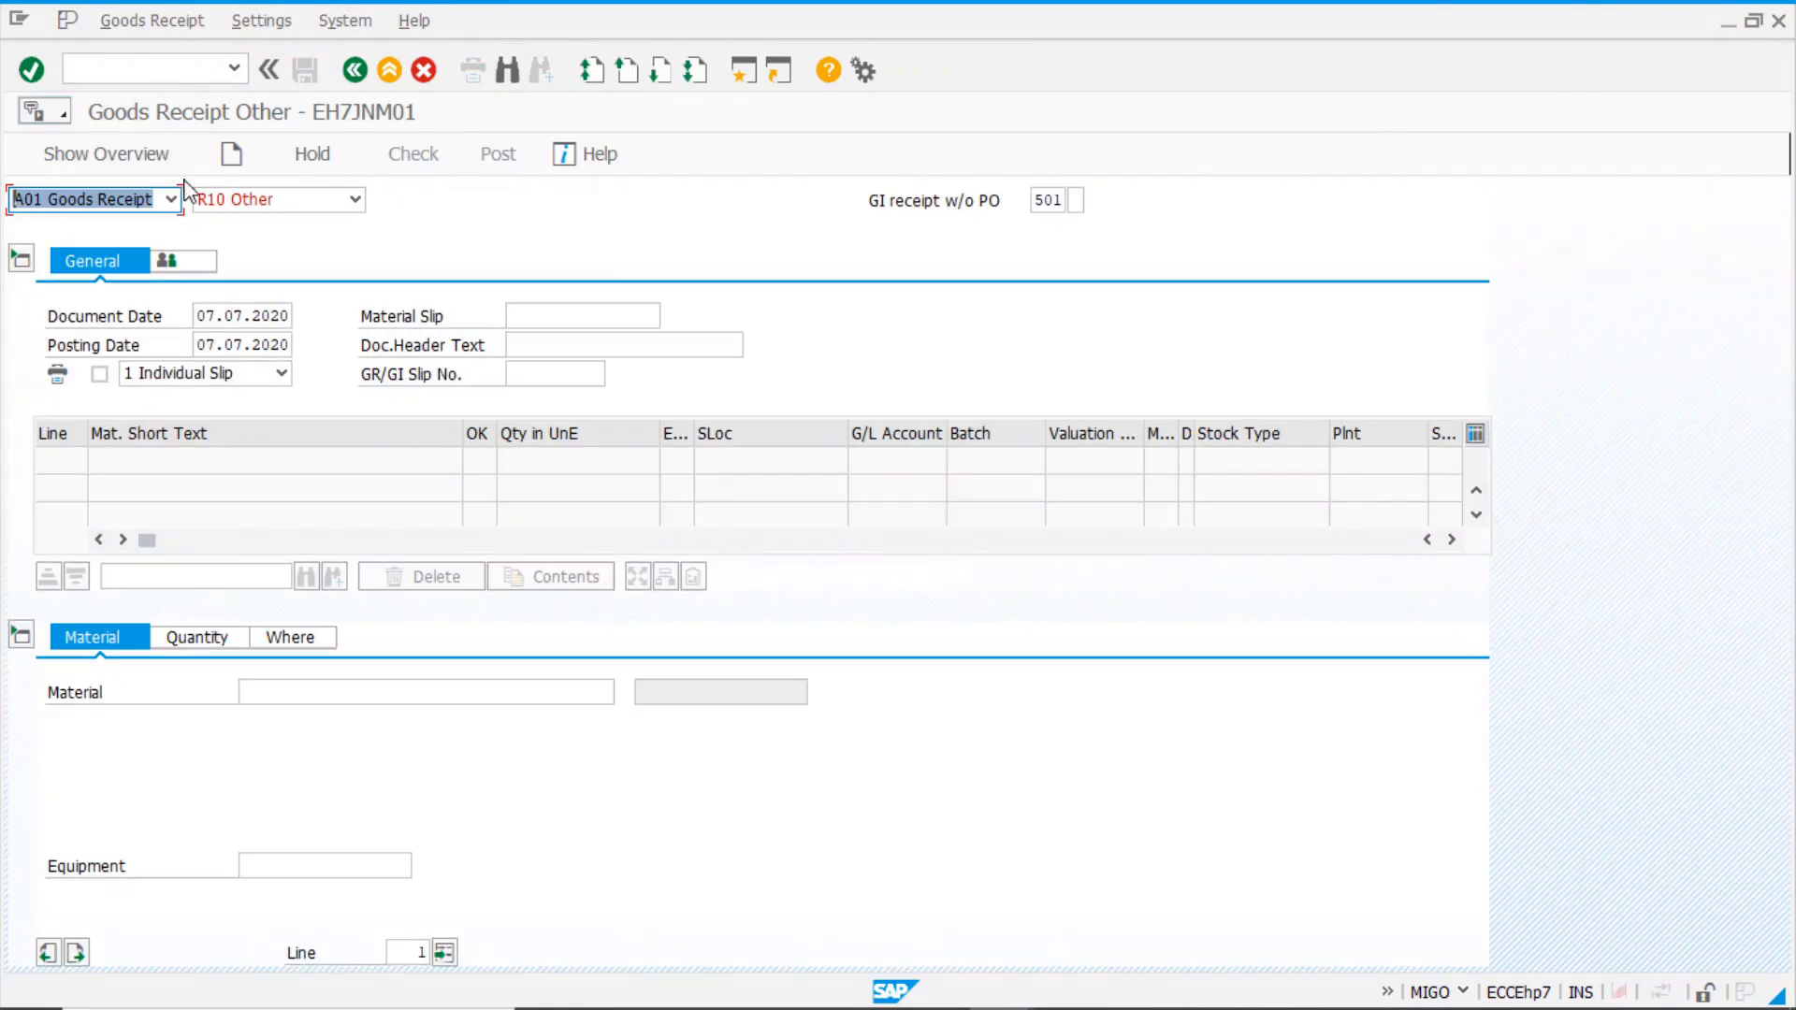
click(286, 695)
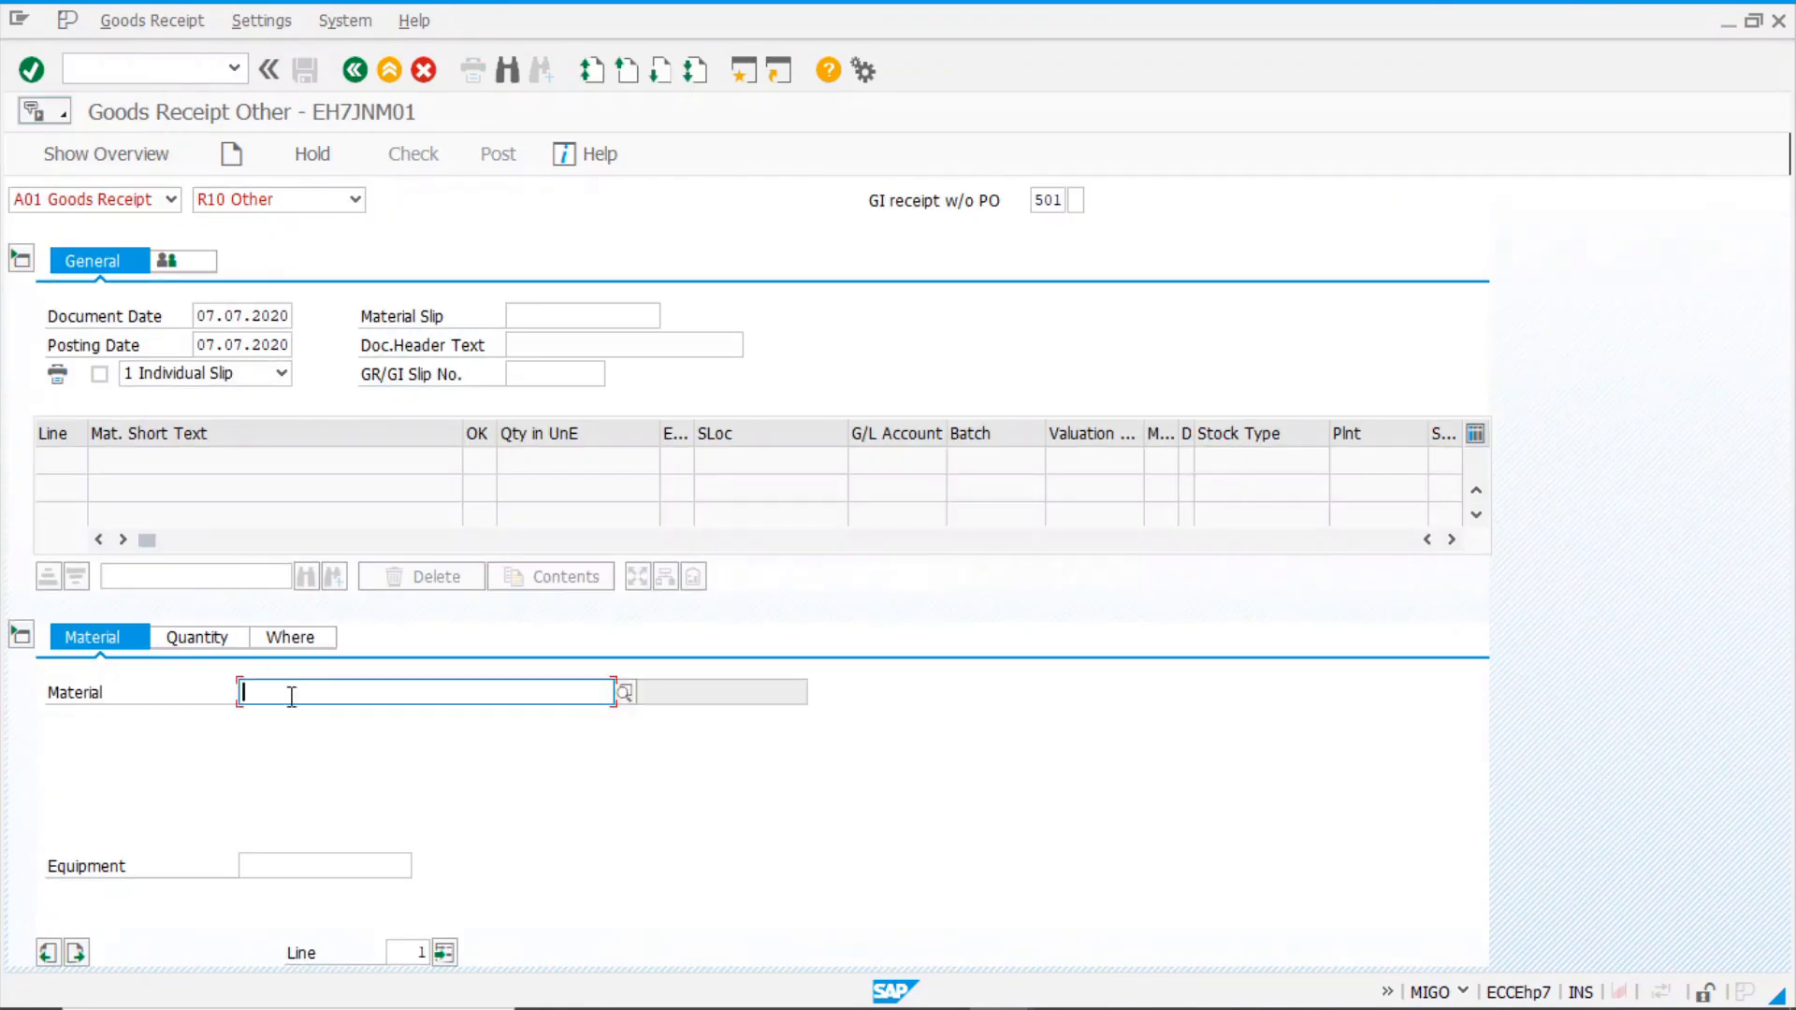
click(301, 711)
key(BackSpace)
text(2)
key(Return)
drag(343, 696, 238, 695)
click(197, 639)
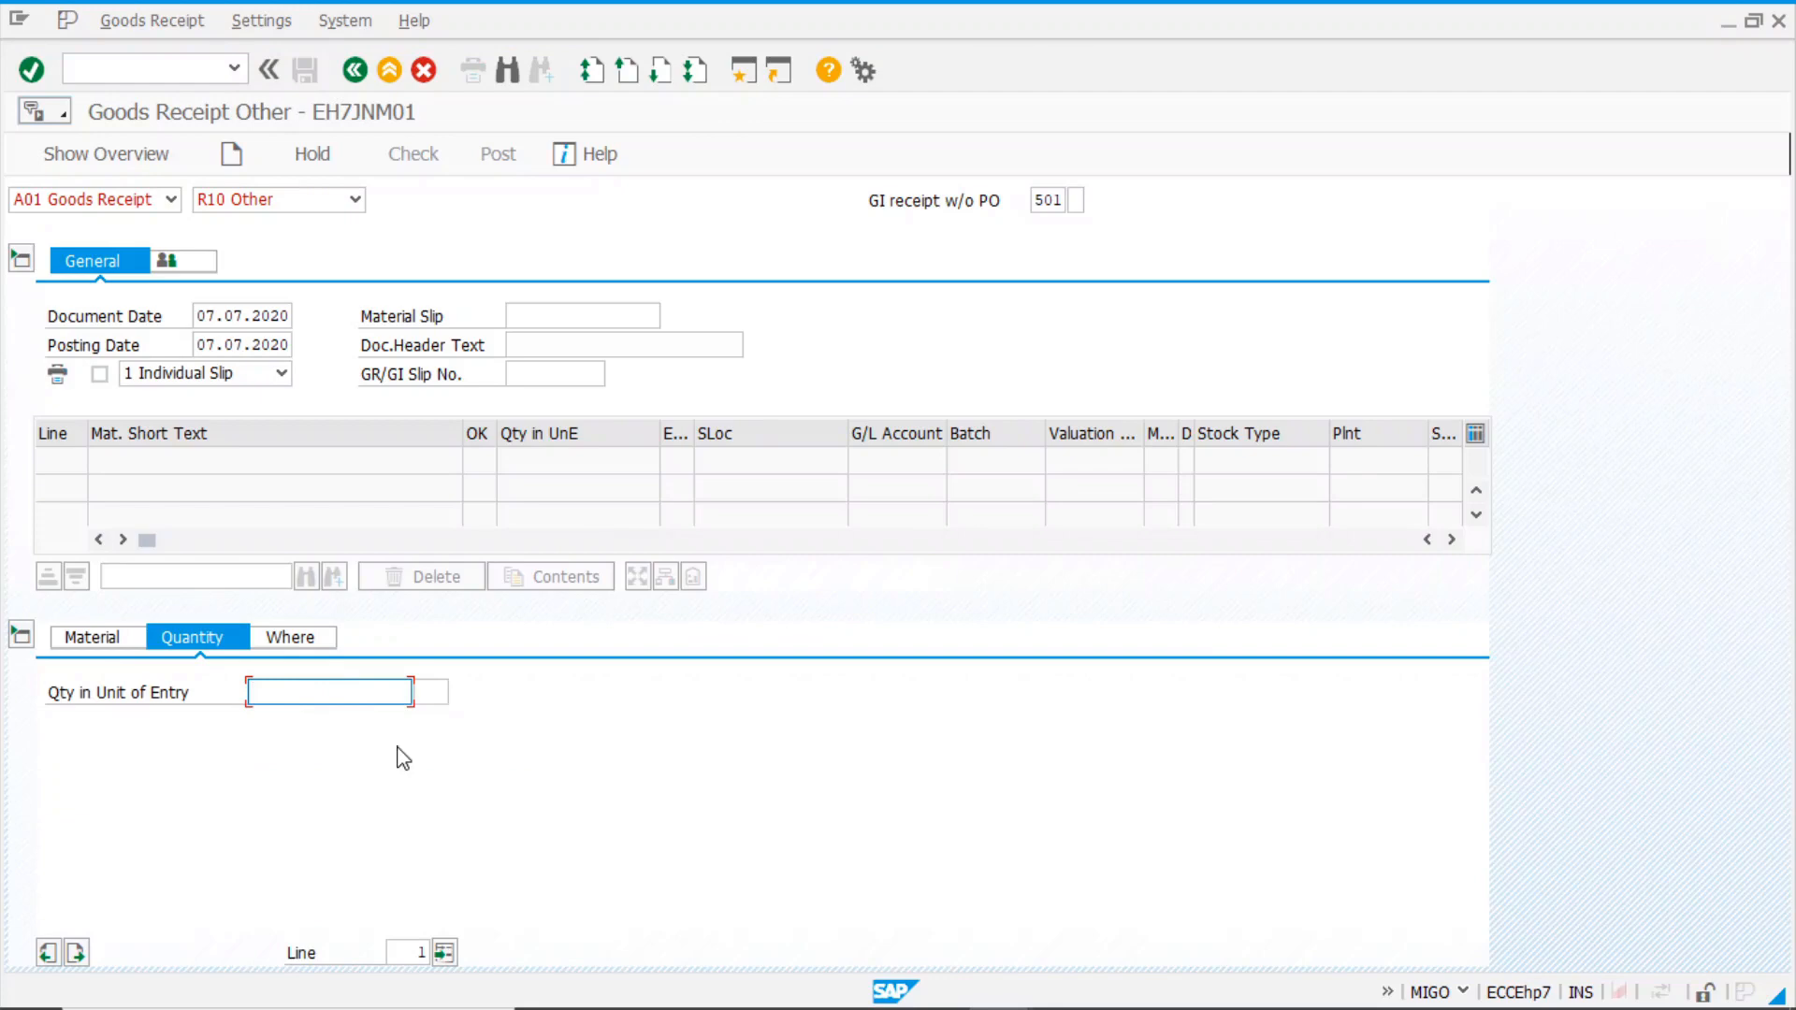
text(10)
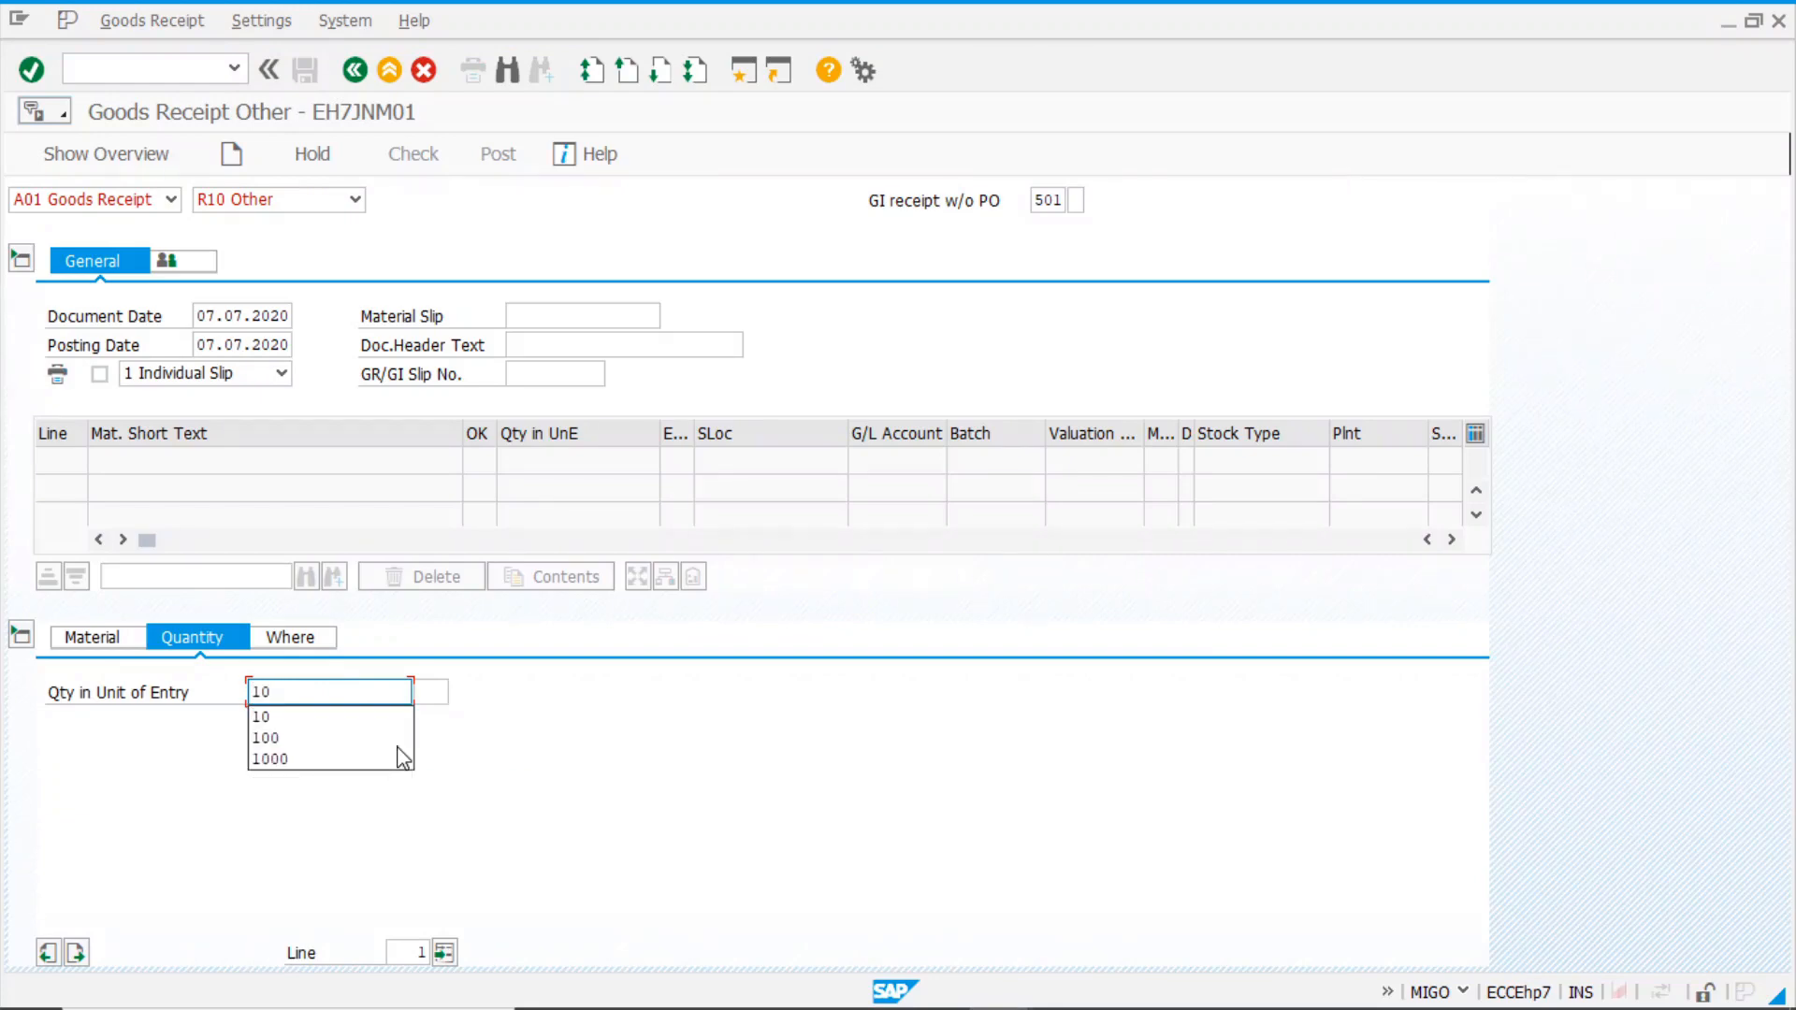
key(Return)
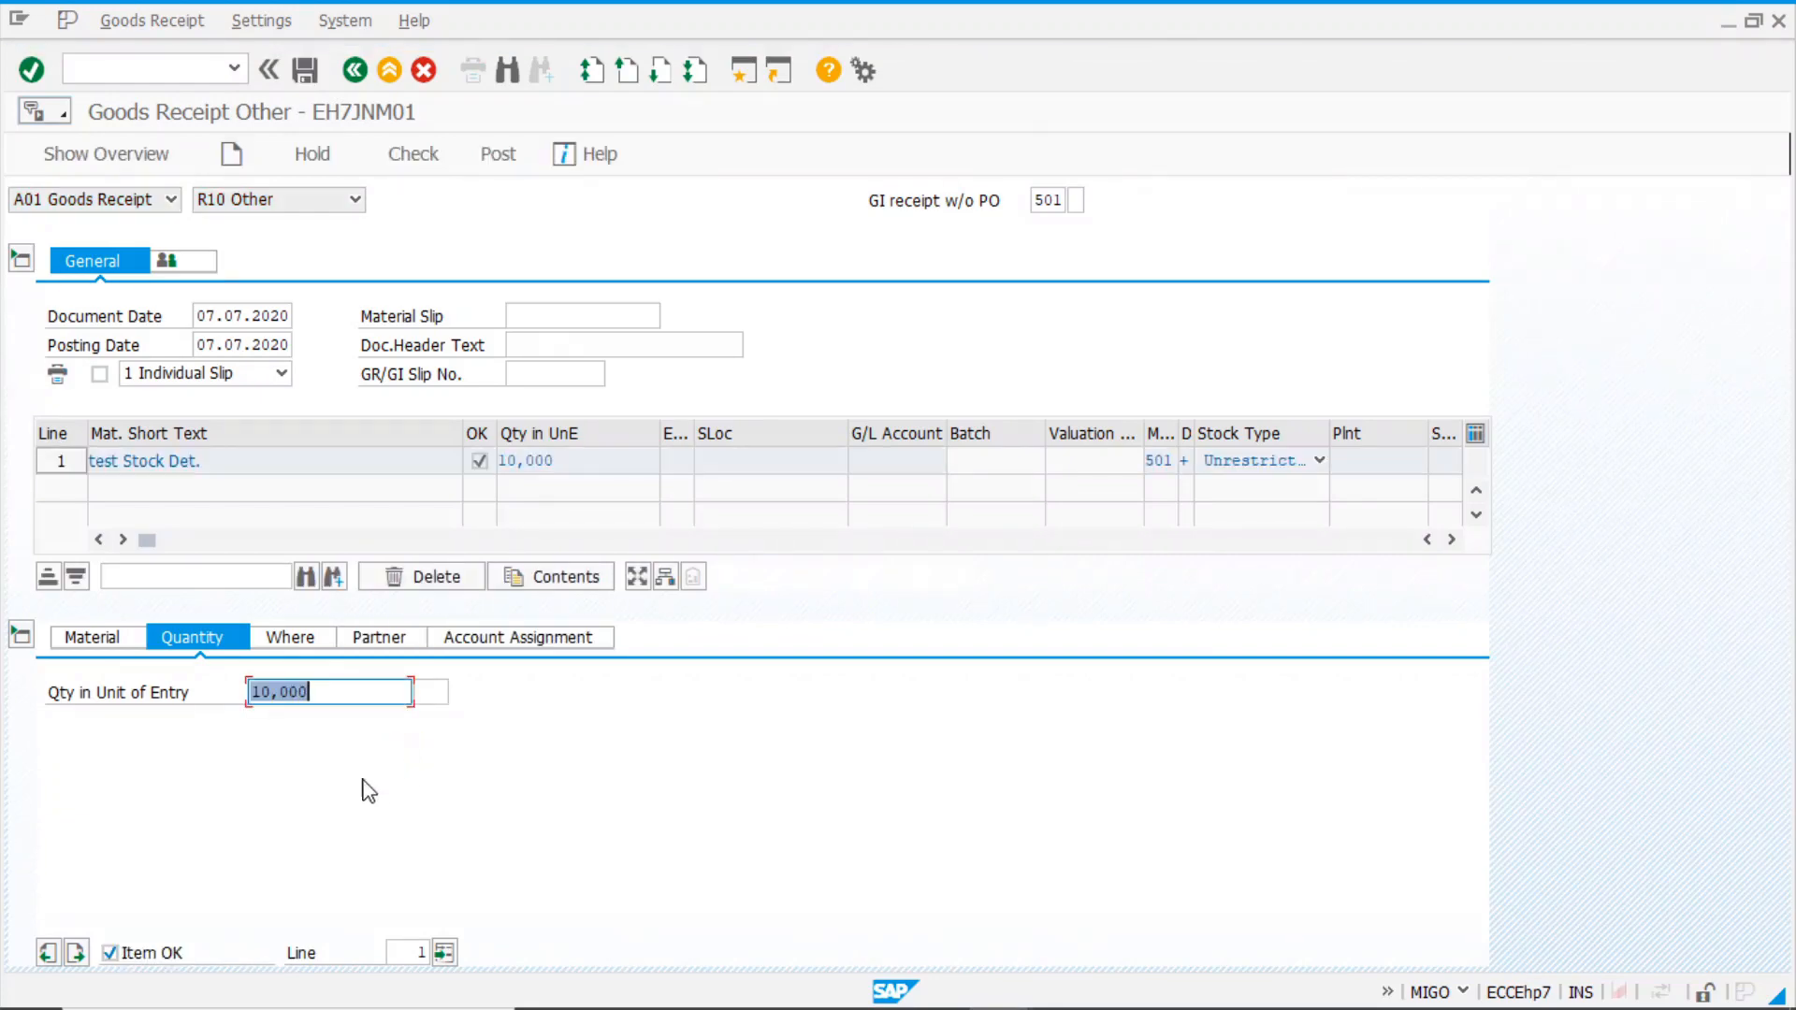
- Give the receipt item movement type 561, plant 1000 and storage location 0001
click(290, 639)
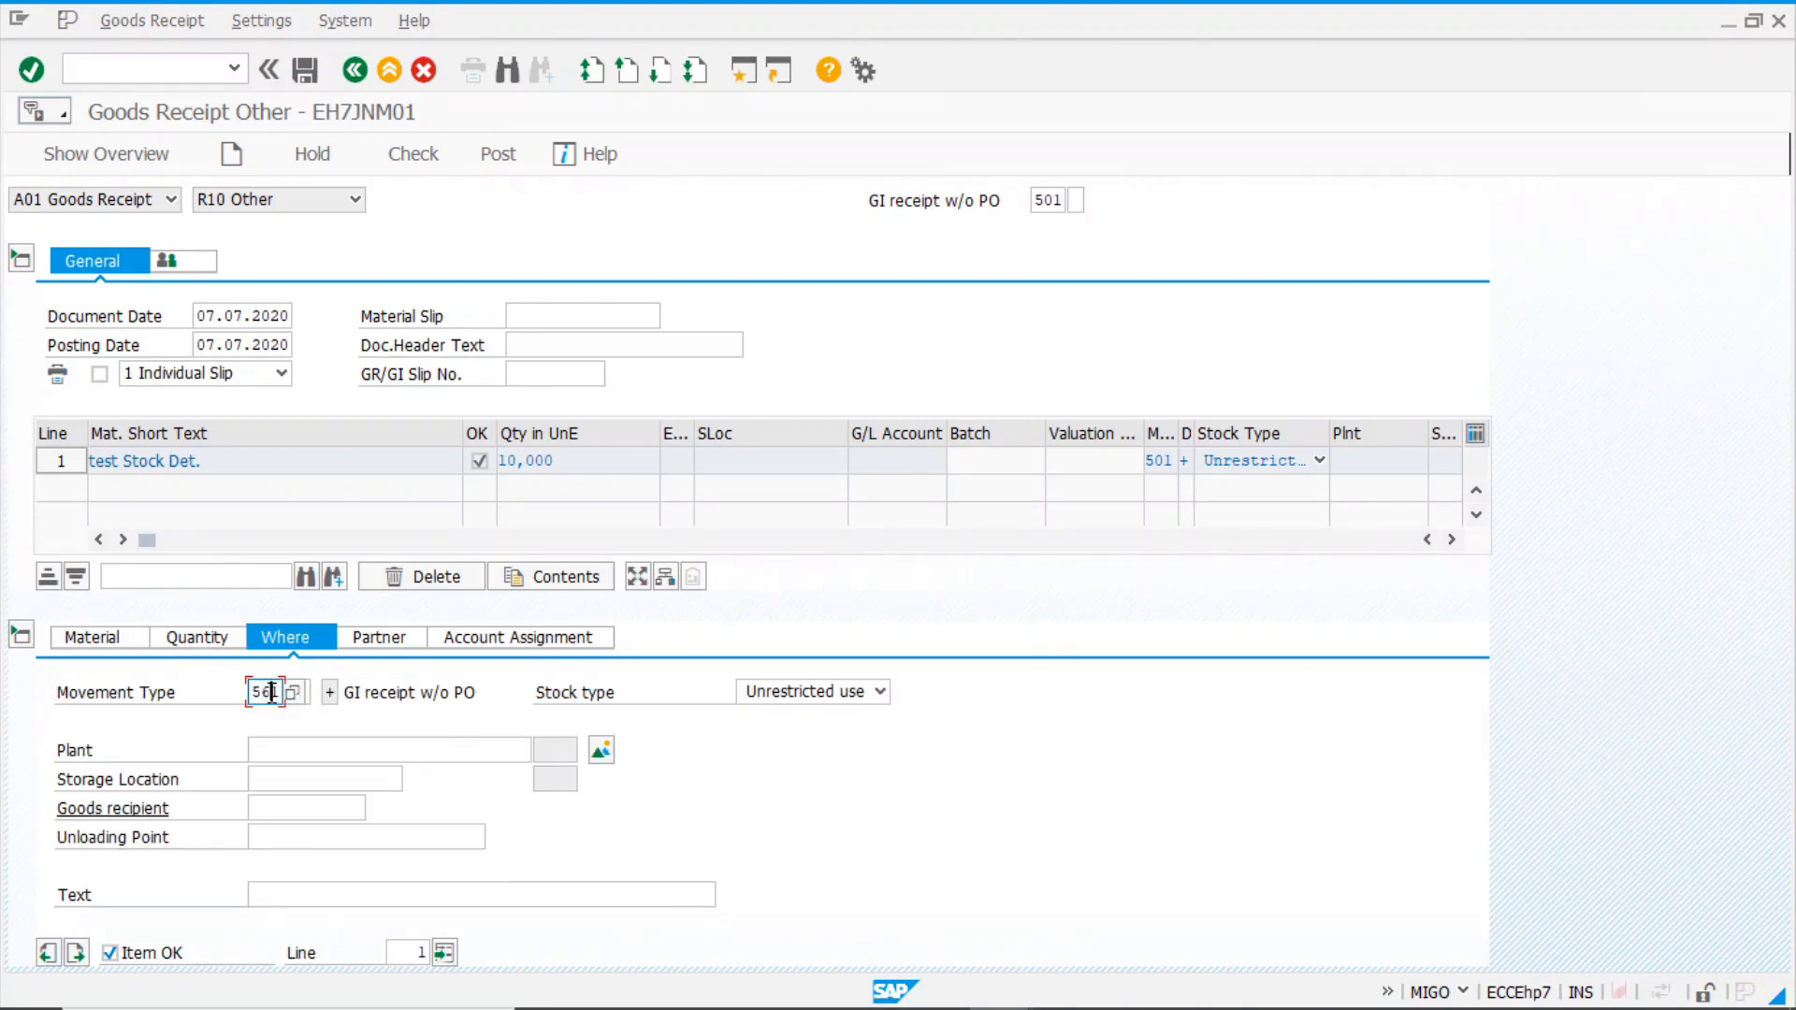
text(561)
click(298, 754)
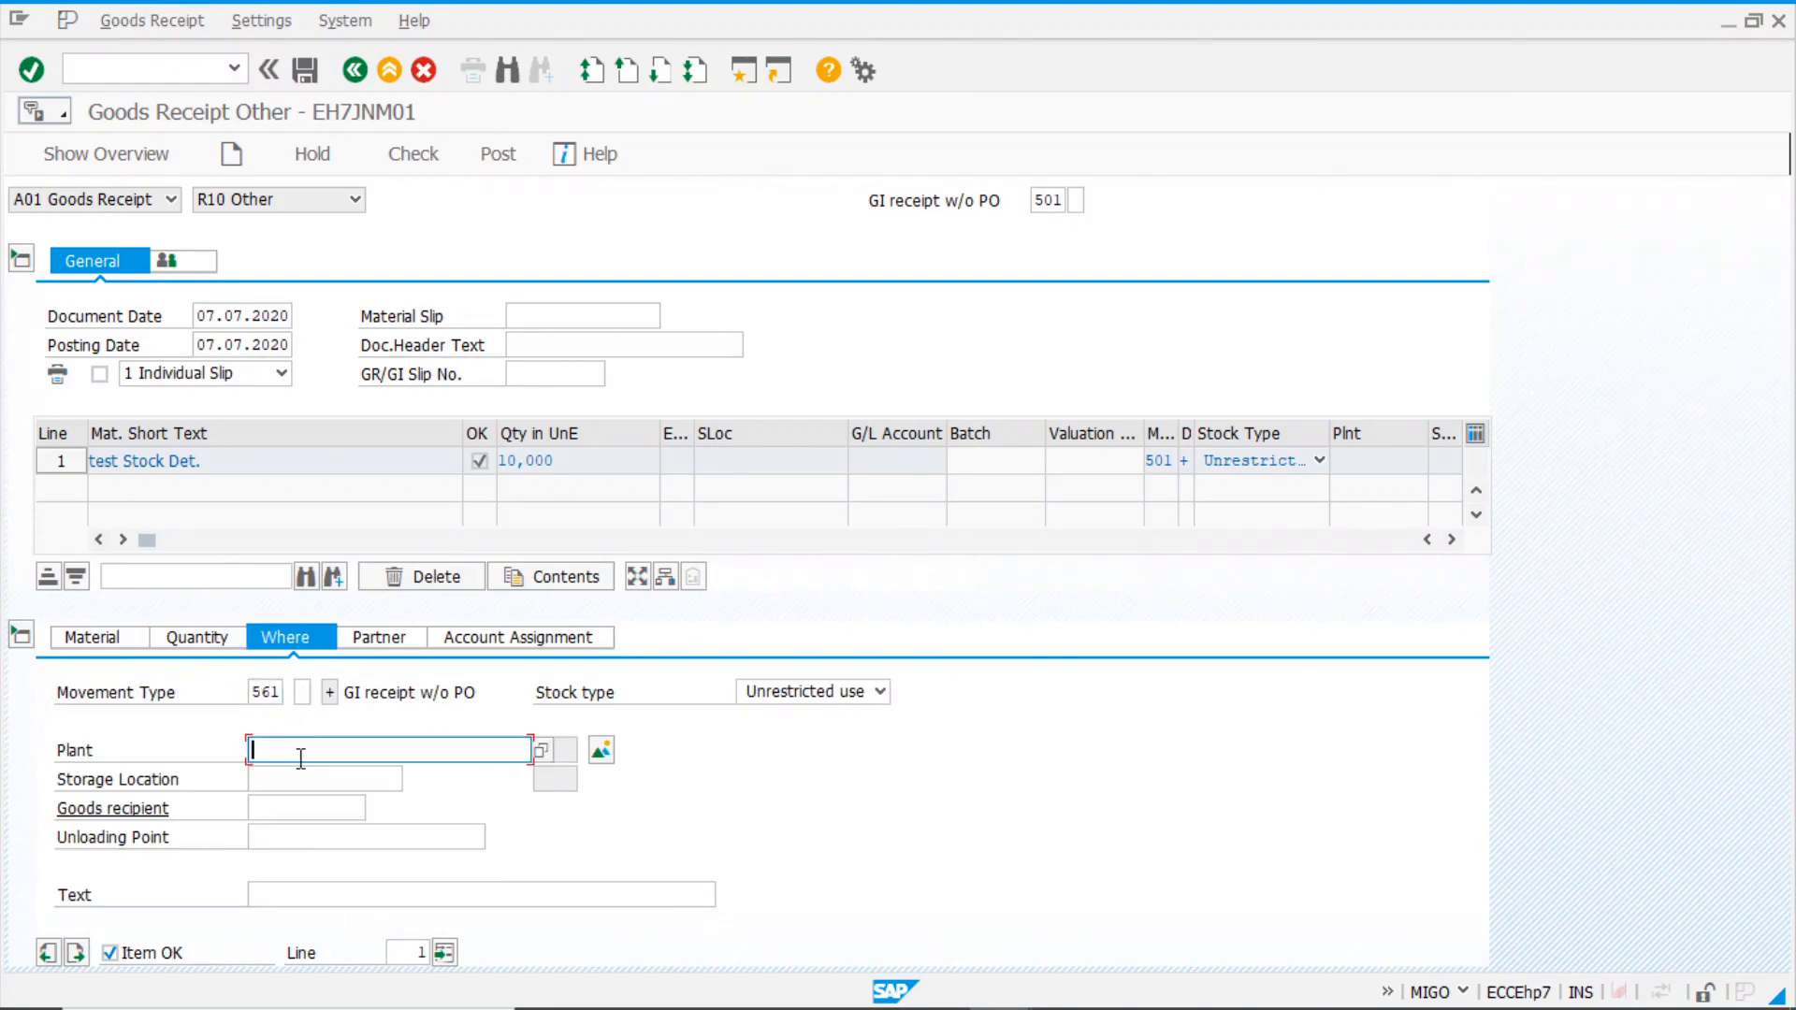
text(1000)
click(300, 777)
text(0001)
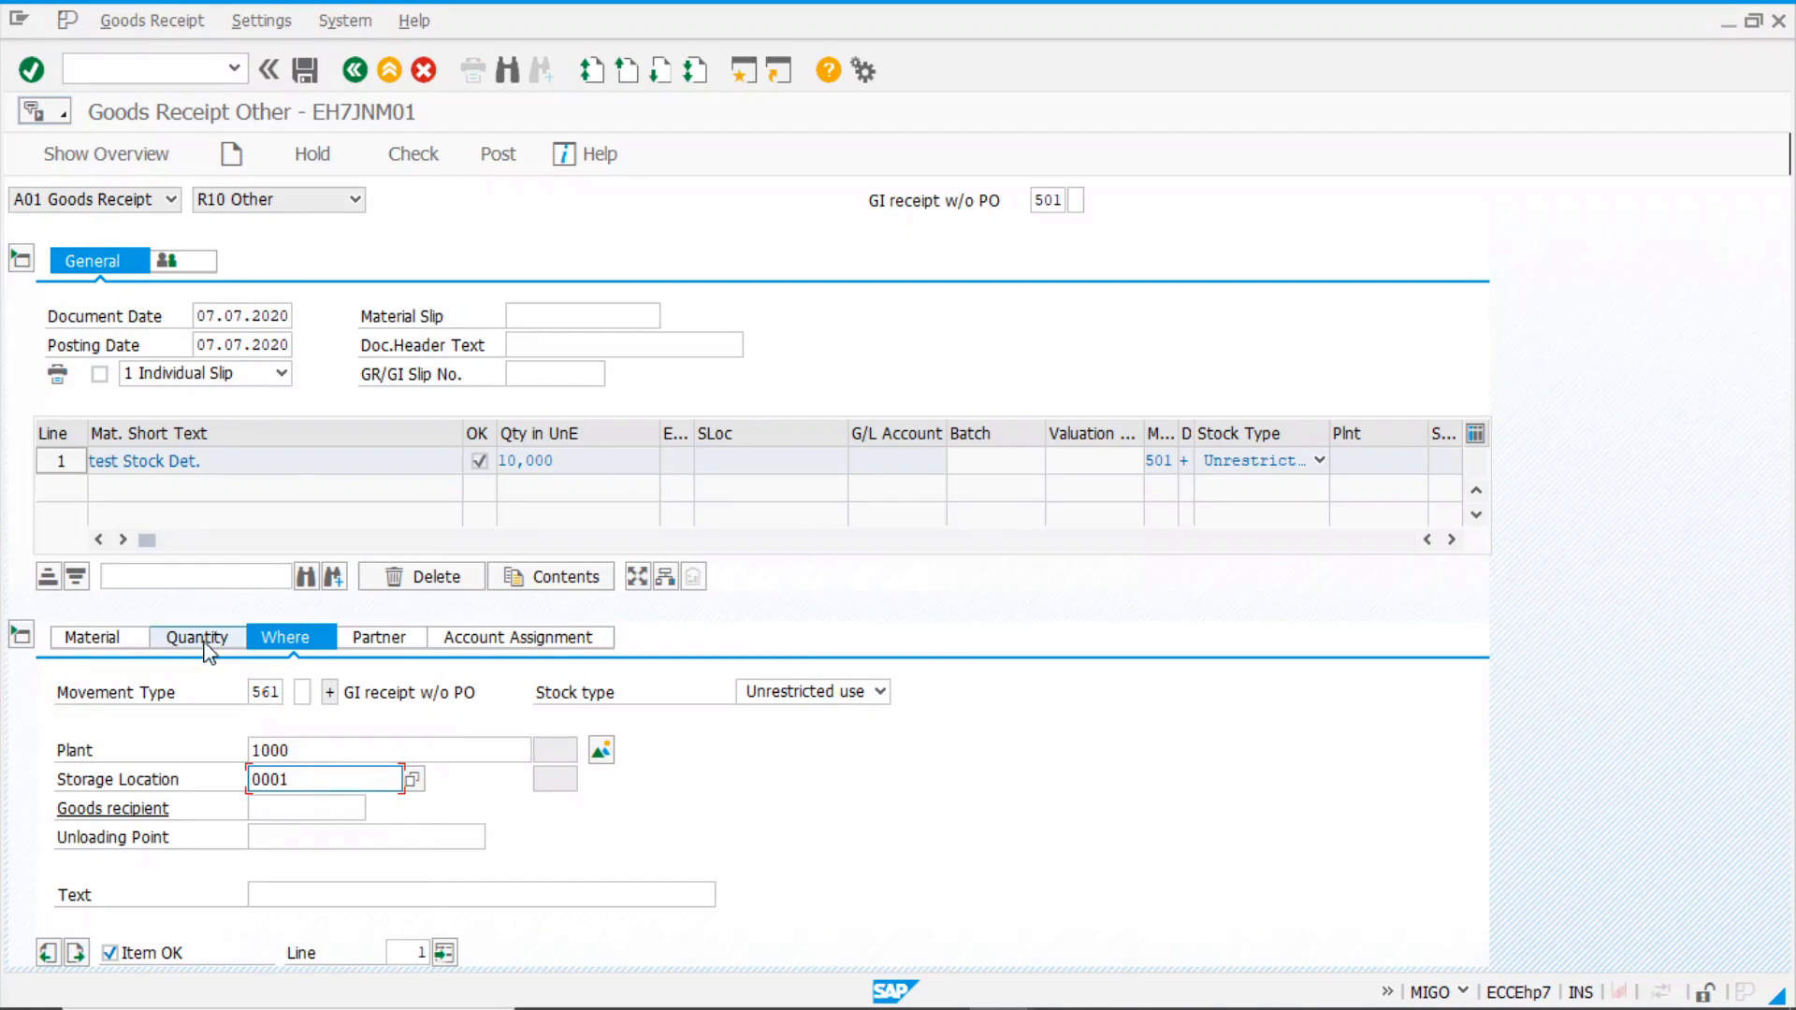
- Set the item's valuation type to GRADE A and post the goods receipt
click(93, 640)
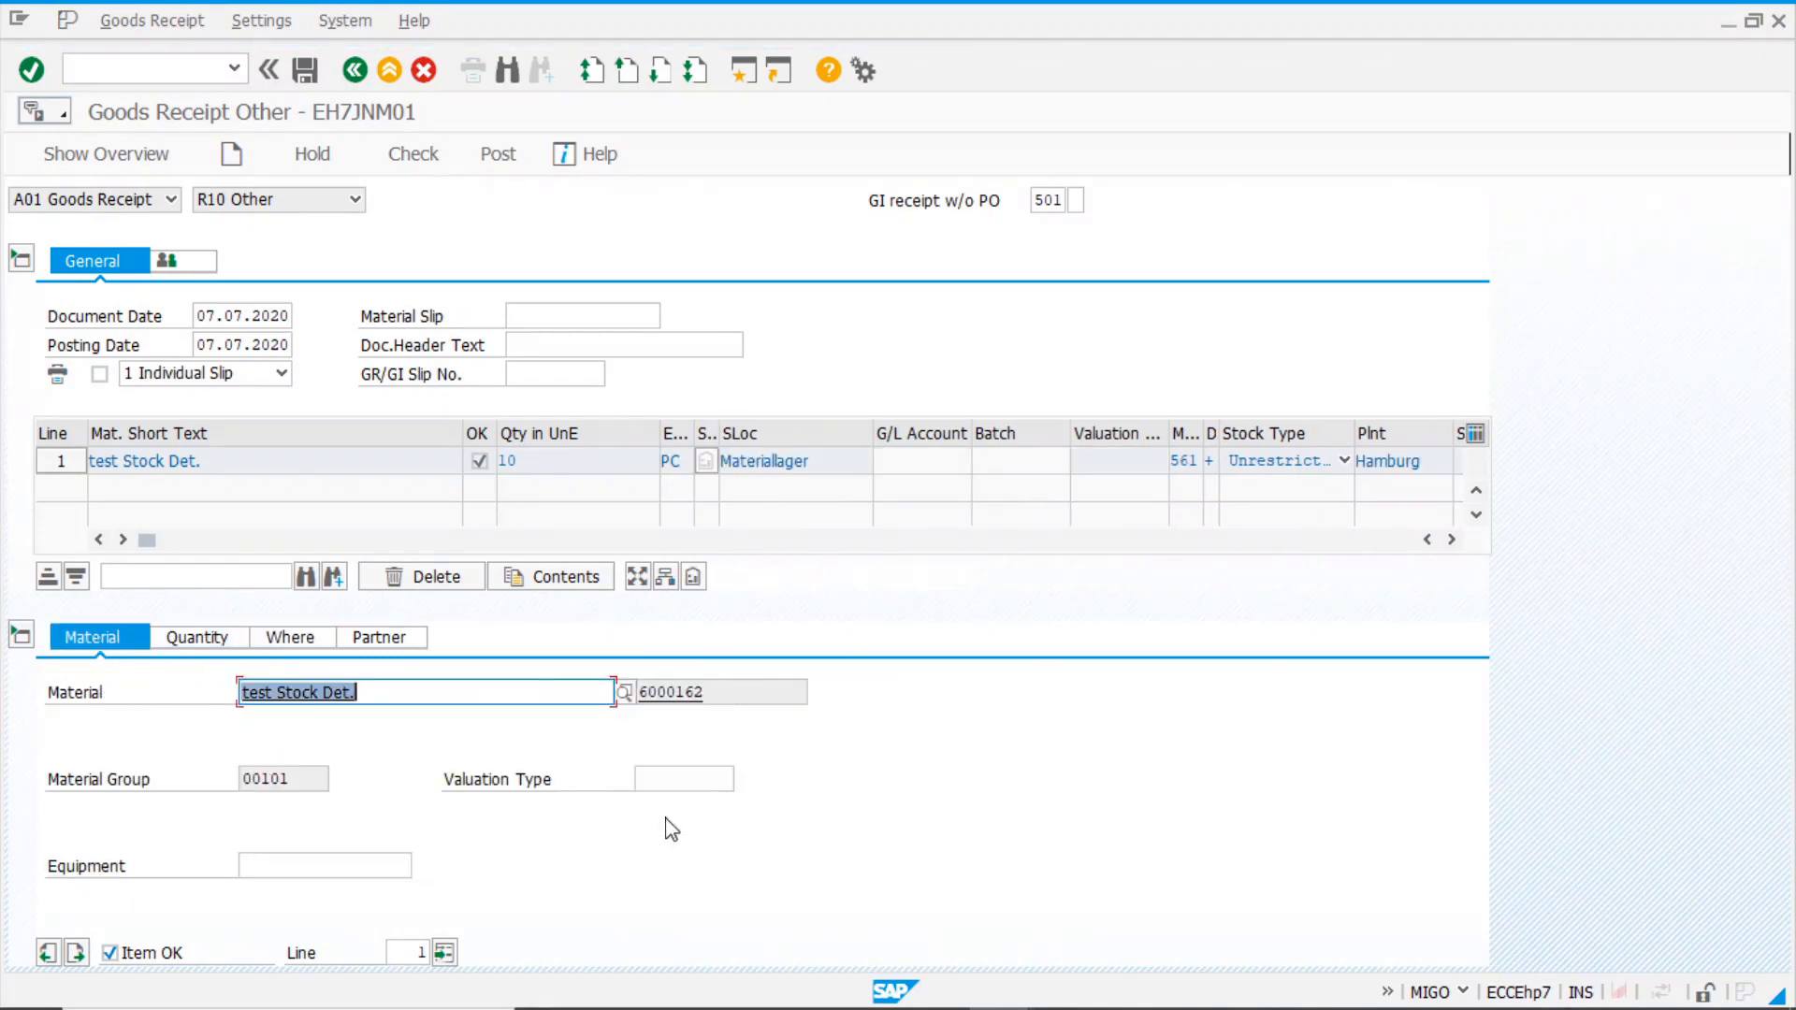
click(722, 778)
key(F4)
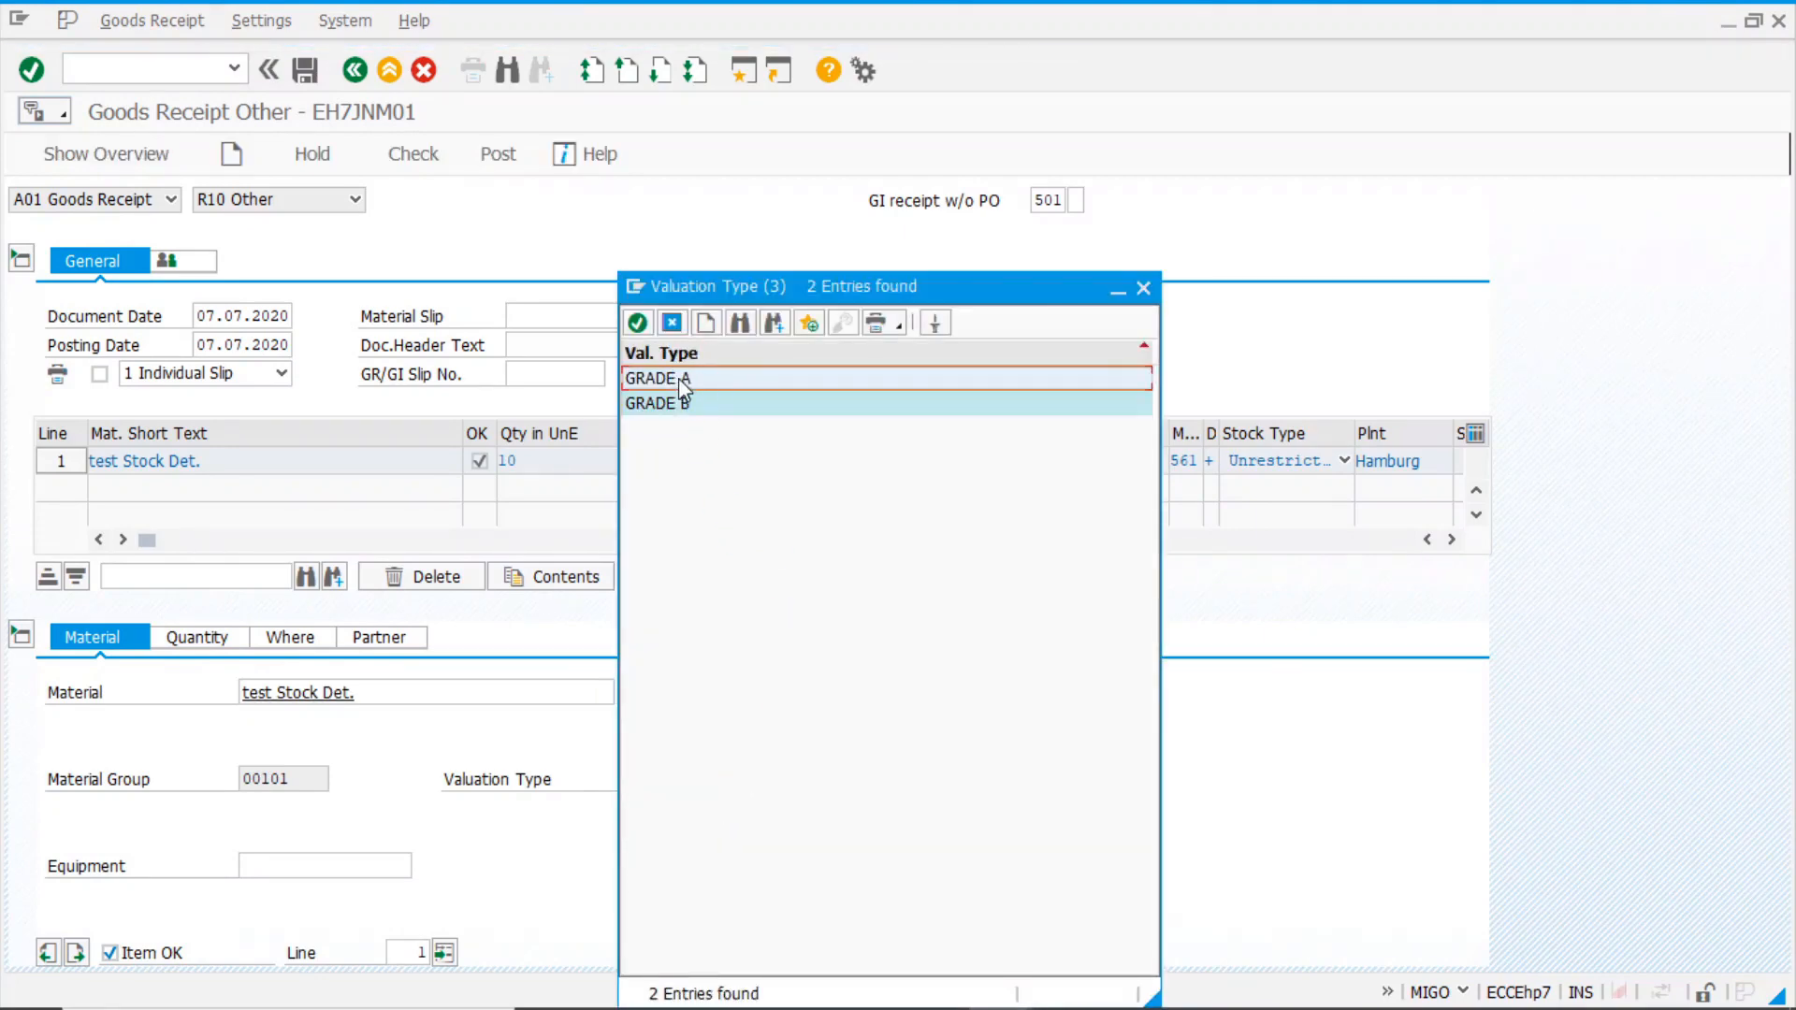
double_click(684, 403)
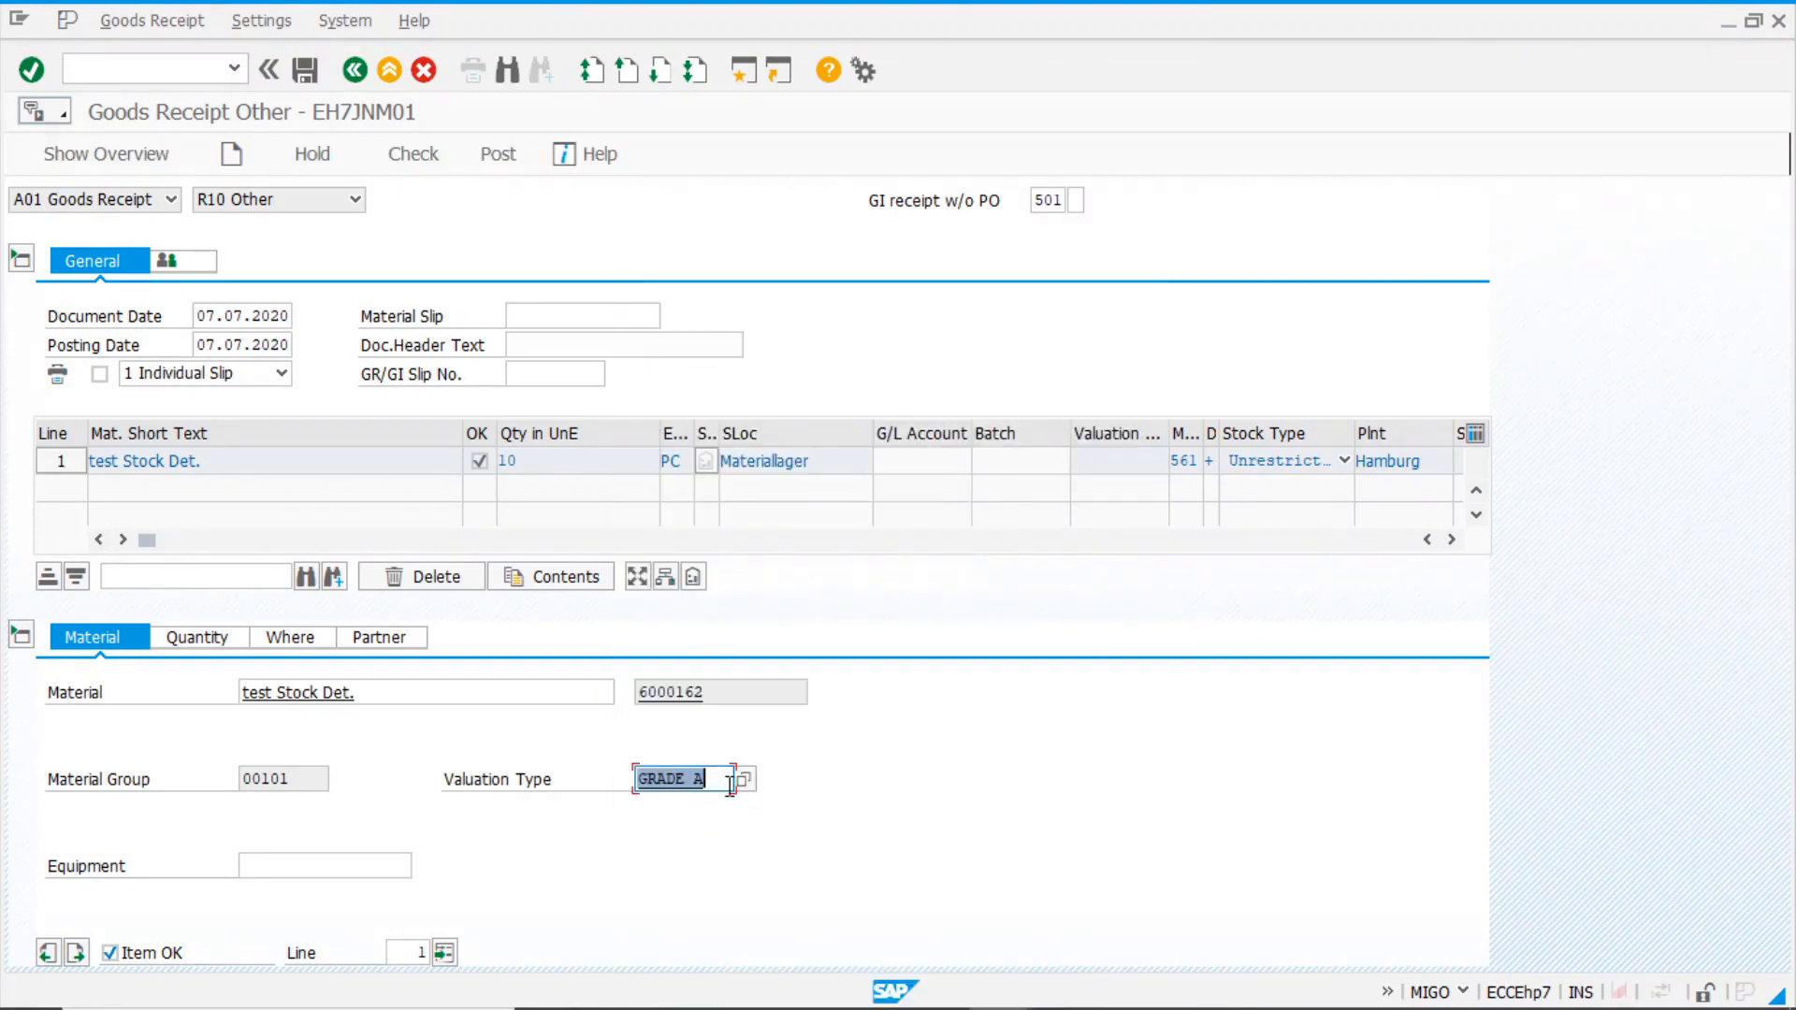
click(199, 640)
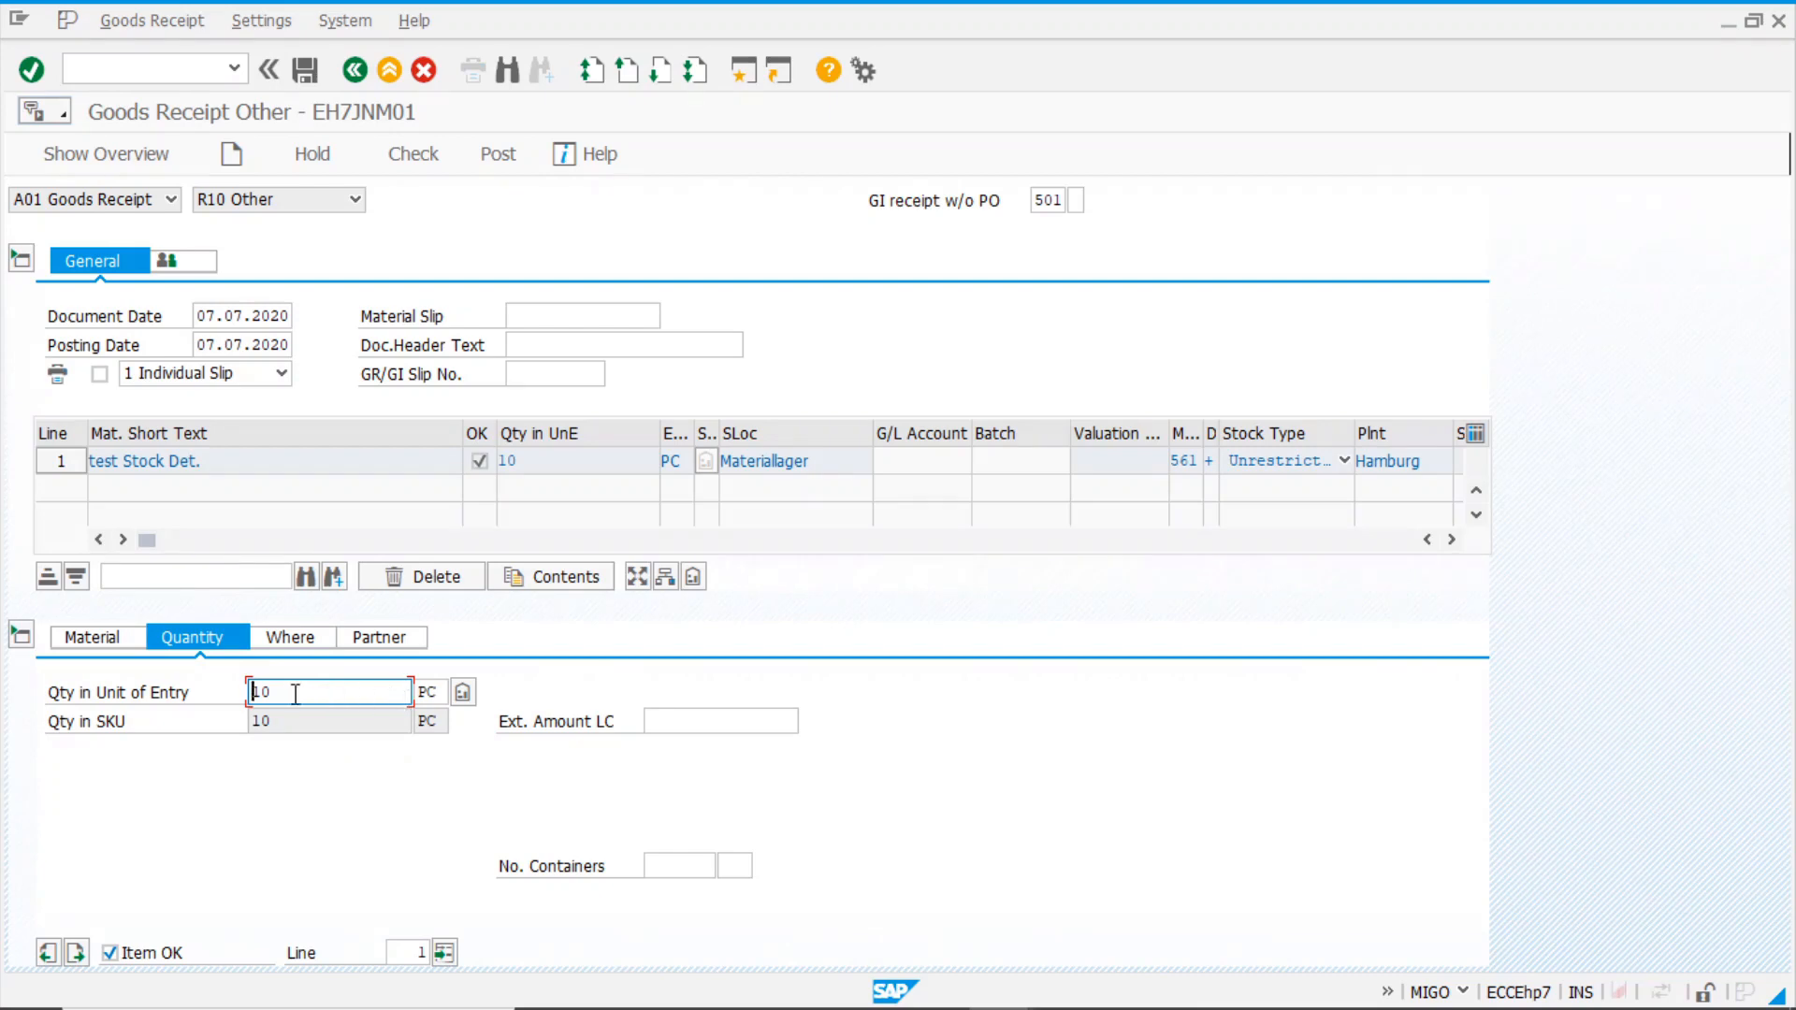
click(510, 159)
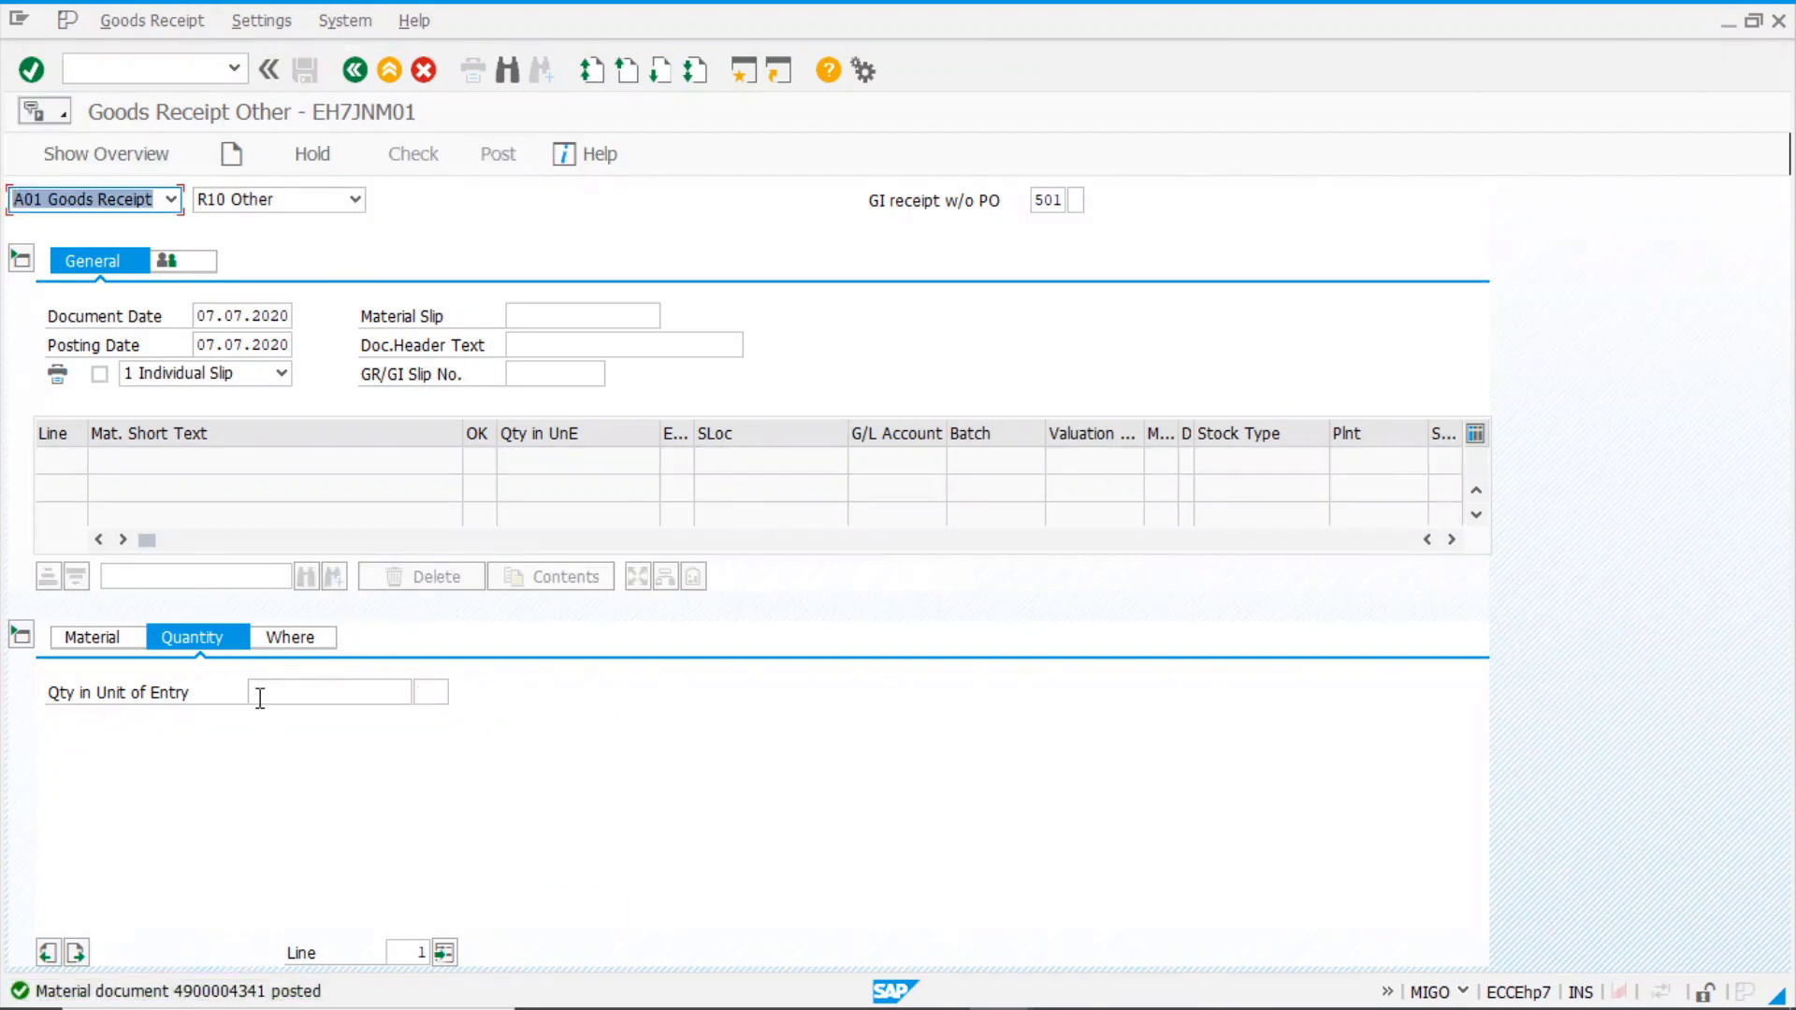
- Start a second goods receipt for material 6000162 with quantity 8
click(93, 644)
click(351, 697)
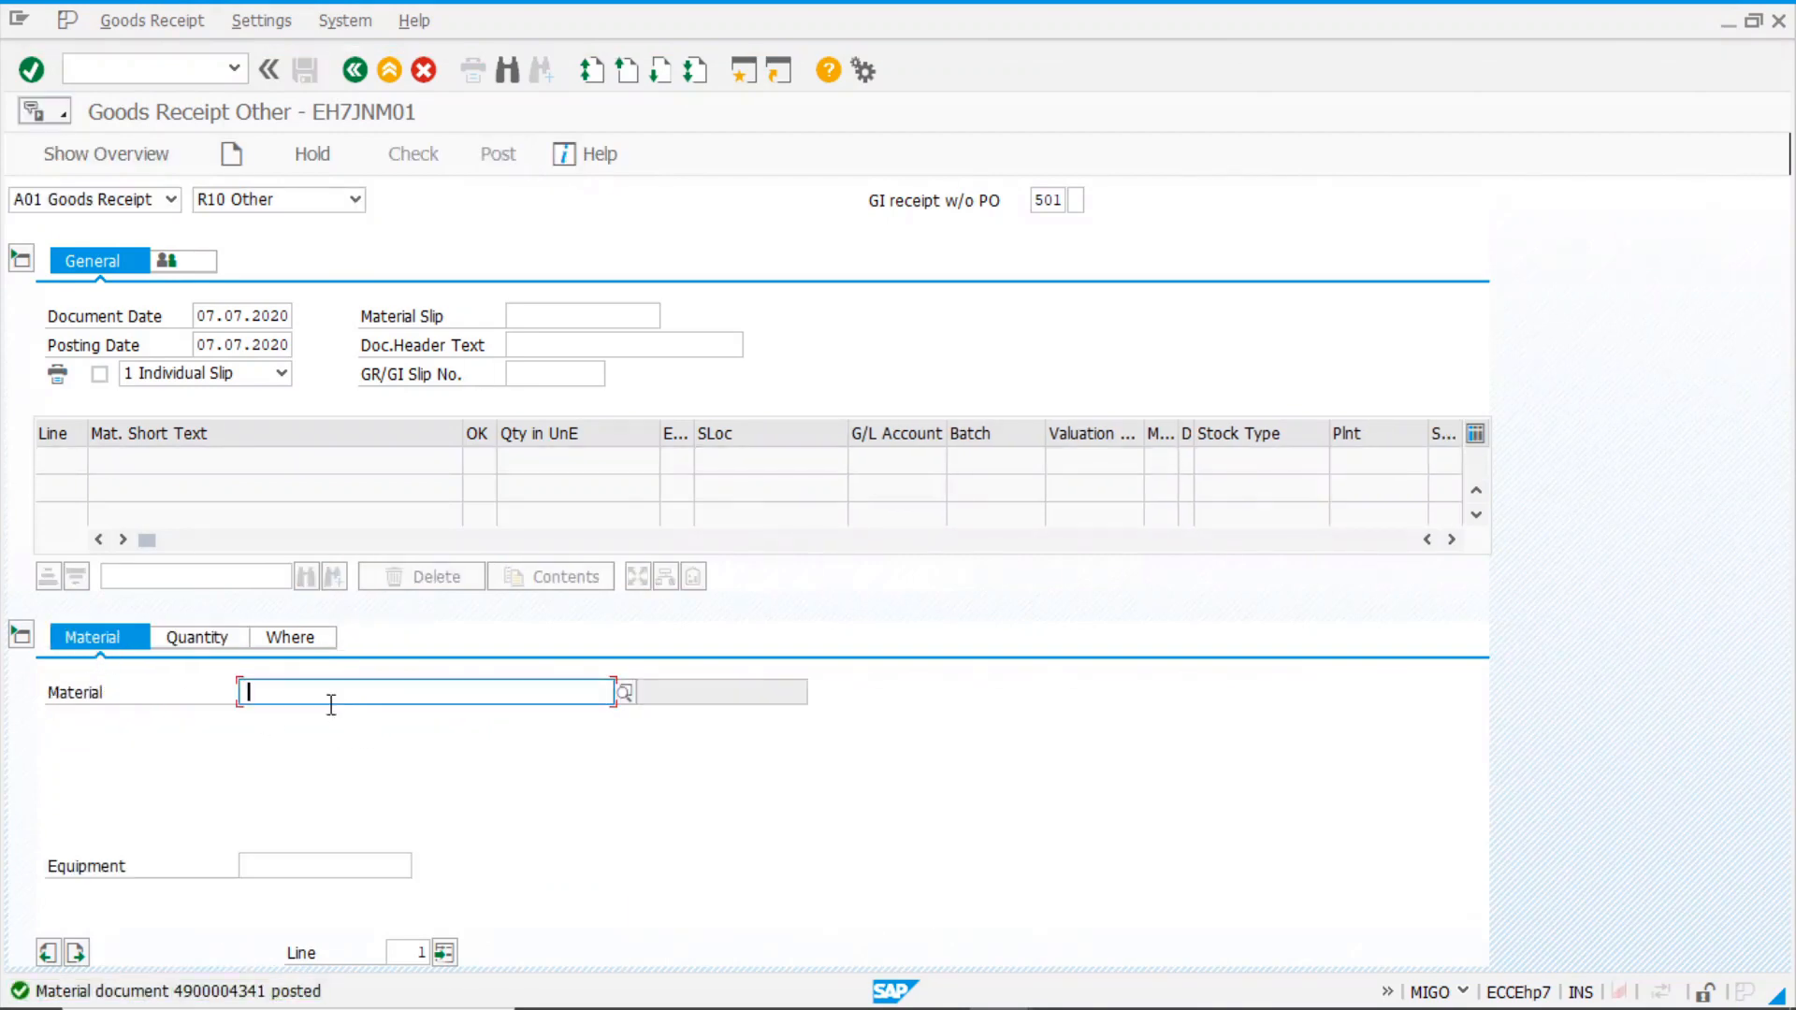
click(318, 723)
click(188, 636)
click(315, 695)
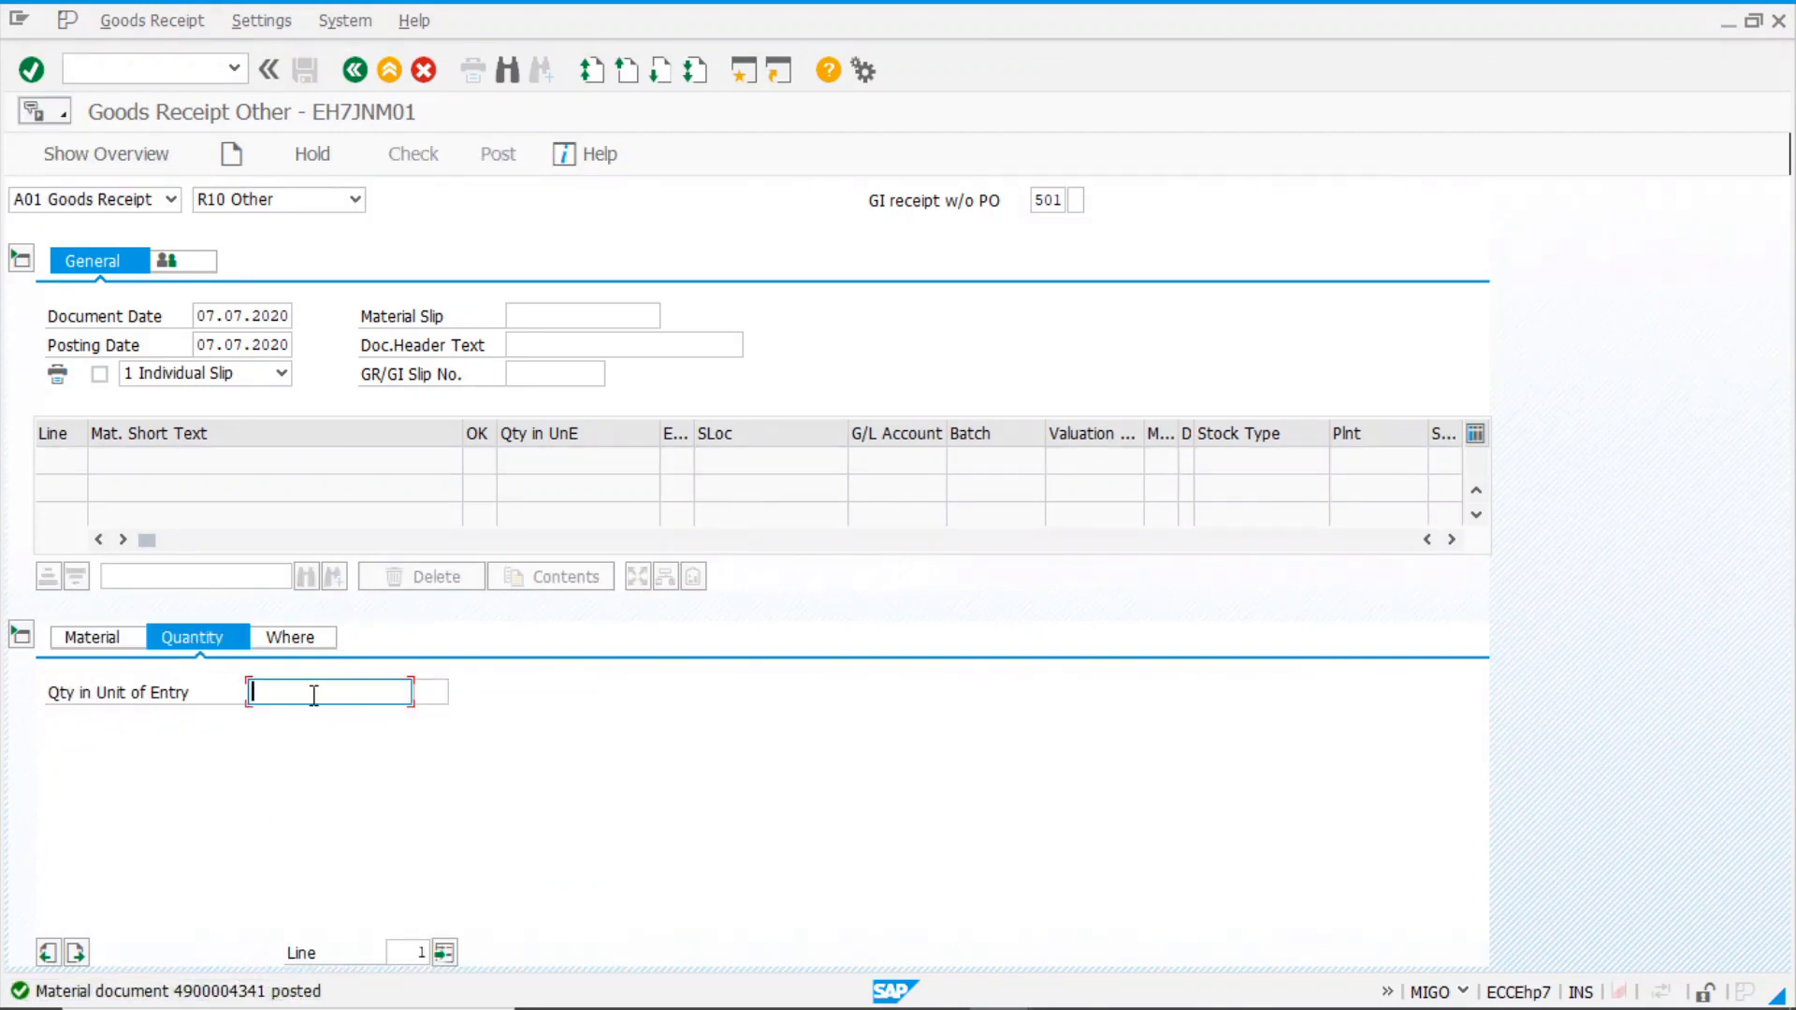
click(314, 693)
- Enter movement type 561, plant 1000 and storage location 0001 for the second receipt and confirm the entries
click(289, 637)
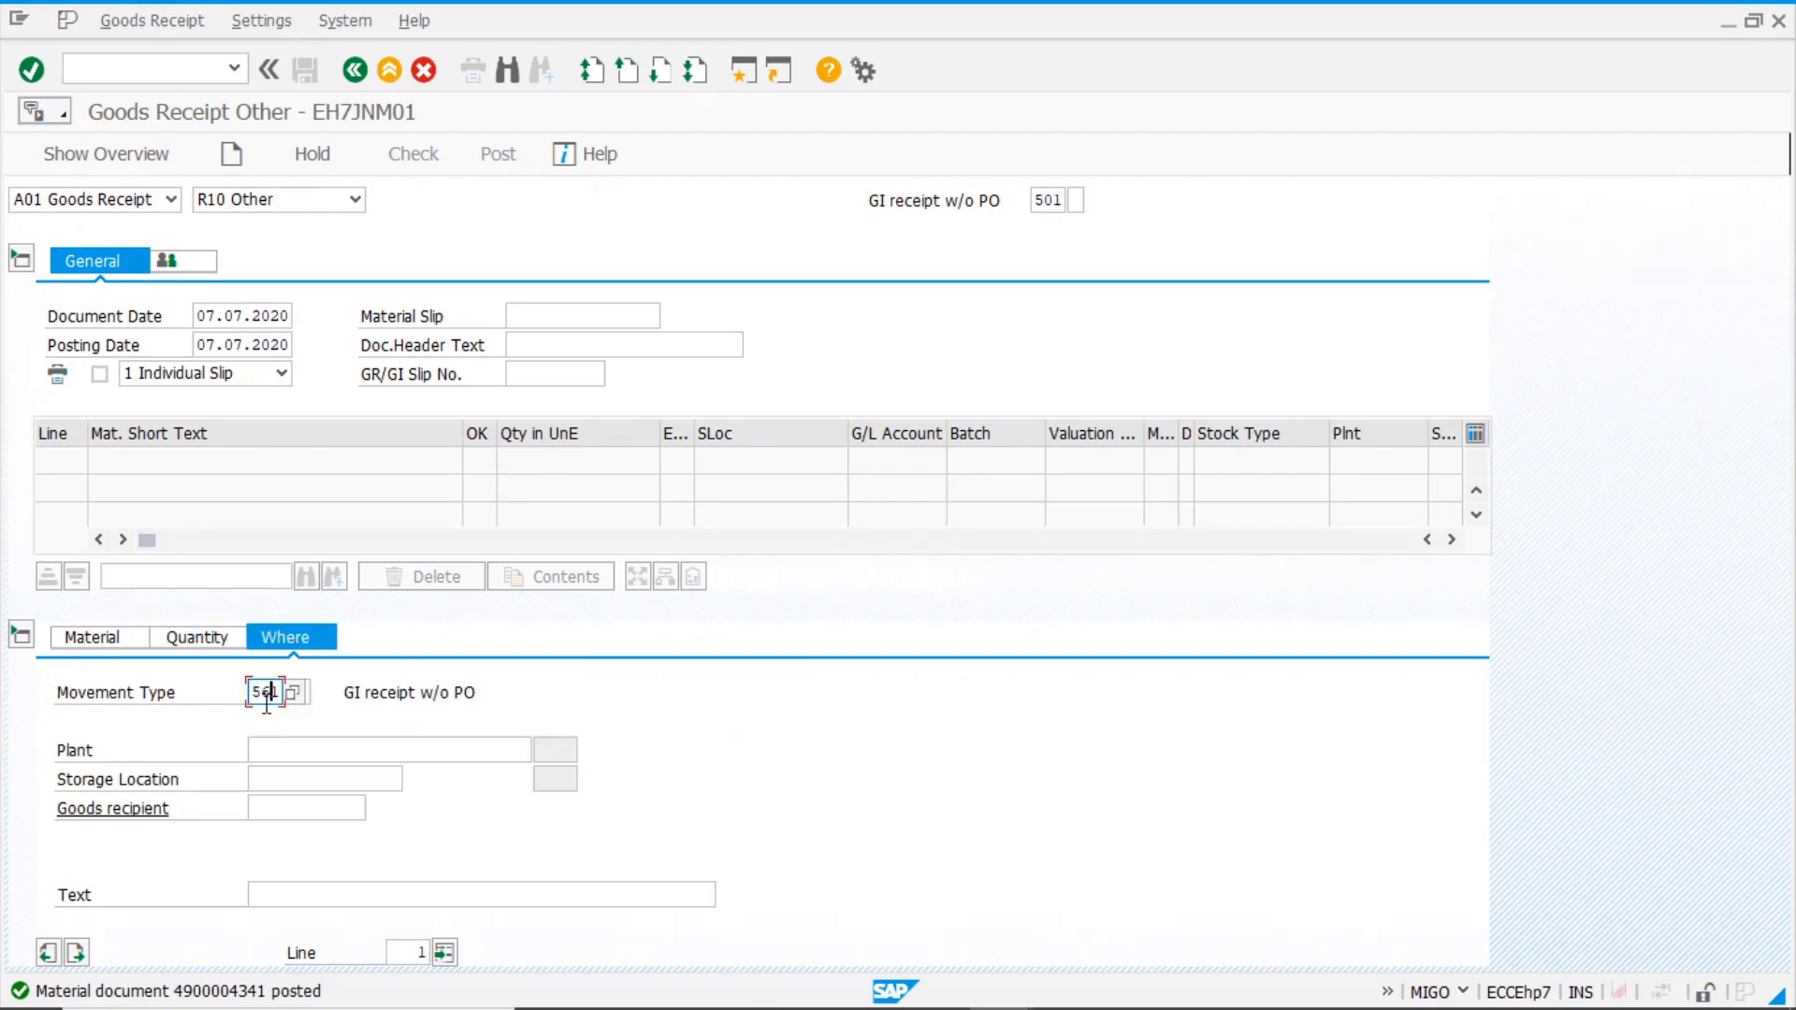
click(284, 750)
click(271, 774)
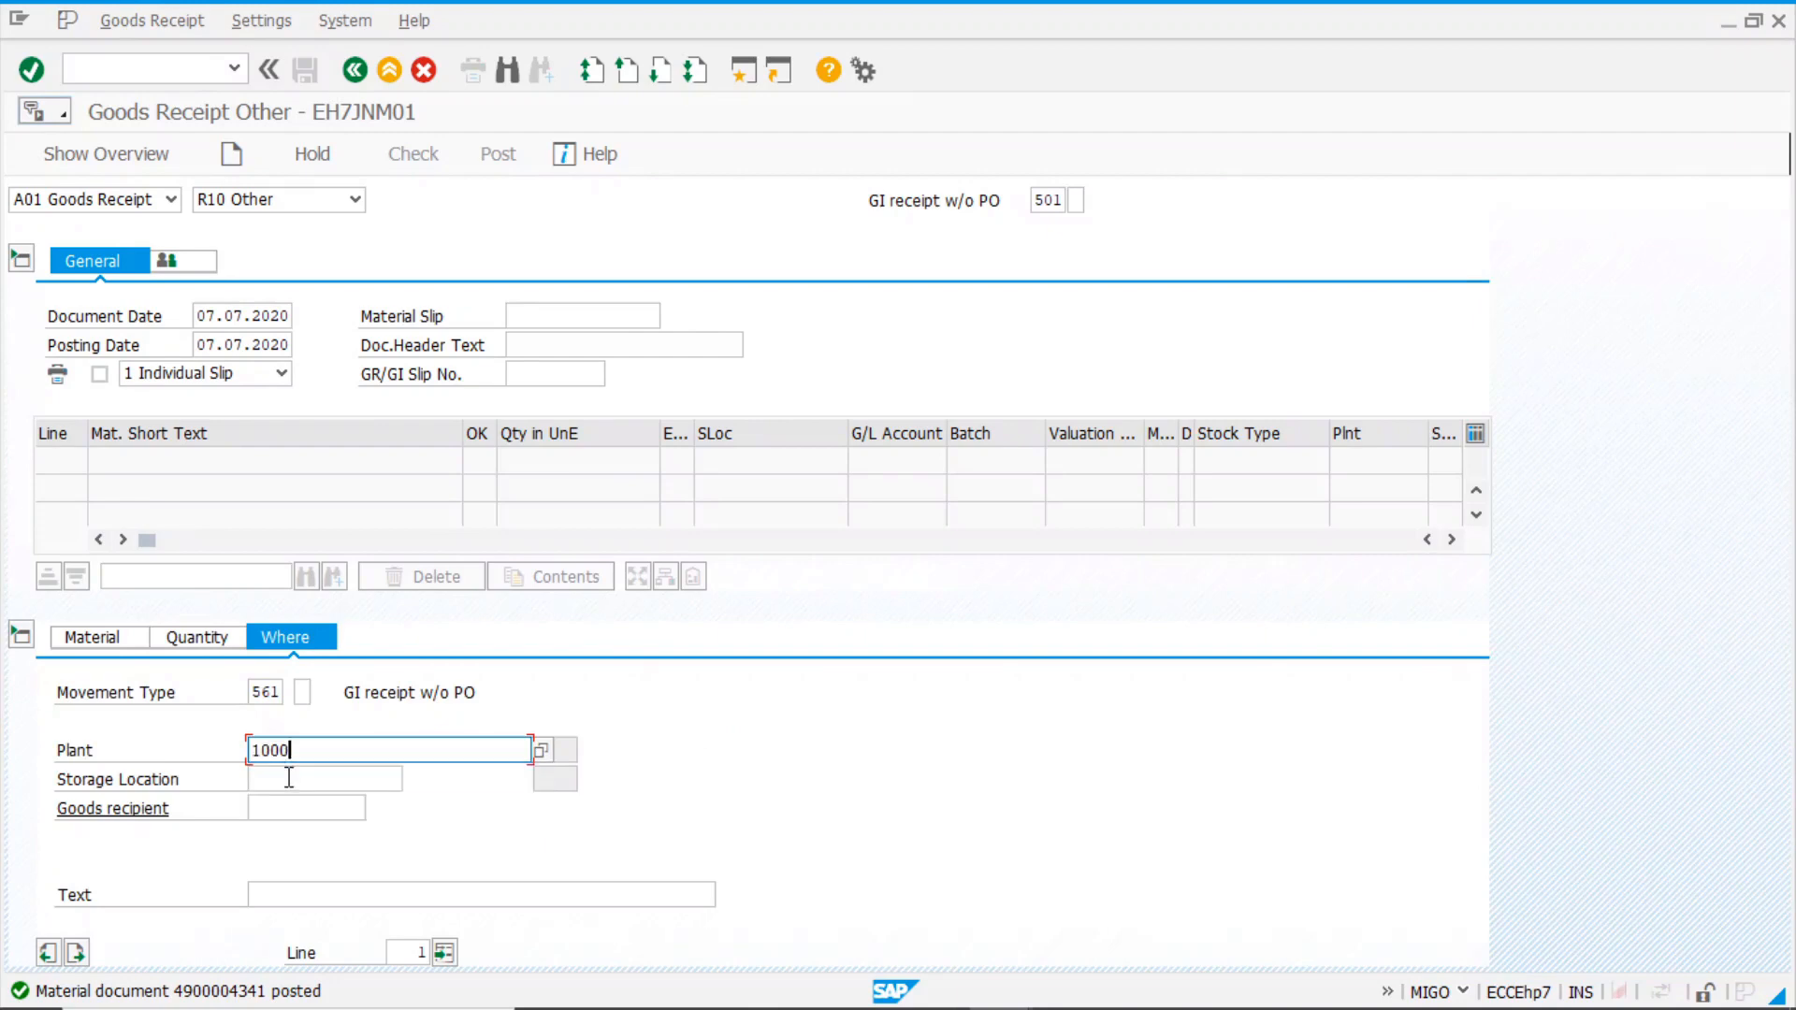
click(287, 778)
click(287, 810)
key(Return)
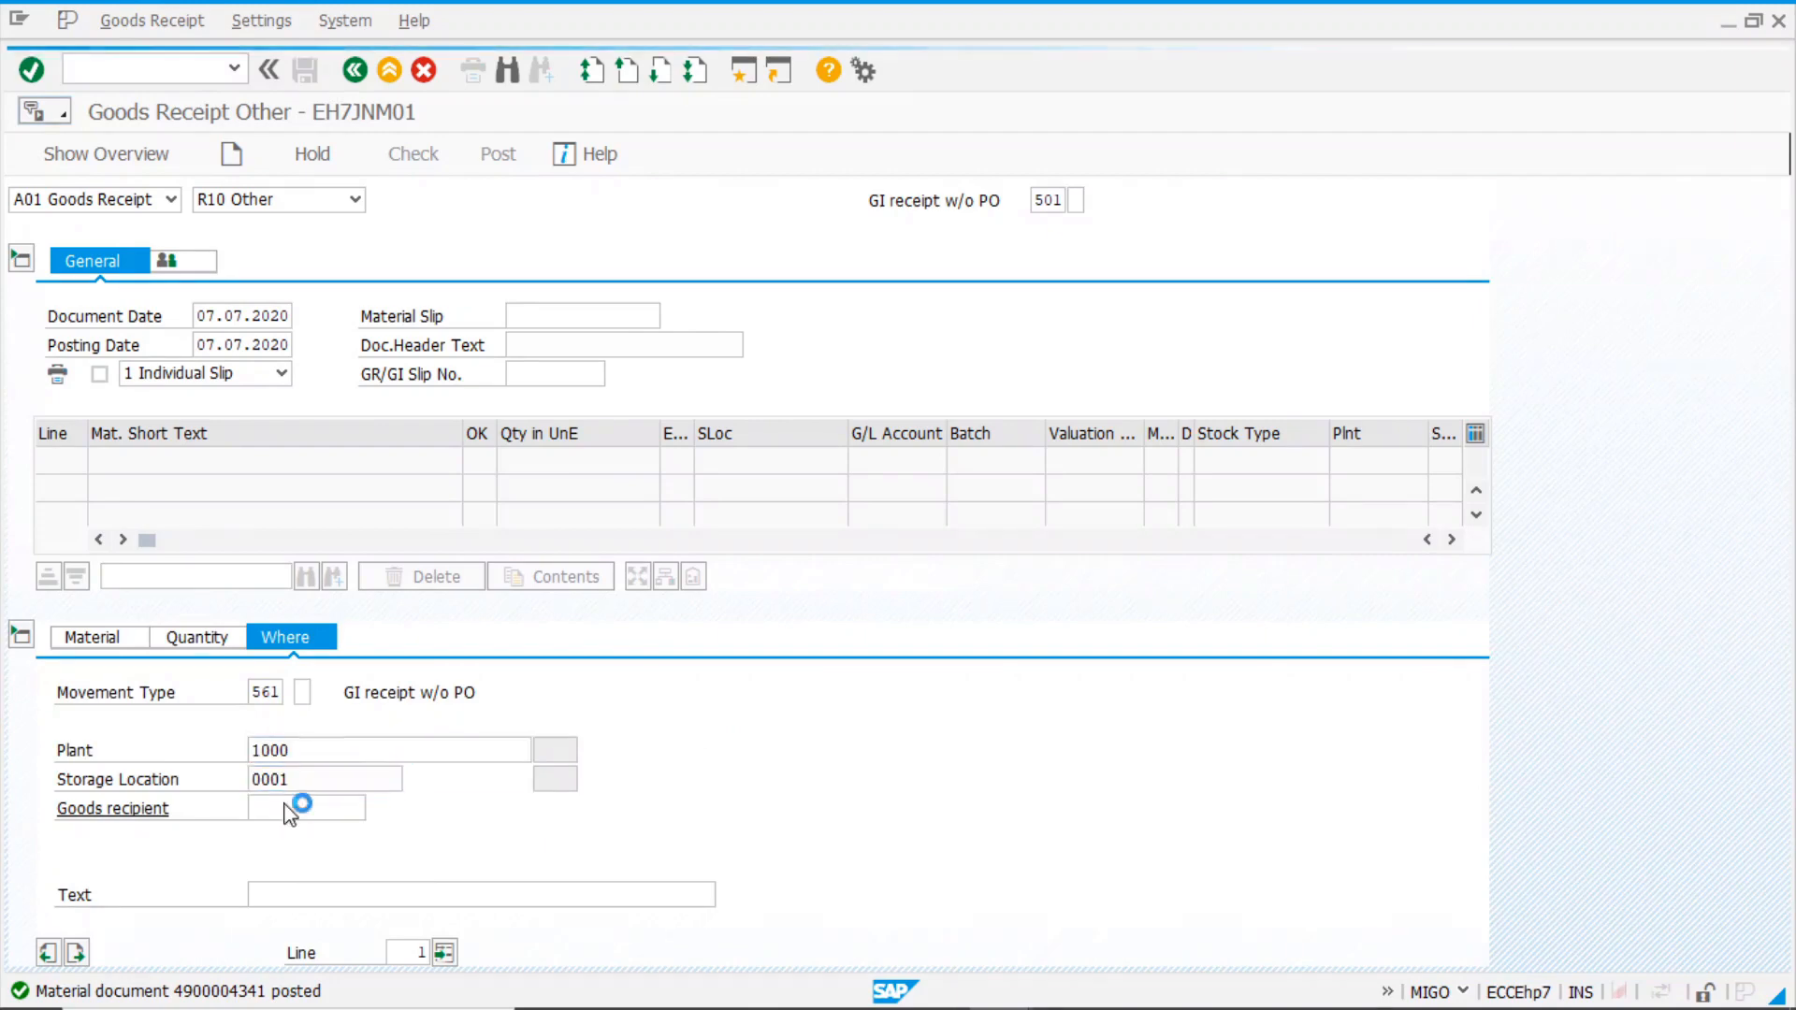
- Set the second receipt's valuation type to GRADE B, check its quantity, and post it
click(103, 637)
click(689, 780)
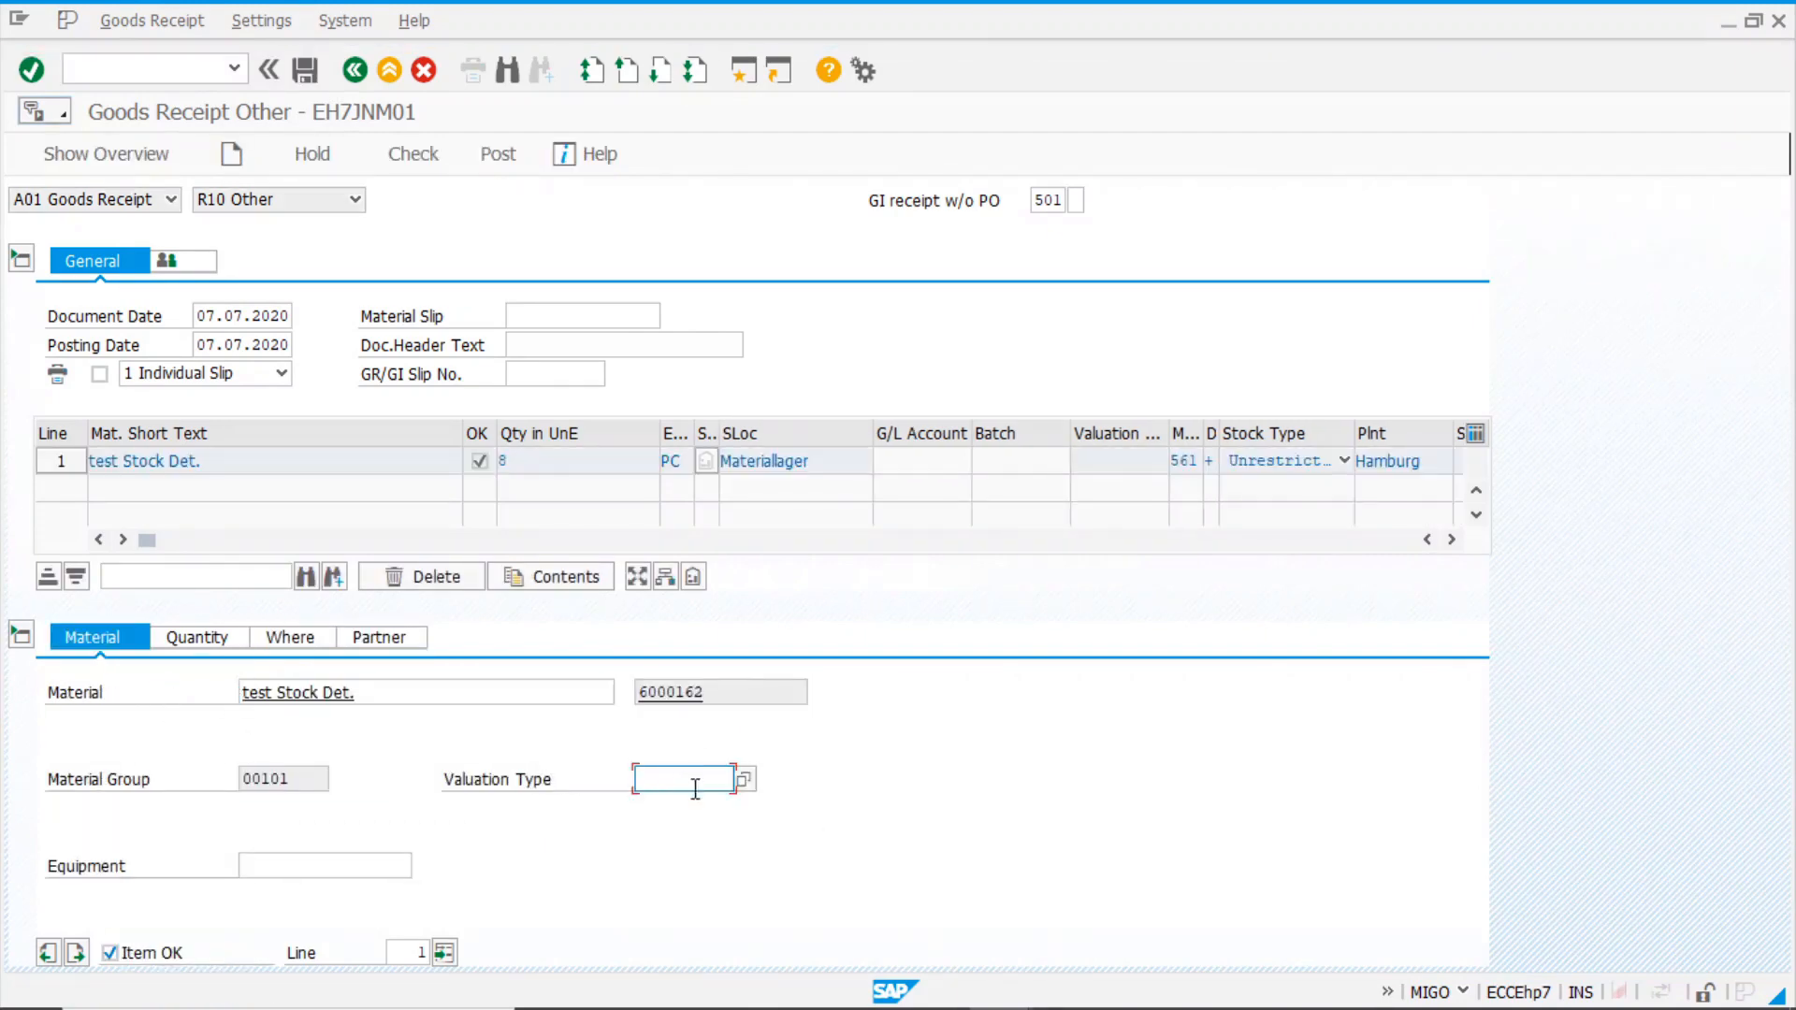
click(746, 779)
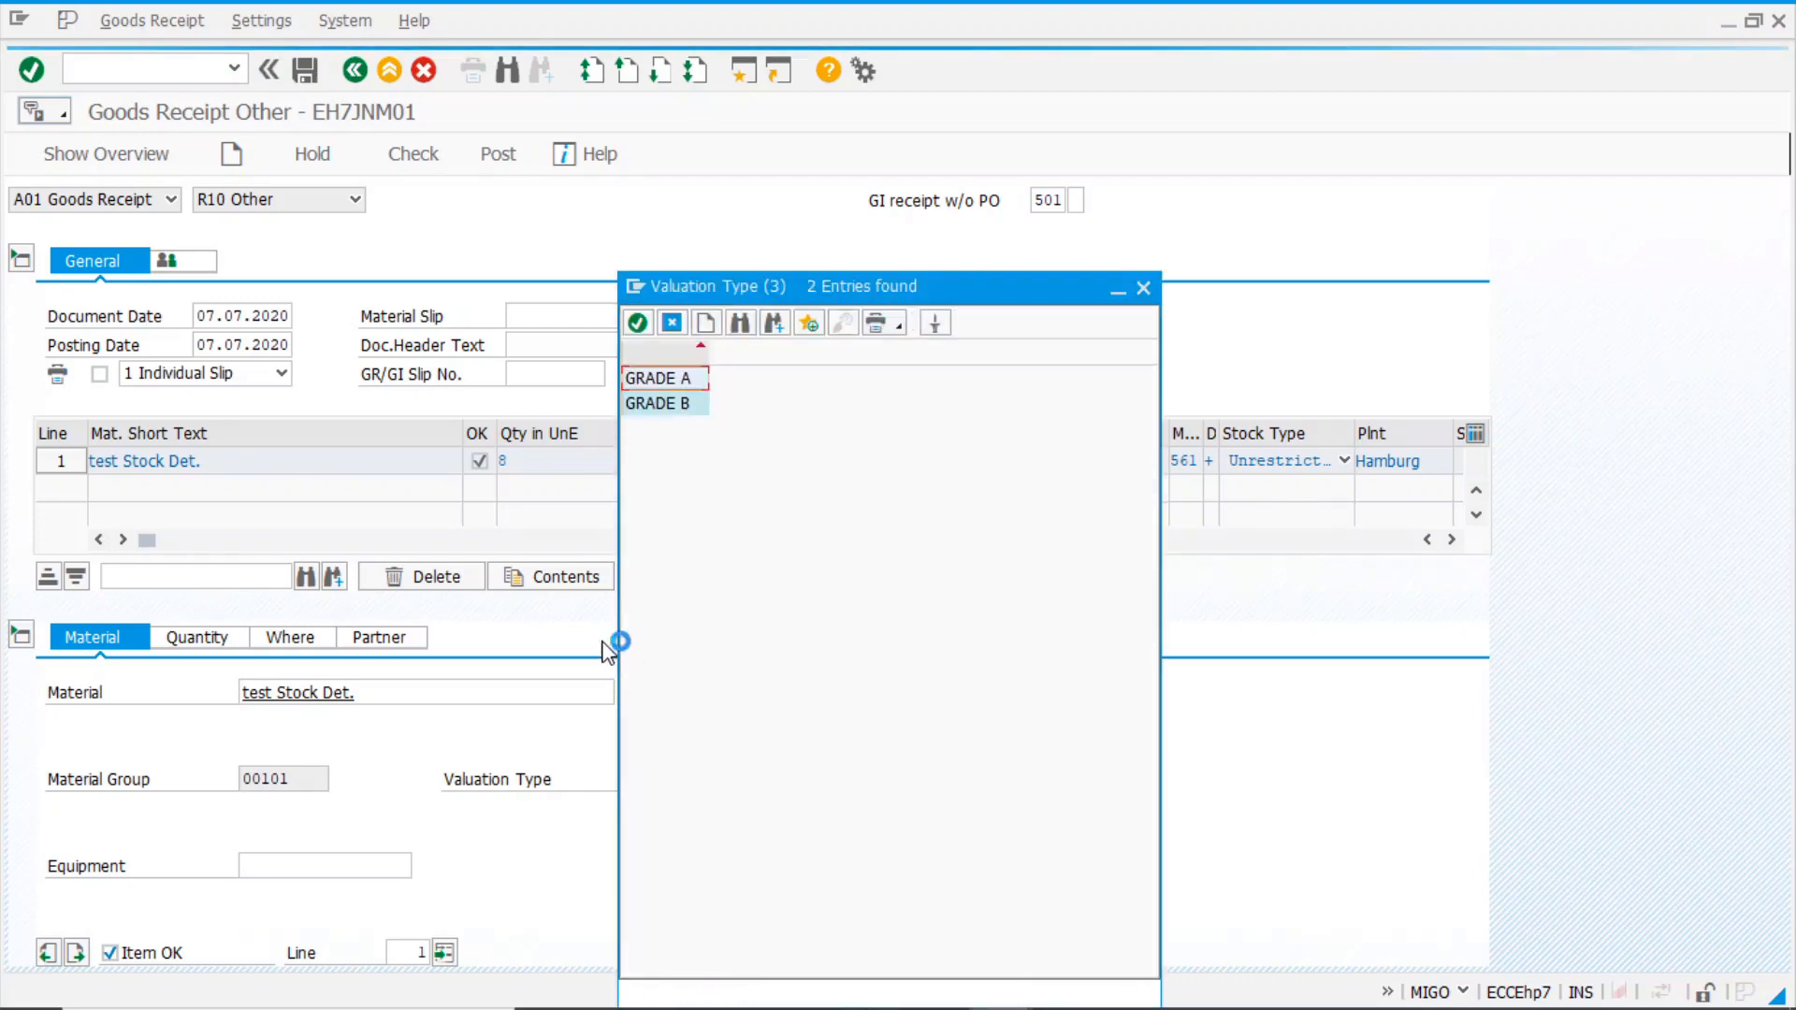
click(687, 404)
click(687, 404)
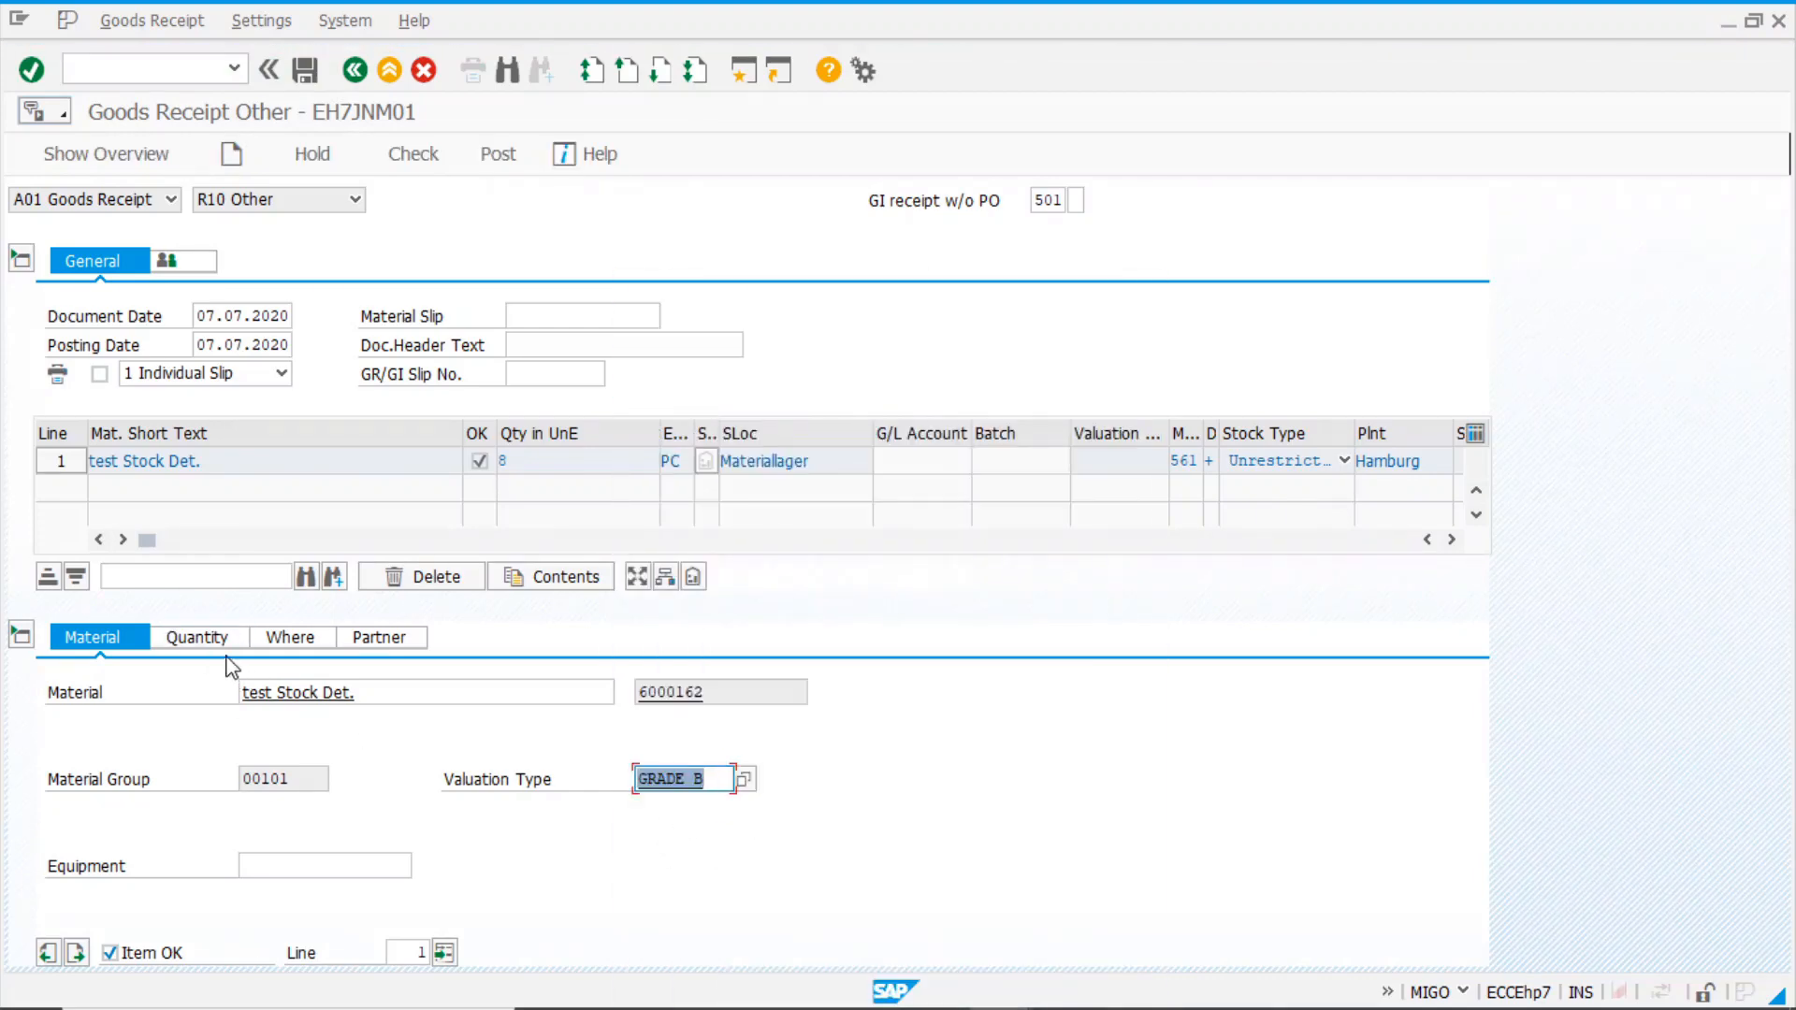
click(197, 646)
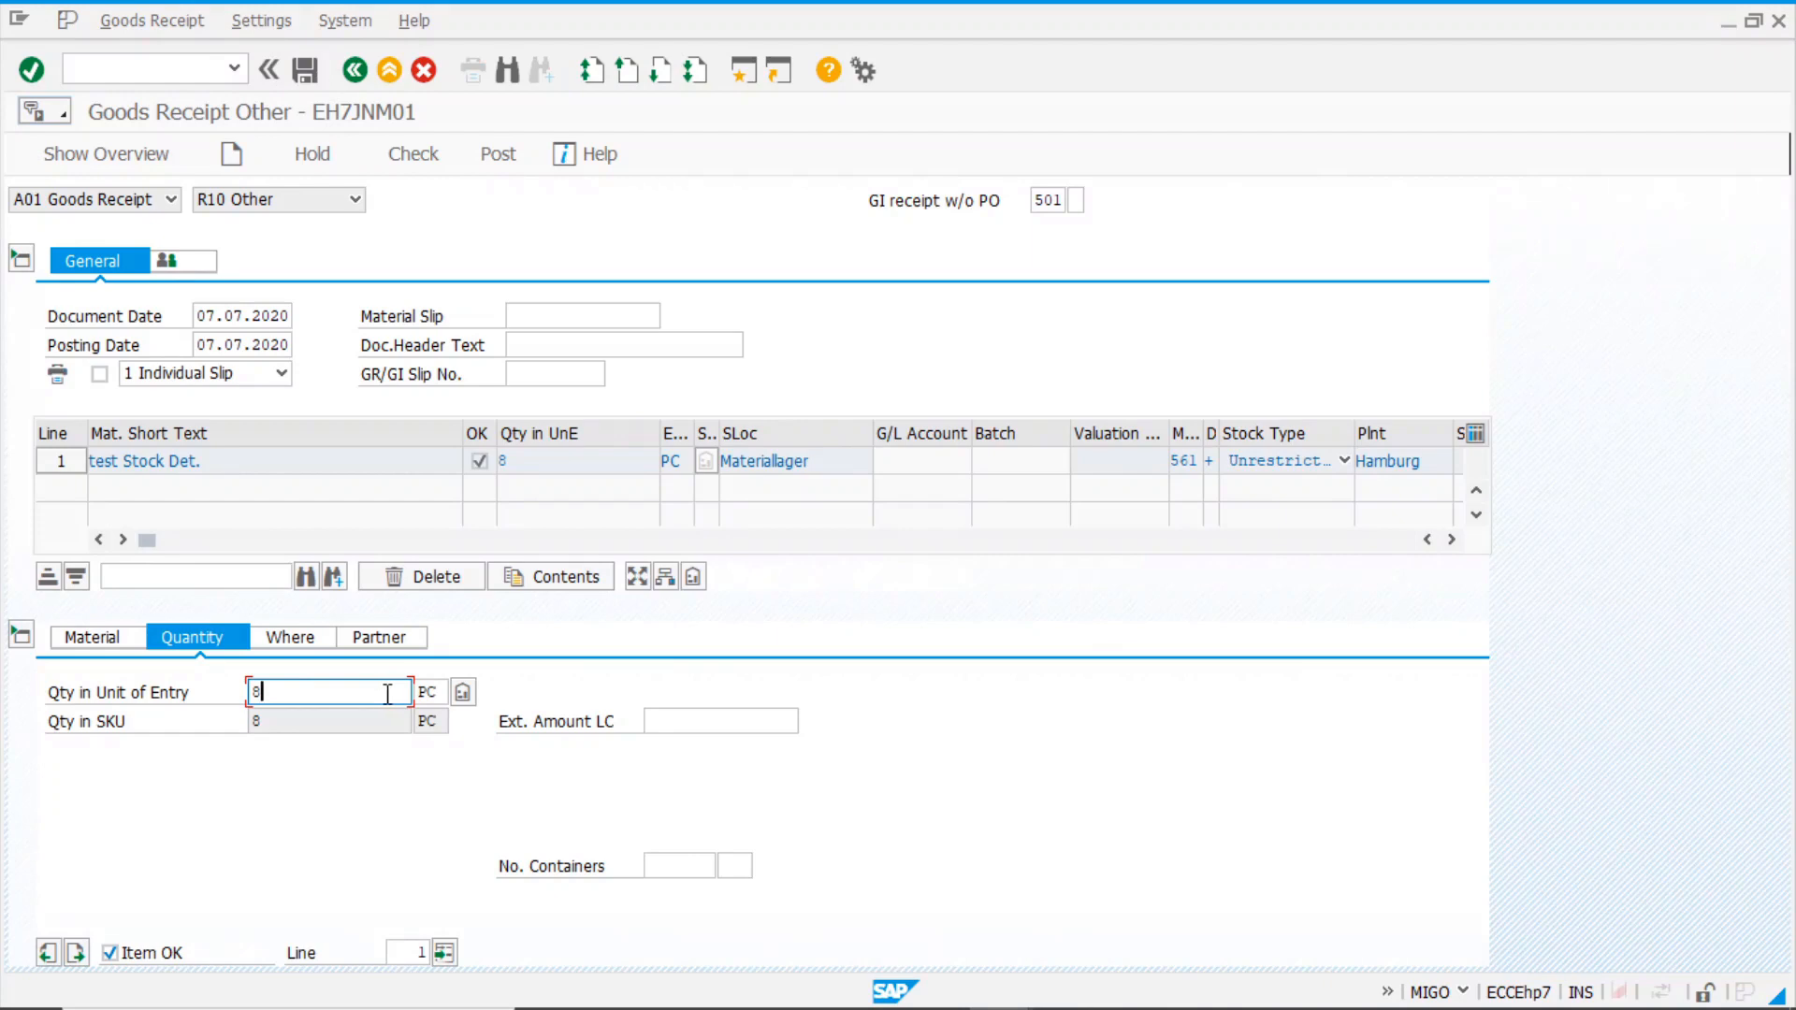
click(499, 156)
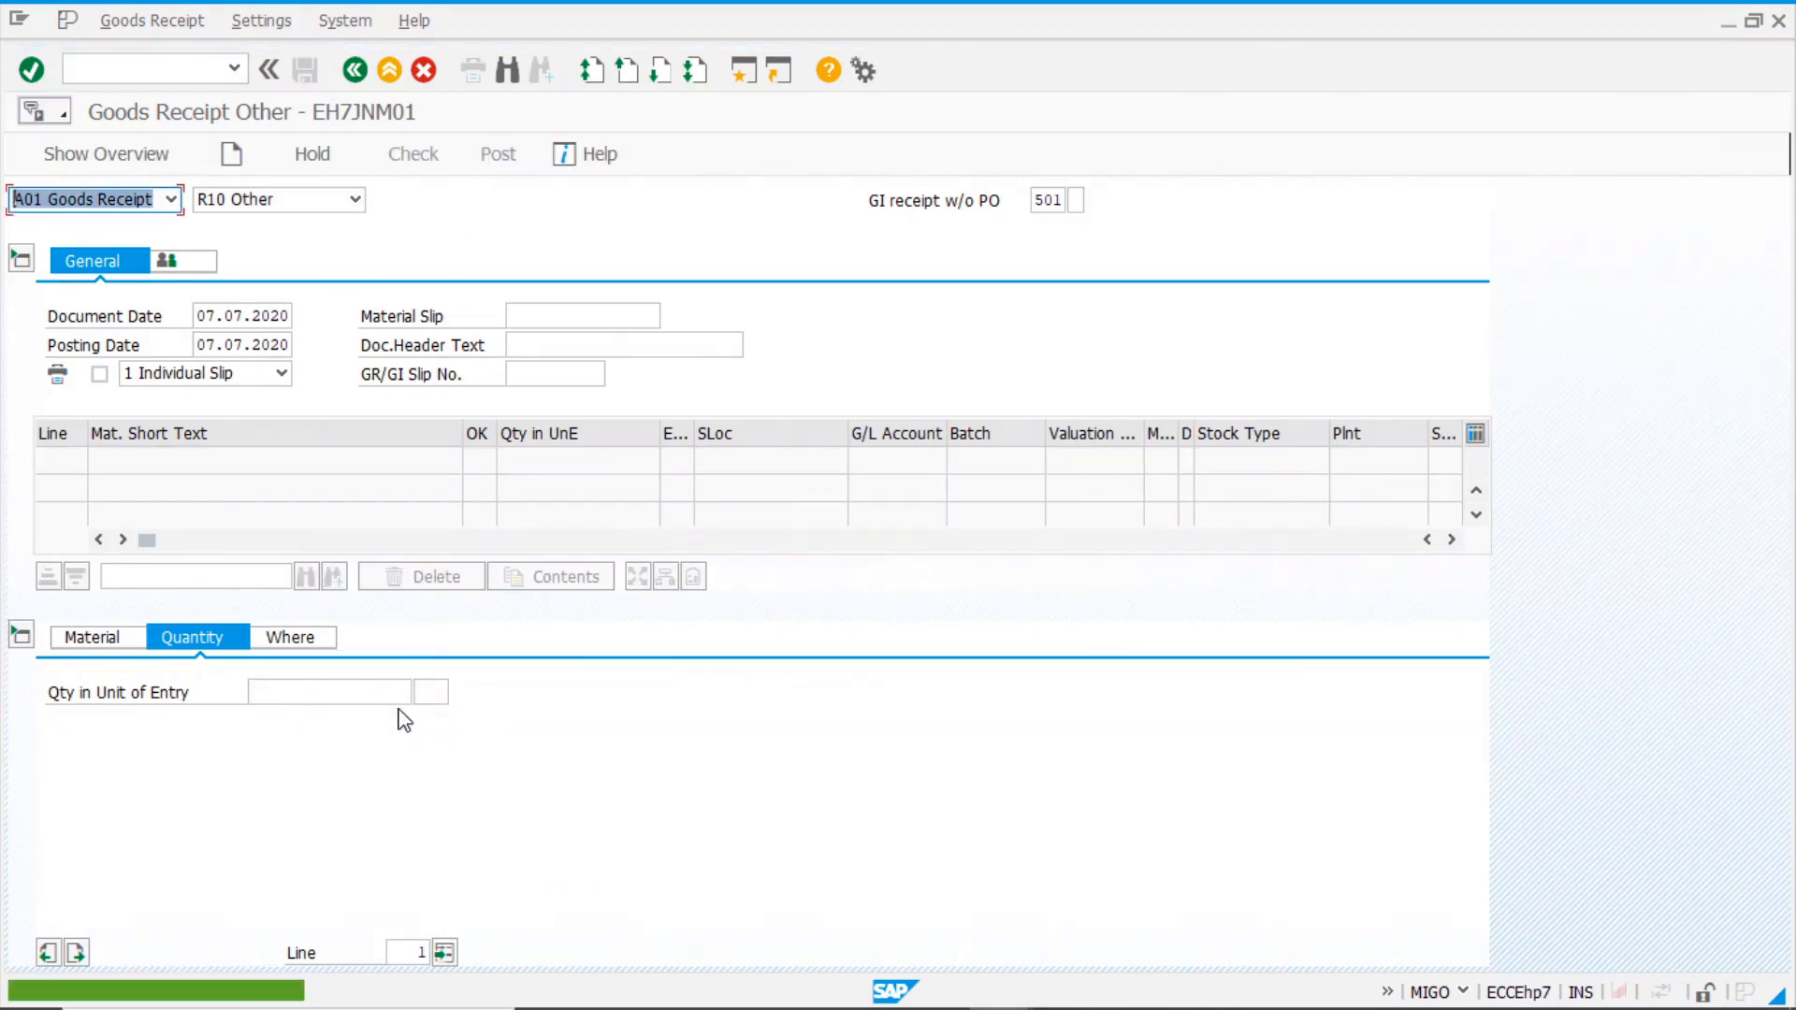
- Start a third goods receipt for material 6000162 with quantity 12
click(112, 640)
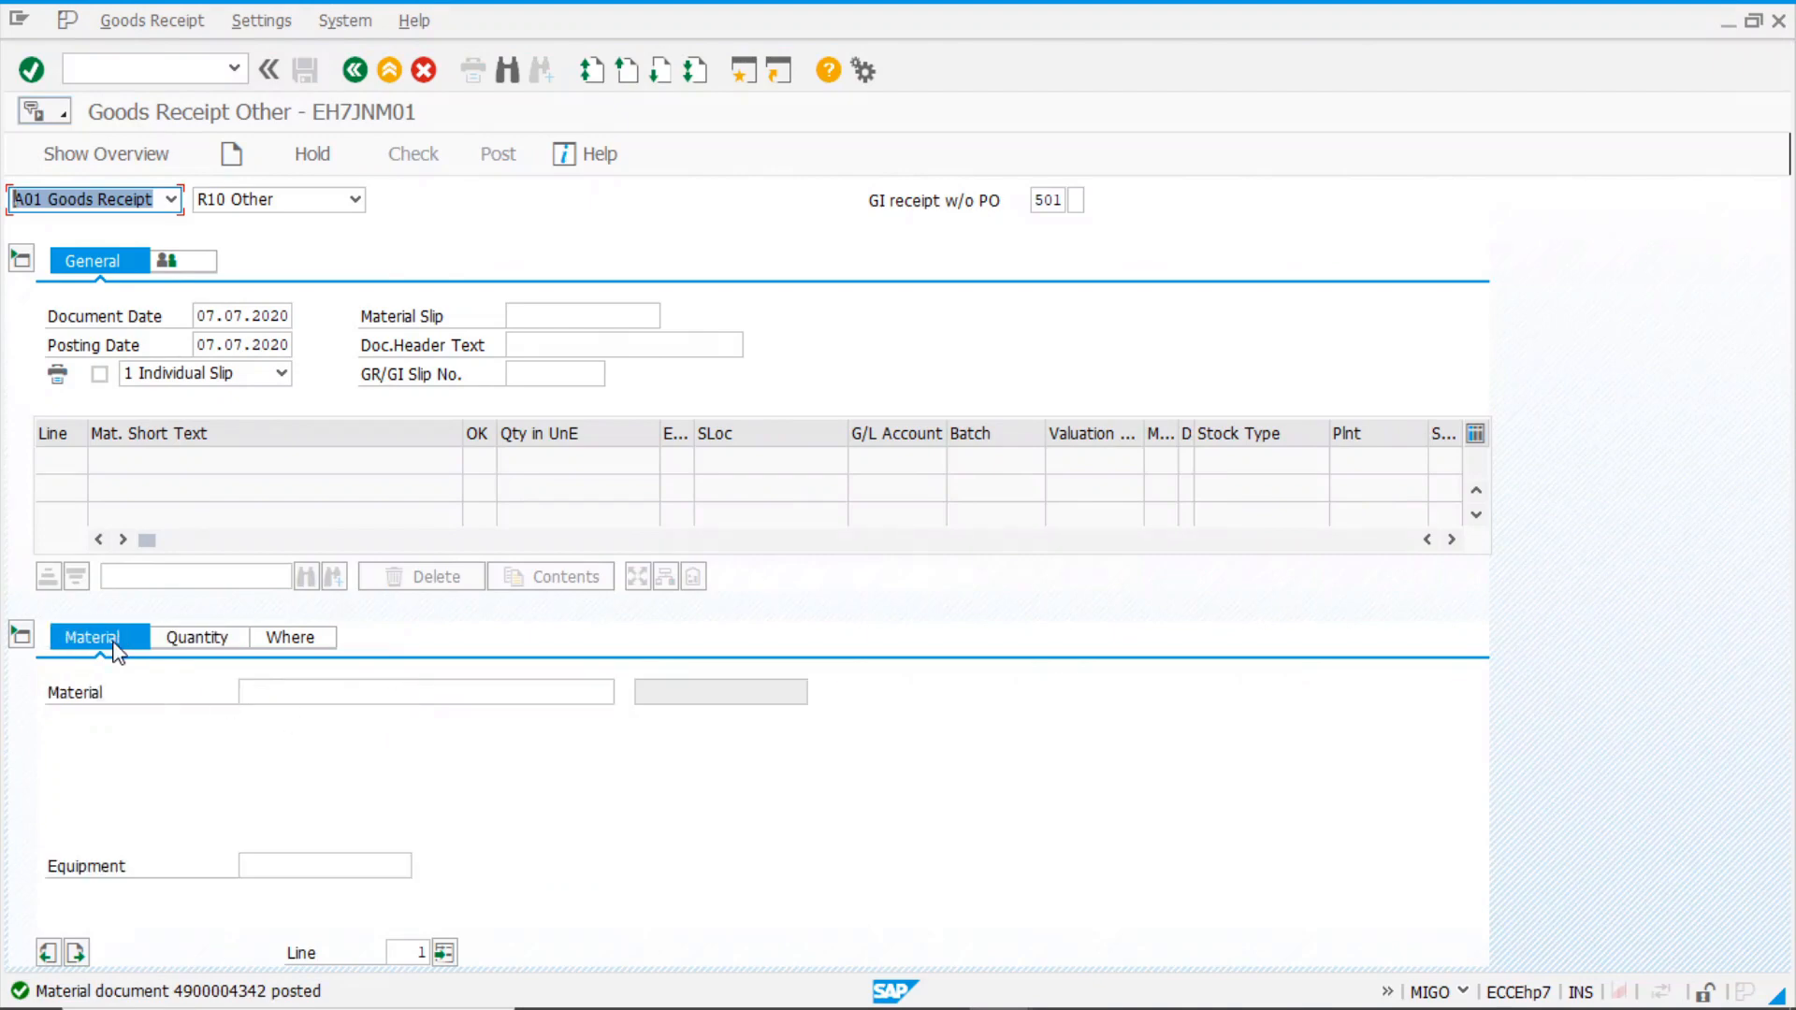
click(308, 694)
click(308, 714)
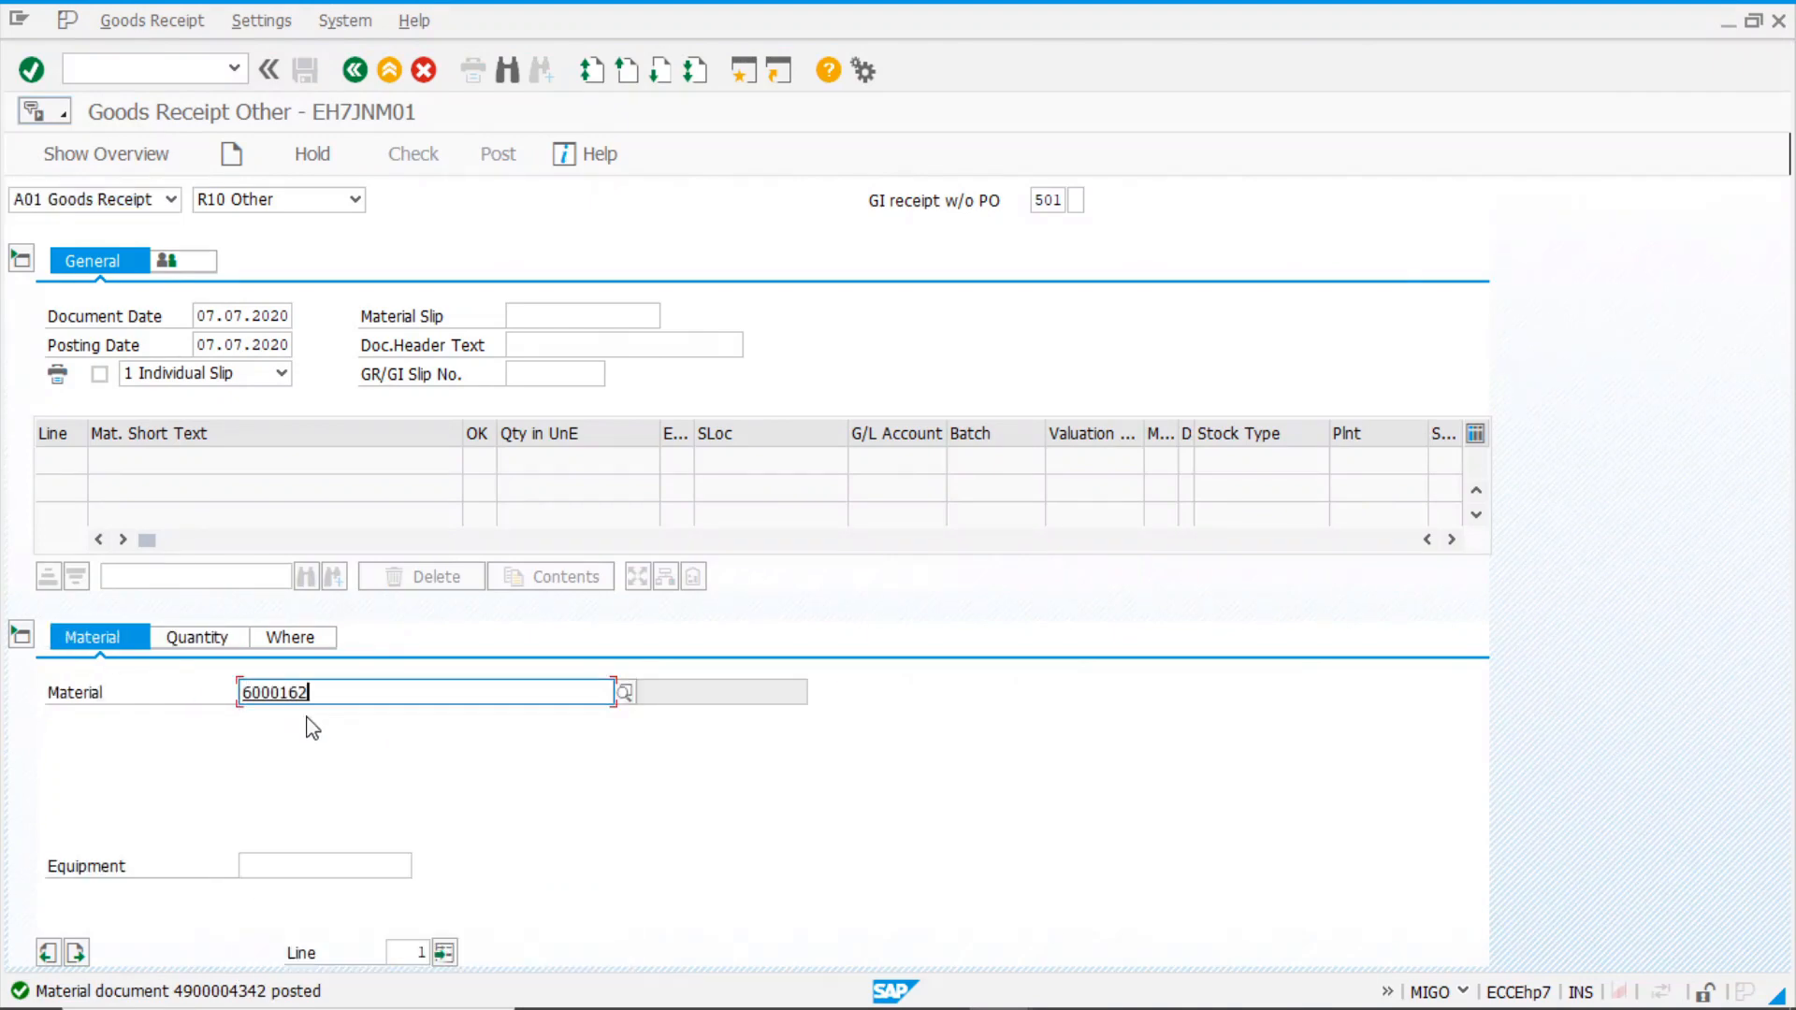
click(201, 640)
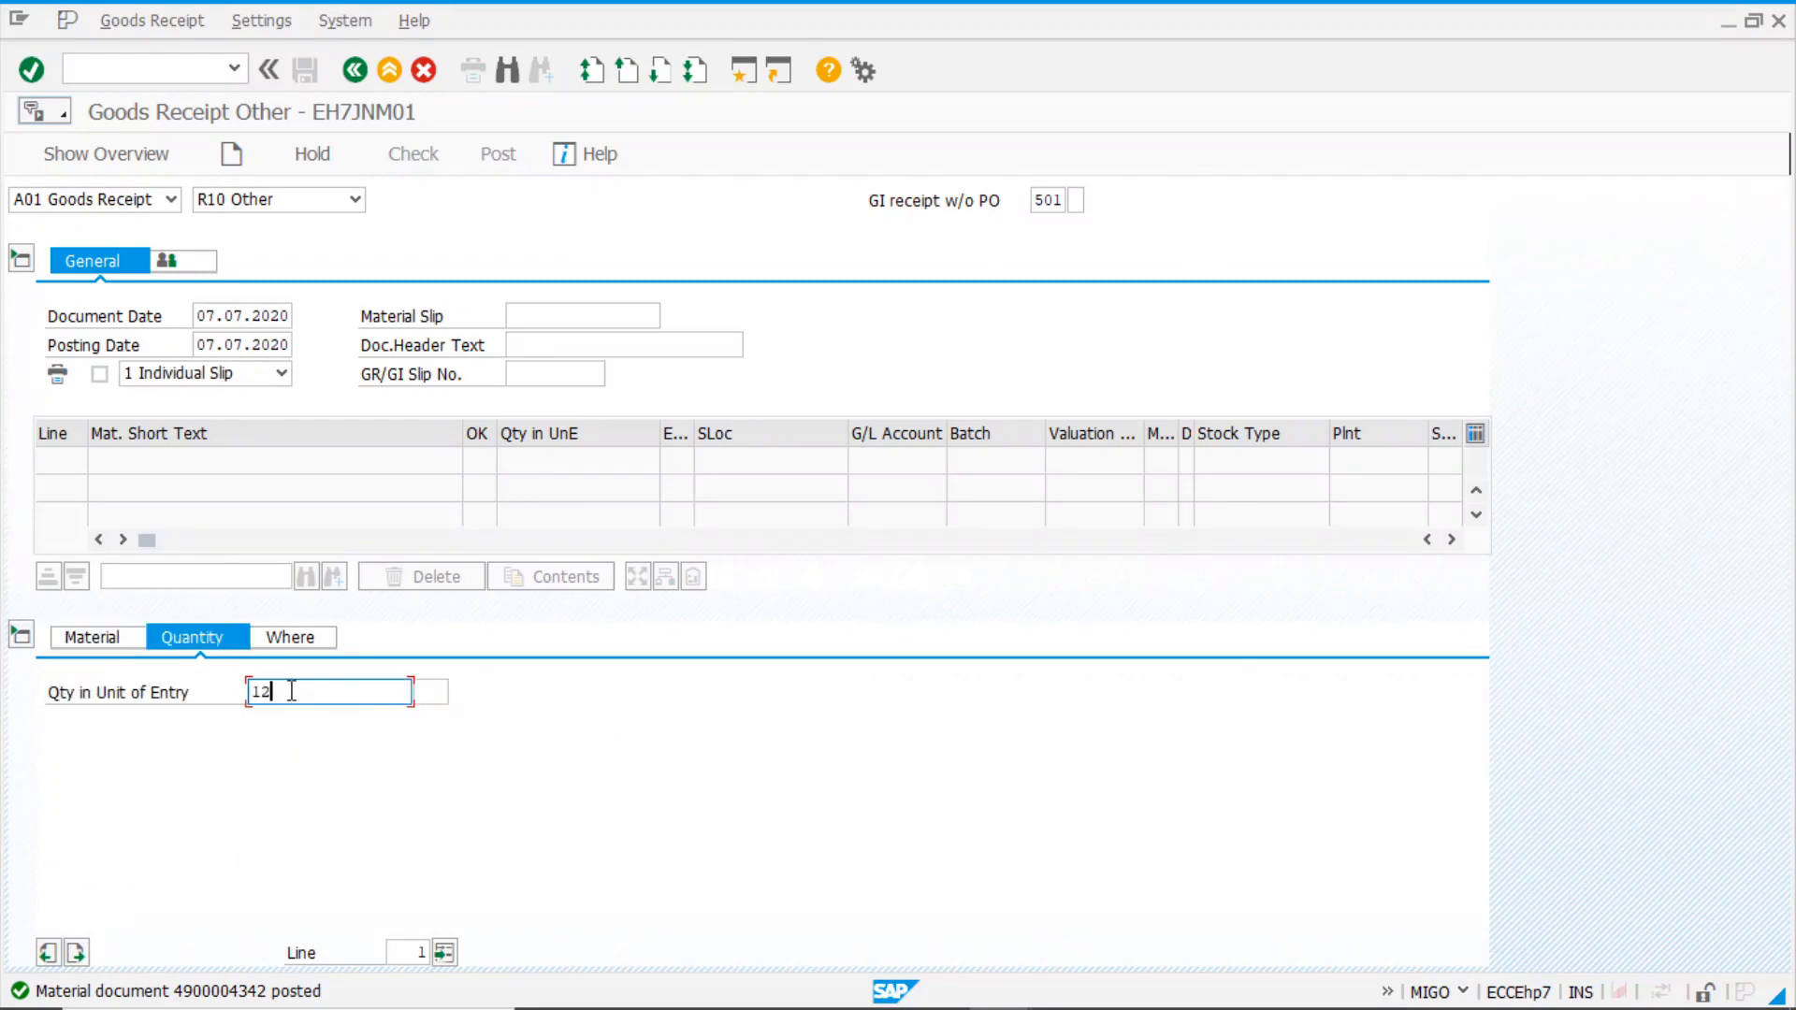
click(291, 691)
text(12)
- Enter special stock indicator K with movement type 501, plant 1000 and storage location 0001, and confirm the entries
click(297, 638)
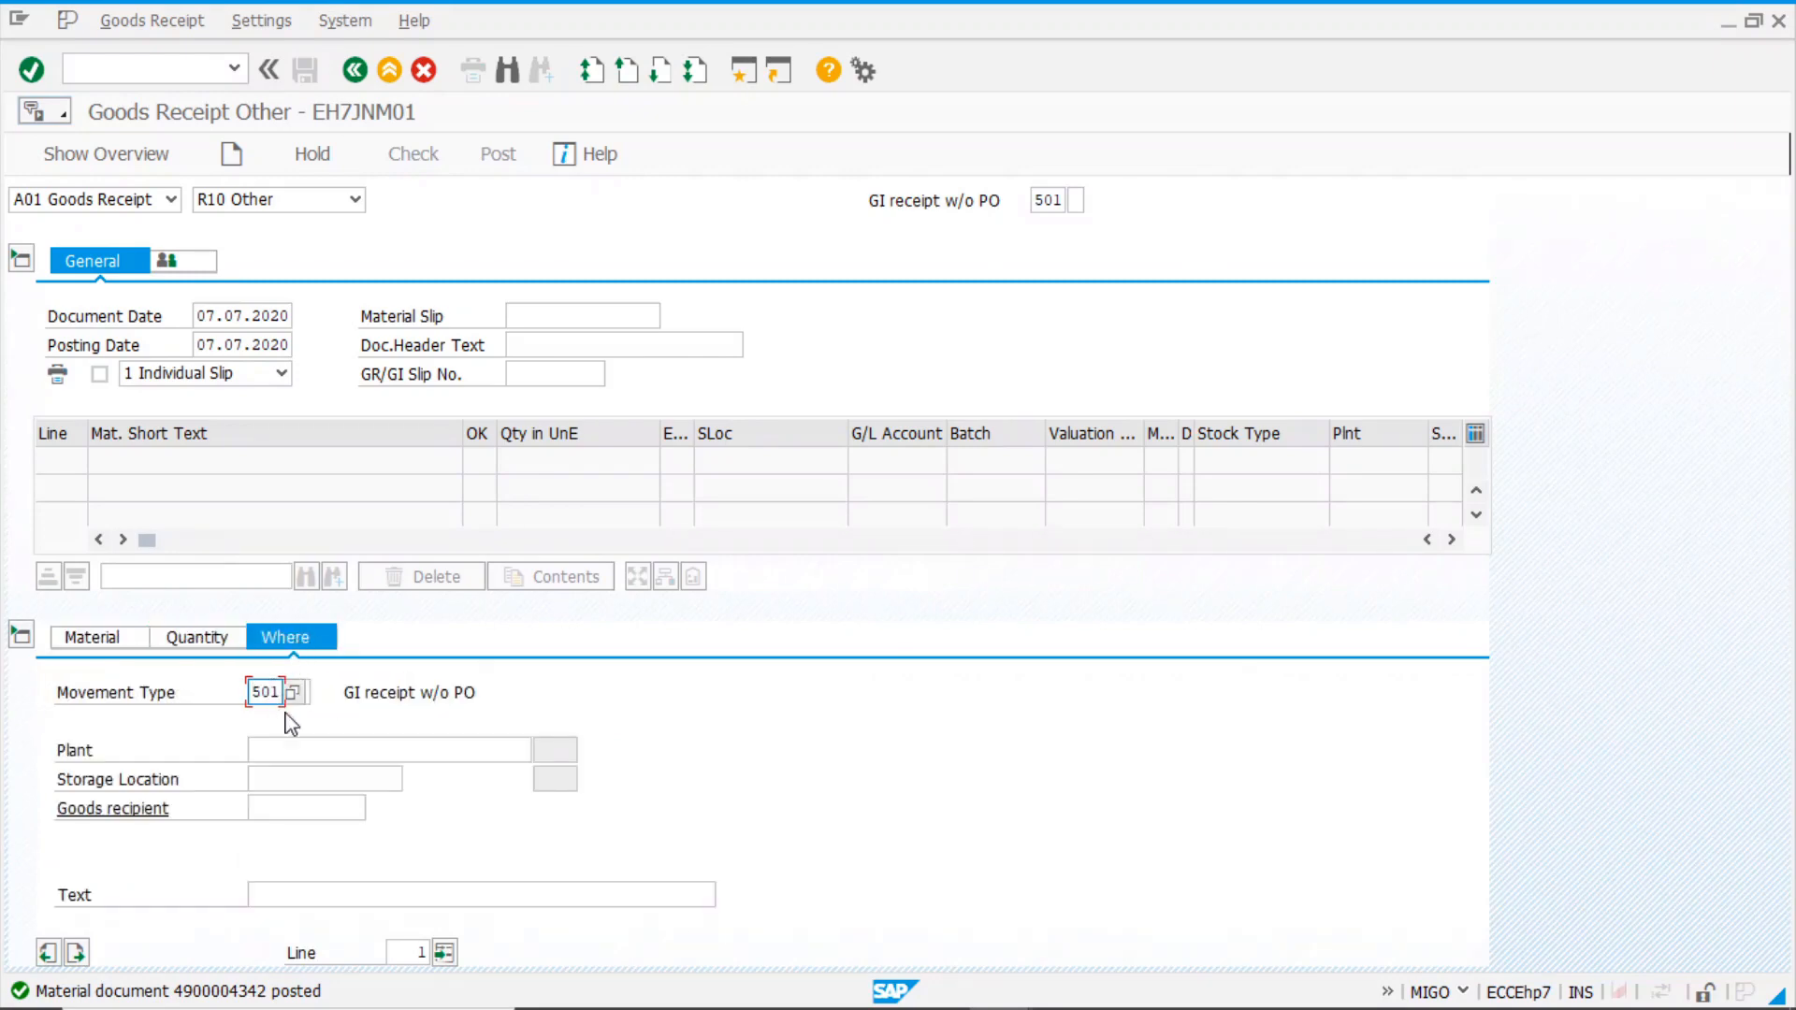
key(Tab)
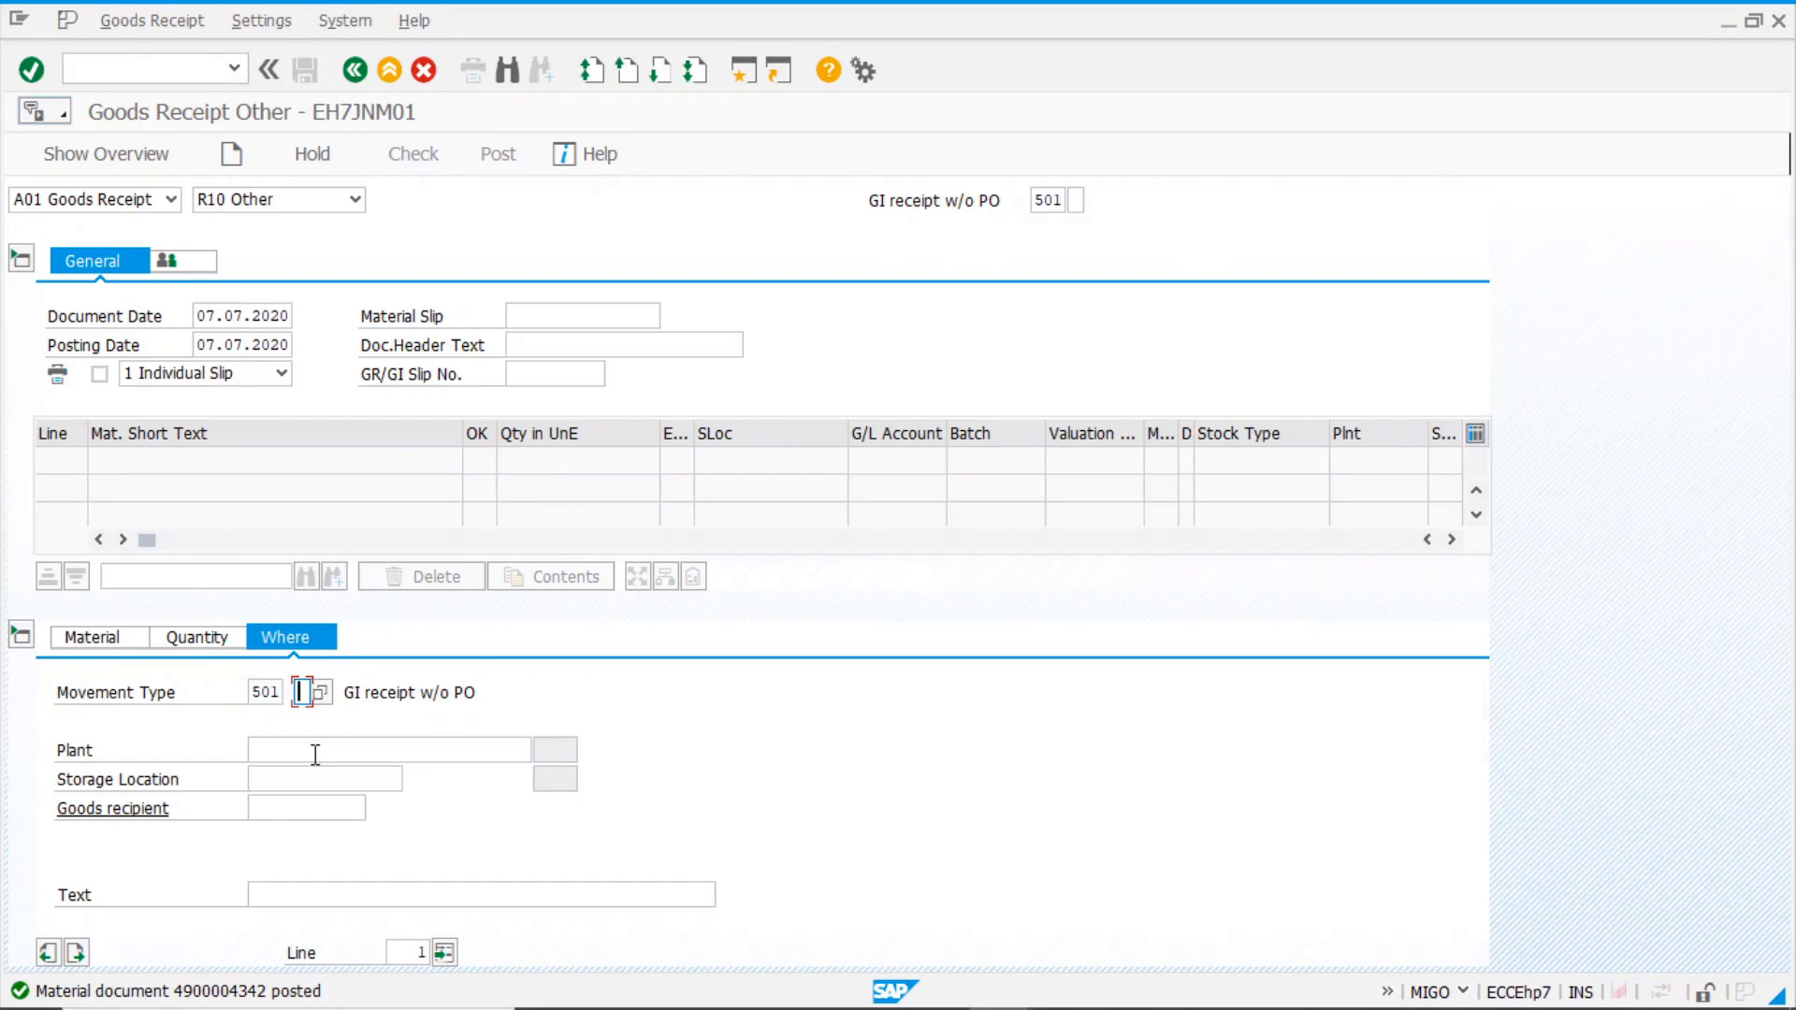
text(5)
key(BackSpace)
text(k)
click(326, 749)
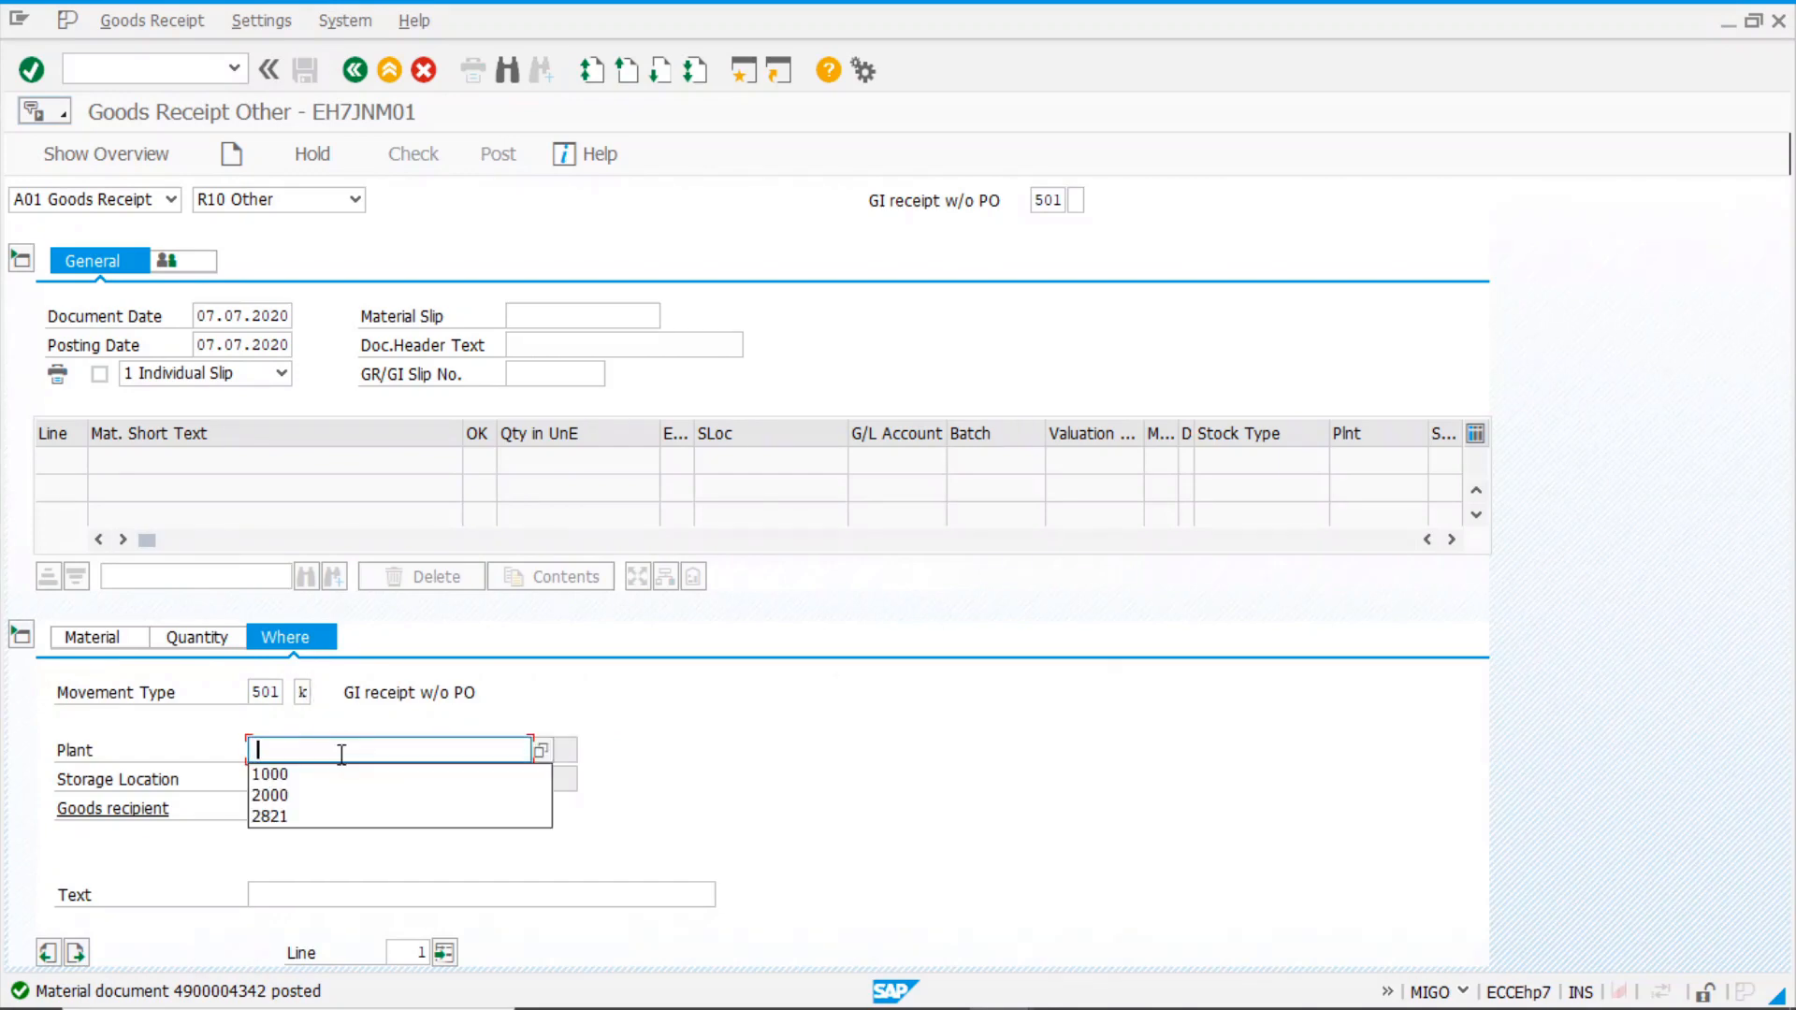
click(312, 776)
click(297, 779)
click(302, 807)
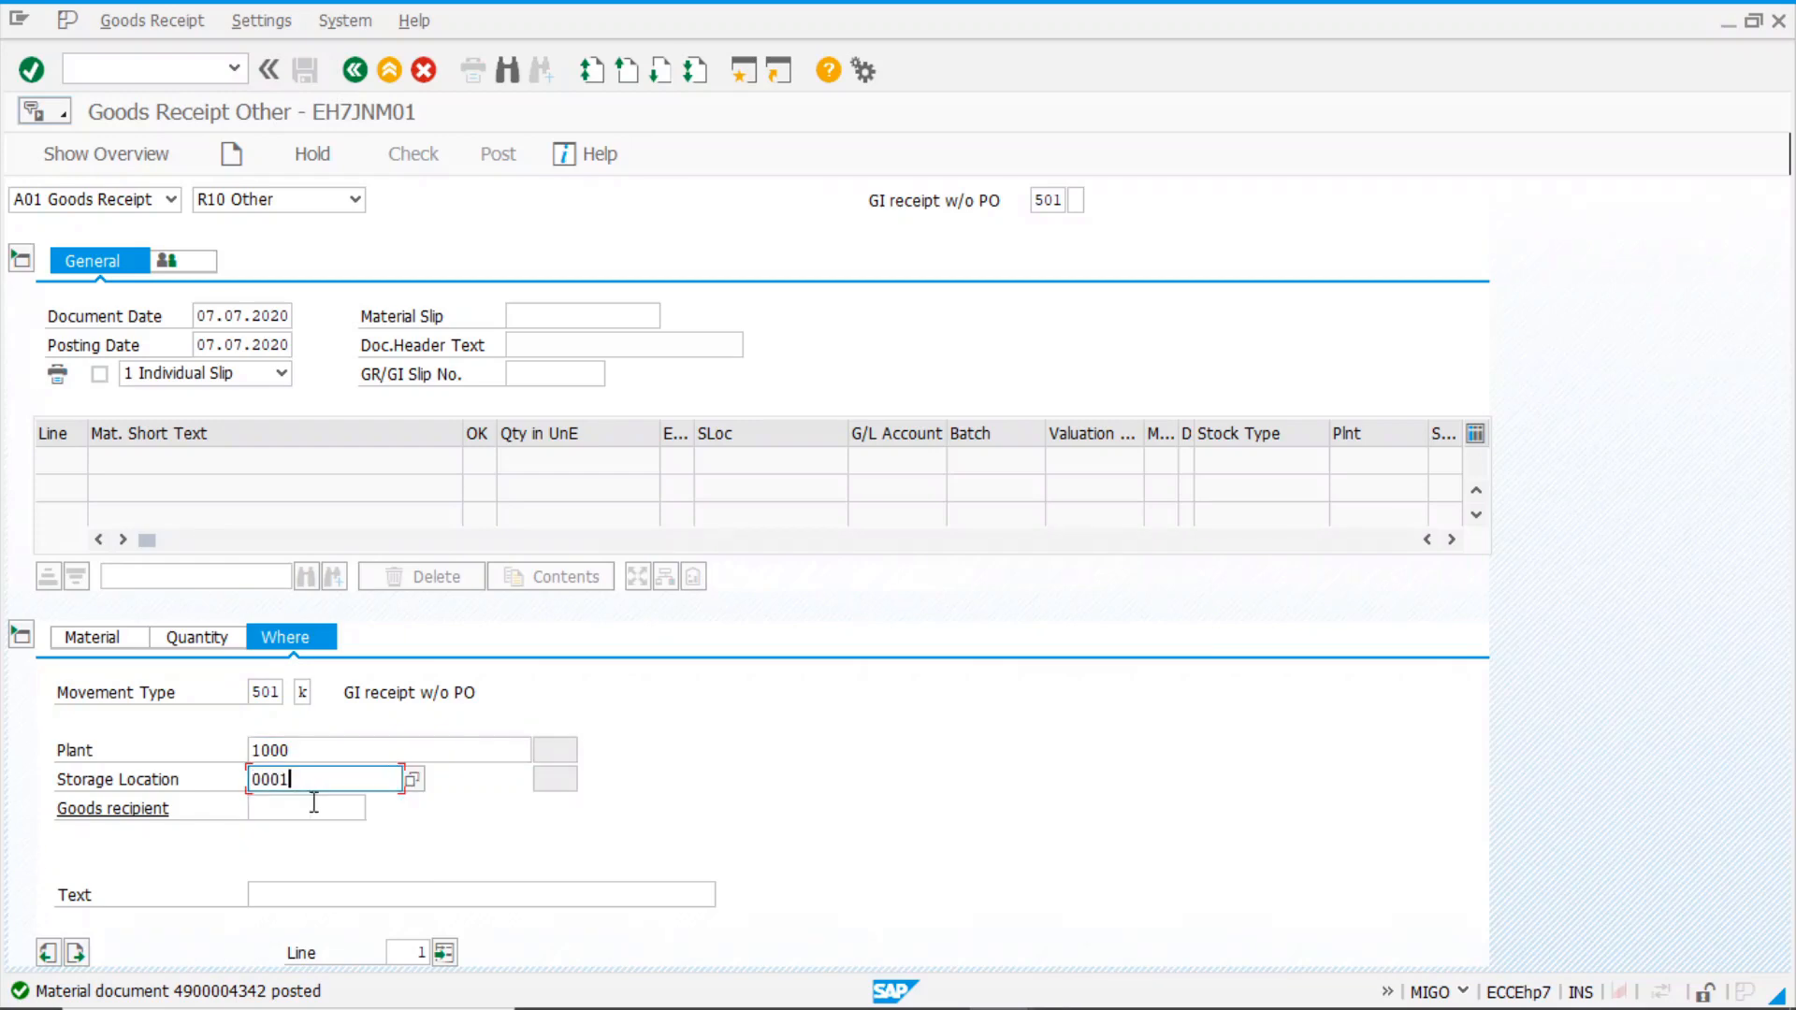
key(Return)
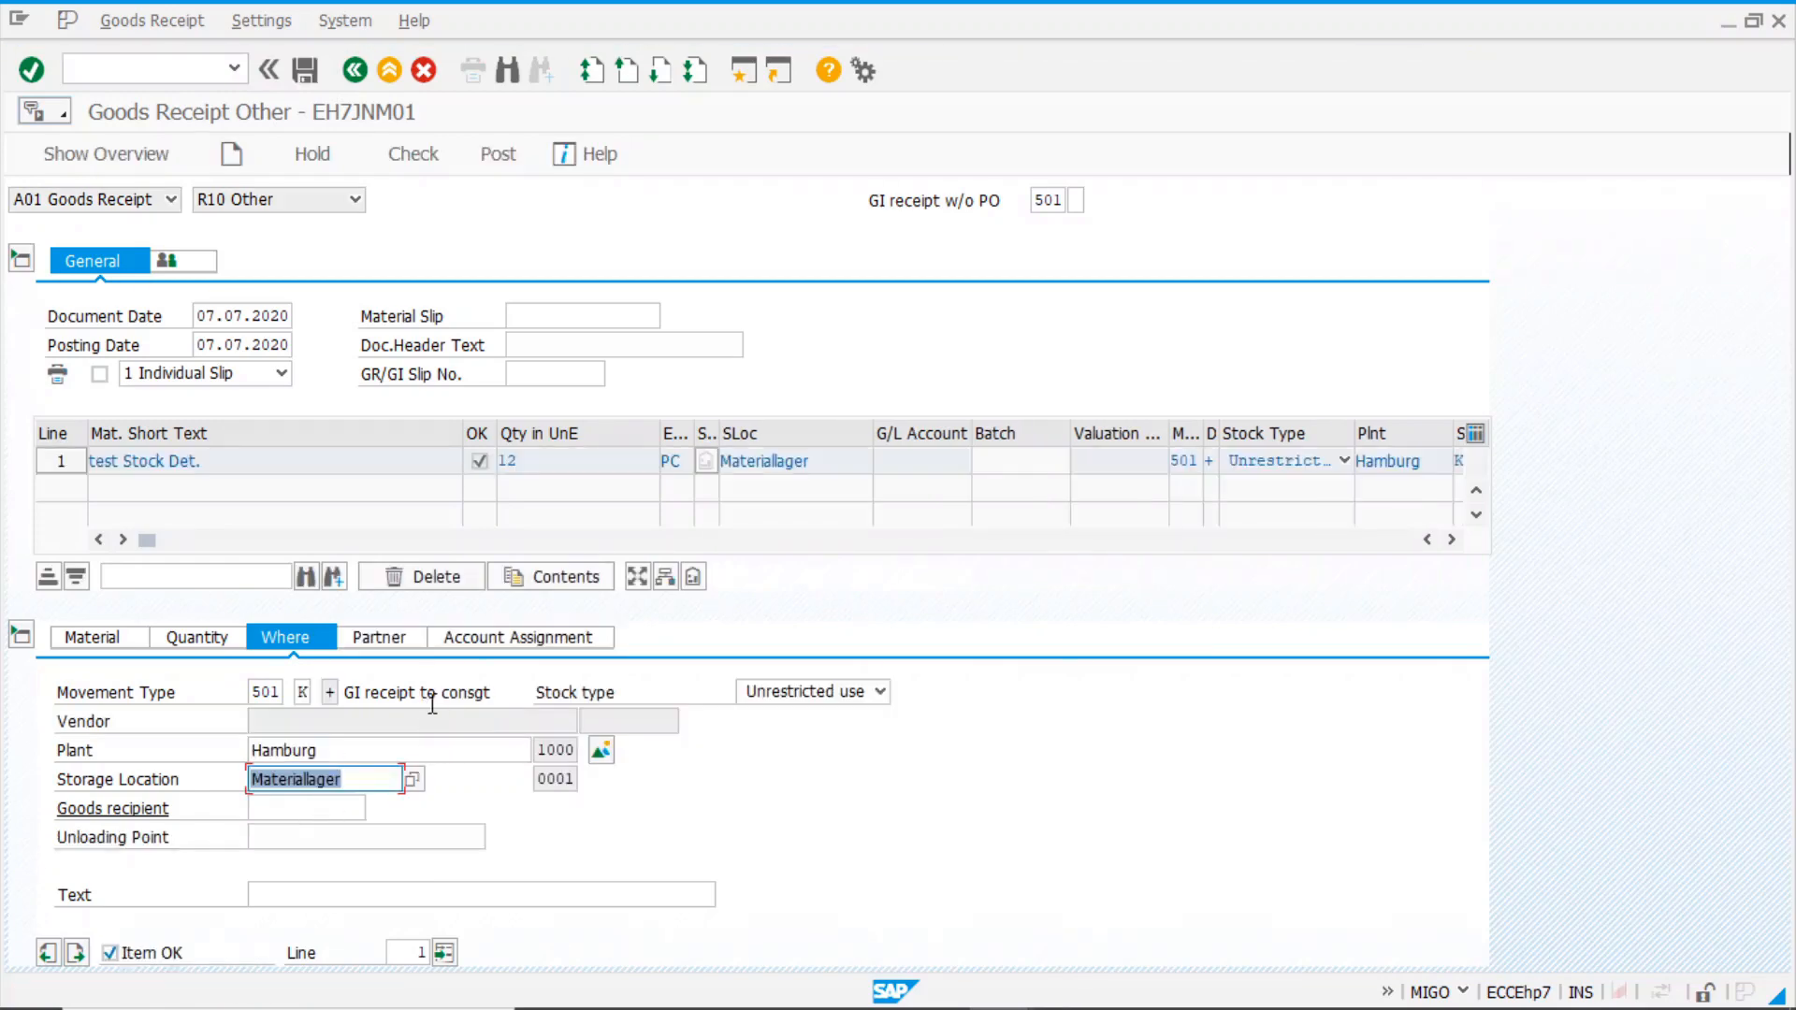
- Assign vendor 1111 to the consignment receipt, check the item quantity, and try to post it
click(379, 638)
text(1)
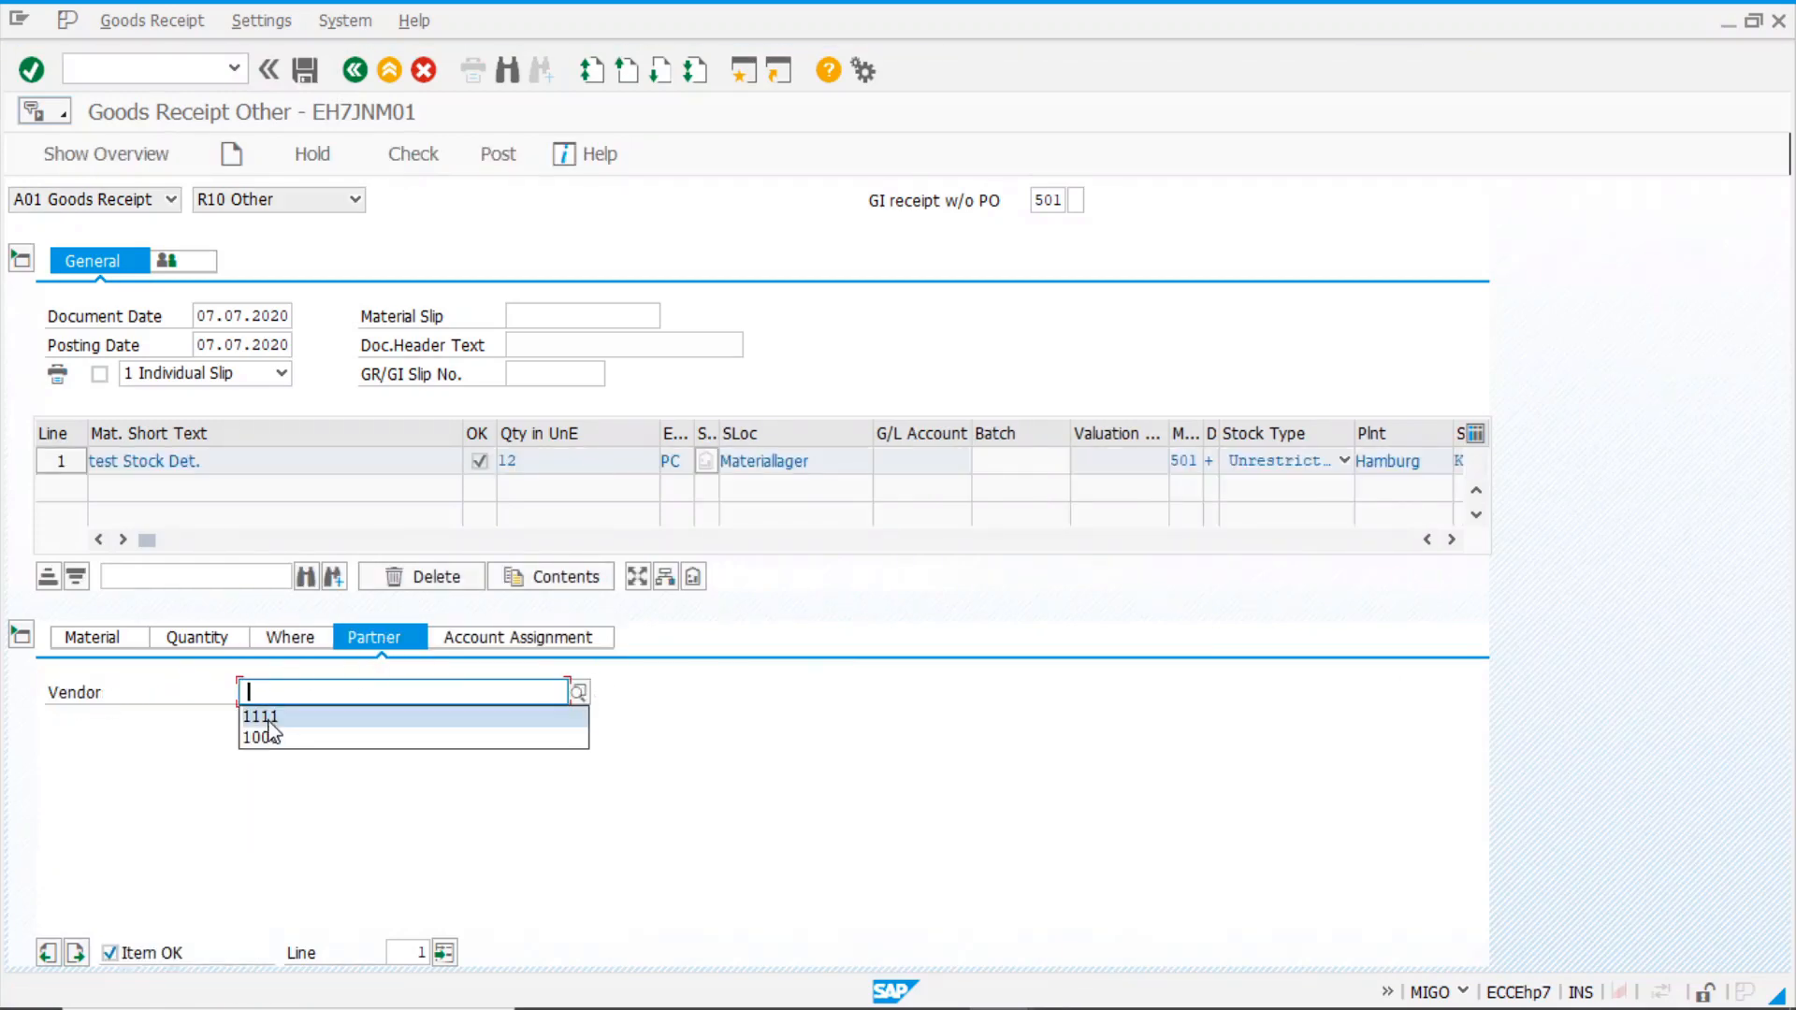
click(263, 719)
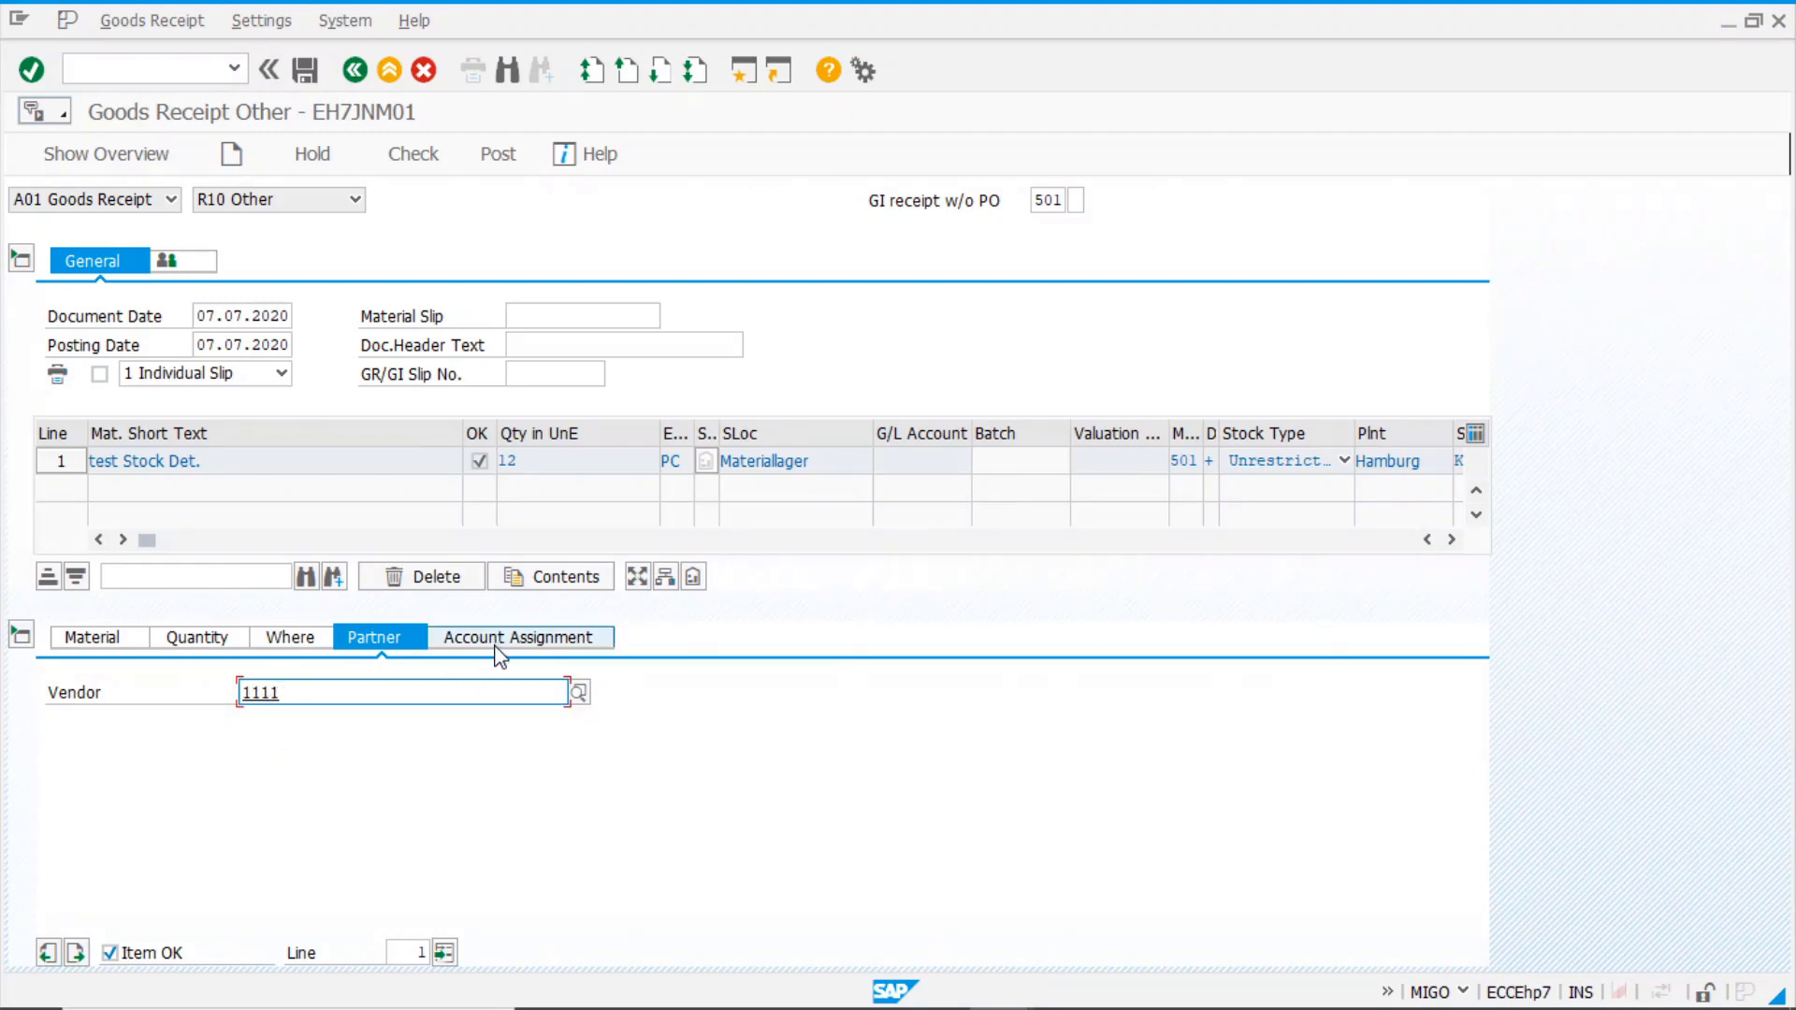
click(198, 645)
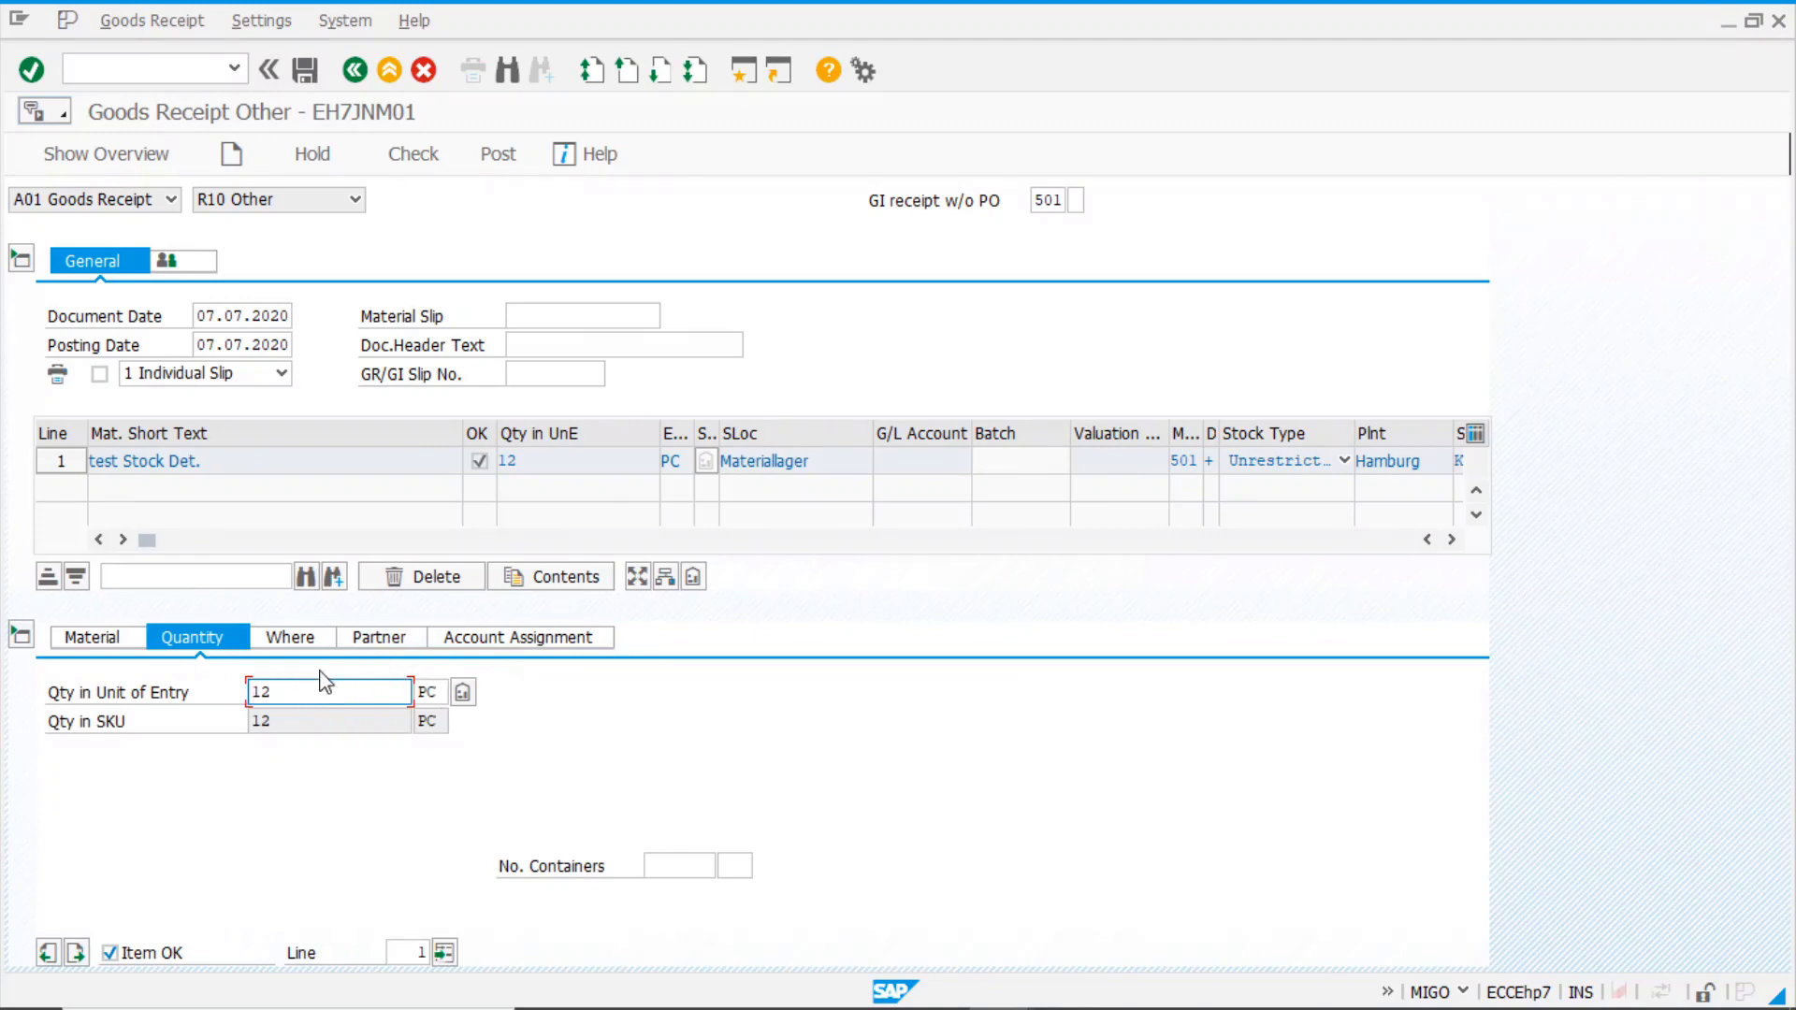
click(498, 153)
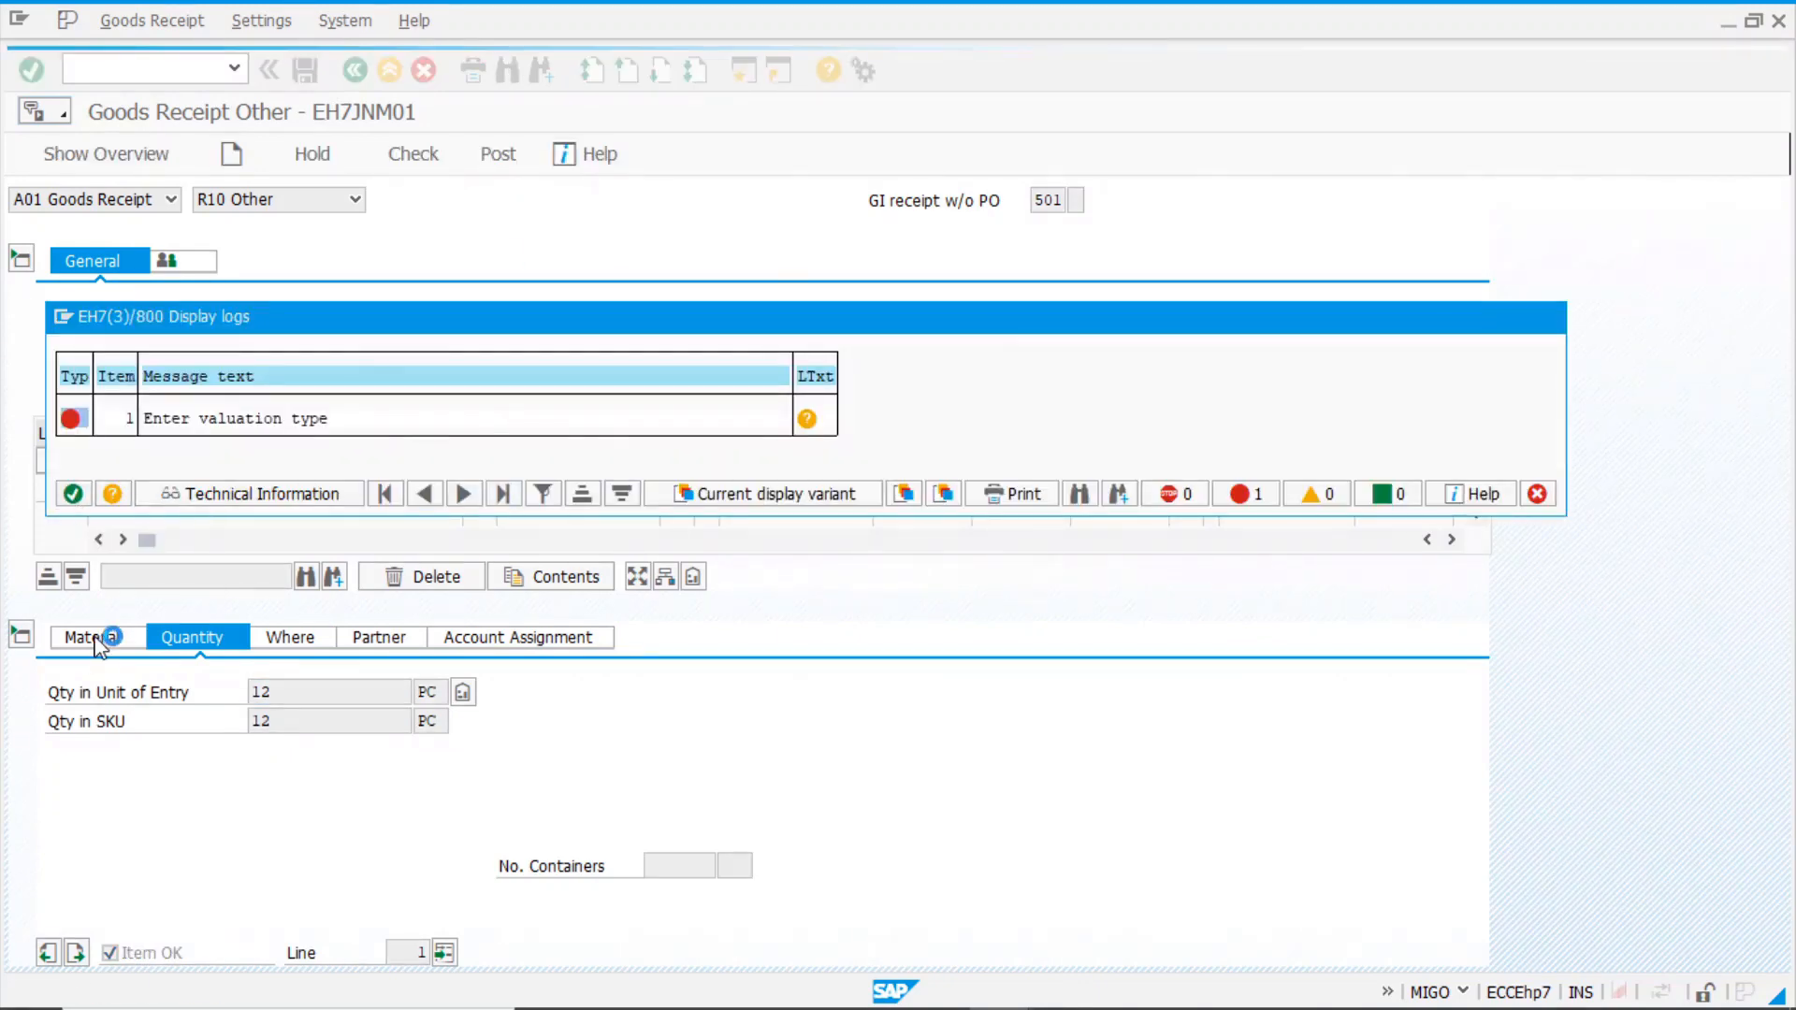
- Set the consignment item's valuation type to GRADE A and post the goods receipt
click(100, 644)
click(711, 778)
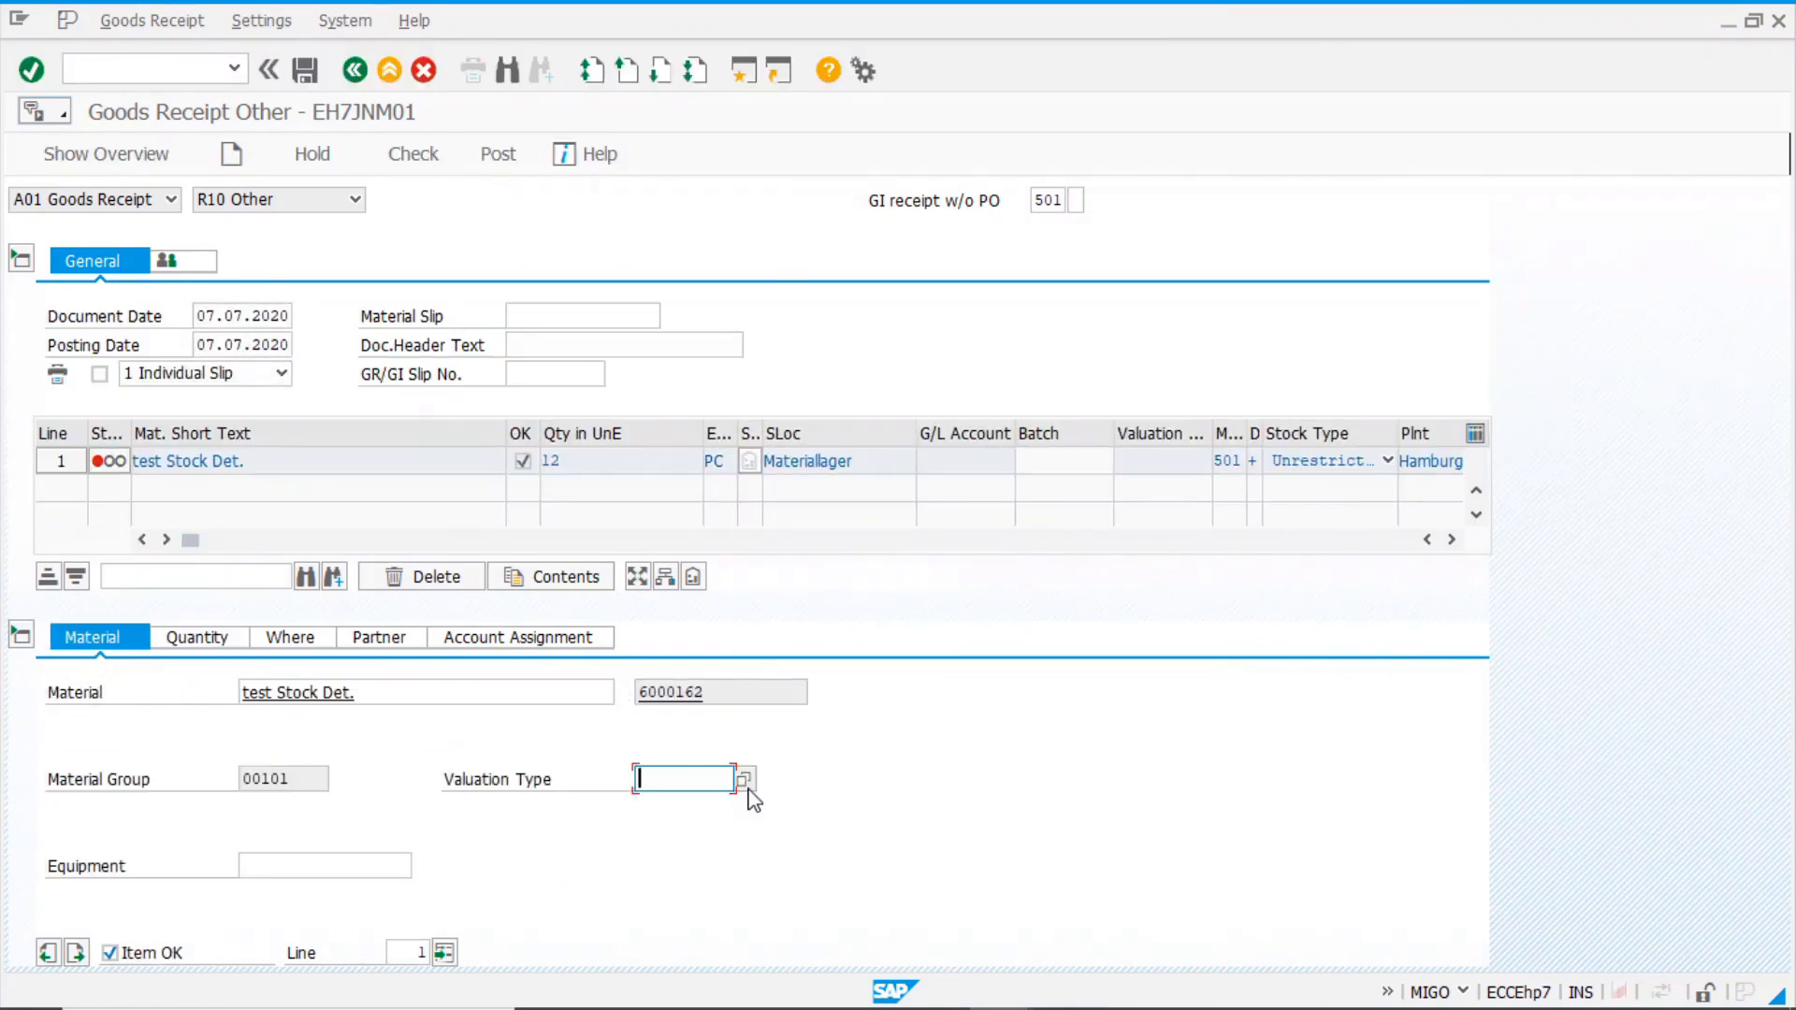
click(746, 780)
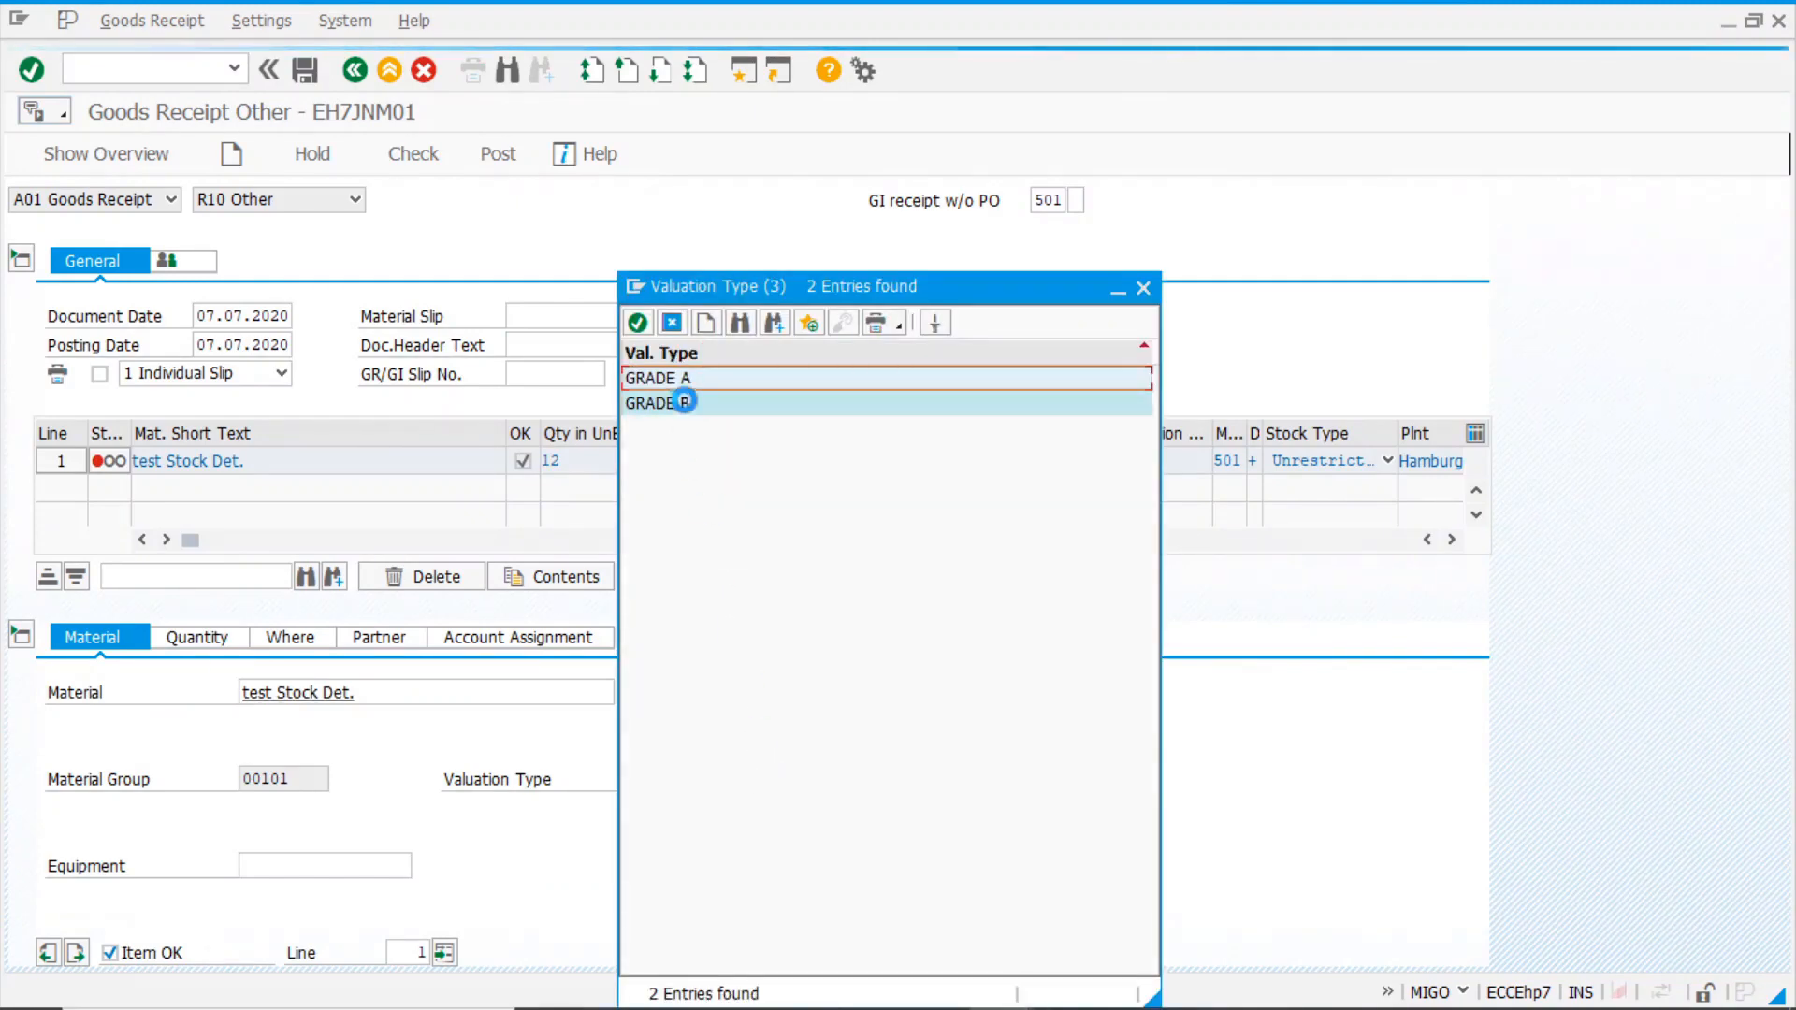
double_click(682, 377)
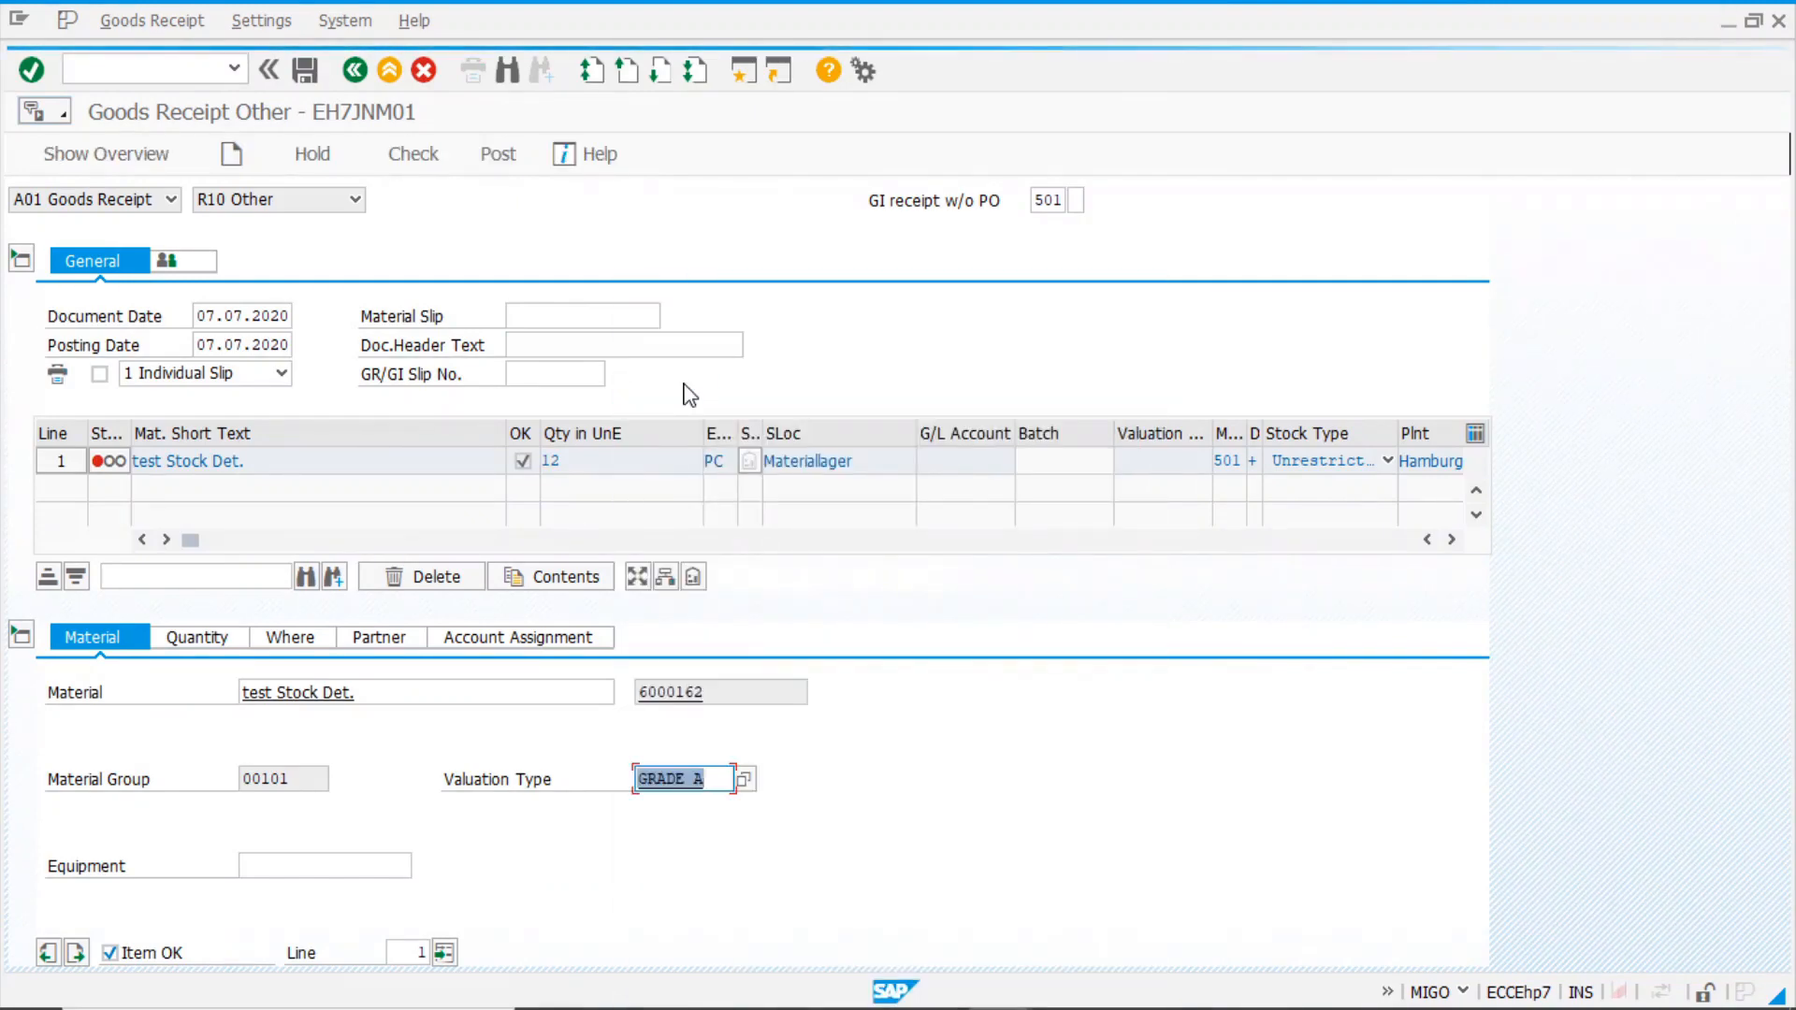
click(305, 73)
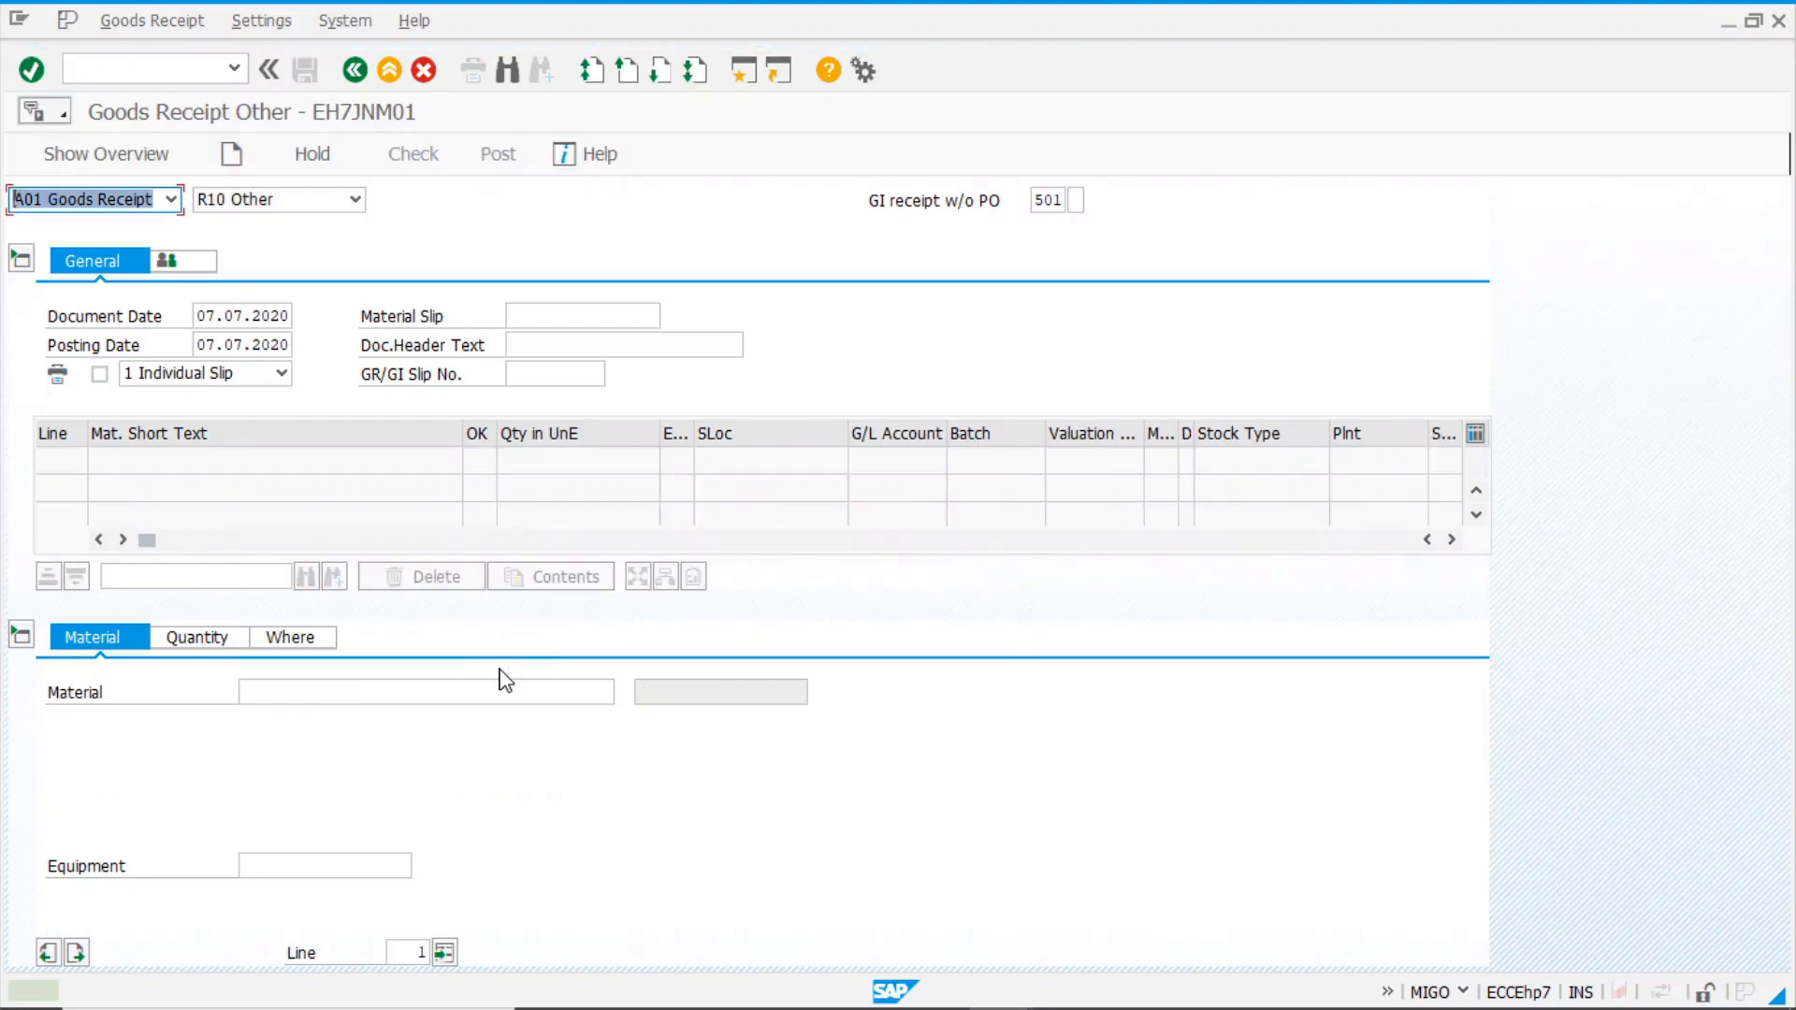
- Switch to the General Table Display session and run transaction MMBE for material 6000162 in plant 1000
mouse_move(799, 1006)
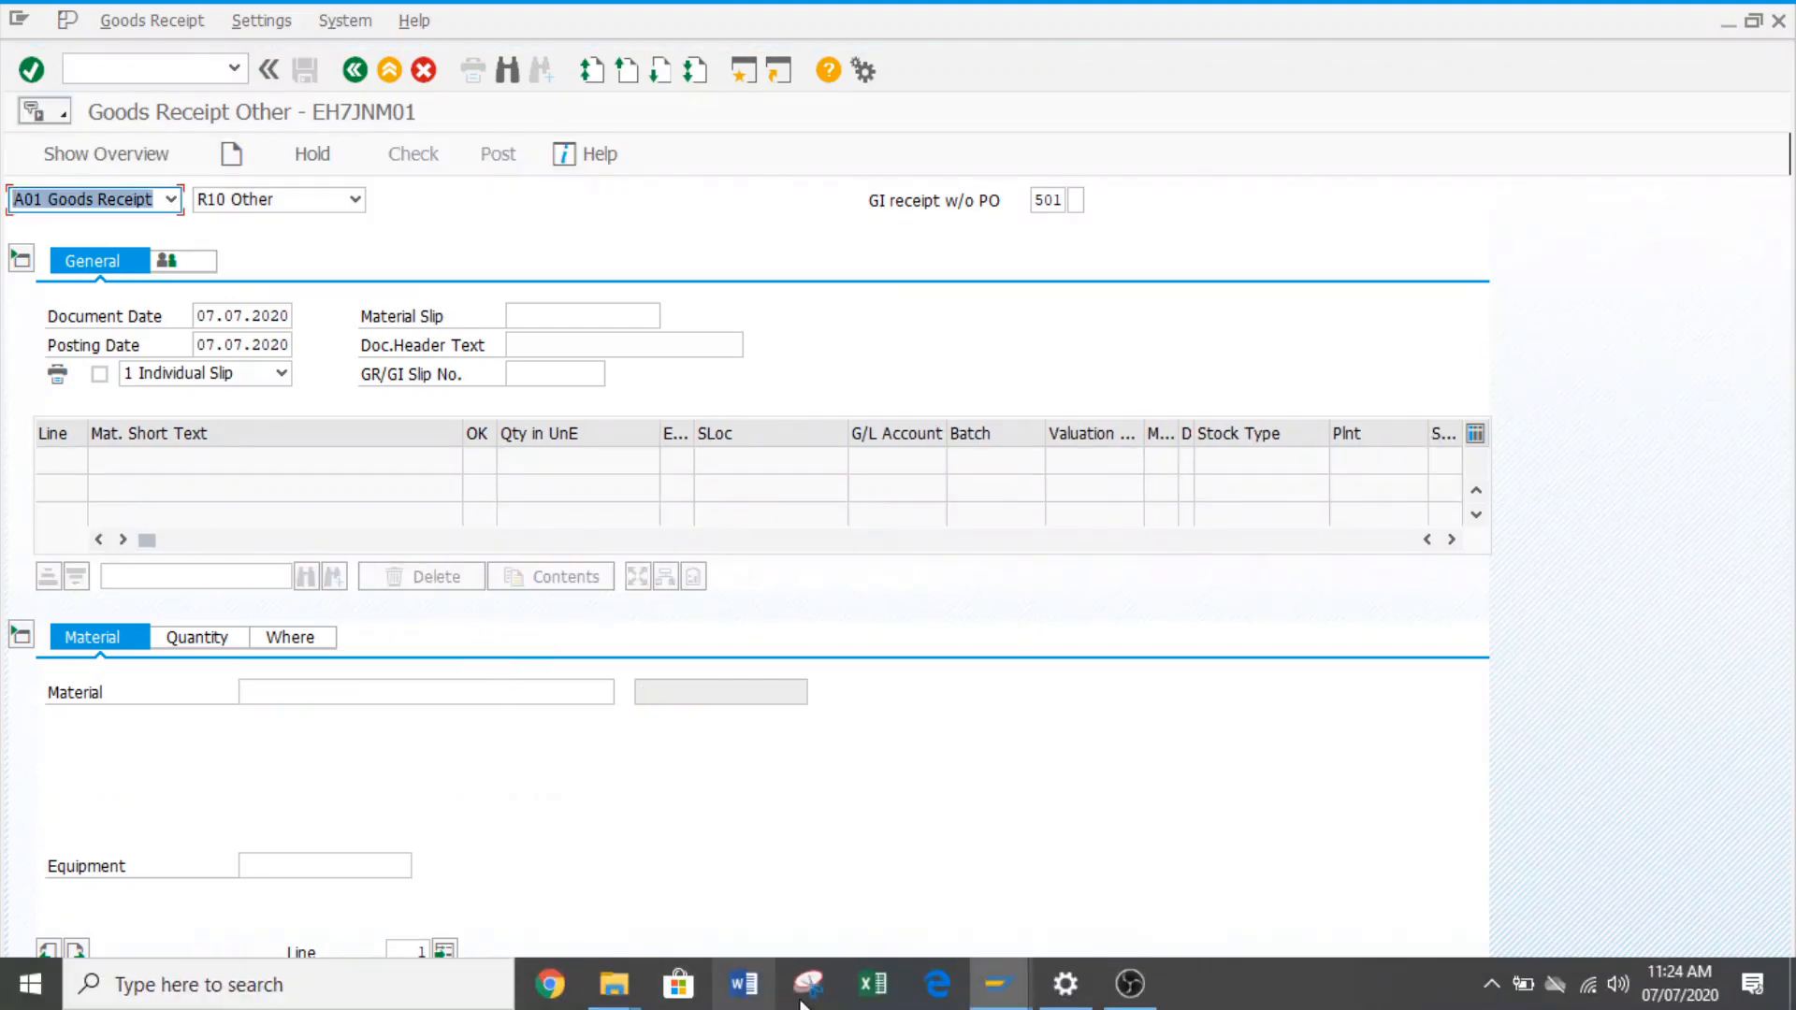
mouse_move(999, 983)
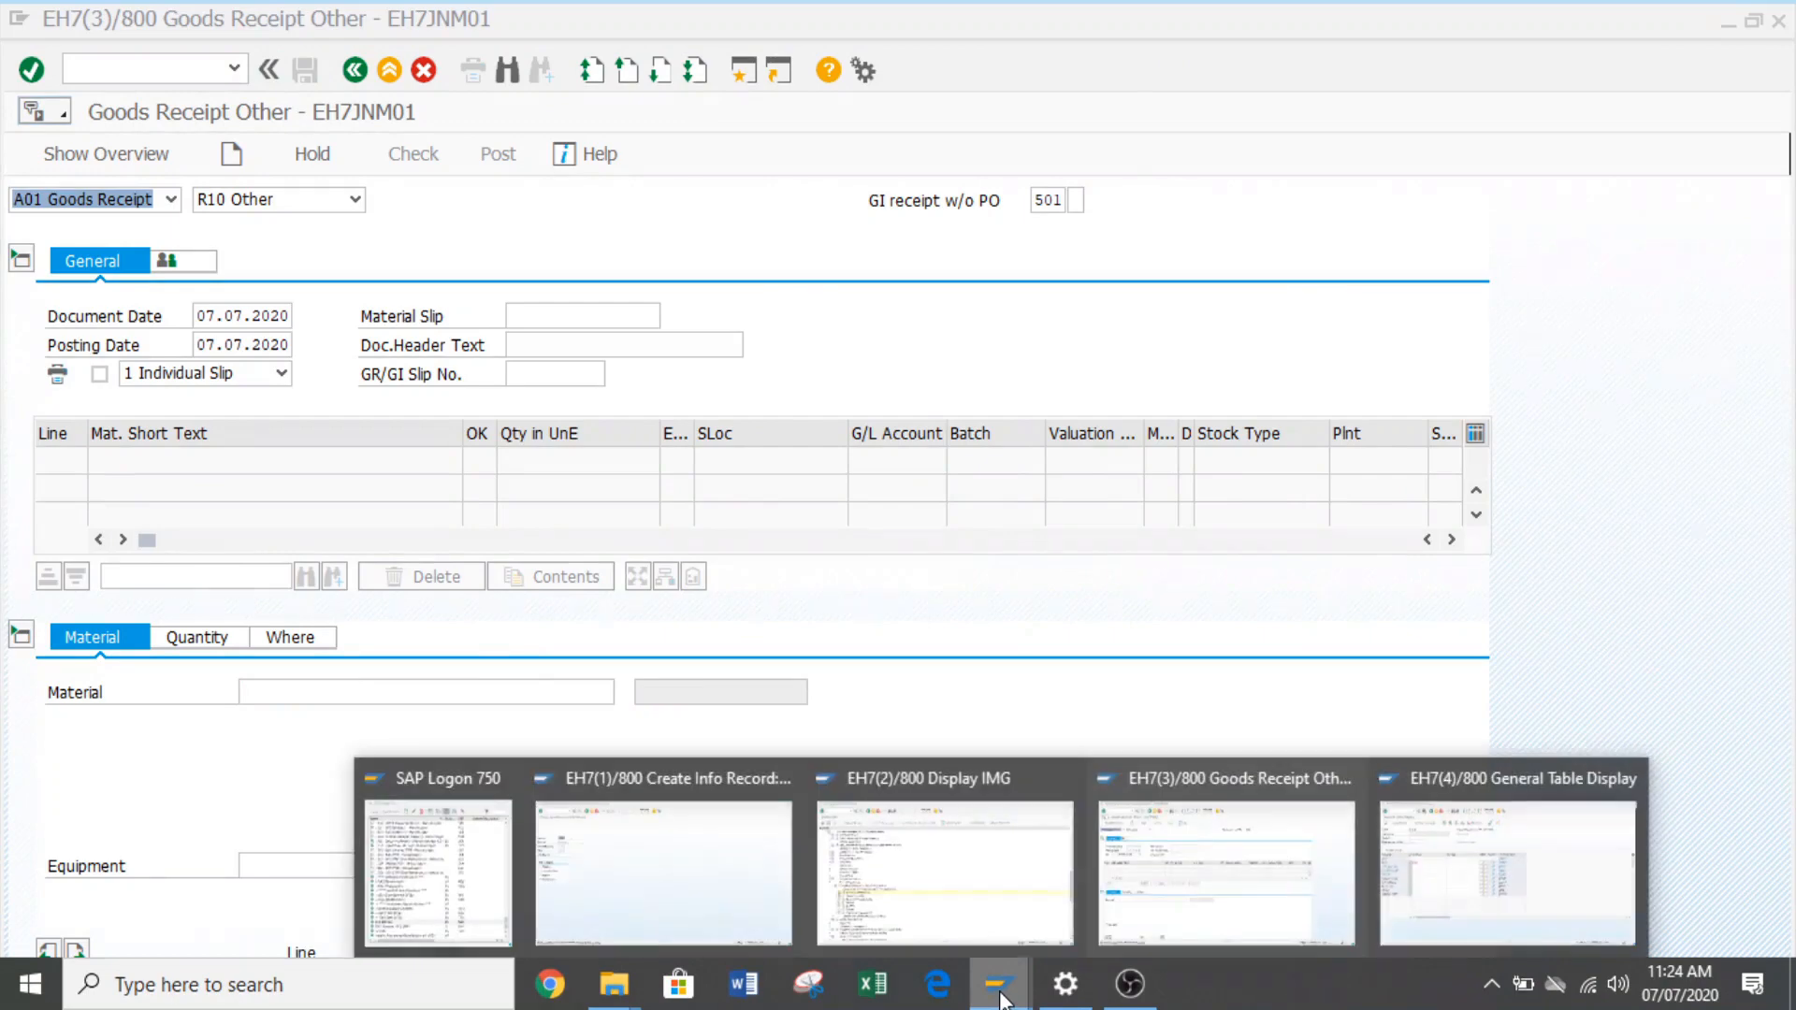
click(1528, 883)
click(187, 77)
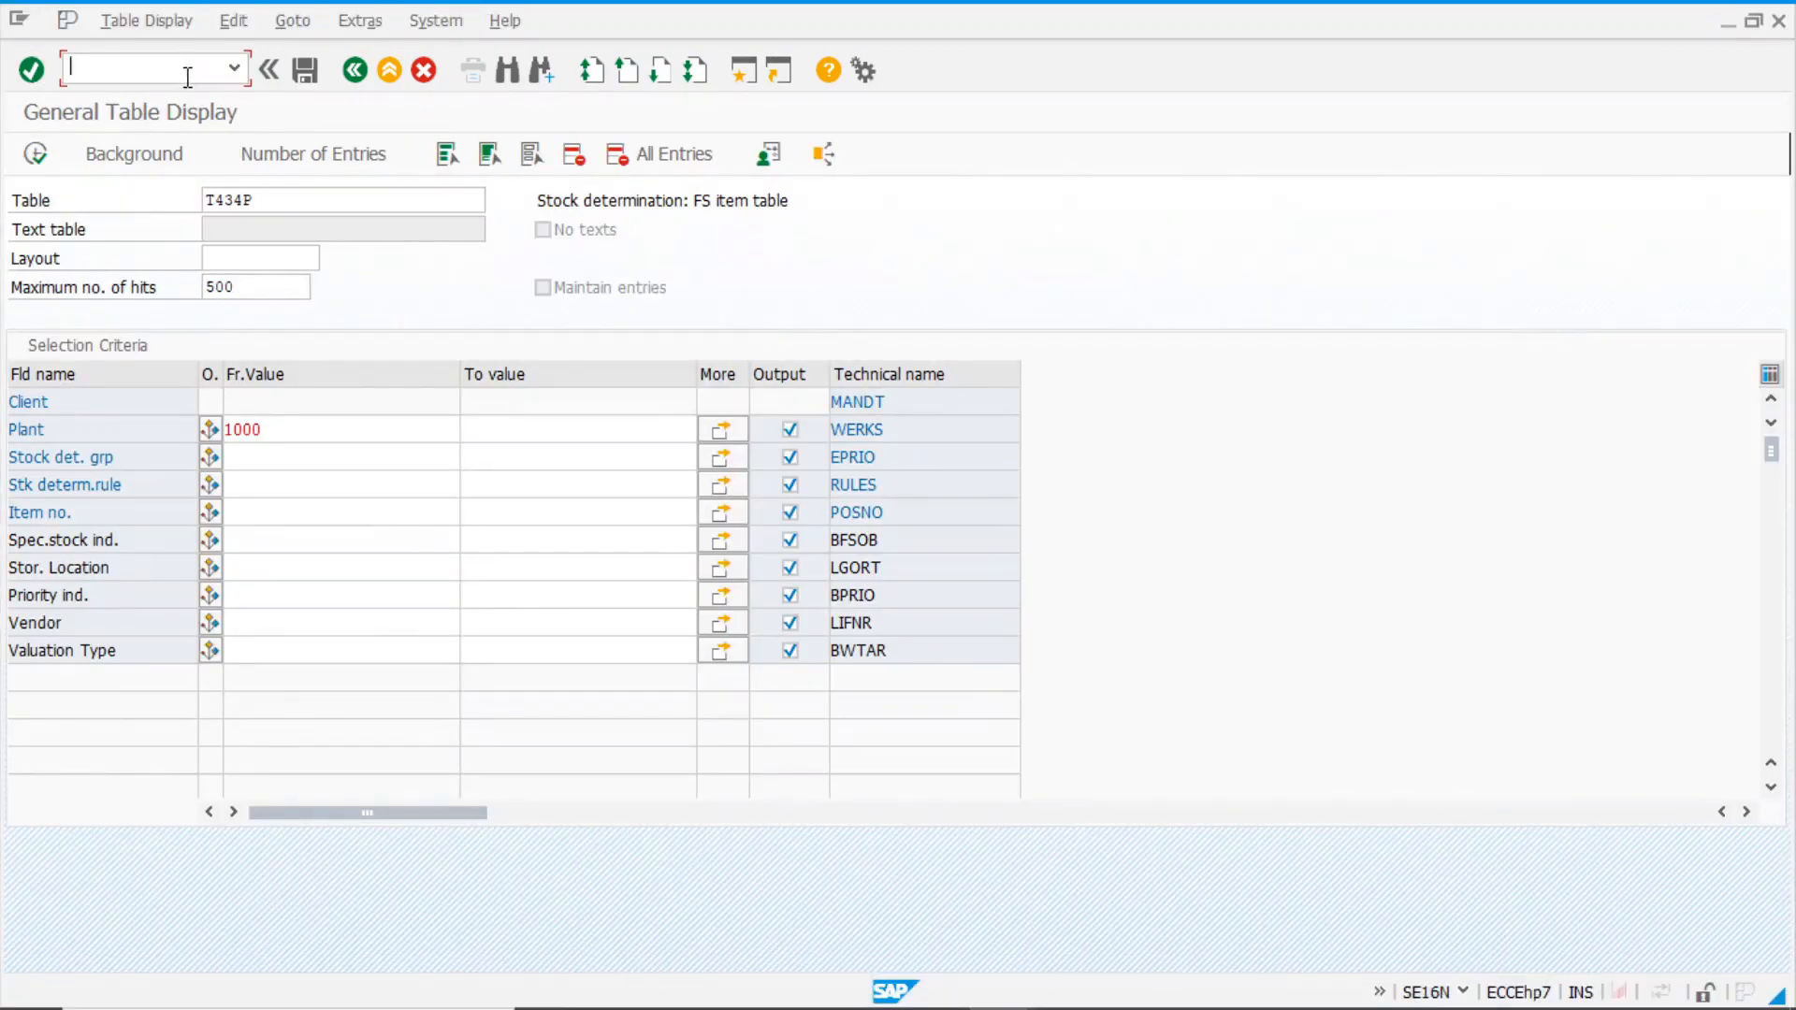
text(/nmmbe)
key(Return)
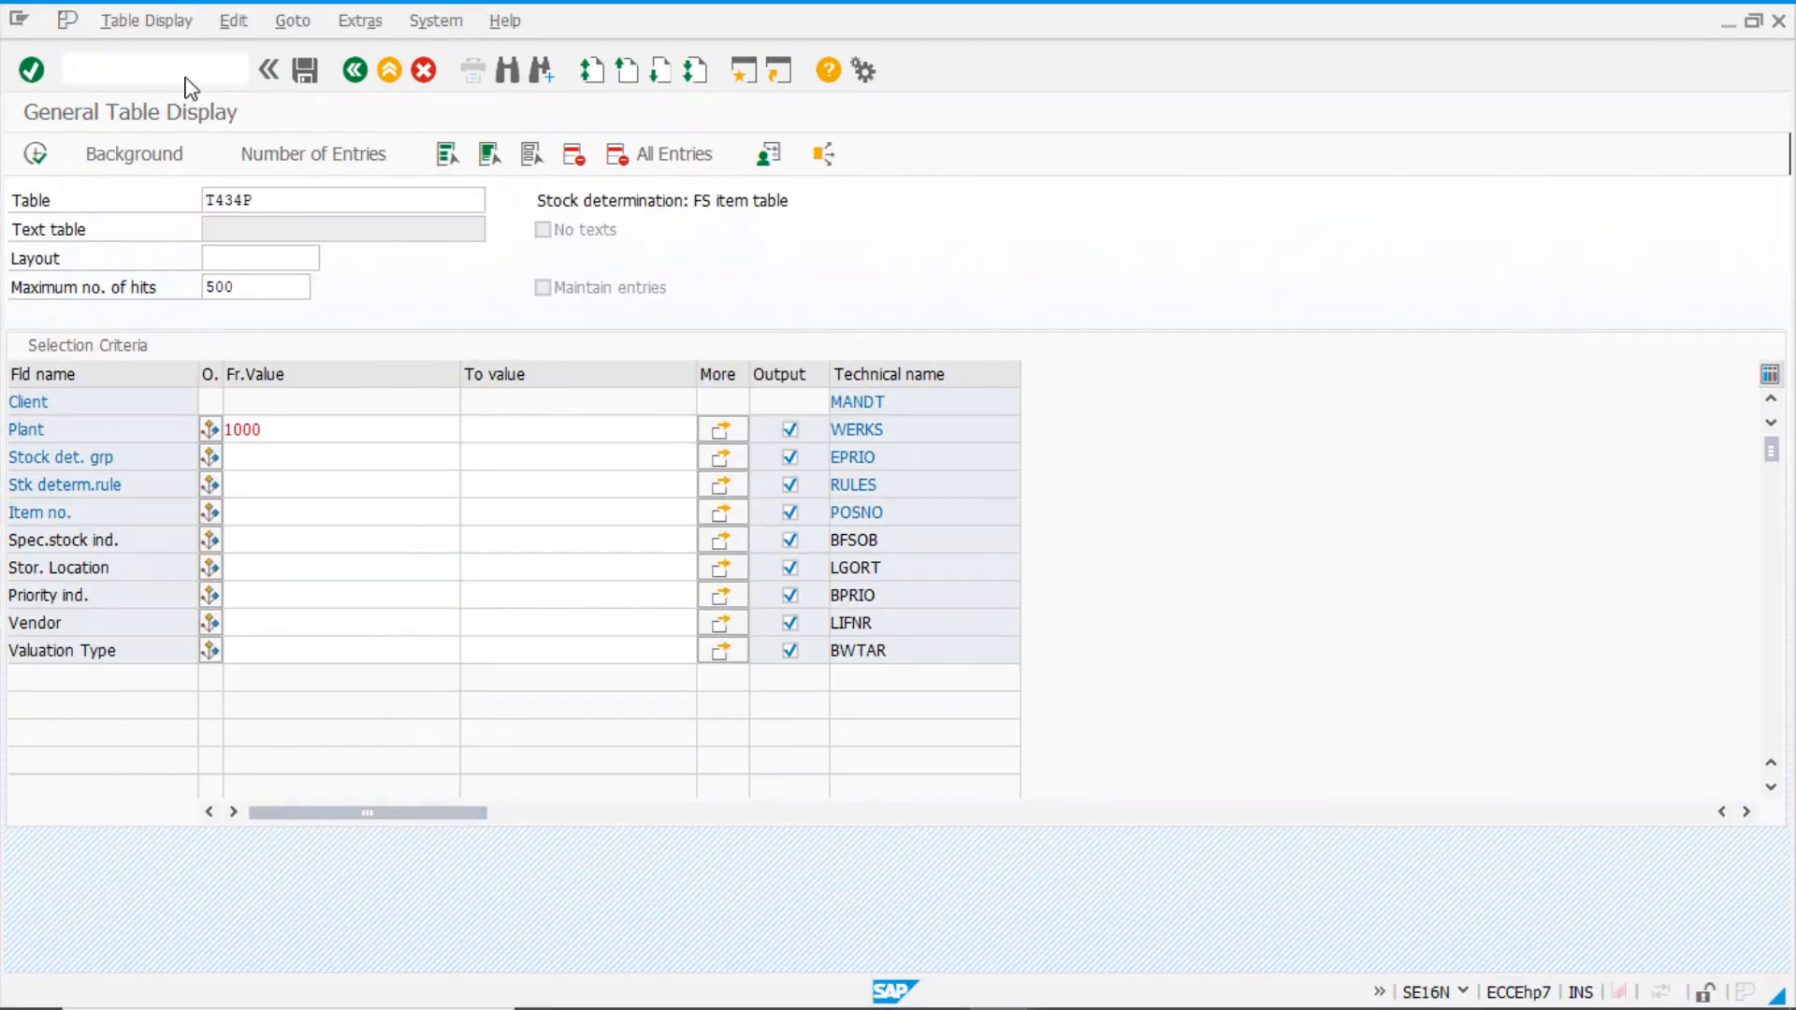
click(35, 153)
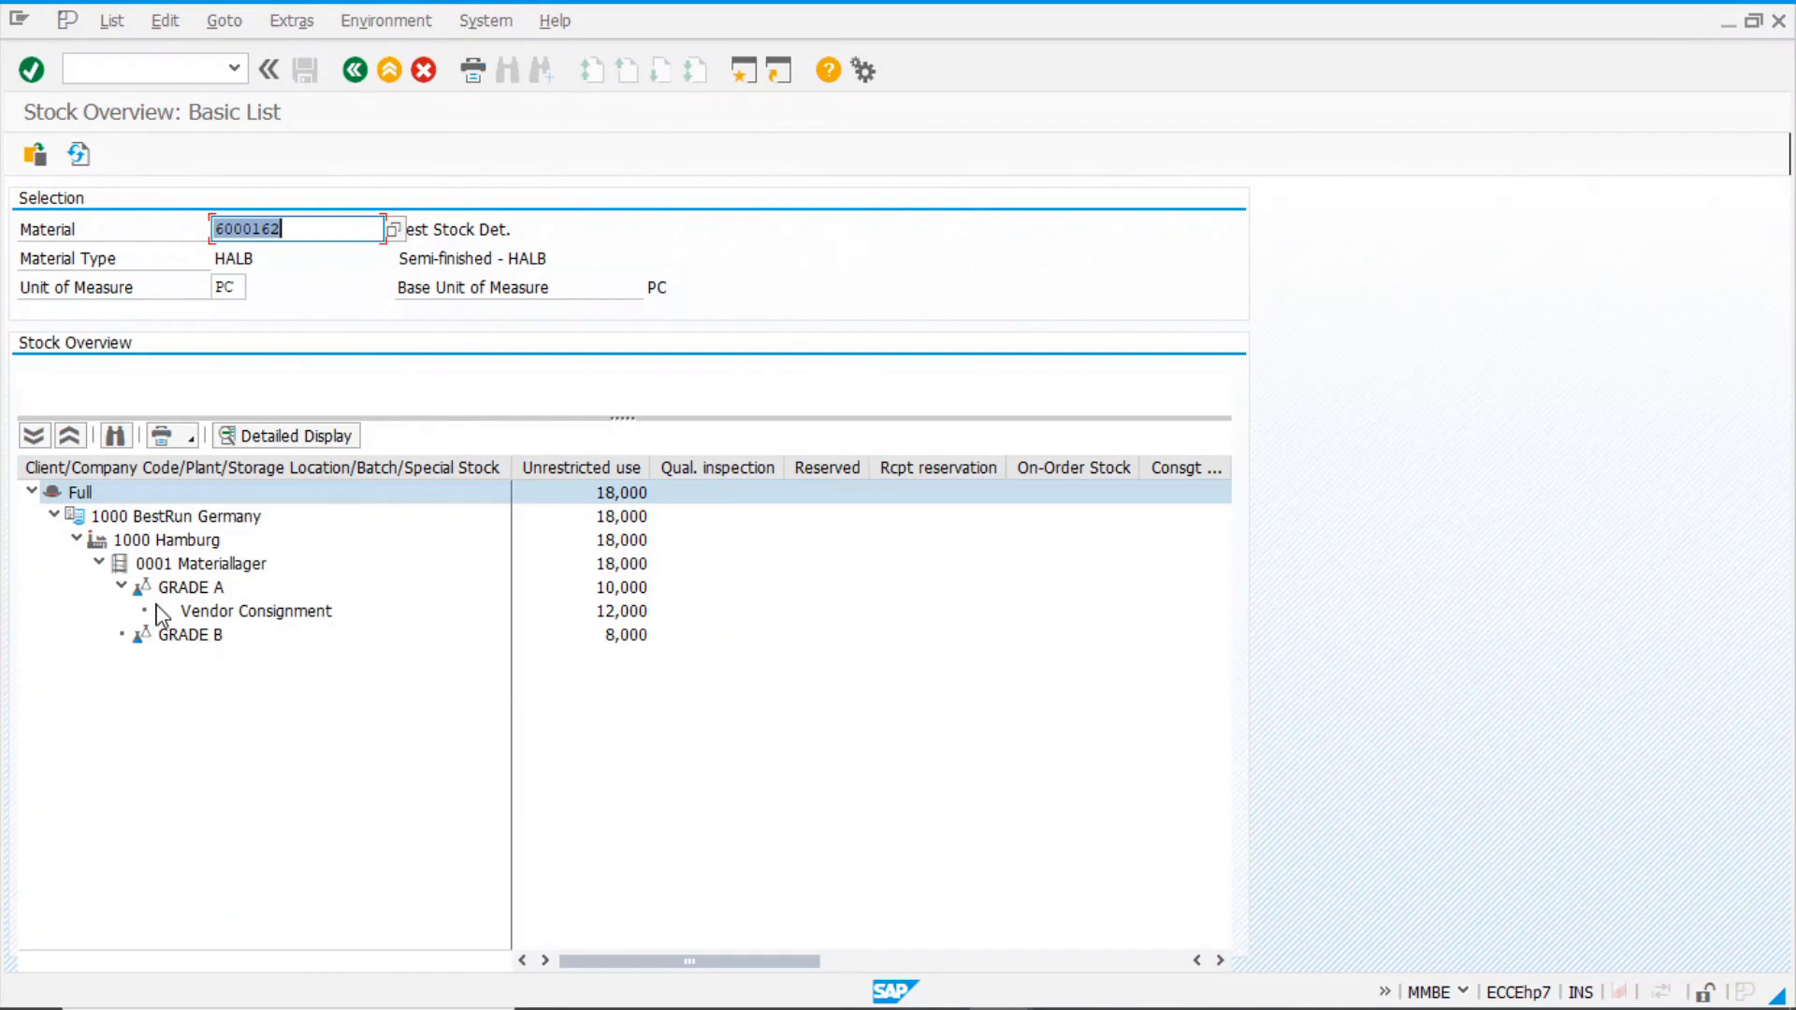
- Examine the unrestricted stock in storage location 0001 for GRADE A, its vendor consignment and GRADE B, and leave the overview
click(99, 563)
click(233, 570)
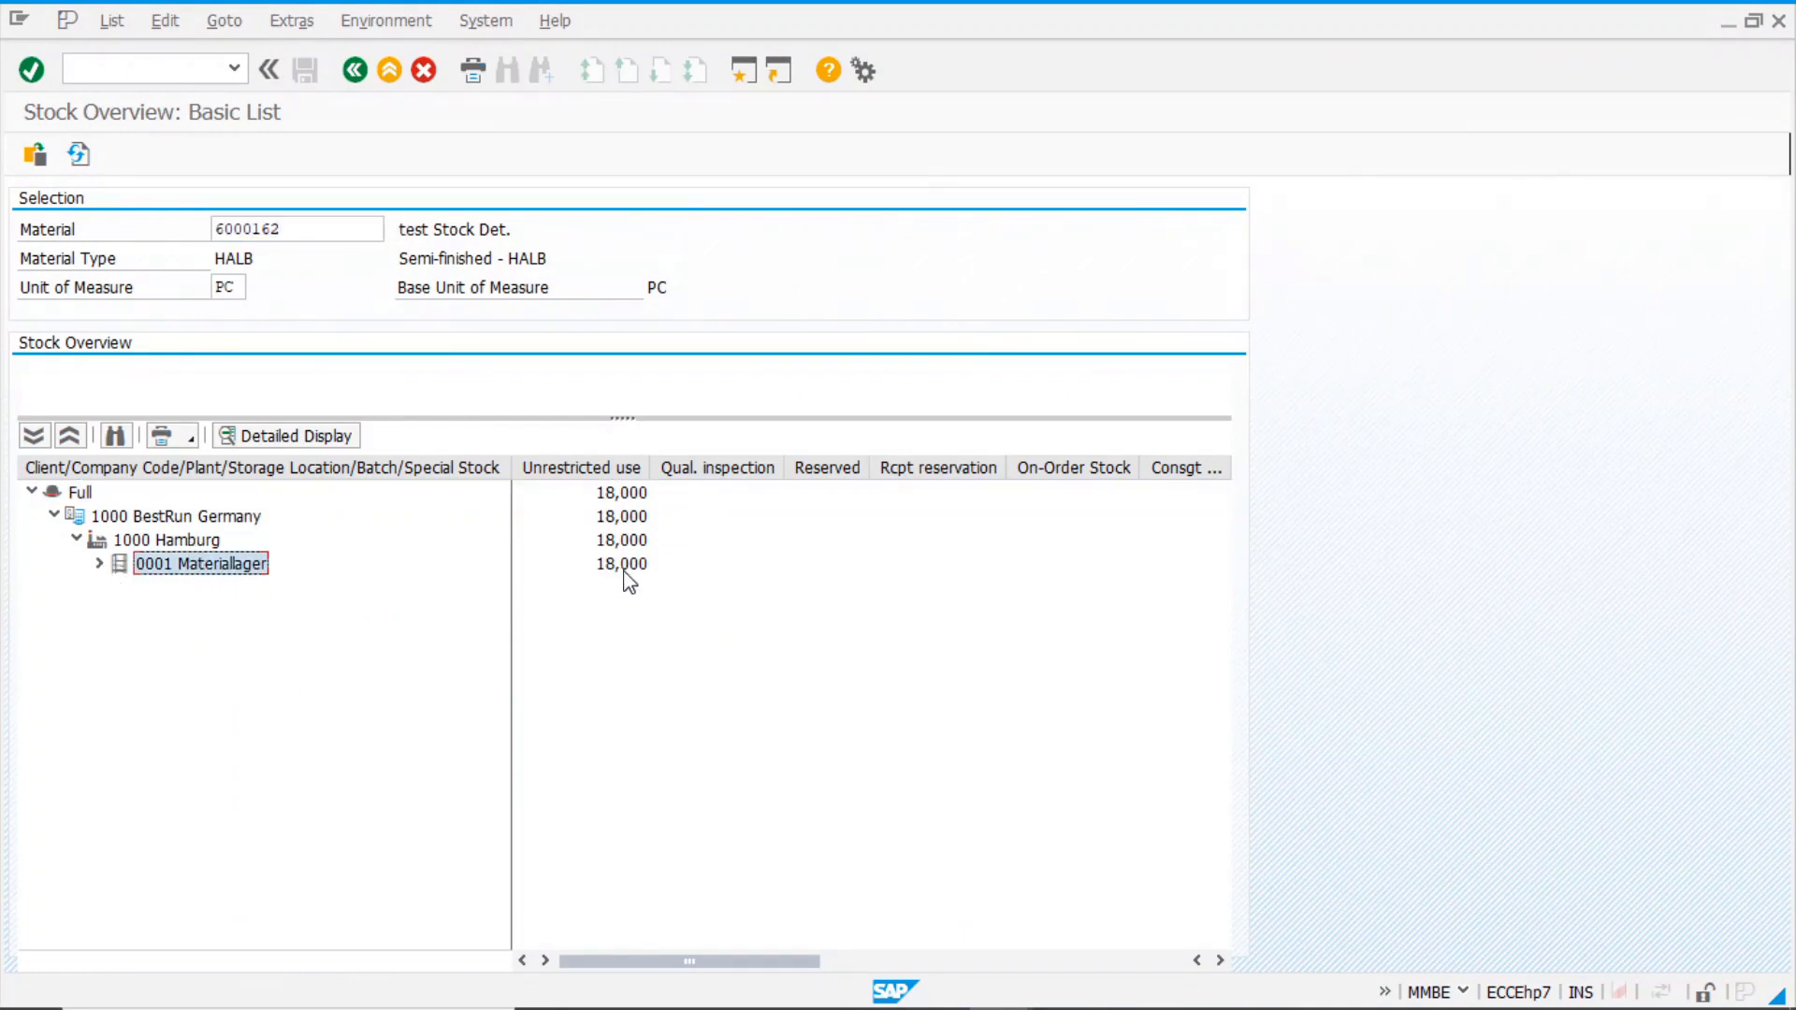
click(99, 563)
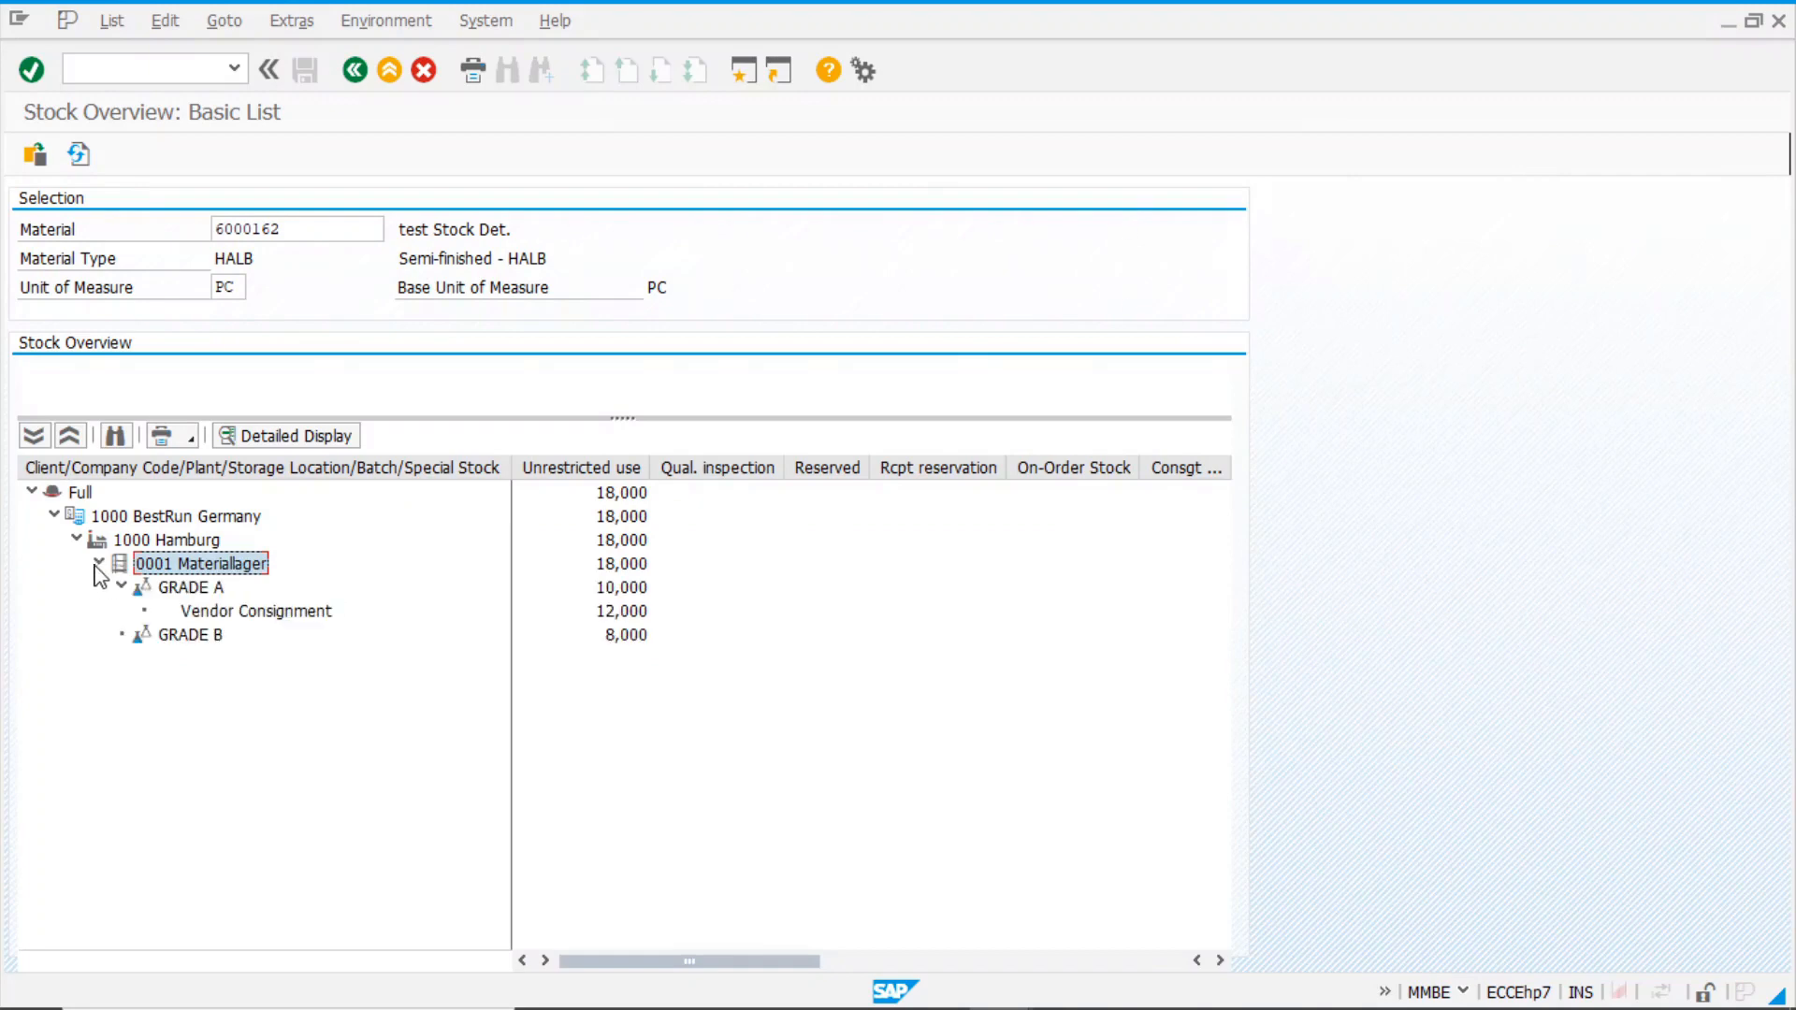
click(210, 590)
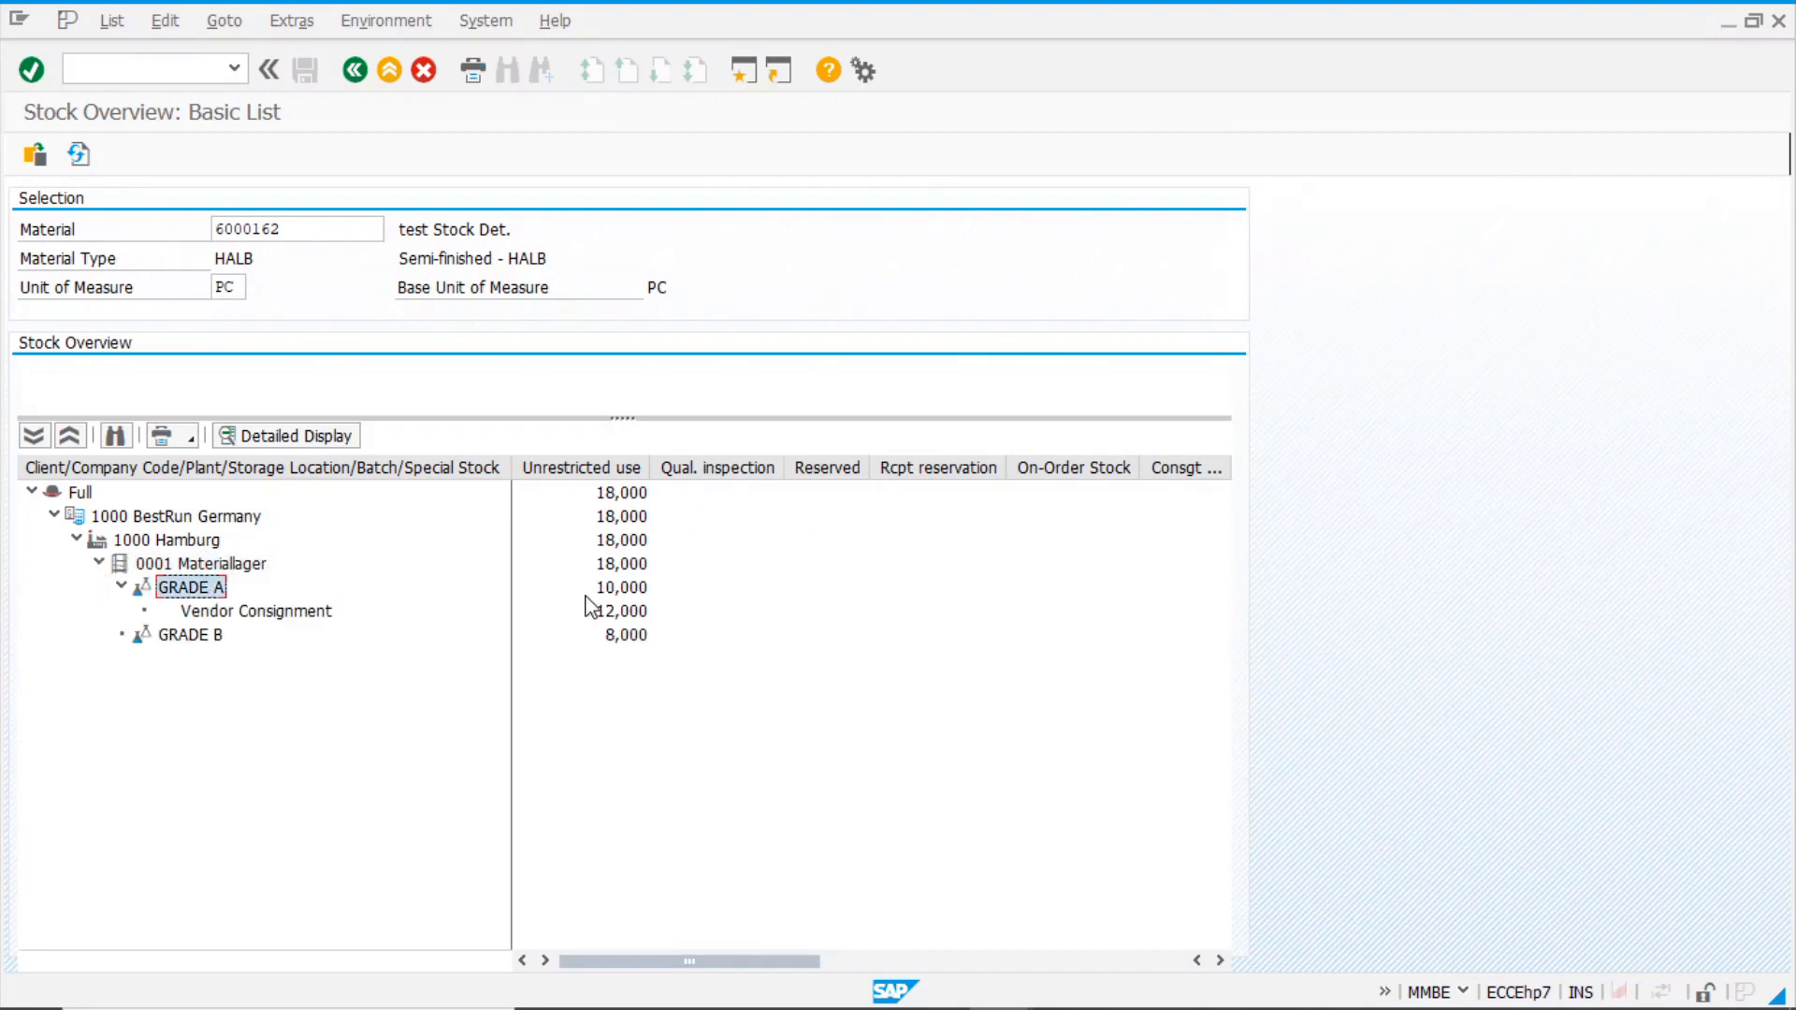
click(627, 639)
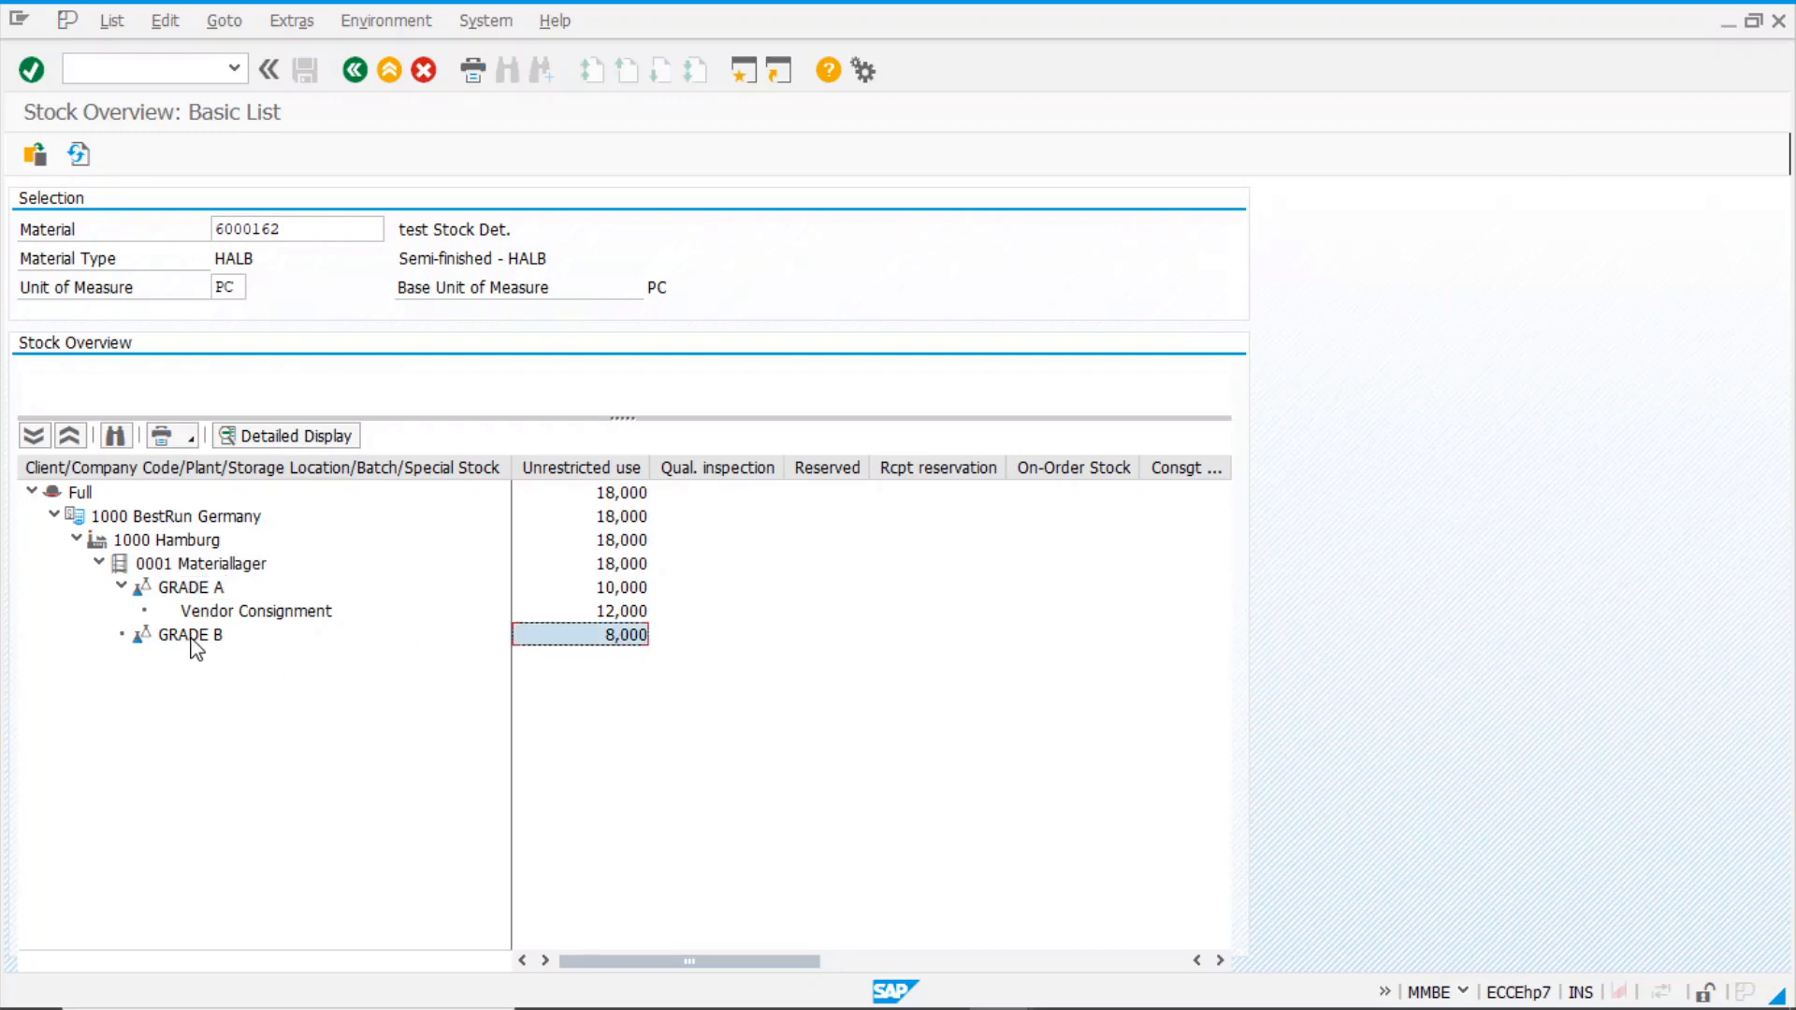
click(262, 614)
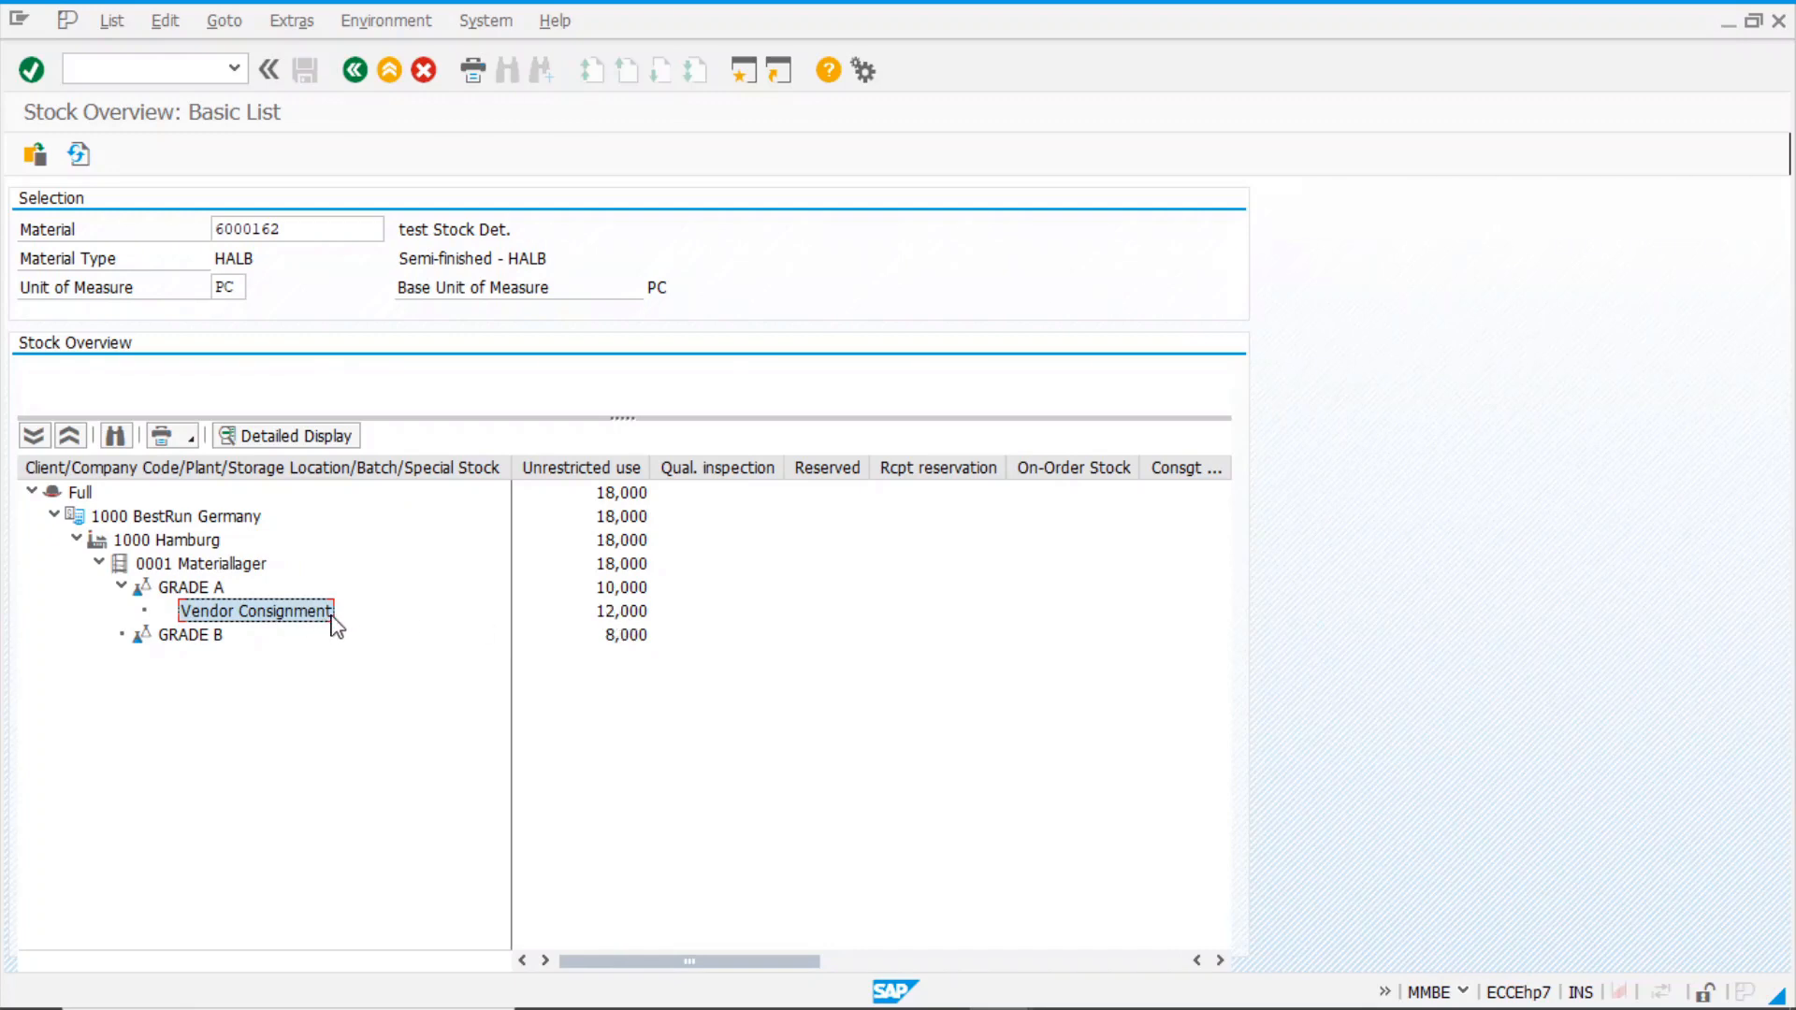
click(198, 591)
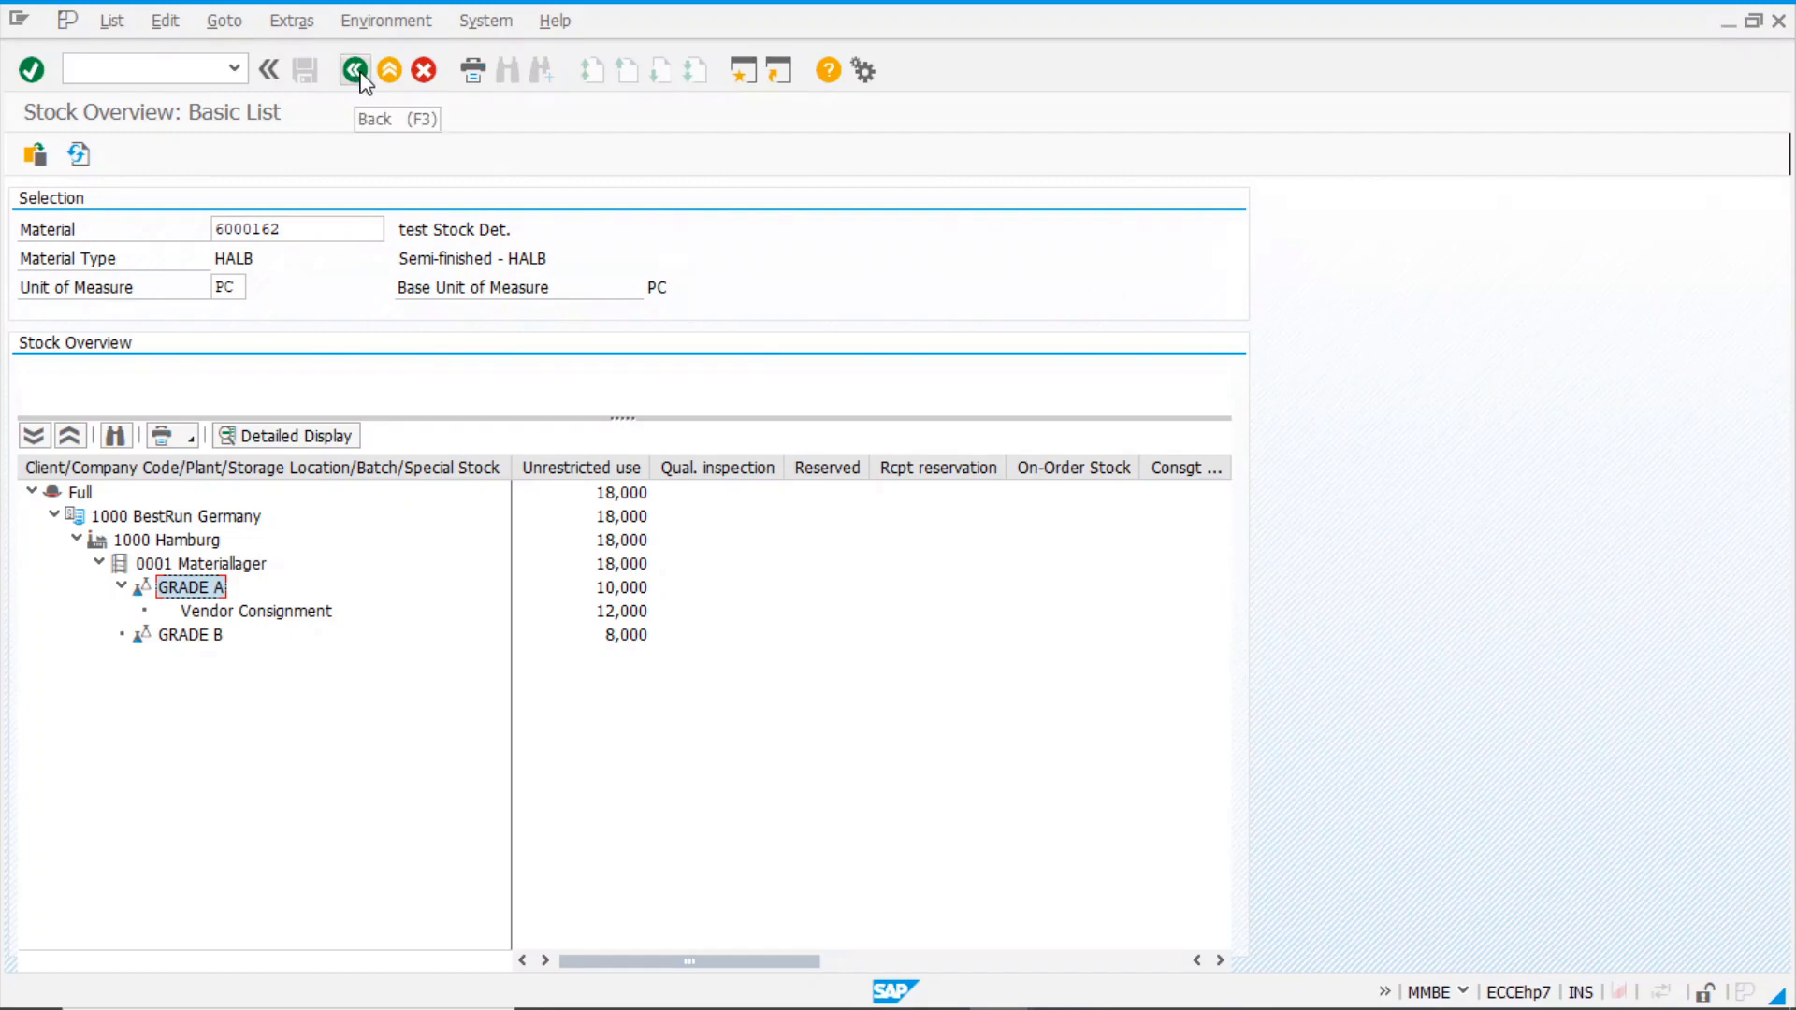
click(355, 71)
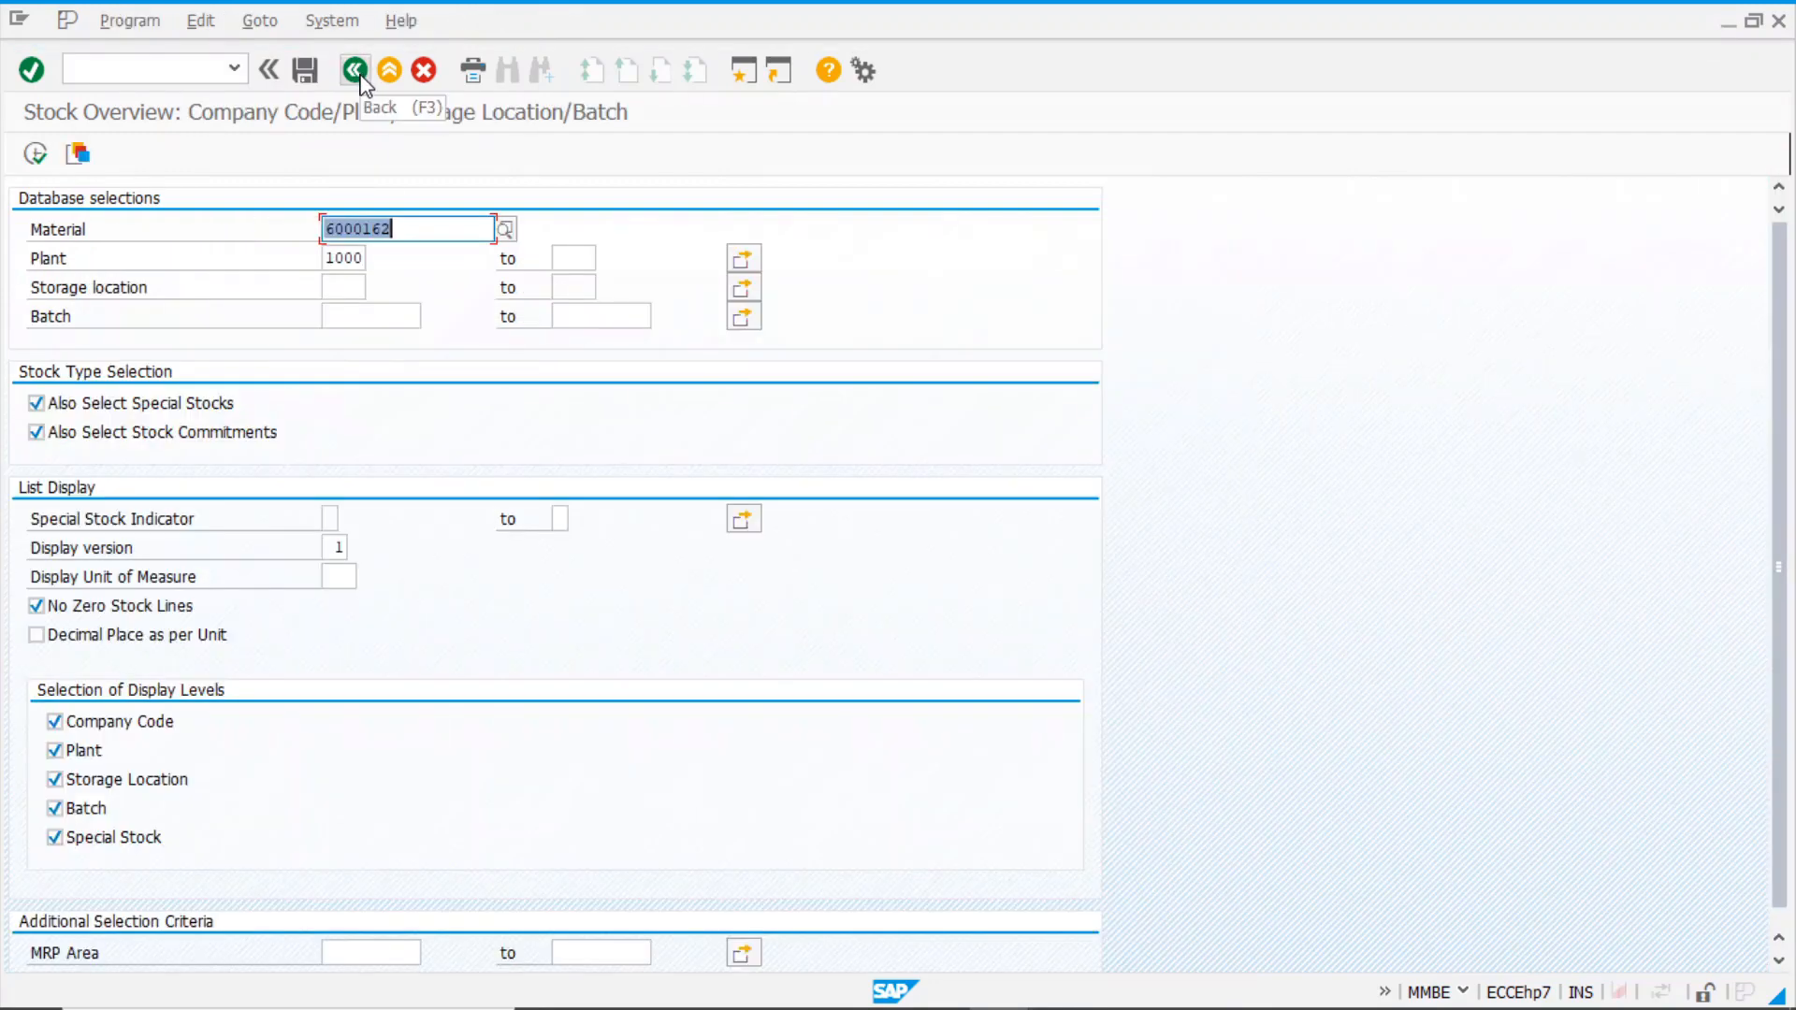
click(356, 71)
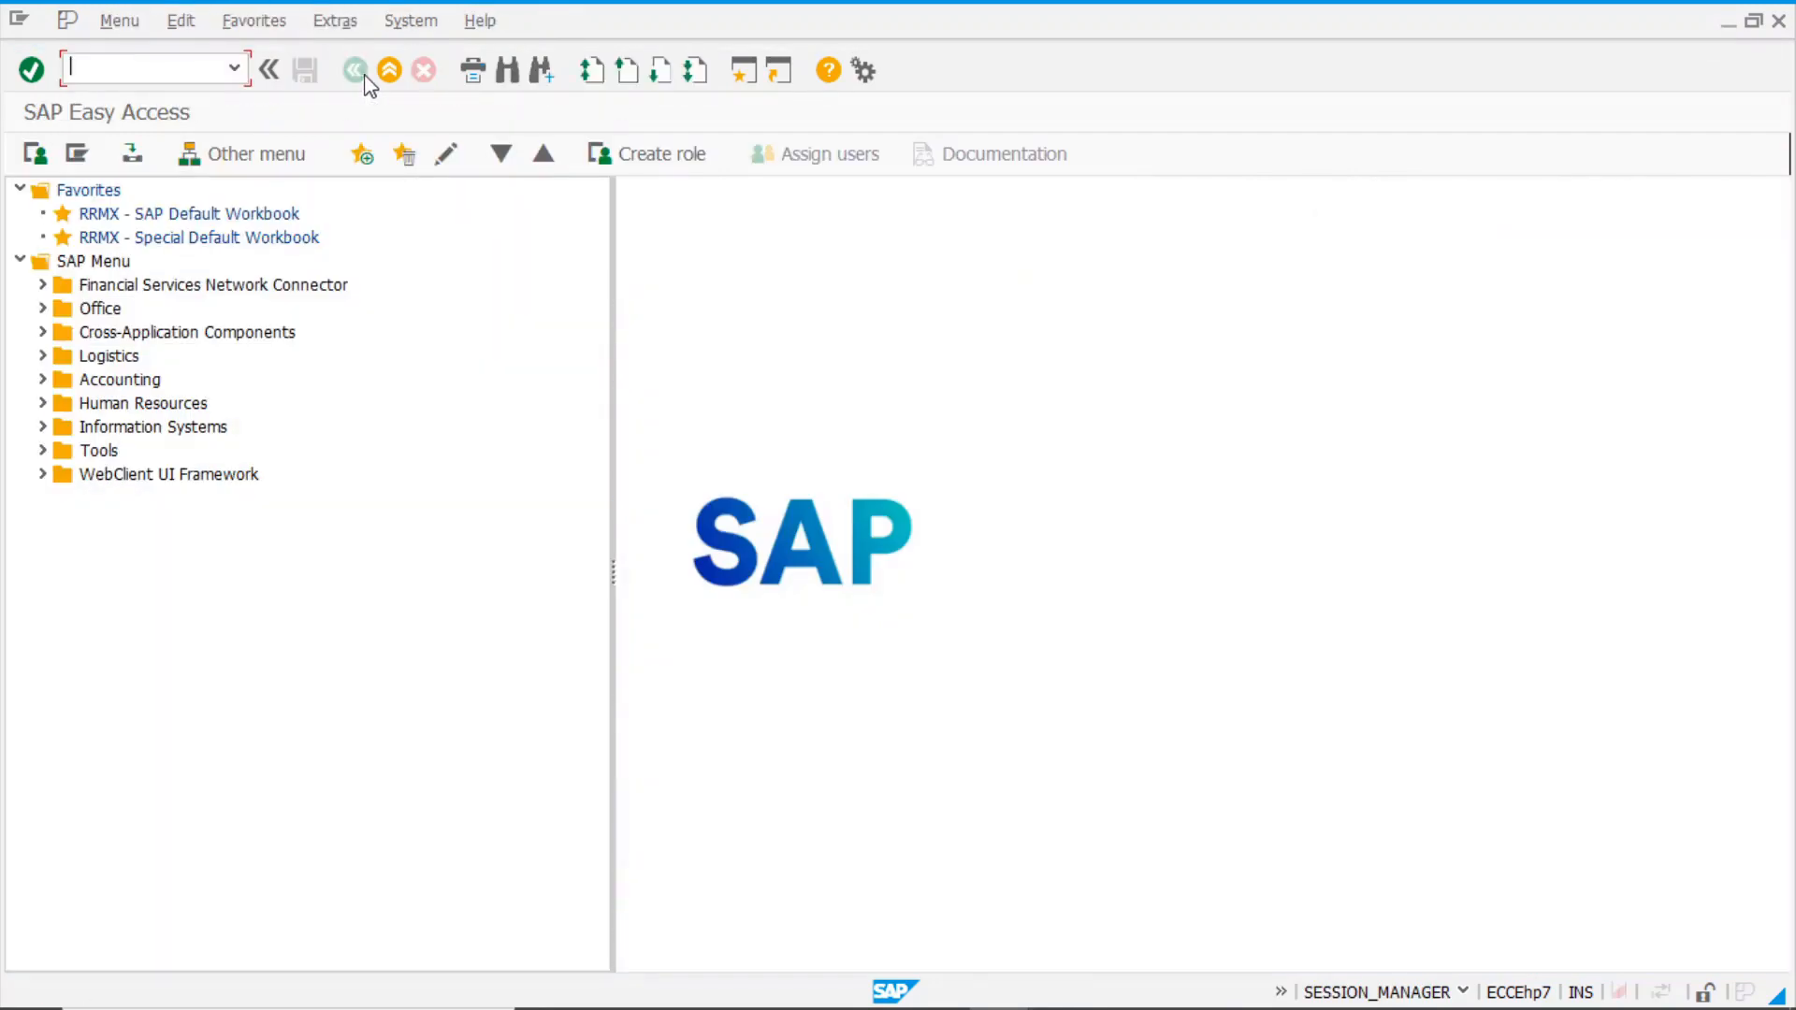
- Return to the goods receipt session and change the transaction to A07 Goods Issue
key(alt+Tab)
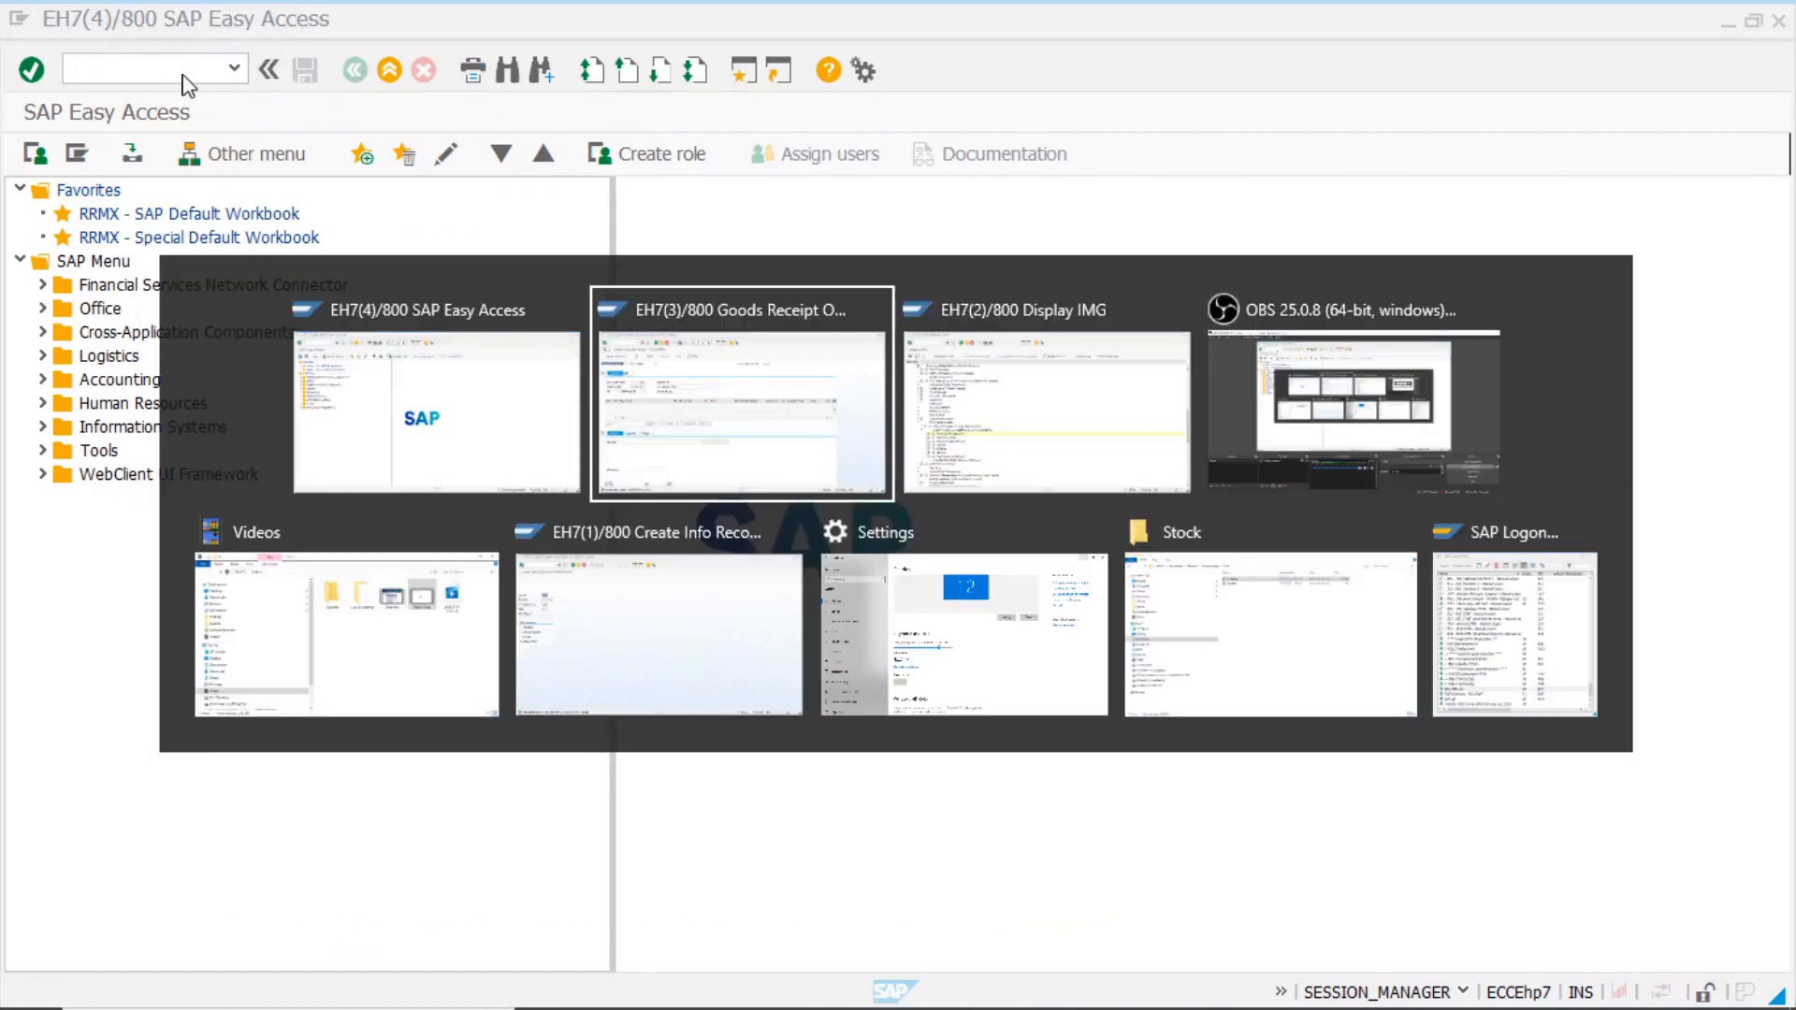
click(171, 200)
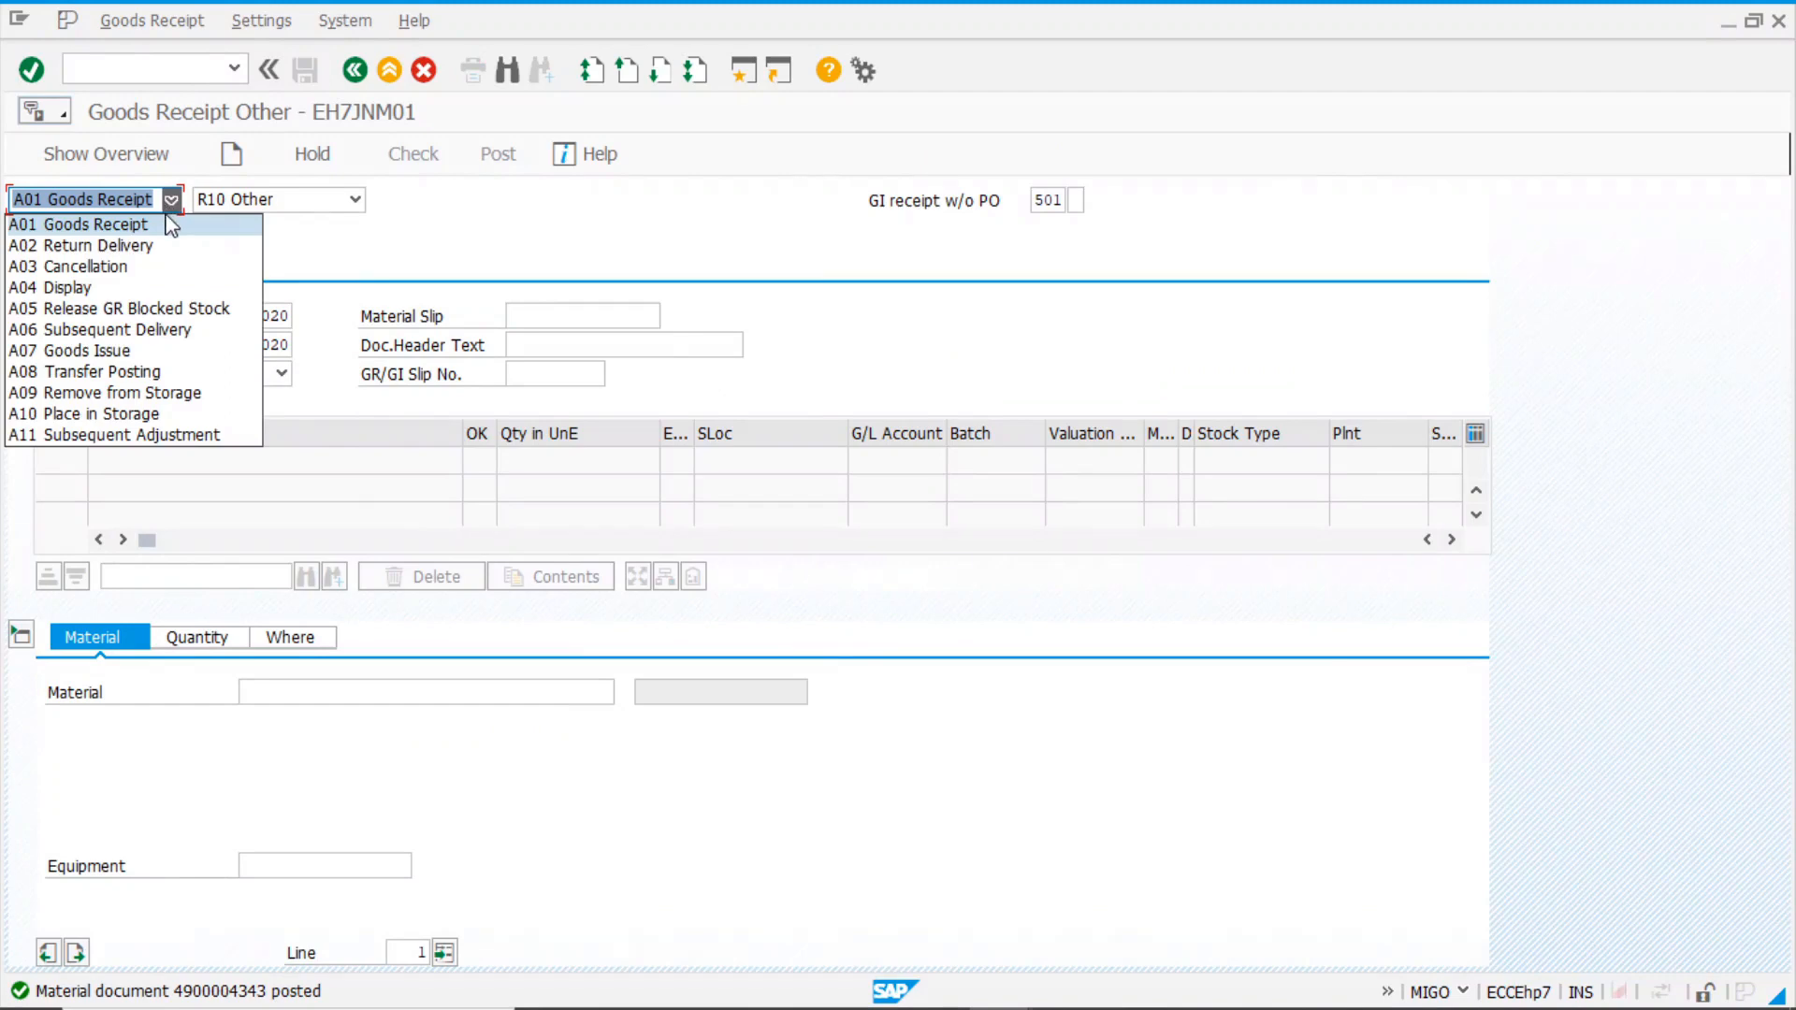
click(131, 352)
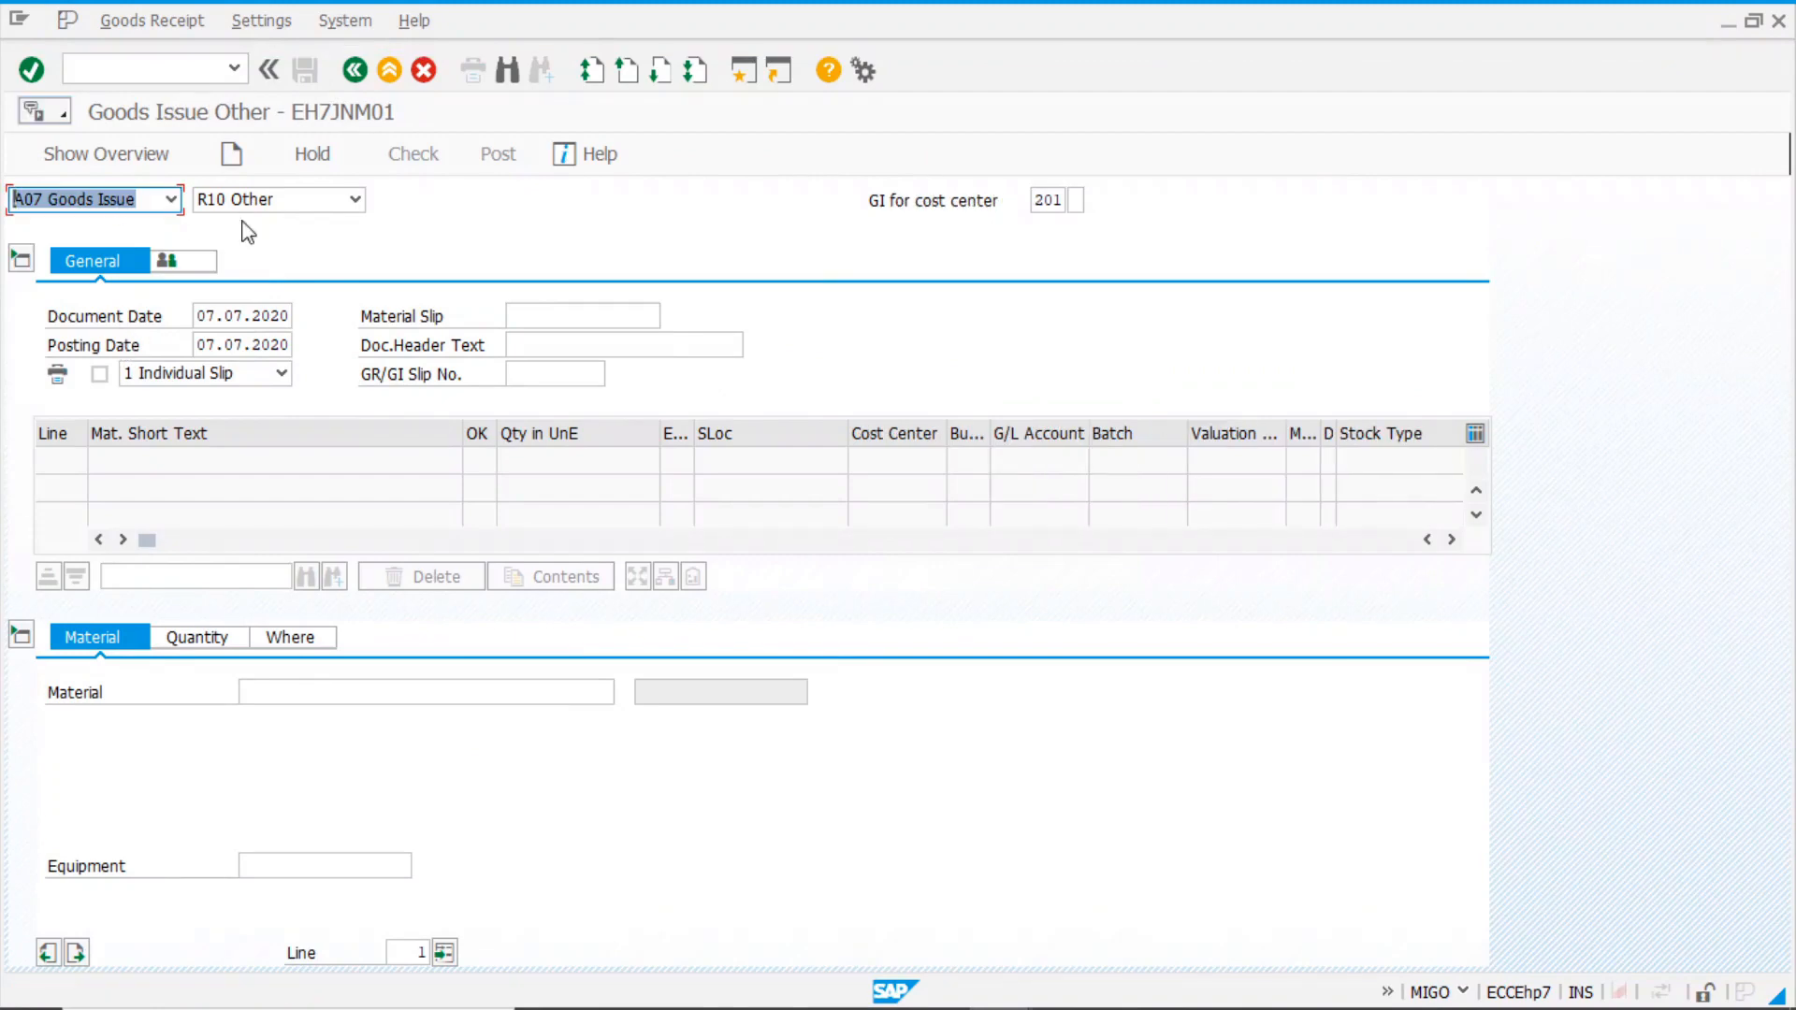
- Enter material 6000162 and quantity 1 for the goods issue
click(297, 692)
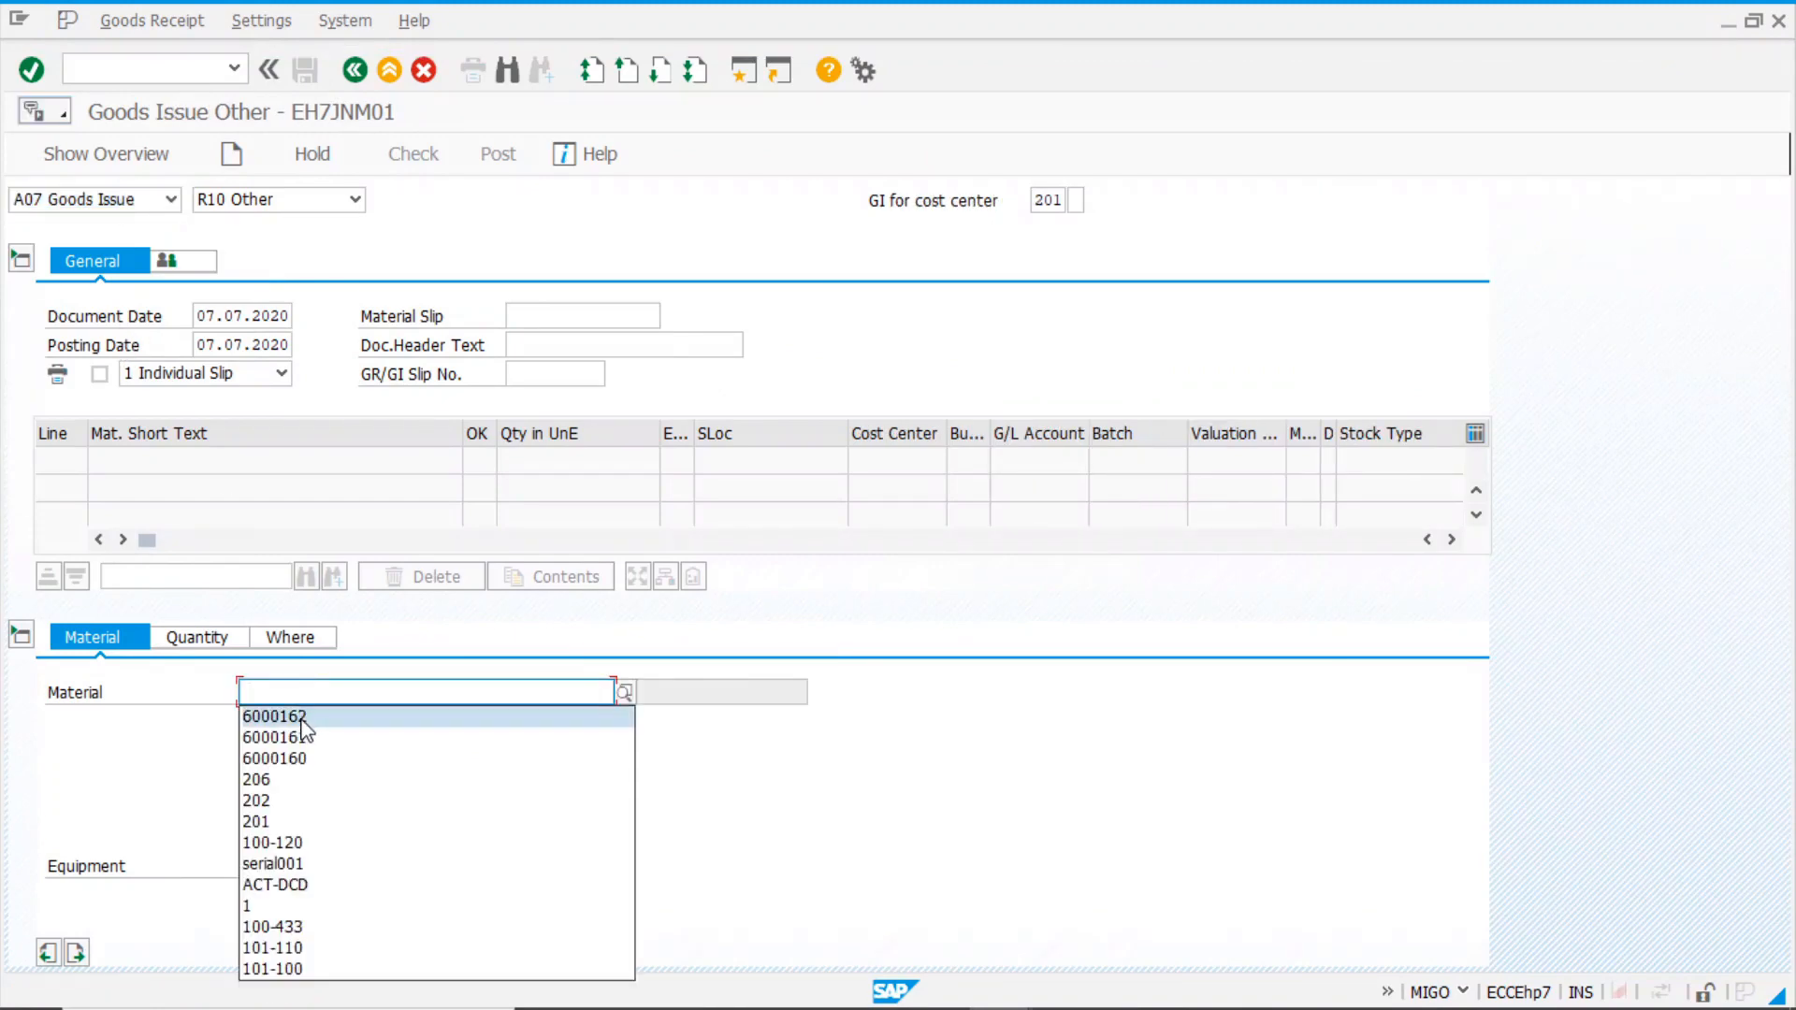
click(305, 715)
click(201, 638)
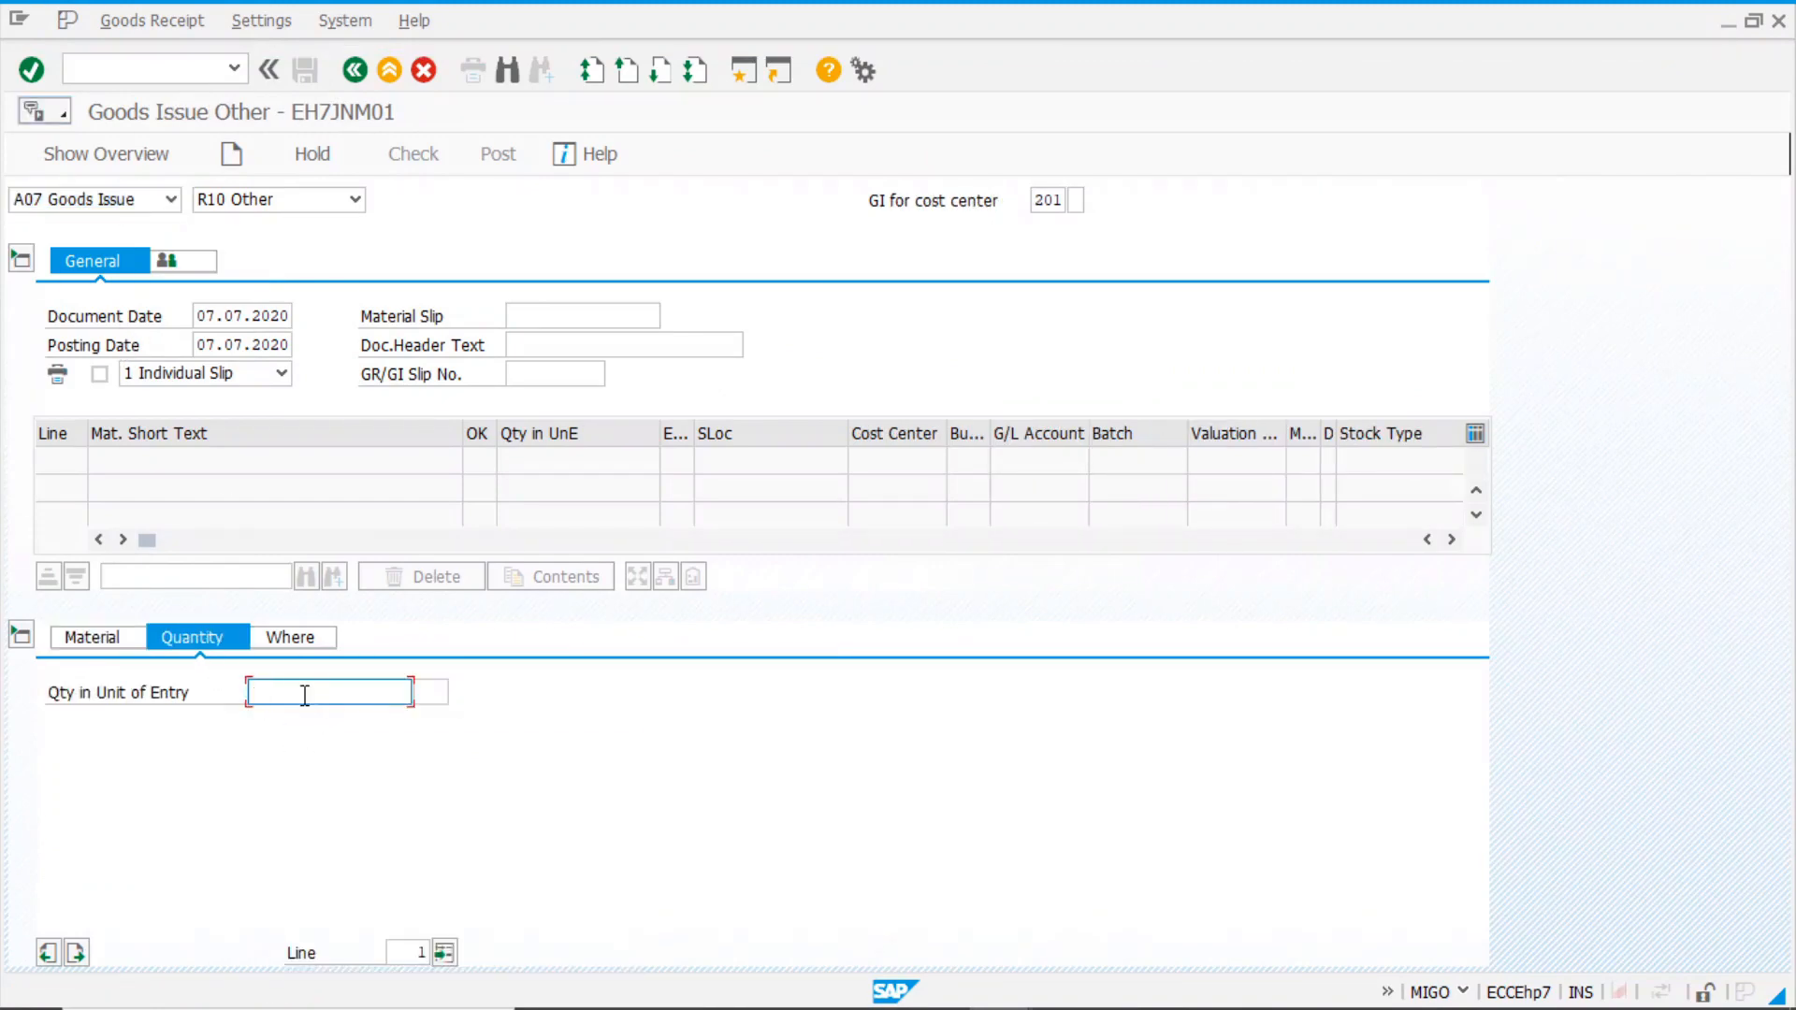
text(1)
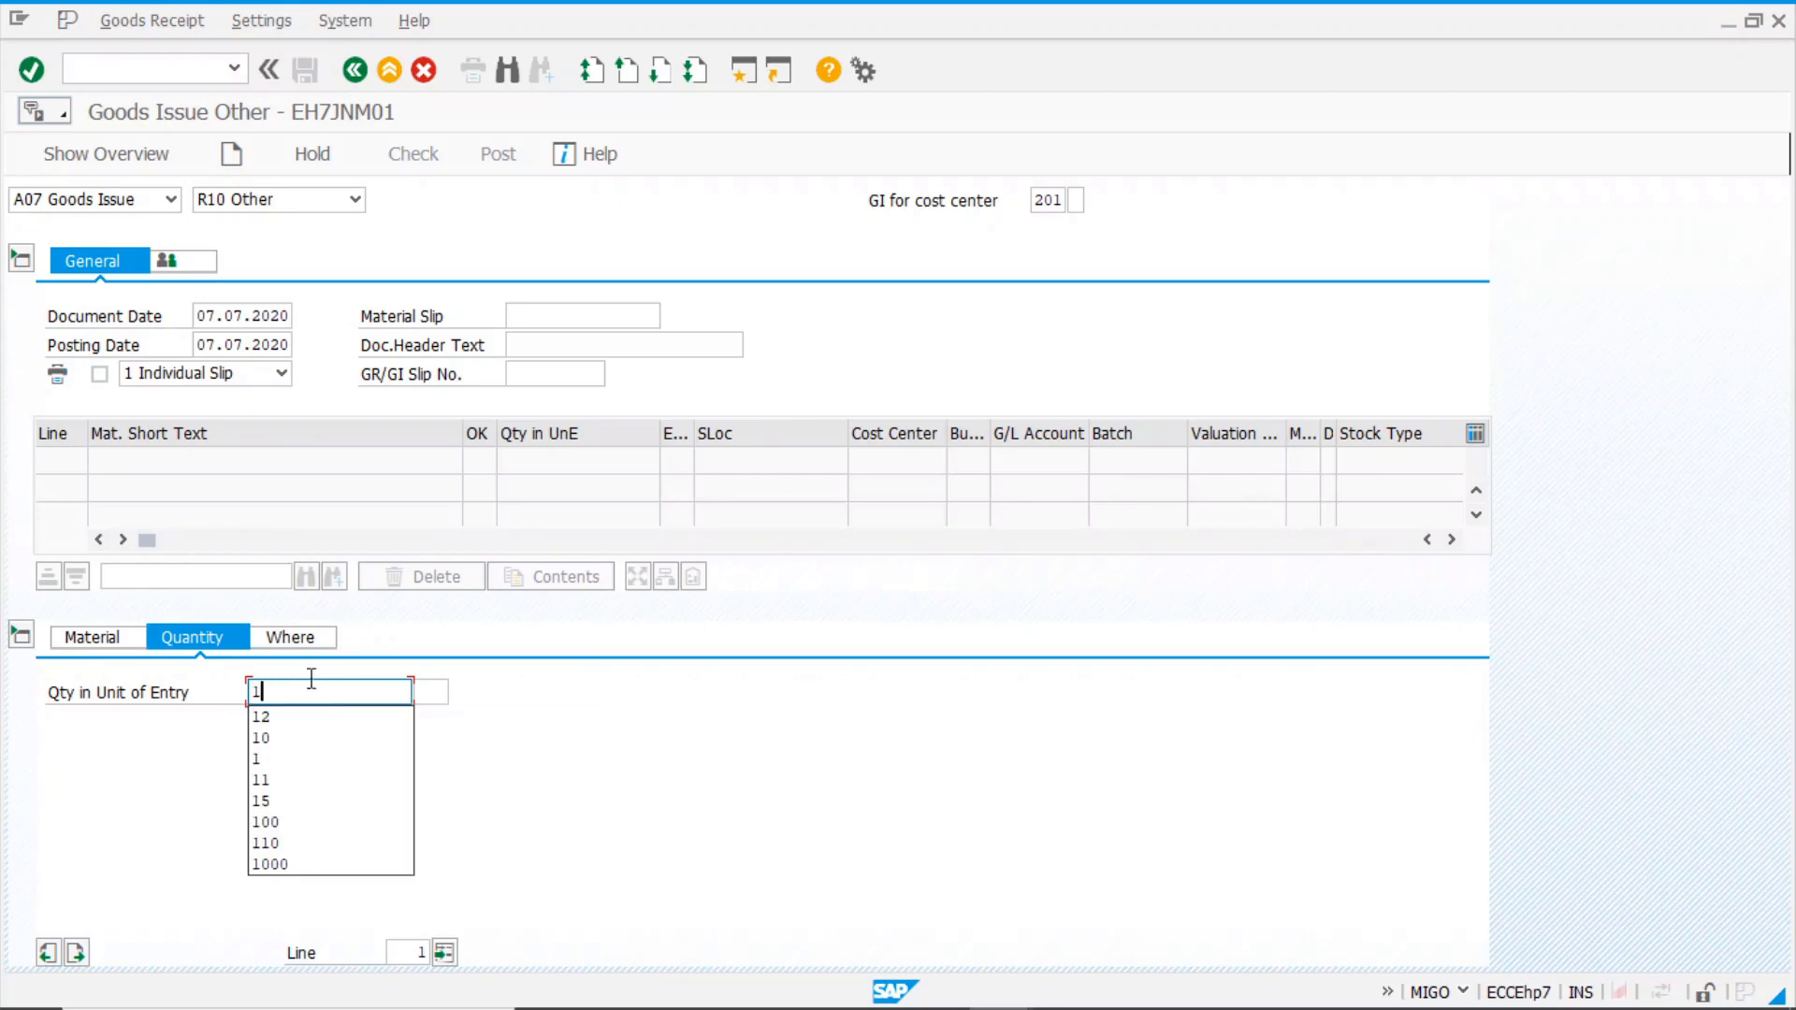
- Enter plant 1000 as the location for the goods issue item
click(306, 639)
click(289, 759)
text(1000)
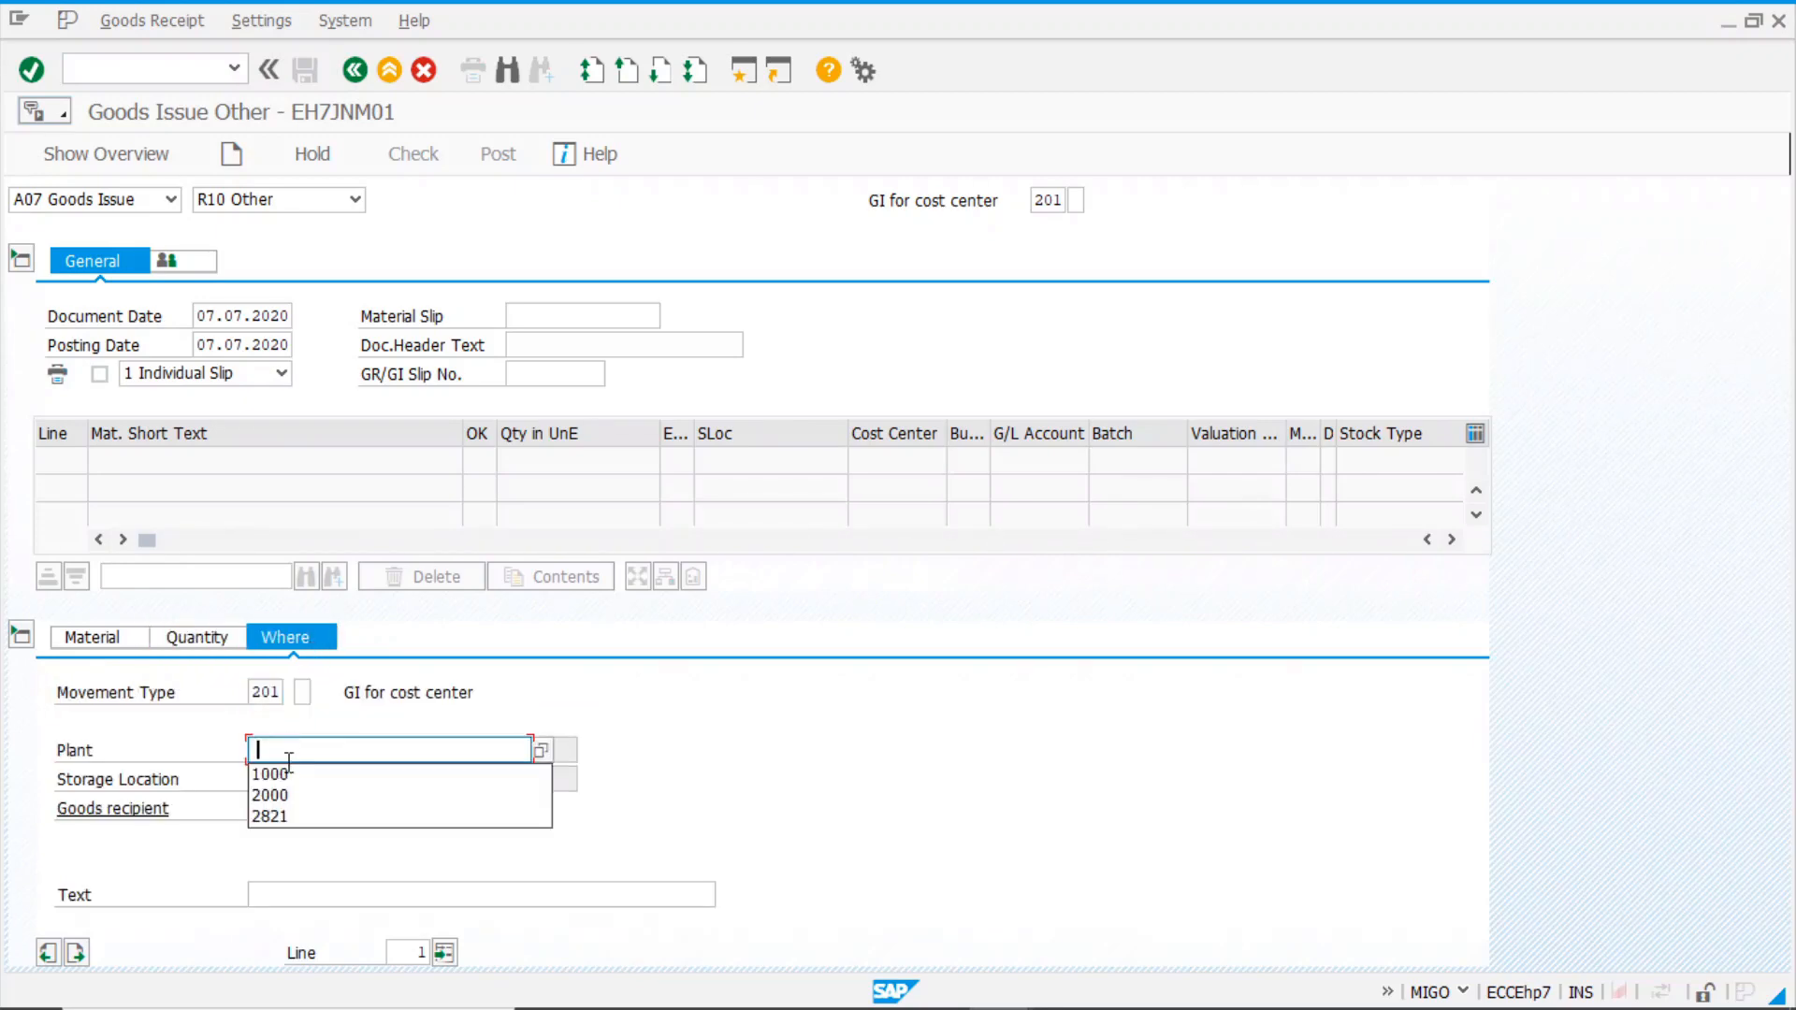
- Enter plant 1000, storage location 0001 and text "test" for the goods issue item, and assign it to cost center 1000
key(Tab)
text(0001)
click(294, 891)
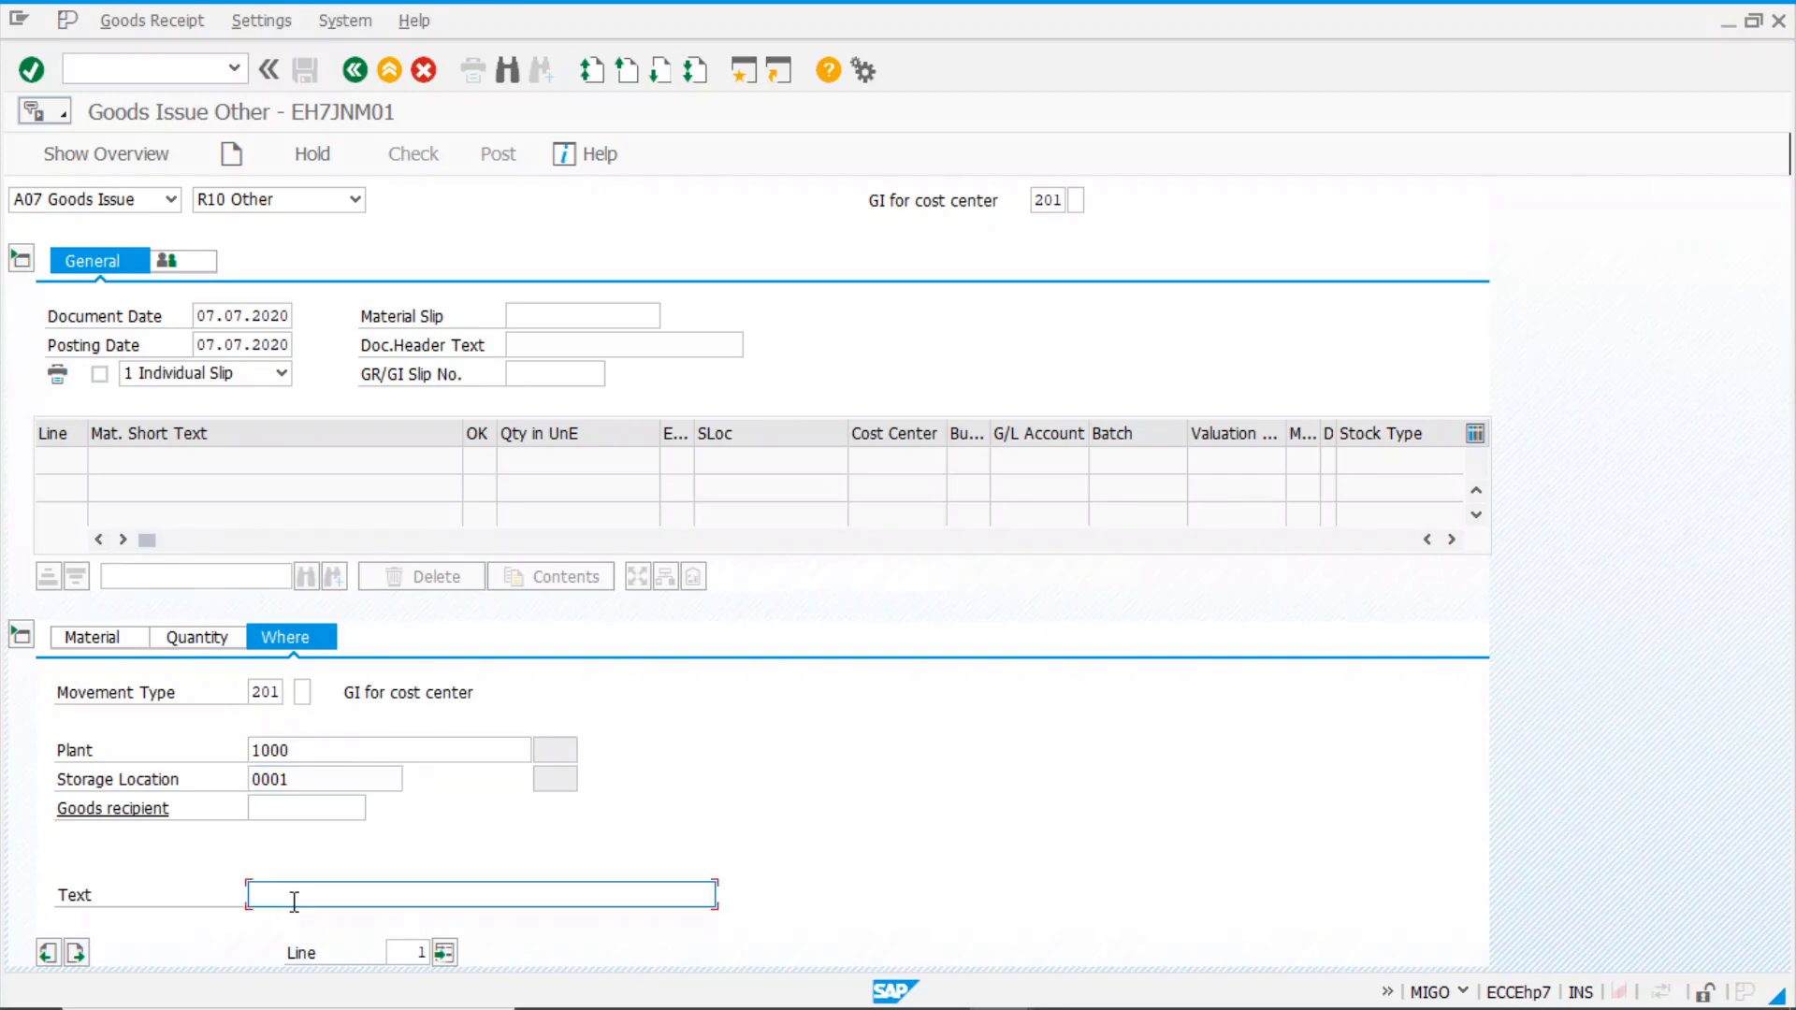
text(test)
key(Return)
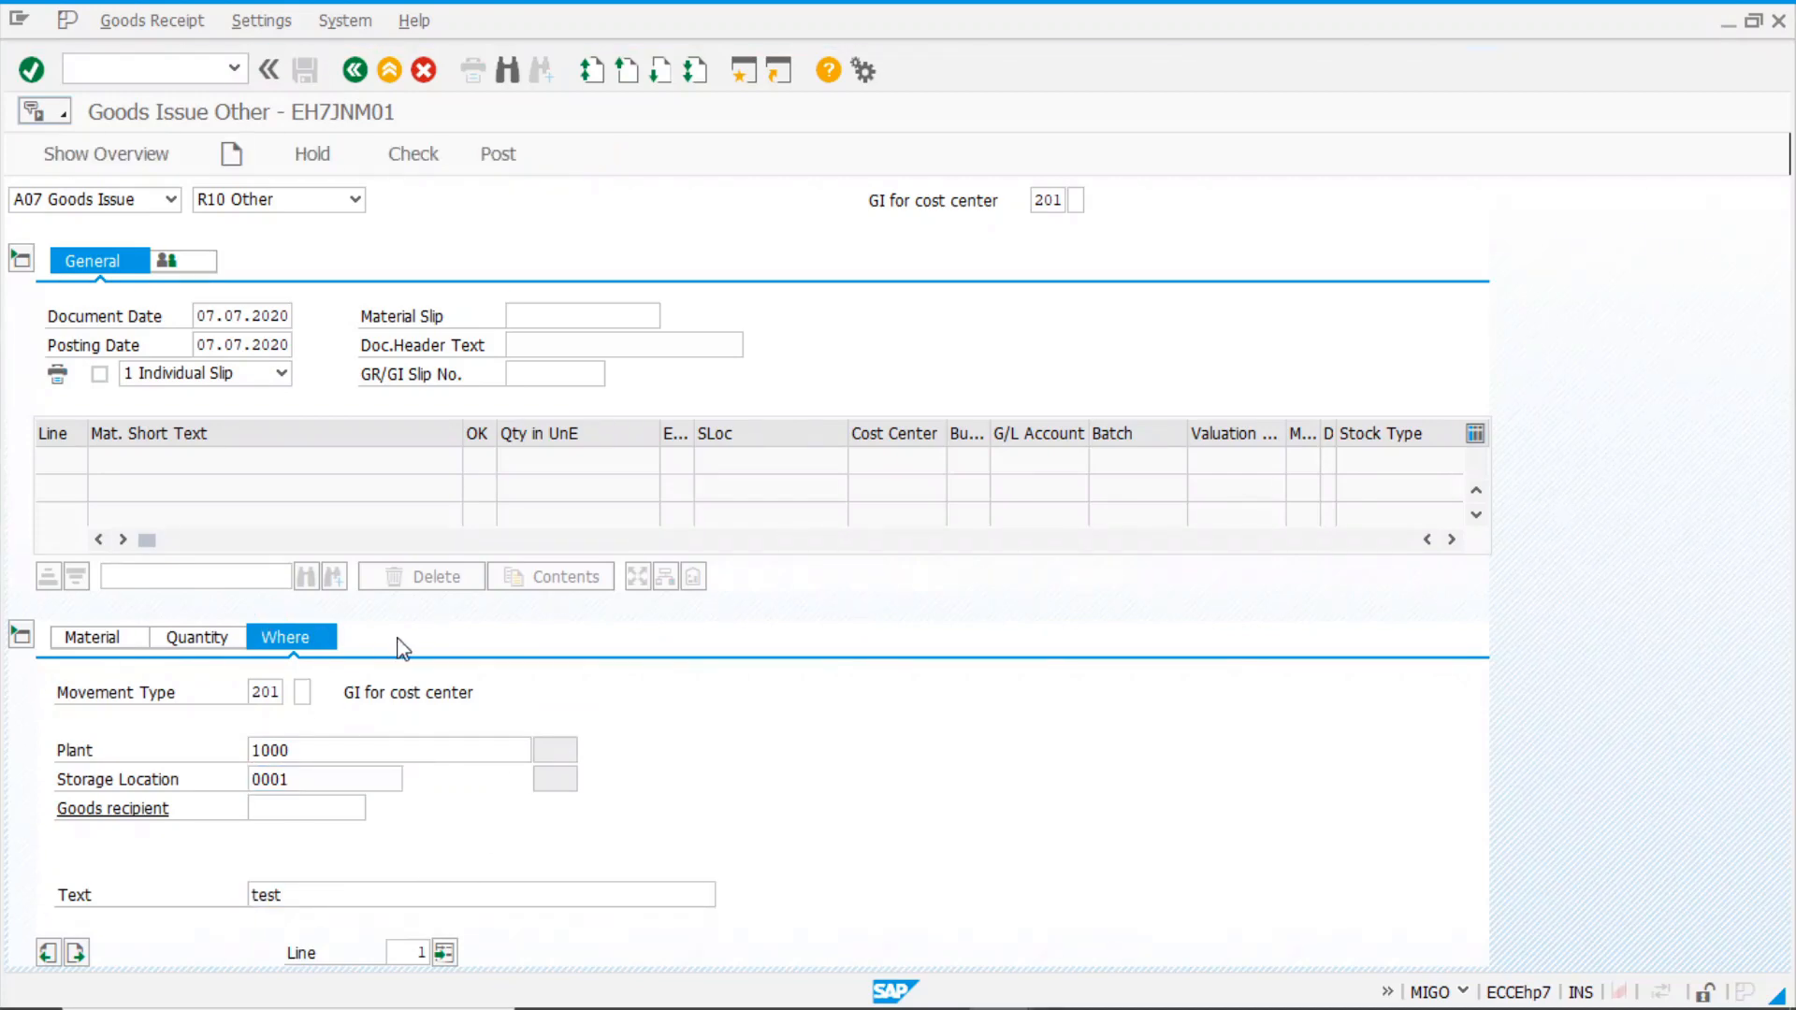
text(1000)
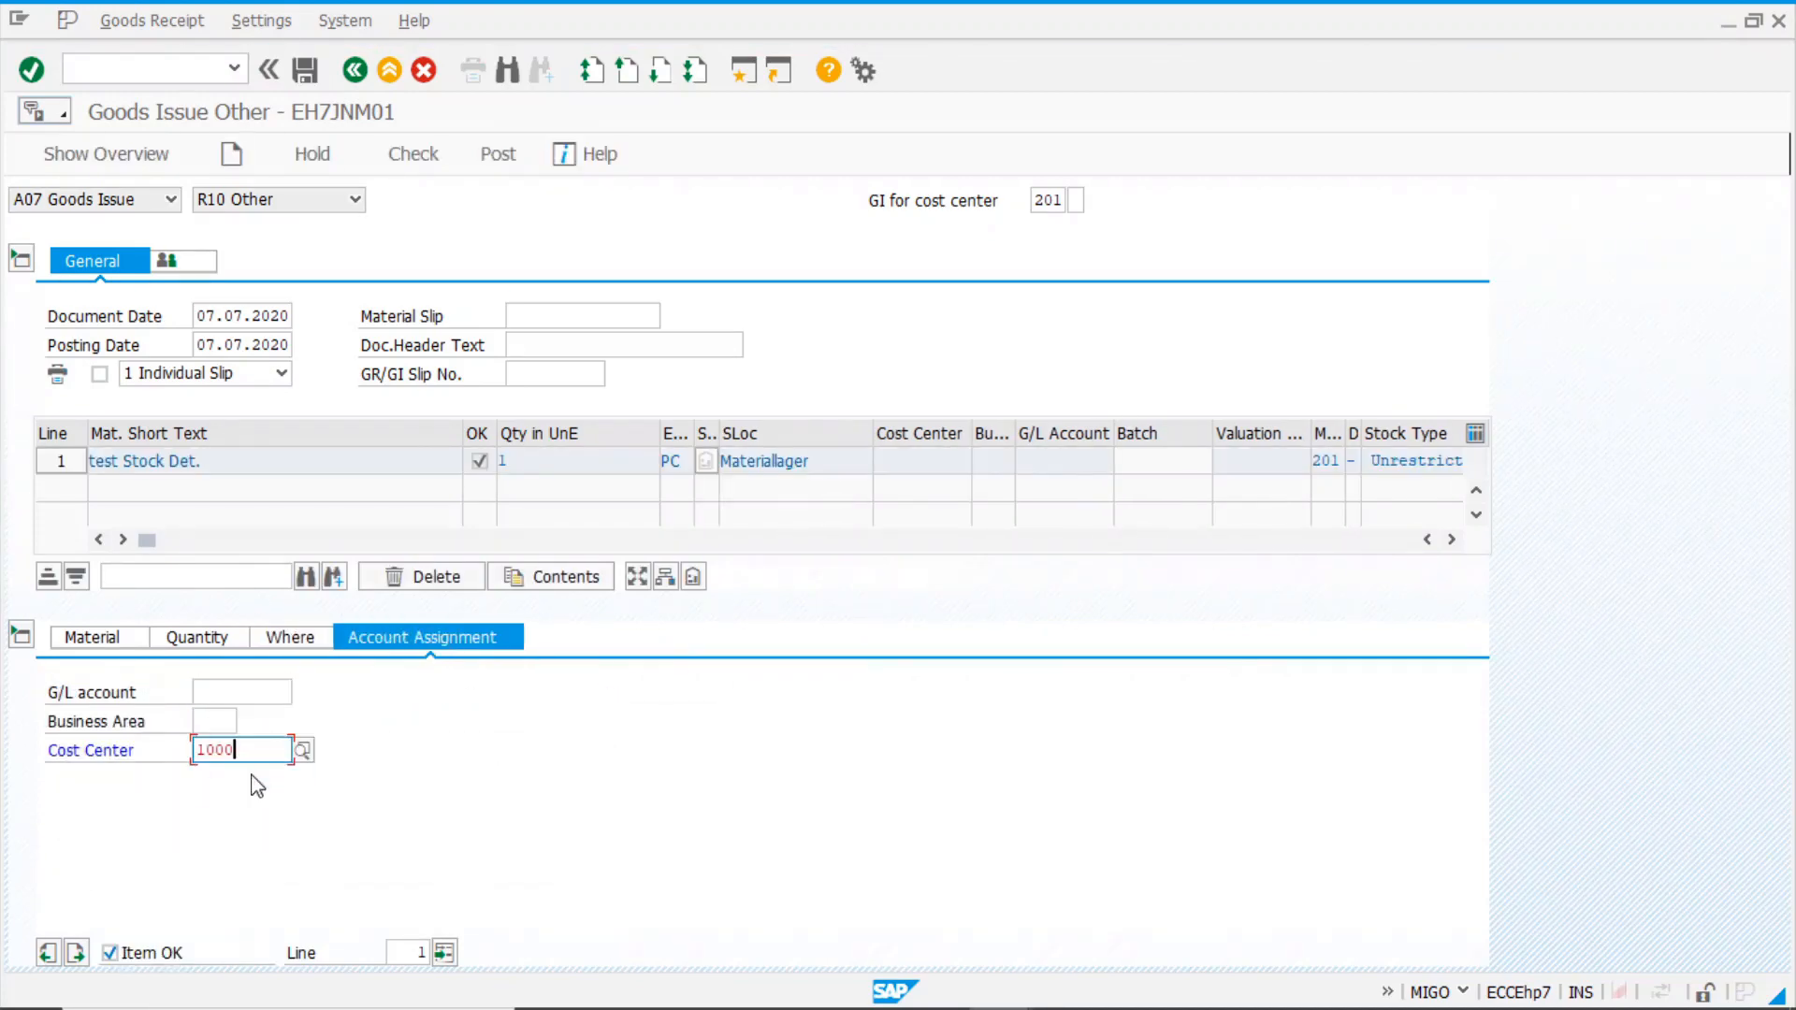
key(Return)
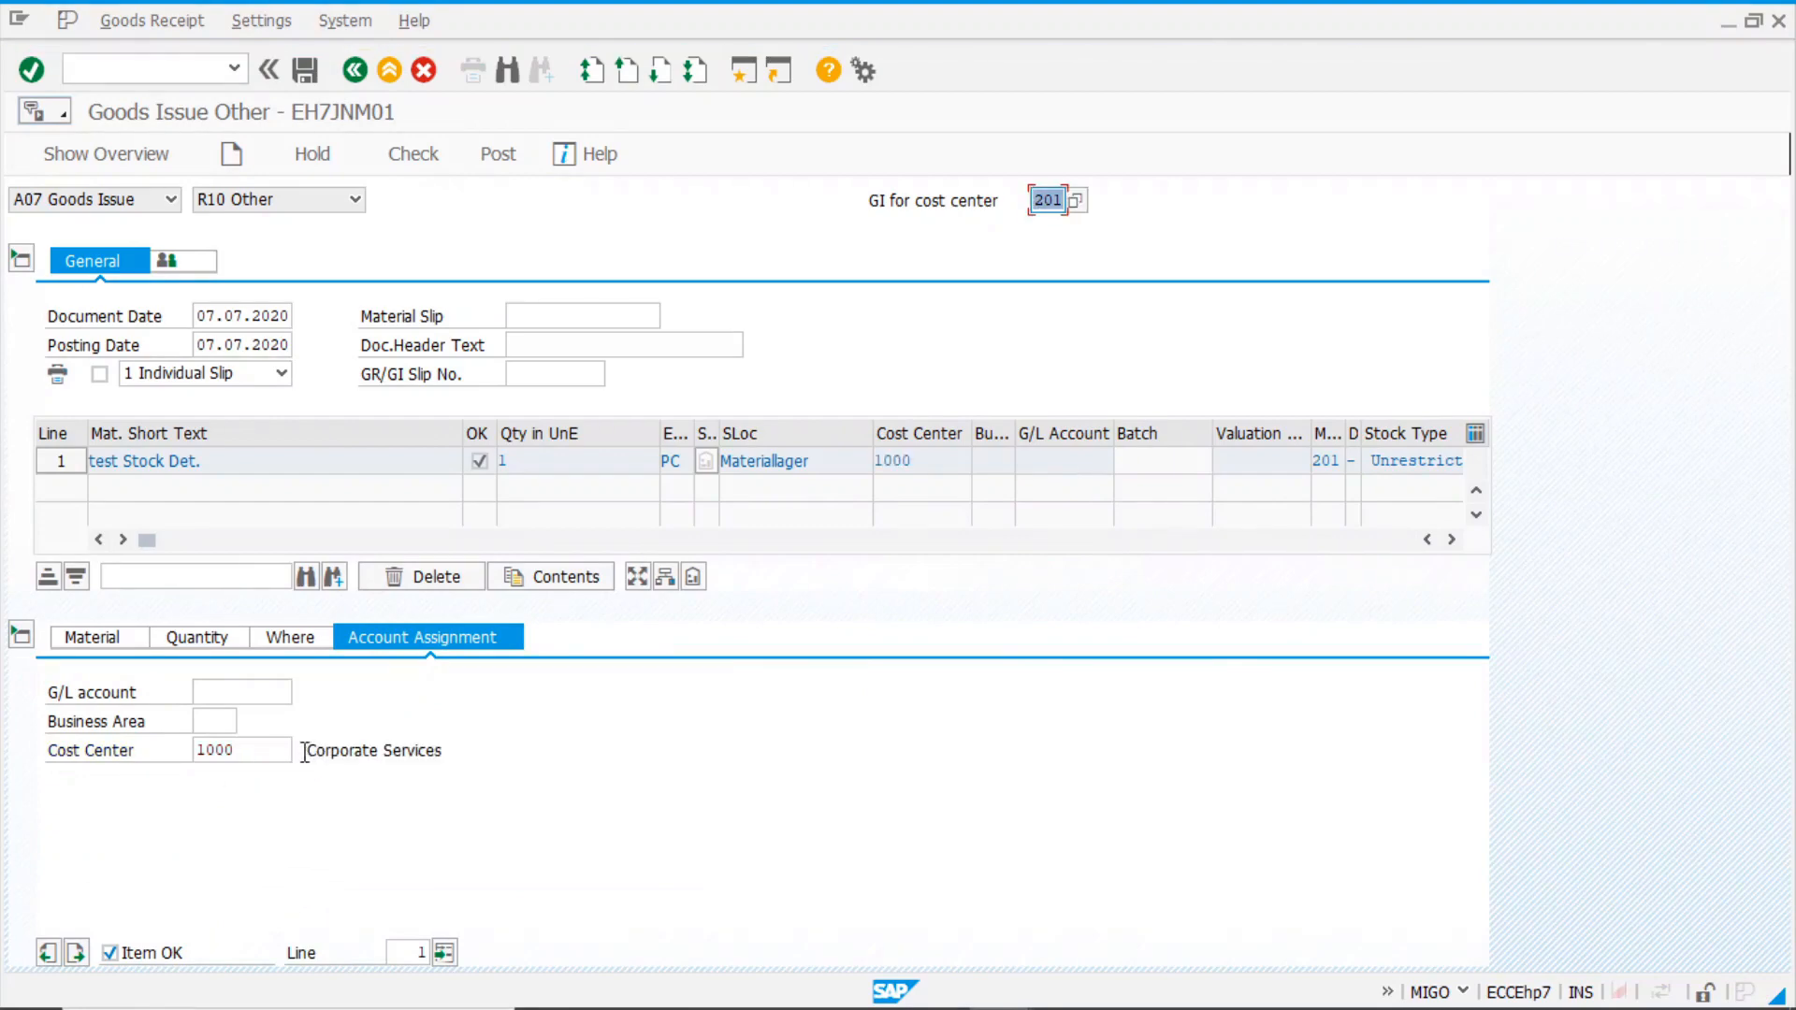
- Run stock determination for the item's quantity and review the priority indicators in the strategy's item table
click(212, 642)
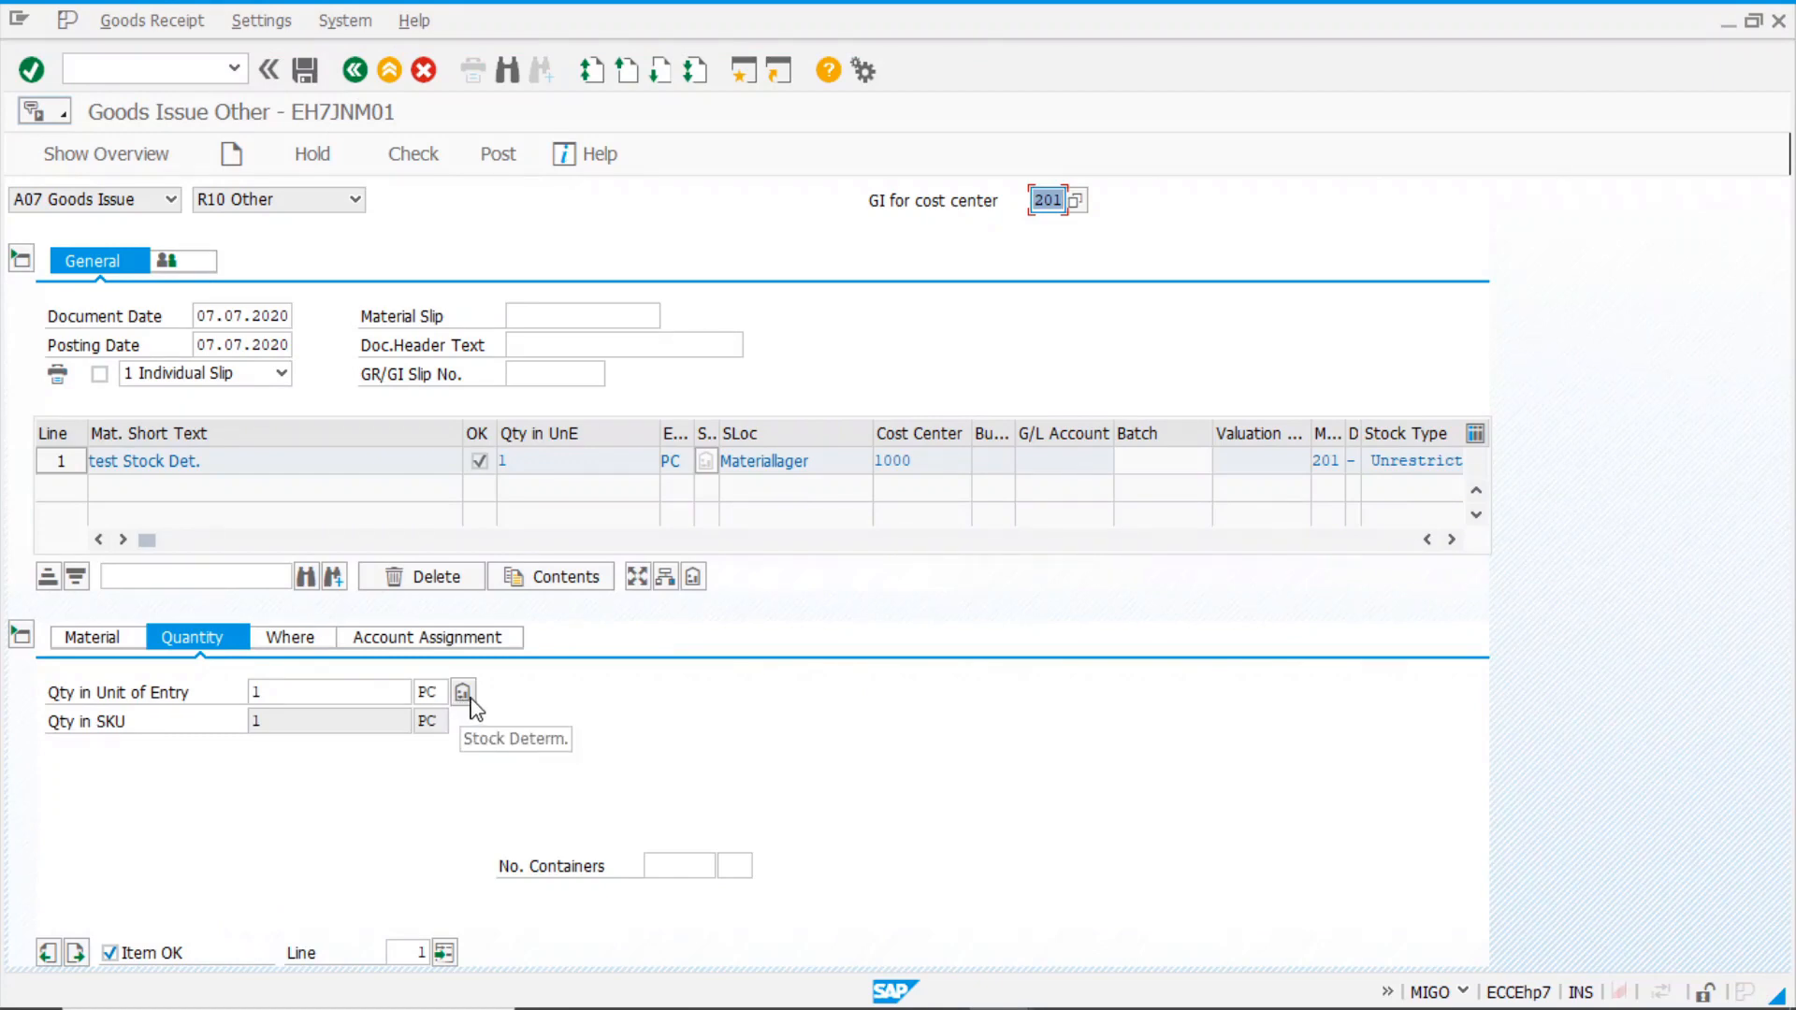
click(466, 696)
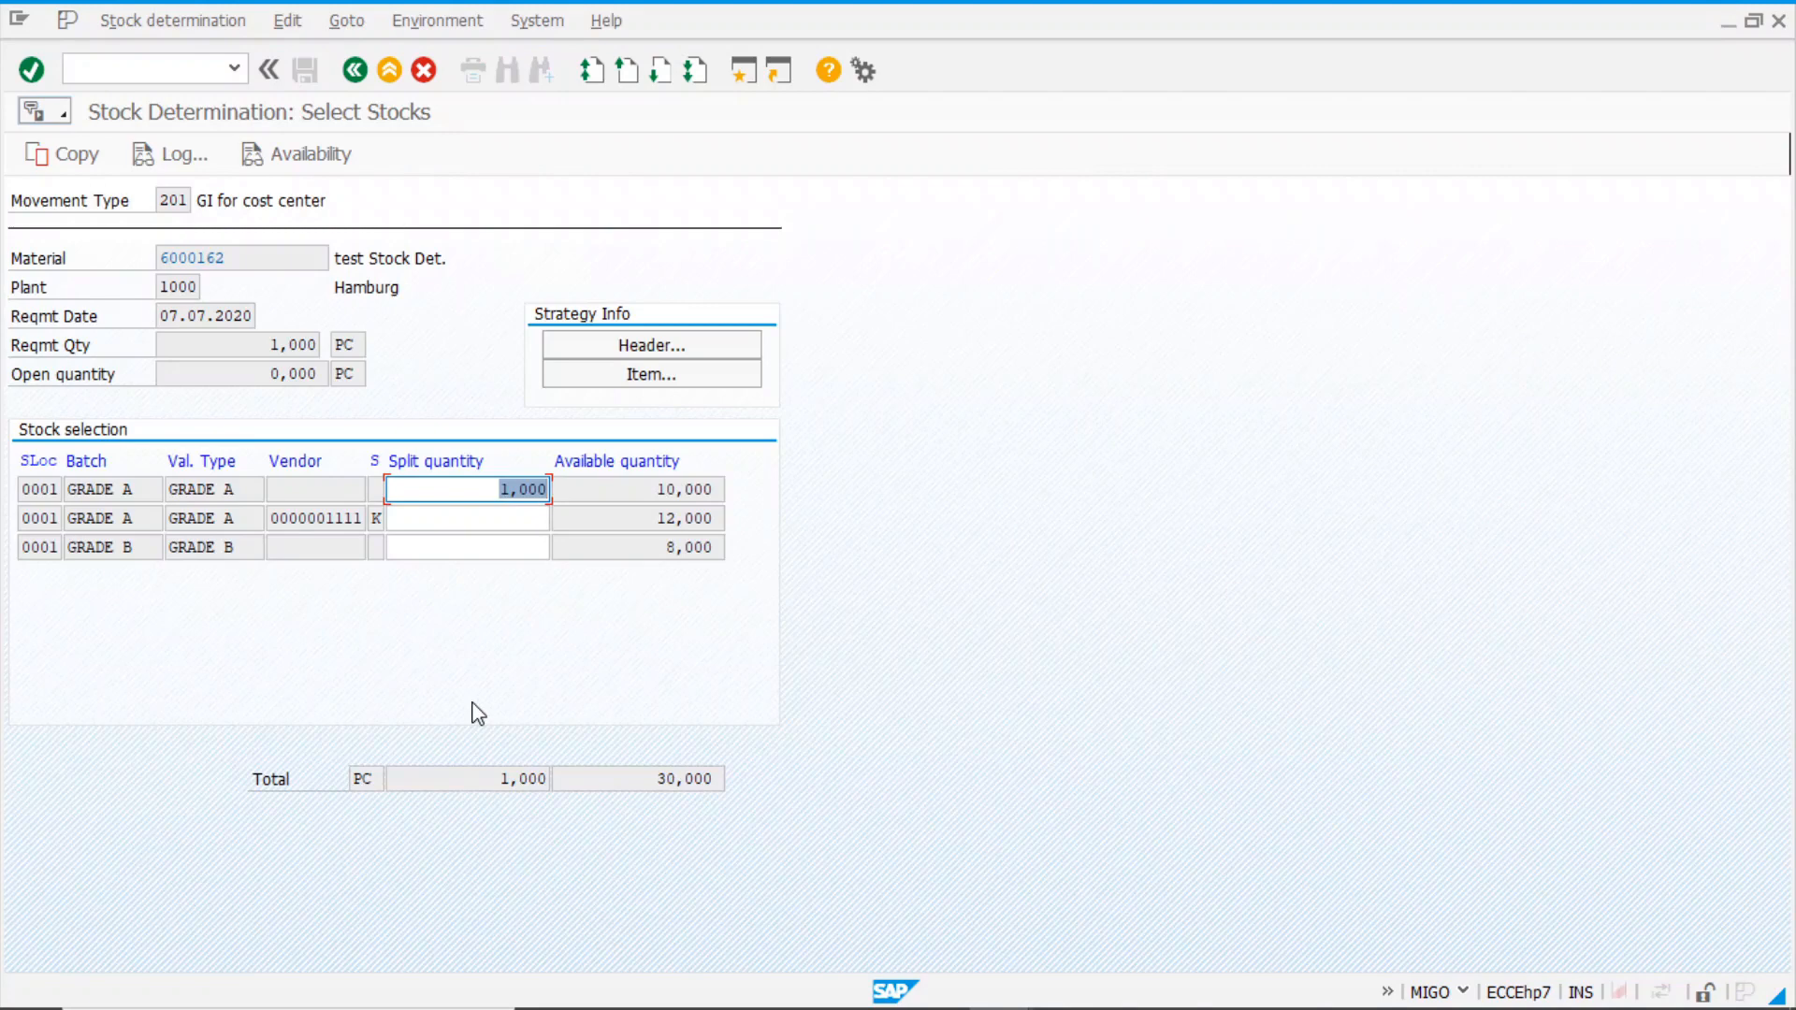
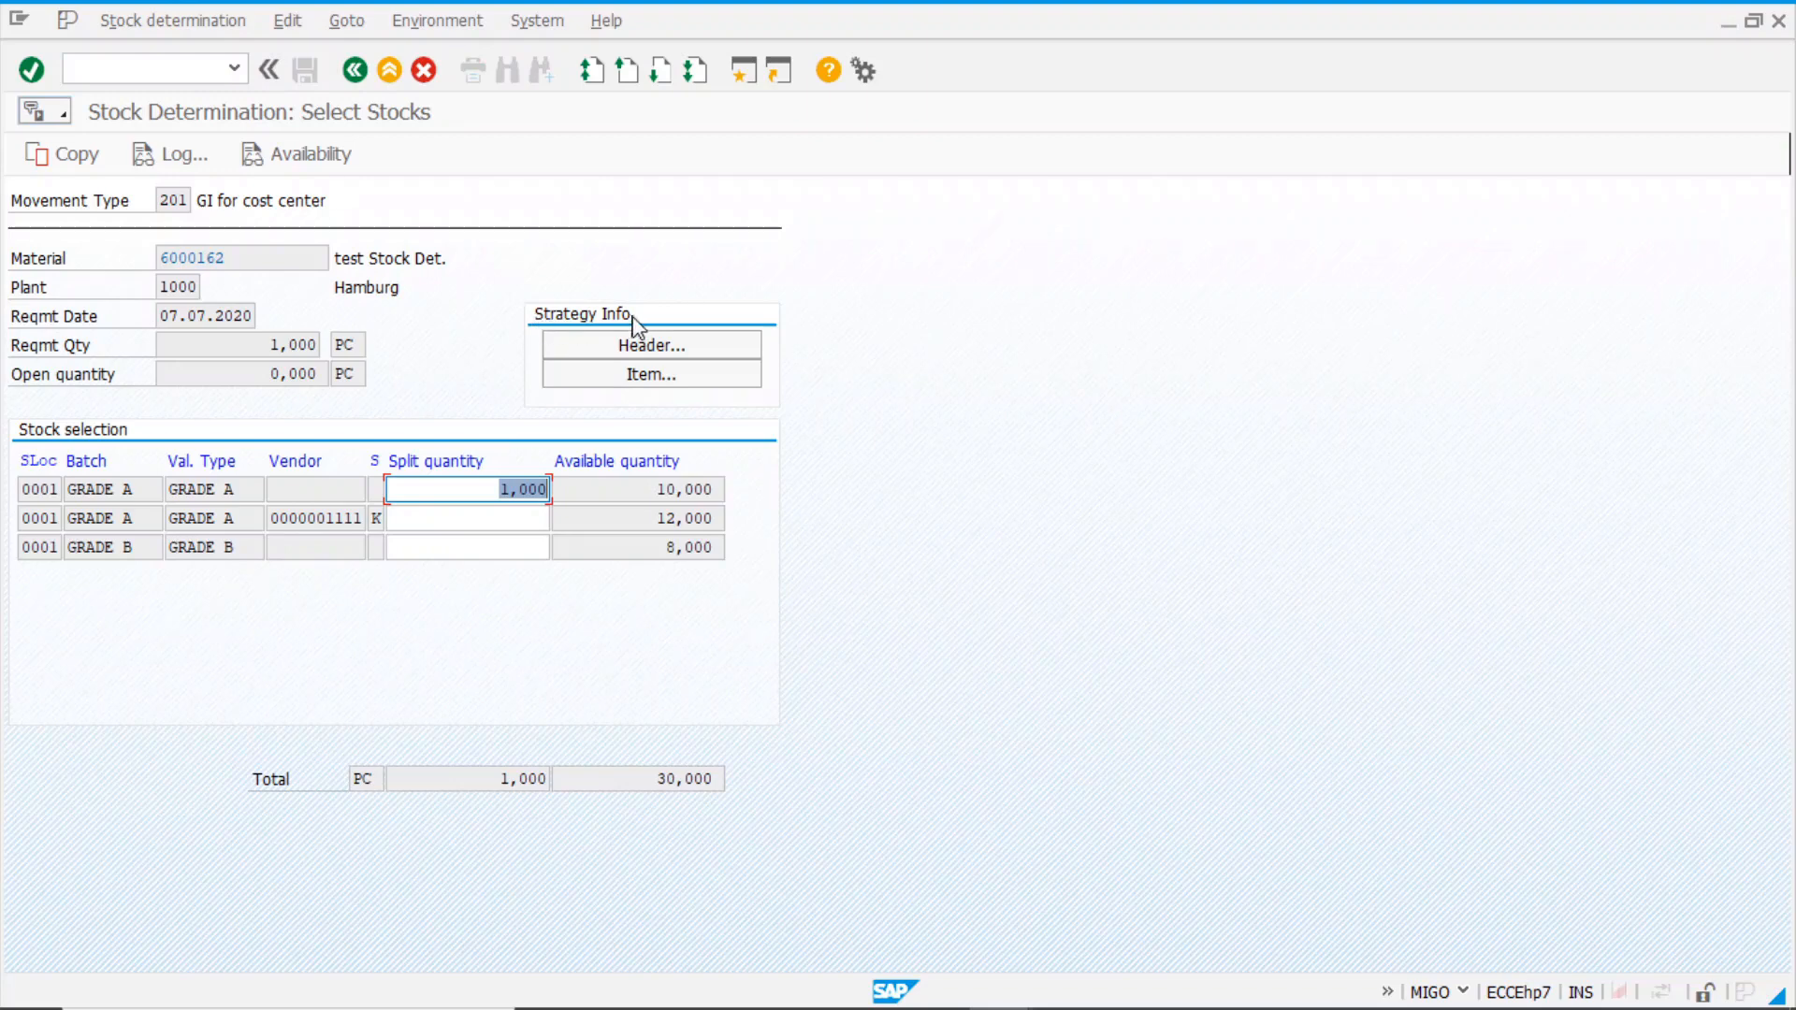
click(641, 378)
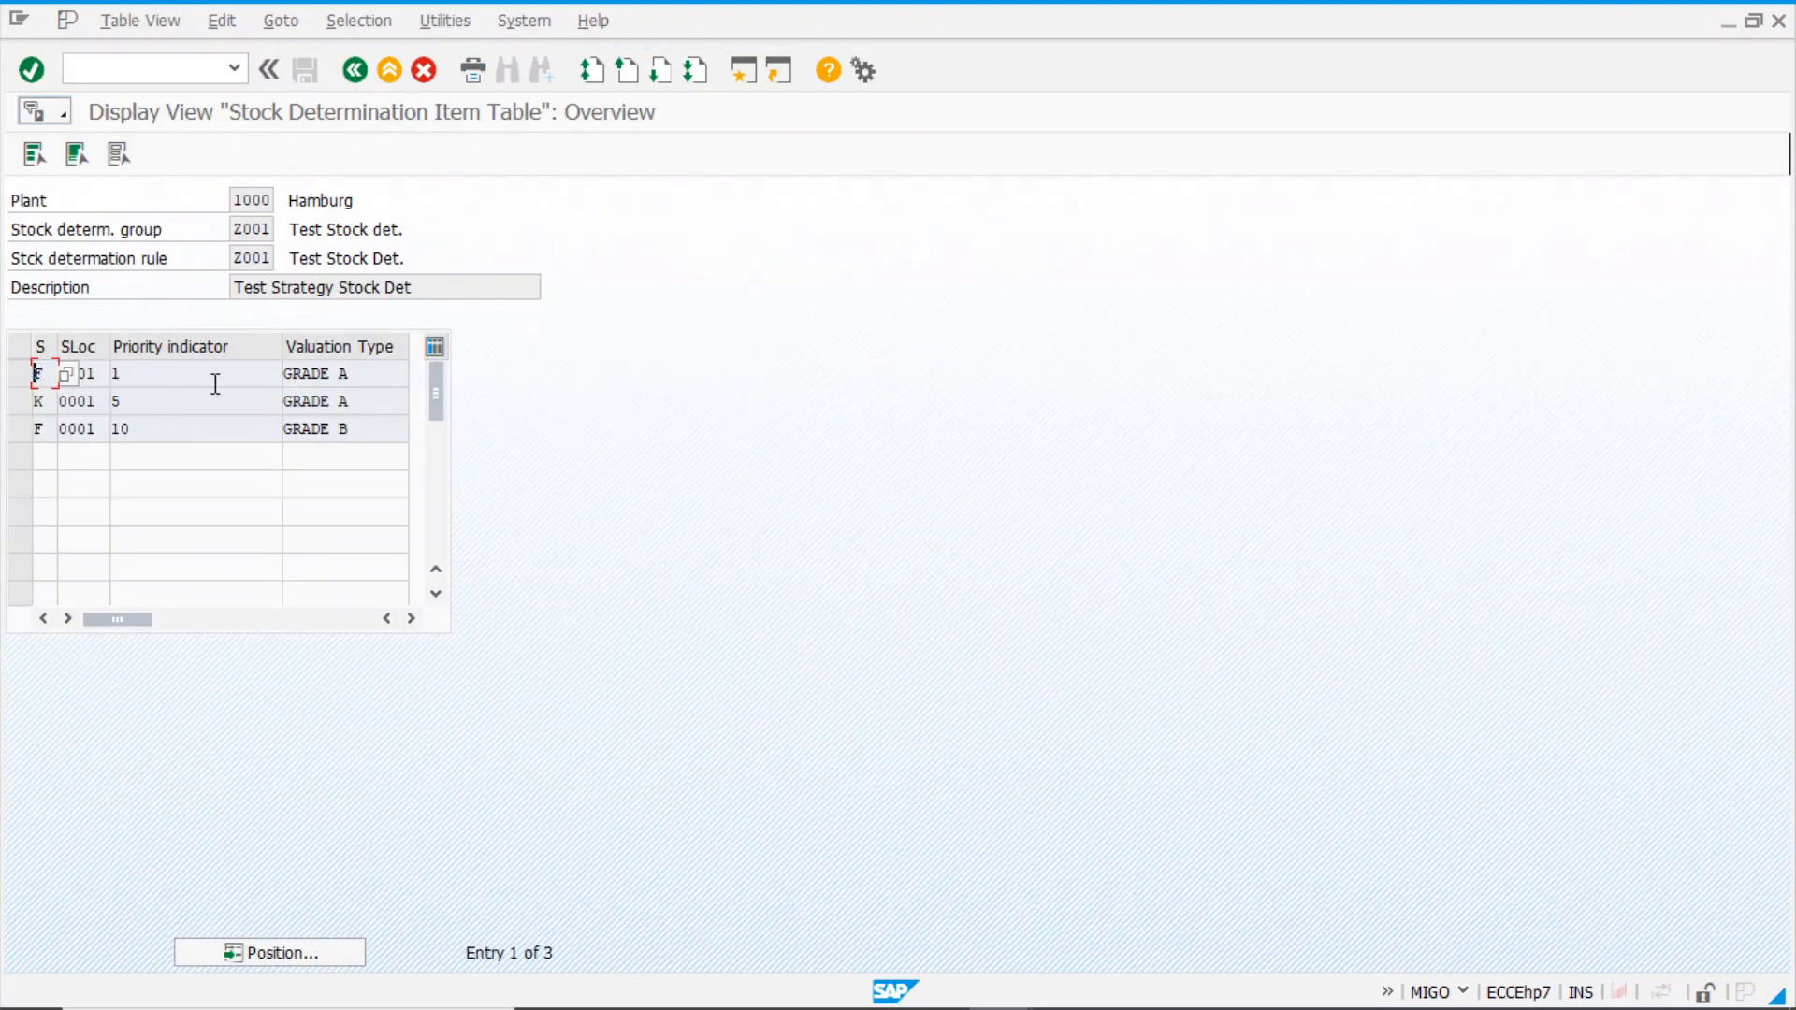
click(215, 381)
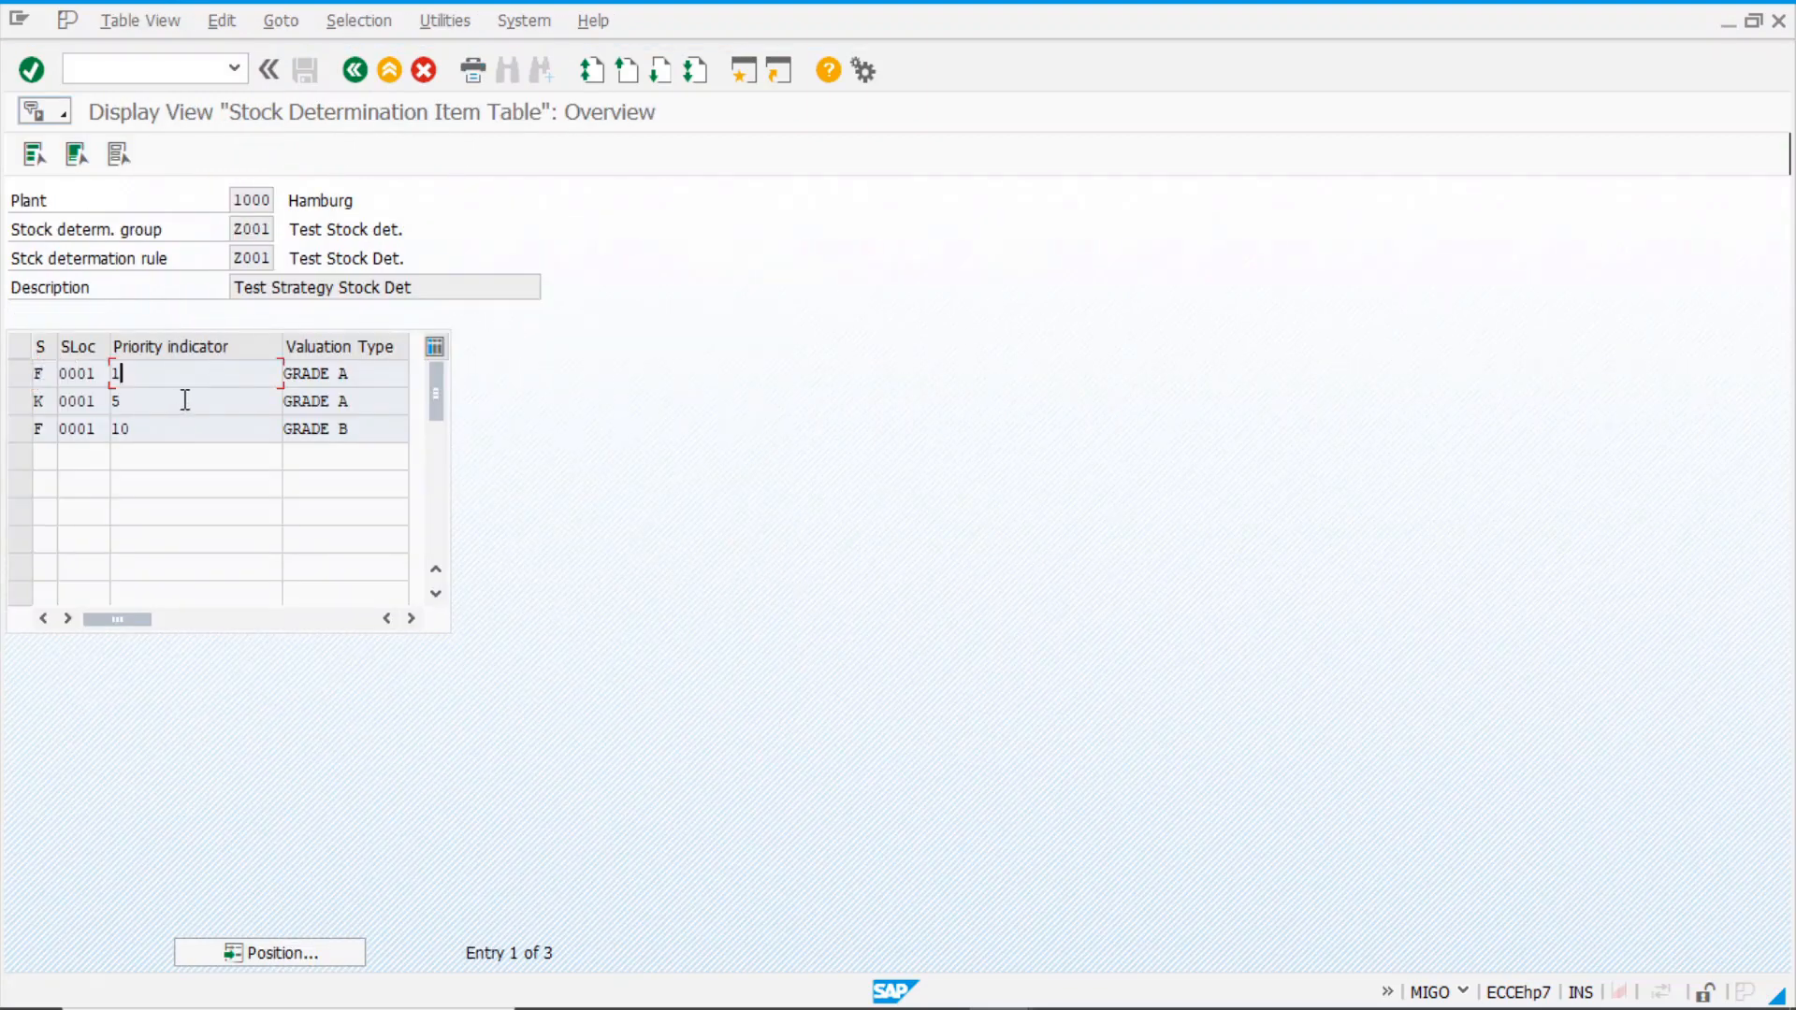
click(355, 73)
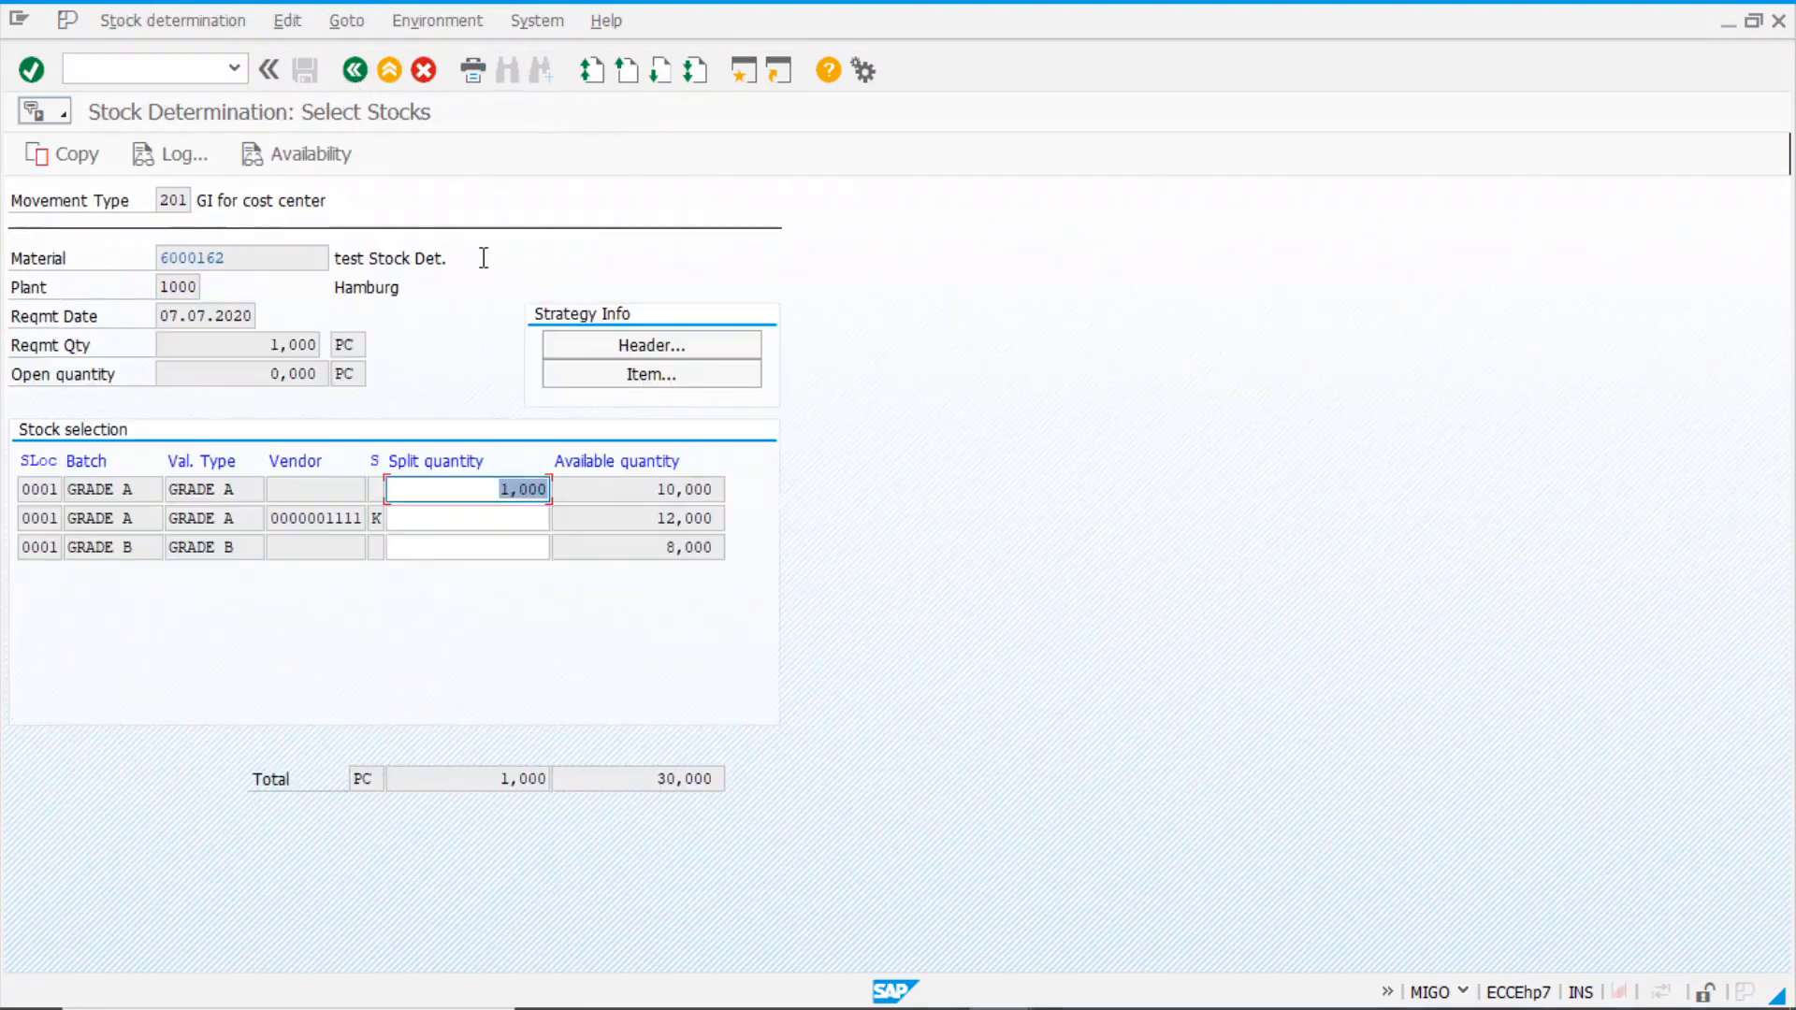
- Review the stock determination strategy's header settings for sorting and quantity distribution
click(650, 348)
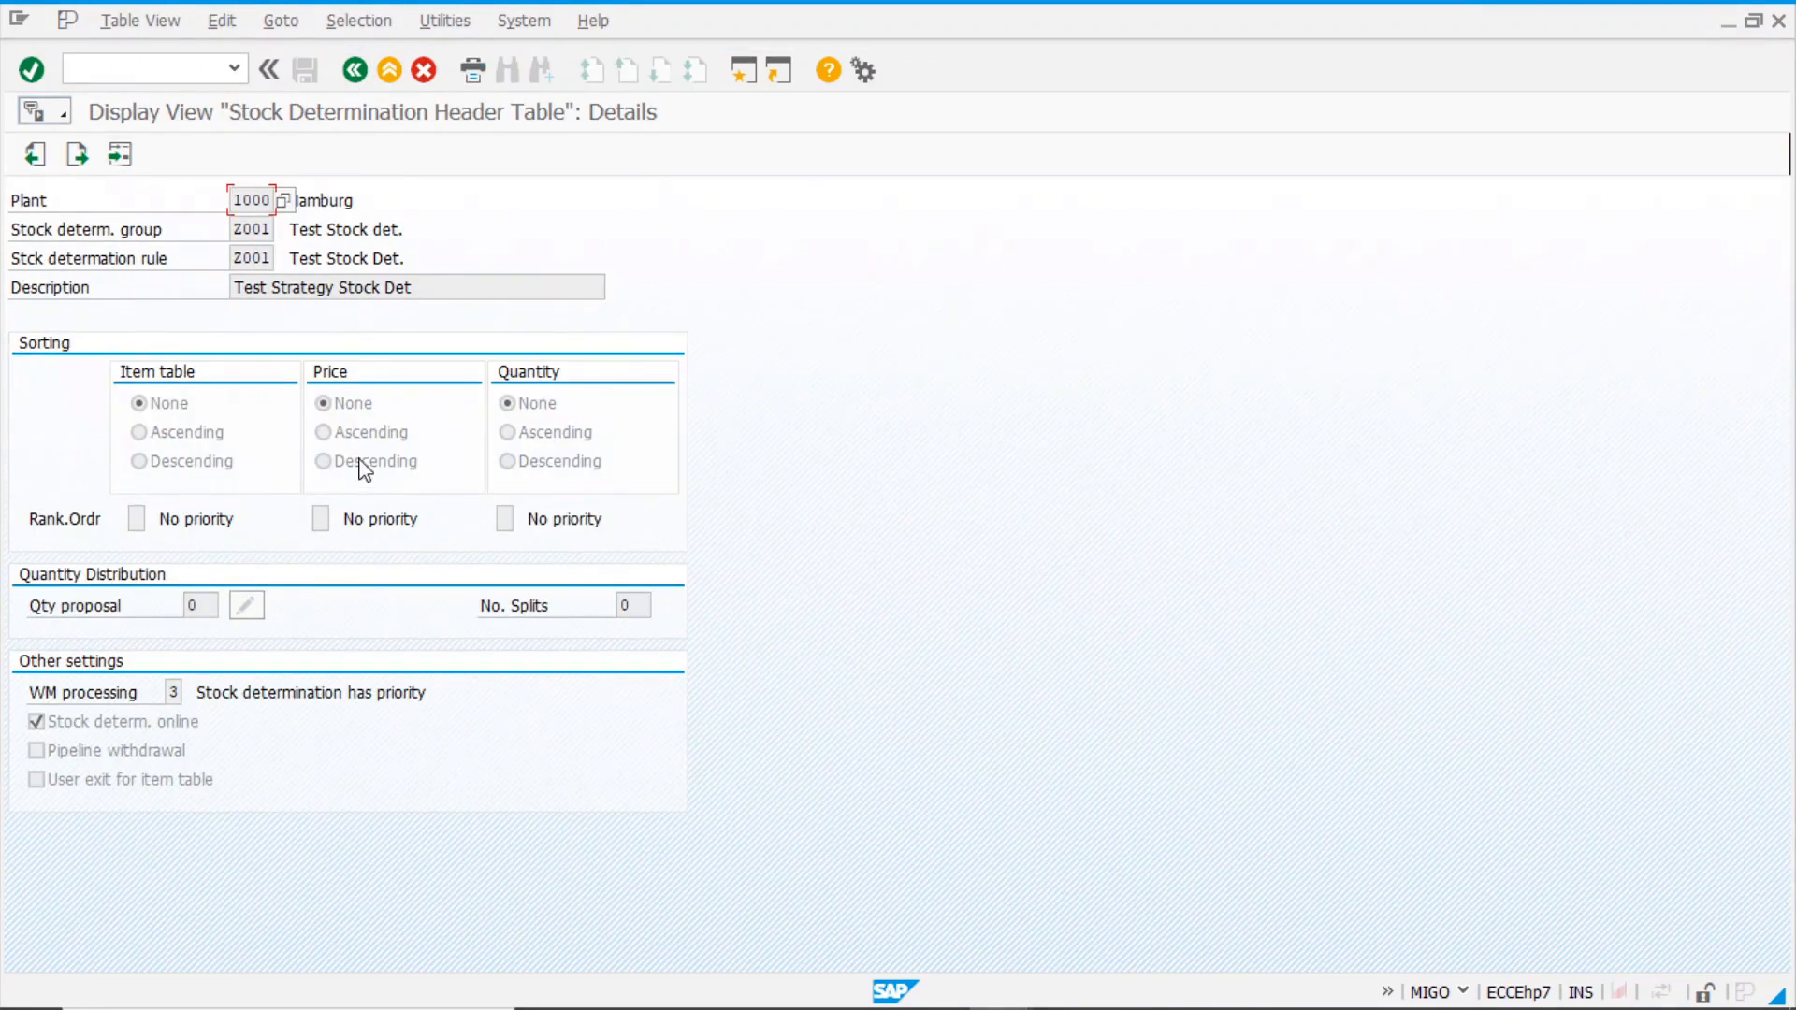
click(355, 70)
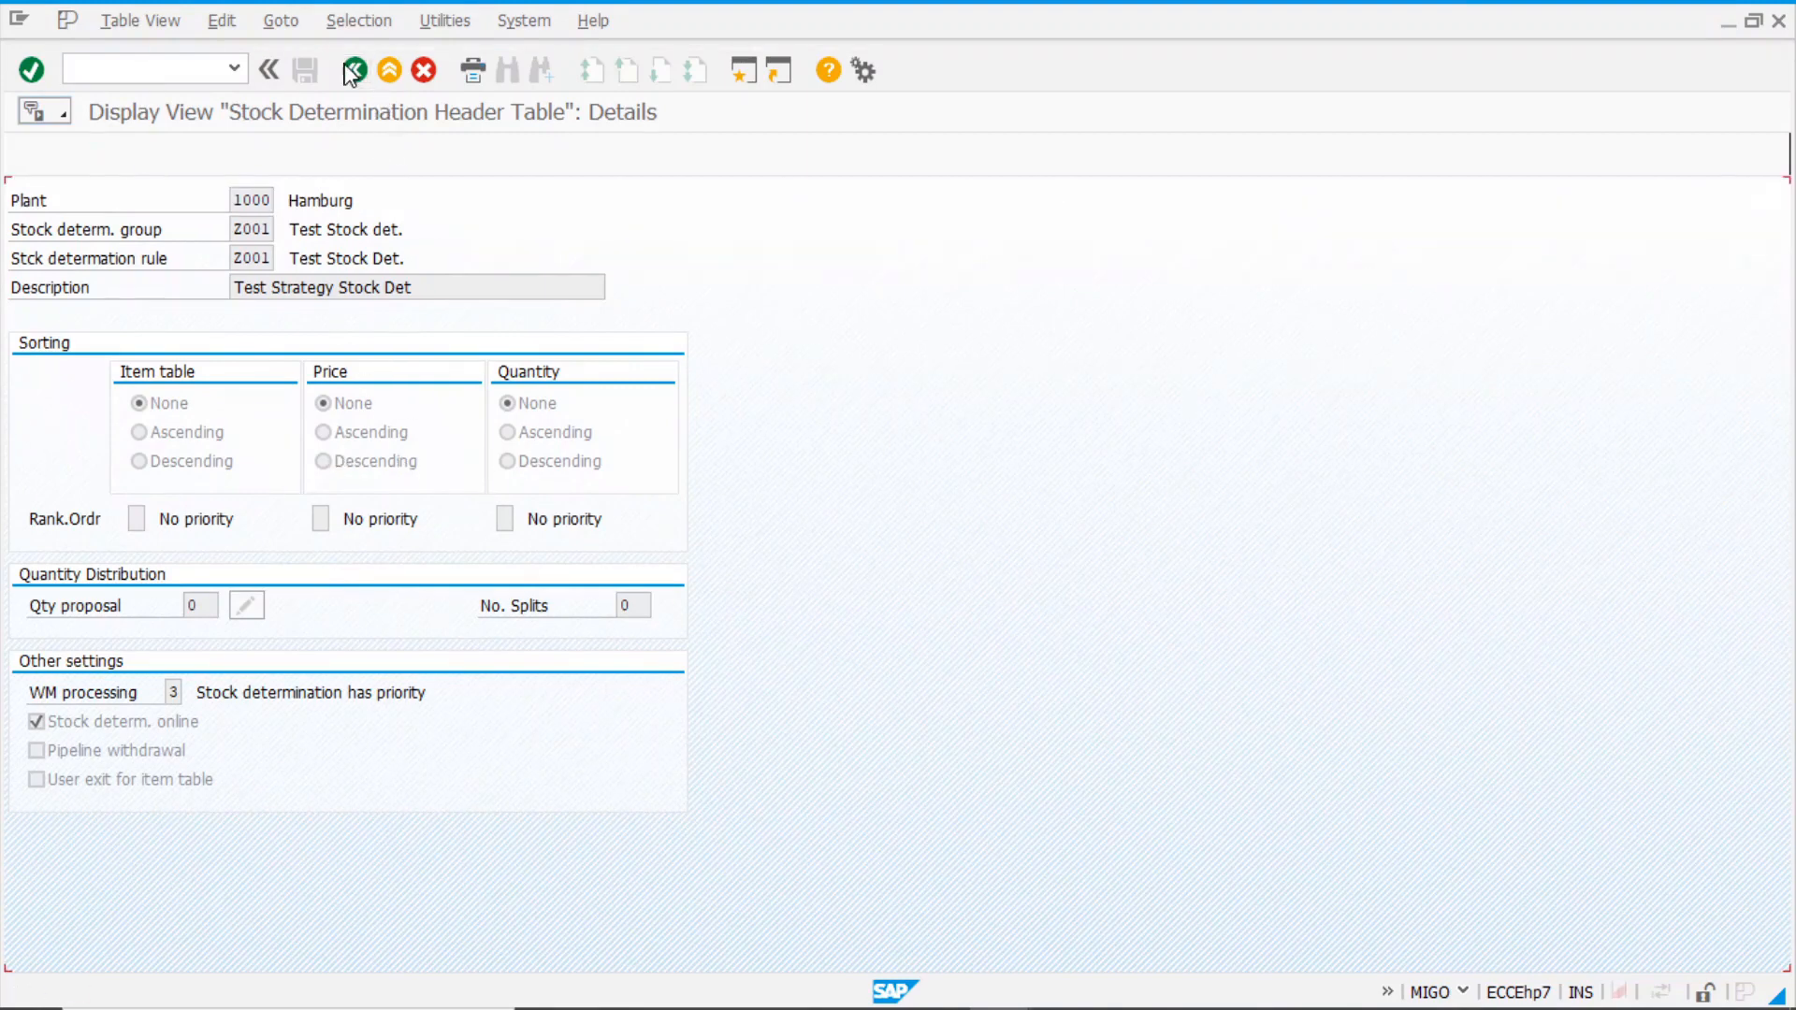
click(355, 71)
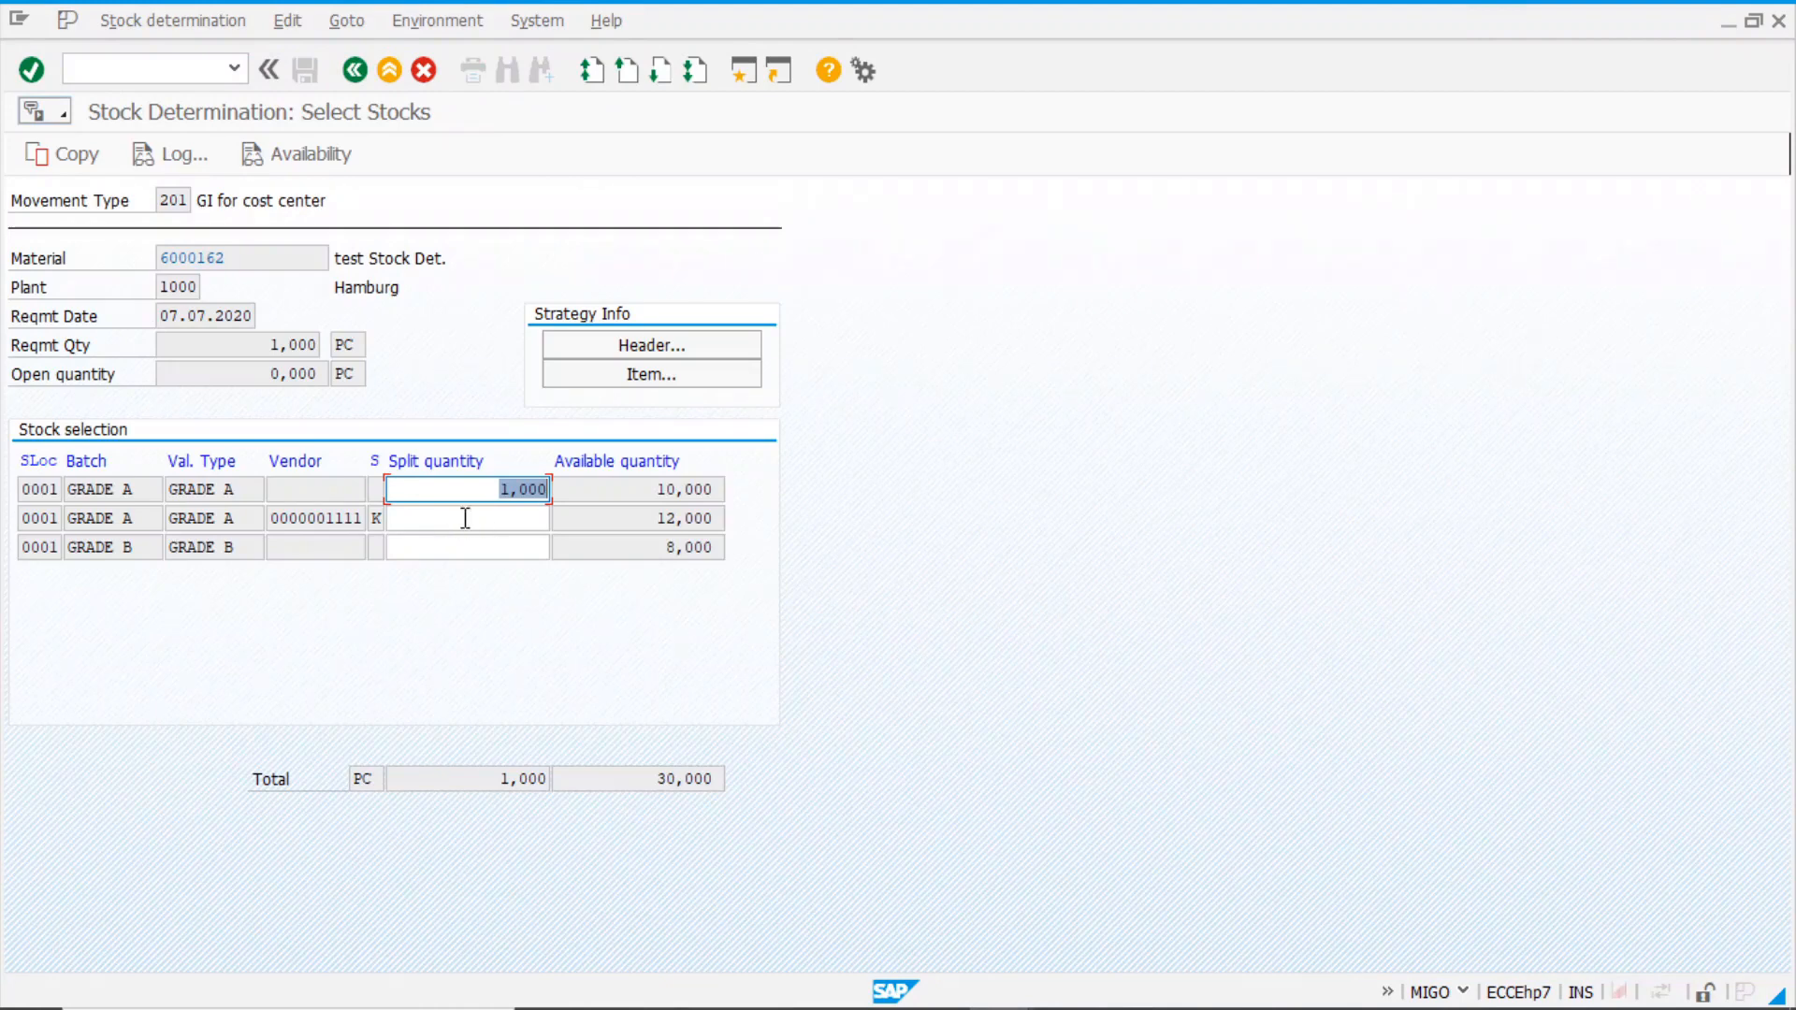
- Check the split quantity, valuation type and available quantity of the first GRADE A stock row, and return to the goods issue
click(458, 491)
click(226, 487)
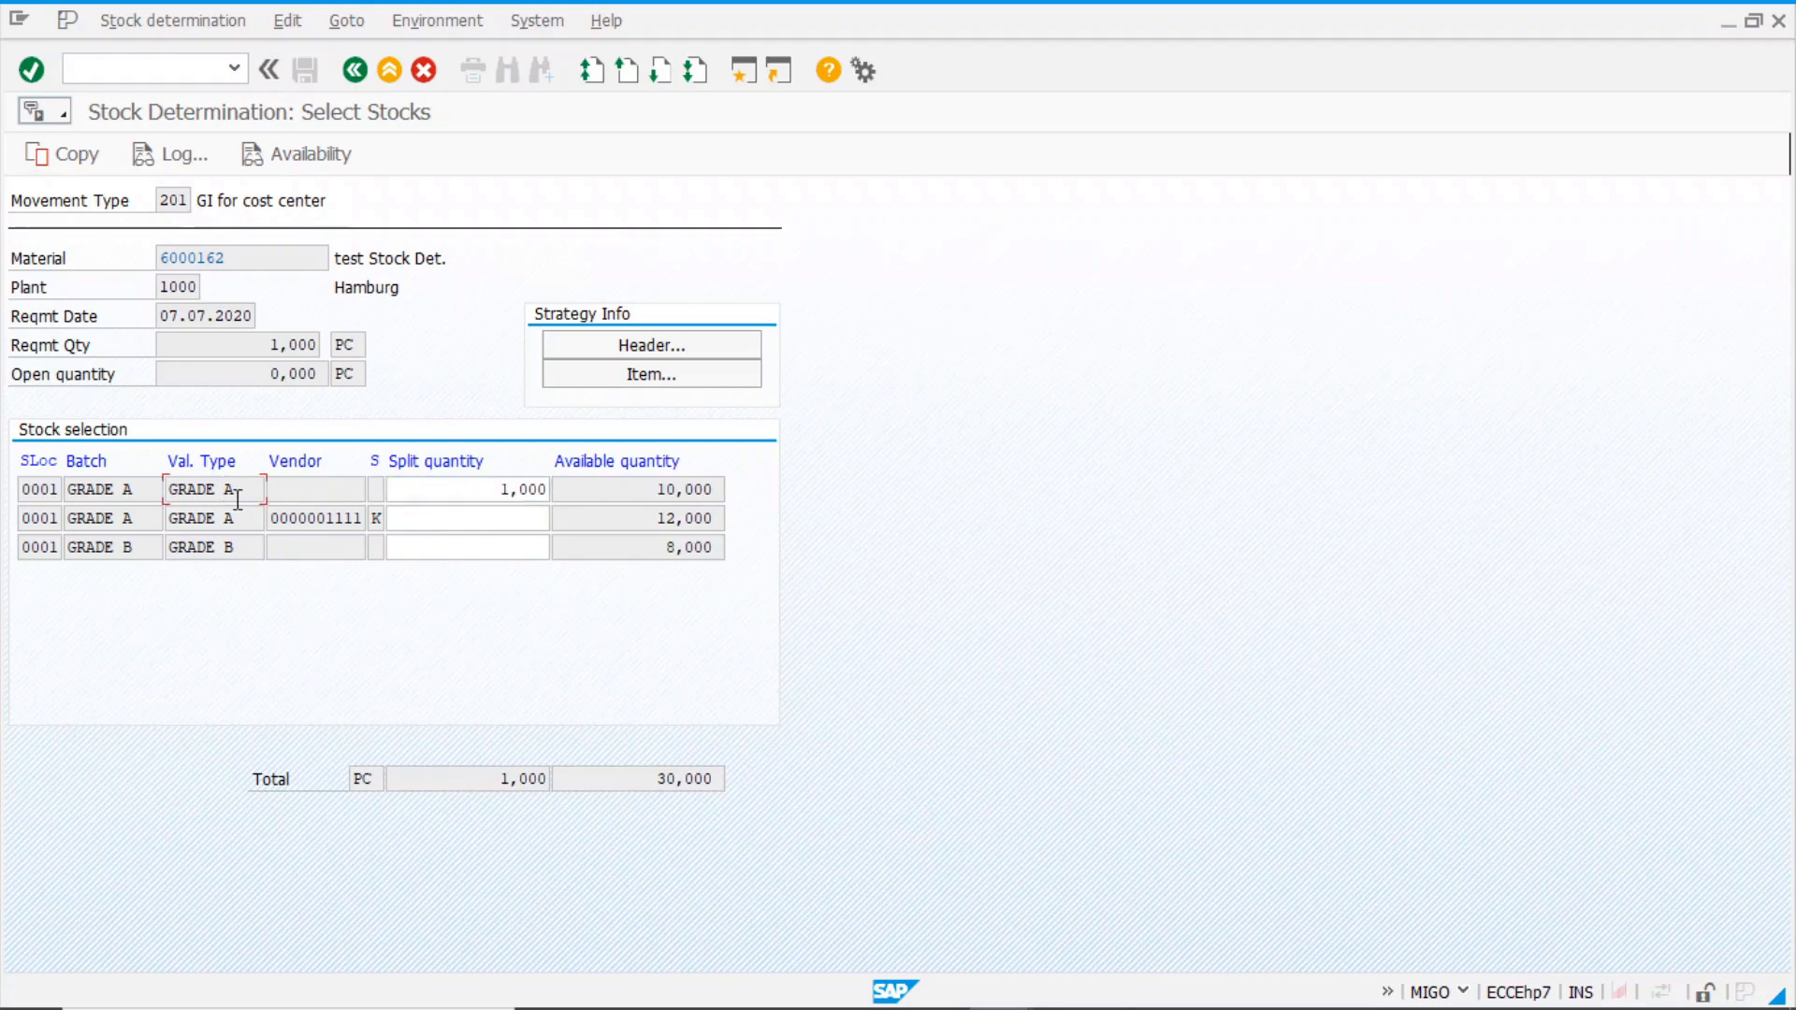
drag(165, 487, 241, 489)
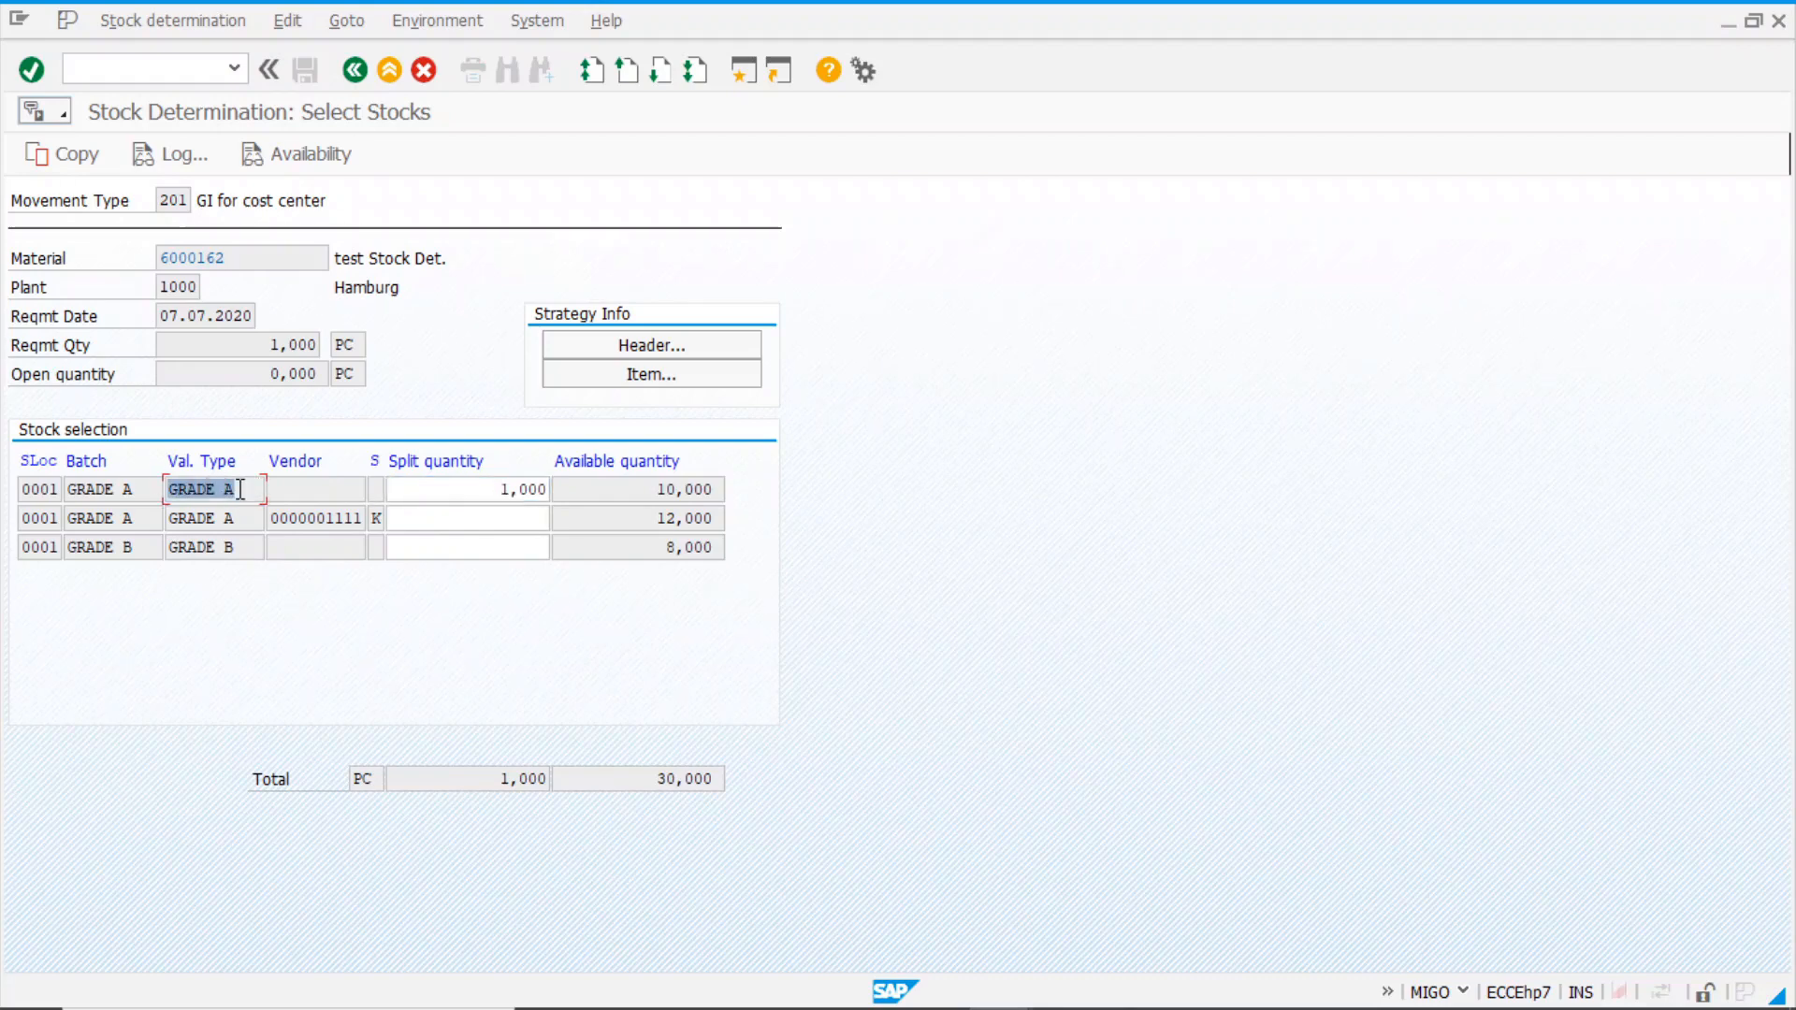
click(673, 480)
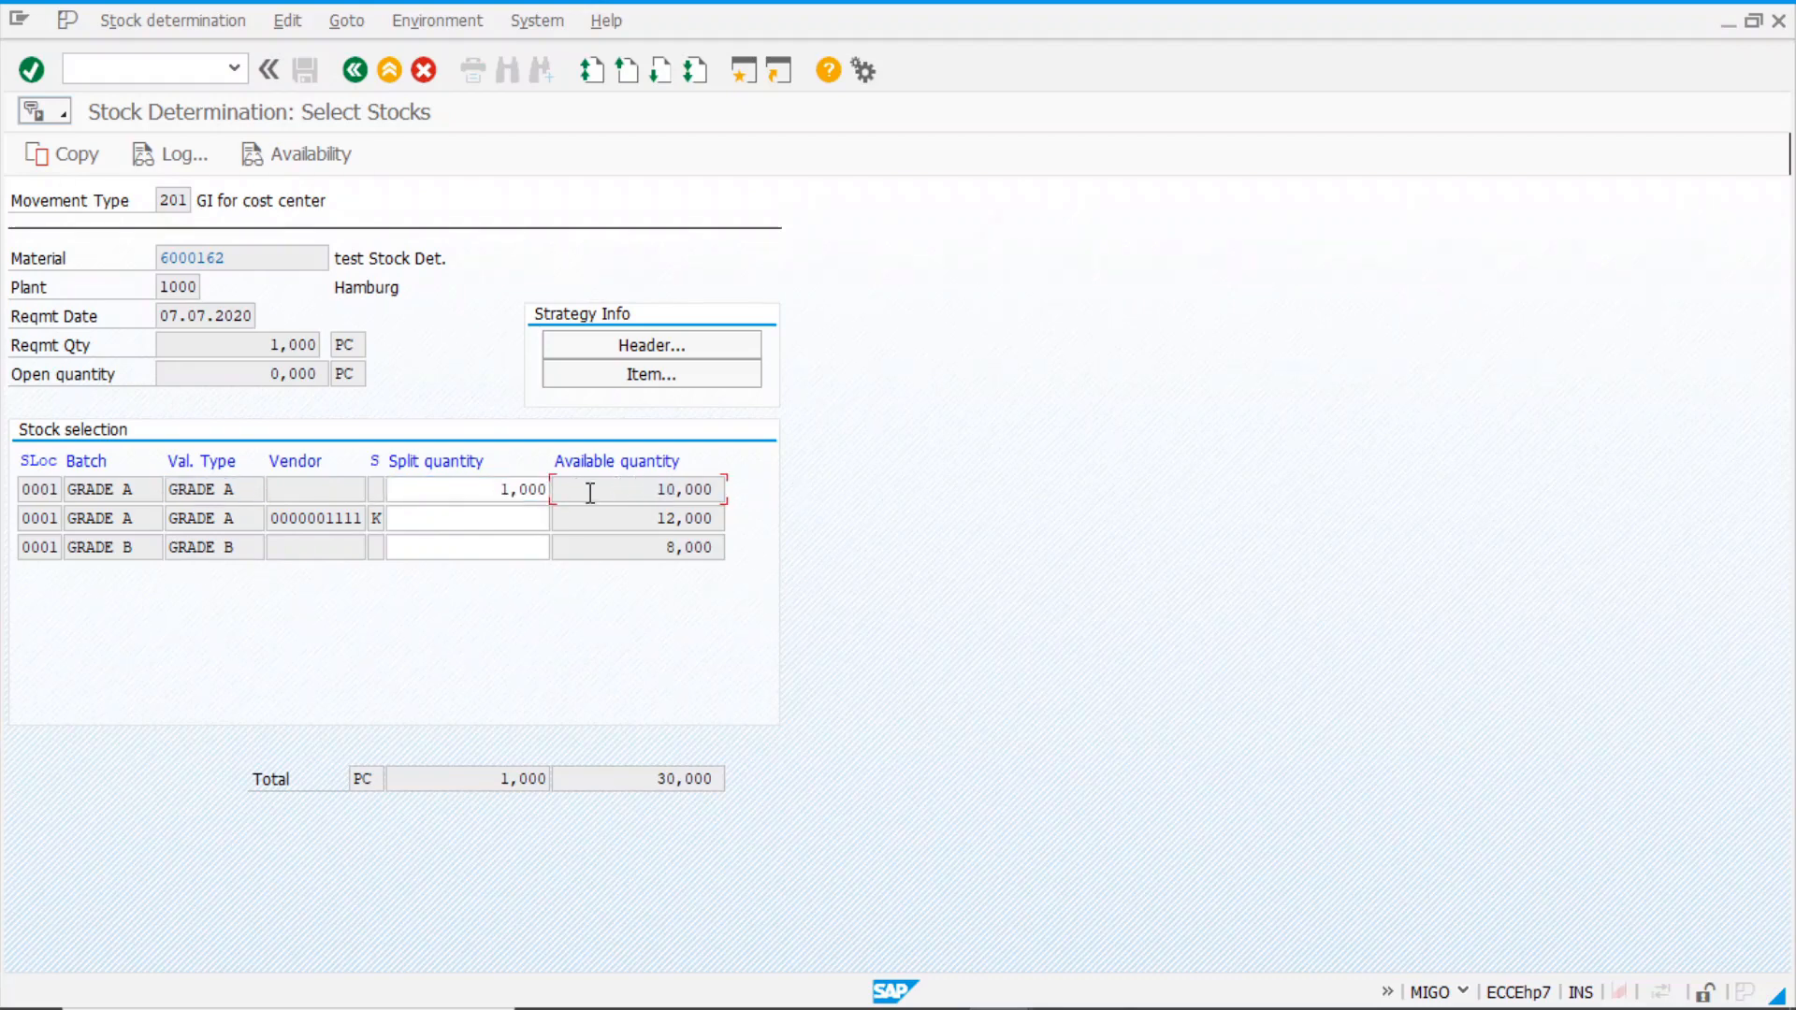
click(354, 70)
click(478, 482)
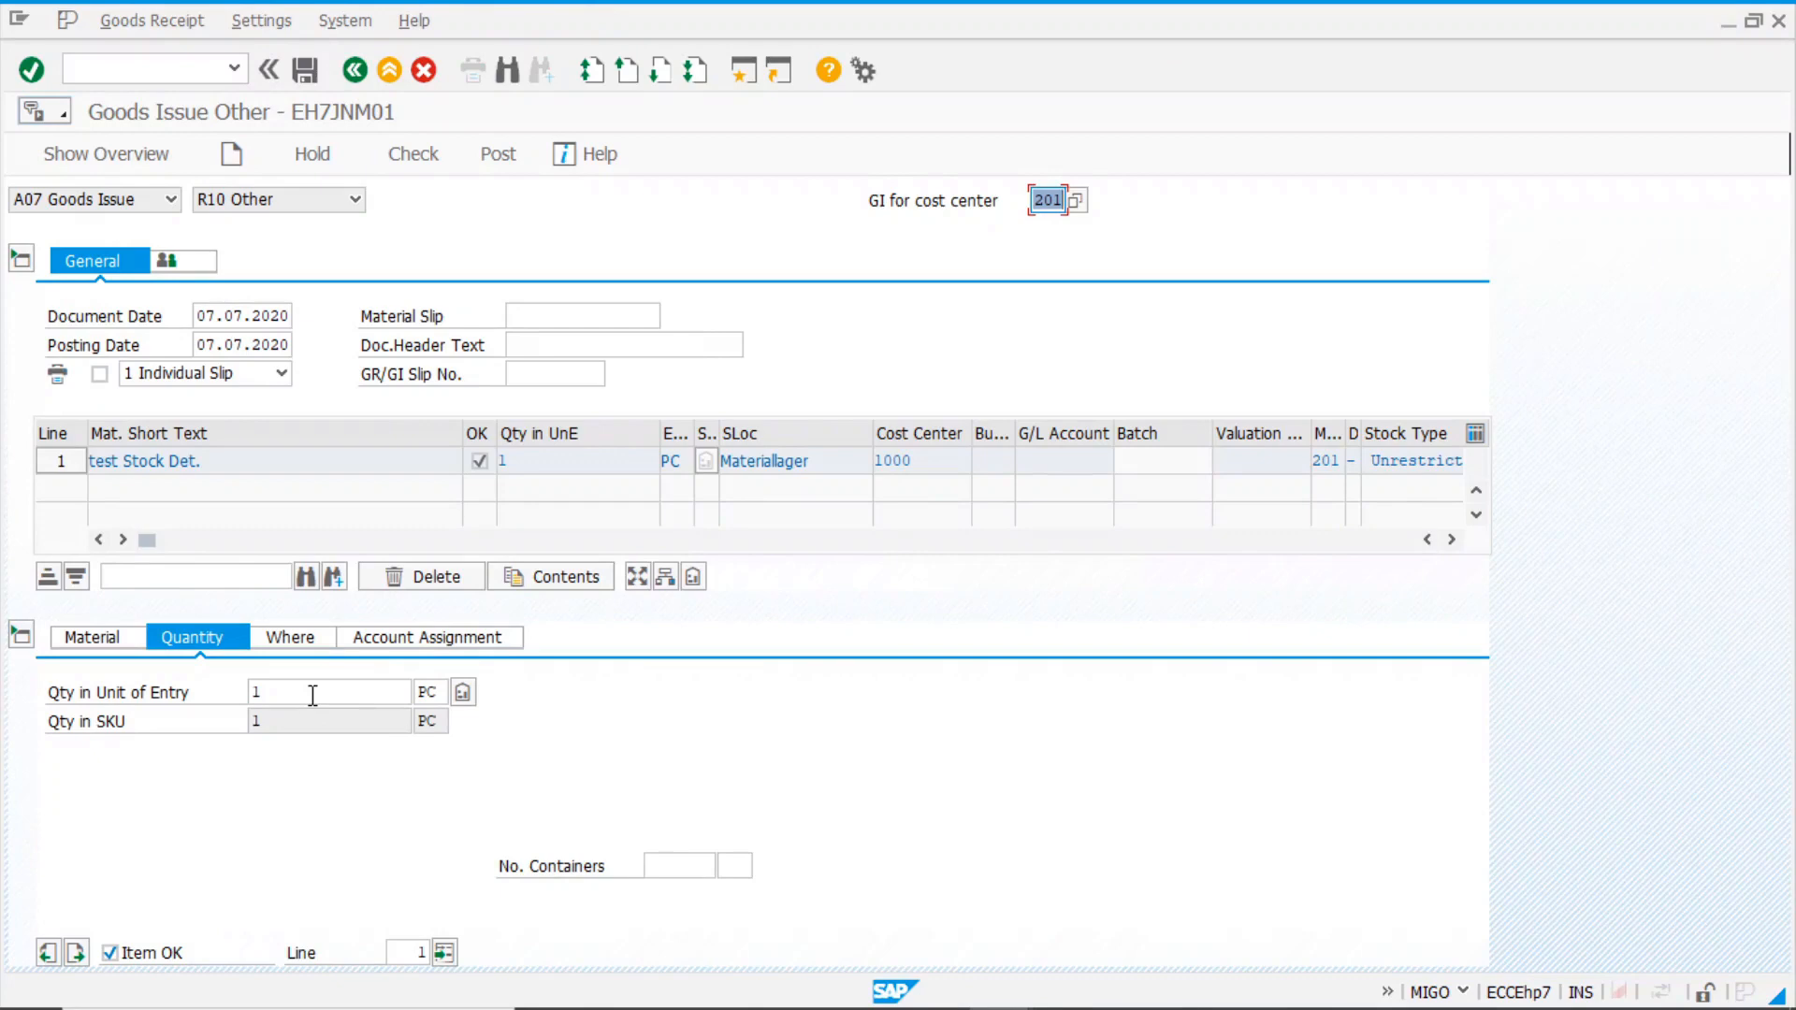
- Set the item's quantity in unit of entry to 11 and rerun stock determination
click(312, 695)
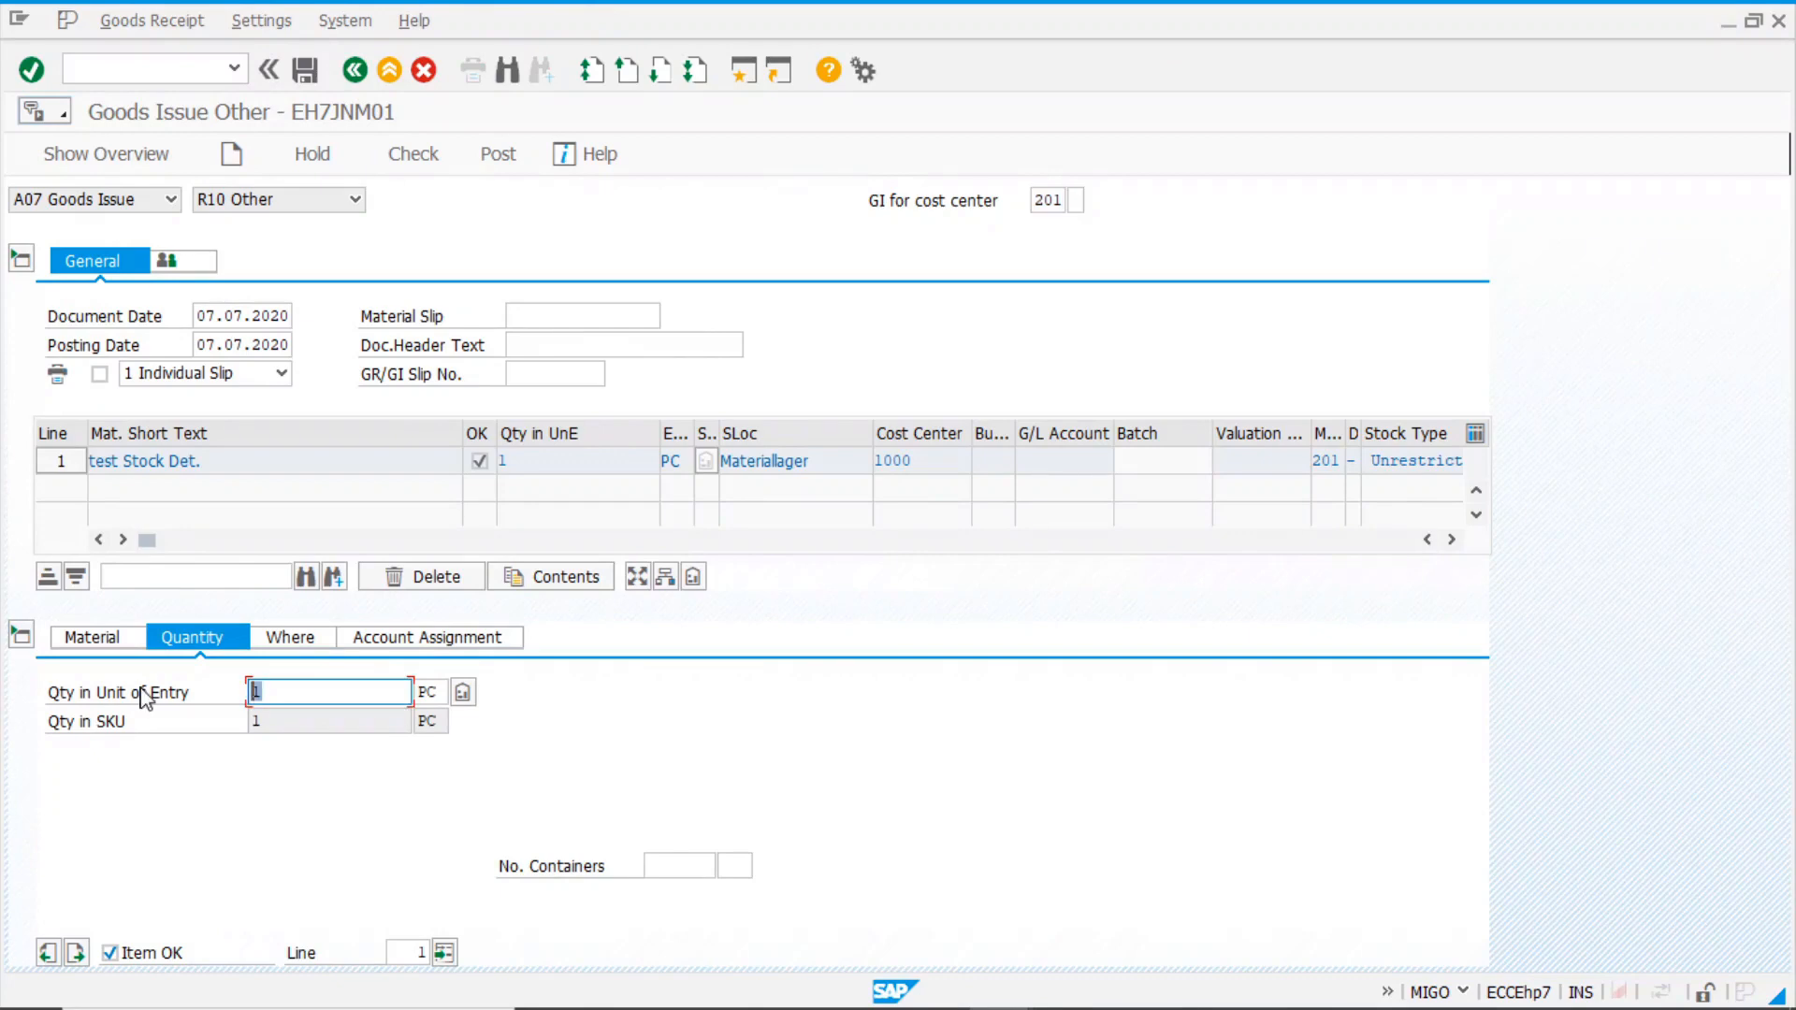
text(11)
key(Return)
click(462, 692)
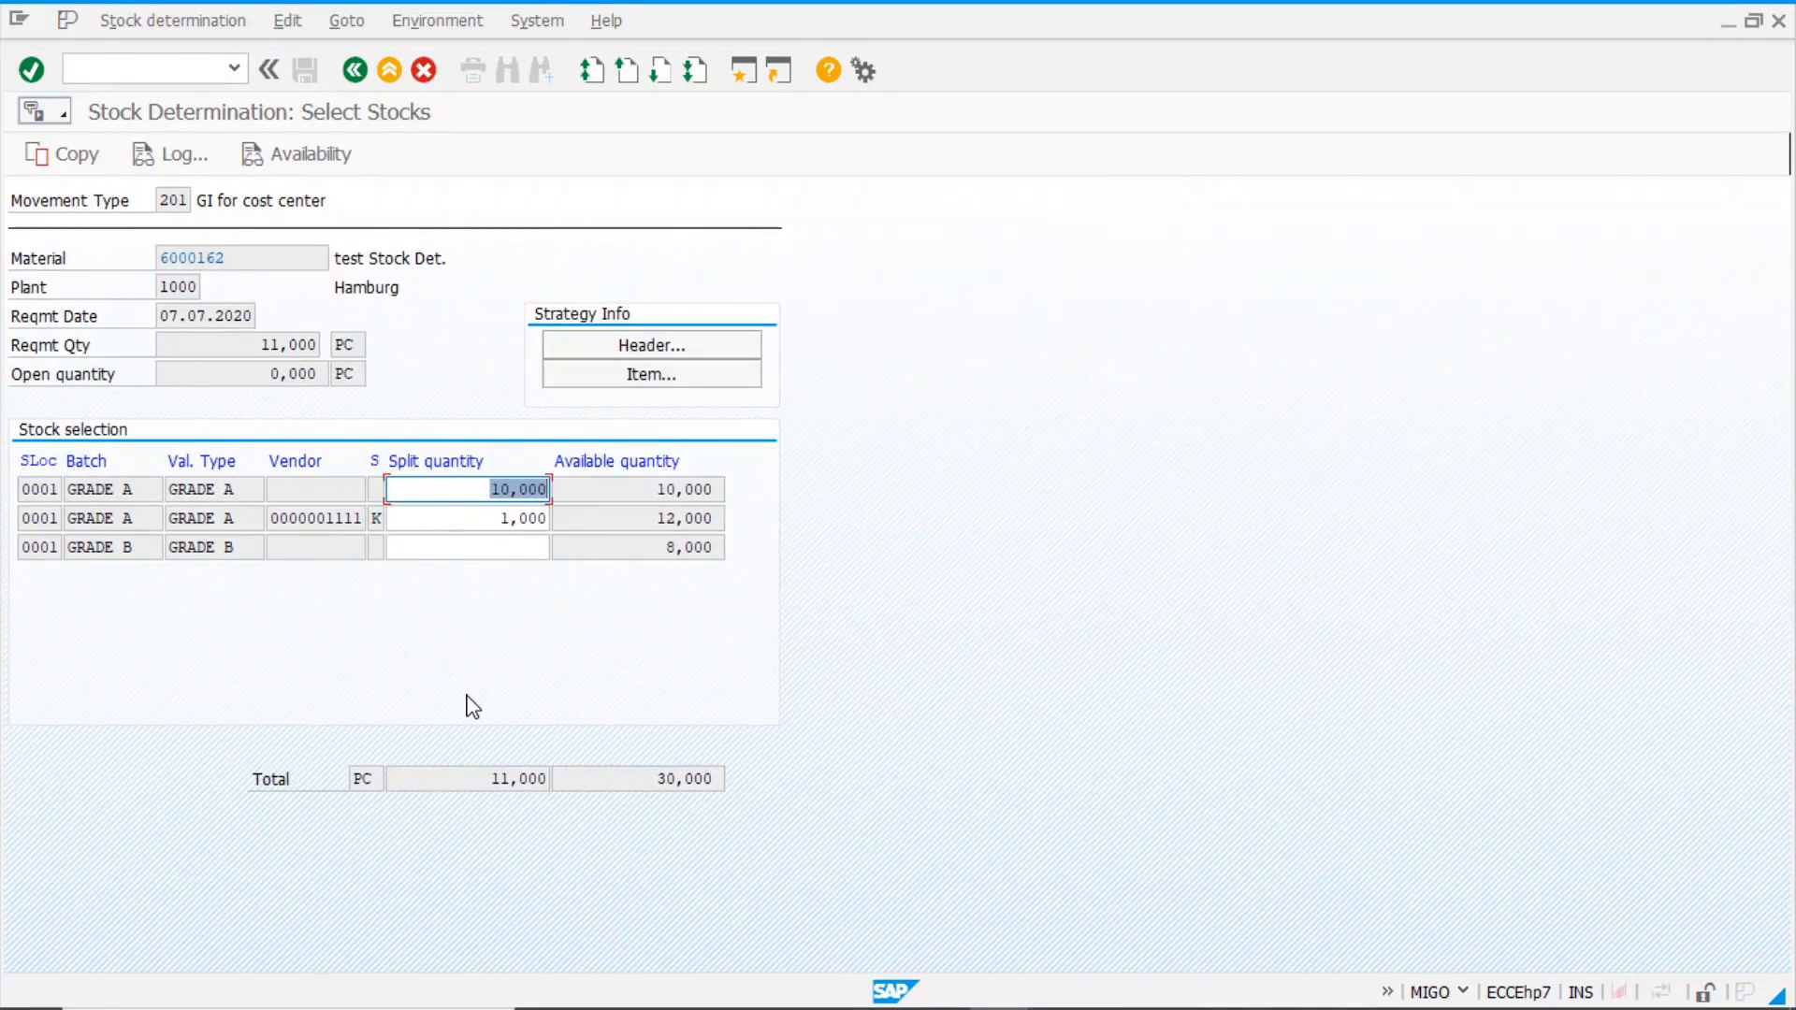
- Compare the split quantities proposed for the own GRADE A stock and the vendor consignment GRADE A stock
click(471, 490)
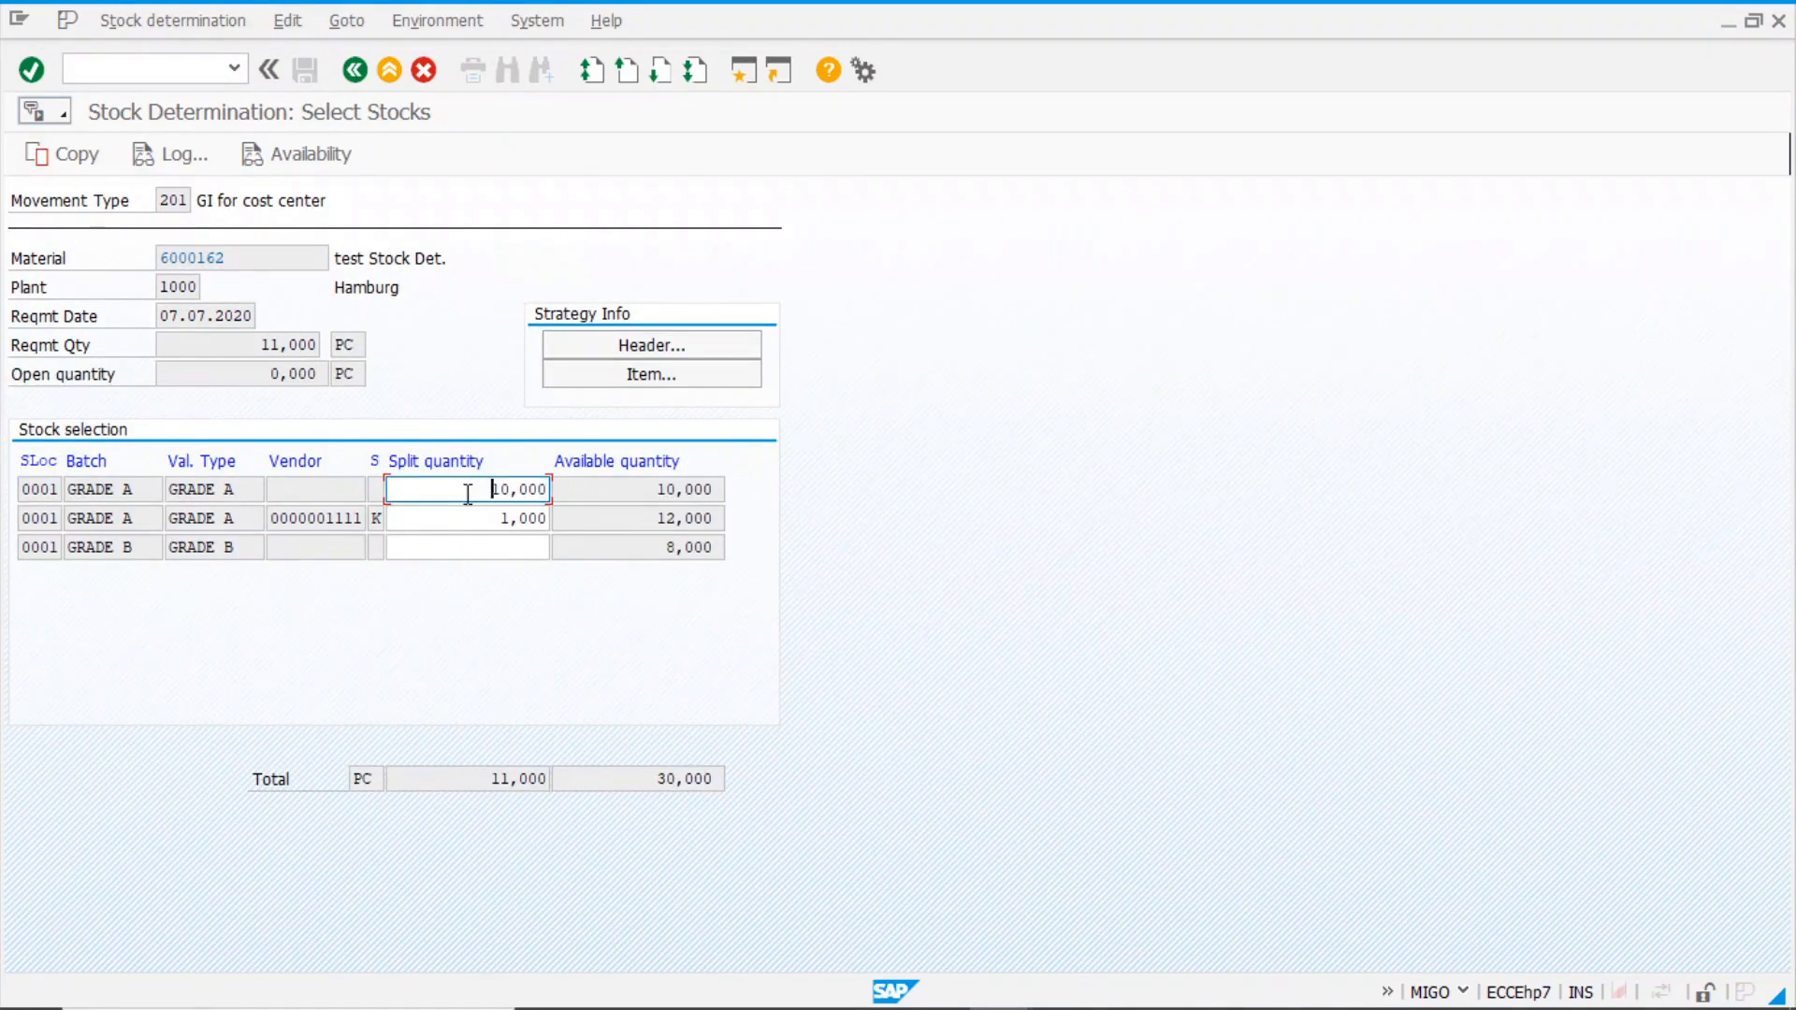
drag(656, 490, 746, 489)
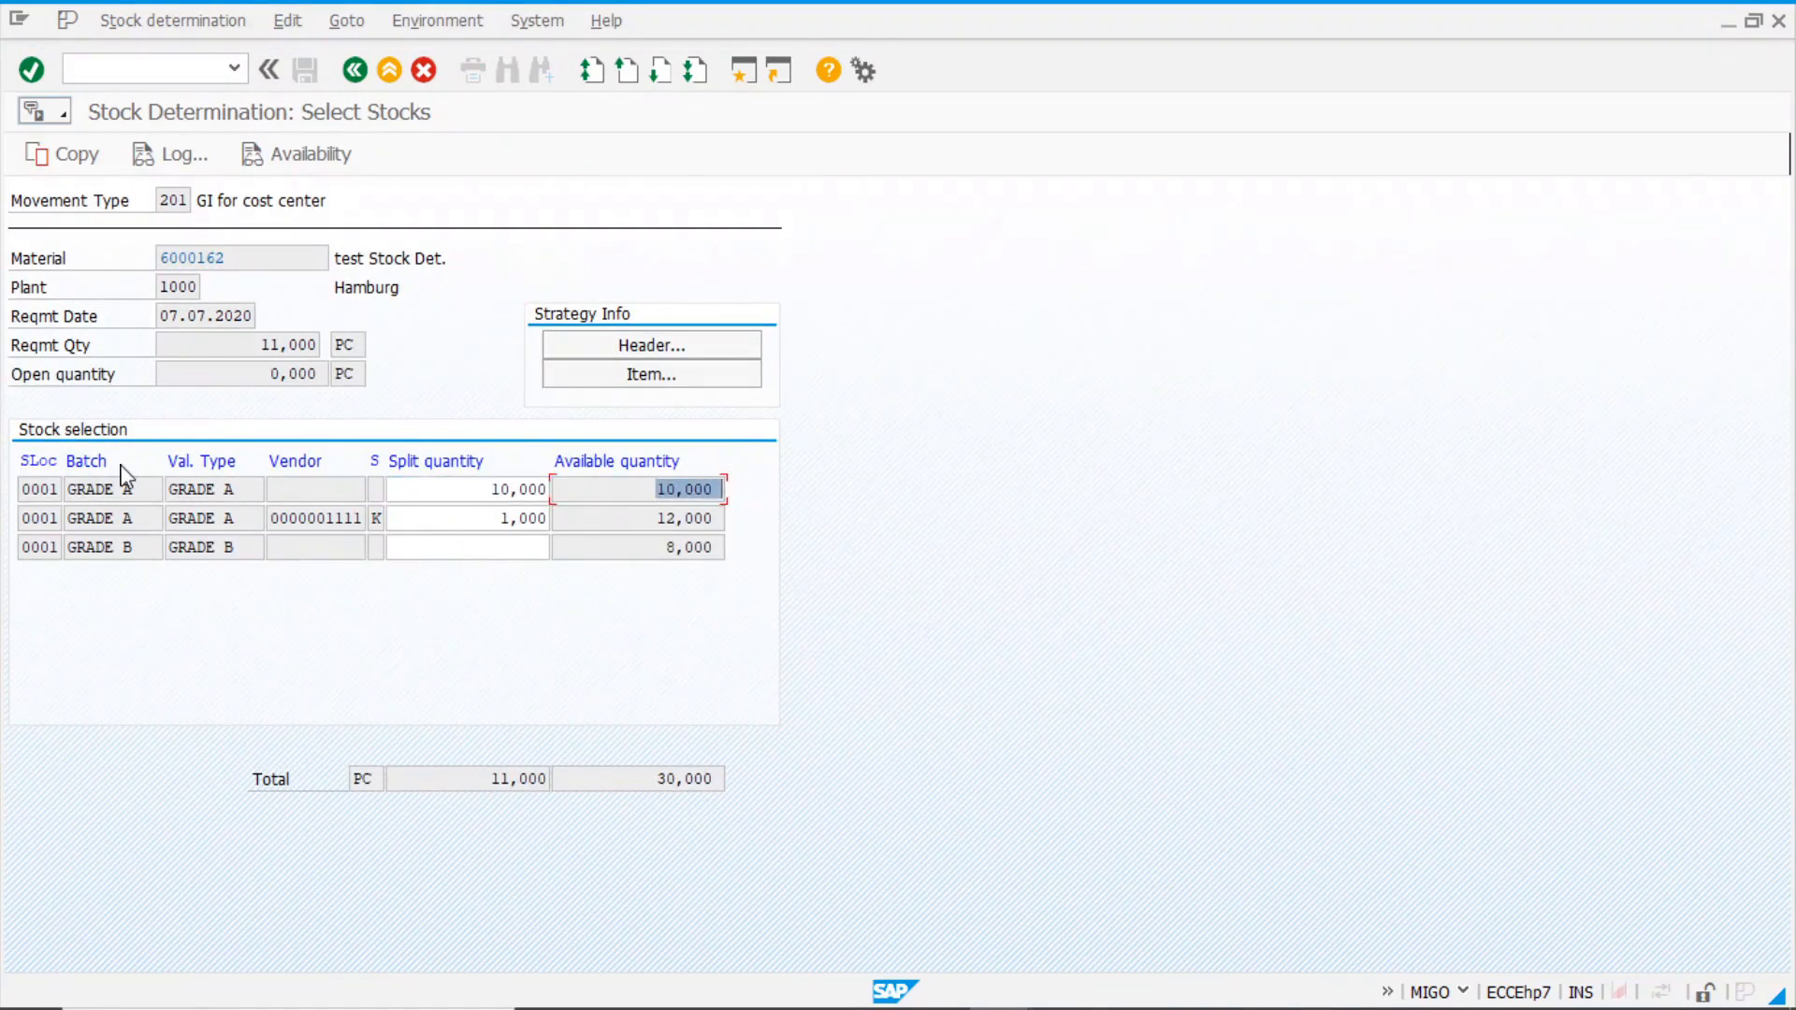
drag(501, 517, 557, 520)
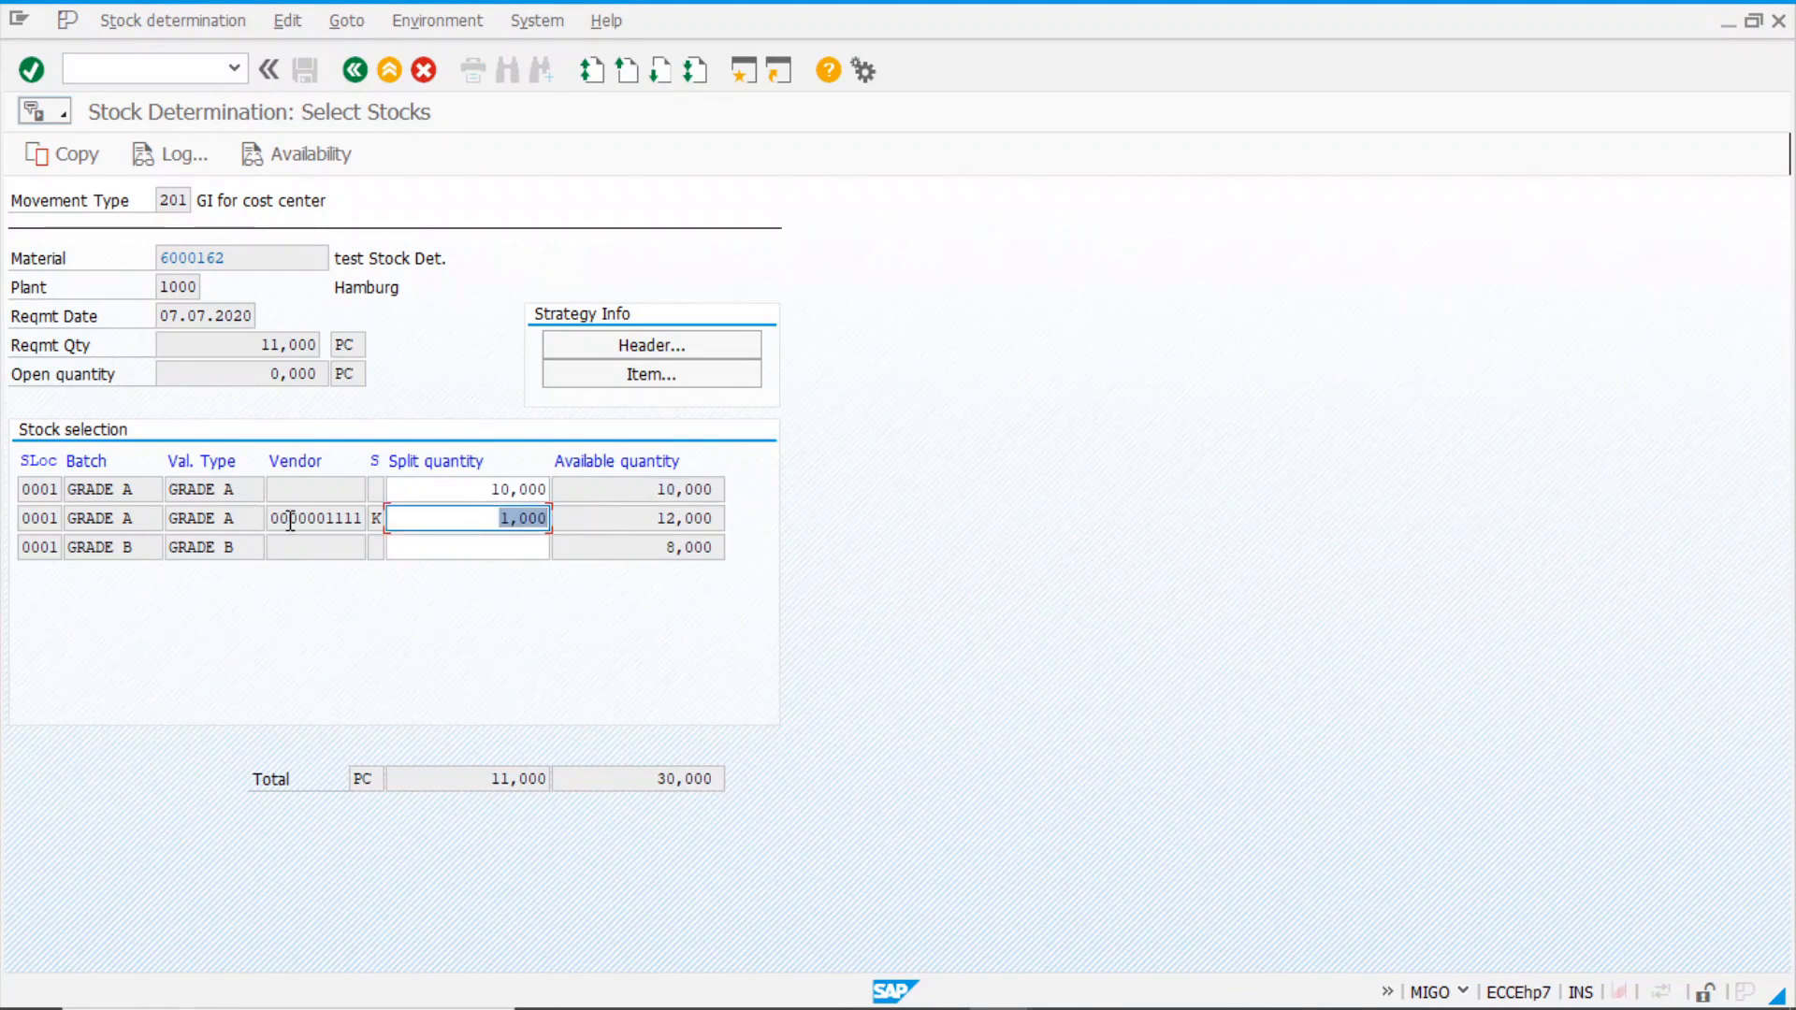
drag(291, 522, 367, 520)
click(241, 518)
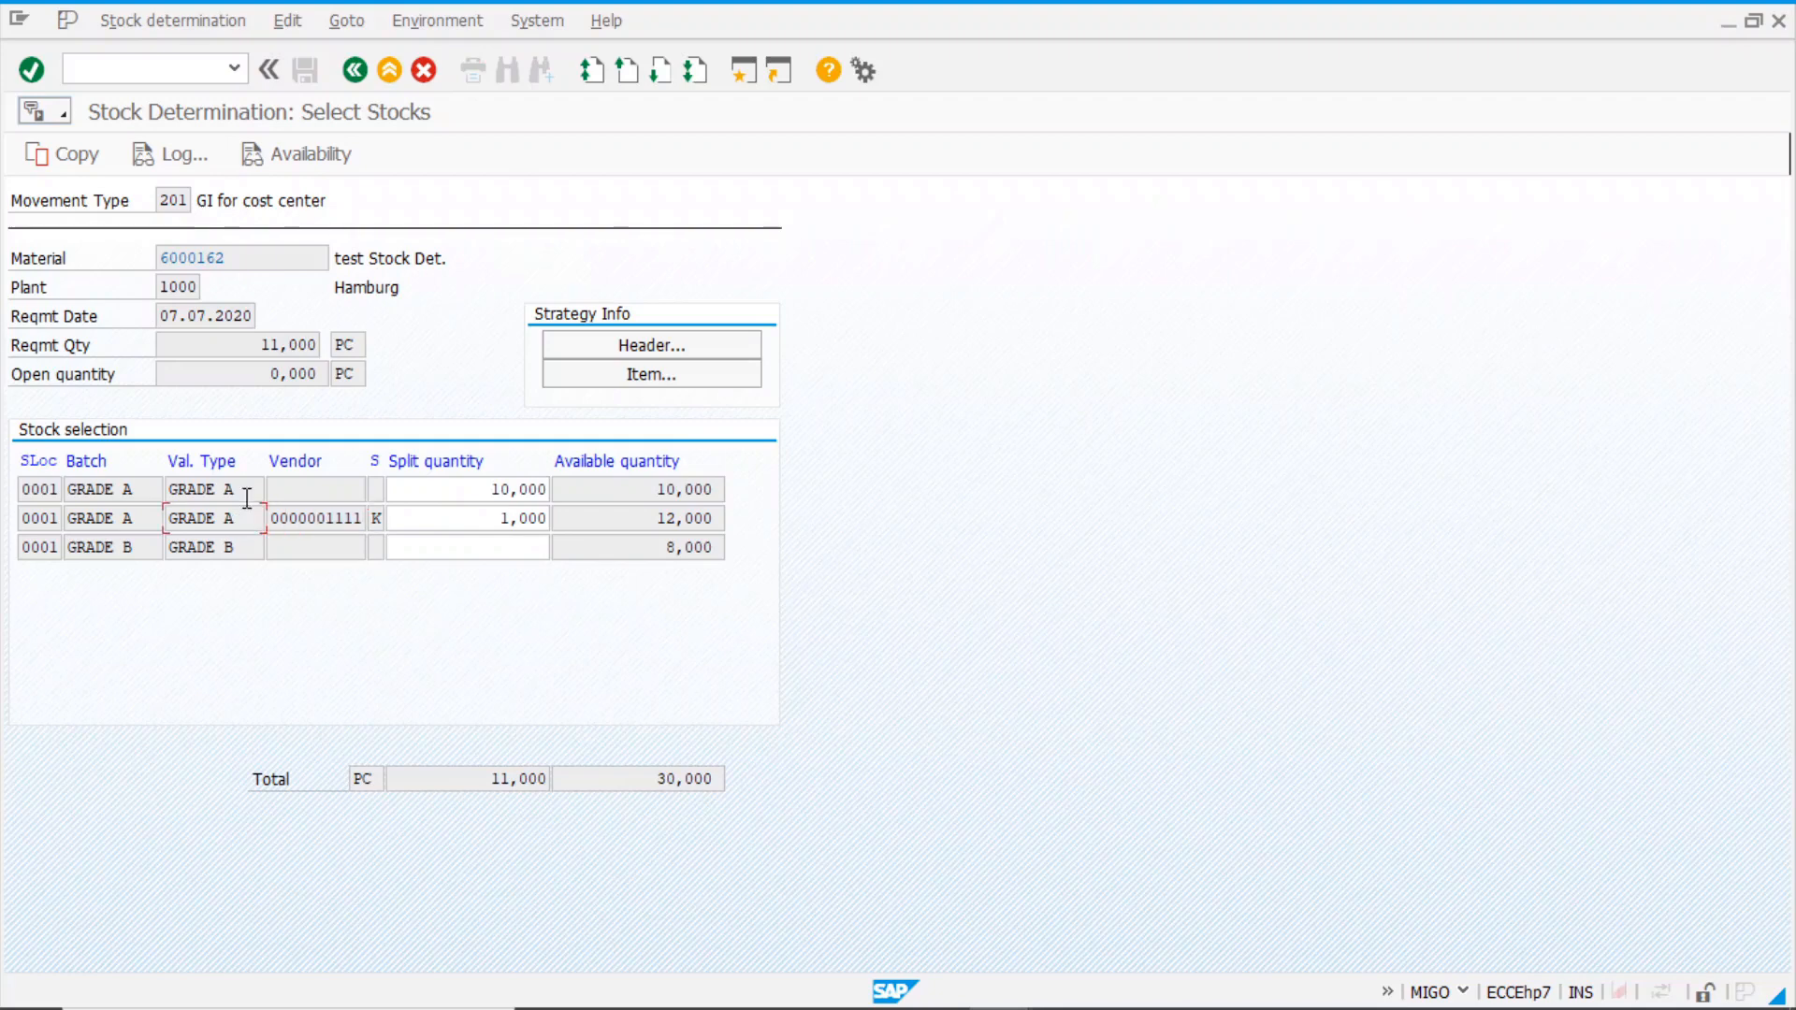
click(300, 519)
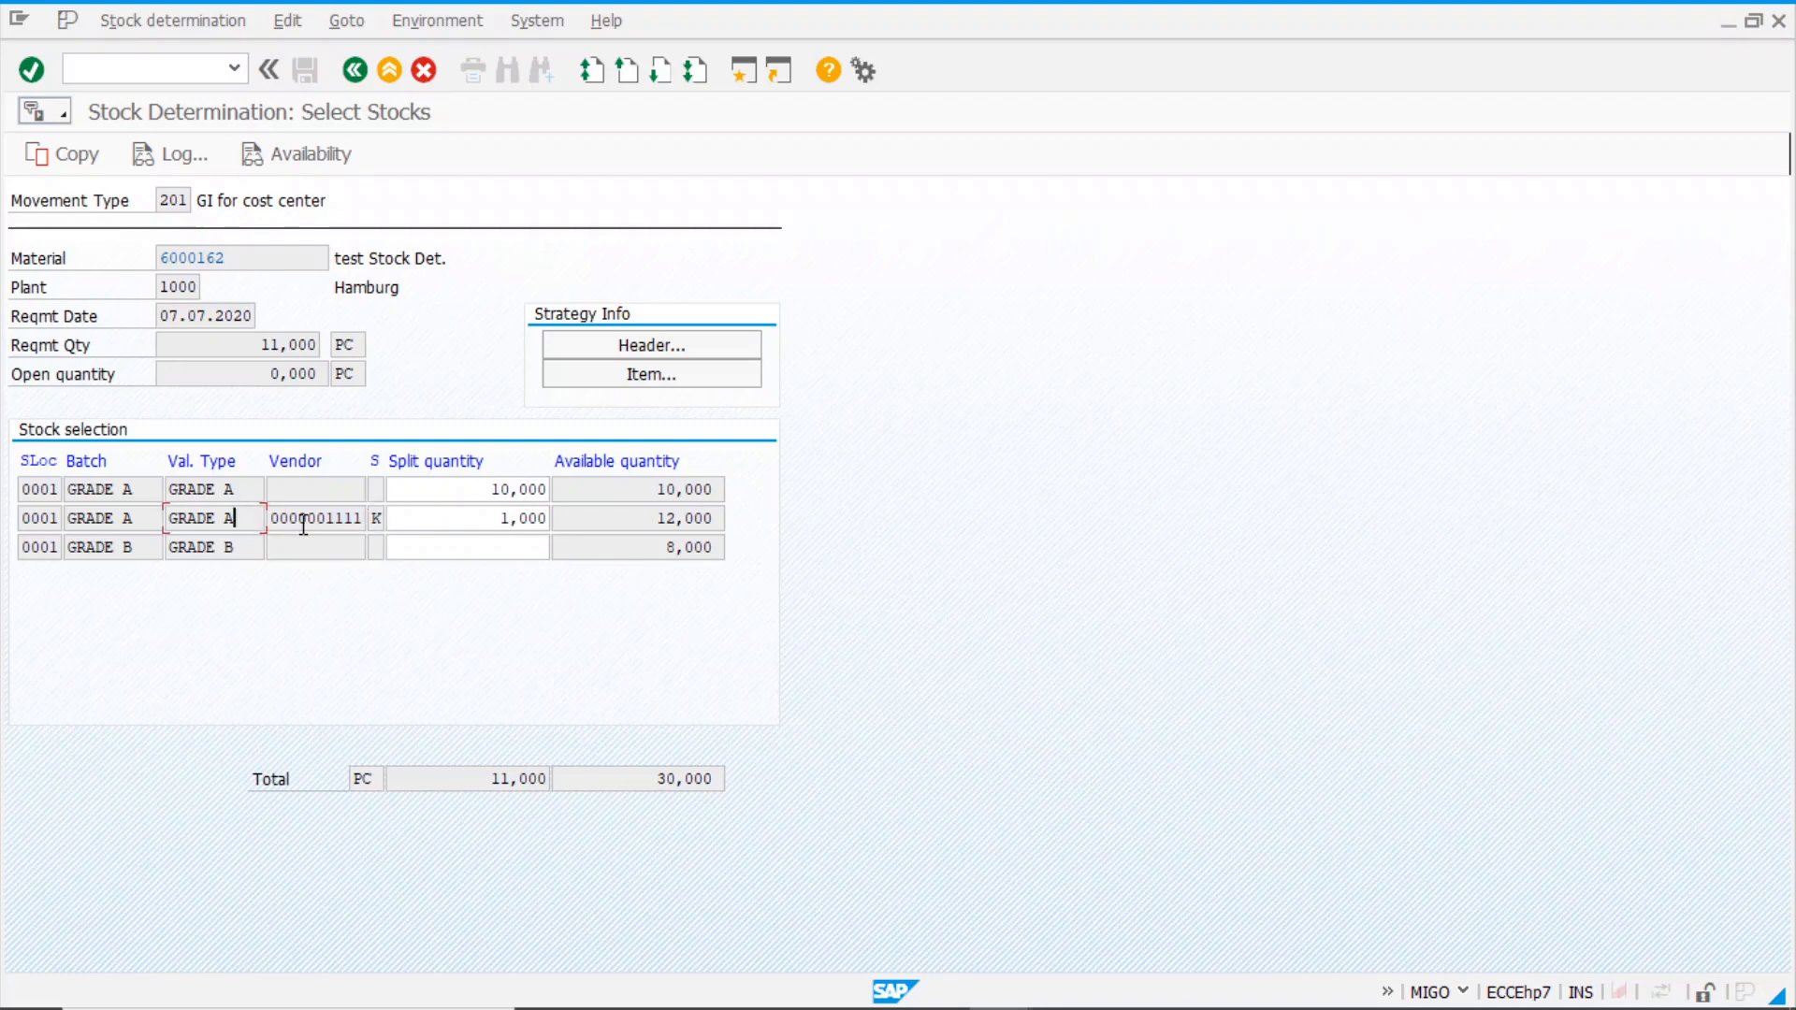
- Review the stock types, priorities and valuation types in the strategy's item table, and return to the goods issue
click(682, 376)
click(177, 405)
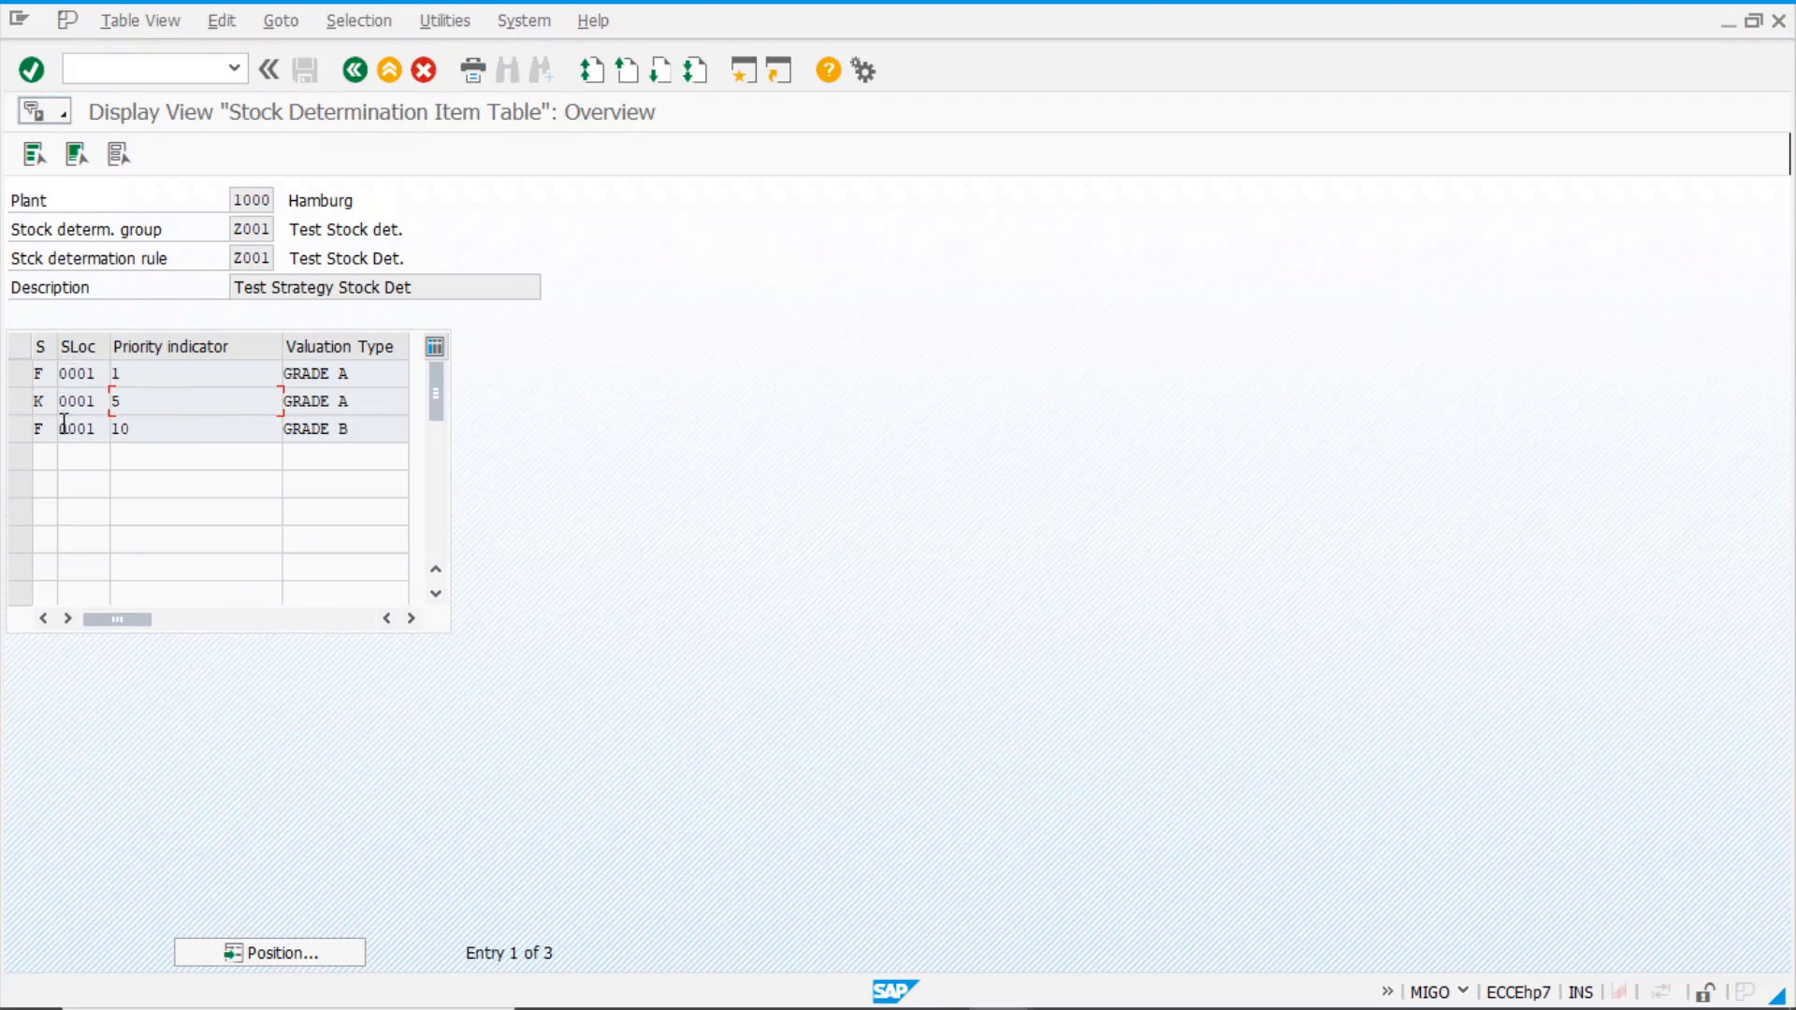
click(46, 374)
click(49, 403)
click(346, 402)
click(370, 374)
click(359, 430)
click(354, 70)
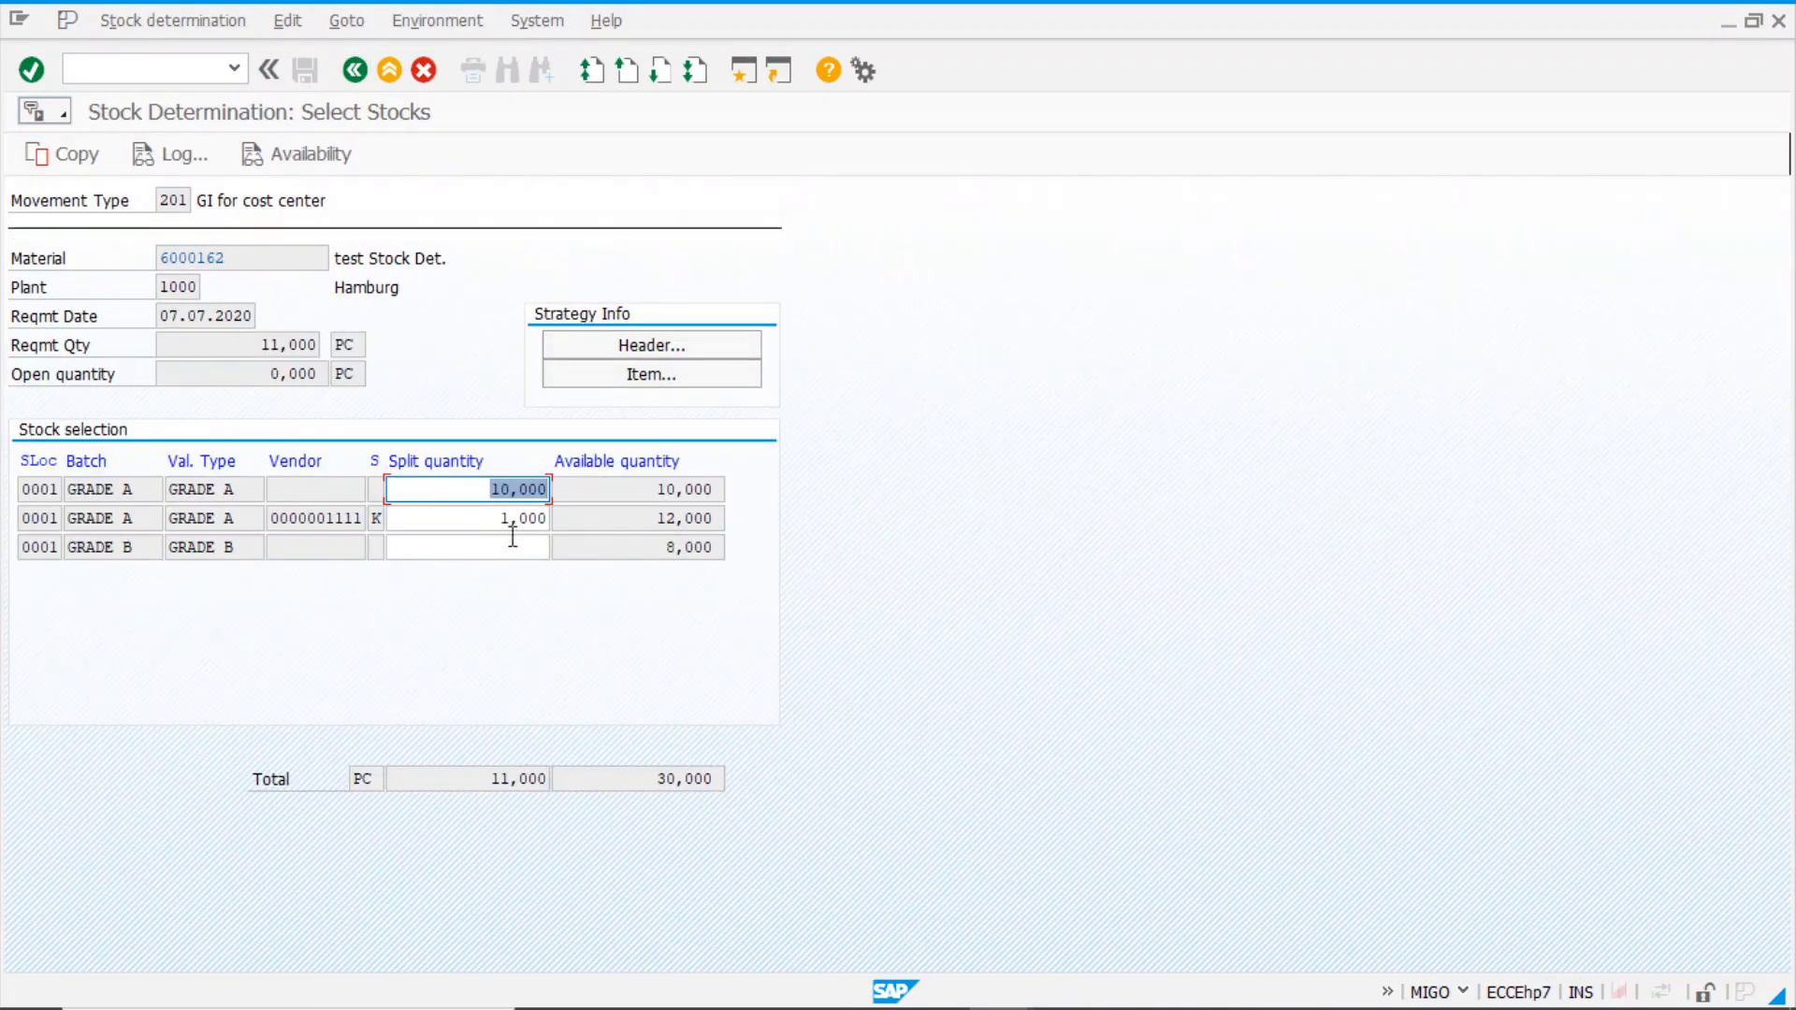
click(359, 74)
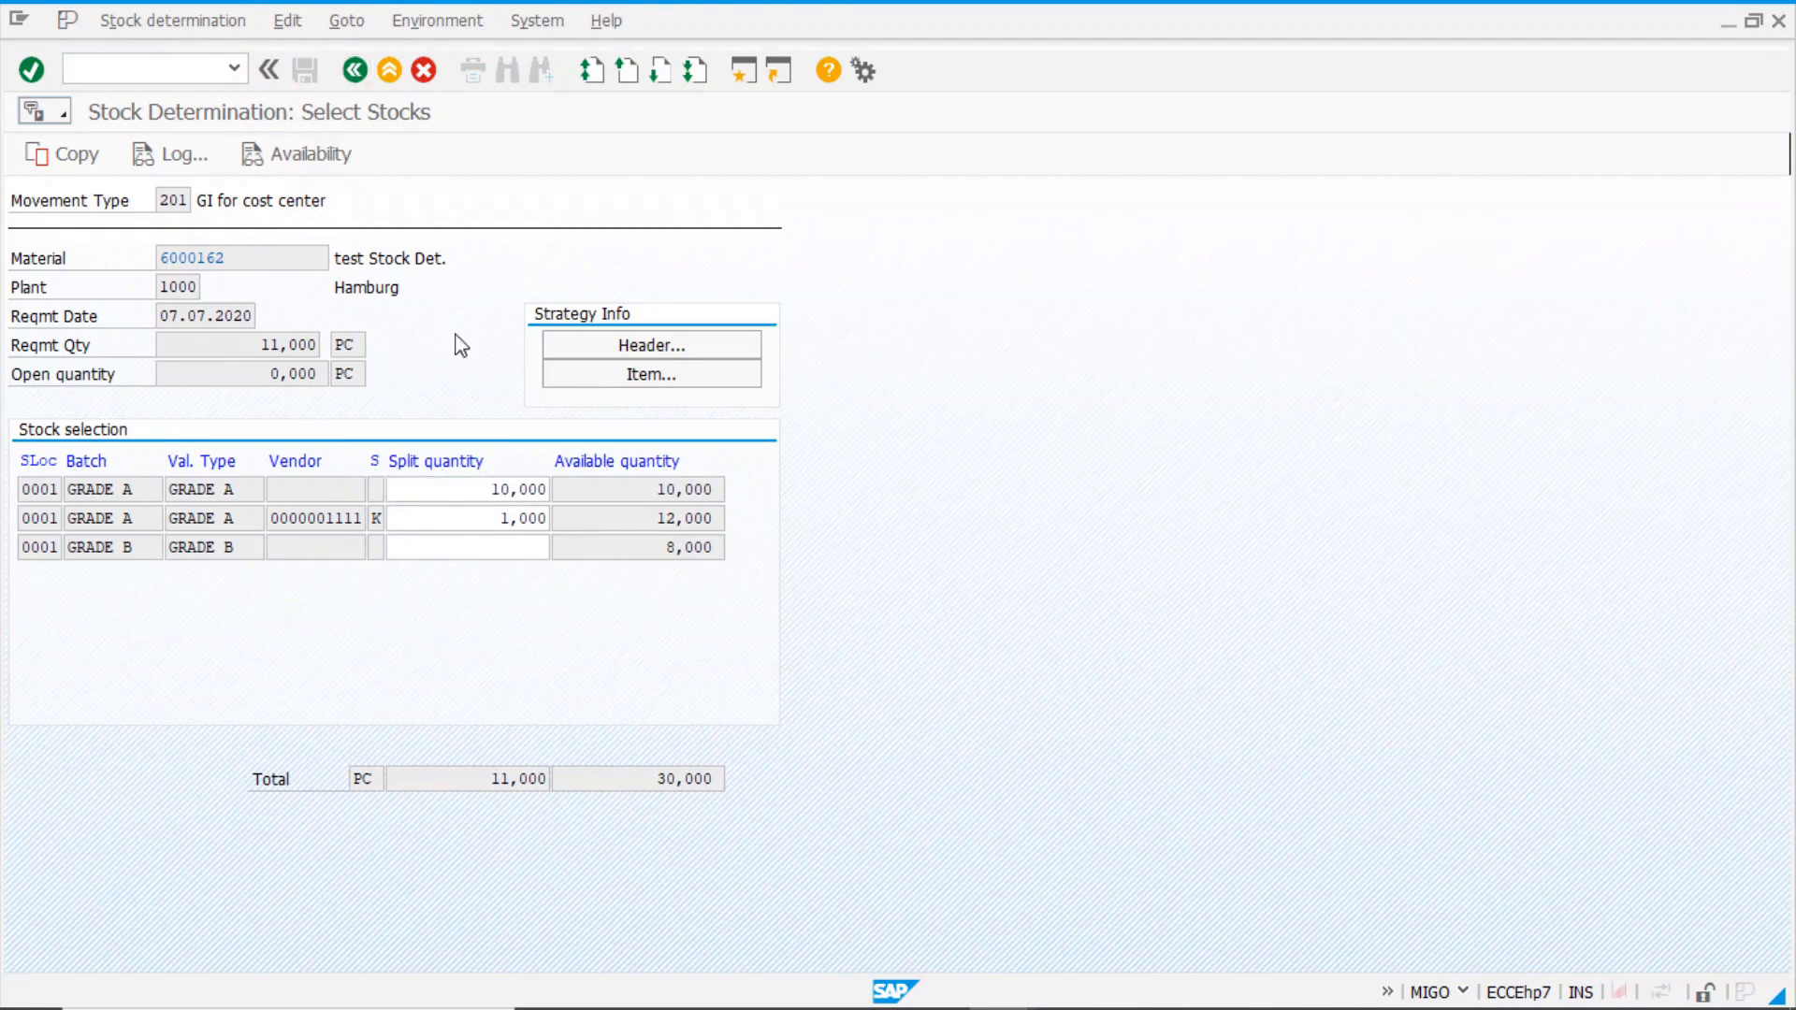
click(461, 475)
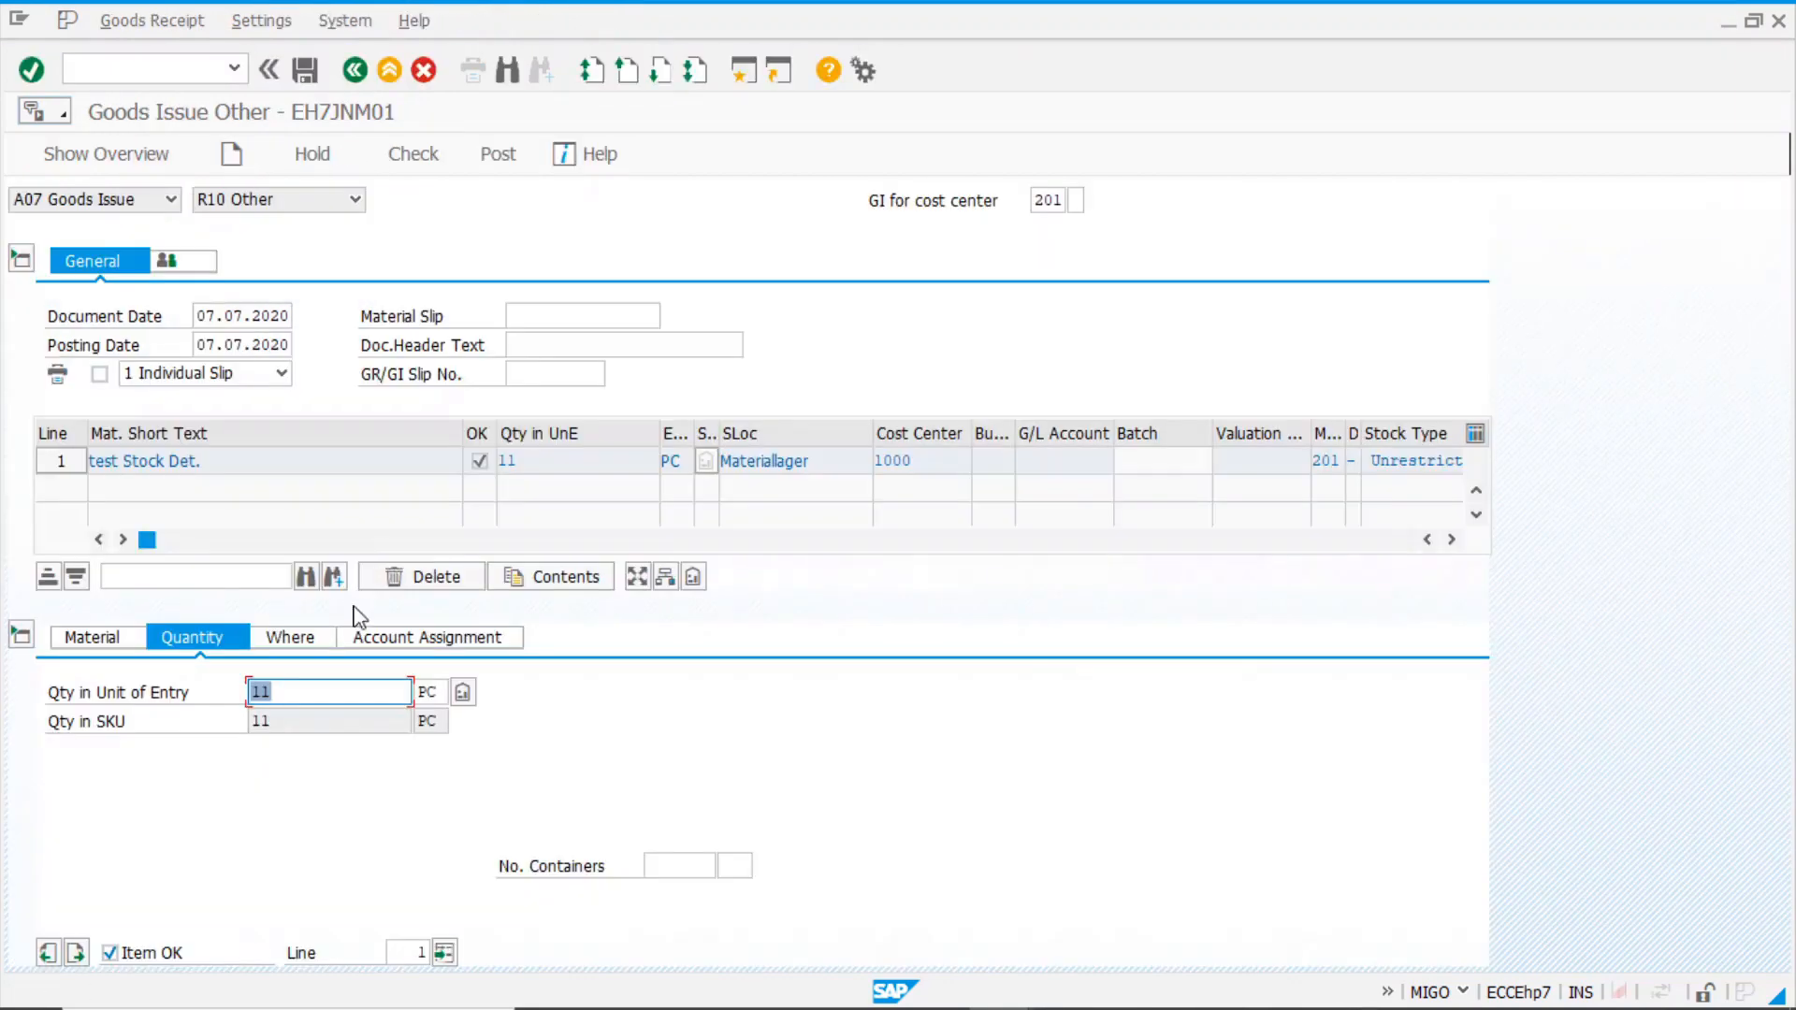
- Set the item's quantity in unit of entry to 23 and rerun stock determination
text(23)
key(Return)
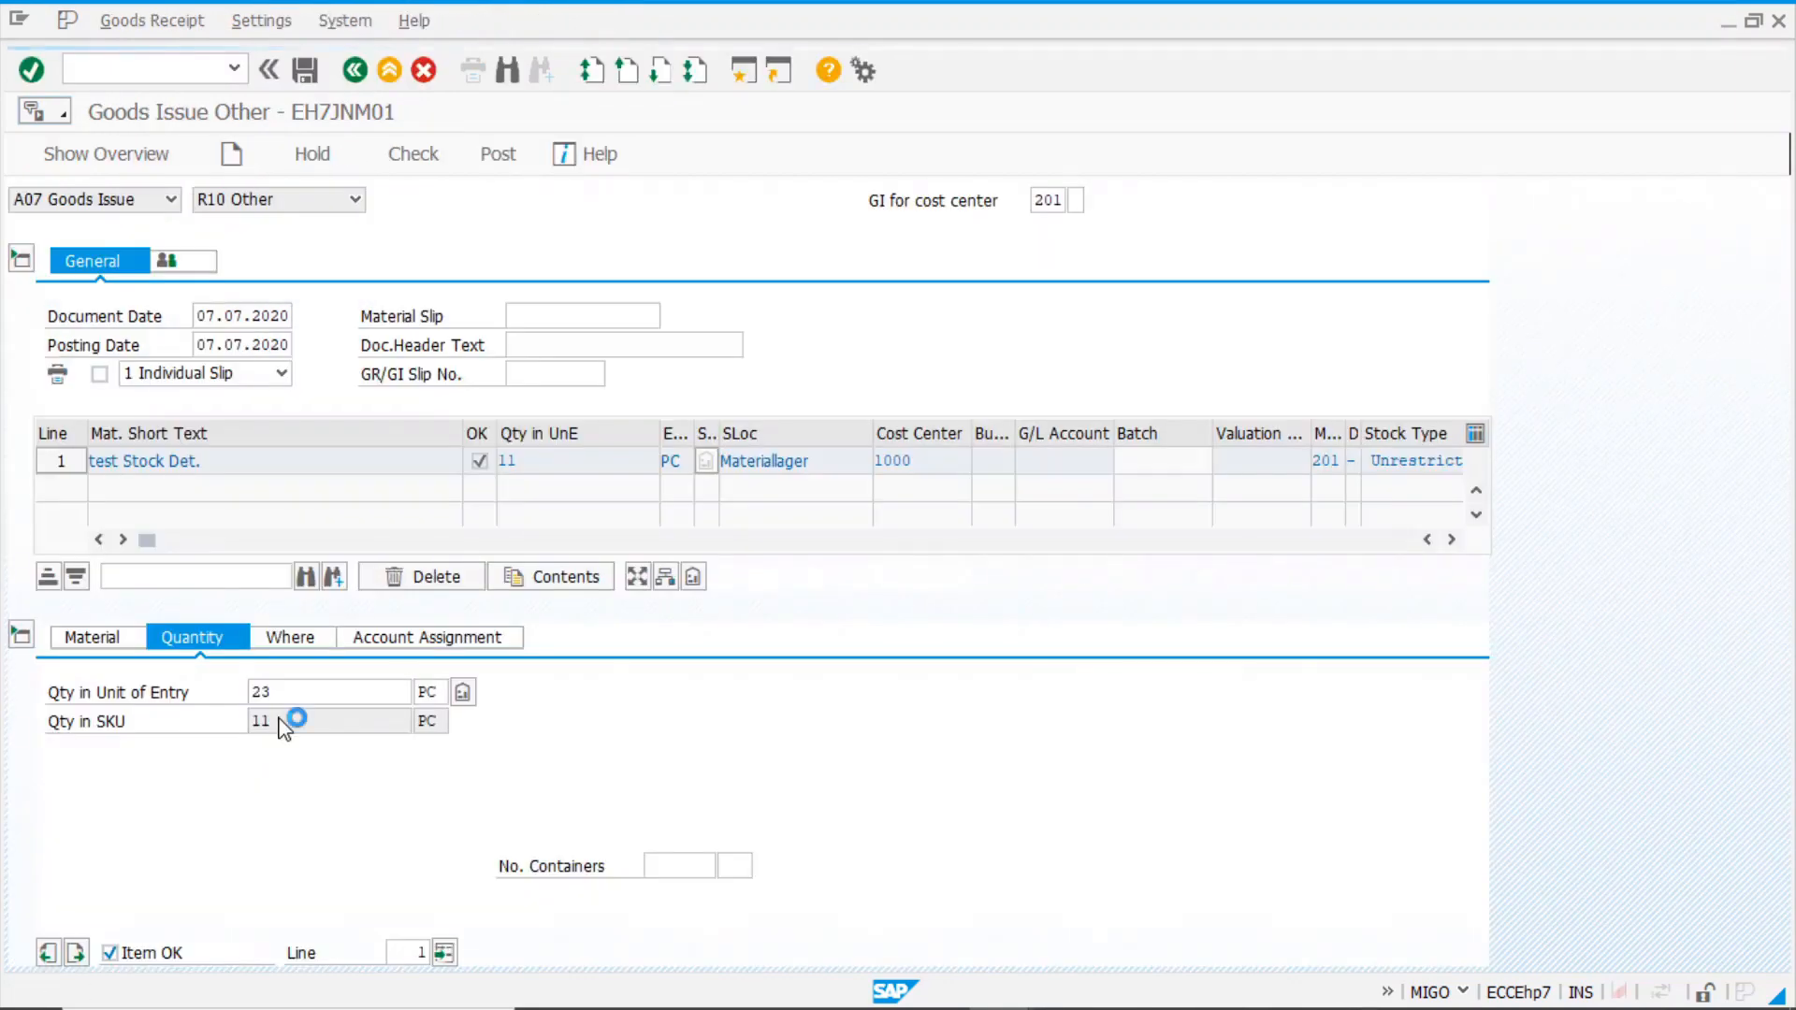
click(462, 693)
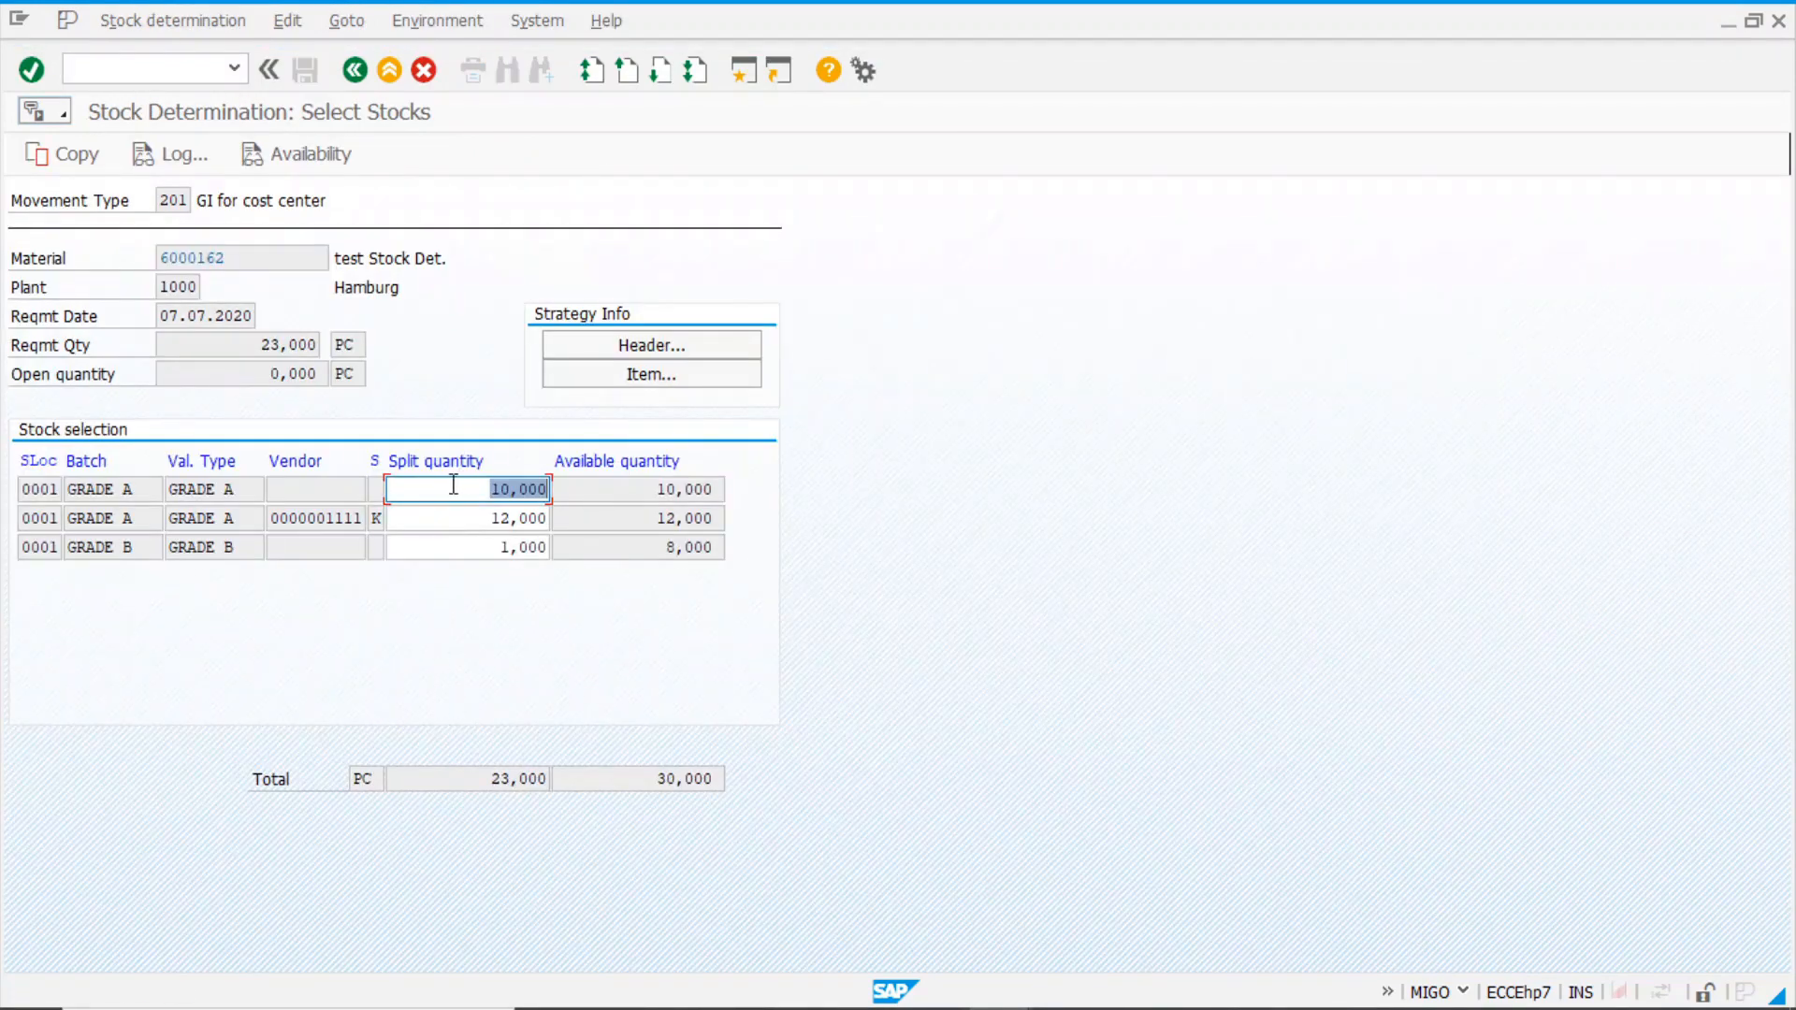
- Compare the split and available quantities of the GRADE A and GRADE B stock rows, and return to the goods issue
drag(643, 488, 739, 492)
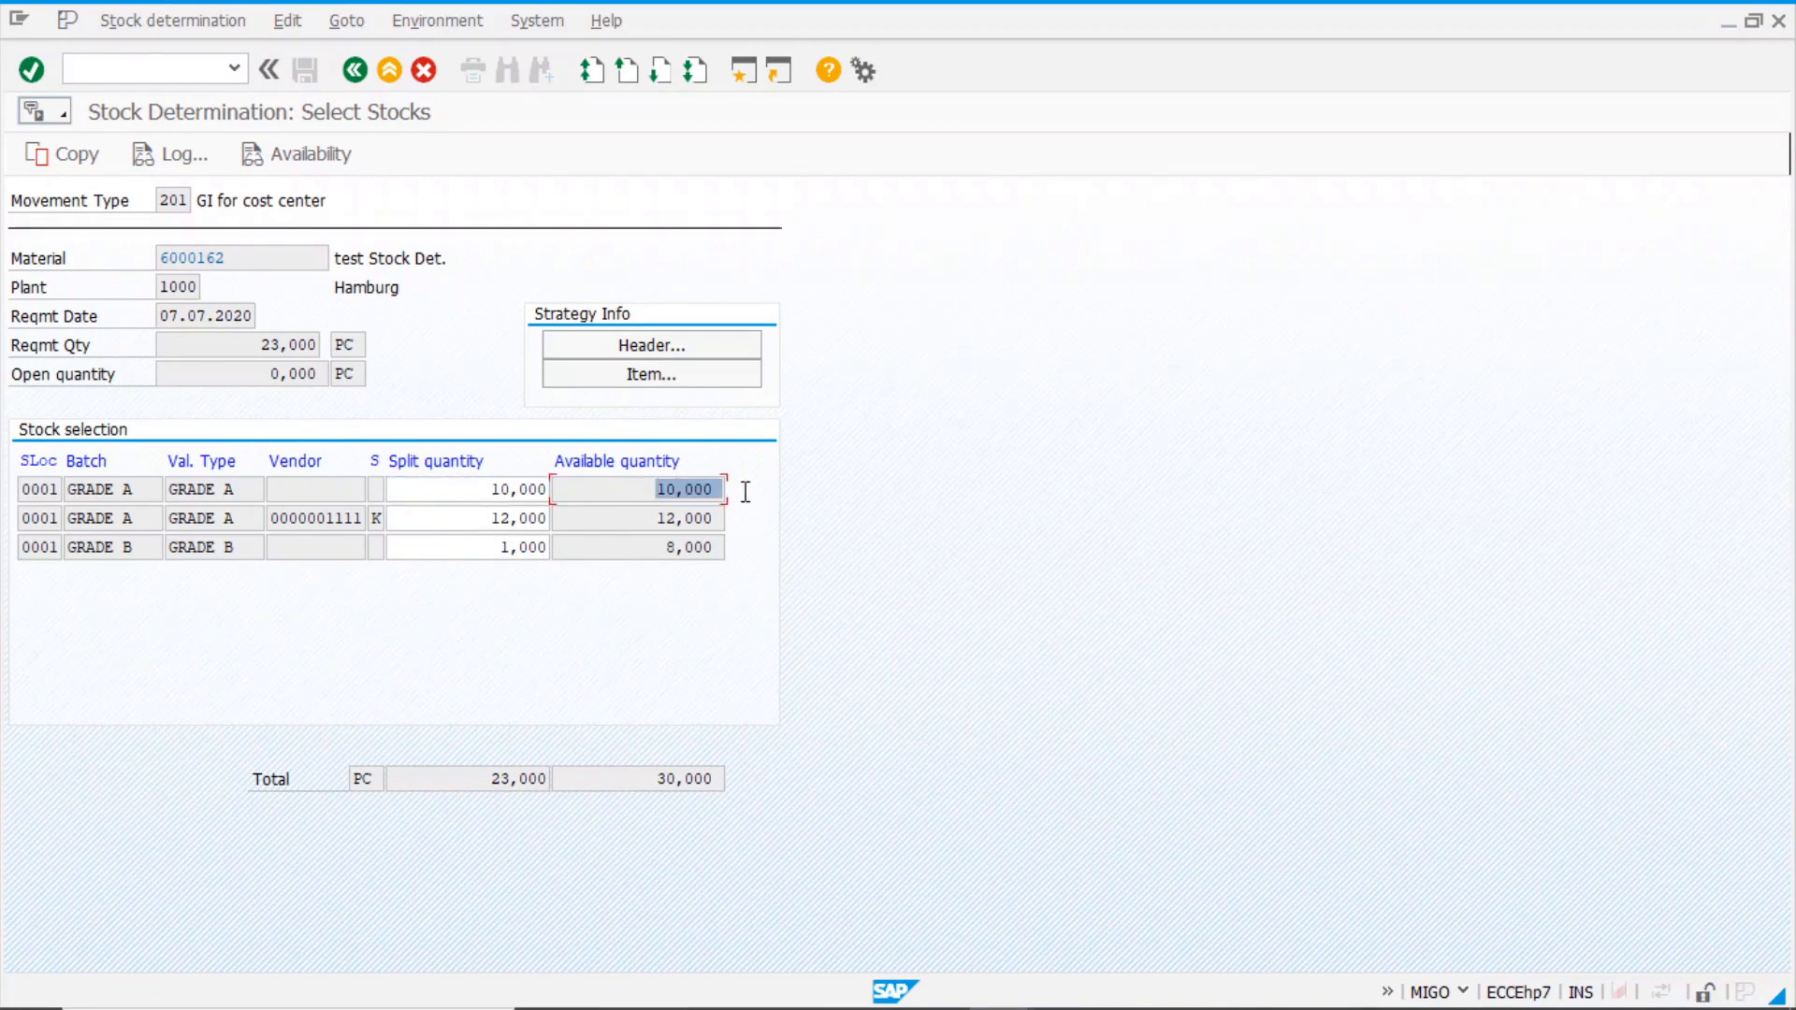
drag(487, 518, 513, 518)
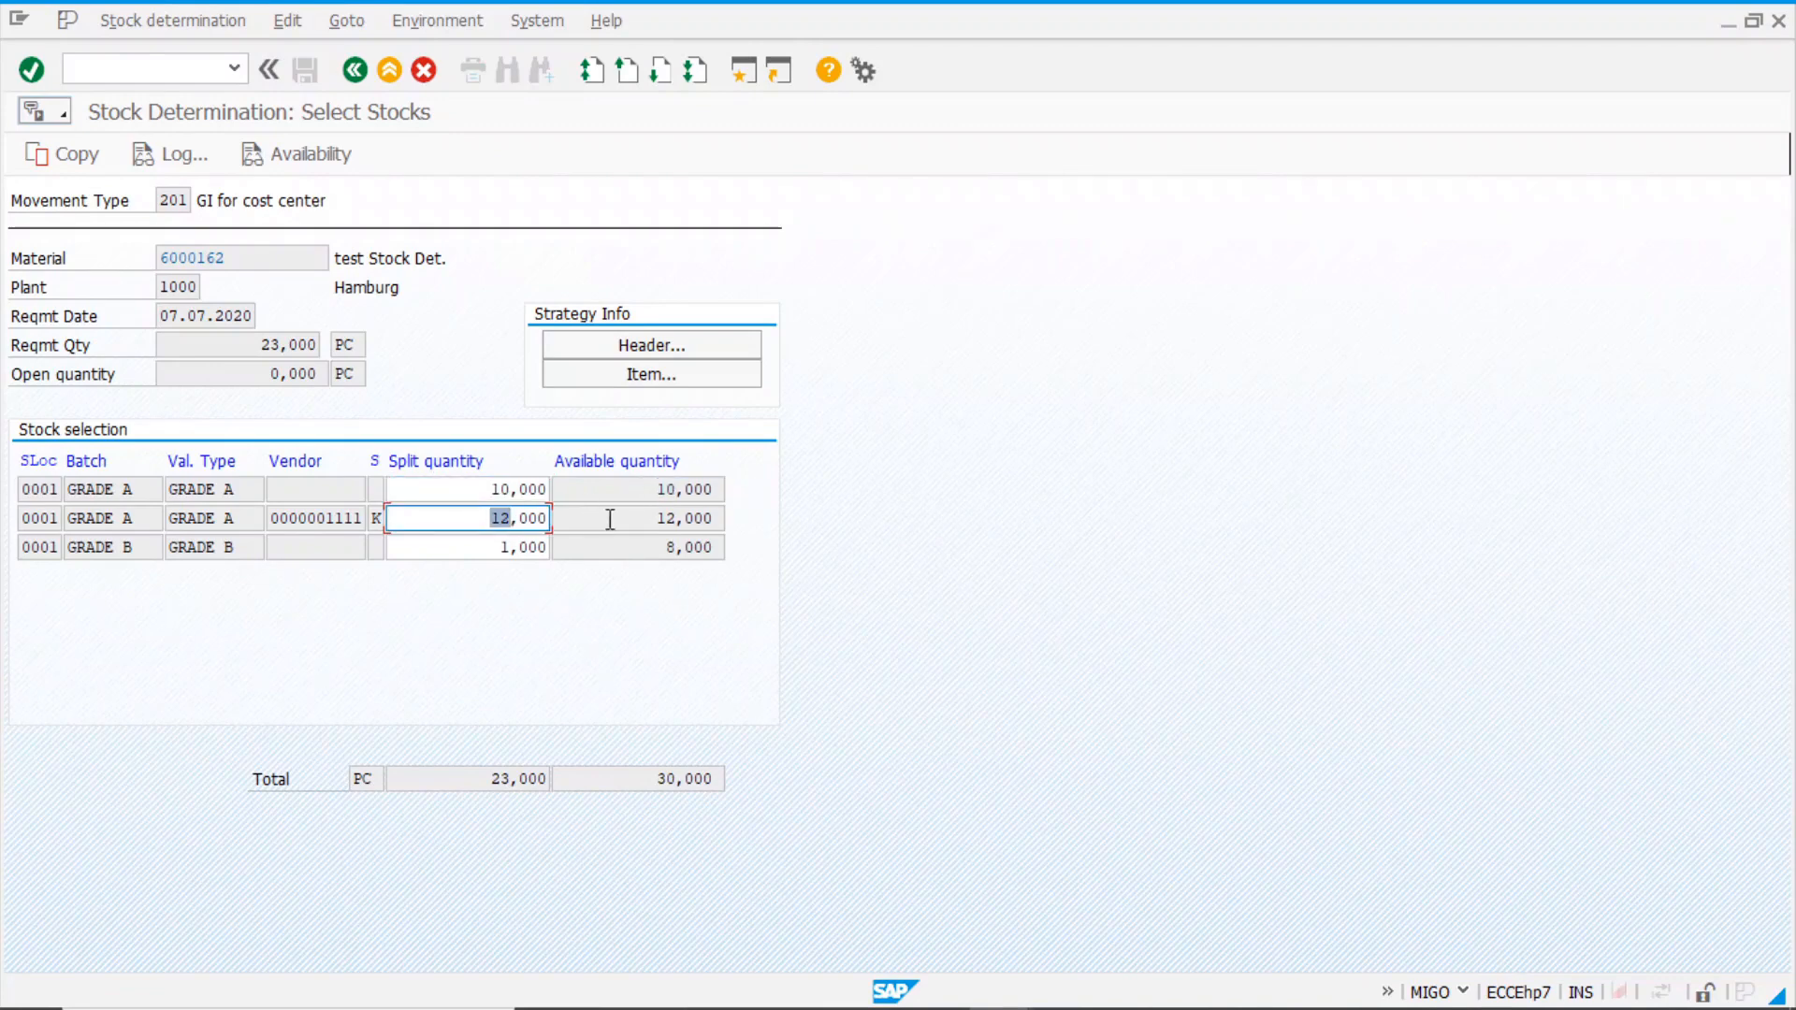
drag(643, 518, 769, 532)
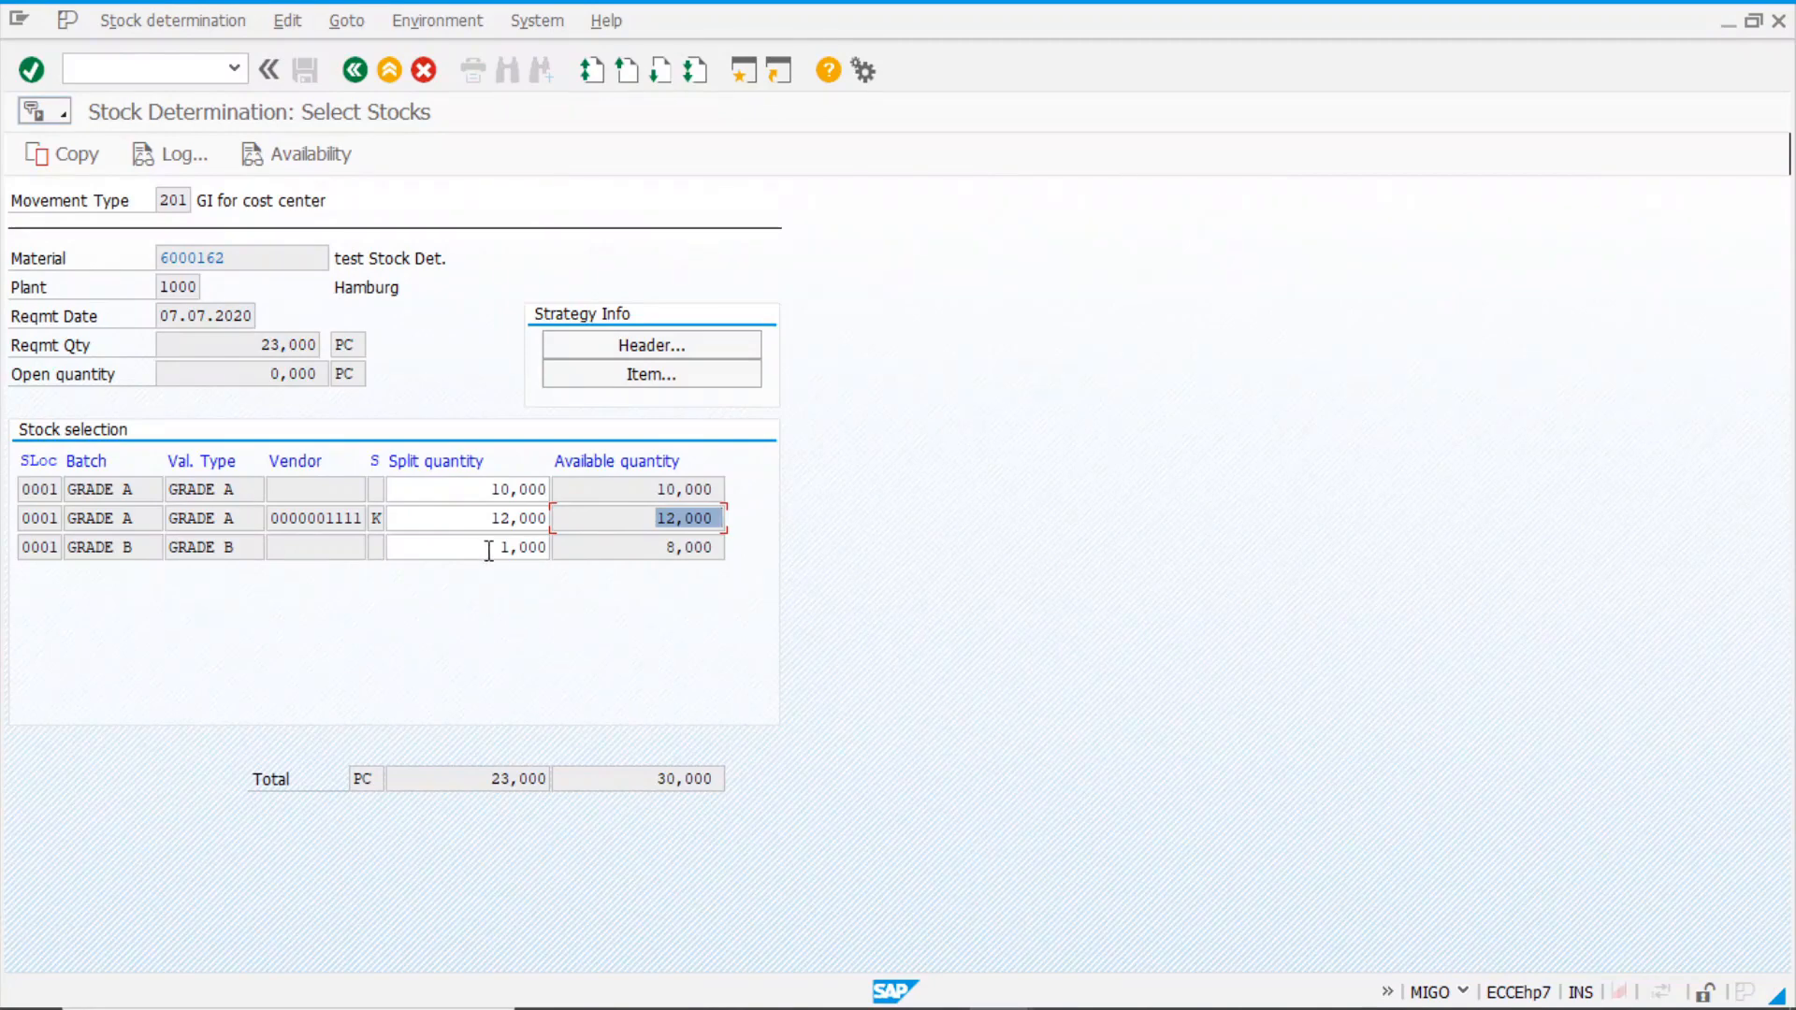
click(441, 556)
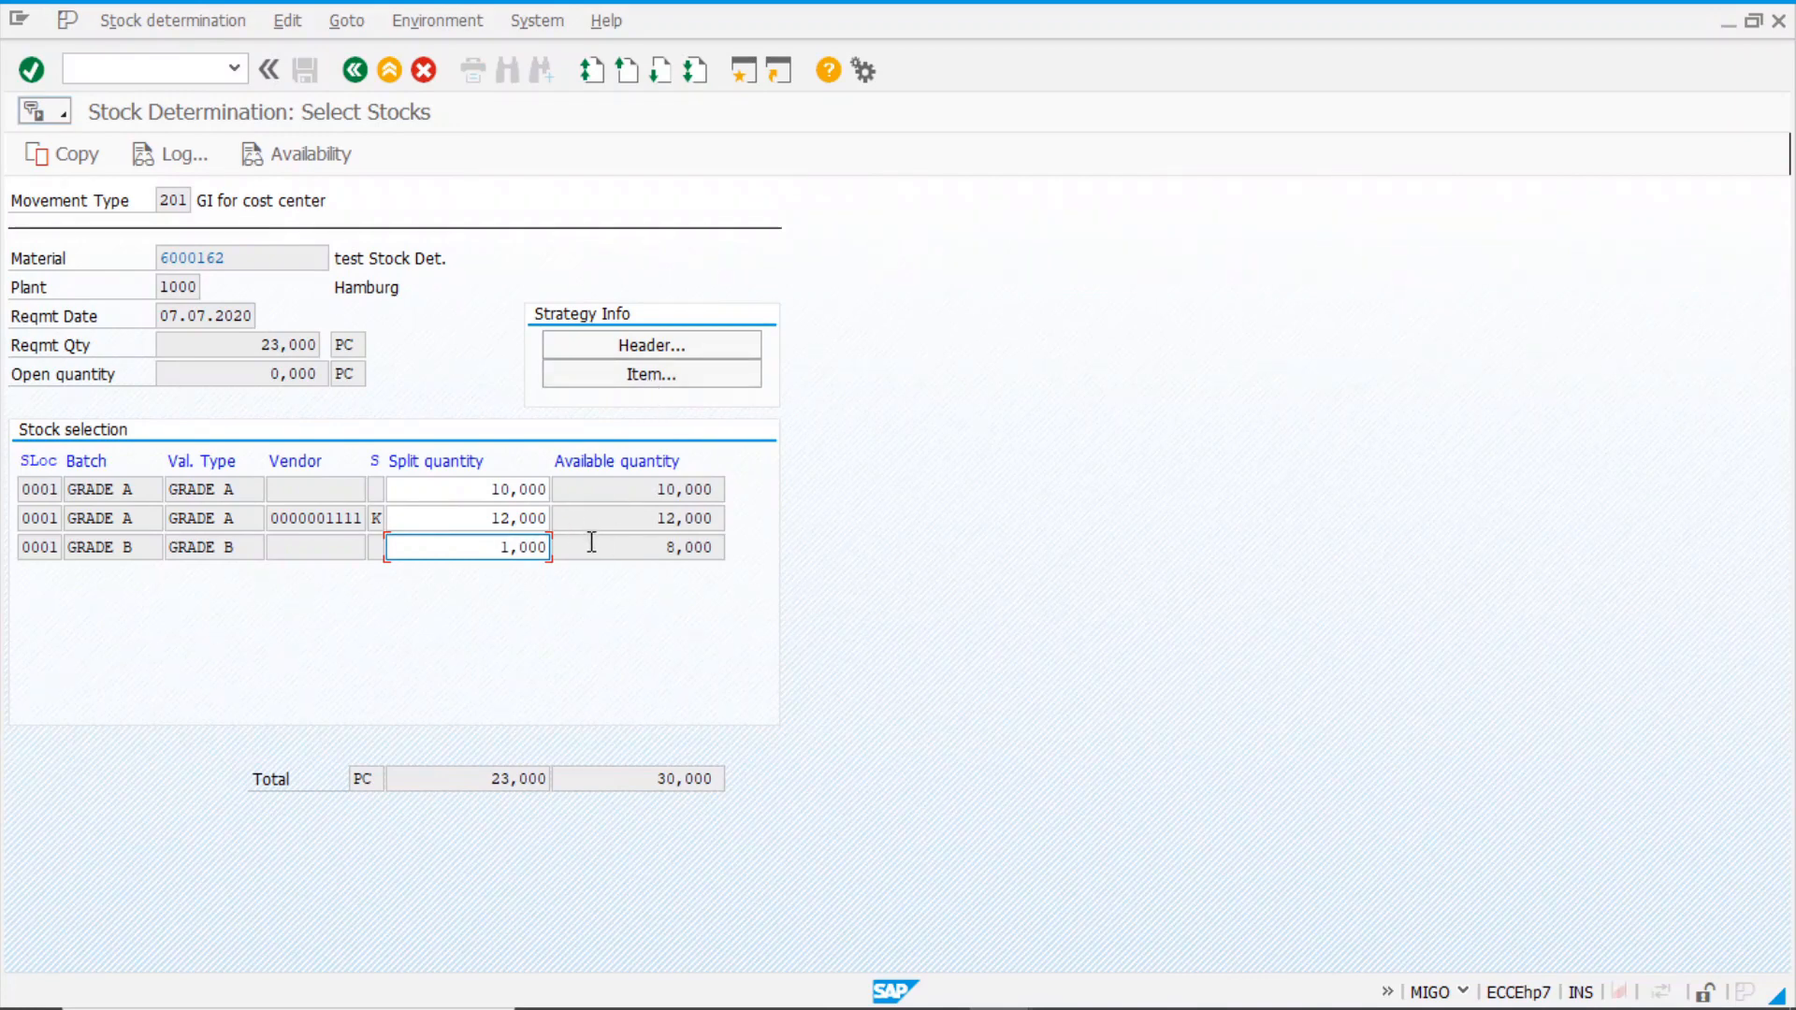
click(354, 70)
click(468, 476)
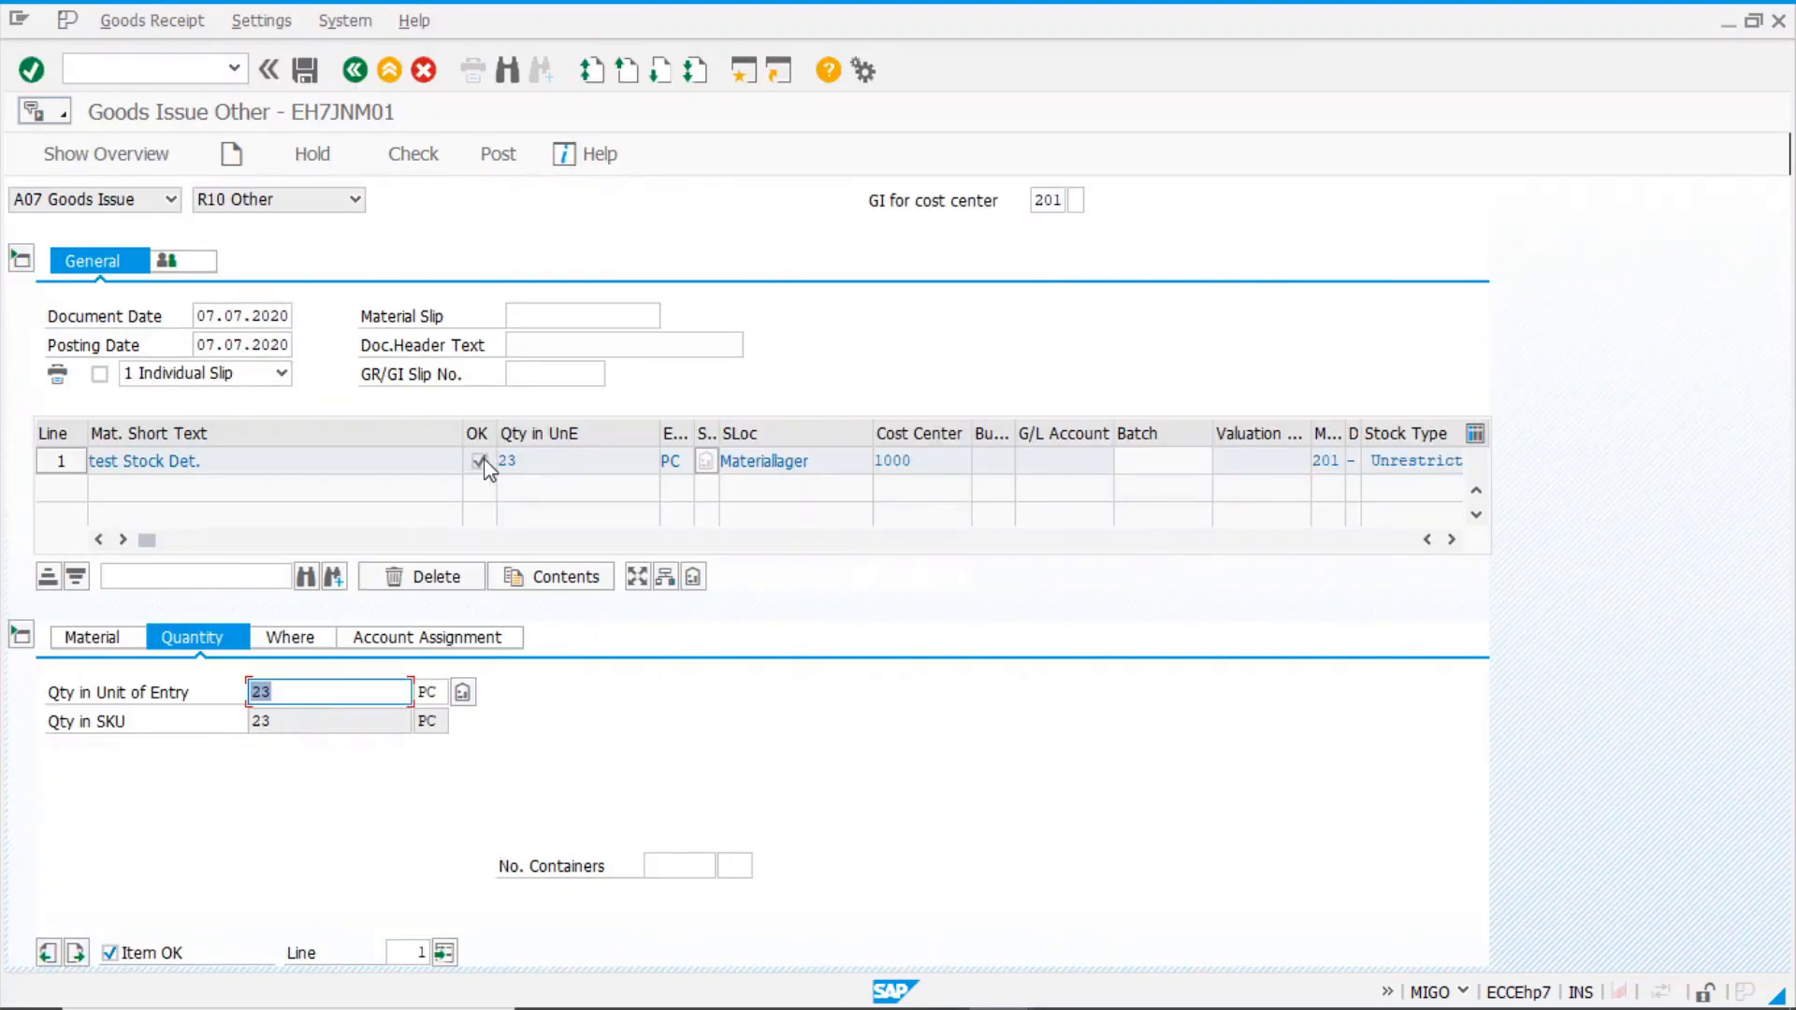
- Switch to the customizing session and open the header details of the Z001 'Test Strategy Stock Det' strategy for plant 1000
key(alt+Tab)
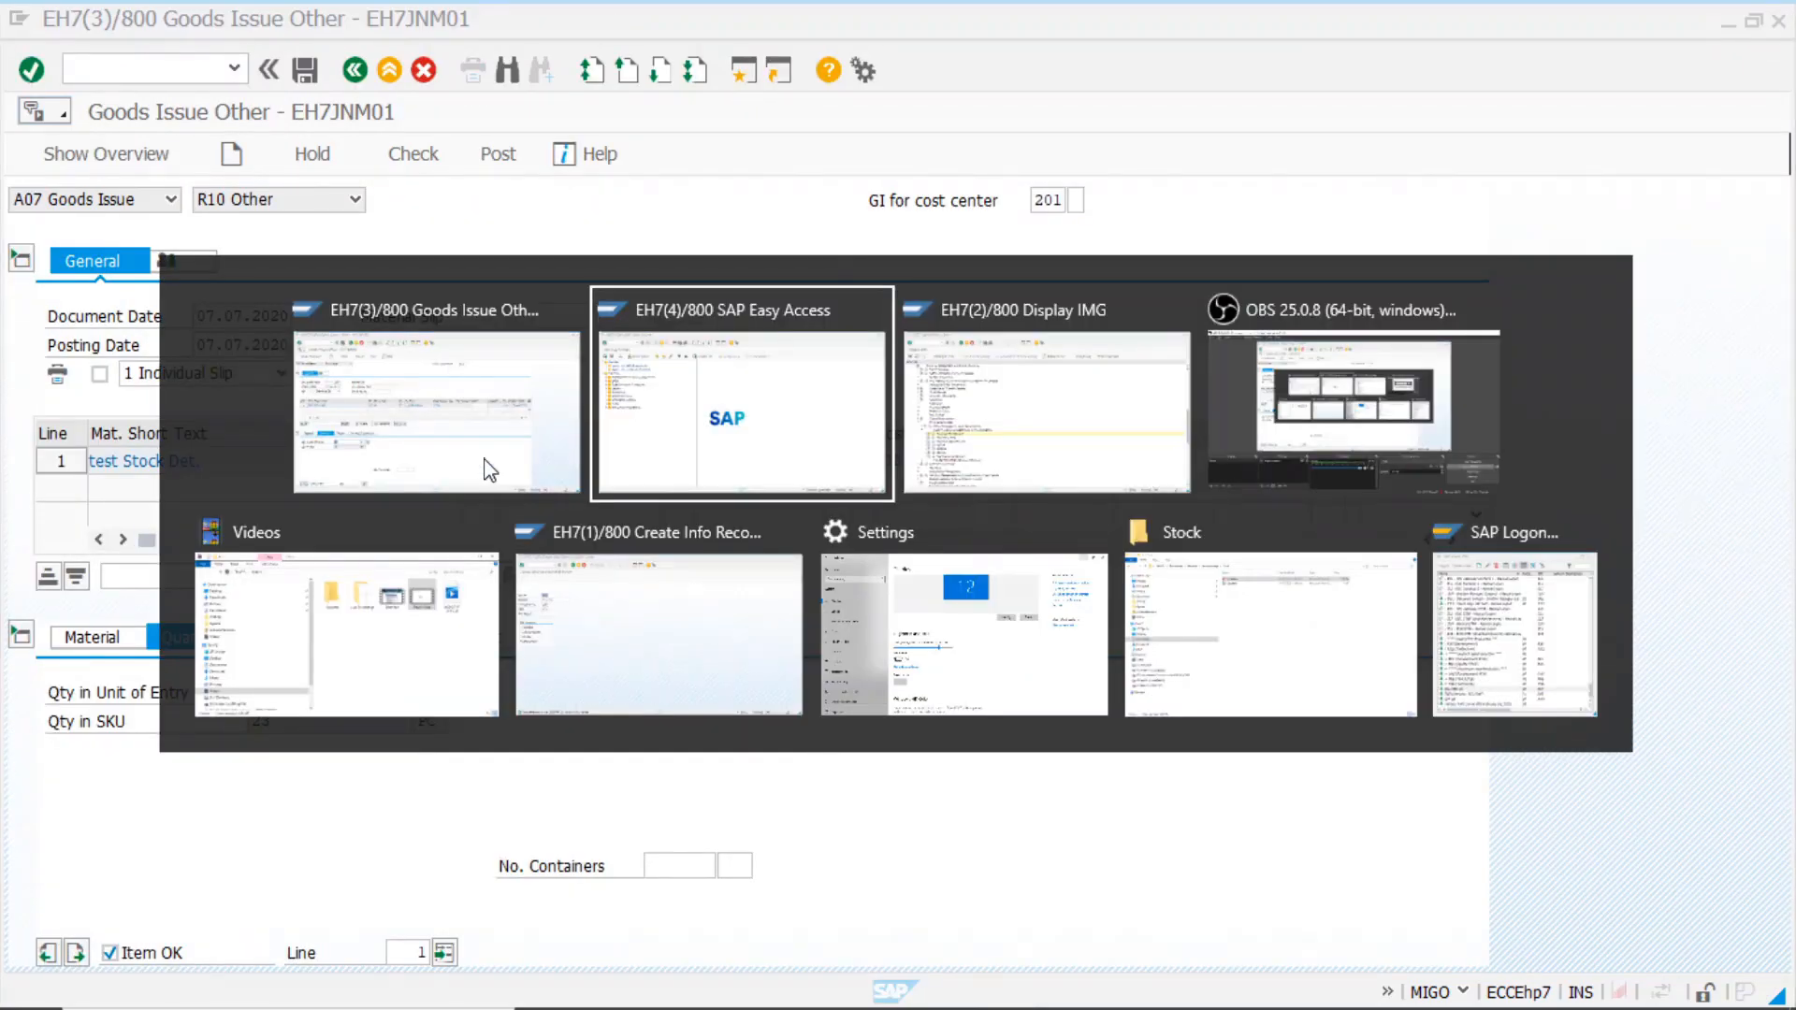
key(alt+Tab)
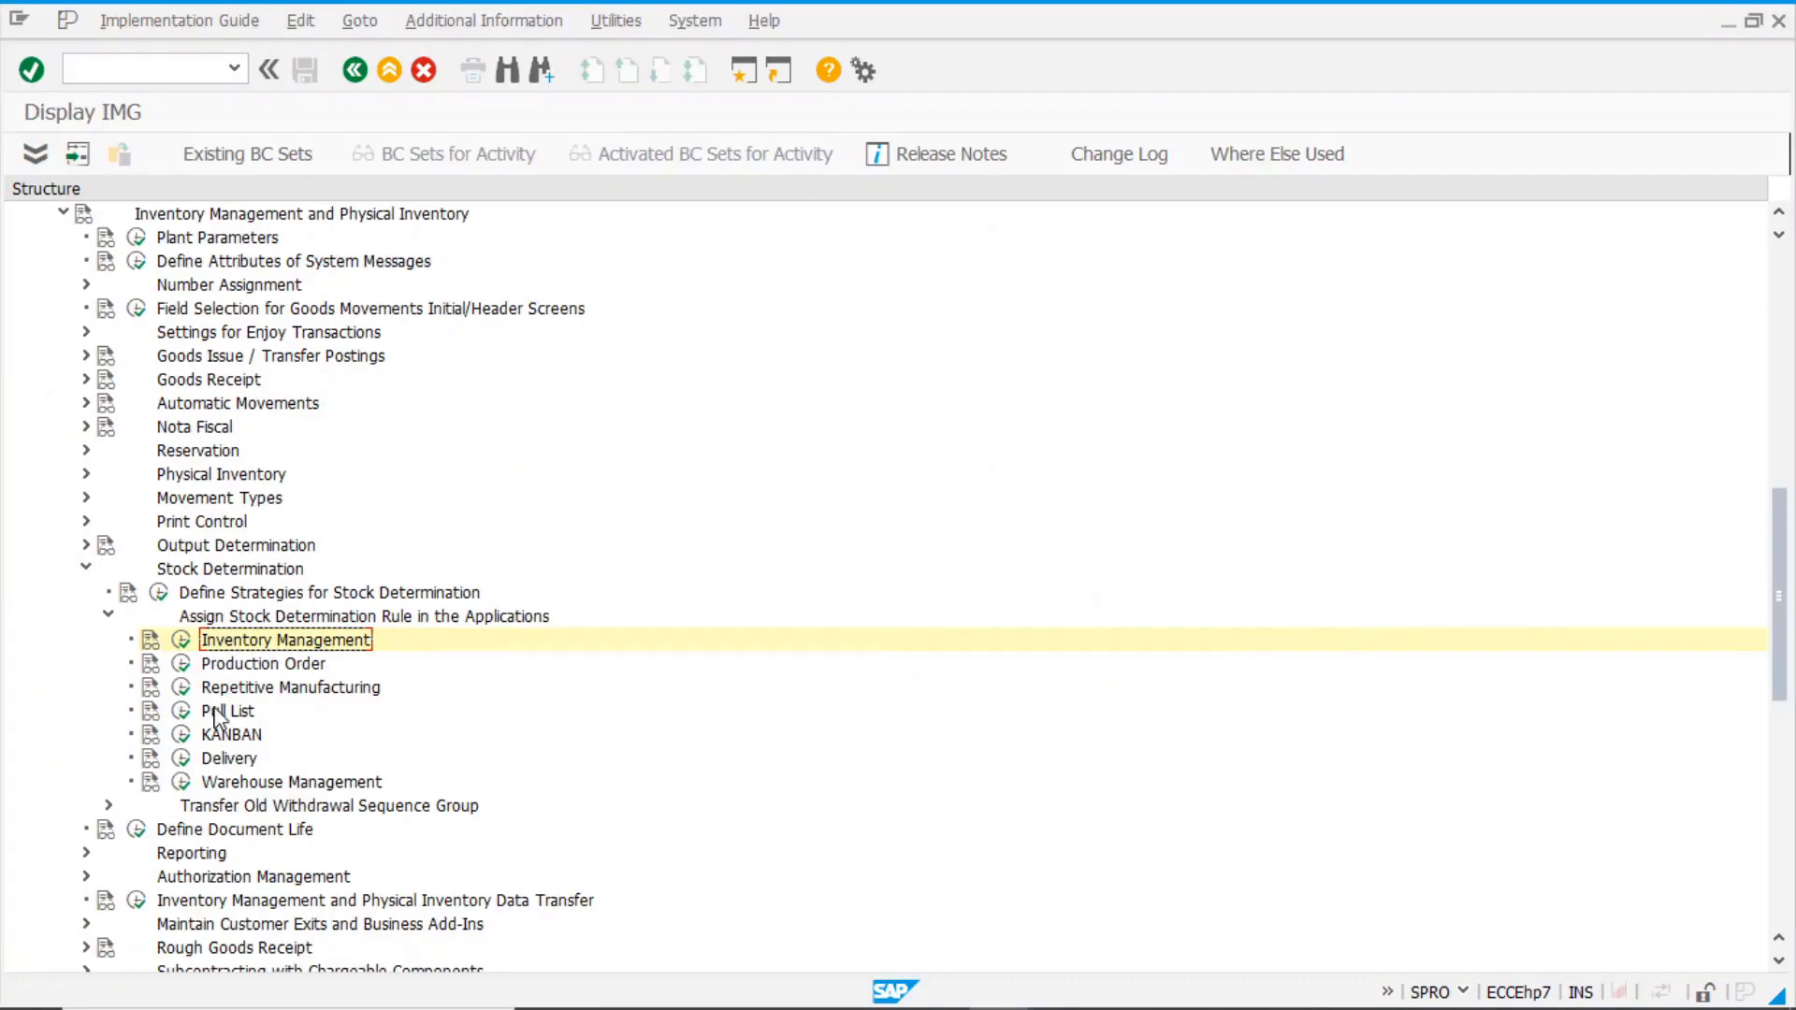
click(159, 593)
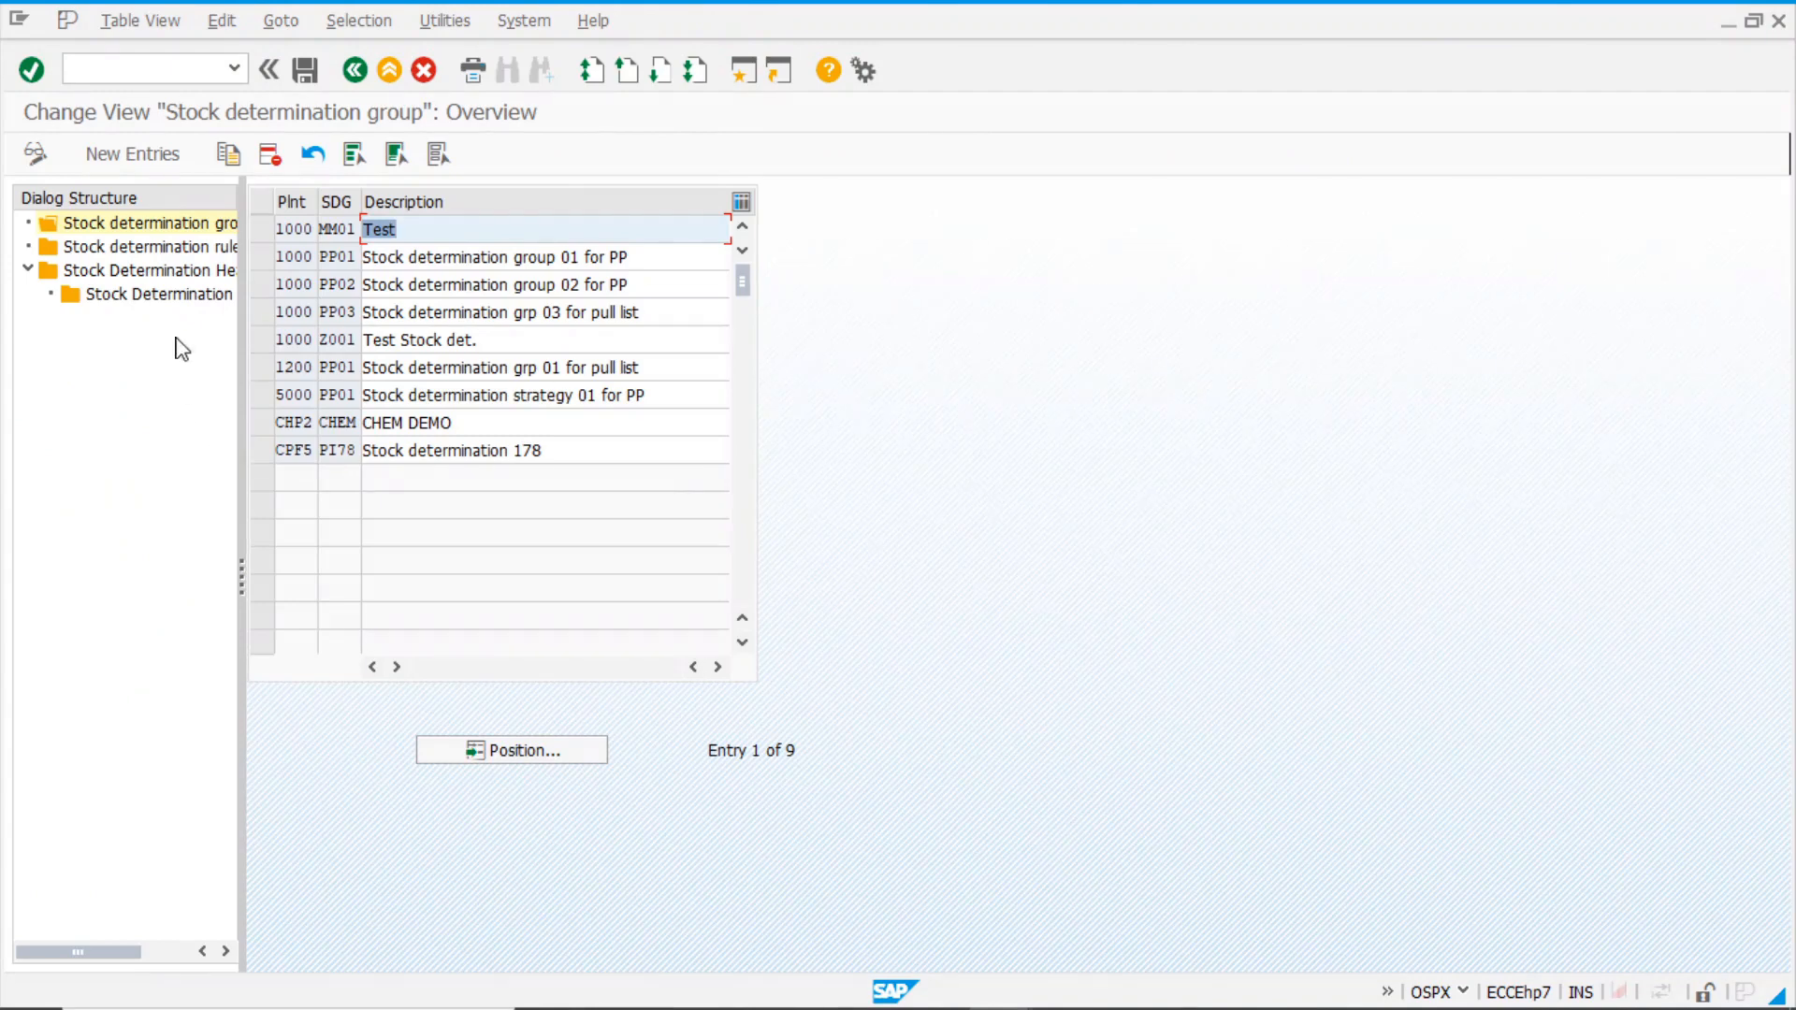
click(171, 271)
double_click(170, 274)
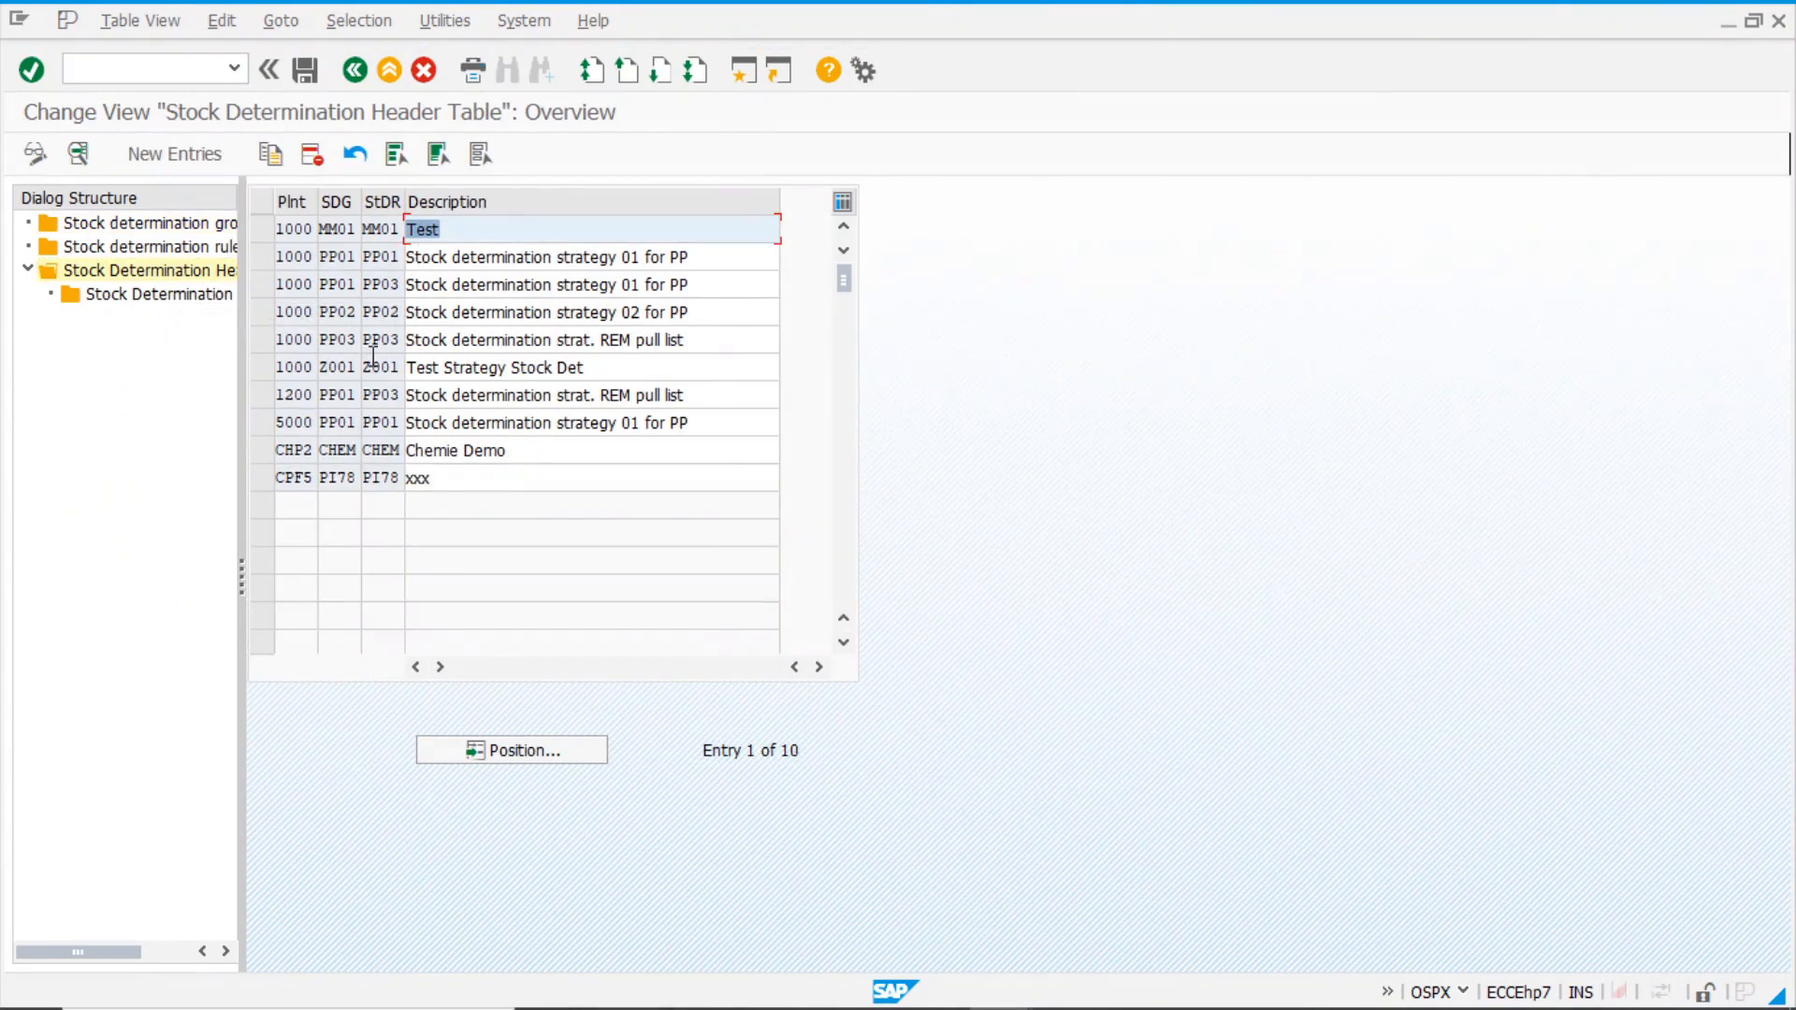
double_click(481, 370)
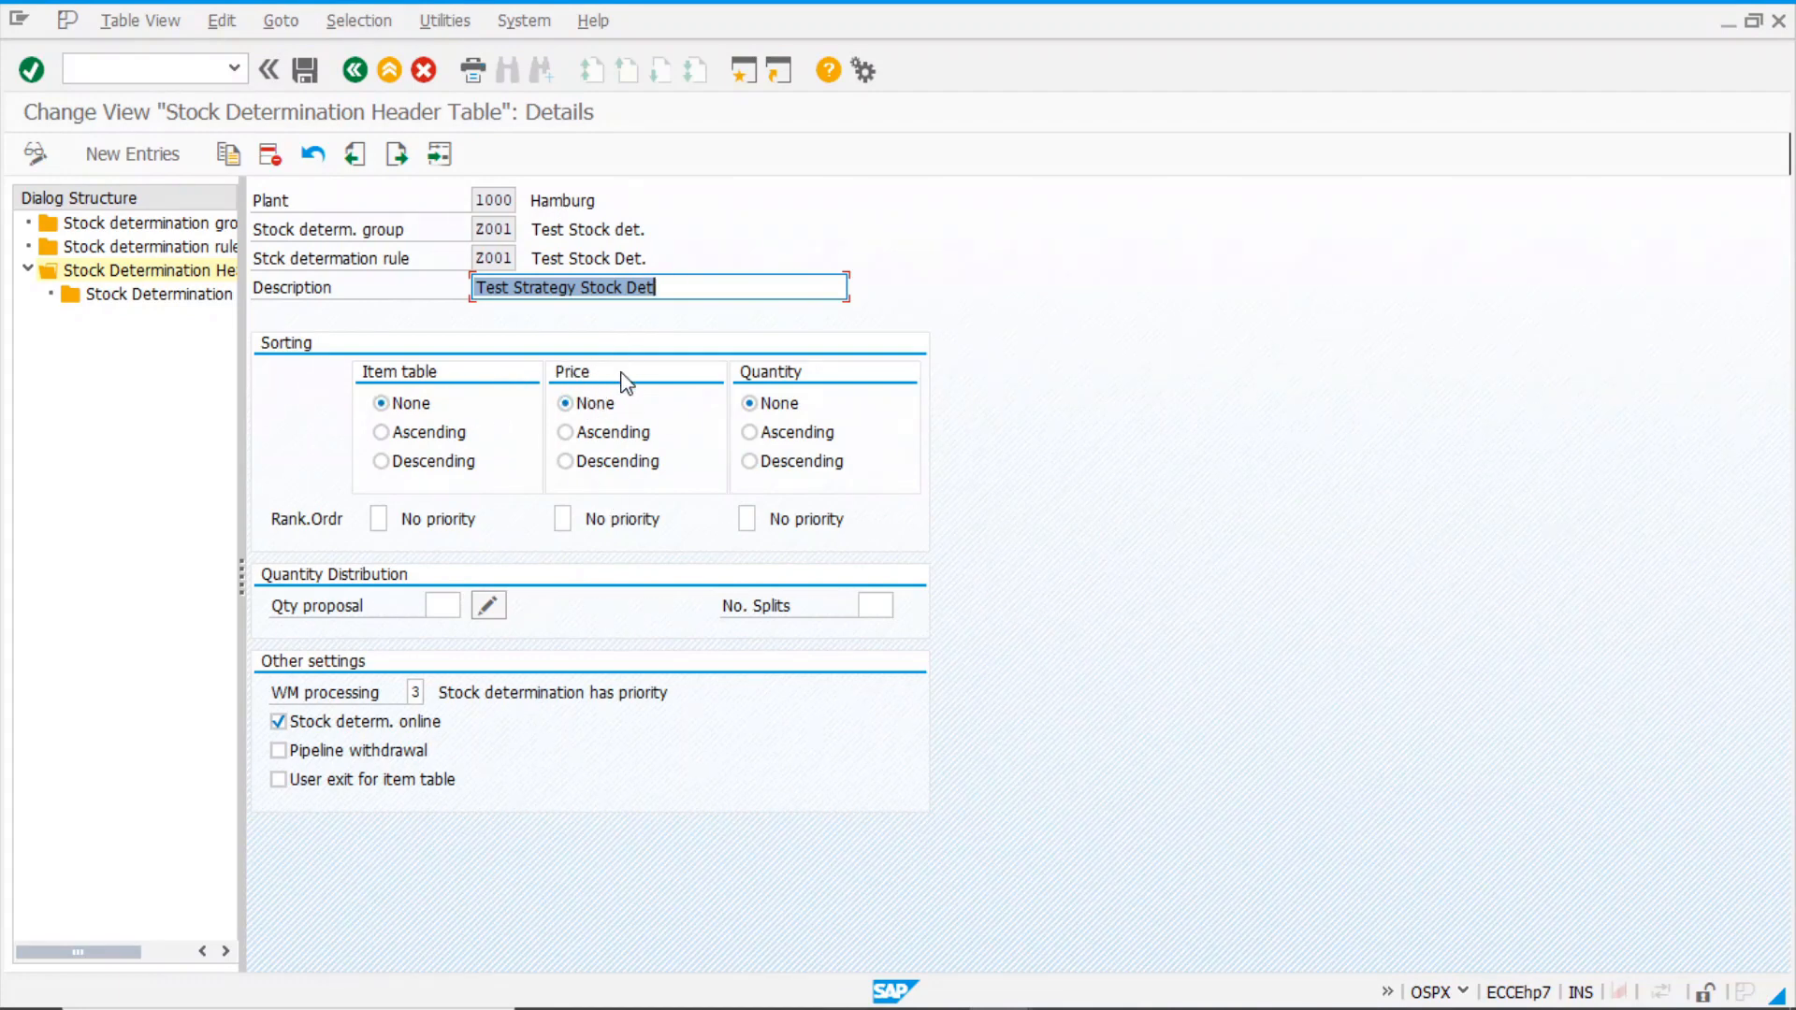
- Set the strategy's price sorting to Ascending with rank order 1 and save it under the proposed customizing request
click(567, 435)
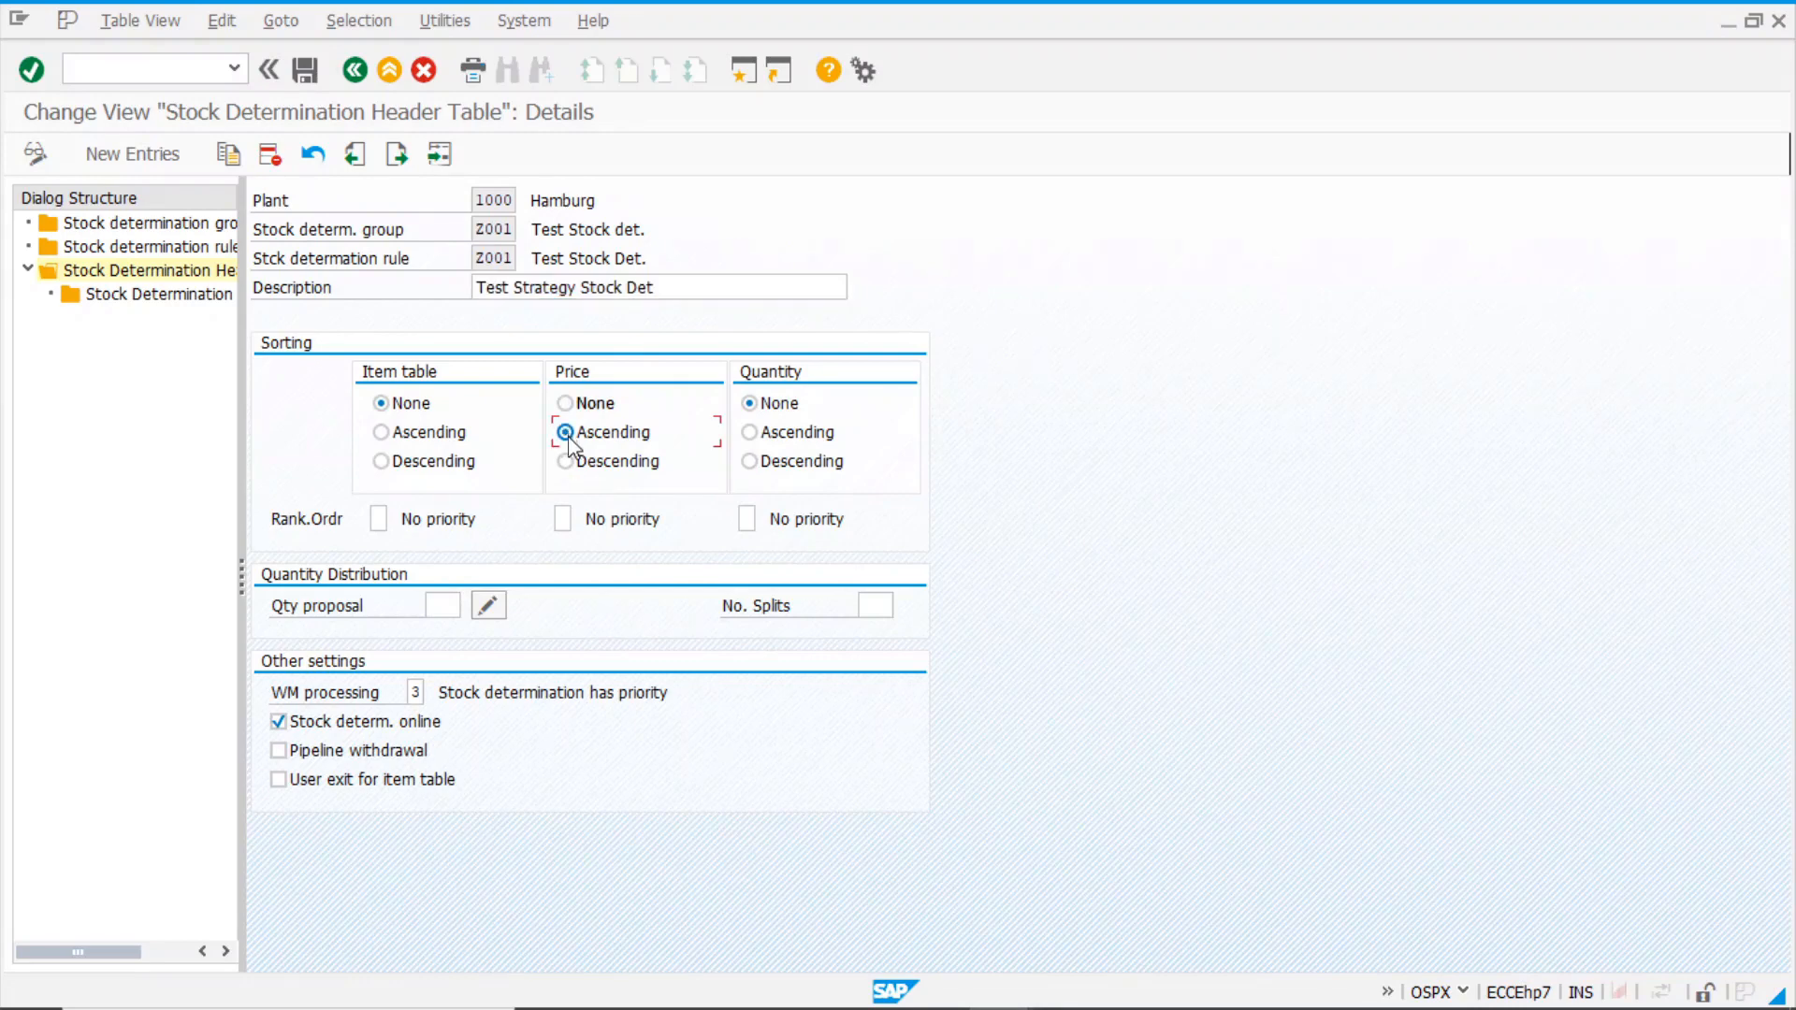
click(561, 518)
key(Return)
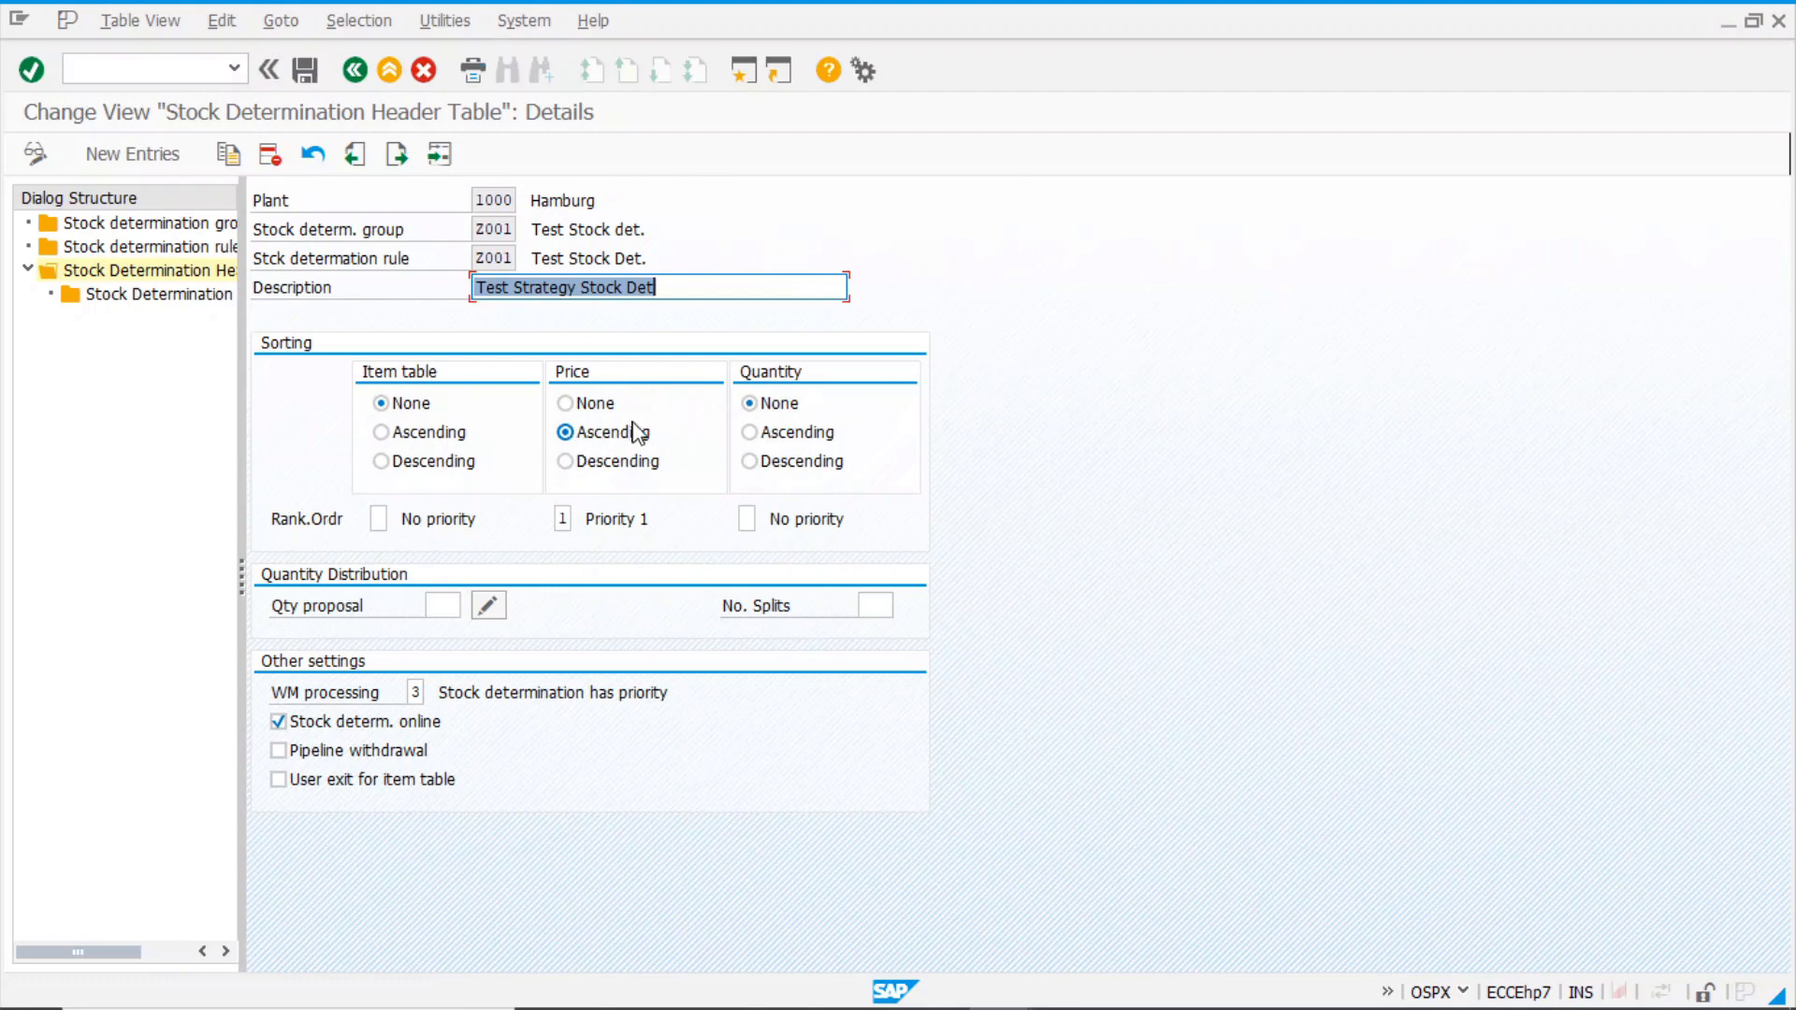
click(305, 69)
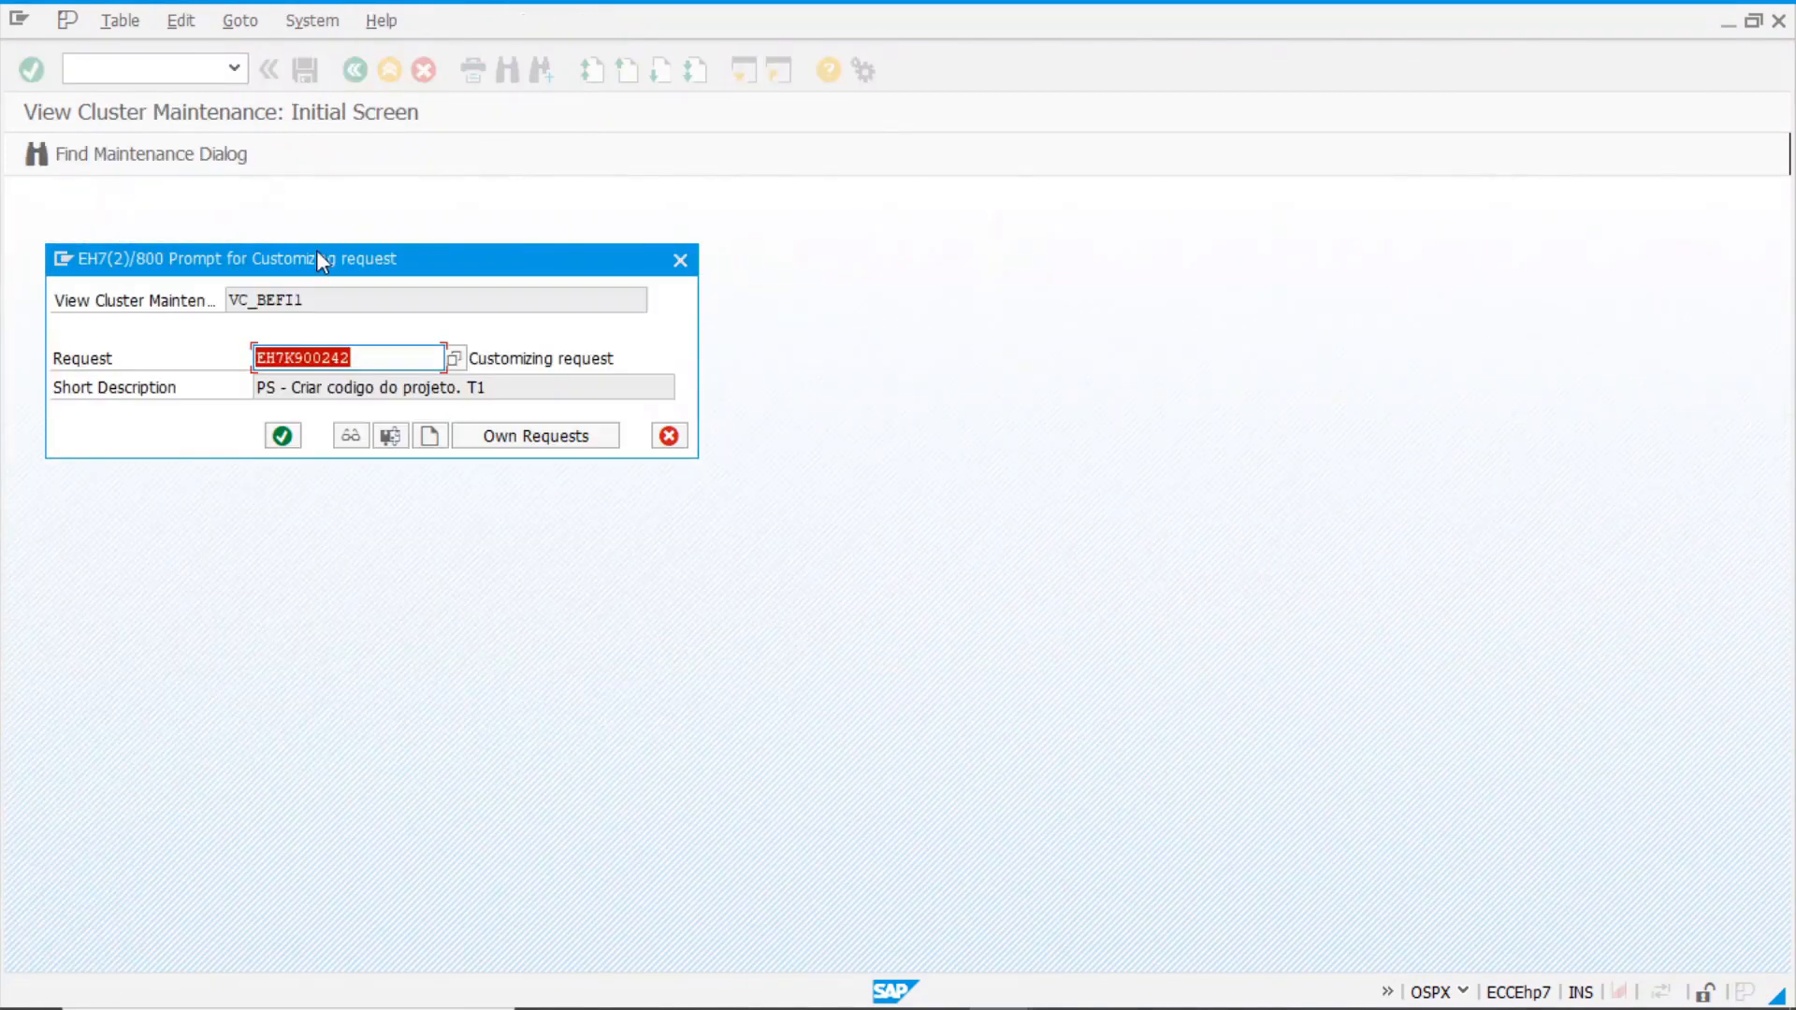
click(282, 436)
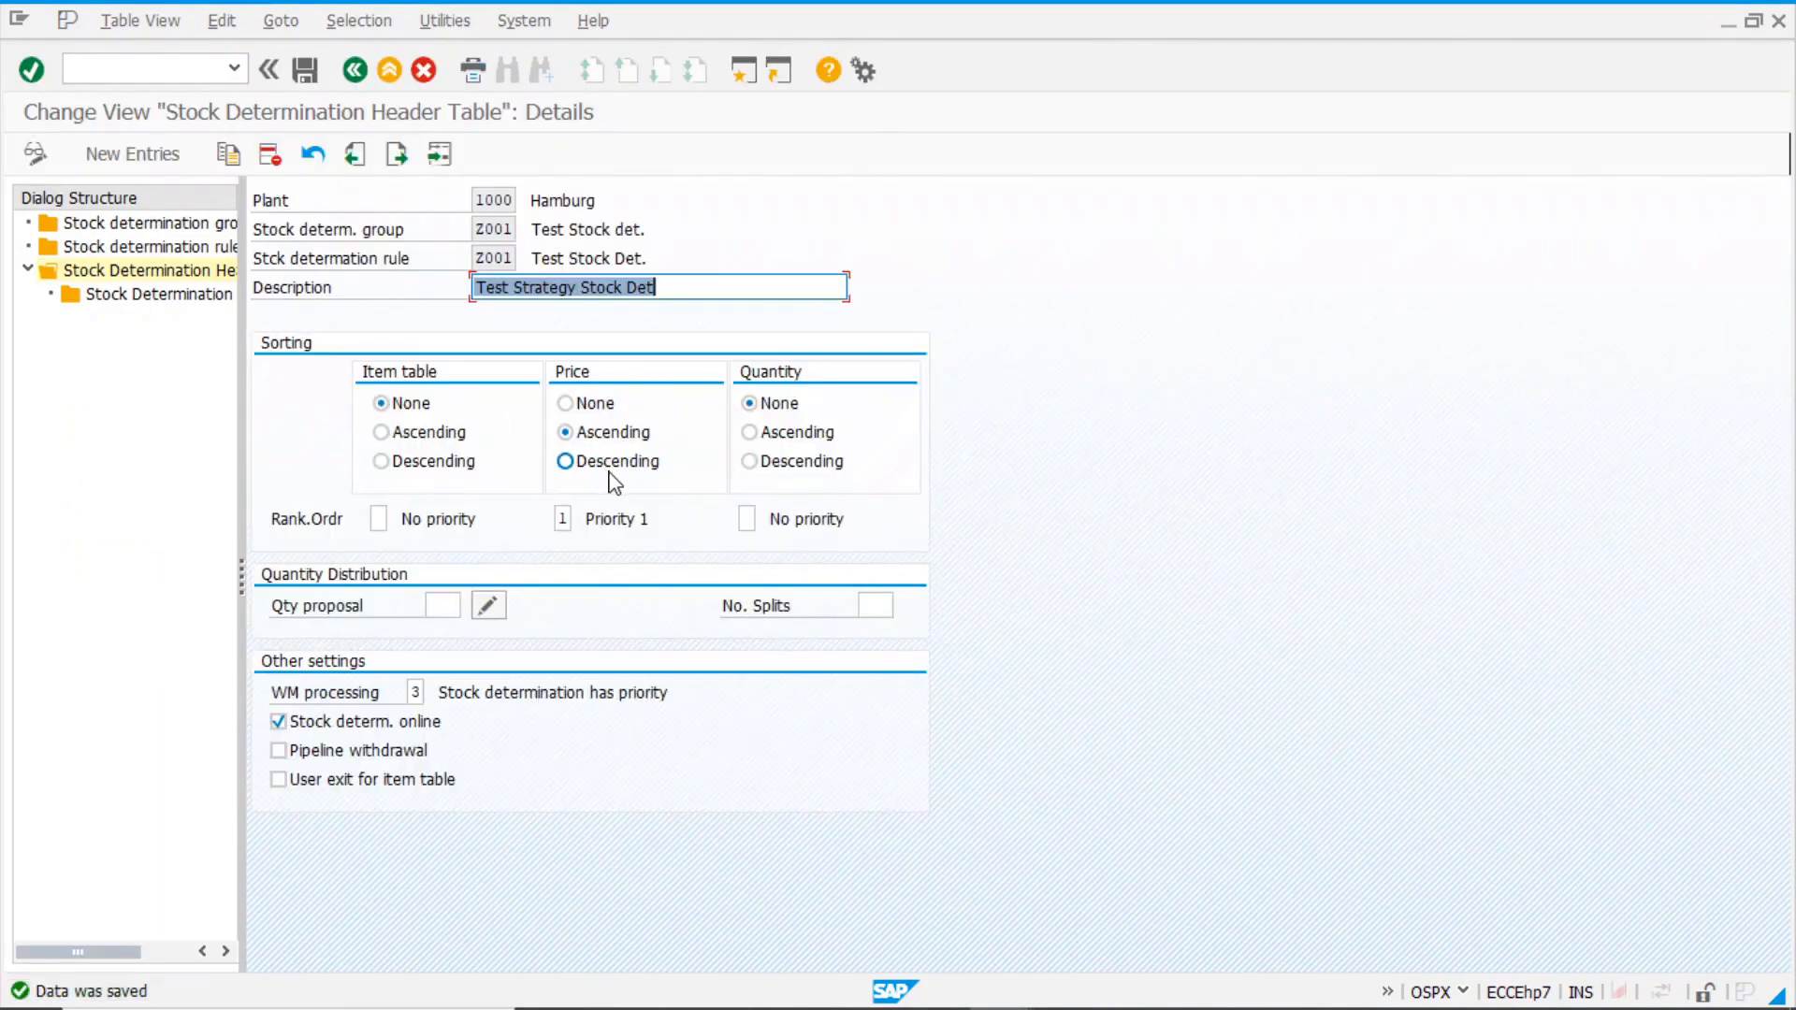
- In the goods issue, set the item's quantity in unit of entry to 1 and run stock determination
key(alt+Tab)
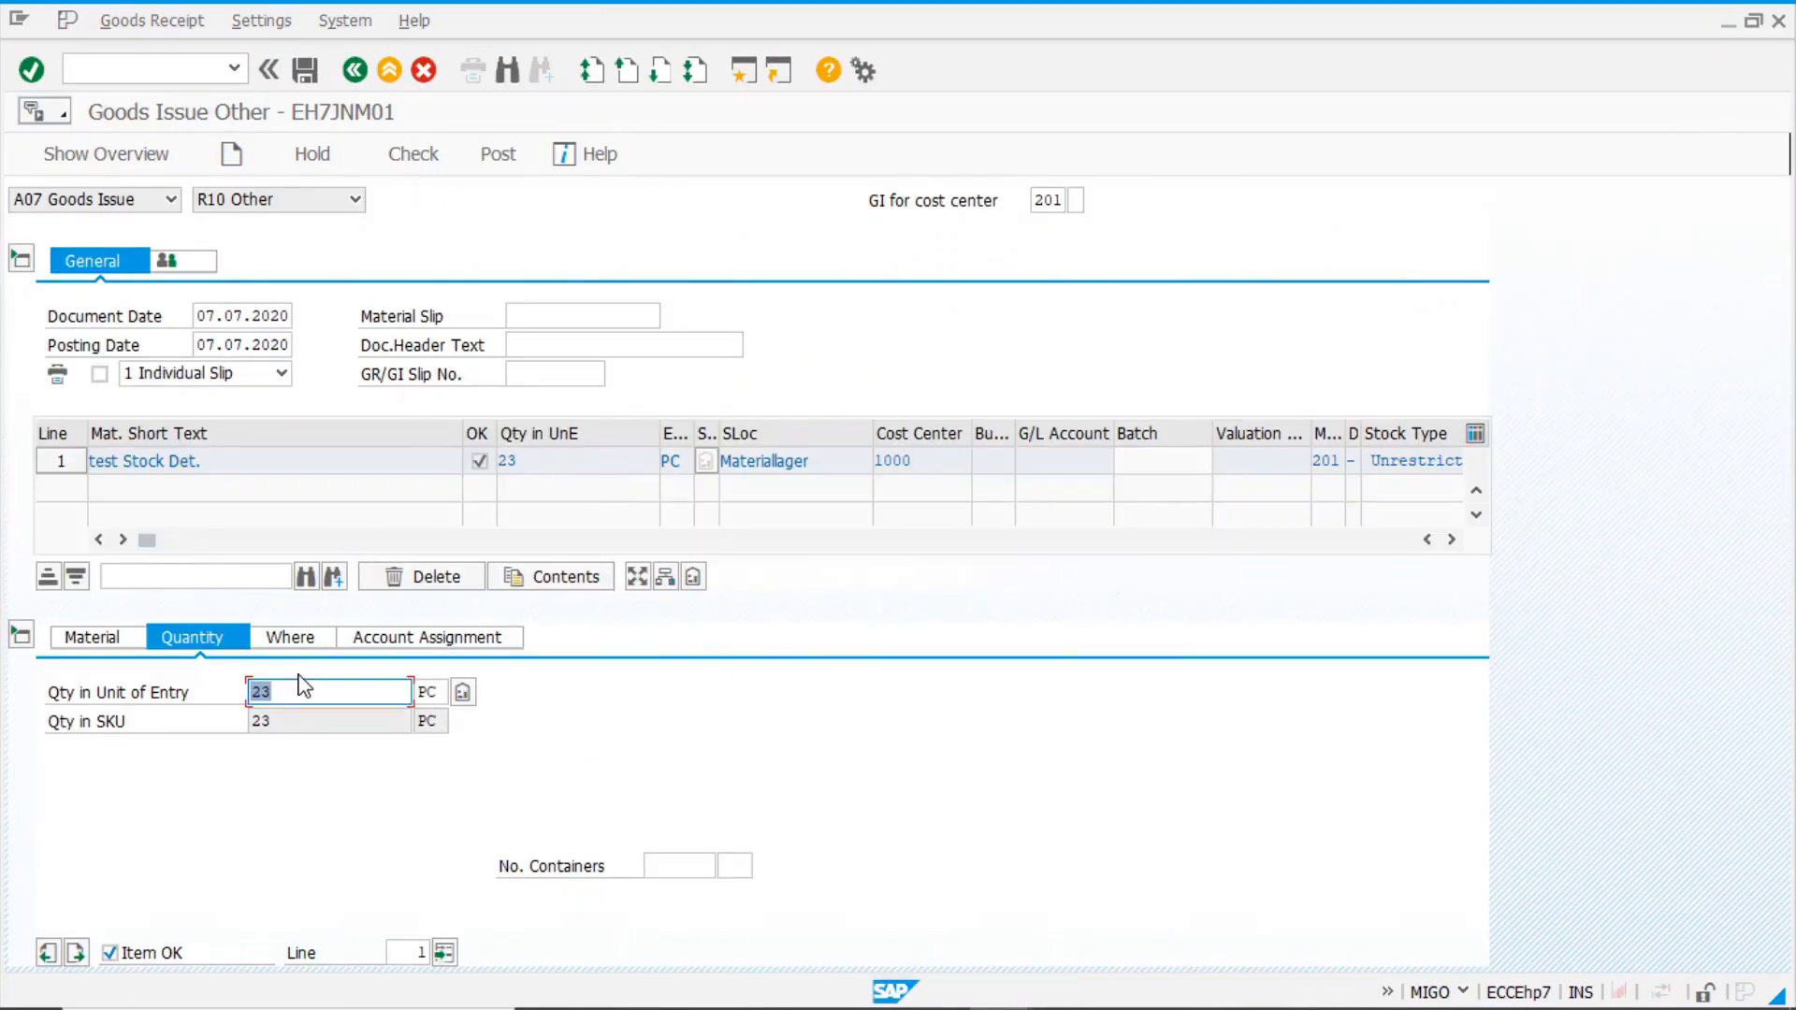
click(301, 686)
text(1)
key(Return)
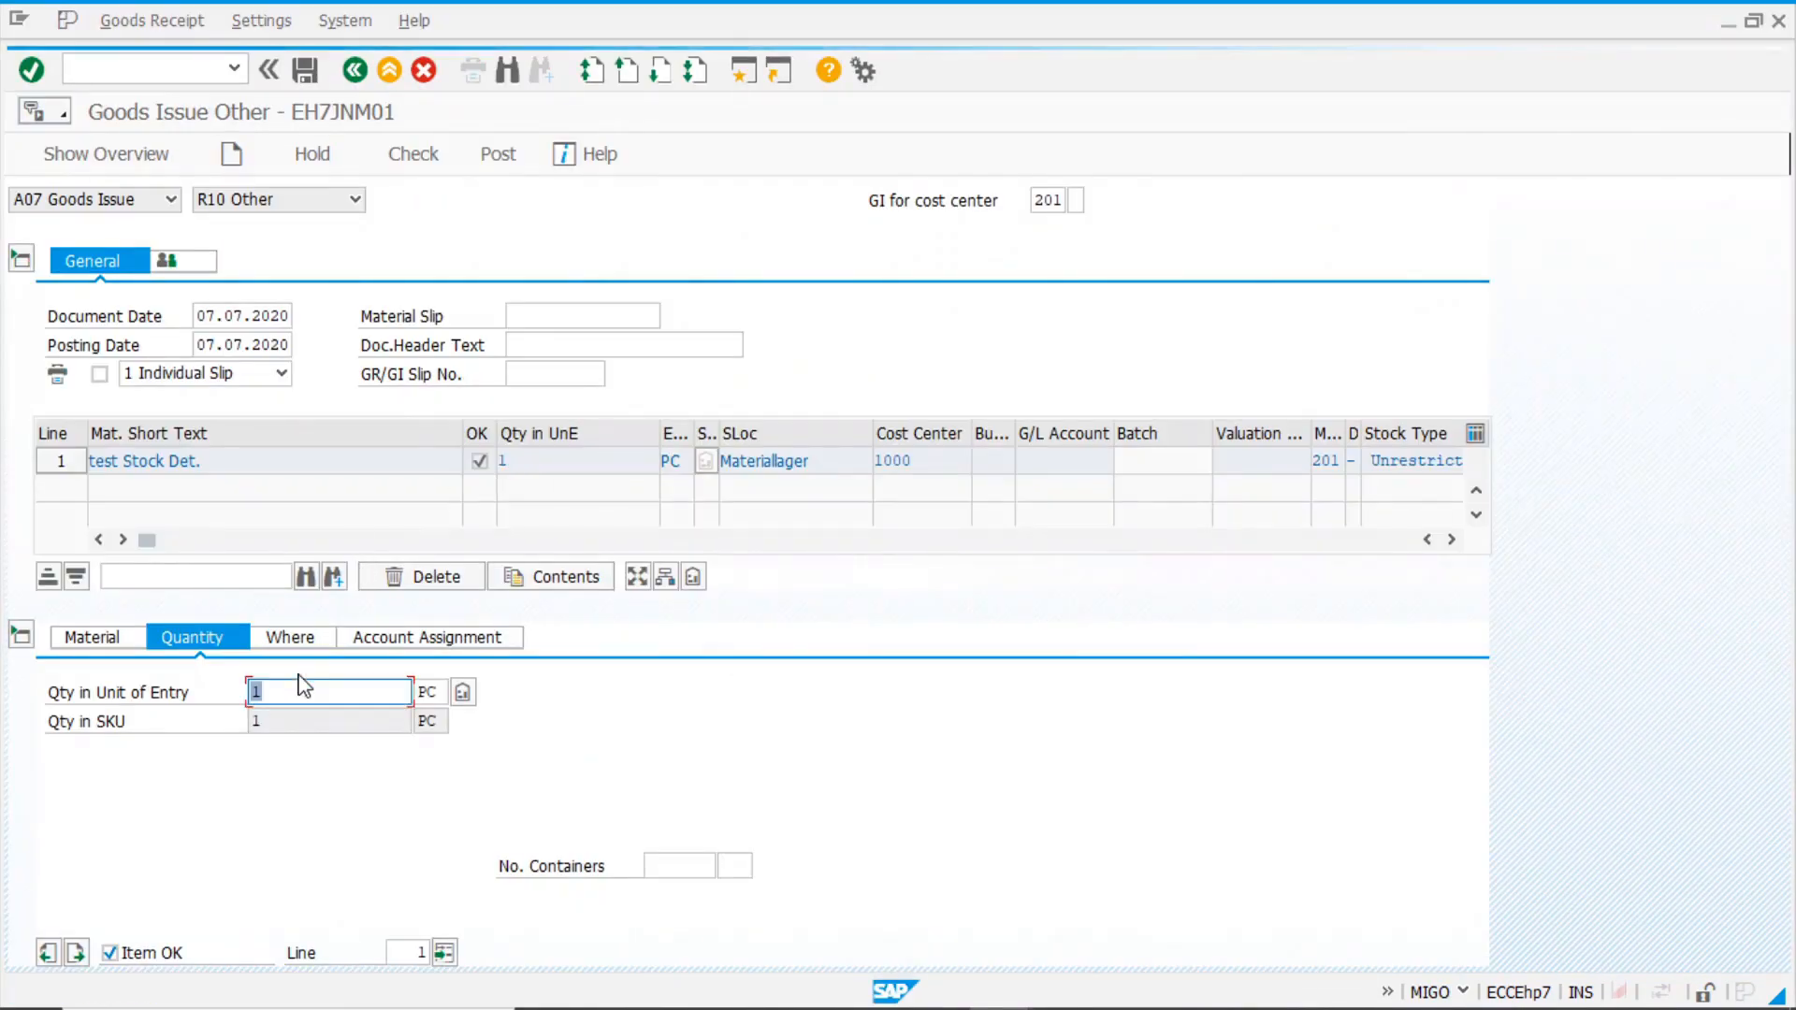
click(276, 699)
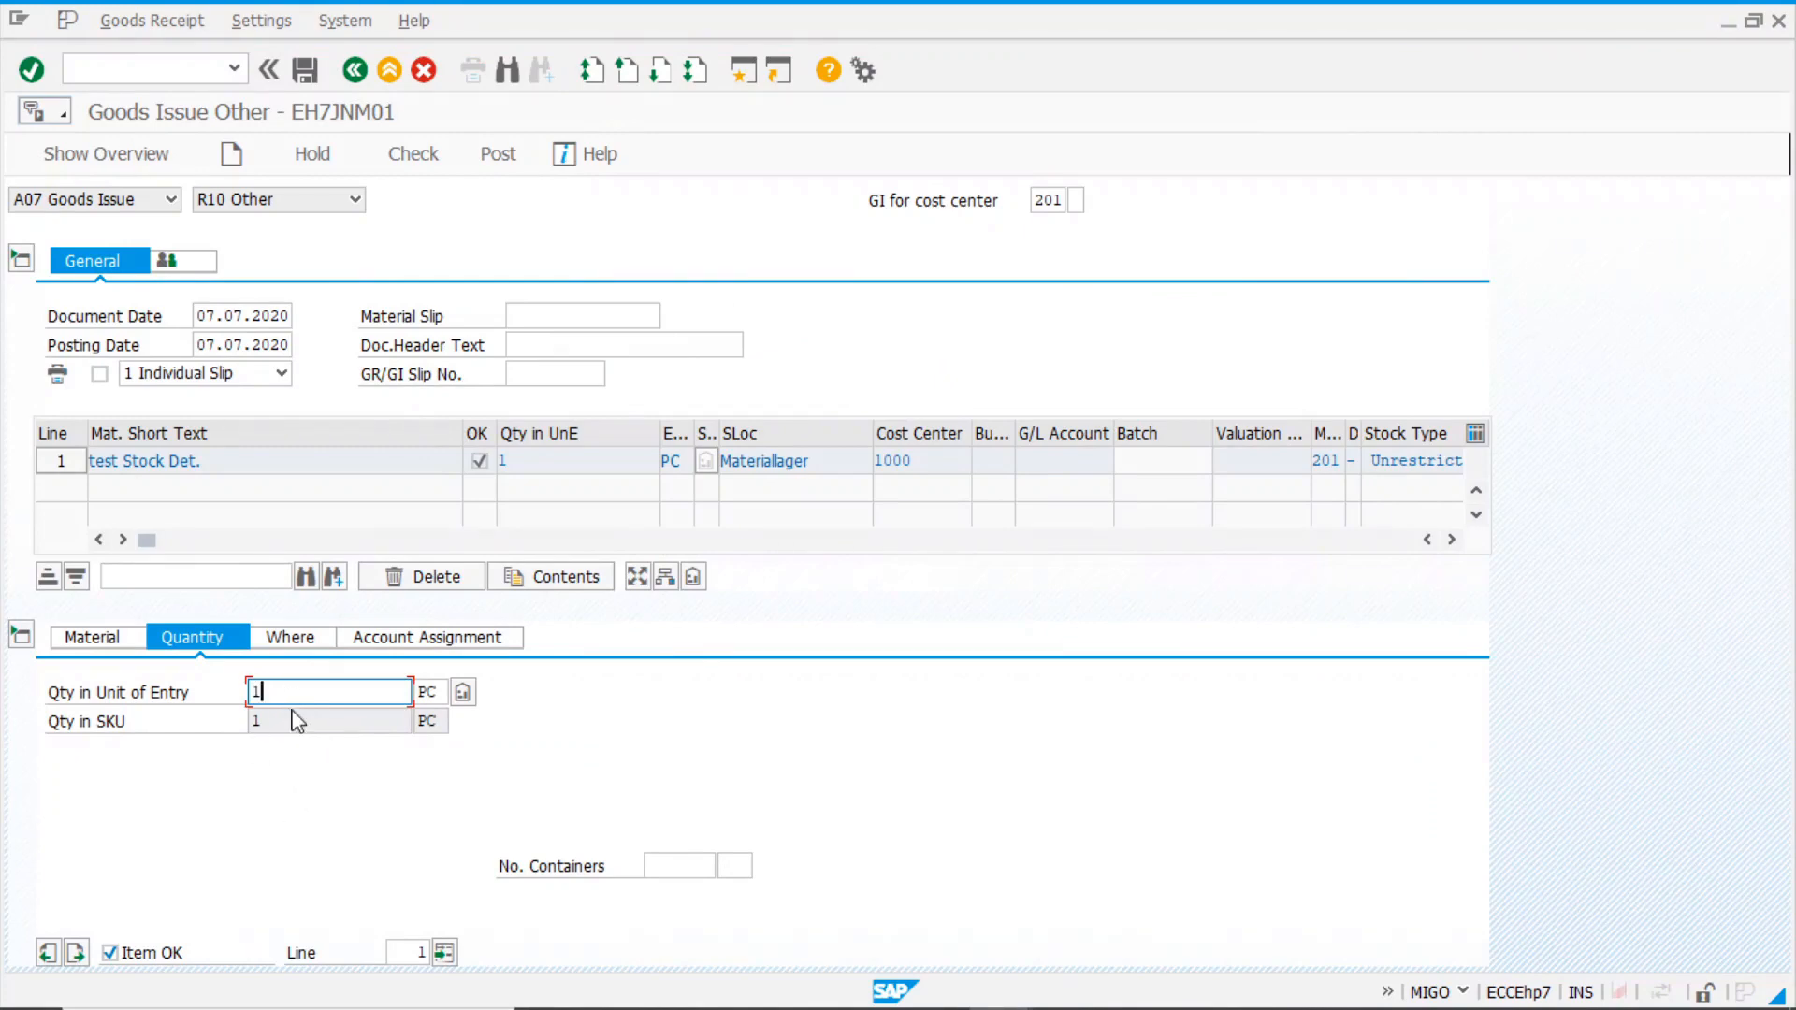
click(465, 693)
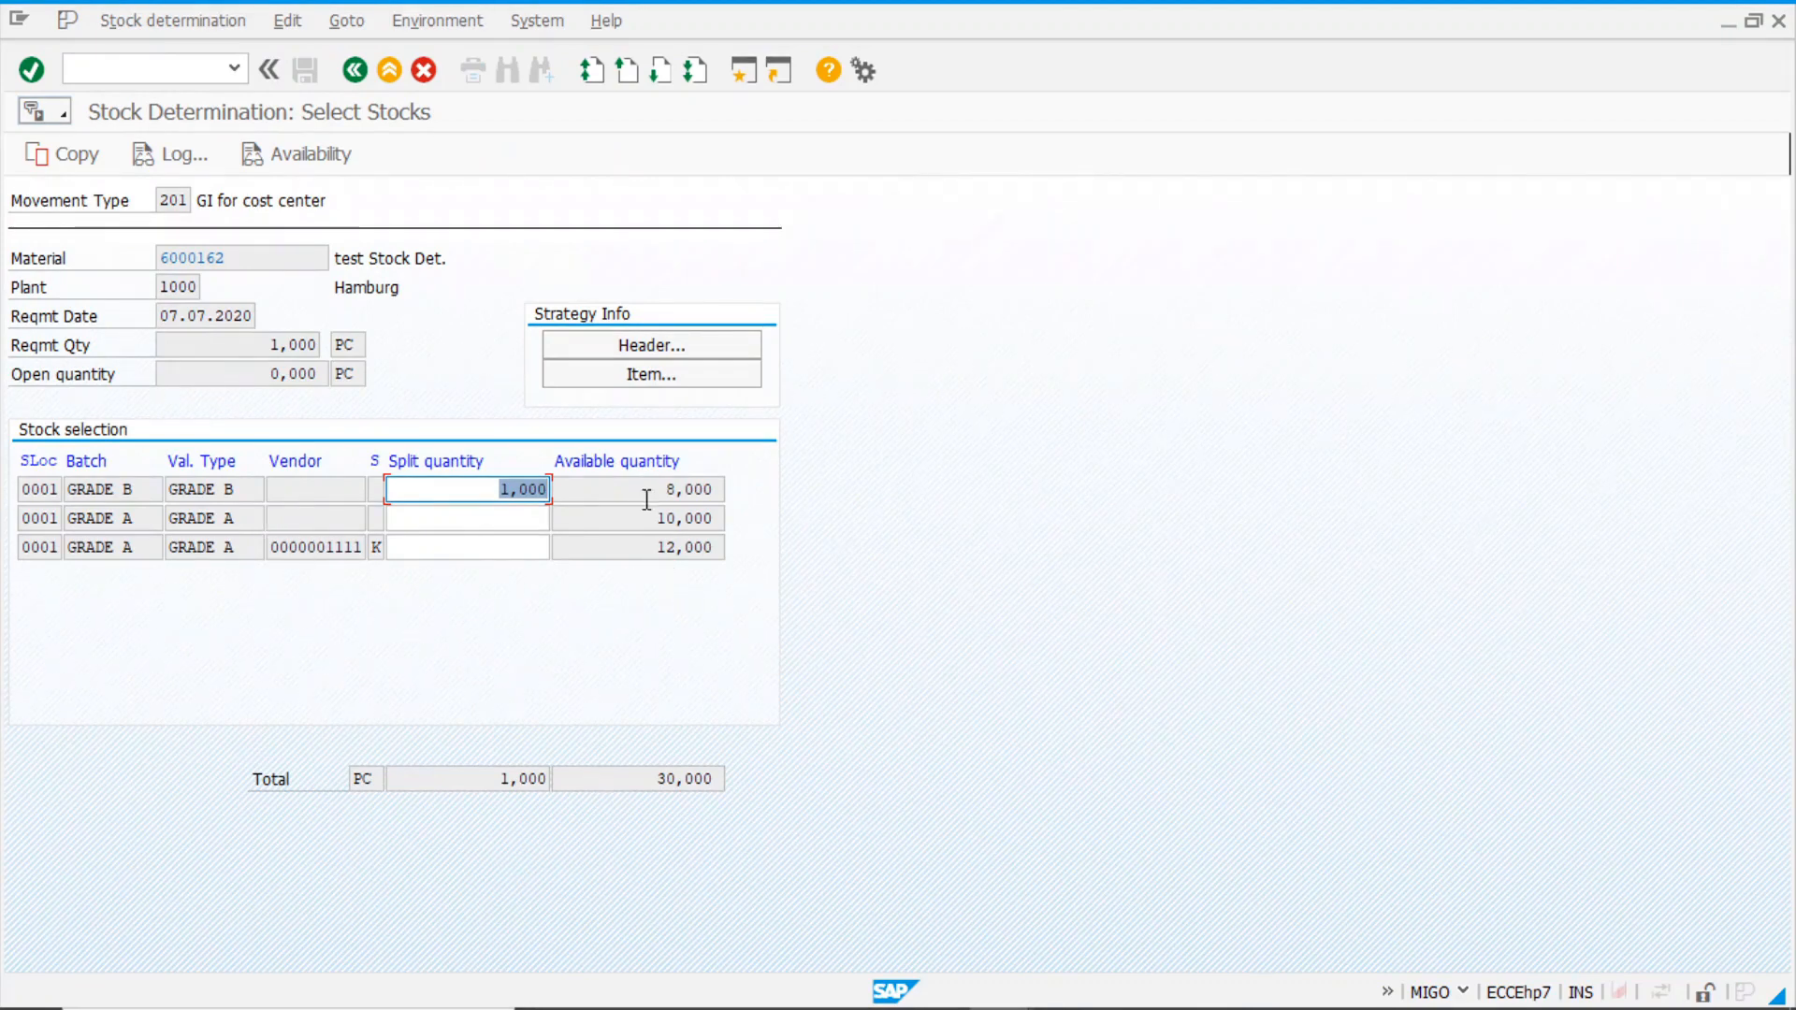
- Check the split quantity, valuation type and available quantity of the GRADE B stock, and return without copying the selected stocks
click(477, 489)
drag(250, 489, 139, 493)
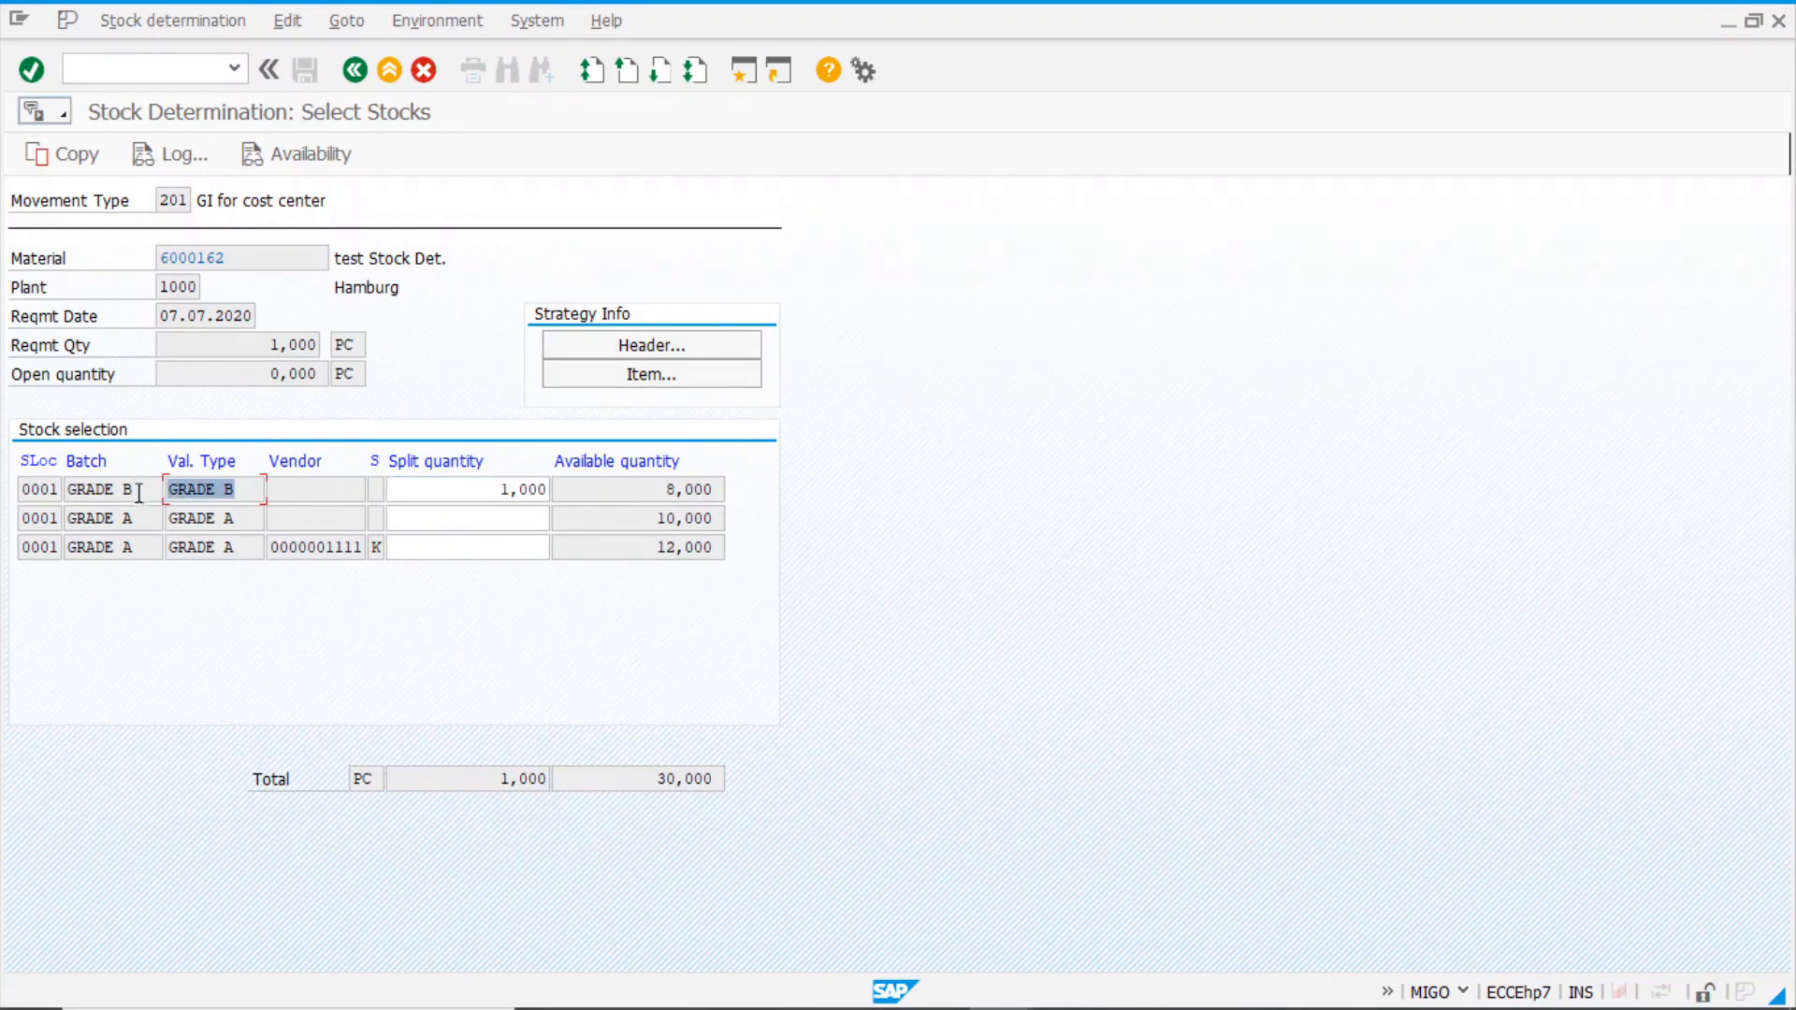
click(629, 488)
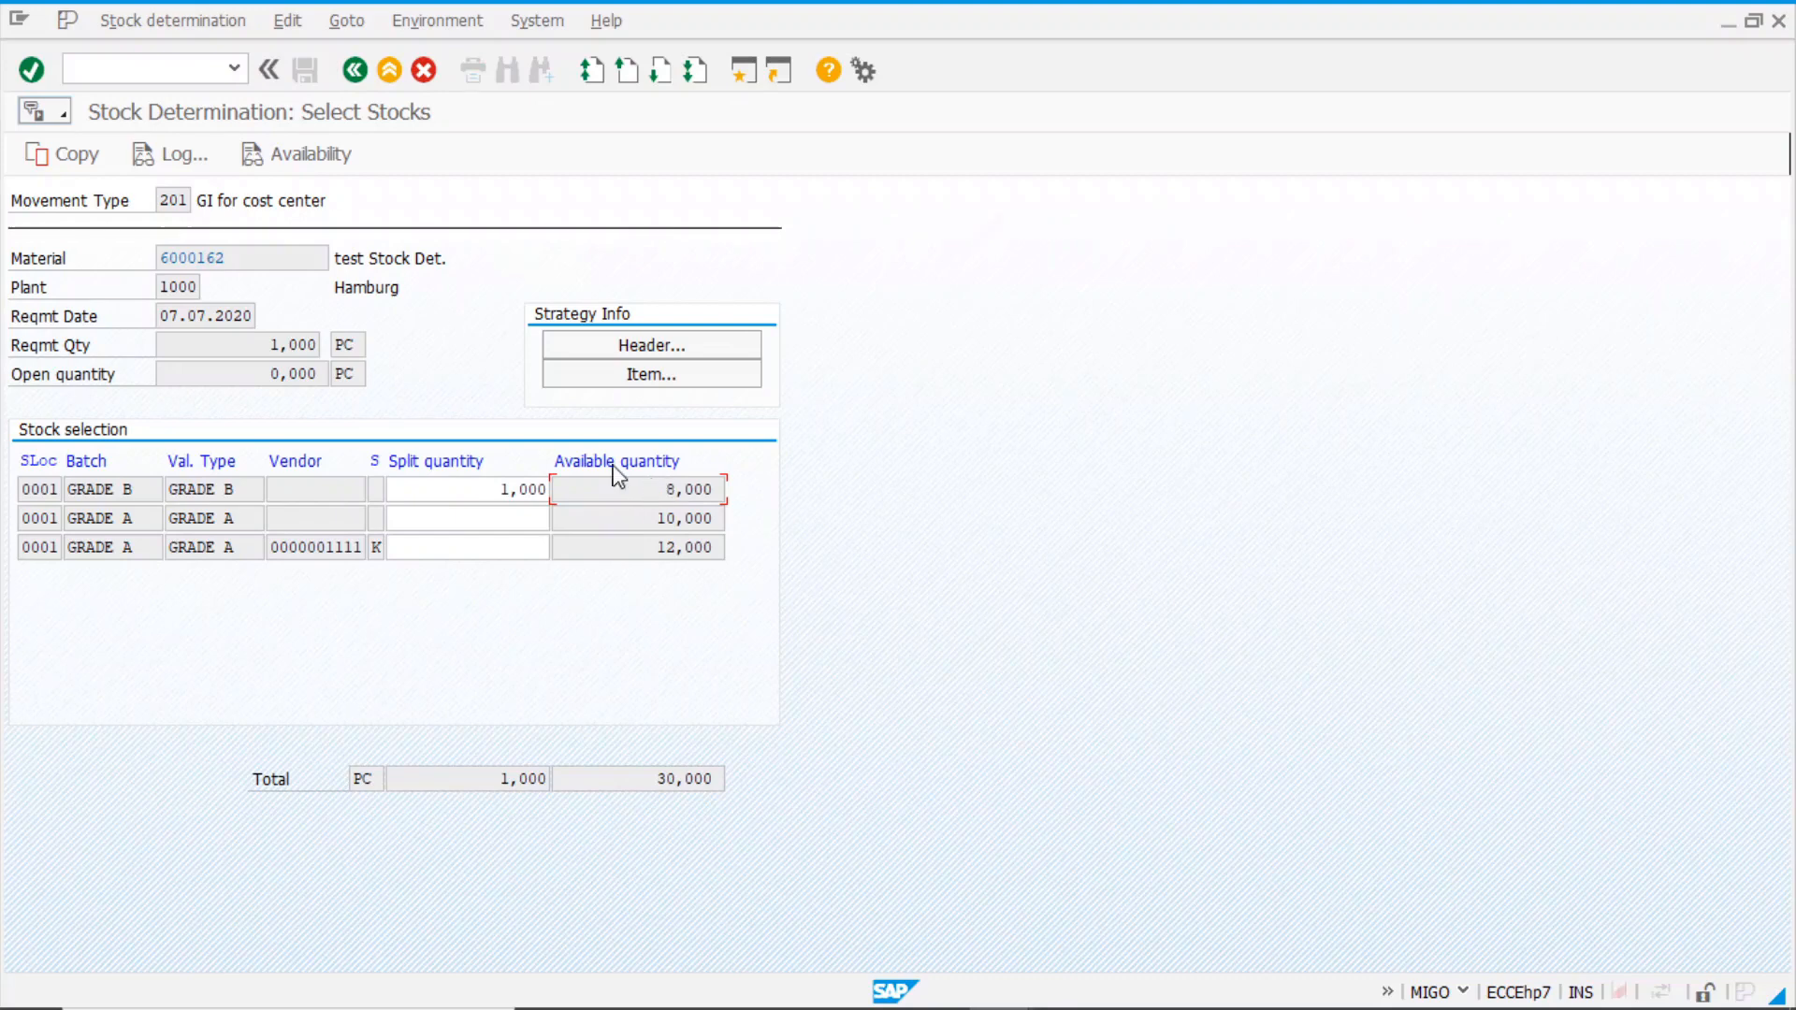
click(357, 71)
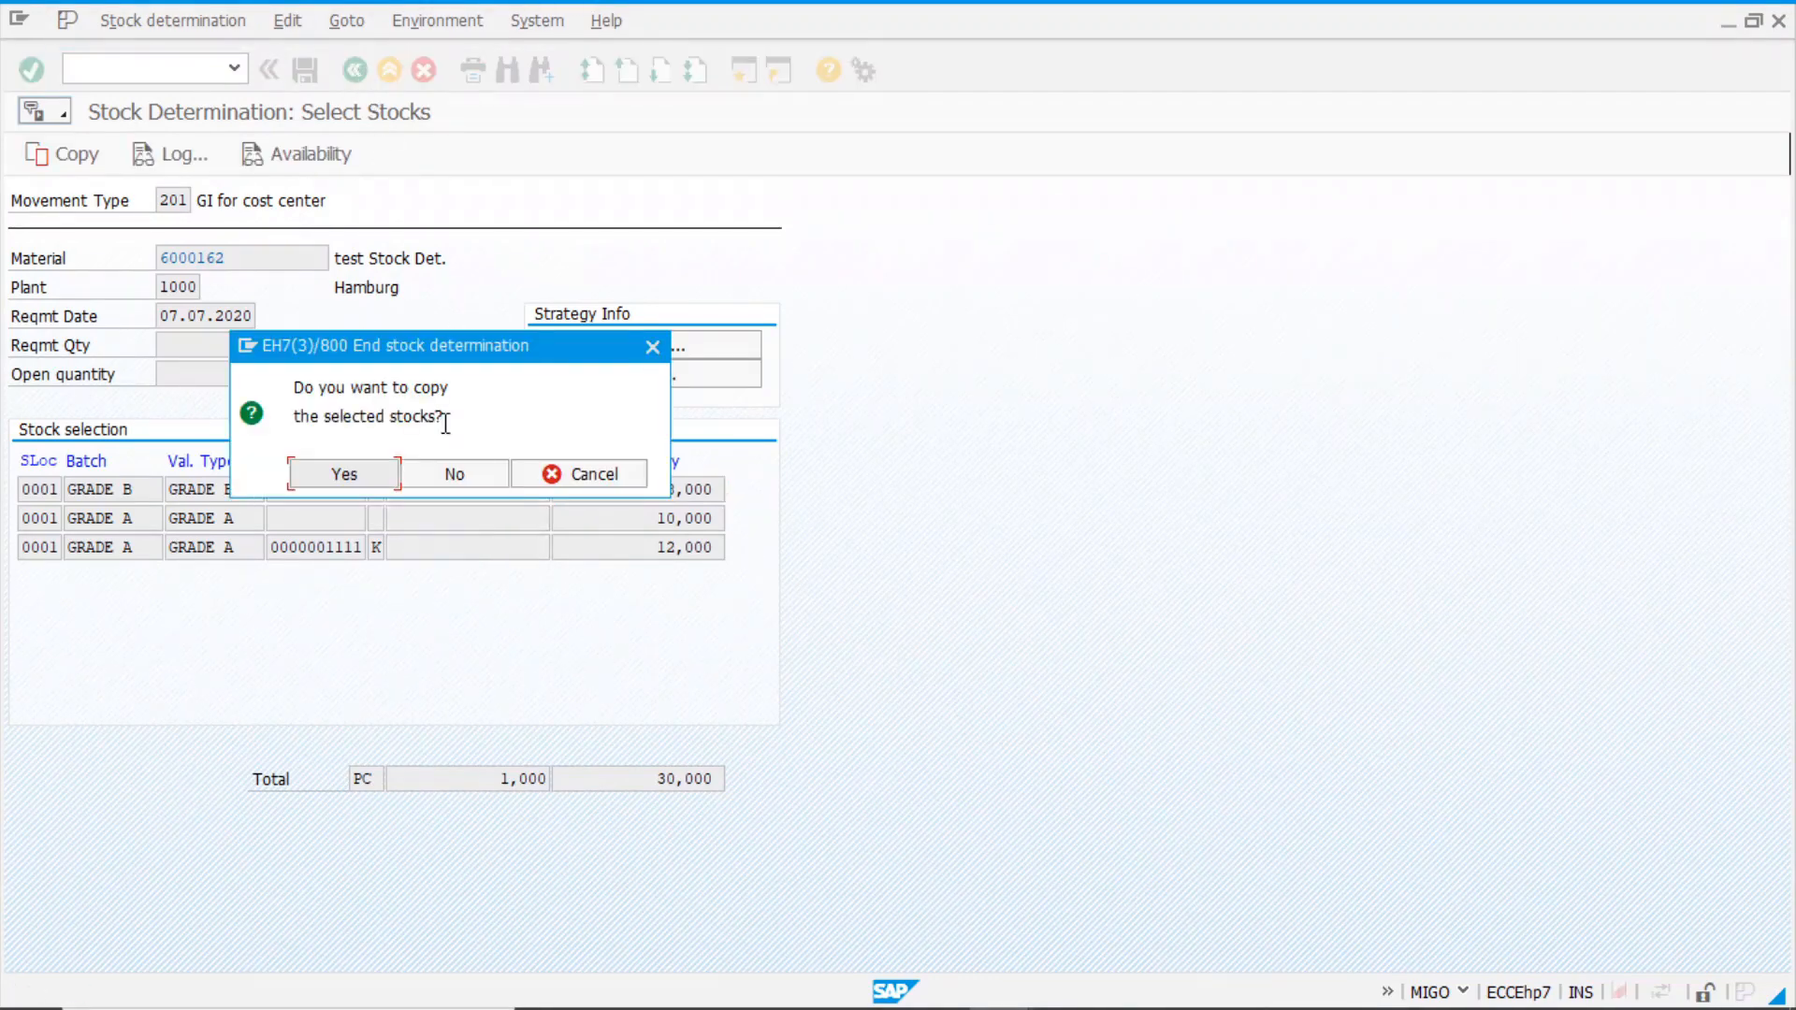
click(463, 481)
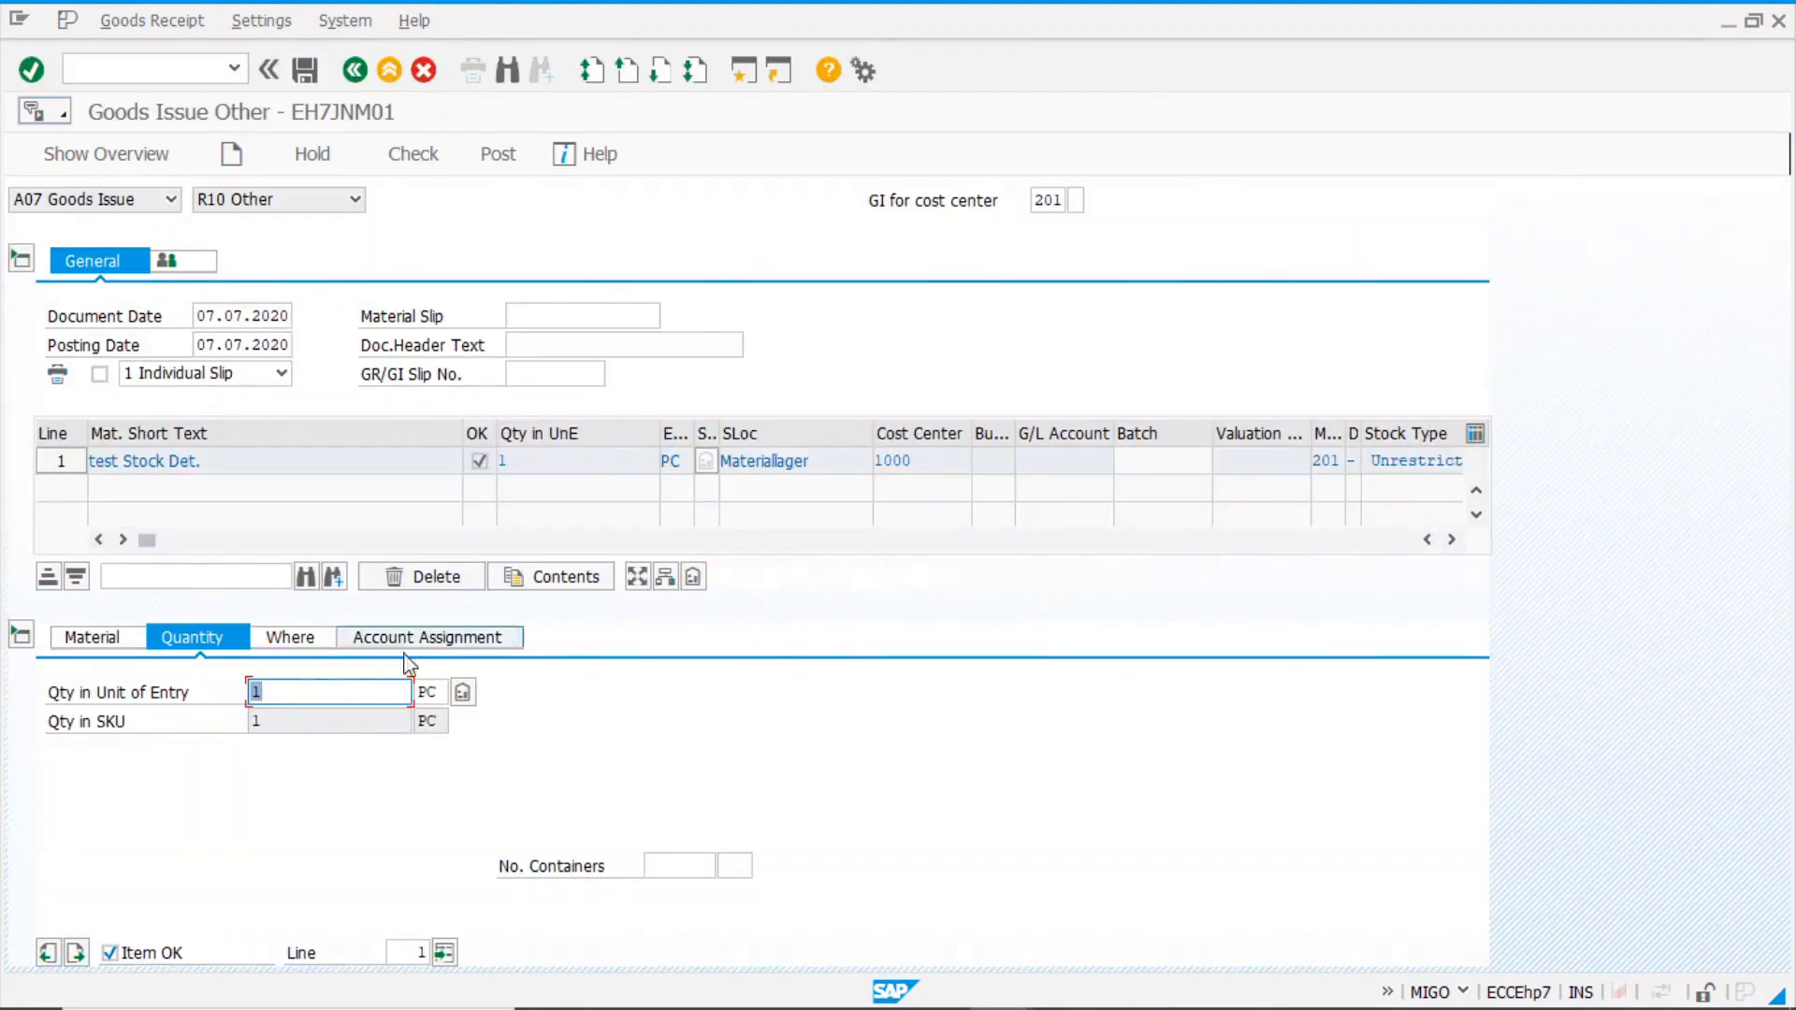
- Set the item's quantity in unit of entry to 11 and rerun stock determination
text(11)
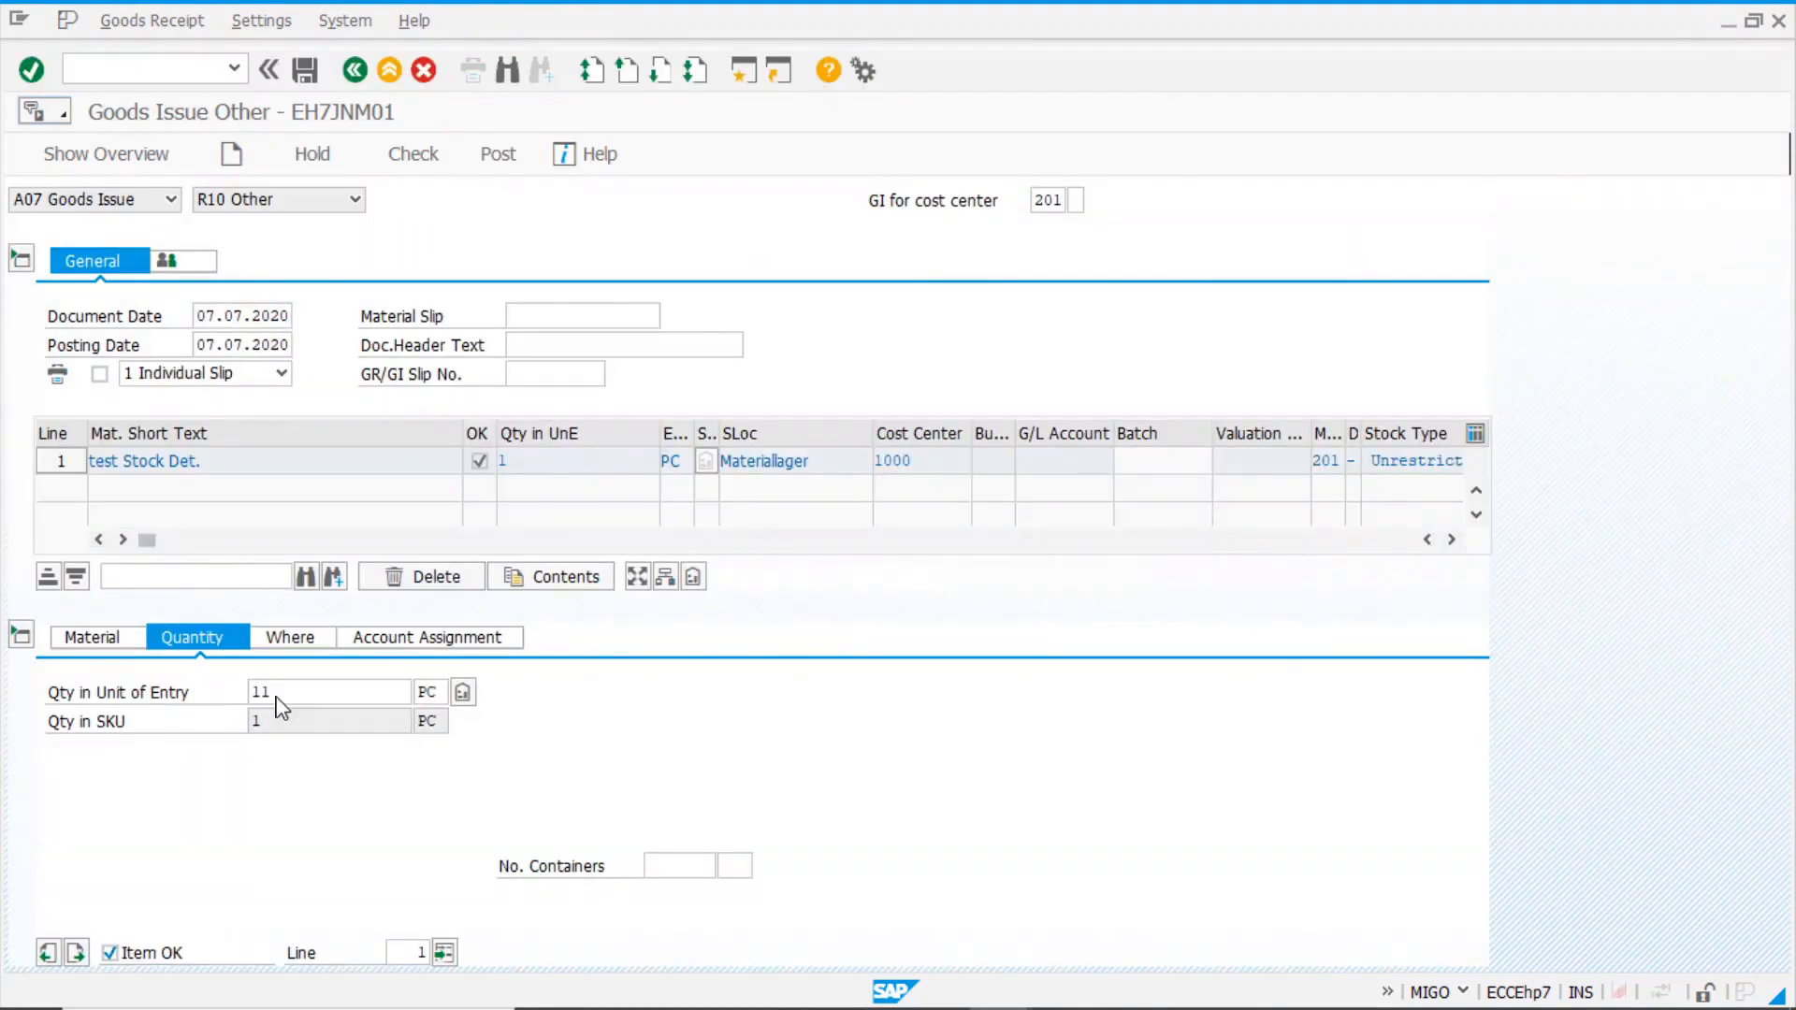
key(Return)
click(463, 692)
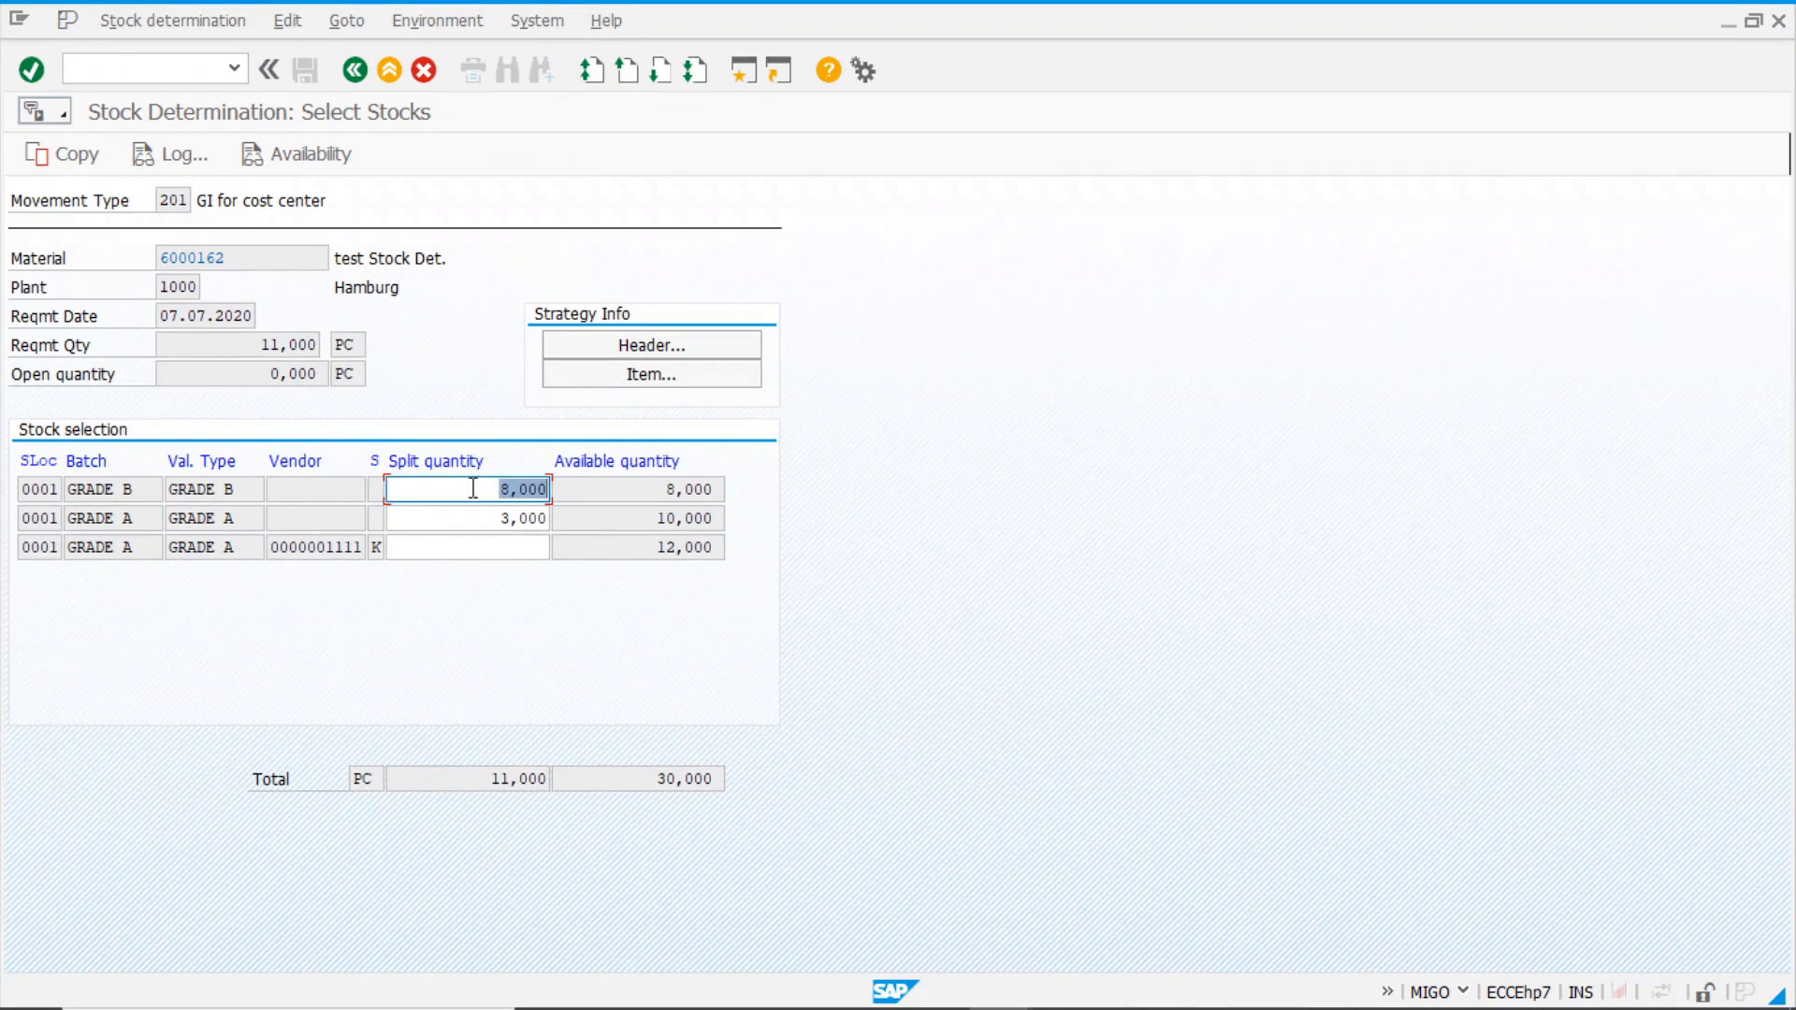
- Compare the split and available quantities of the GRADE B and own GRADE A stocks, and leave without copying the selected stocks
key(Tab)
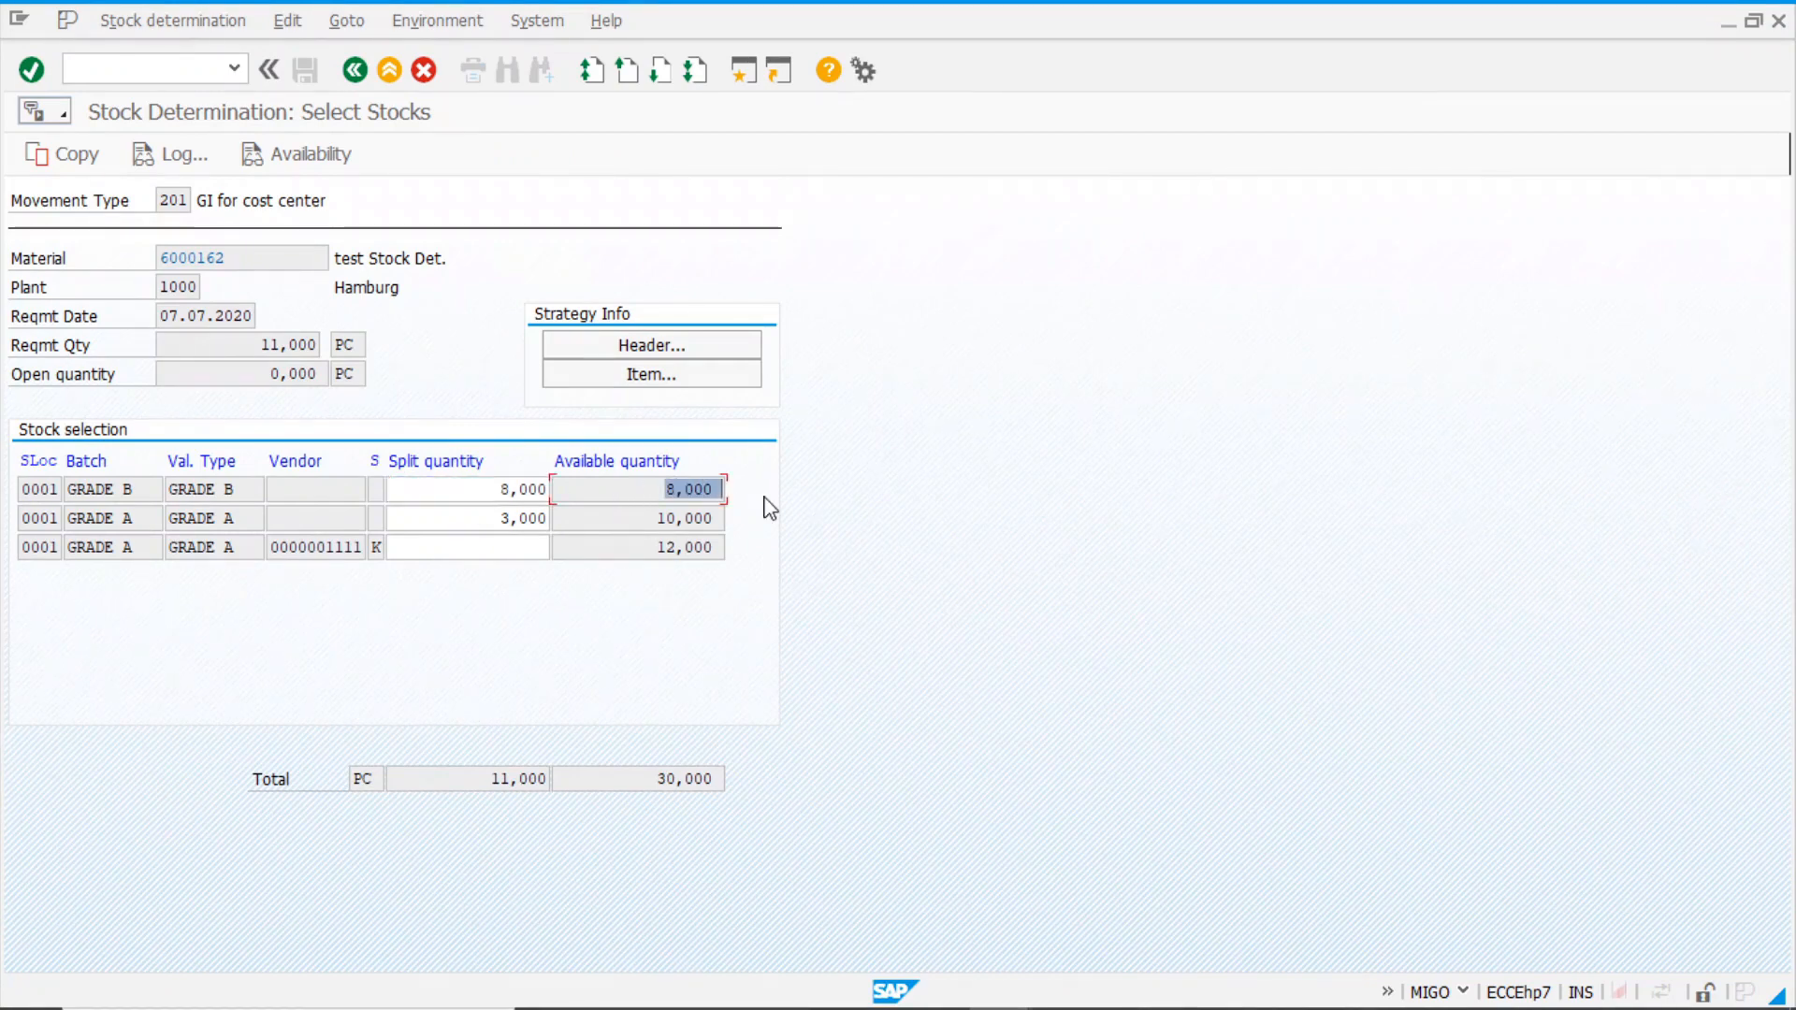
click(465, 517)
key(Tab)
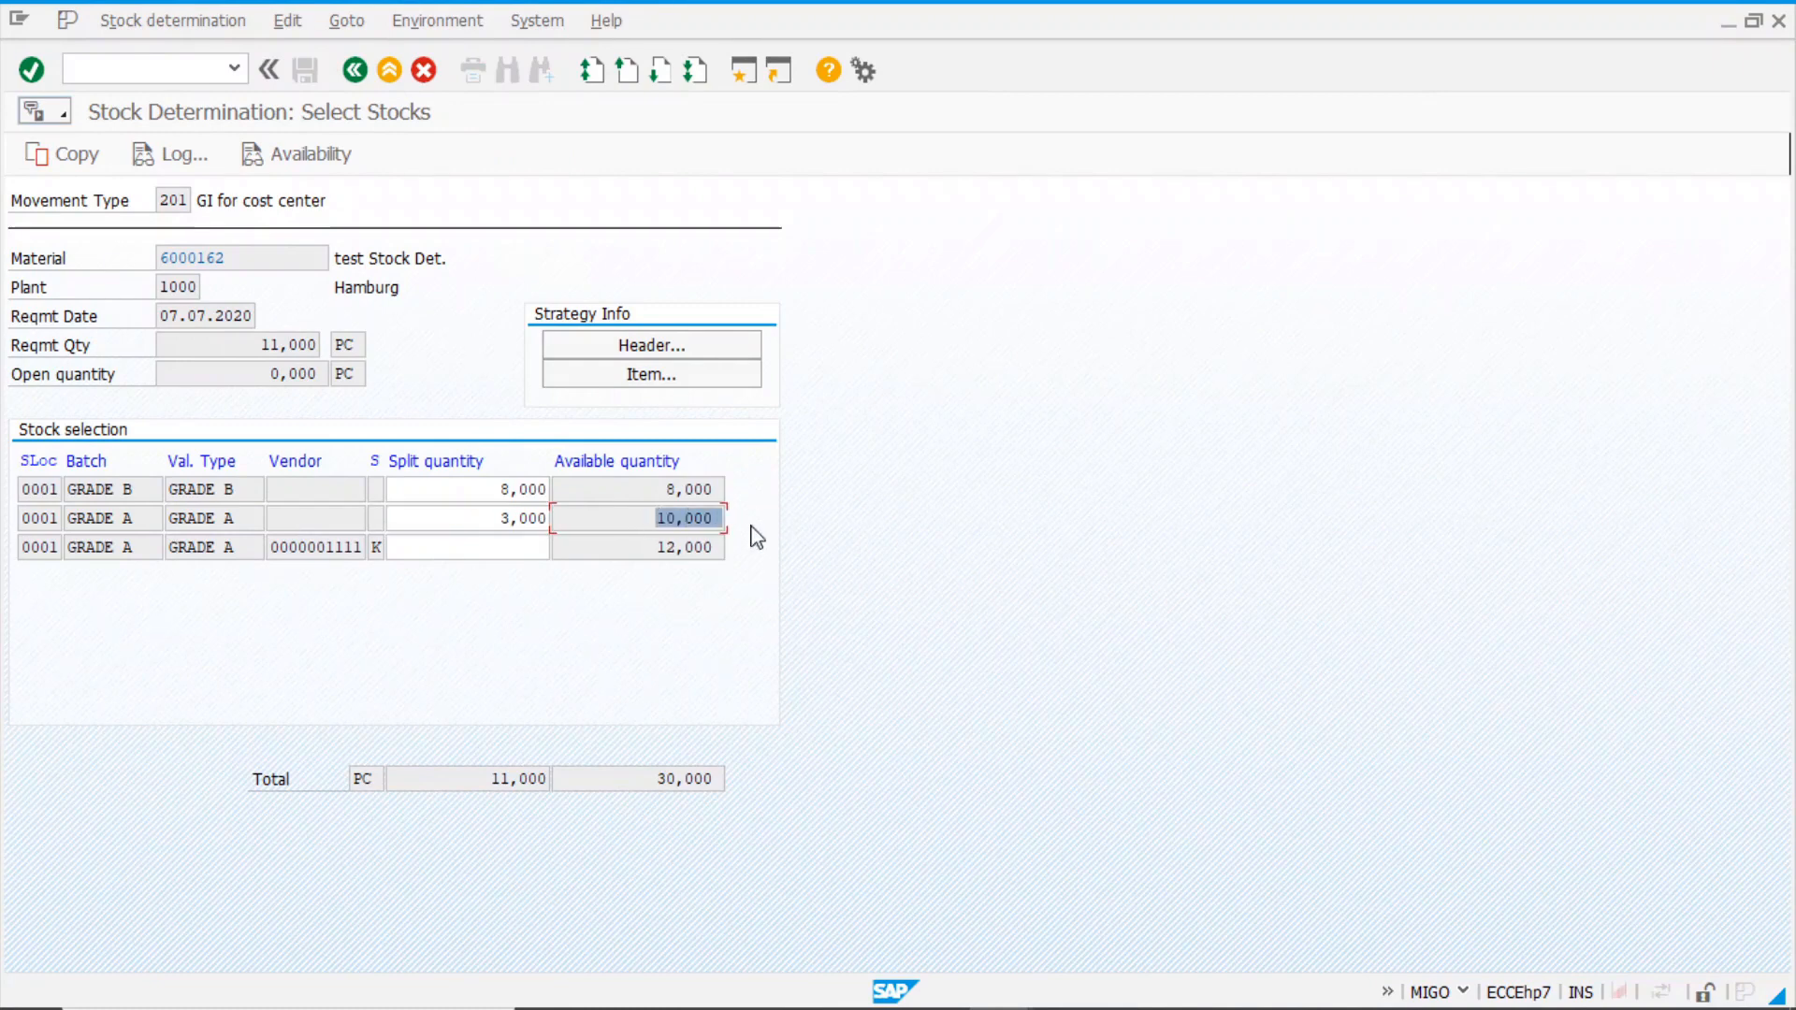
click(649, 521)
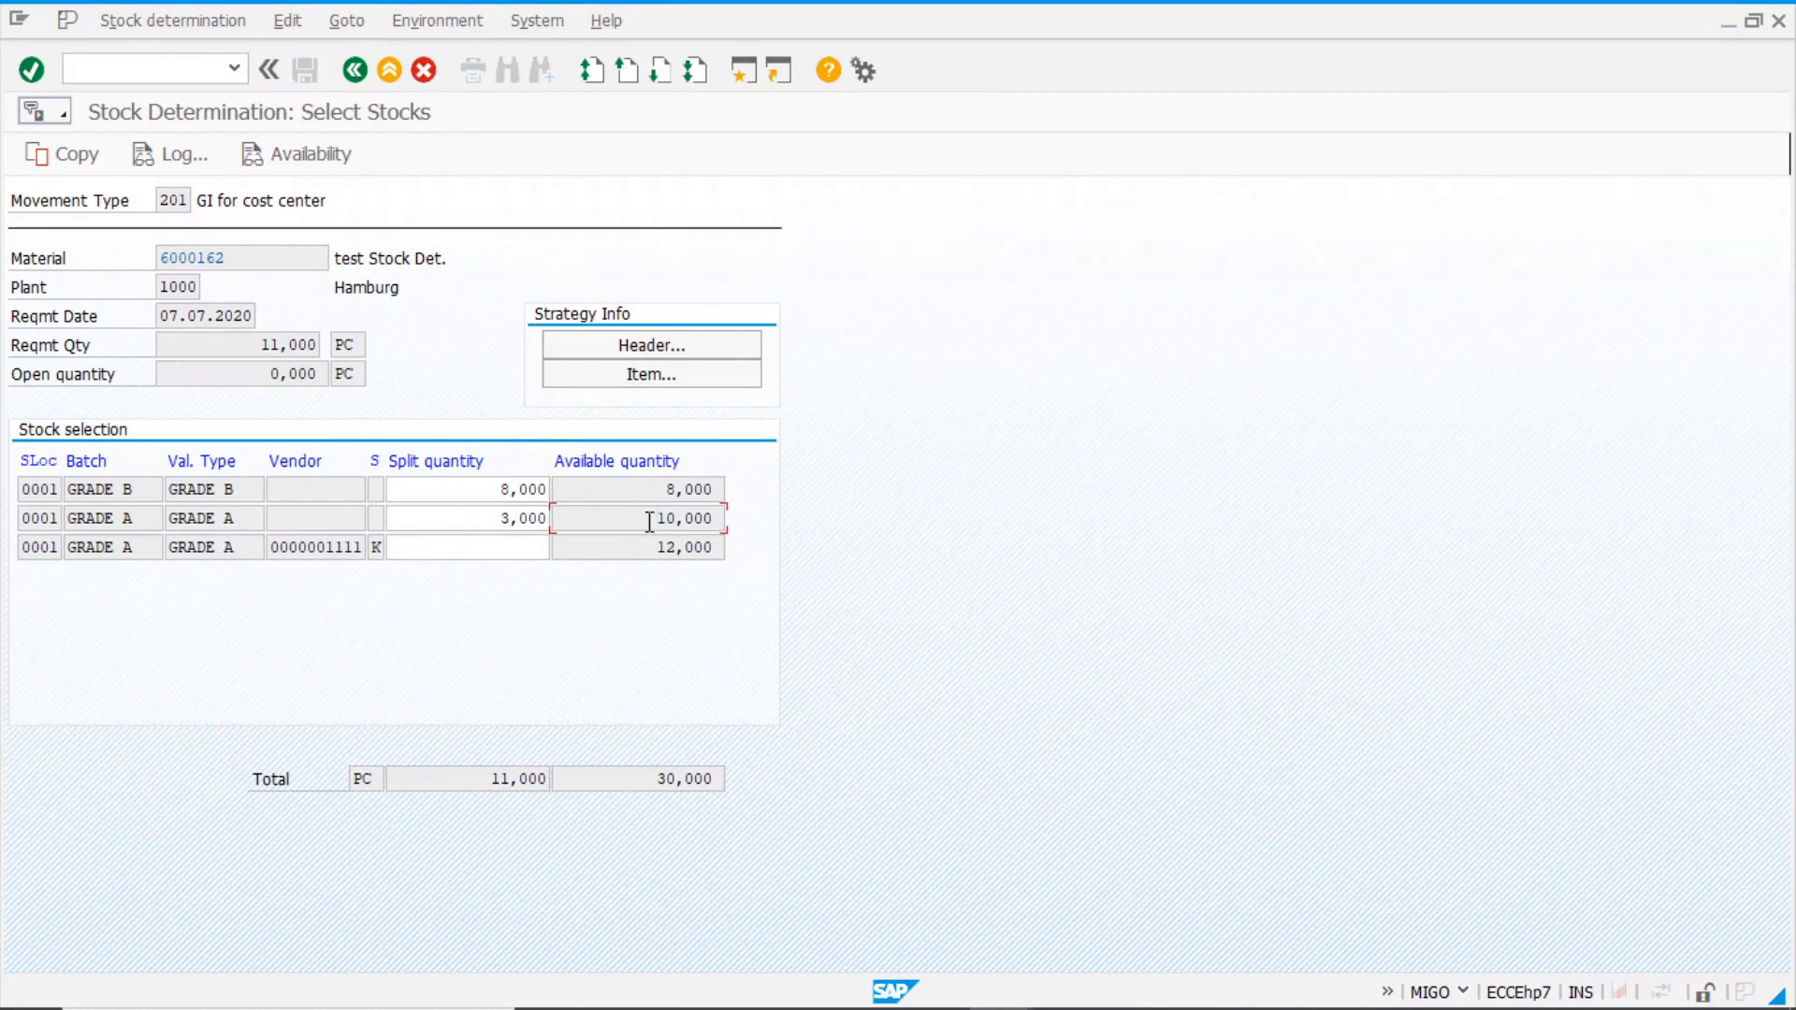
click(206, 516)
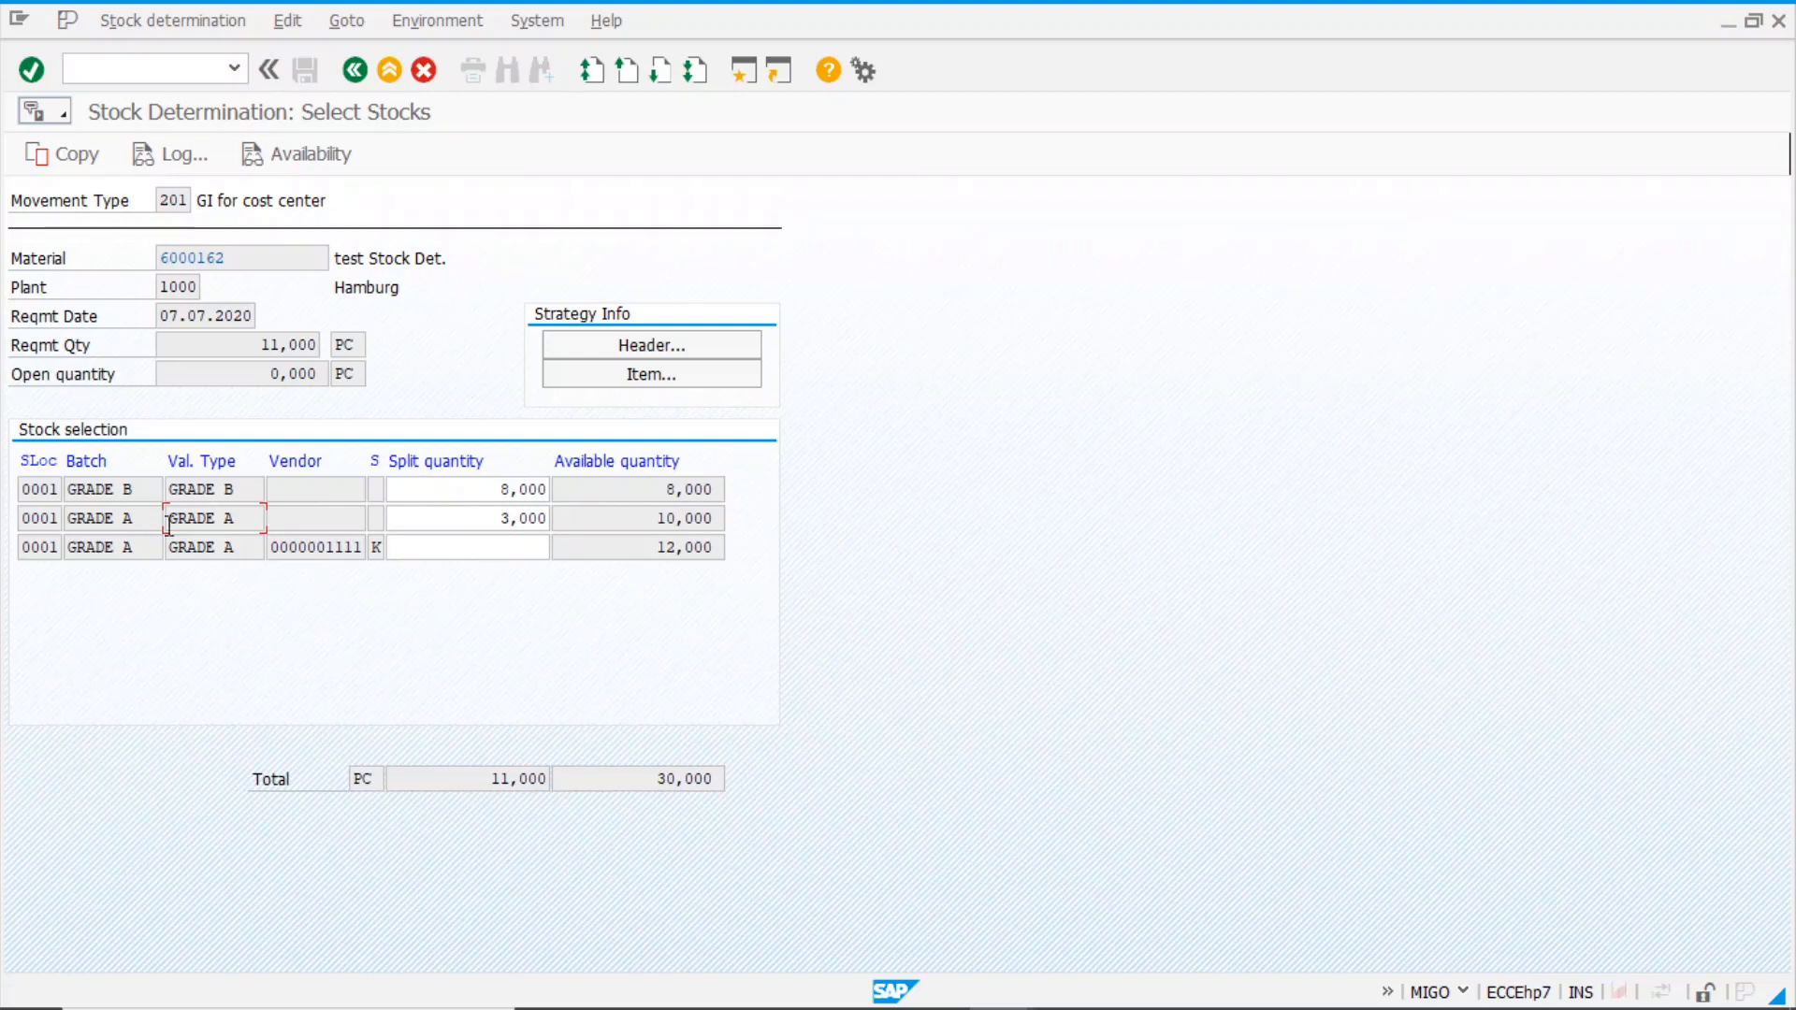
drag(646, 519, 600, 521)
click(354, 70)
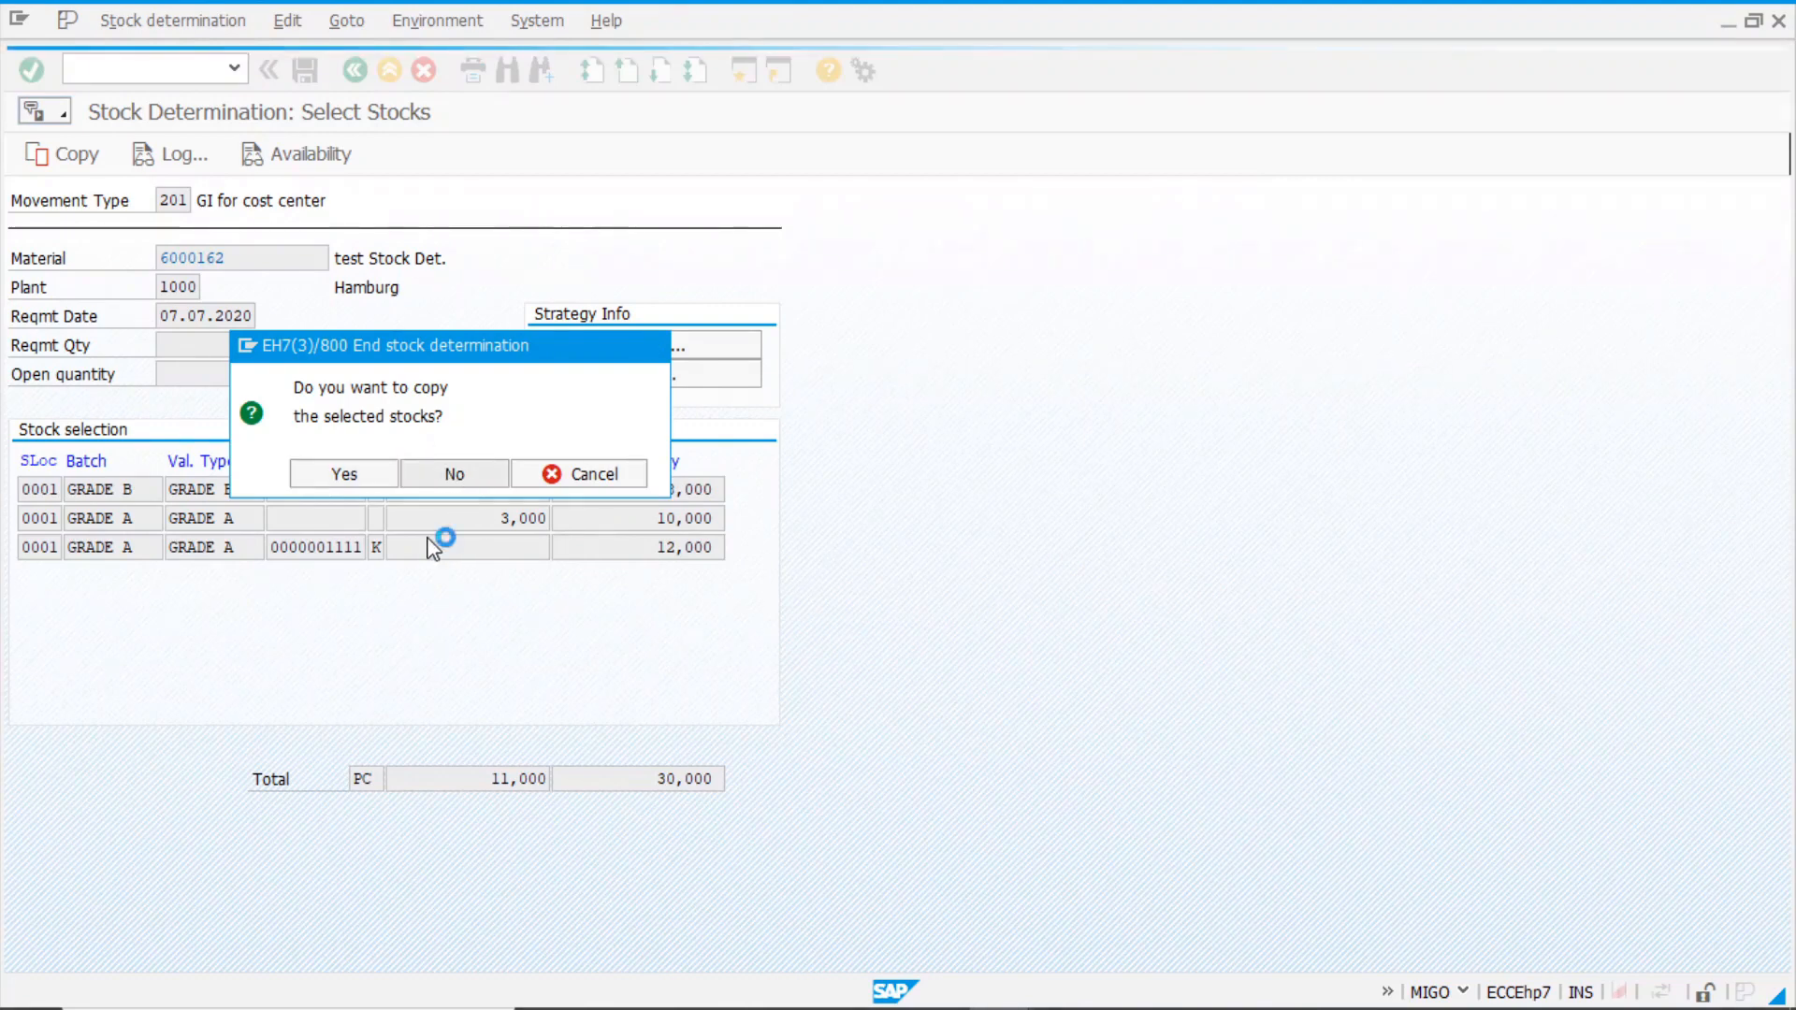
- Set the goods issue item's quantity in unit of entry to 23 and rerun stock determination
key(Return)
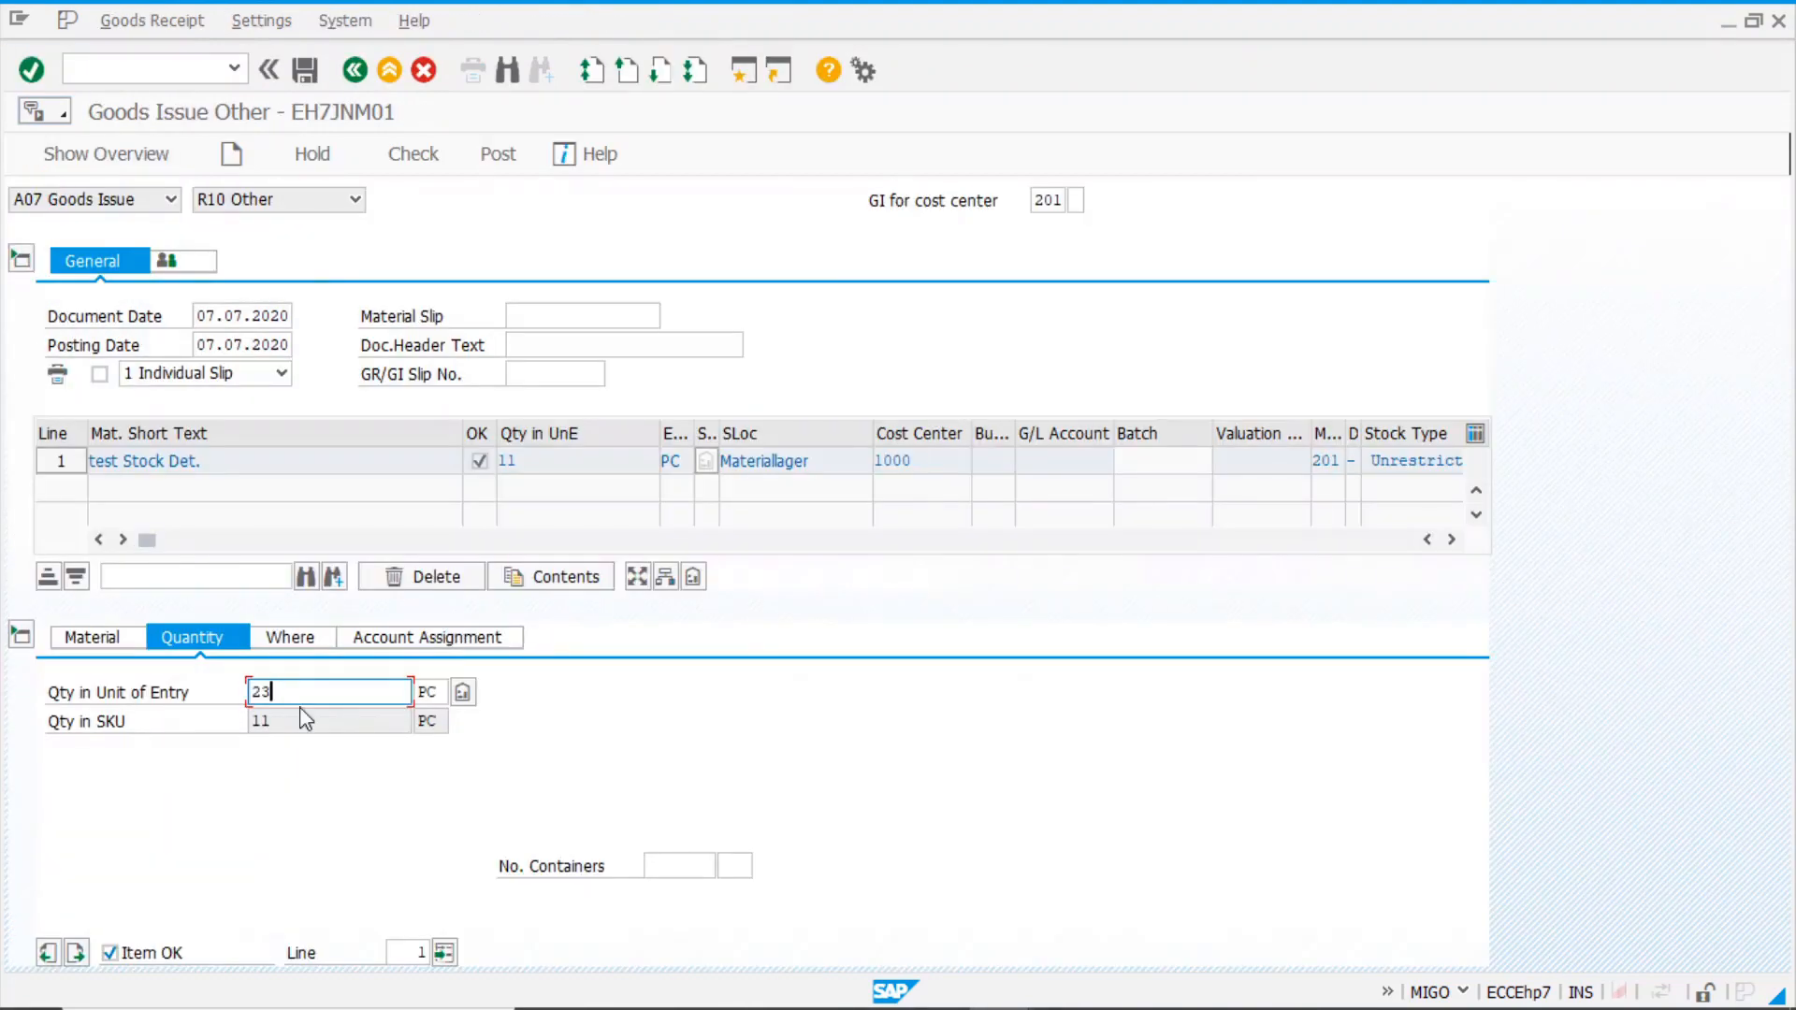
key(Return)
click(466, 694)
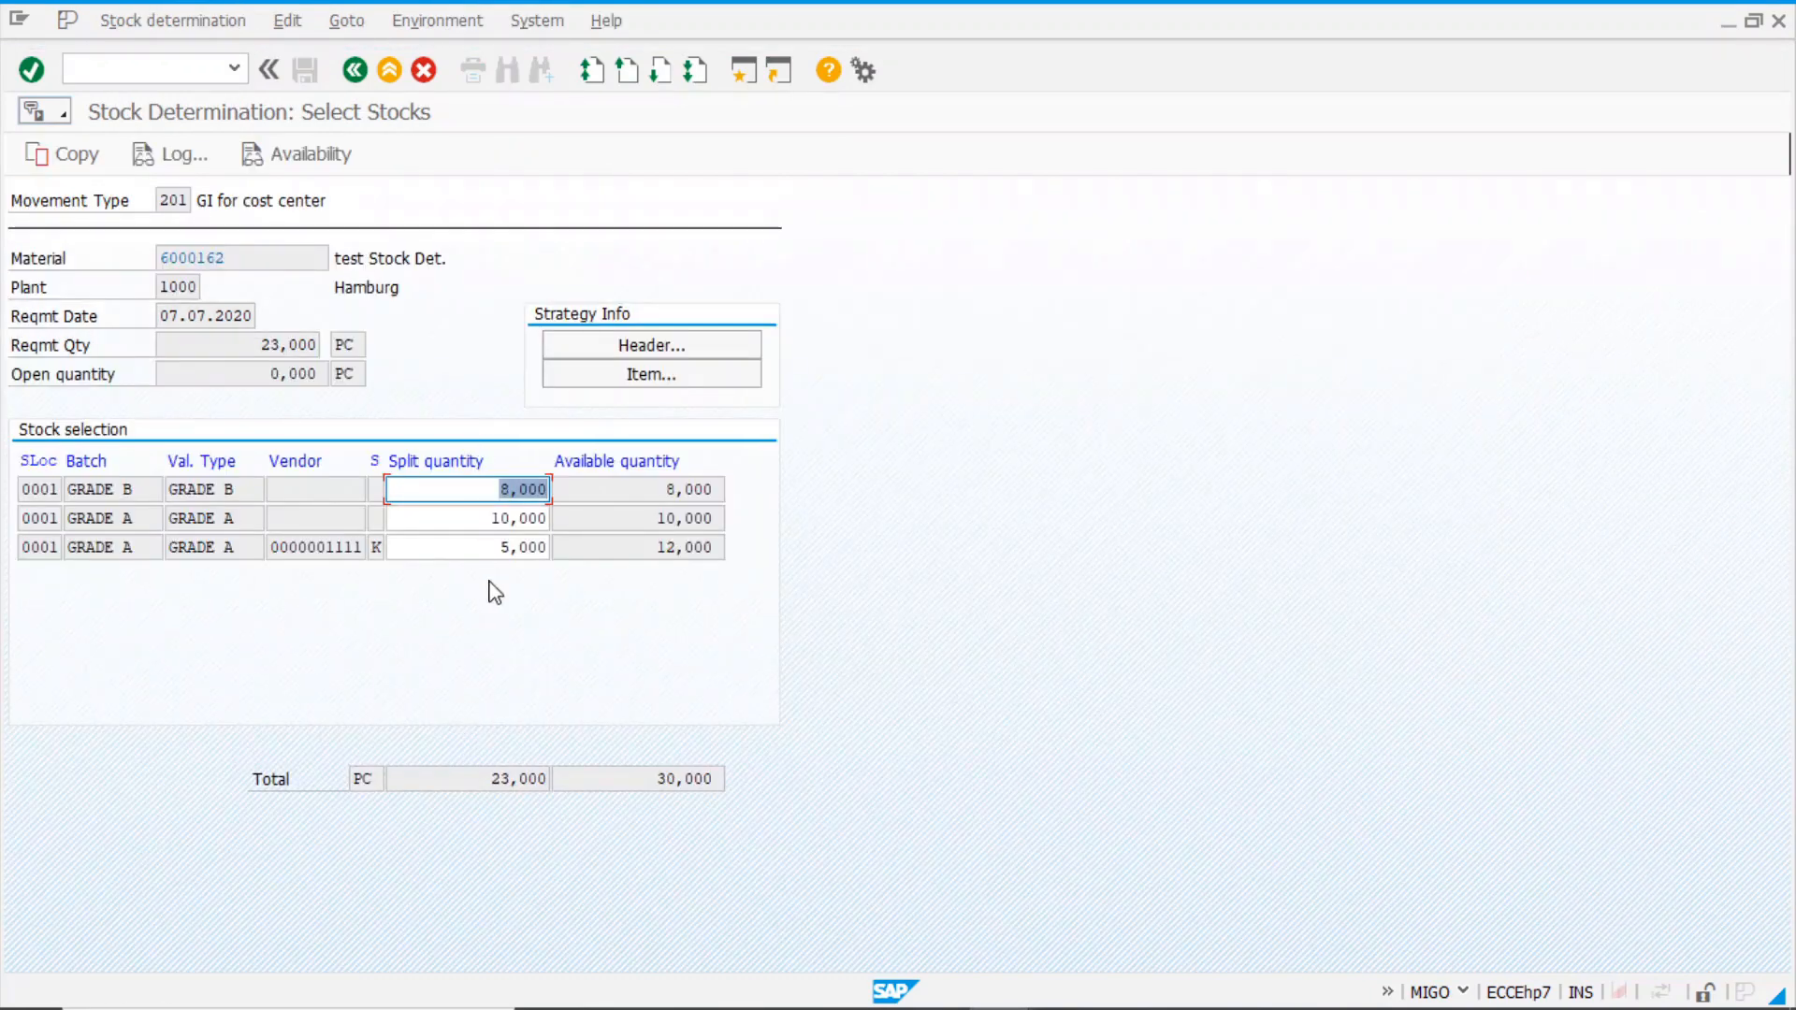
- Examine the vendor consignment GRADE A row's split and available quantities, and return to the goods issue without copying the stocks
click(484, 549)
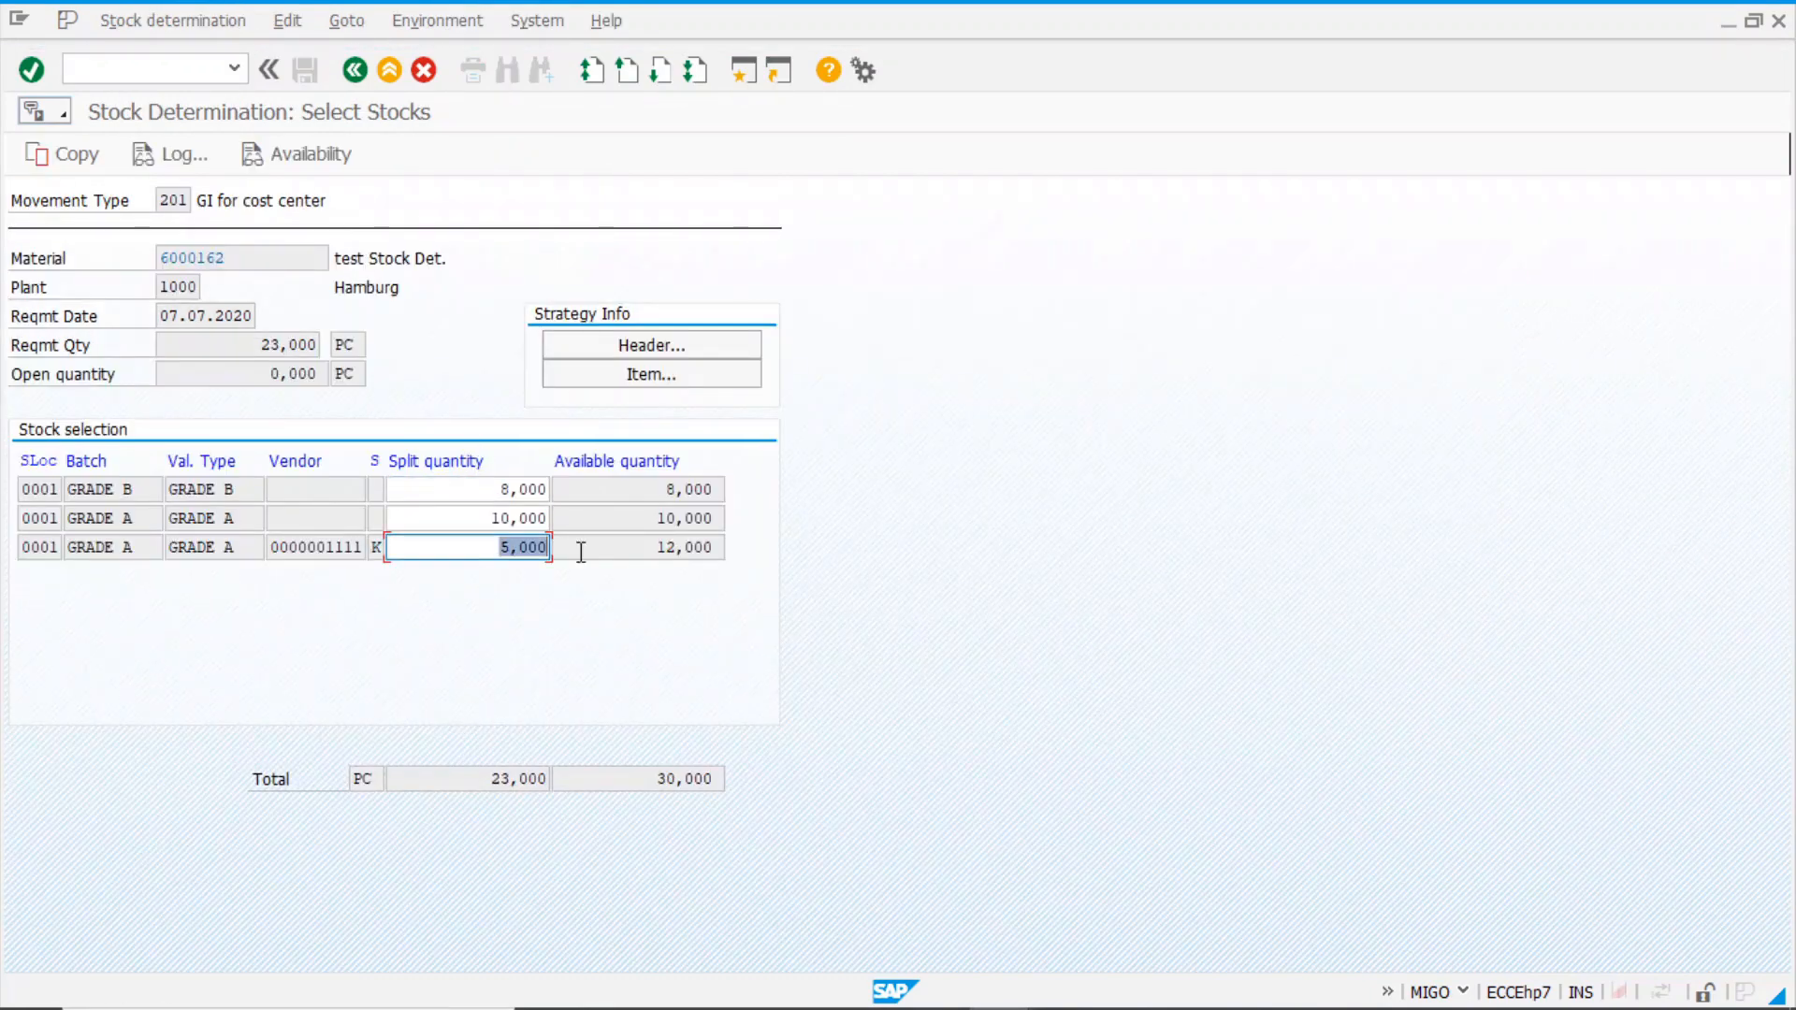
click(474, 550)
click(645, 548)
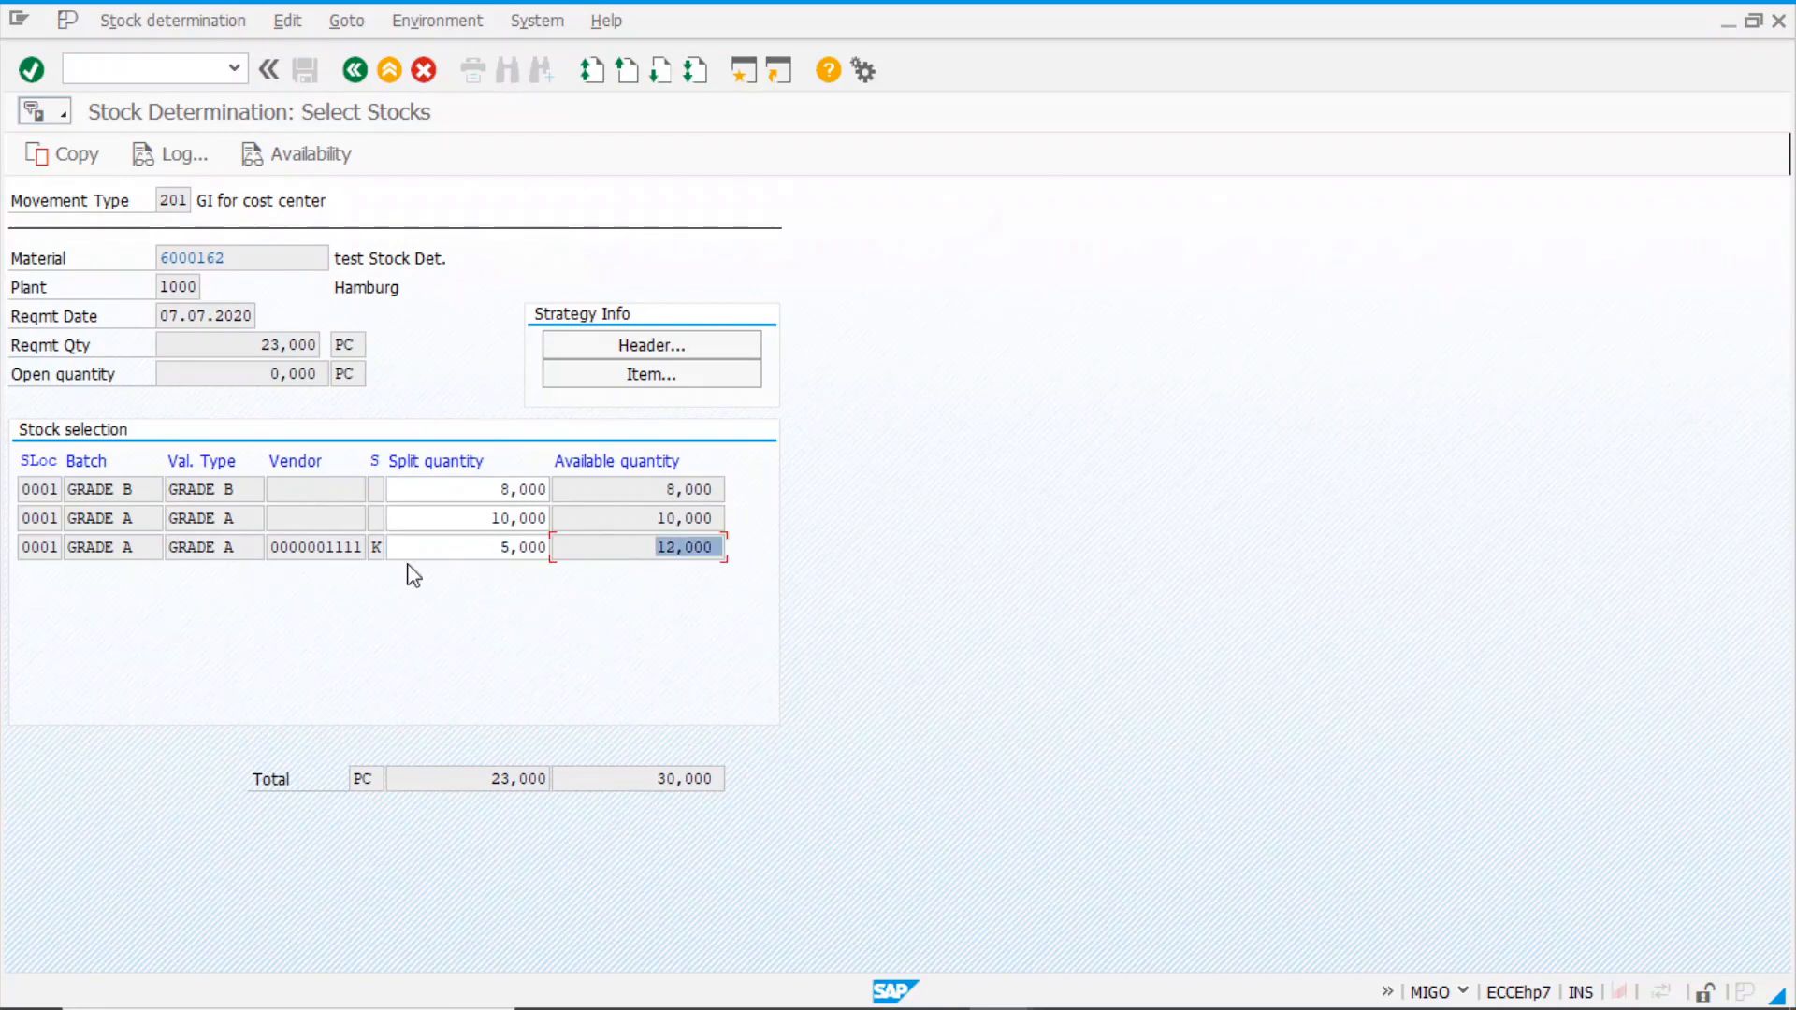
click(329, 549)
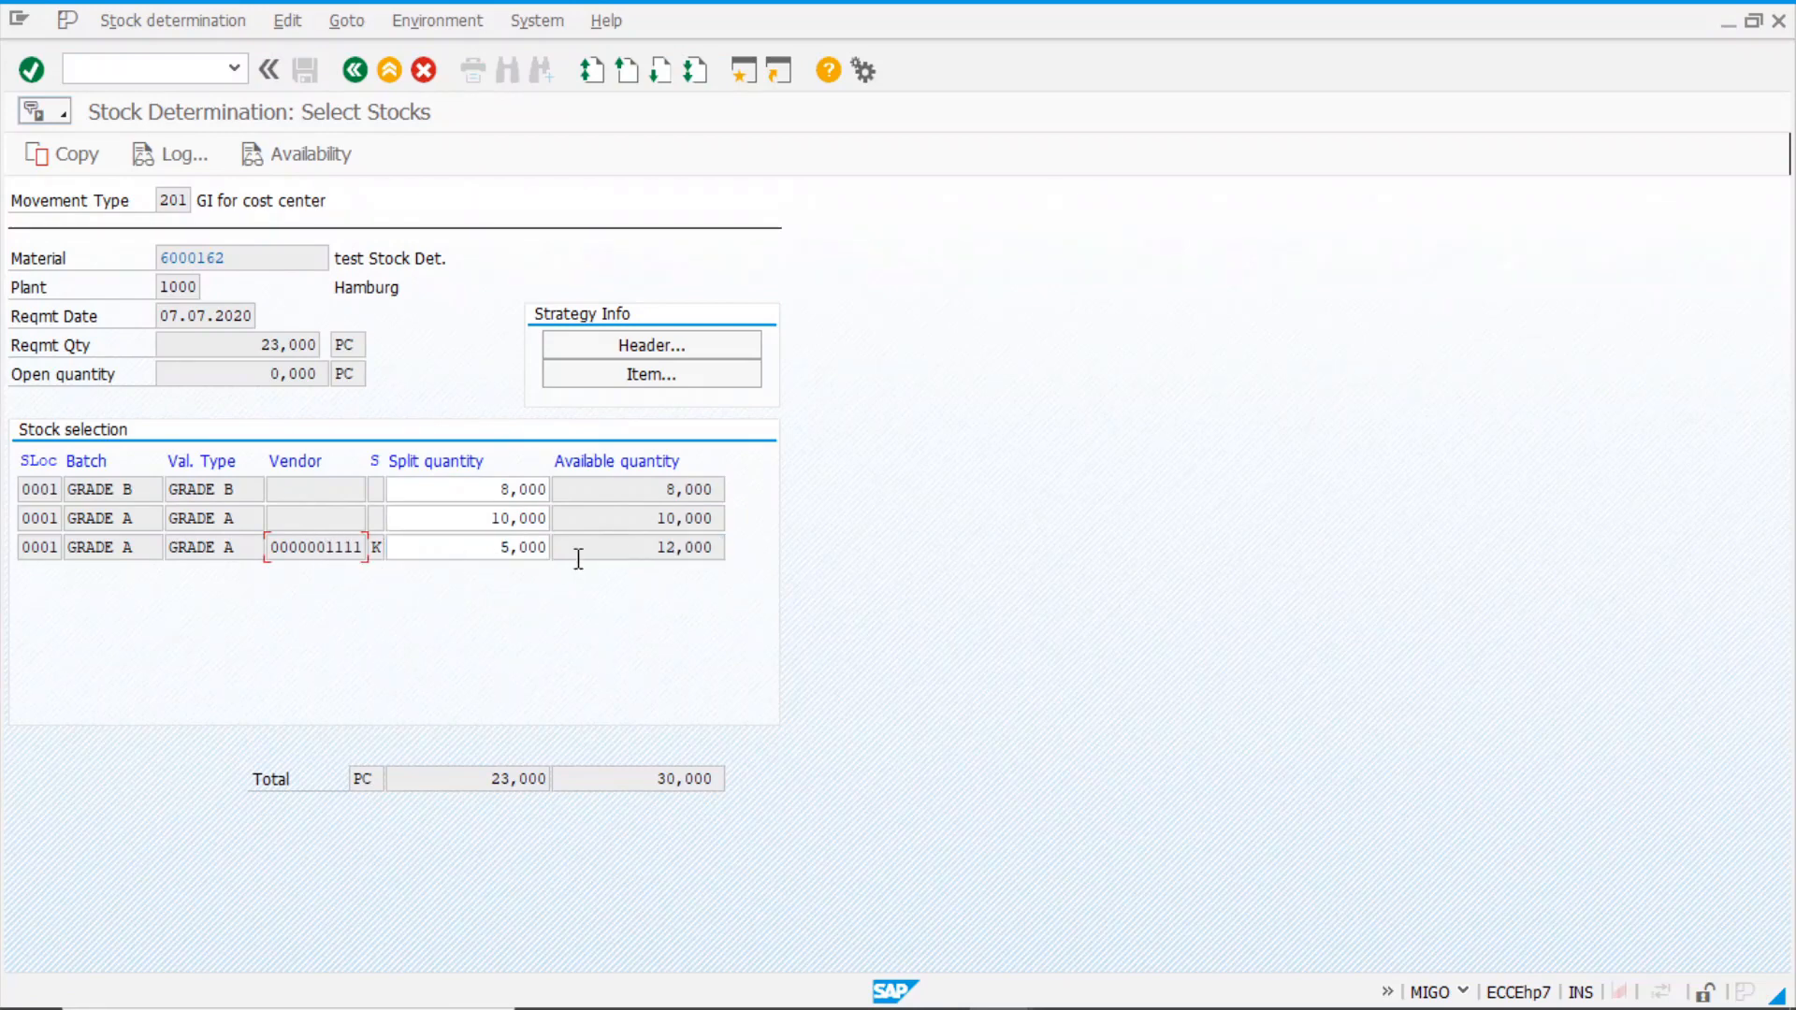
click(649, 548)
click(355, 69)
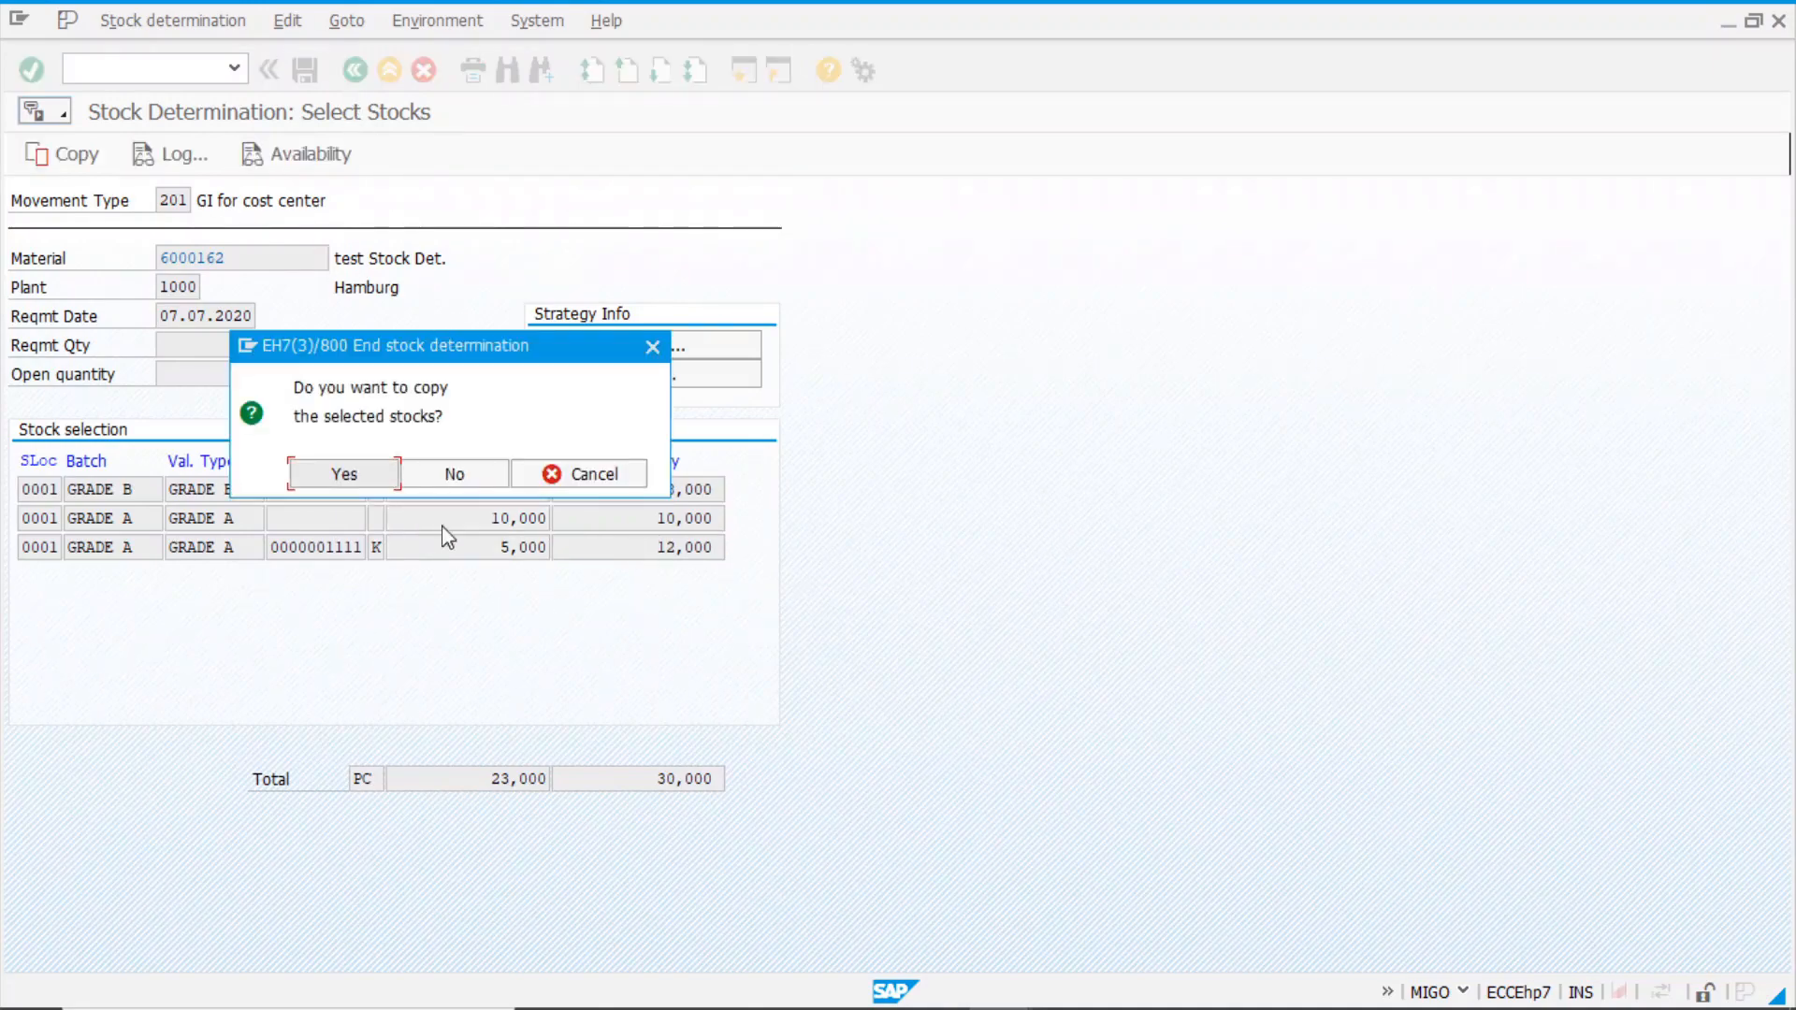
click(456, 476)
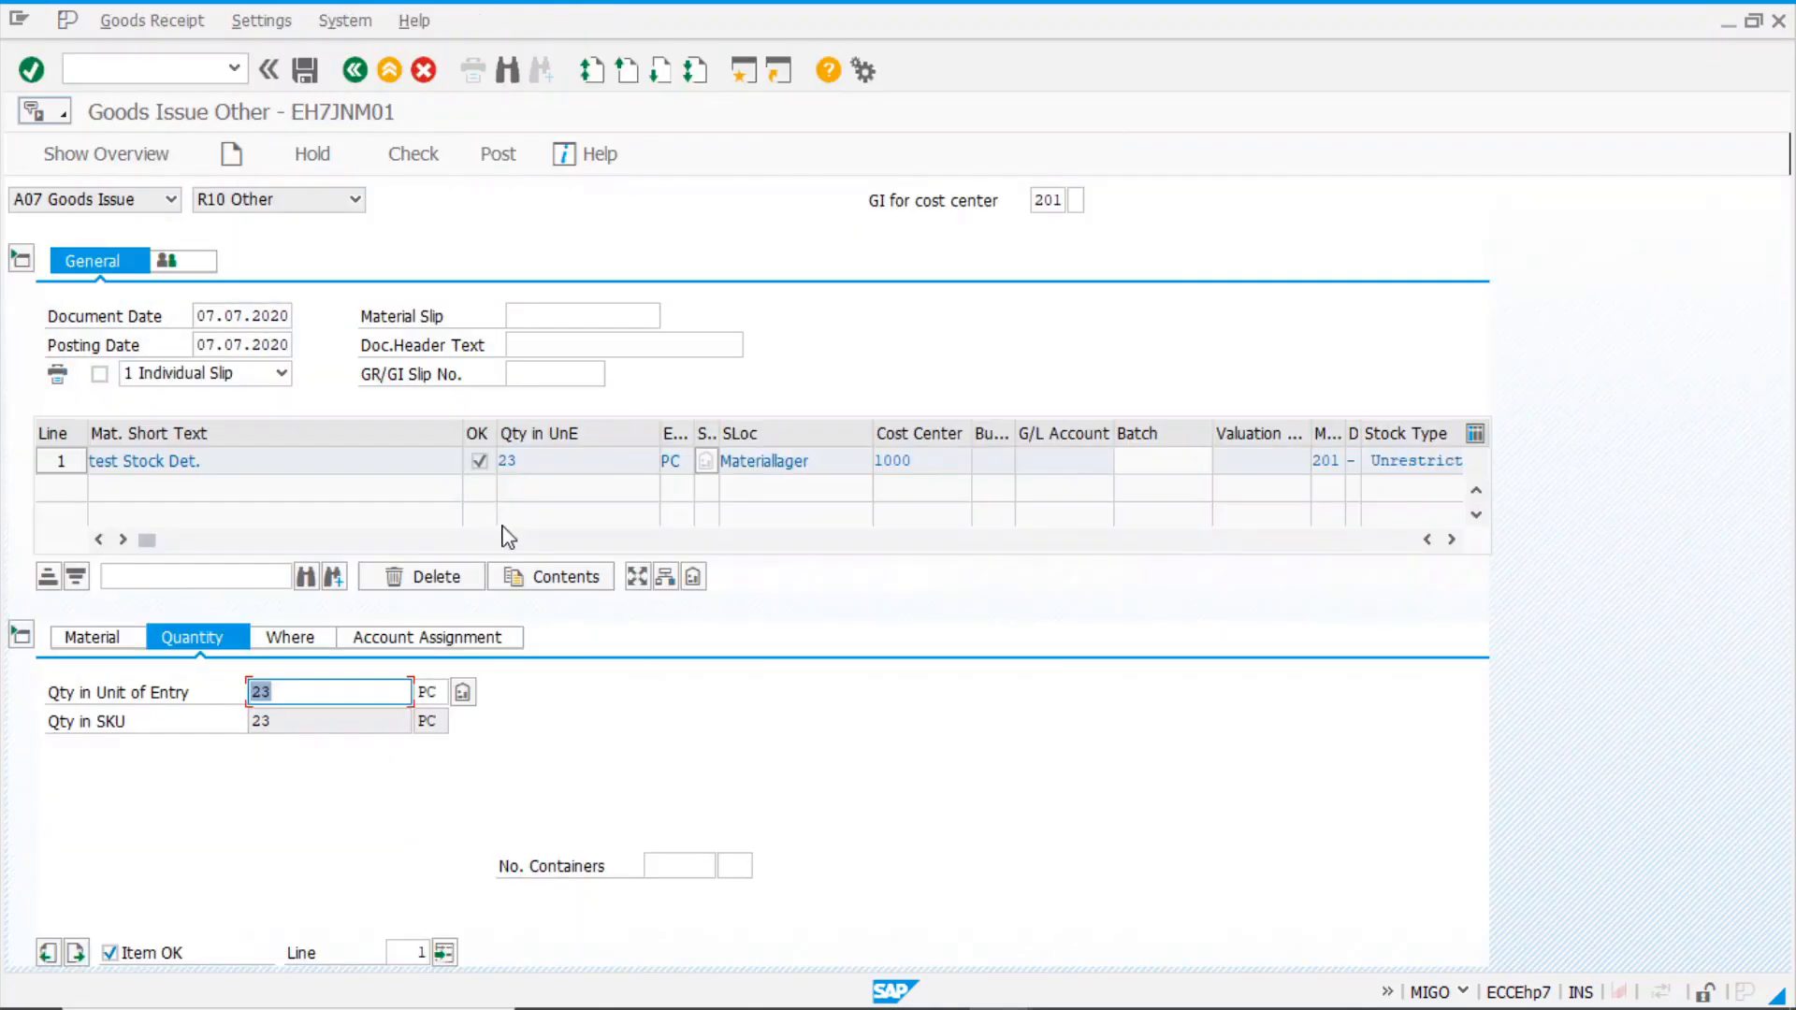
- Set the Z001 strategy's price sorting to Descending, save the change, and return to the goods issue
key(alt+Tab)
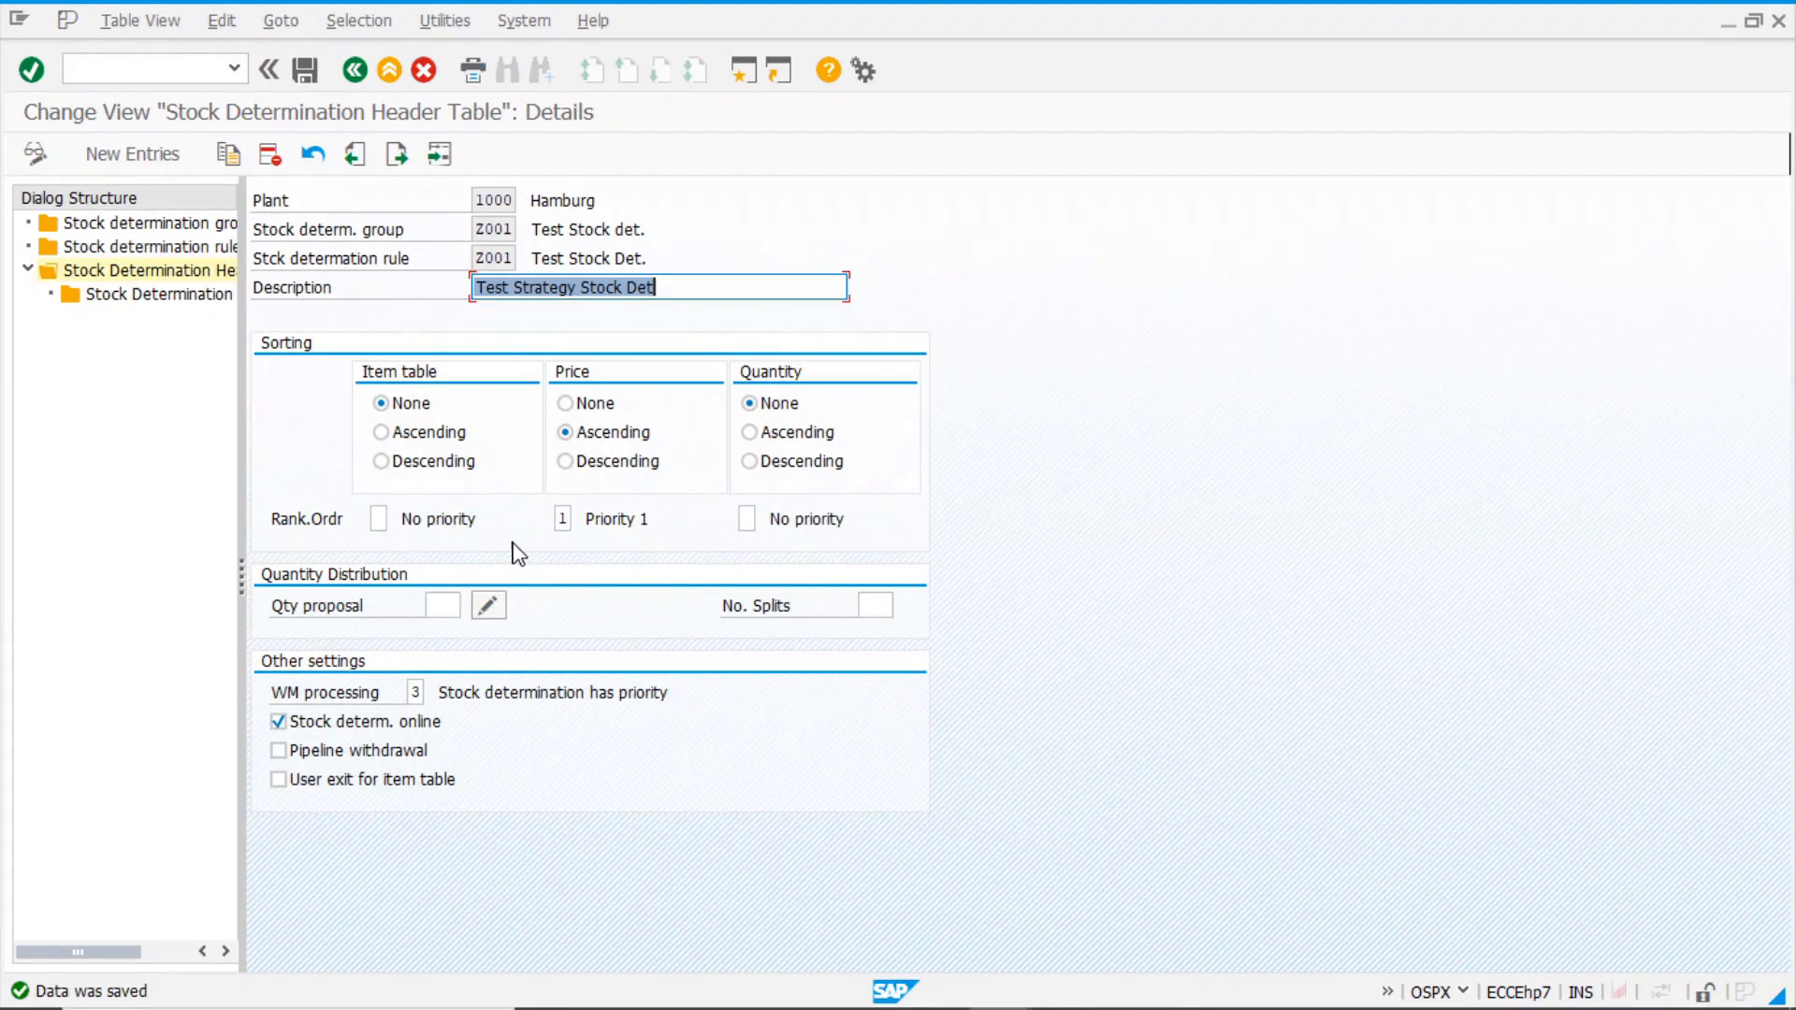
click(610, 463)
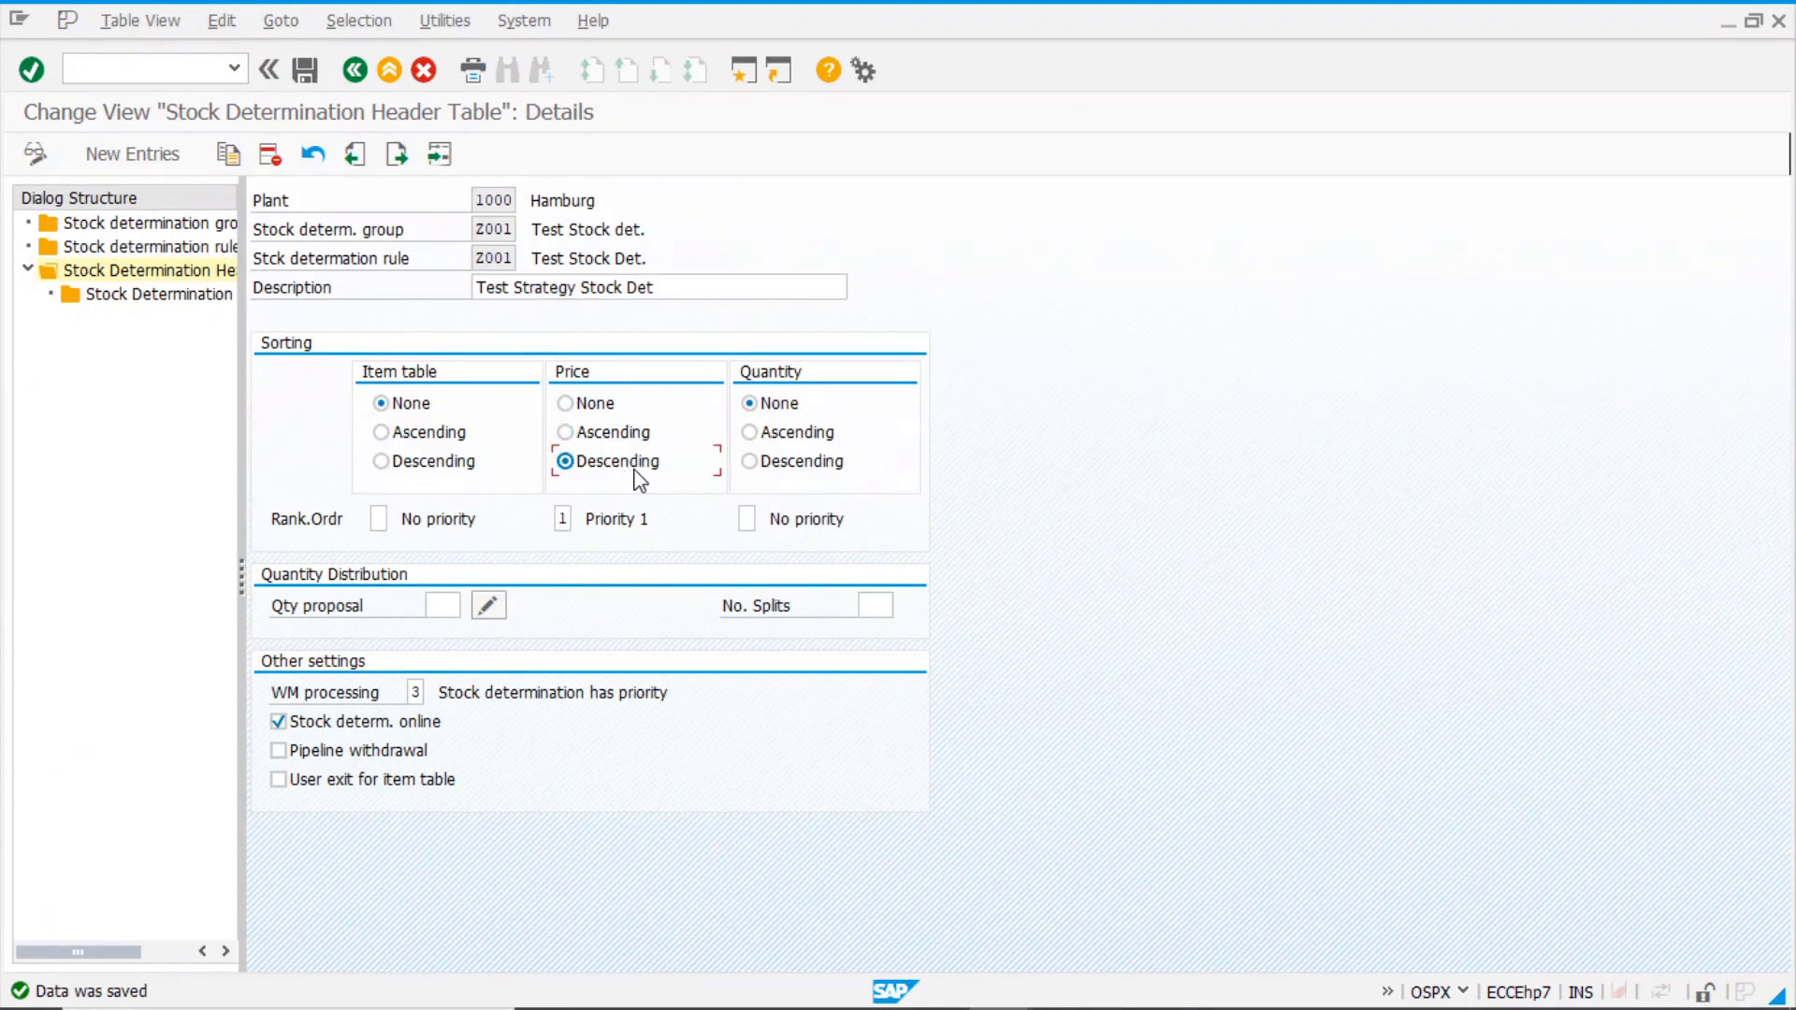
click(305, 70)
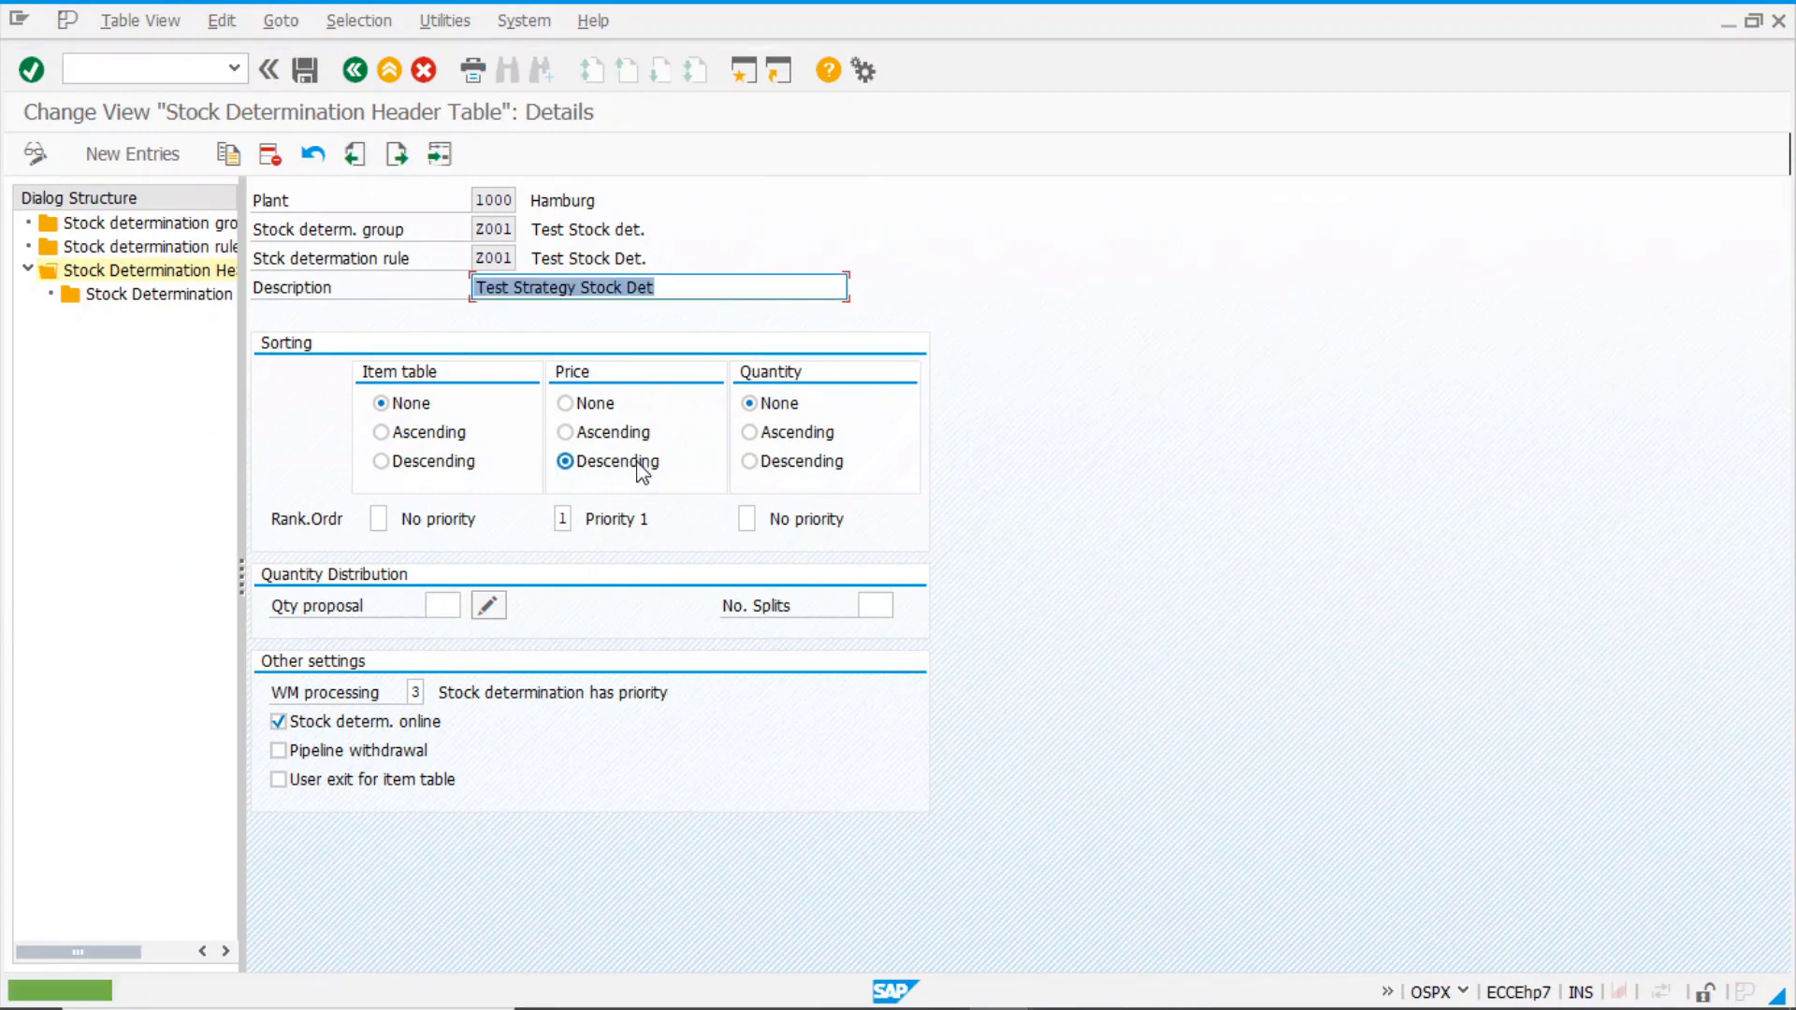
key(alt+Tab)
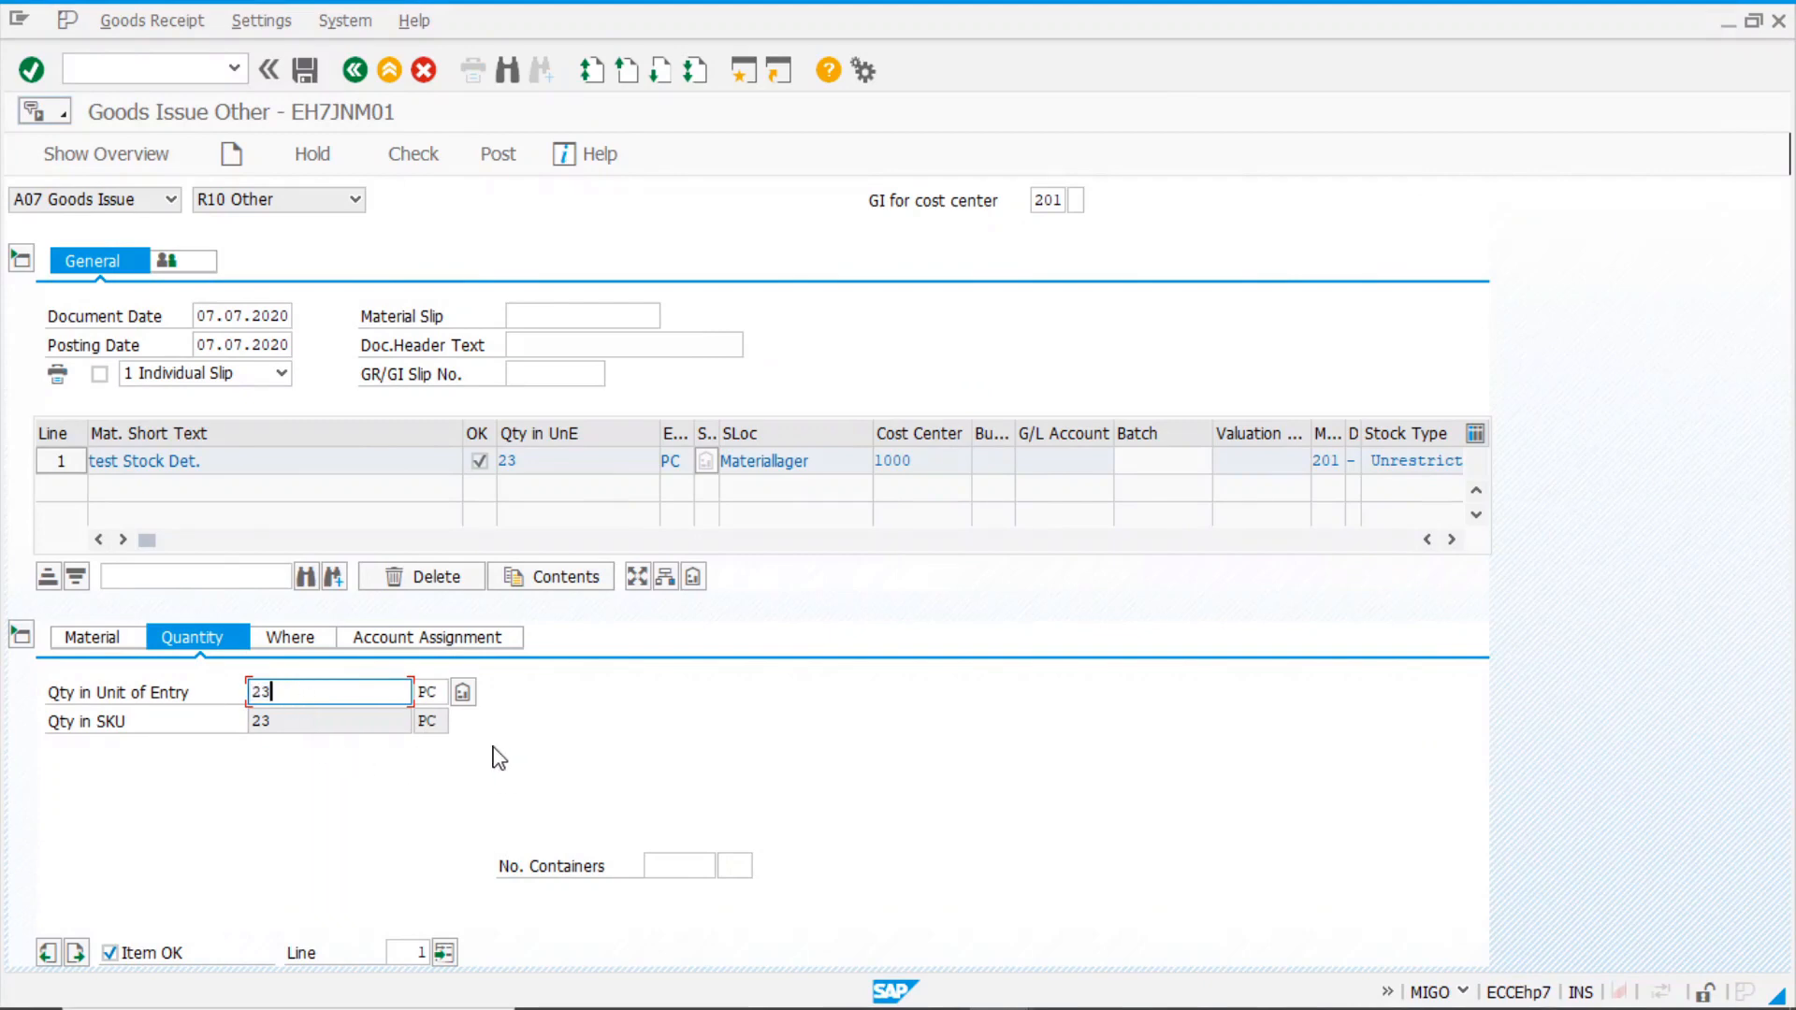
- Rerun stock determination for the goods issue item, compare each row's split and available quantities, and leave without copying the stocks
click(463, 694)
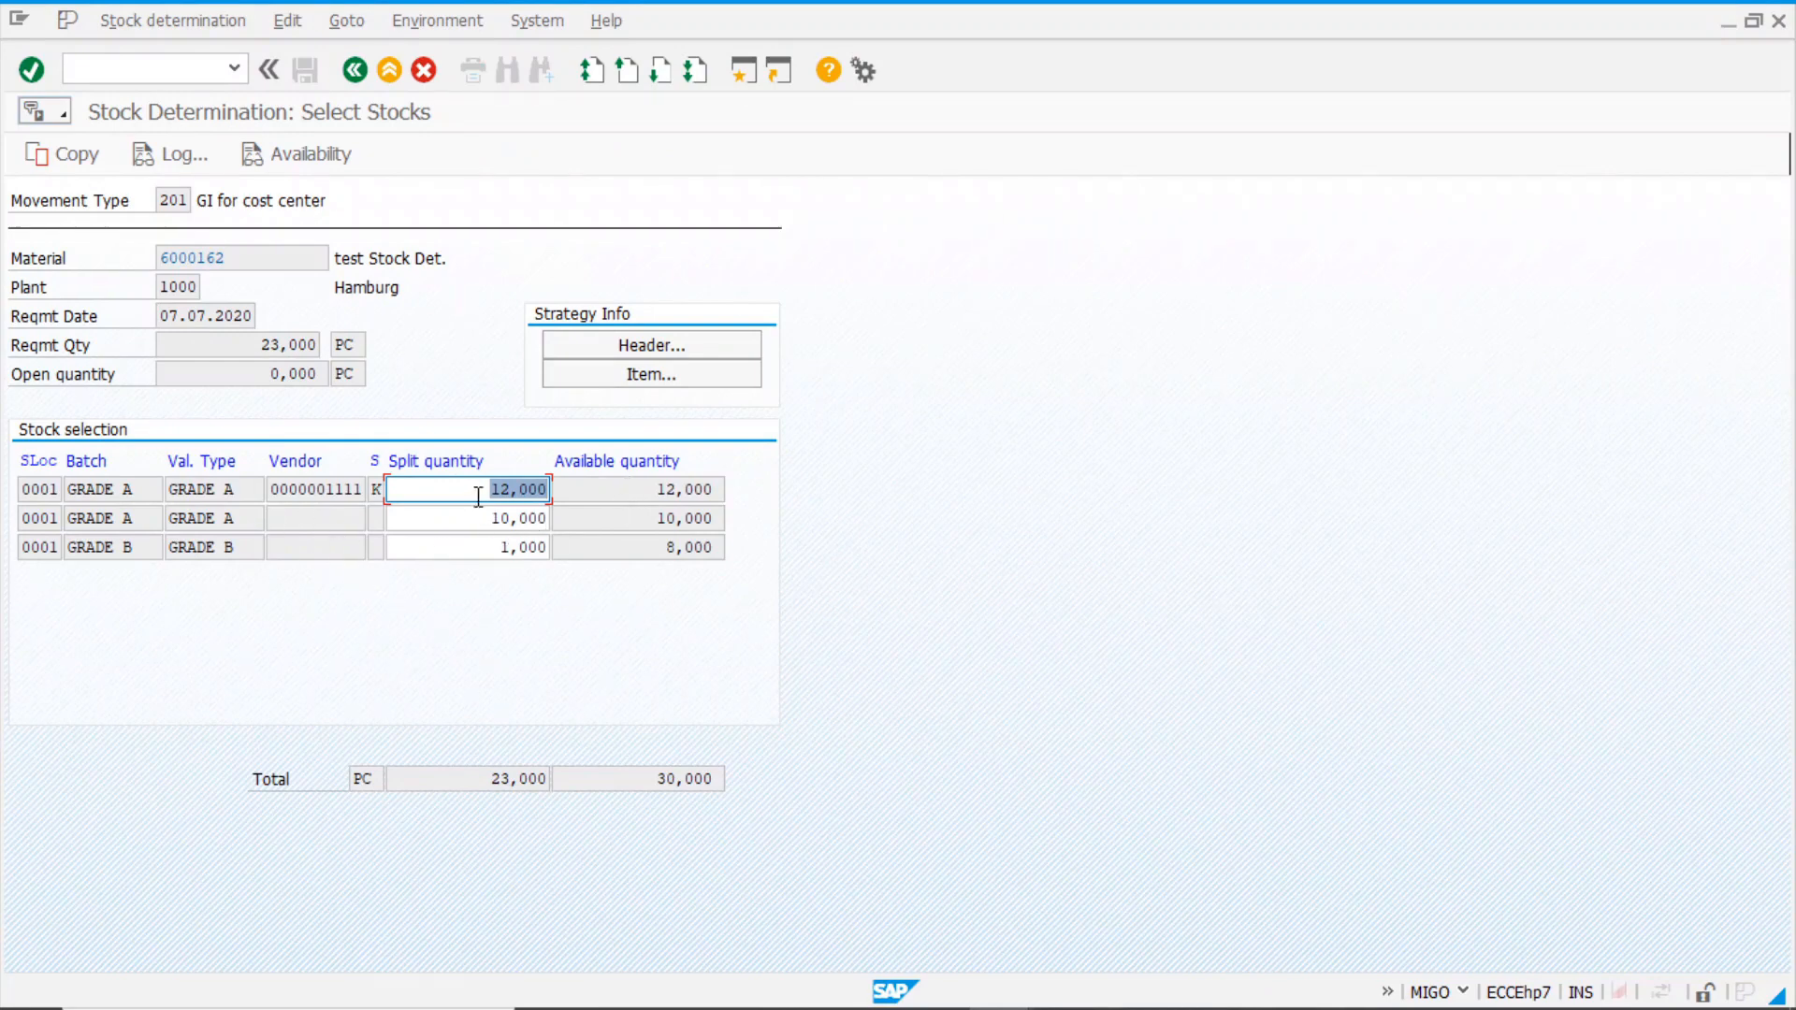
key(Tab)
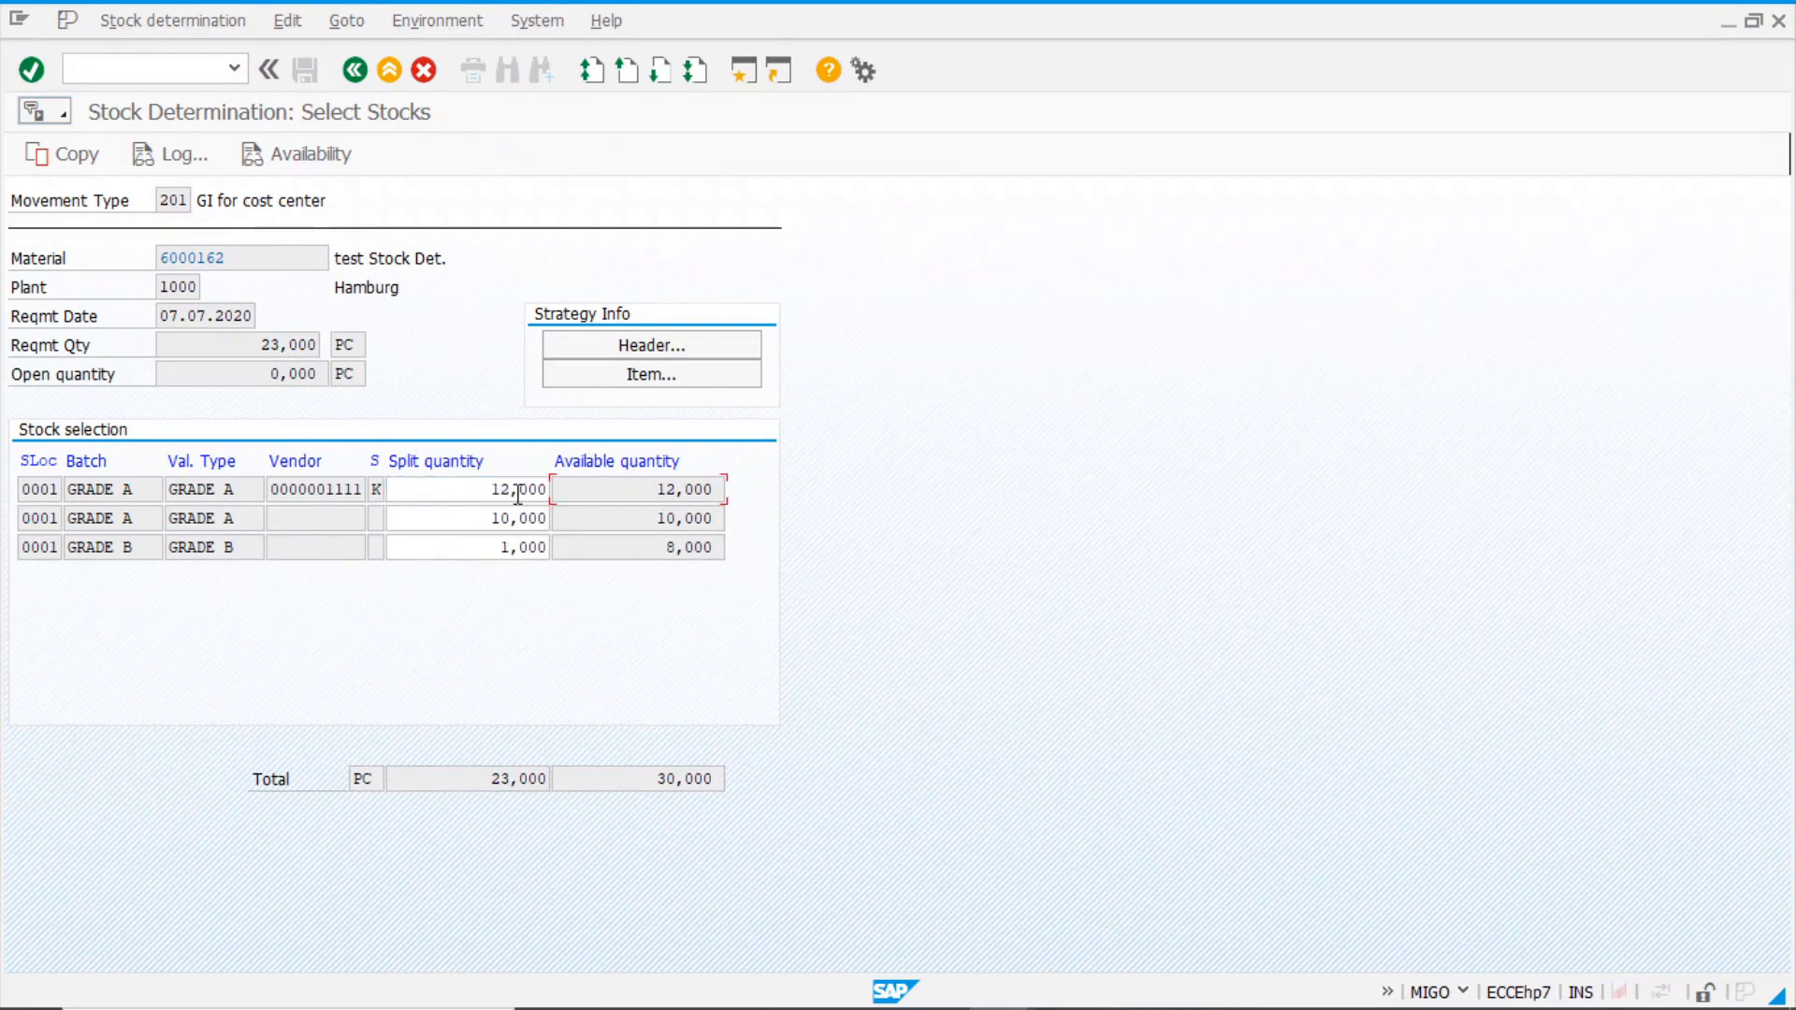
key(shift+Tab)
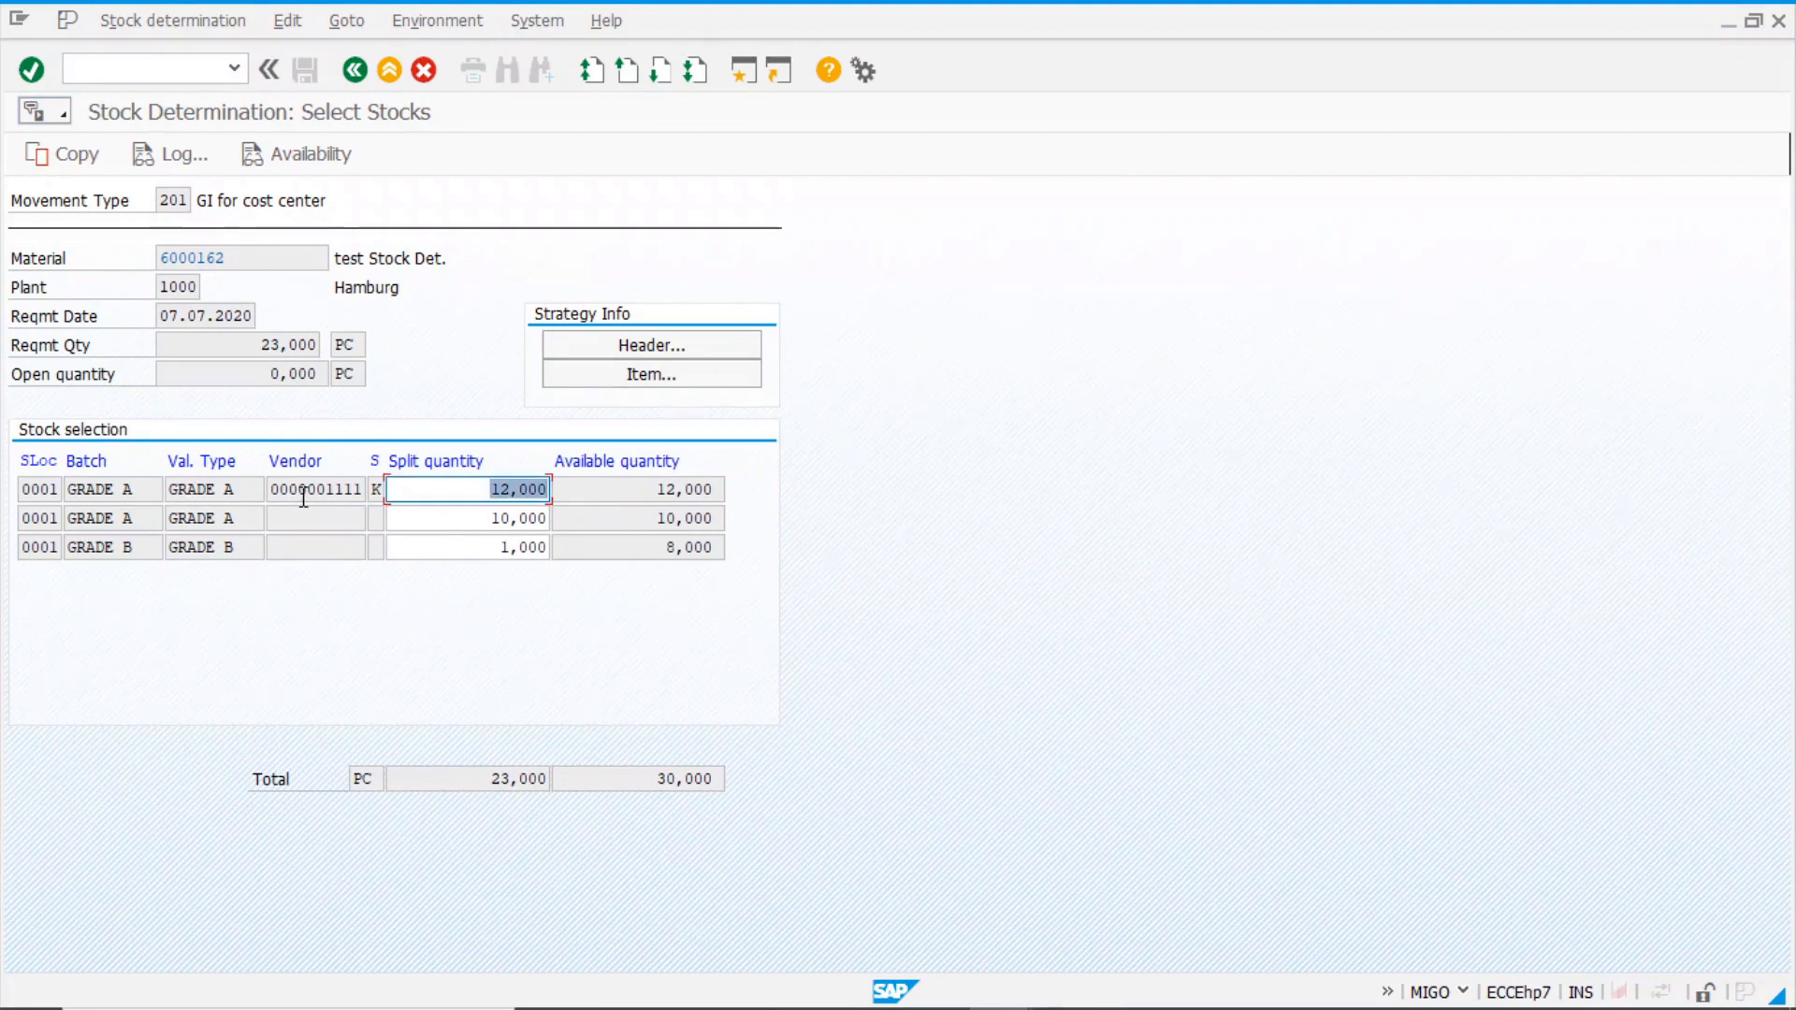
key(Tab)
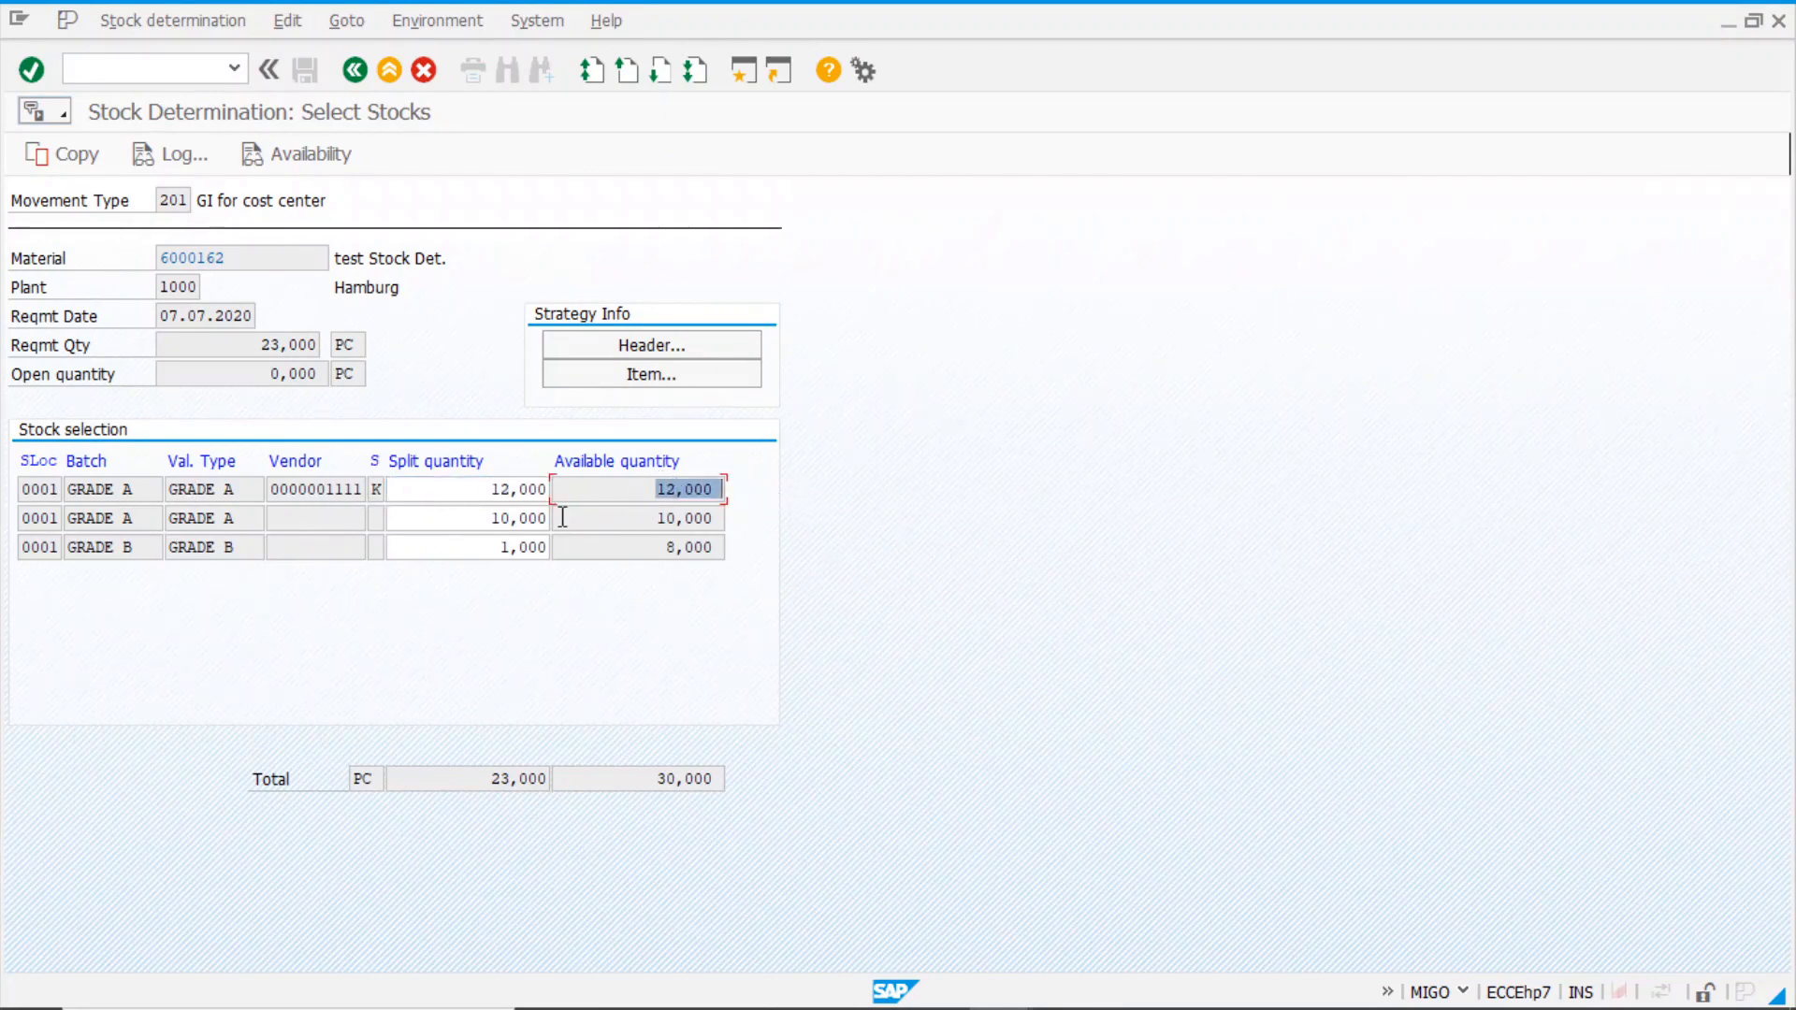
click(477, 521)
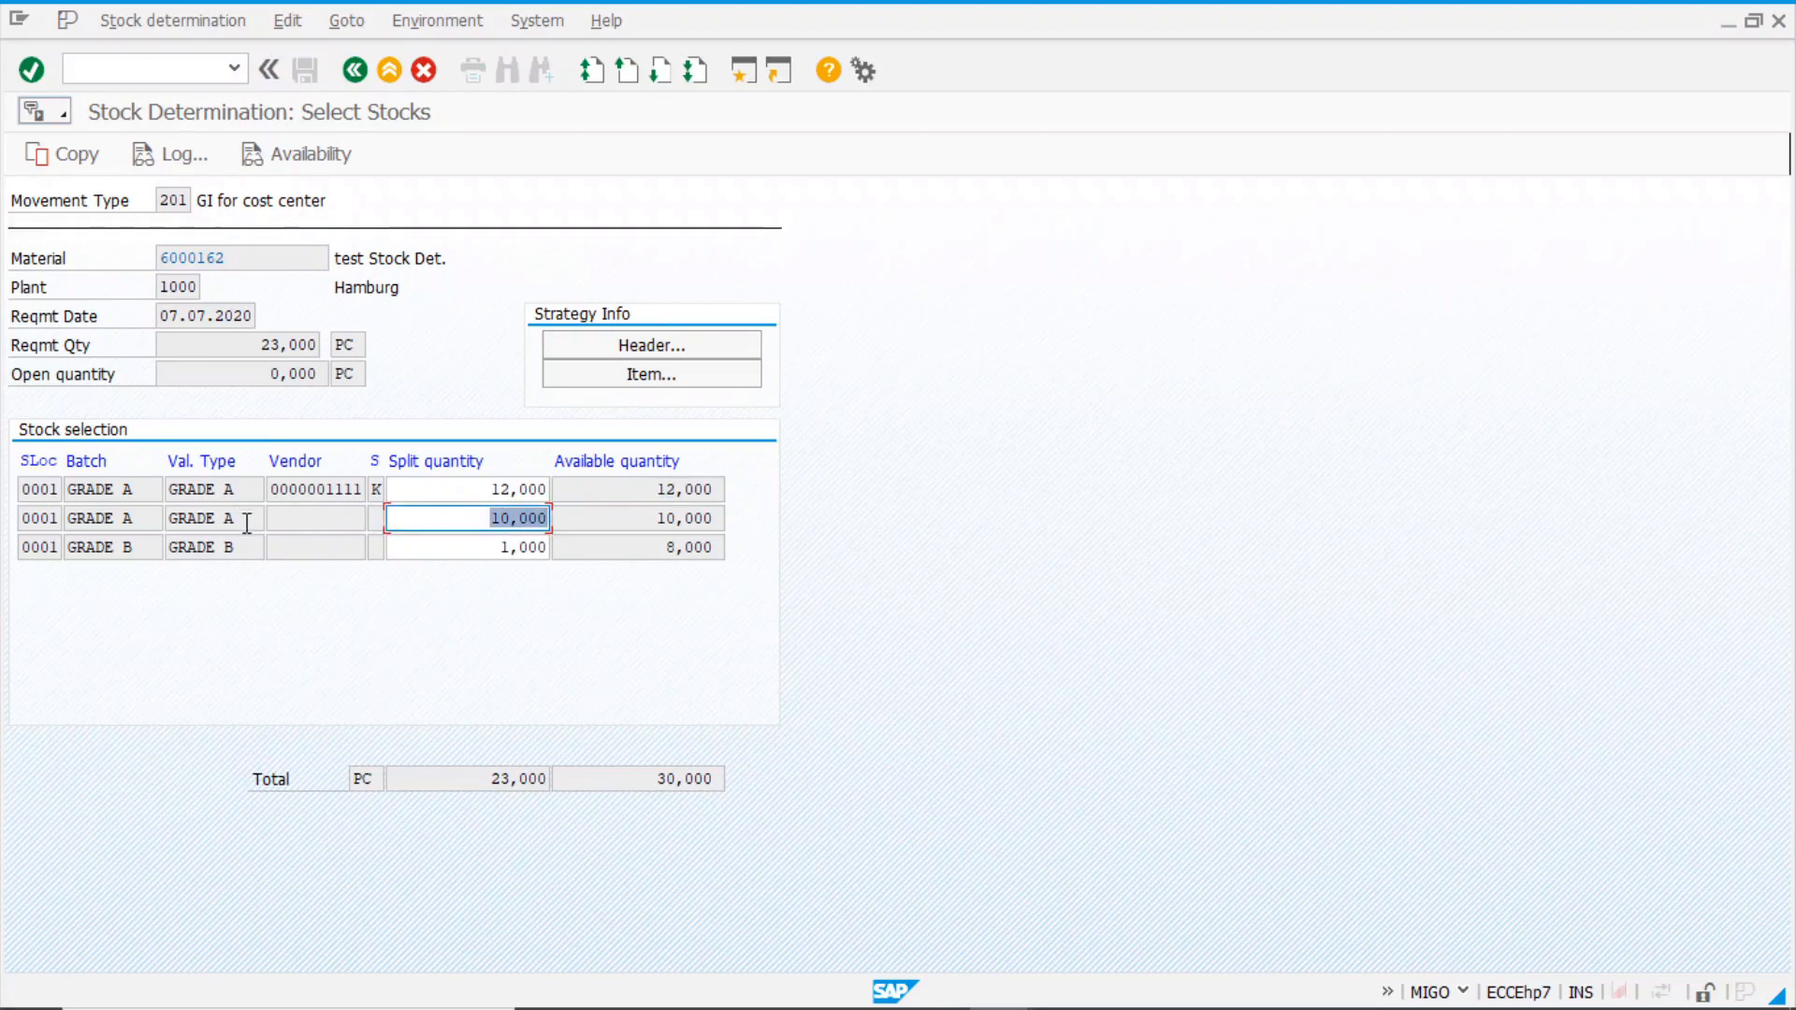
click(646, 518)
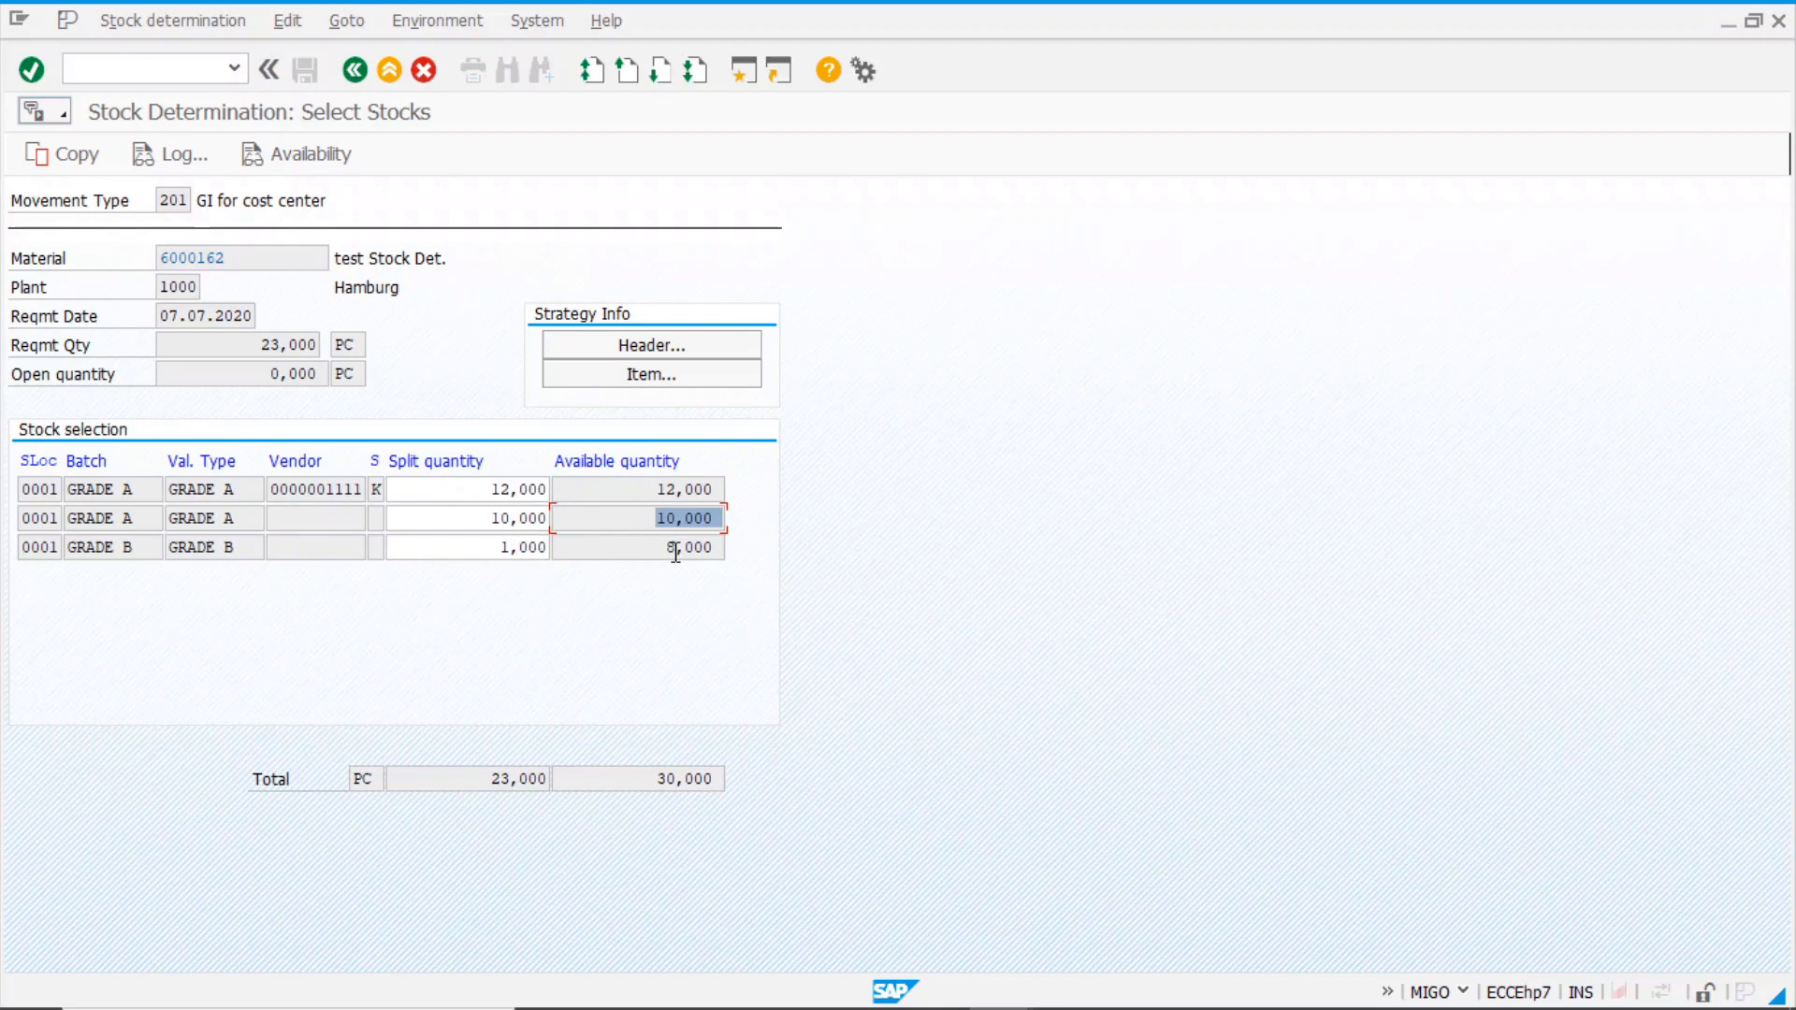
click(467, 553)
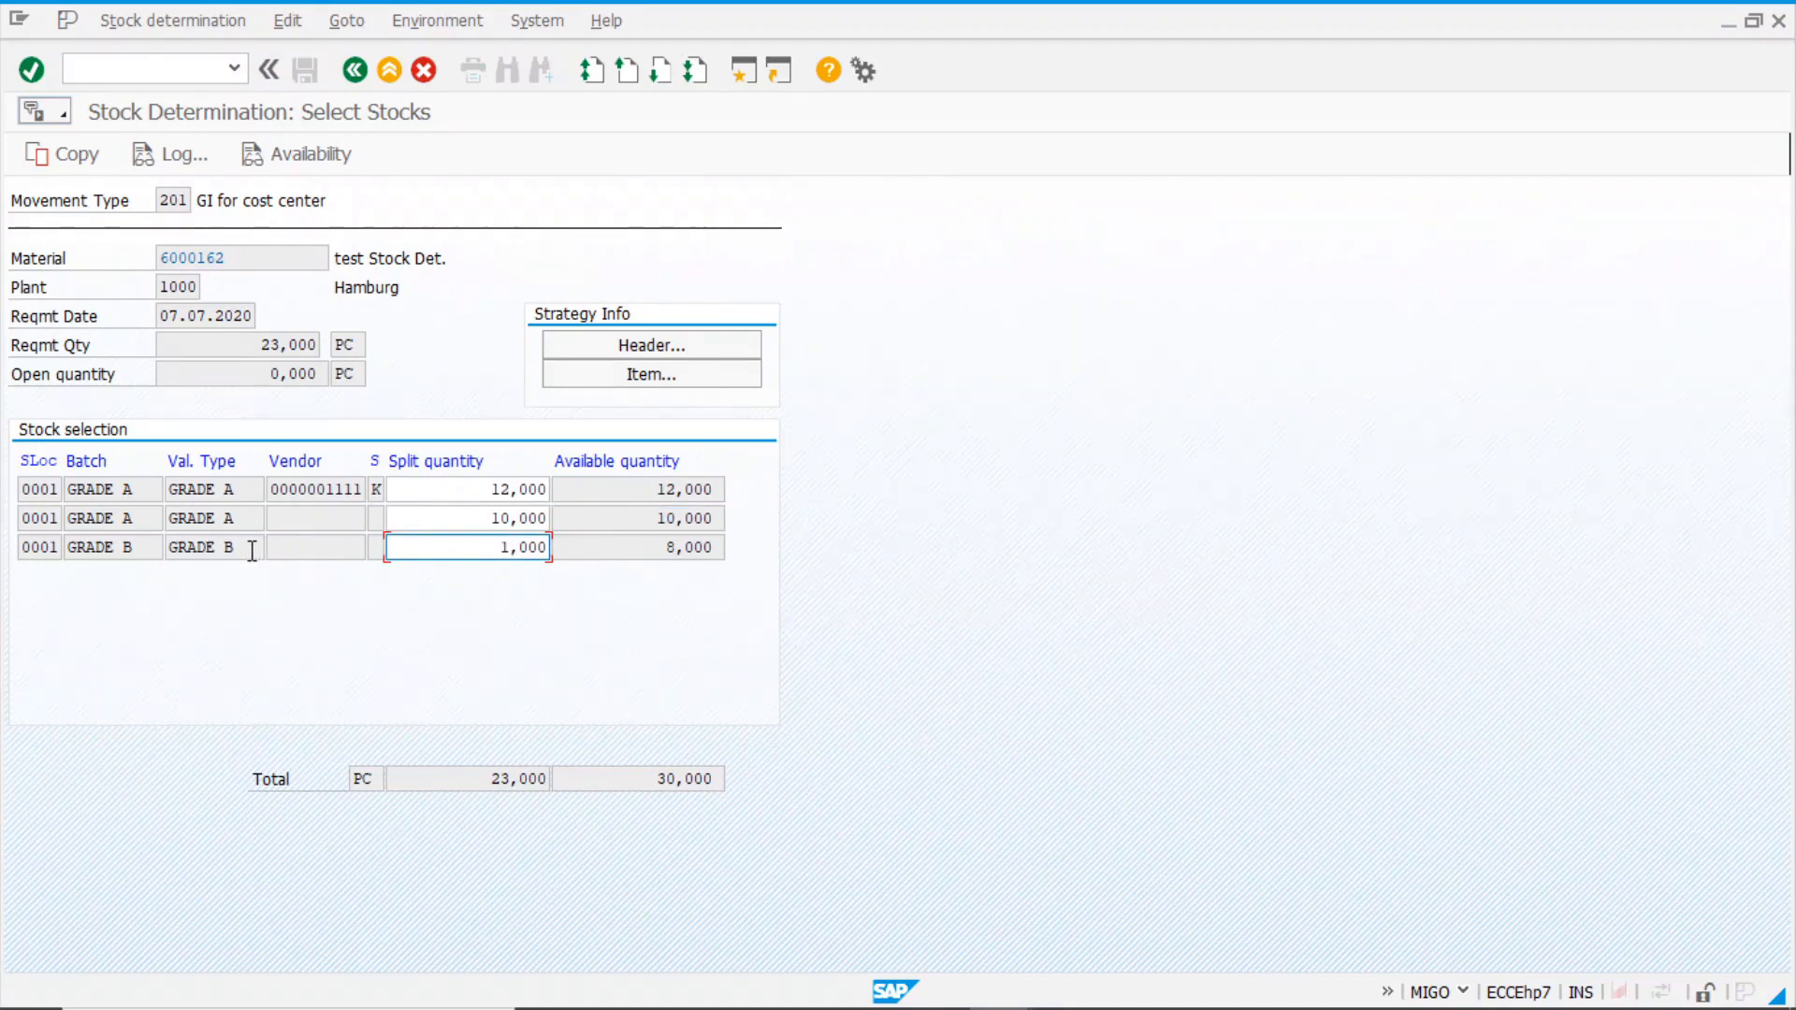
click(658, 551)
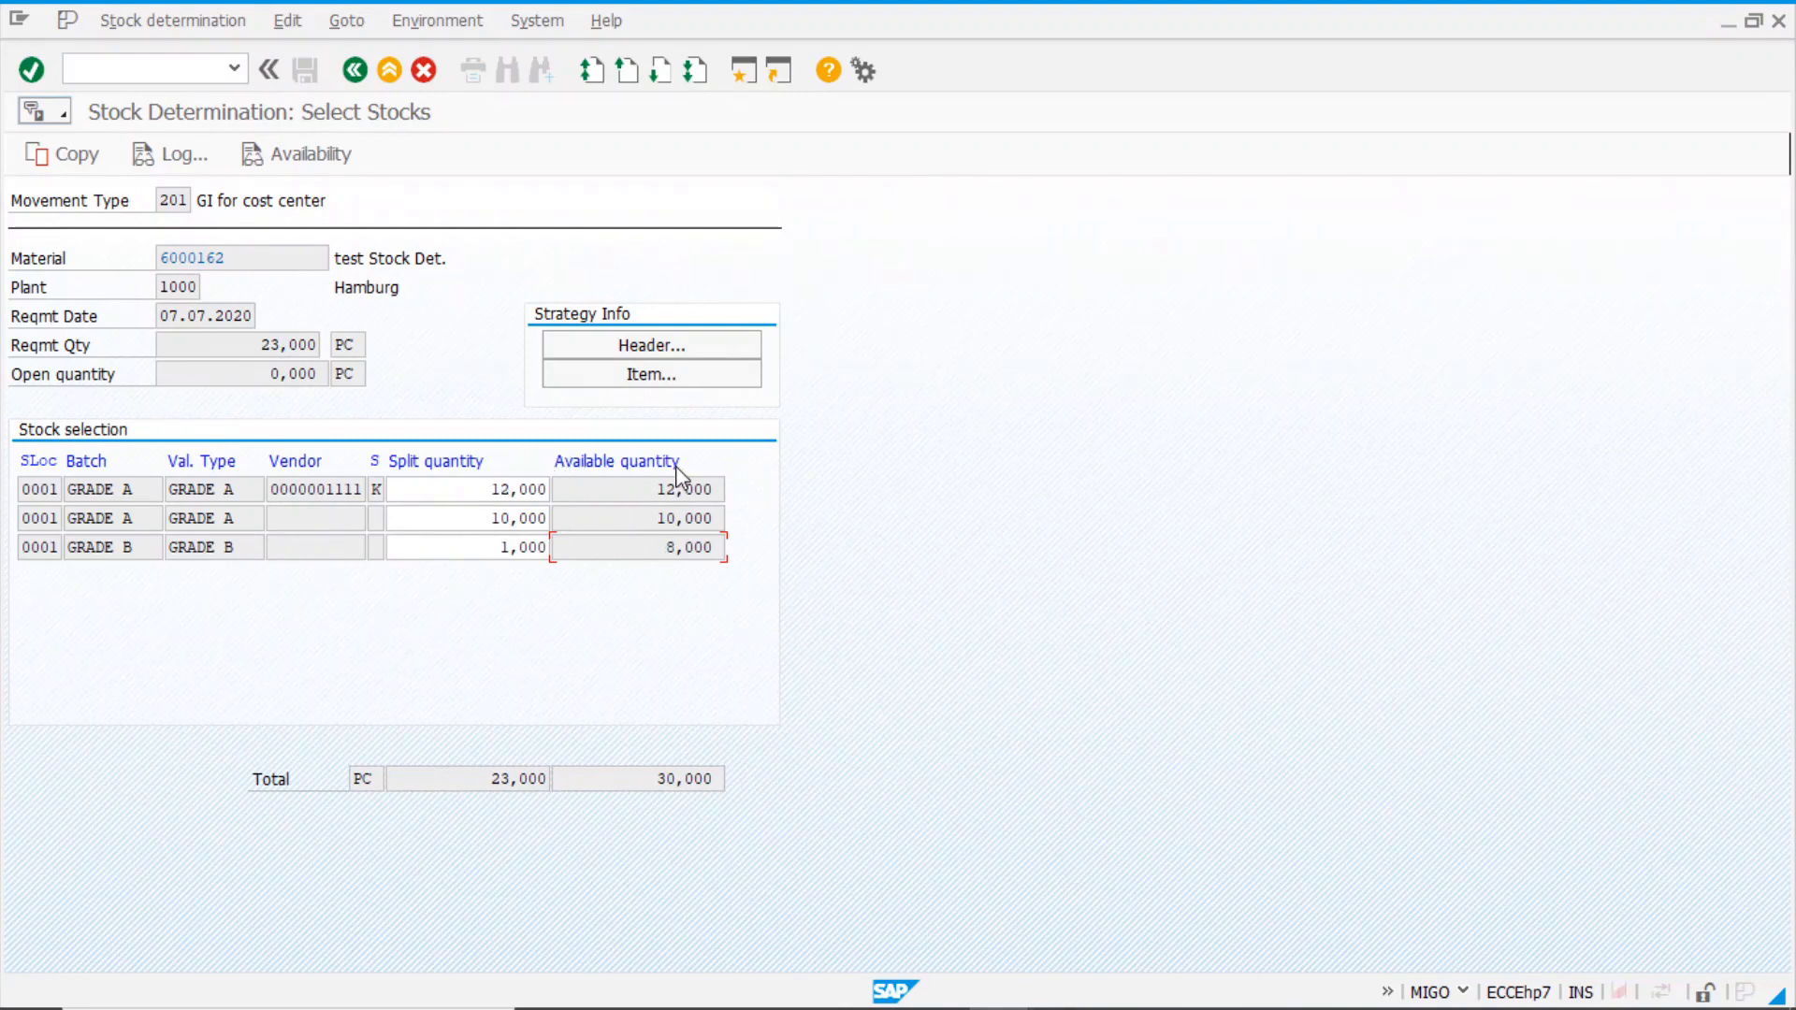
click(357, 75)
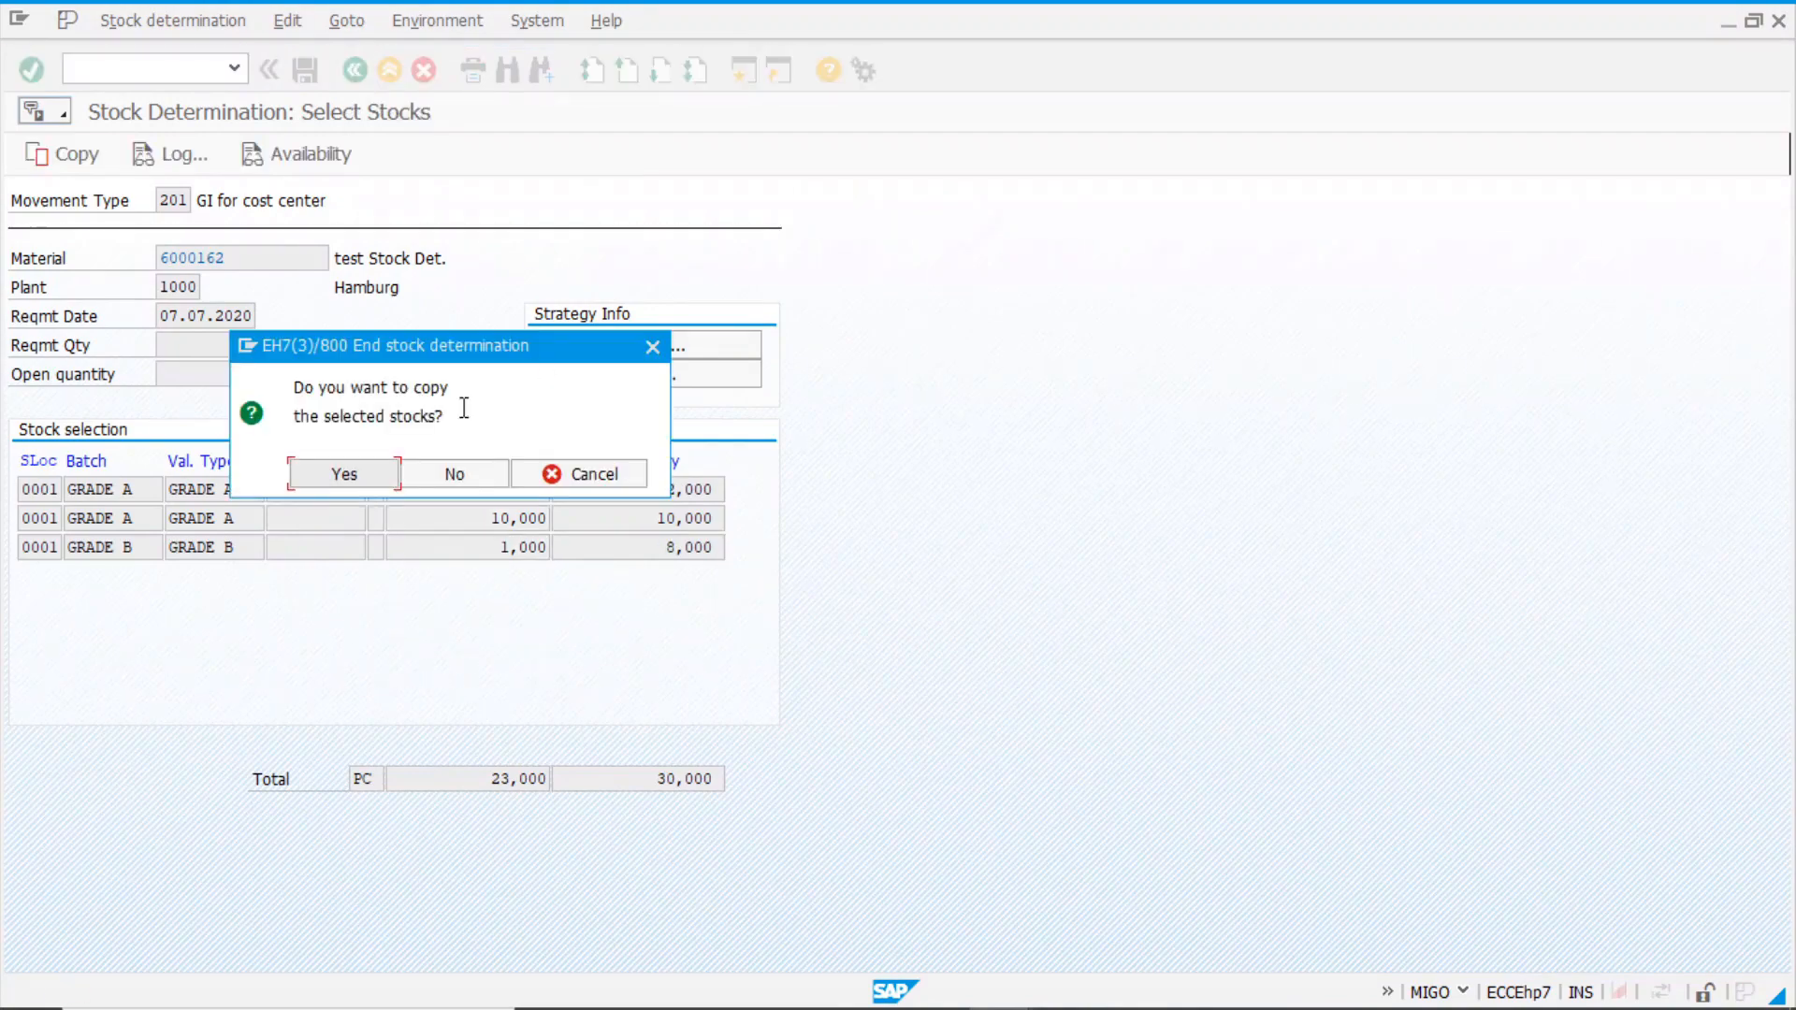
click(486, 477)
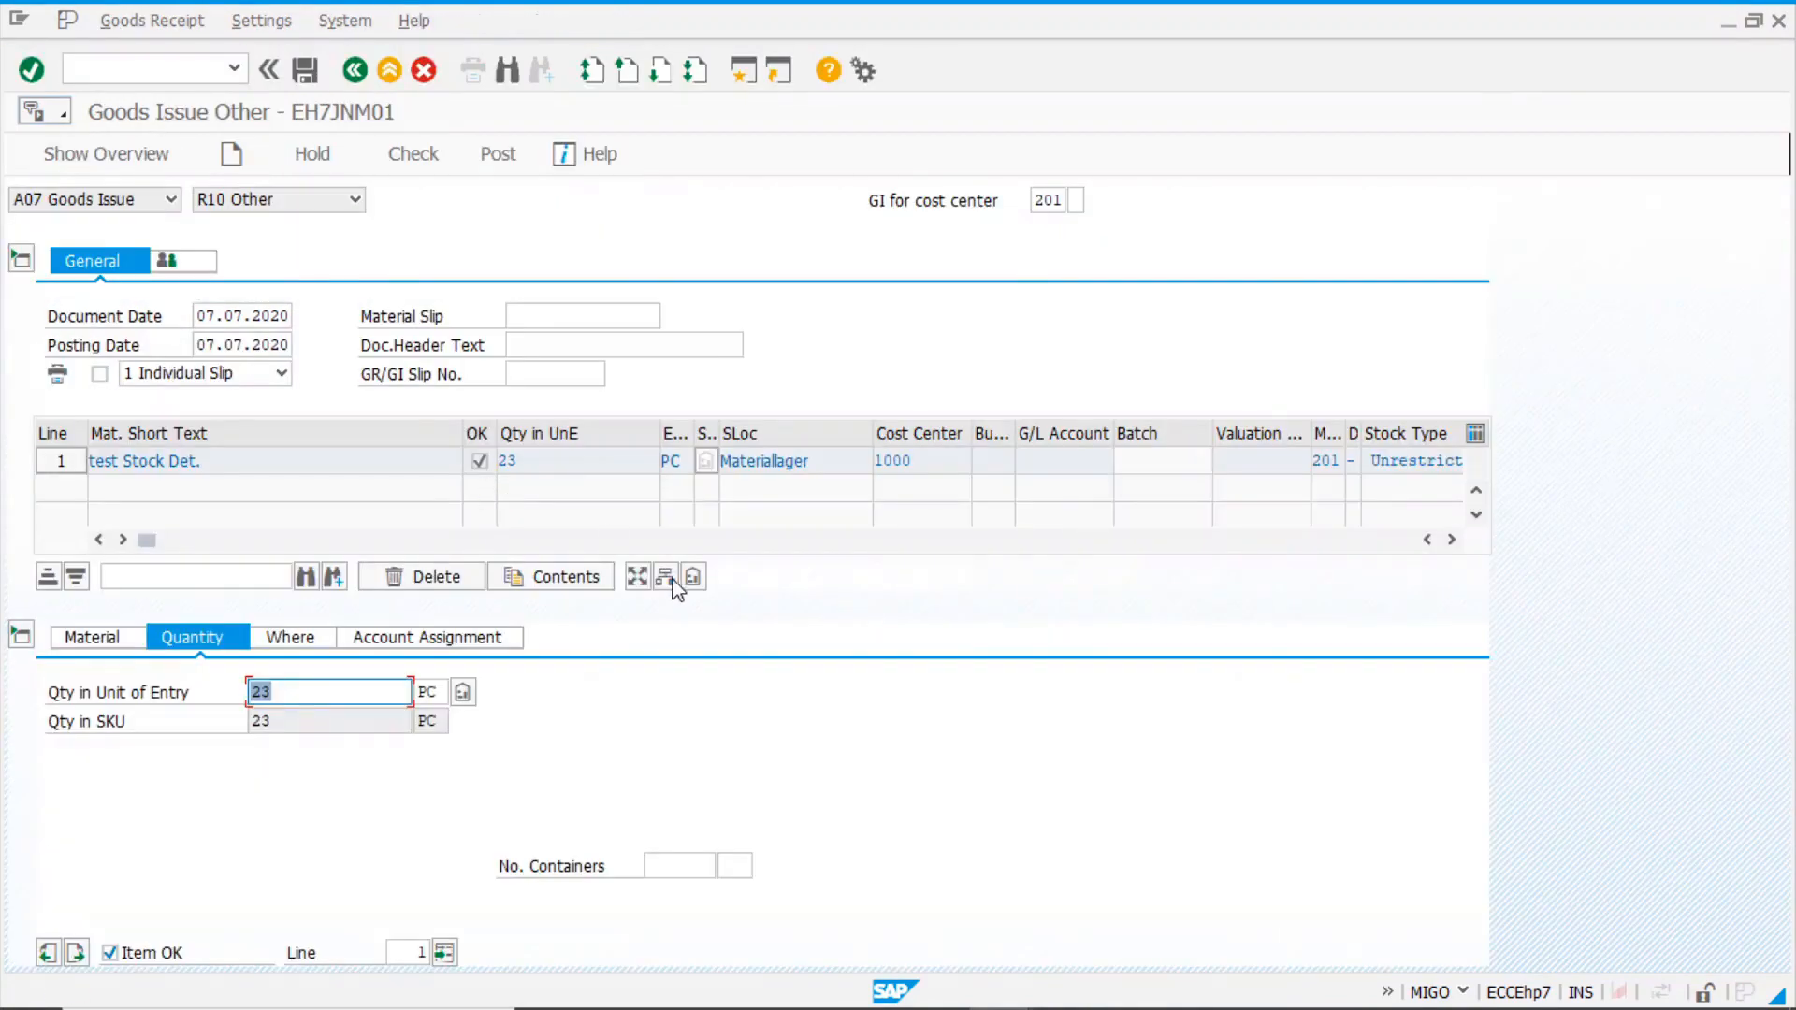
- Set the Z001 strategy's price sorting to None without priority and quantity sorting to Ascending with priority 1, save, and return to the goods issue
key(alt+Tab)
key(alt+Tab)
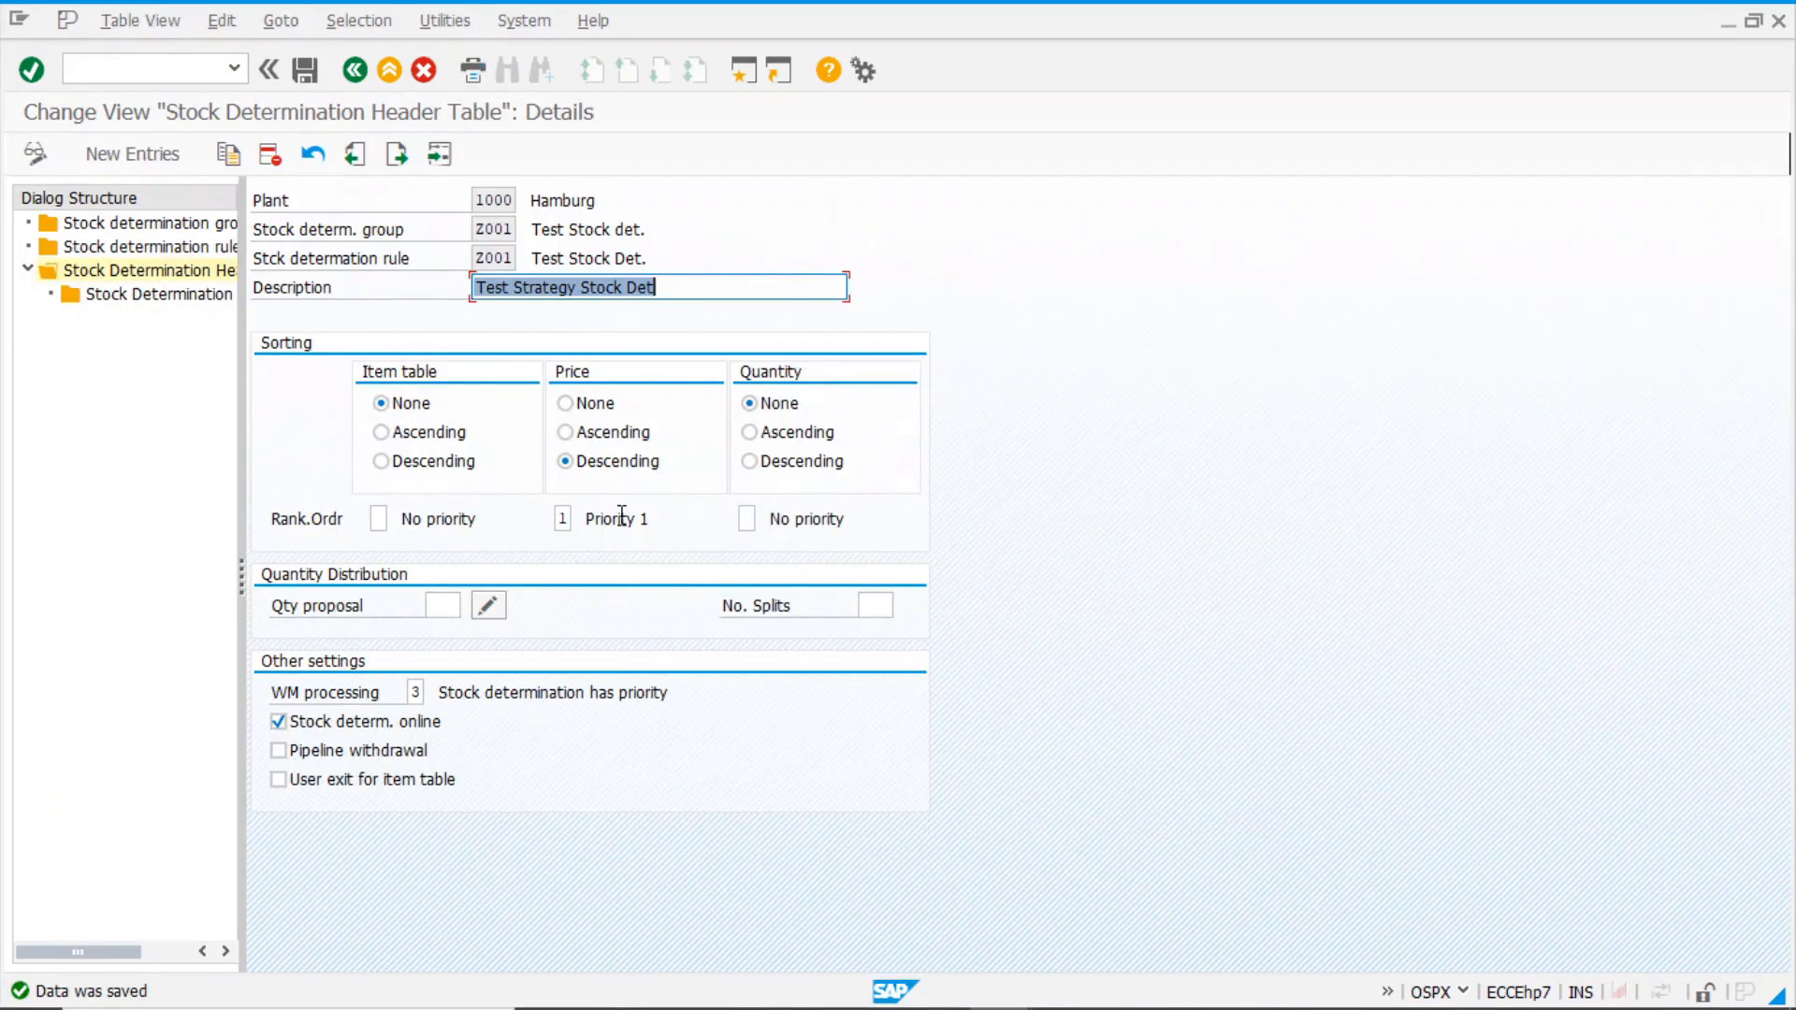
click(565, 403)
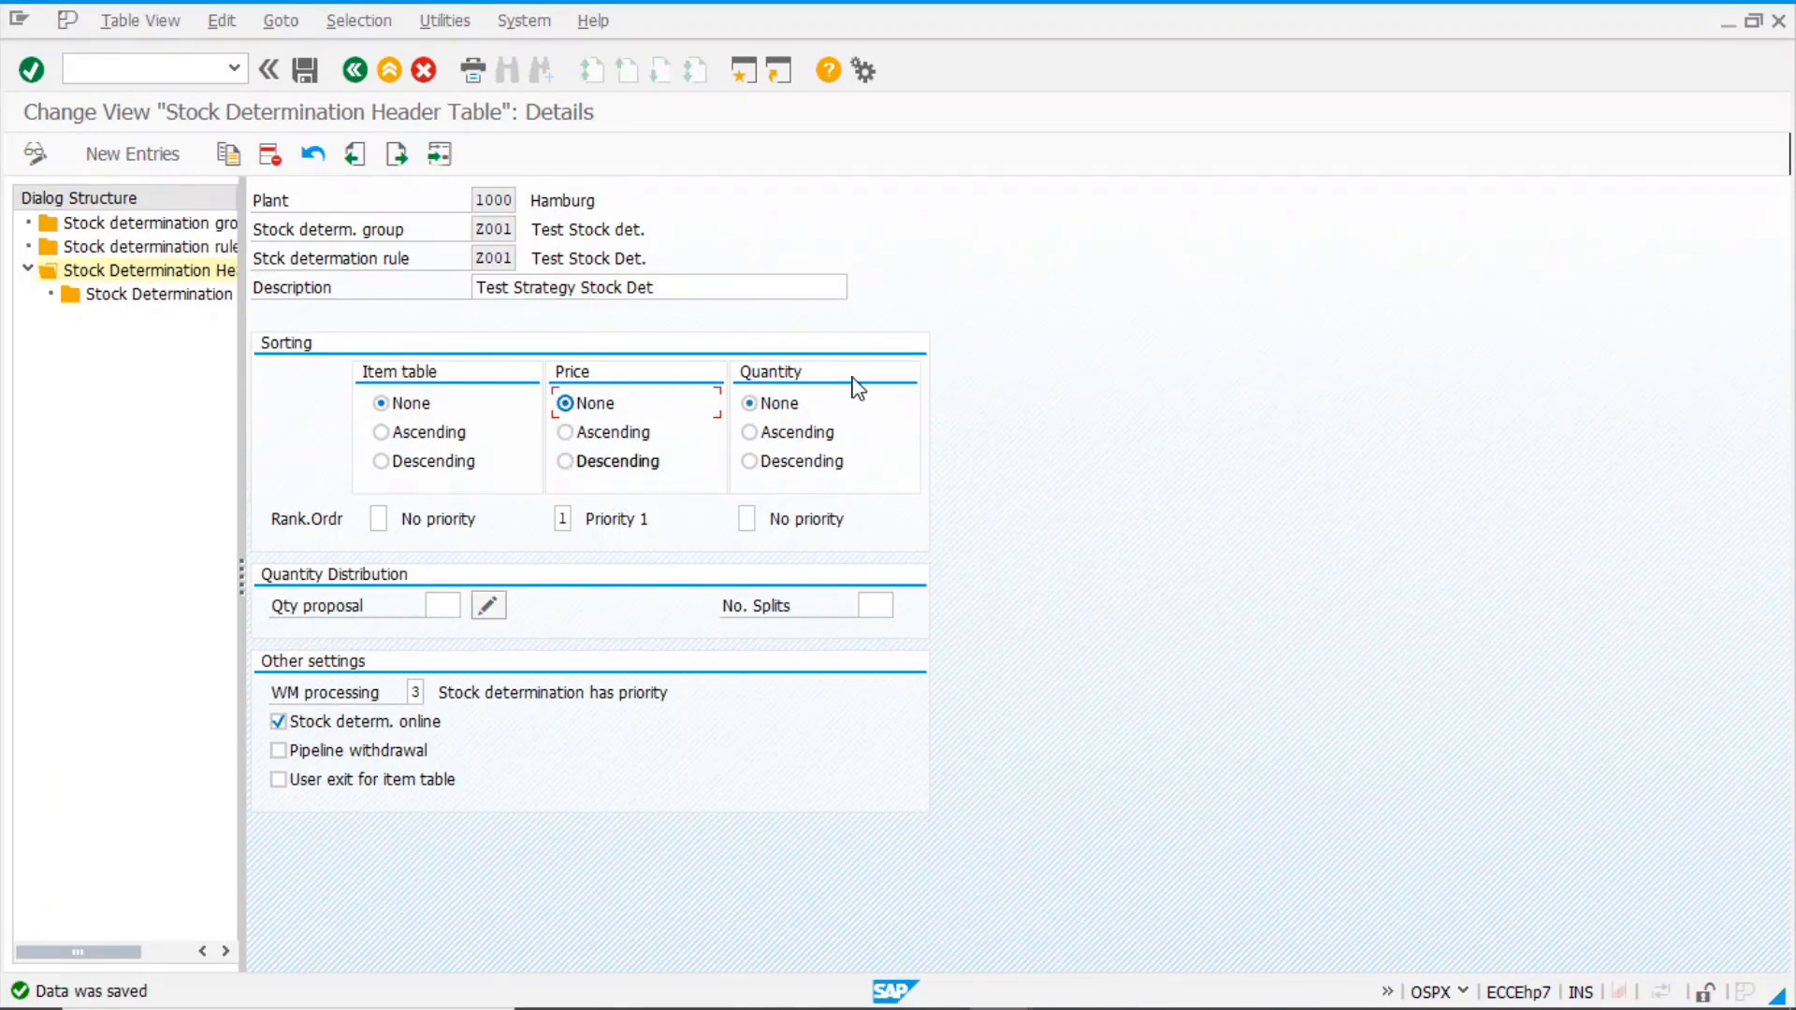
click(748, 519)
click(562, 518)
click(747, 520)
click(749, 433)
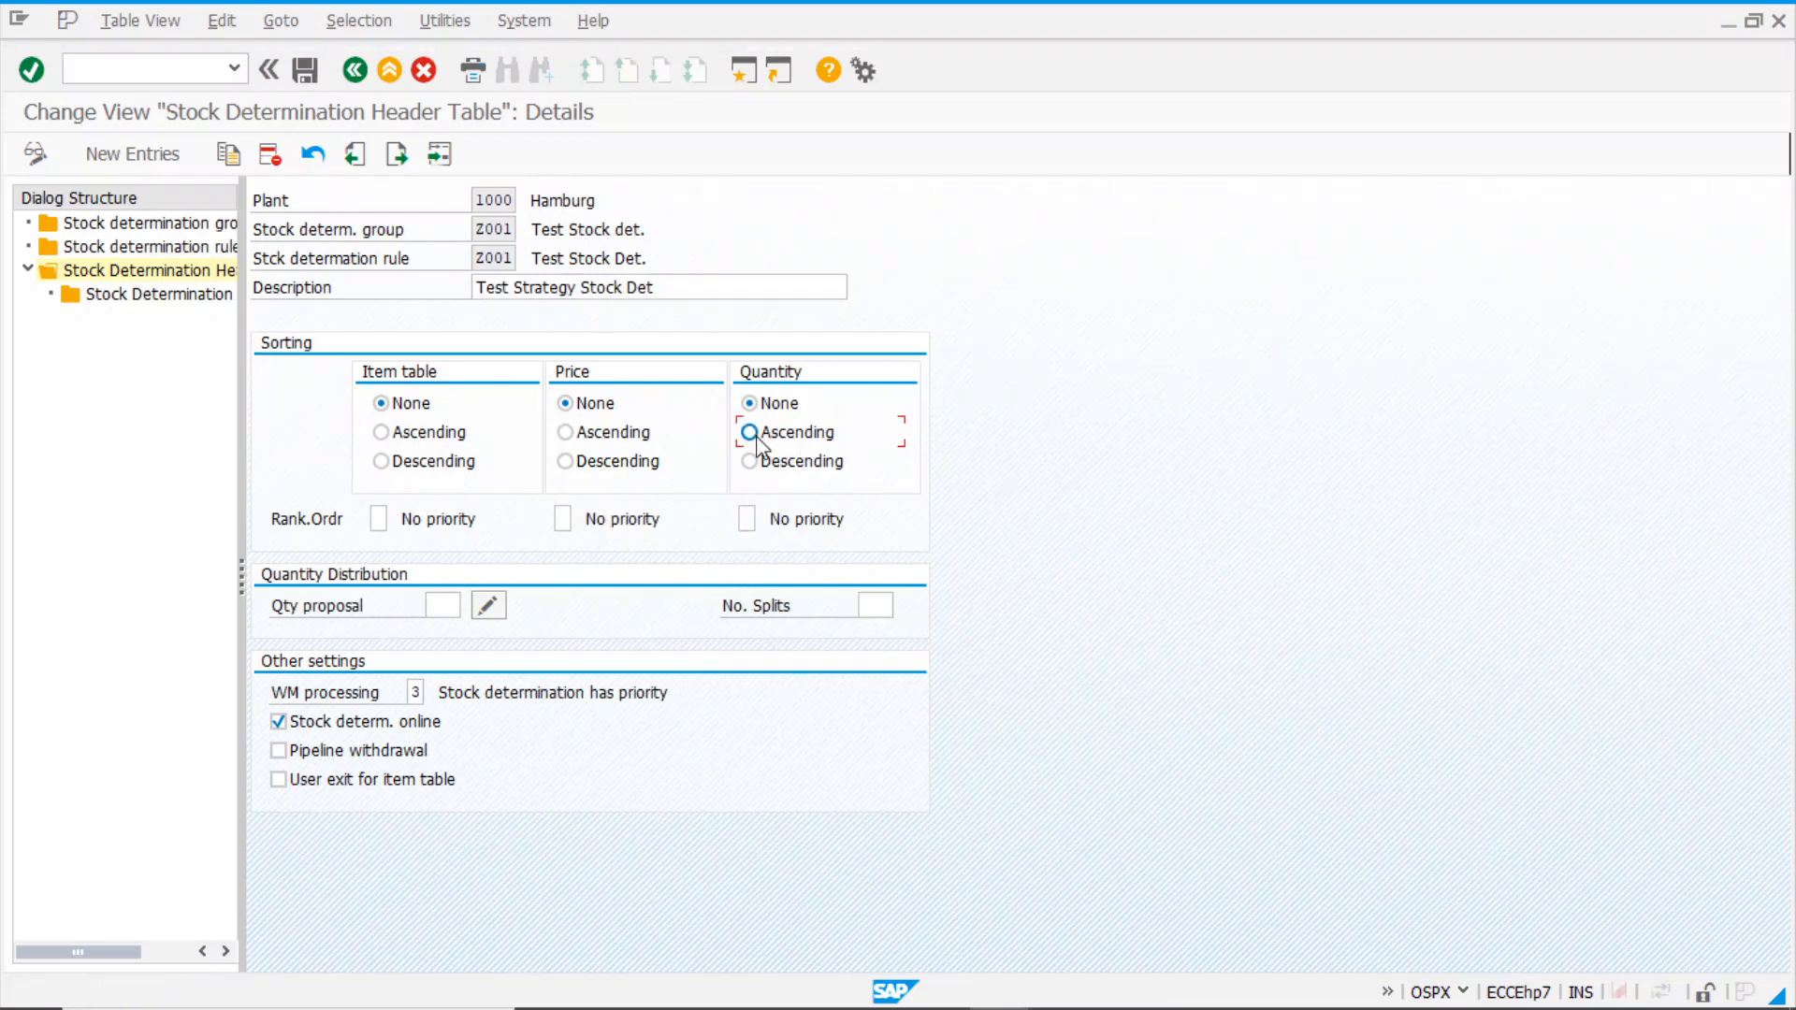
click(305, 71)
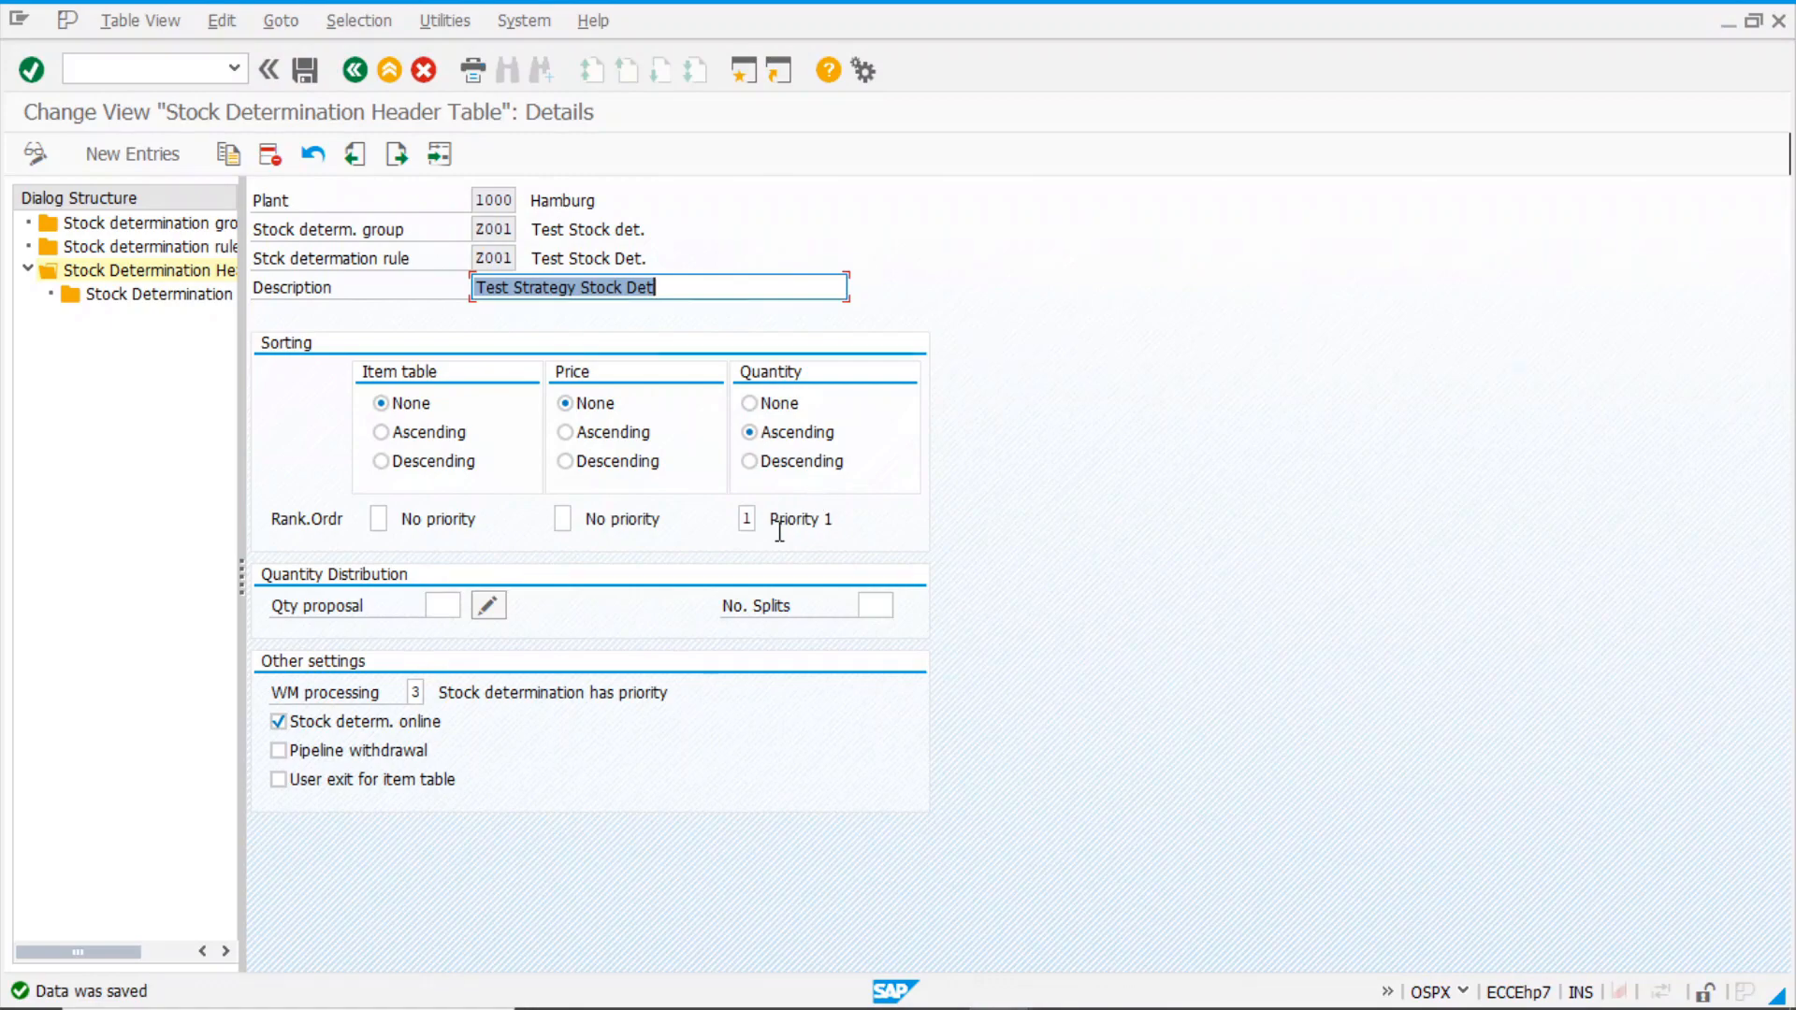
key(alt+Tab)
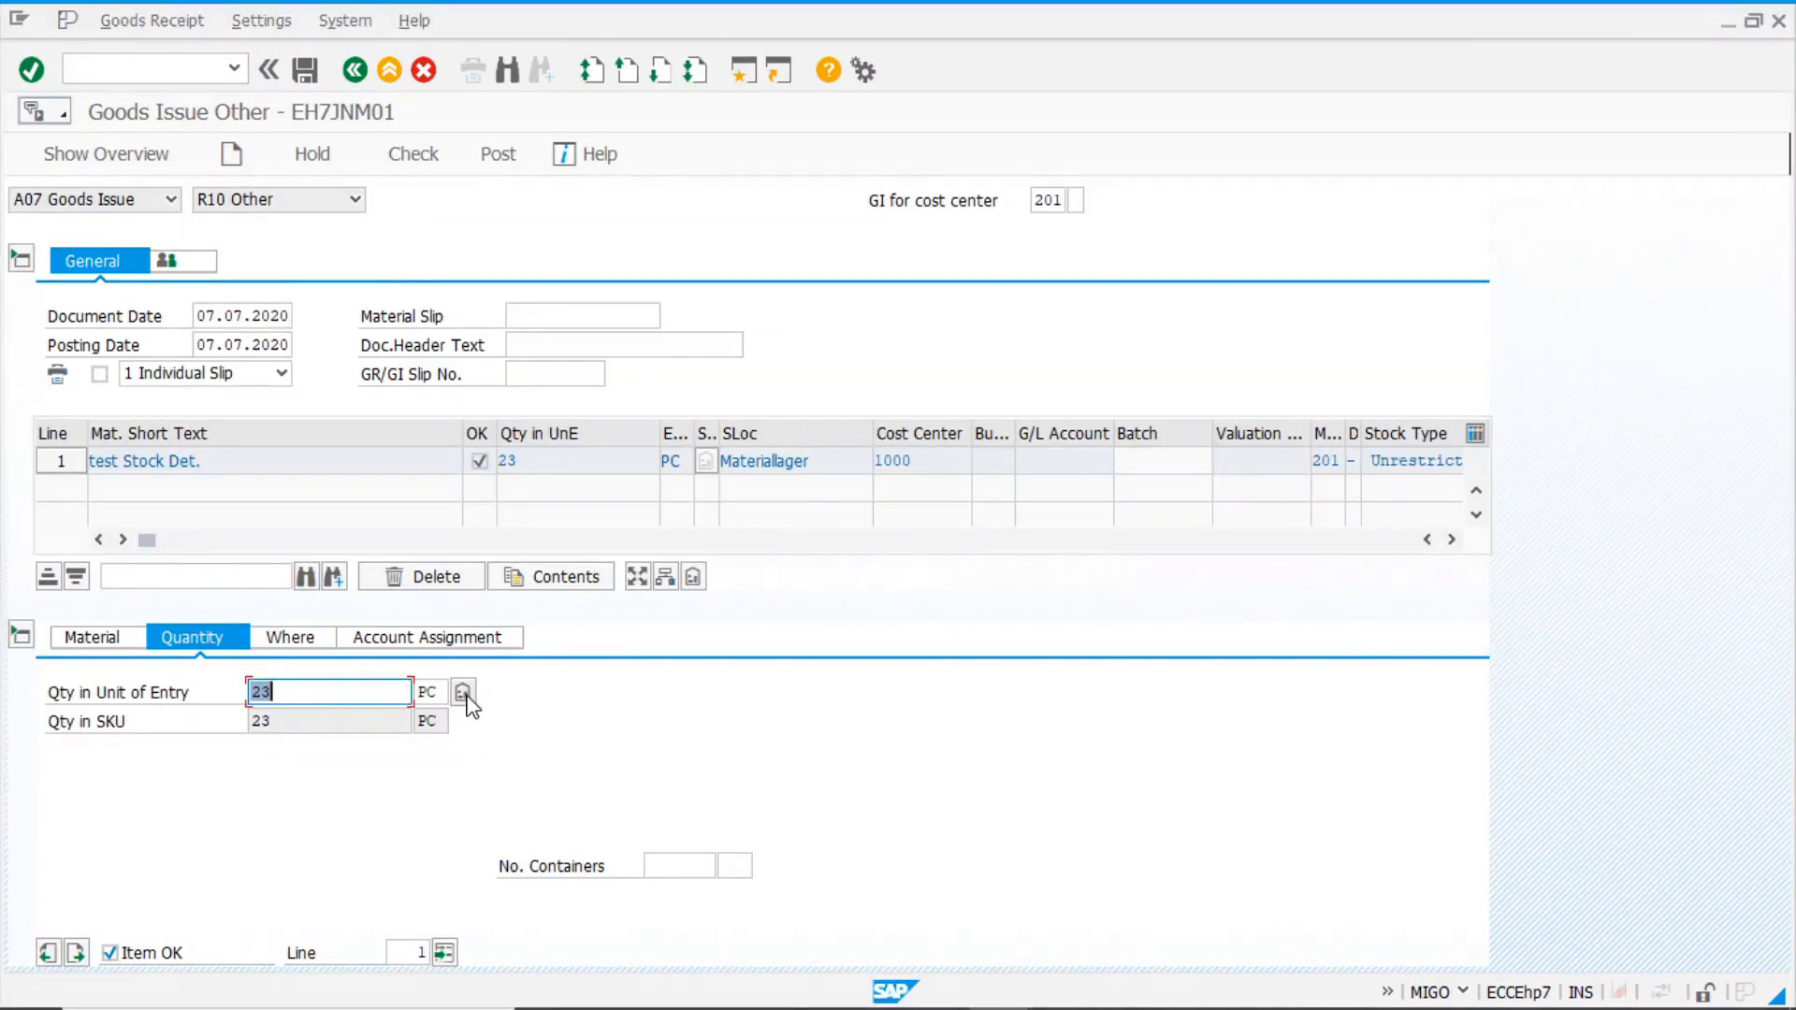
- Rerun stock determination for the goods issue item and examine the GRADE B row's valuation type and split quantity
click(464, 697)
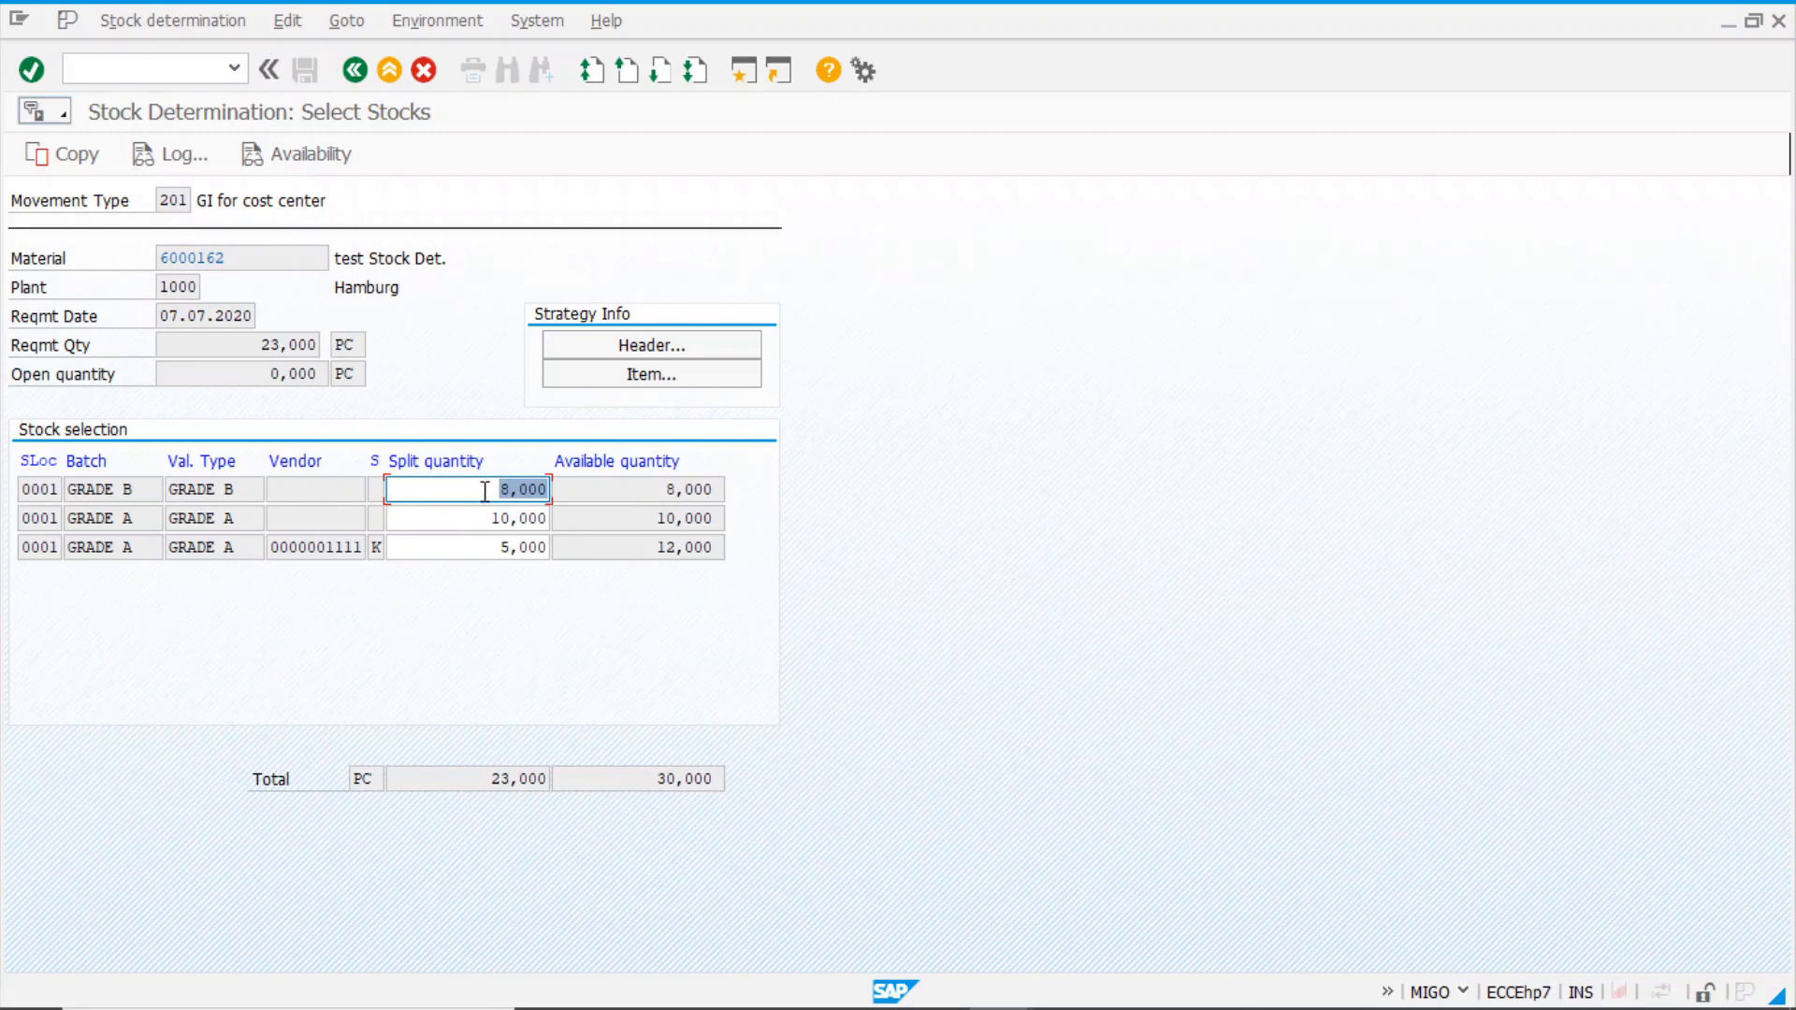
click(254, 490)
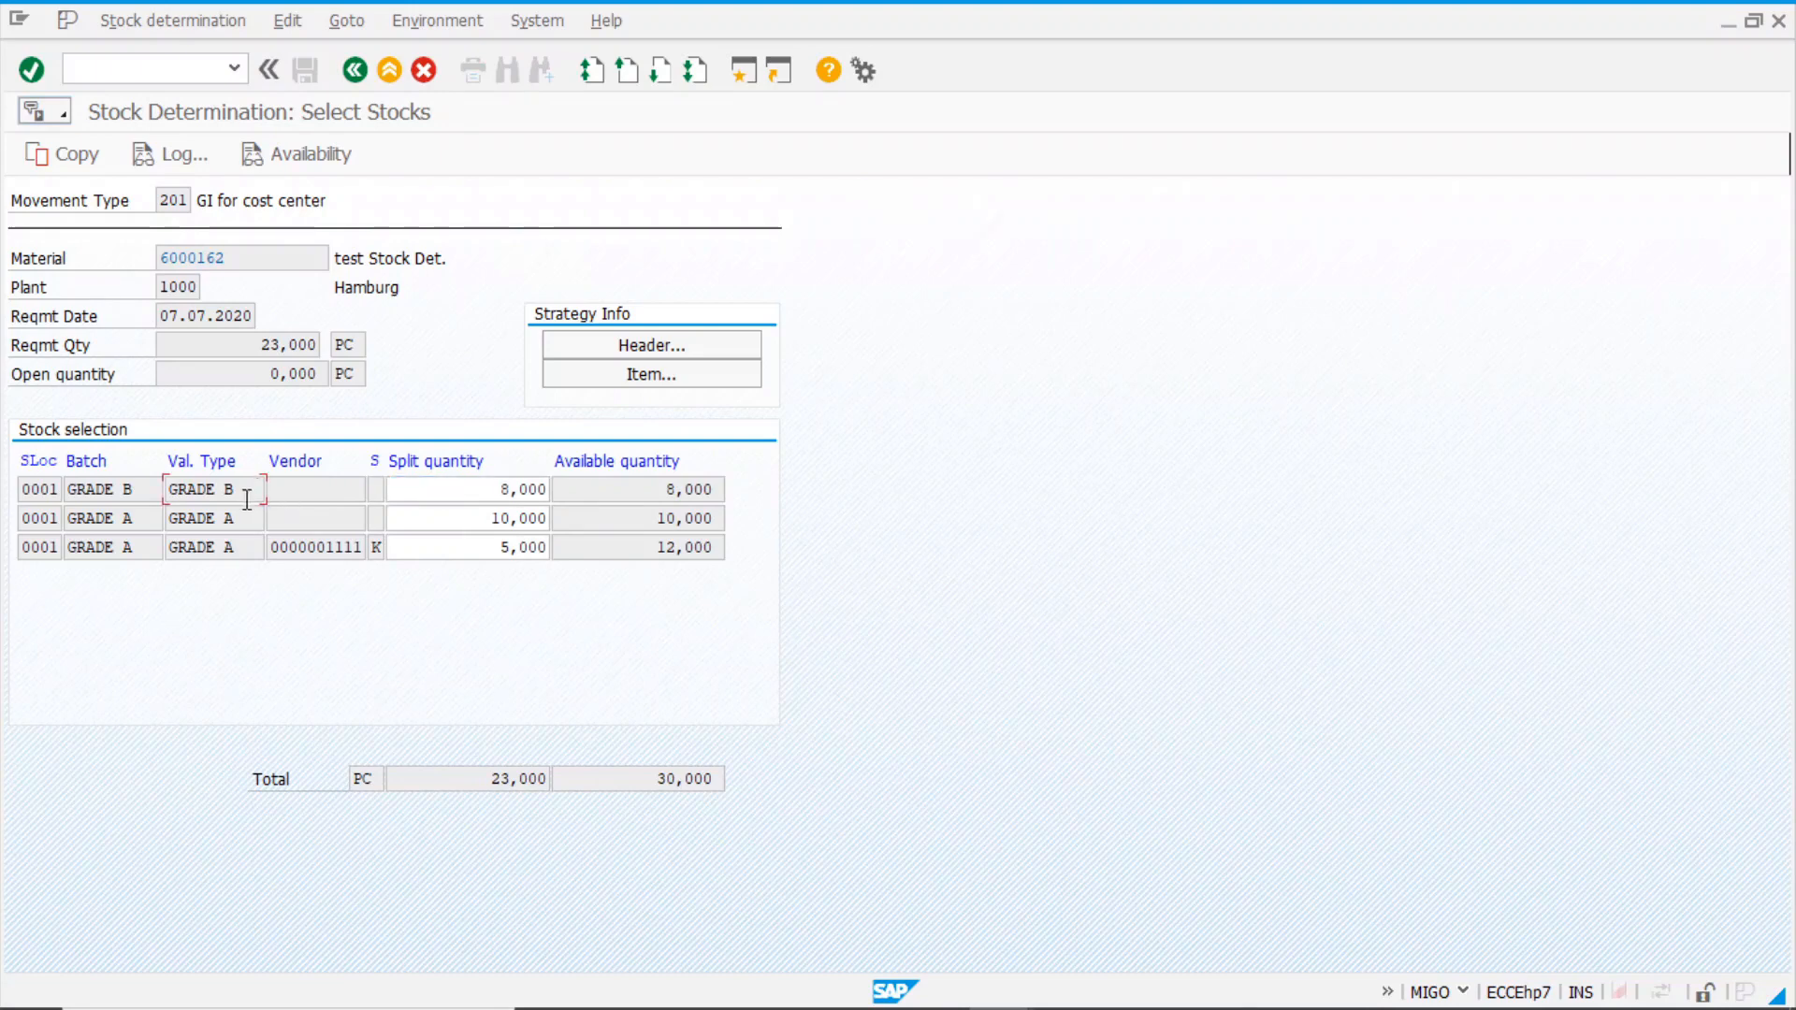
click(471, 491)
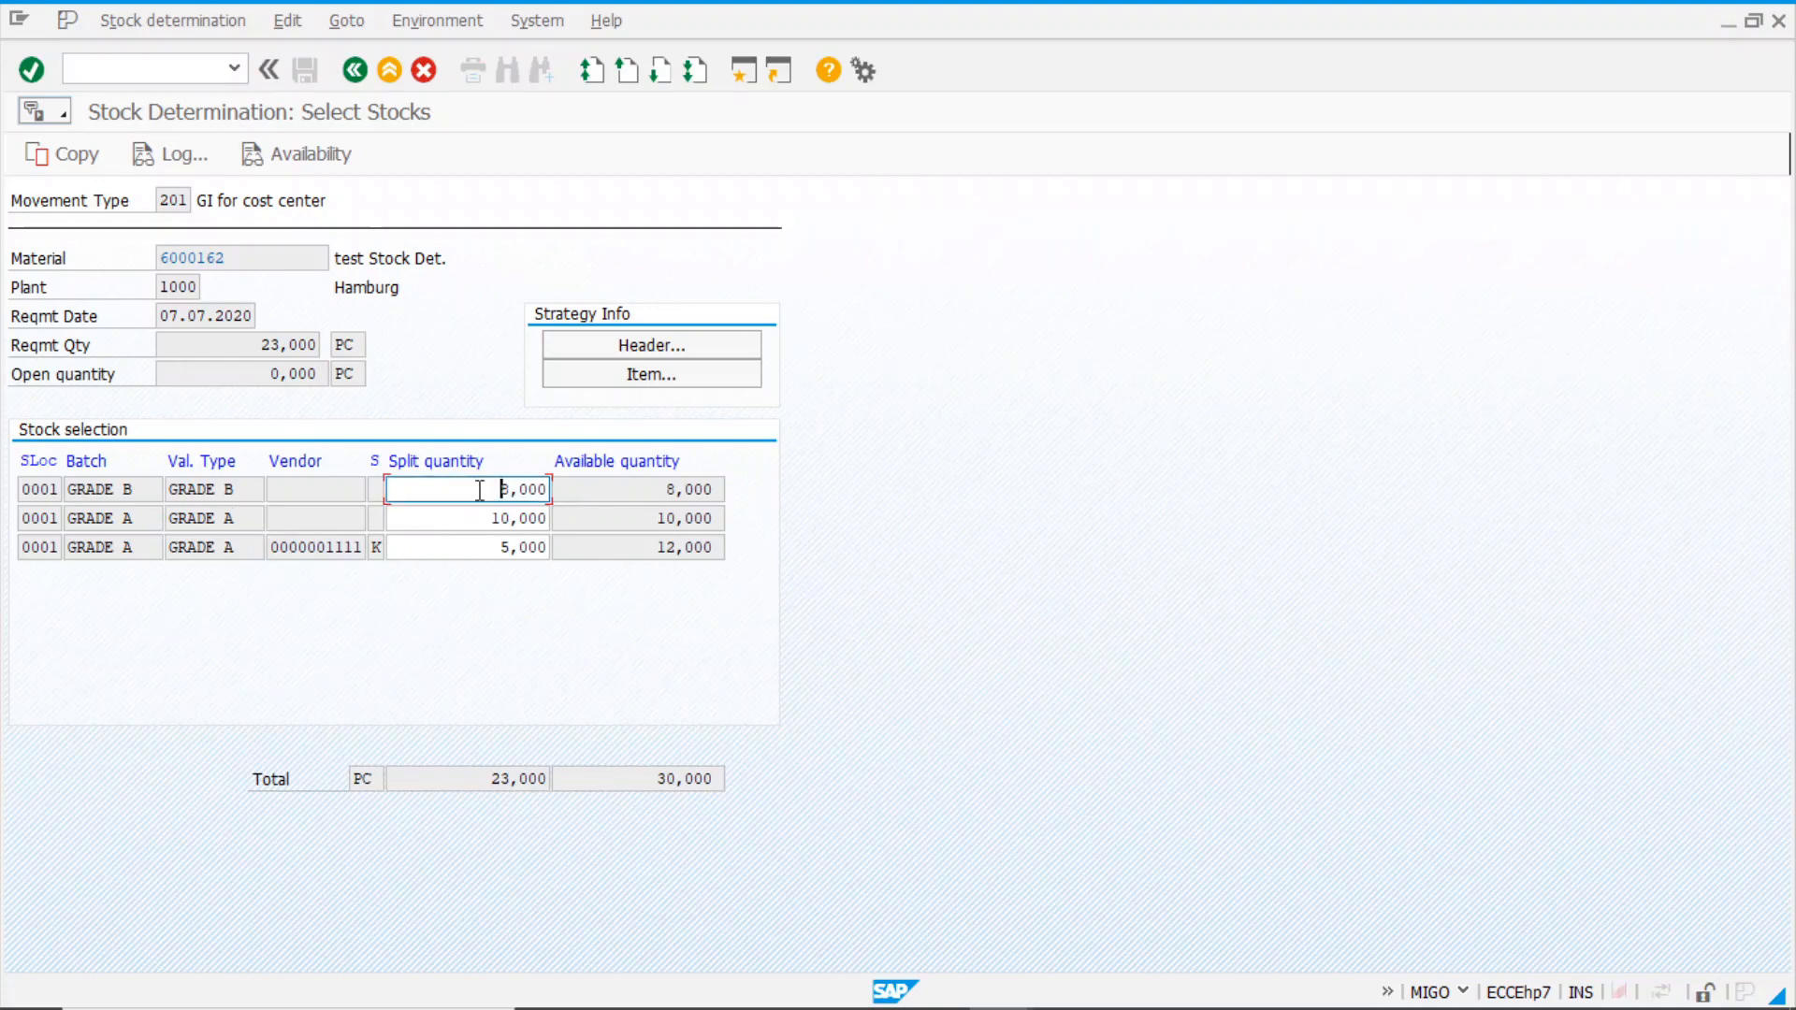
key(alt+Tab)
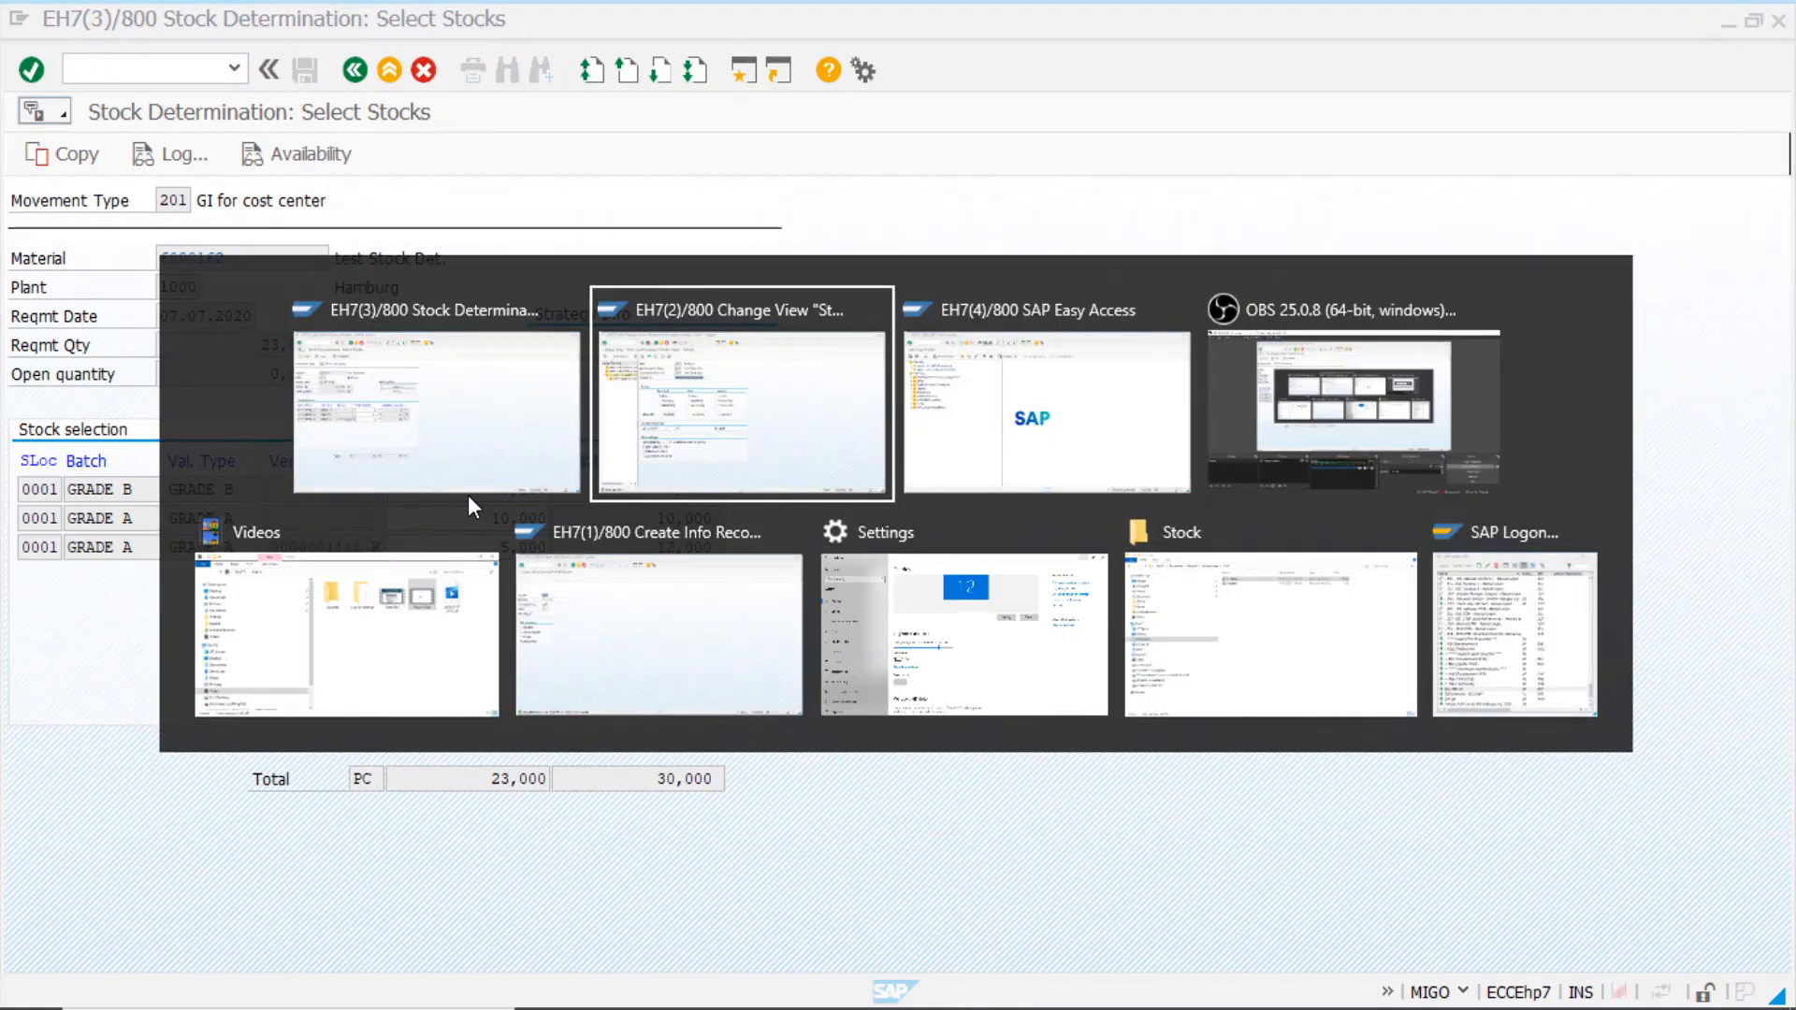
key(alt+Tab)
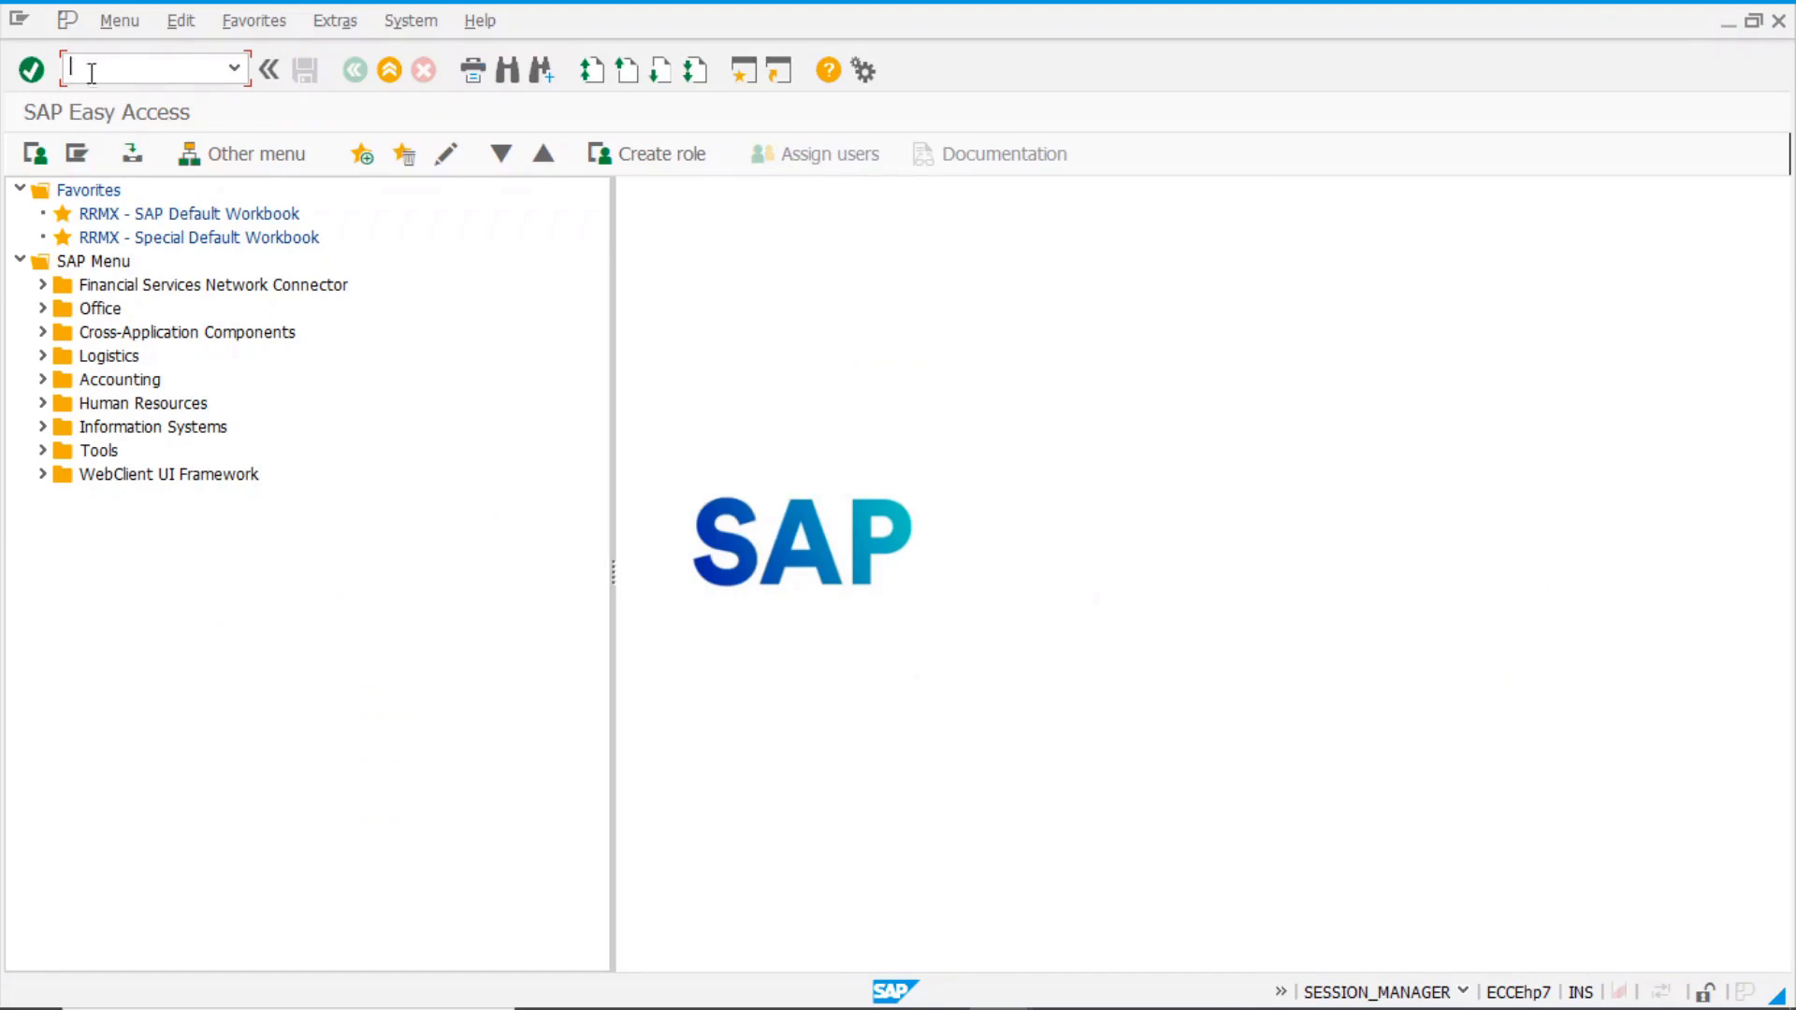
key(alt+Tab)
key(alt+Tab)
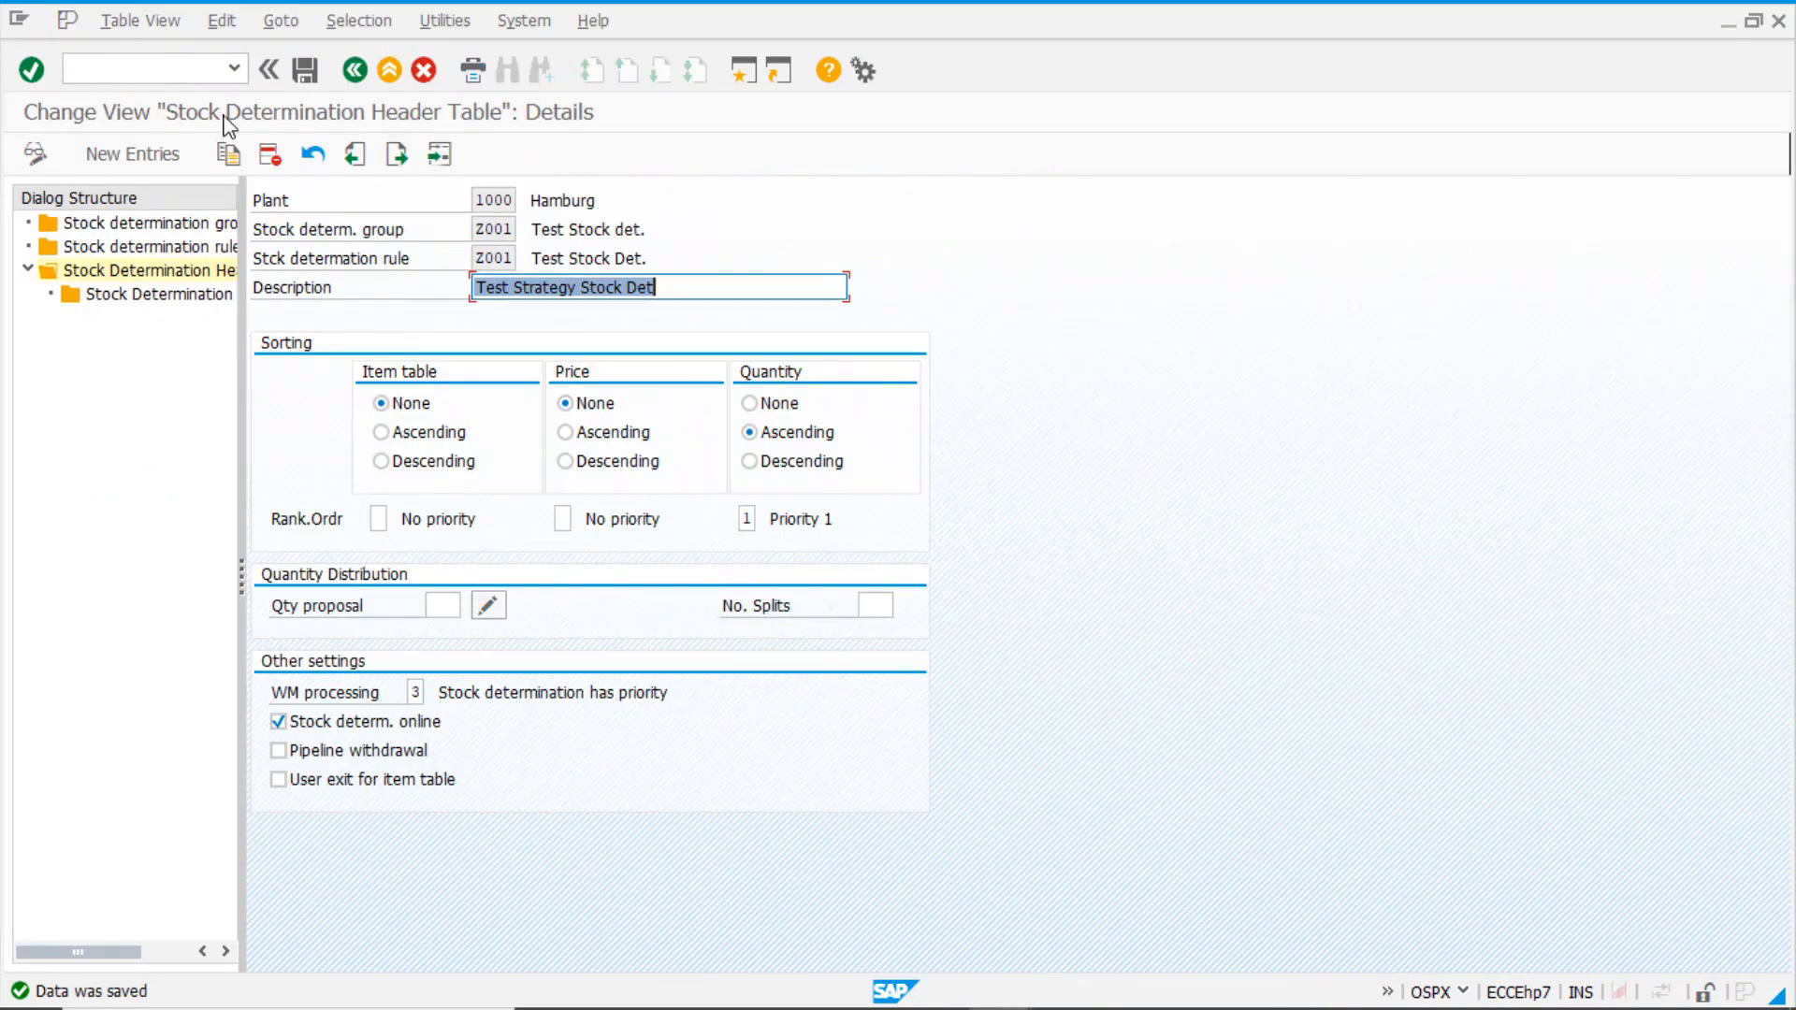
key(alt+Tab)
key(alt+Tab)
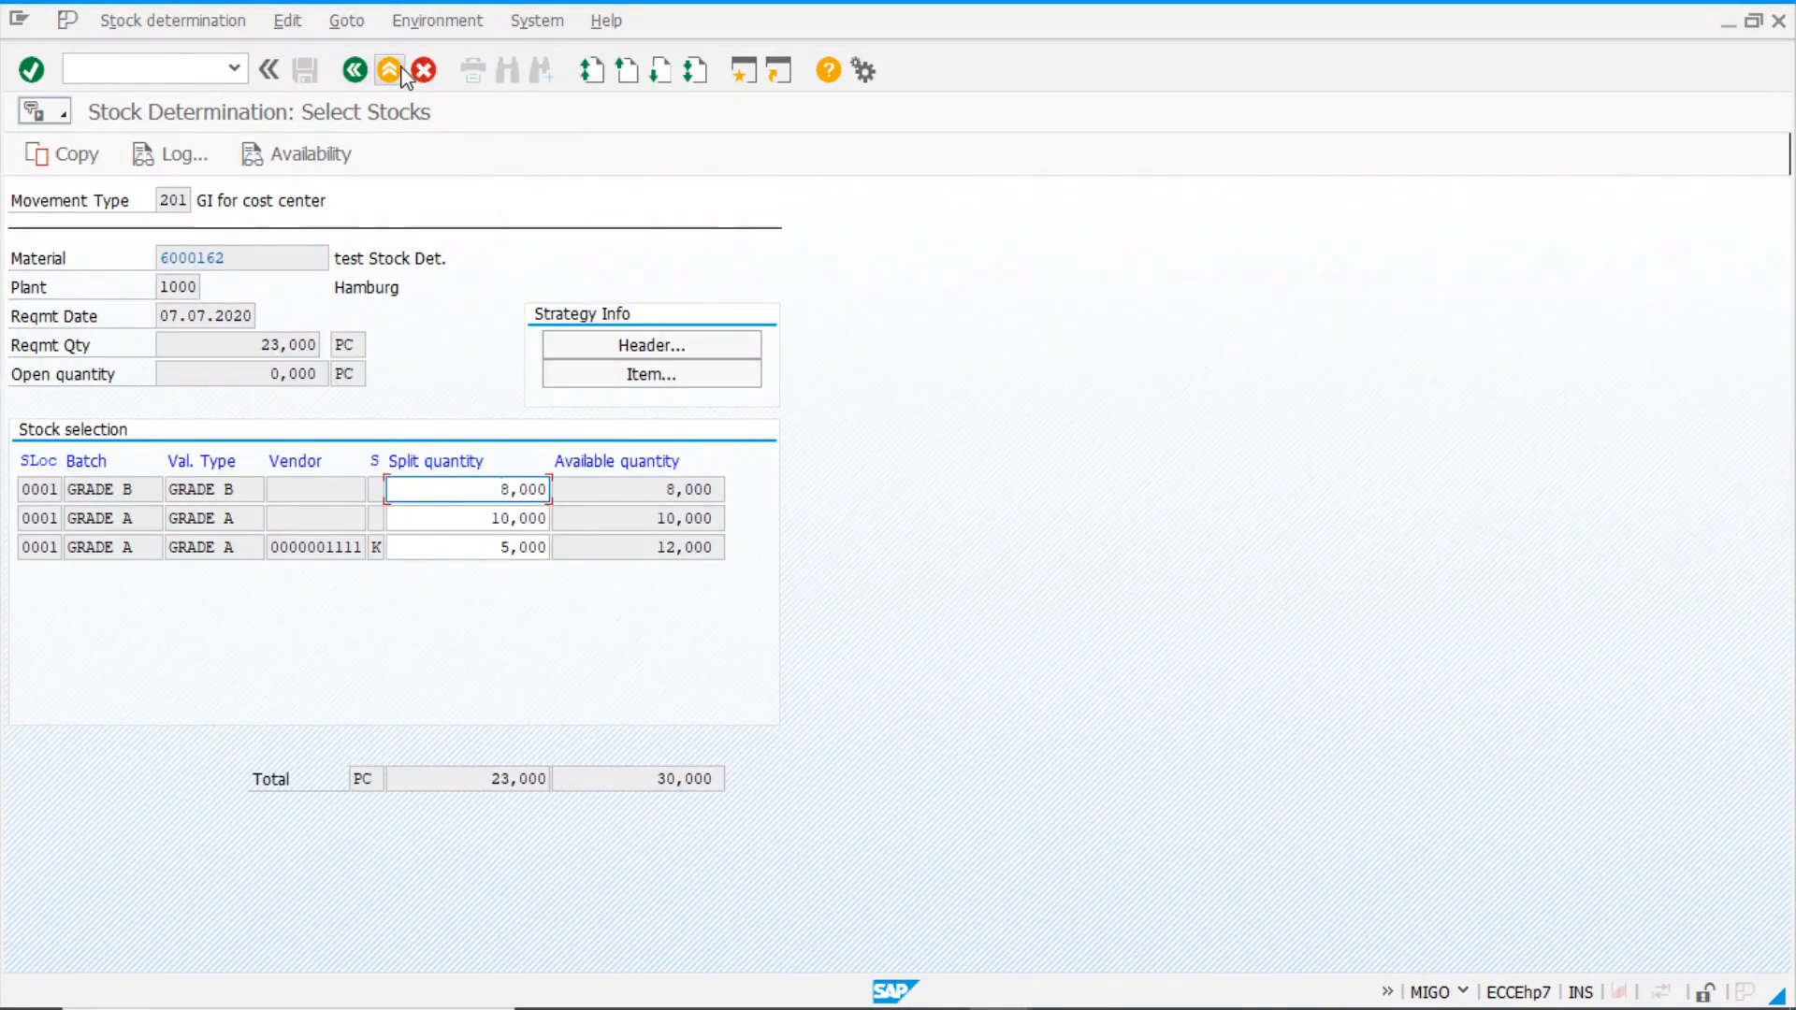
- Discard the proposed stocks and the unsaved goods issue, and start a new A01 Goods Receipt document
click(399, 72)
click(467, 470)
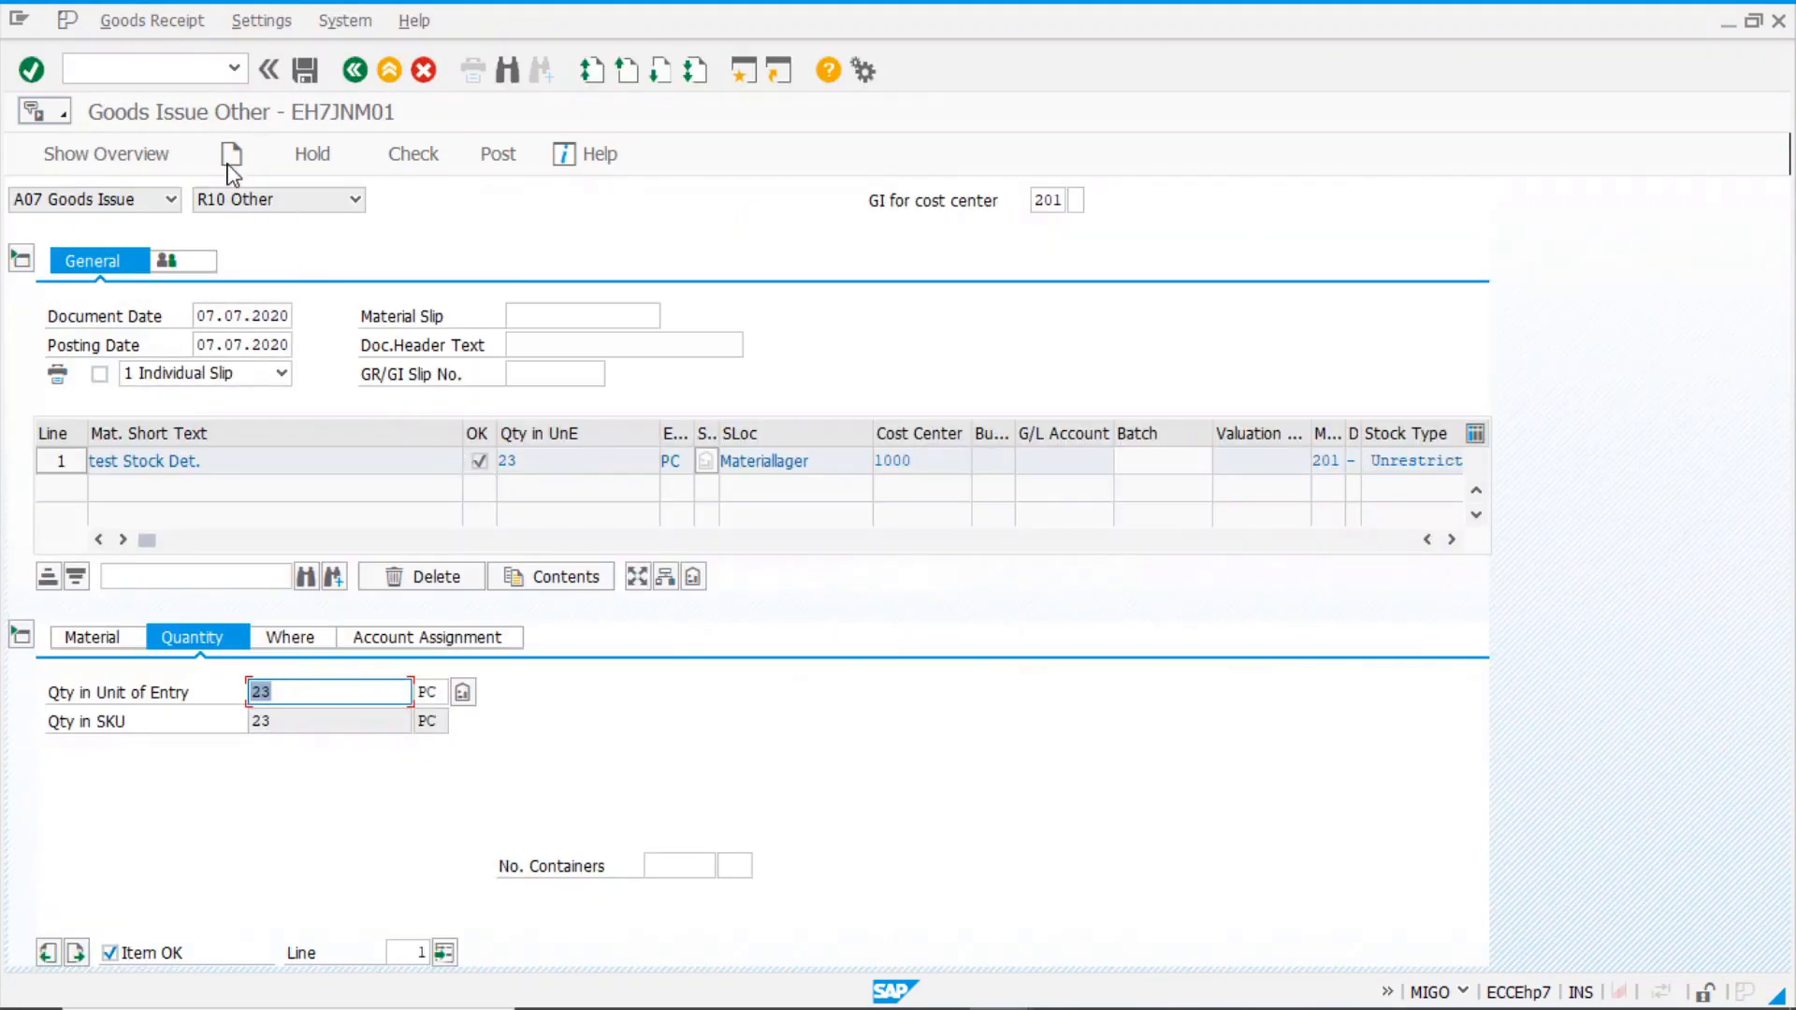
click(230, 163)
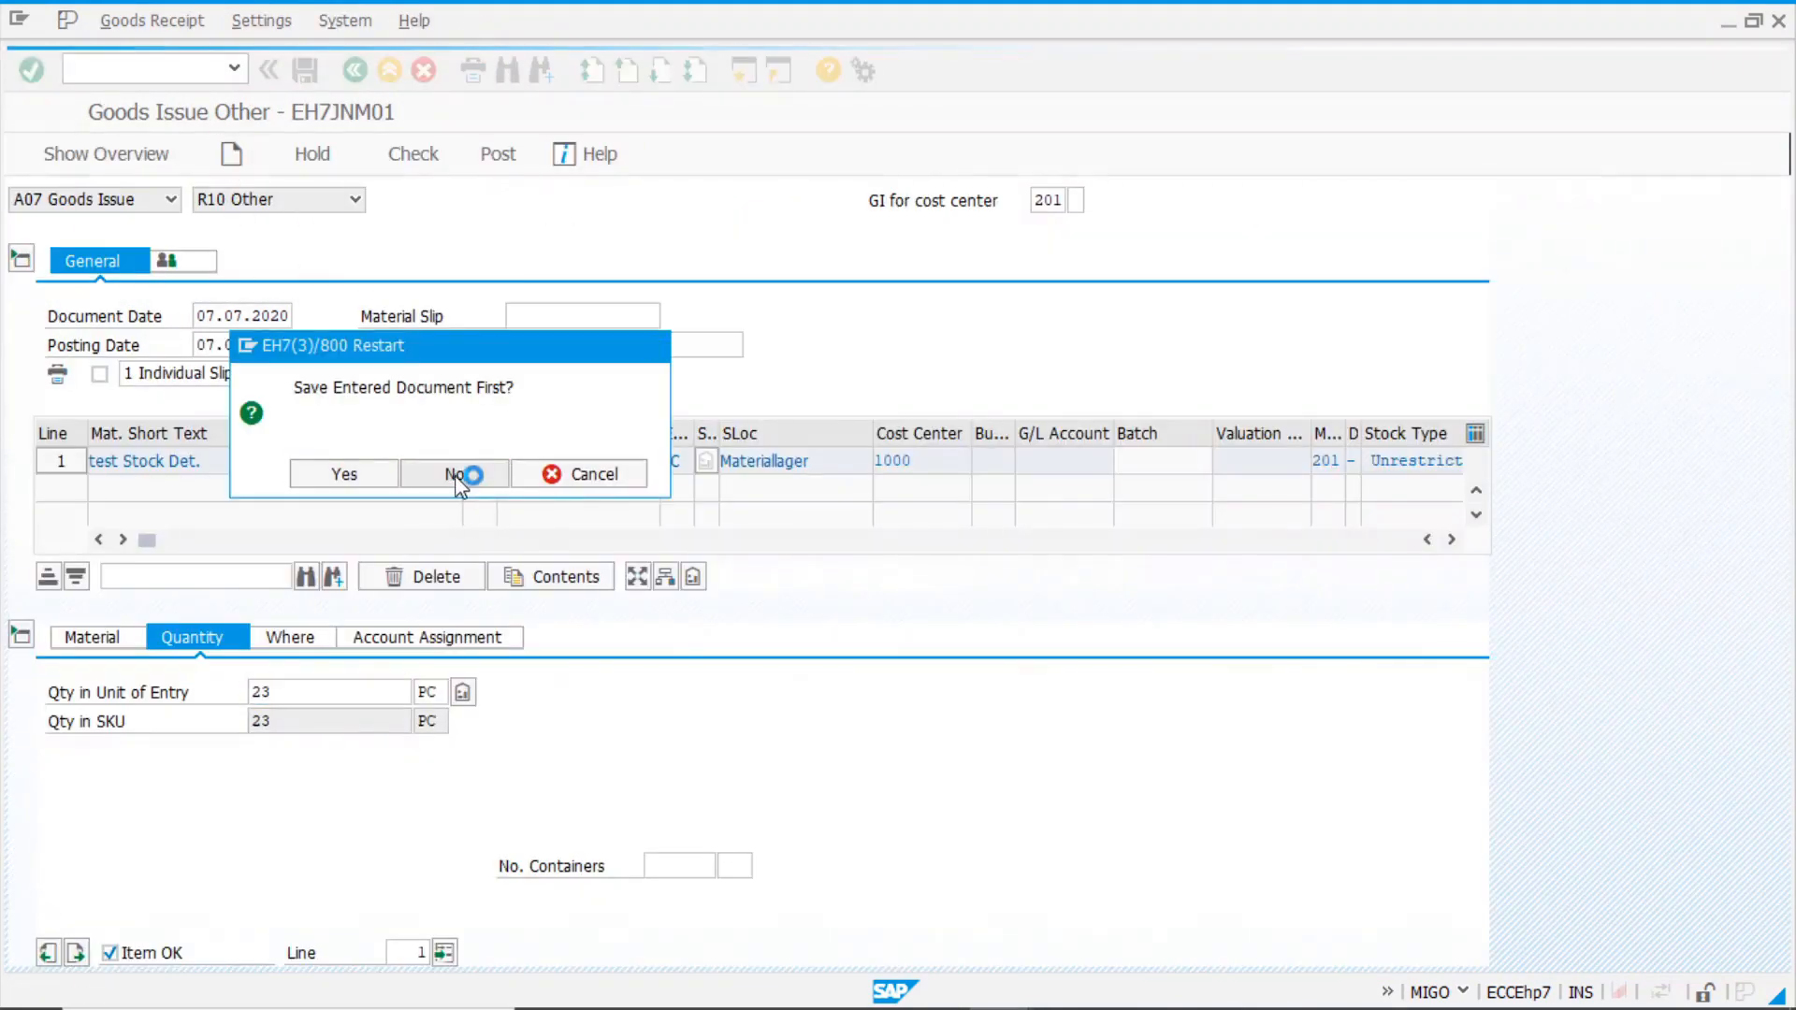
click(458, 475)
click(171, 200)
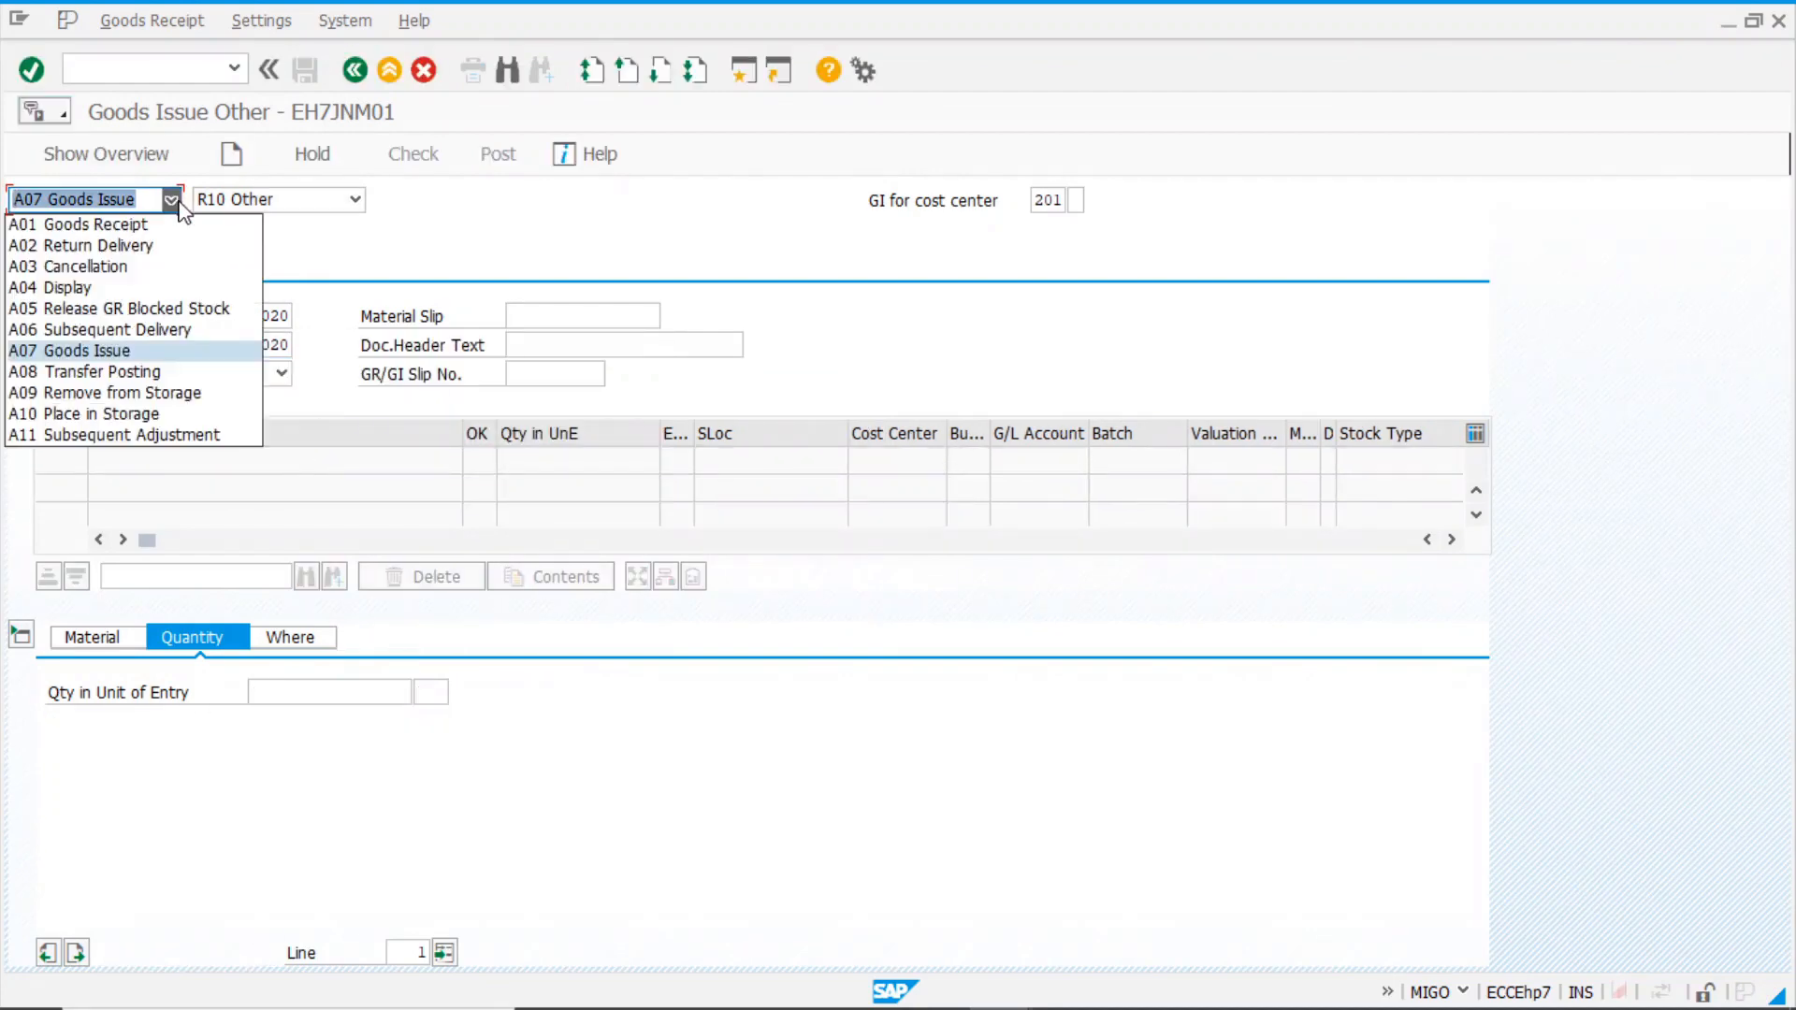
click(94, 224)
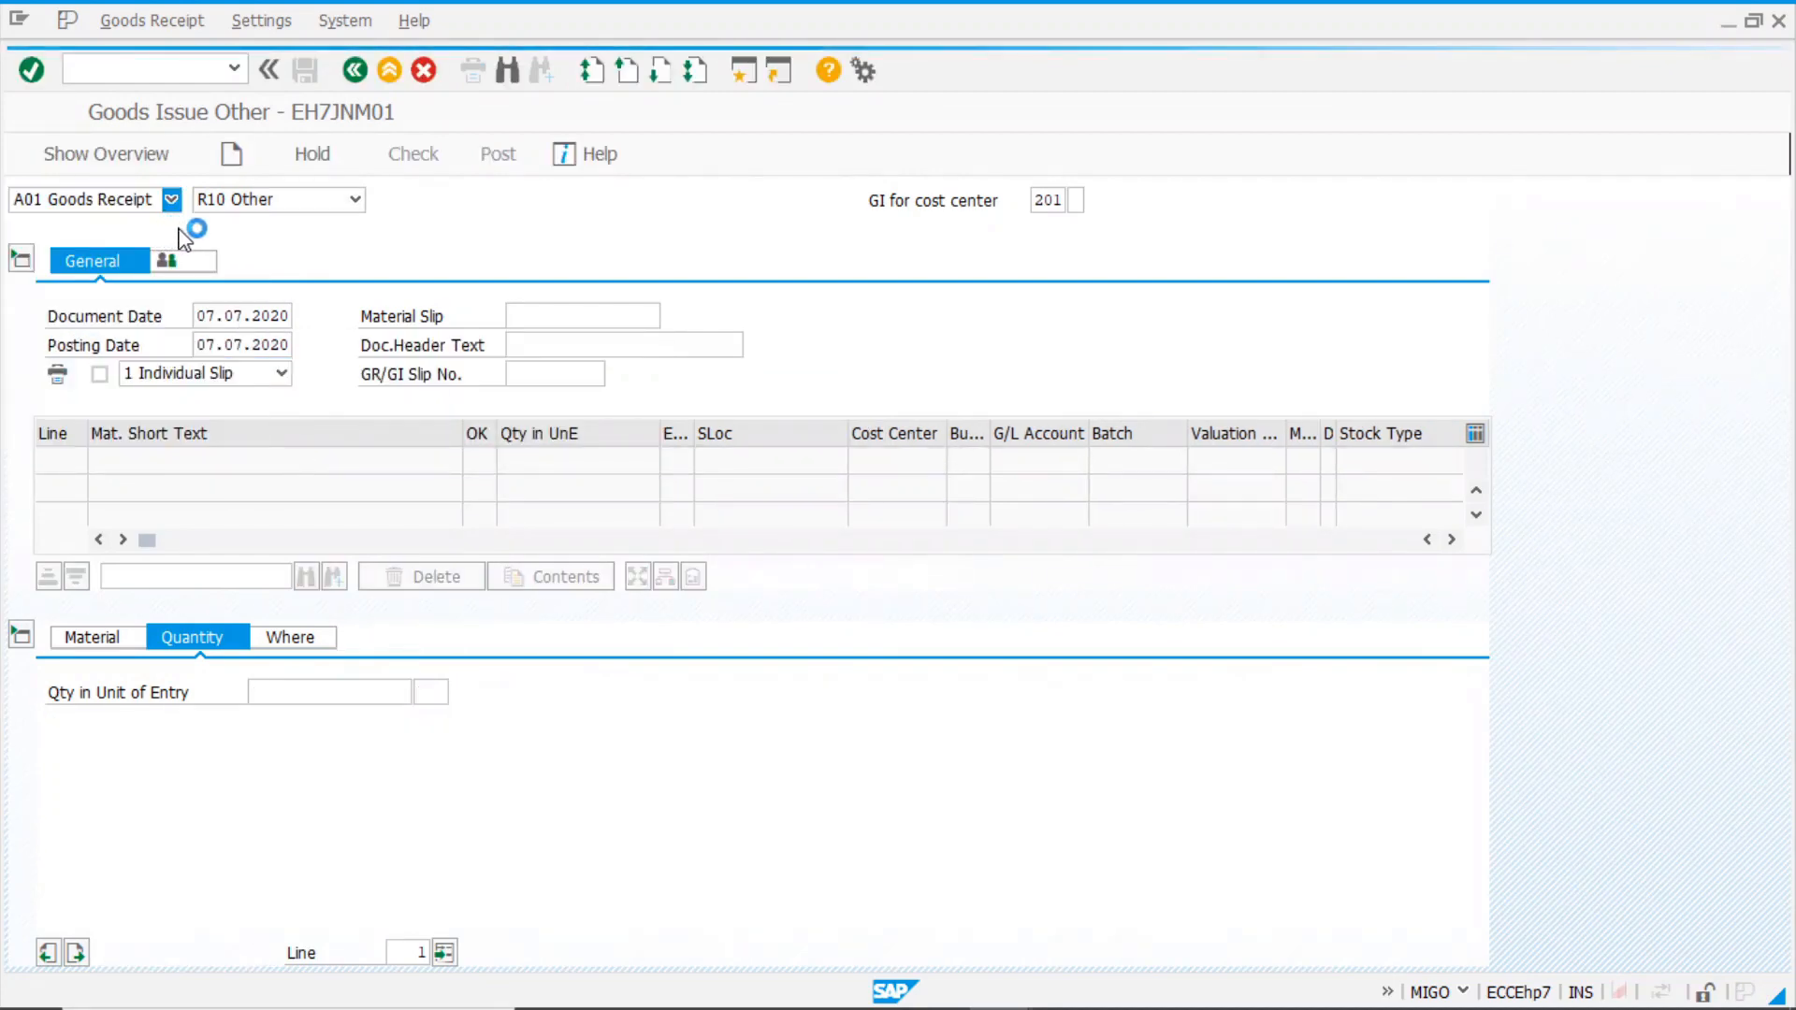
- Enter material 6000162 in the goods receipt with a quantity in unit of entry of 2
click(101, 640)
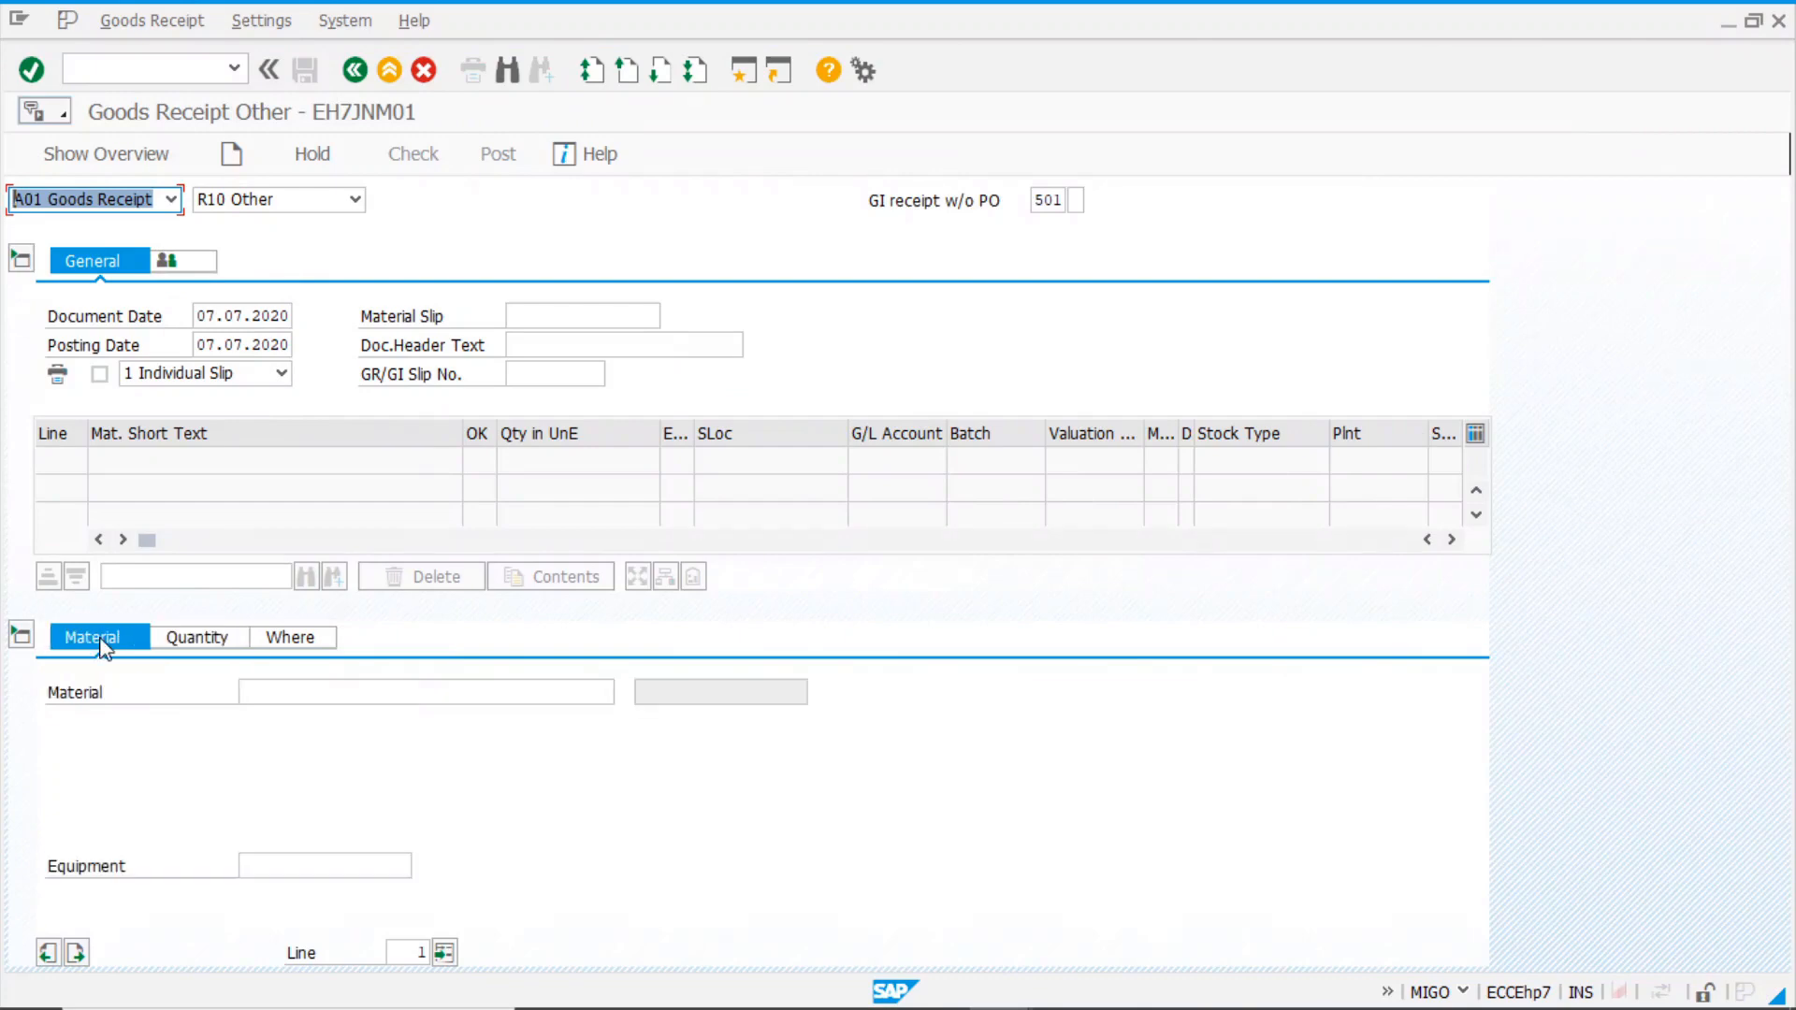
click(290, 700)
click(283, 716)
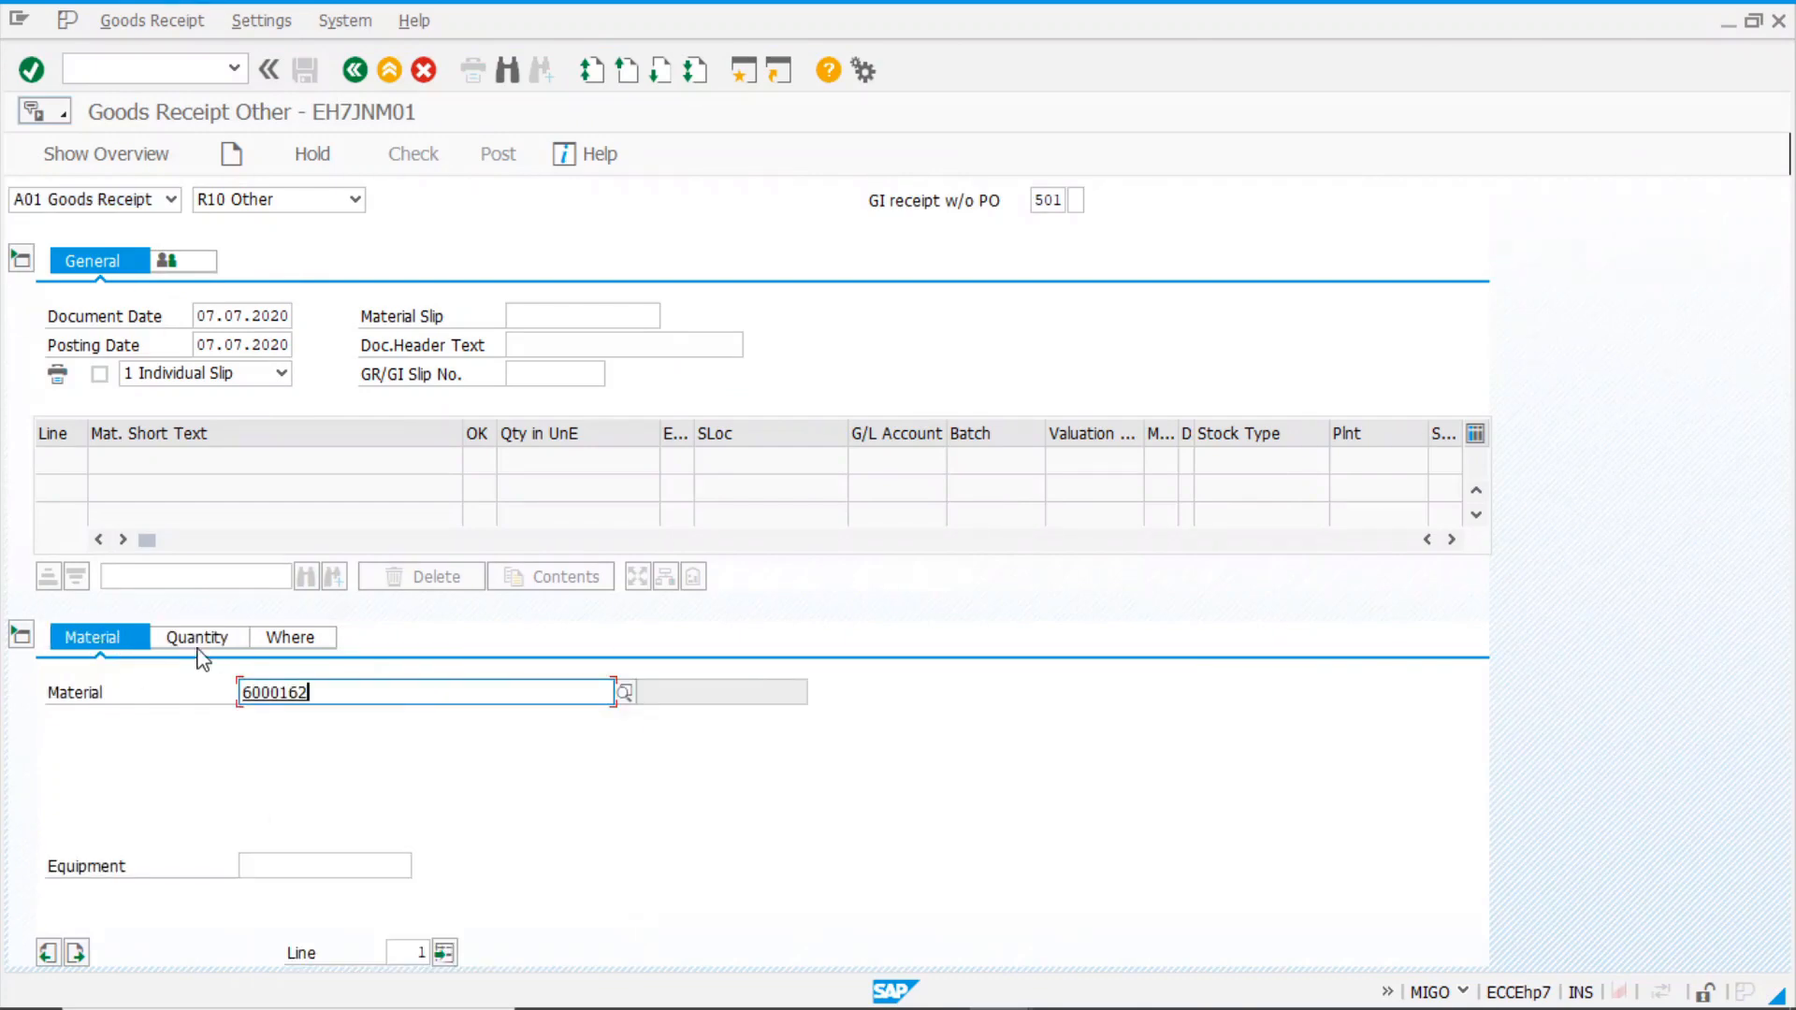
click(196, 638)
click(274, 694)
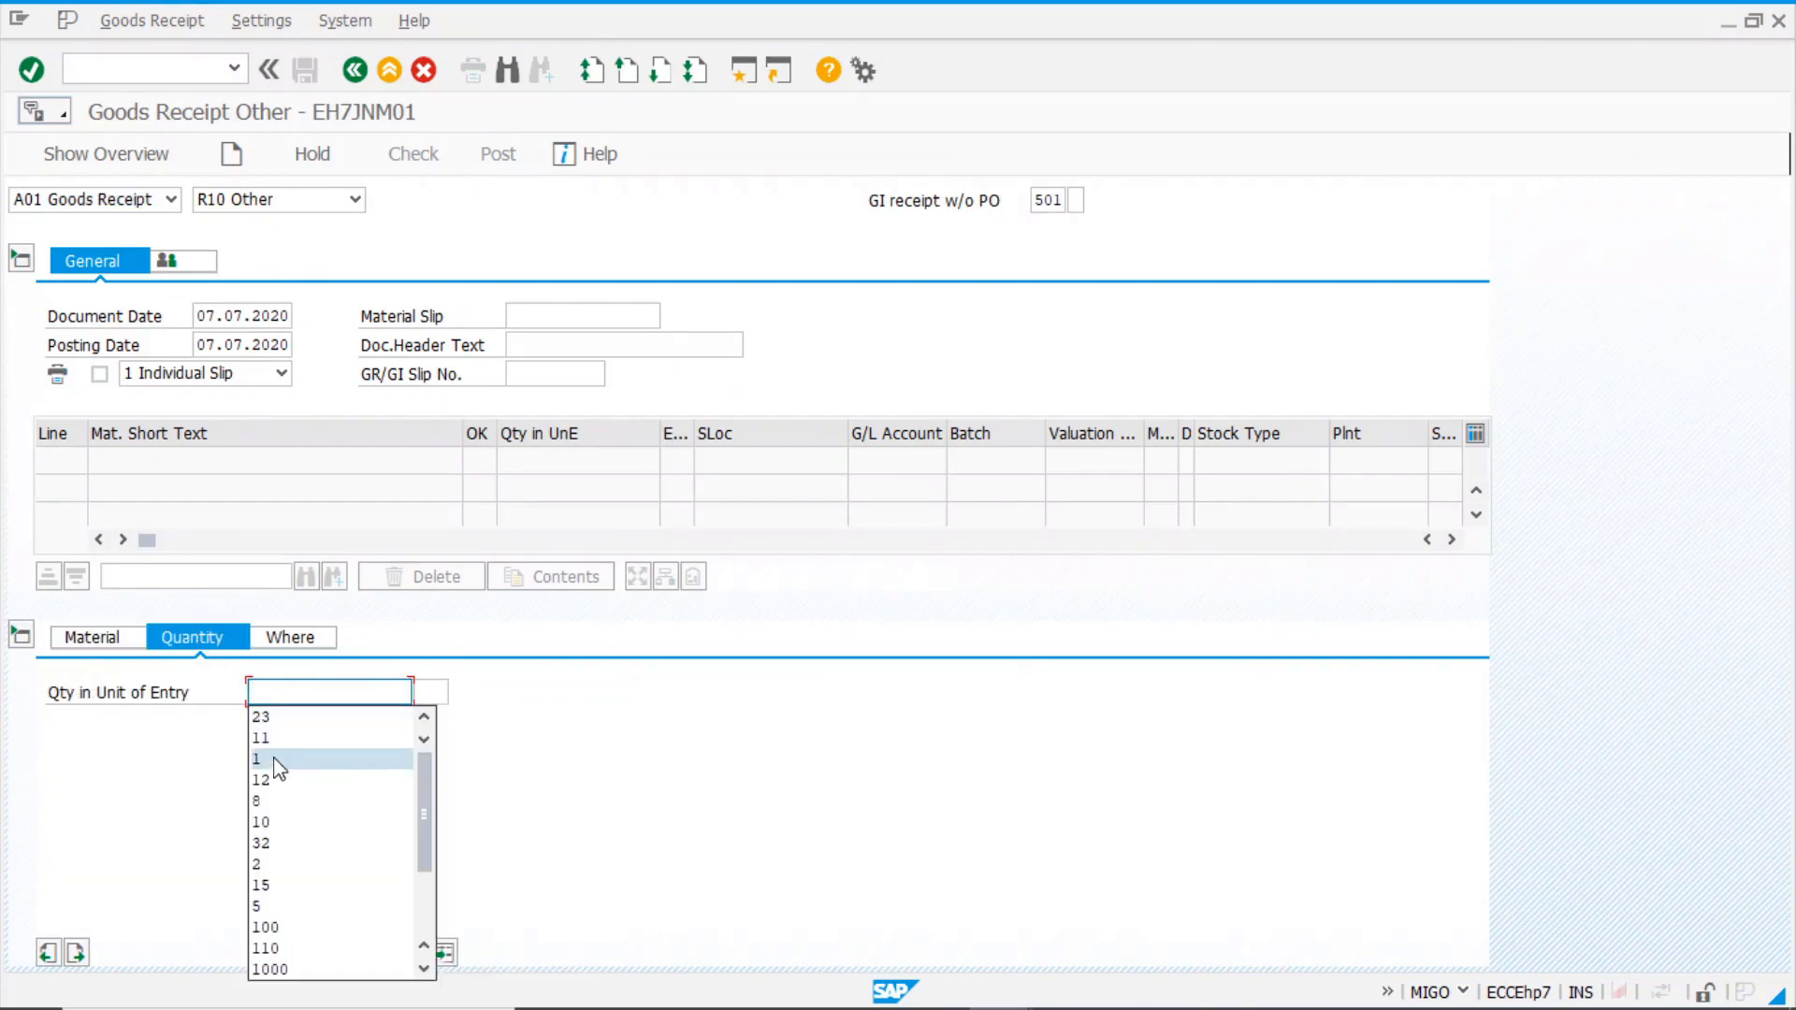
click(252, 692)
text(2000)
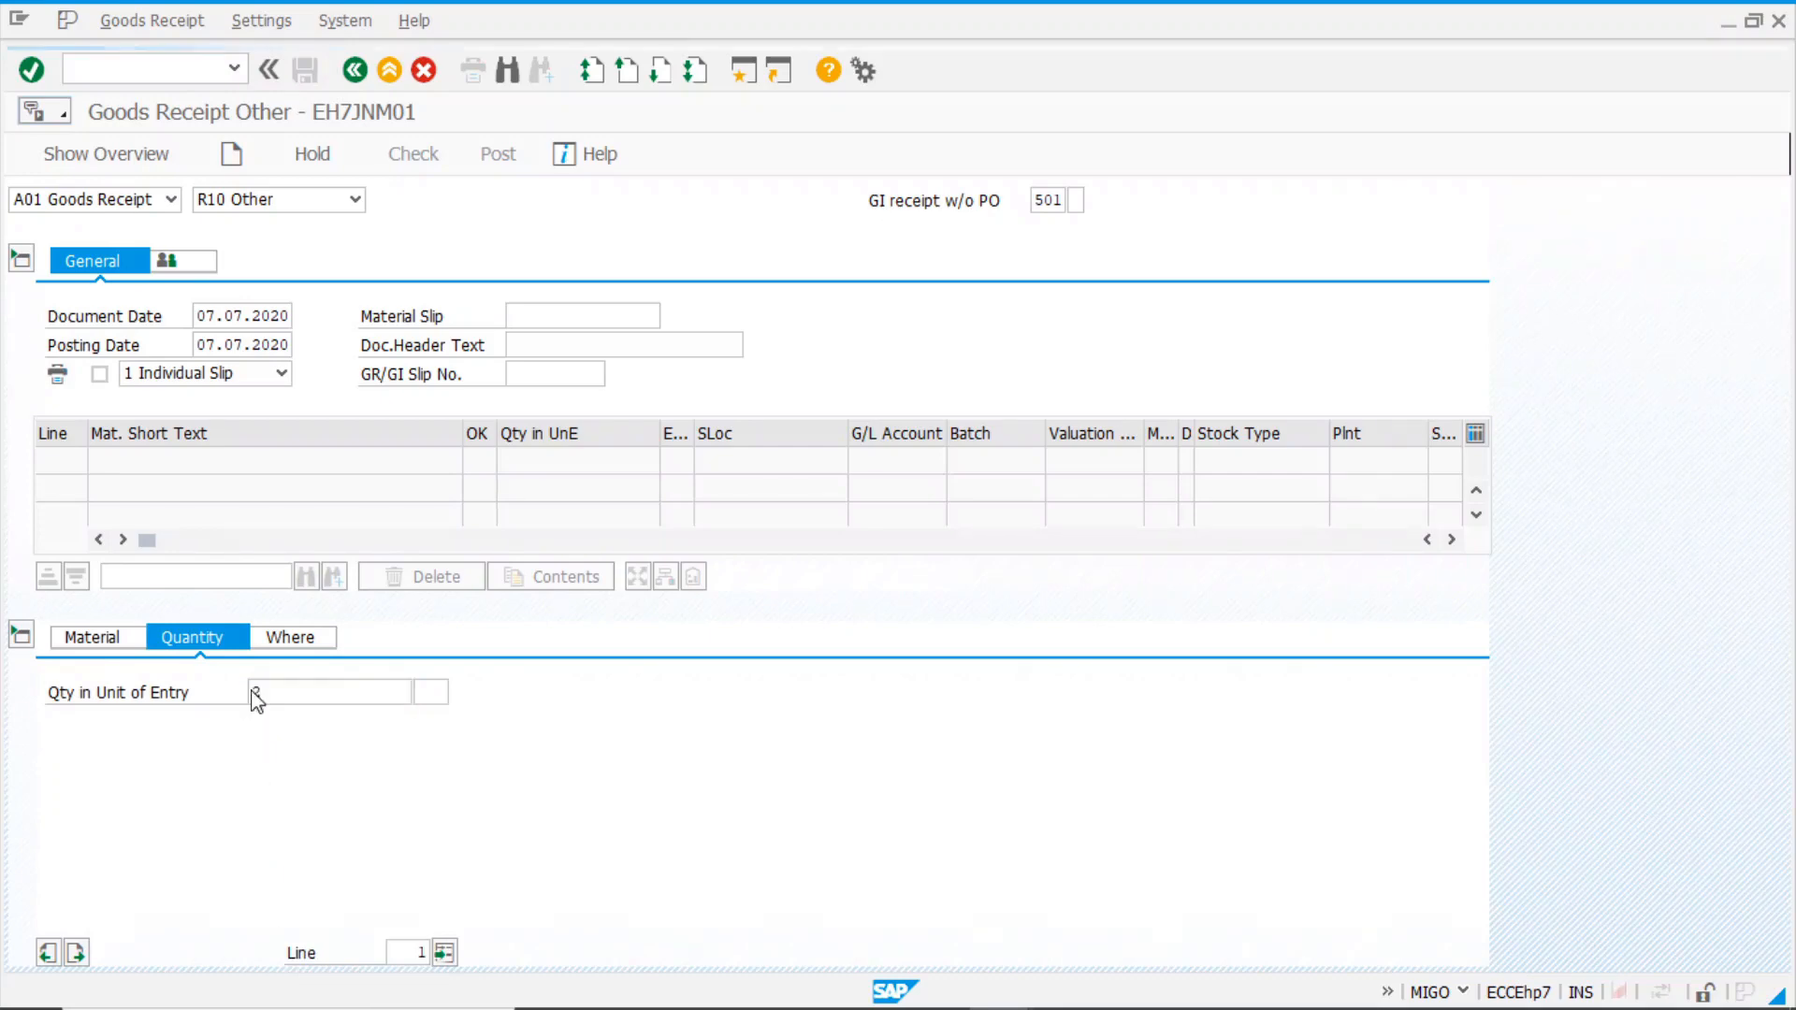
key(Return)
- Set the item's movement type to 561, plant to 1000 and storage location to 0001, and confirm the entries
click(331, 648)
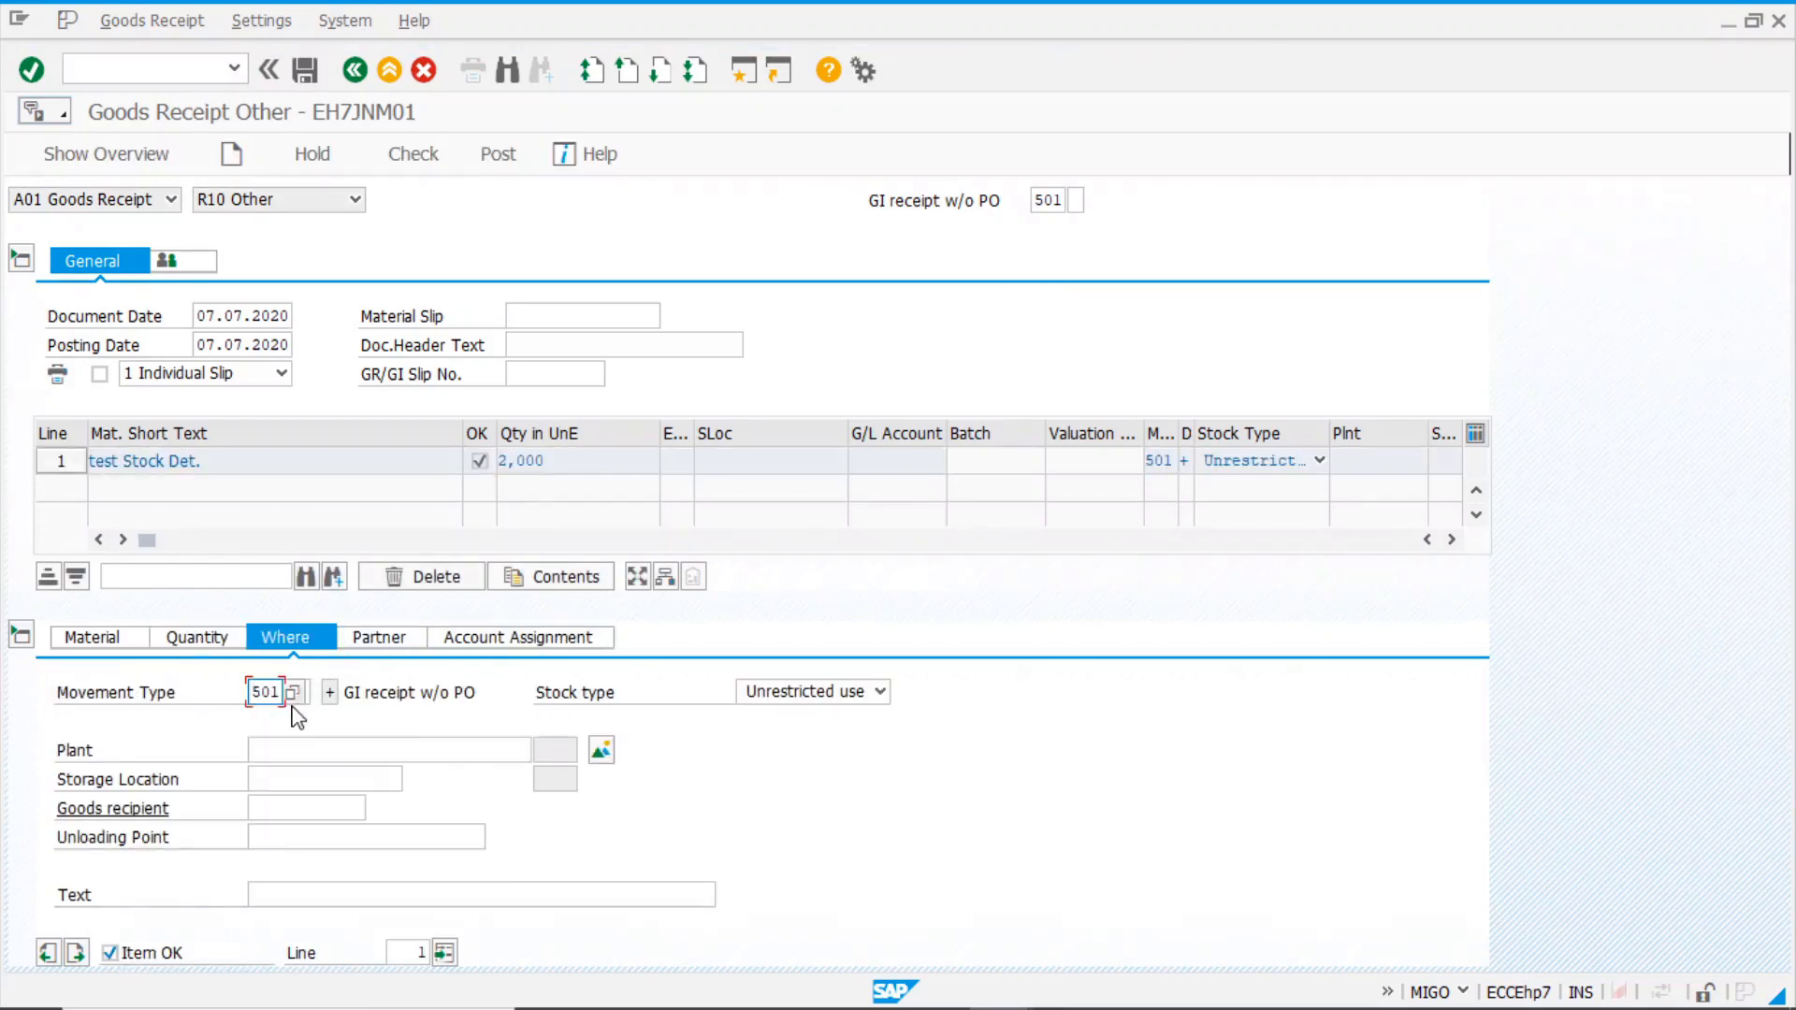
click(261, 748)
click(276, 769)
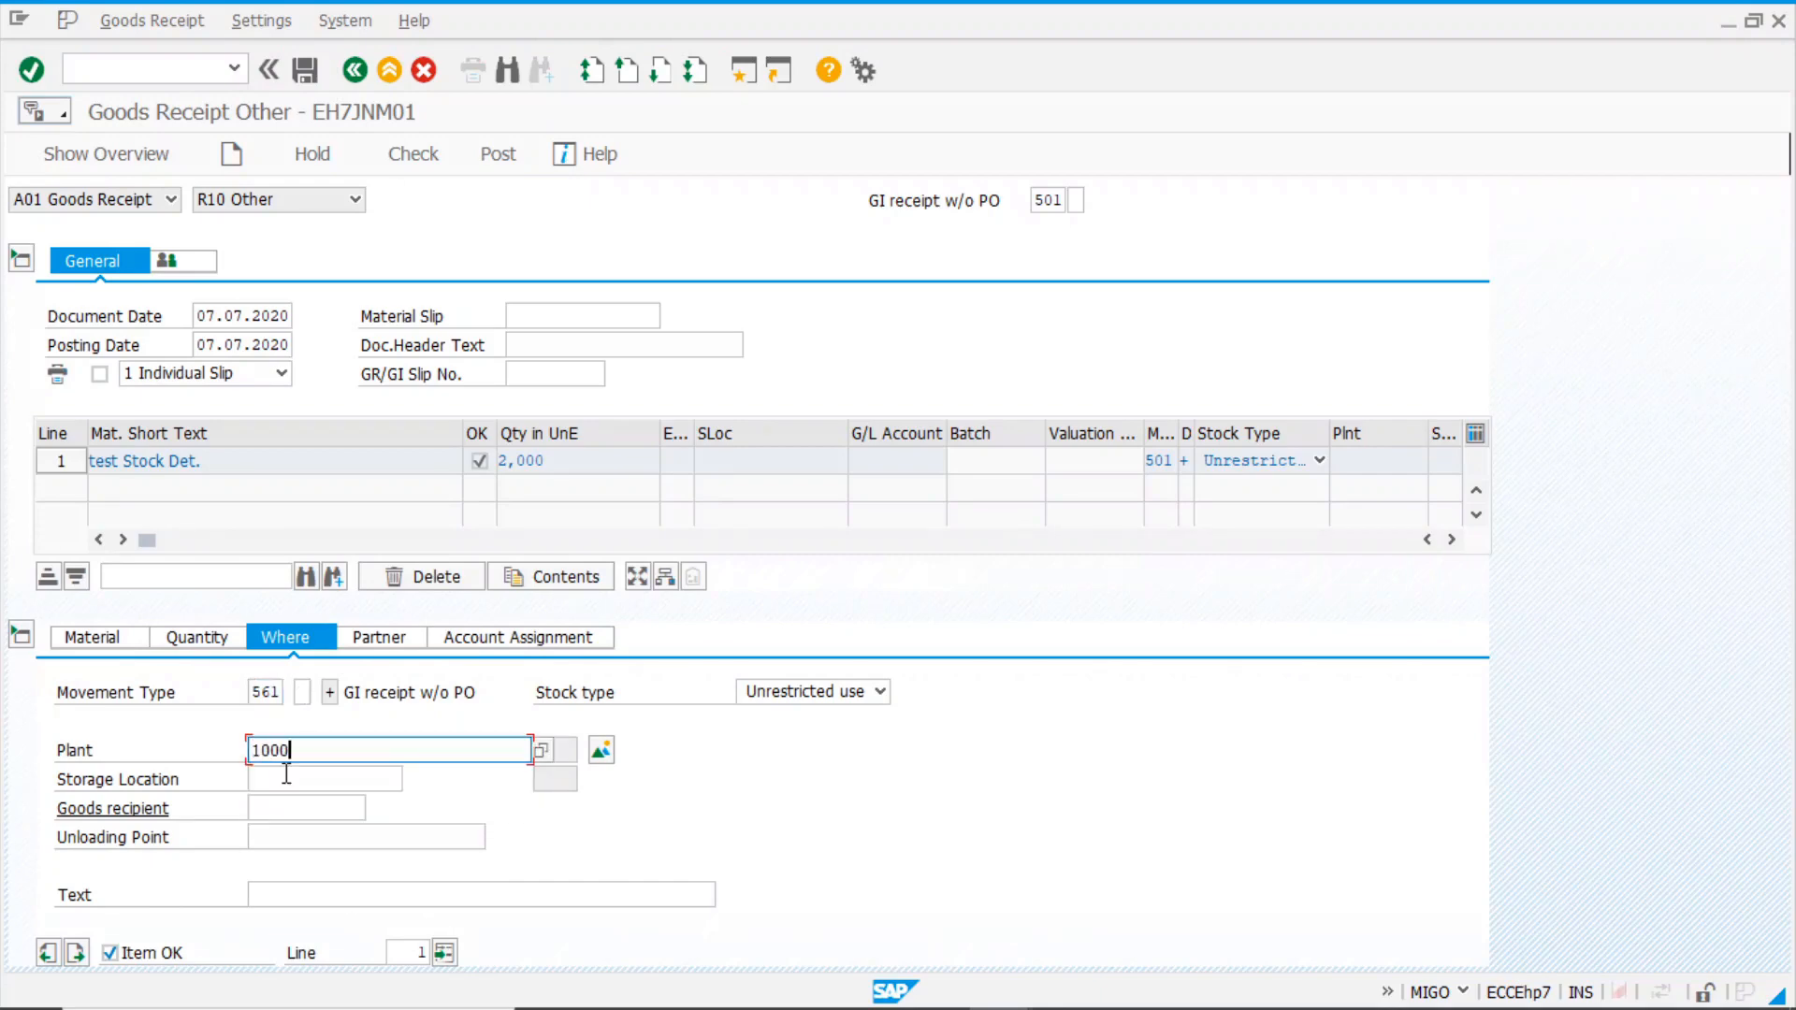
click(281, 782)
click(281, 801)
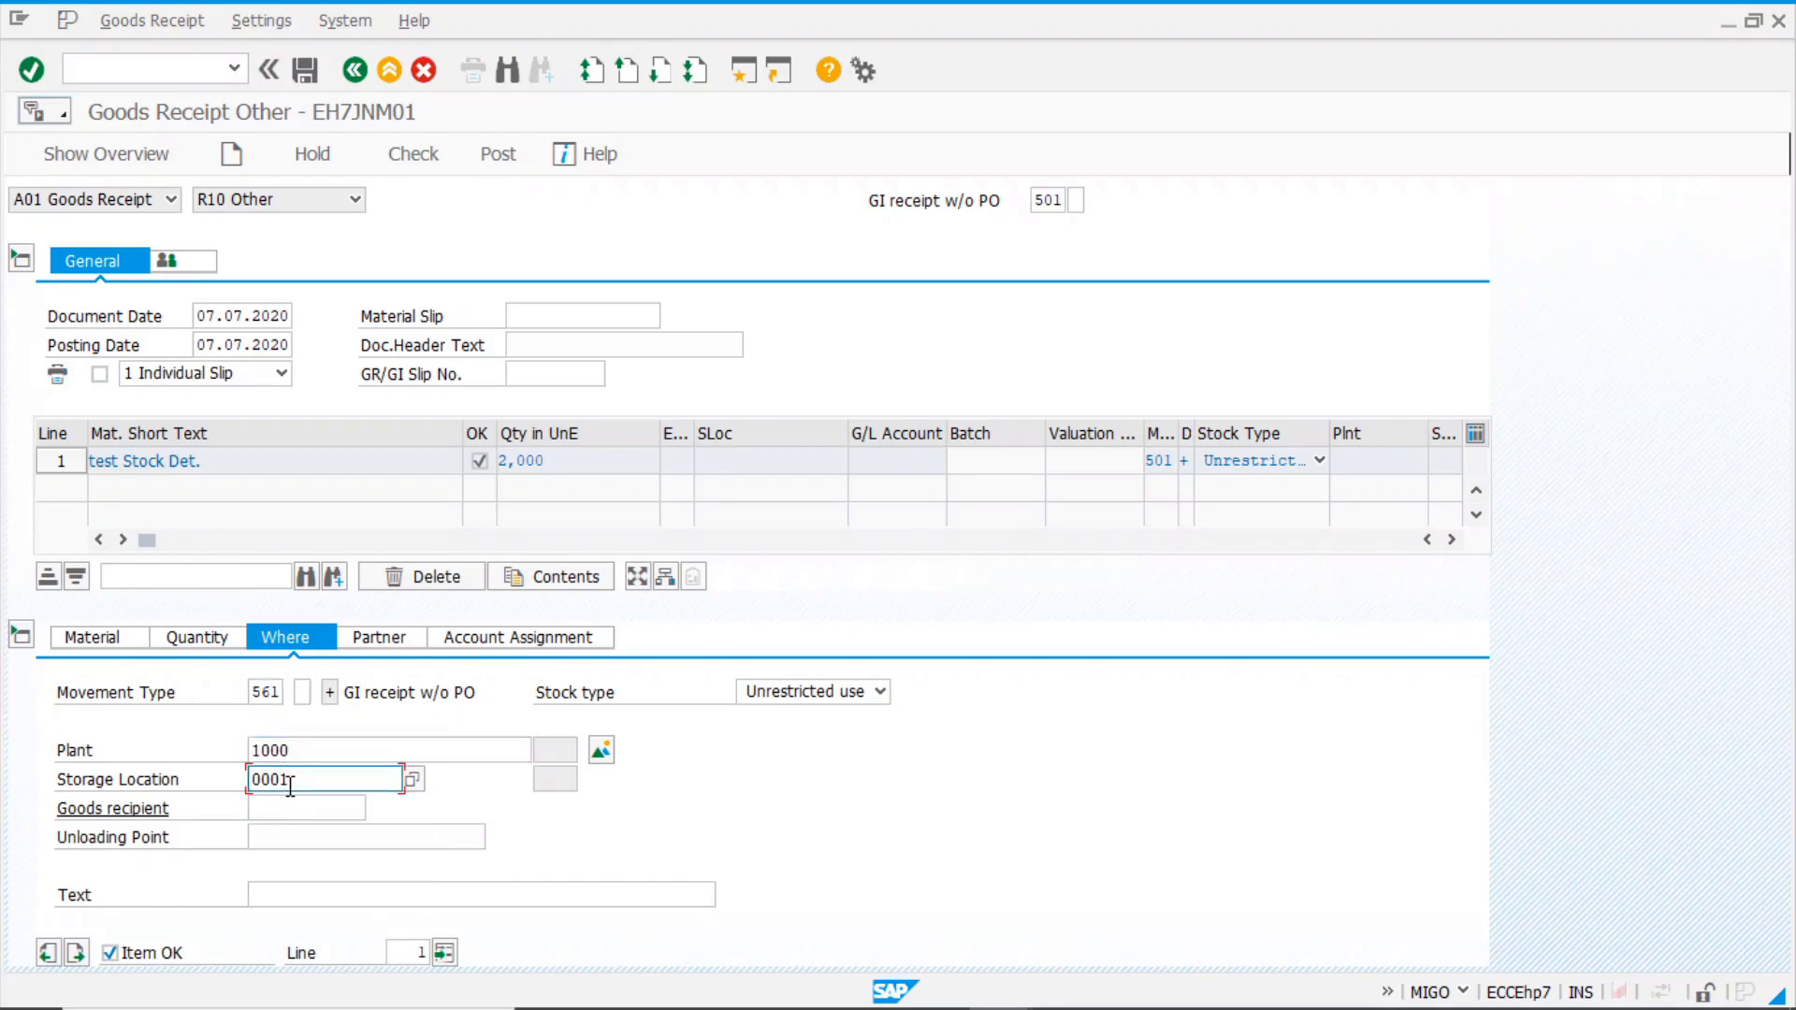
key(Return)
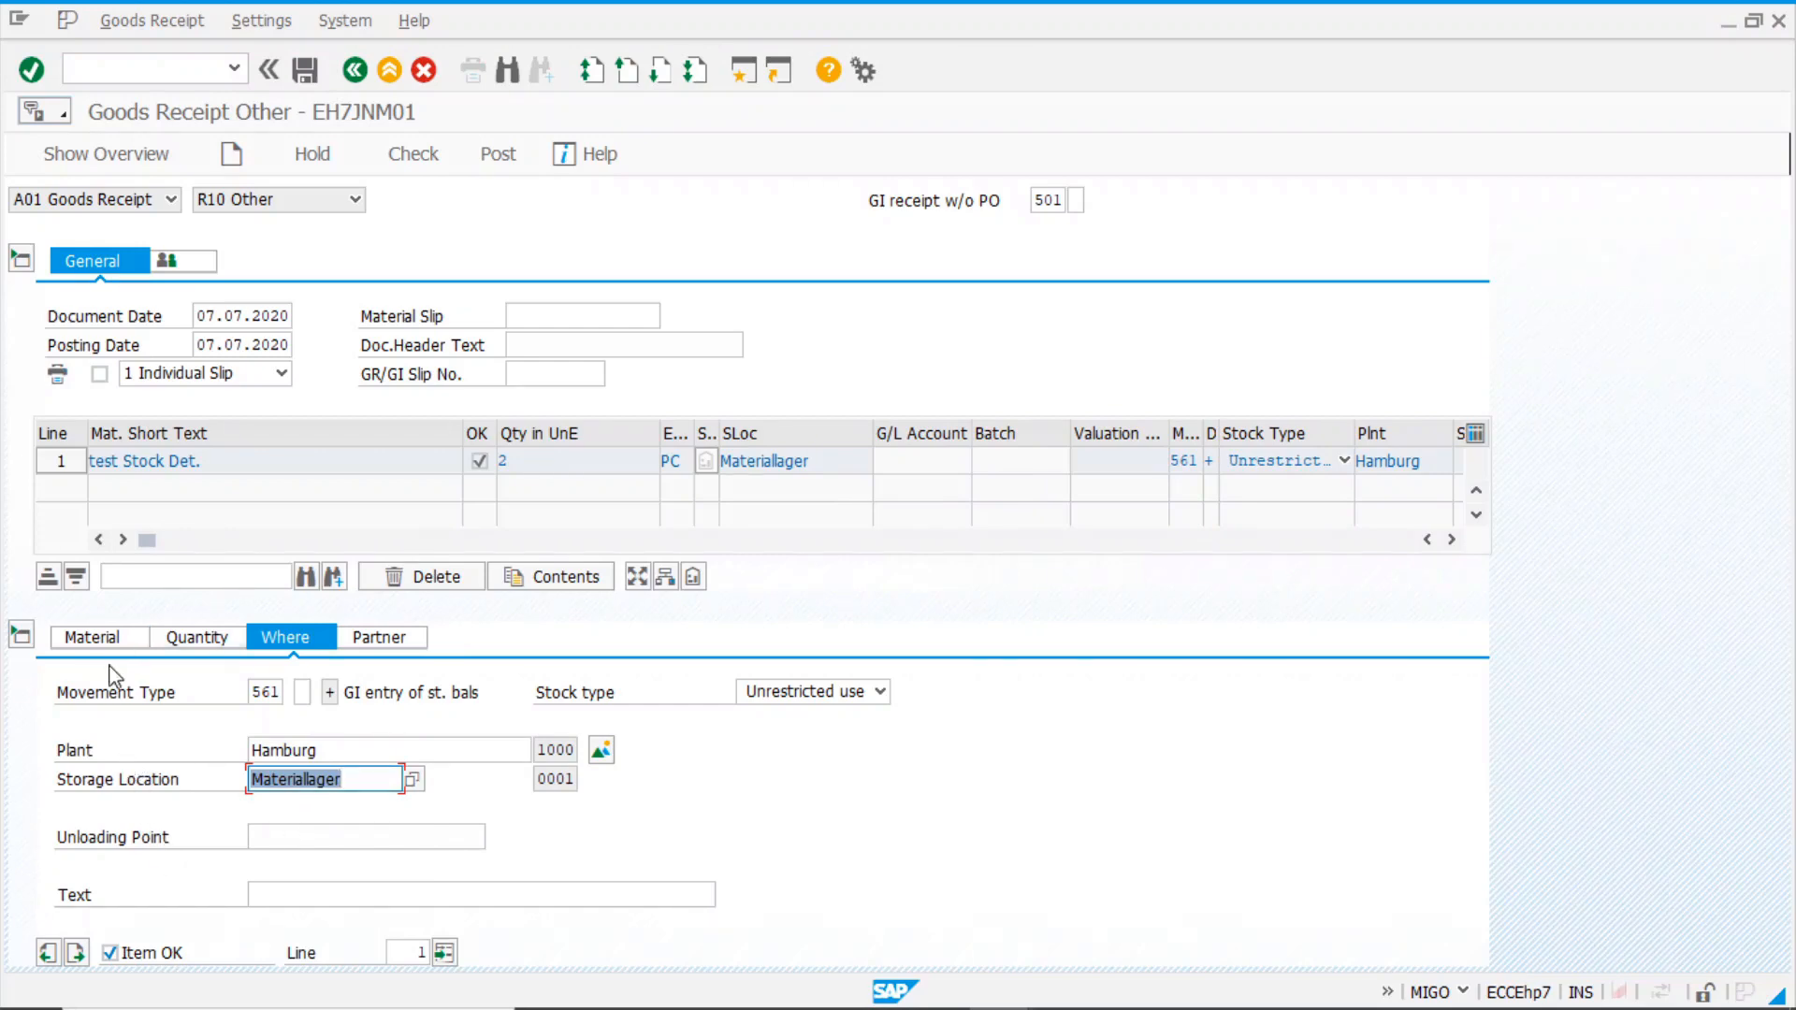
- Assign valuation type GRADE B to the goods receipt item for material 6000162 and post the document
click(94, 638)
click(673, 787)
click(745, 782)
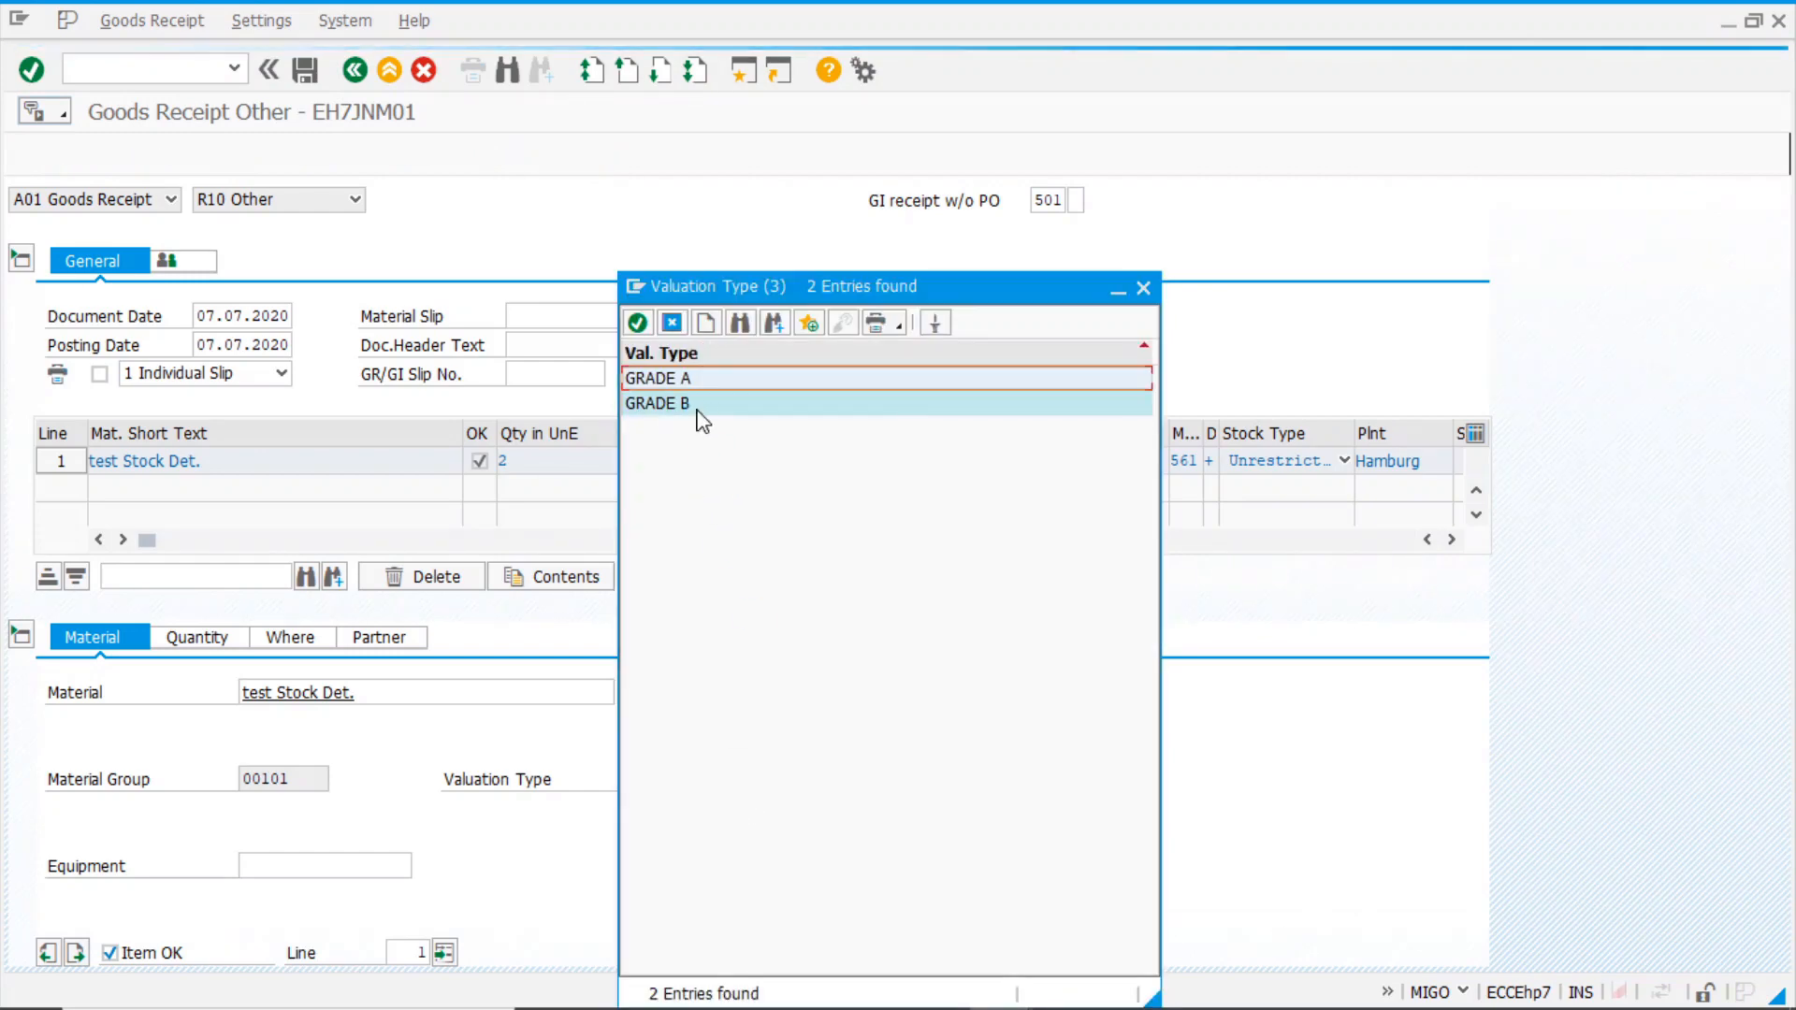
double_click(700, 405)
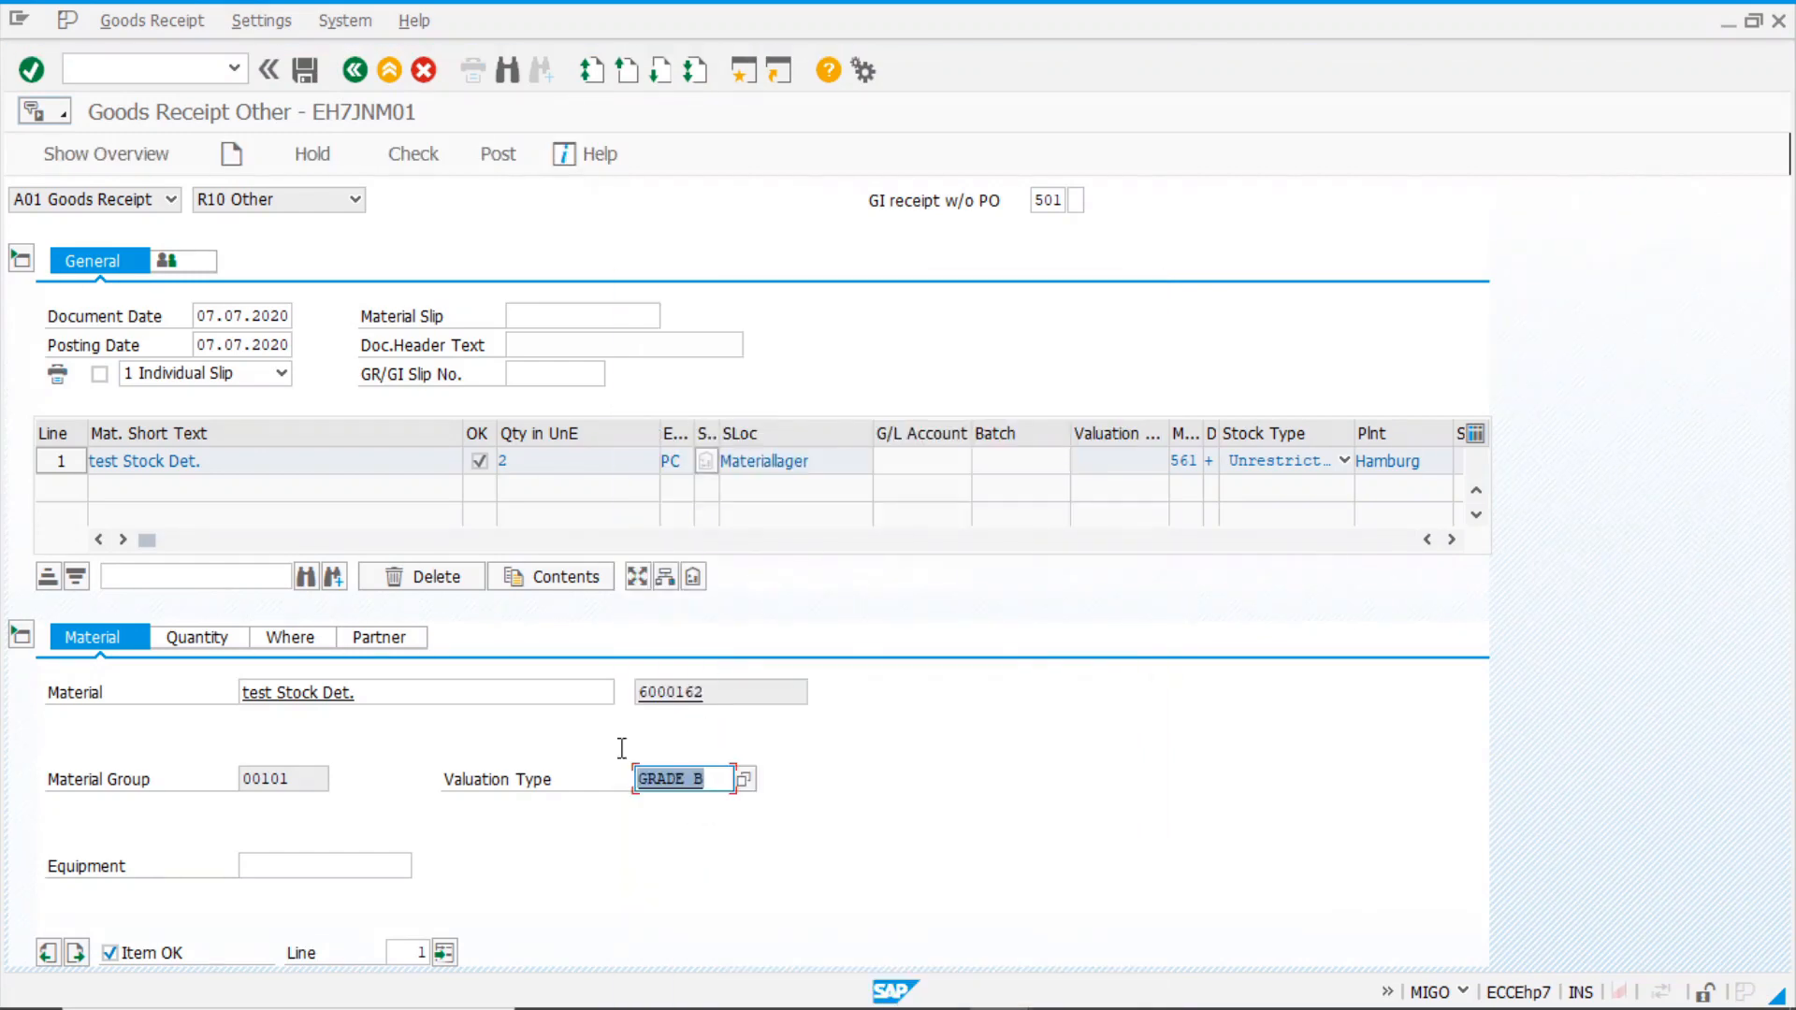
click(497, 154)
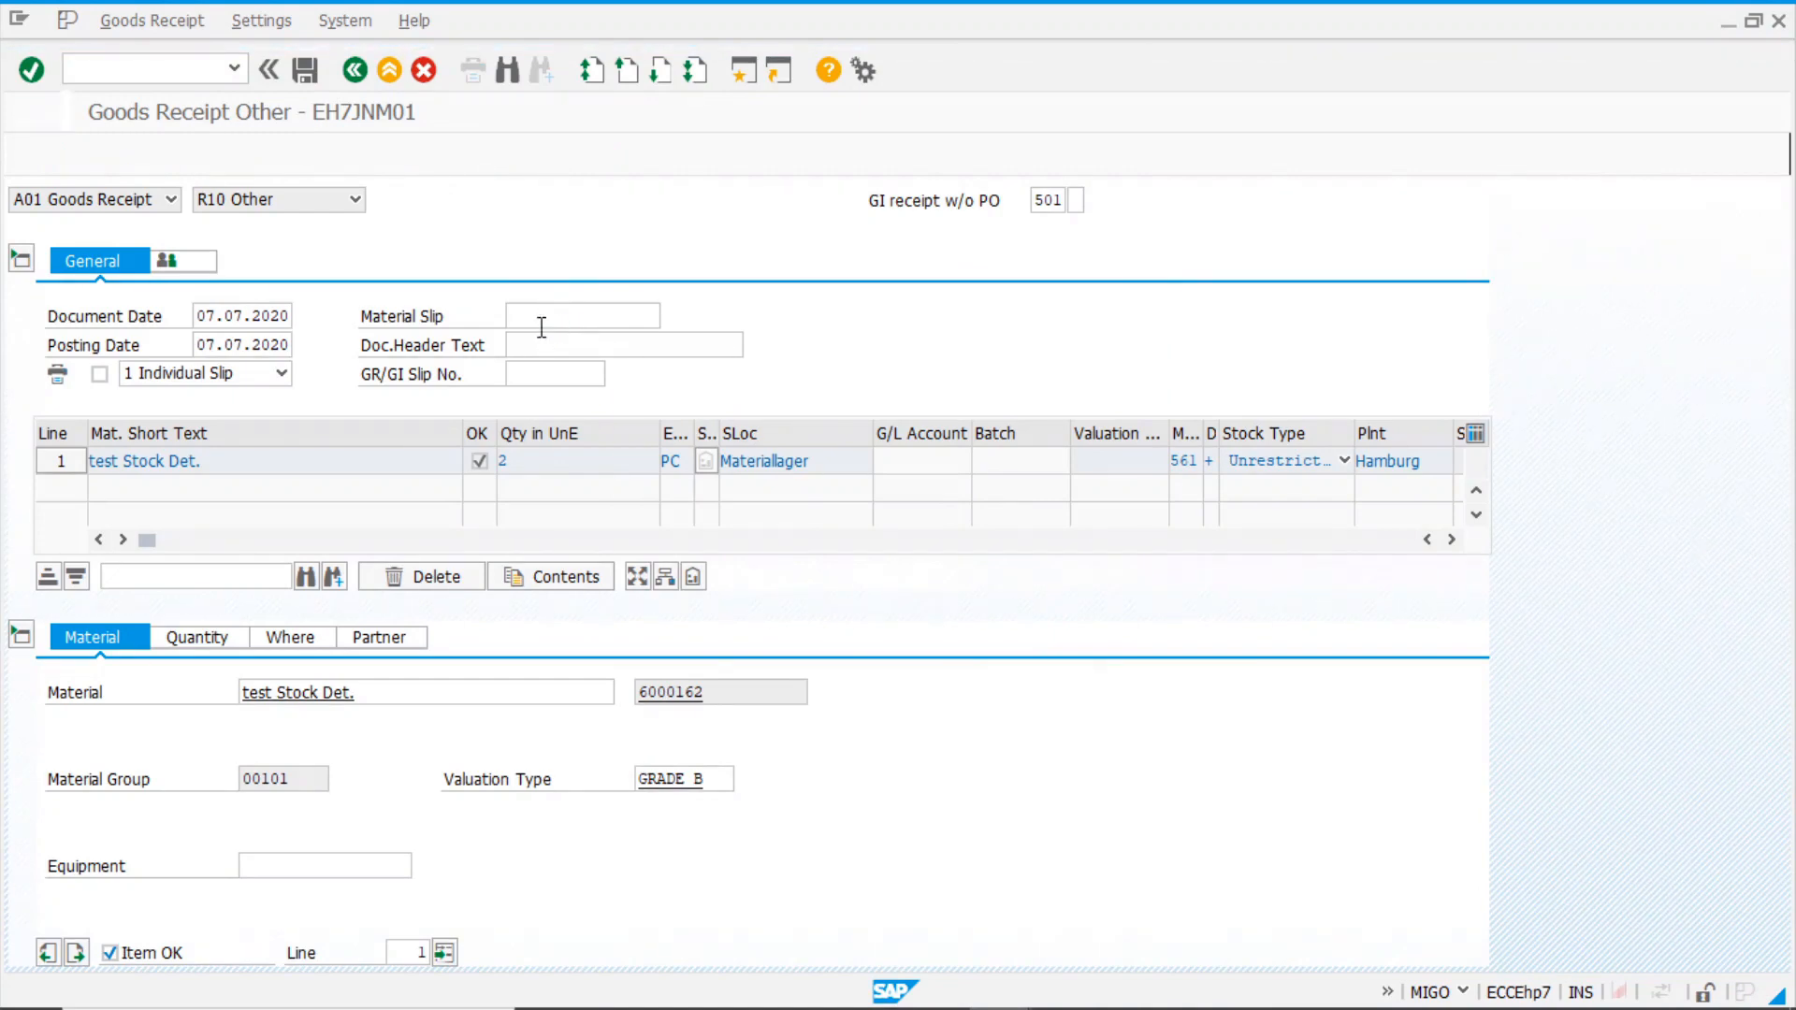
- Go to transaction MMBE and display the stock overview for material 6000162
click(150, 71)
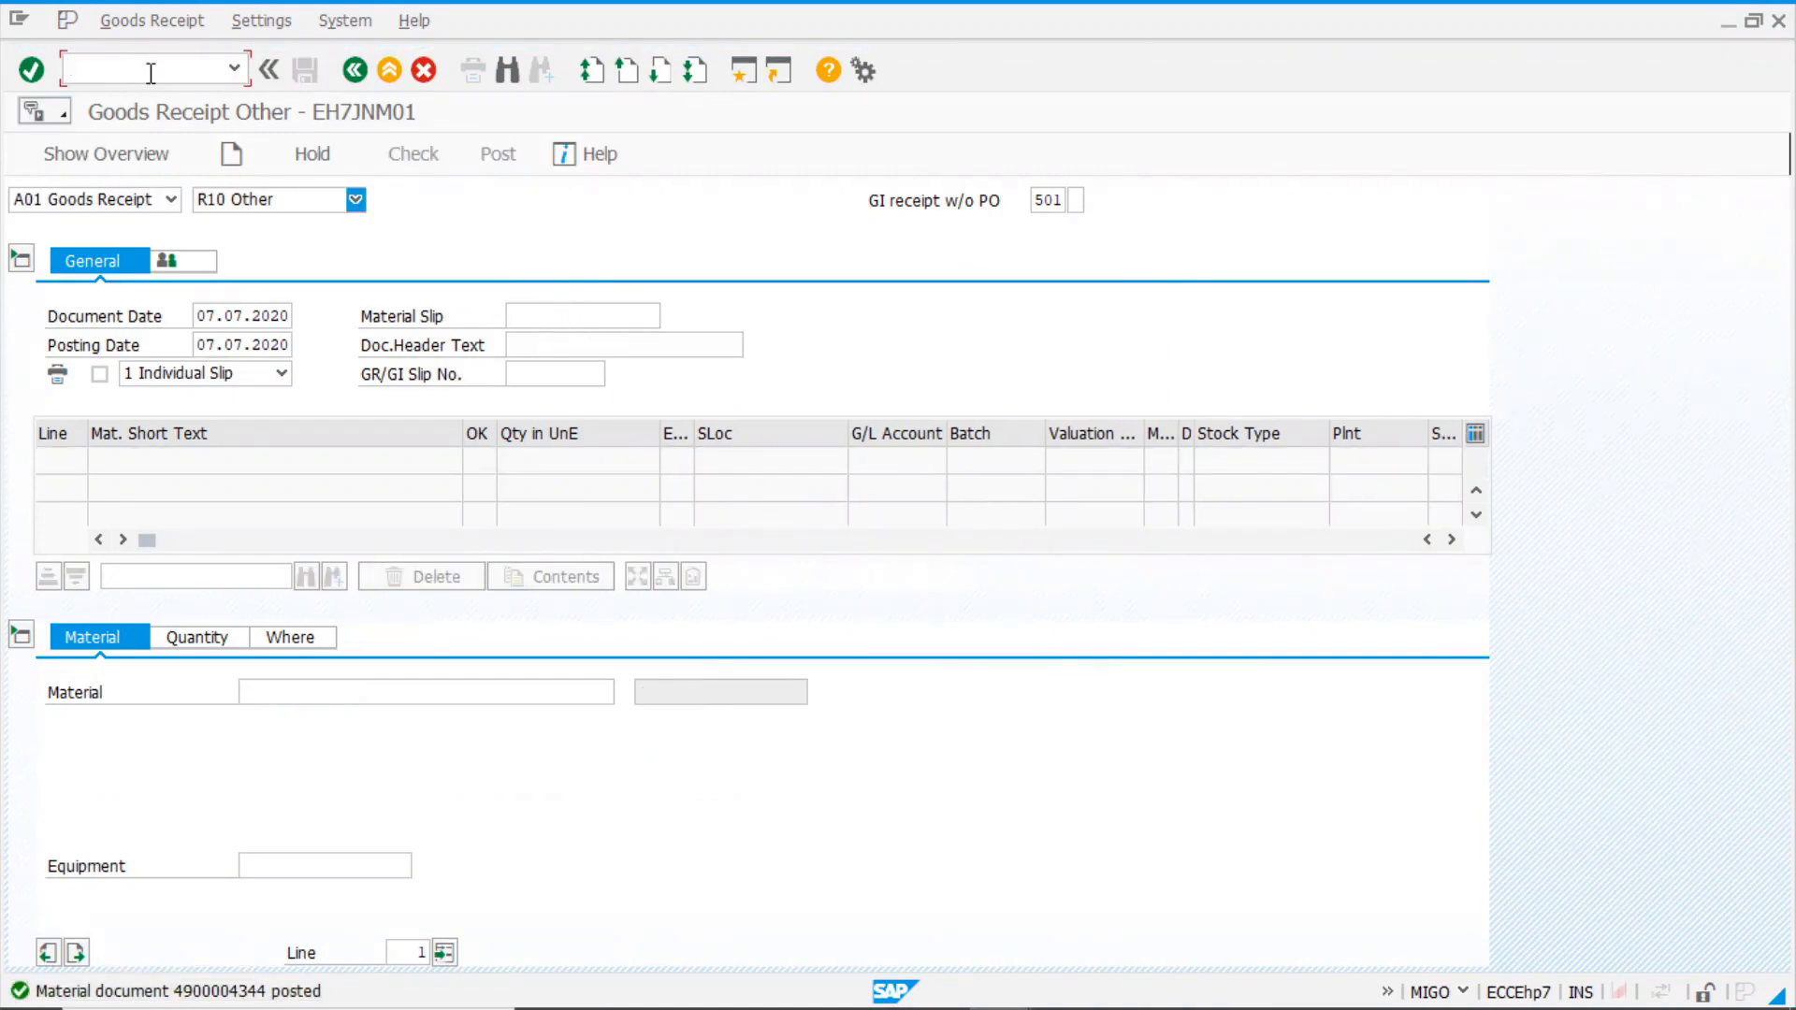
text(/nmmbe)
key(Return)
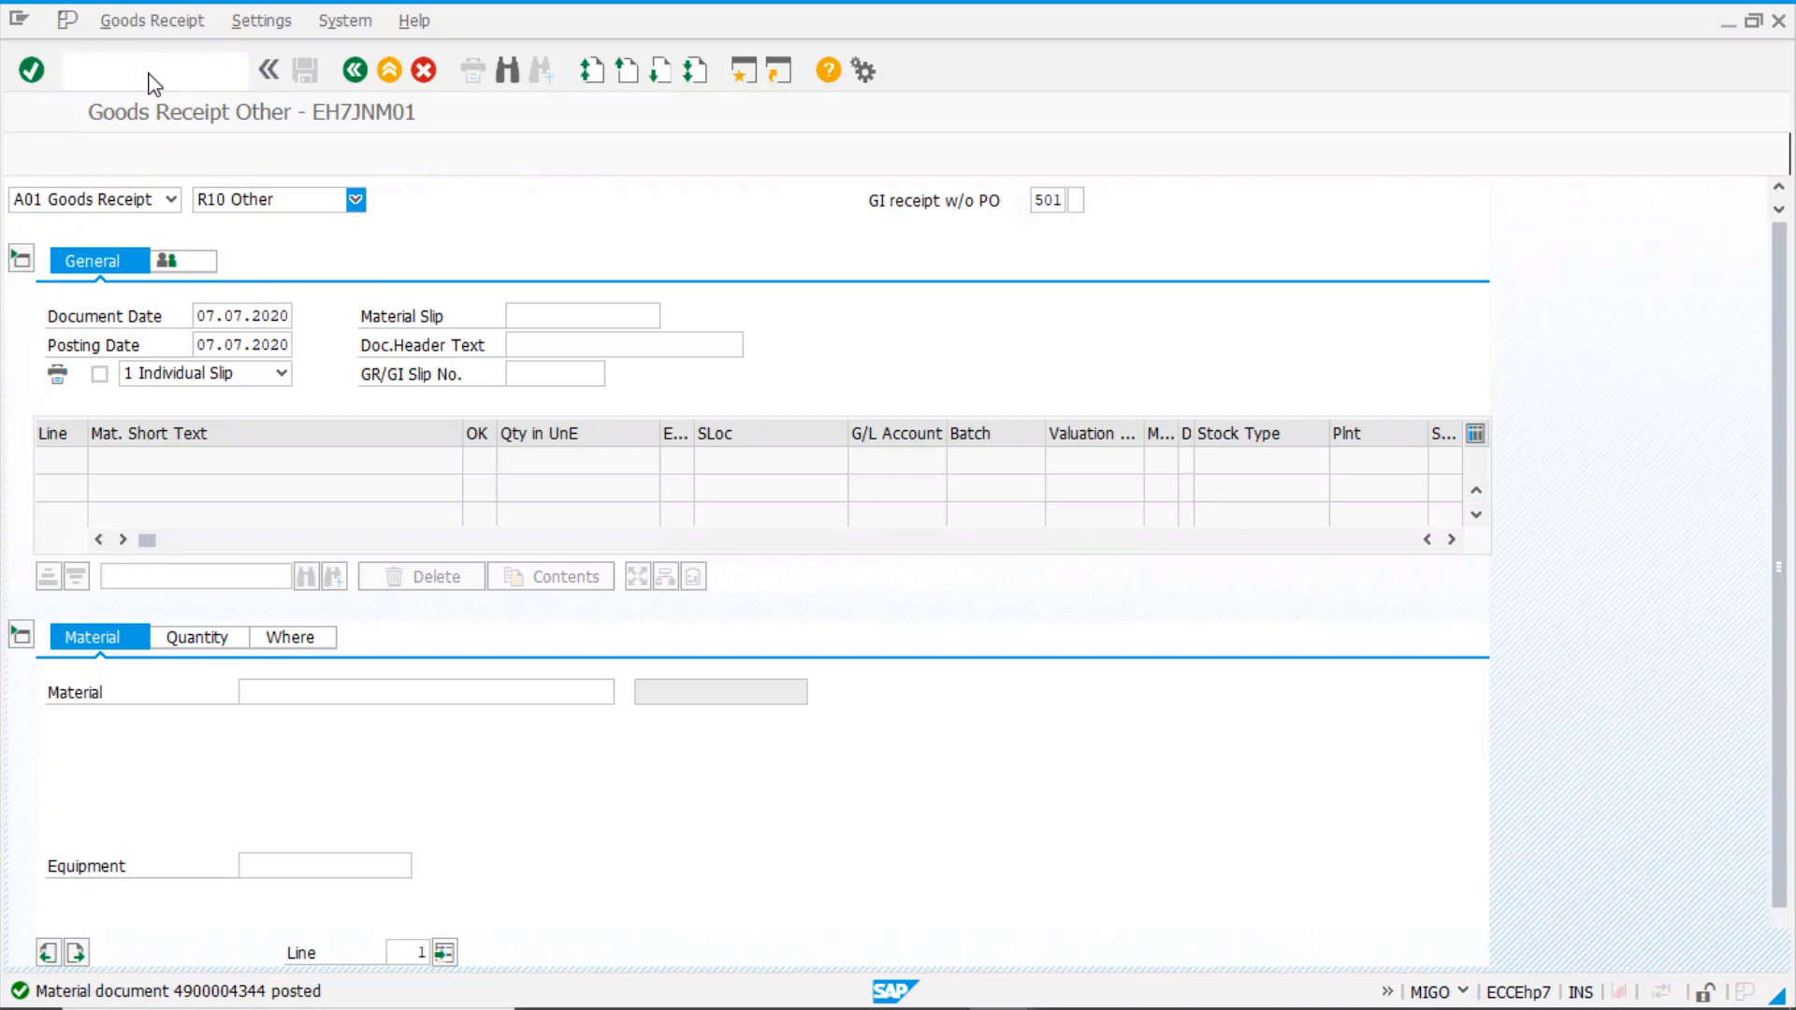
click(35, 152)
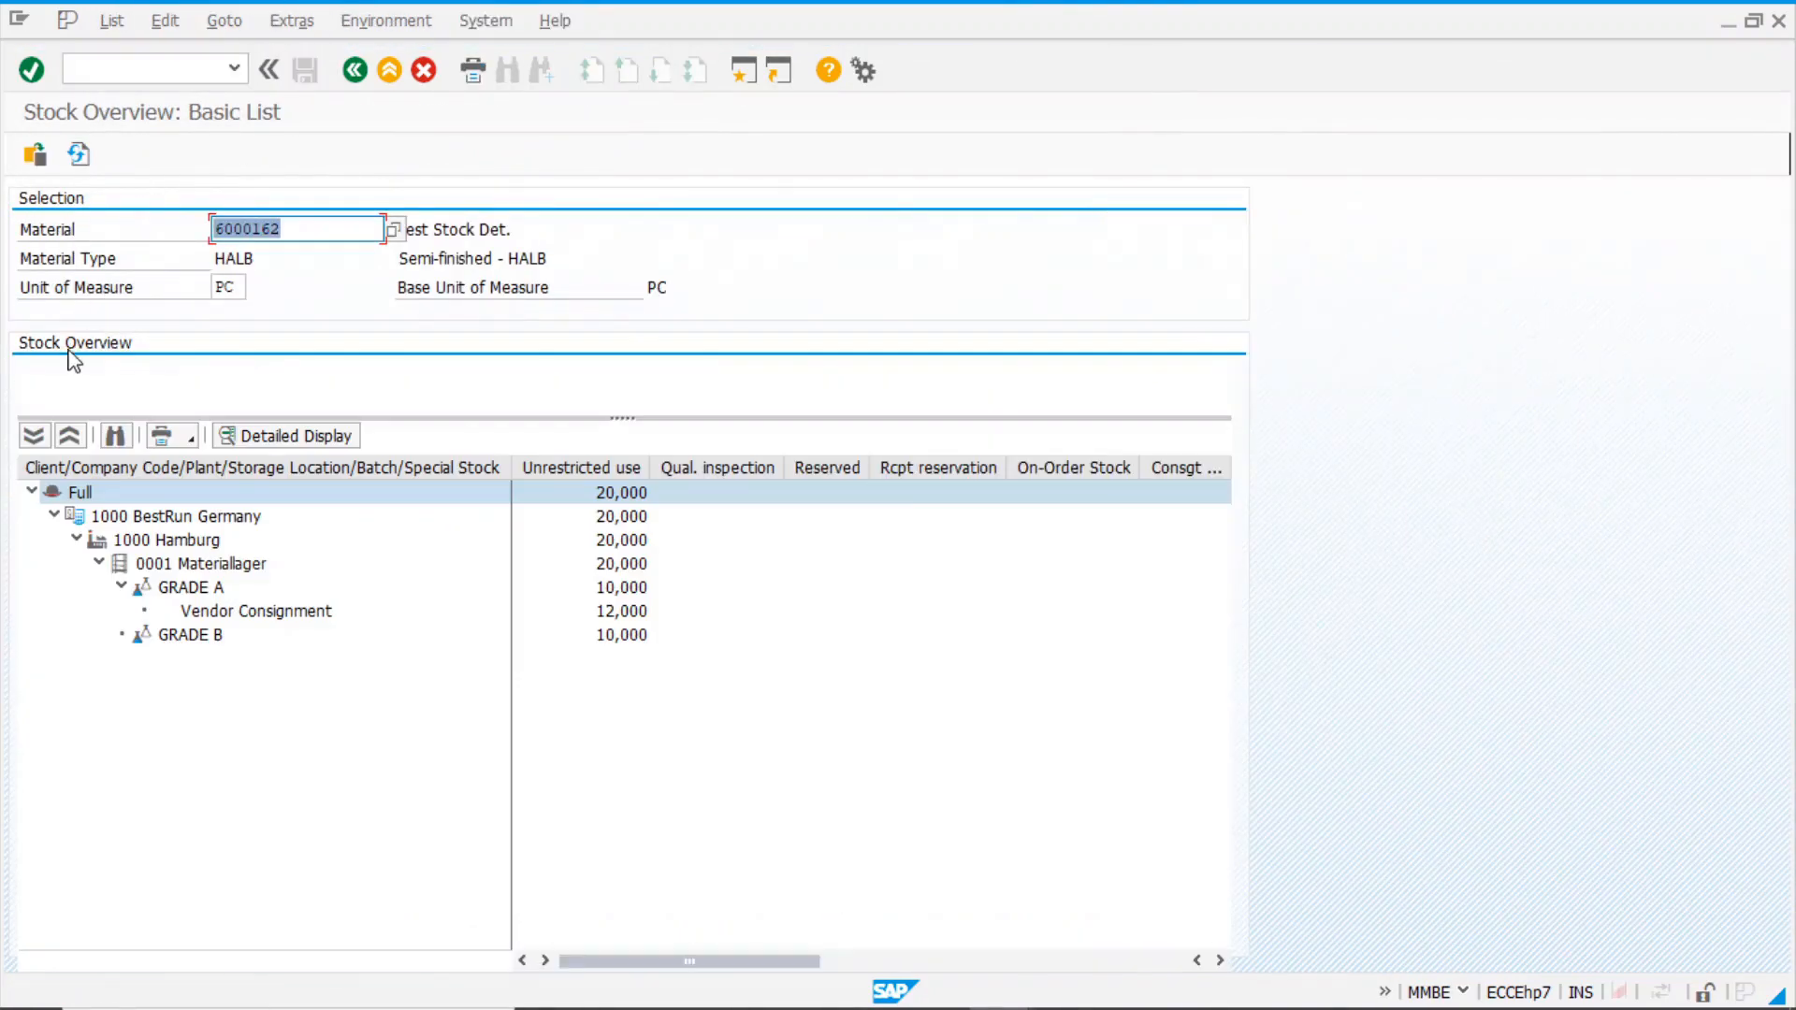
- Compare the unrestricted-use stock of GRADE A, its vendor consignment and GRADE B in storage location 0001 Materiallager
click(99, 565)
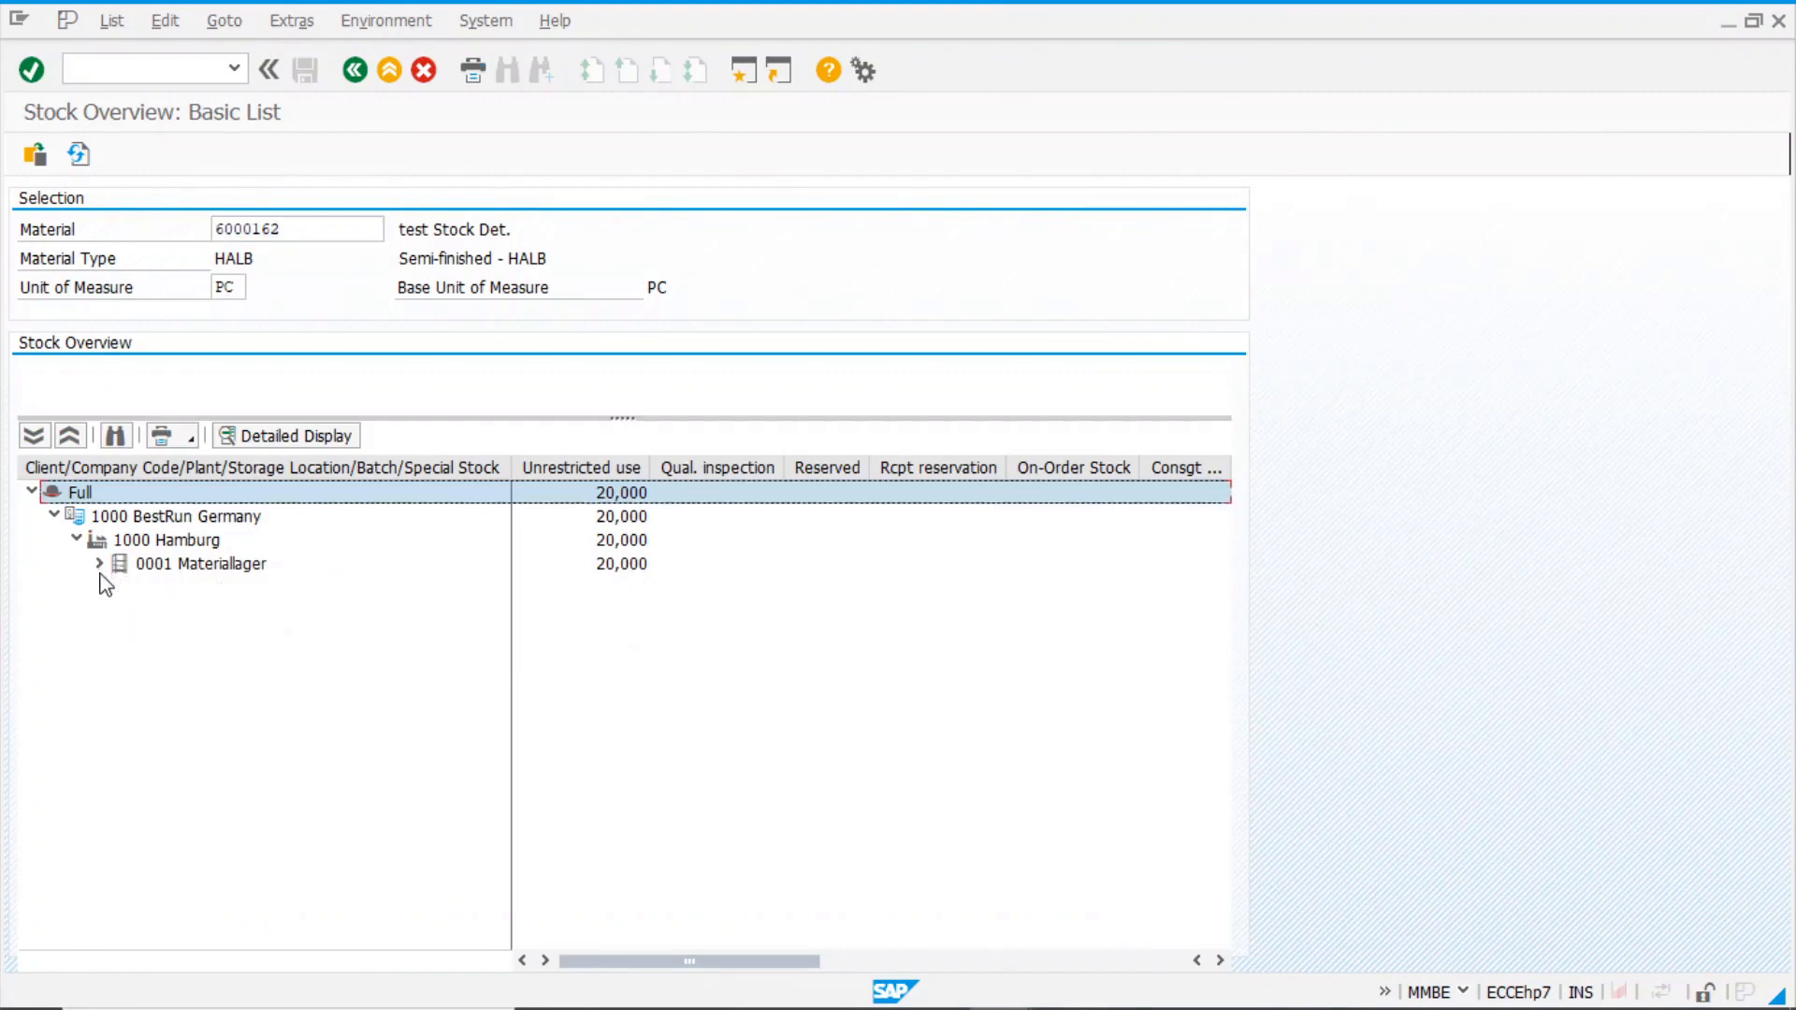
click(622, 565)
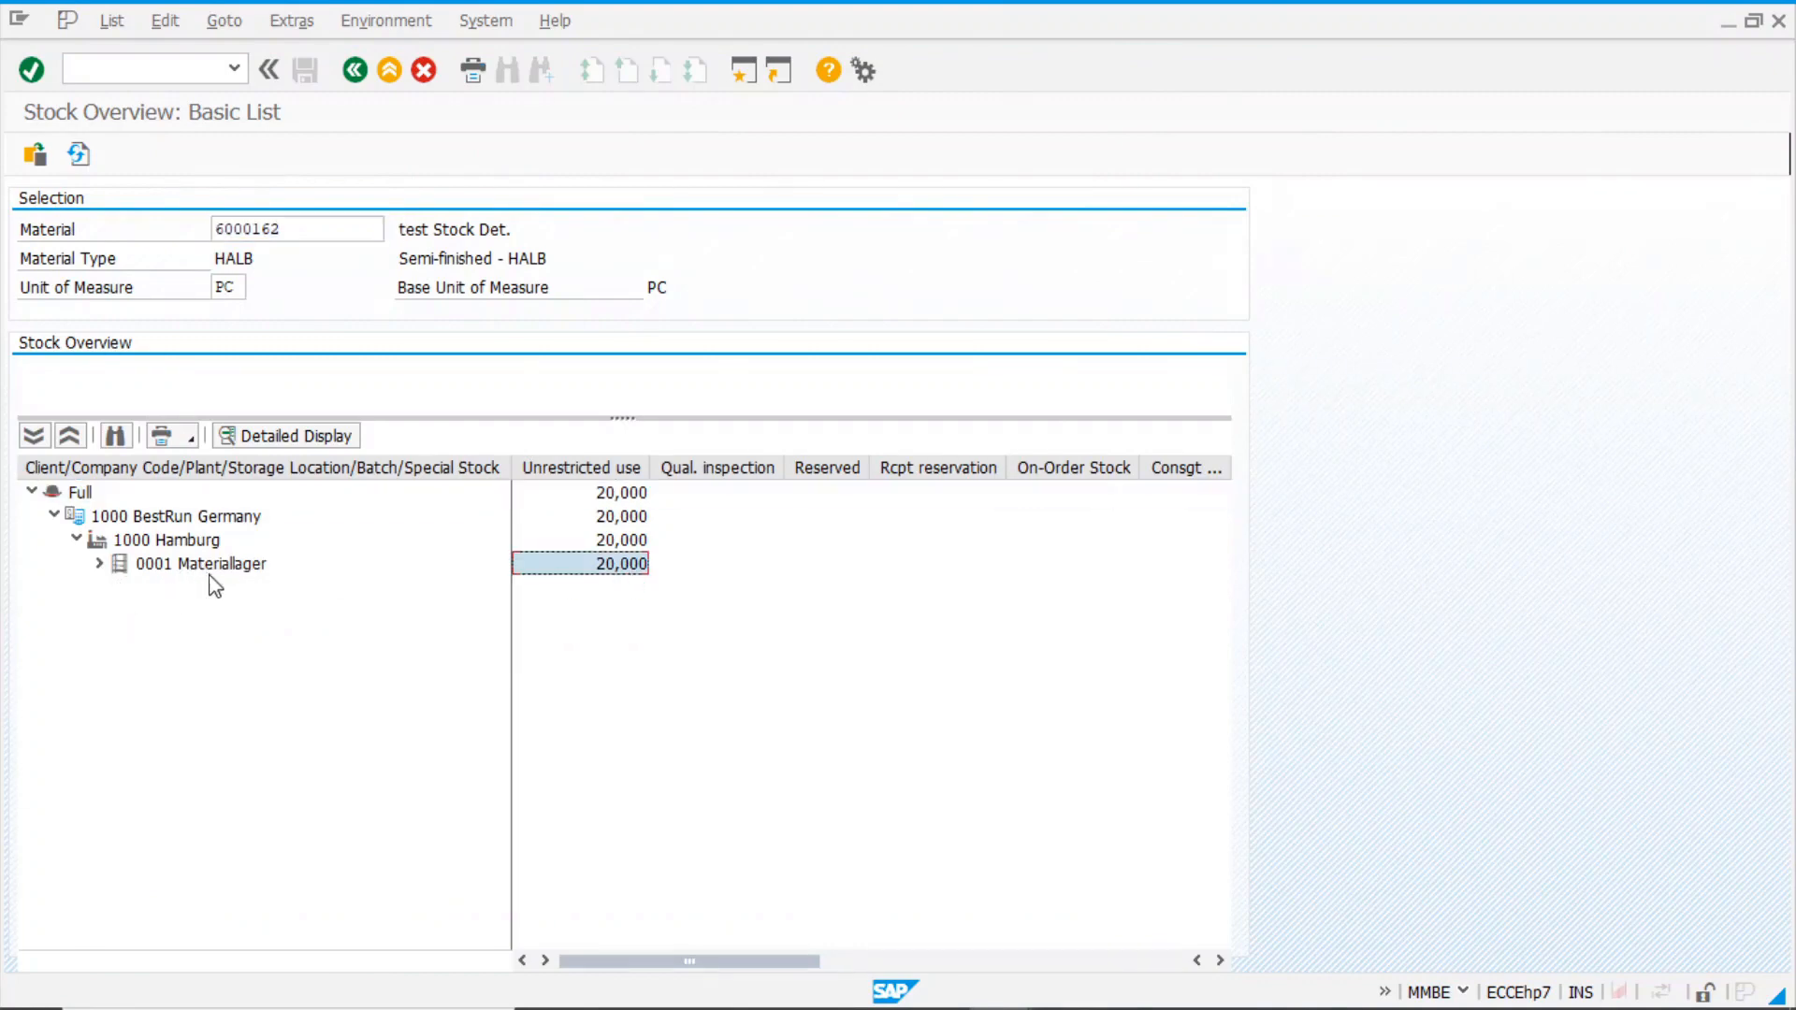
click(100, 564)
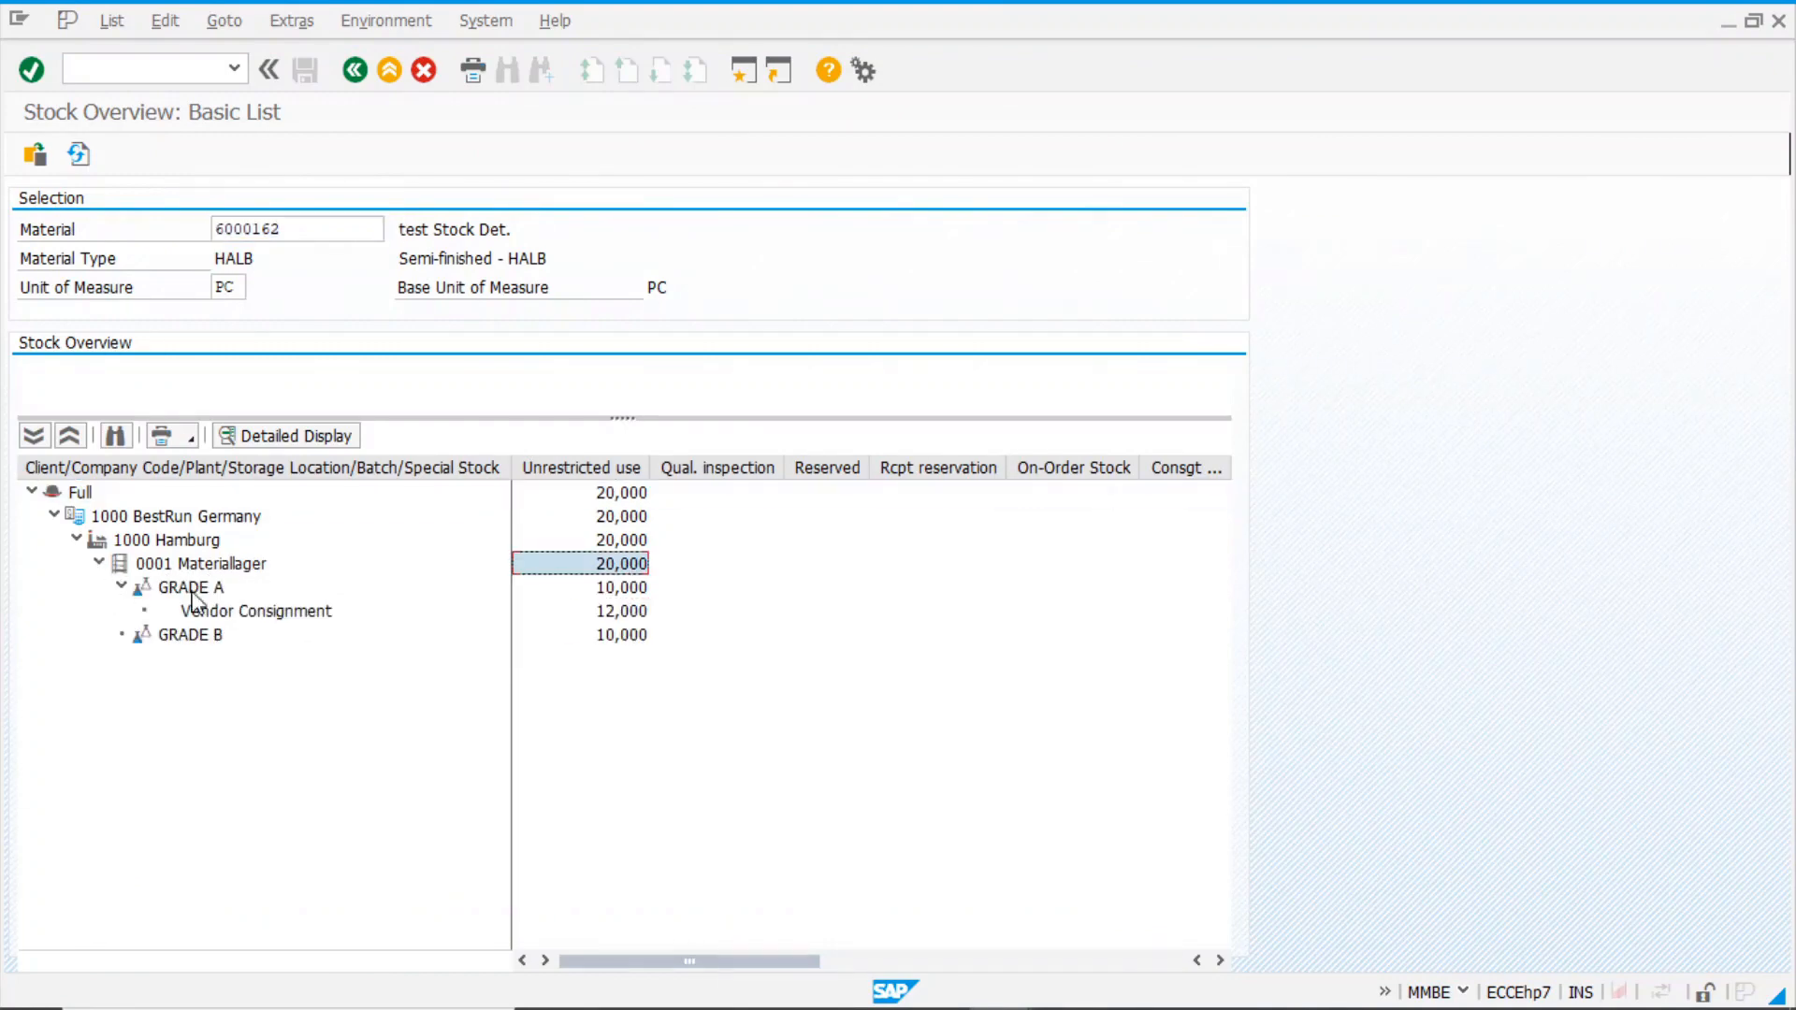
click(191, 587)
click(640, 590)
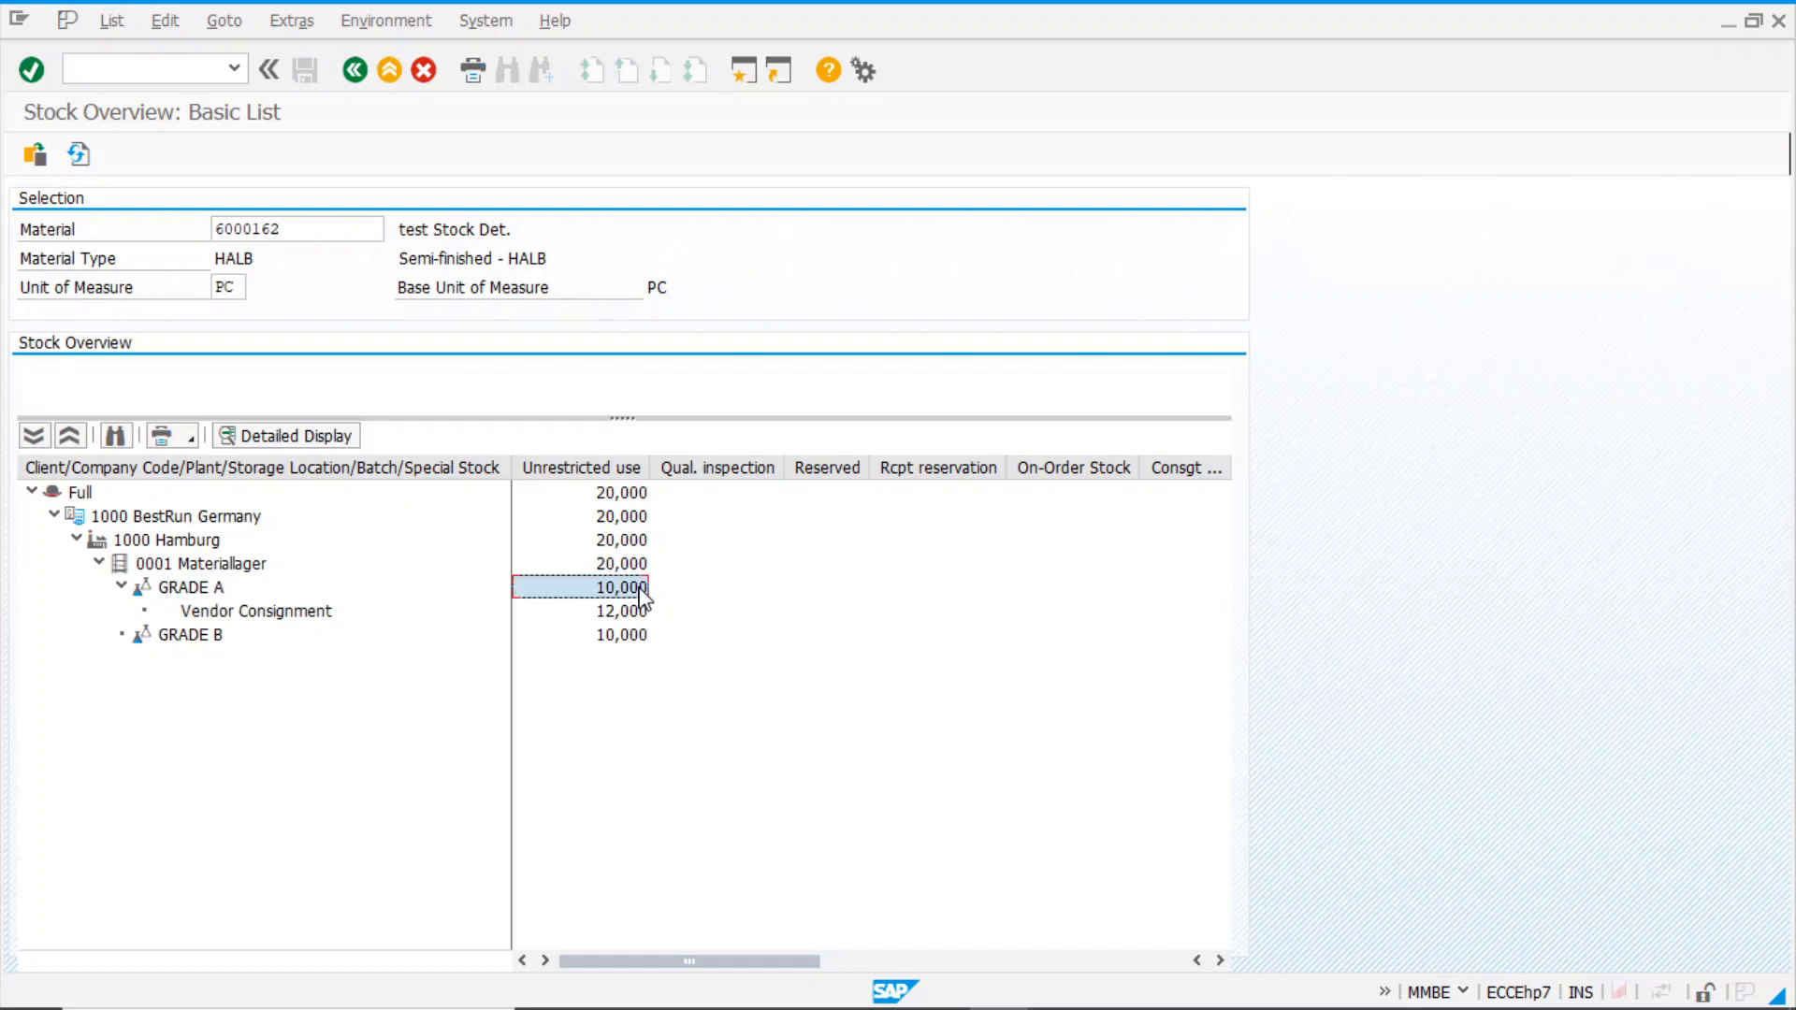
click(617, 636)
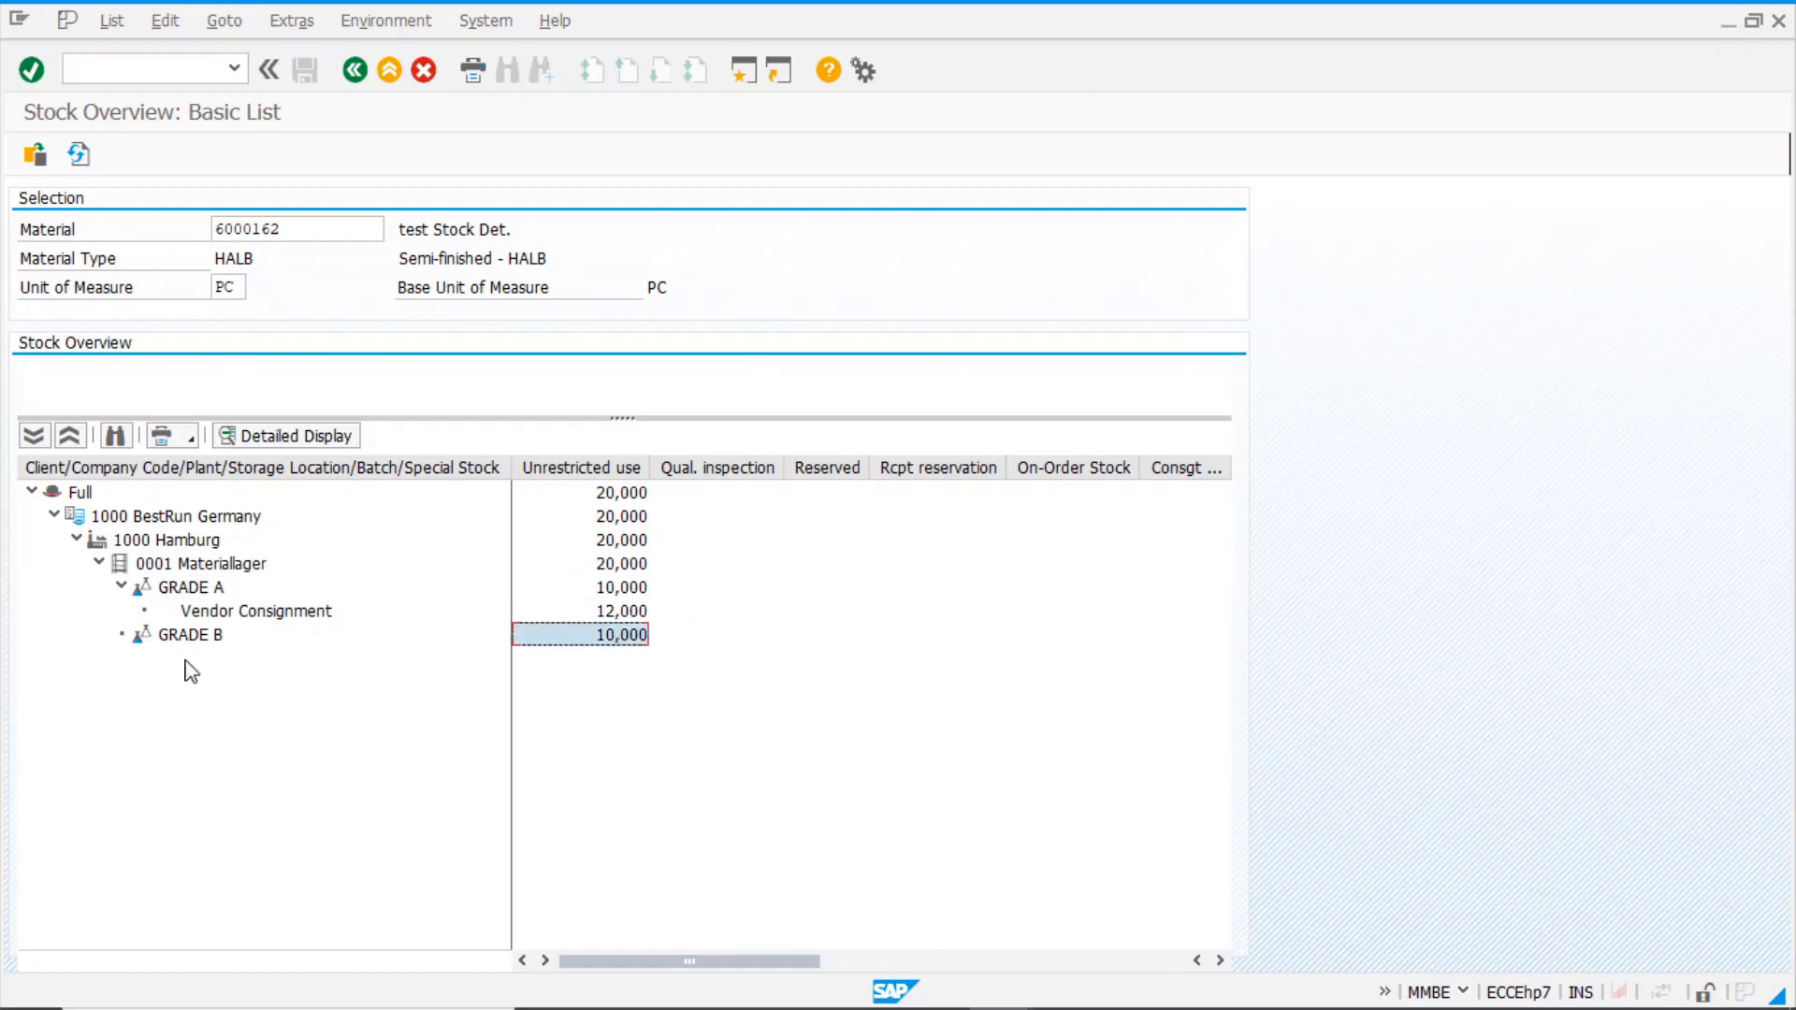
click(628, 613)
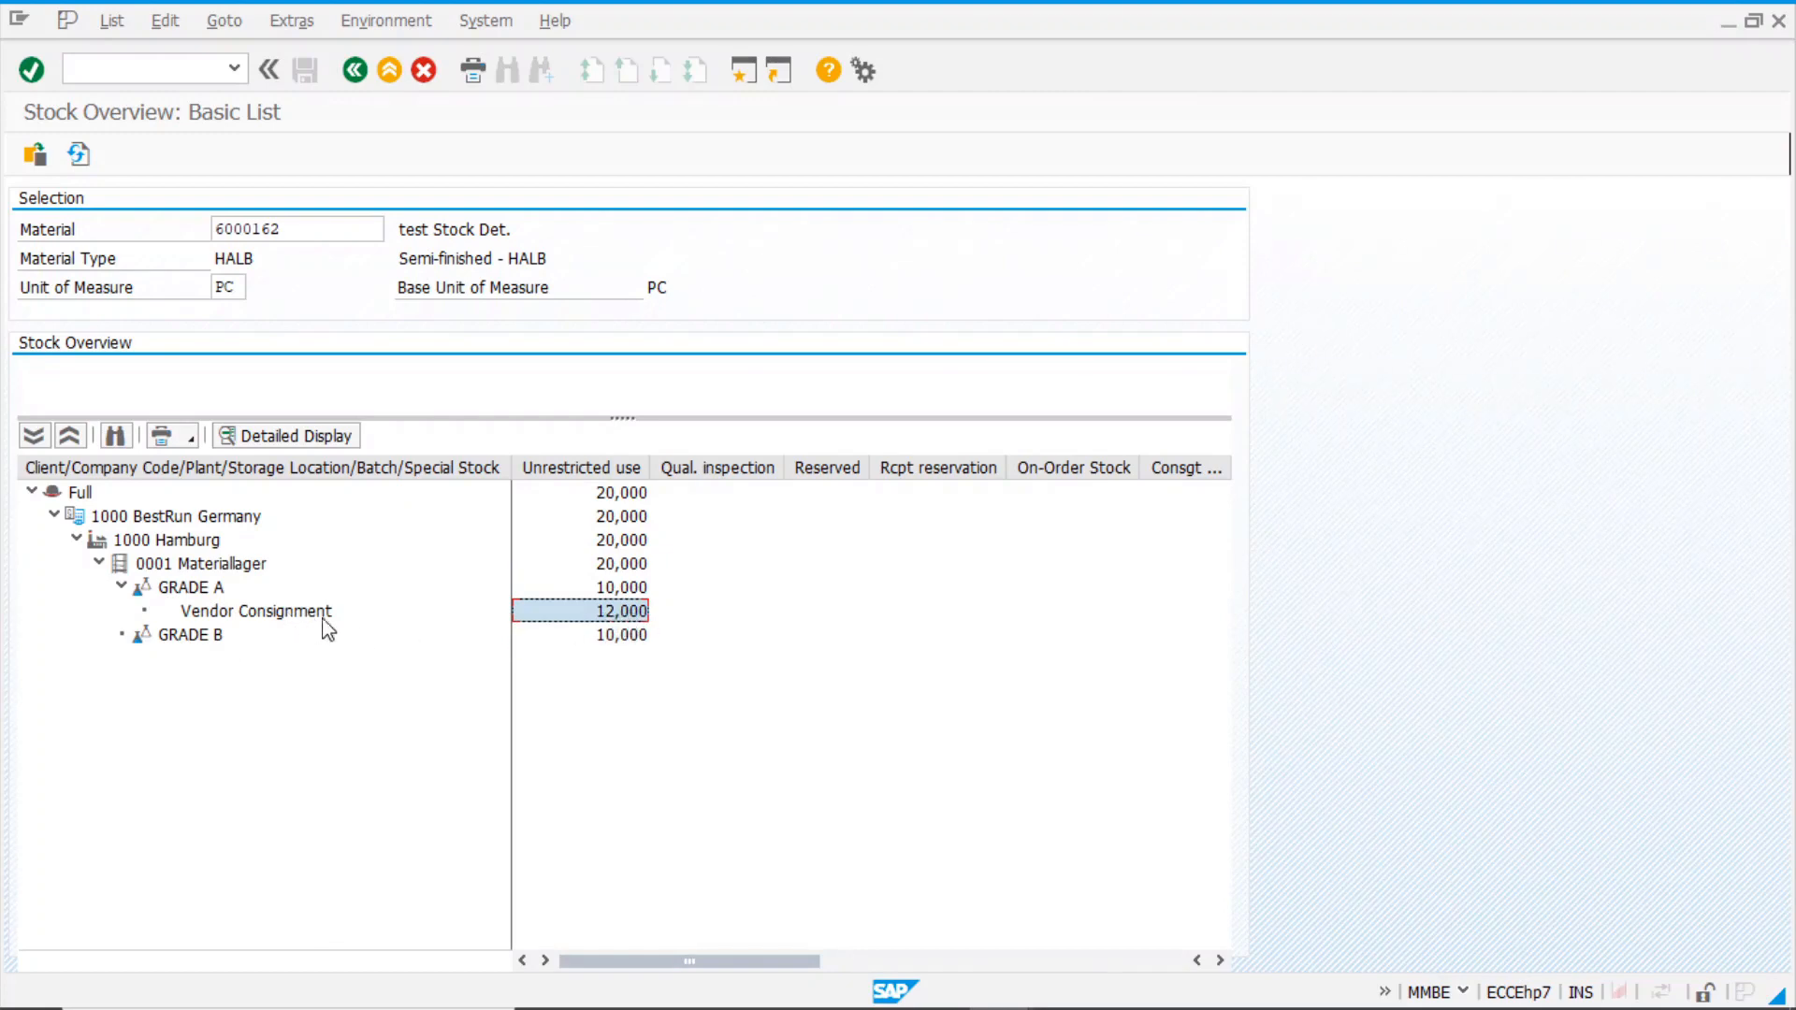
click(629, 593)
click(626, 631)
click(628, 597)
click(622, 639)
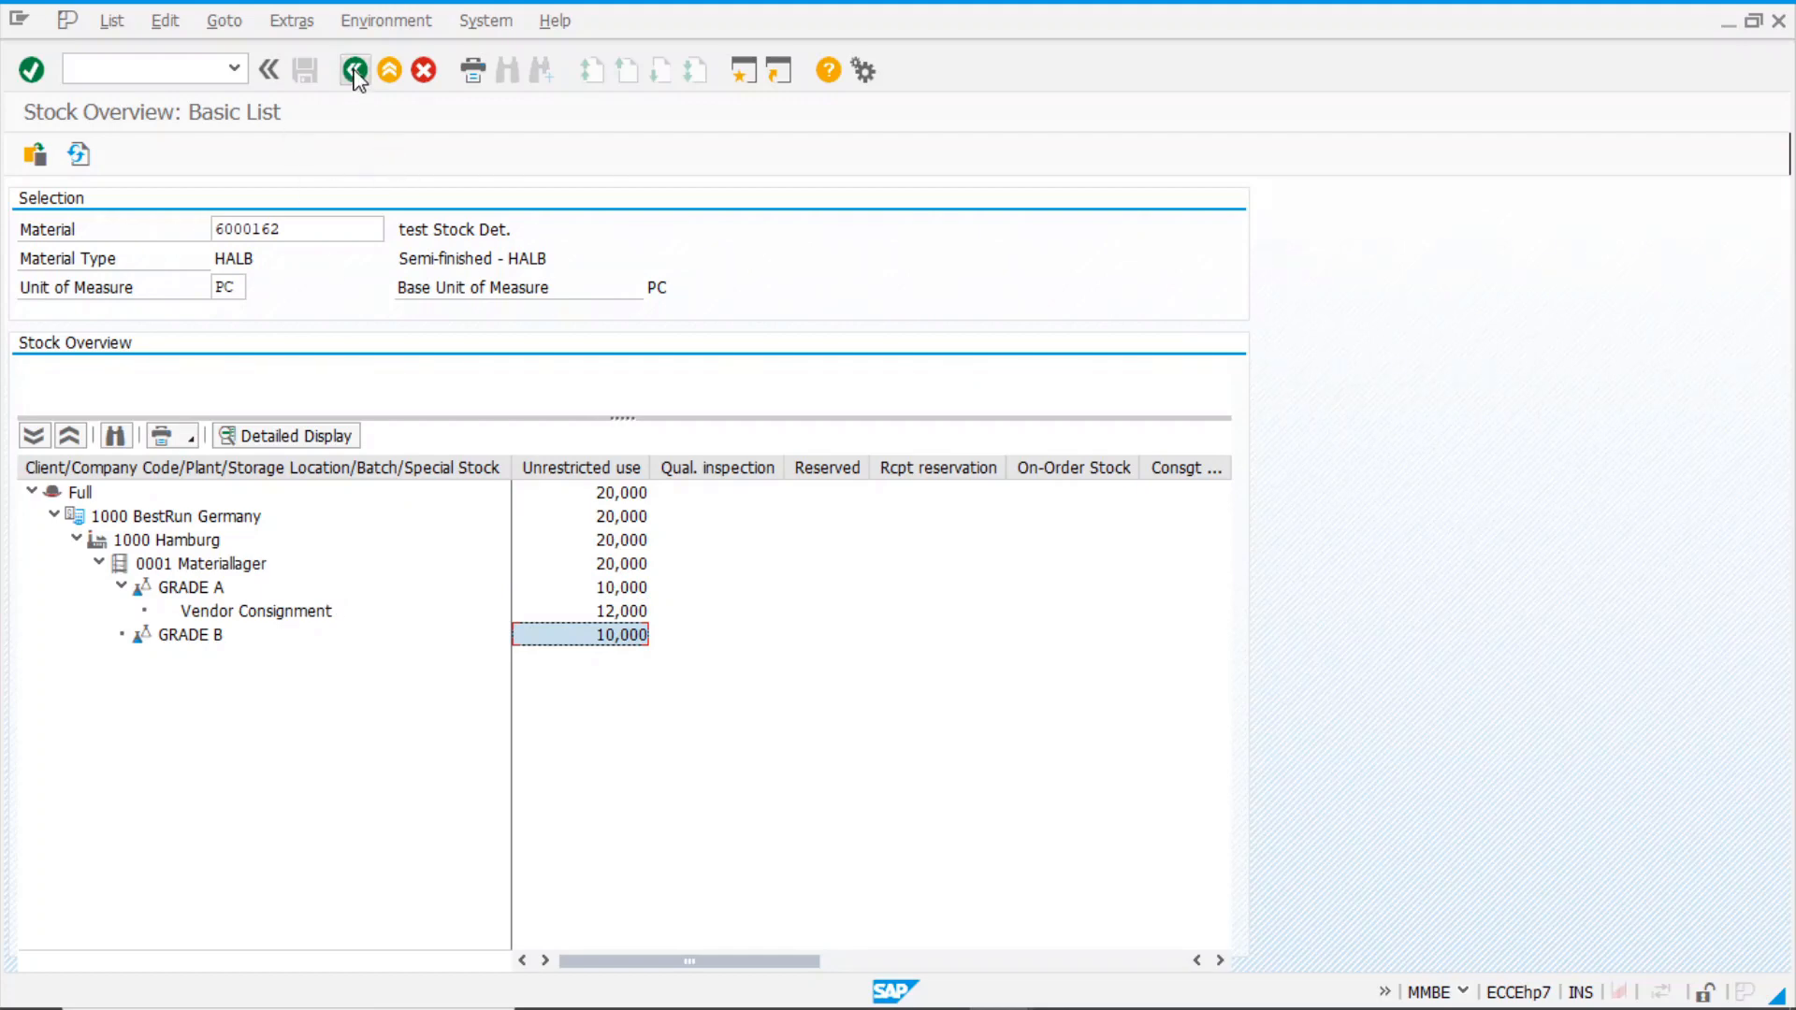
- Return to transaction MIGO and start an A07 Goods Issue document with reference R10 Other
click(132, 80)
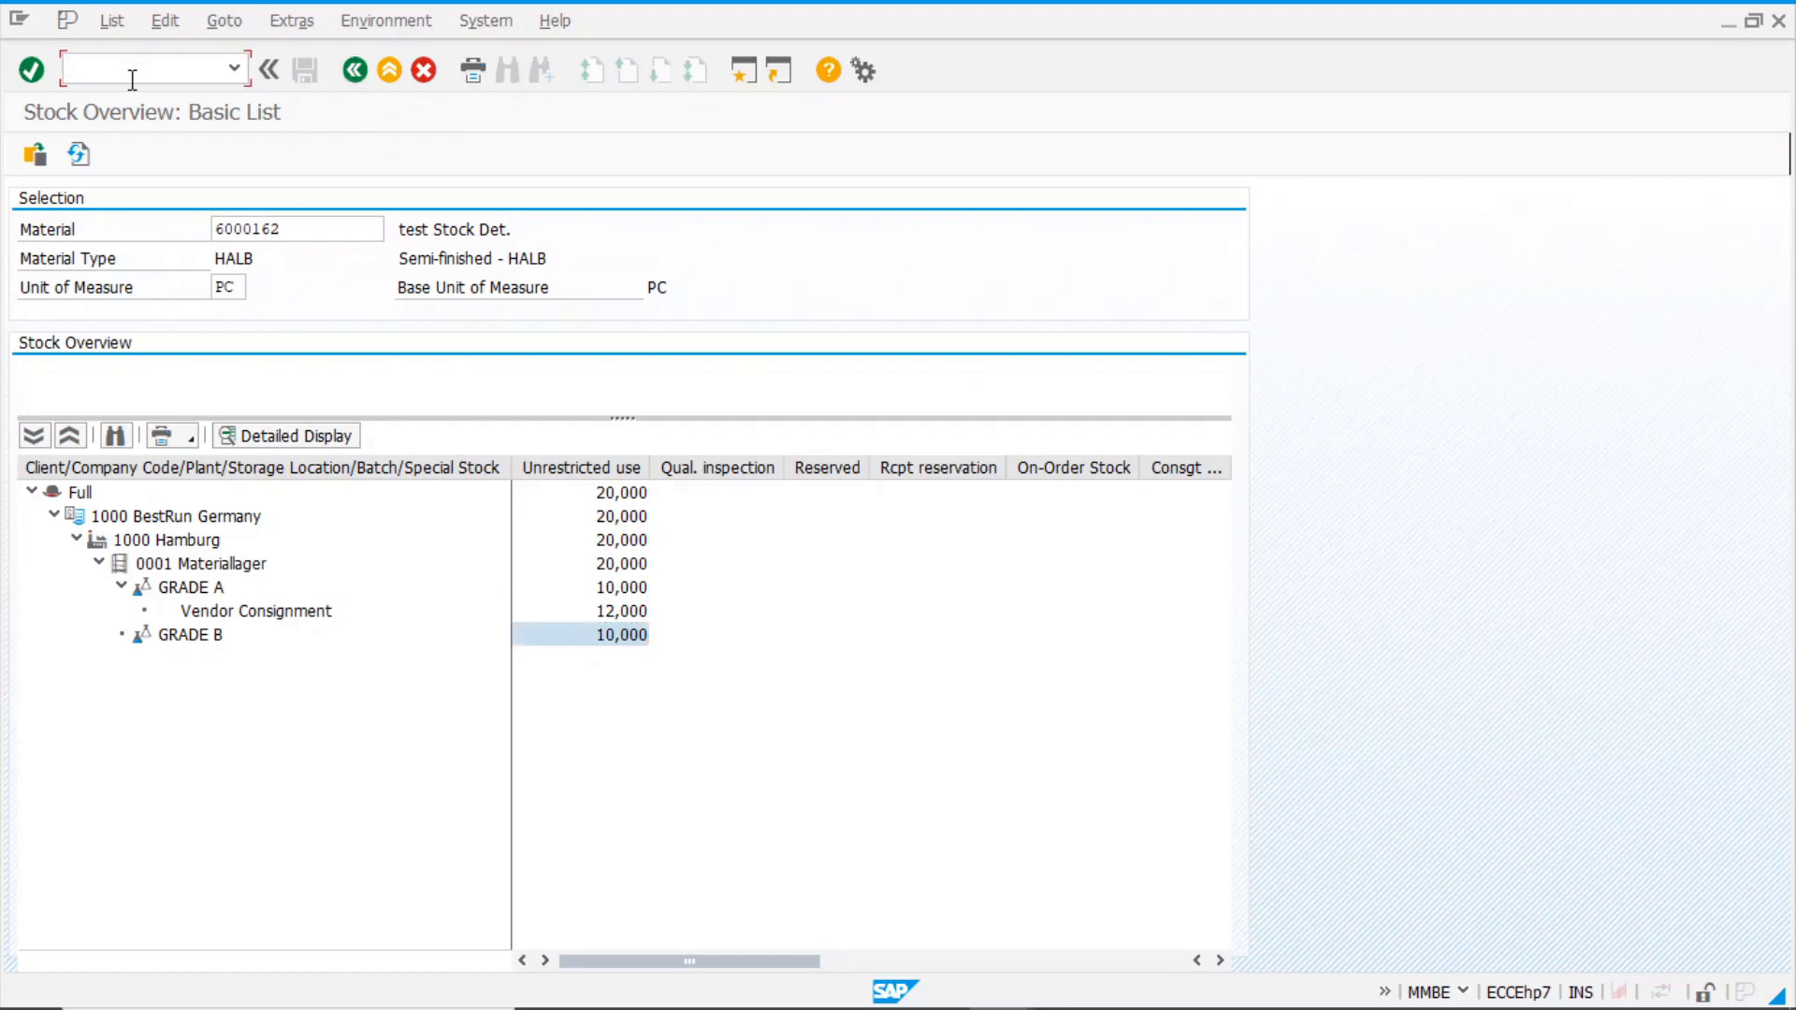
key(Return)
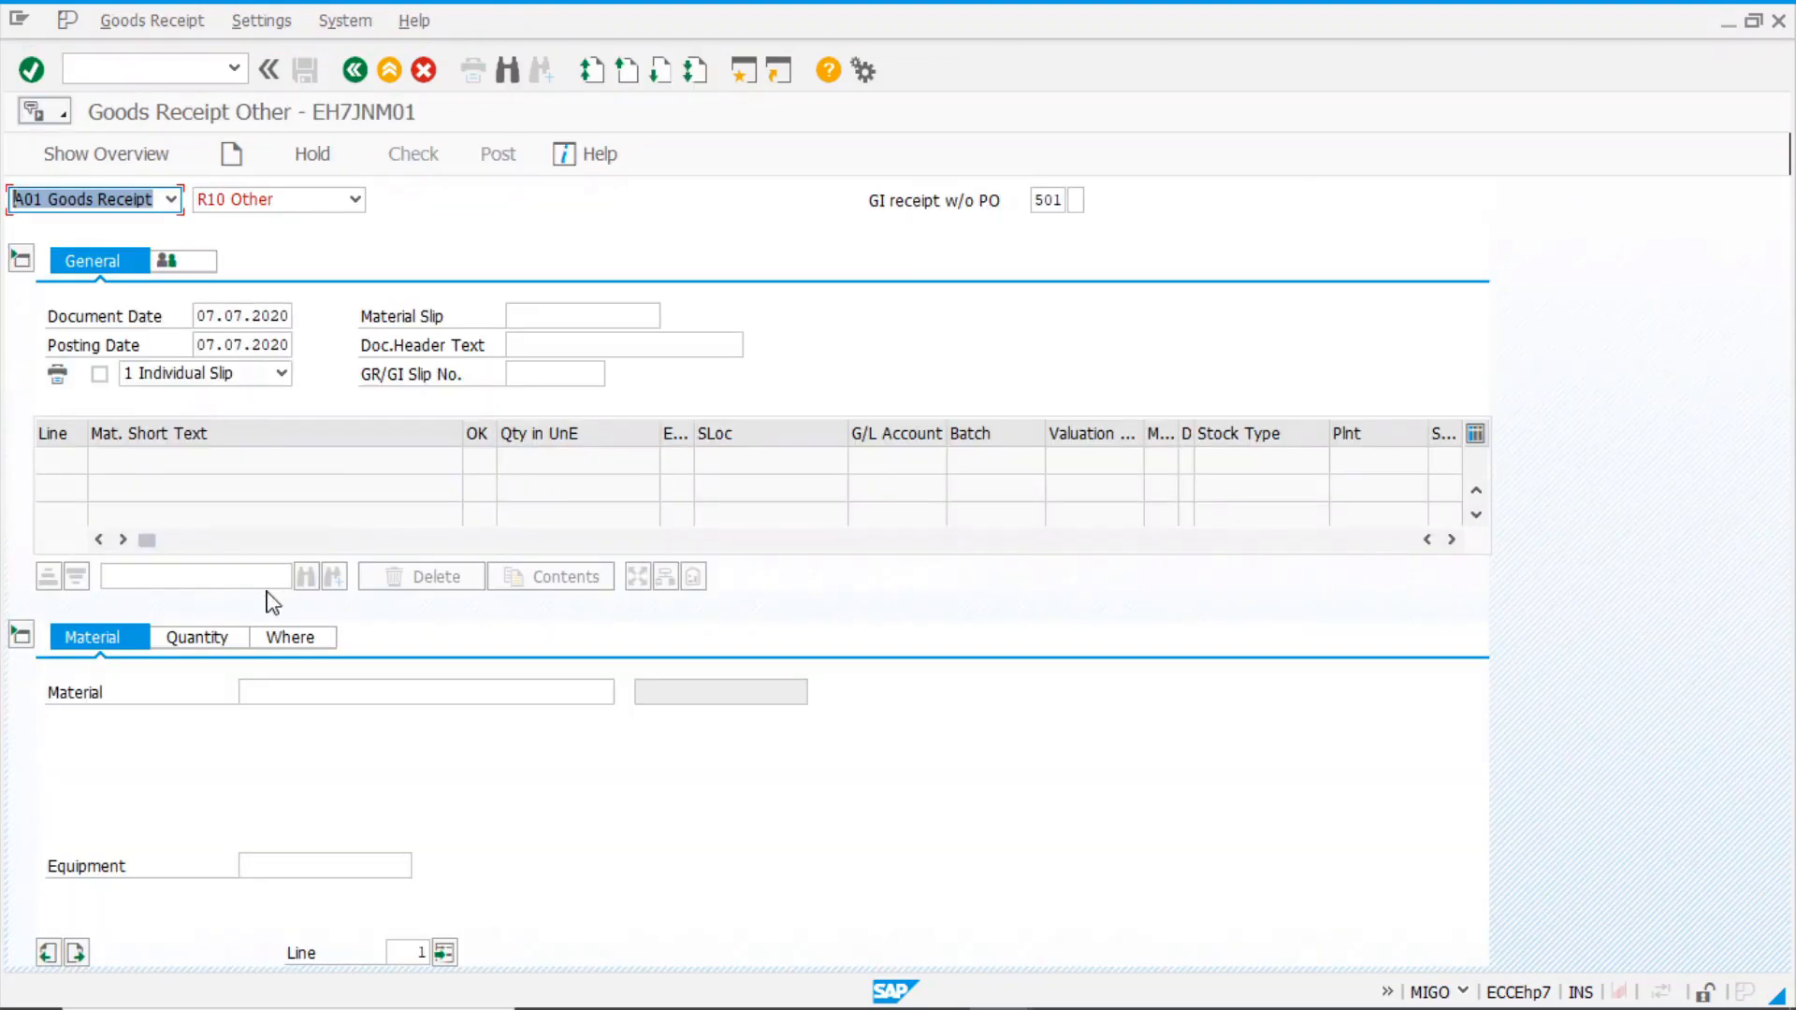
click(169, 200)
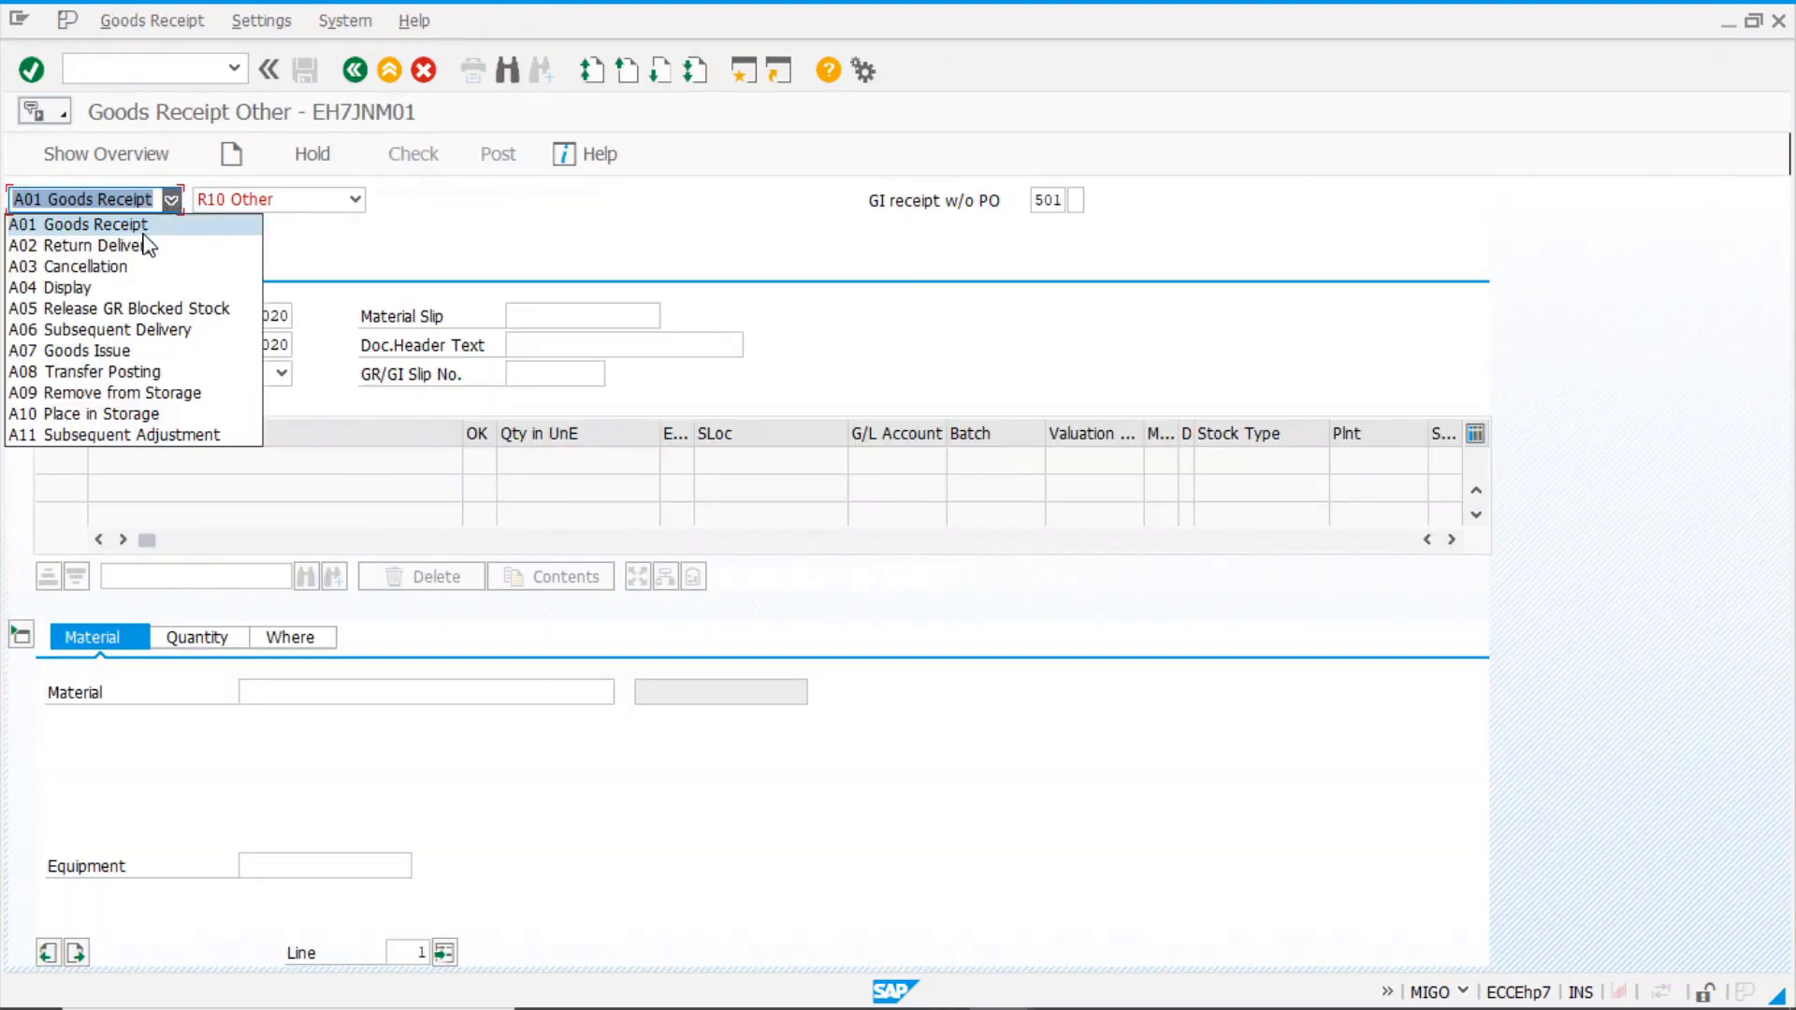
click(145, 351)
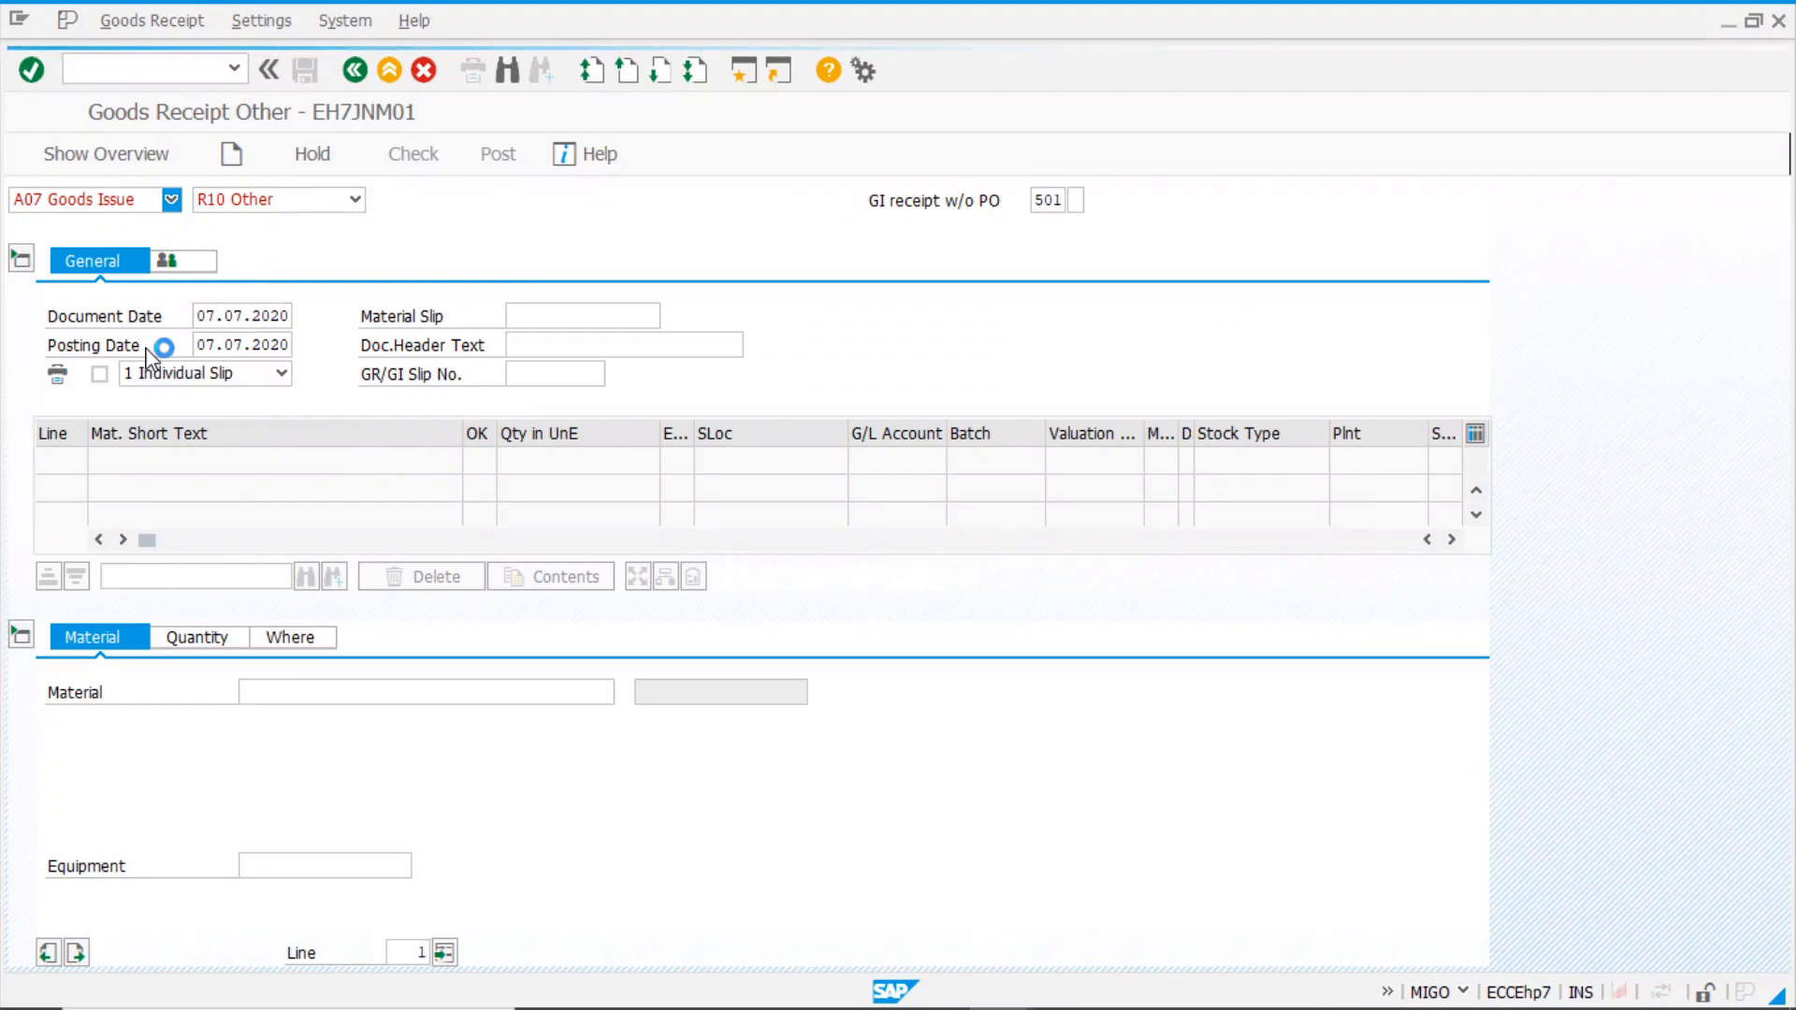
- Enter material 6000162 in the goods issue with a quantity in unit of entry of 23
click(280, 695)
key(space)
click(279, 714)
click(214, 641)
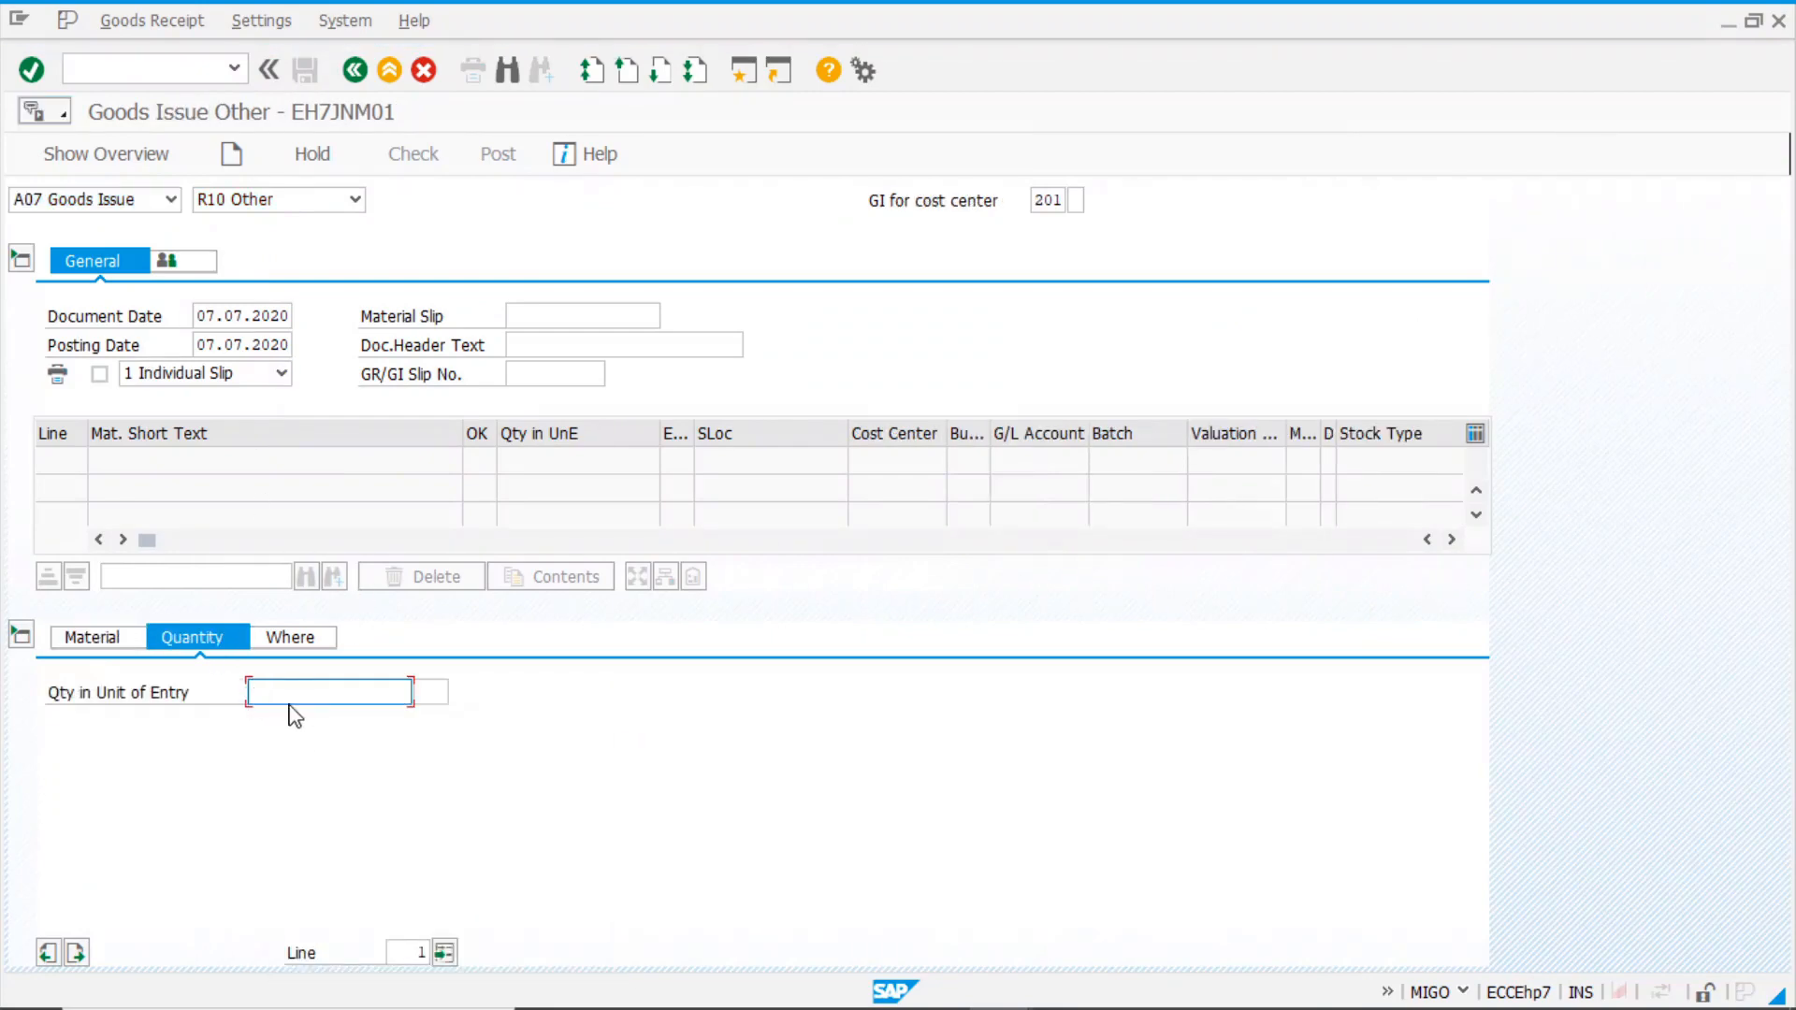
text(23)
key(Return)
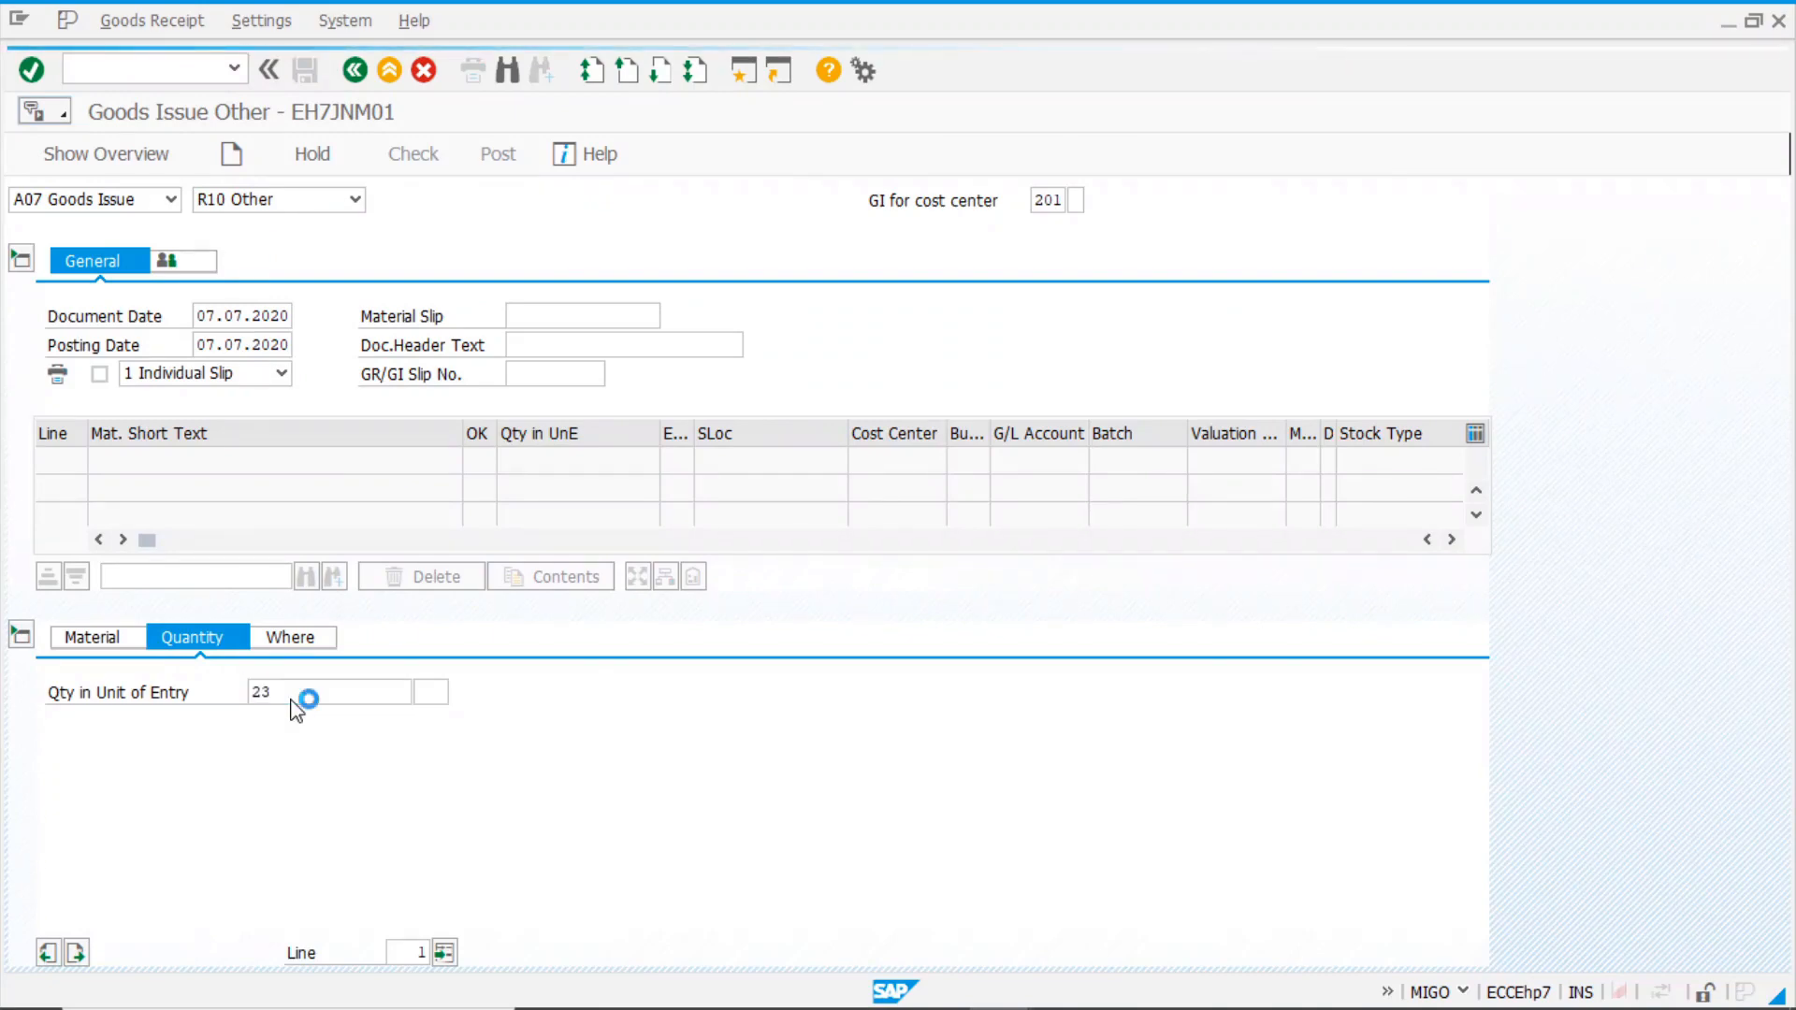
- Set the goods issue item's plant to 1000, storage location to 0001 and text to "test"
click(299, 646)
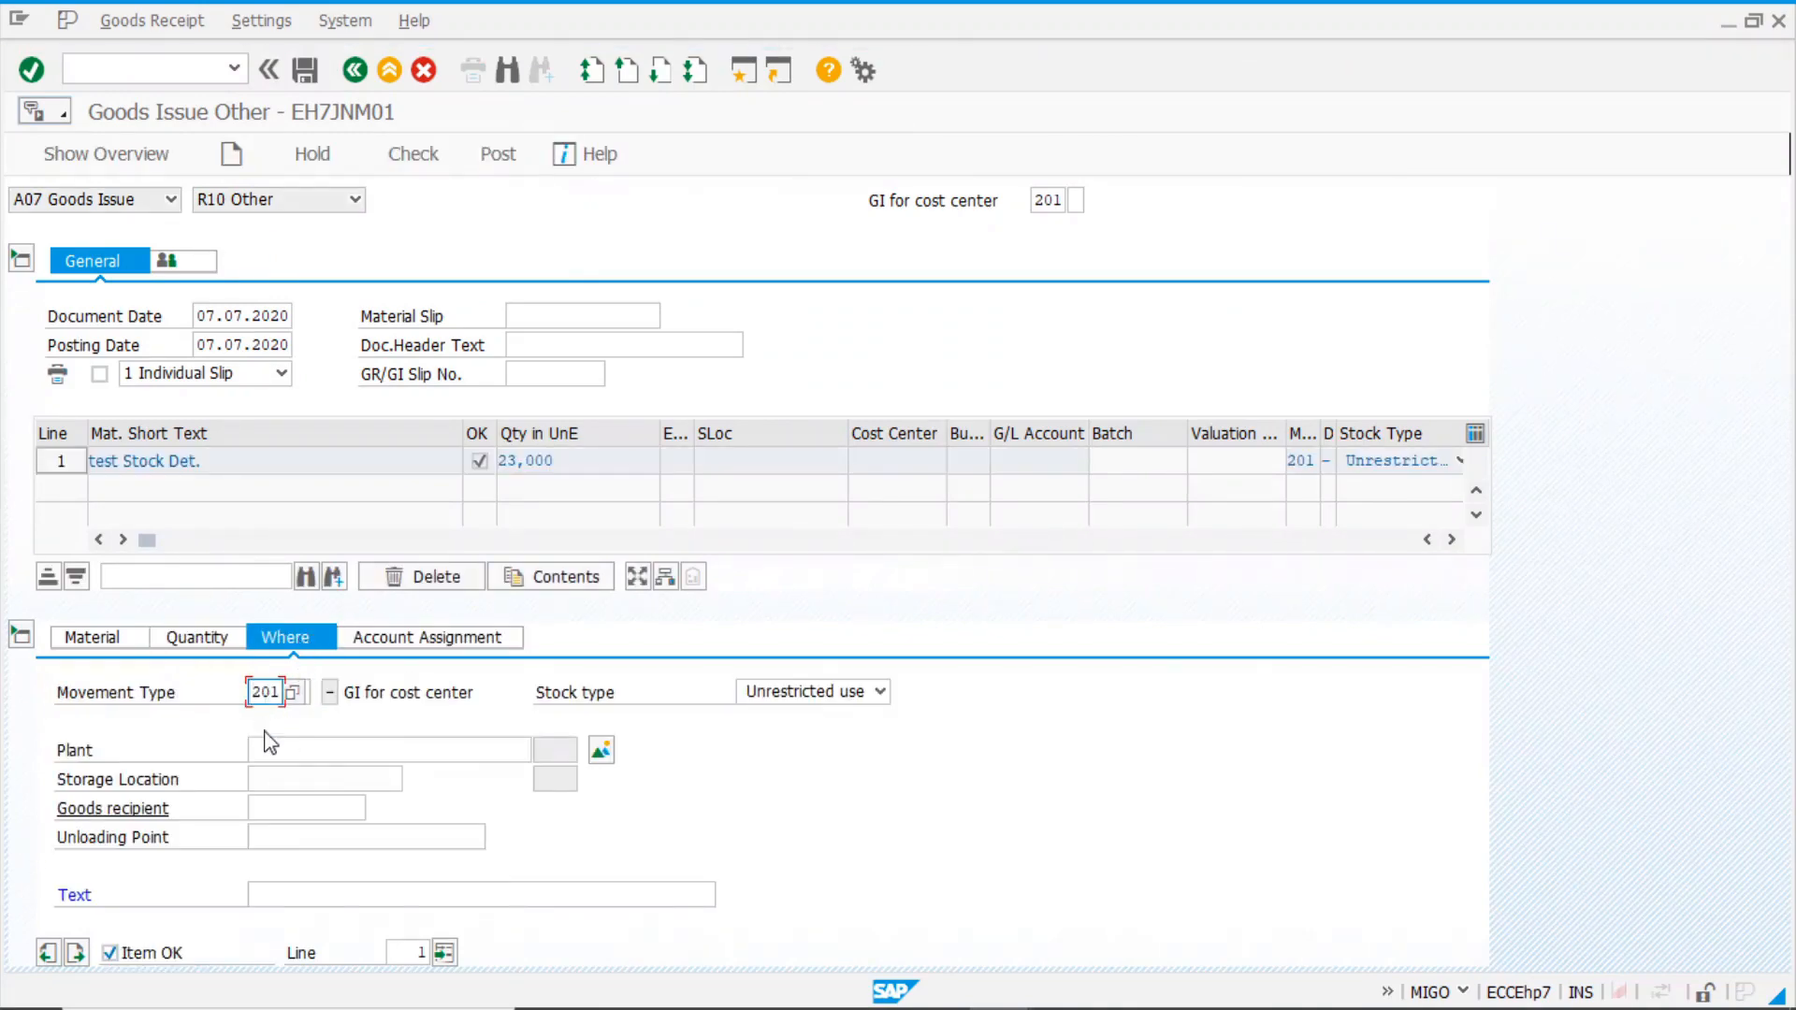
click(293, 753)
click(271, 775)
click(267, 781)
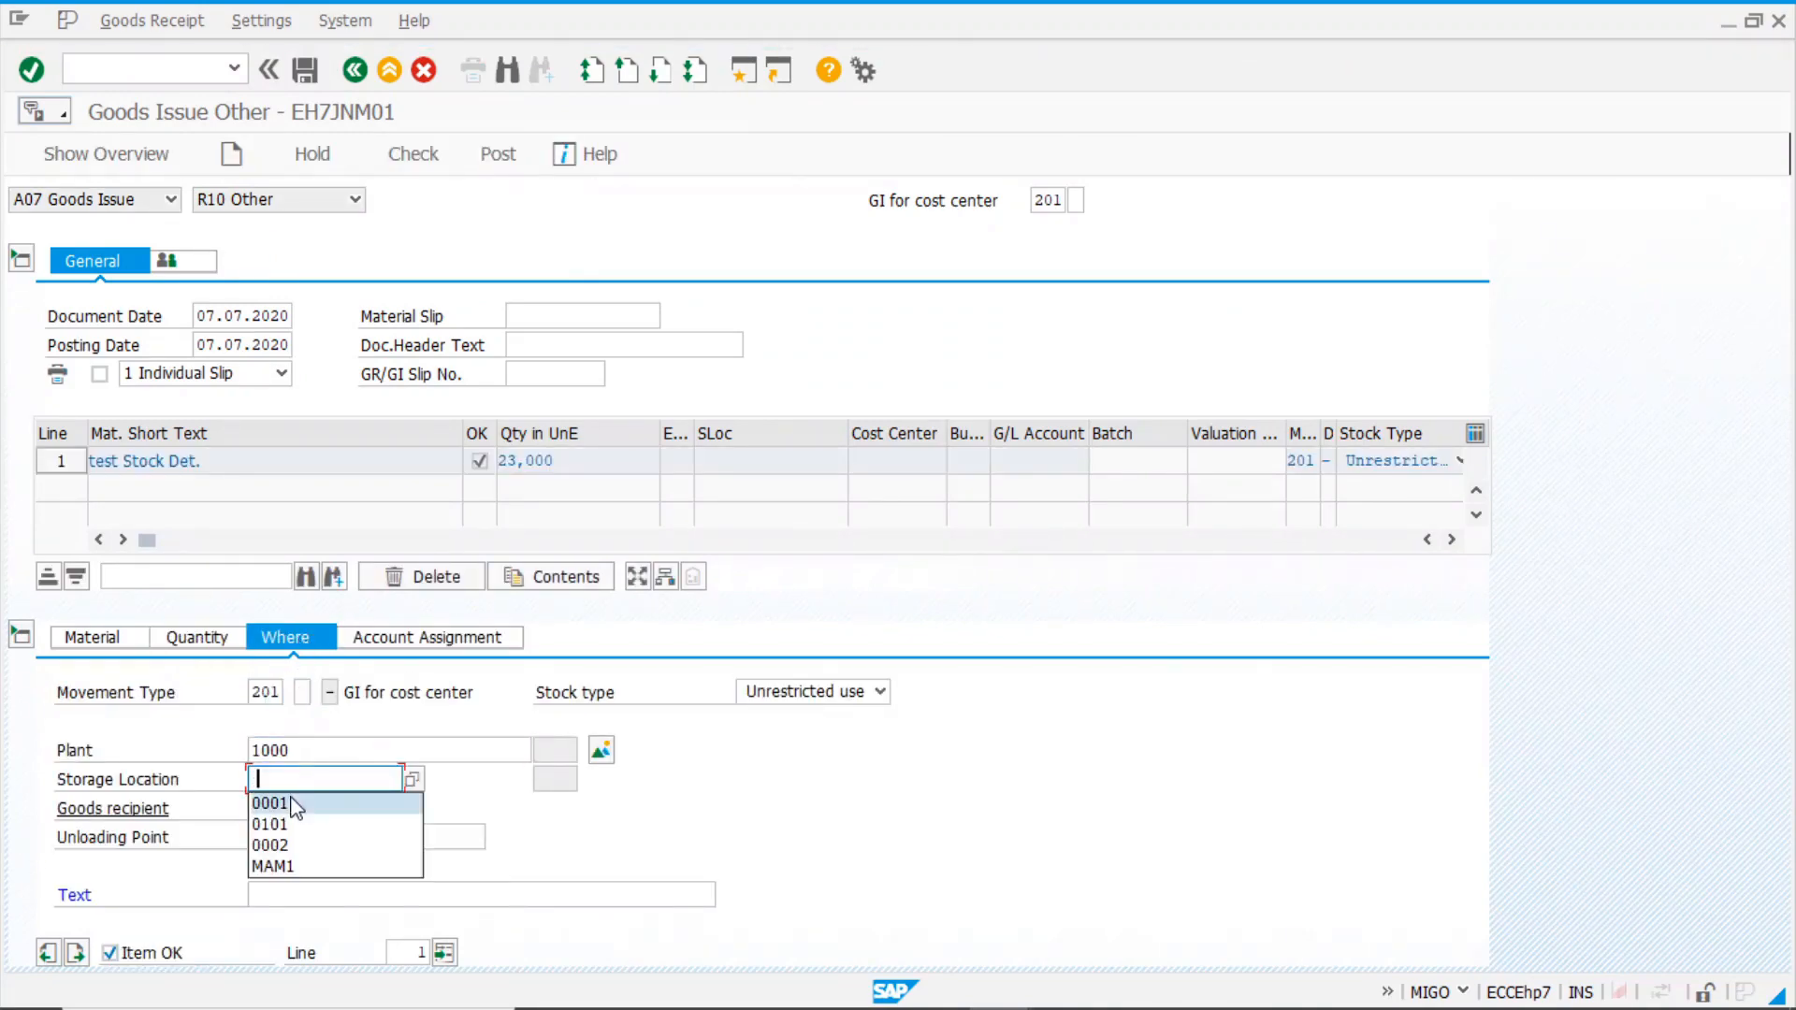
click(281, 803)
click(283, 883)
click(280, 918)
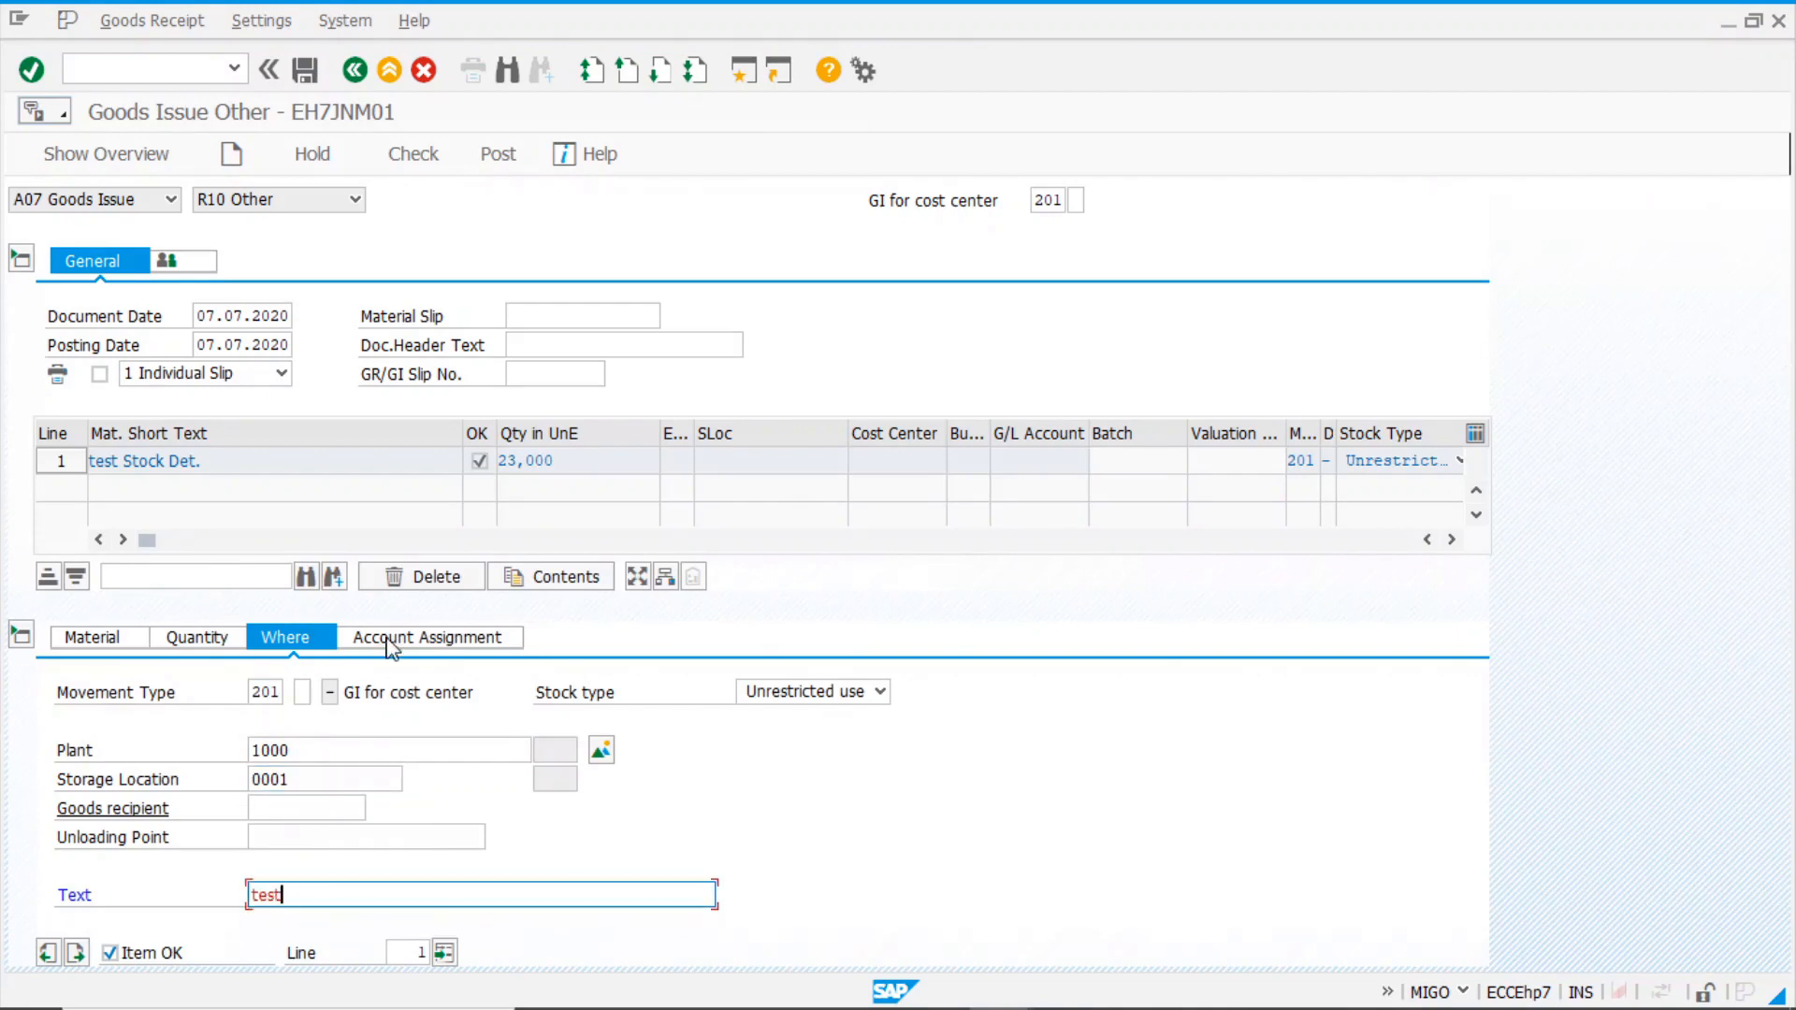
- Assign the goods issue item to cost center 1000 and confirm the entries
click(383, 640)
click(240, 750)
click(239, 777)
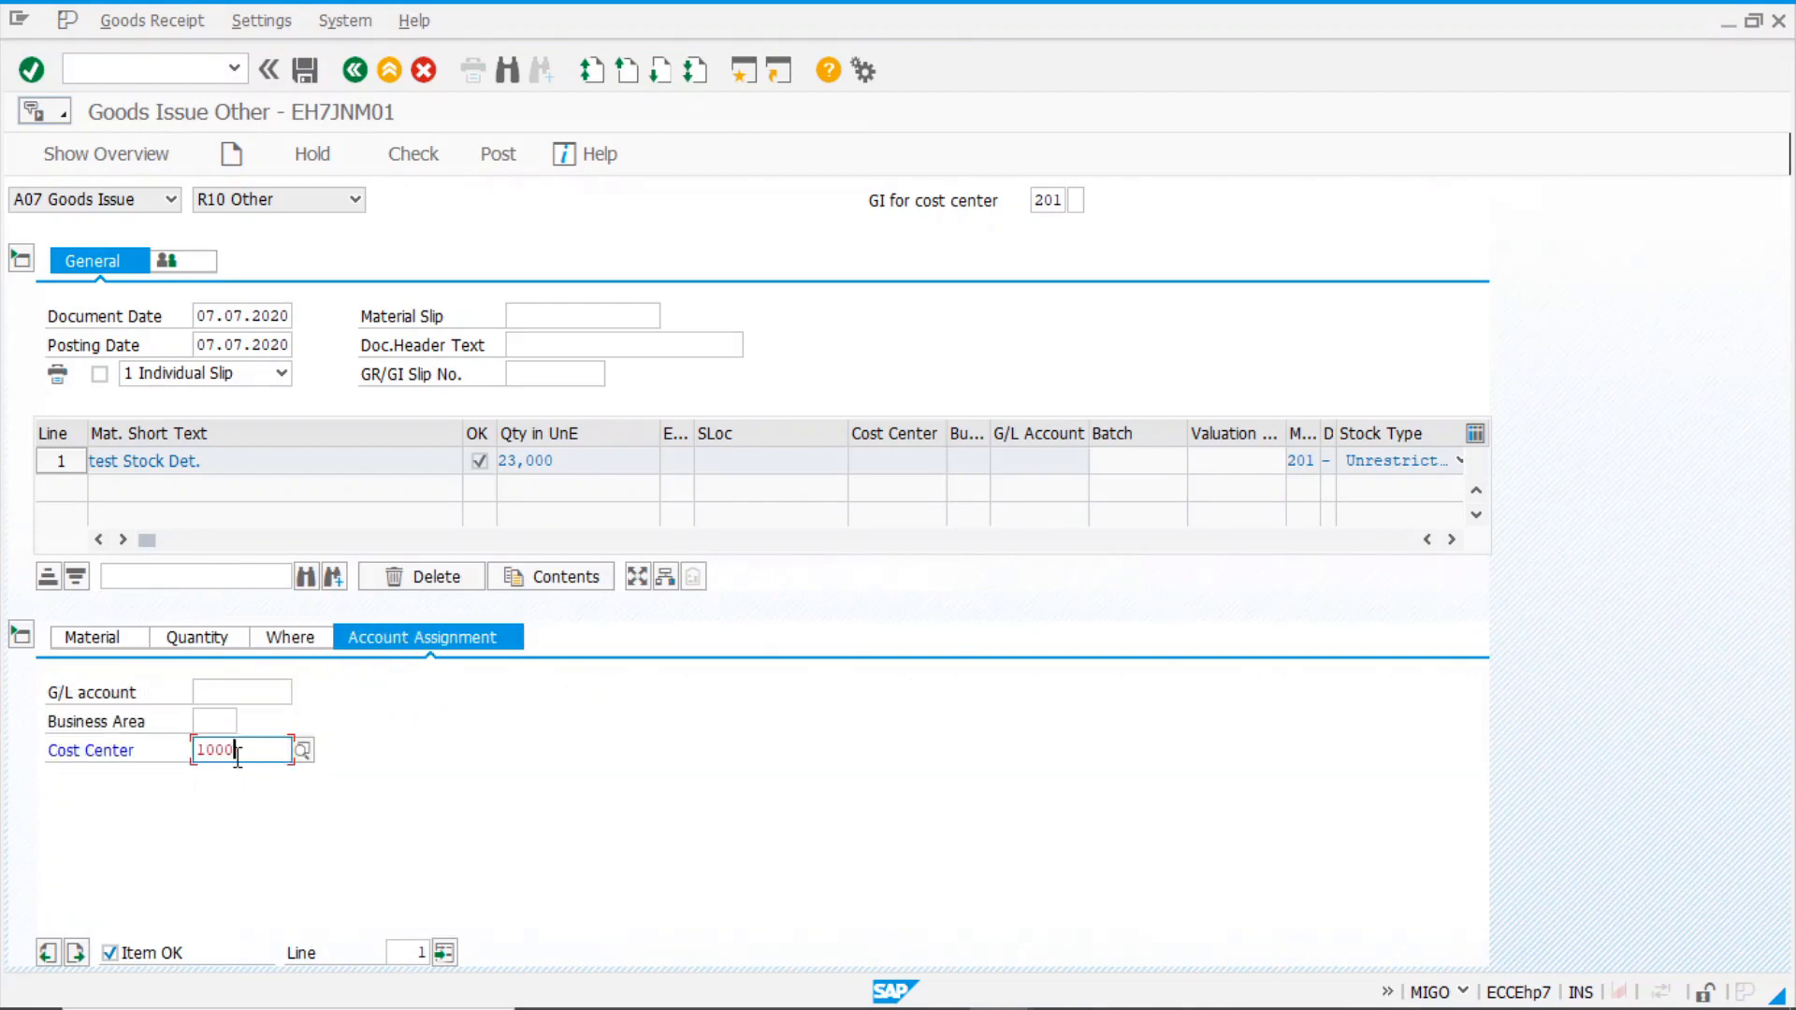
key(Return)
- Run stock determination for the goods issue item and examine the split quantities and valuation types of the own stocks
click(193, 636)
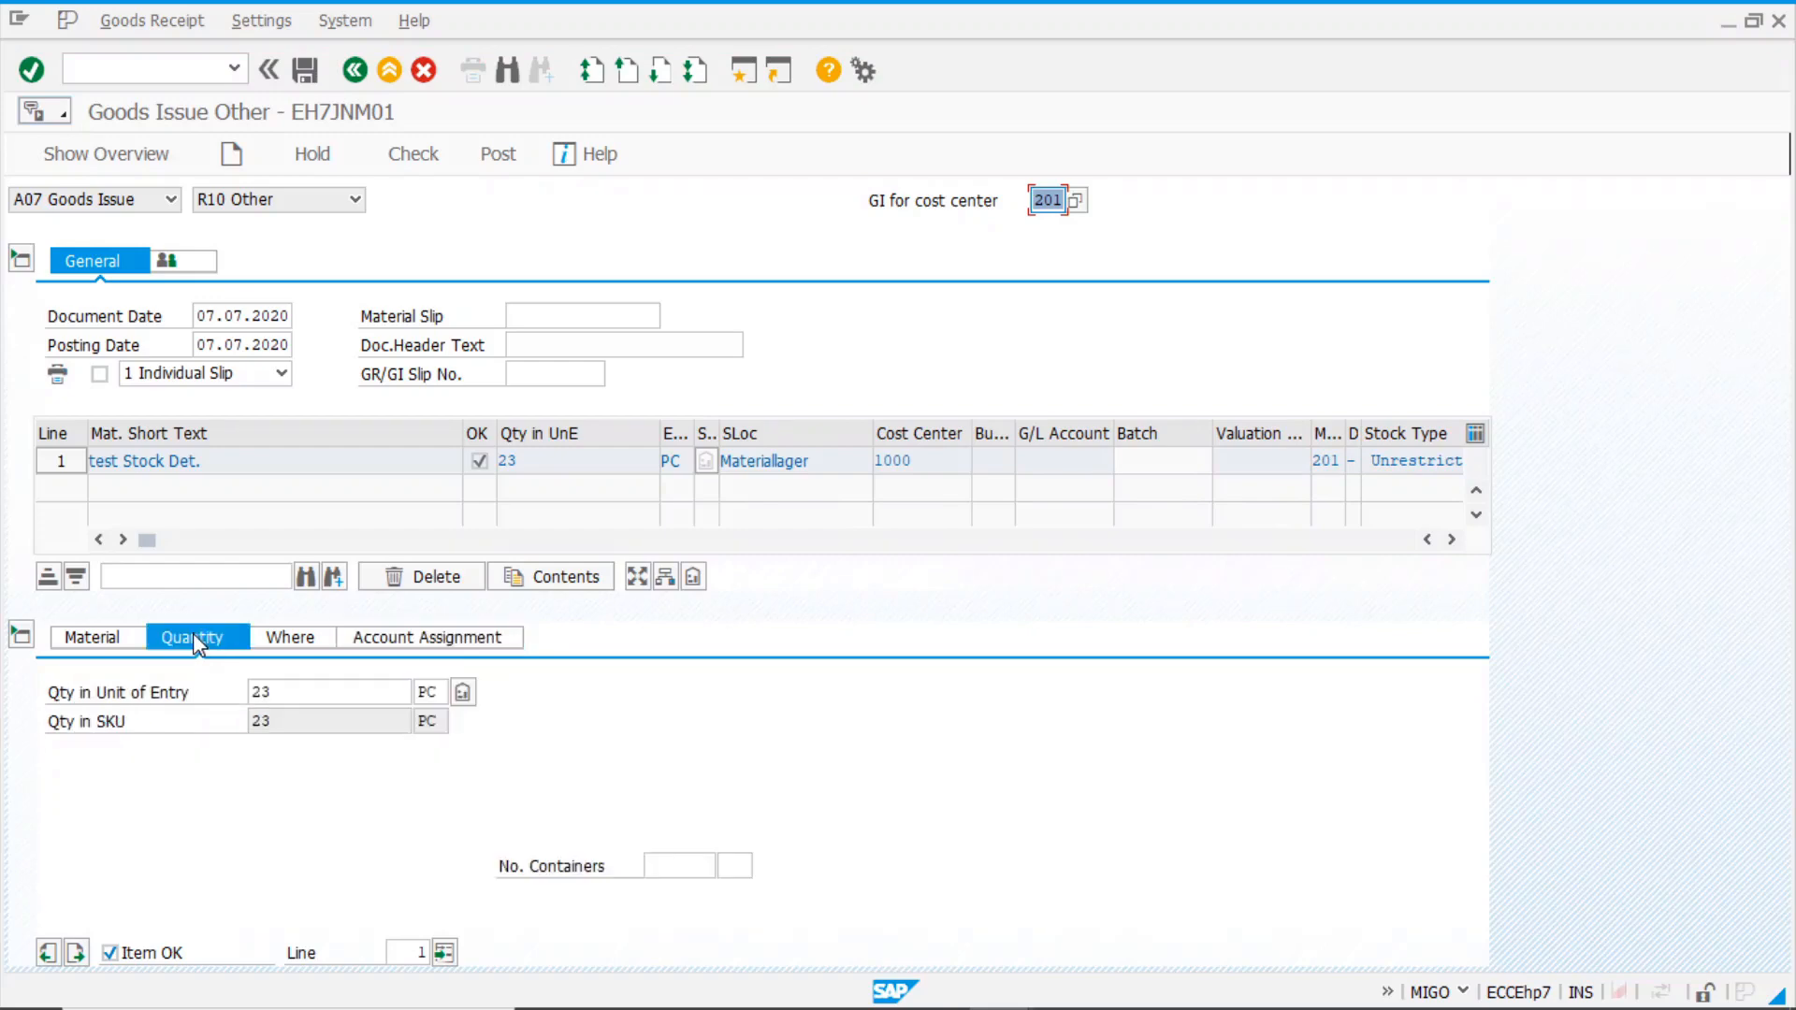
click(463, 694)
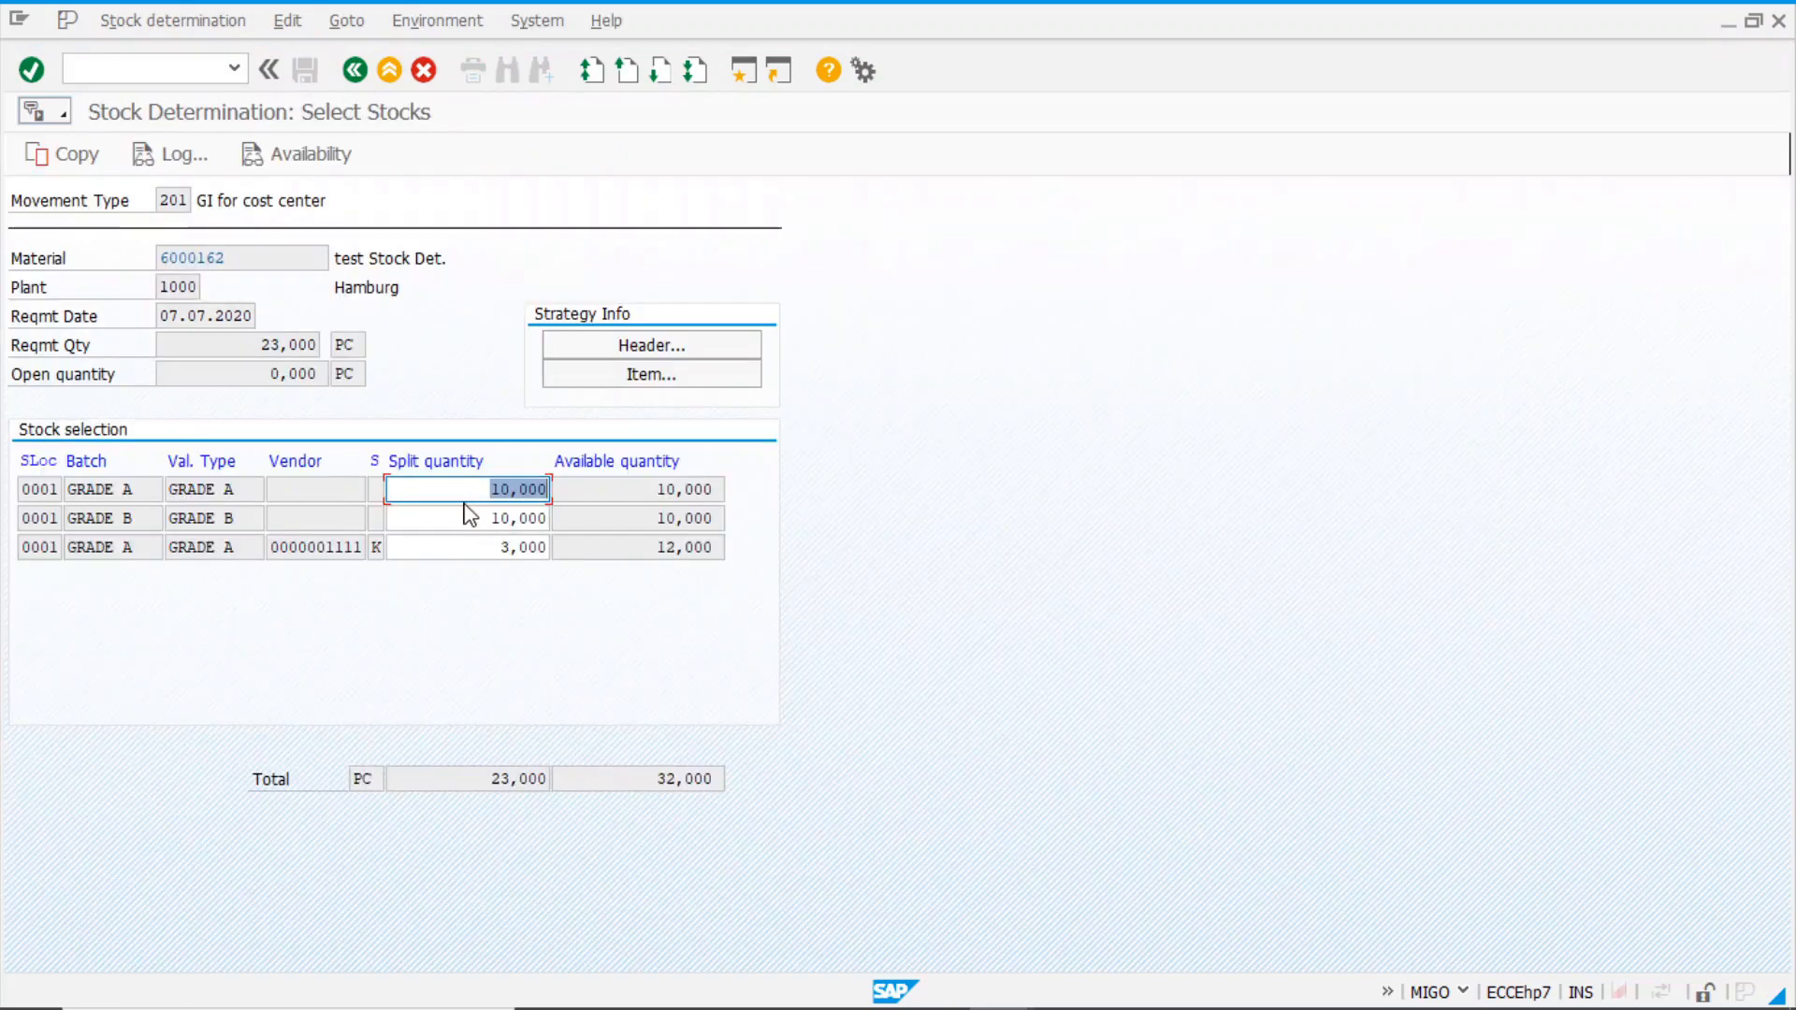
click(471, 488)
click(471, 517)
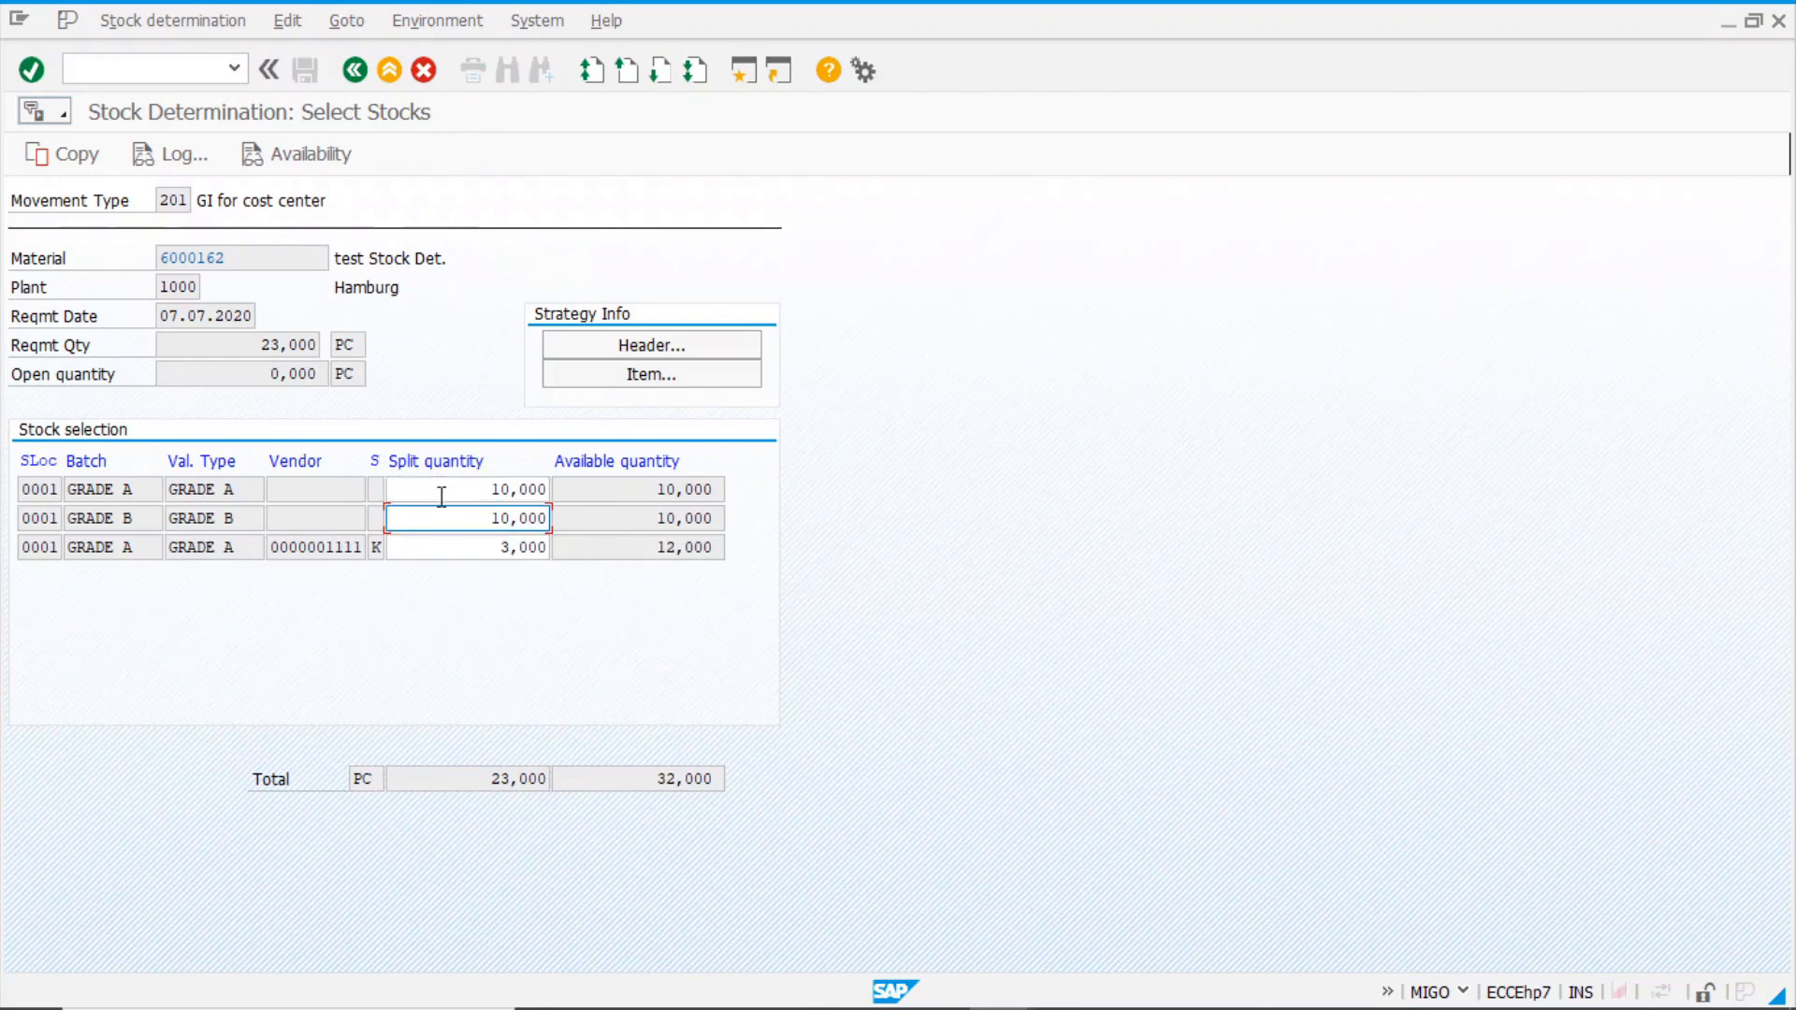
click(242, 488)
double_click(205, 485)
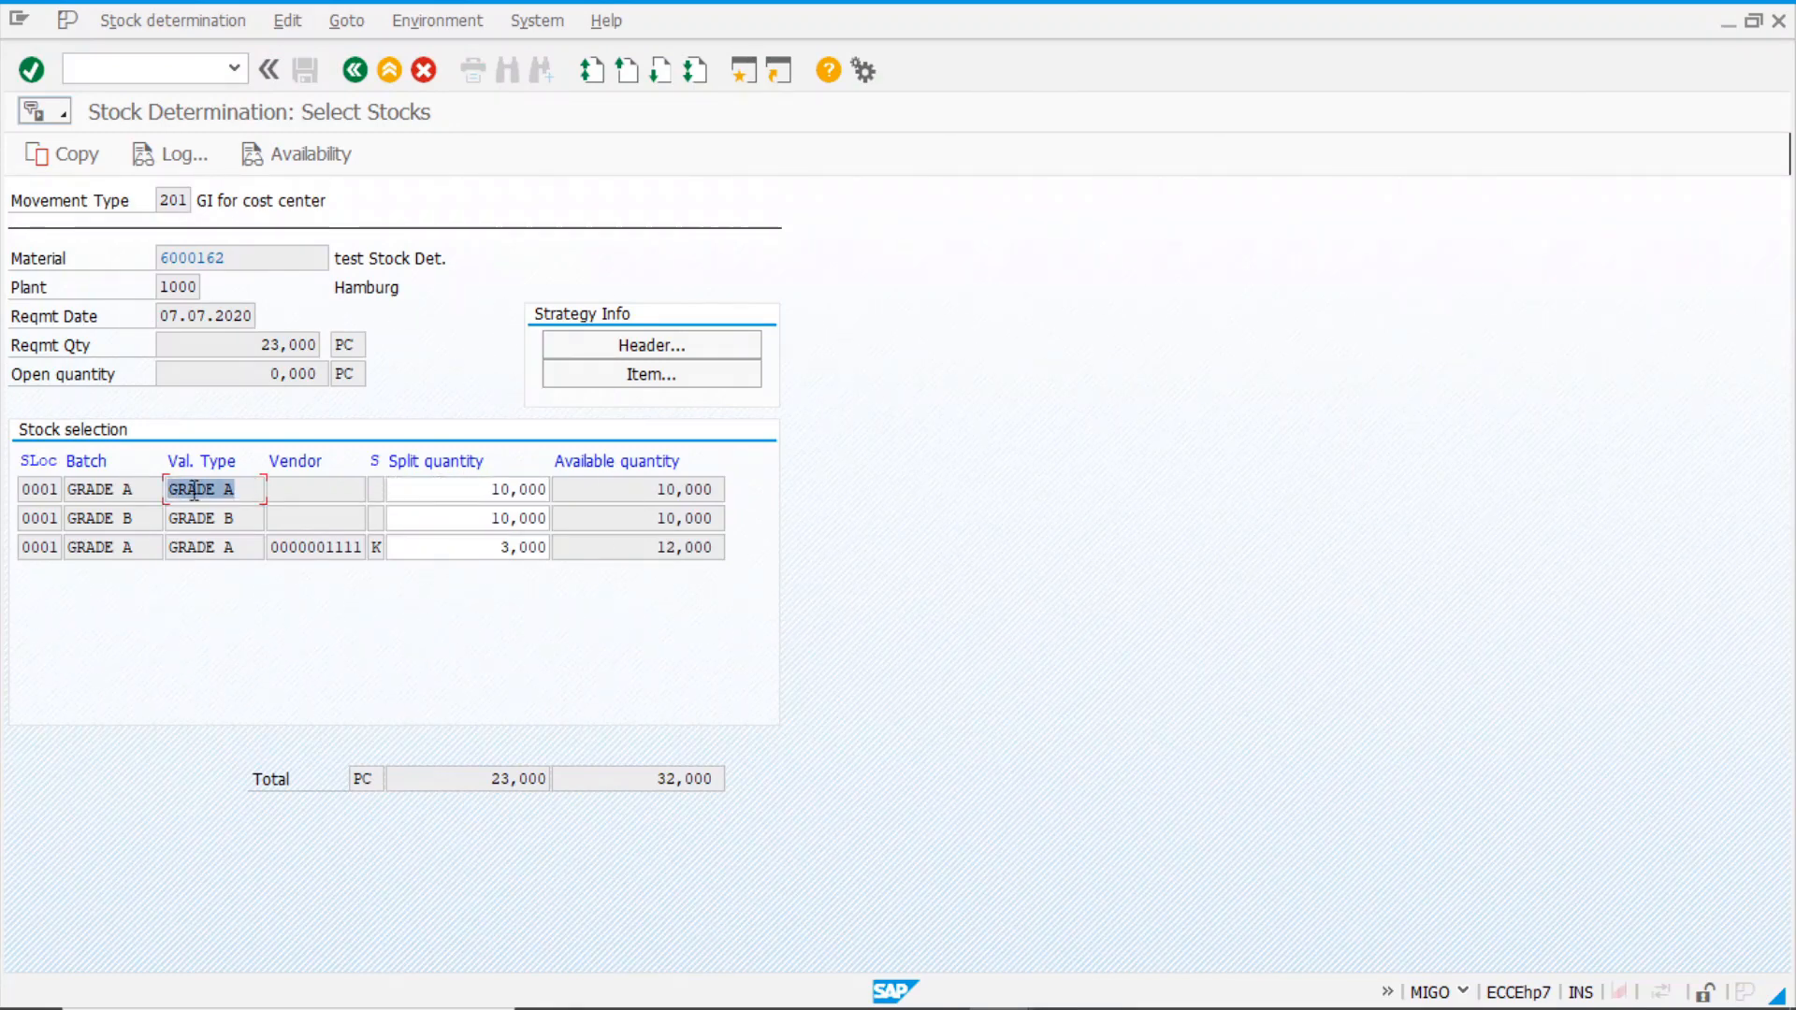
click(248, 493)
- In the Z001 stock determination strategy for plant 1000, set price sorting to Ascending with ranking order 2 and save
key(alt+Tab)
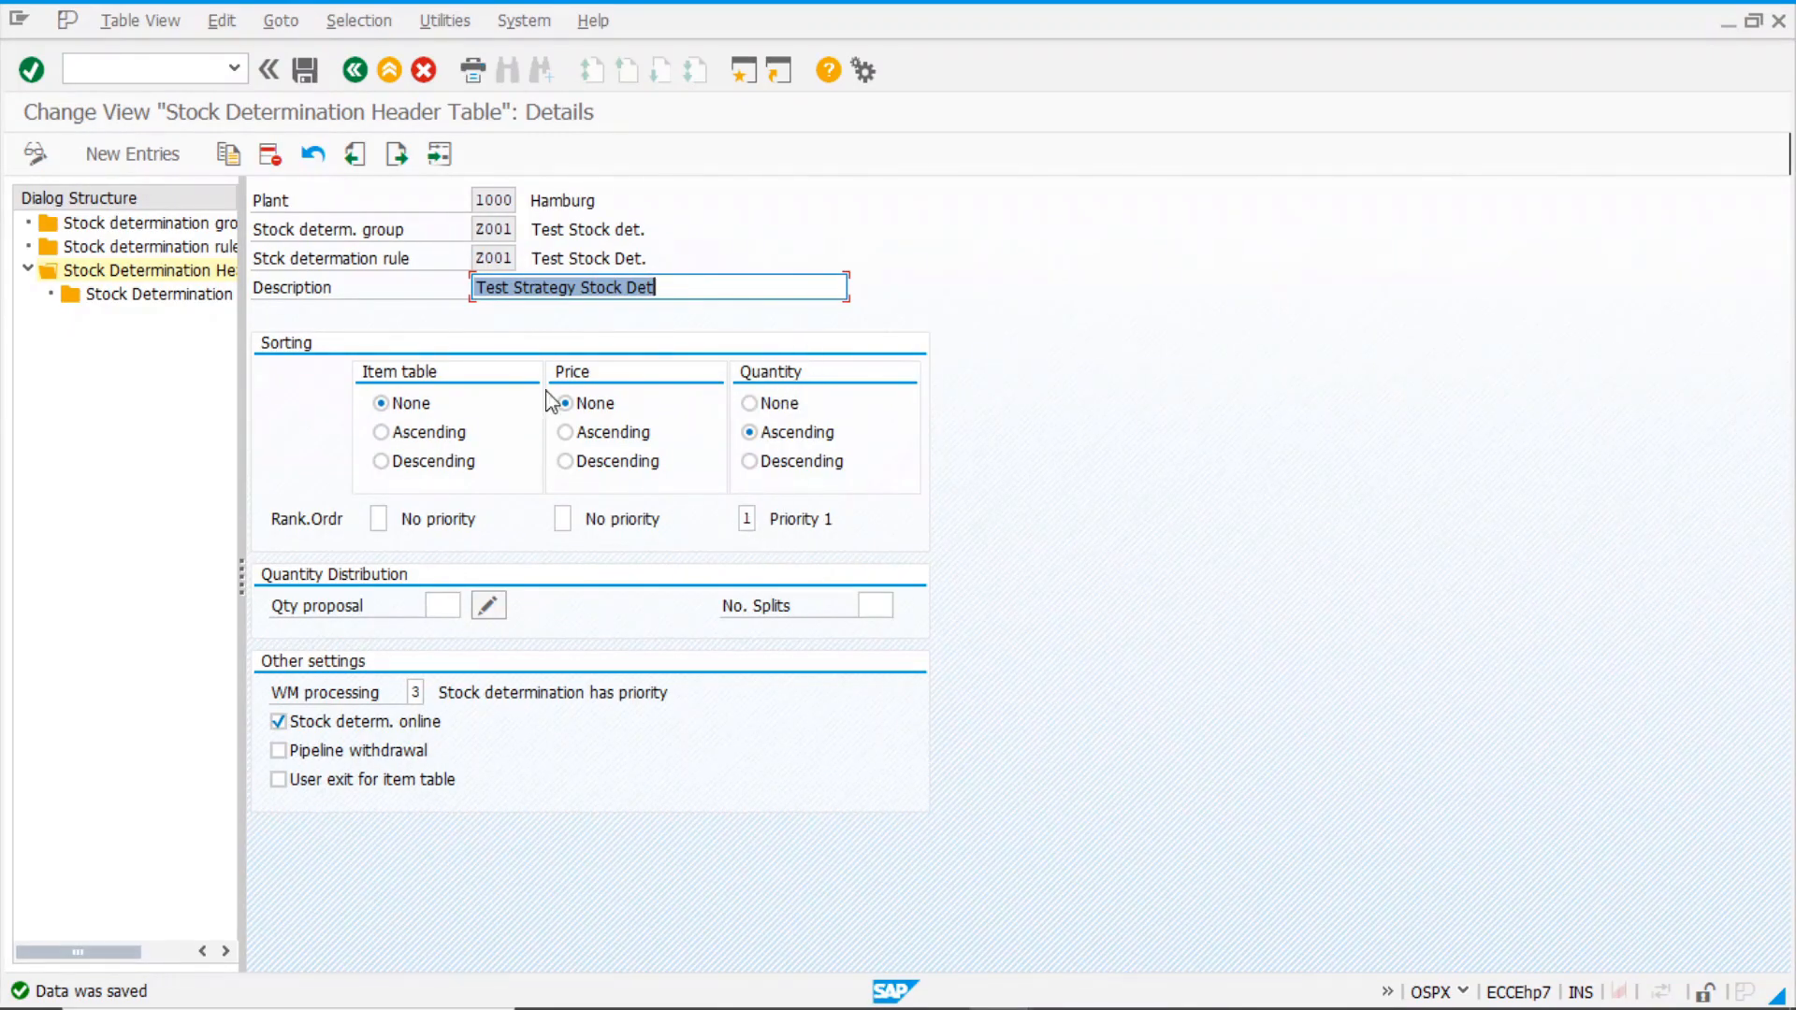
click(562, 518)
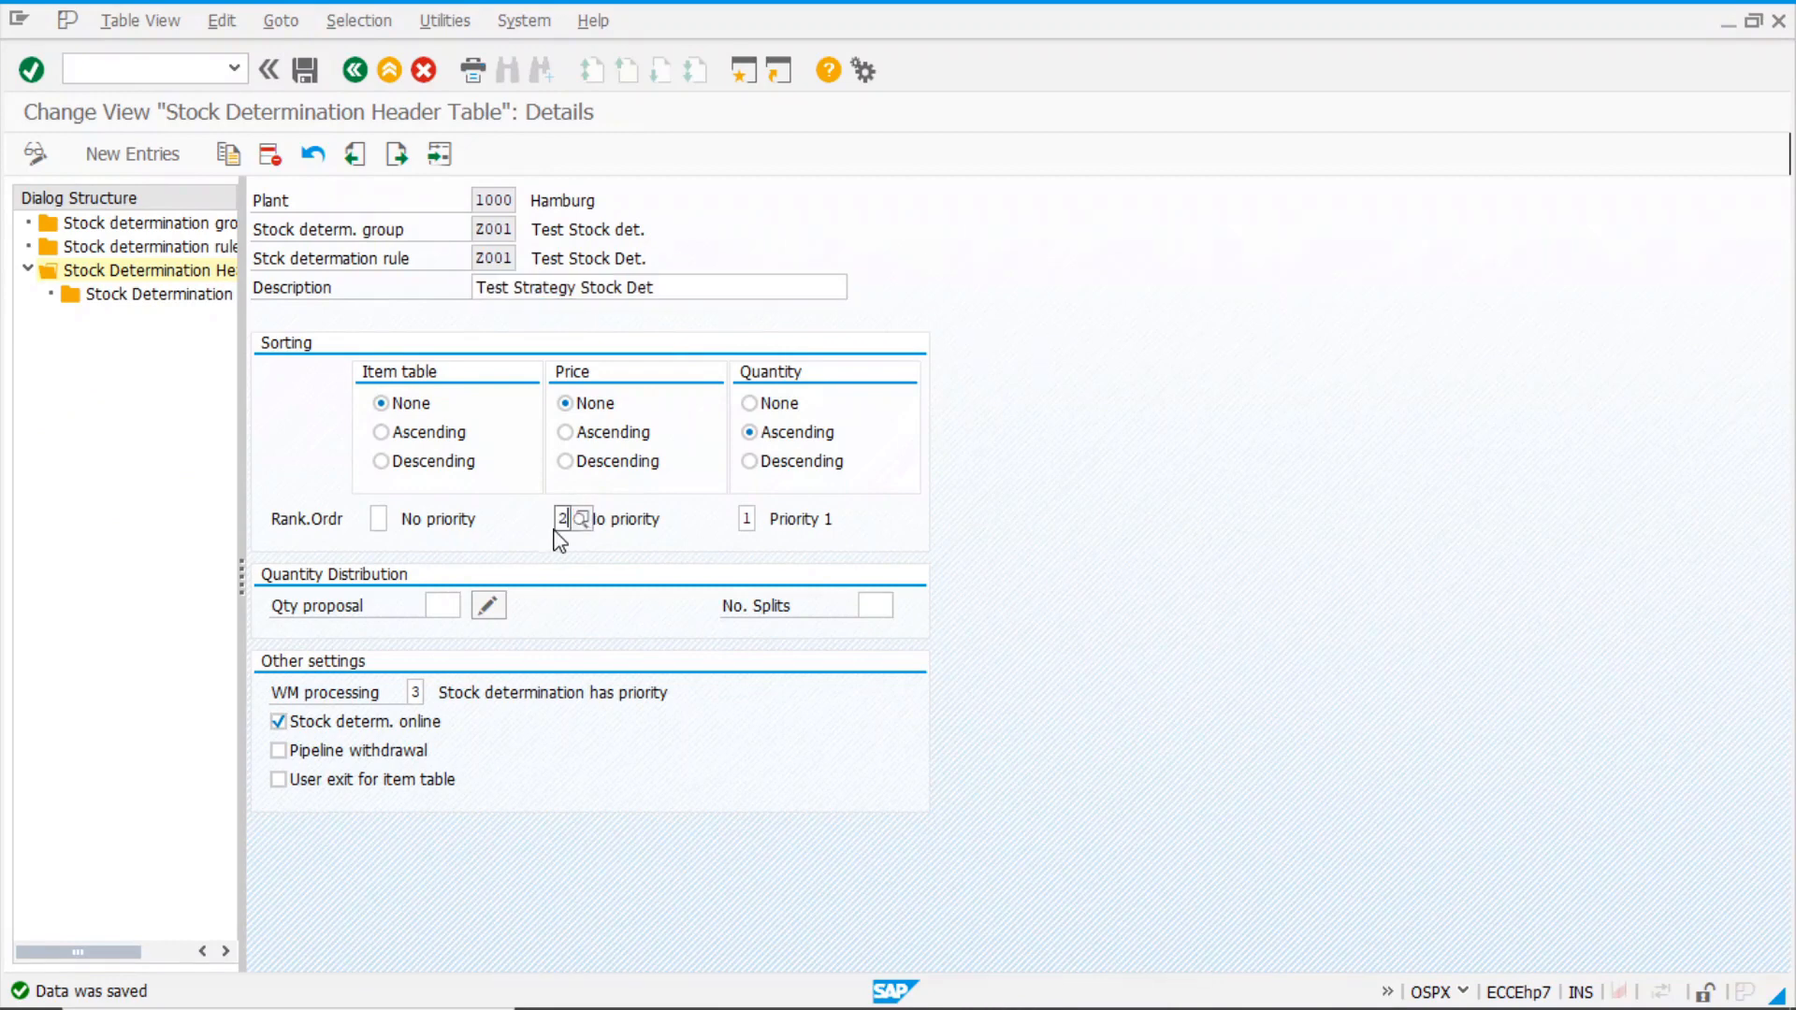
text(2)
click(567, 434)
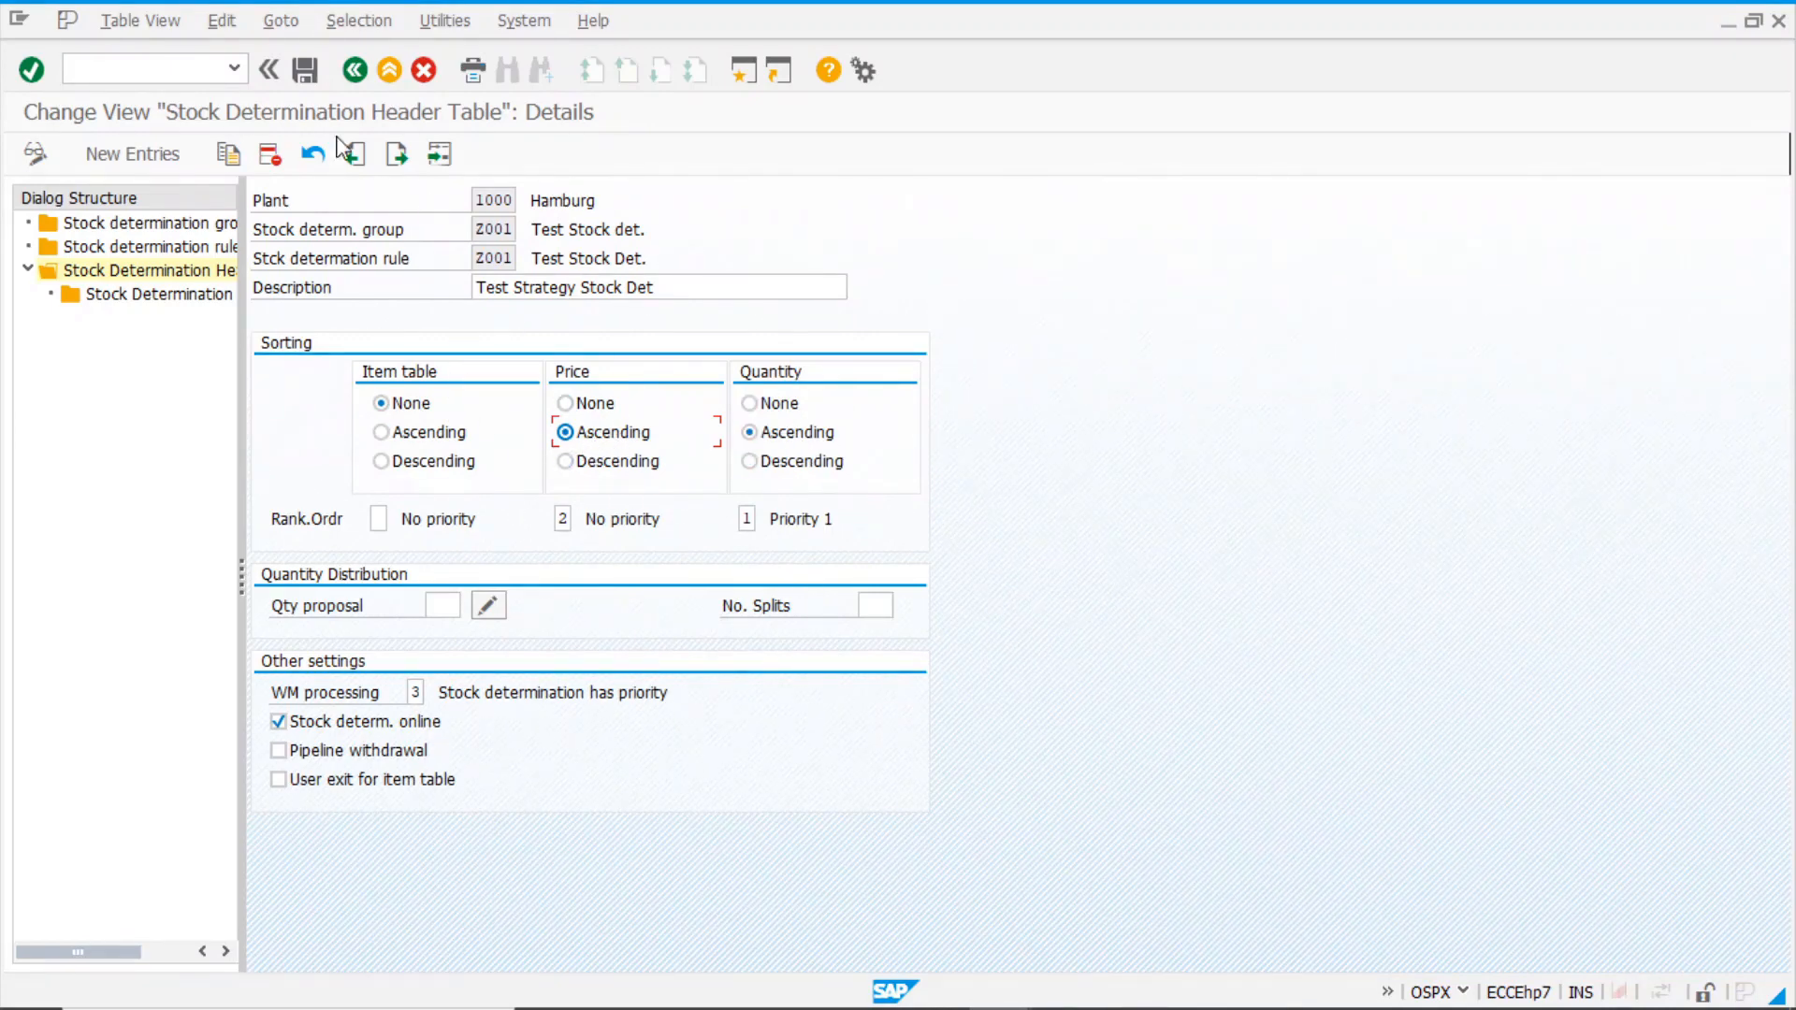
click(305, 70)
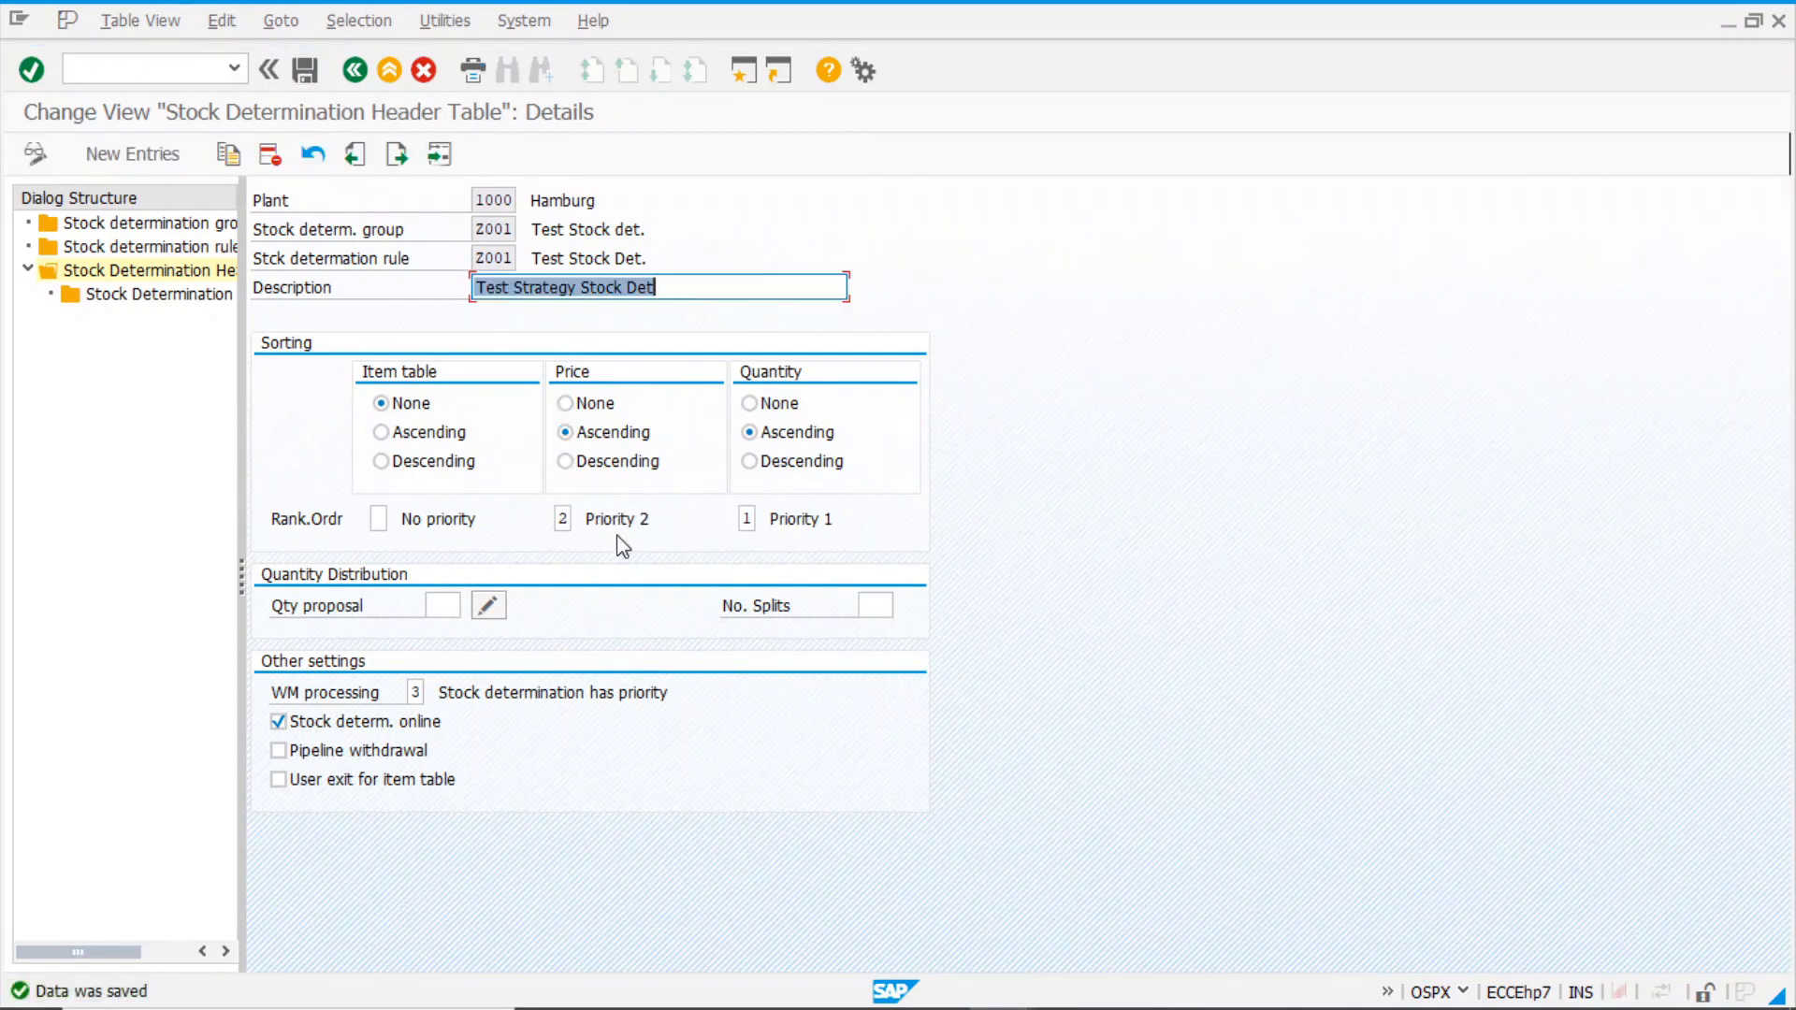
- Return to the goods issue, discard the proposed stocks and run stock determination again for the item
key(alt+Tab)
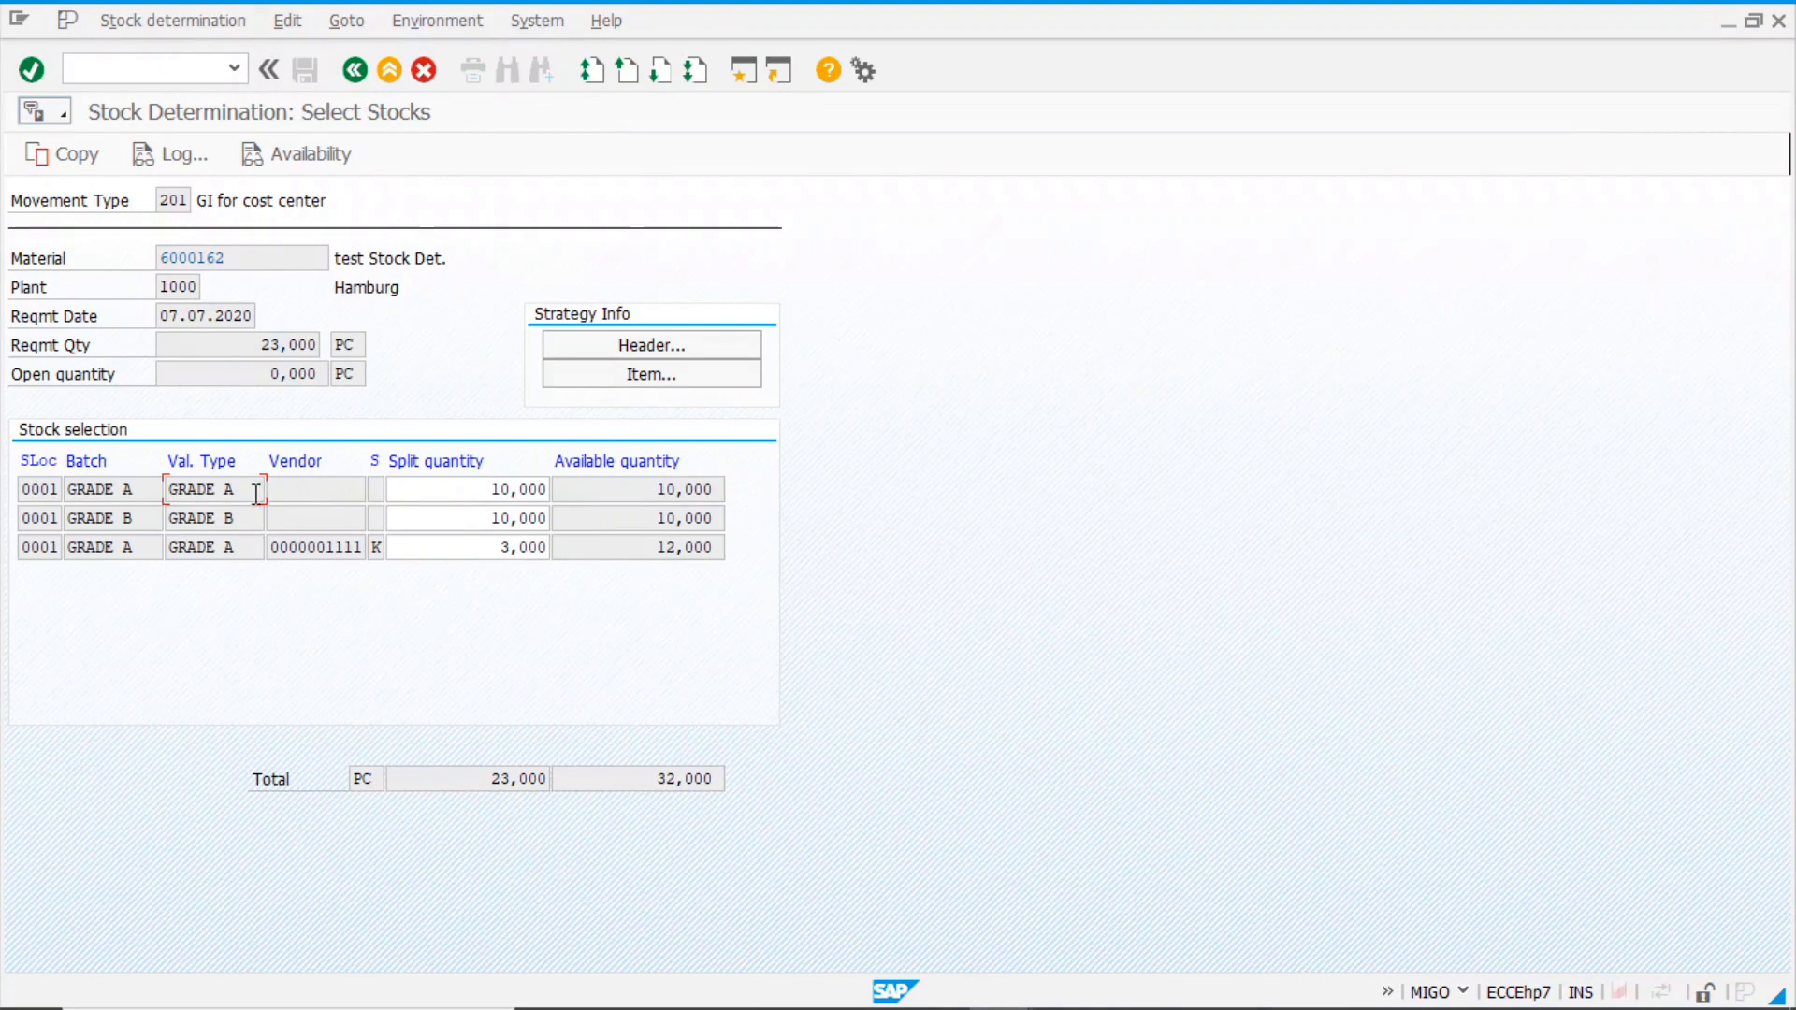
click(353, 73)
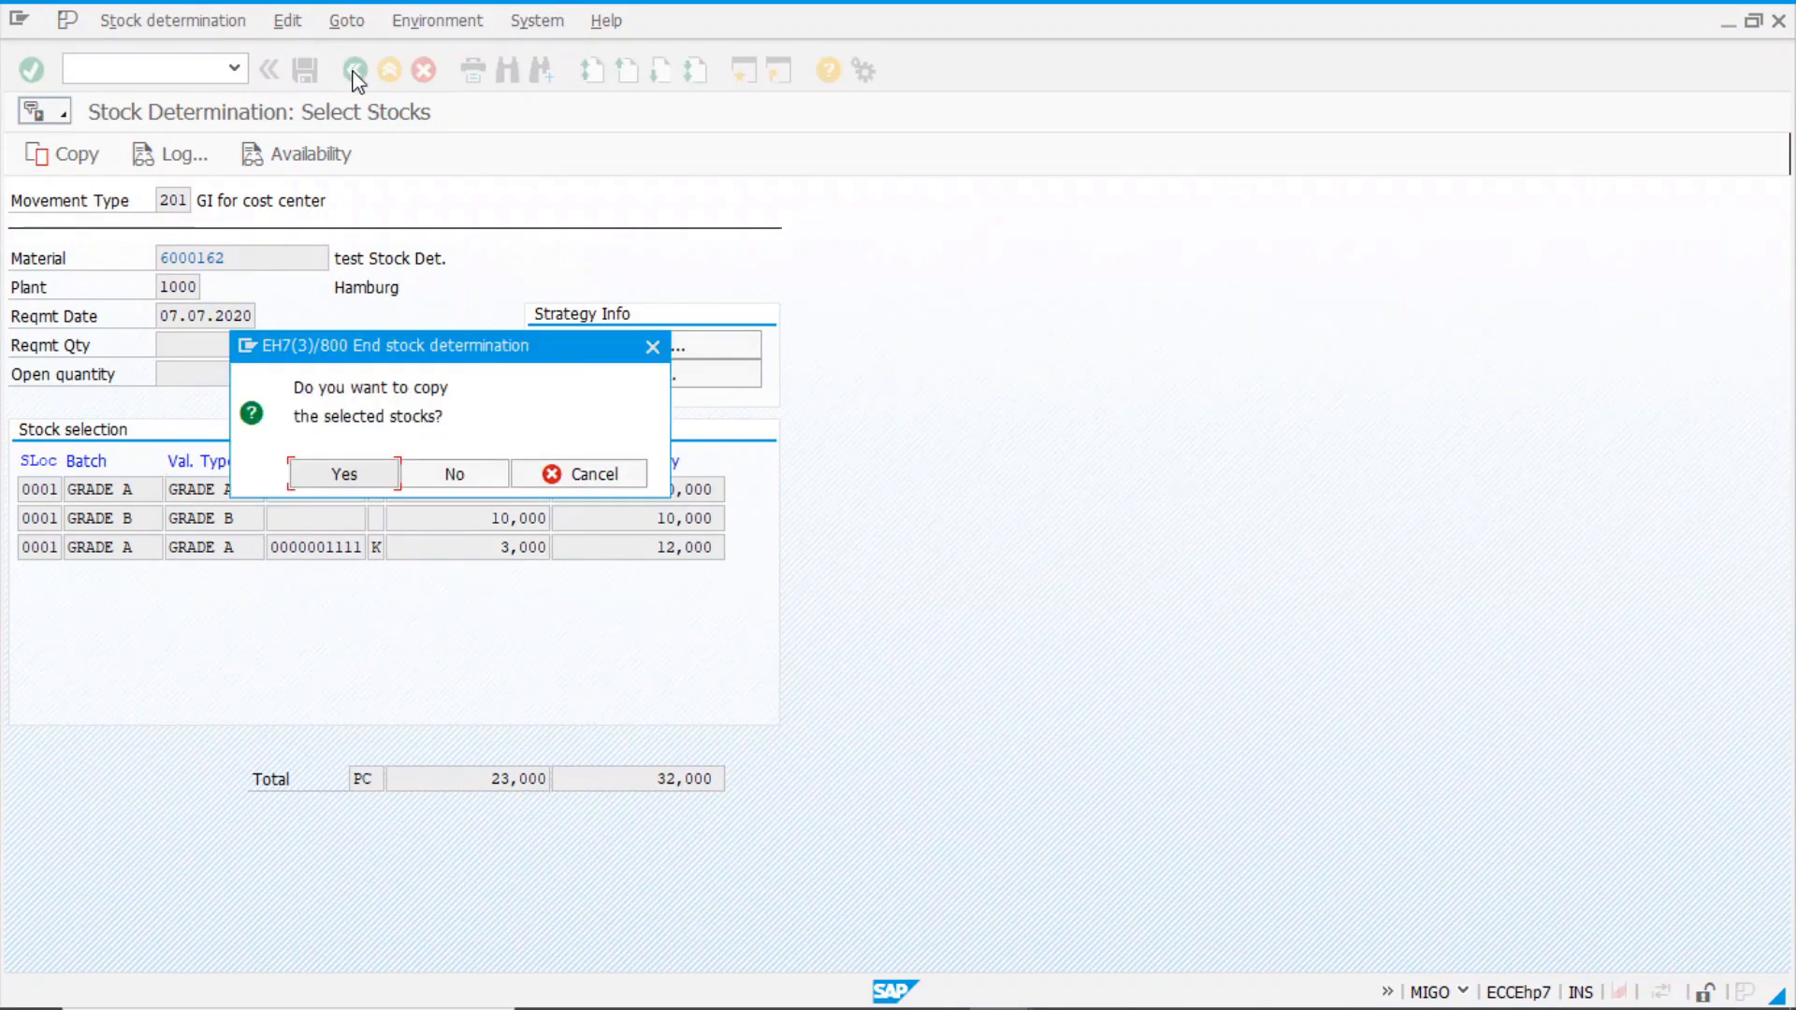
click(461, 488)
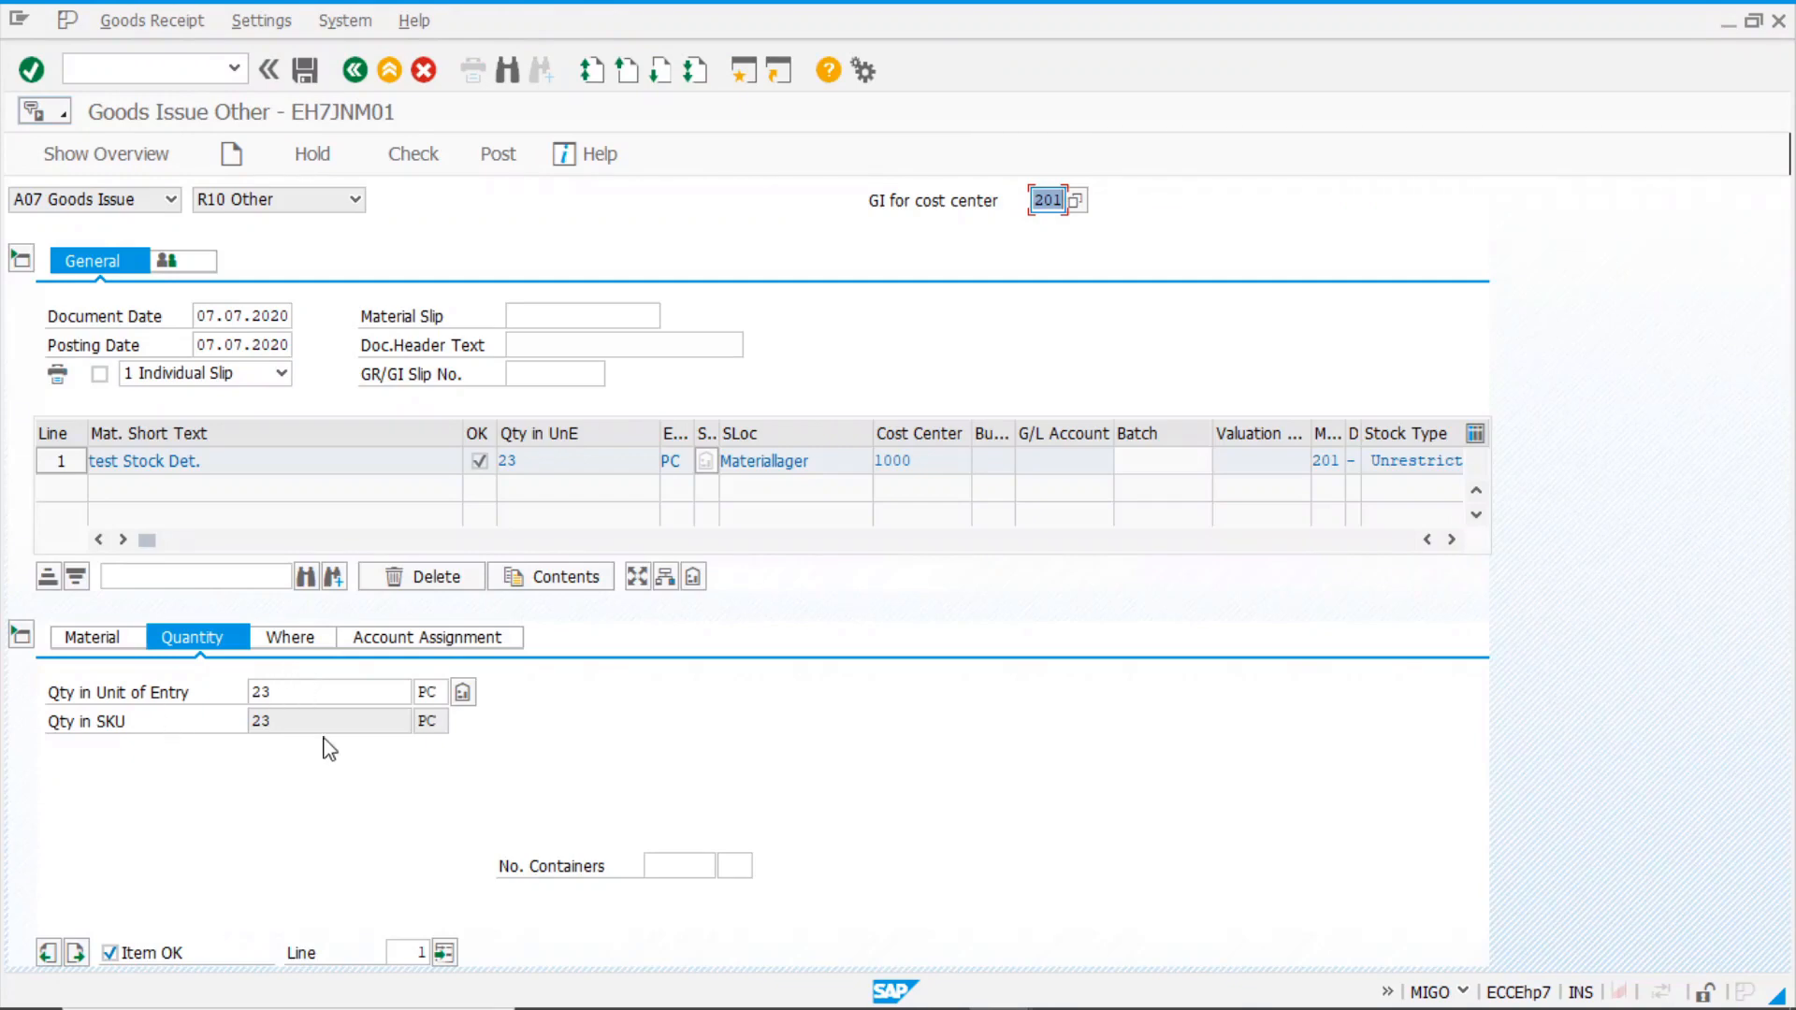
click(462, 697)
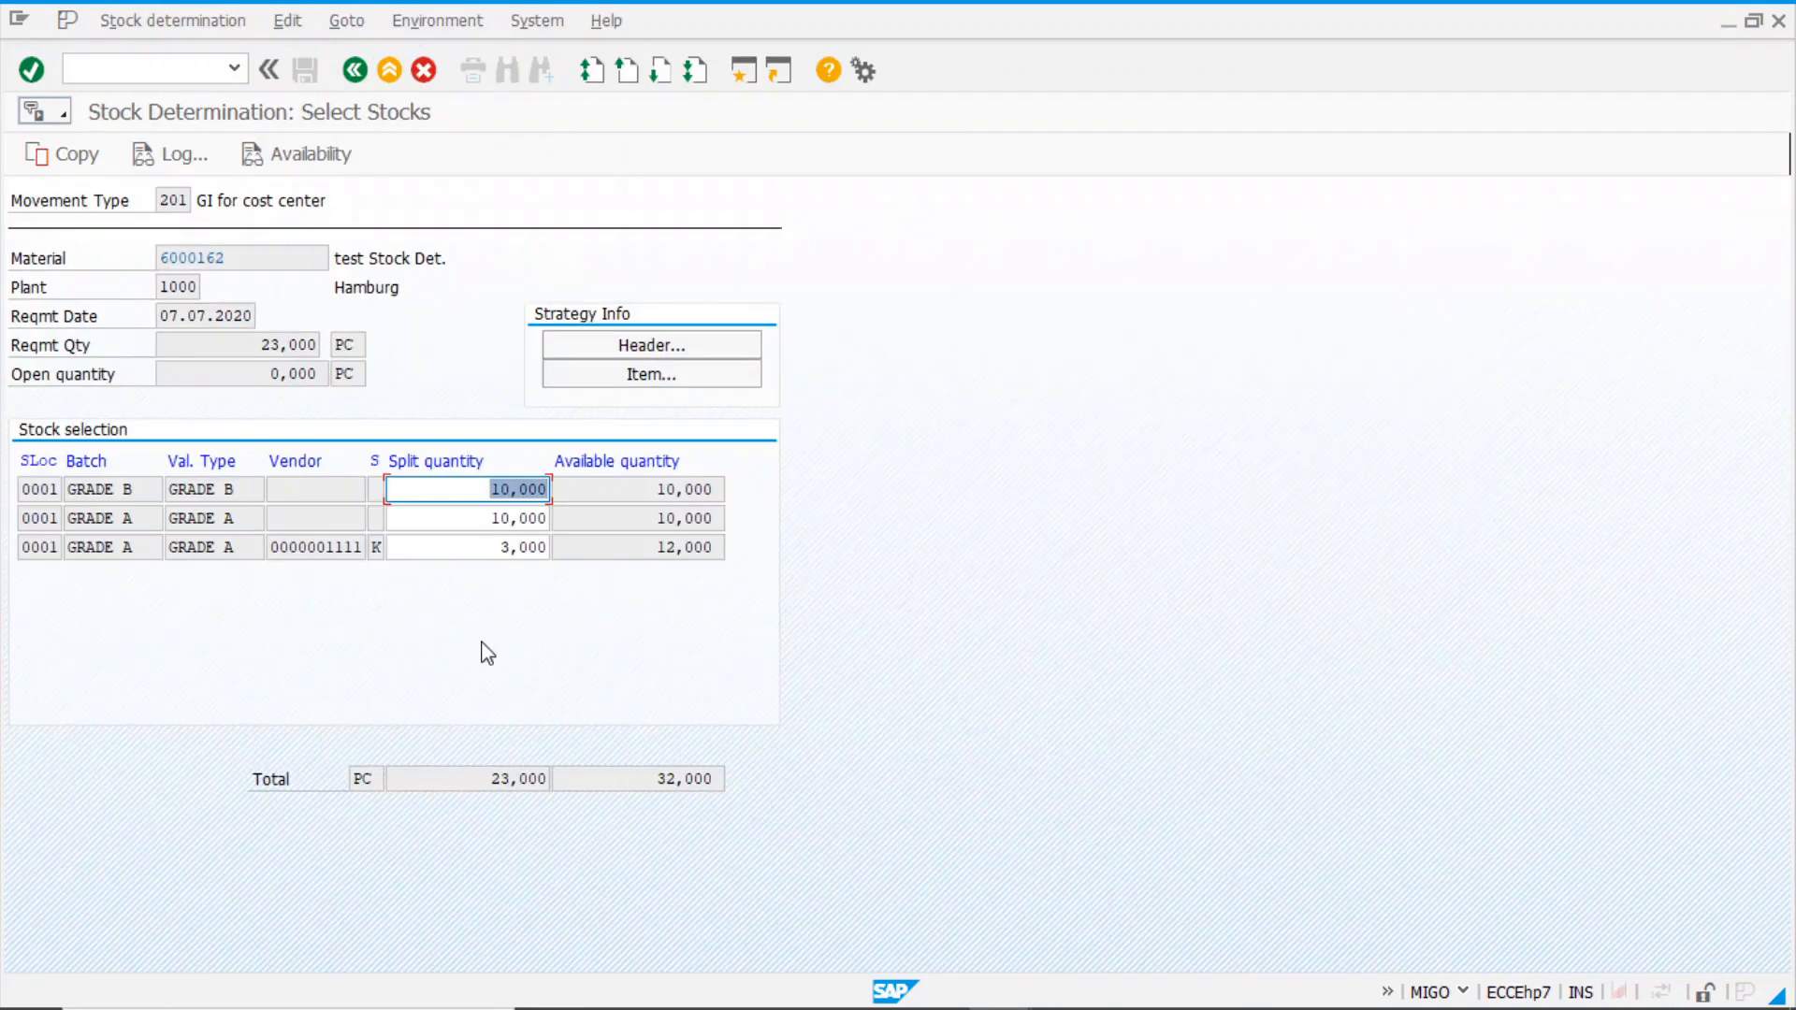
- Examine the quantity sorting in the strategy header and compare it with the available quantities of the proposed own stocks
click(244, 491)
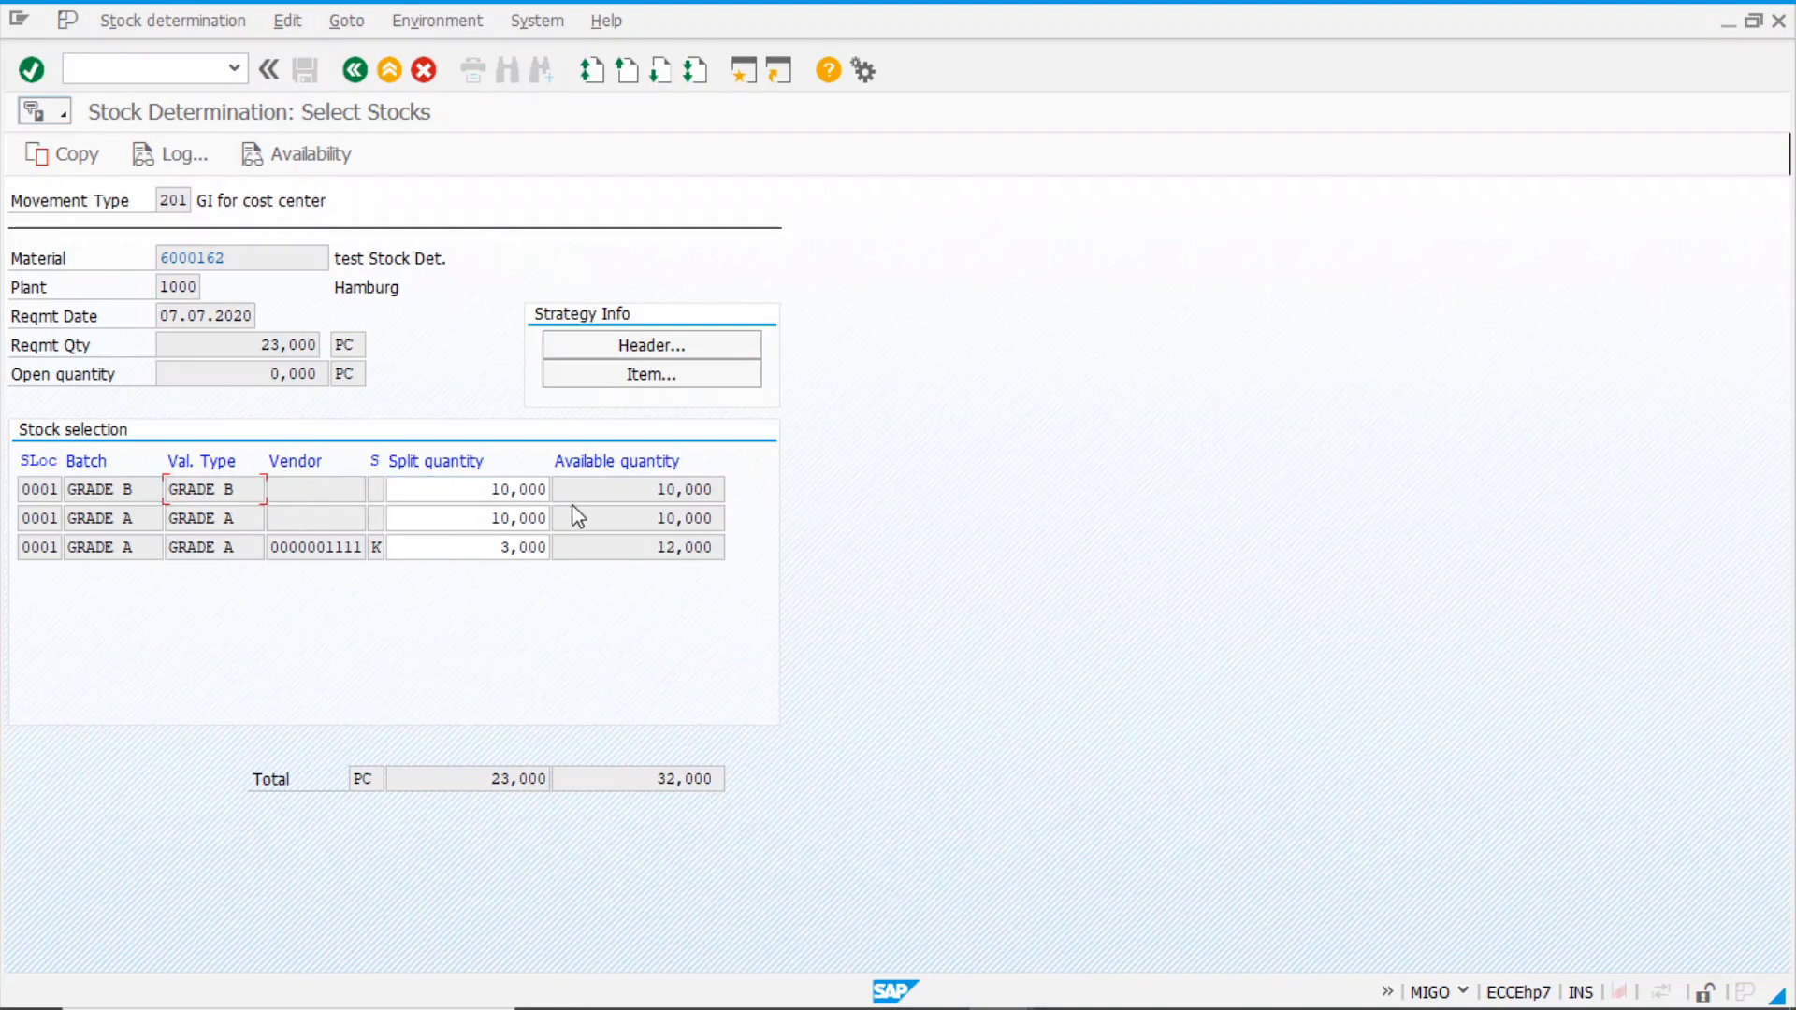
click(674, 353)
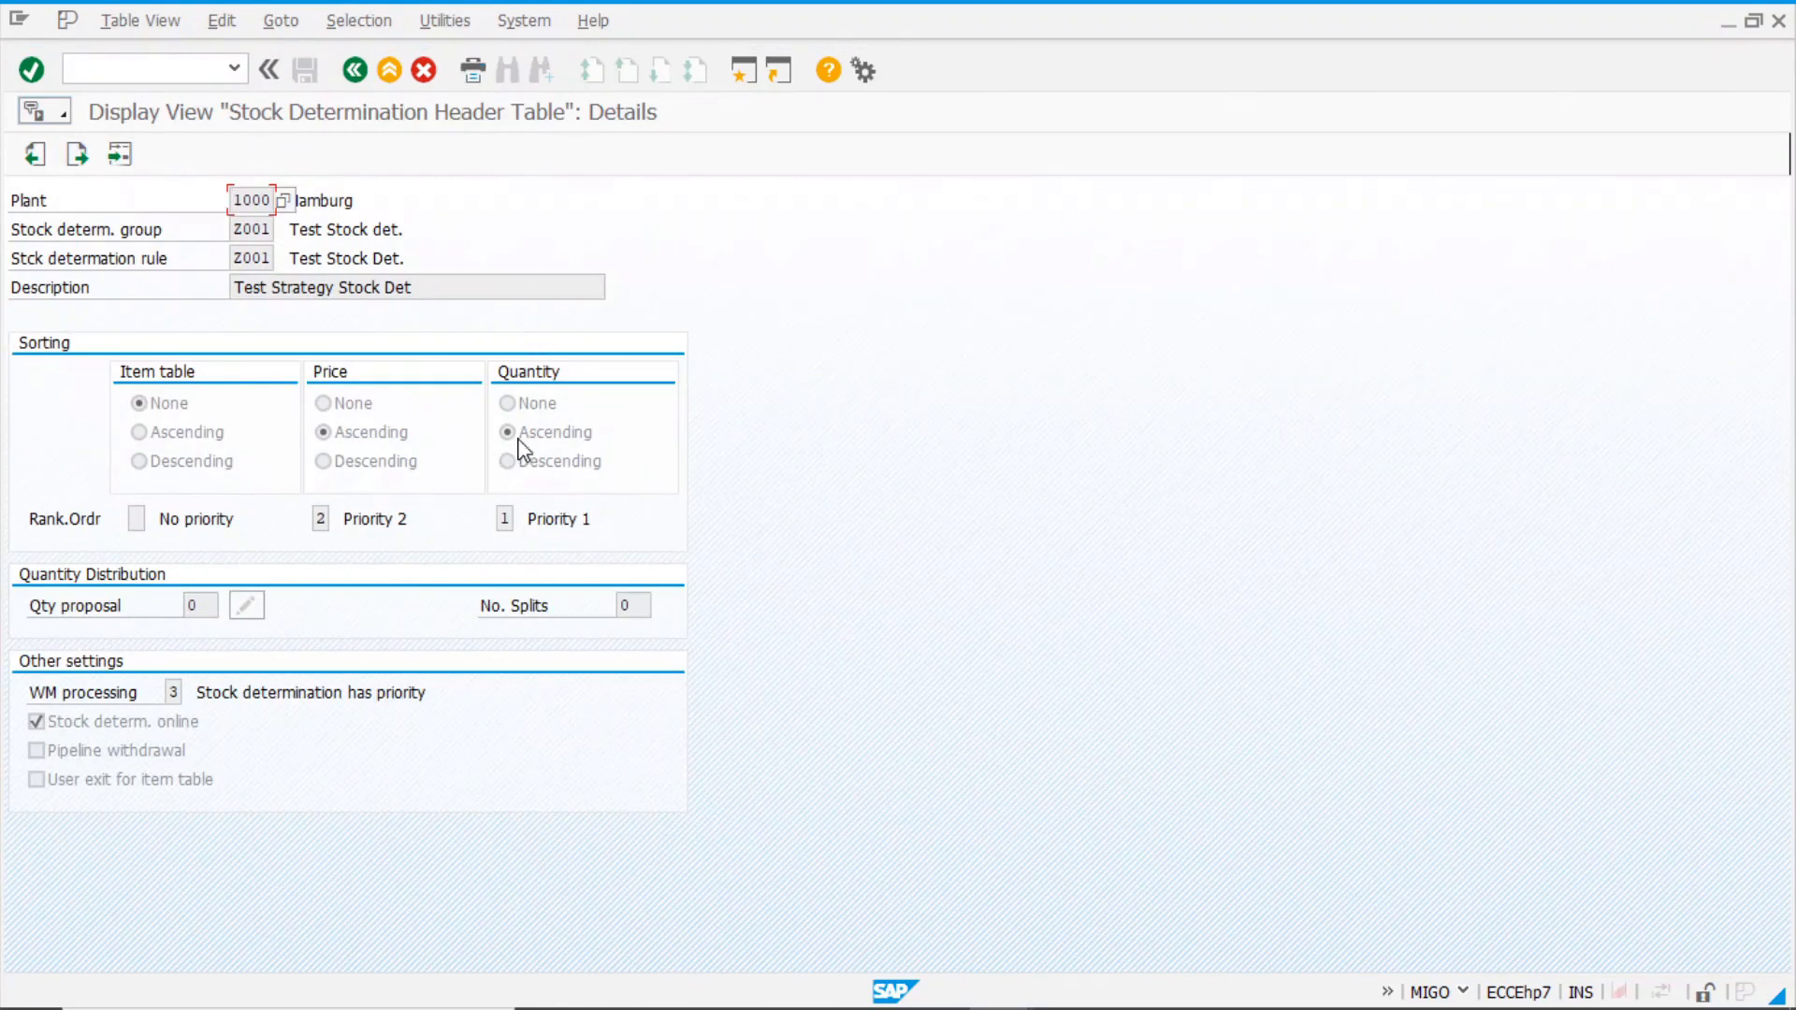
click(355, 71)
click(356, 71)
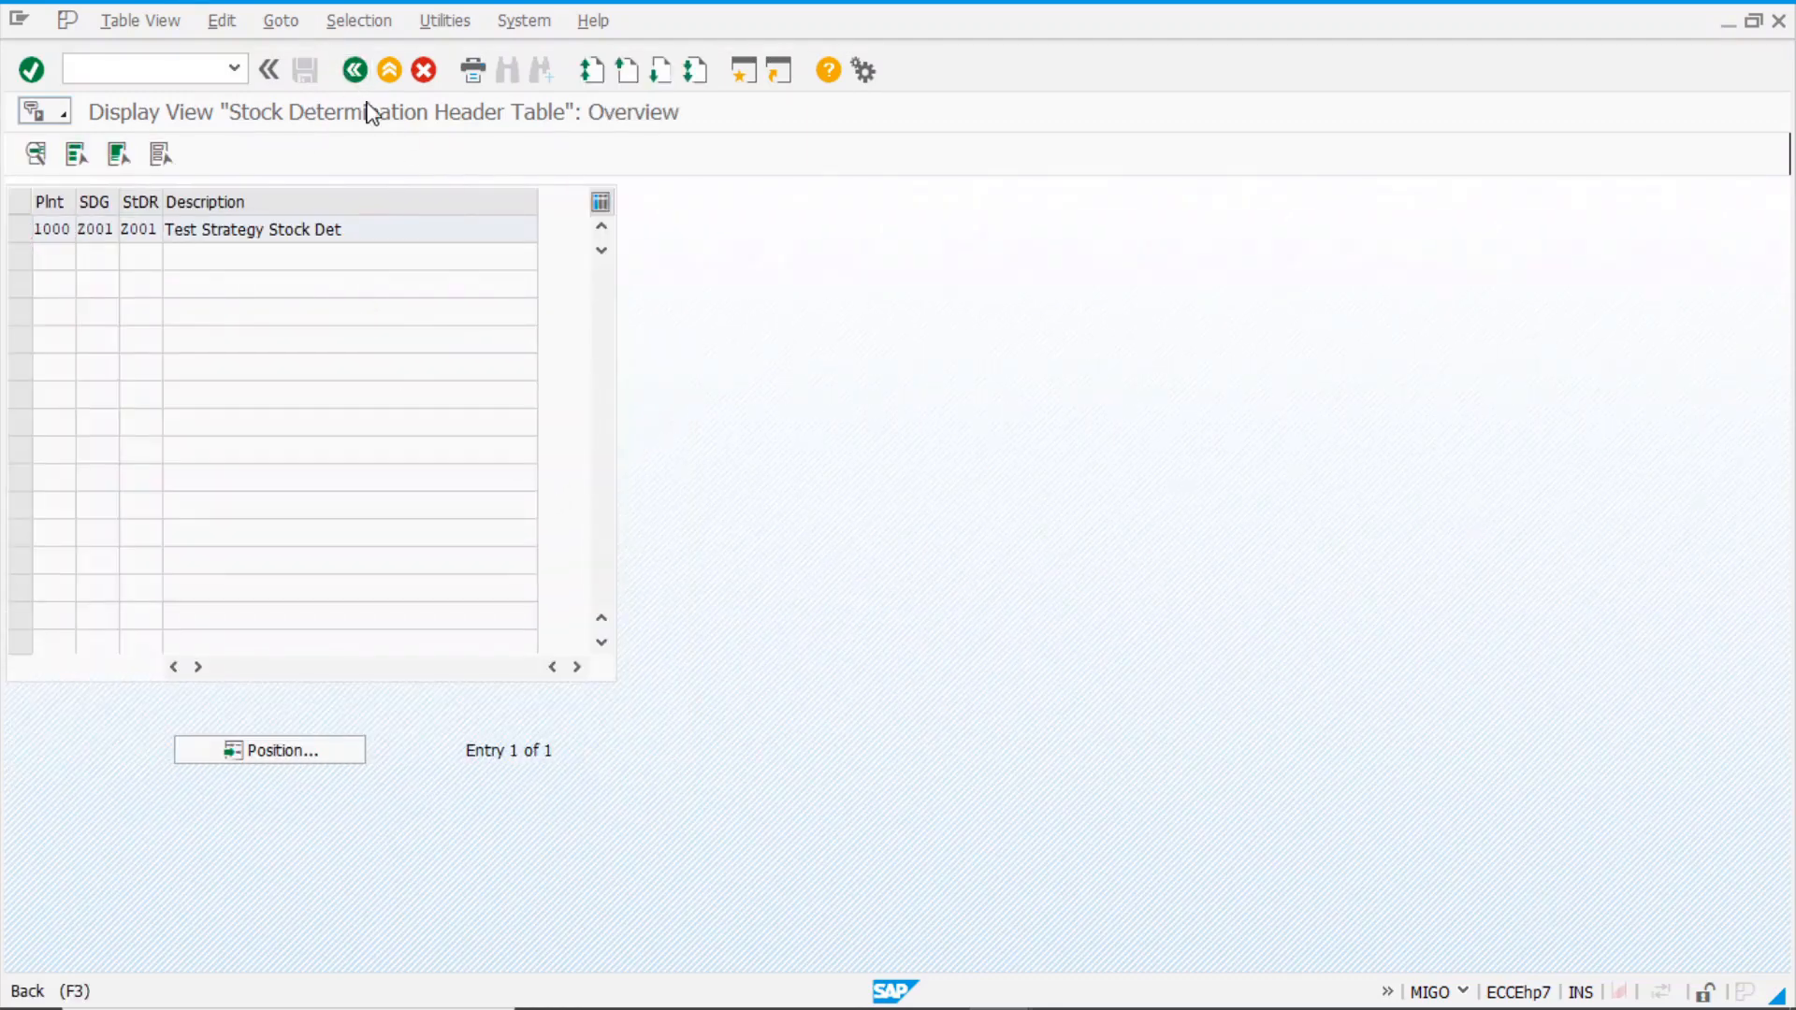
click(656, 501)
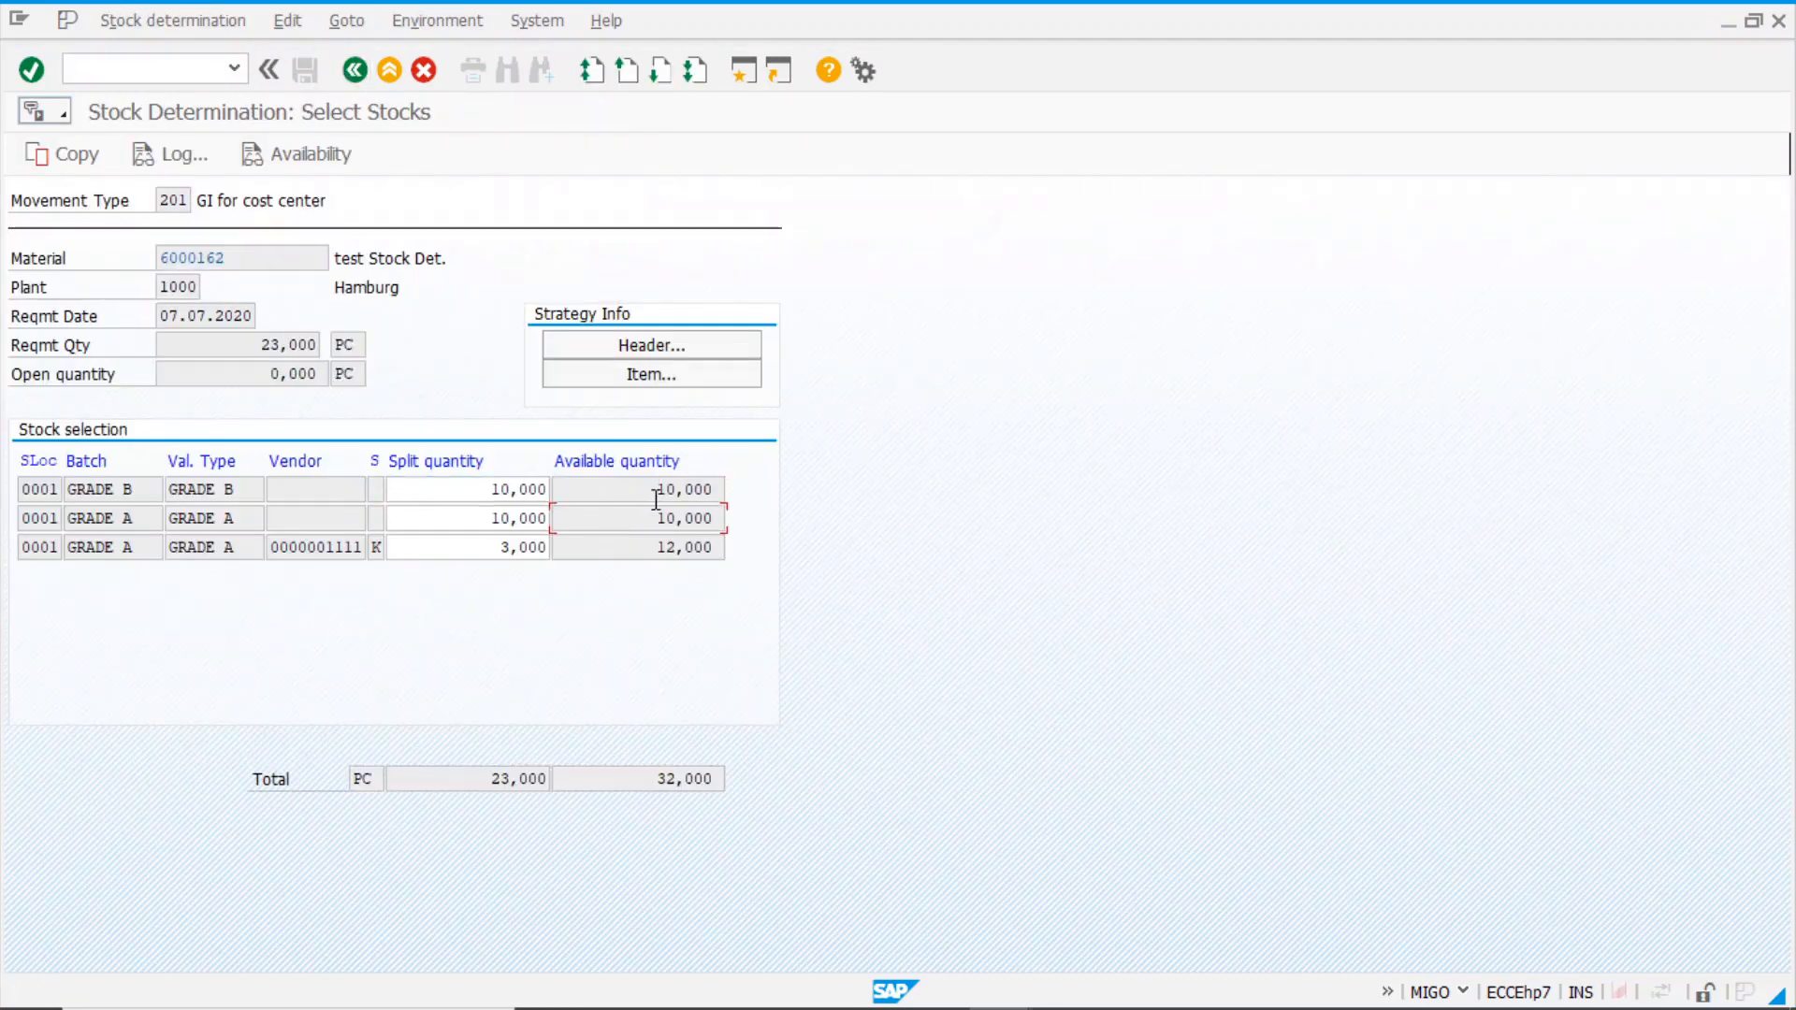
click(655, 518)
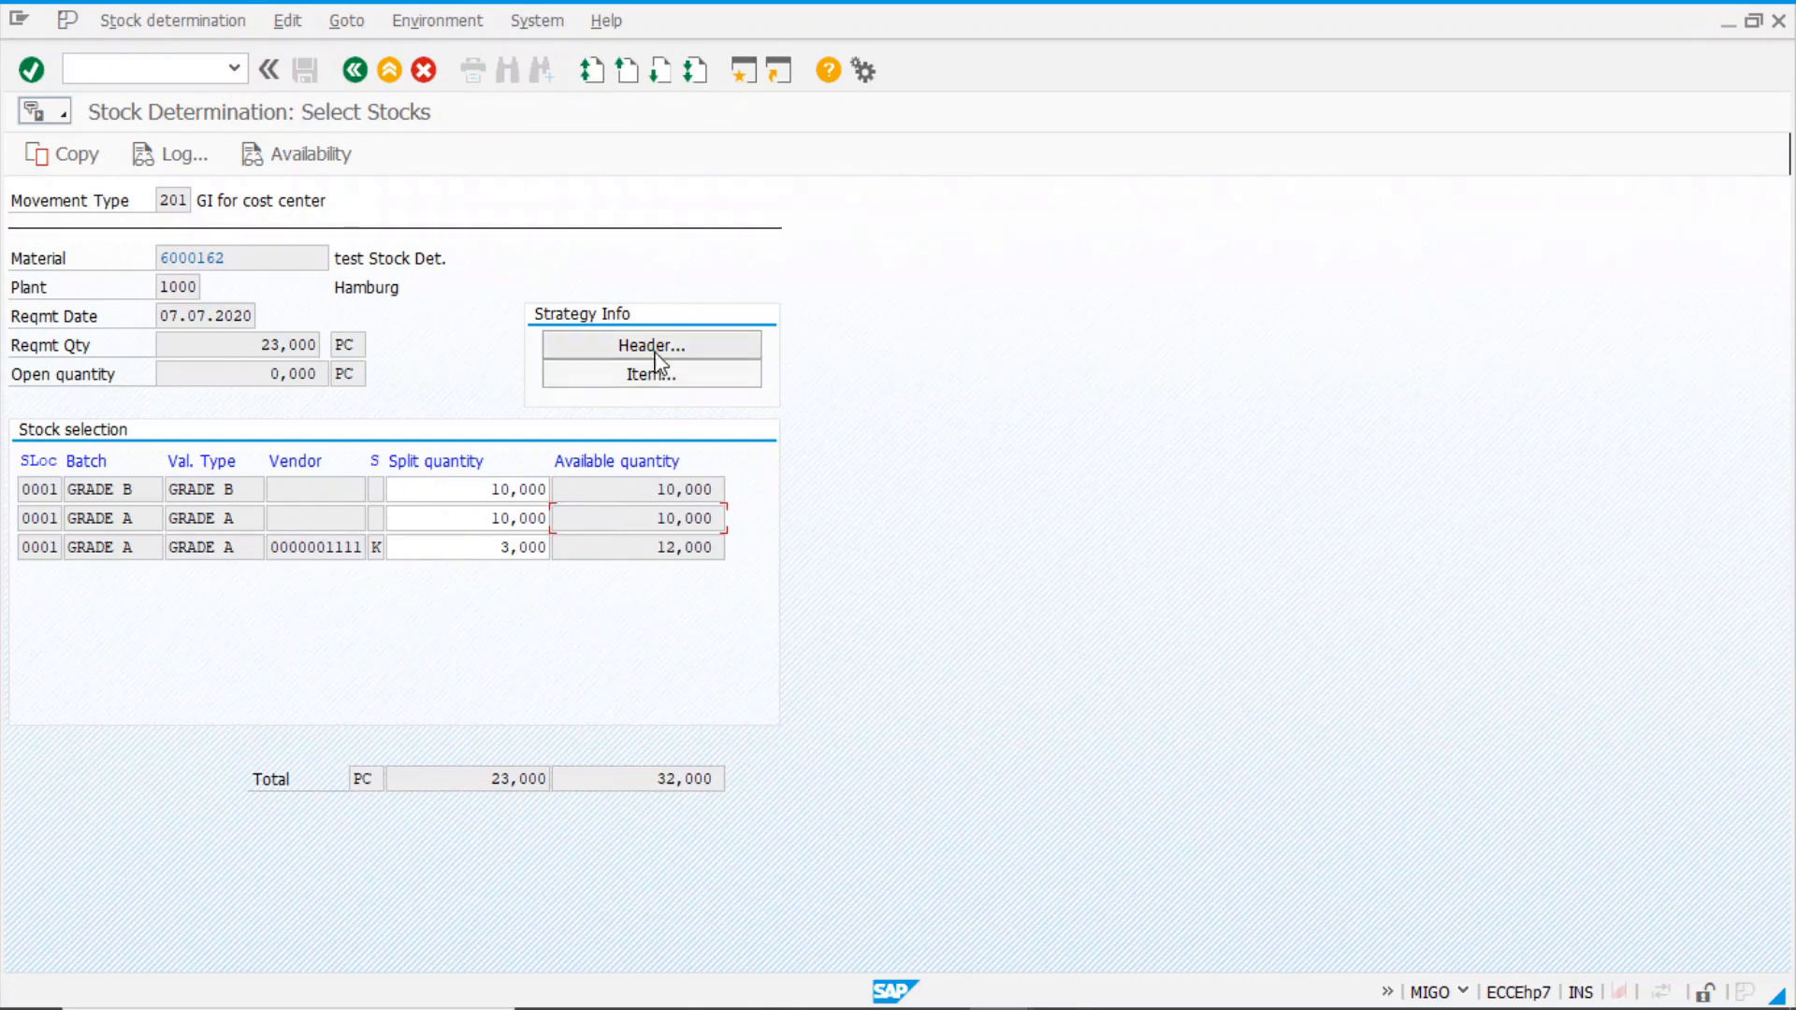
- Review the price sorting in the strategy header and compare it with the valuation types and split quantities of the own stocks
click(683, 353)
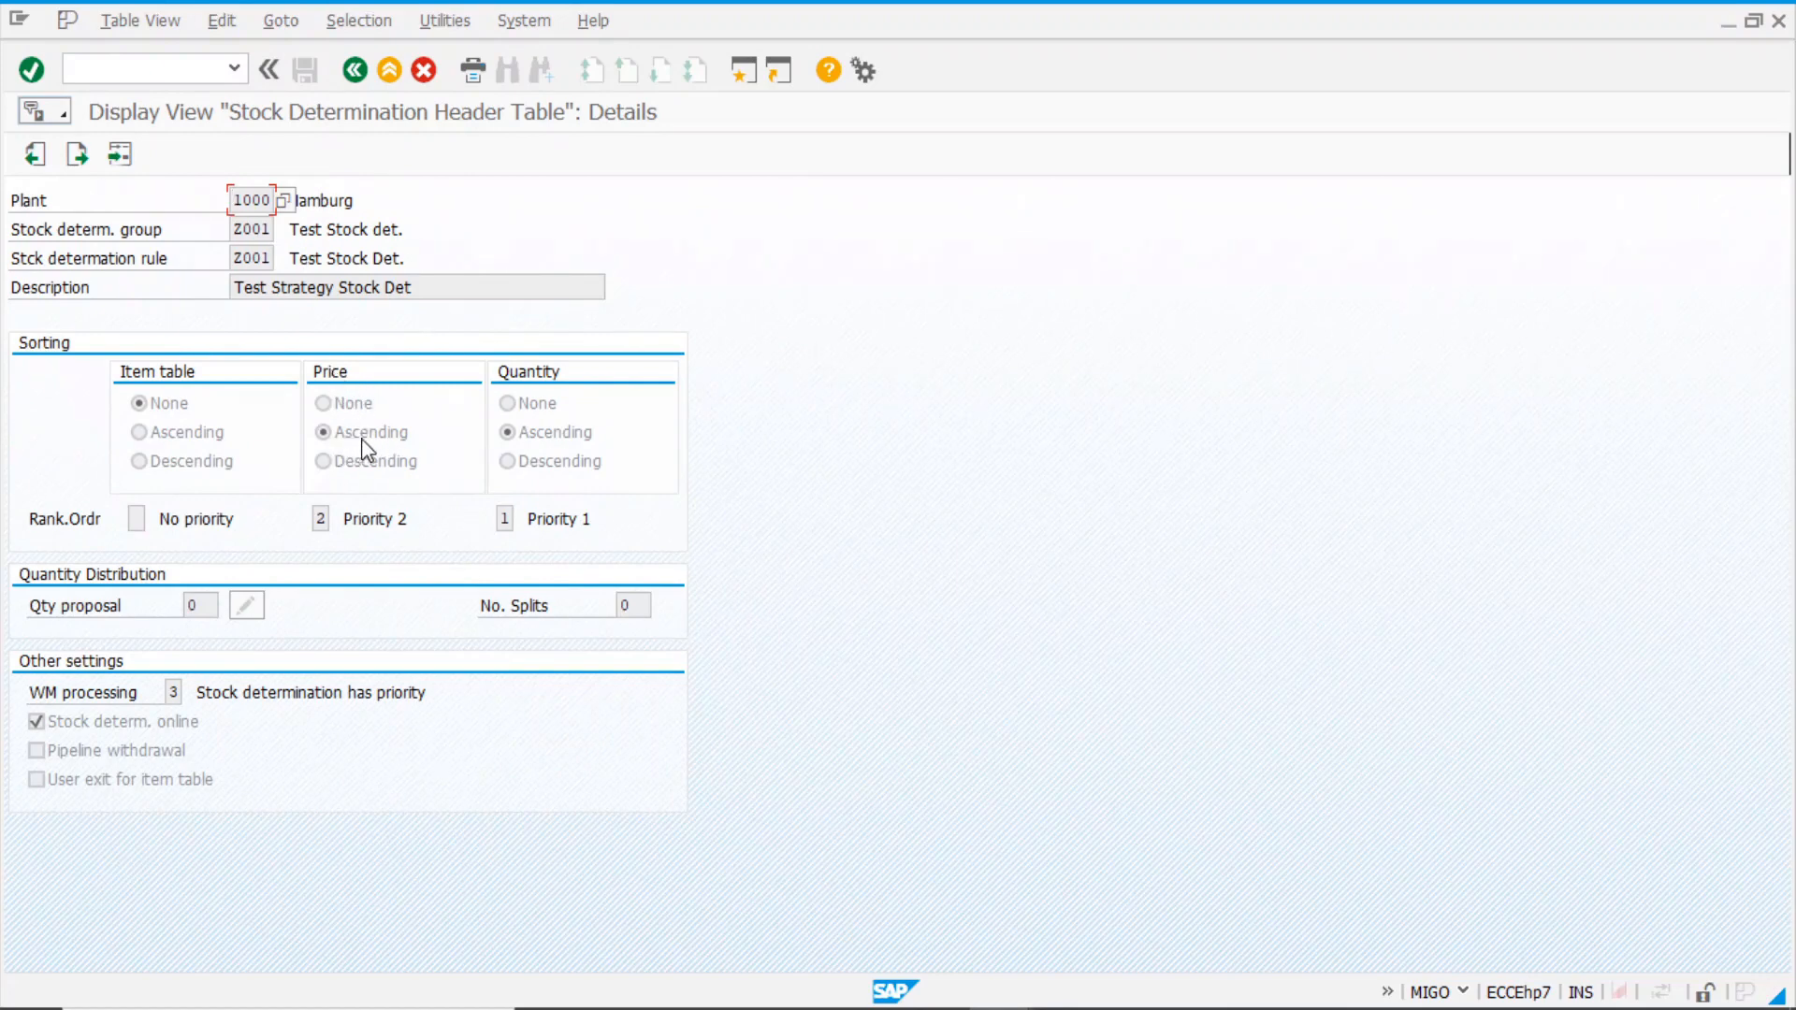
click(355, 72)
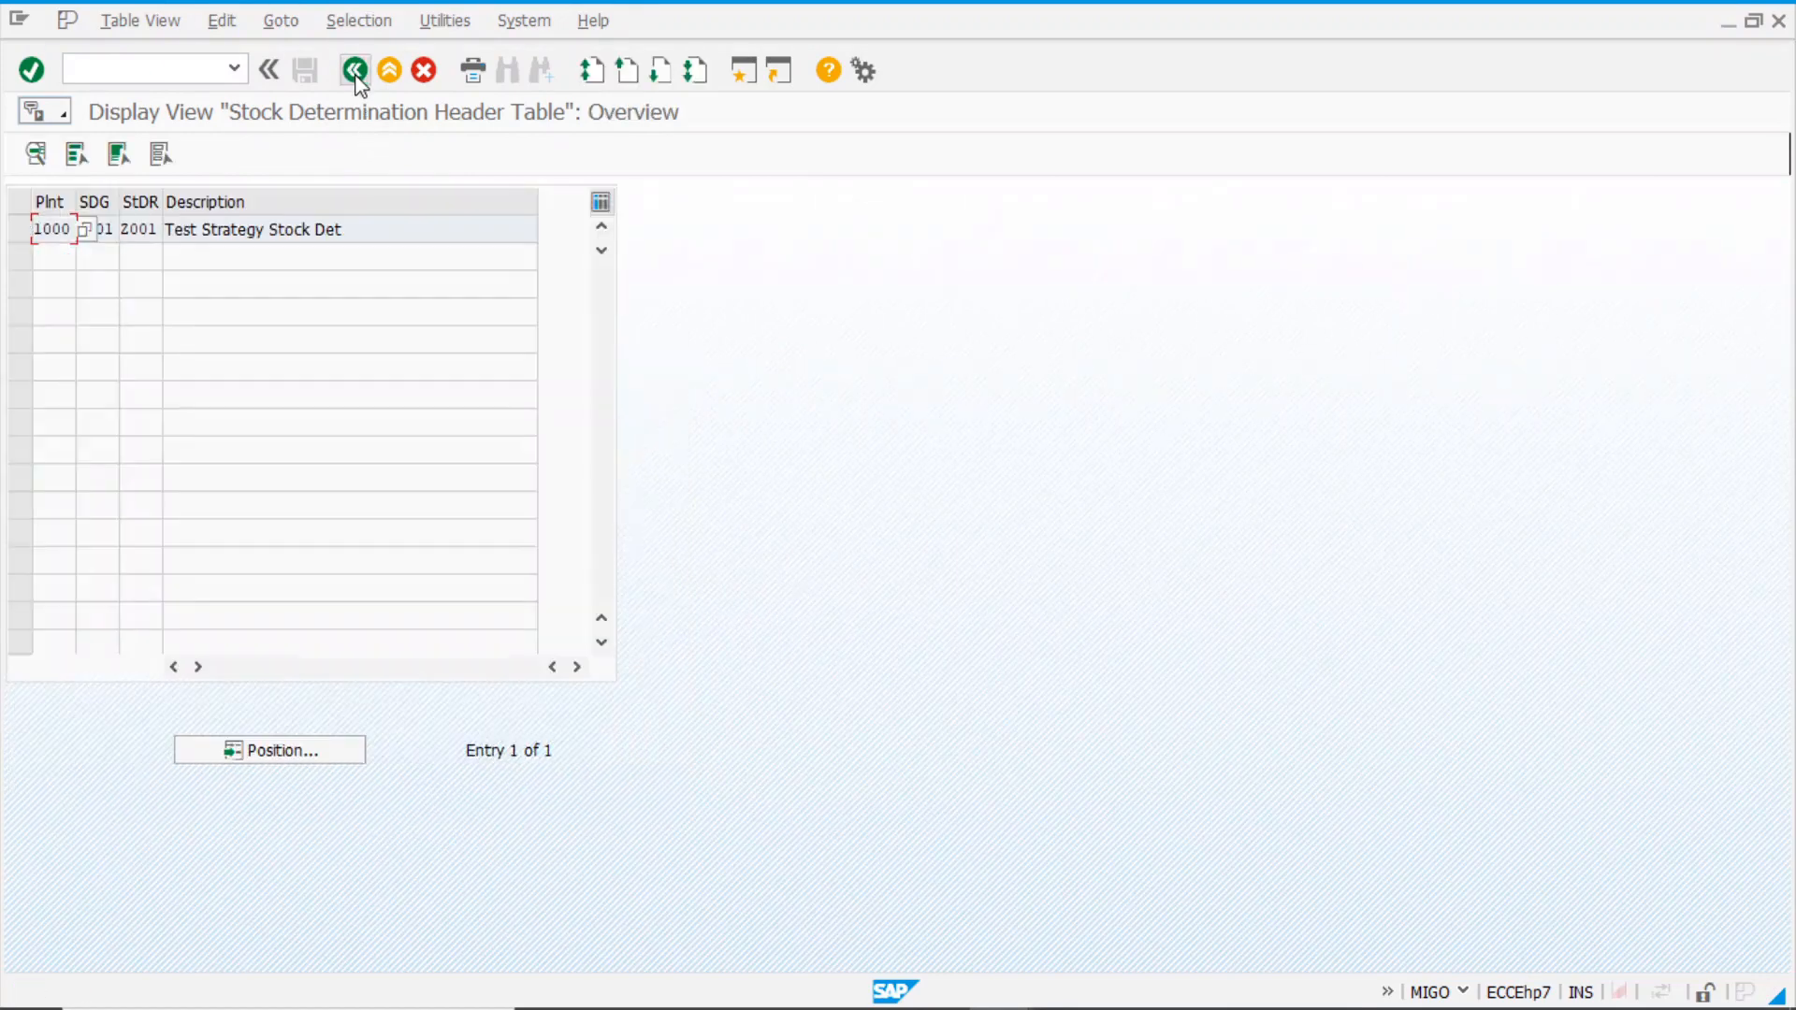
click(356, 73)
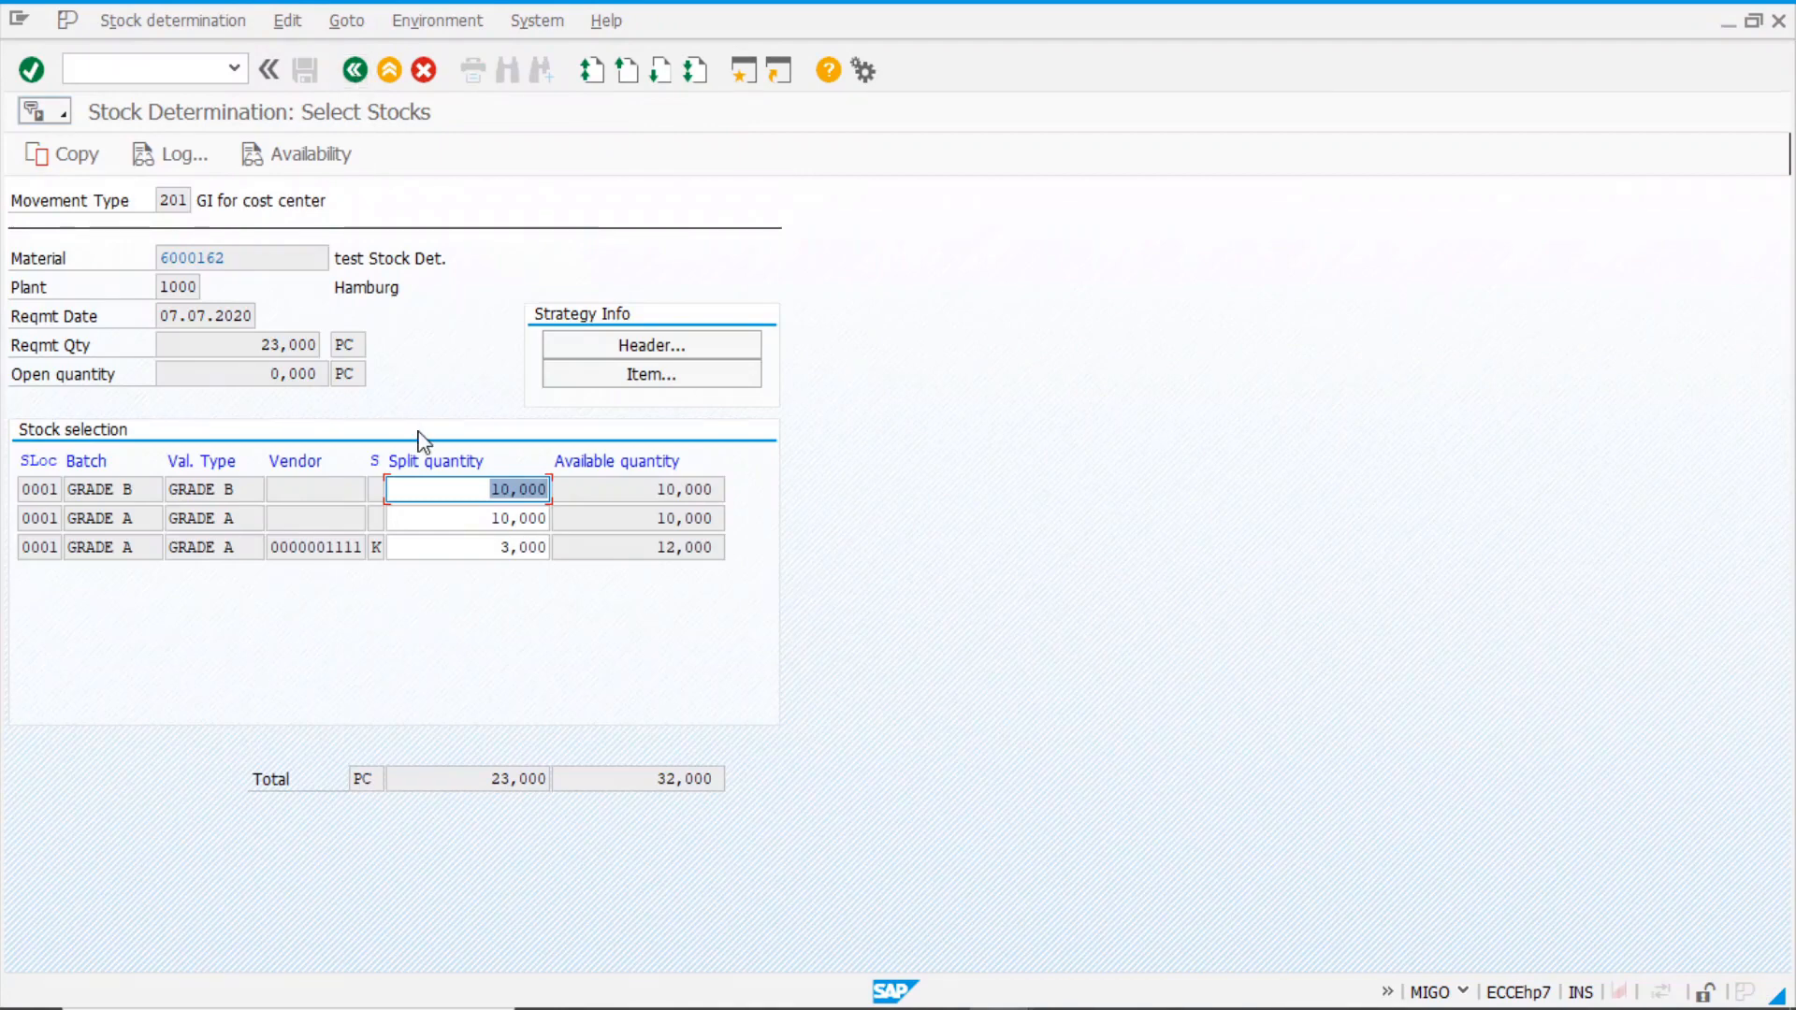
click(244, 489)
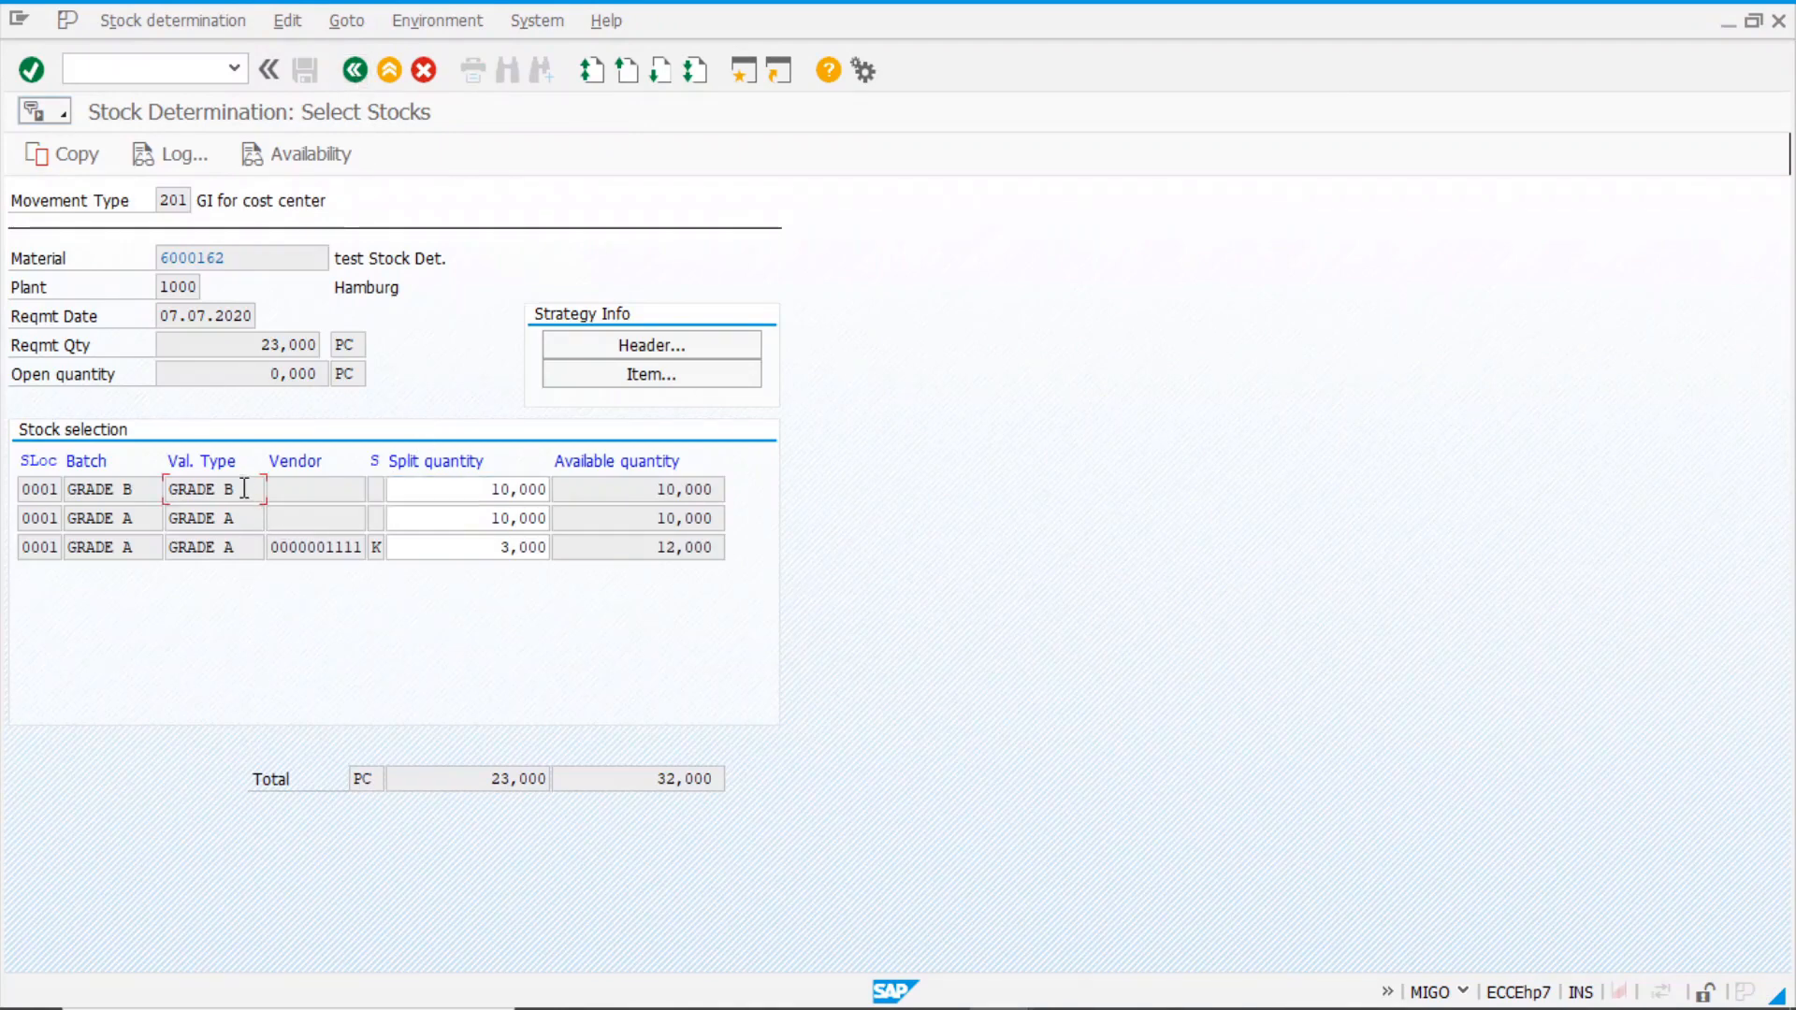
click(470, 522)
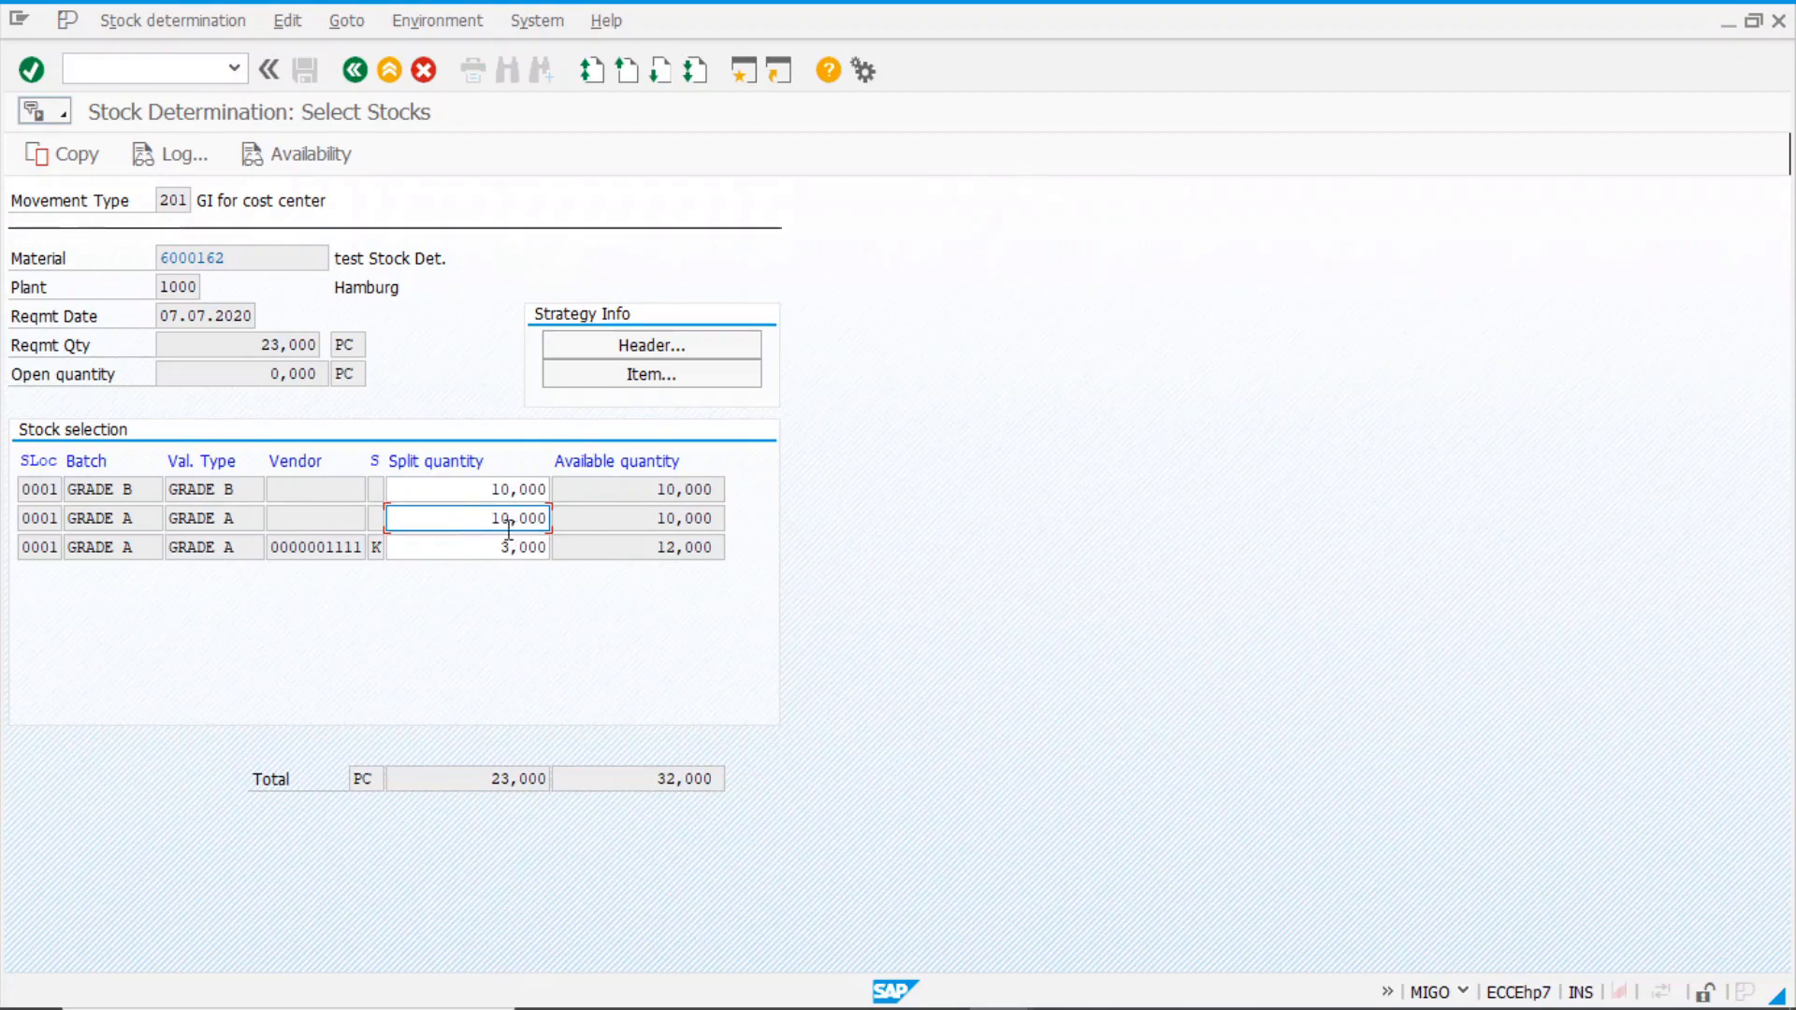
click(481, 489)
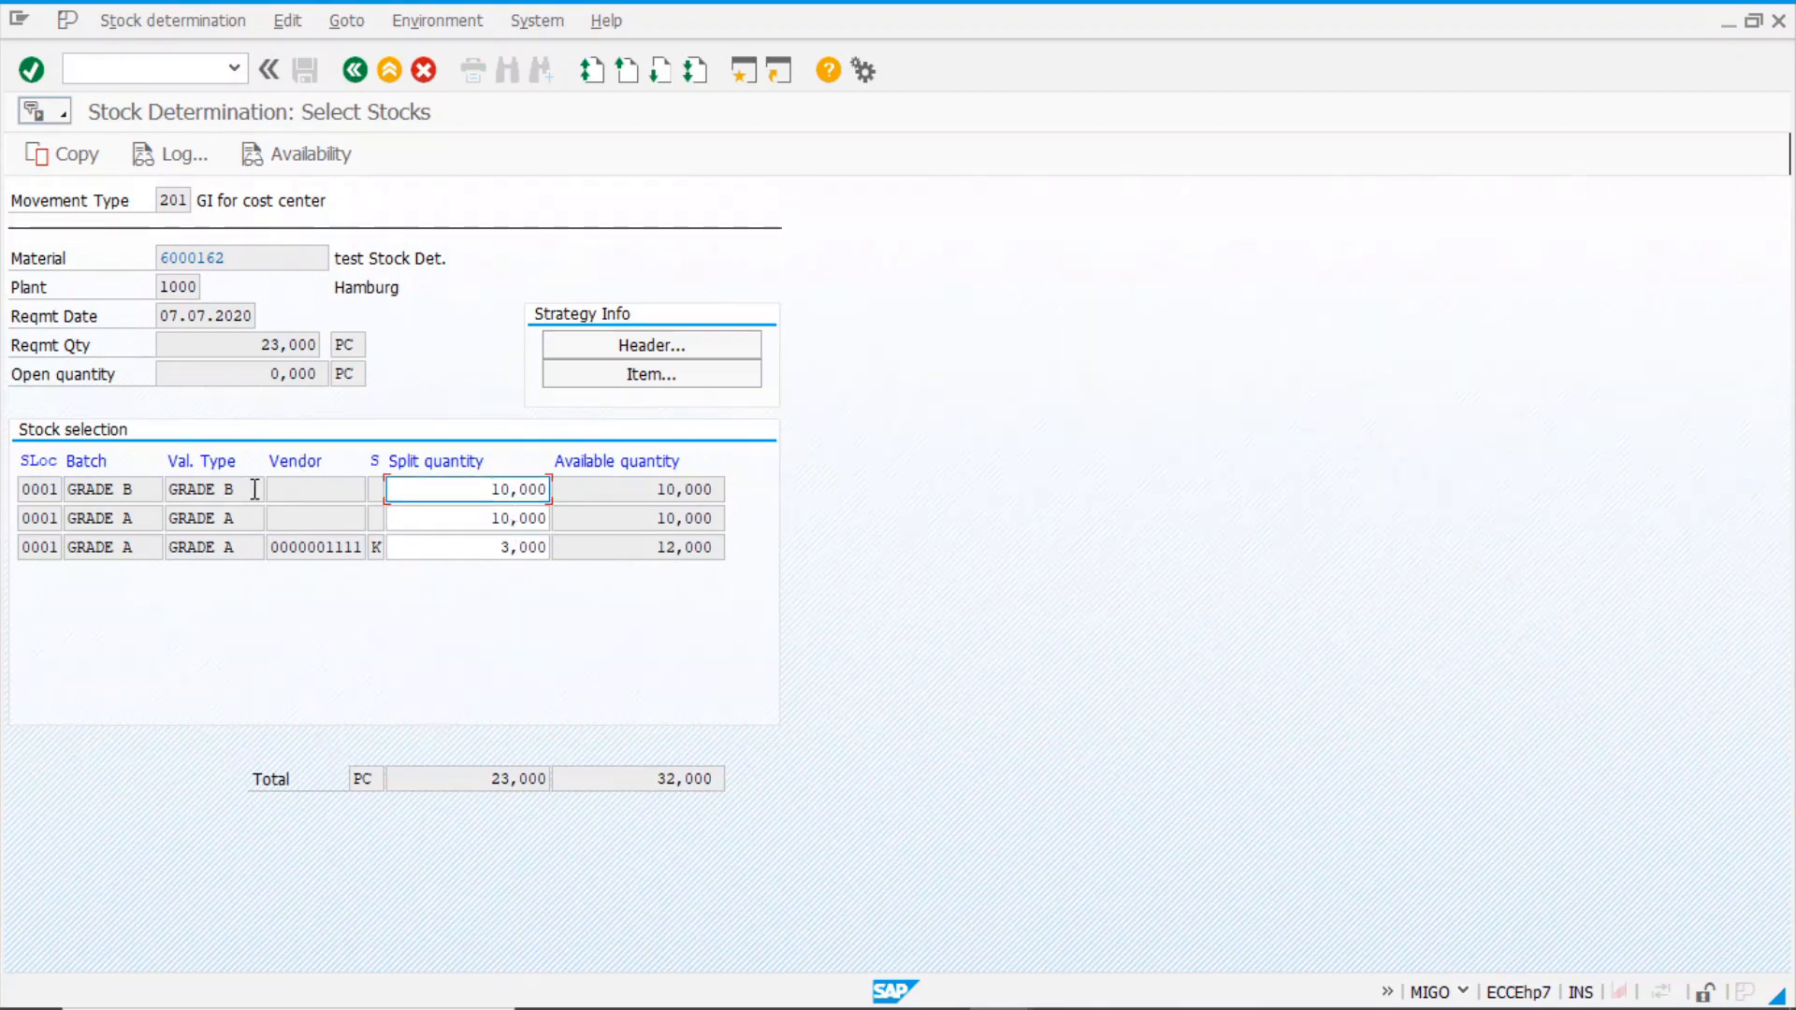
click(259, 490)
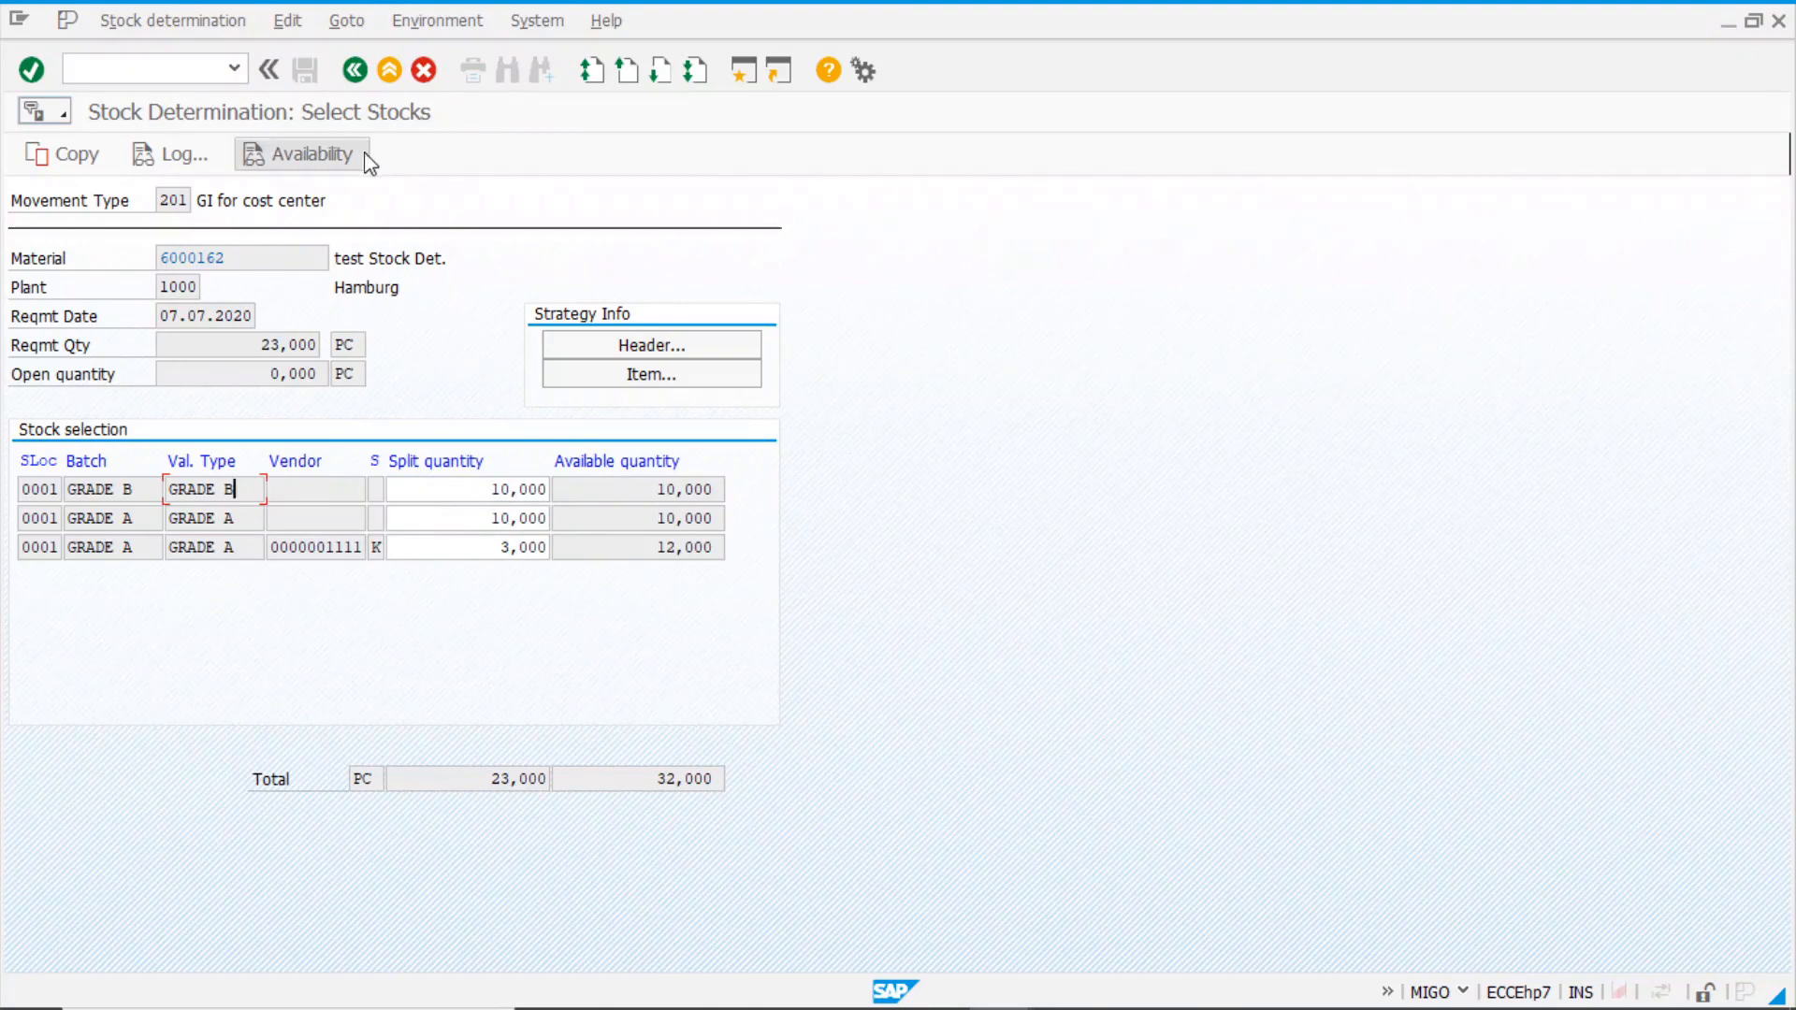
- Switch to the Z001 stock determination strategy for plant 1000, set price sorting to Descending and save
click(357, 71)
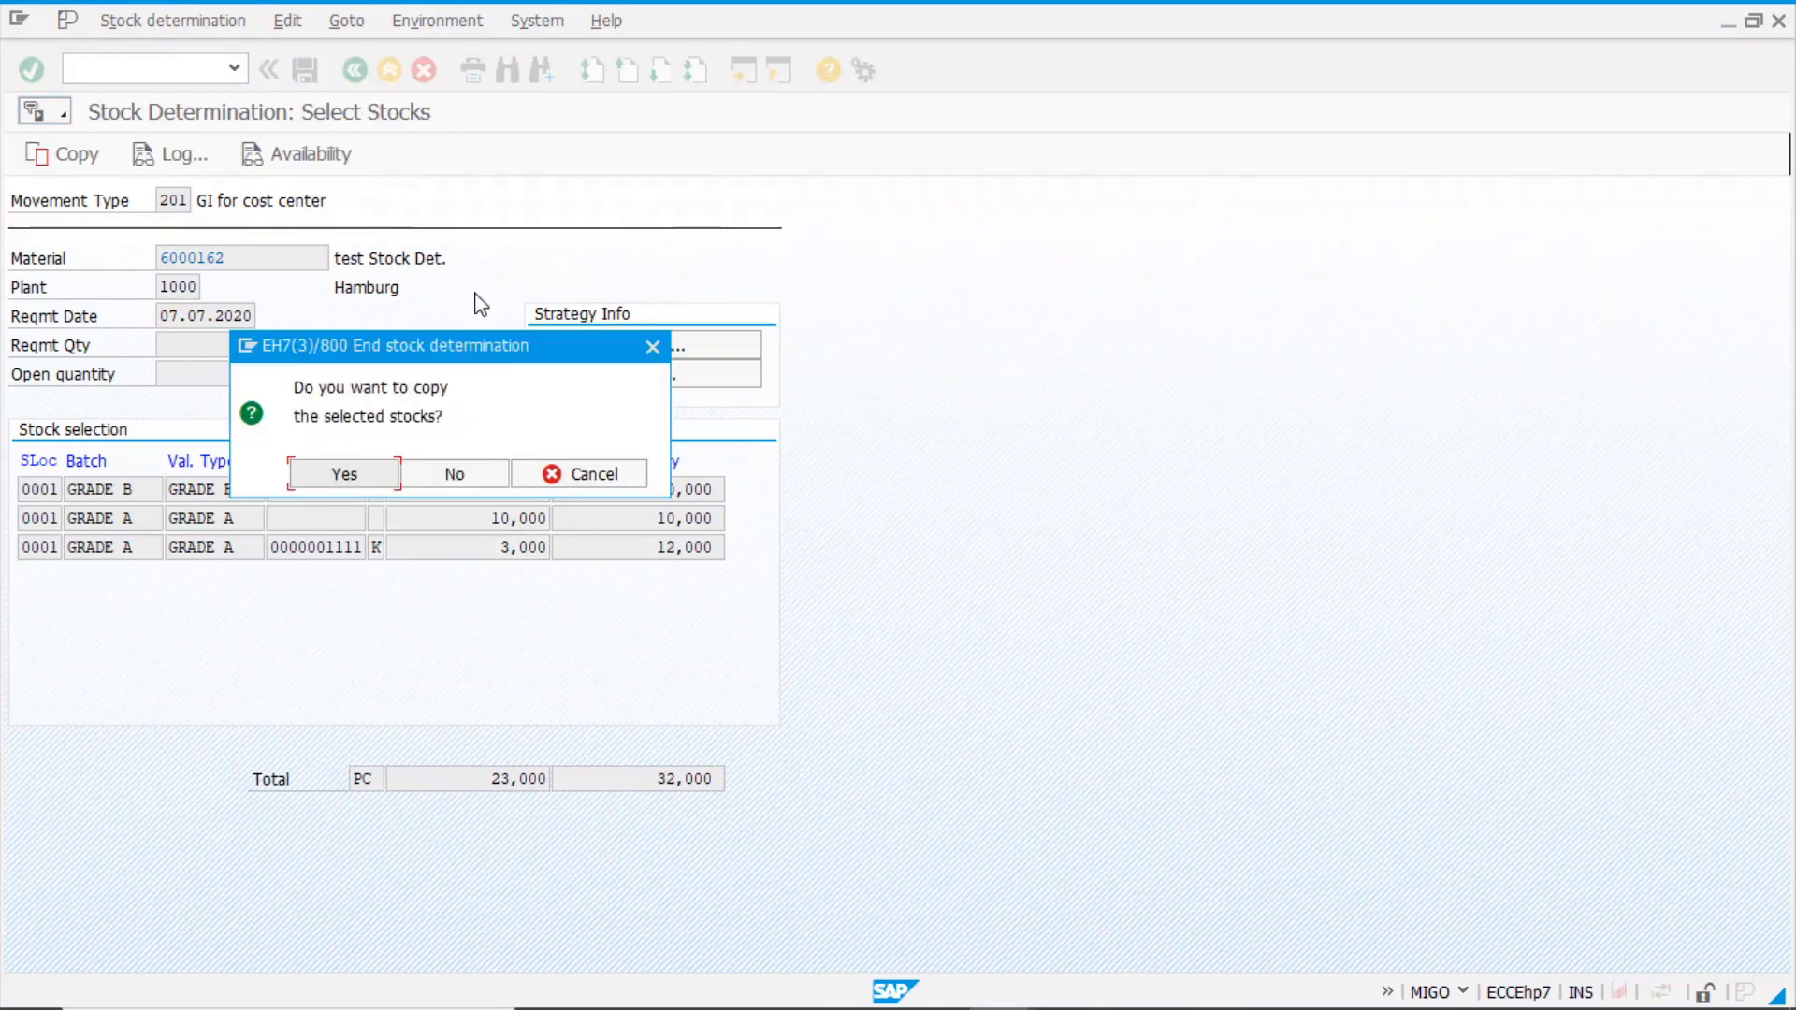
key(alt+Tab)
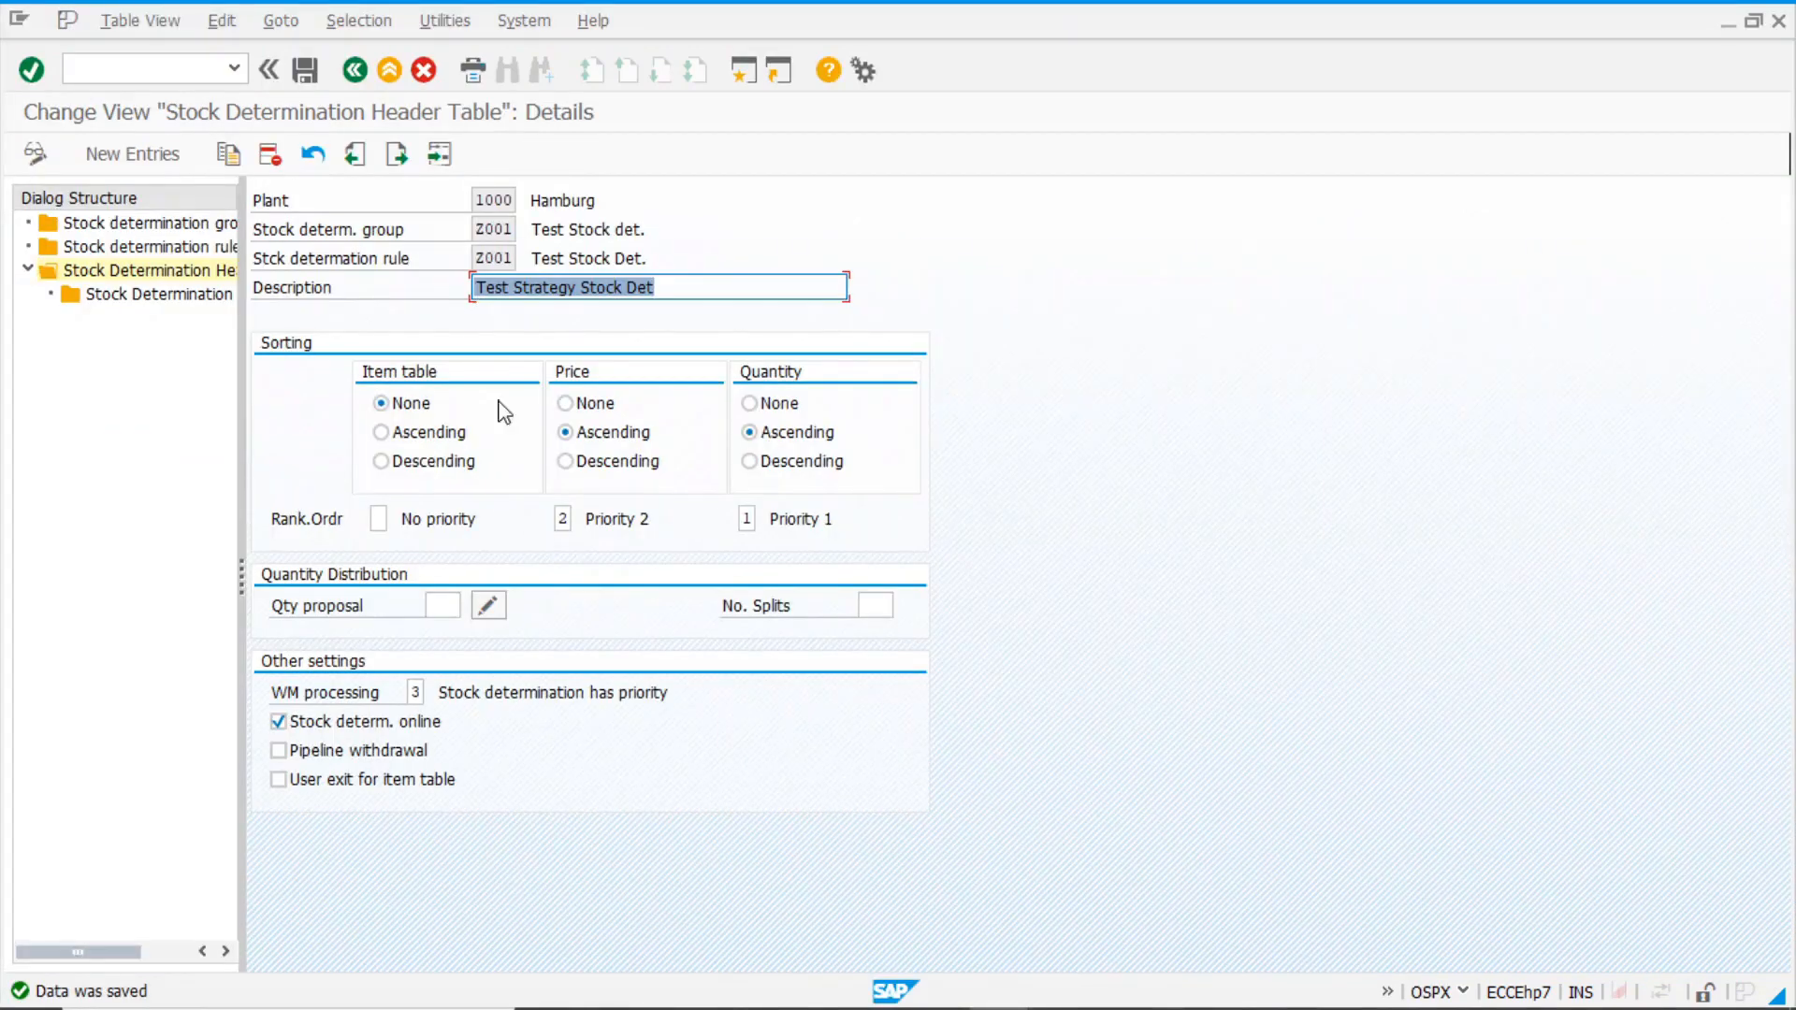
click(565, 461)
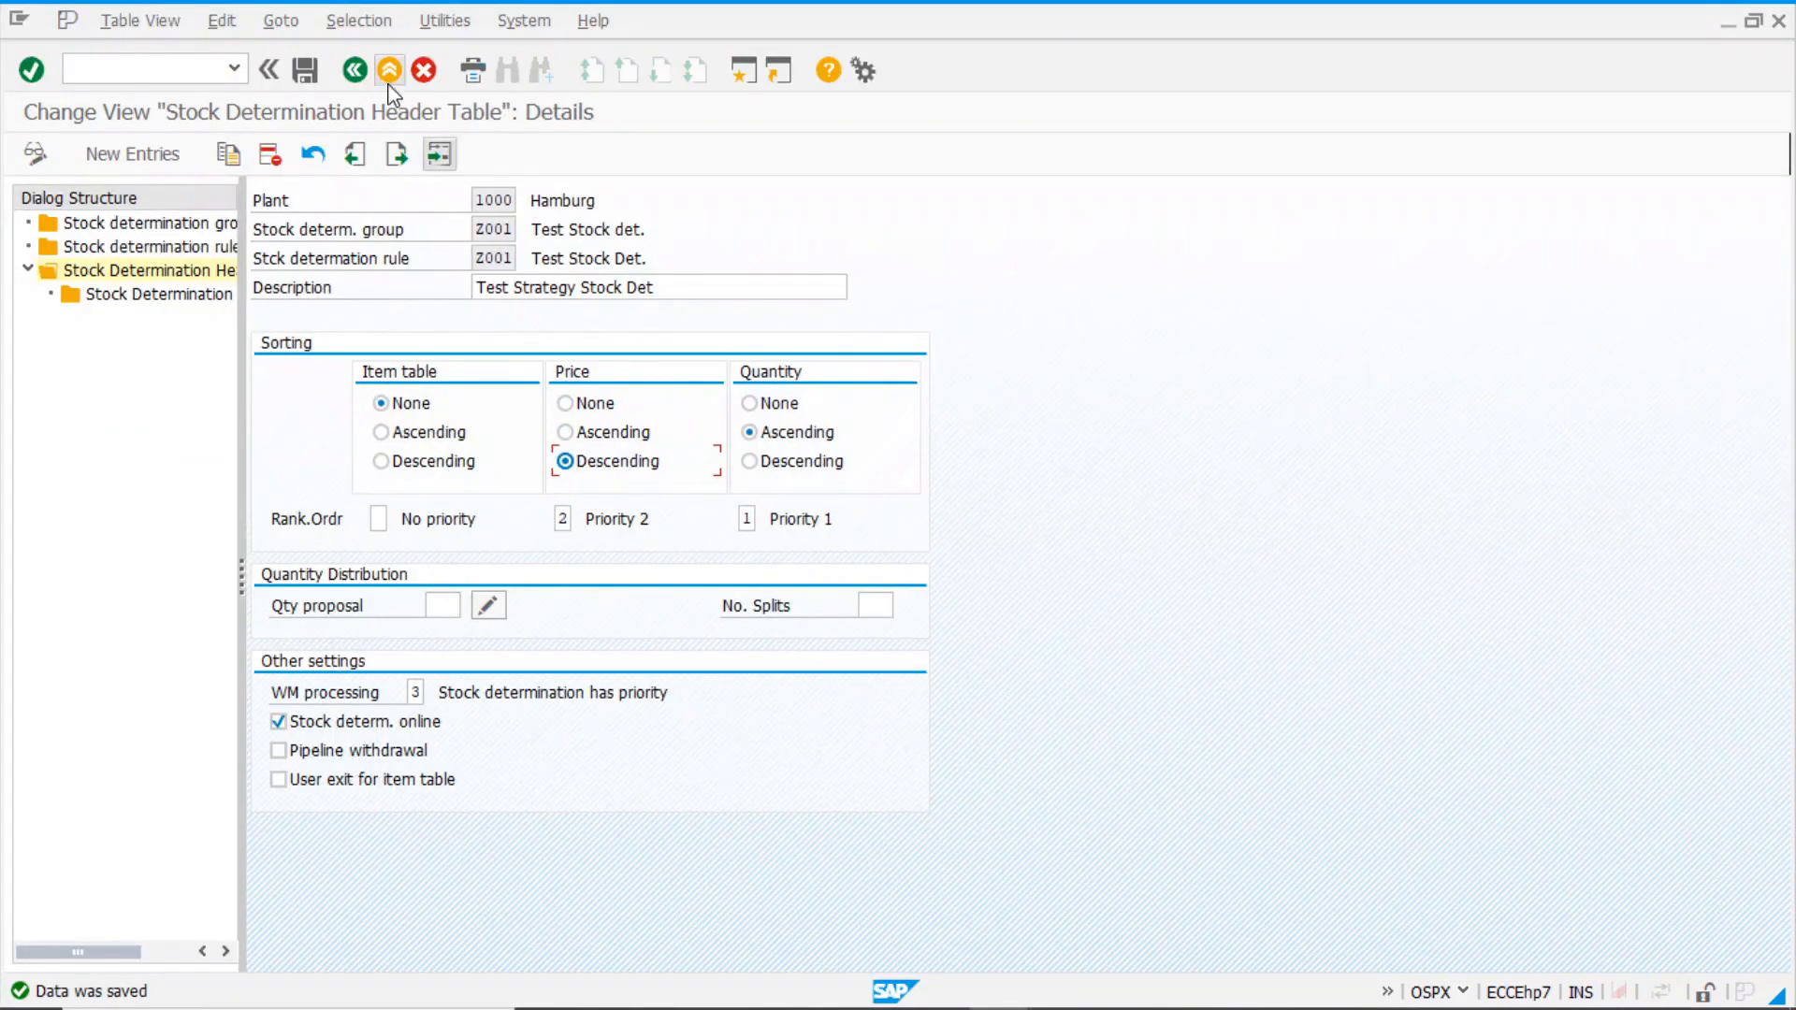
click(307, 72)
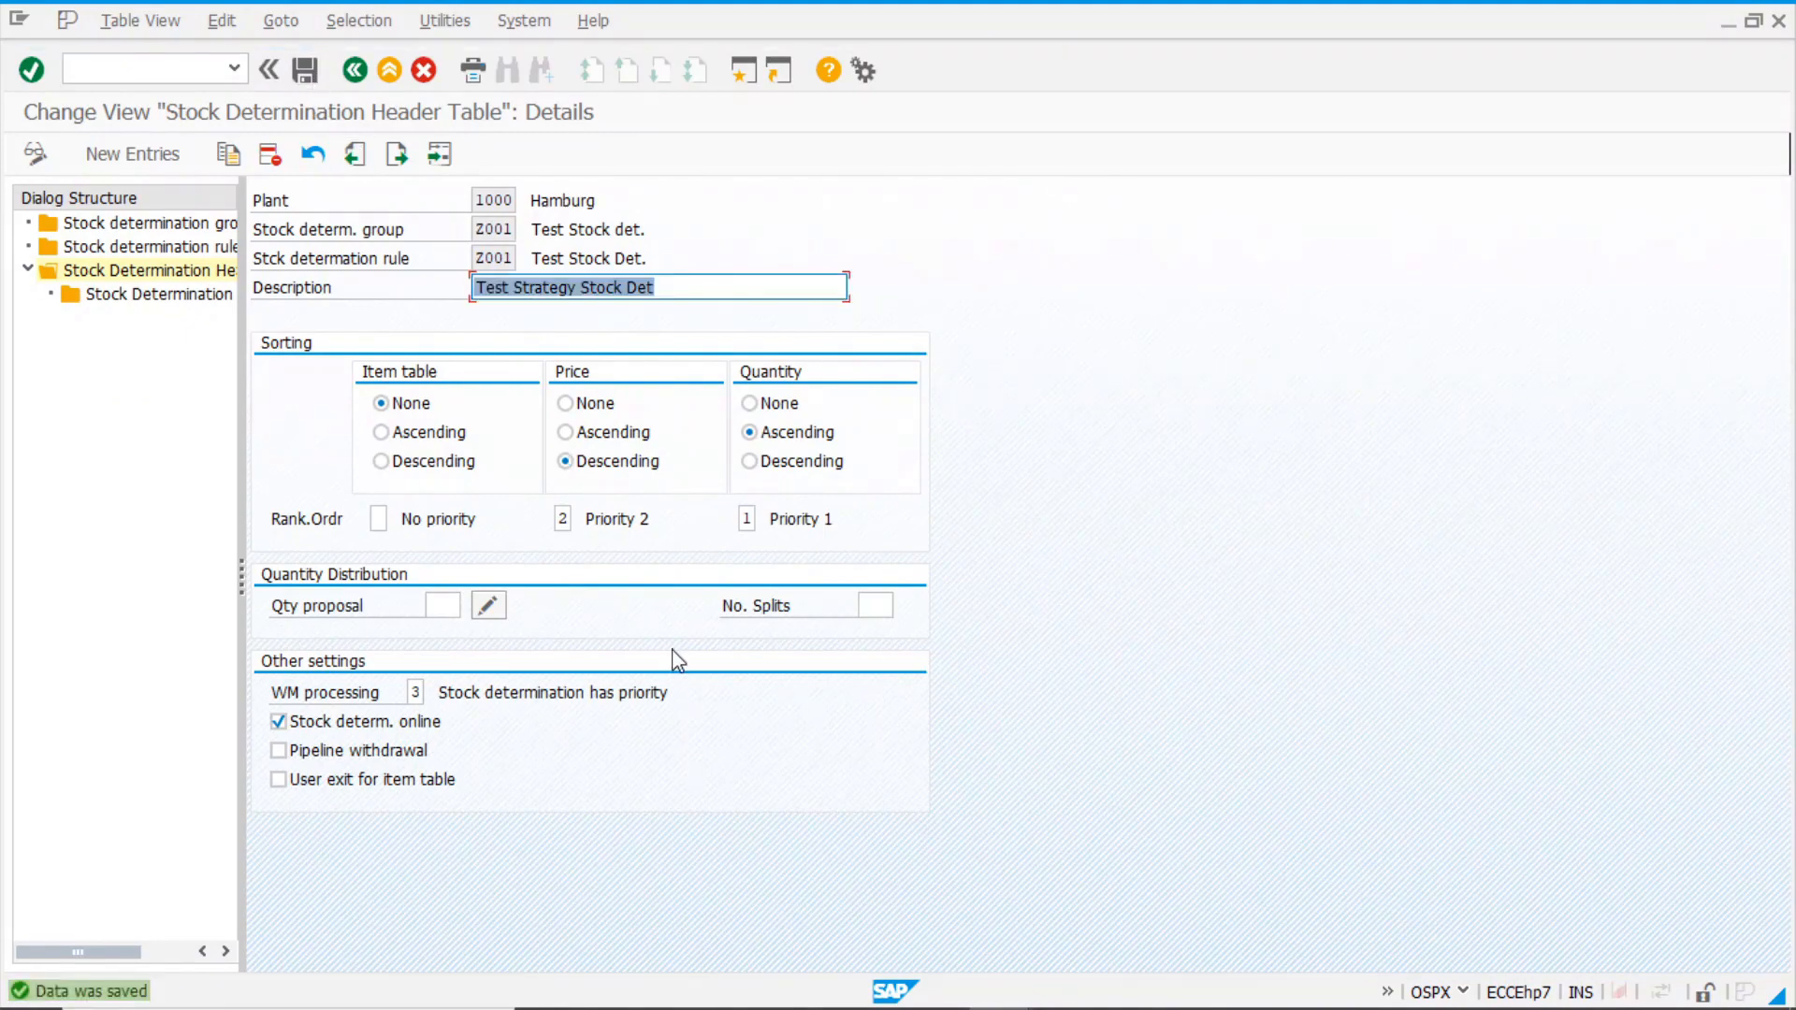
- Return to the goods issue, discard the proposed stocks, rerun stock determination and examine the valuation type and available quantity proposed first
key(alt+Tab)
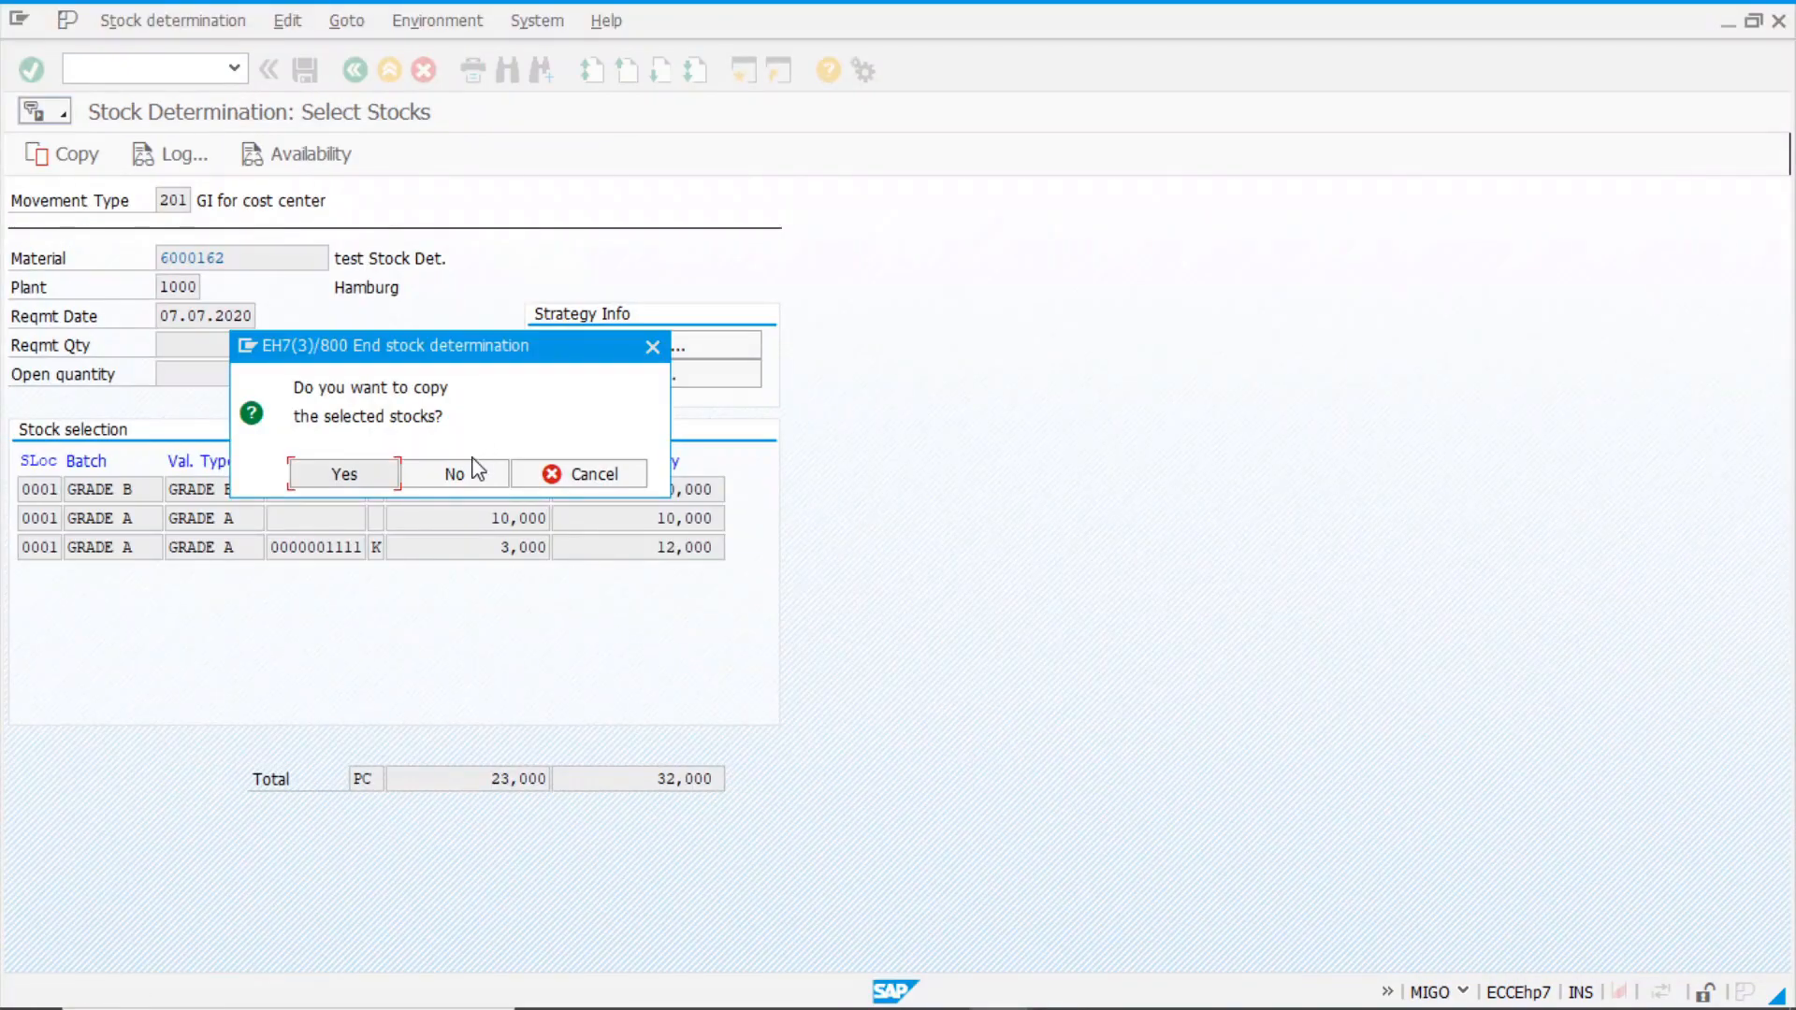
click(474, 476)
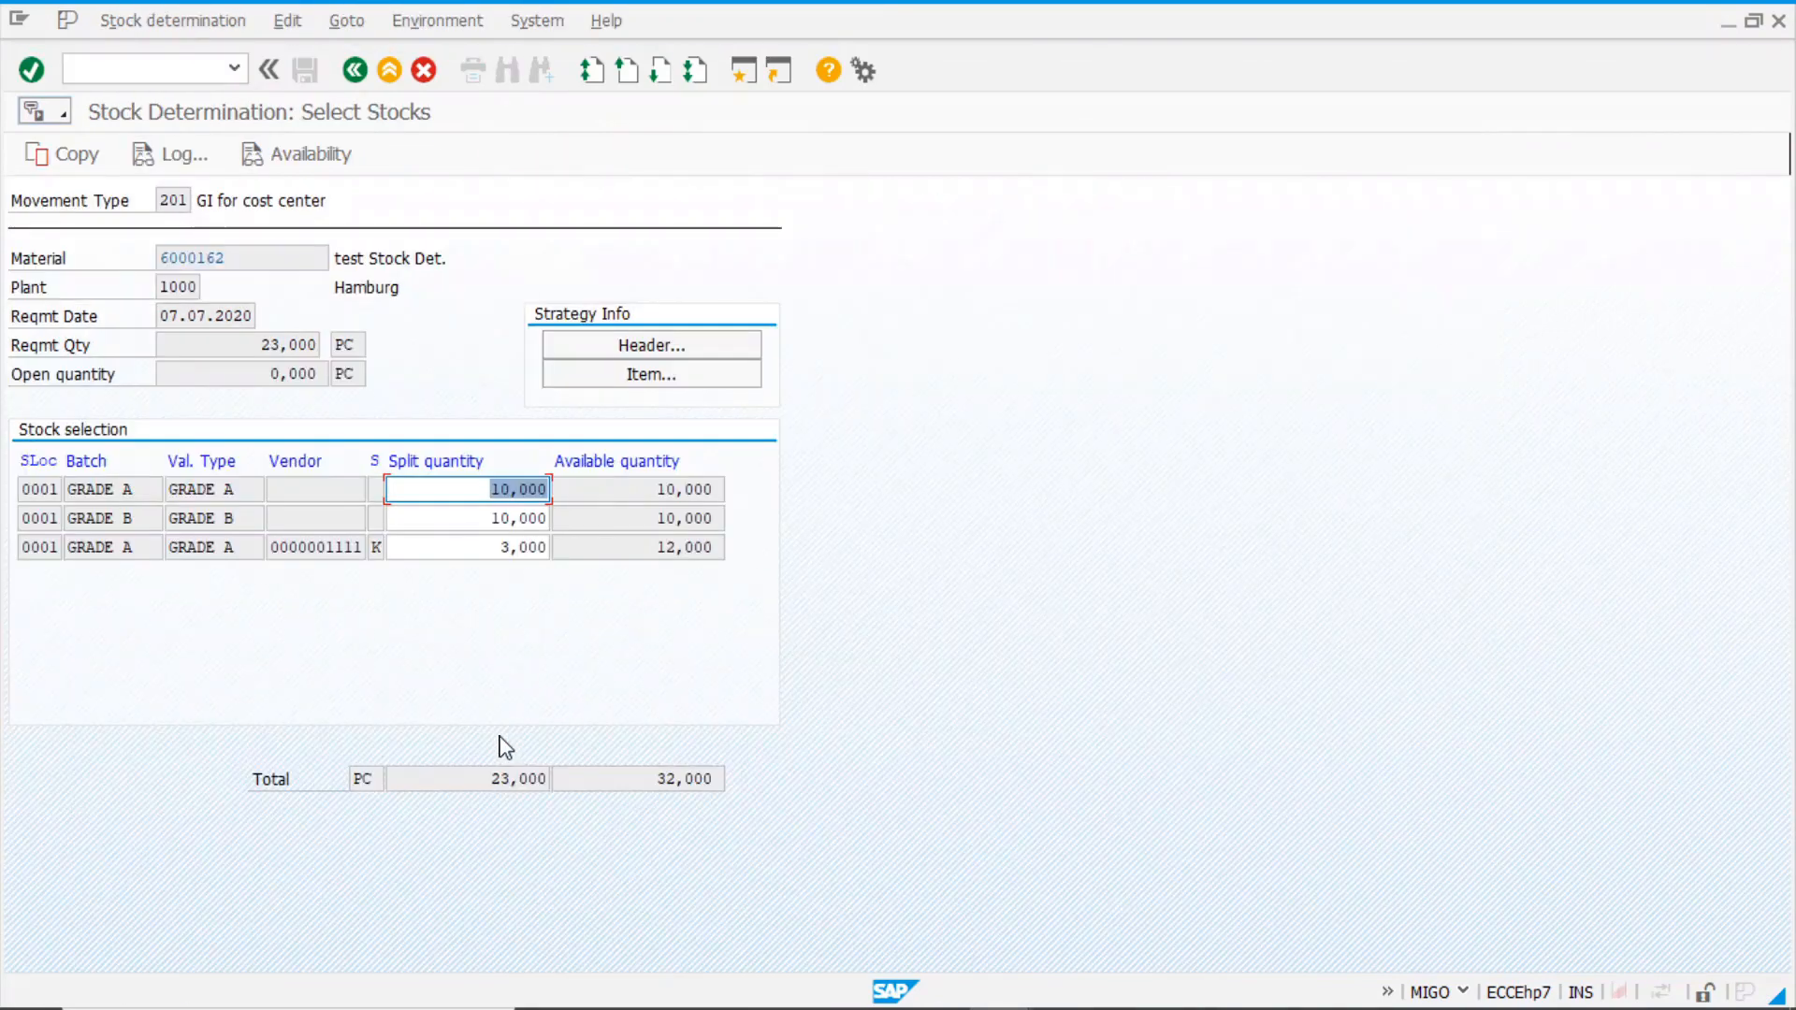
click(246, 489)
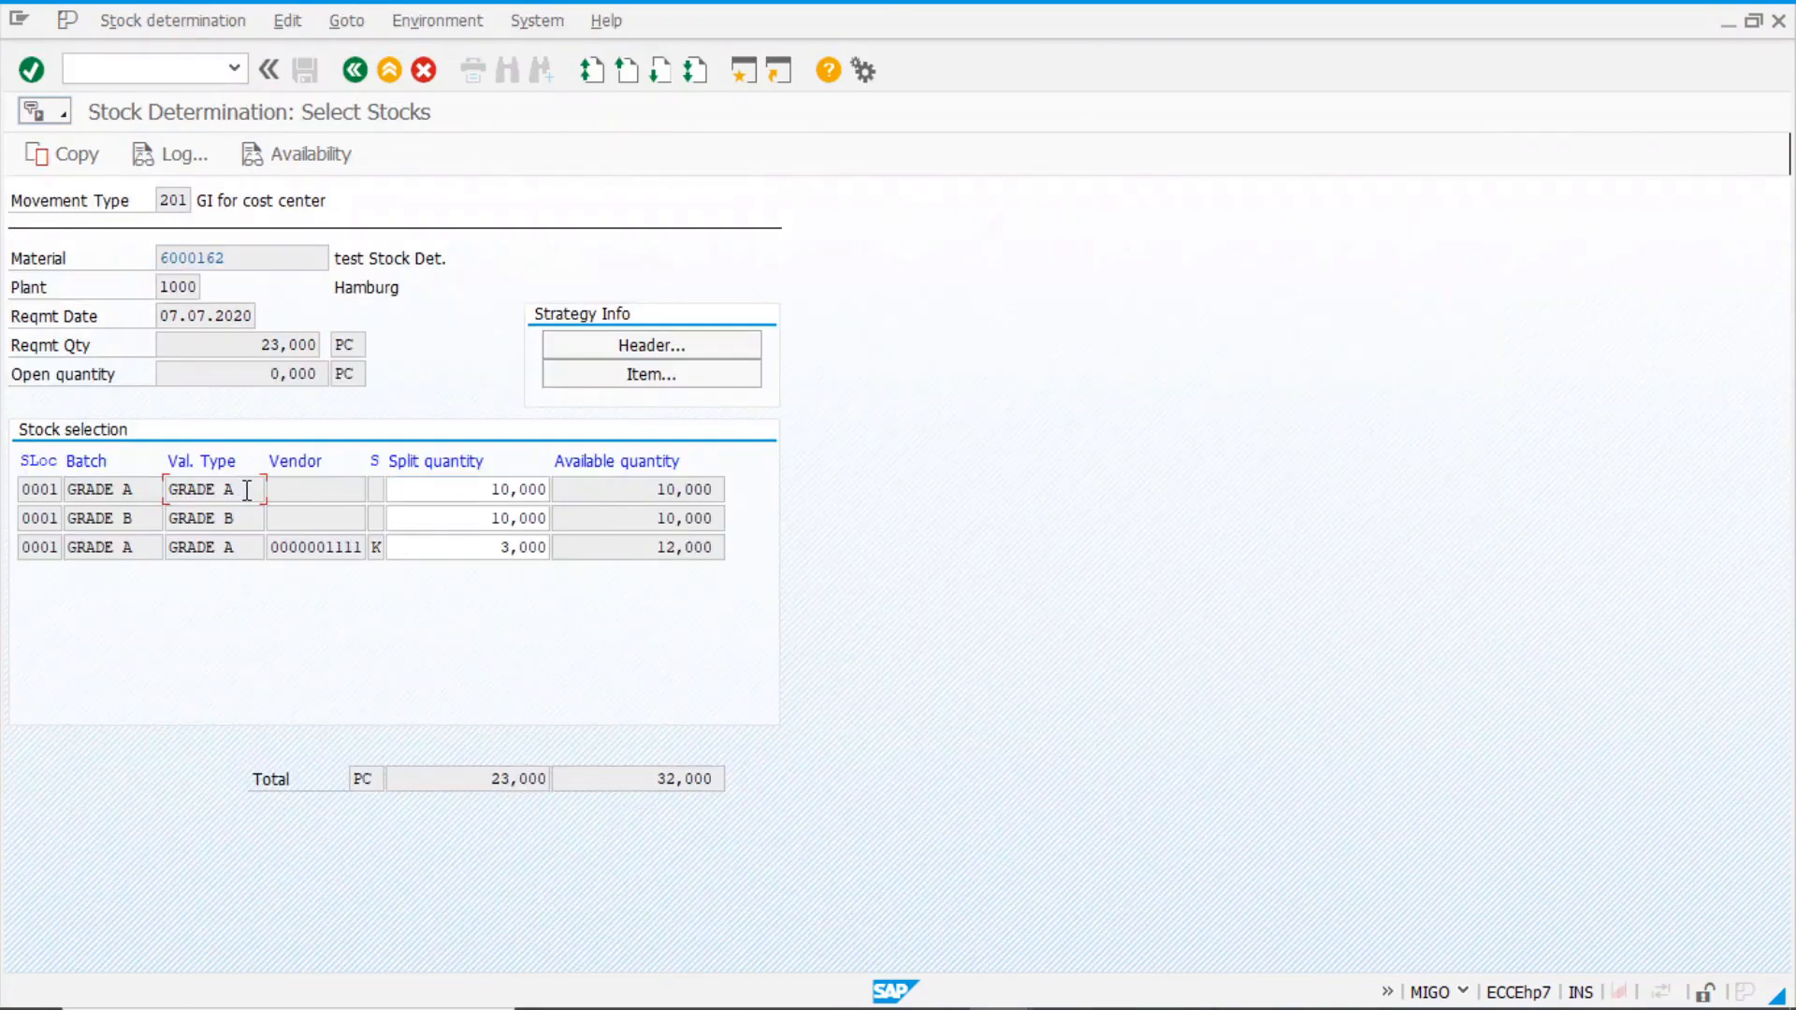
click(657, 492)
- Discard the proposed stocks, set the goods issue item's quantity to 32 PC and run stock determination for it
click(356, 70)
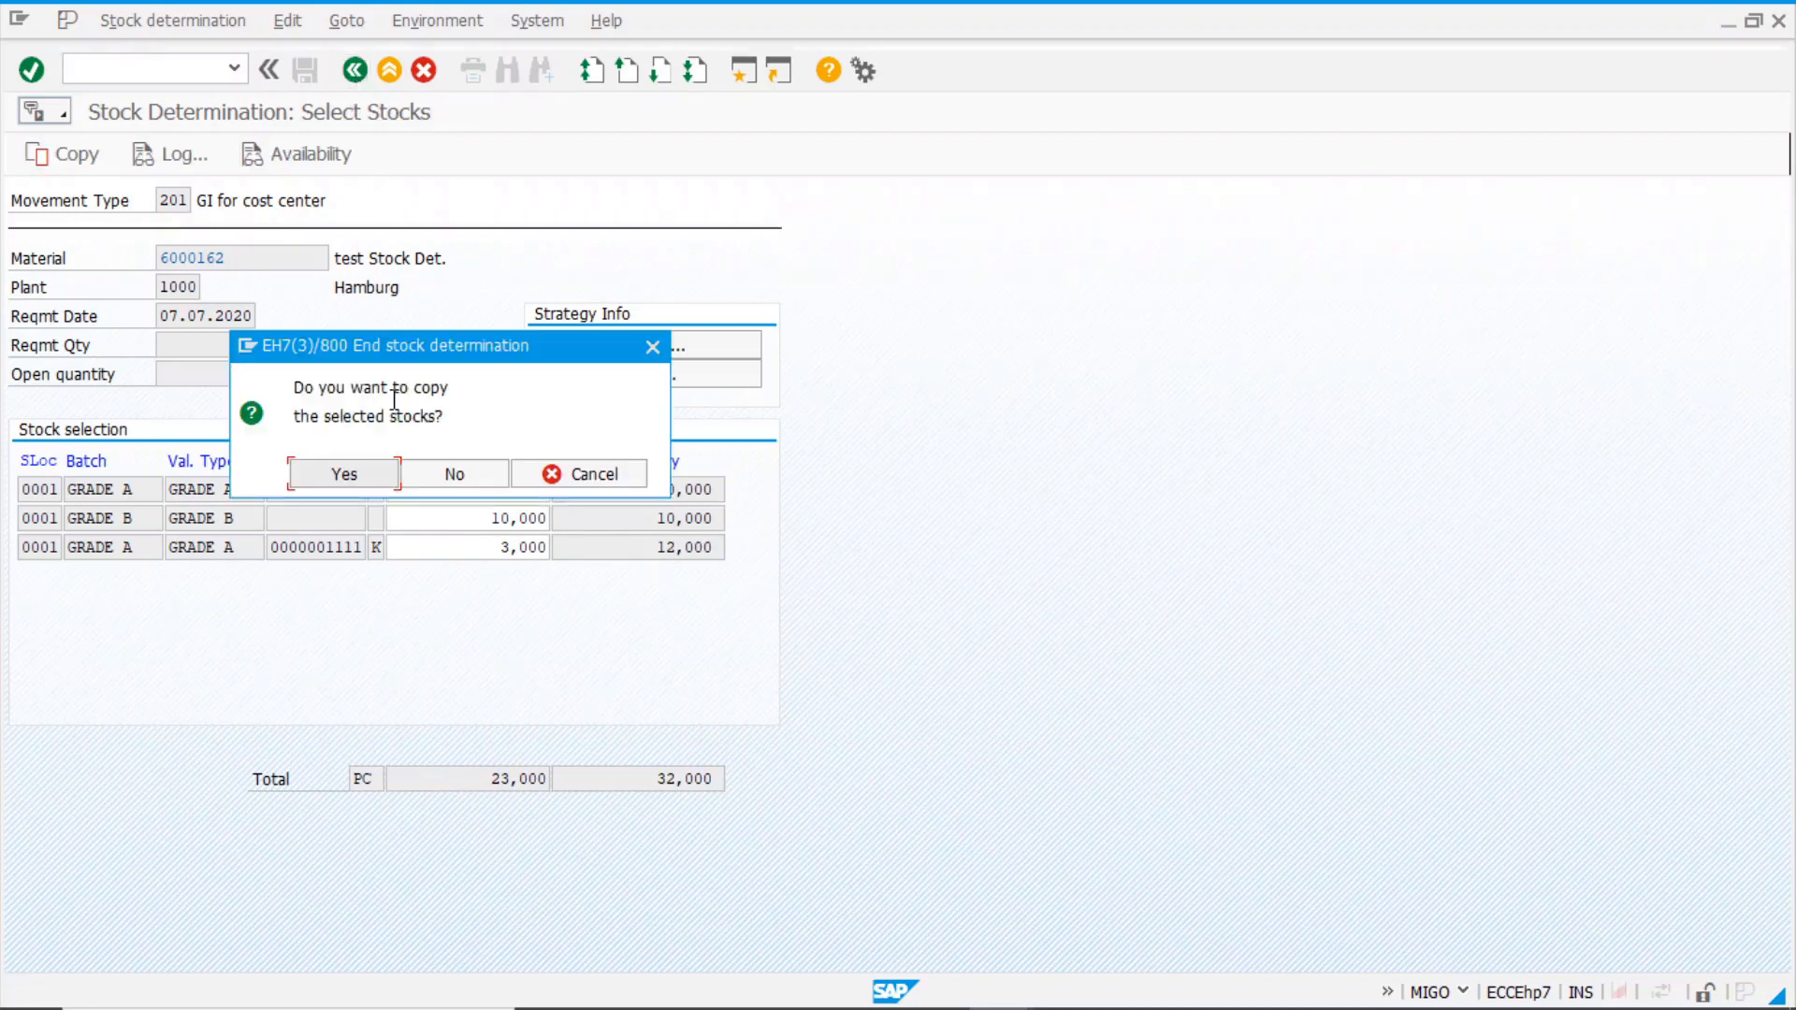
click(485, 481)
double_click(306, 691)
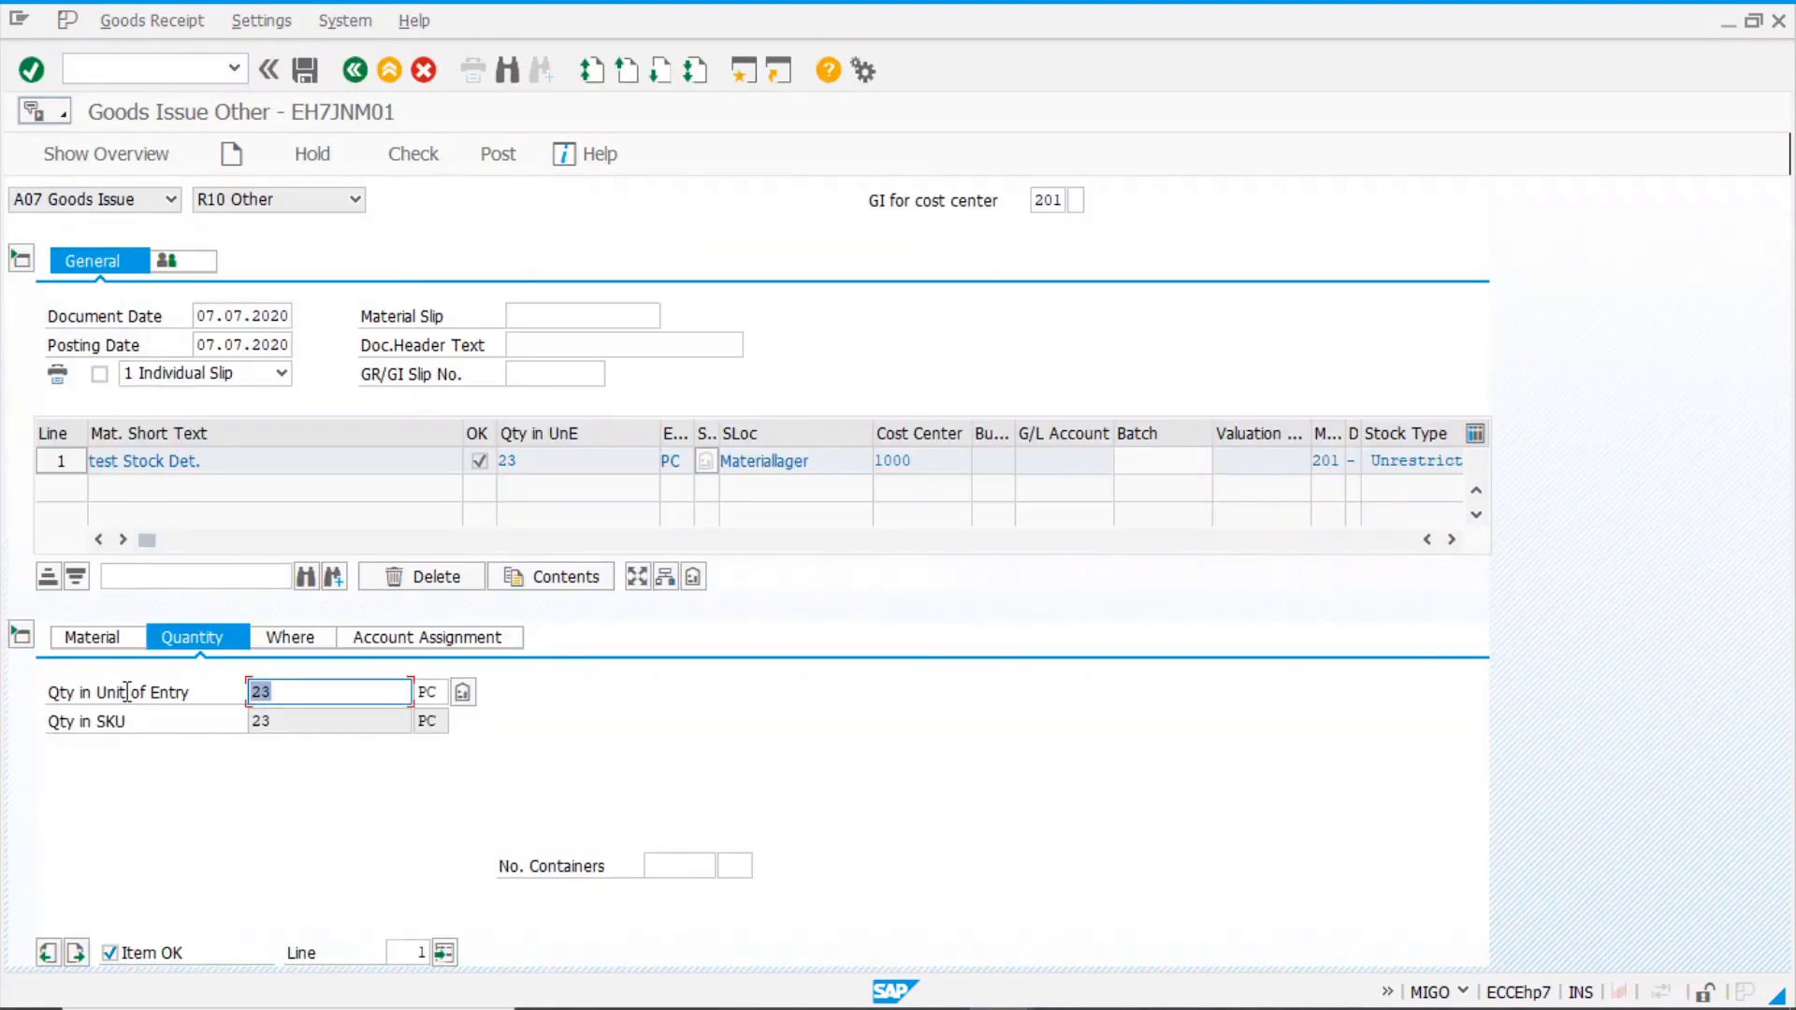
text(32)
key(Return)
click(463, 694)
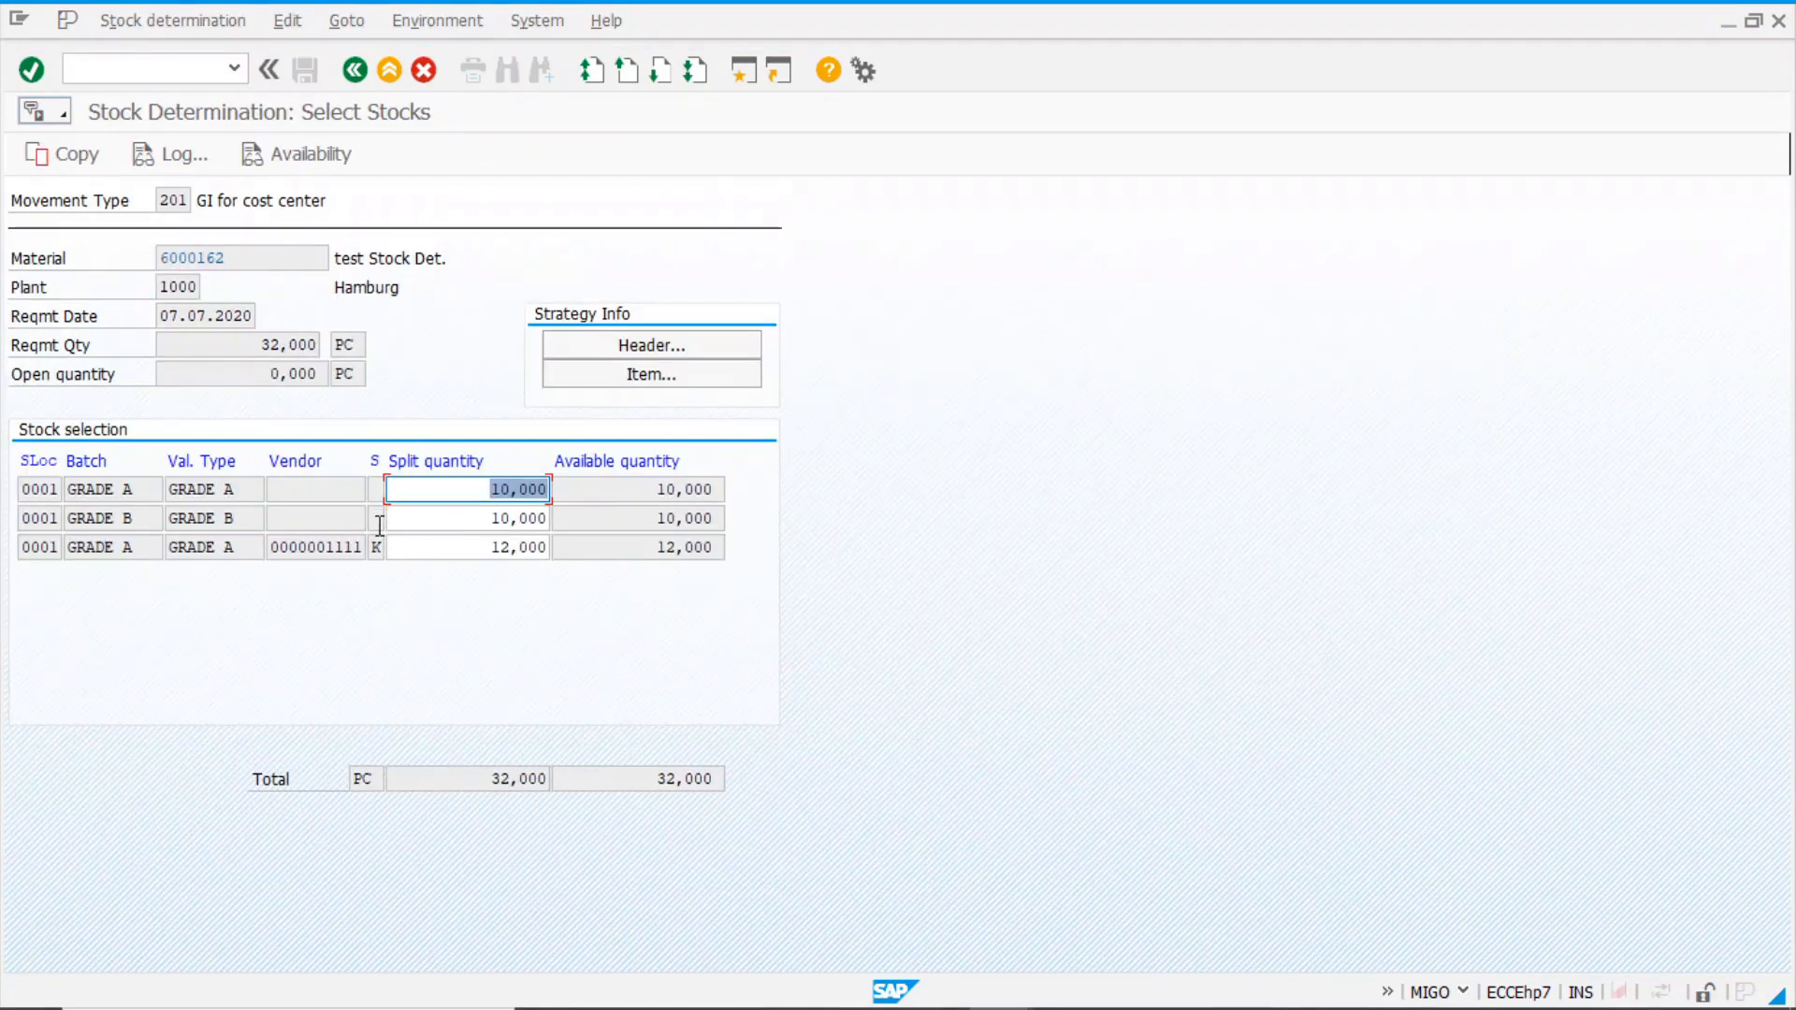
- Check the required quantity, valuation types and consignment vendor in the split, and copy the selected stocks into the goods issue
click(247, 346)
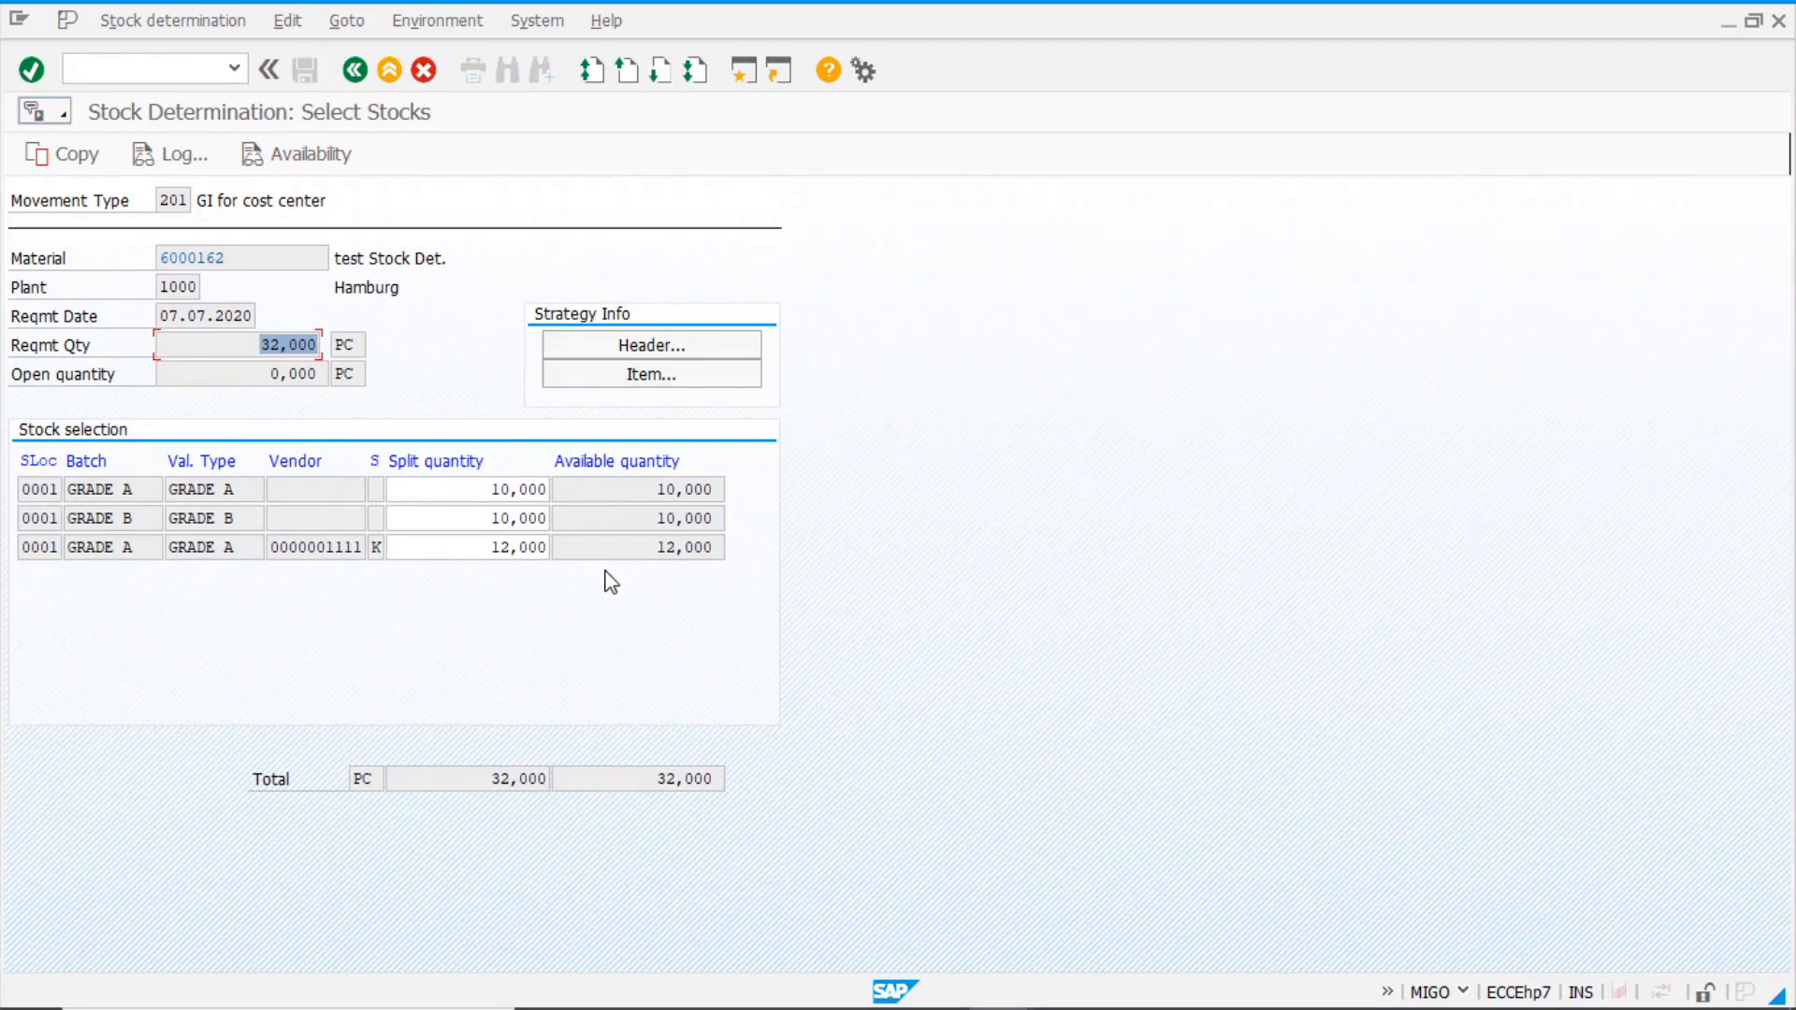
click(251, 513)
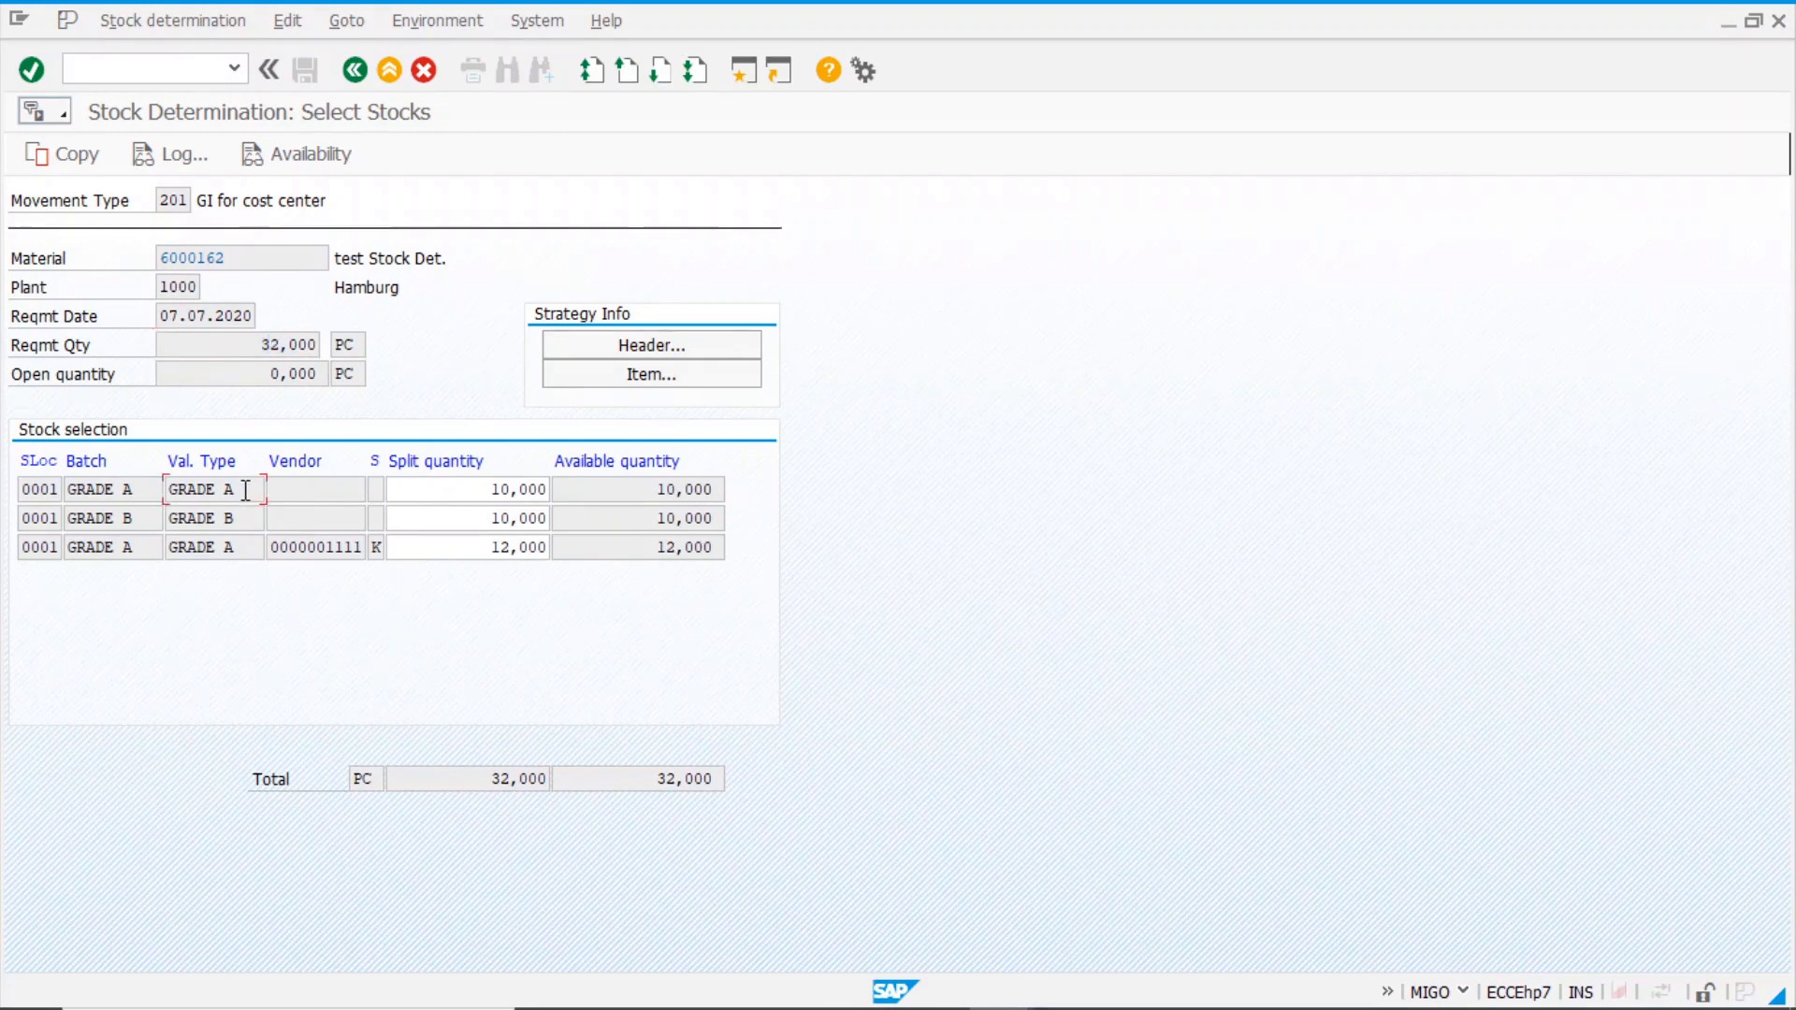
click(248, 552)
click(326, 547)
click(357, 73)
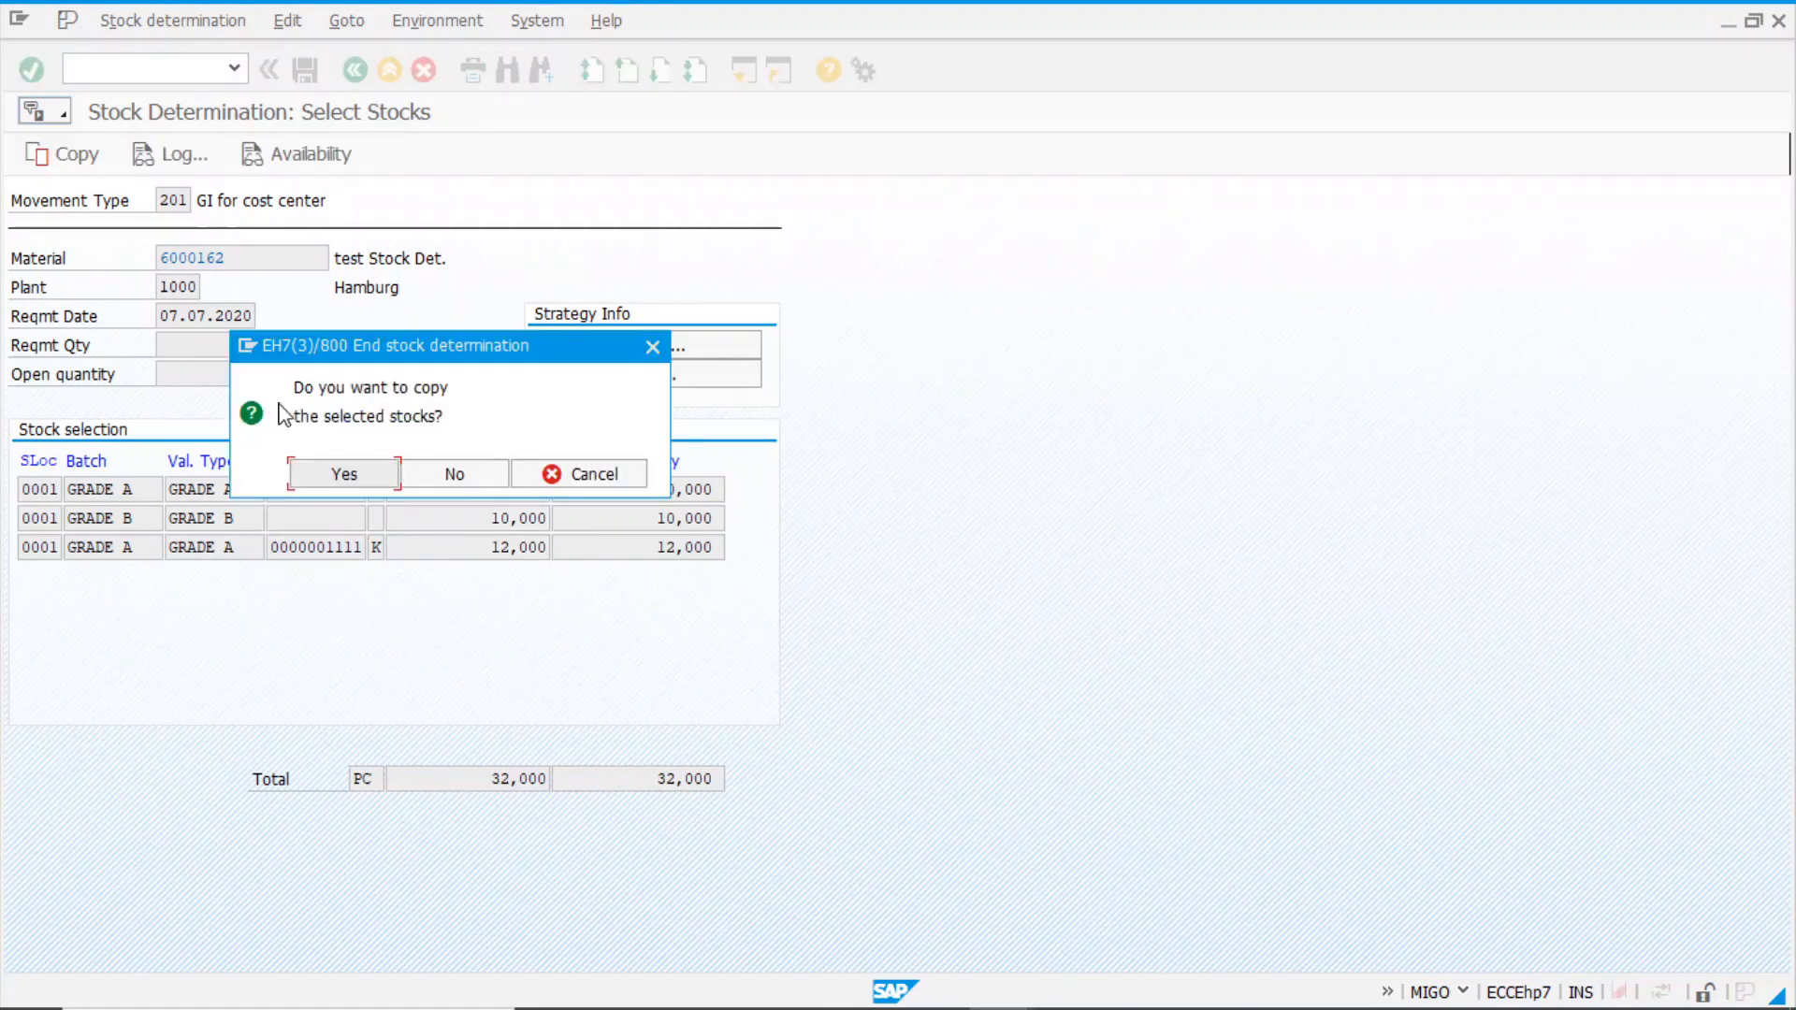
click(325, 480)
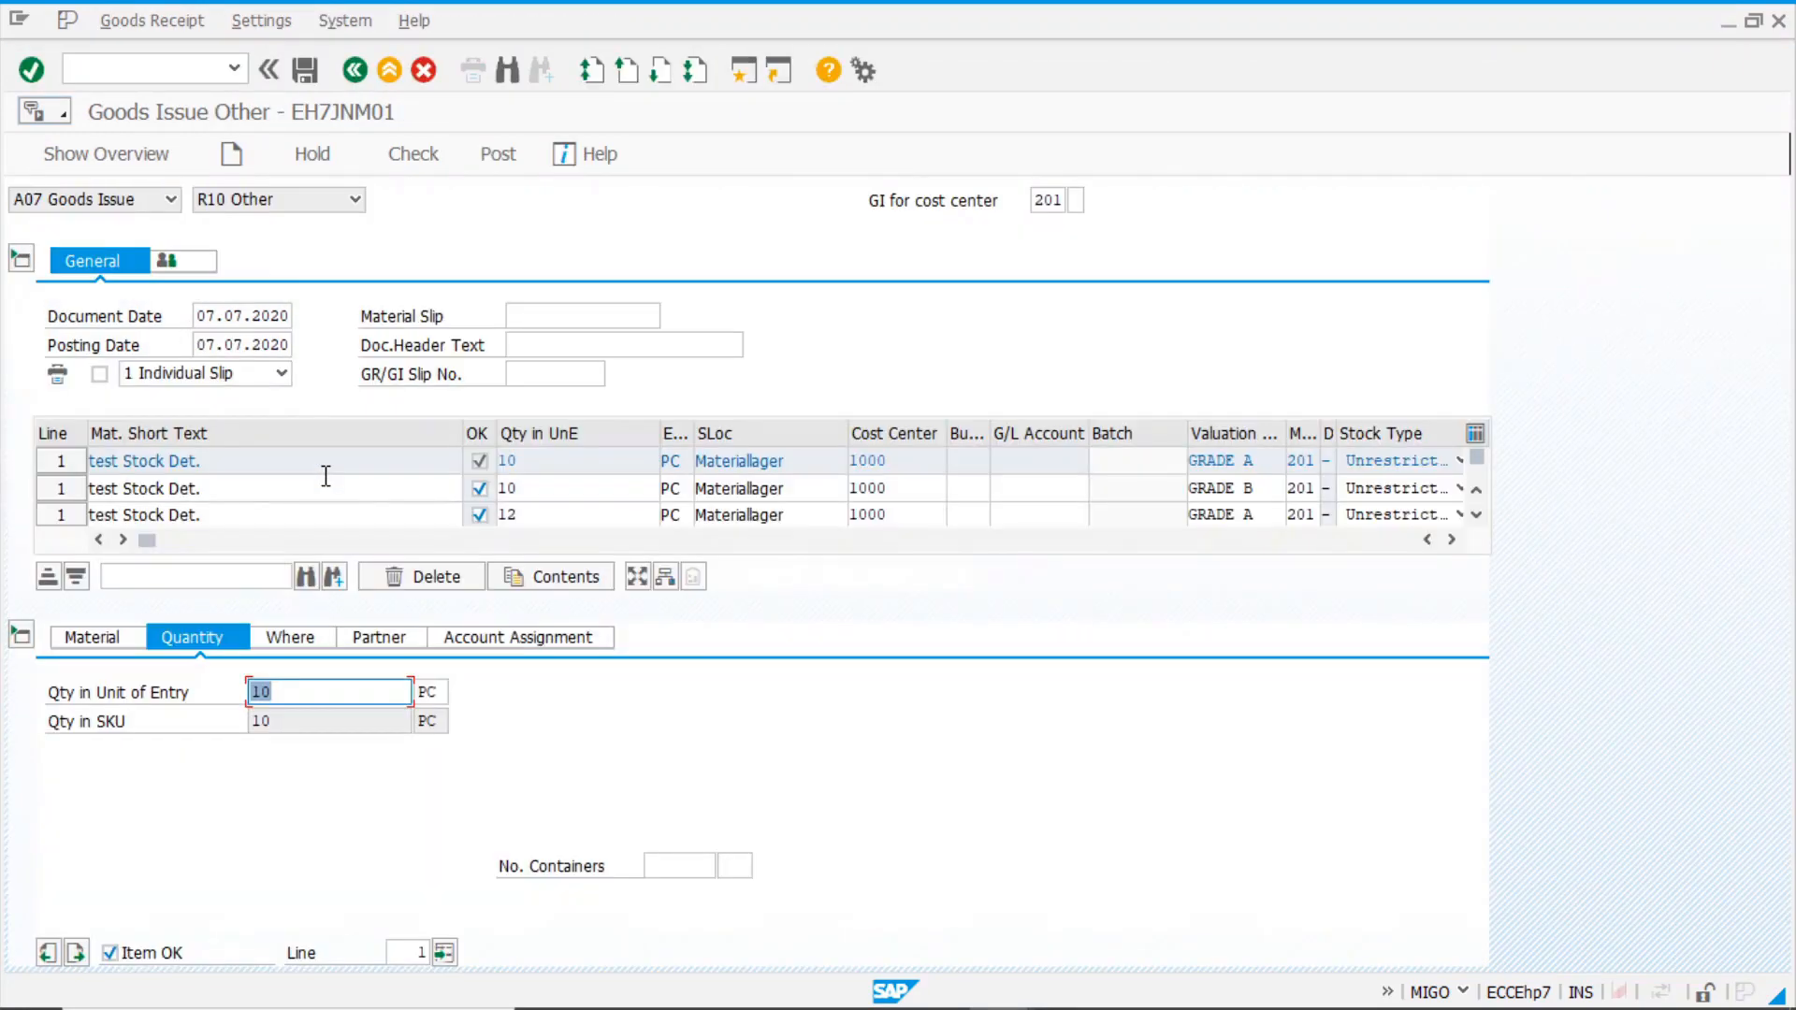
- Collapse the item details and examine the special stock indicator and vendor of the split goods issue items
click(21, 636)
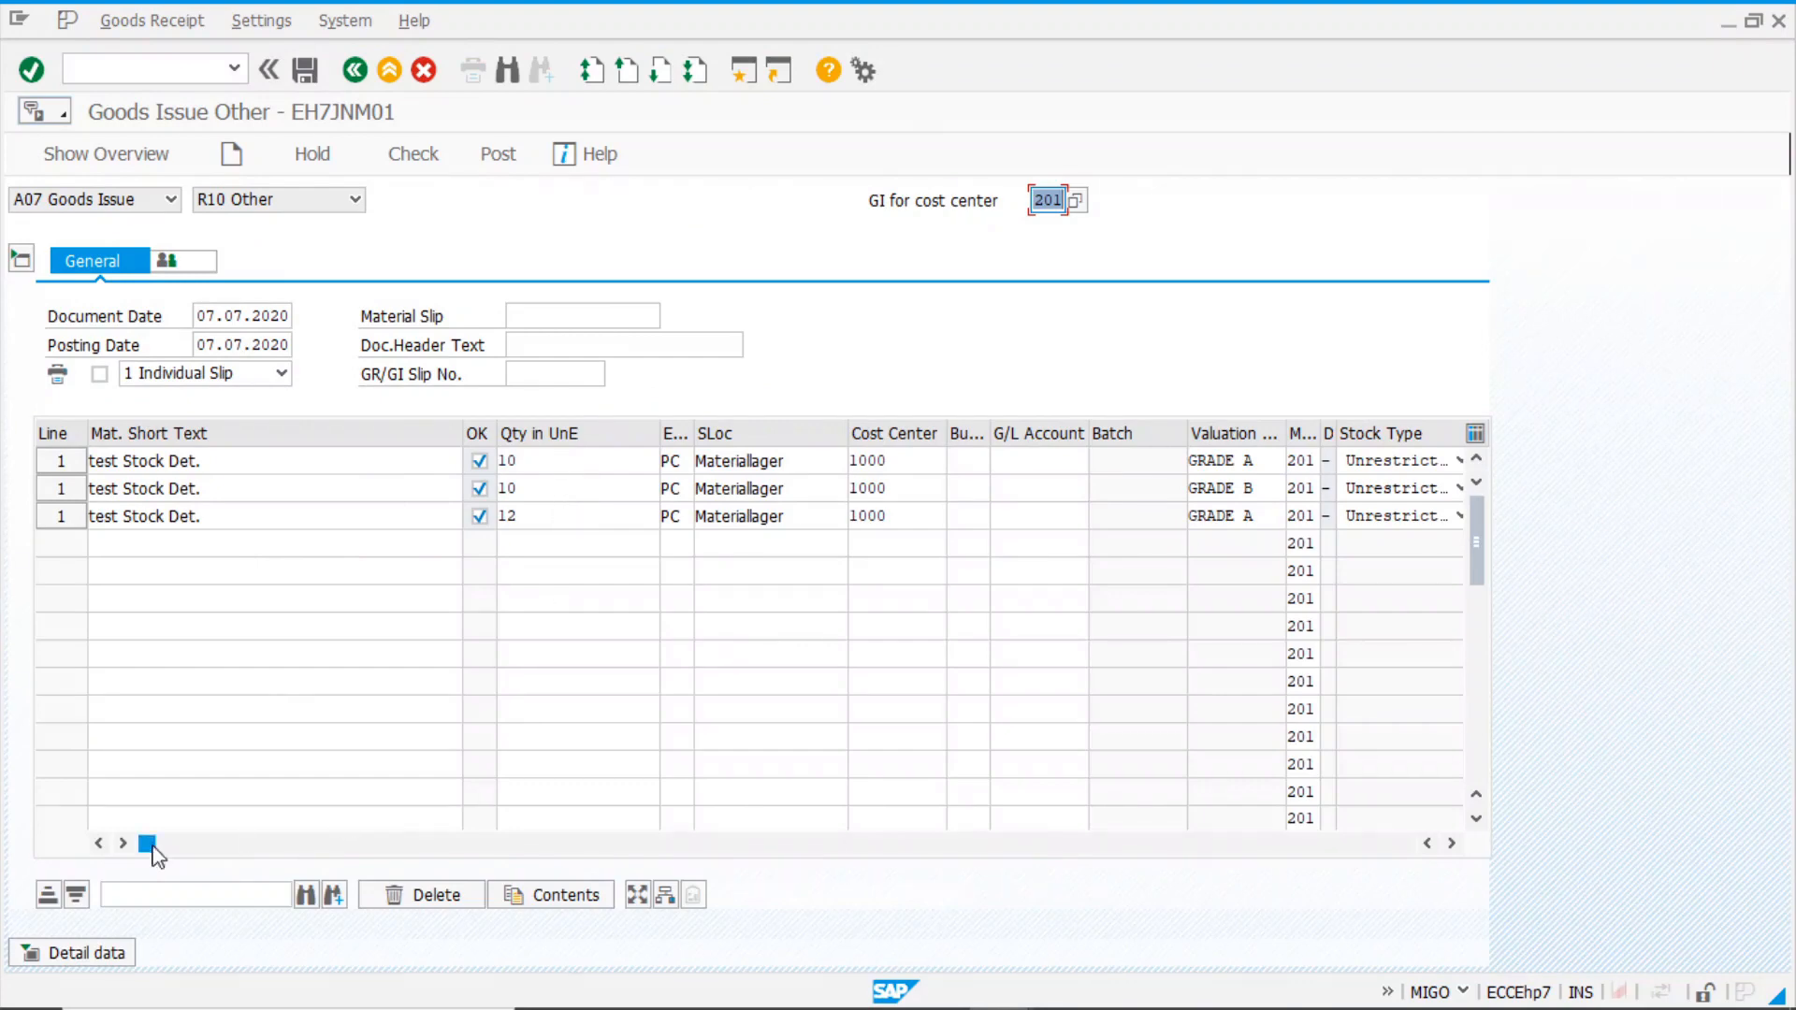
drag(147, 845, 231, 847)
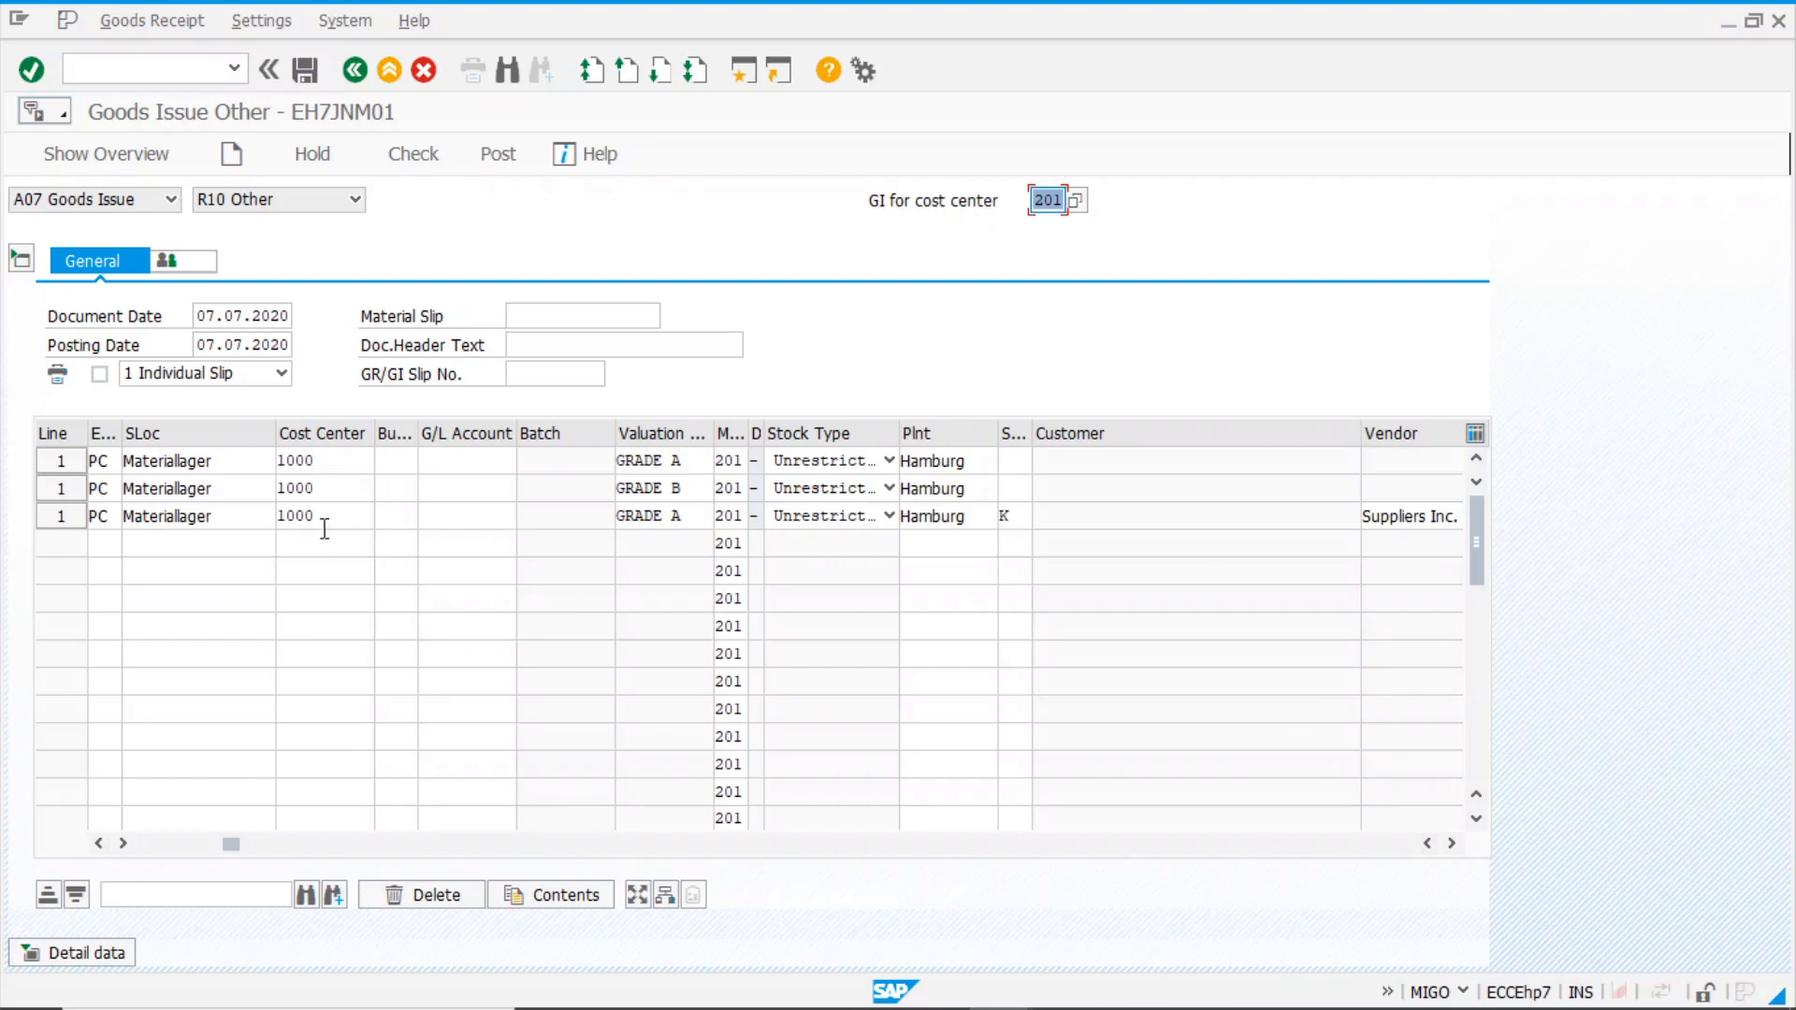
click(1024, 517)
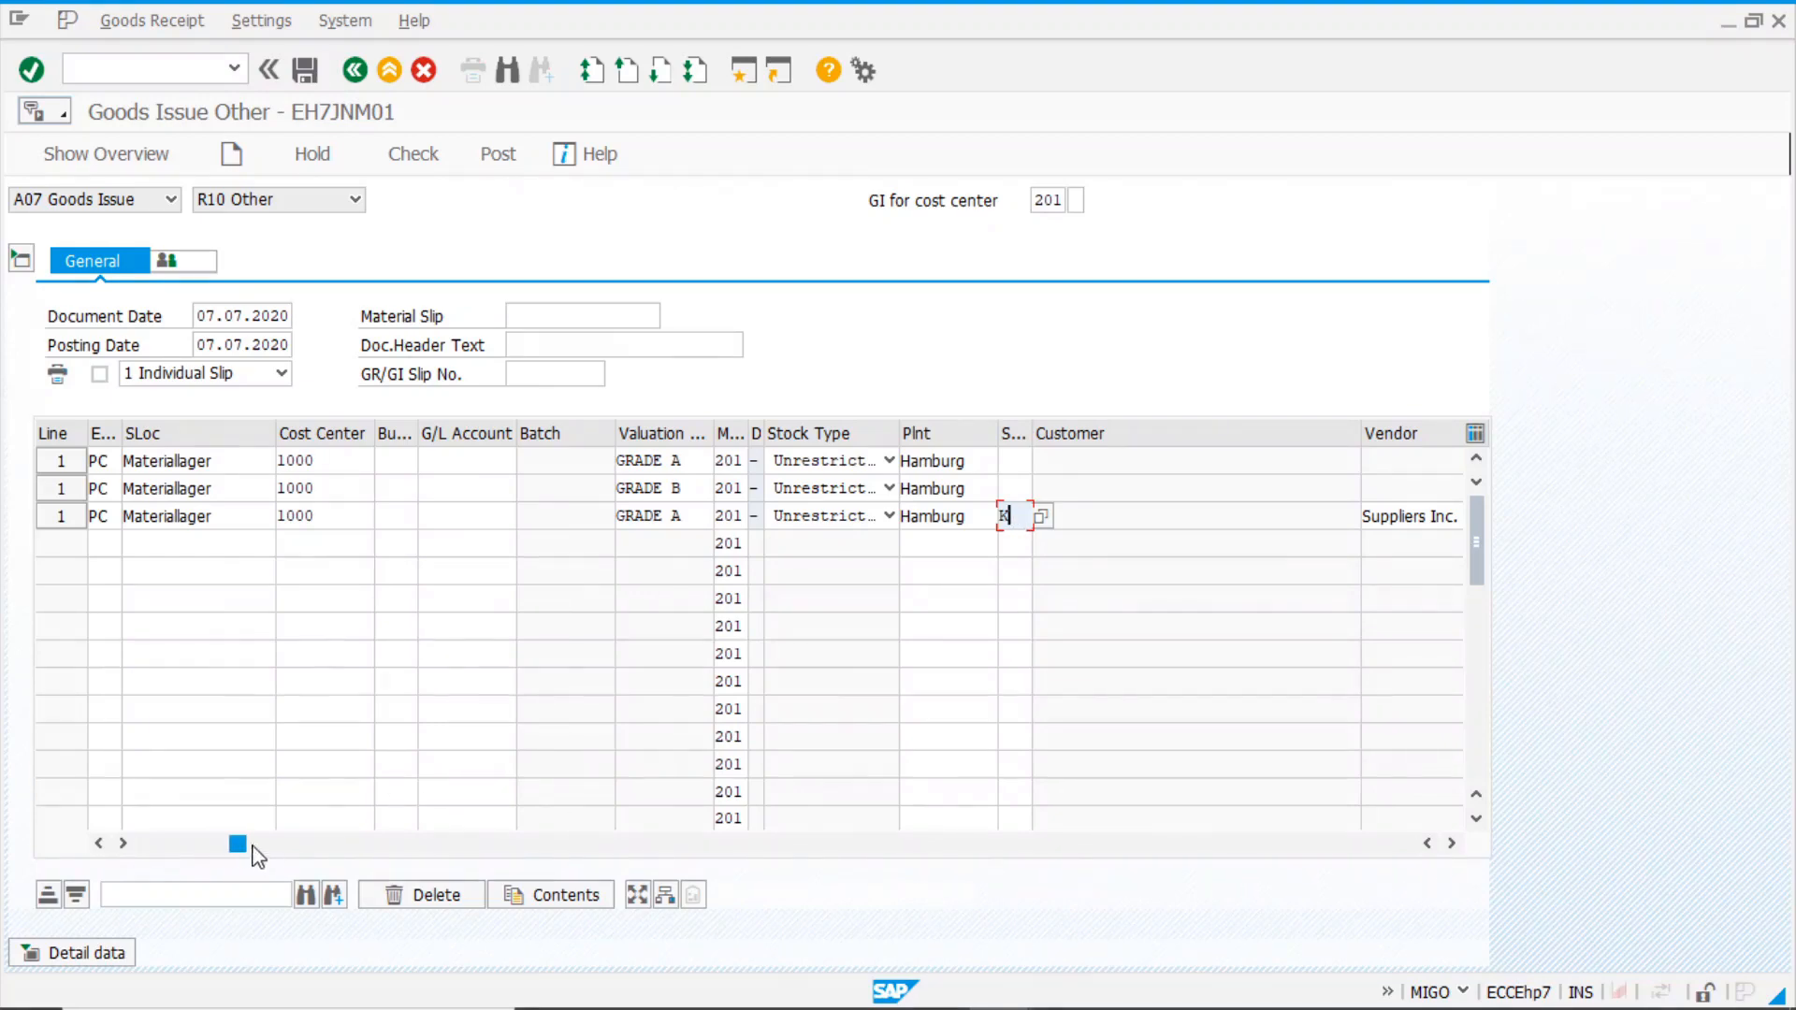
drag(248, 845, 603, 860)
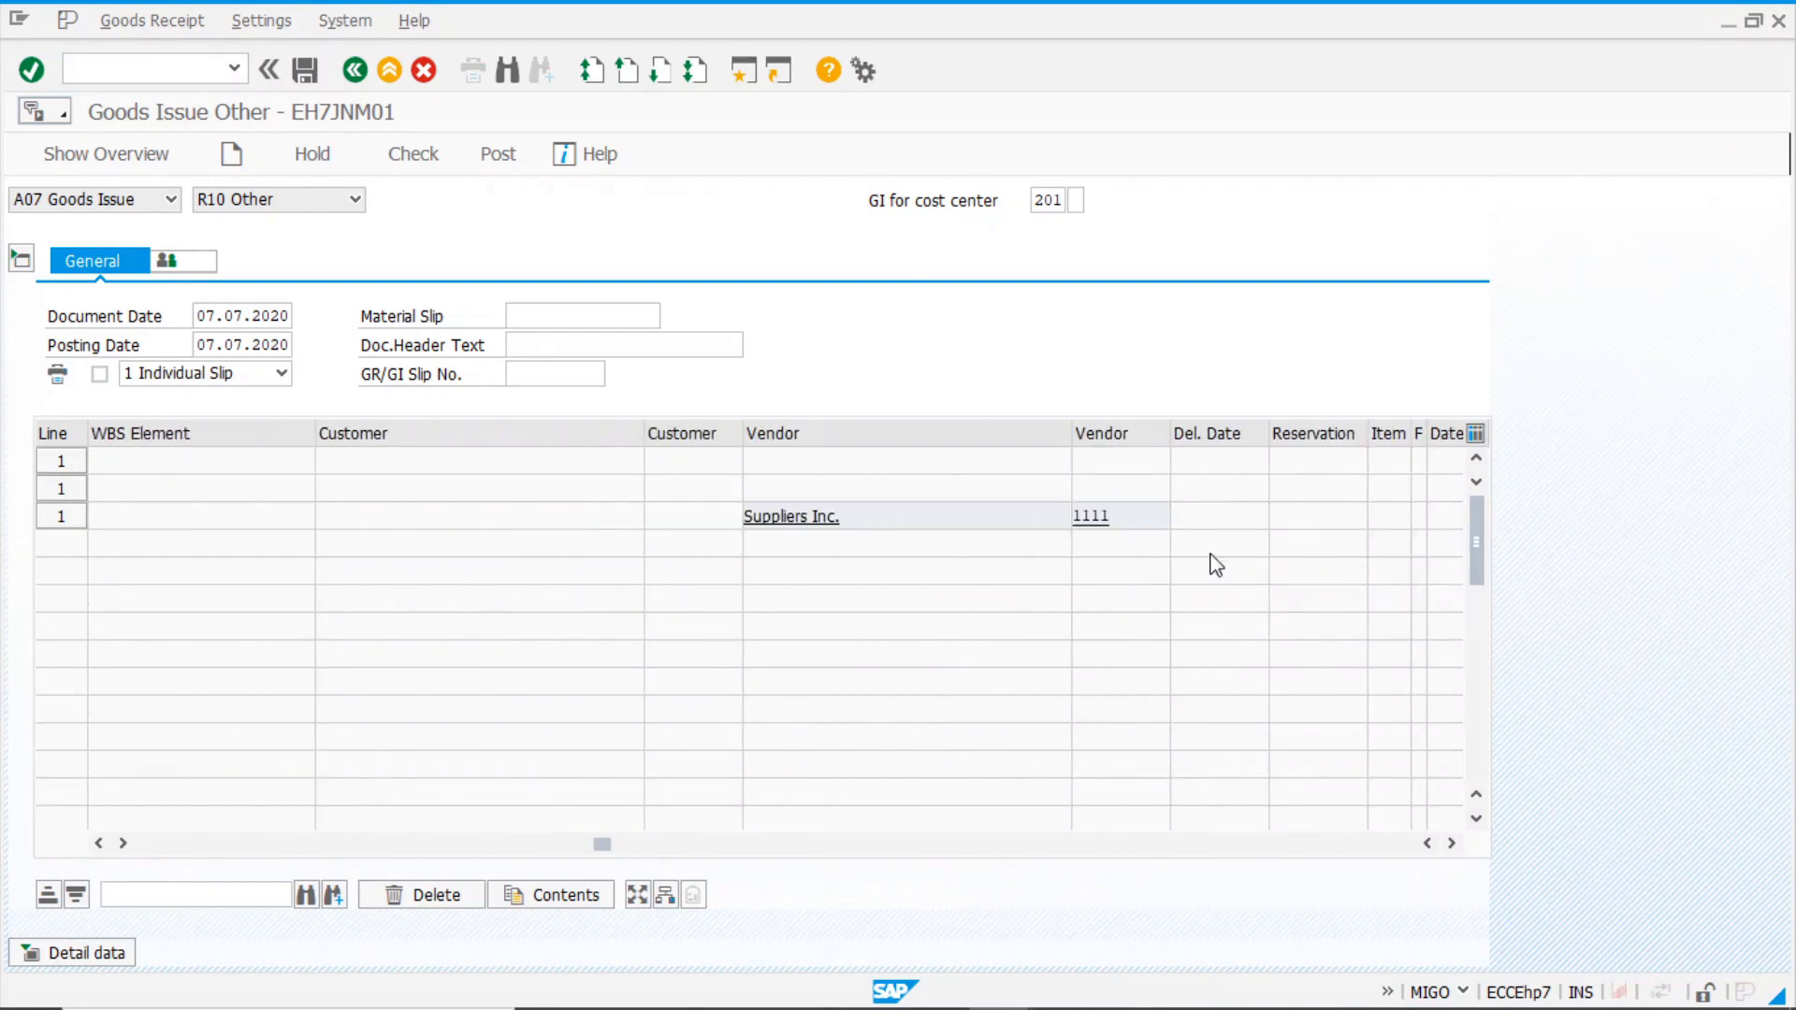
- Collapse the header data and display the first split item's material details to check its valuation type
click(25, 265)
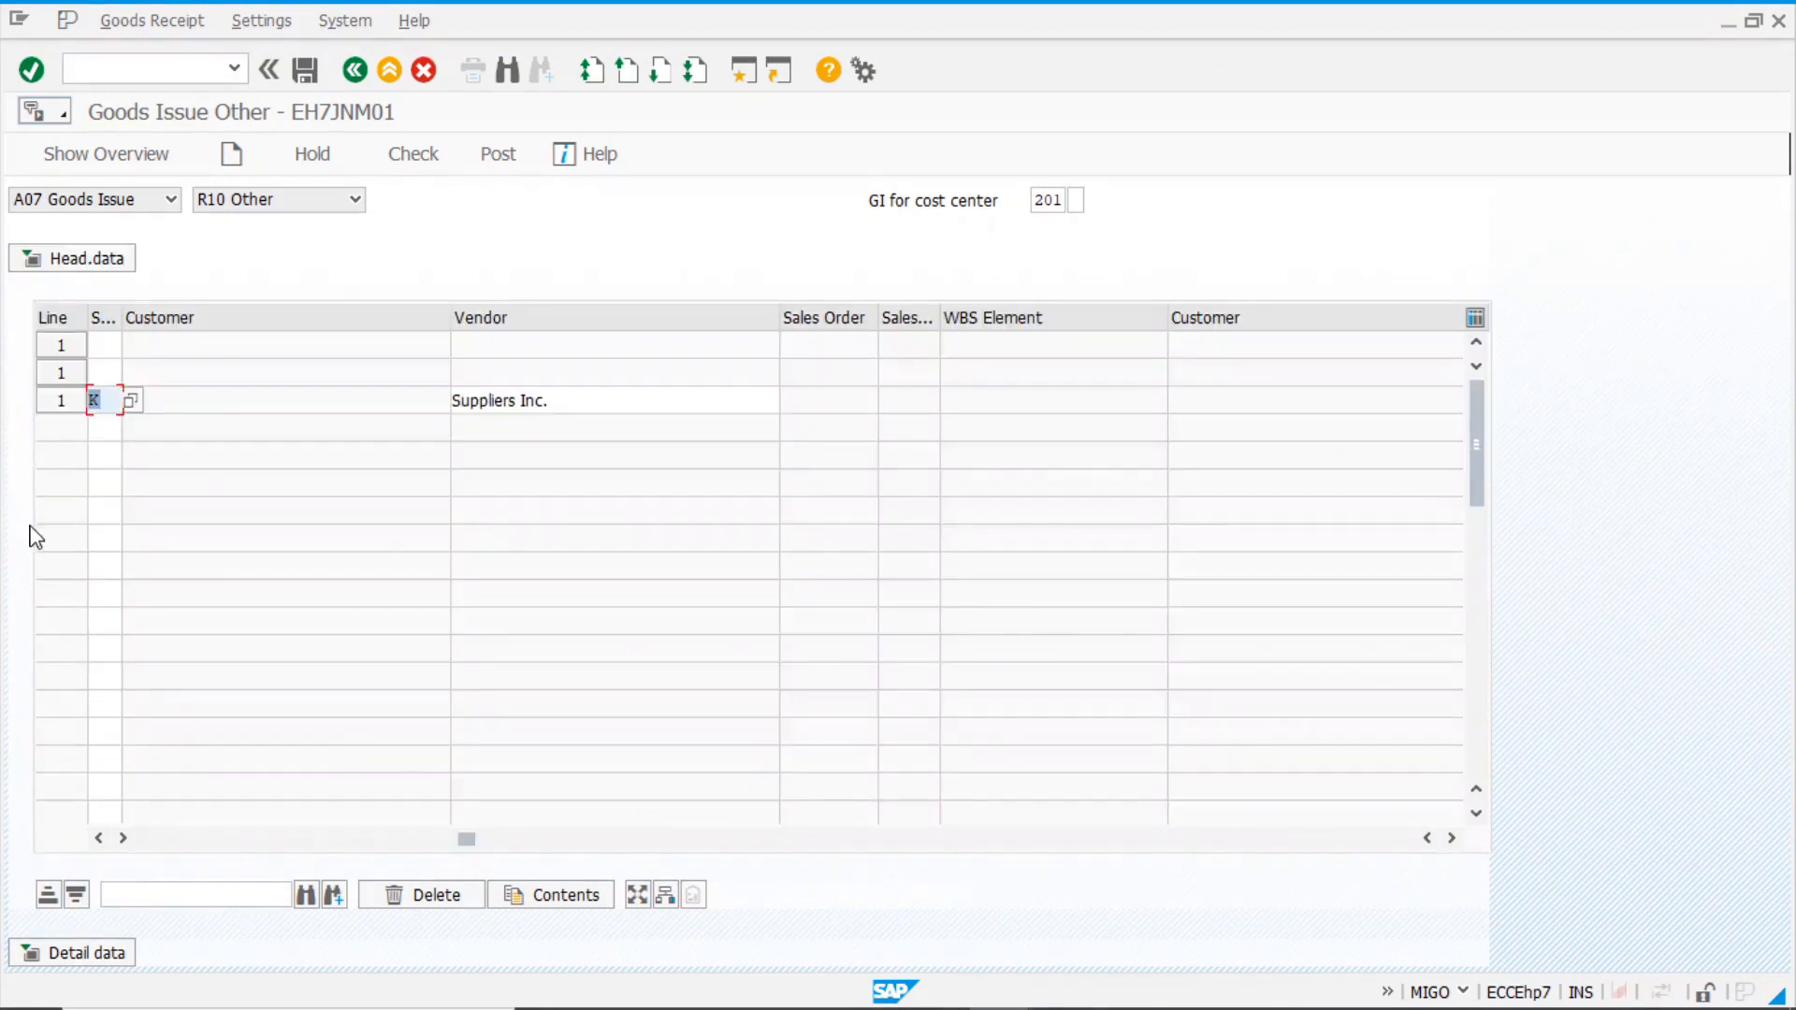
click(99, 957)
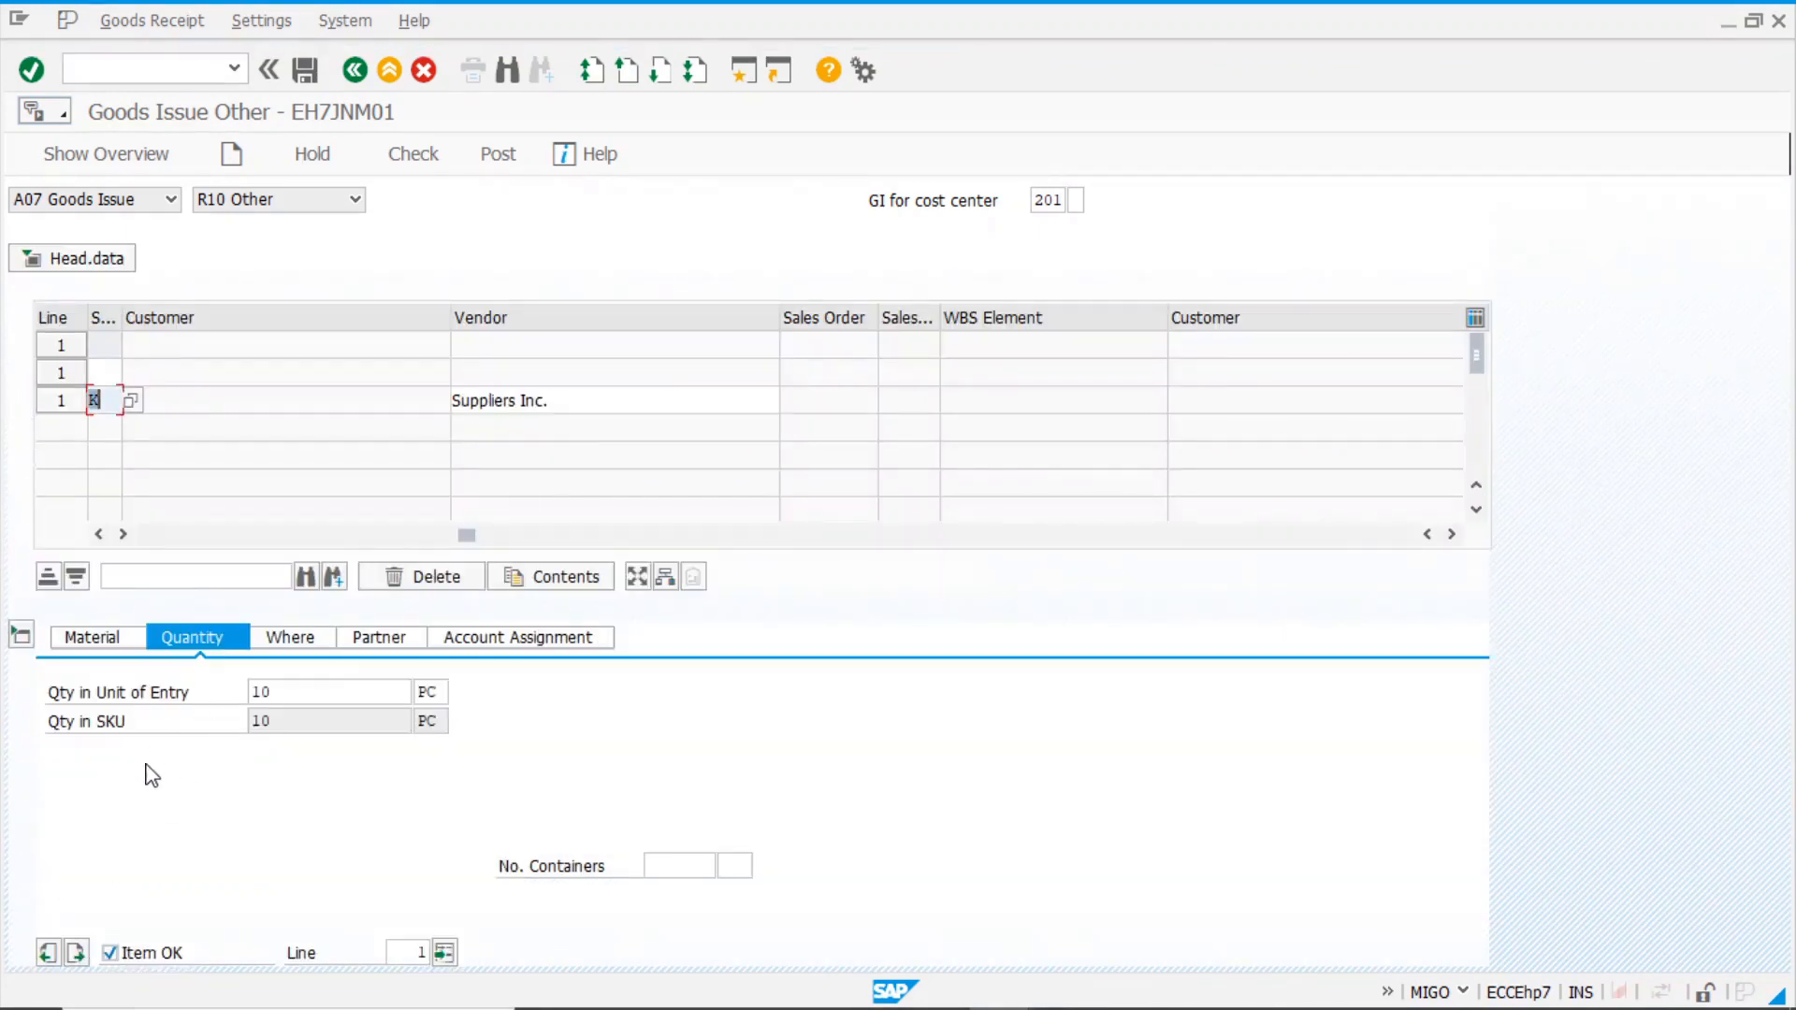
click(79, 351)
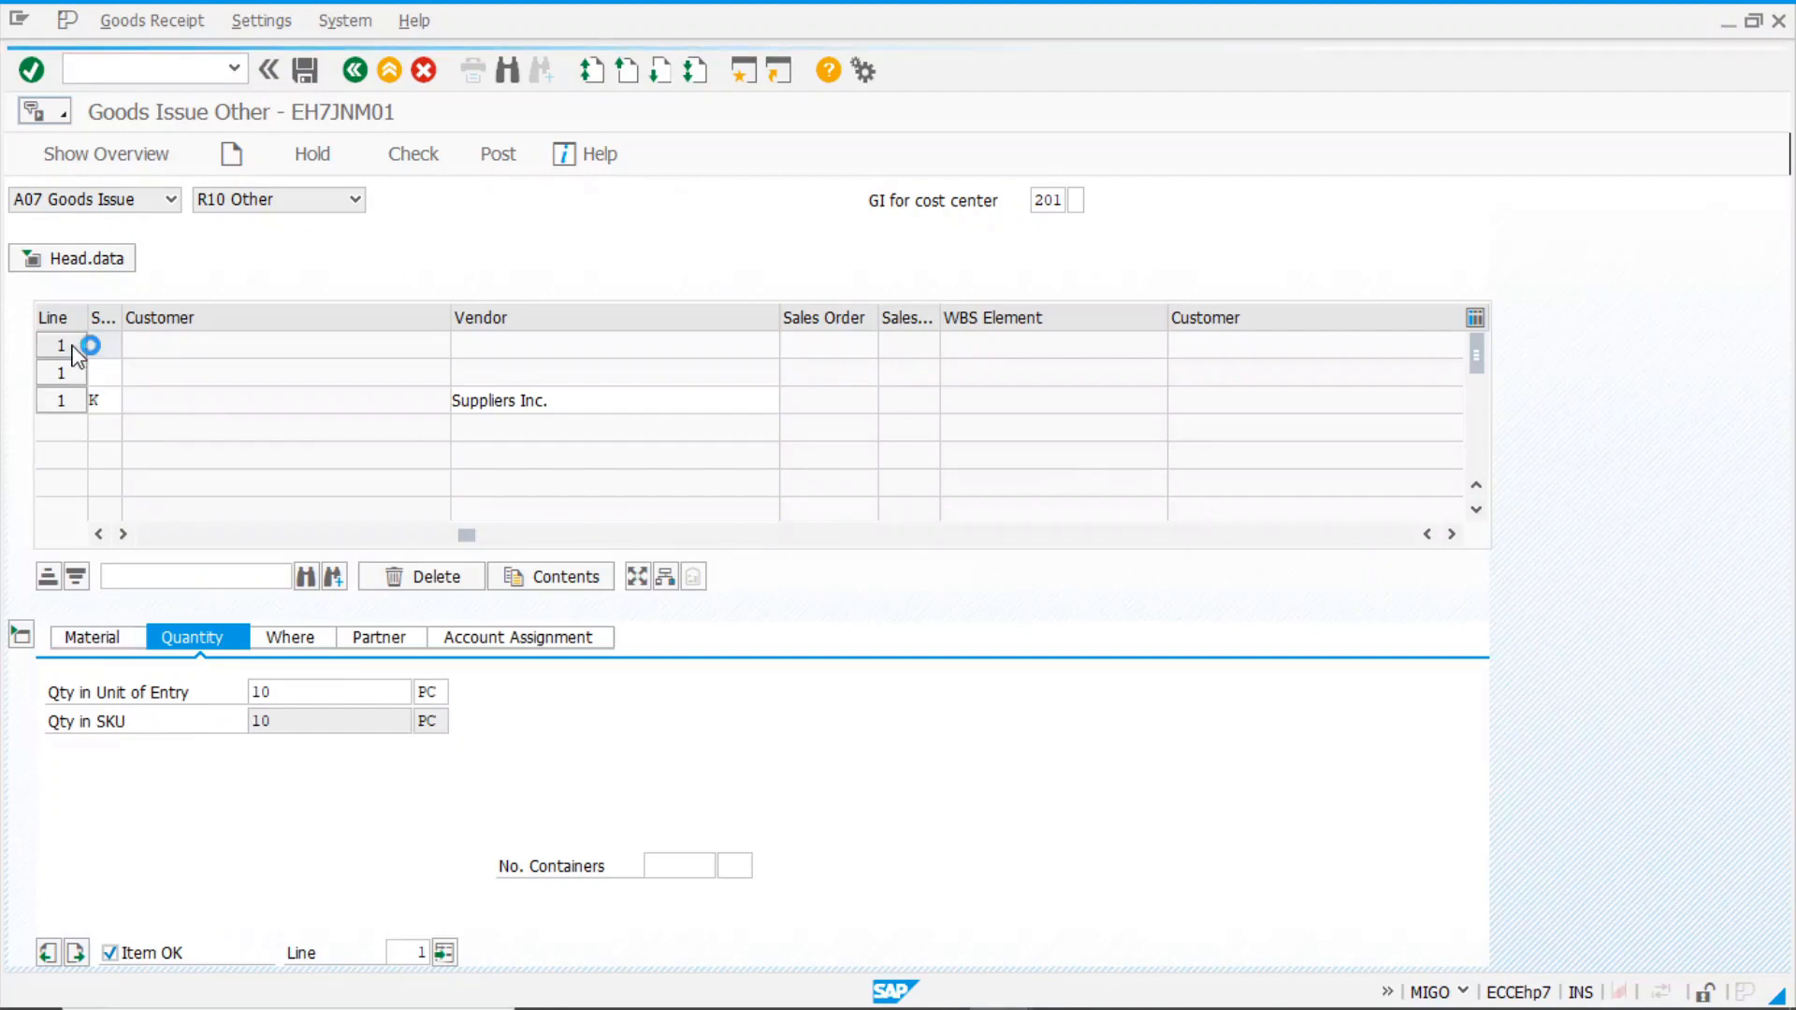
click(112, 645)
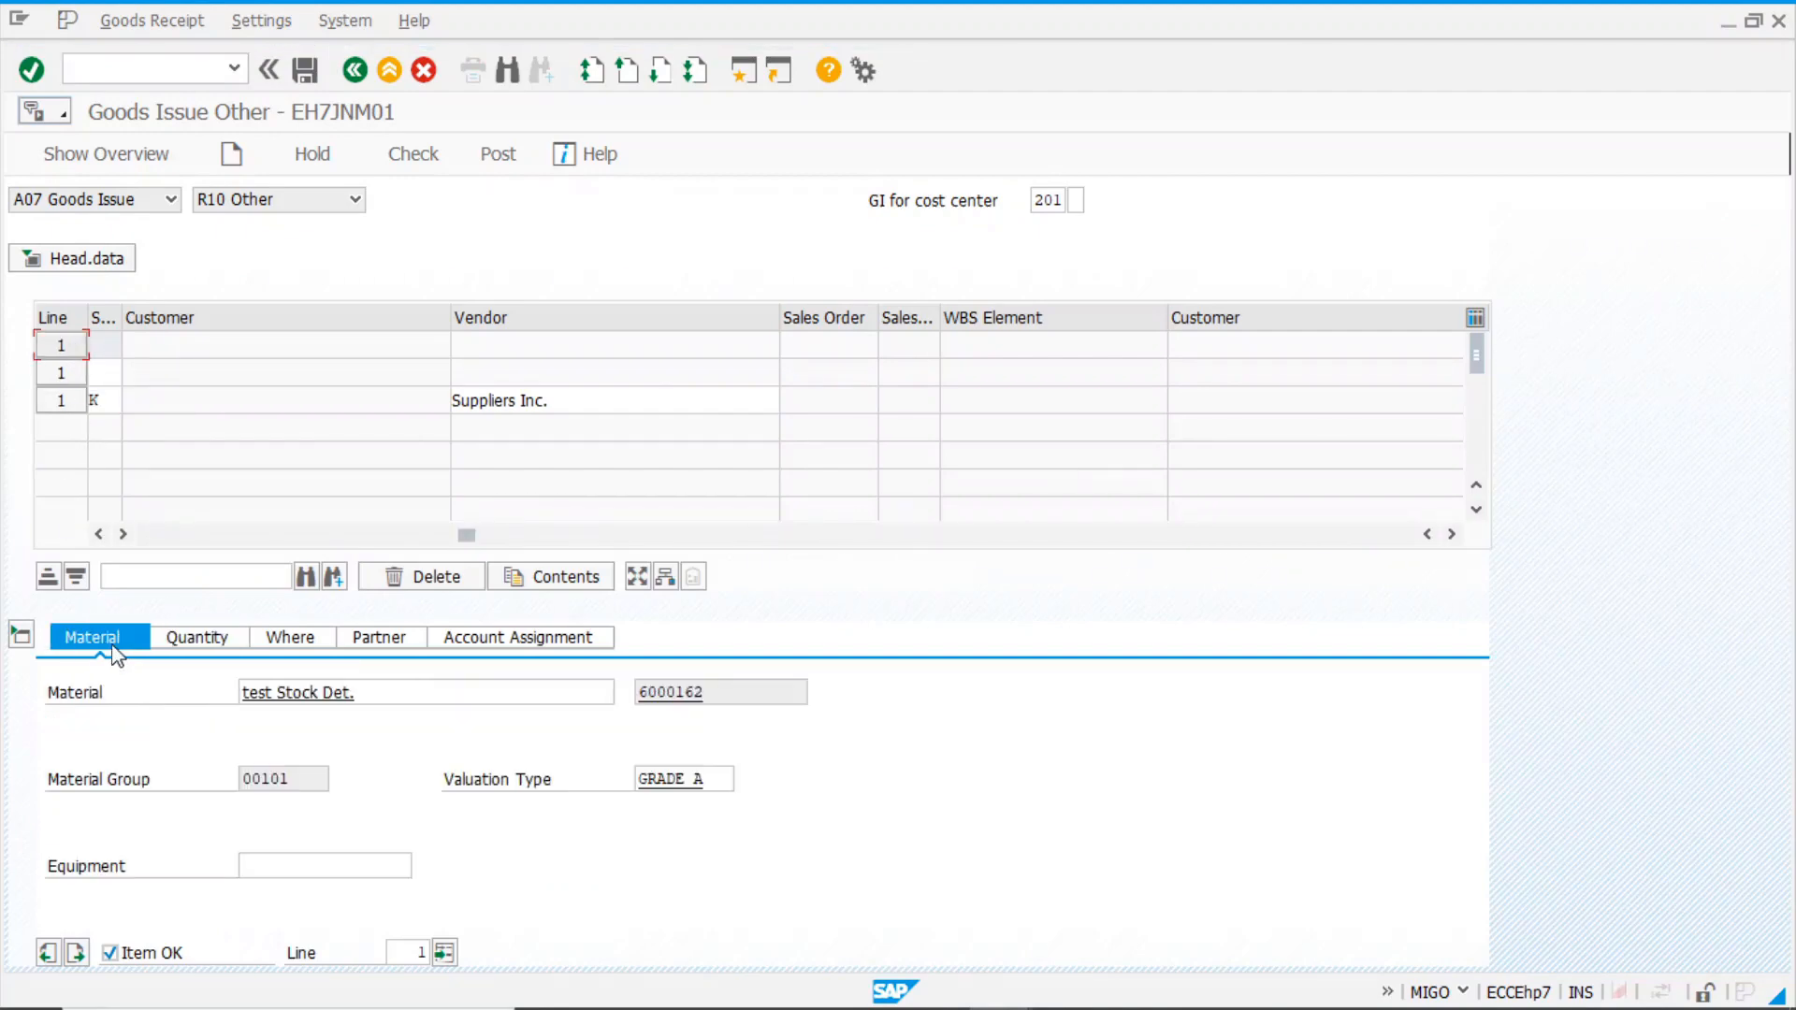
click(726, 780)
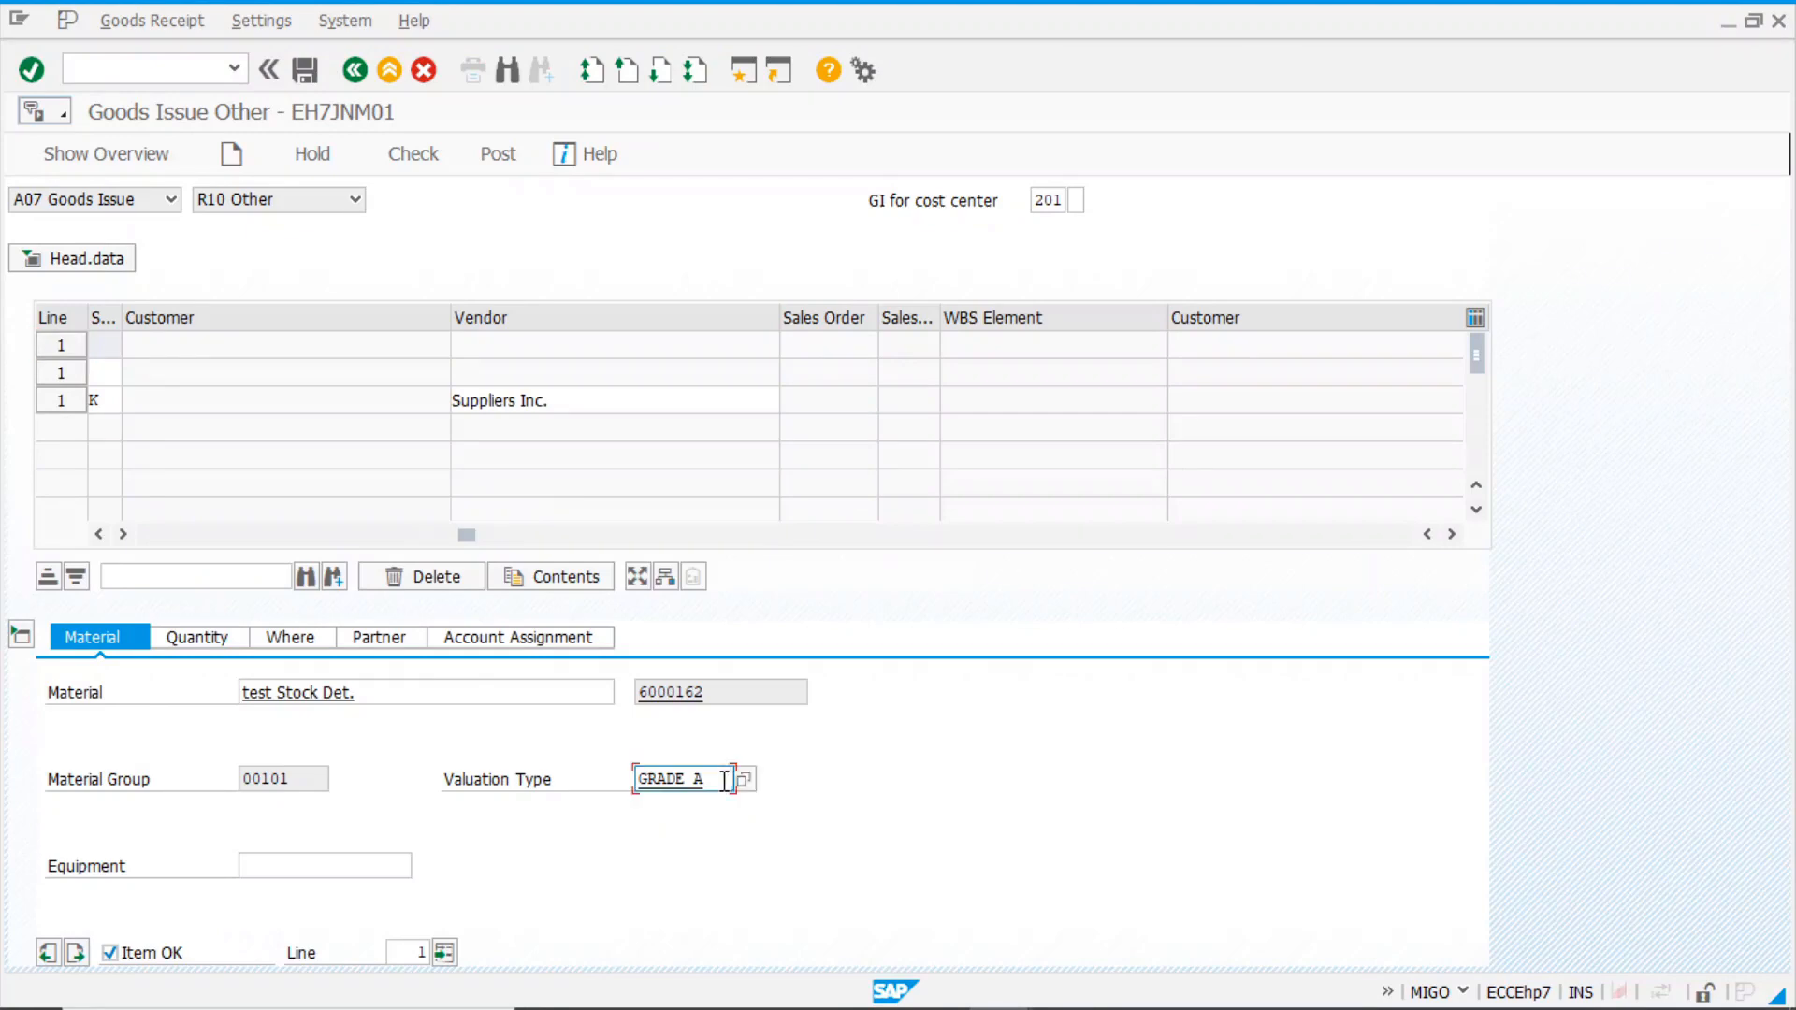
- Display the material details of the second and third split items and check each one's valuation type
click(60, 373)
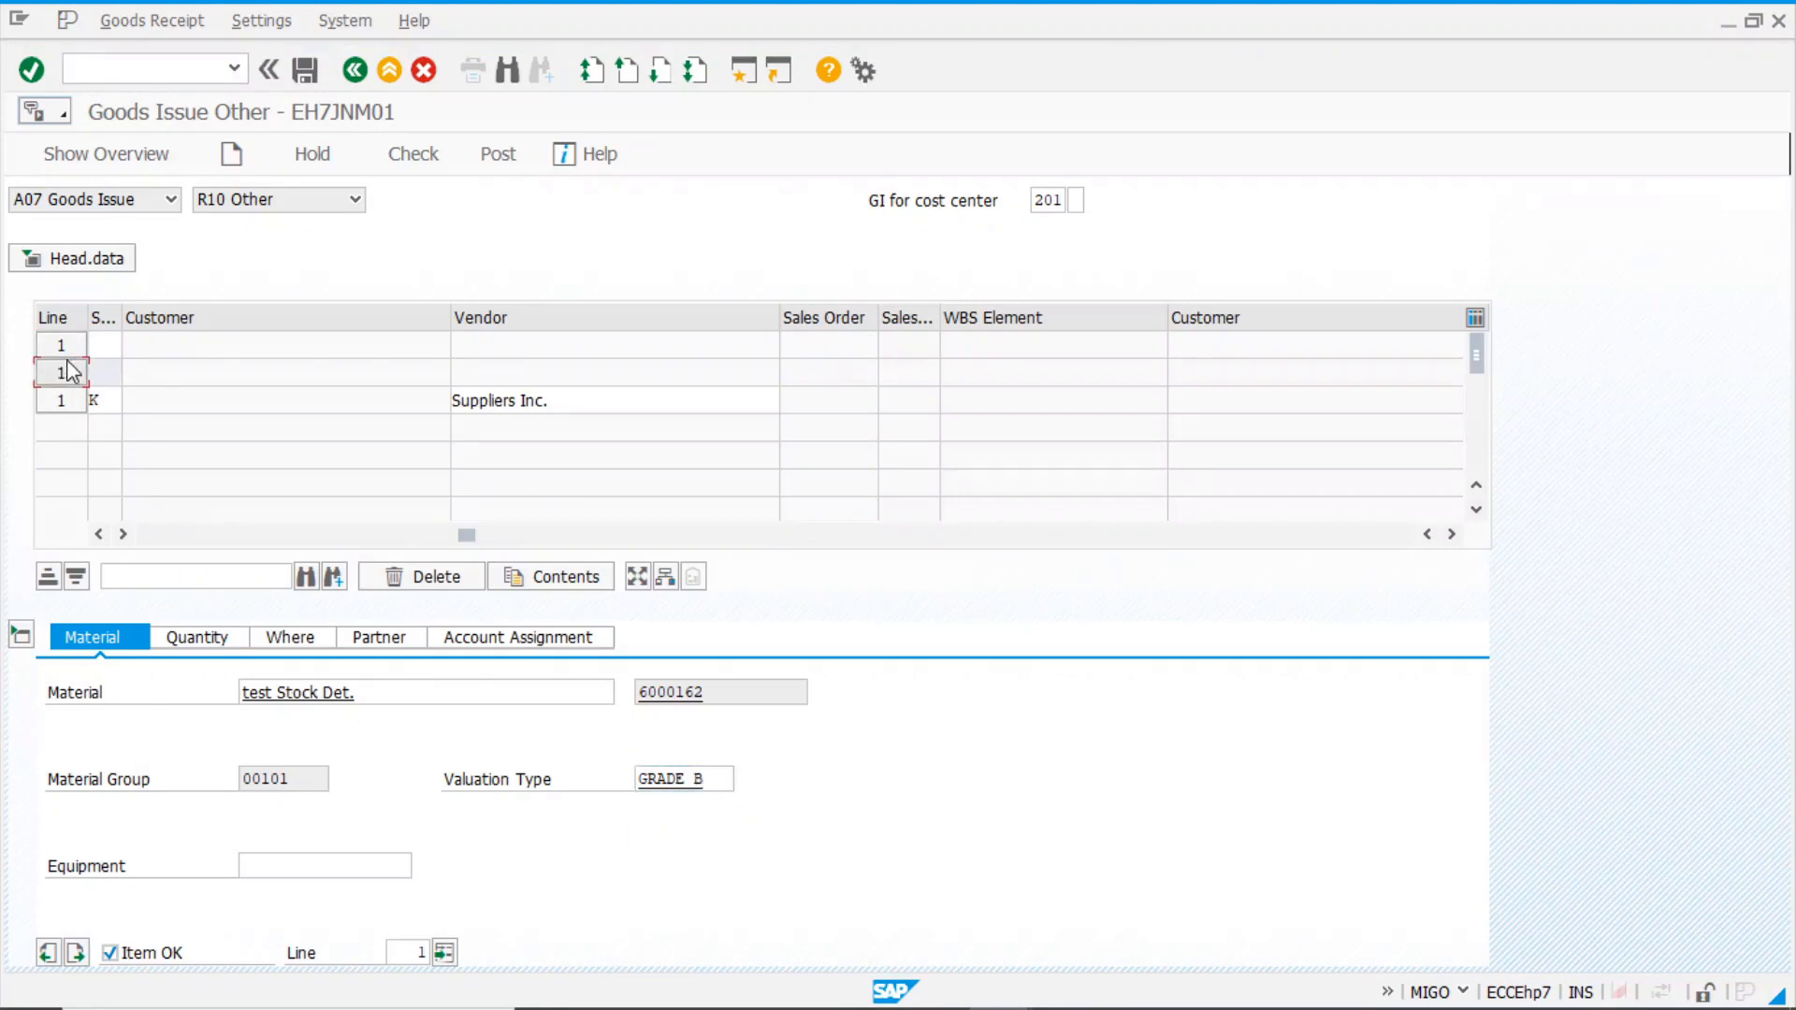
click(721, 784)
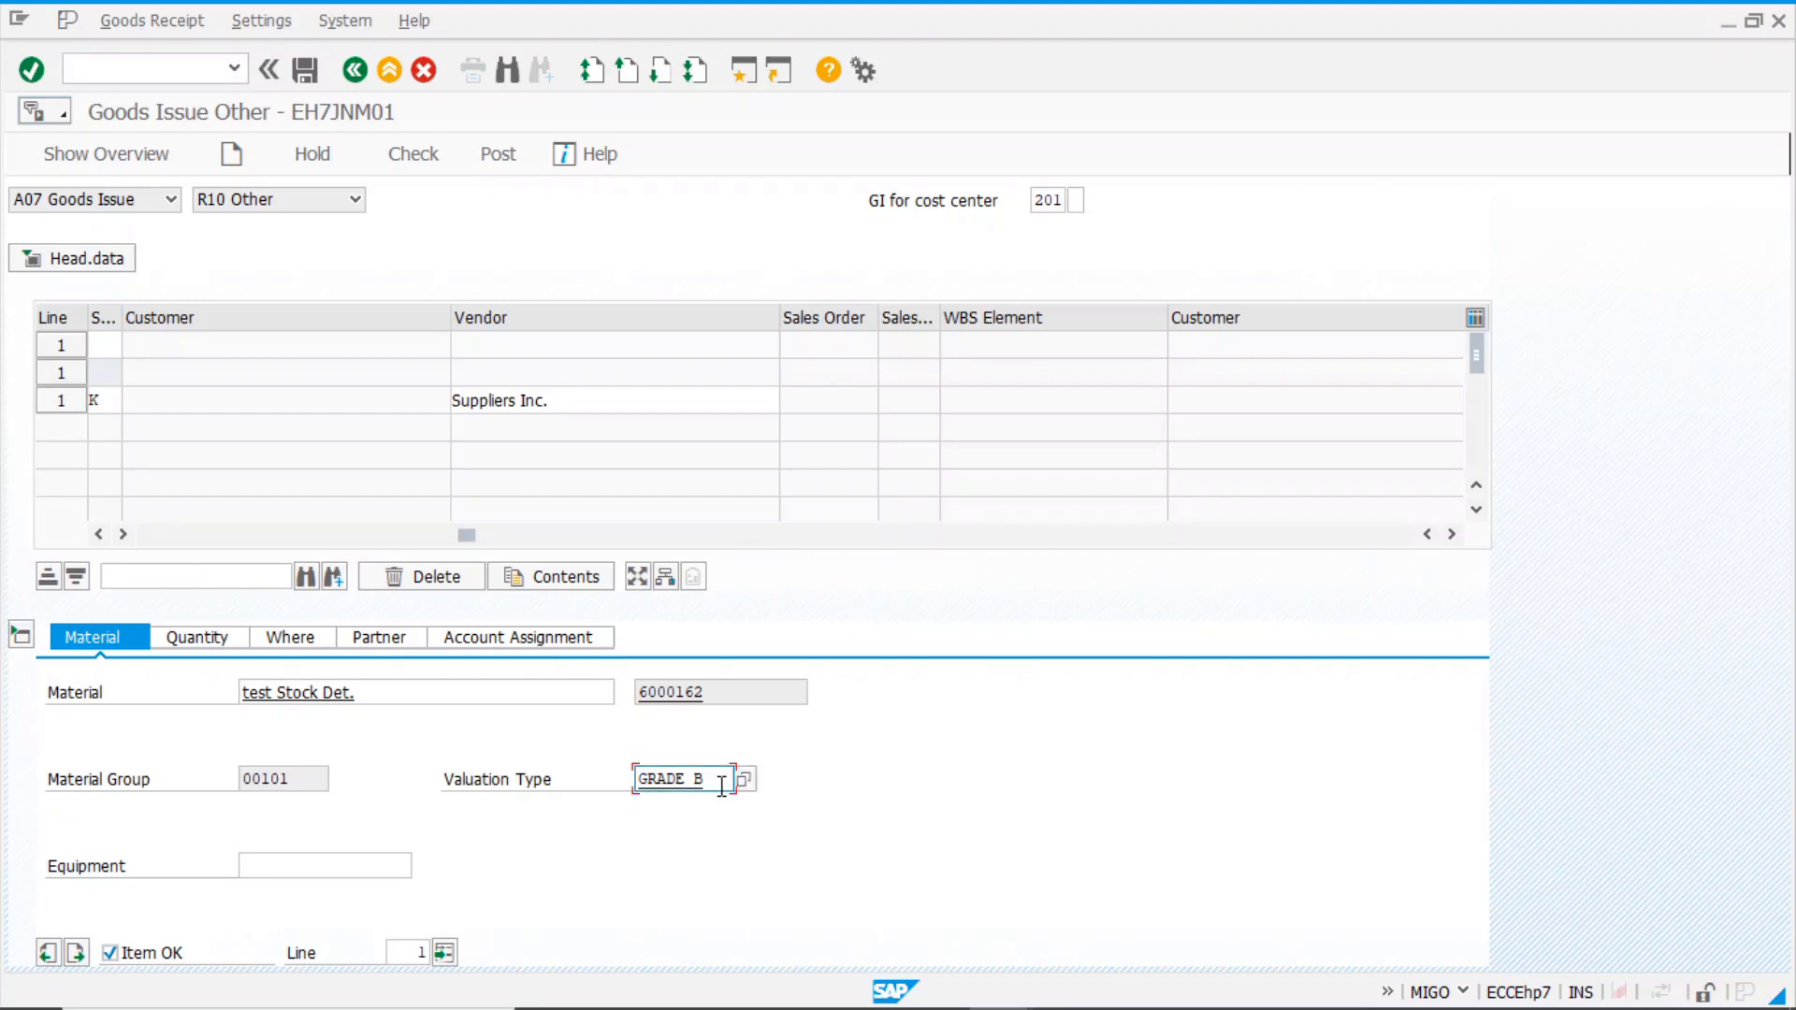
click(61, 408)
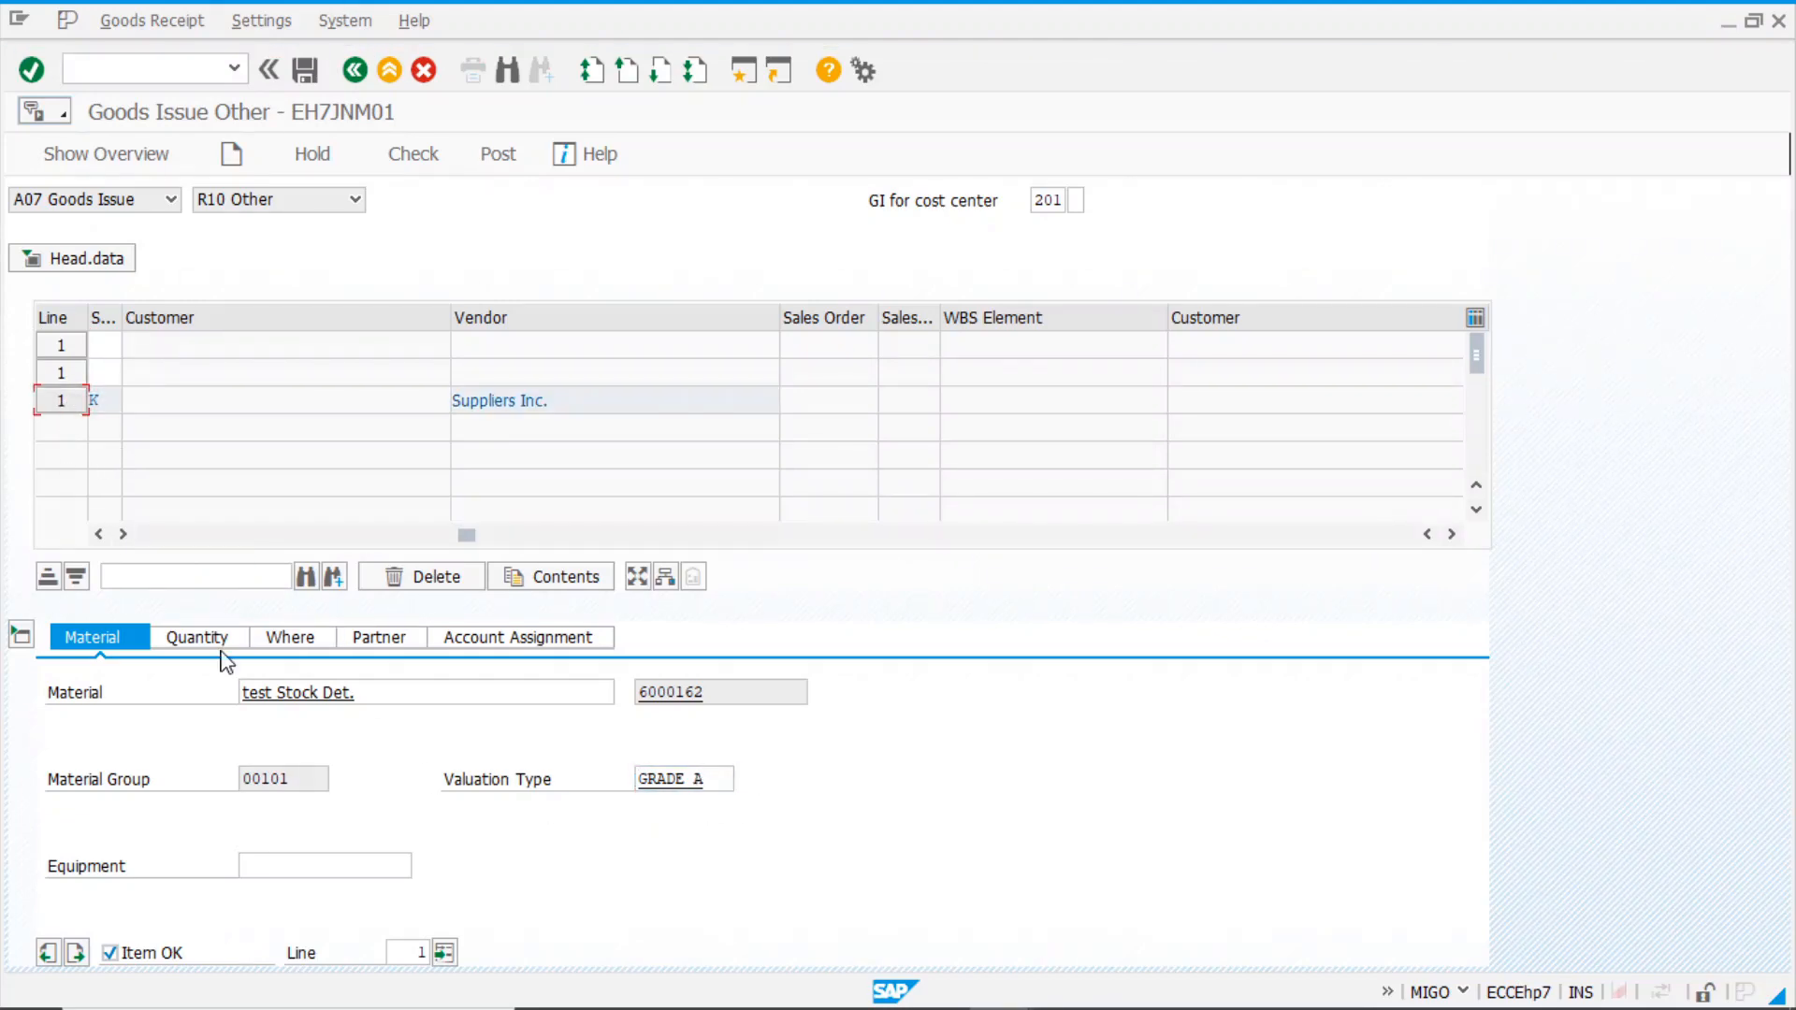
click(714, 784)
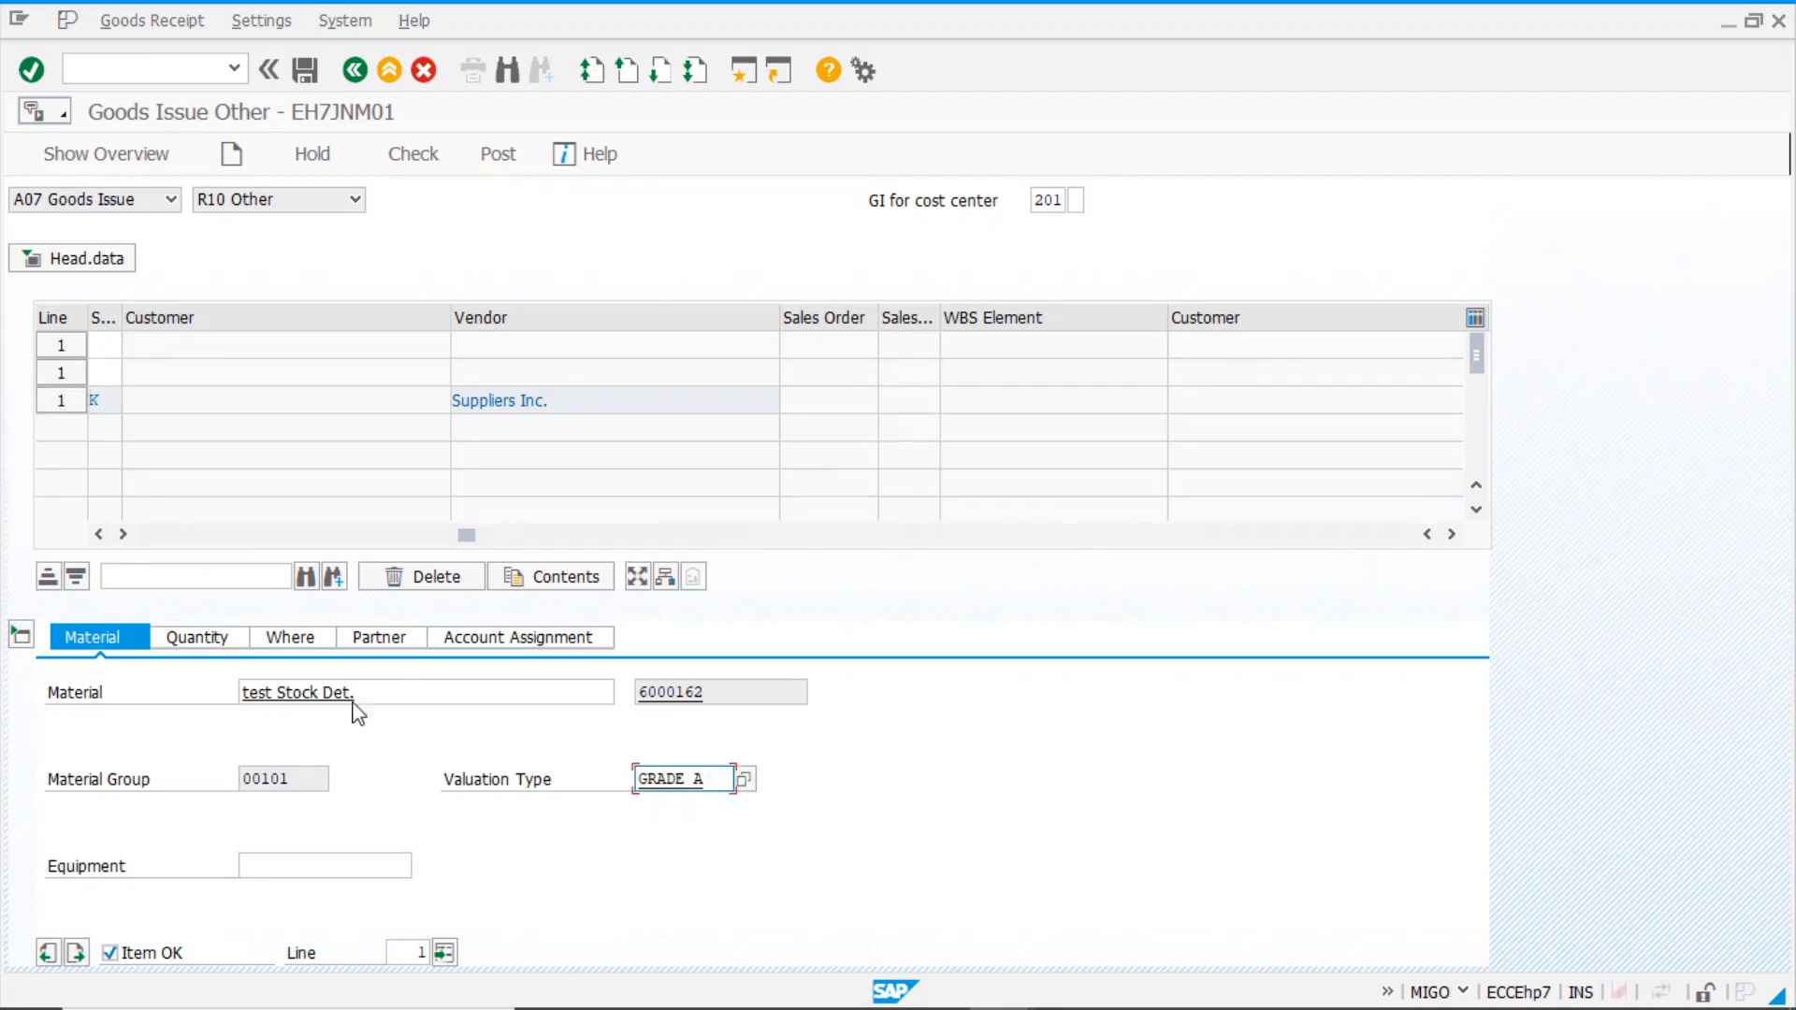
- Examine the third split item's movement type and special stock indicator, consignment vendor, quantity and material details
click(290, 637)
click(279, 726)
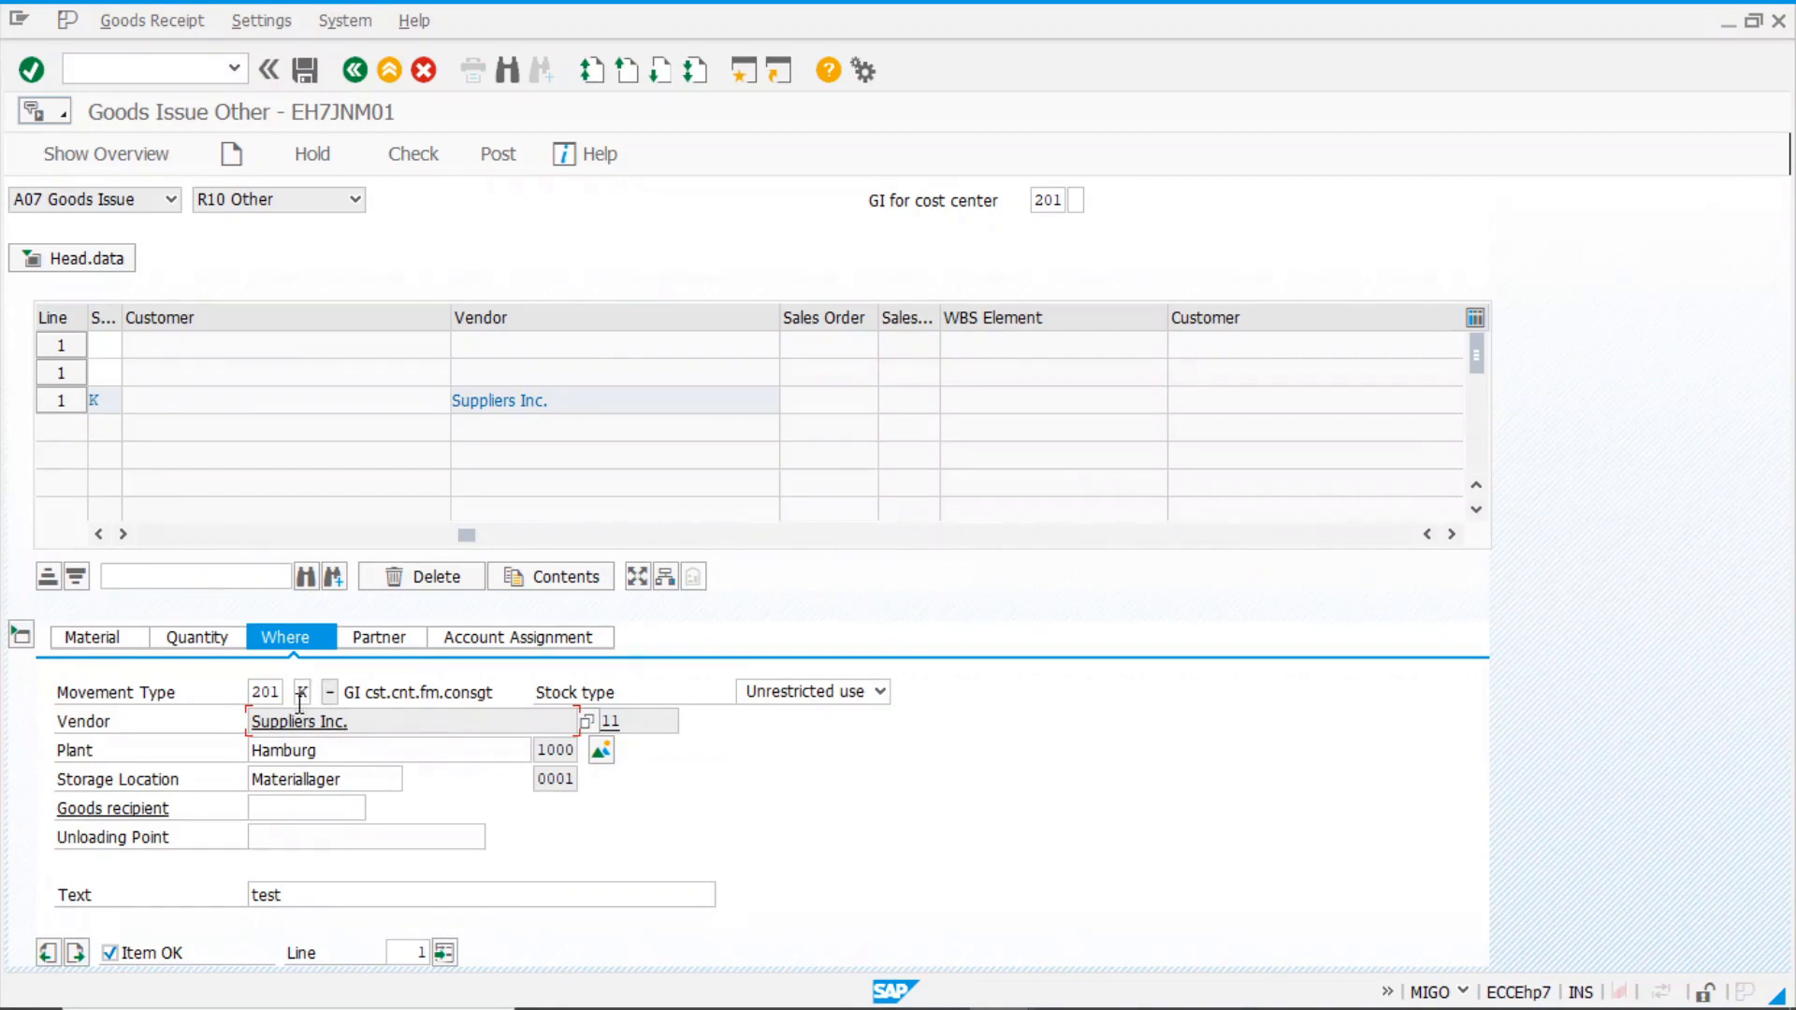
click(393, 637)
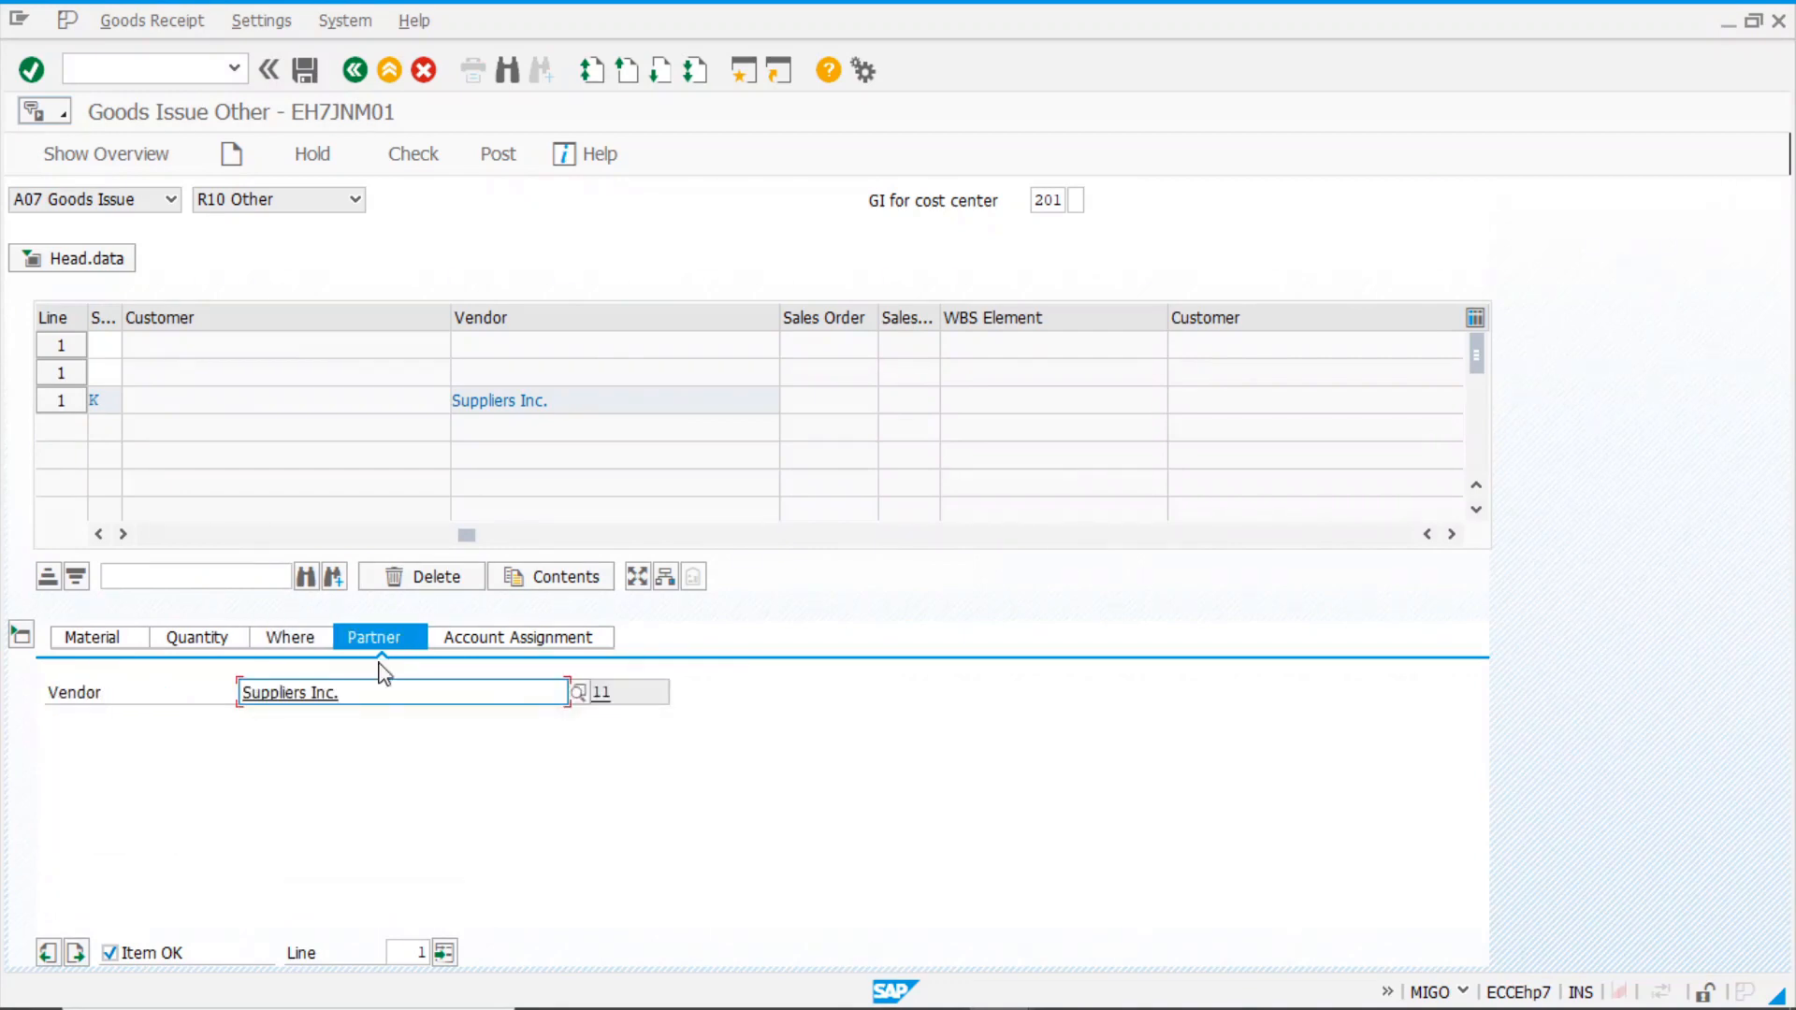
click(661, 694)
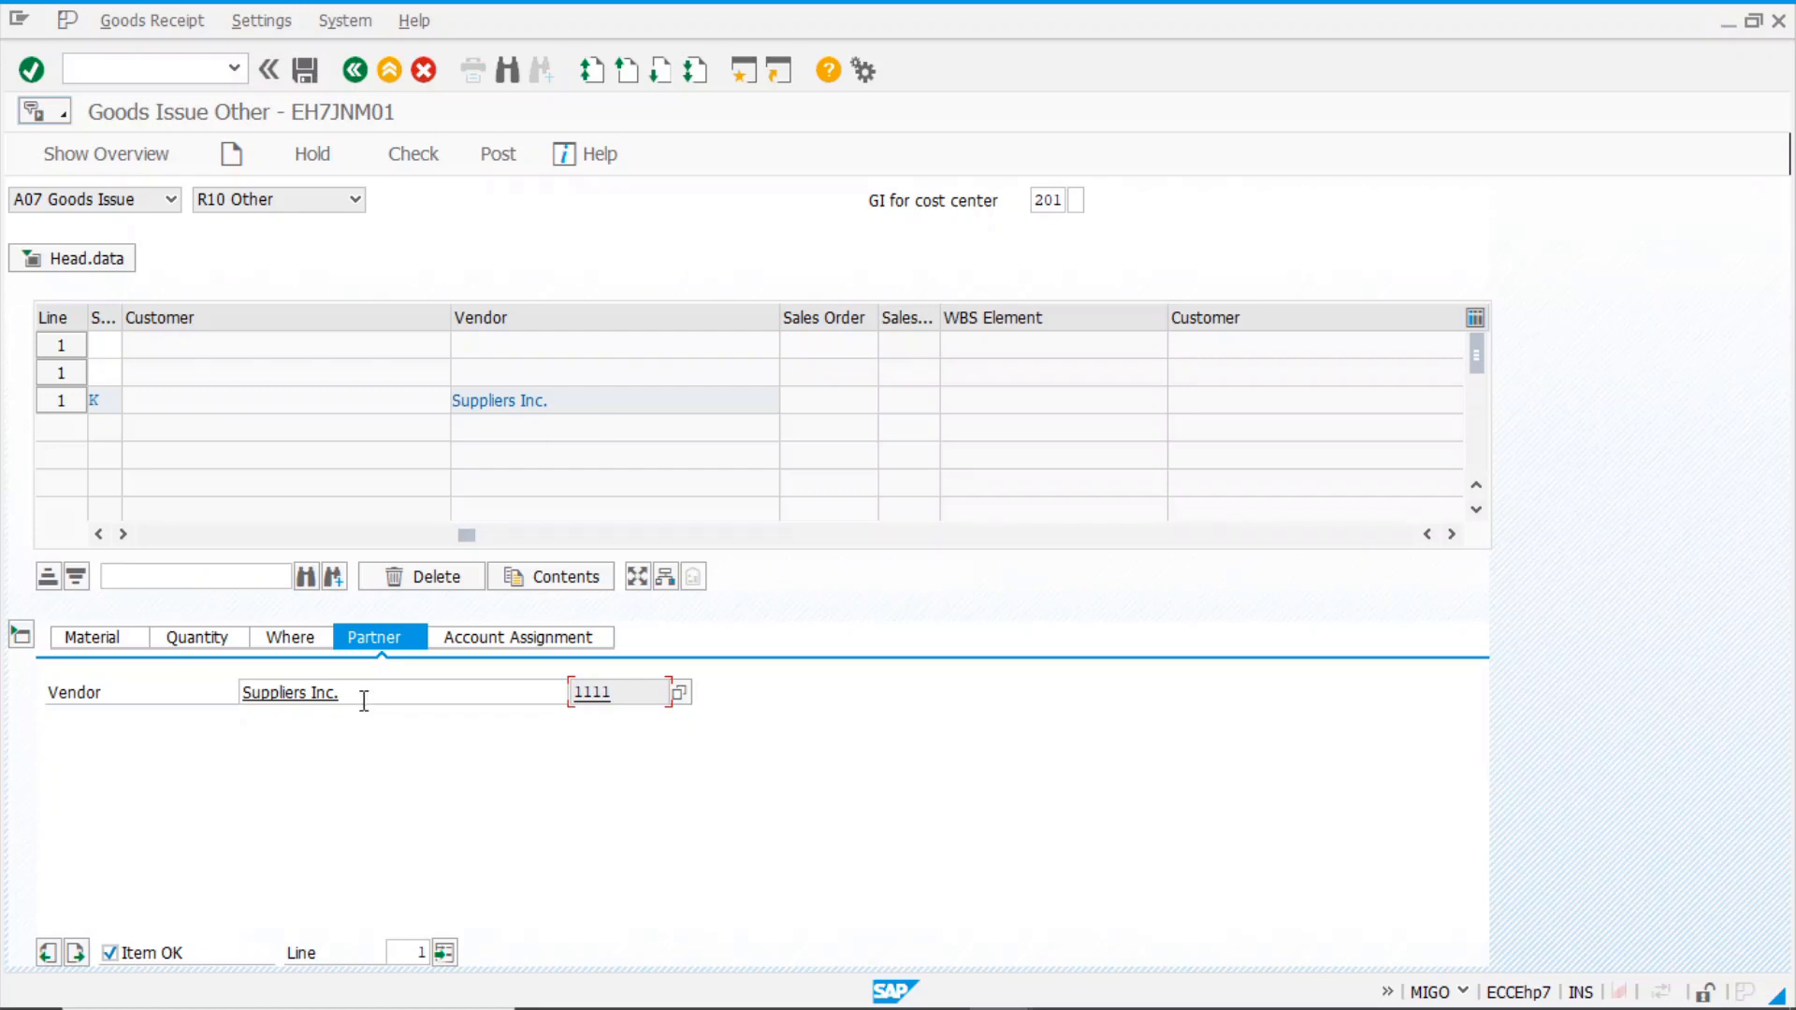
click(193, 644)
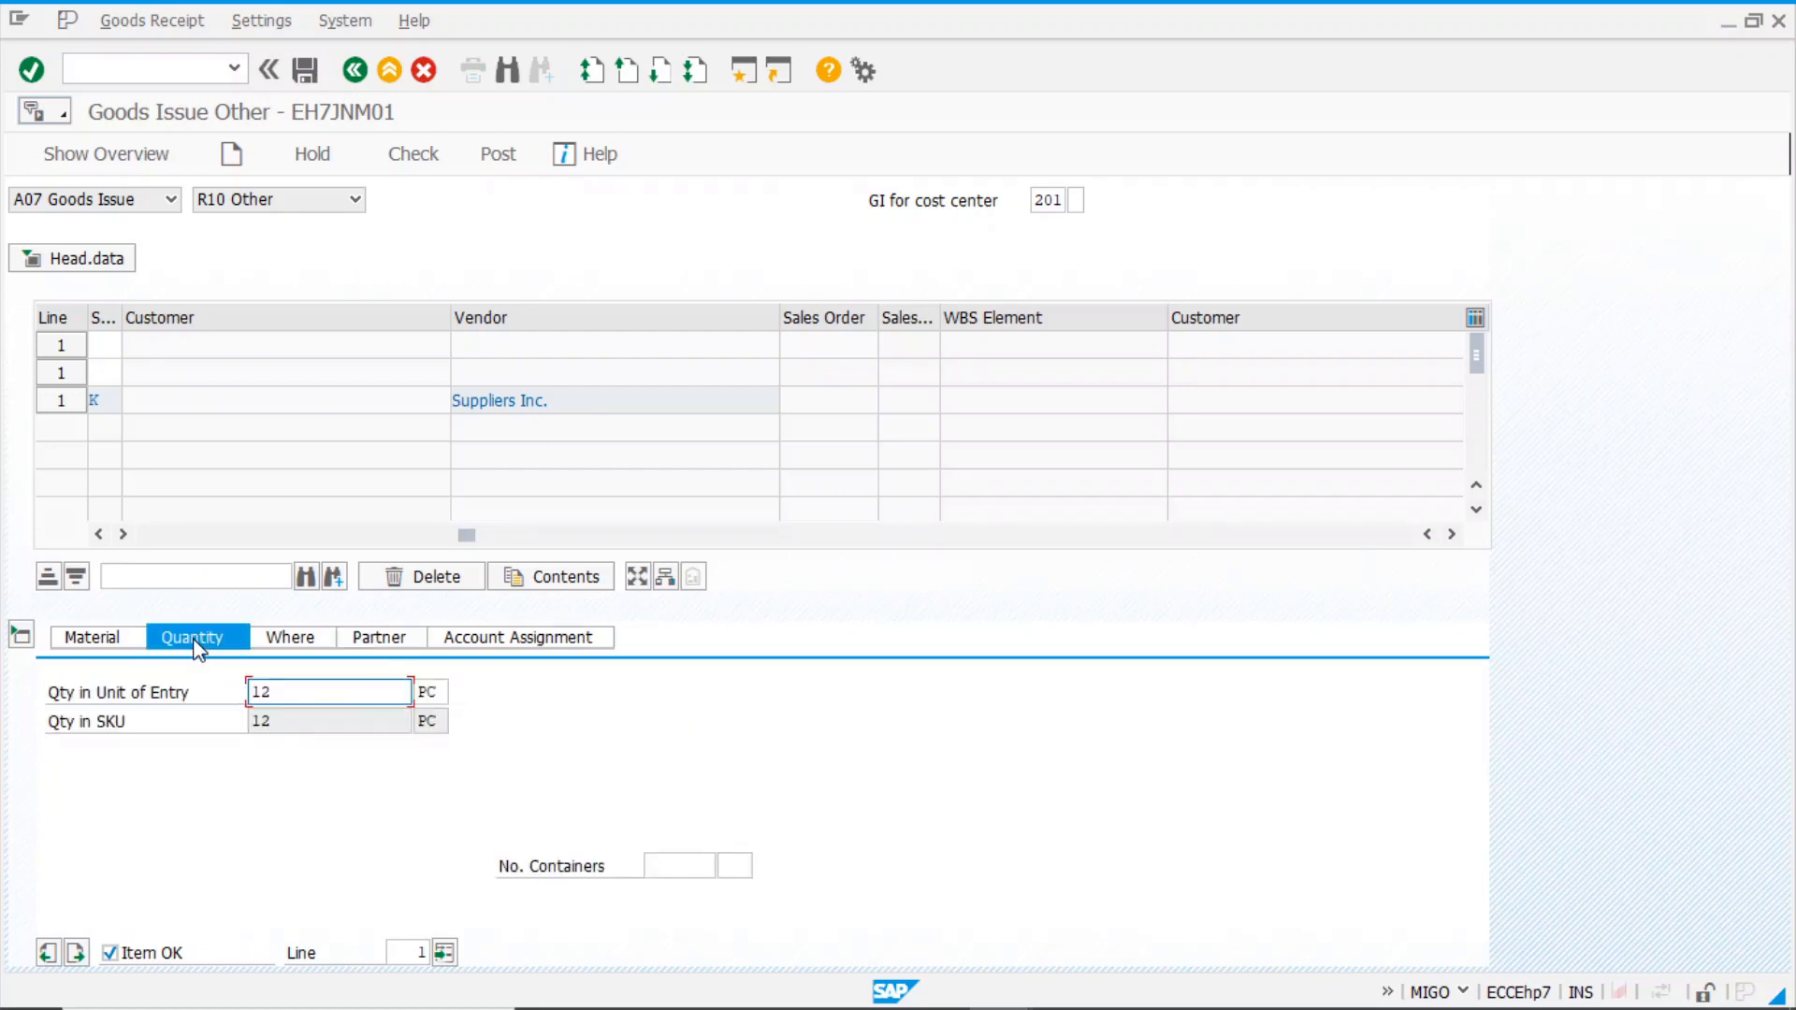
click(103, 643)
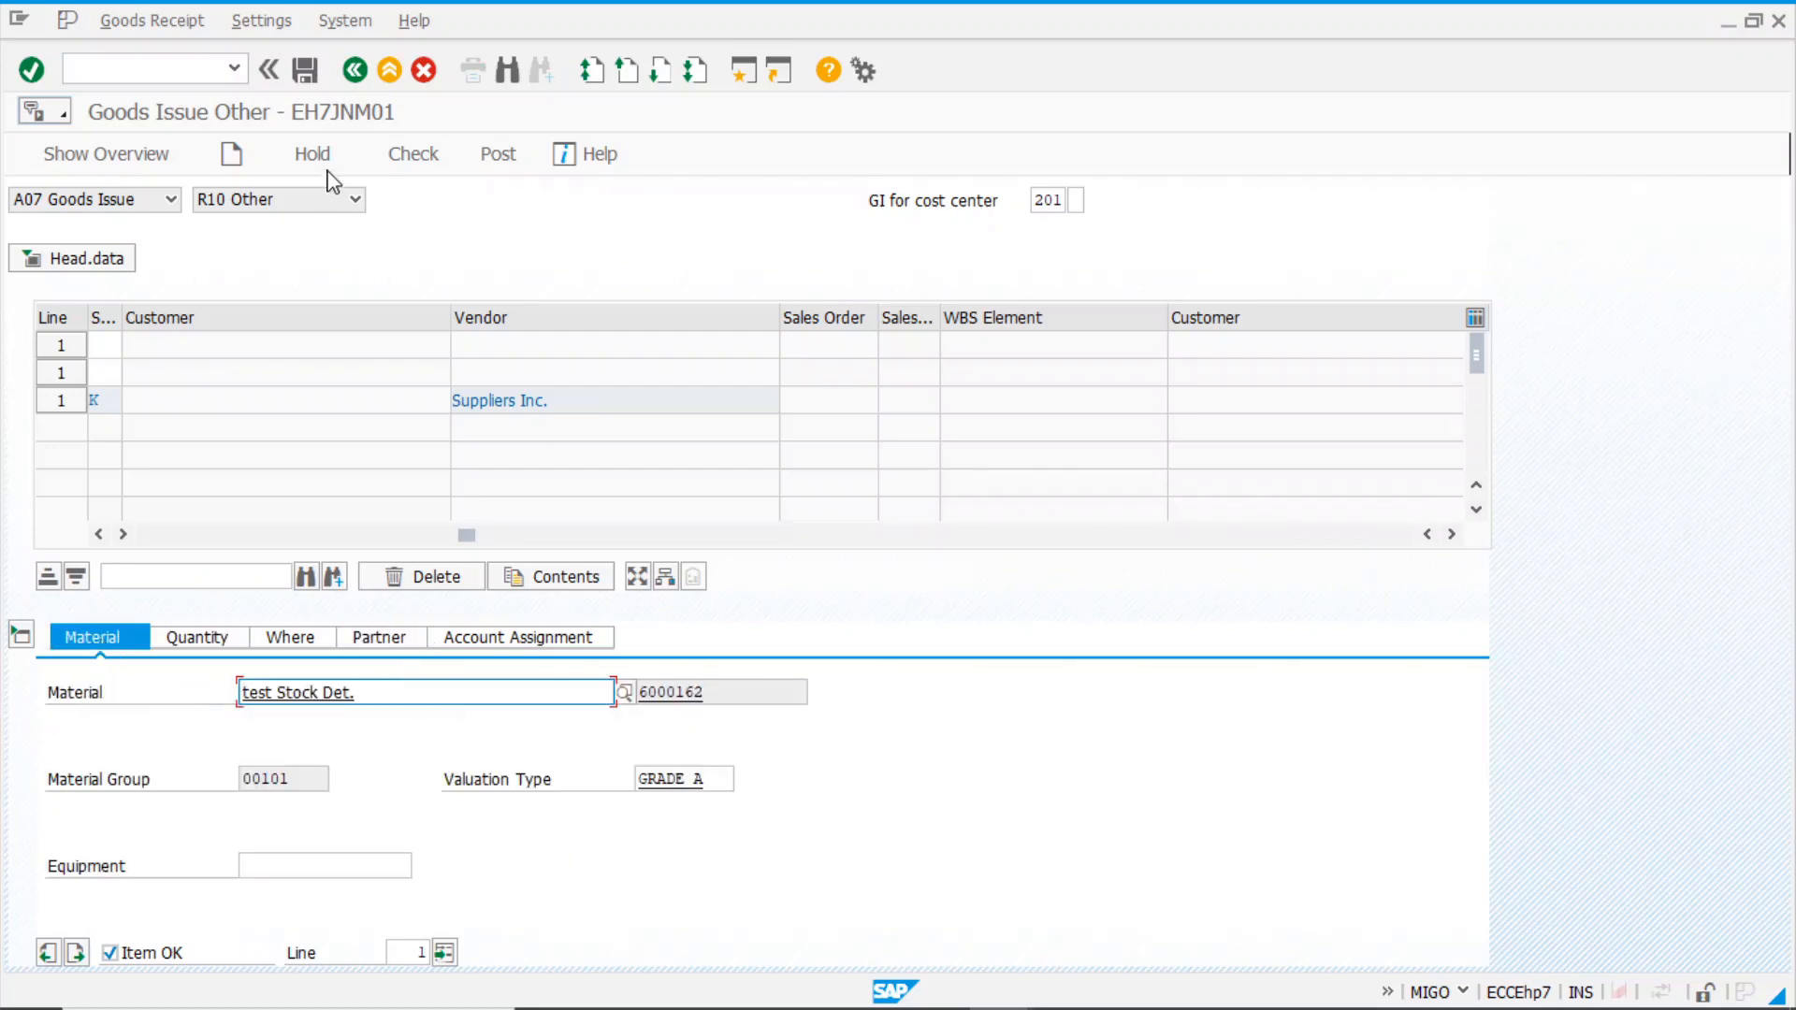
- Post the goods issue and check the stock overview (MMBE) for material 6000162 in plant 1000
click(304, 70)
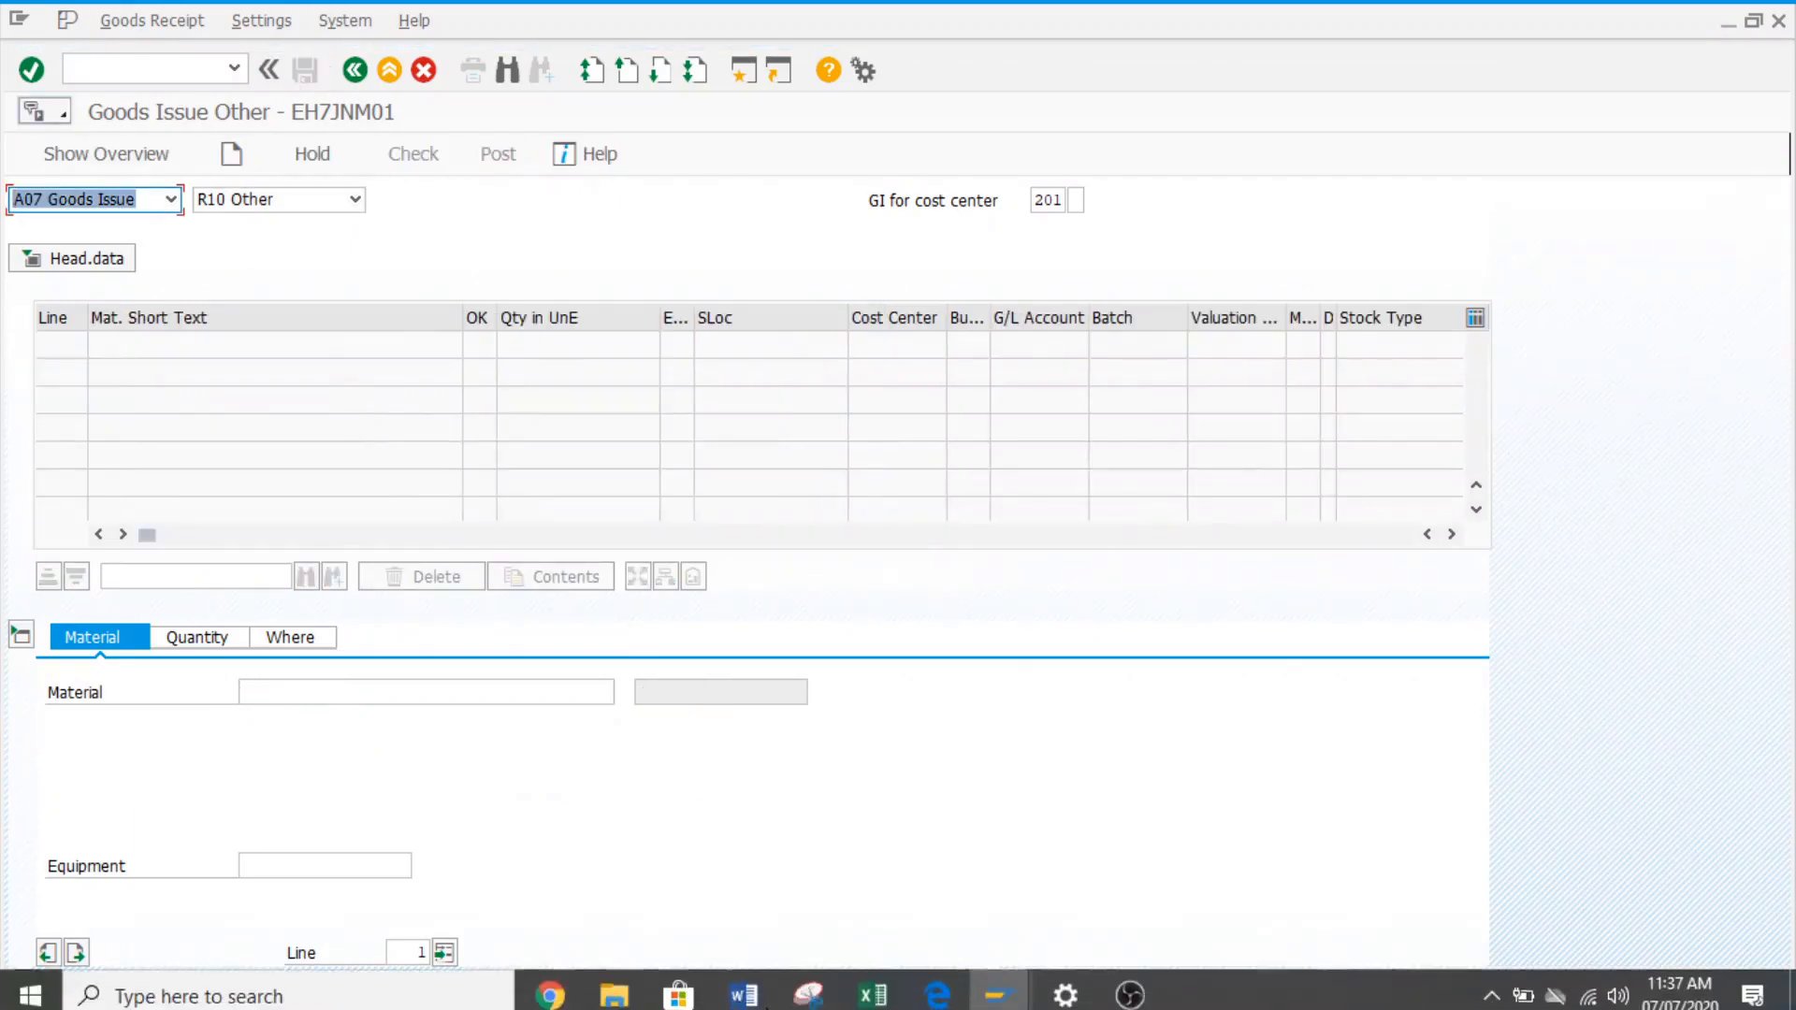
click(141, 63)
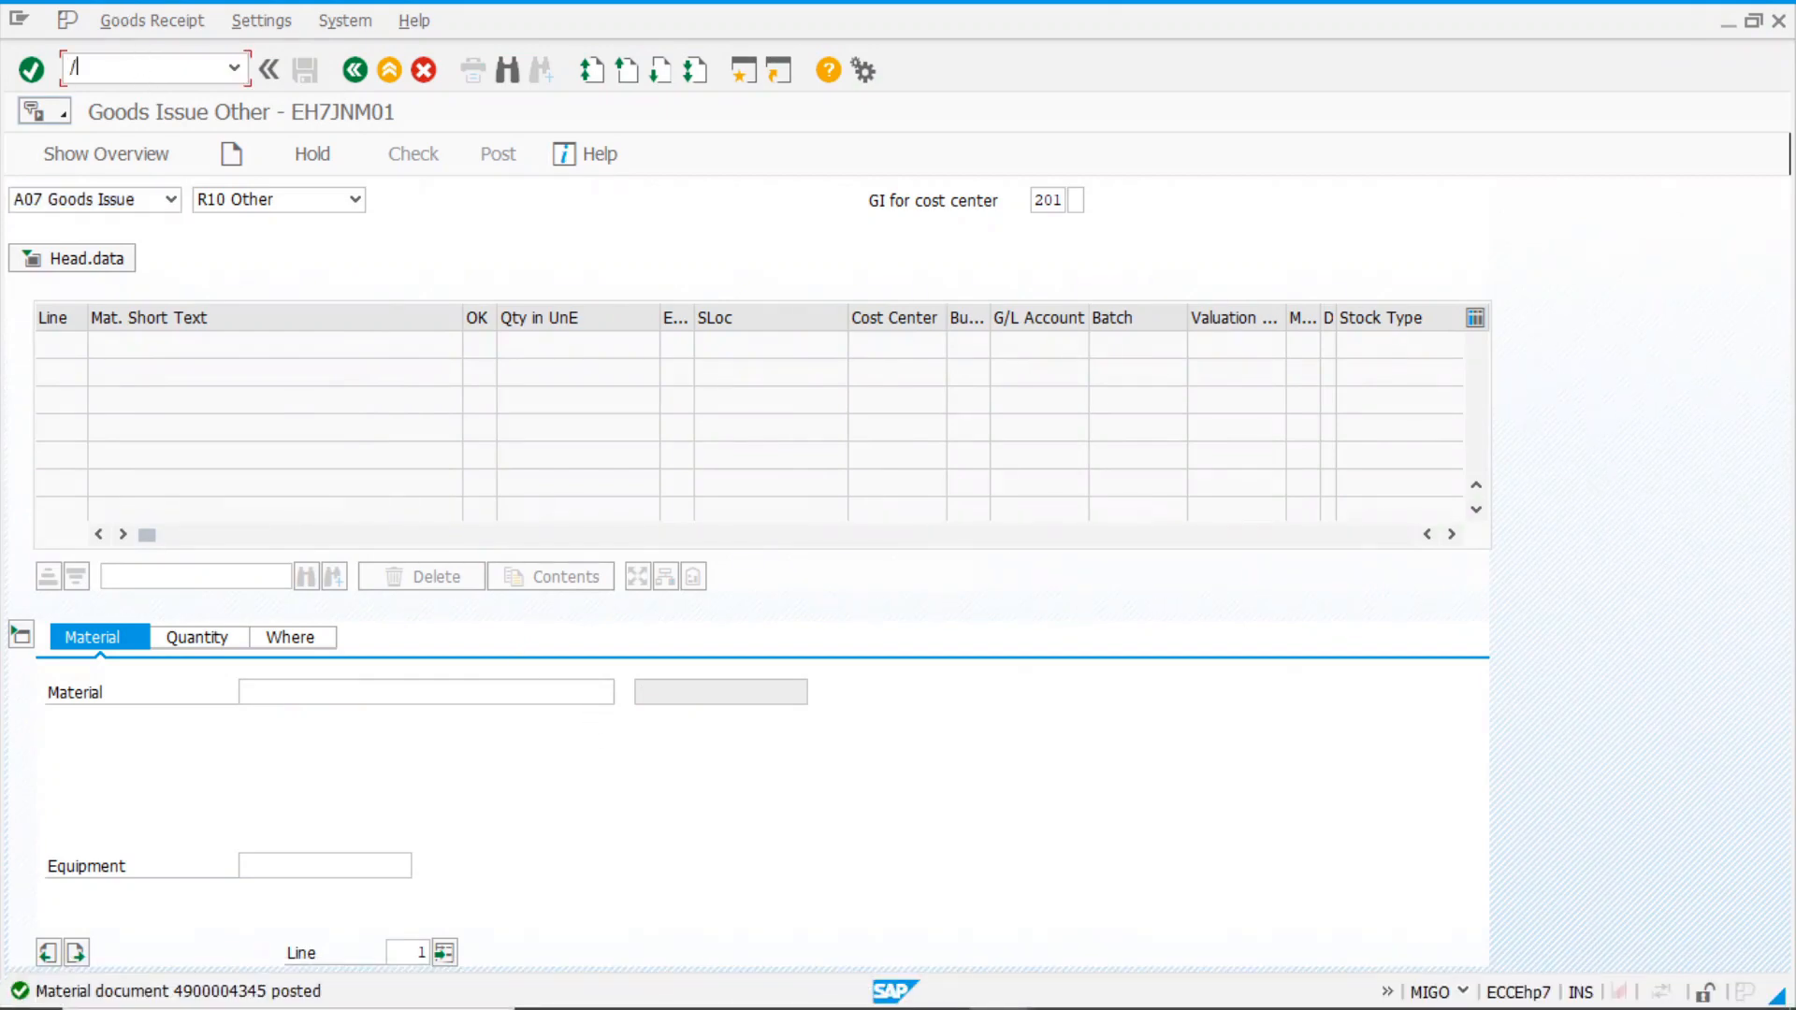
text(/nmmbe)
key(Return)
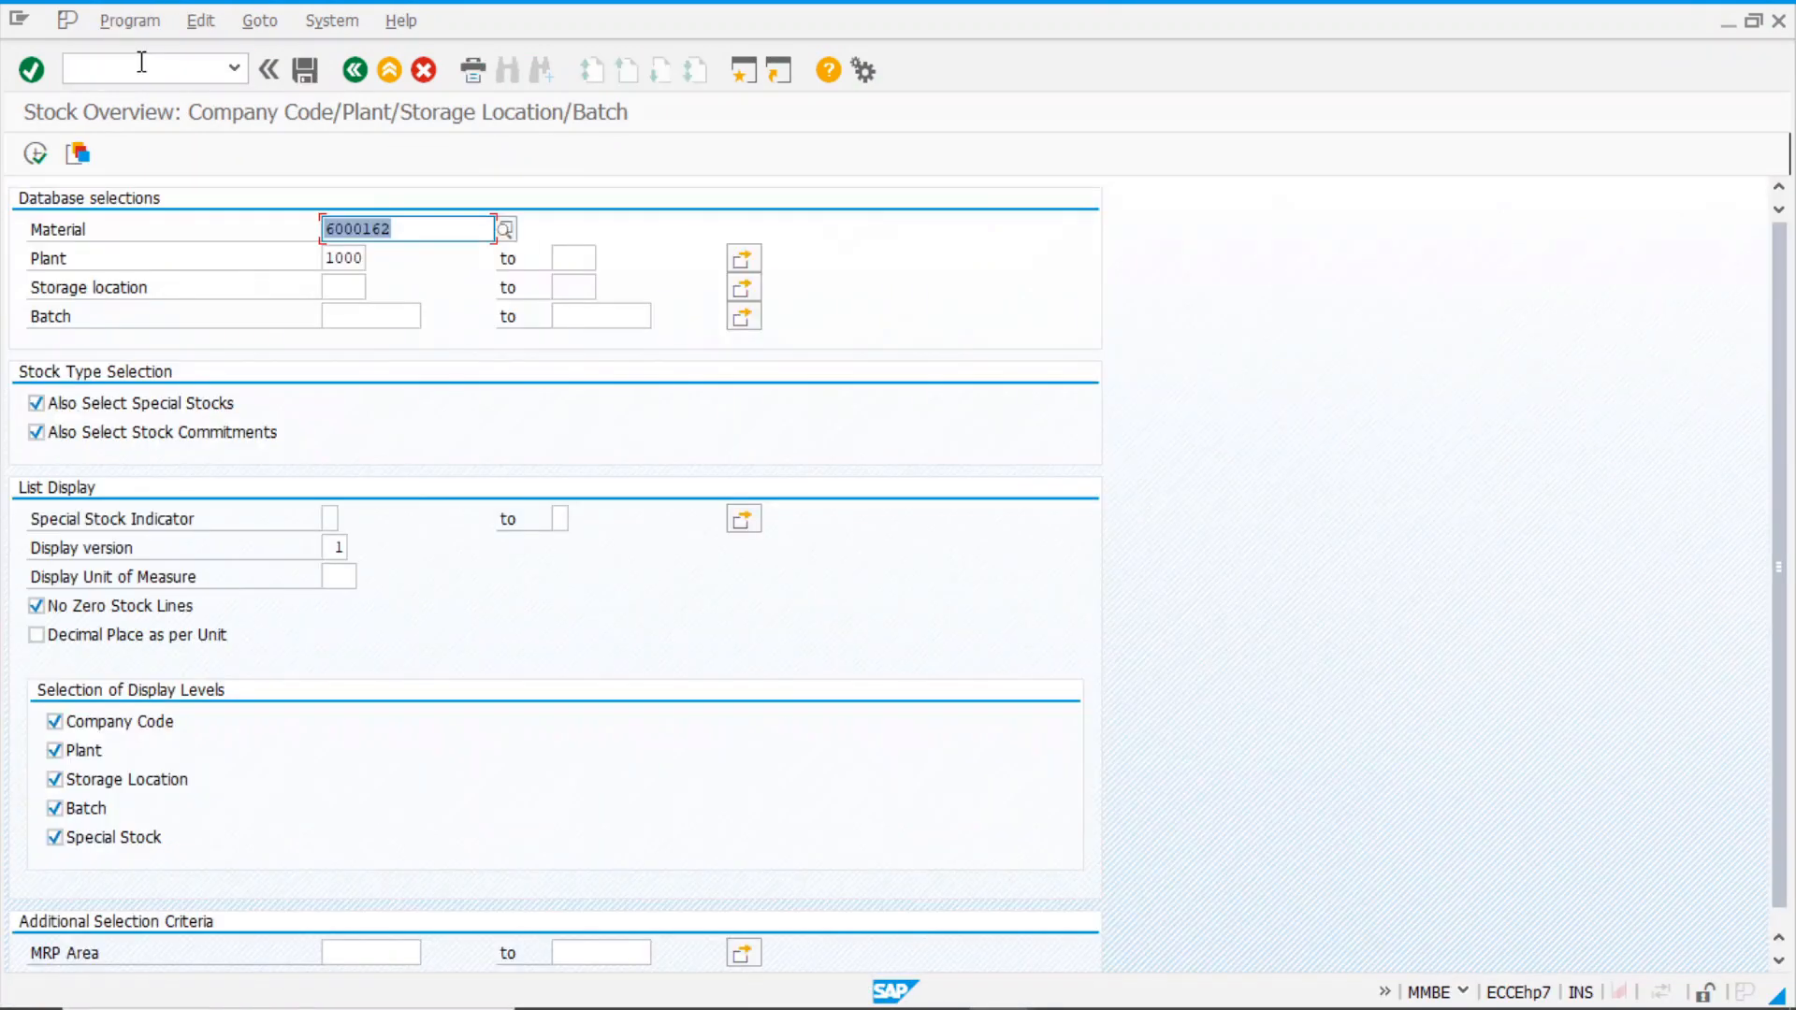
click(35, 156)
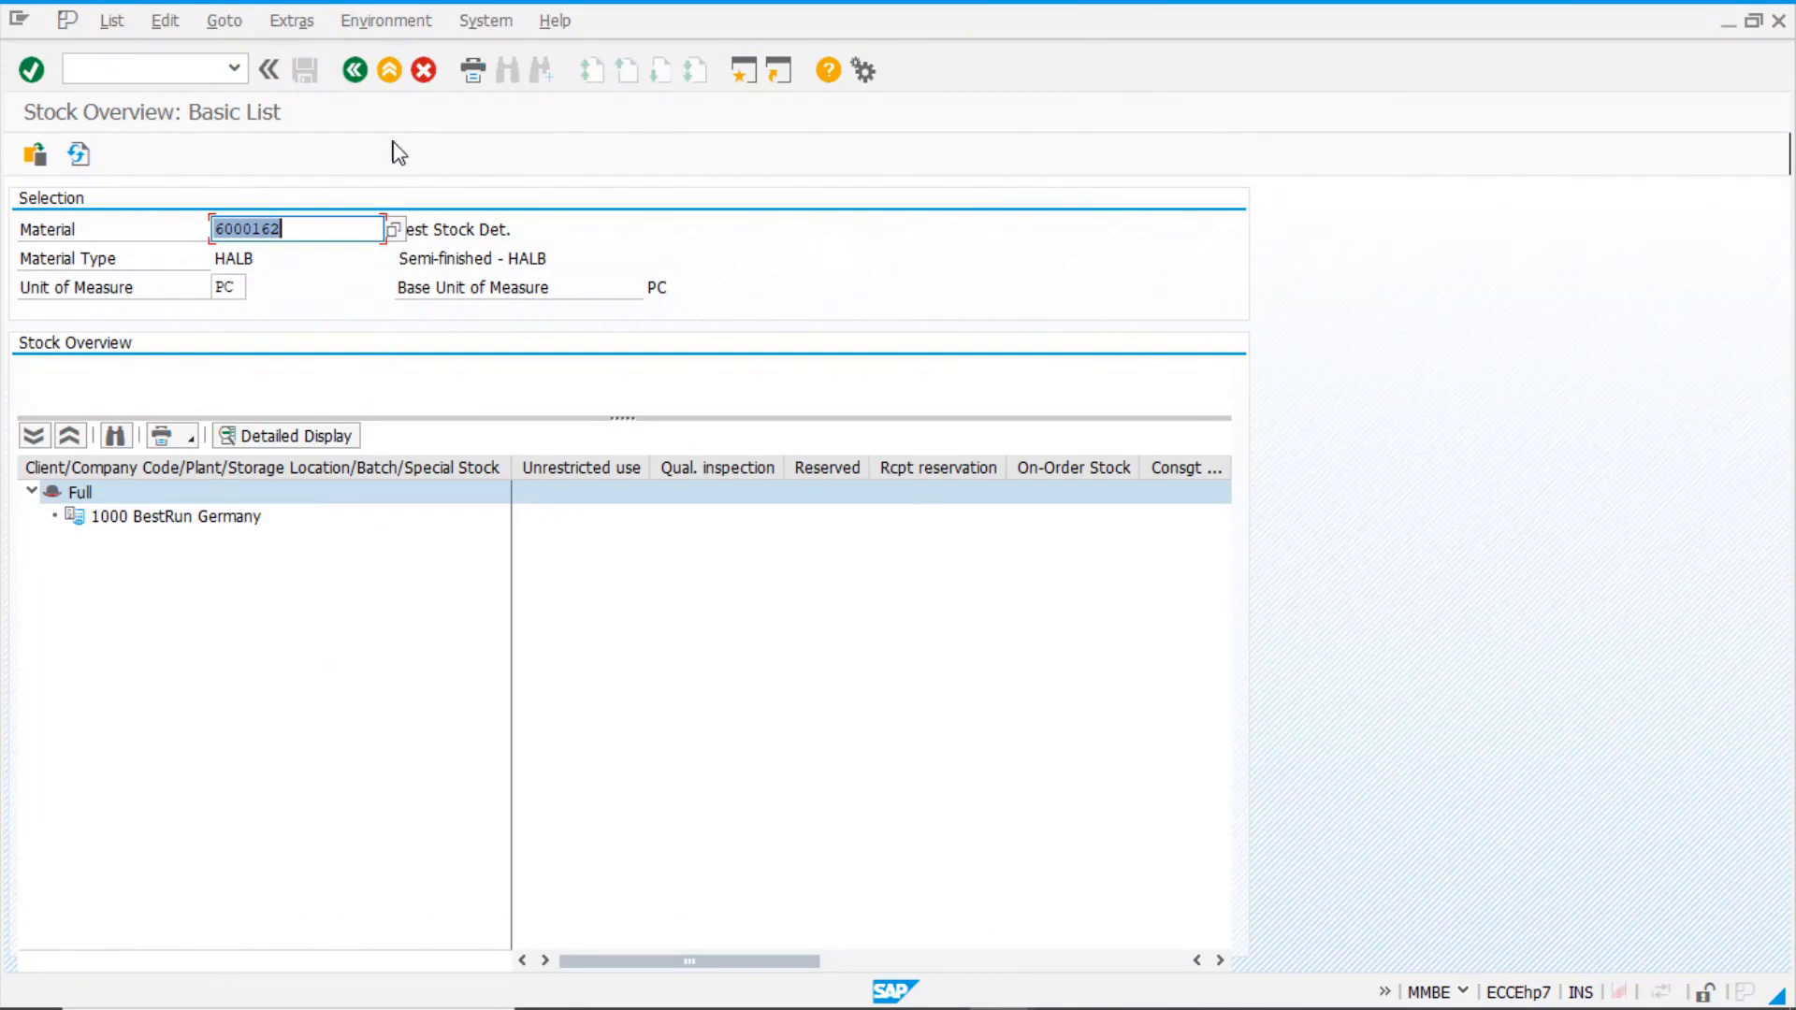
click(355, 71)
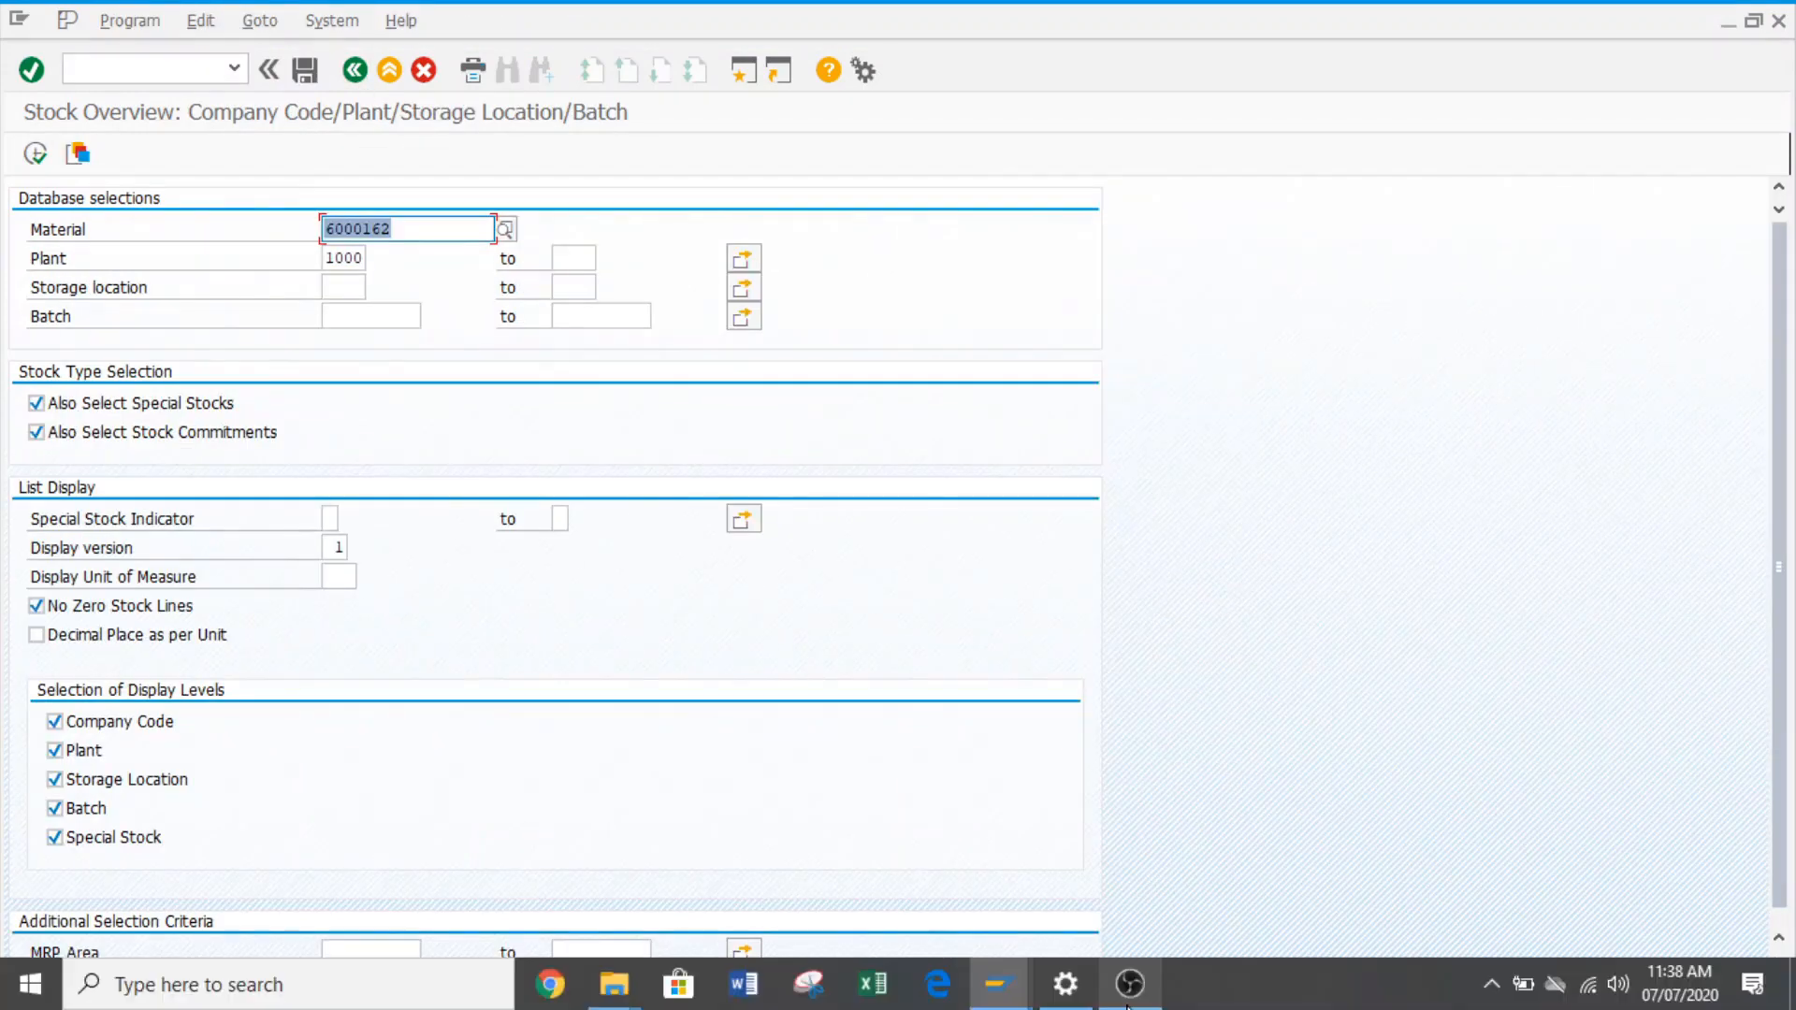
- Open the general table display (SE16N), search for tables matching T434* and select the stock determination group table T434G
click(351, 75)
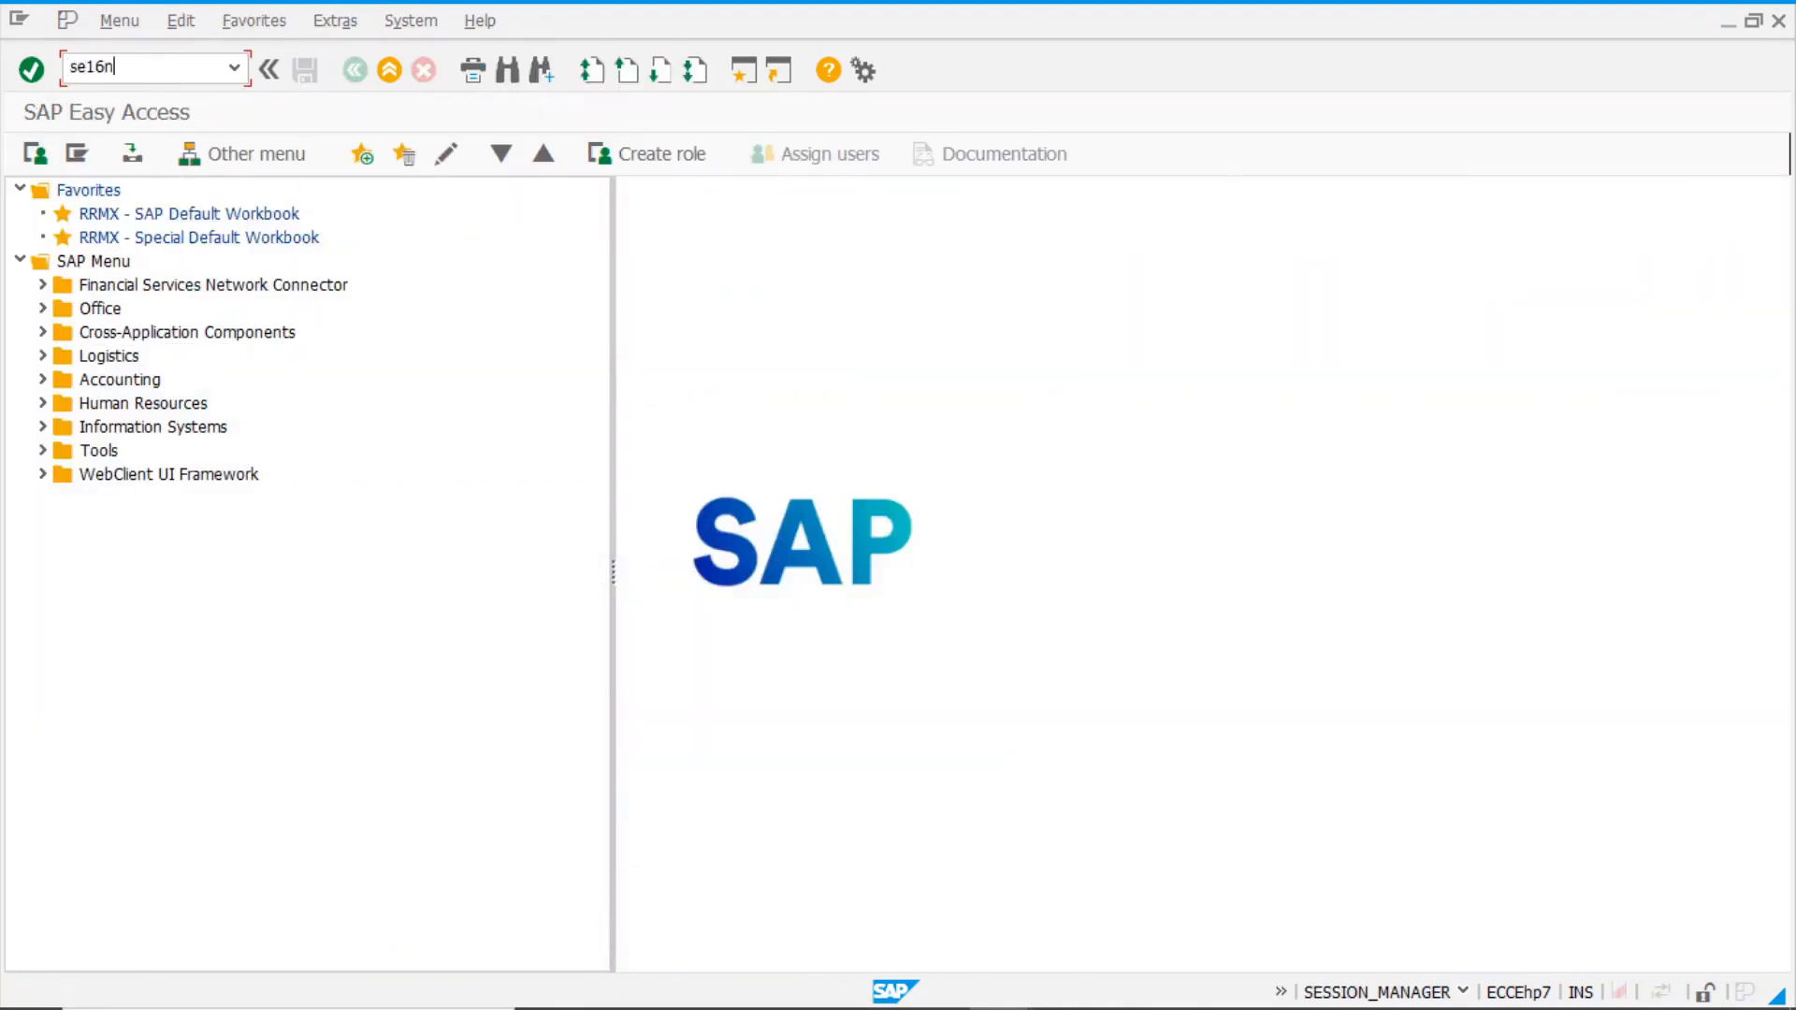
key(Return)
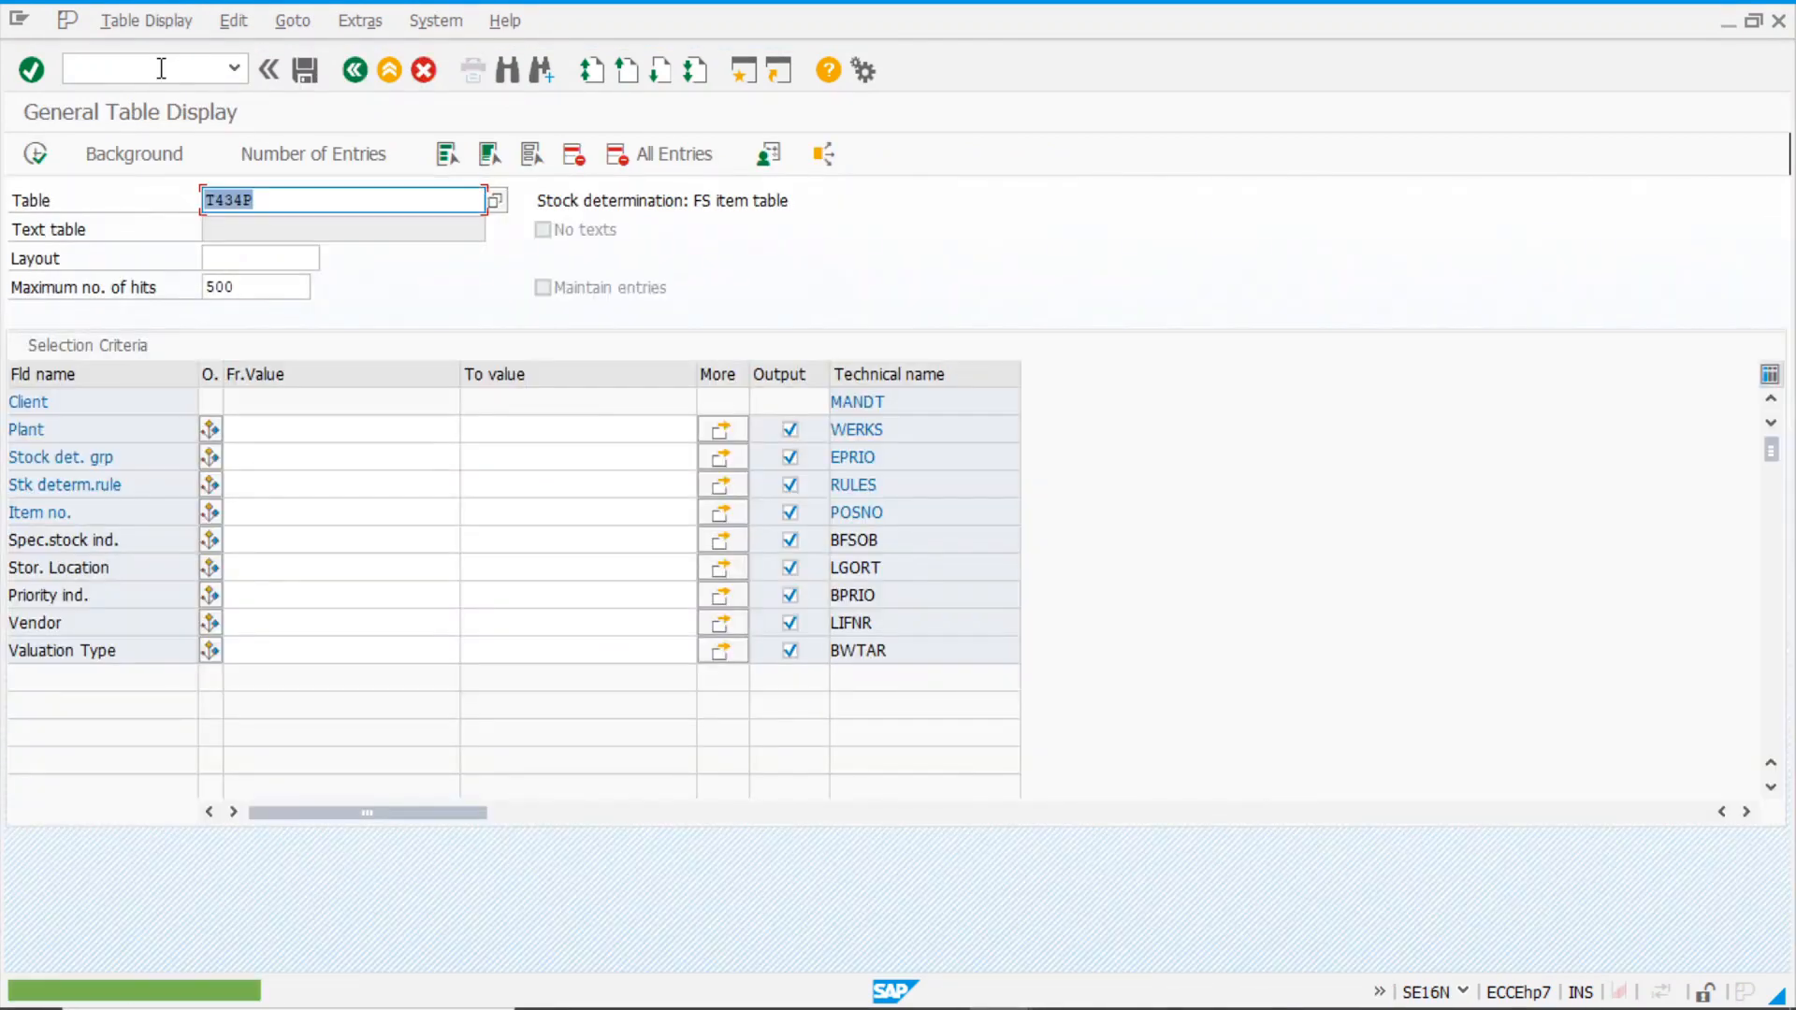
click(312, 200)
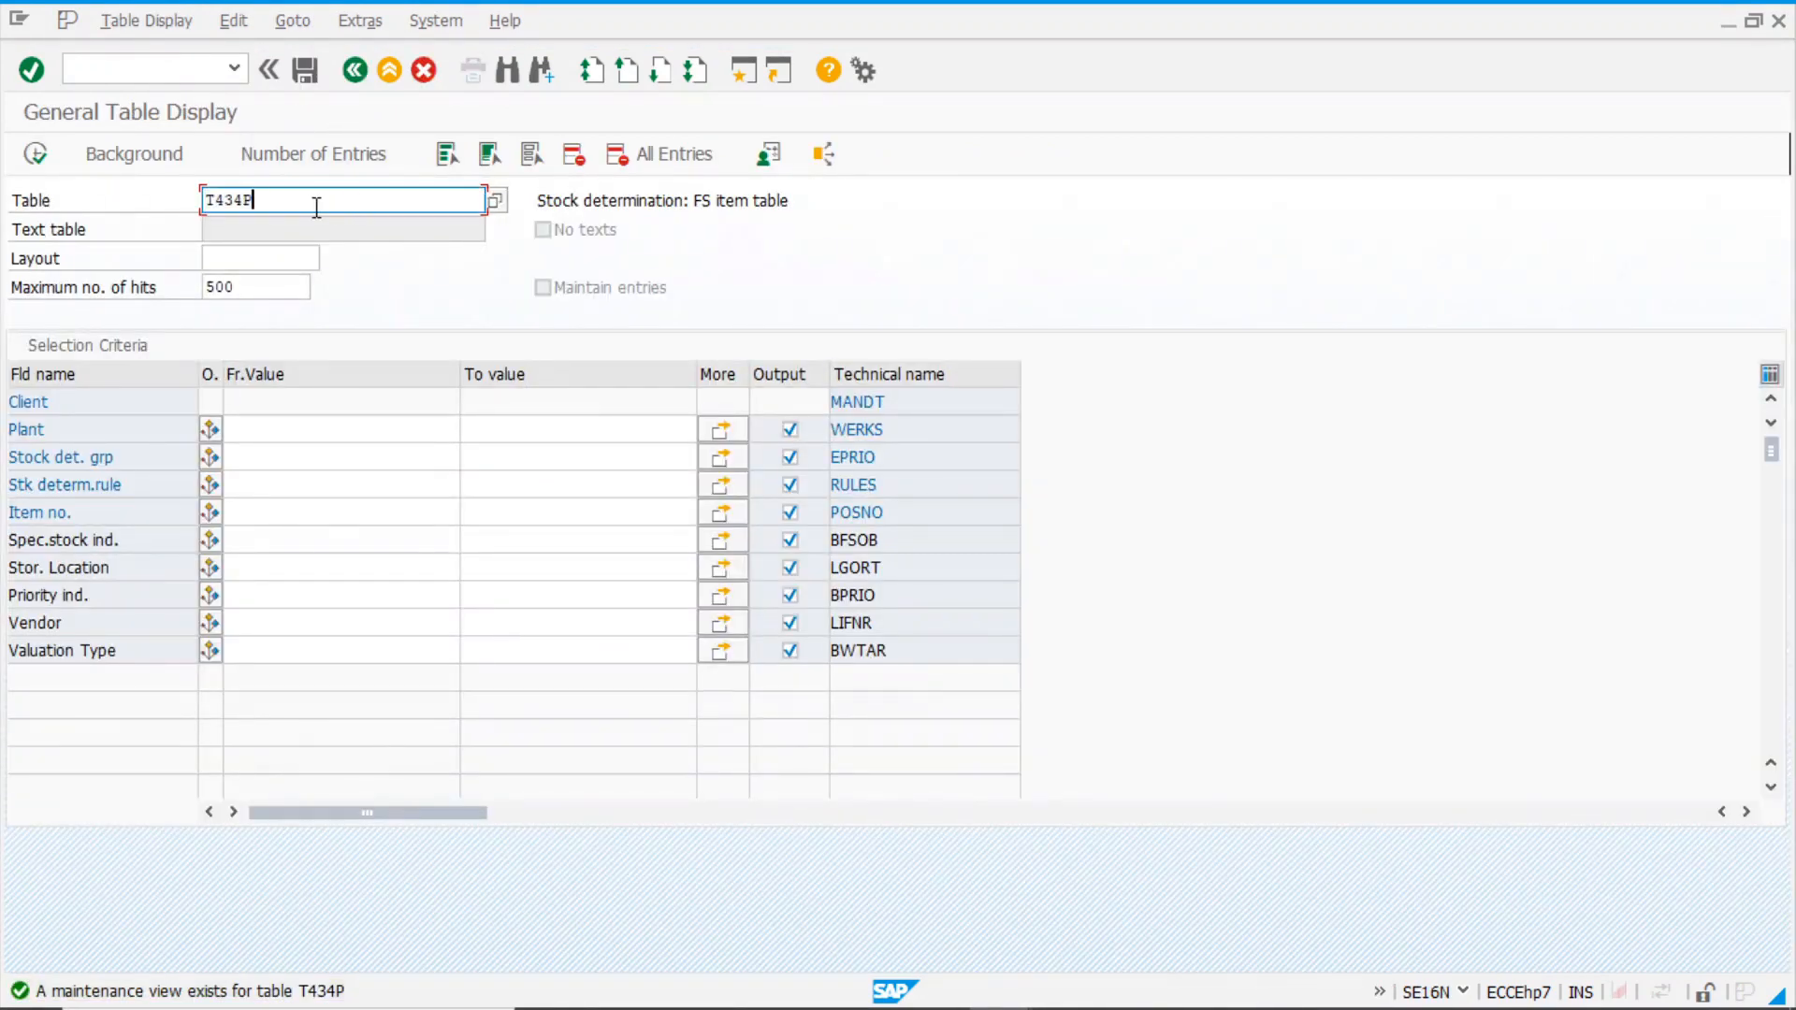
key(BackSpace)
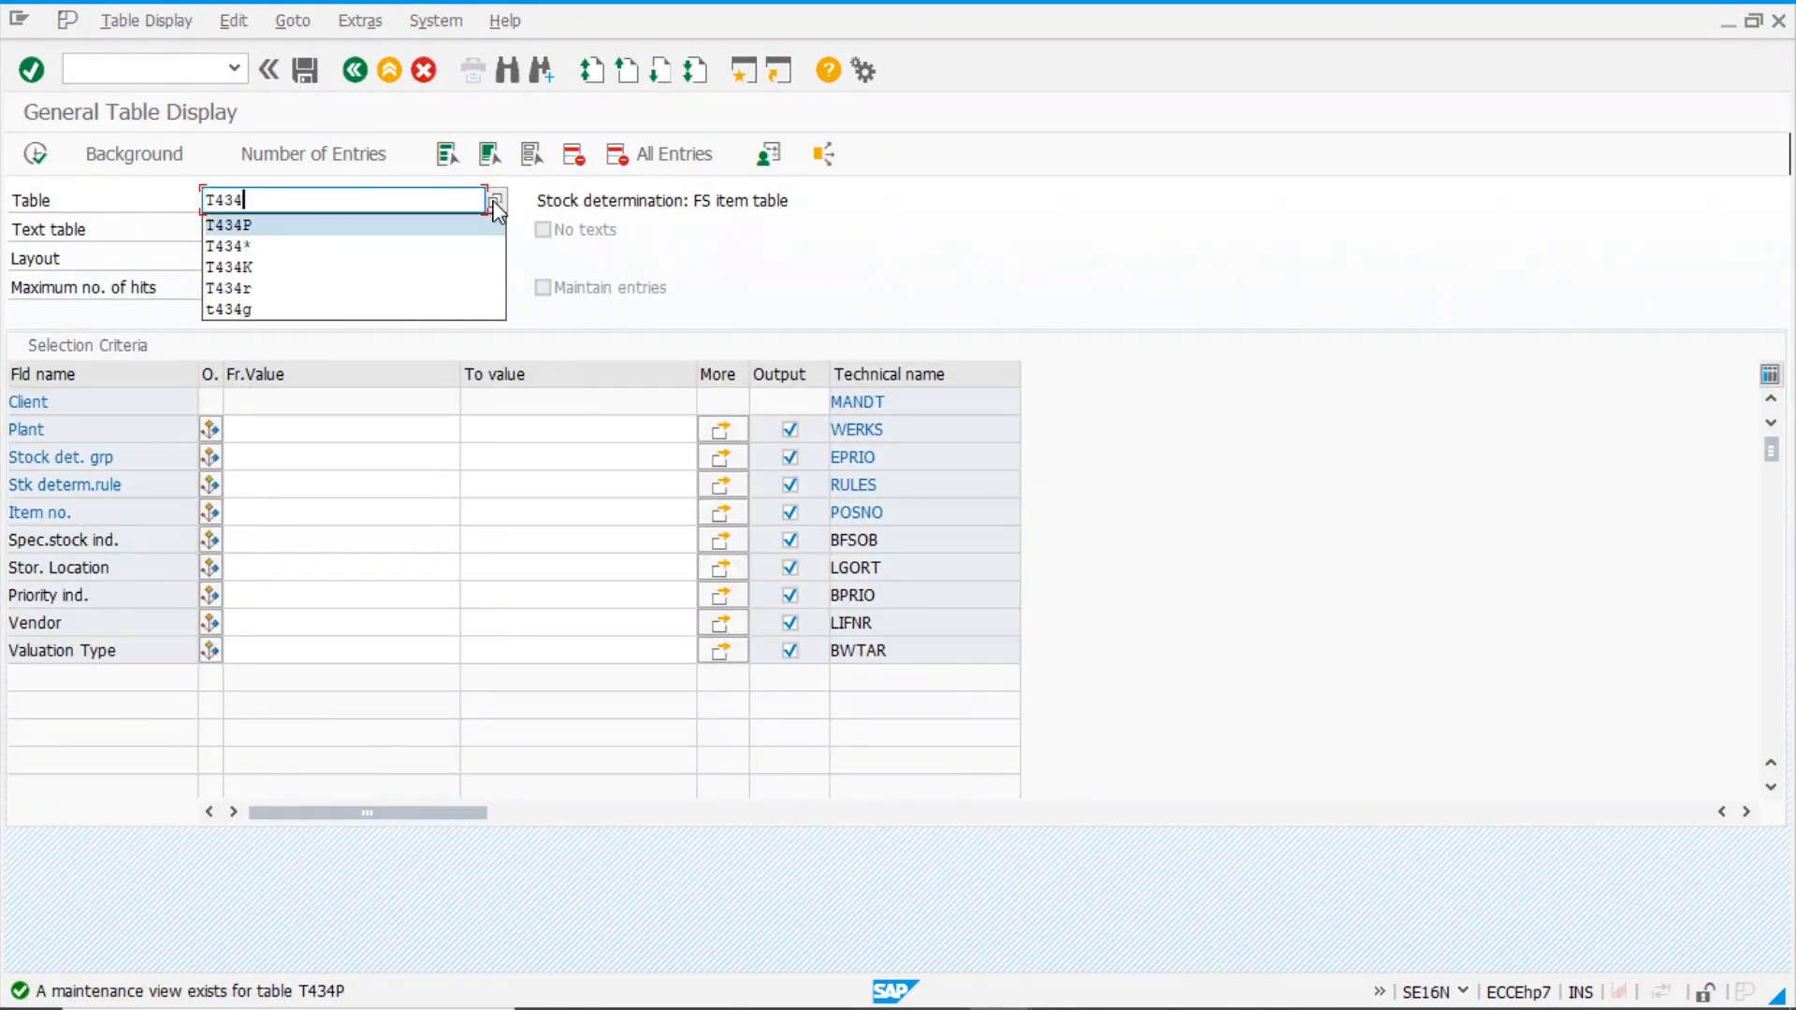
text(*)
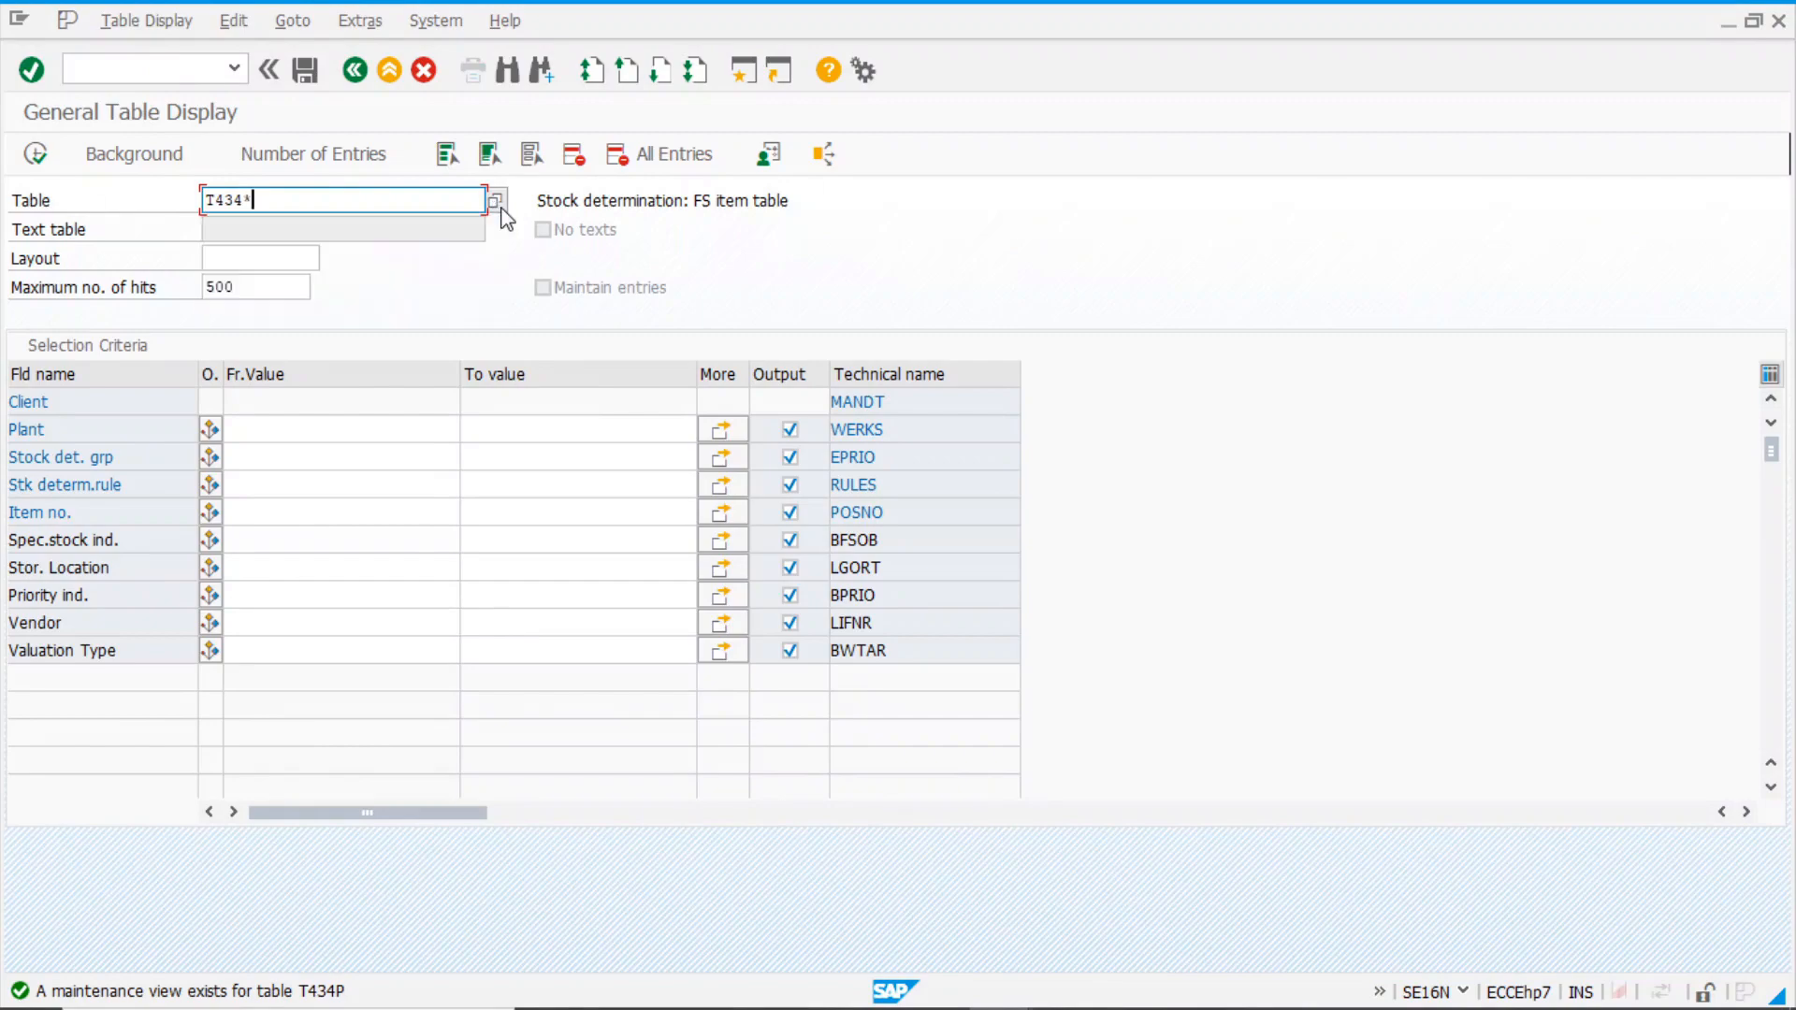
click(501, 207)
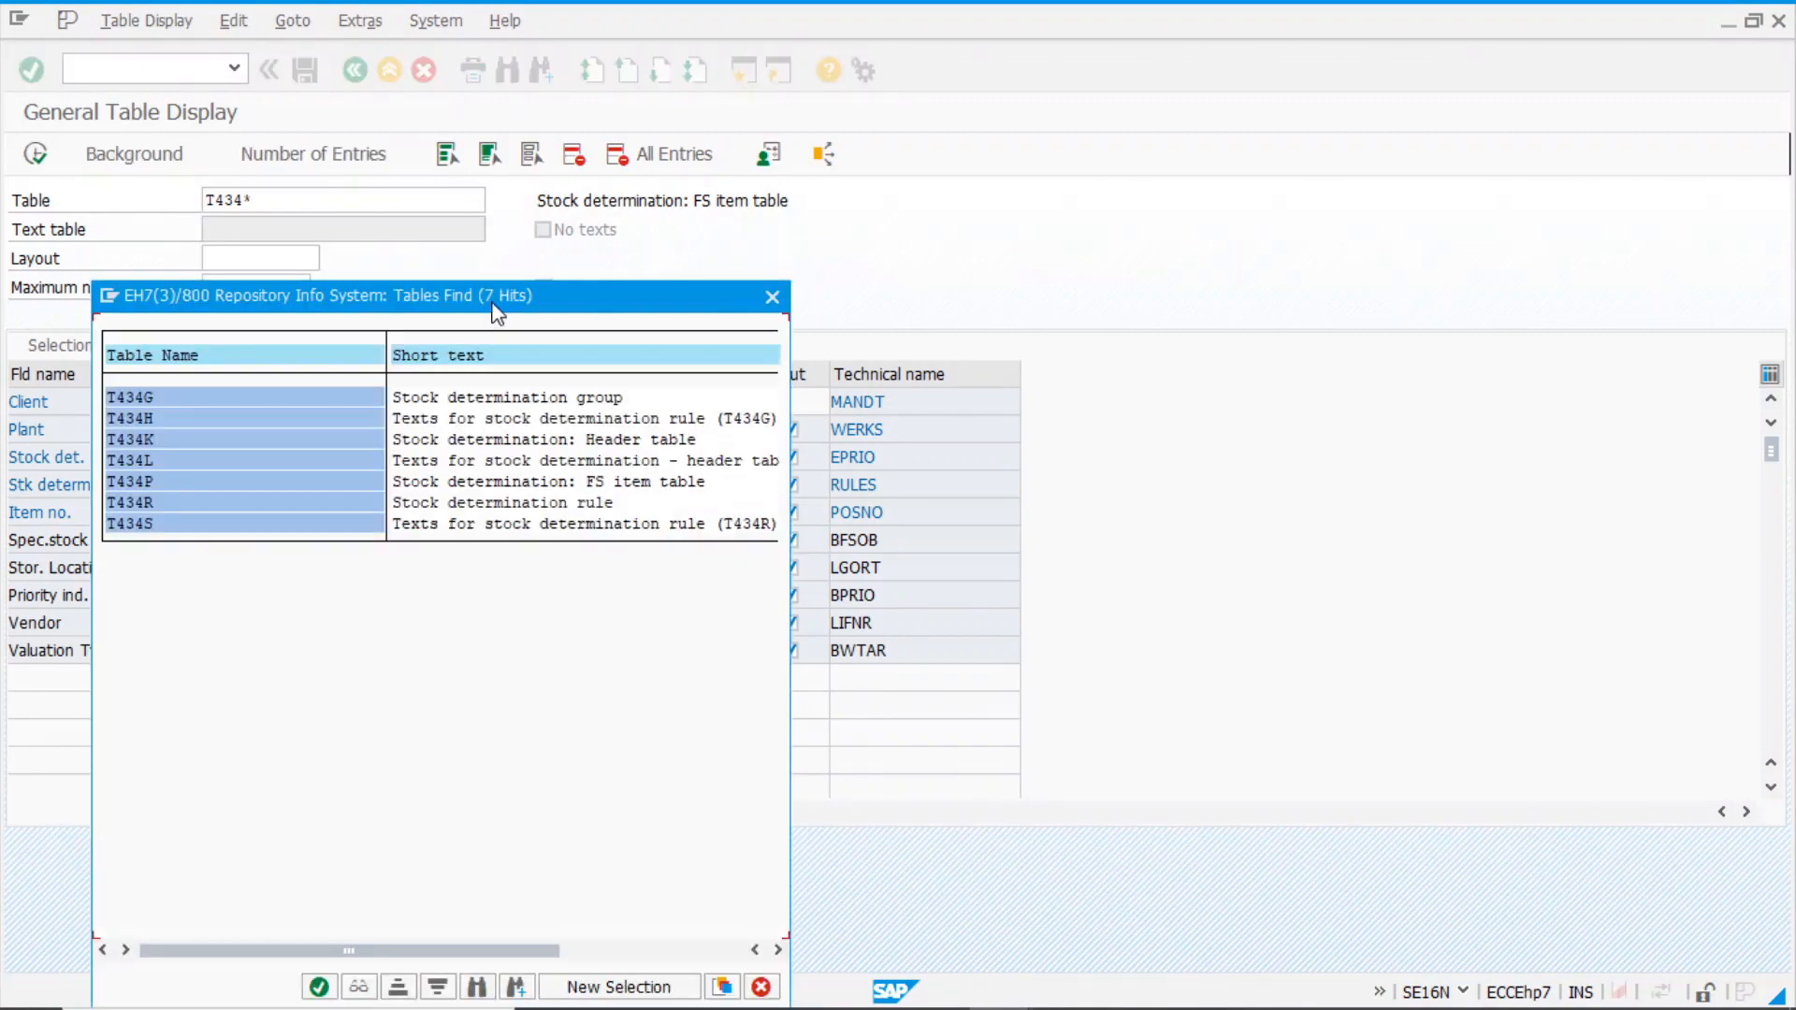
drag(497, 305, 1204, 132)
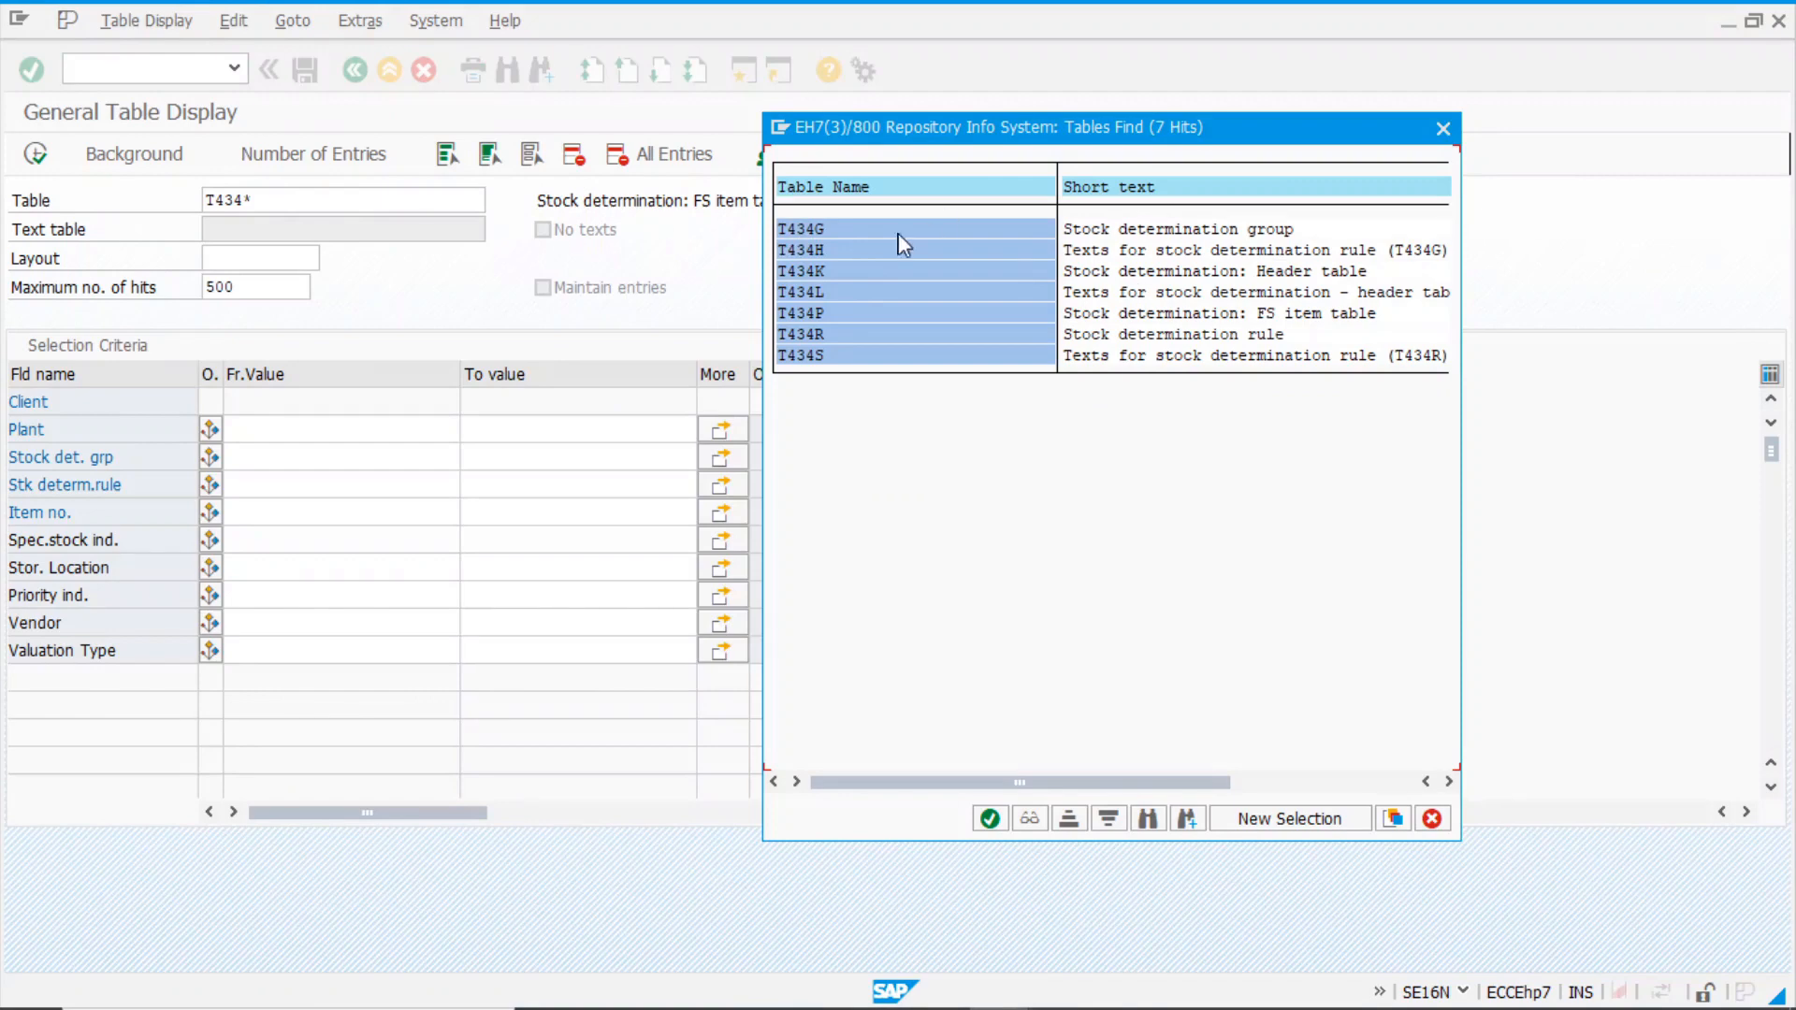
double_click(850, 232)
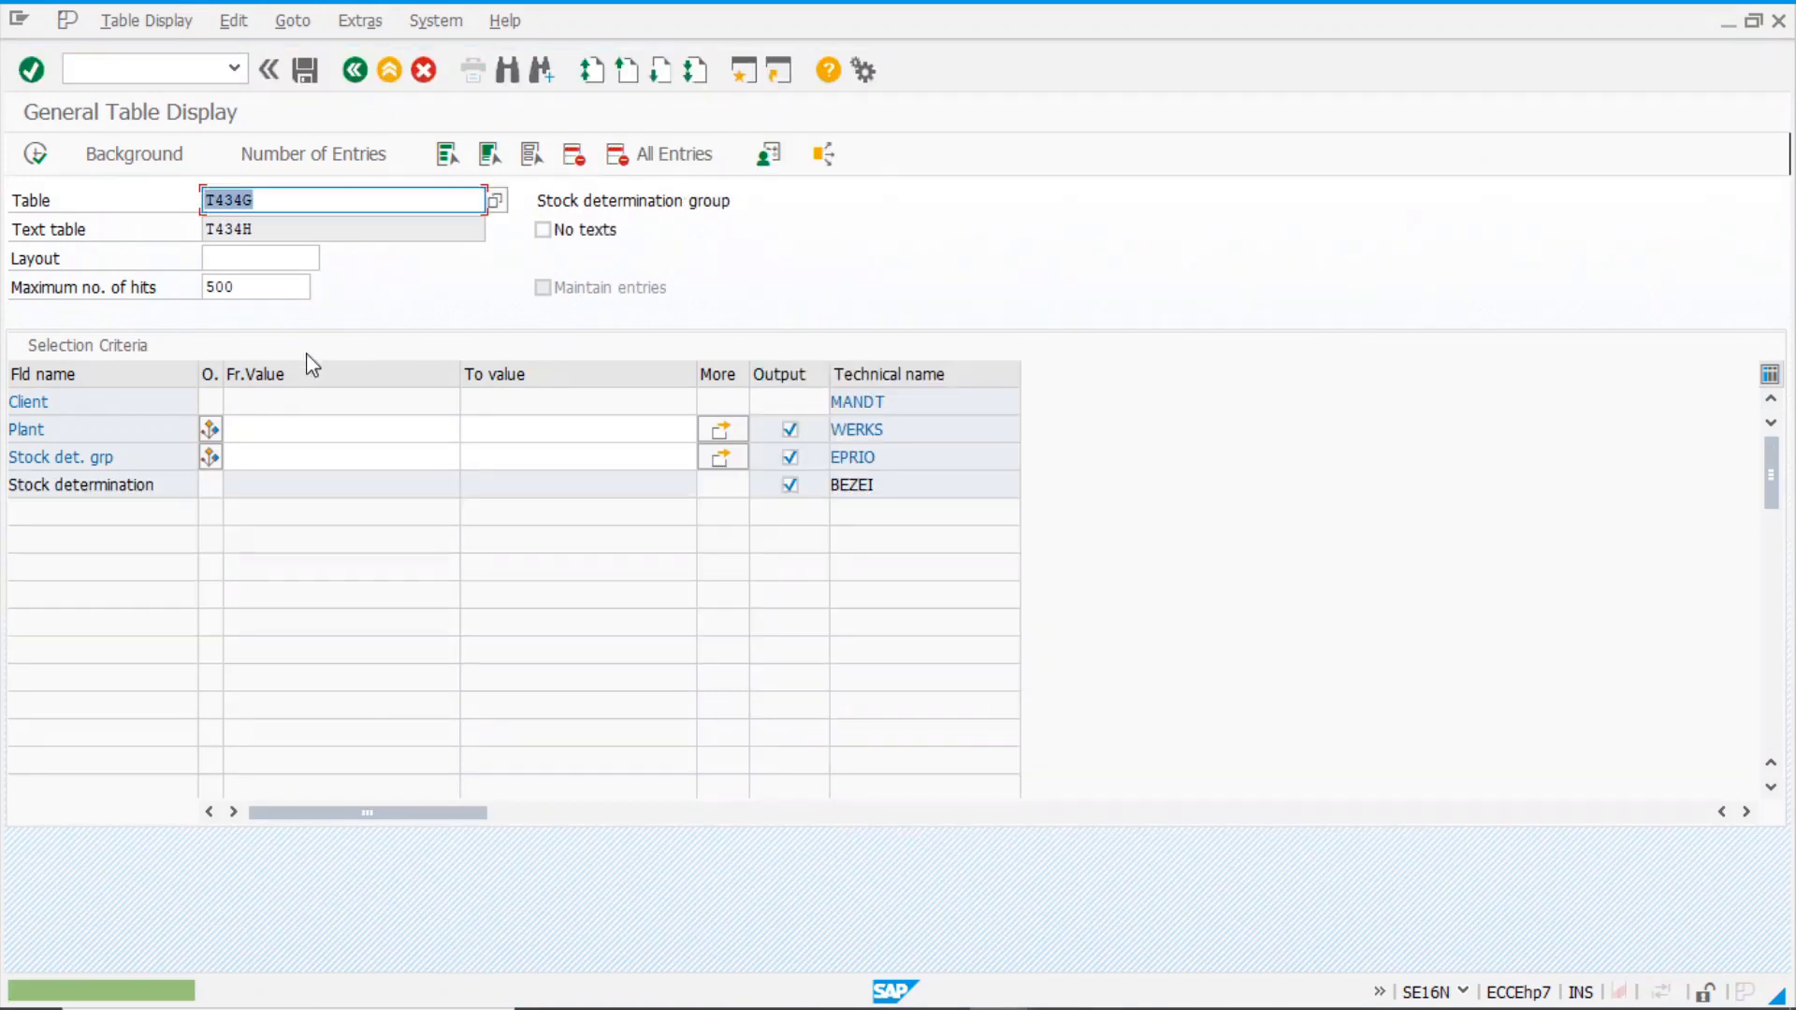
- List the T434G entries for plant 1000 and check stock determination group Z001
click(270, 427)
text(1000)
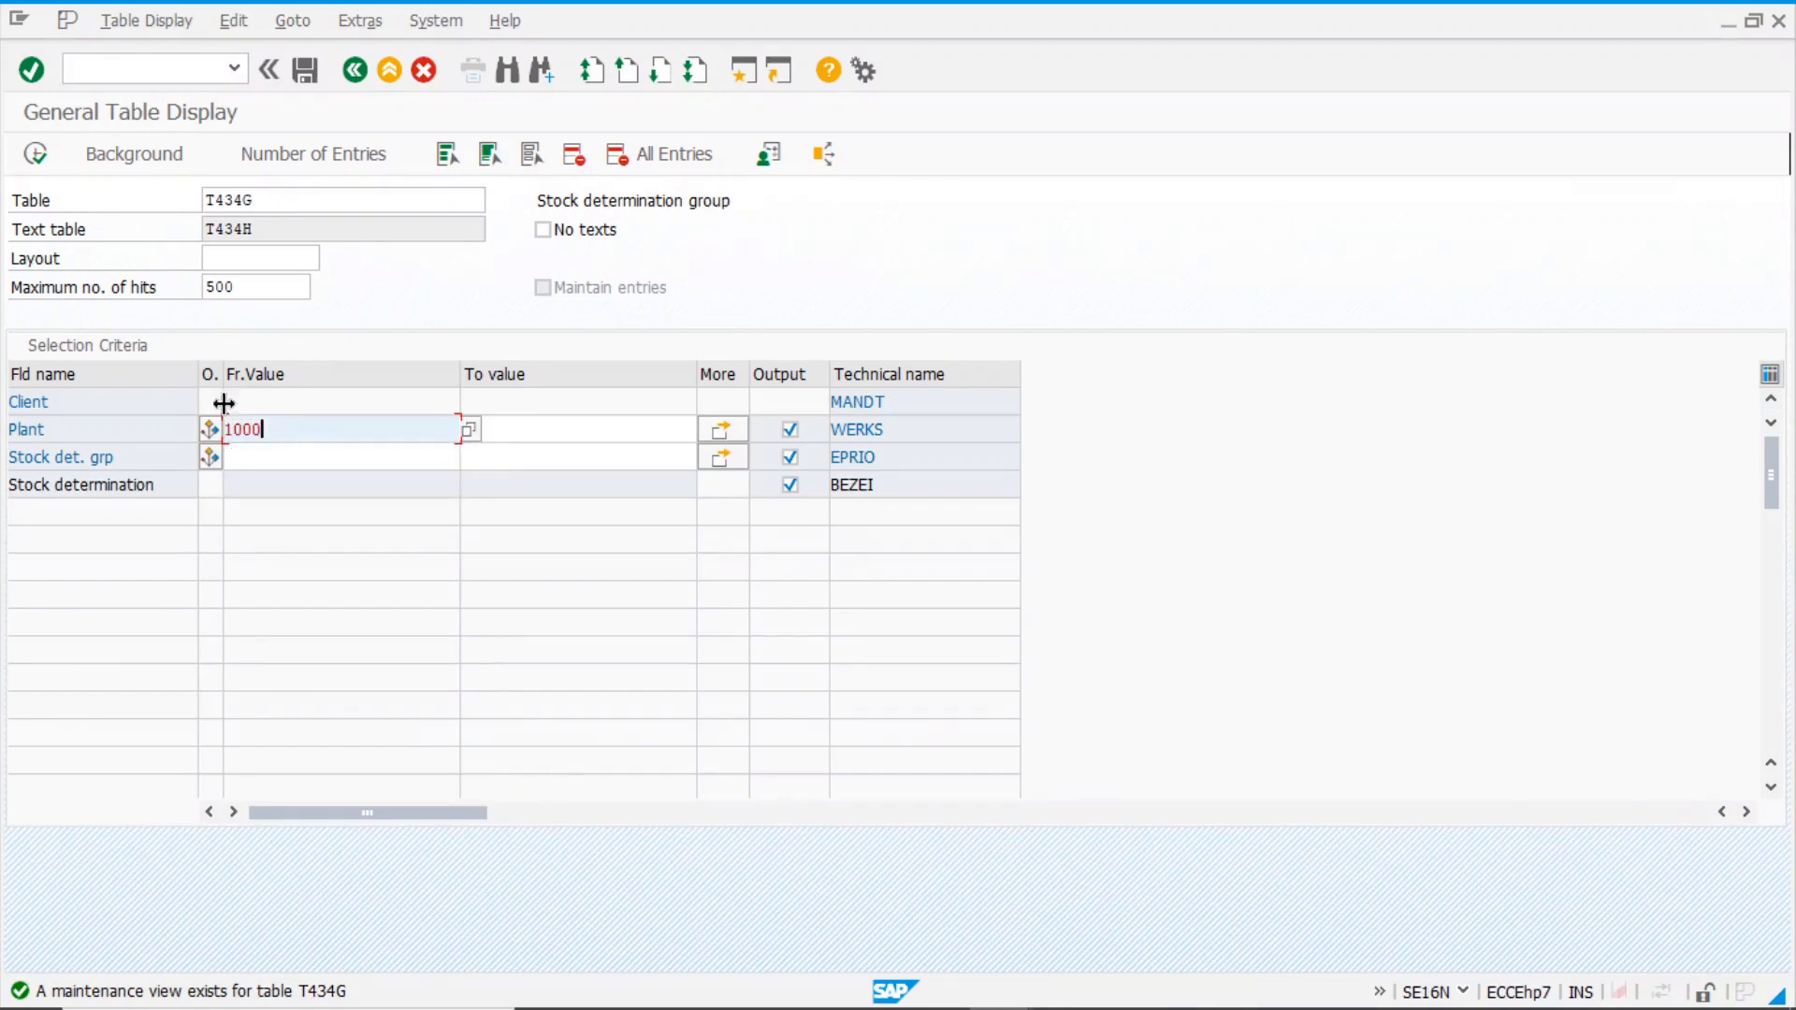
click(38, 155)
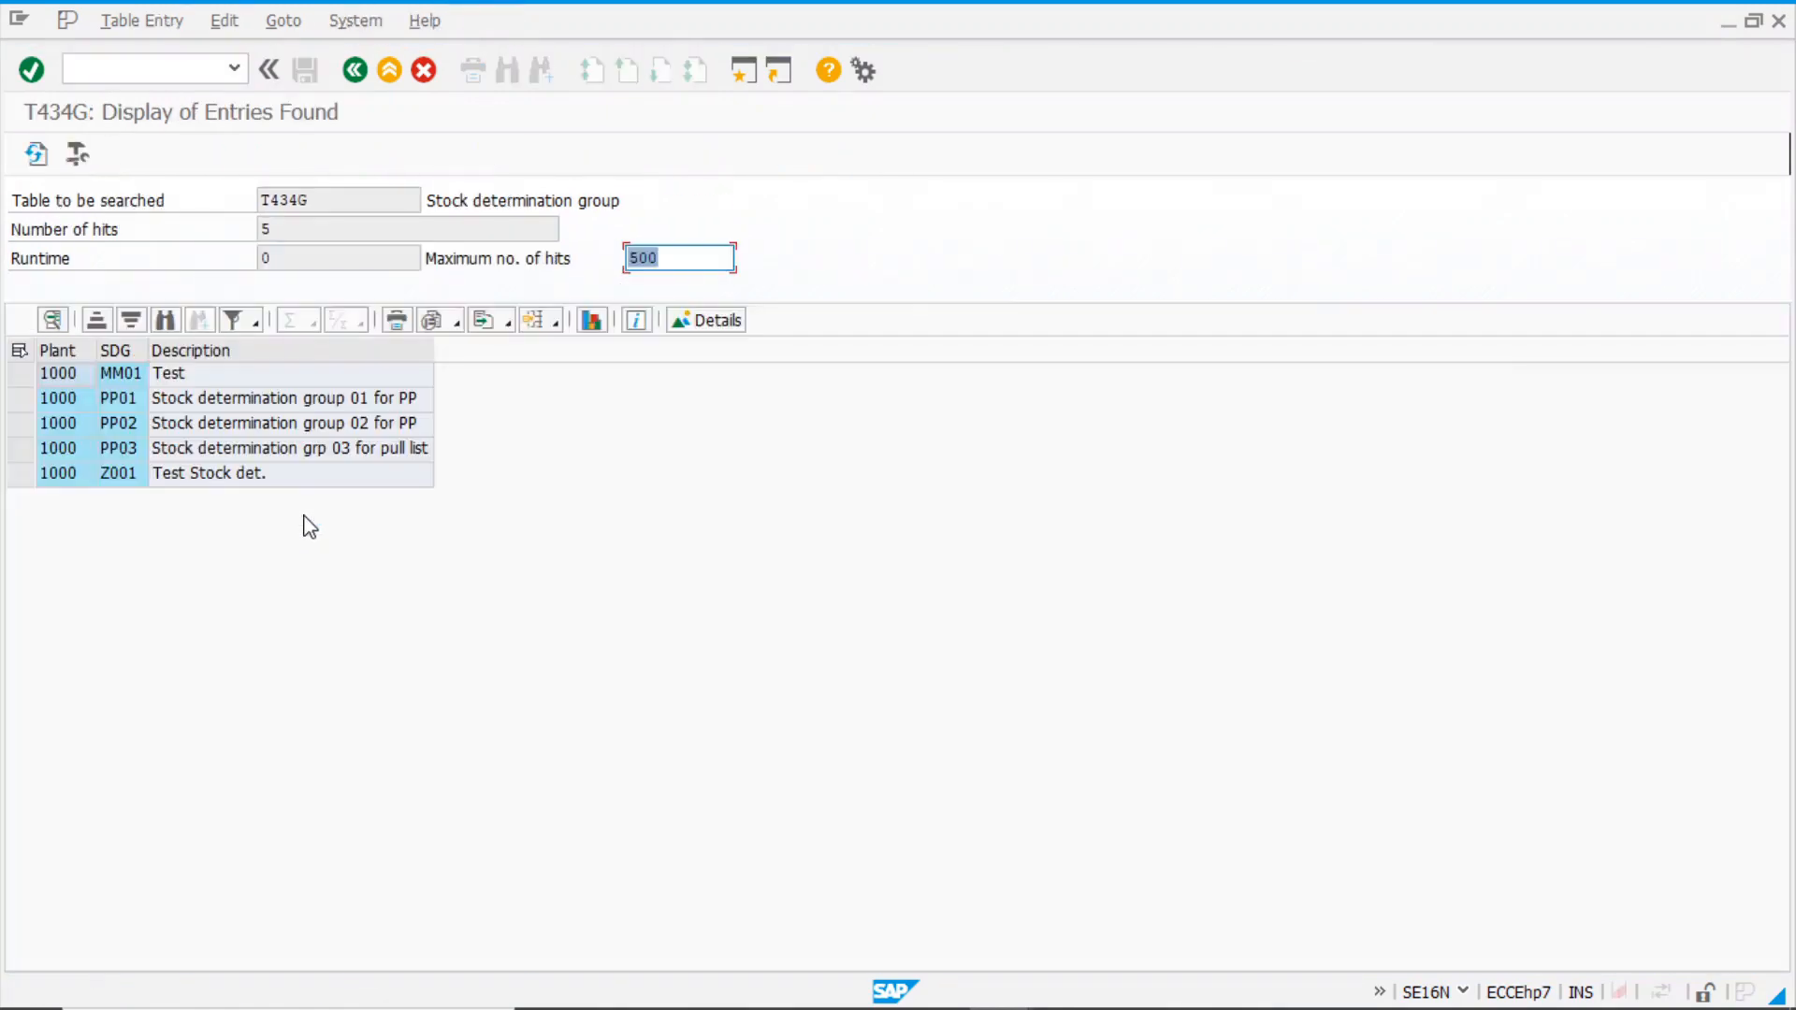
click(130, 479)
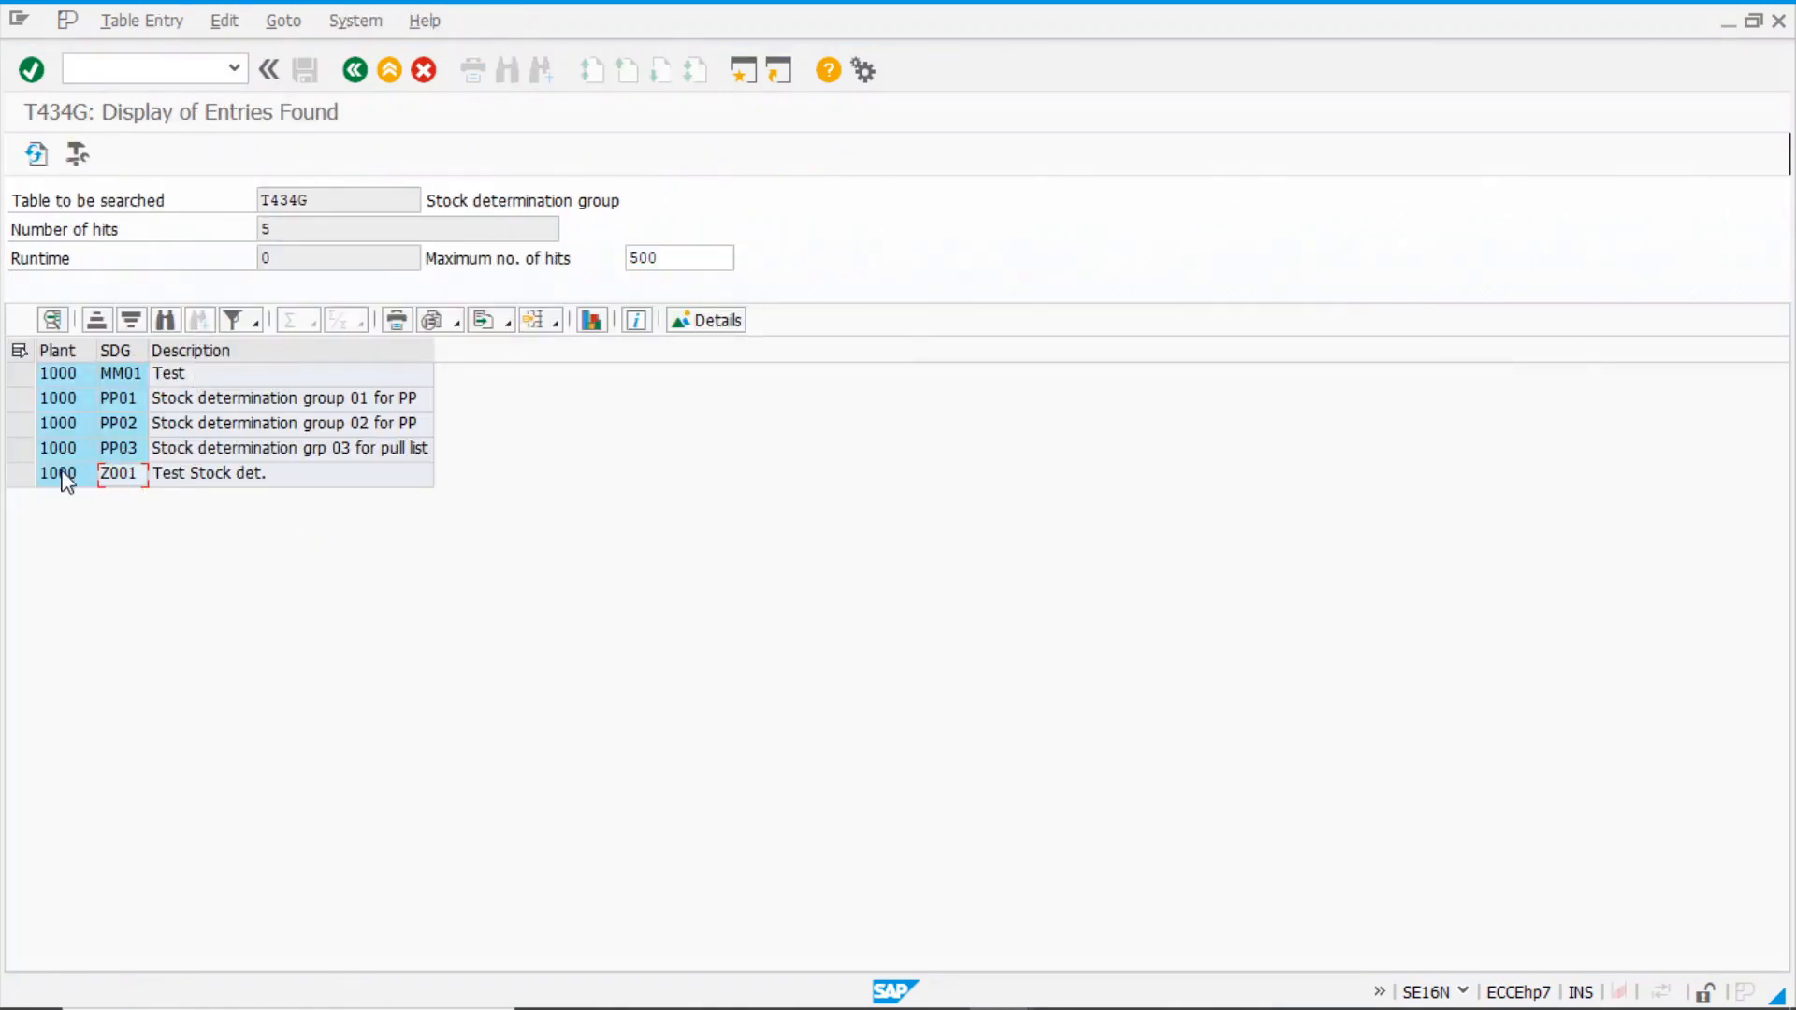
click(355, 71)
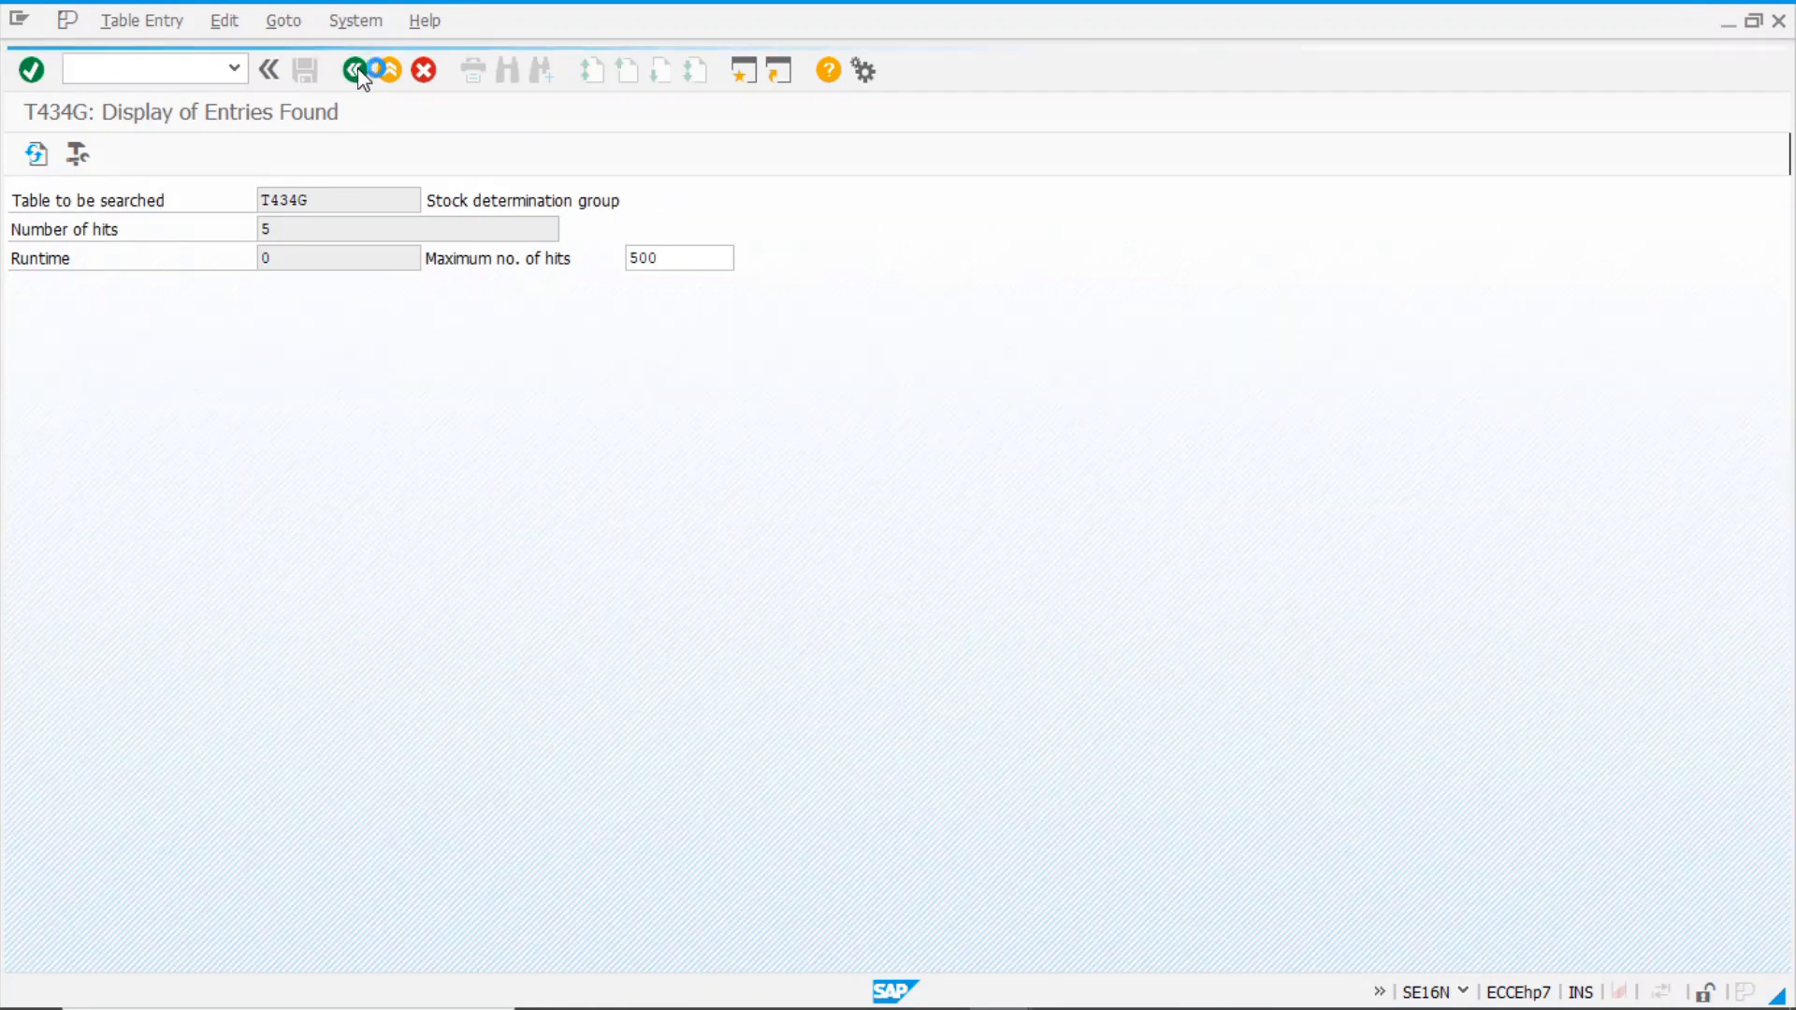
- Search again for tables matching T434* and load the stock determination rule table T434R
click(283, 200)
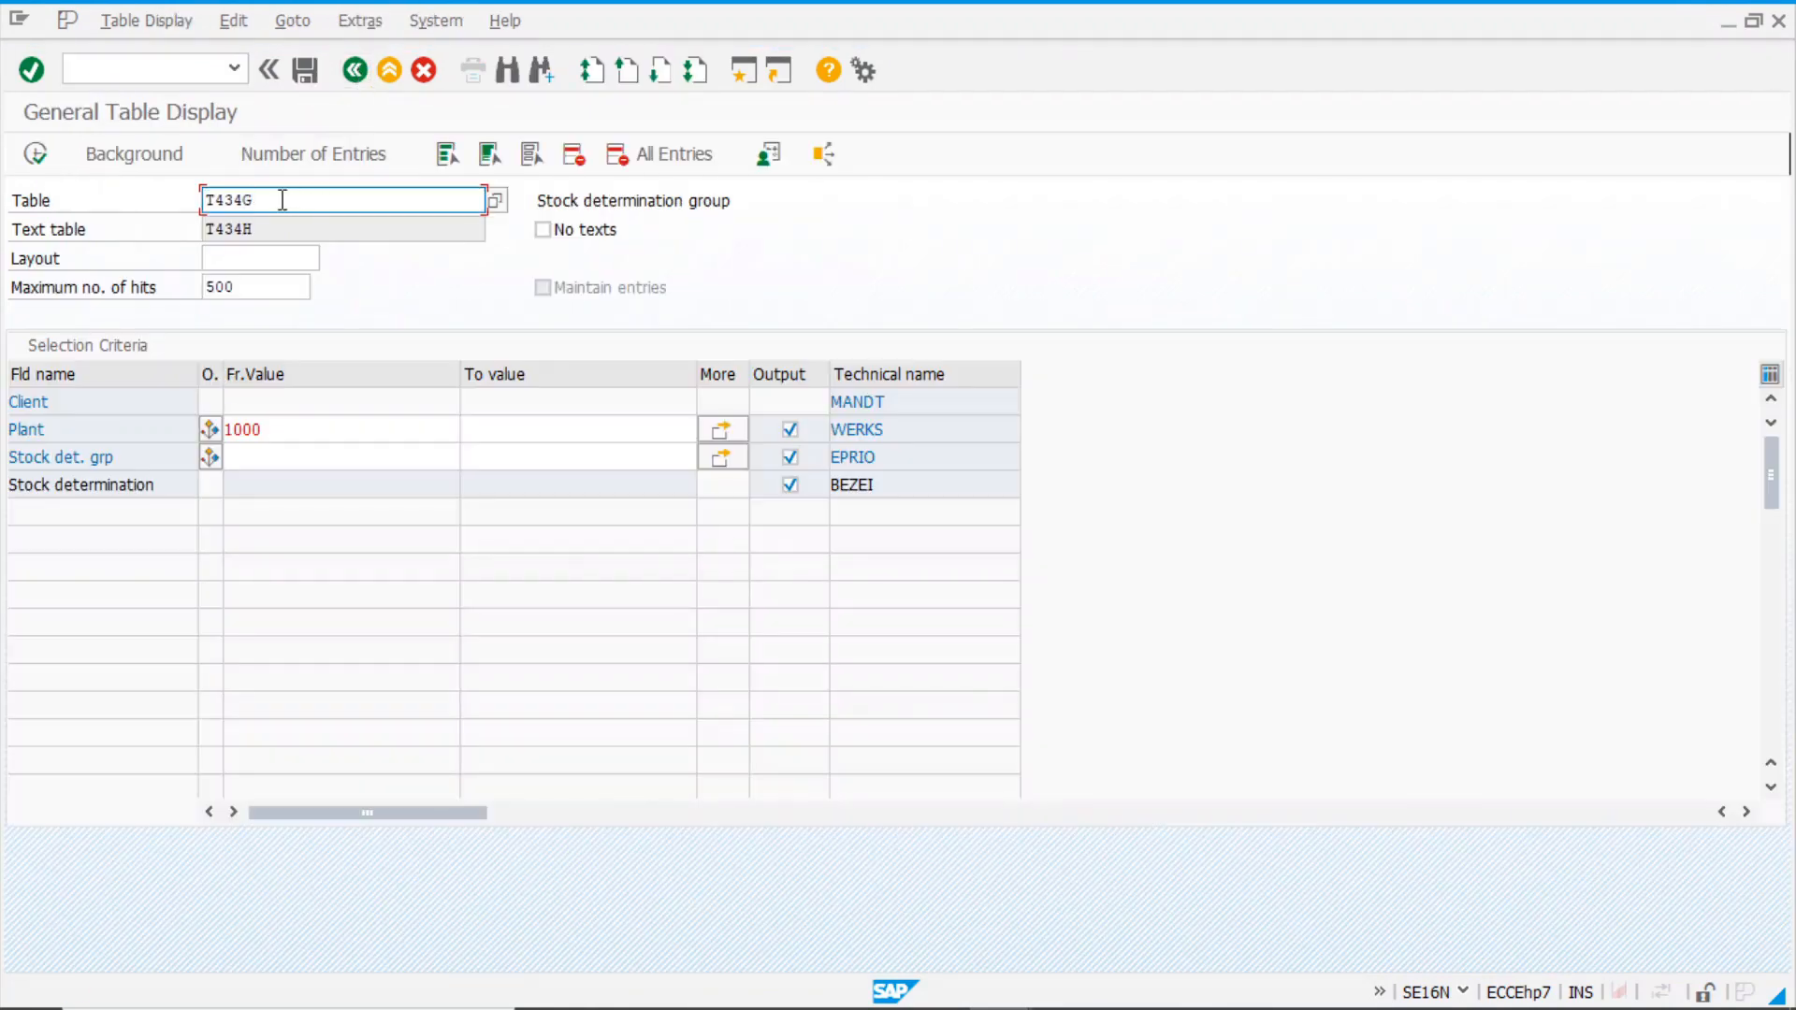
key(BackSpace)
text(*)
click(495, 200)
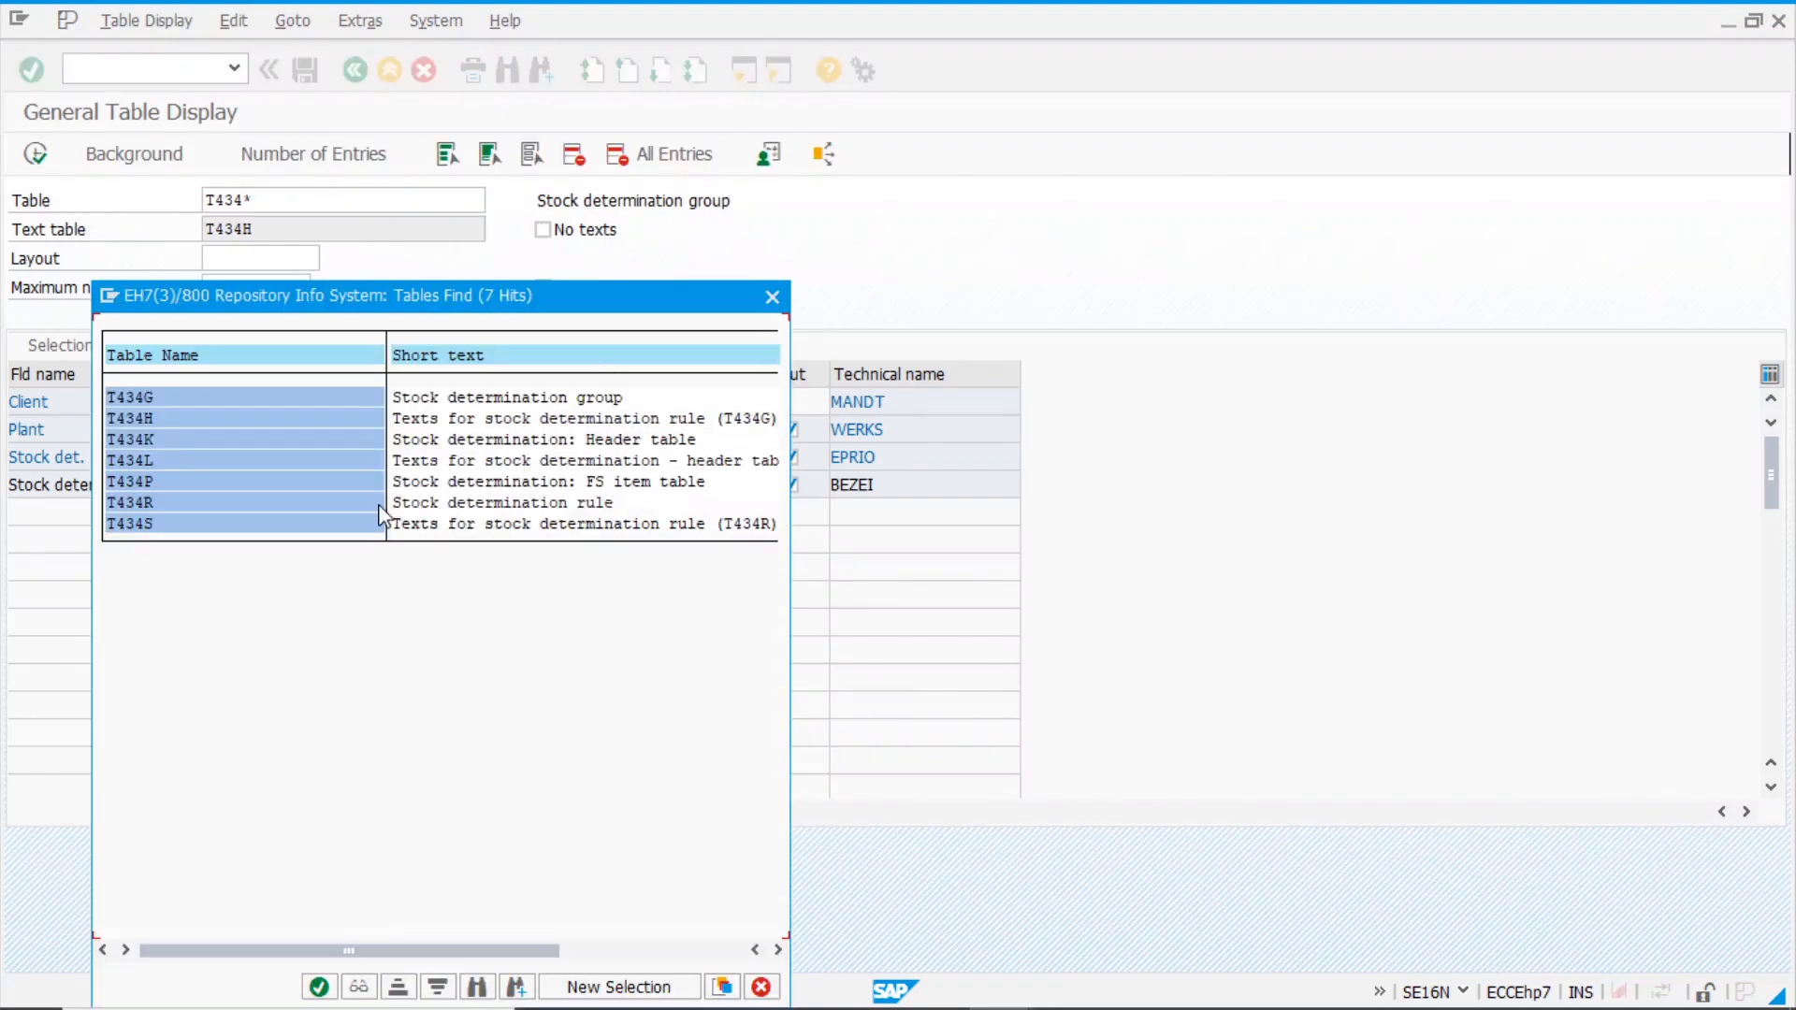
double_click(138, 502)
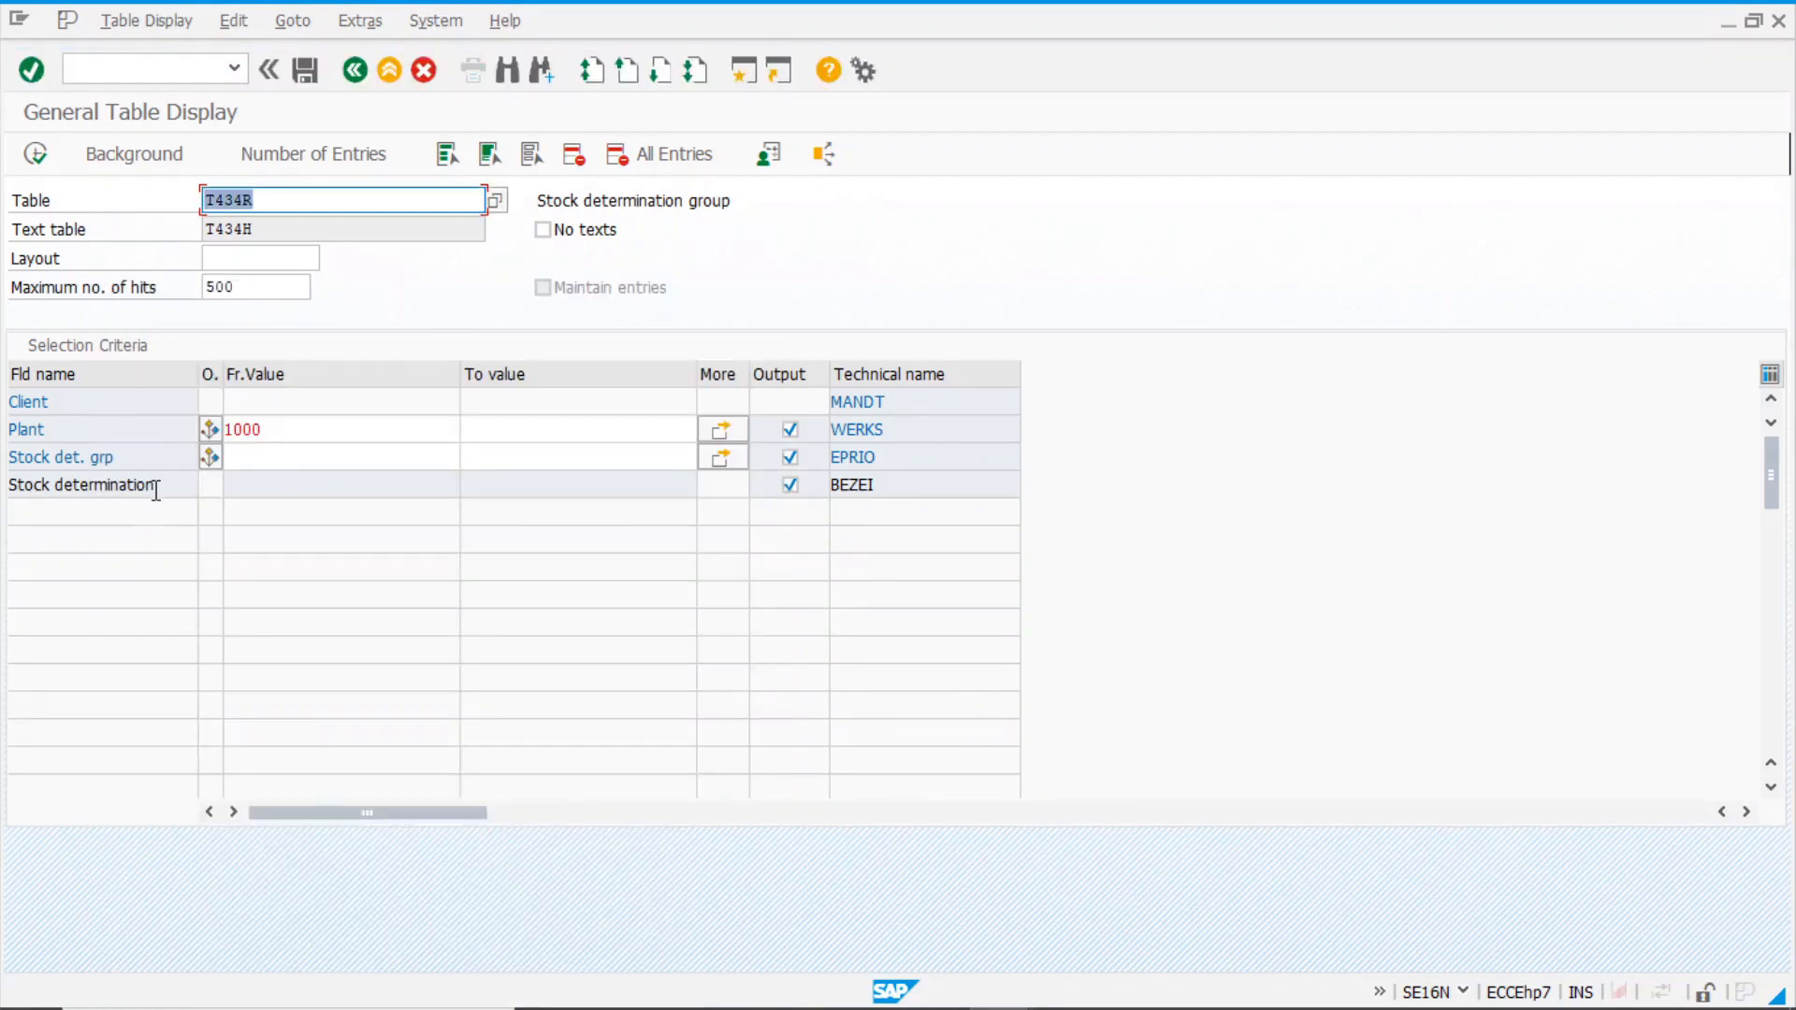
key(Return)
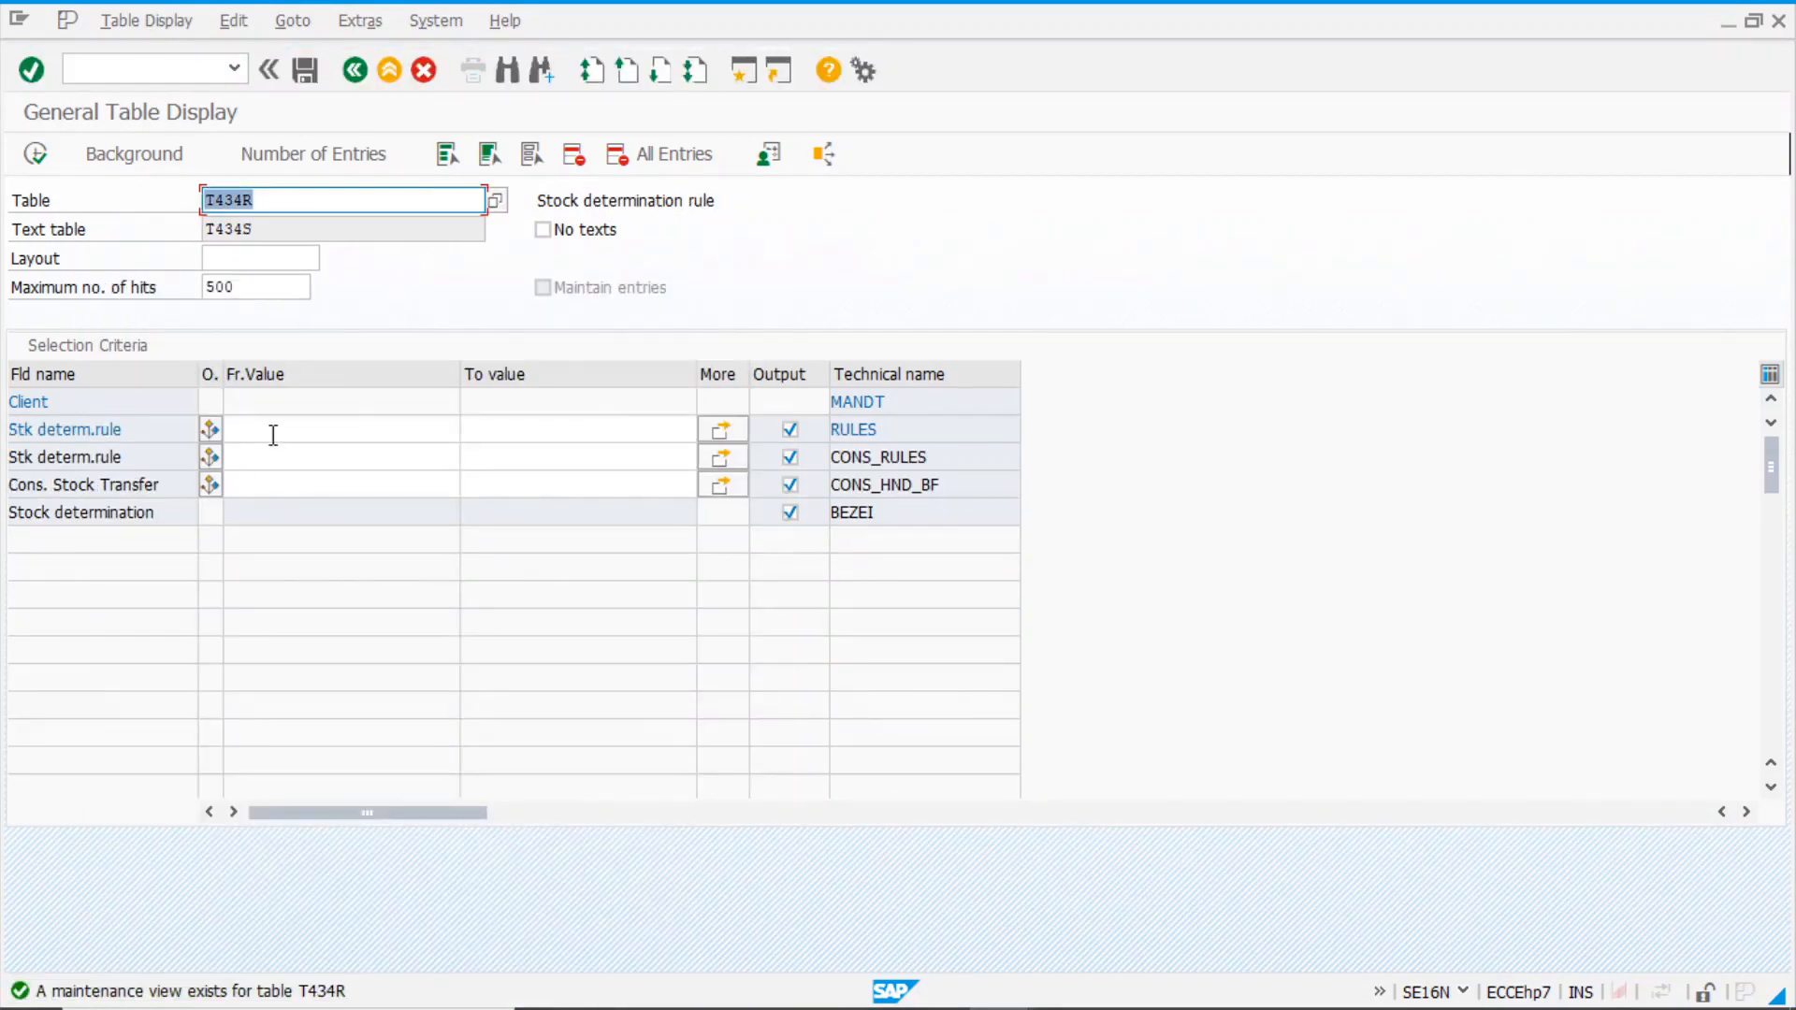
- List the T434R entries whose stock determination rule matches z* and check rule Z001
click(273, 435)
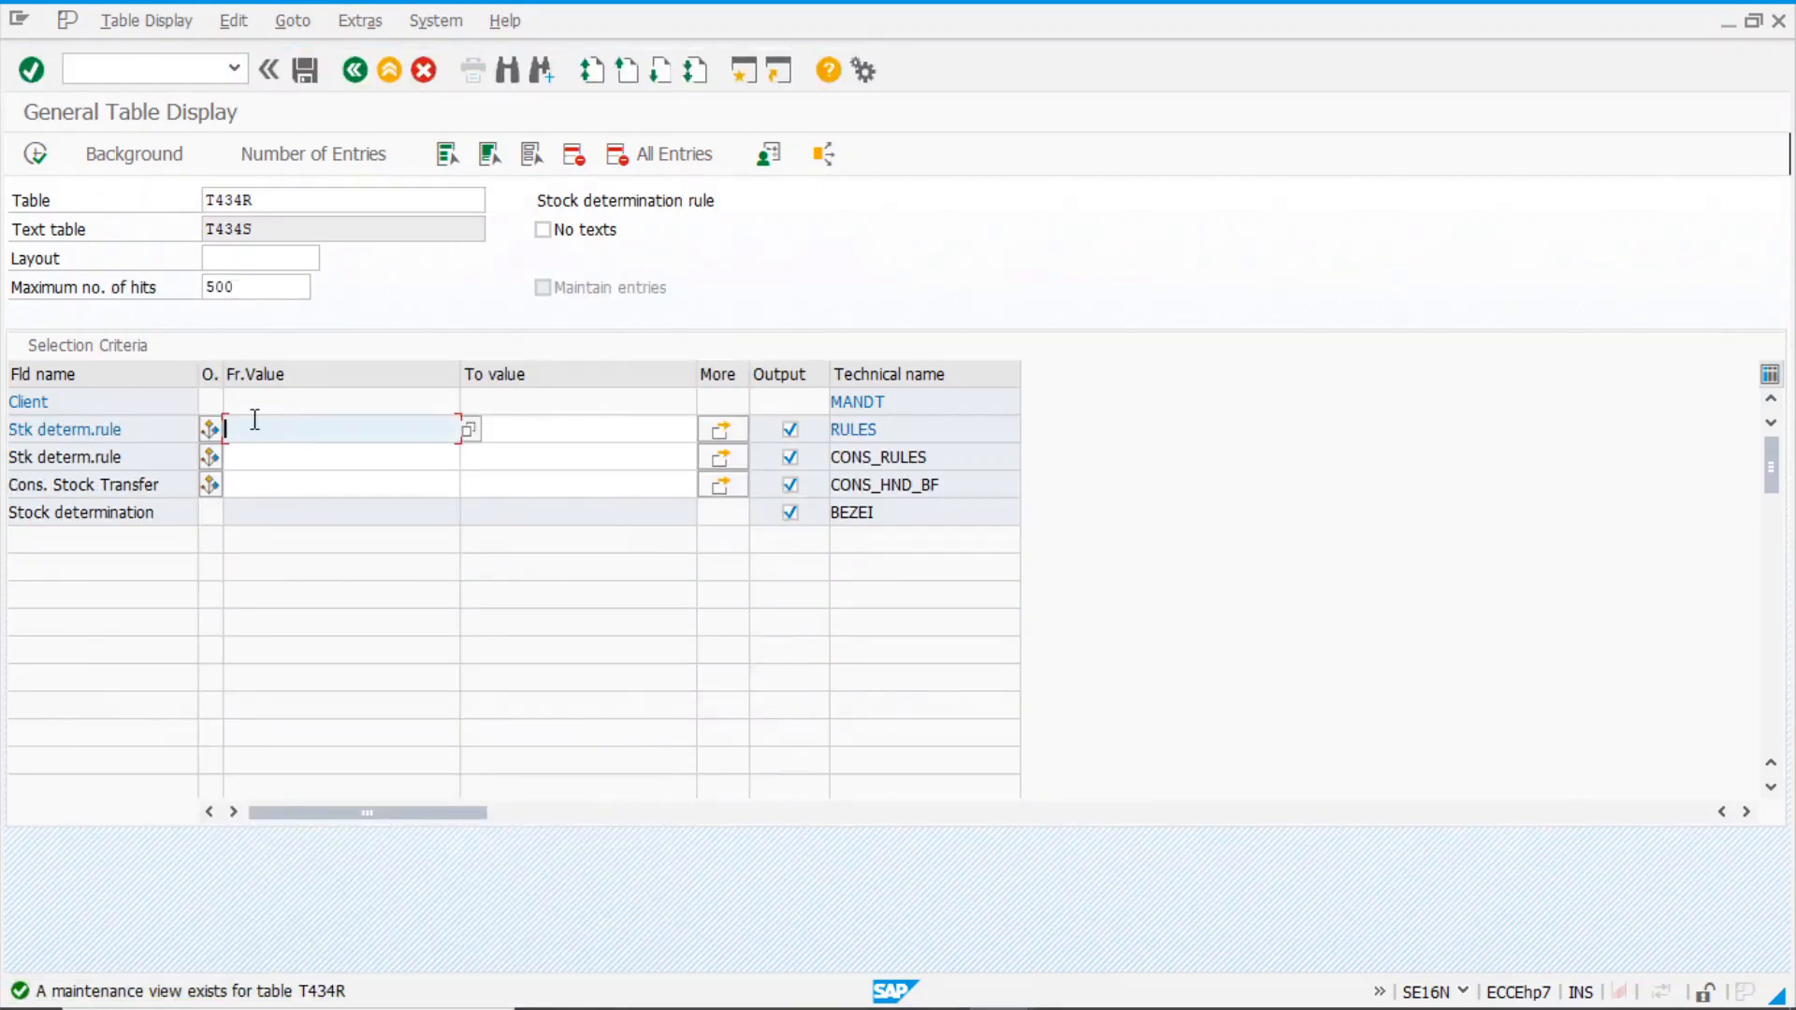
text(z*)
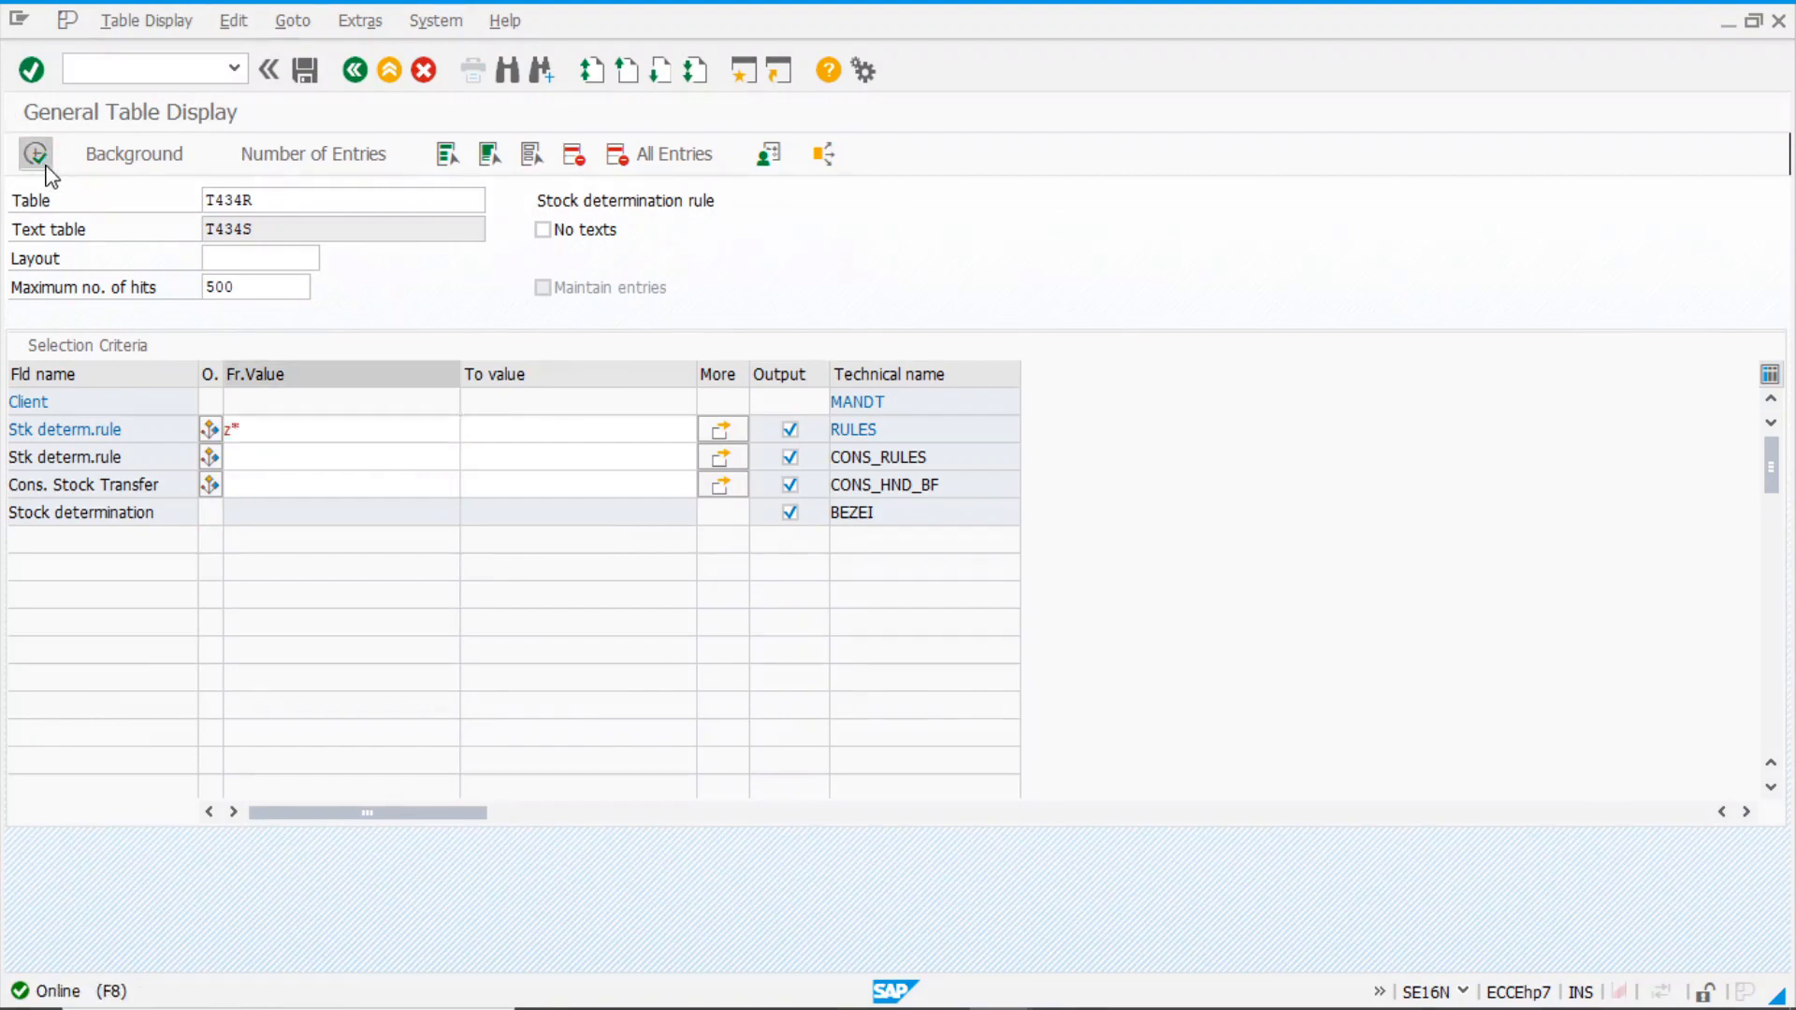
click(45, 161)
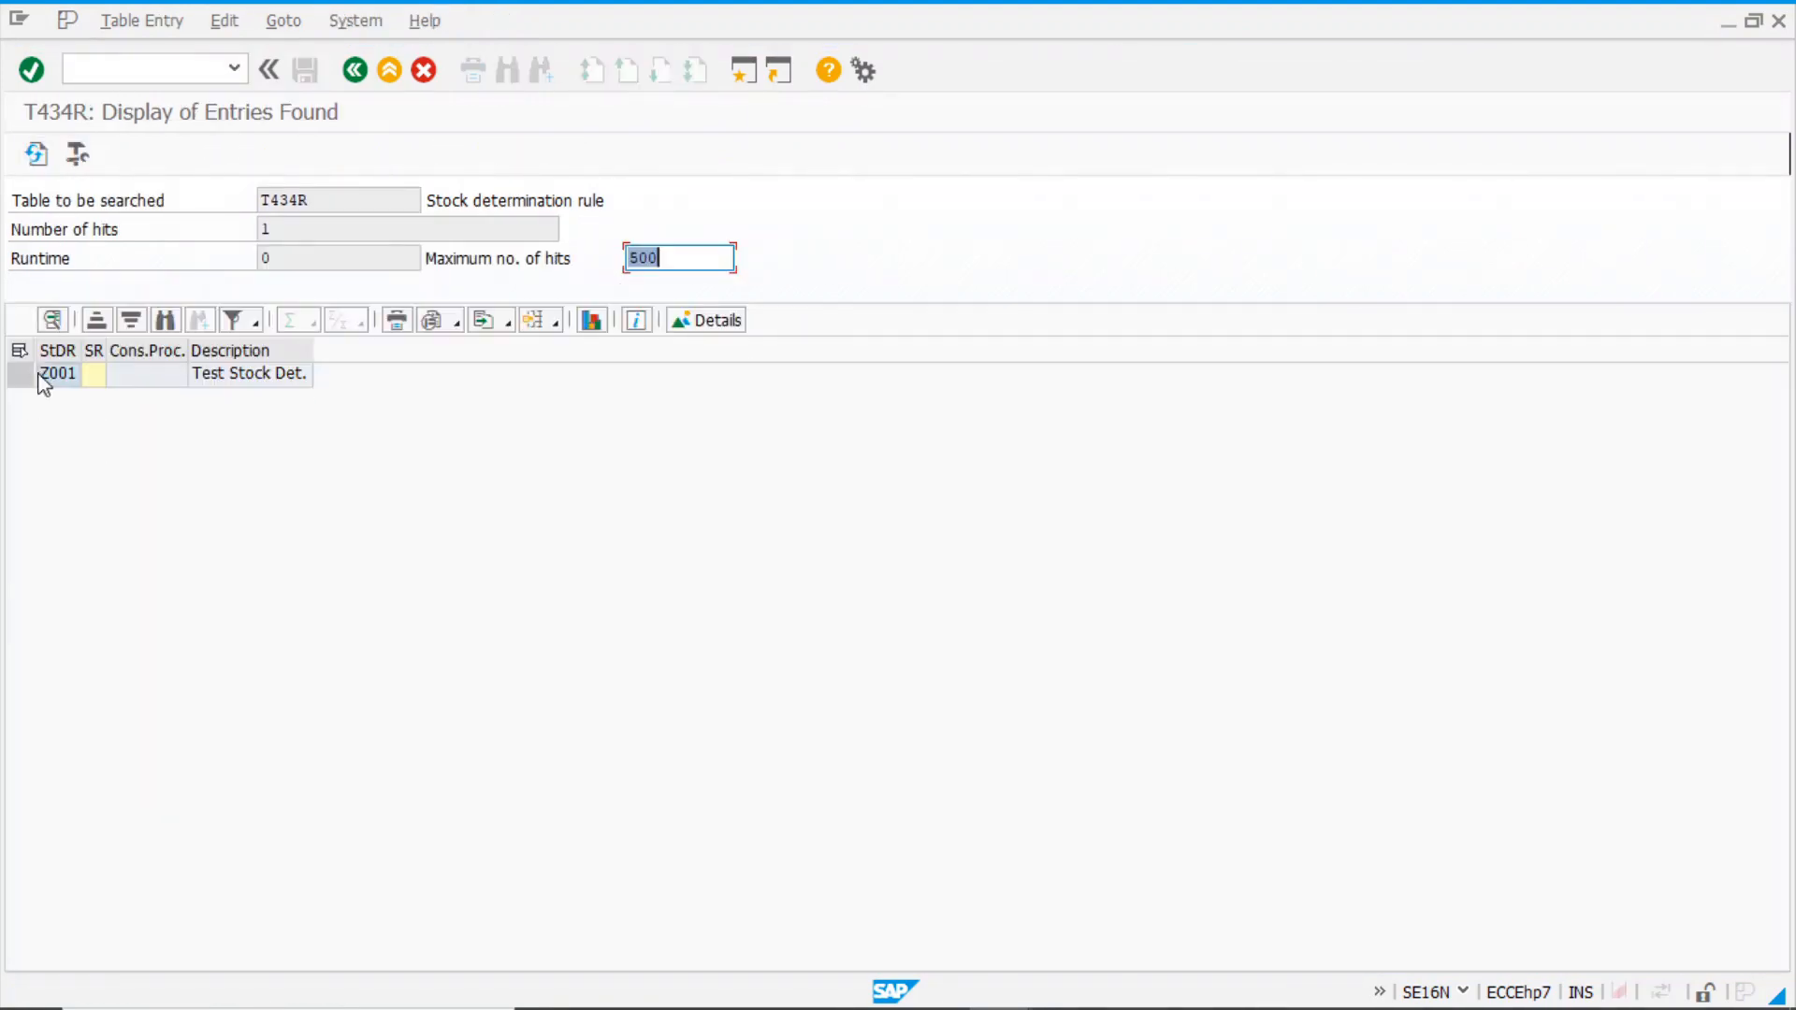
click(62, 382)
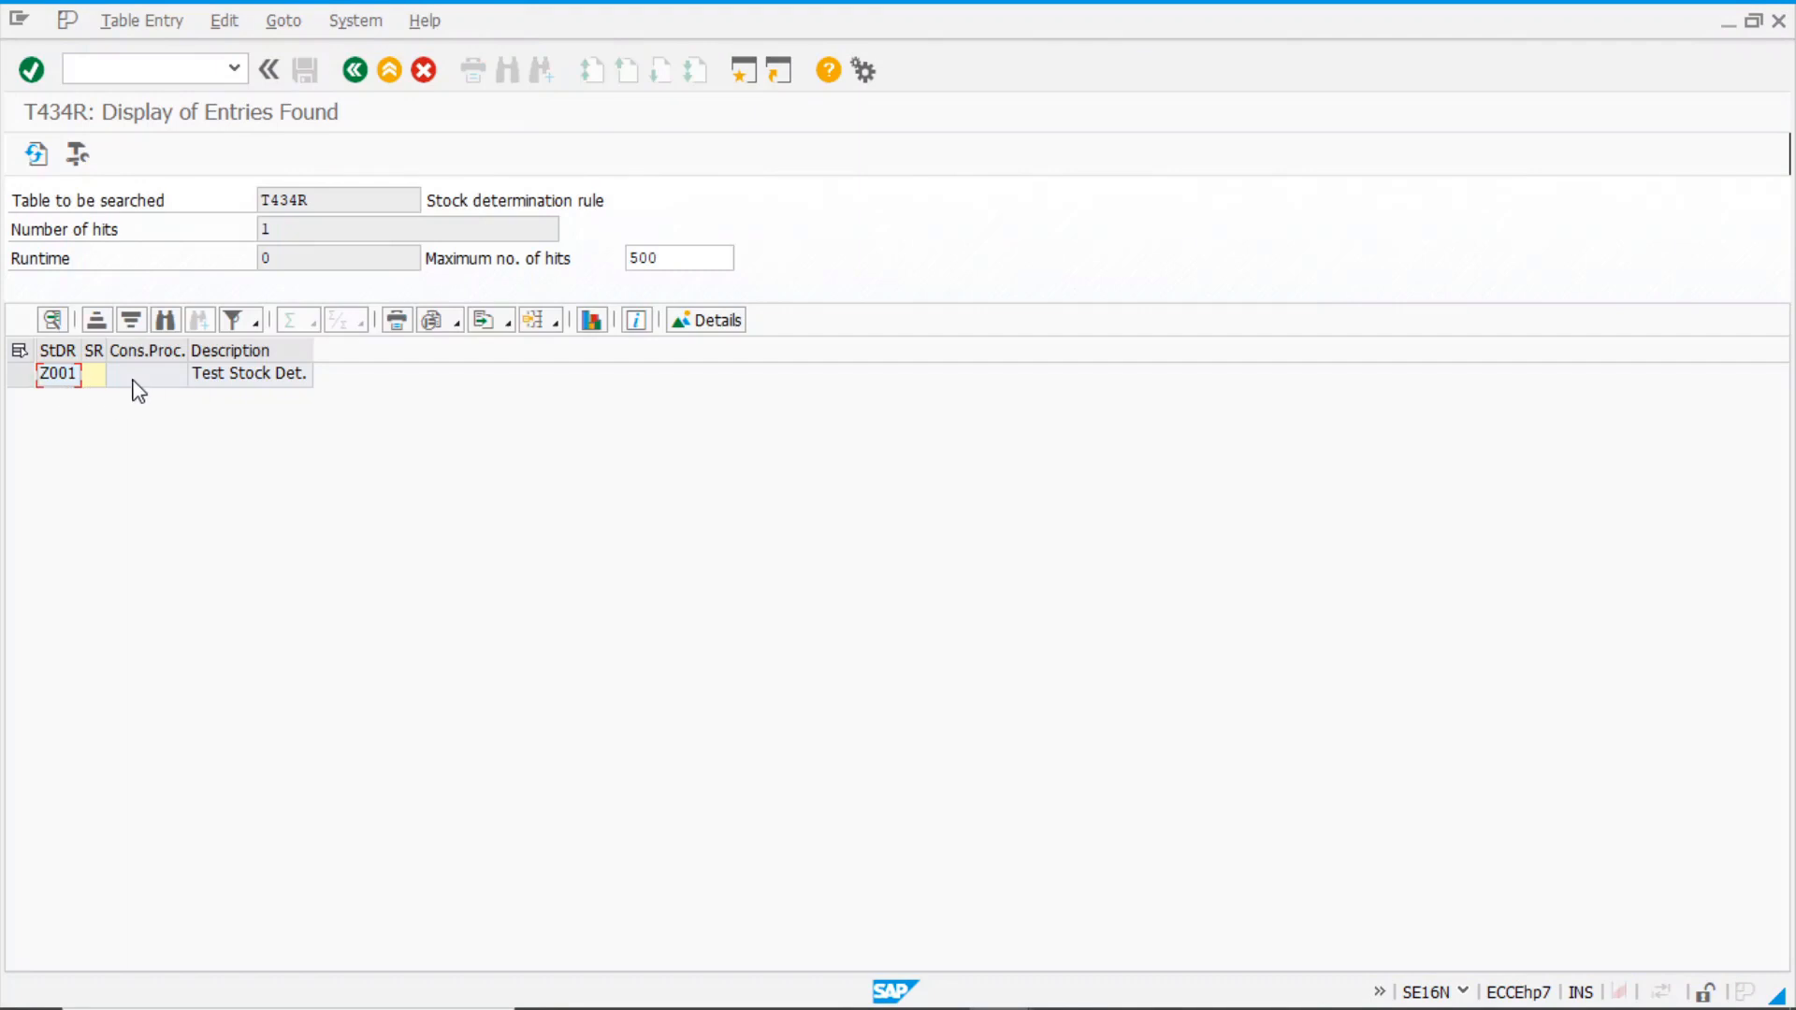
click(354, 70)
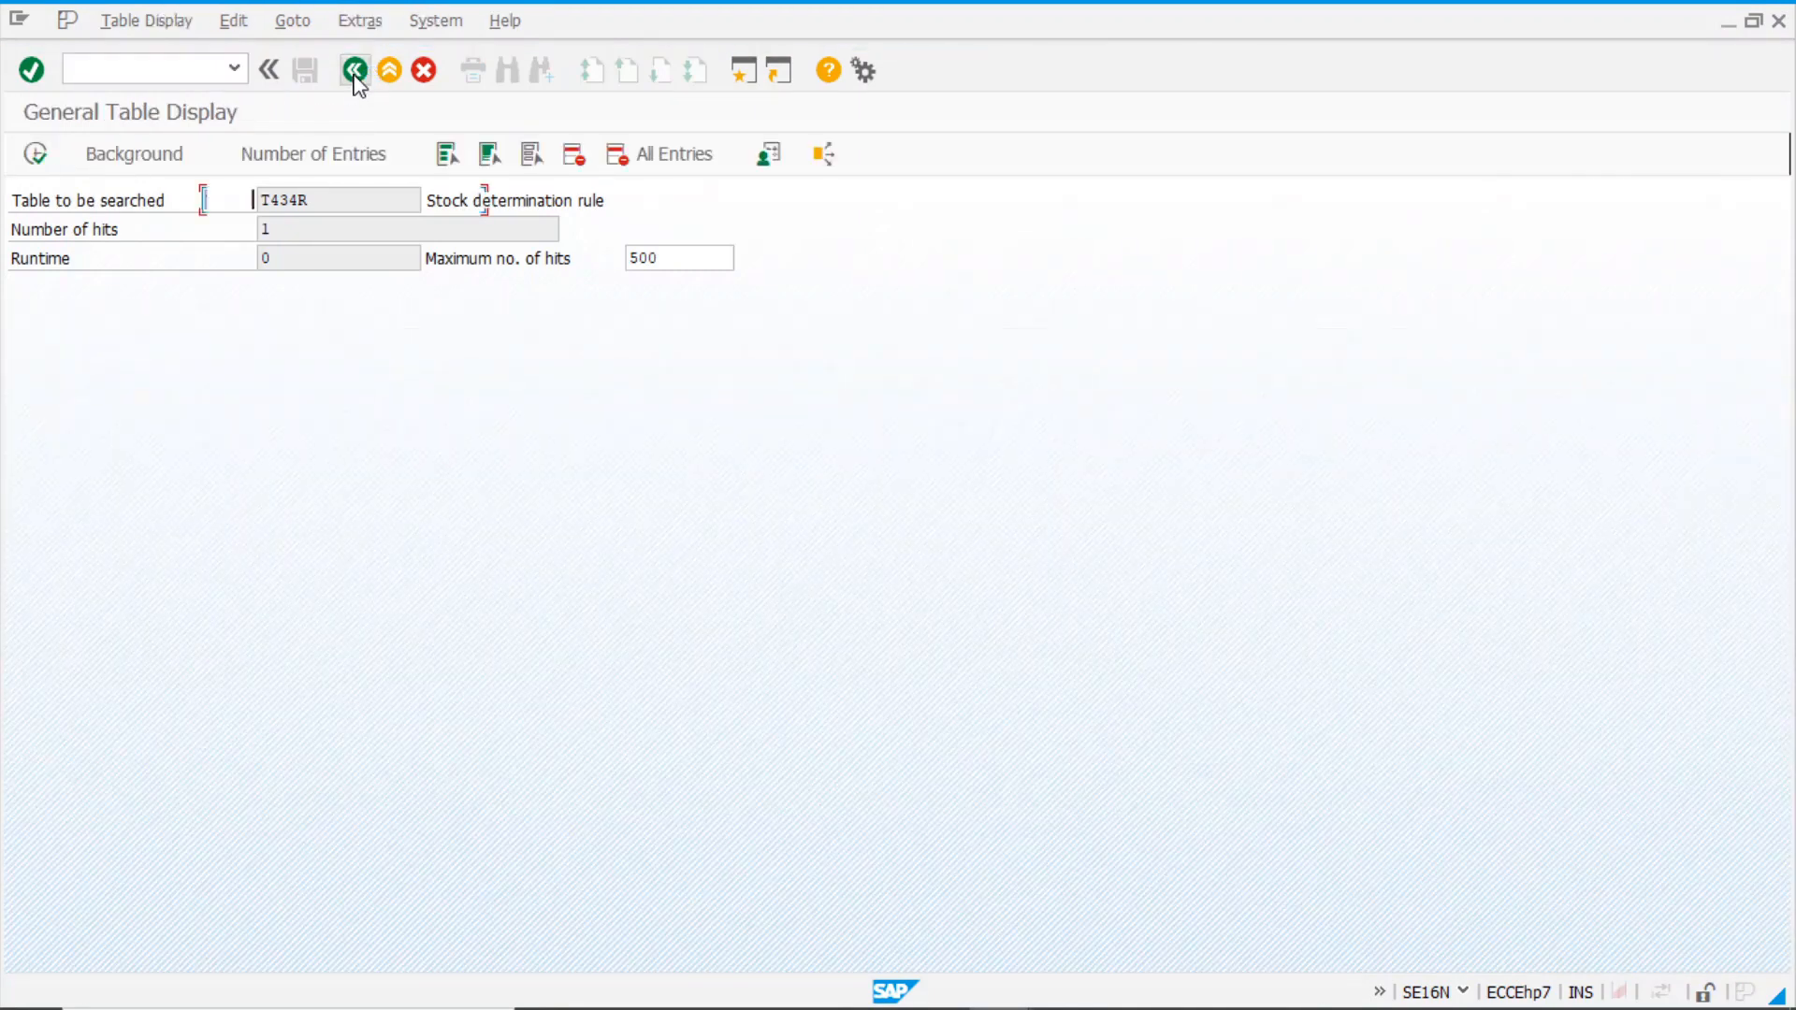
- Search for tables matching T434* and load the stock determination header table T434K
click(365, 207)
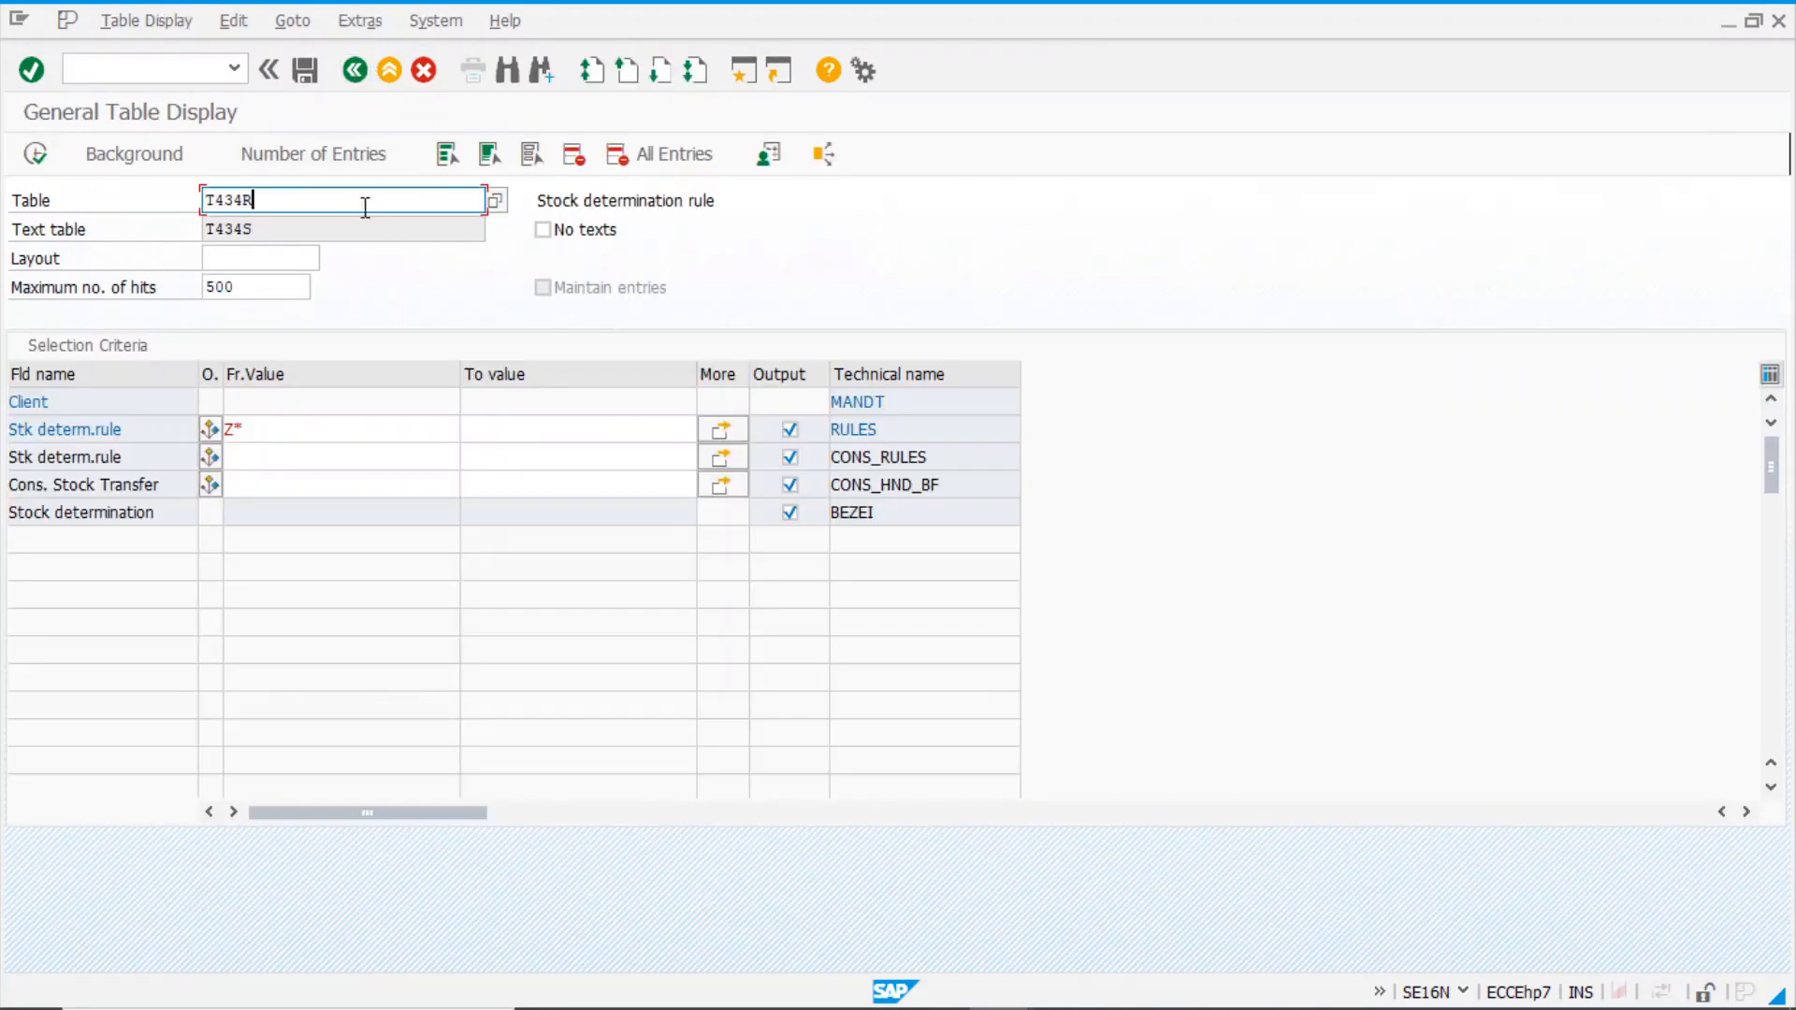
key(BackSpace)
text(*)
click(495, 200)
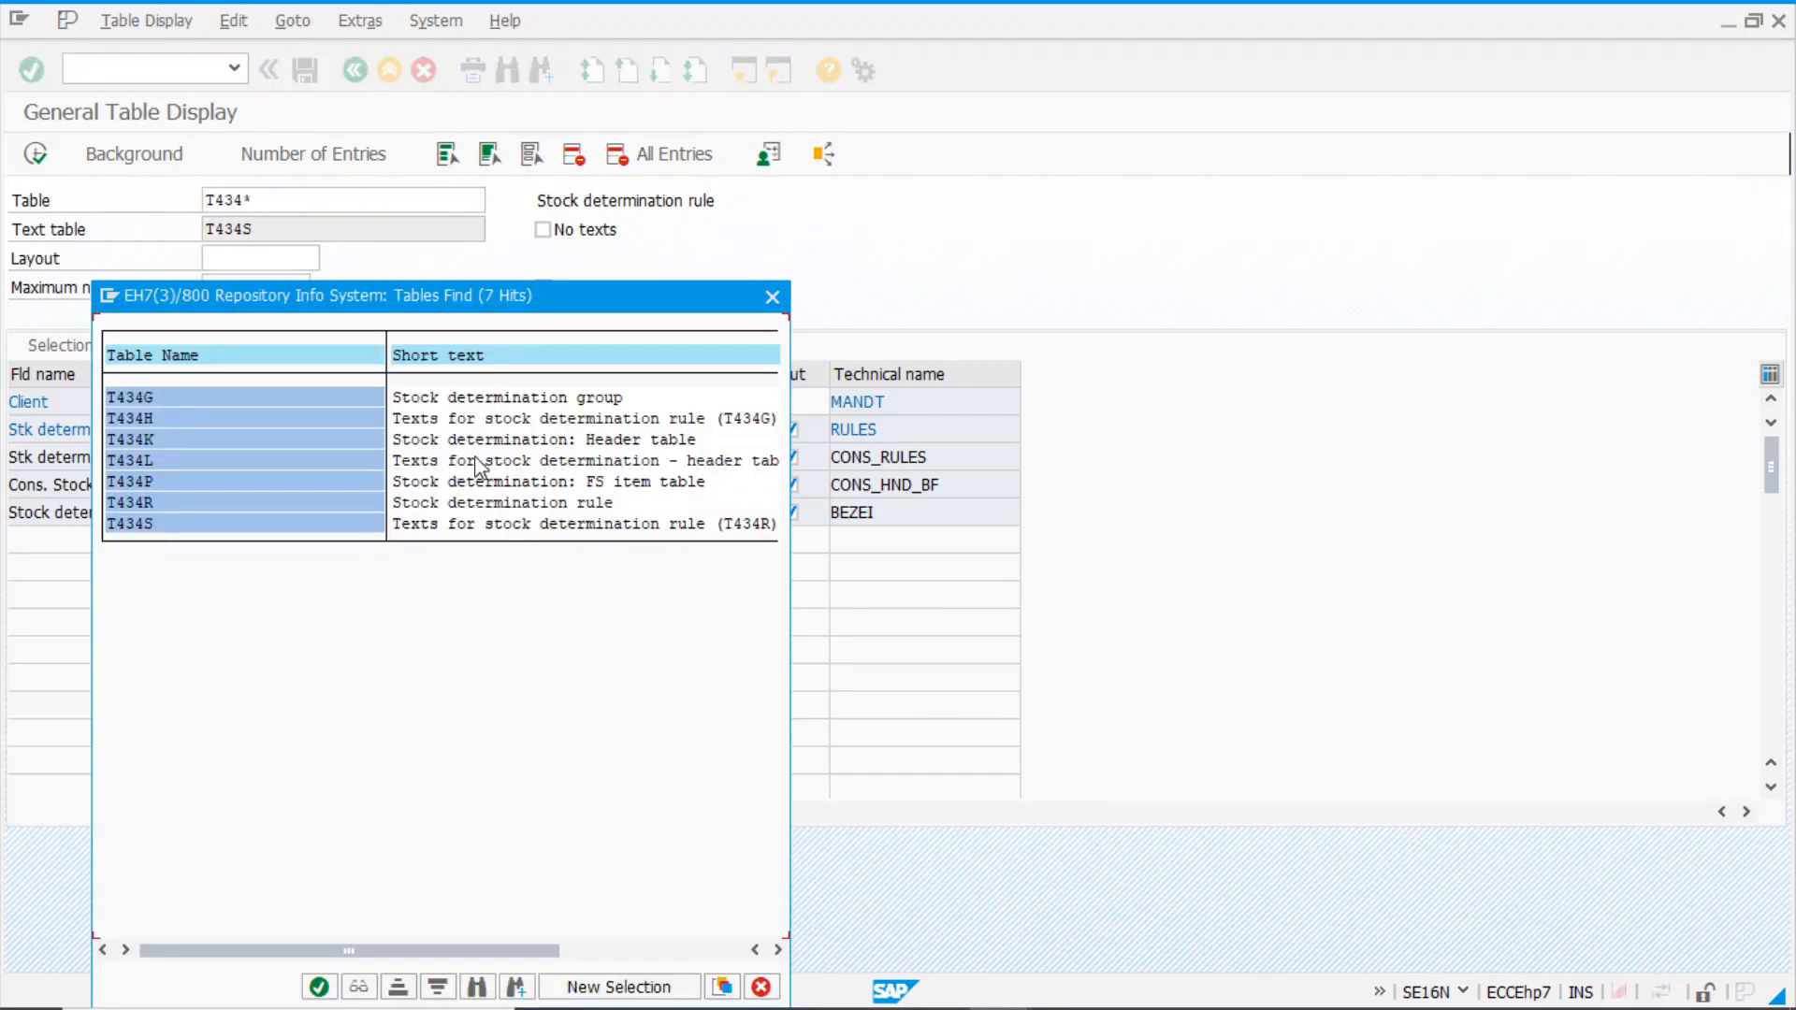
click(508, 440)
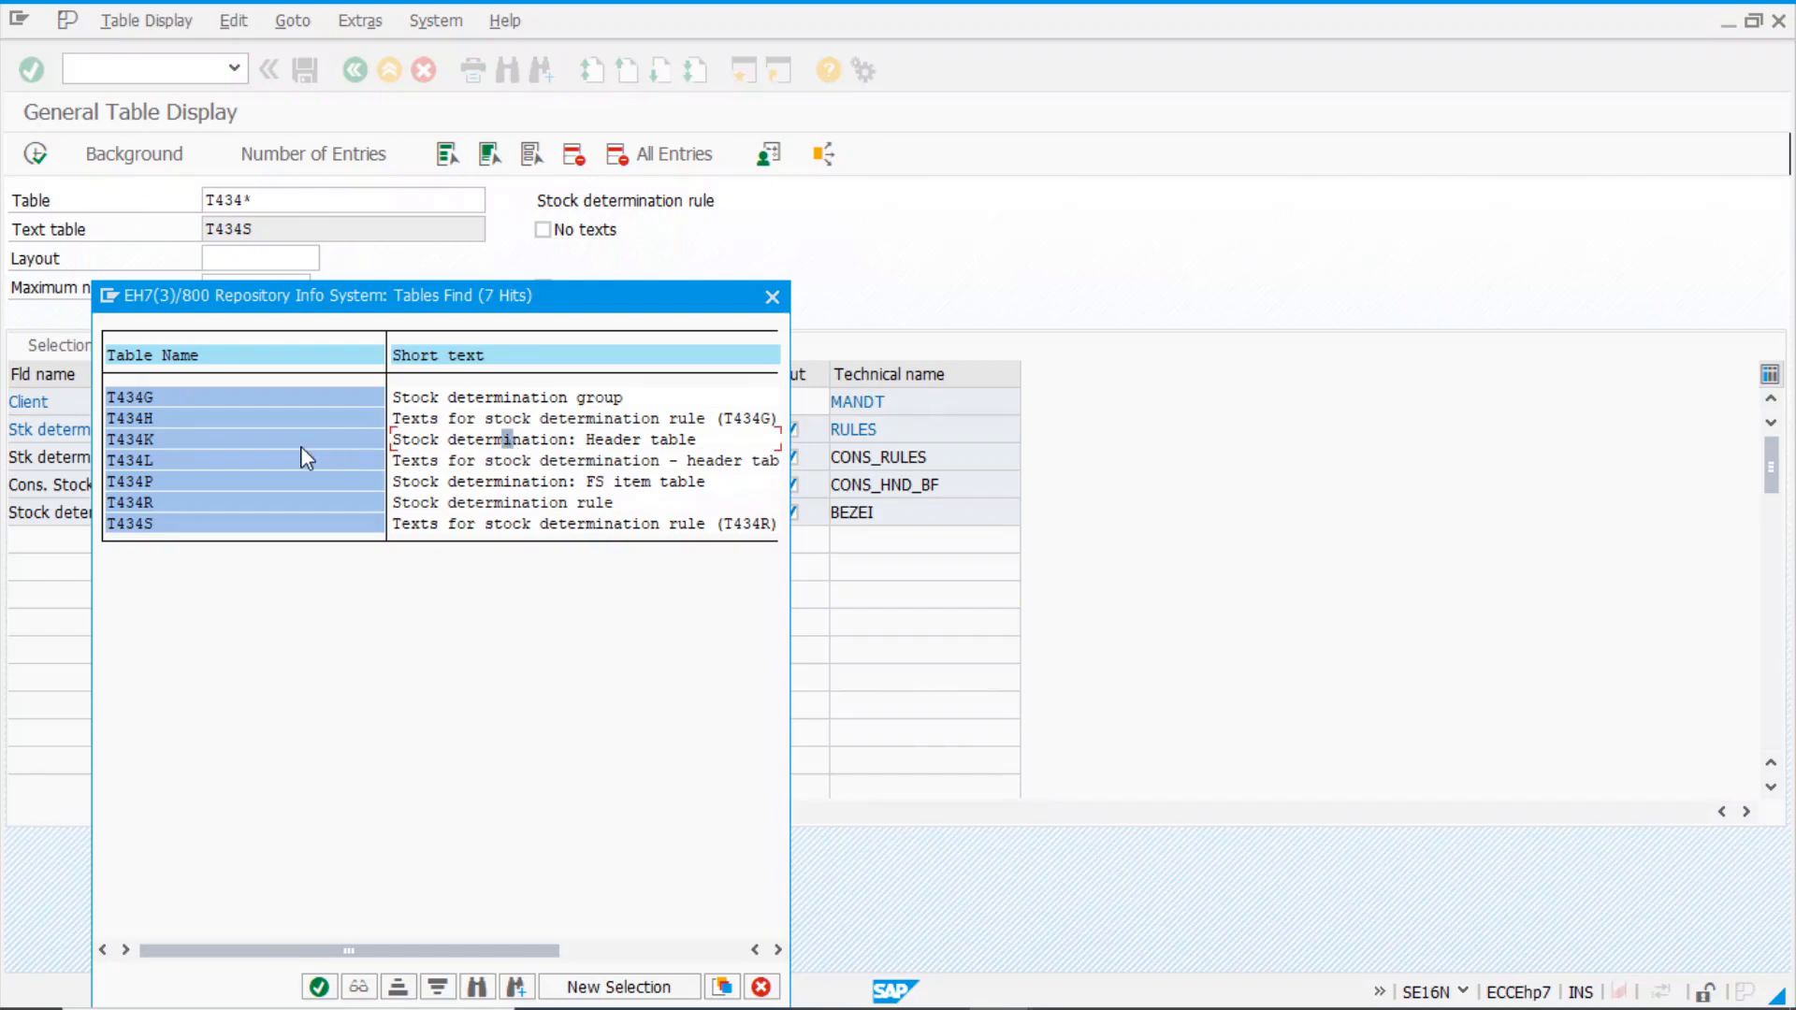
double_click(165, 440)
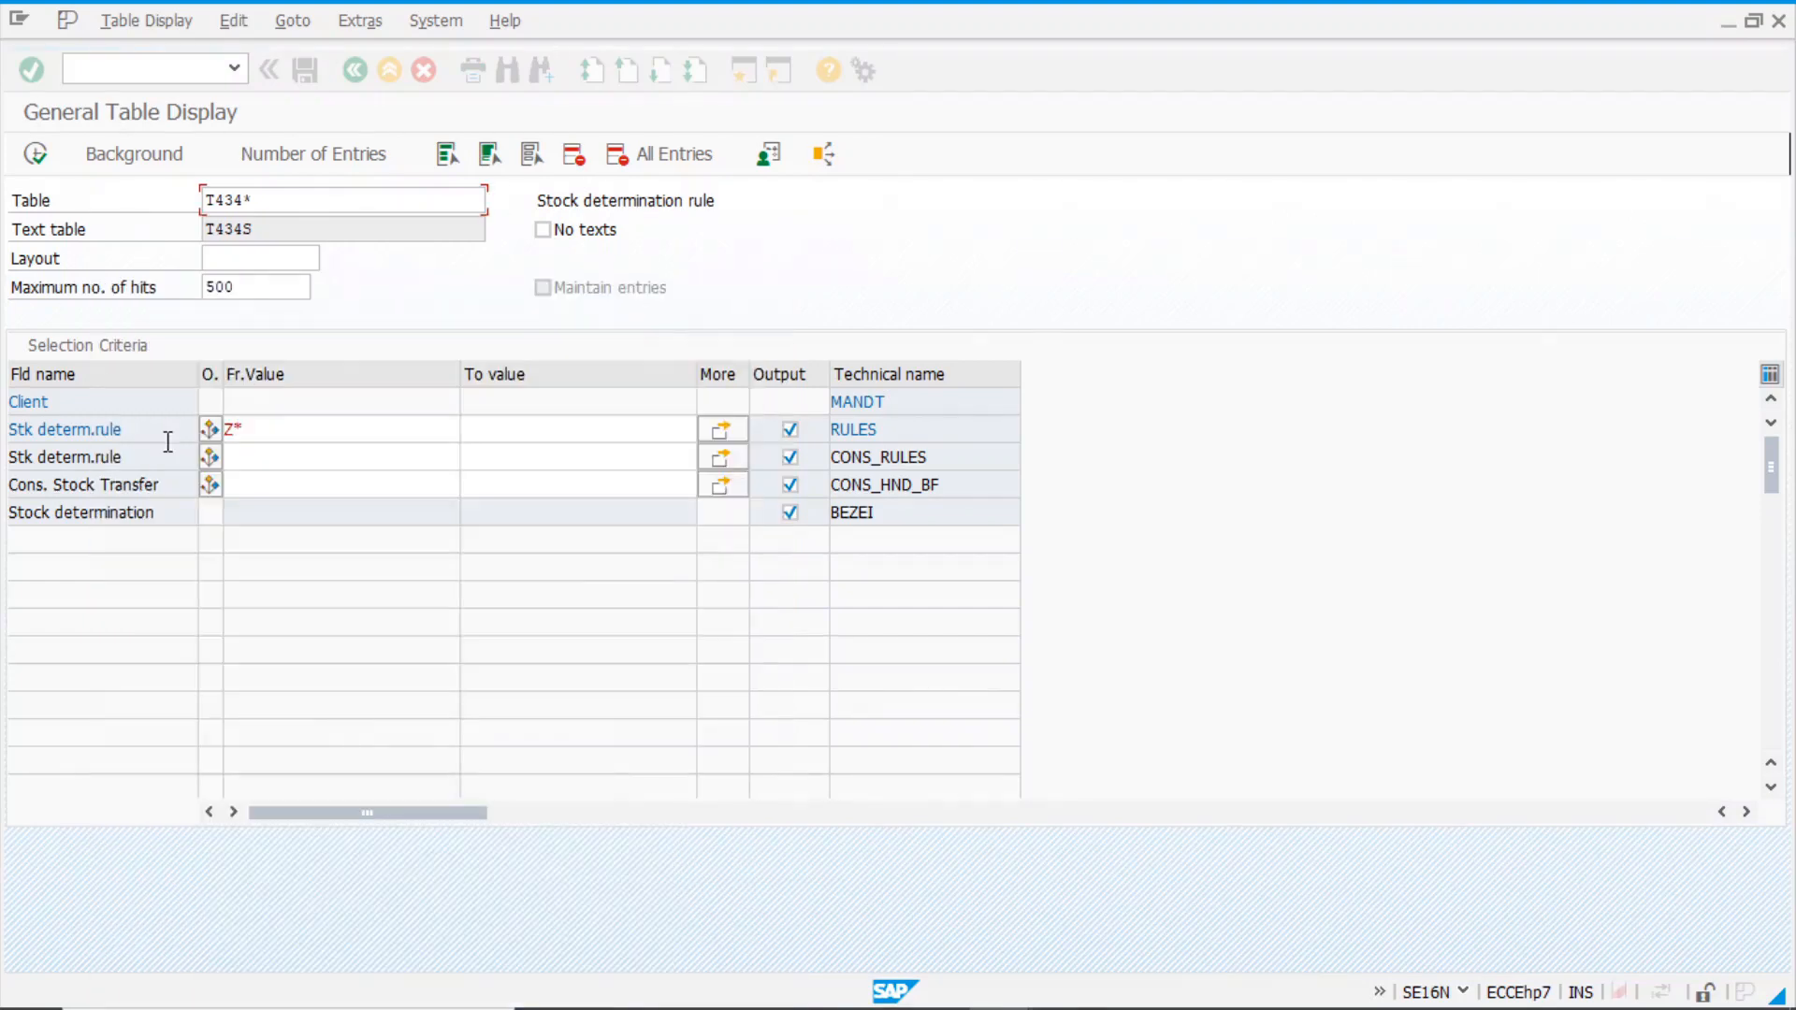
key(Return)
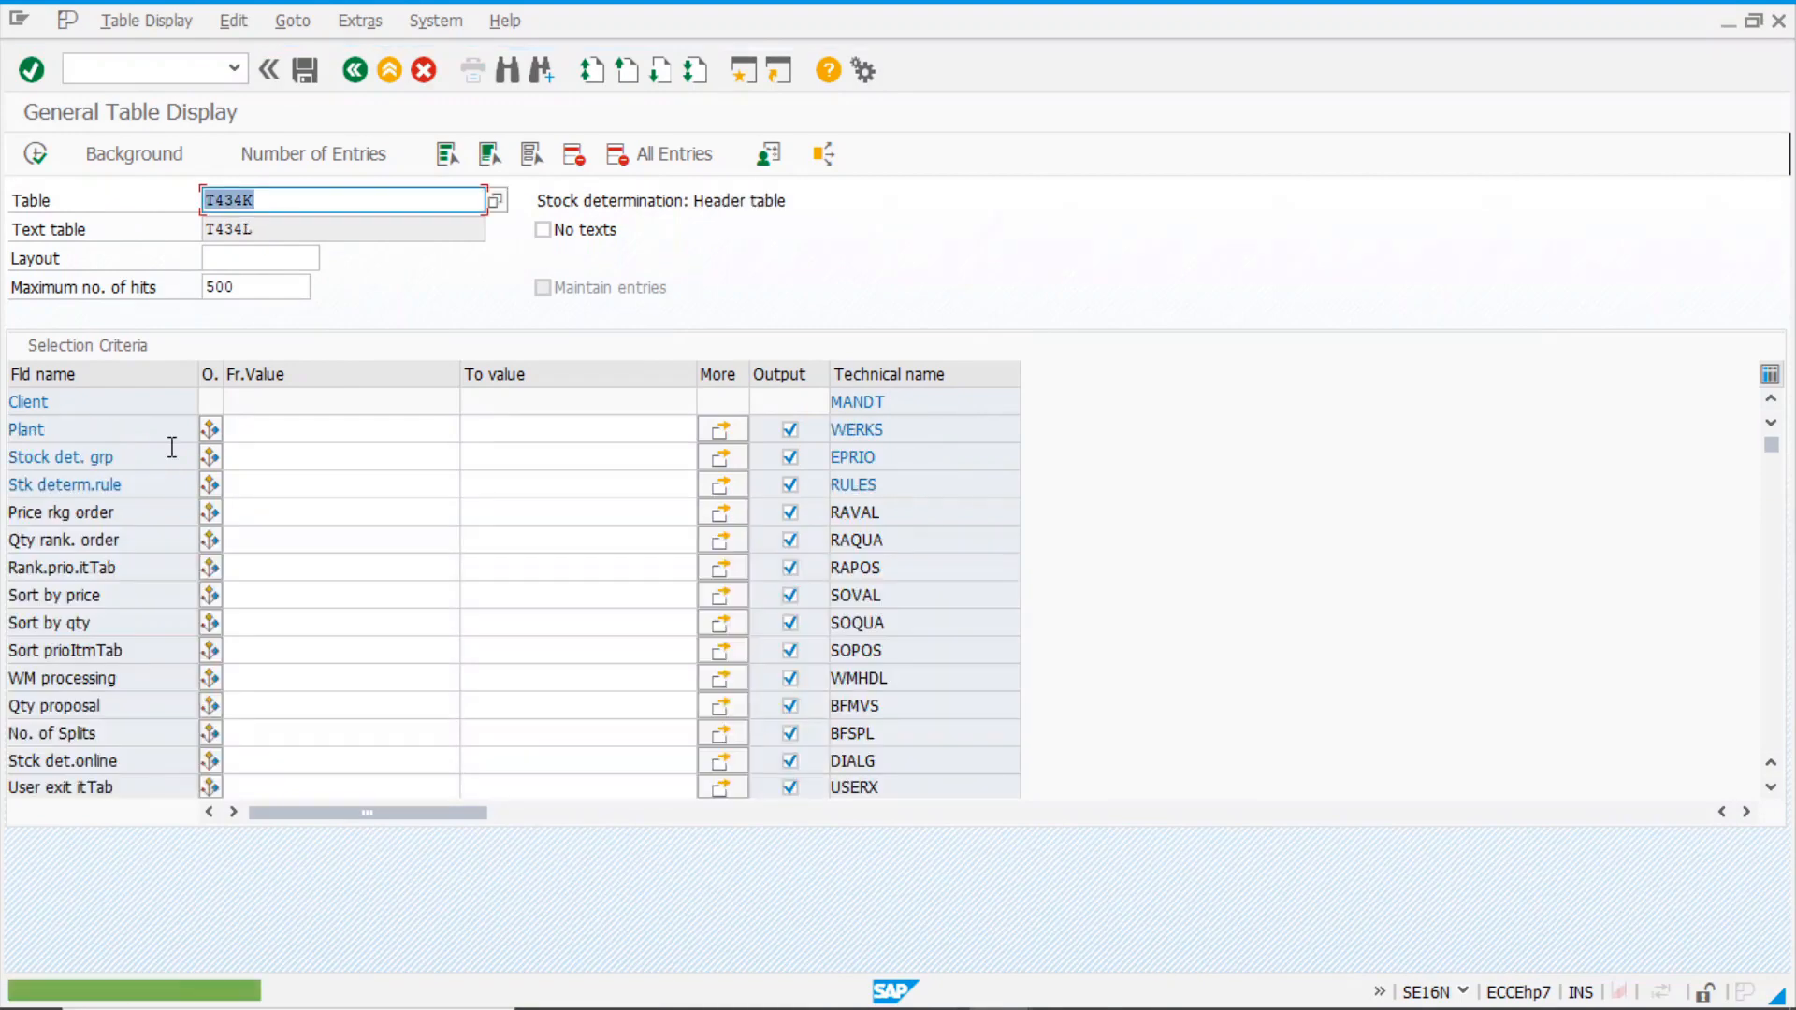
- List the T434K entries for plant 1000, stock determination group Z001 and rule Z001, and return to the selection criteria
click(276, 433)
text(1000)
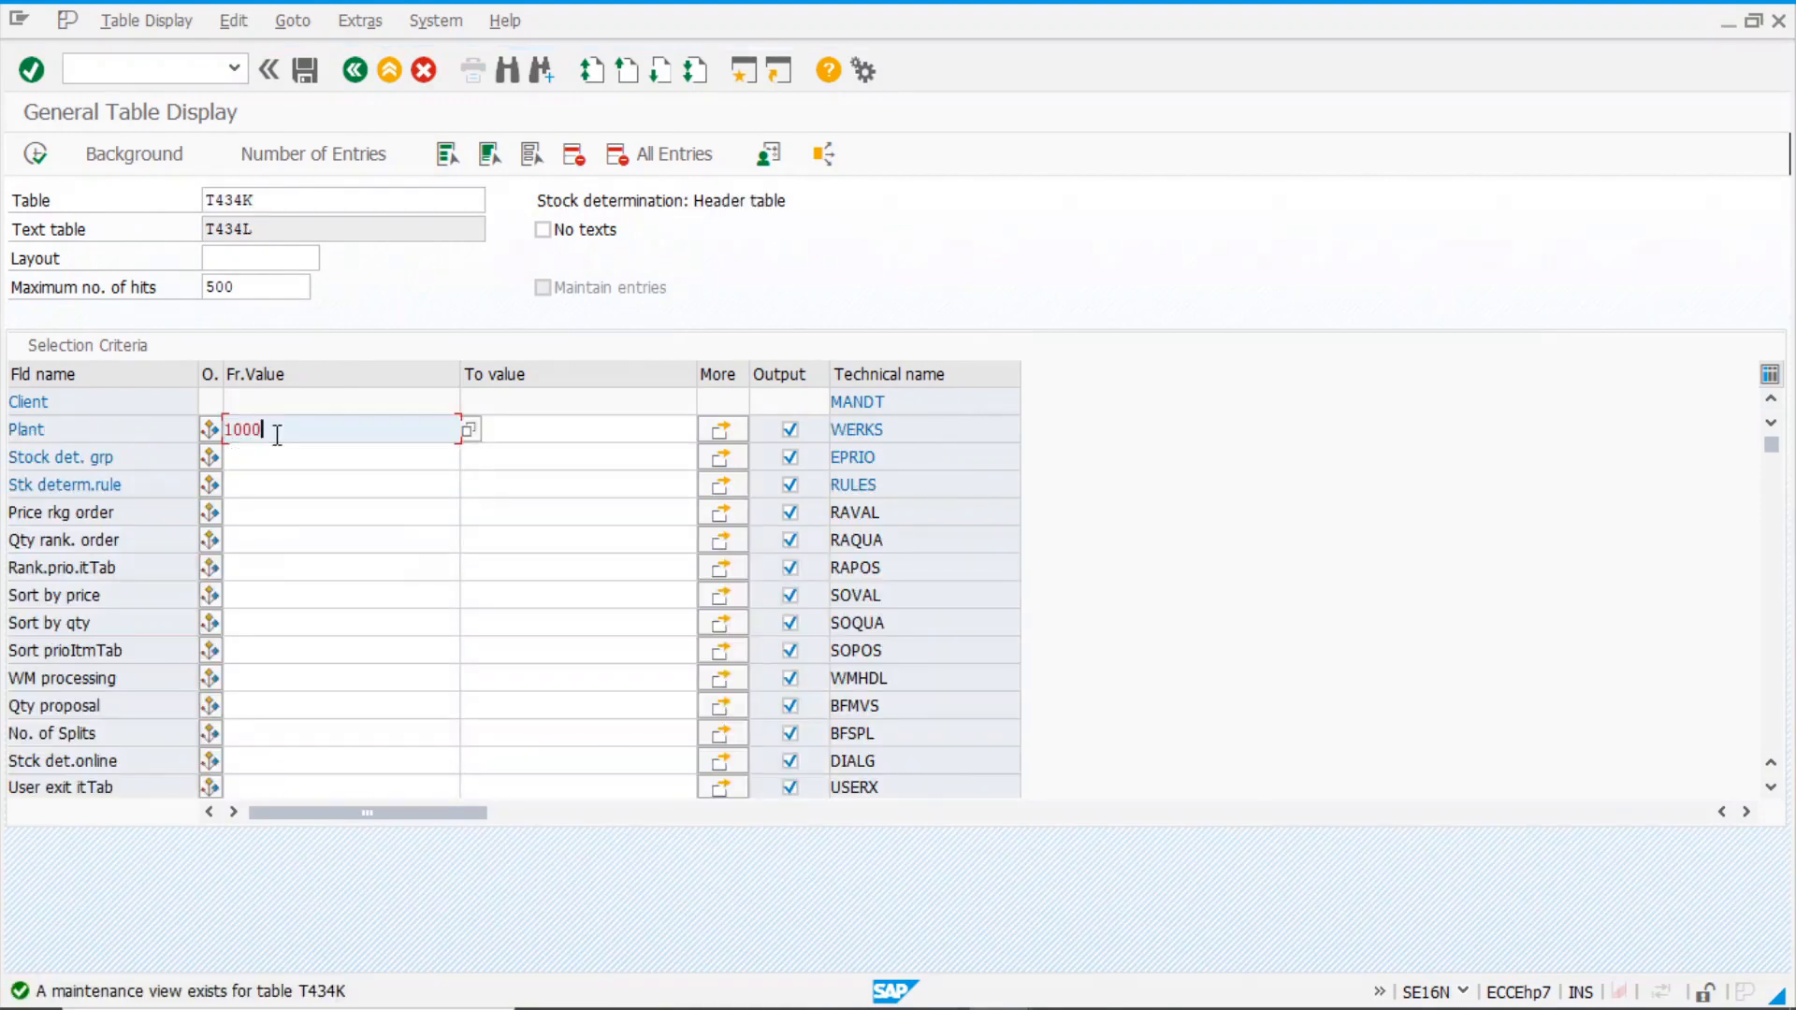
click(289, 459)
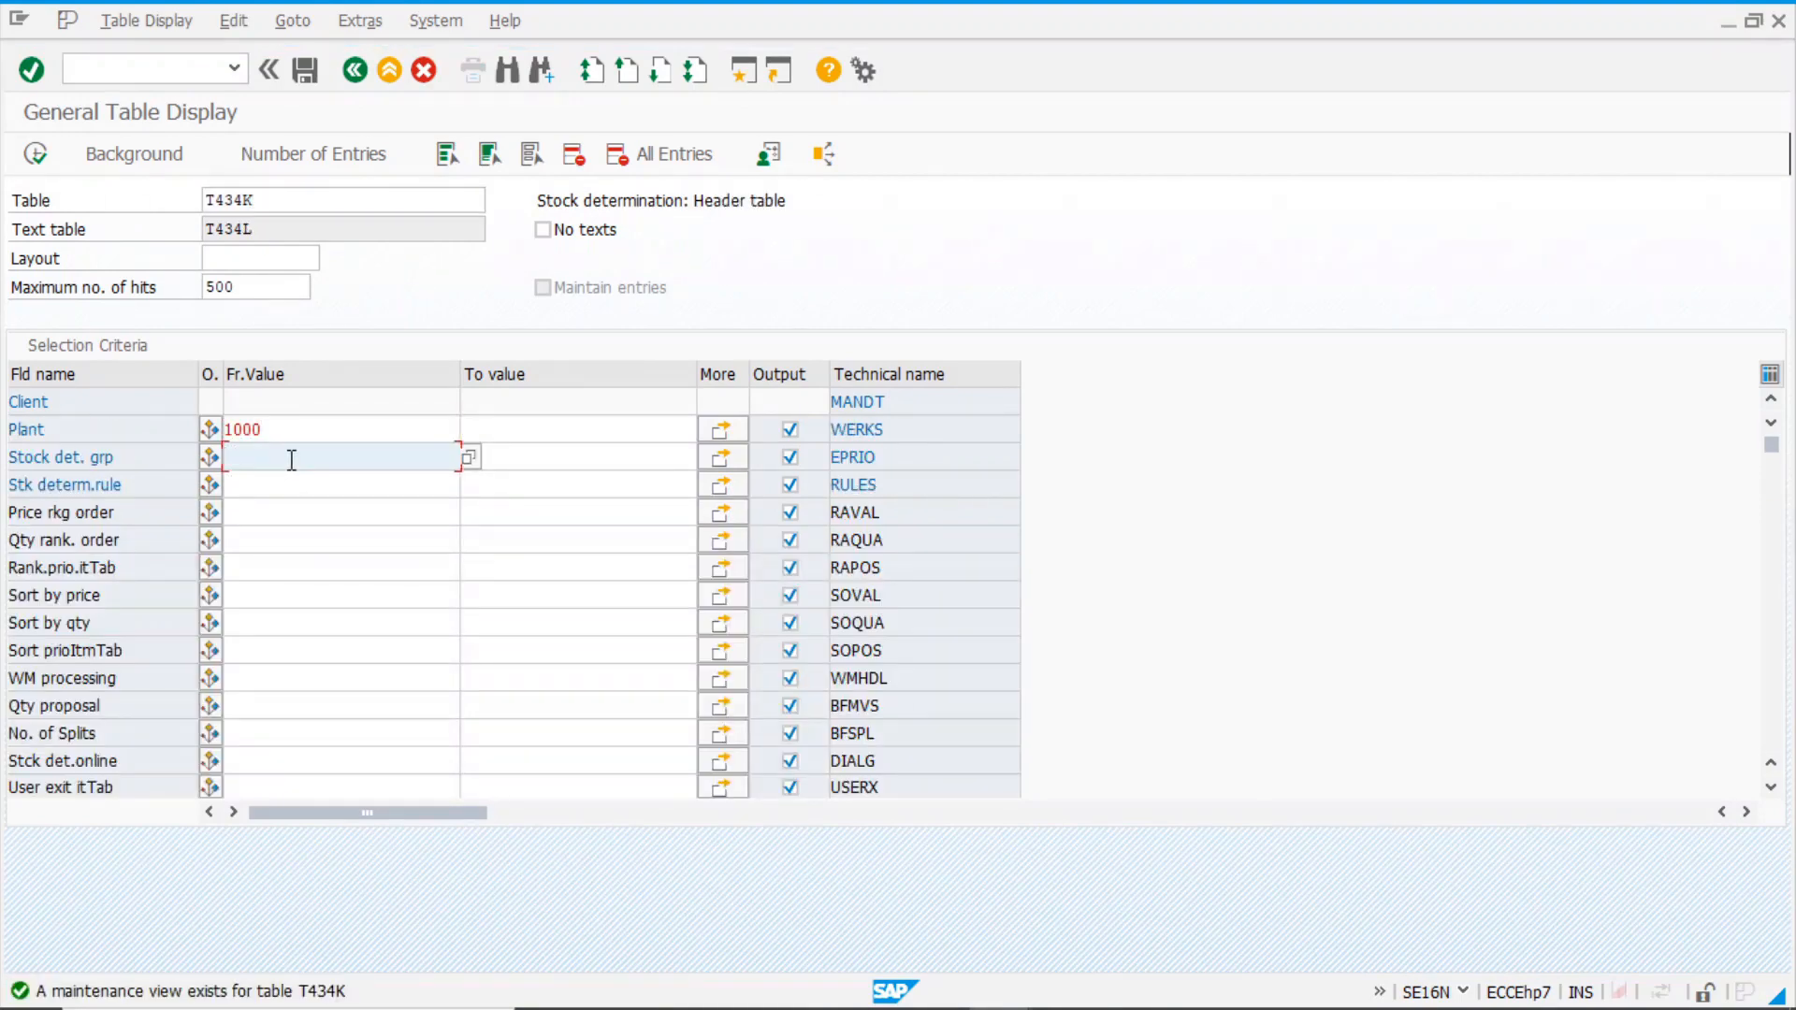
text(z001)
click(283, 486)
text(z00)
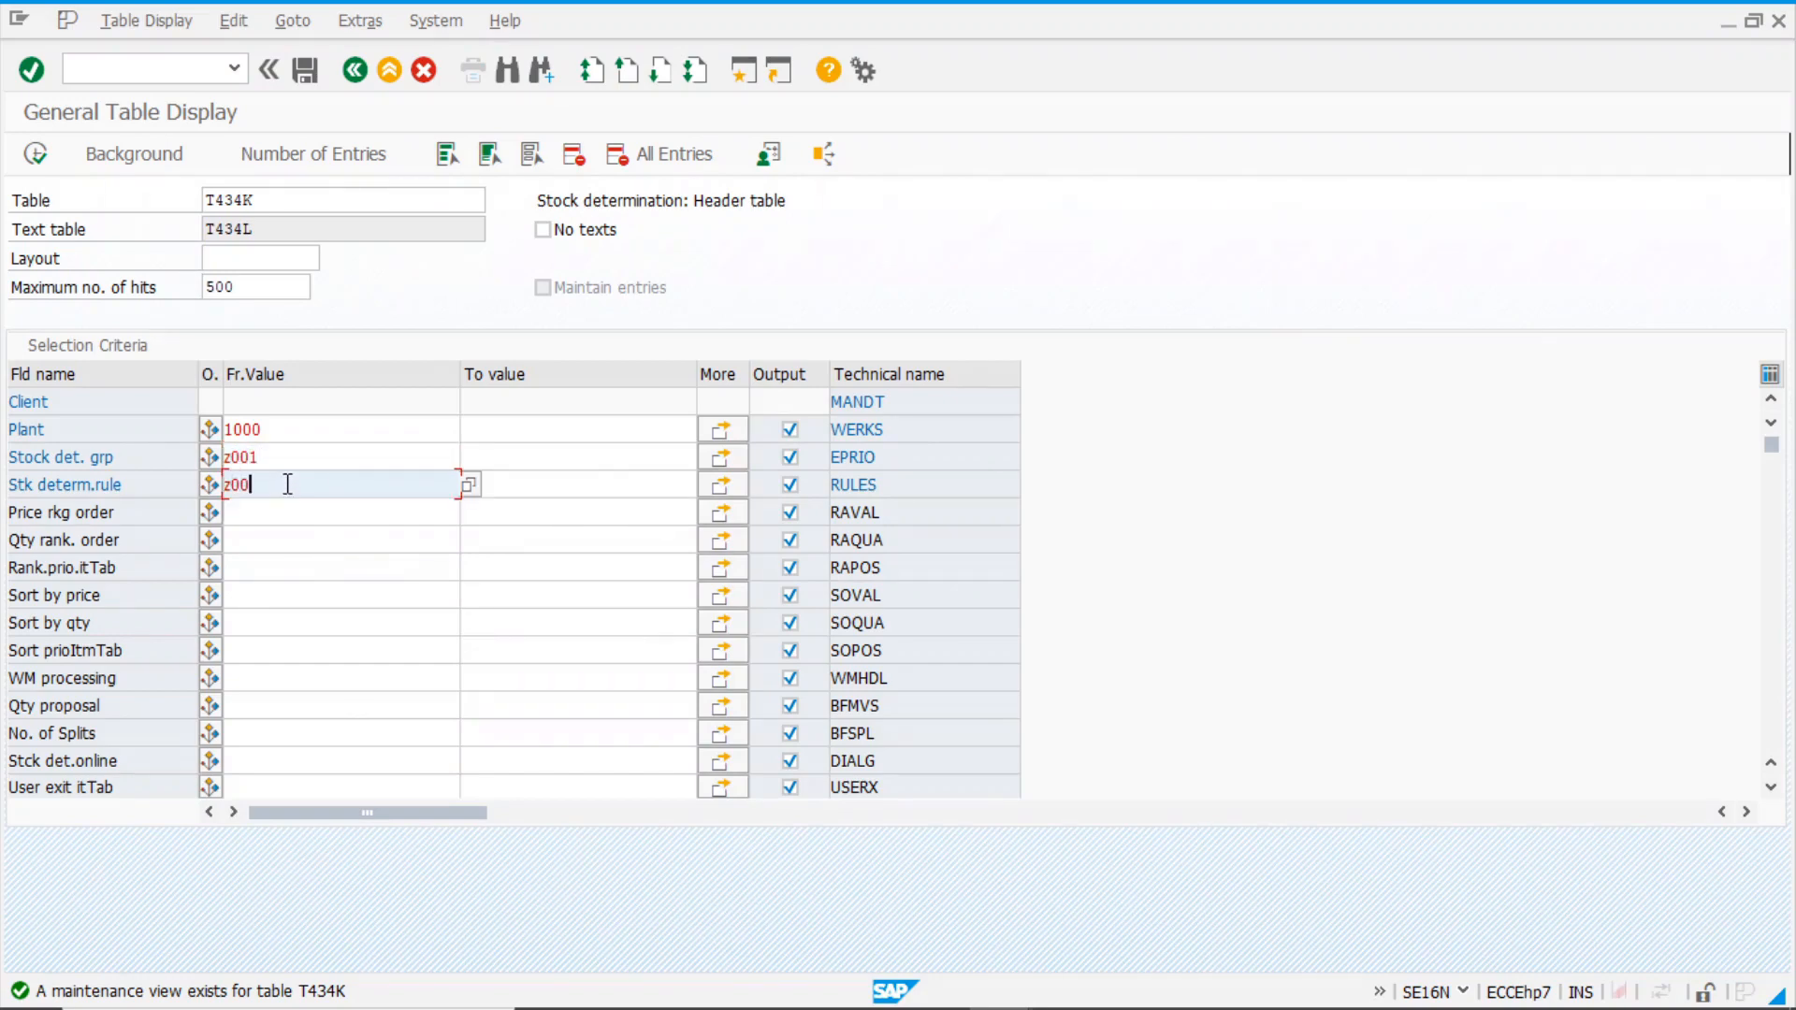
click(35, 155)
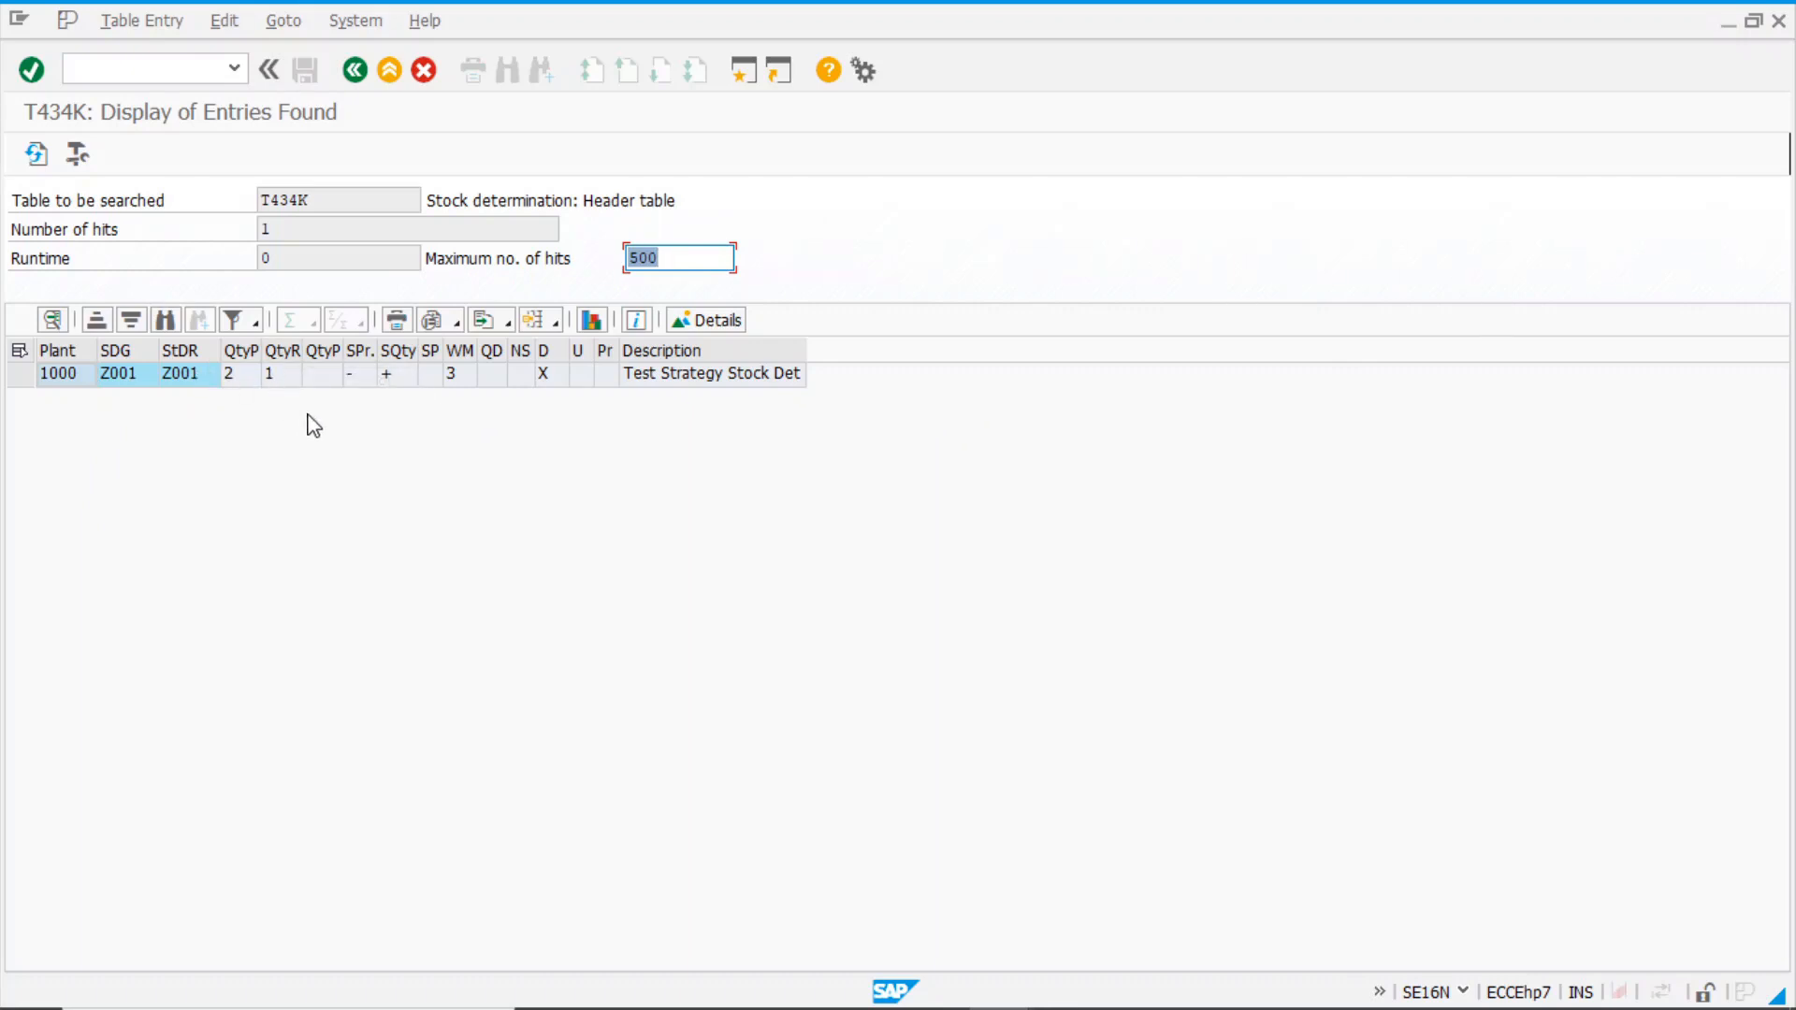
click(355, 78)
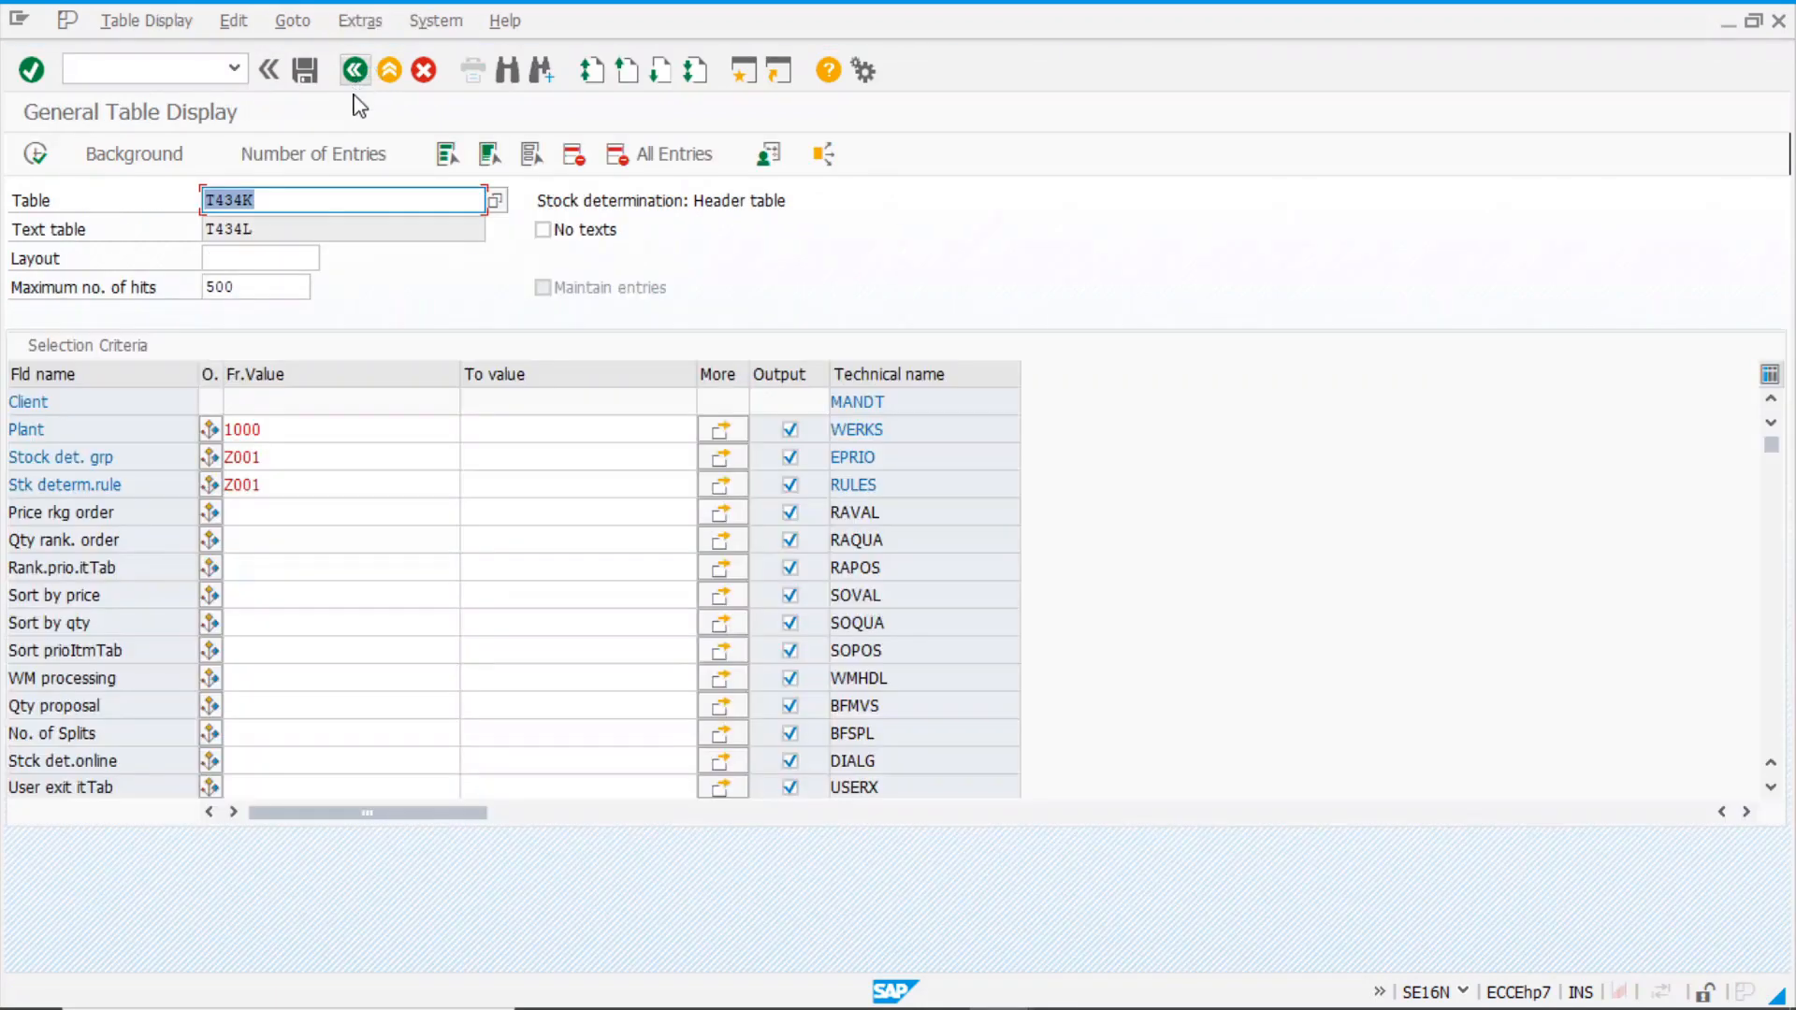
- Search again for tables matching T434* and load the stock determination item table T434P
click(307, 210)
key(BackSpace)
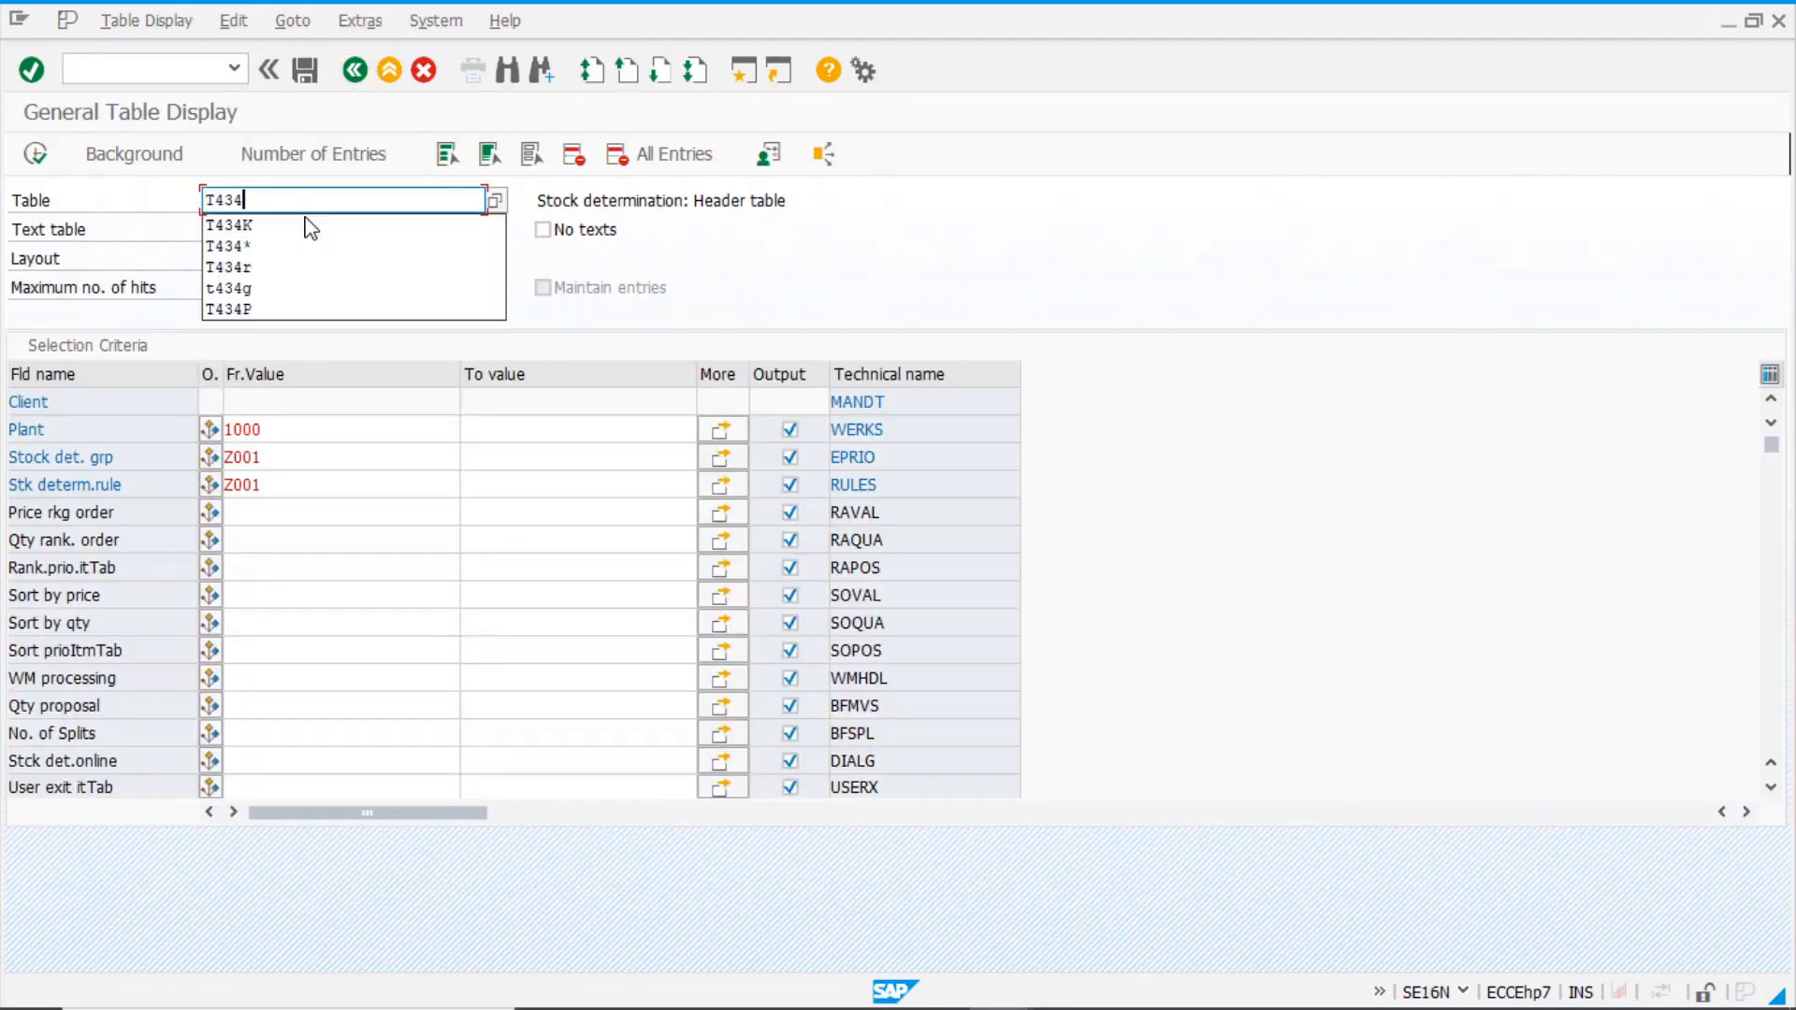
text(*)
click(496, 203)
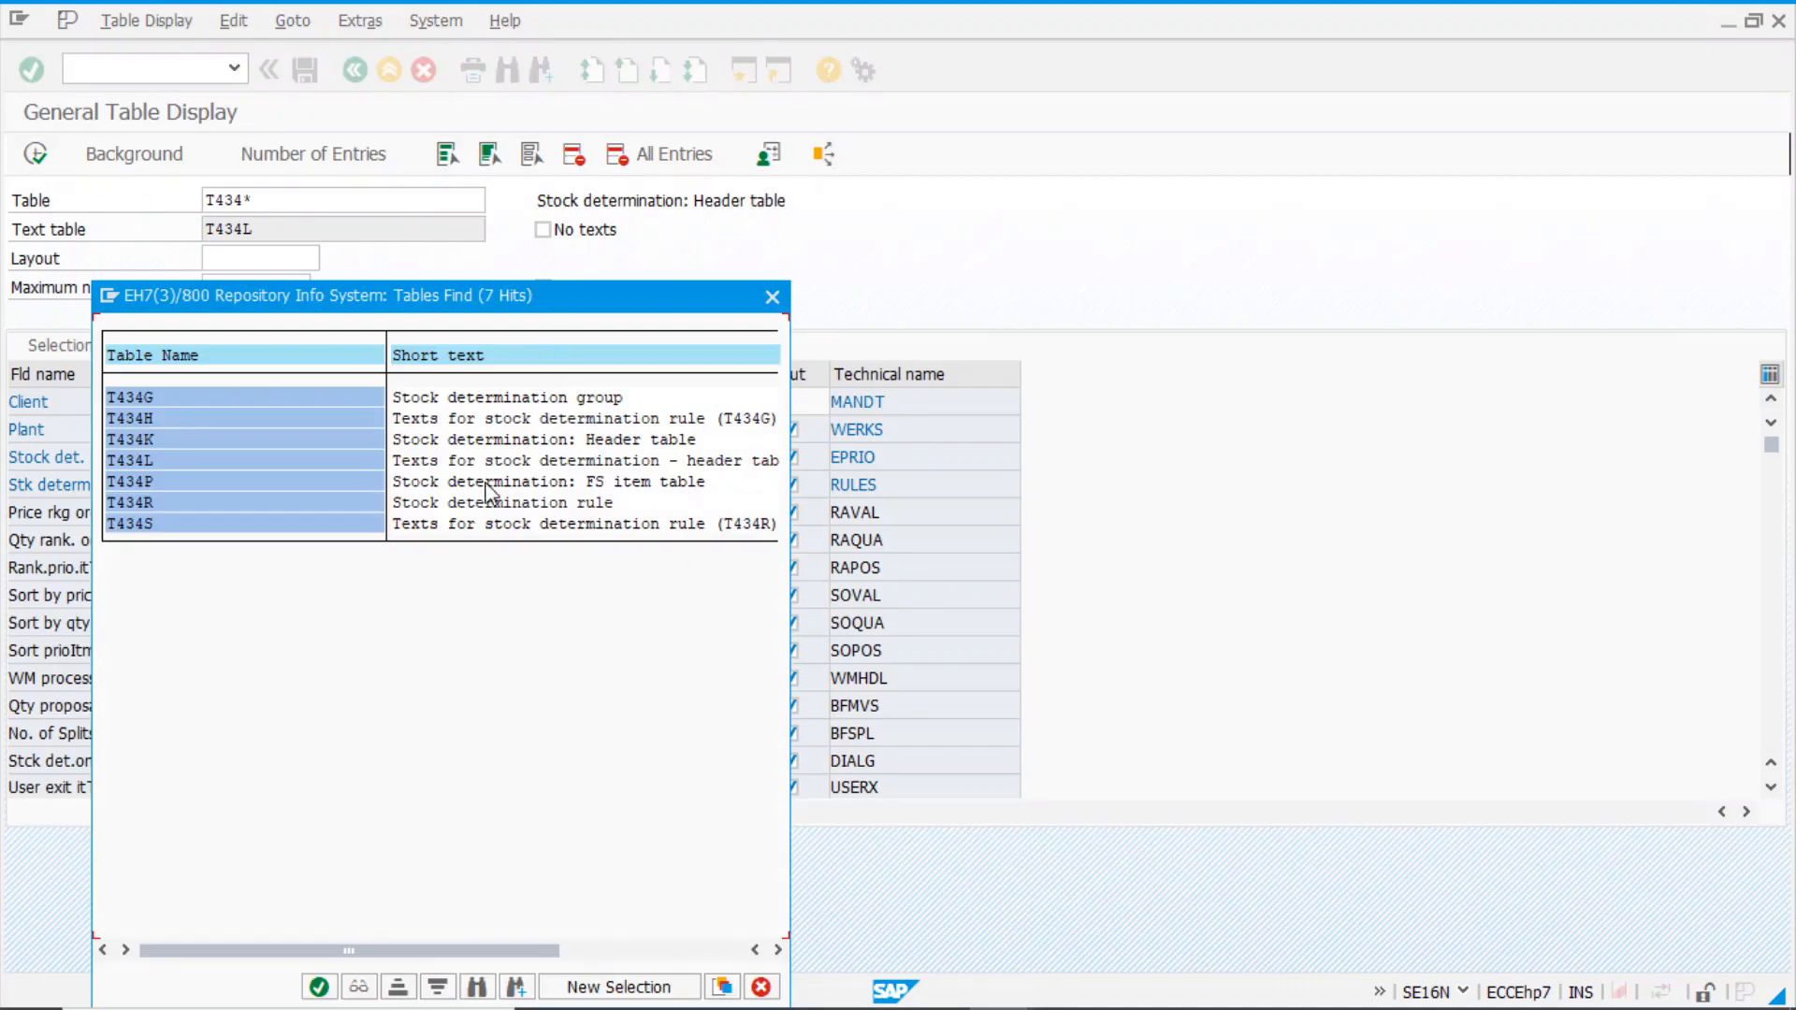
double_click(499, 486)
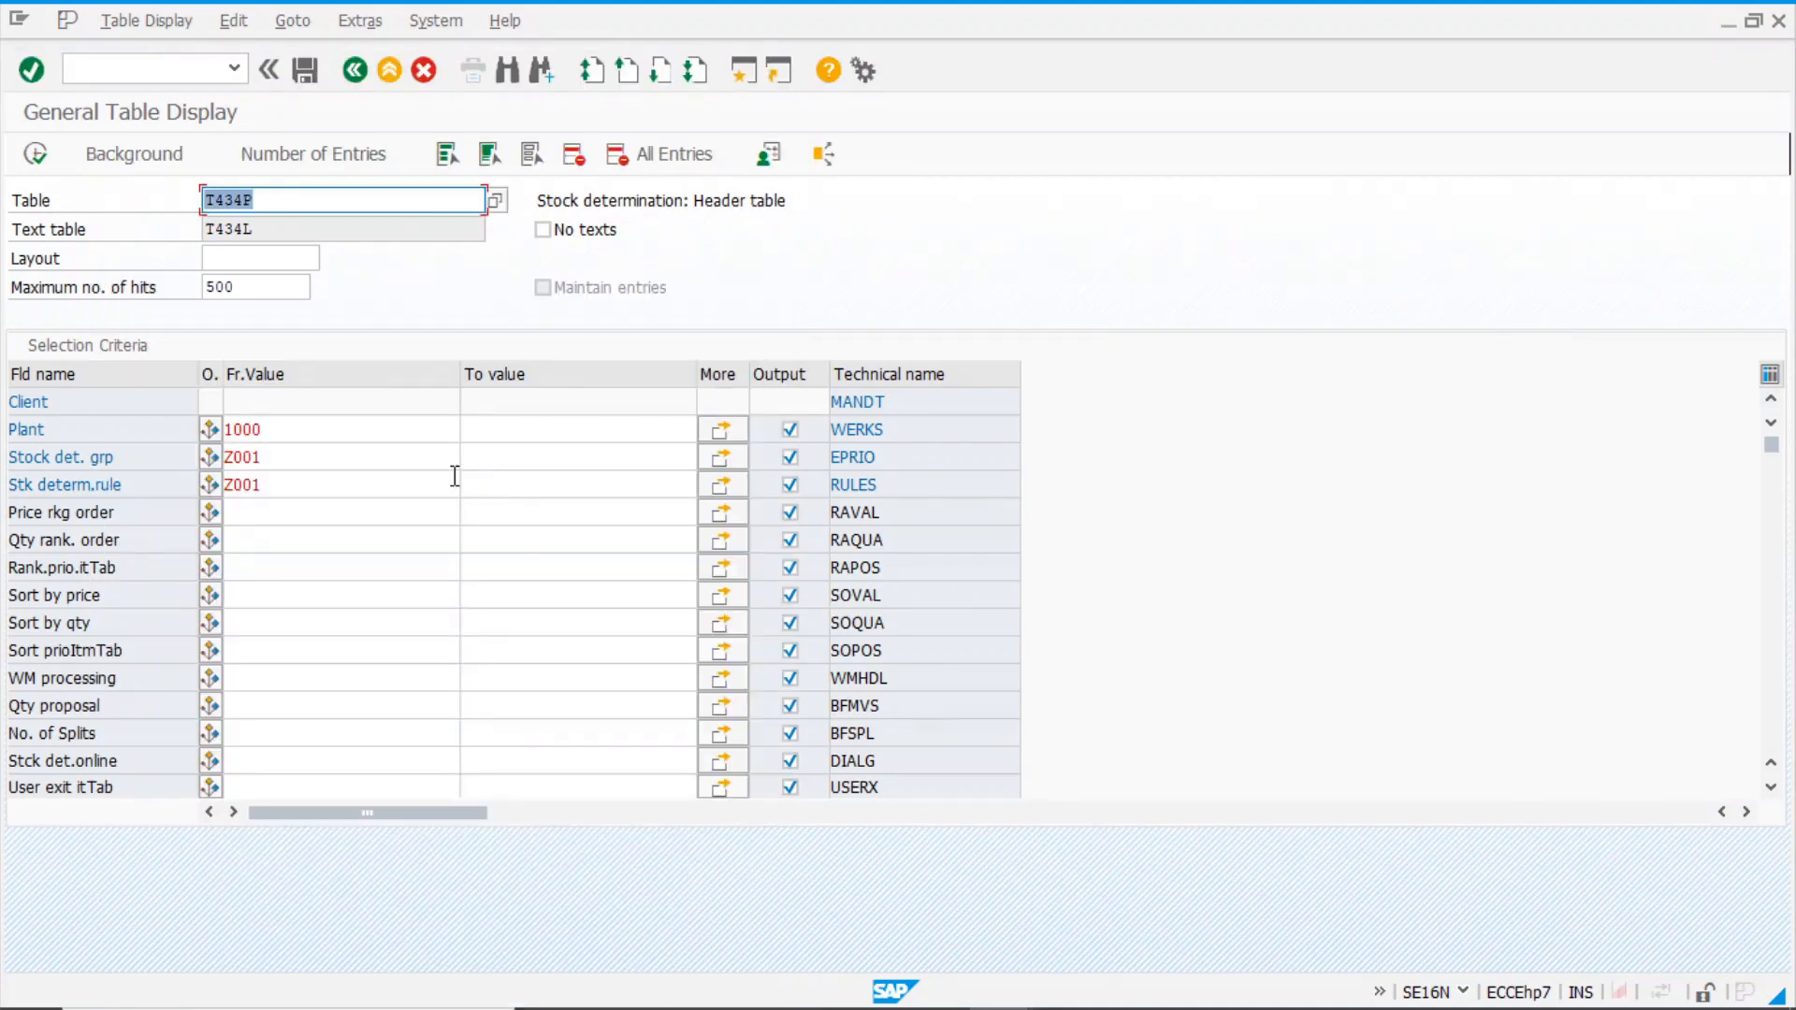
key(Return)
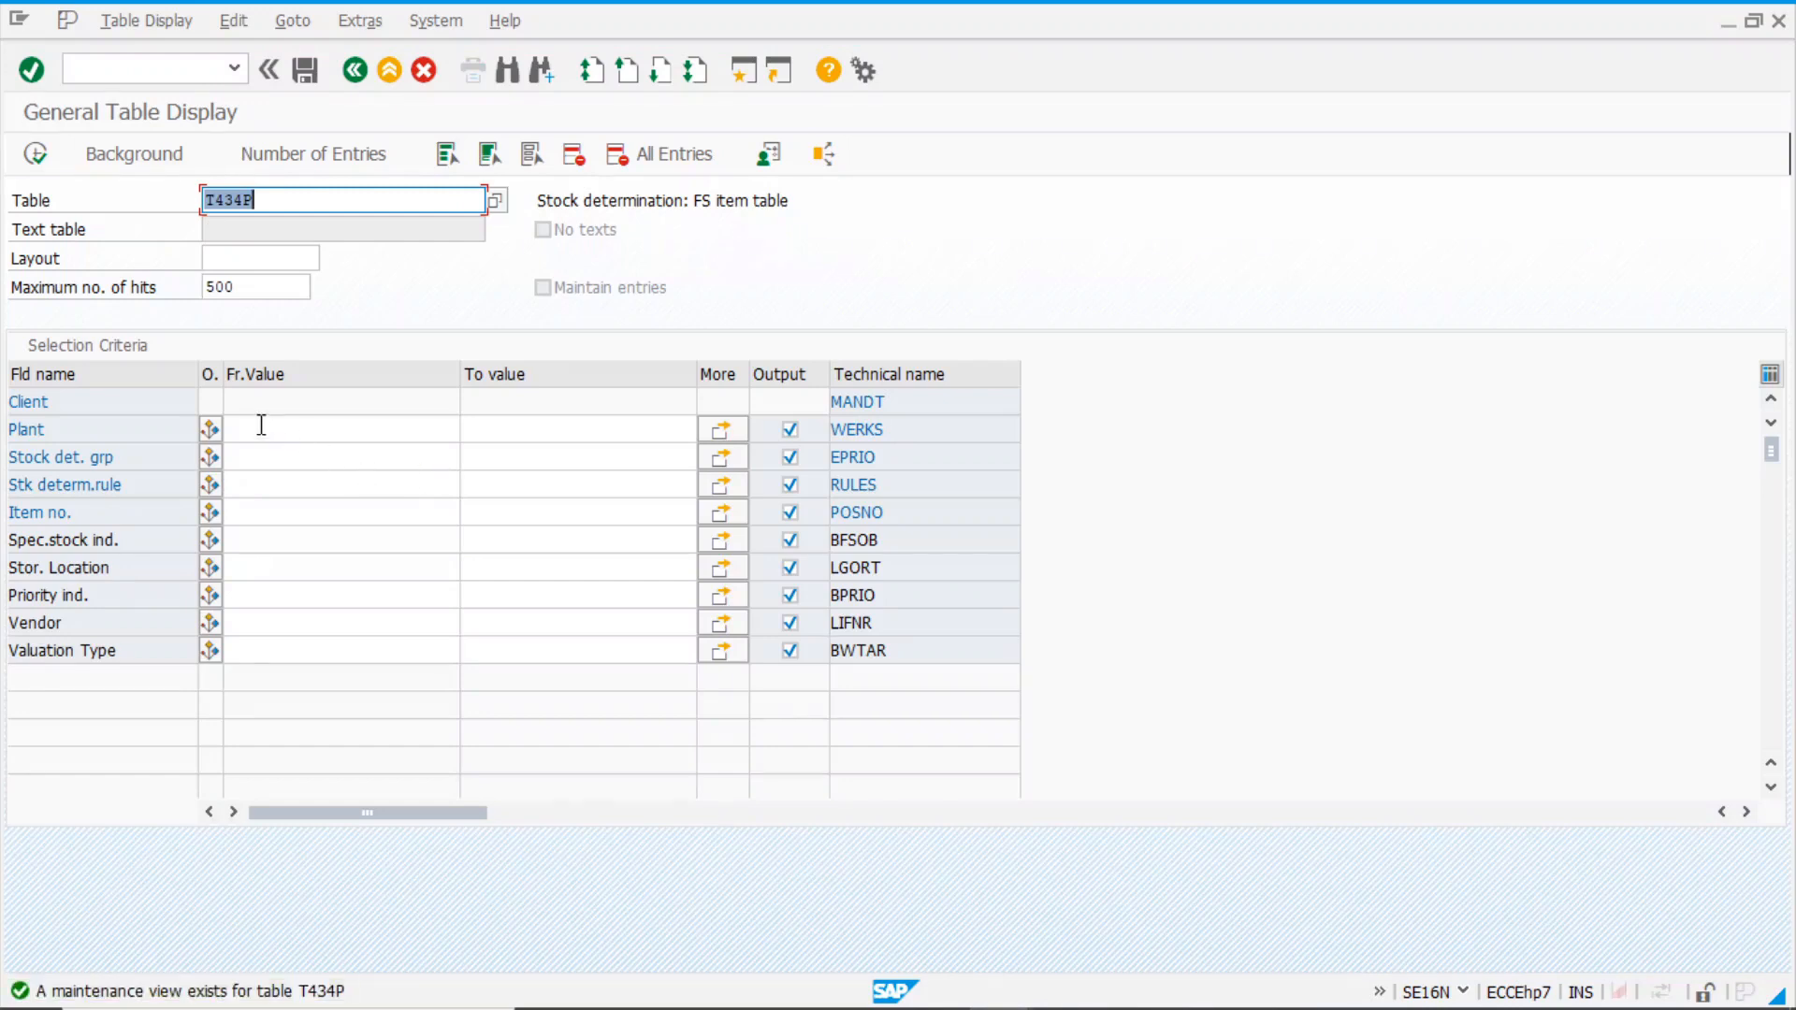
- List the T434P entries for plant 1000, stock determination group Z001 and stock determination rule Z001
click(267, 436)
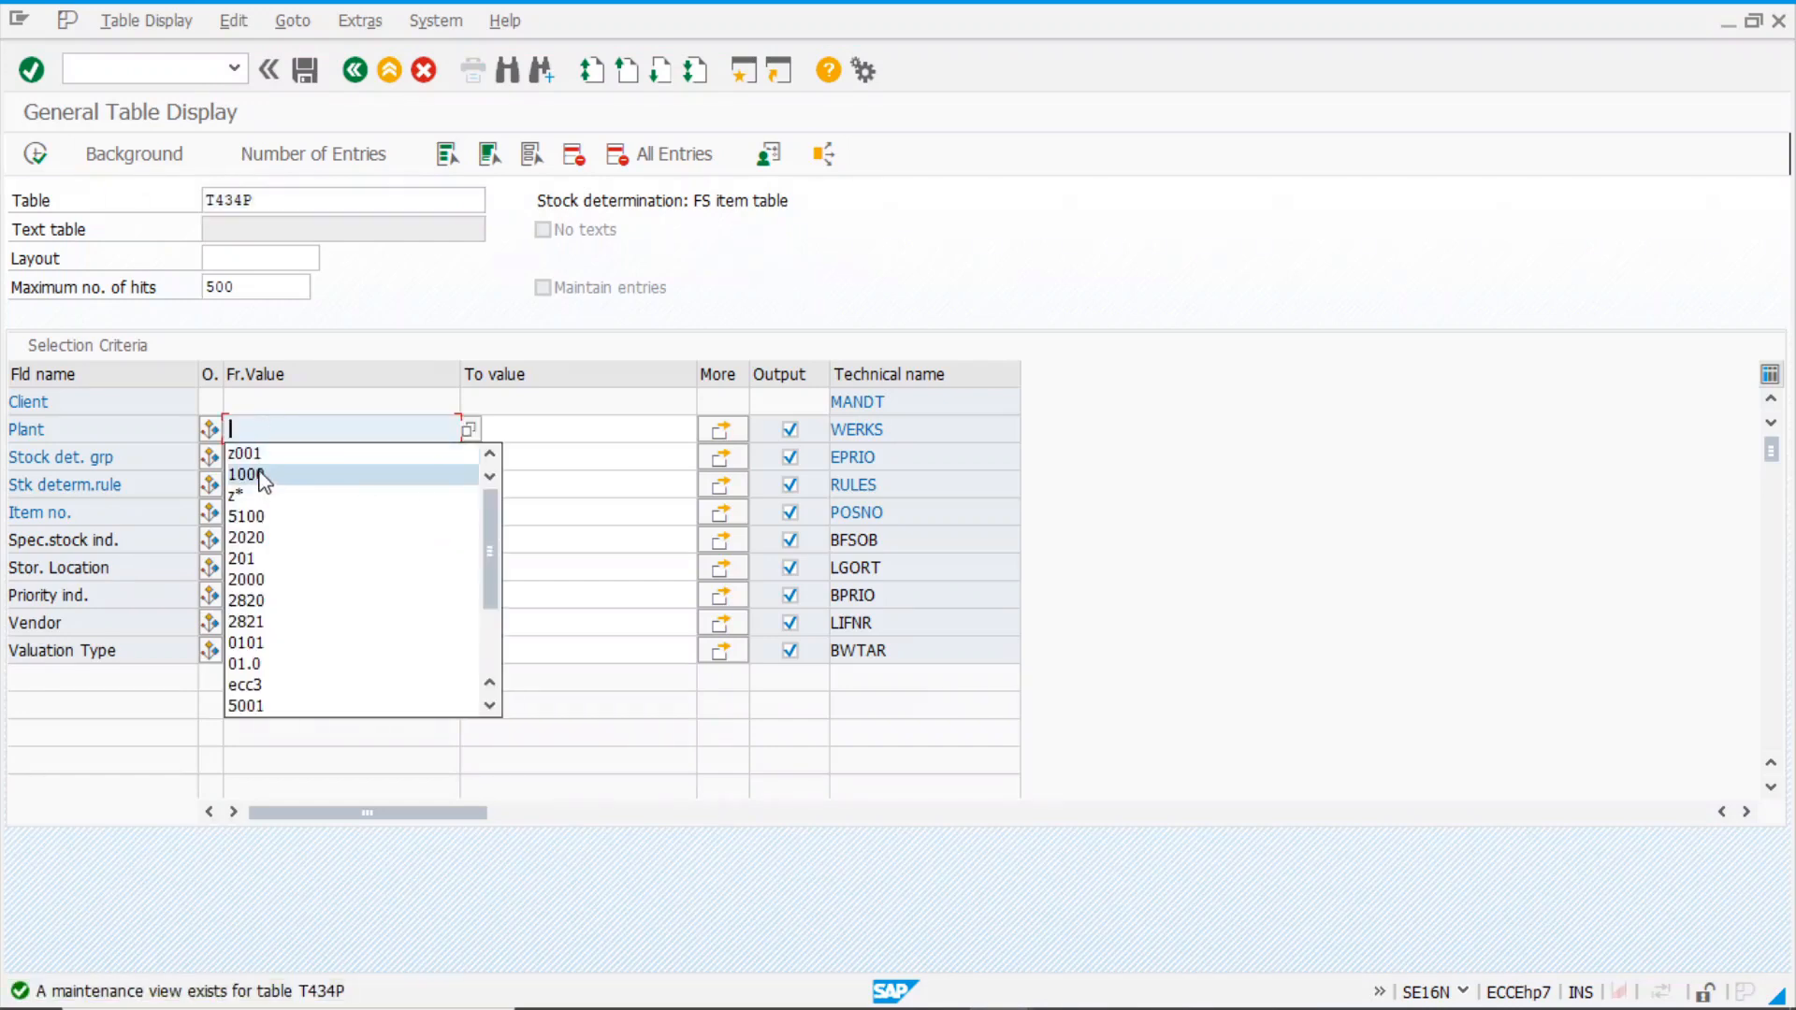
click(248, 475)
click(252, 459)
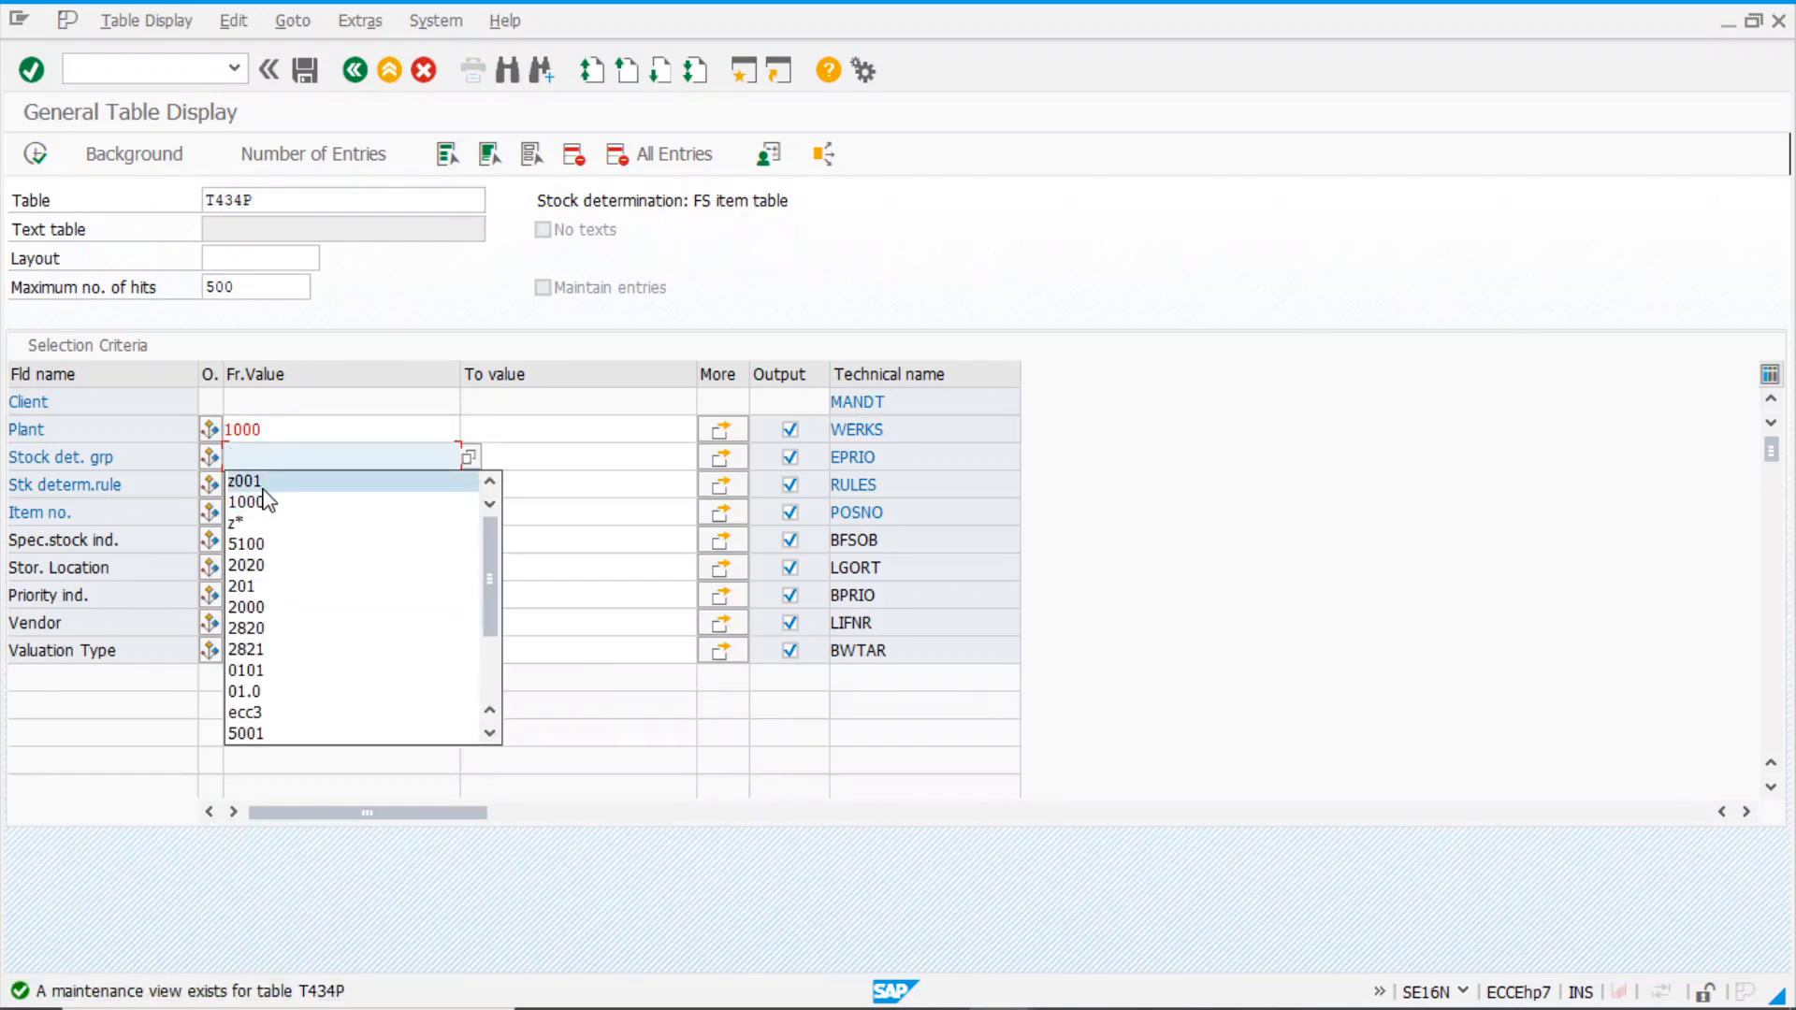
click(245, 481)
click(257, 484)
click(245, 508)
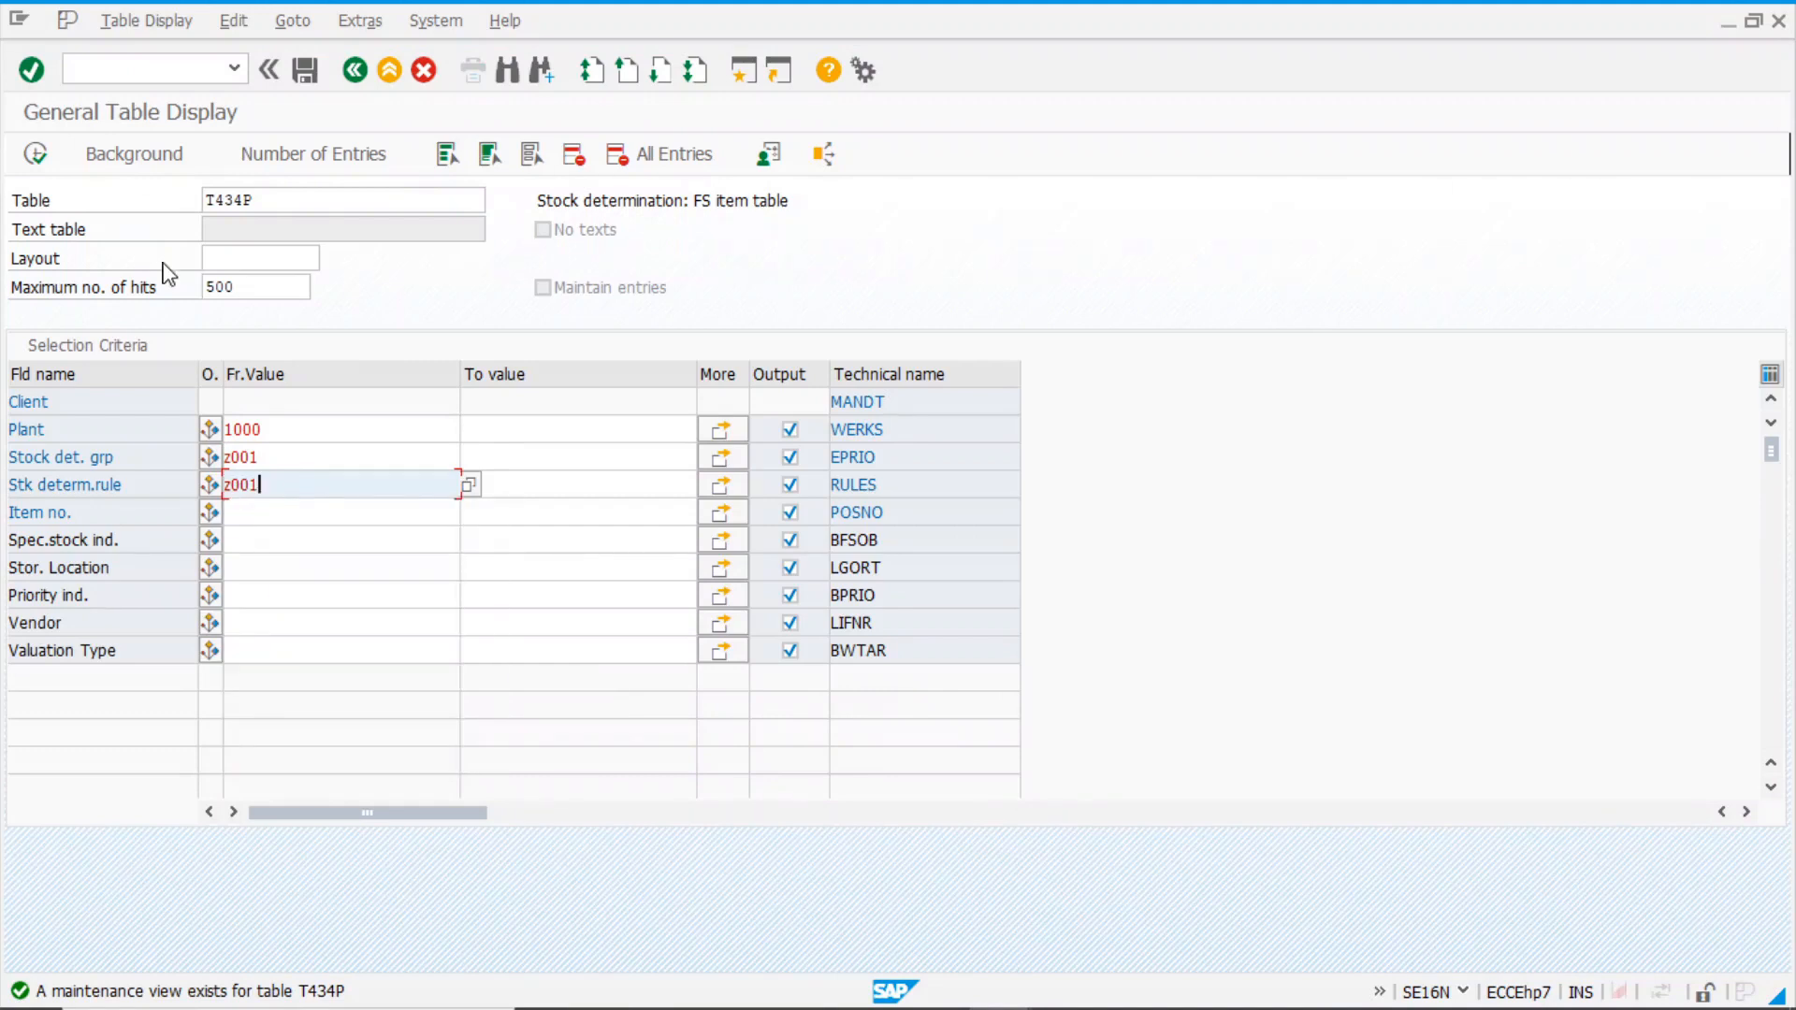
click(36, 154)
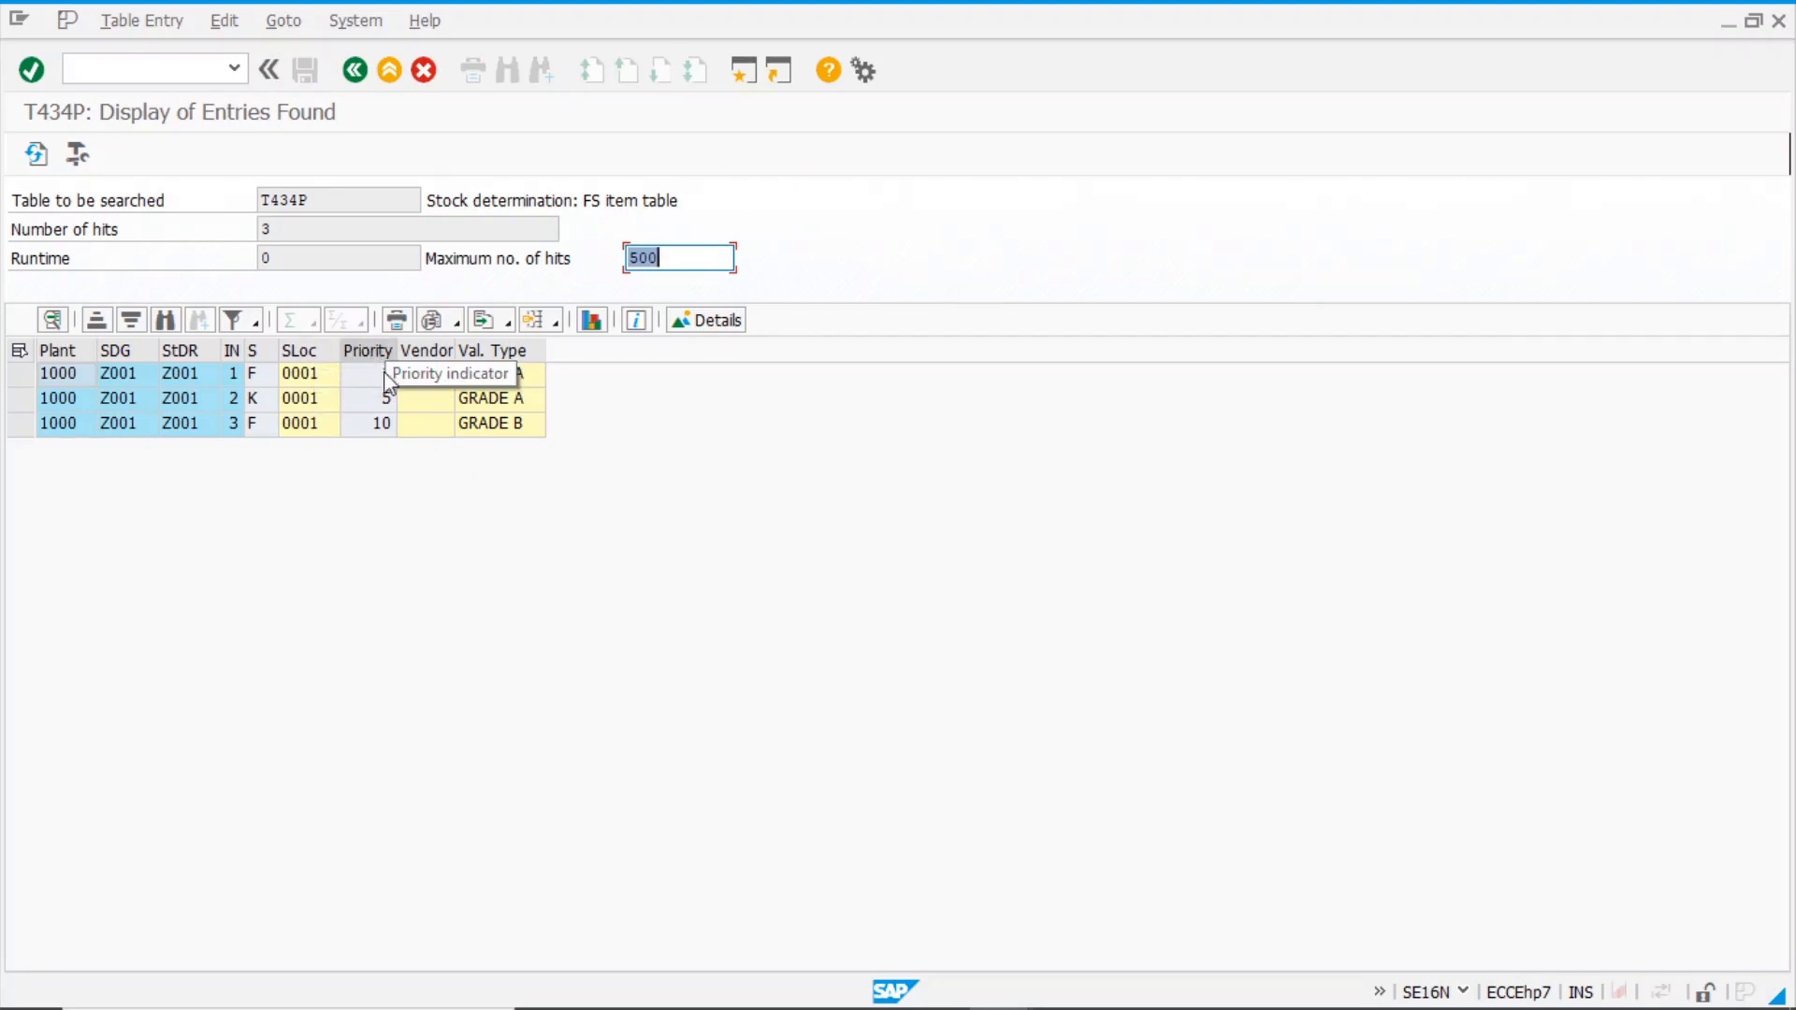
- Check the special stock indicator of each listed T434P item and return to the selection criteria
click(259, 378)
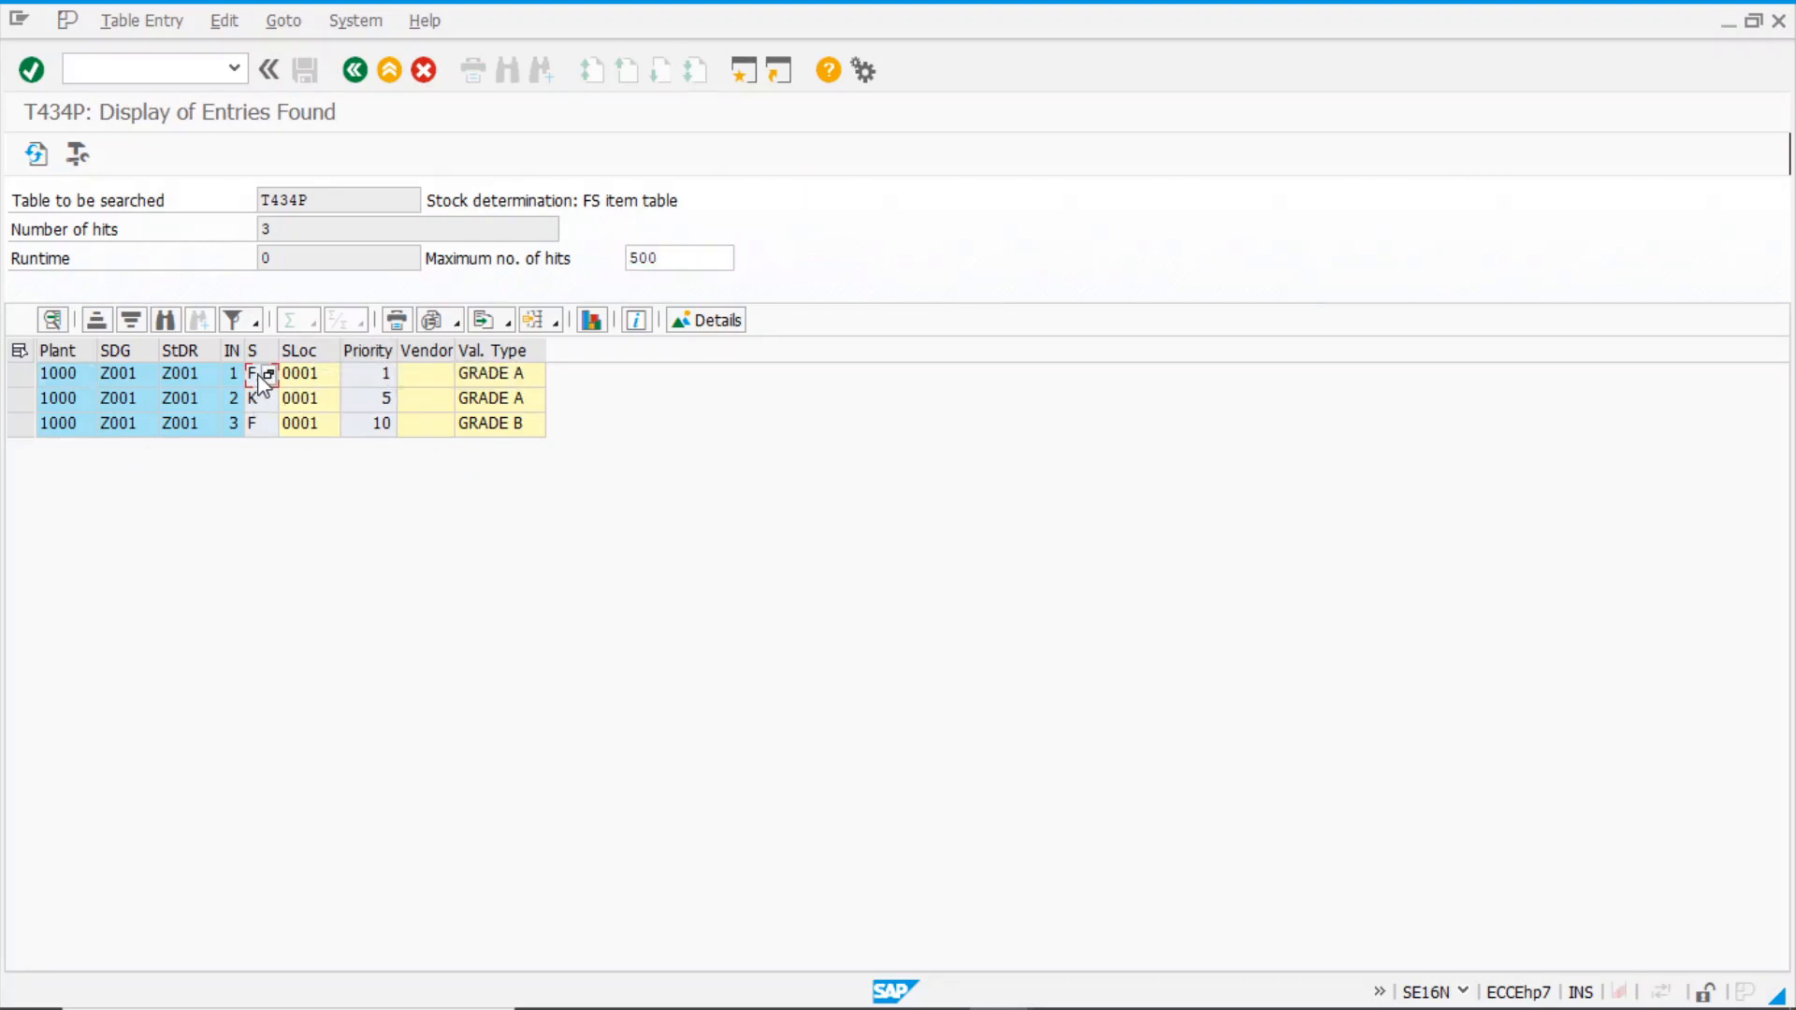
click(259, 398)
click(254, 426)
click(355, 70)
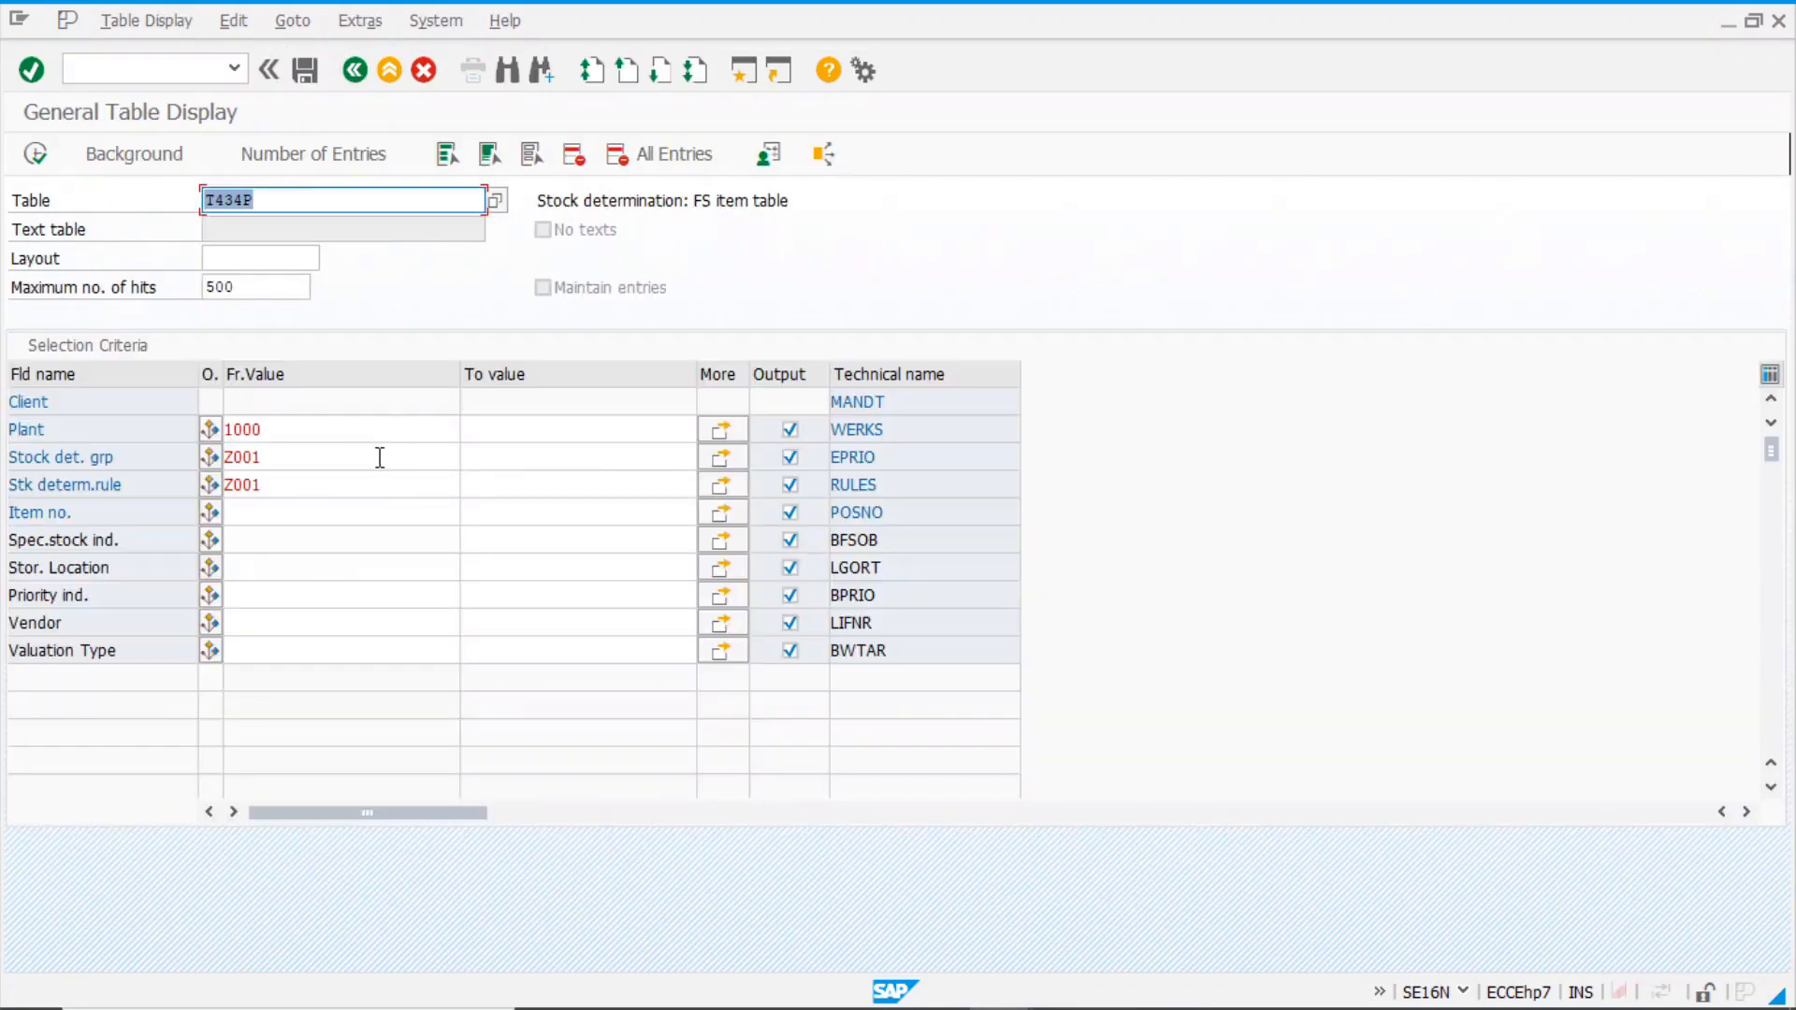